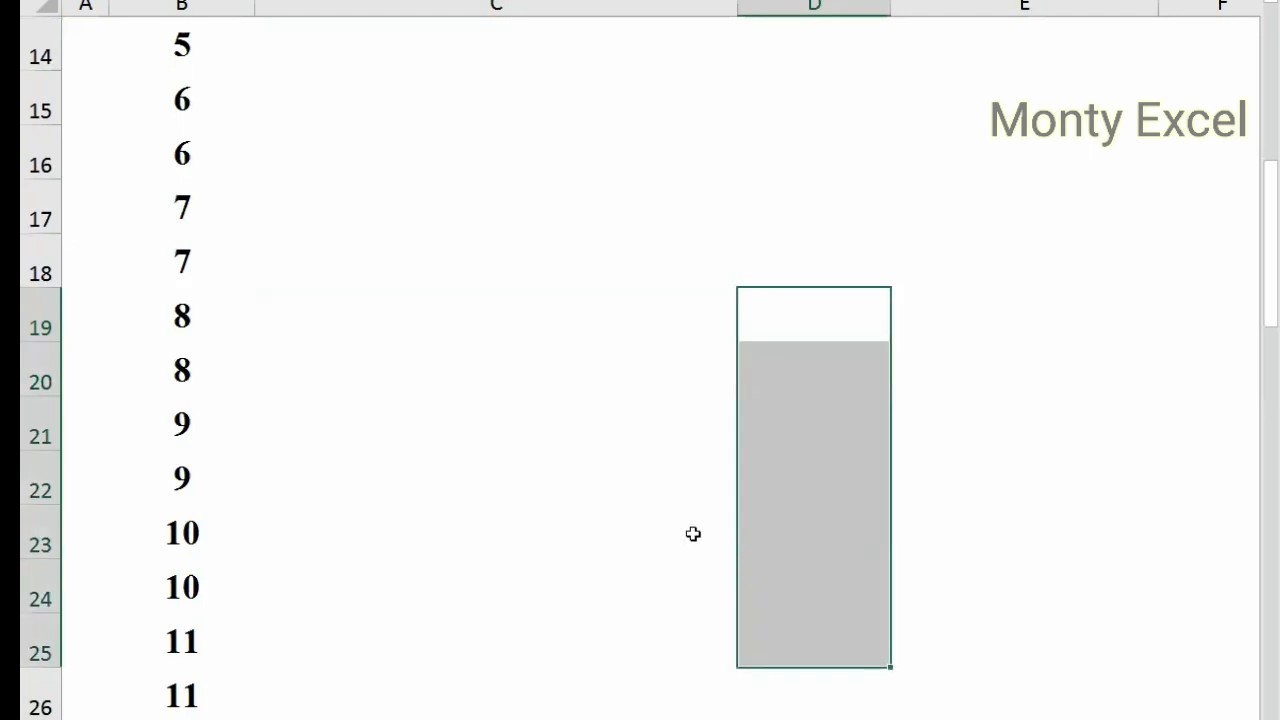
drag(660, 262, 831, 623)
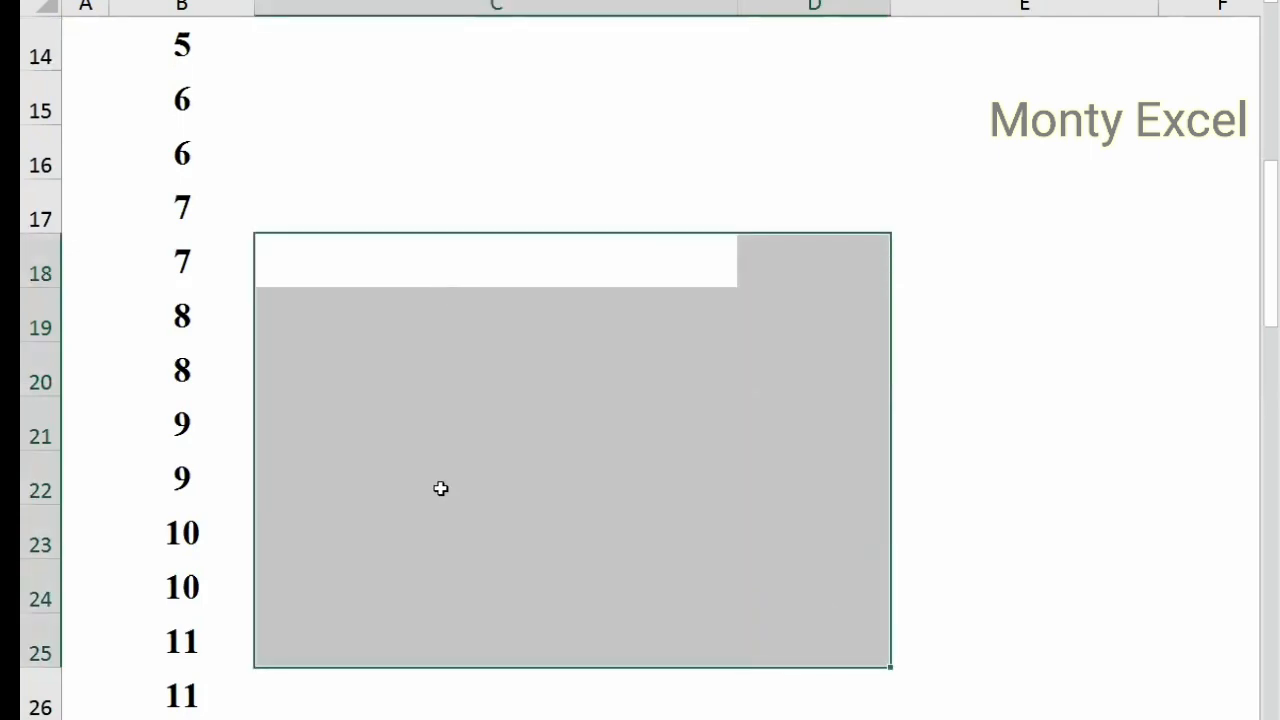
drag(797, 262, 1109, 262)
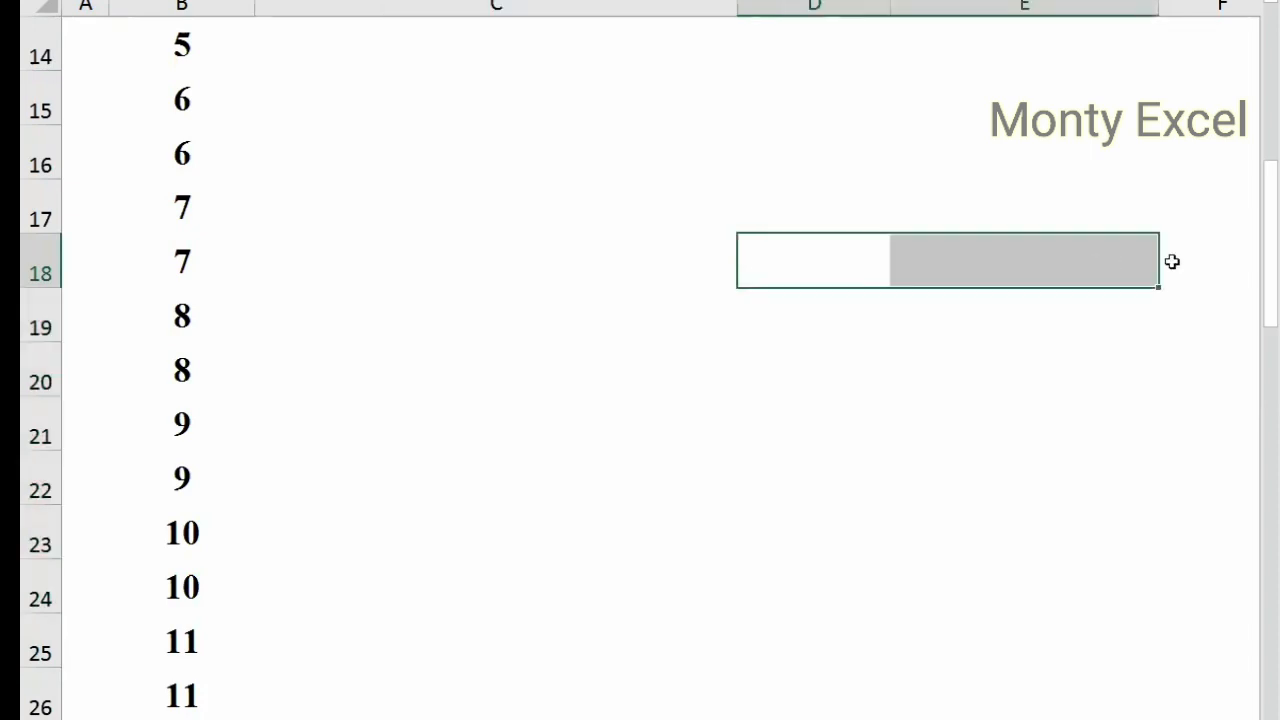
drag(543, 314, 760, 405)
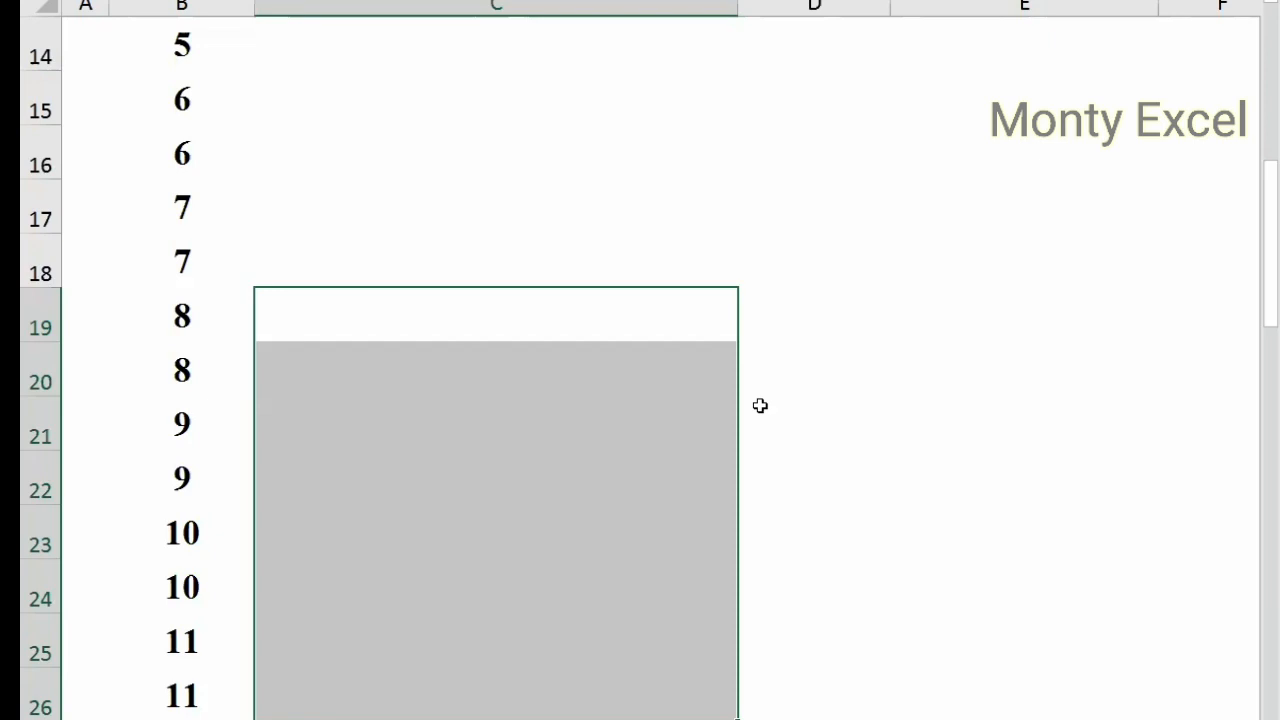
Step: Add "Accuracy" to the Topics list in cell C12, directly below Flexiblitly
scroll(334, 180, up, 3)
click(301, 450)
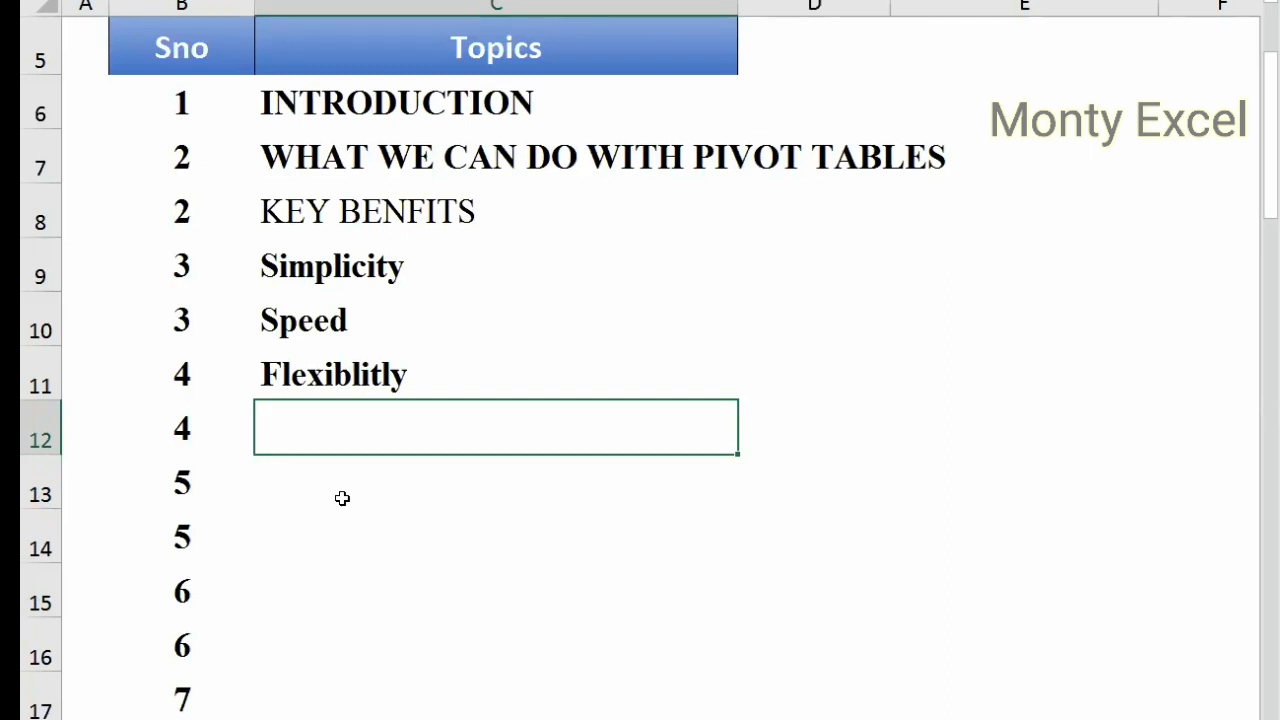
text(Accuracy)
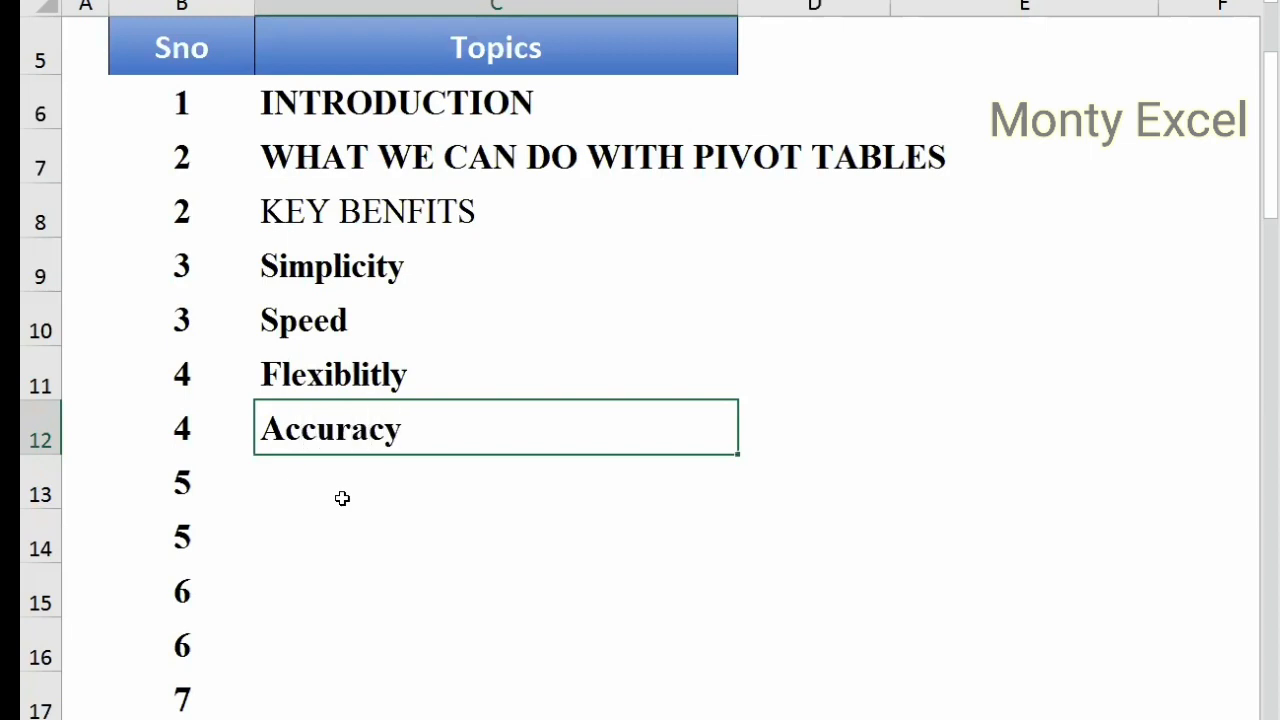
key(Return)
Step: Add "Updating" in C13 and "Filtering" in C14 to continue the Topics list
scroll(362, 479, down, 1)
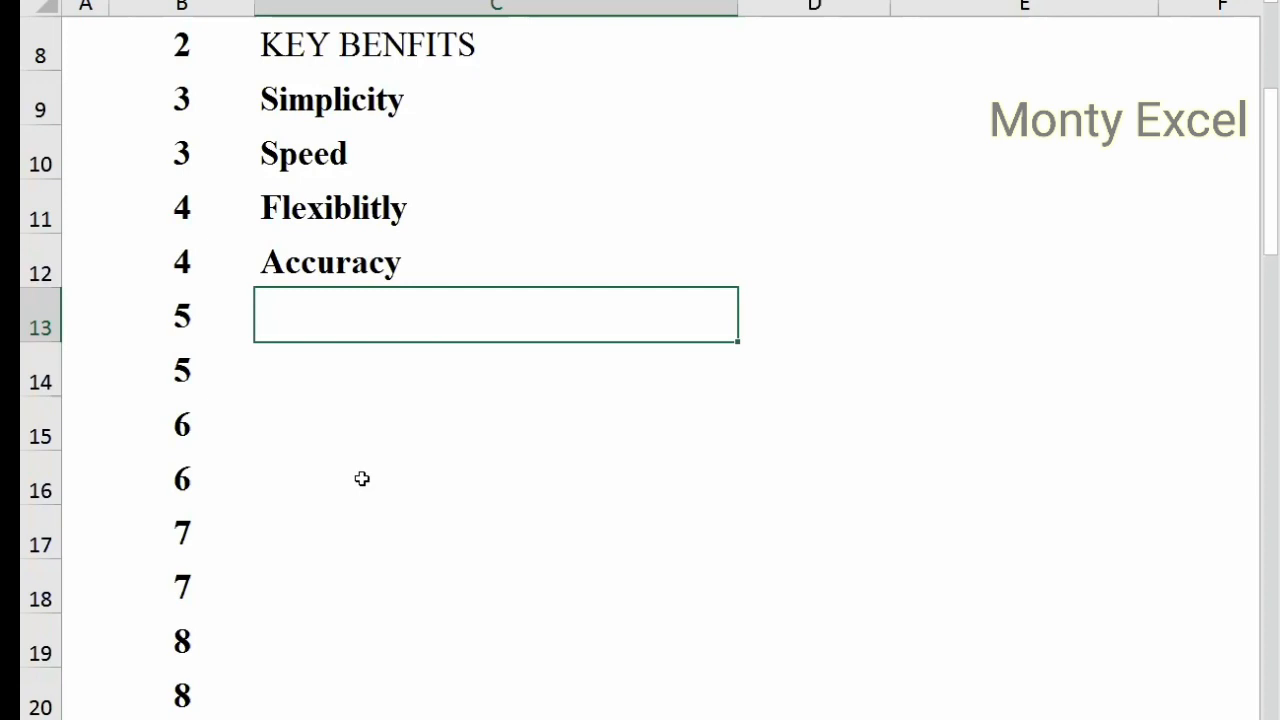
text(U)
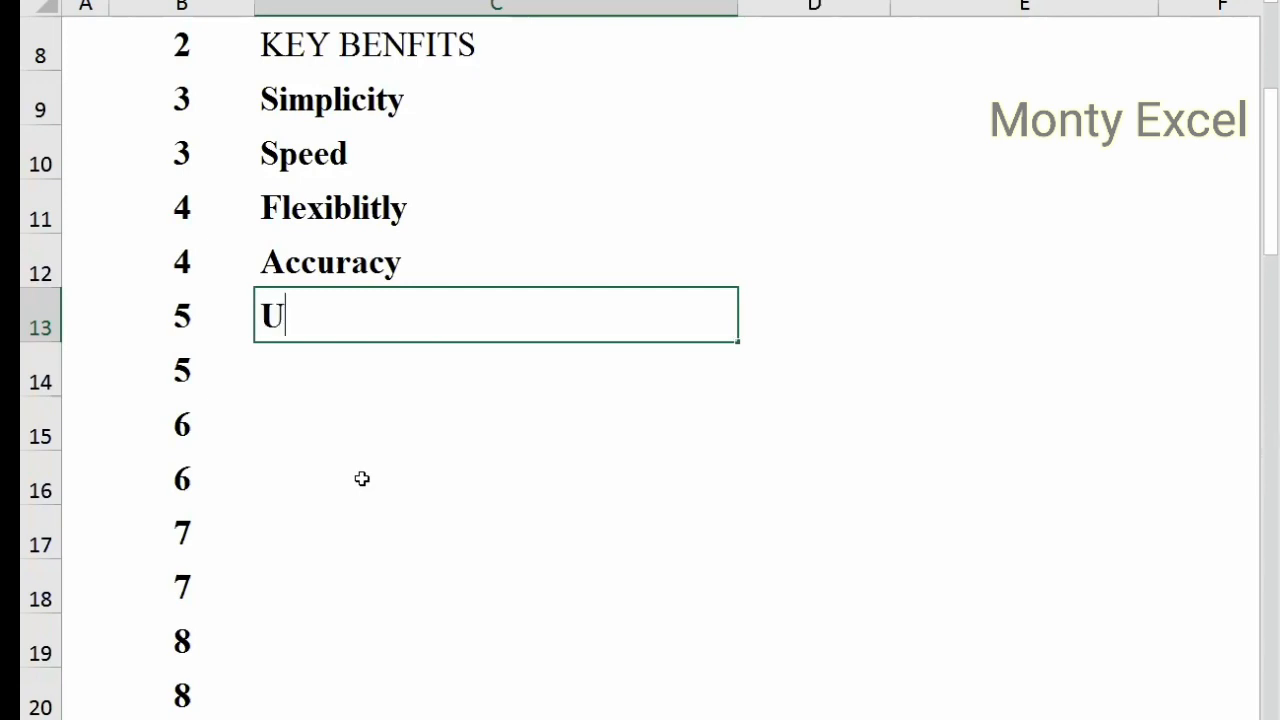
text(pdating)
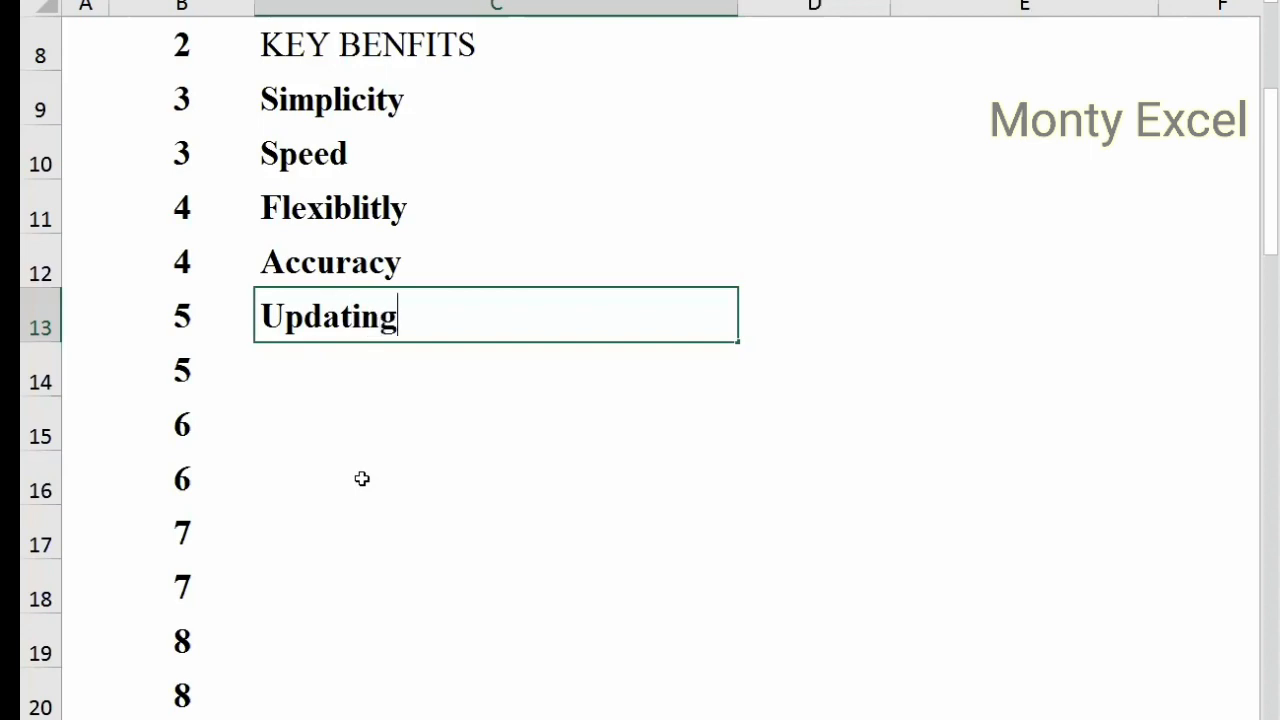
key(Return)
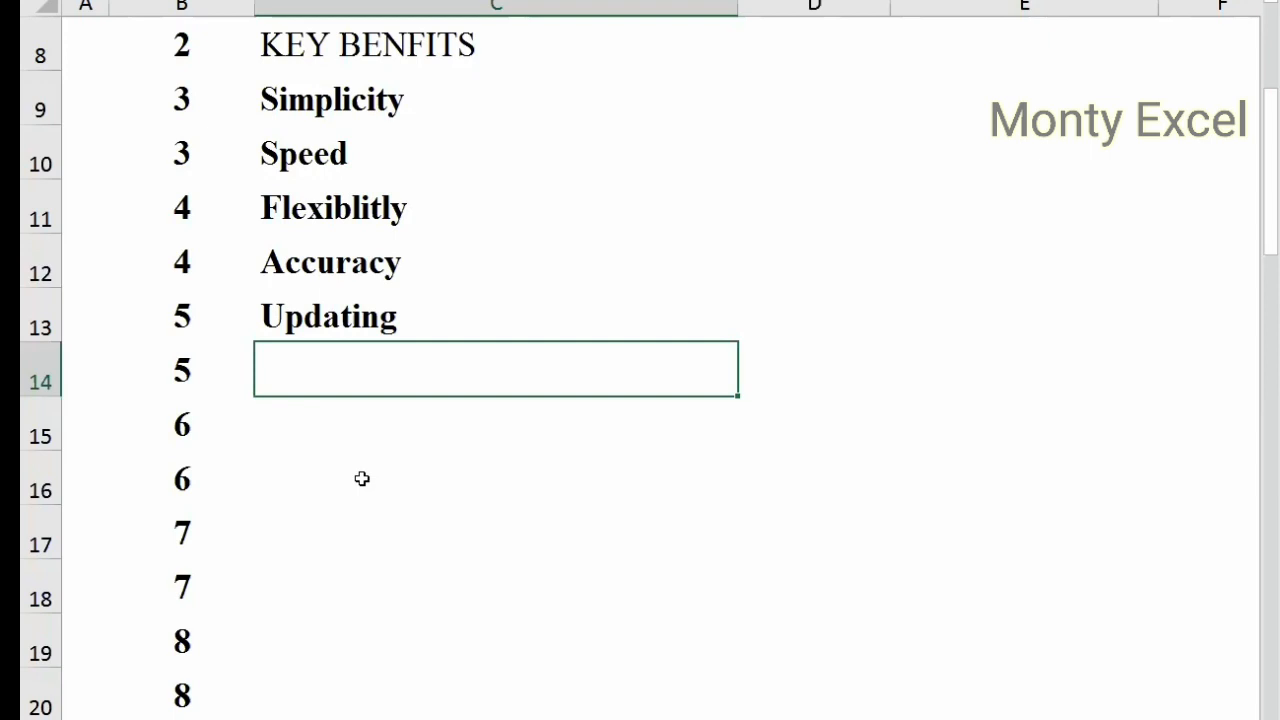
text(Filter)
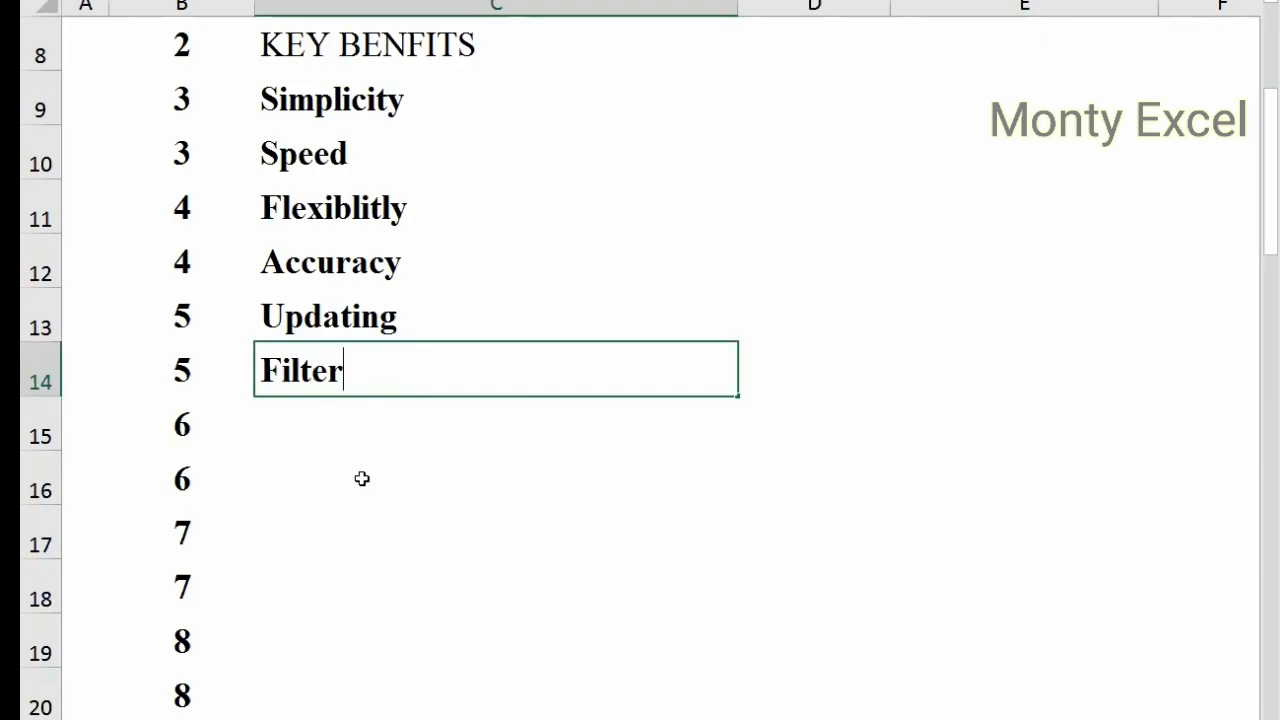
text(ing)
key(Return)
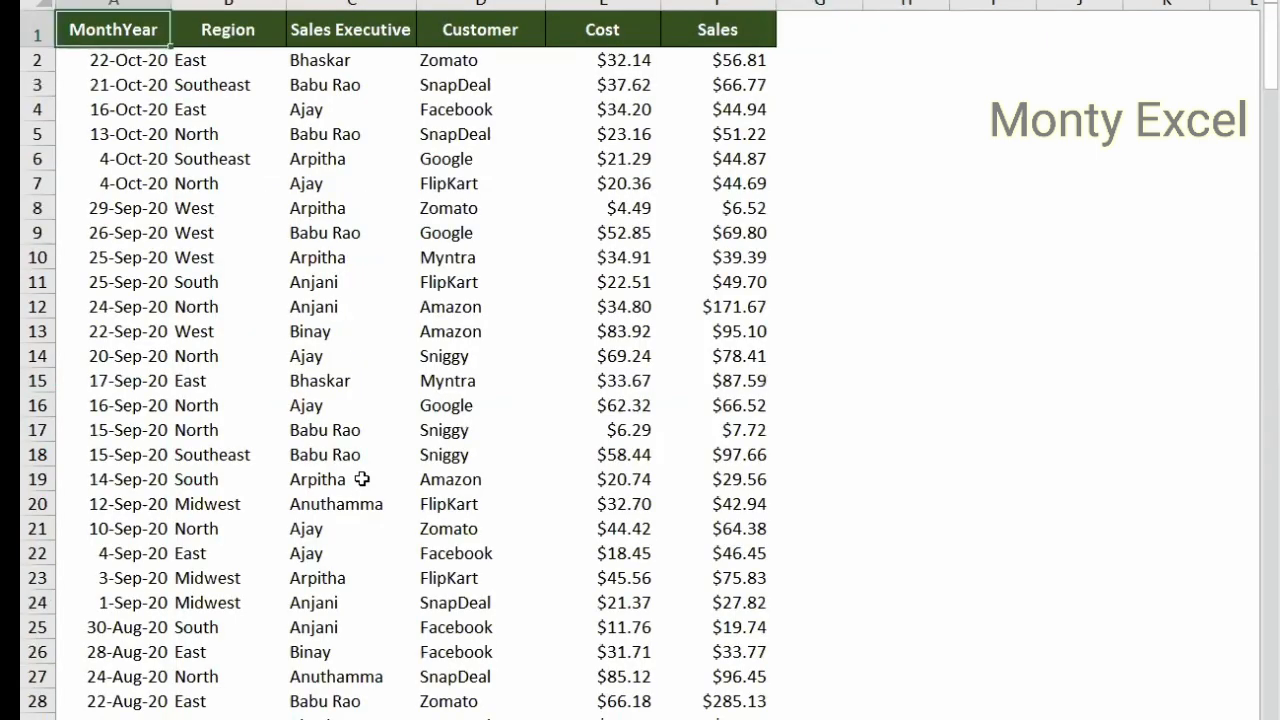
Step: Turn on filtering for the sales data headers and open the MonthYear filter options
key(ctrl+shift+l)
key(alt+Down)
key(Down)
key(Down)
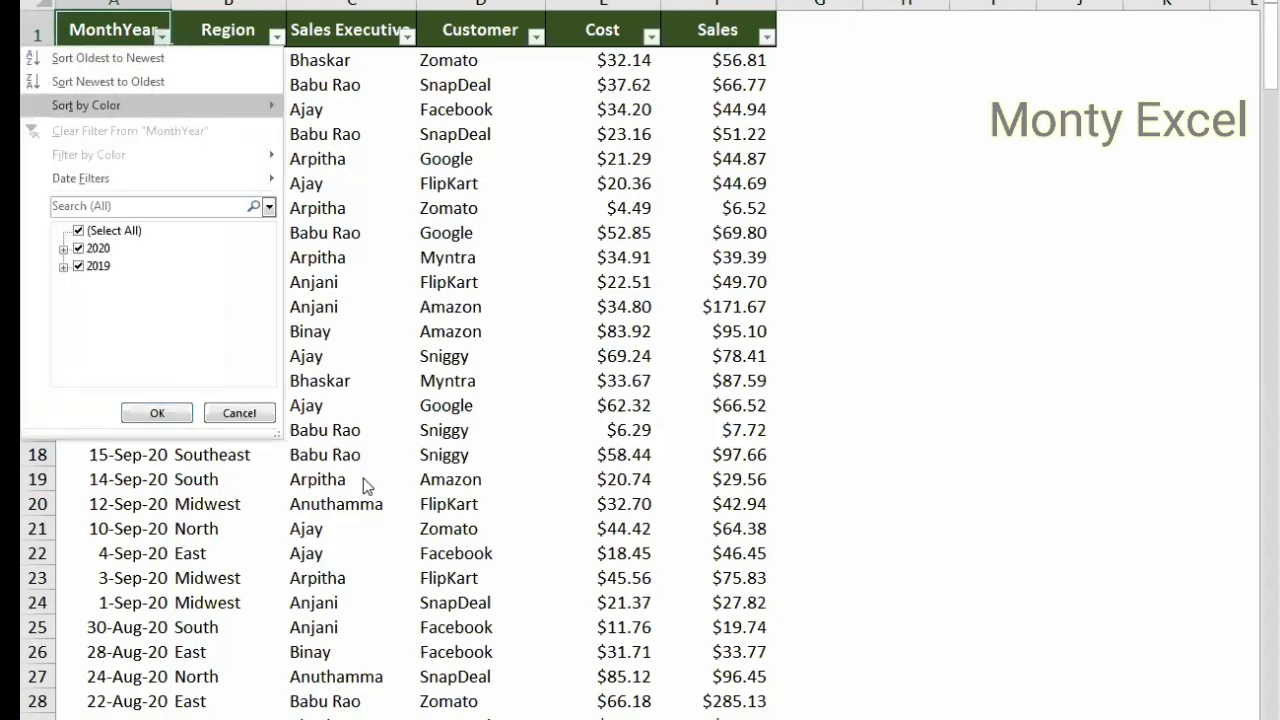
Step: Look through the filter options of the Region, Sales Executive and Customer columns without applying any filter
key(Escape)
key(Right)
key(alt+Down)
key(Escape)
key(Right)
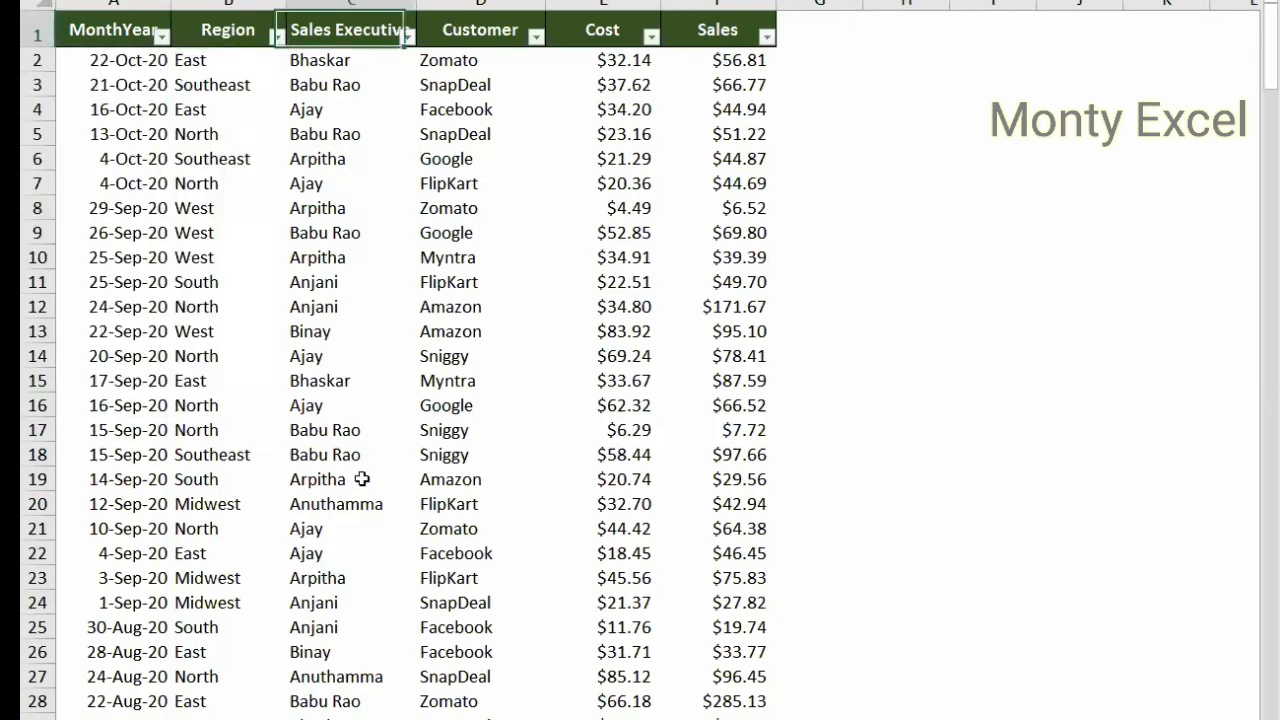
key(alt+Down)
key(Escape)
key(Right)
key(alt+Down)
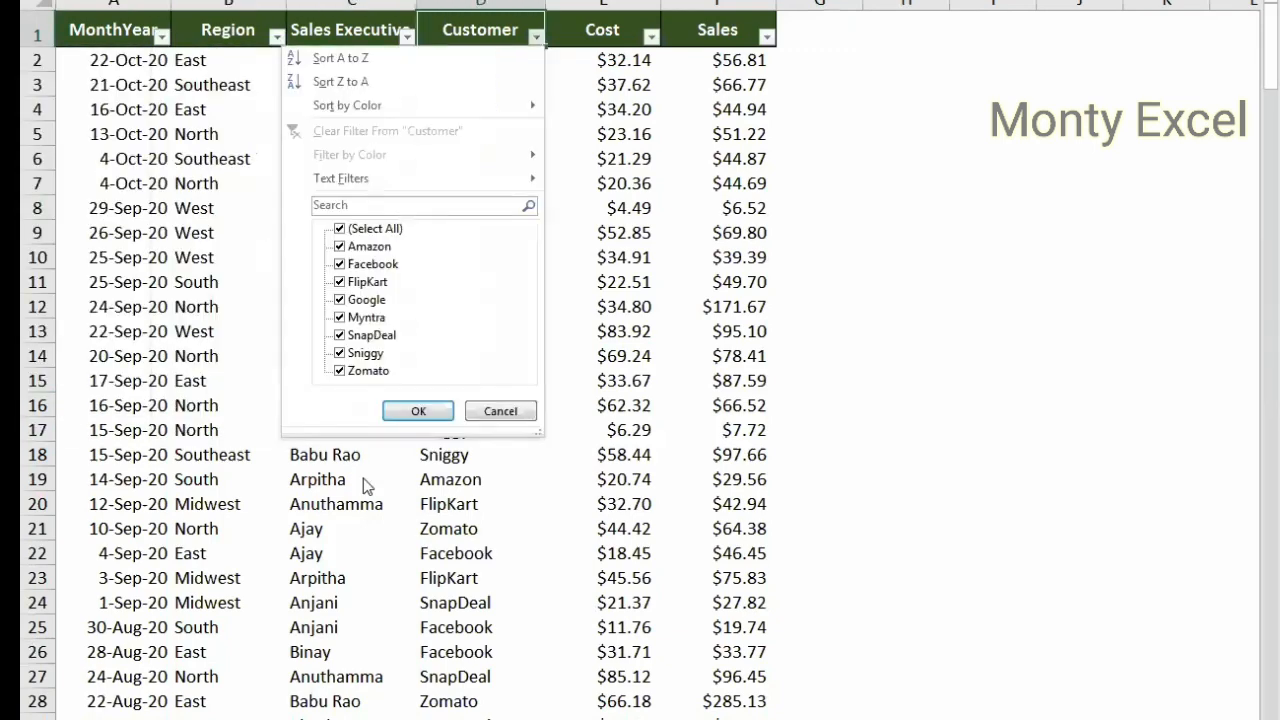
key(Escape)
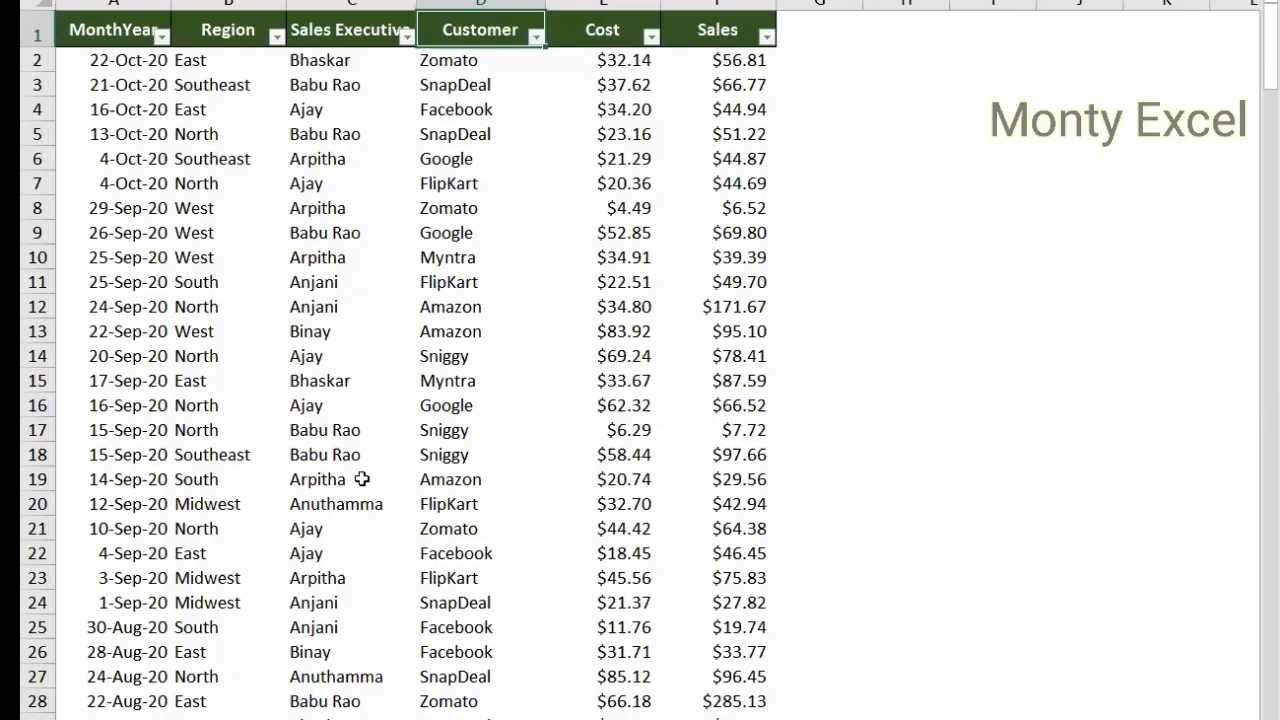
Step: Return to the Pivot Table Topics sheet and add "Charts" in C15 below Filtering
key(ctrl+Page_Up)
key(ctrl+Page_Up)
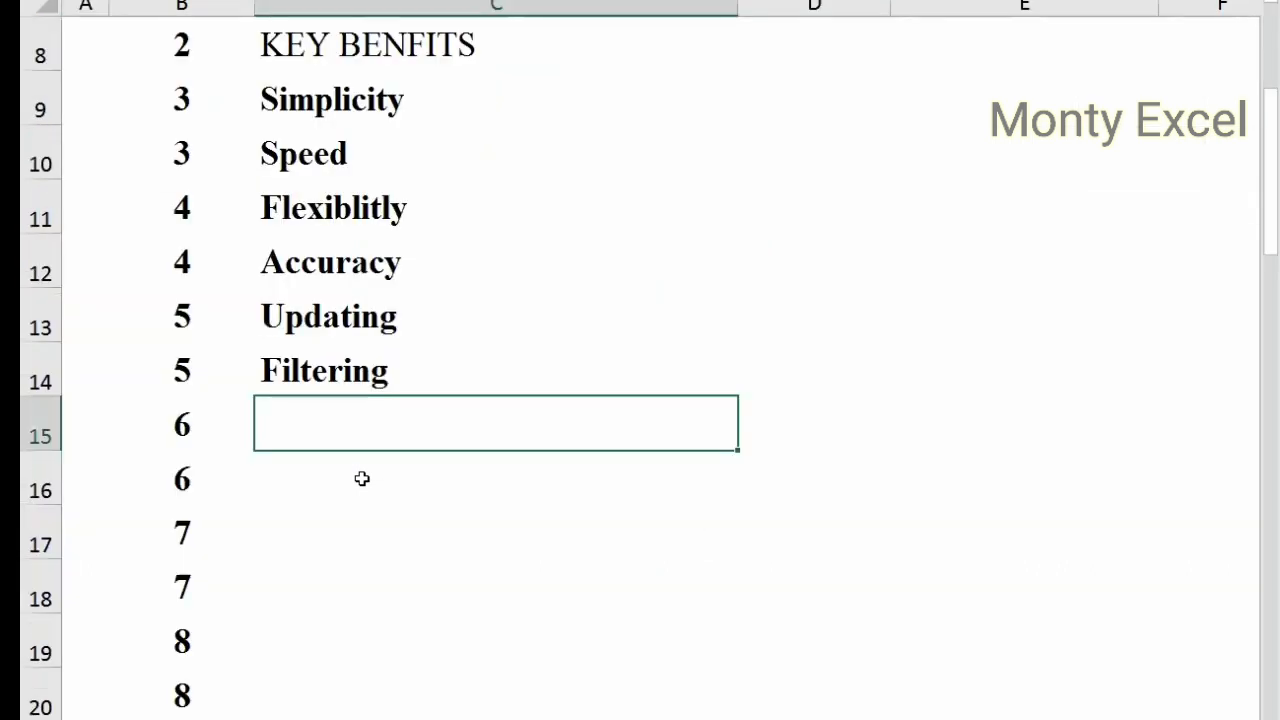
text(Charts)
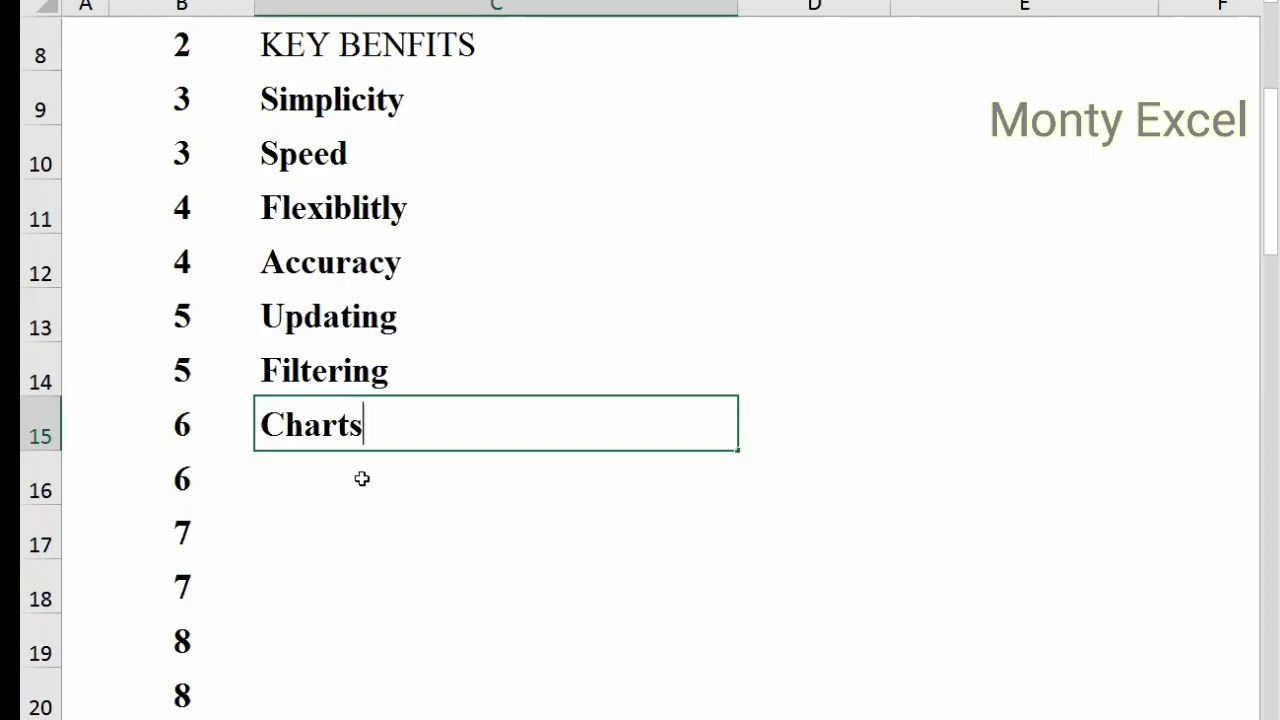
key(Return)
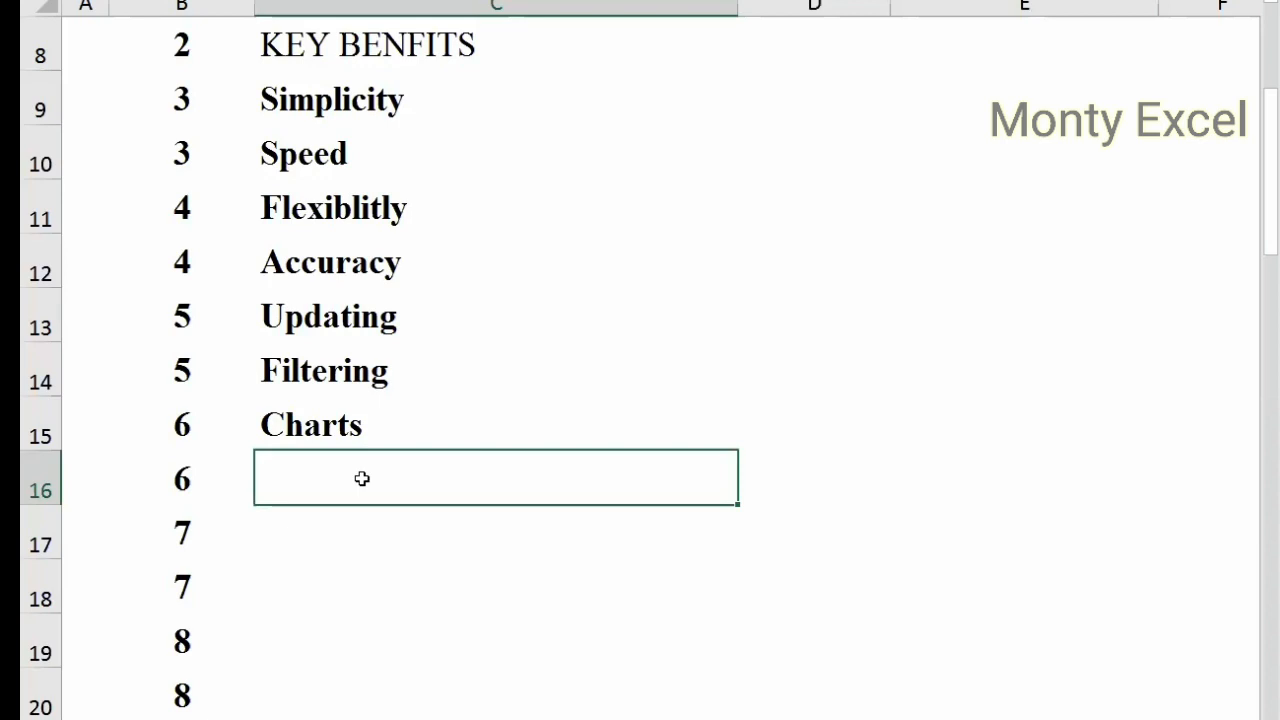
Step: Make the KEY BENFITS topic in C8 bold, and select the next empty topic cell, C16
scroll(525, 418, up, 2)
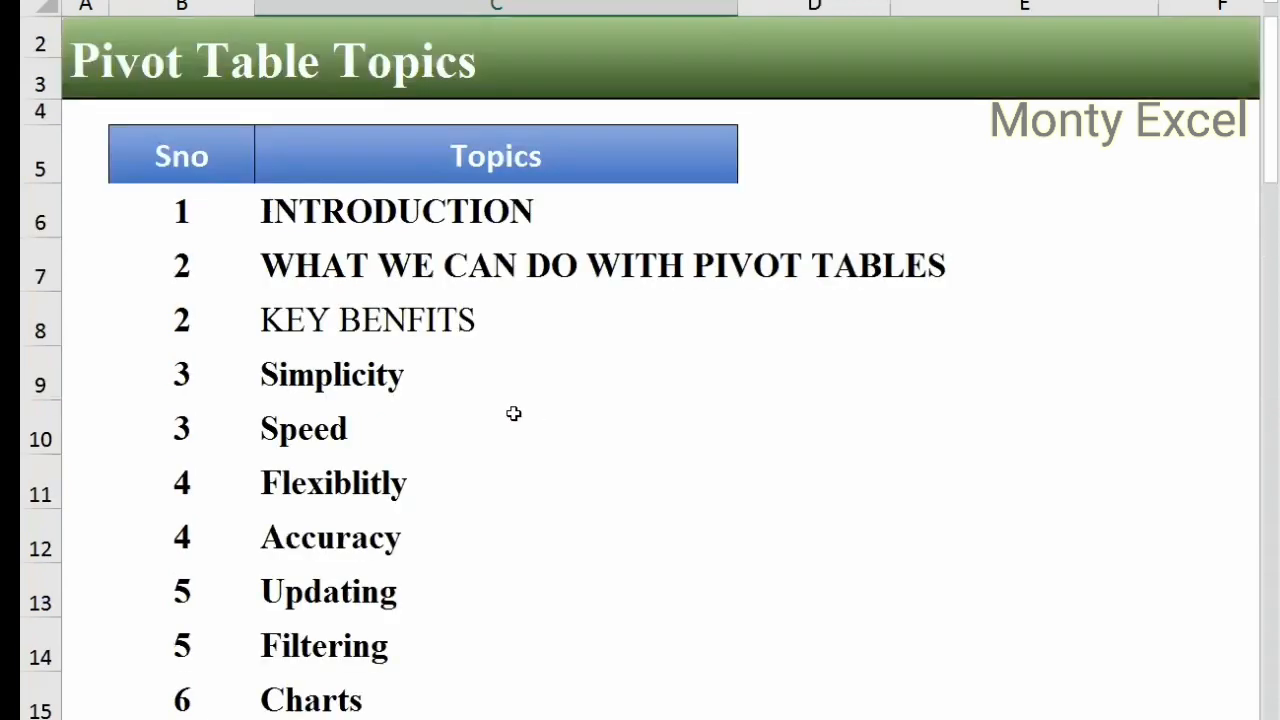
click(322, 332)
key(ctrl+b)
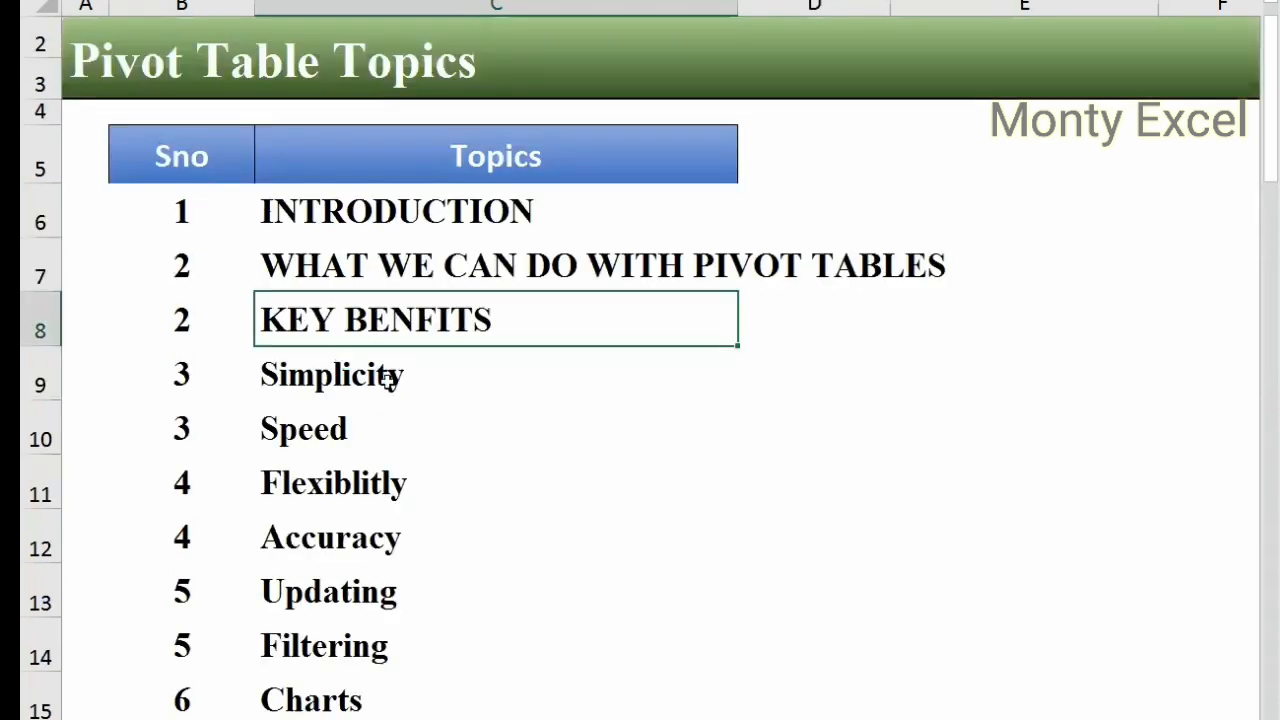
scroll(362, 436, down, 3)
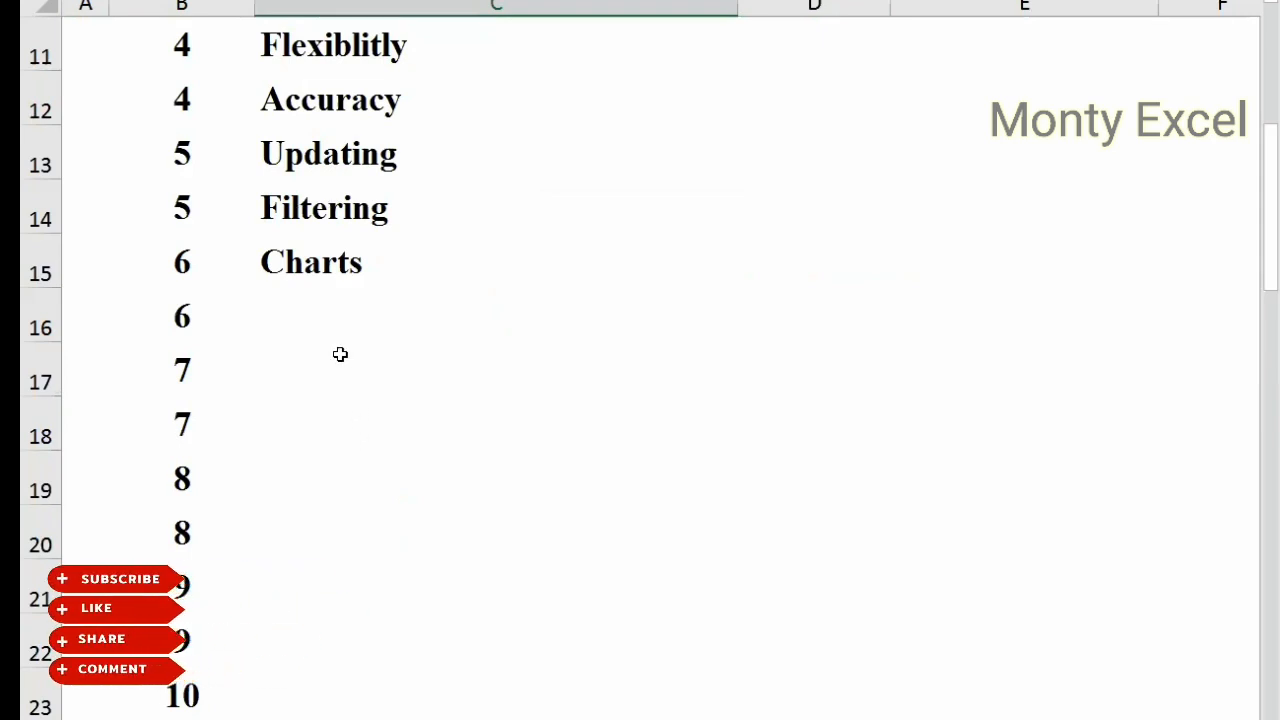
click(306, 303)
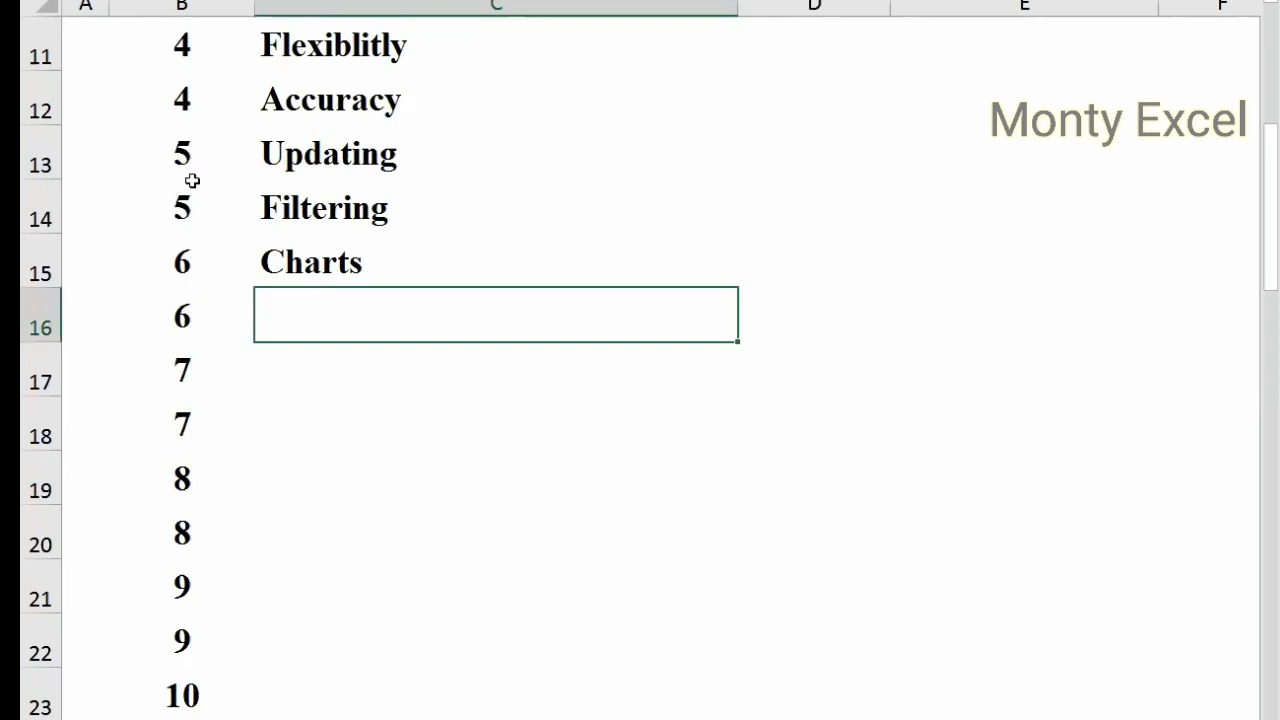
Step: Renumber the Sno column by entering =B6+1 in B7 and filling it down the list, and select C16
scroll(192, 180, up, 3)
click(183, 262)
text(=)
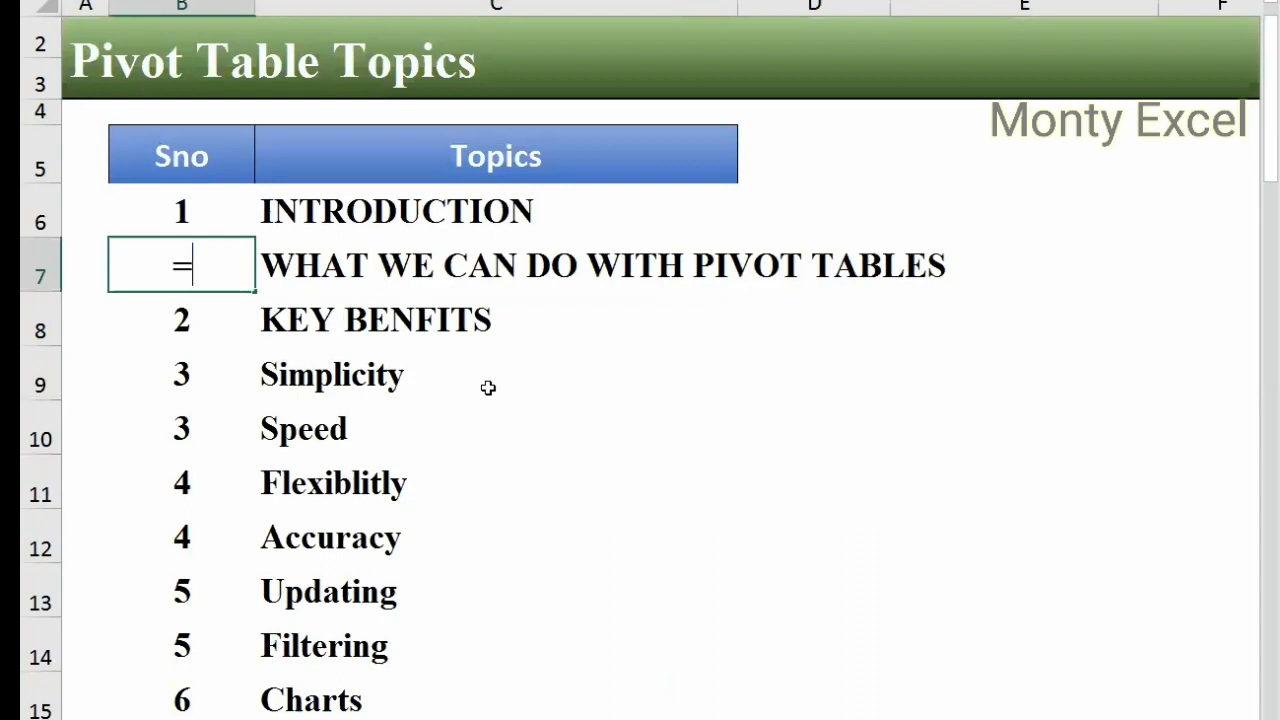
key(Up)
text(+1)
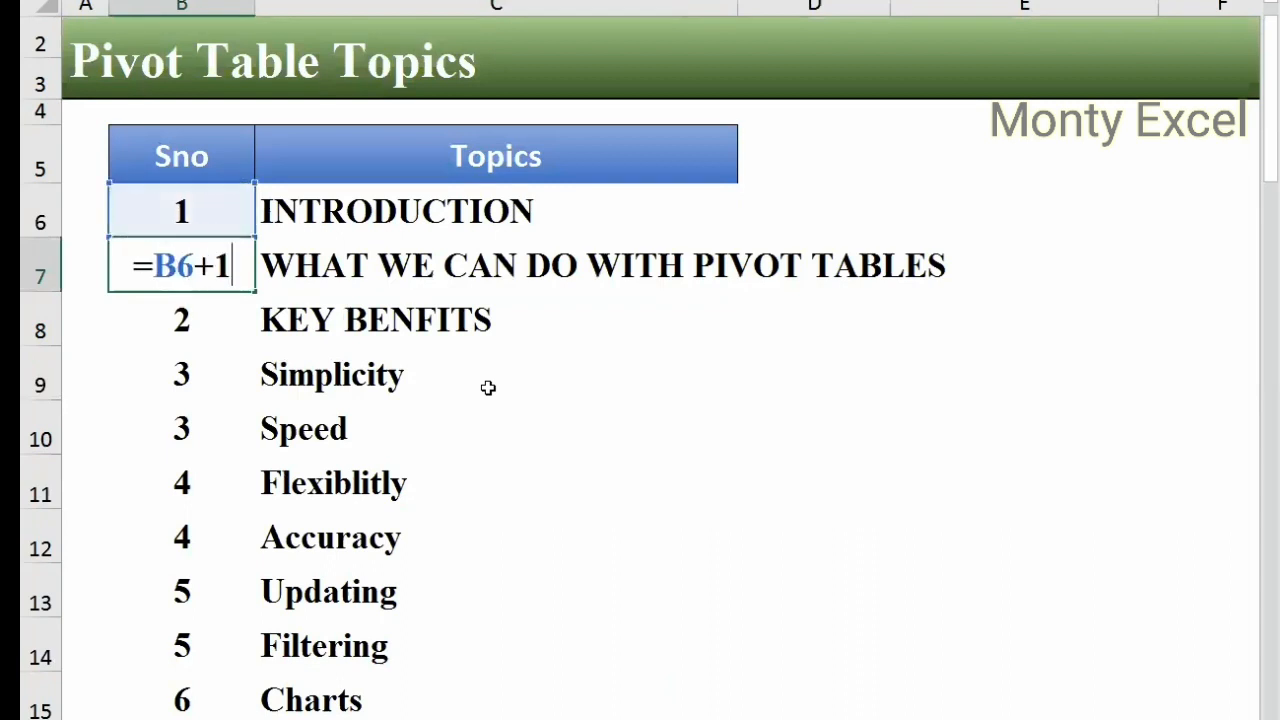
key(ctrl+Return)
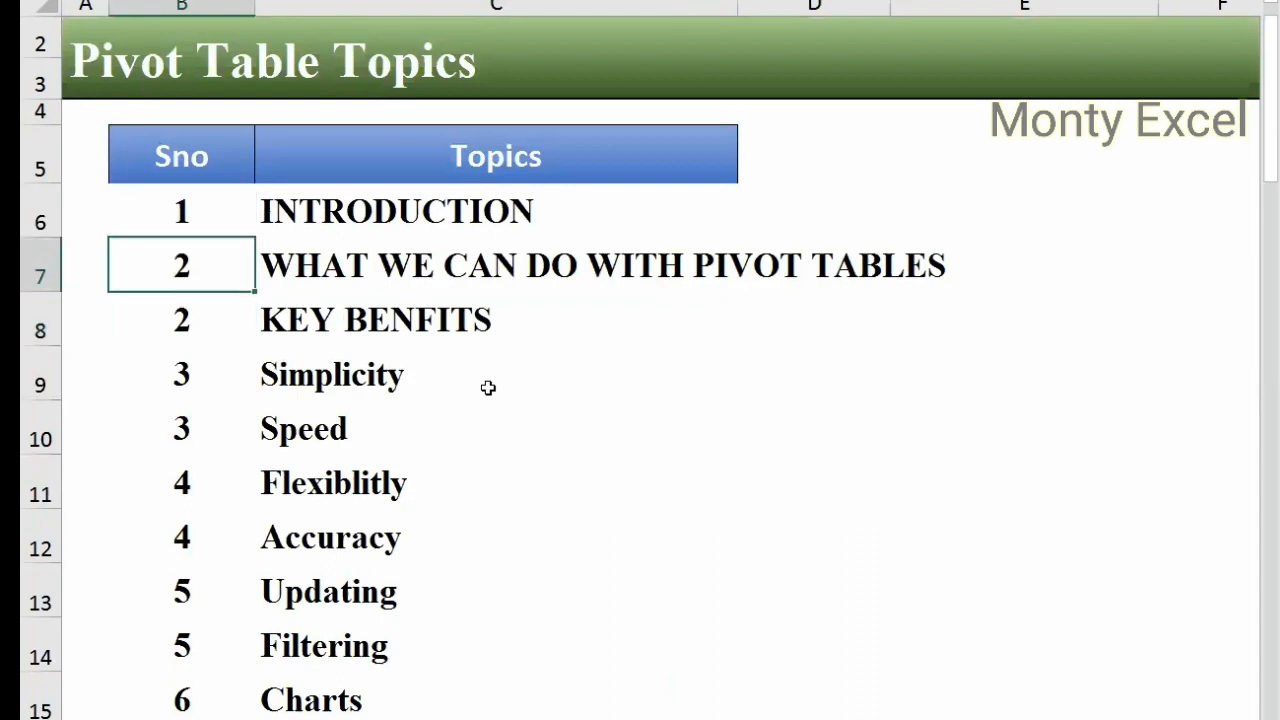
double_click(256, 292)
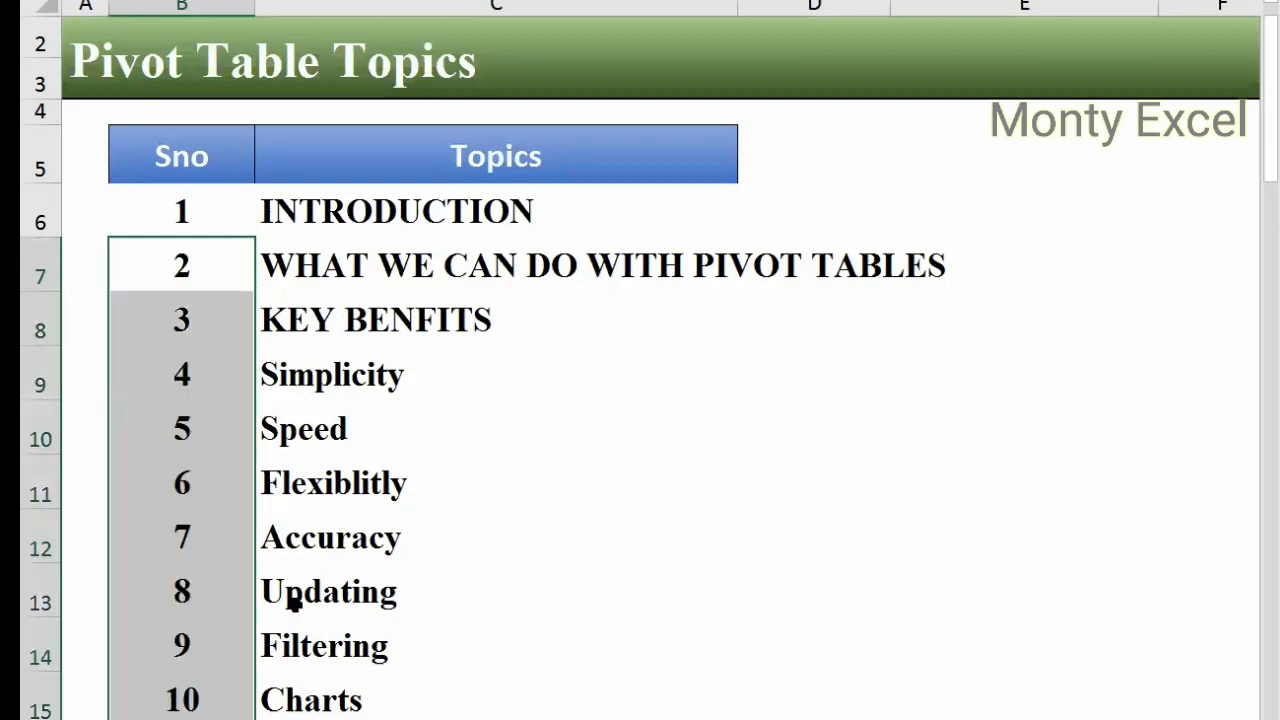
scroll(294, 603, down, 5)
scroll(285, 300, up, 2)
click(281, 313)
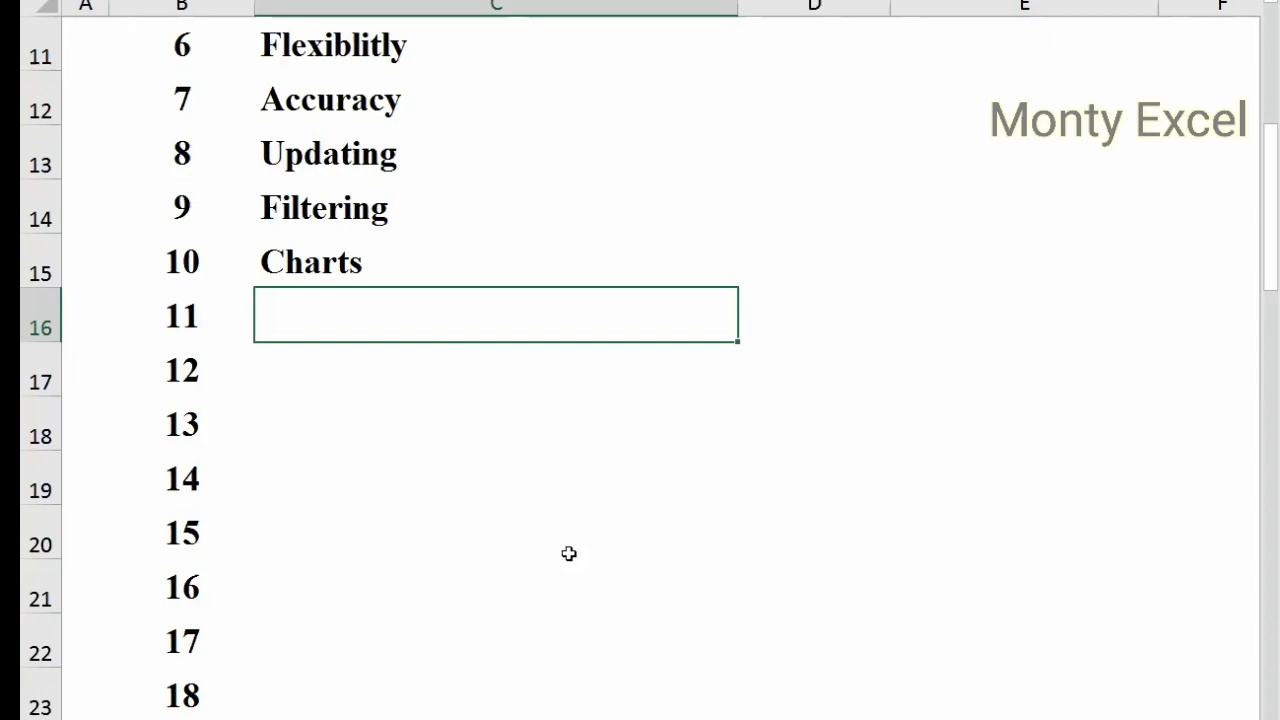
Step: Switch from the topics list to the sales data sheet and turn off its header filters
key(ctrl+Up)
key(ctrl+Up)
key(ctrl+Up)
key(ctrl+Up)
key(ctrl+Page_Down)
key(ctrl+Left)
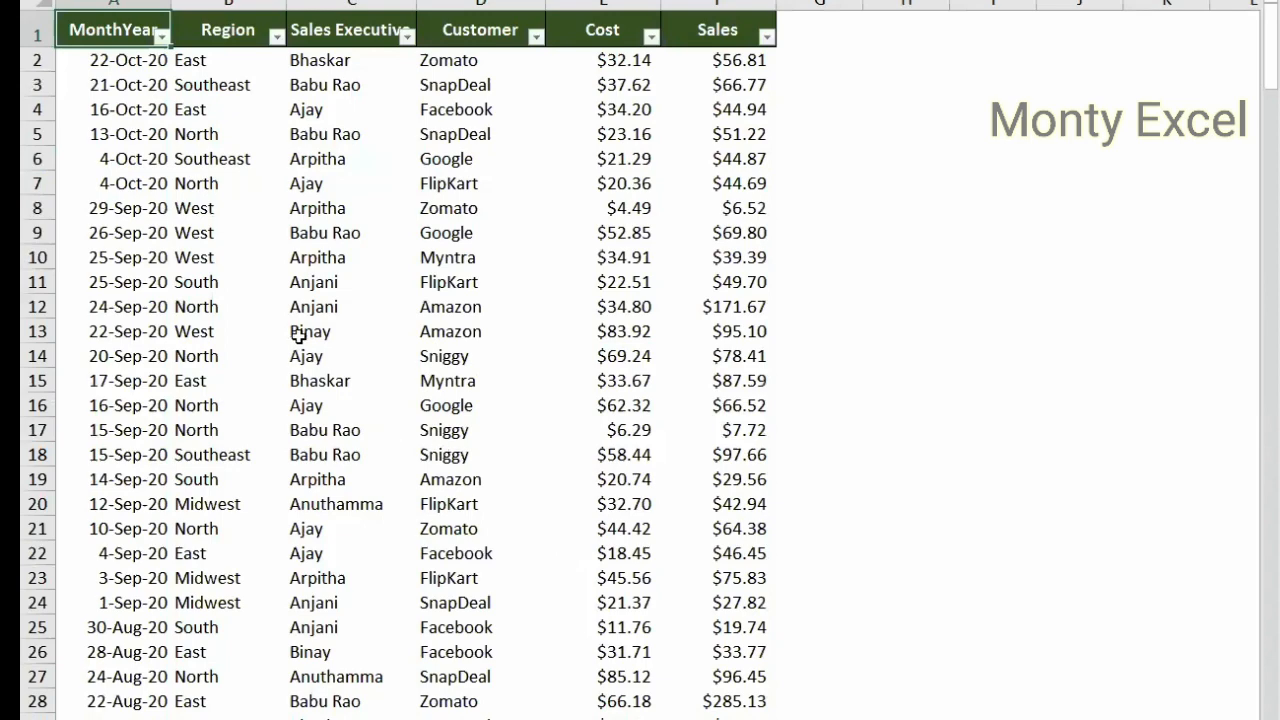
key(ctrl+shift+l)
Step: Examine the extent of the sales data by selecting from MonthYear to Sales down to the last row, and return to cell A1
drag(160, 30, 674, 254)
key(ctrl+shift+Down)
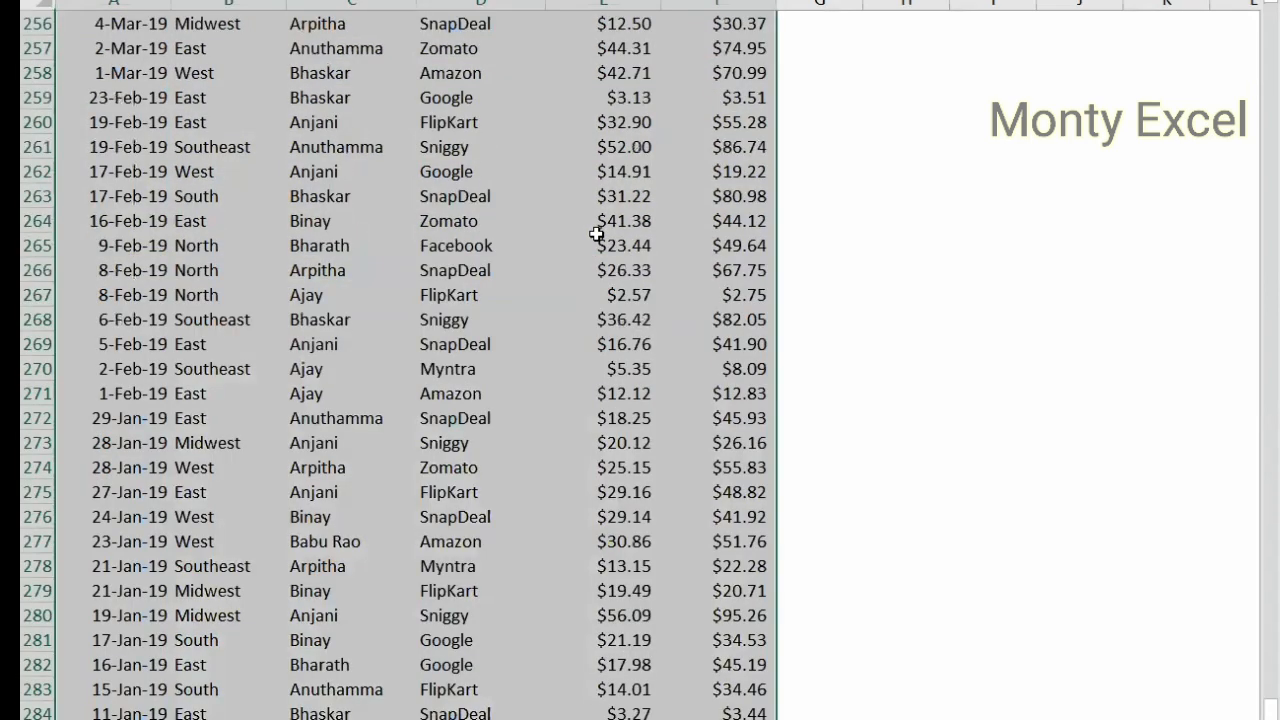
key(ctrl+Home)
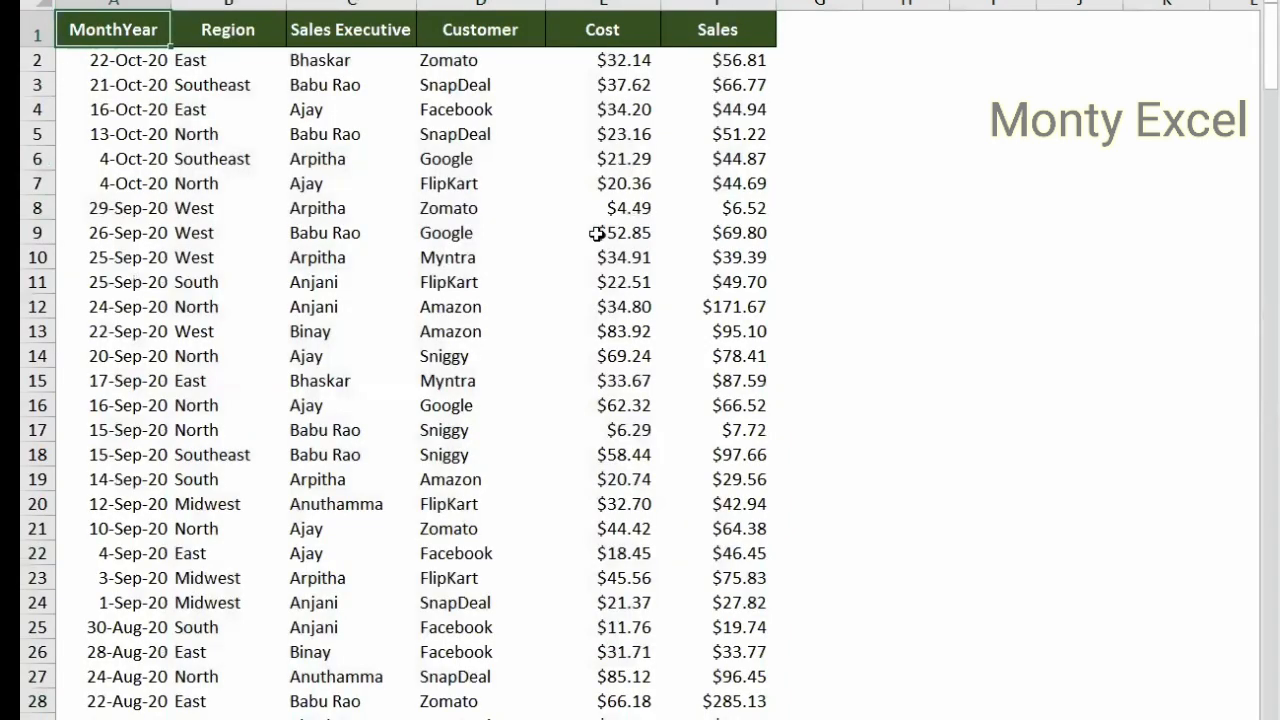
key(ctrl+shift+Right)
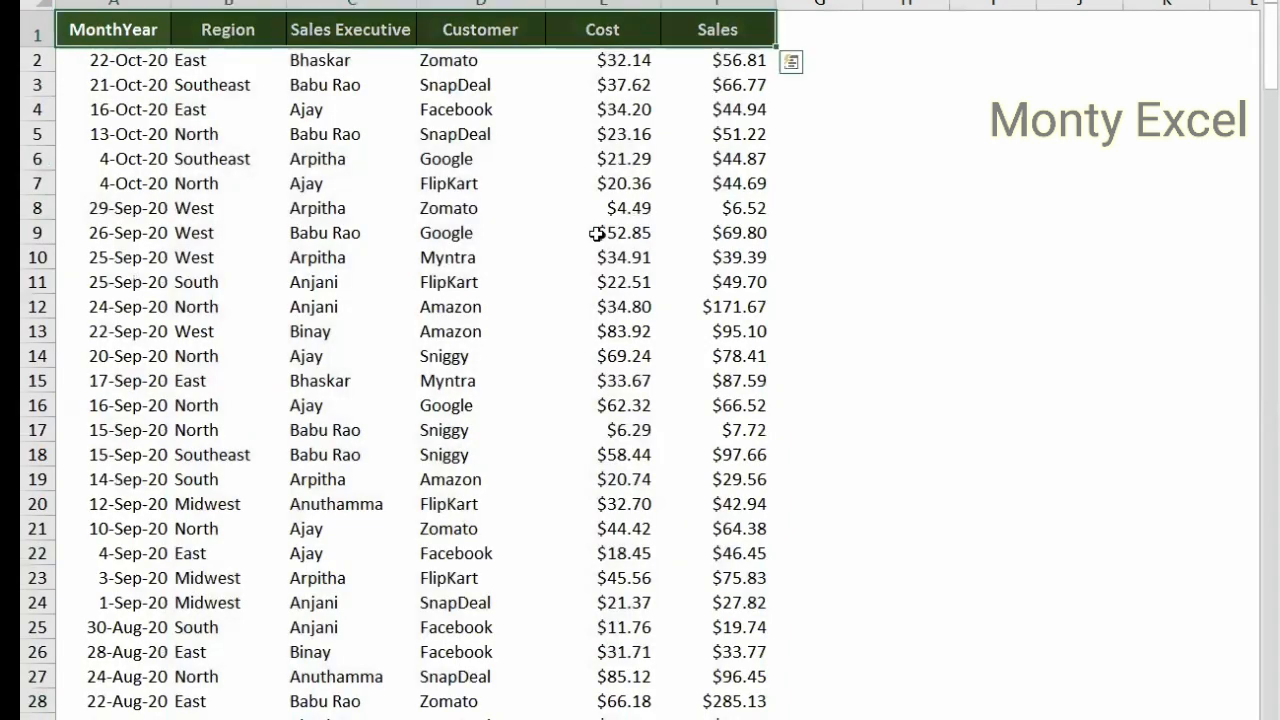
key(ctrl+shift+Down)
key(ctrl+Home)
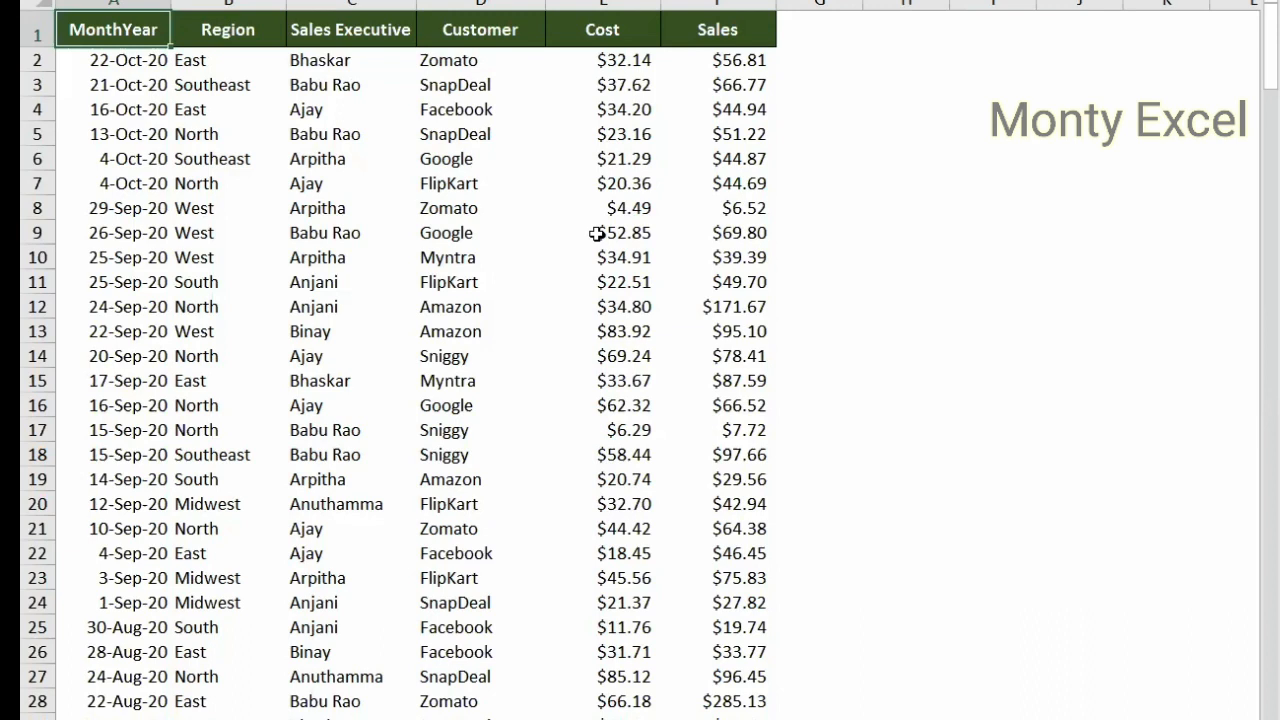
key(ctrl+shift+Right)
key(ctrl+shift+Down)
key(ctrl+Home)
key(ctrl+shift+Right)
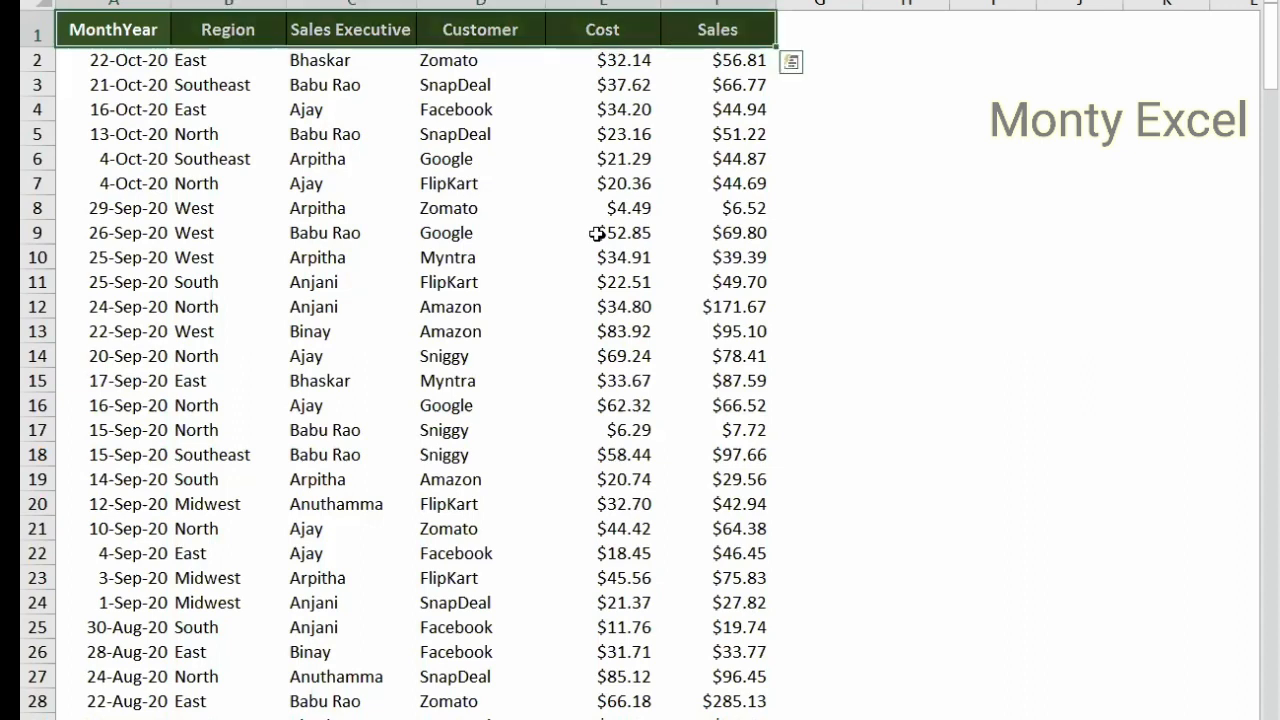
click(133, 67)
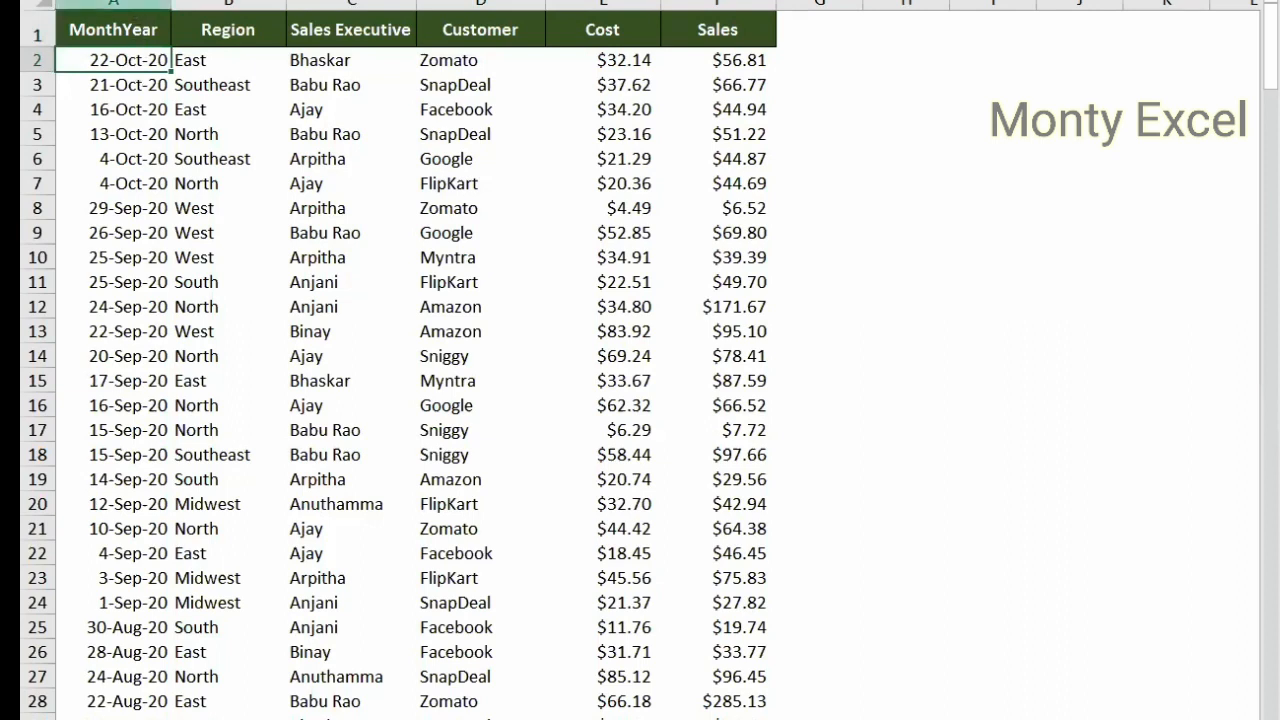
click(136, 5)
click(145, 30)
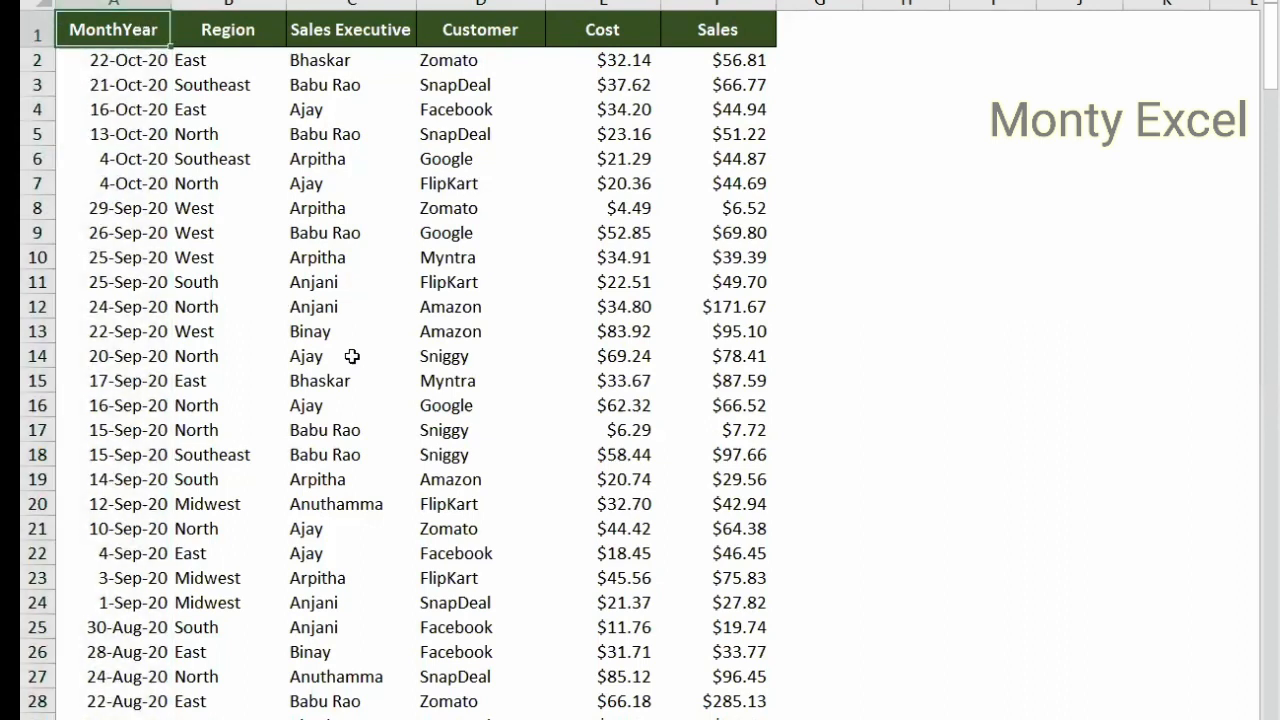
Step: Turn on the header filters and examine the months listed under 2020 and 2019 for MonthYear, leaving it unfiltered
key(ctrl+shift+l)
key(alt+Down)
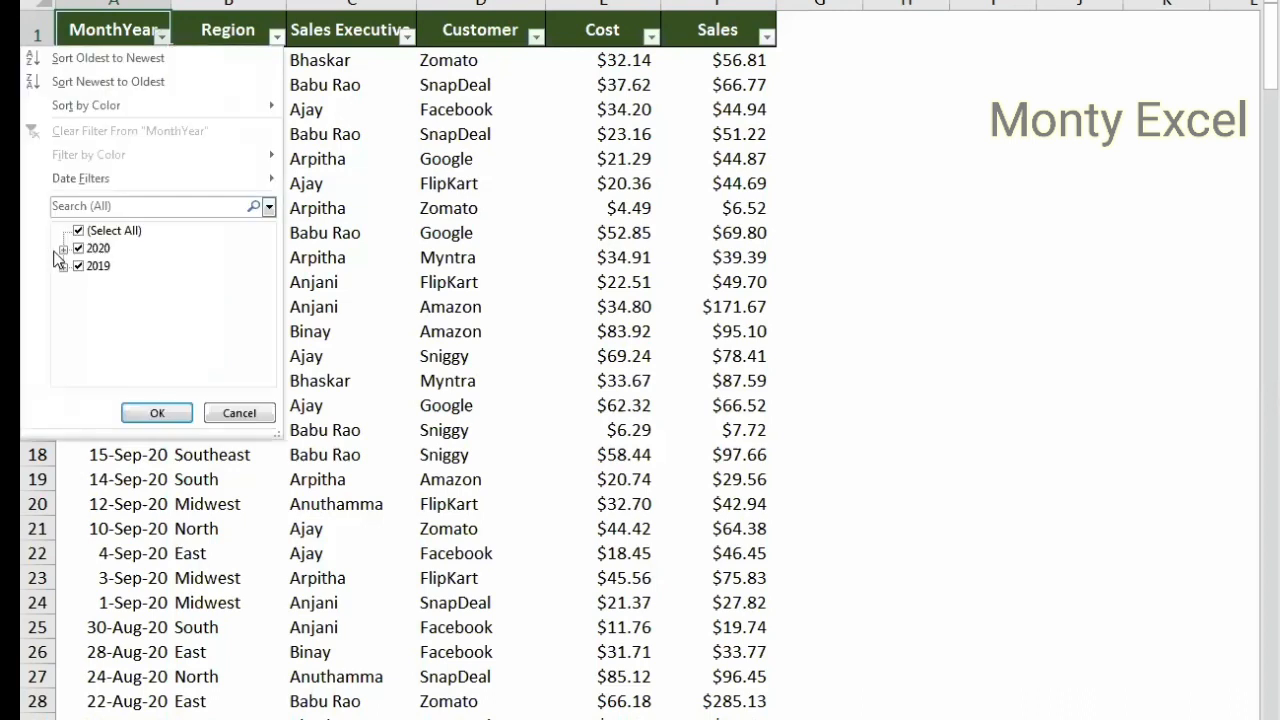
click(63, 248)
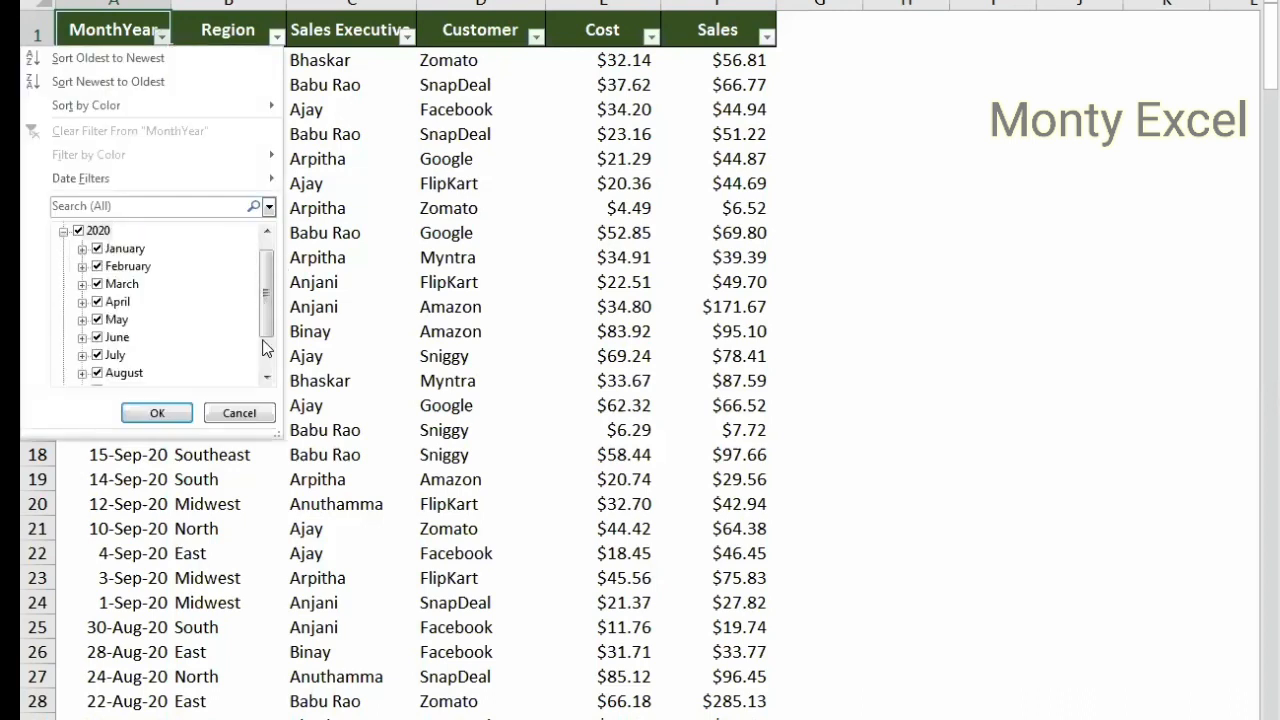
scroll(265, 347, down, 1)
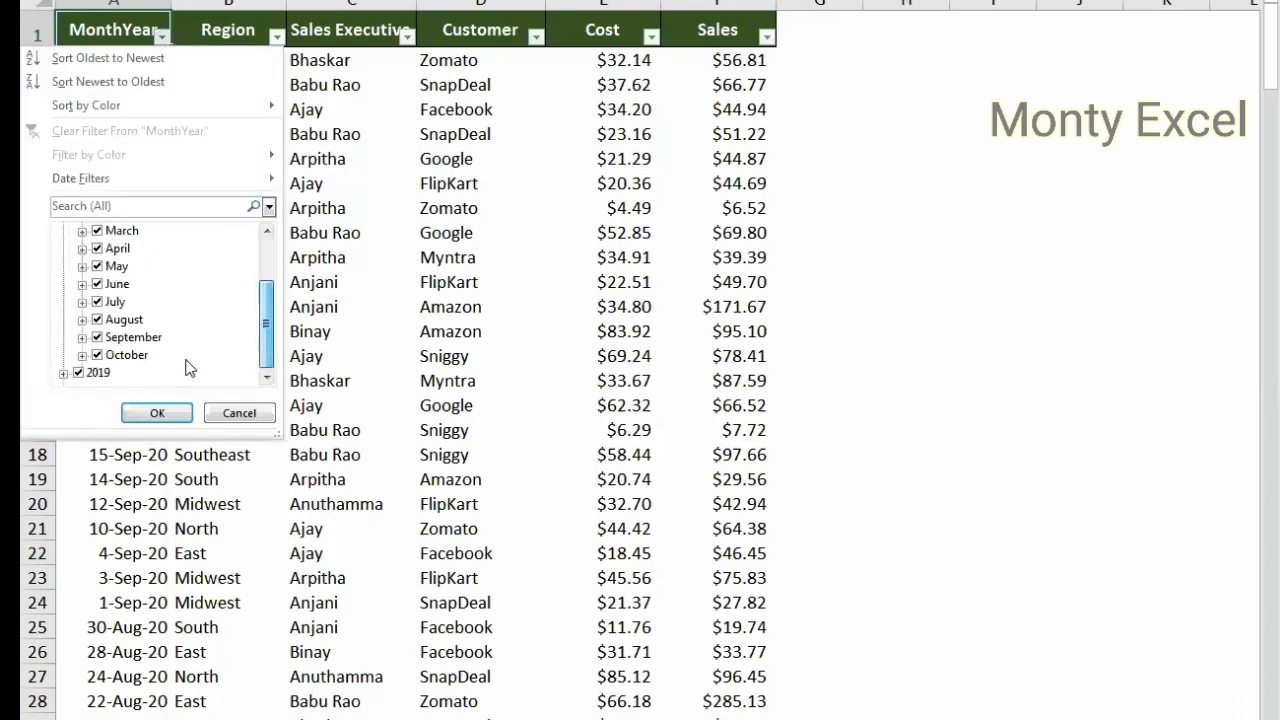
click(63, 374)
scroll(155, 340, down, 2)
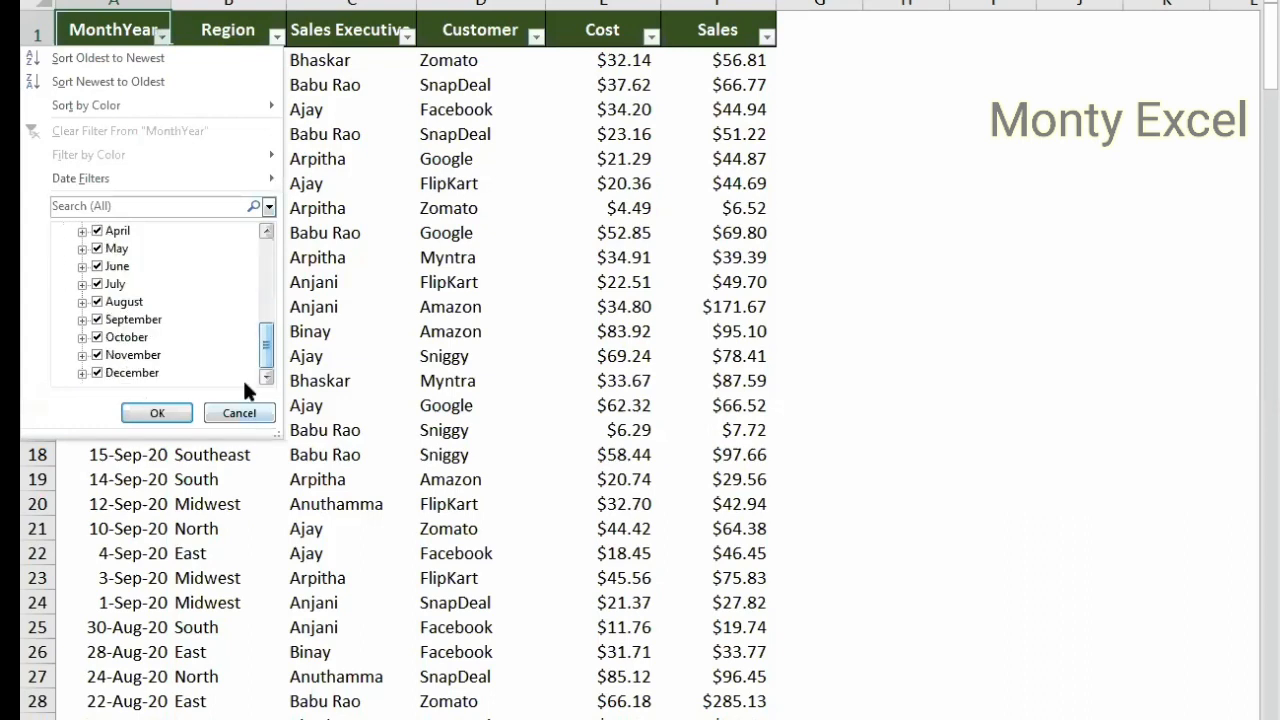
click(240, 411)
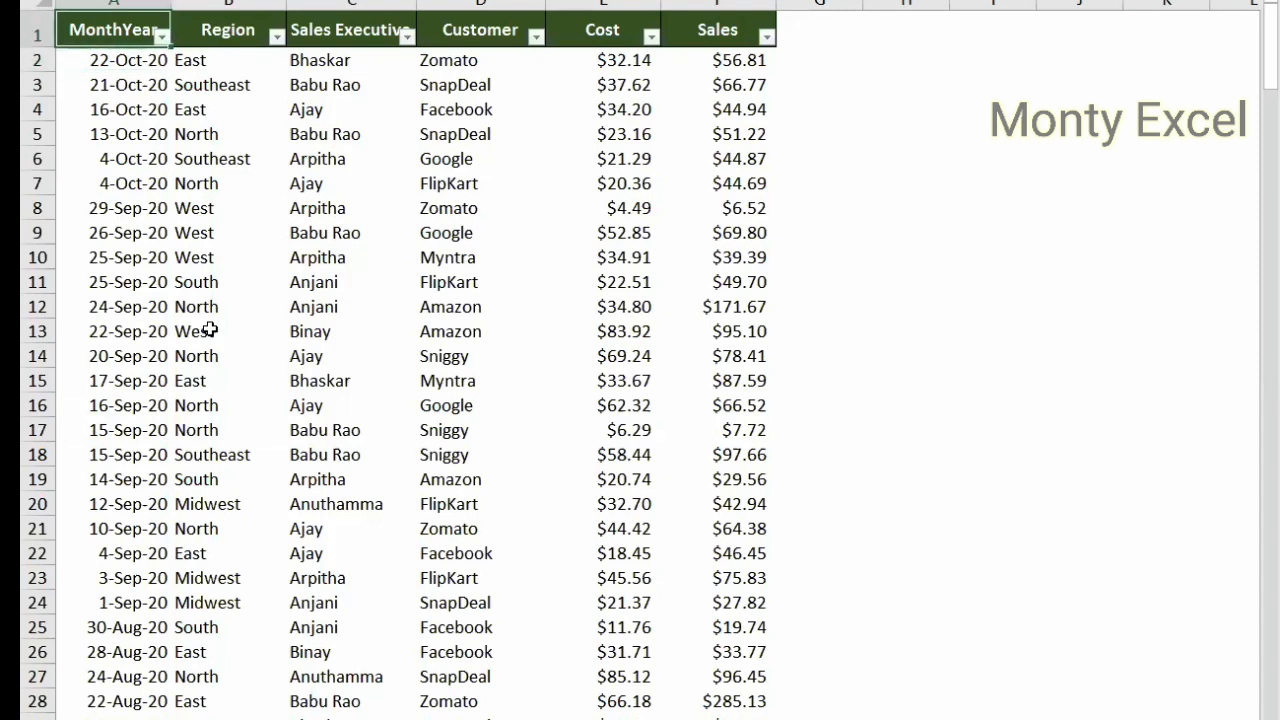
Step: Examine the filter values of the Region, Sales Executive and Customer columns without applying any filter
key(Right)
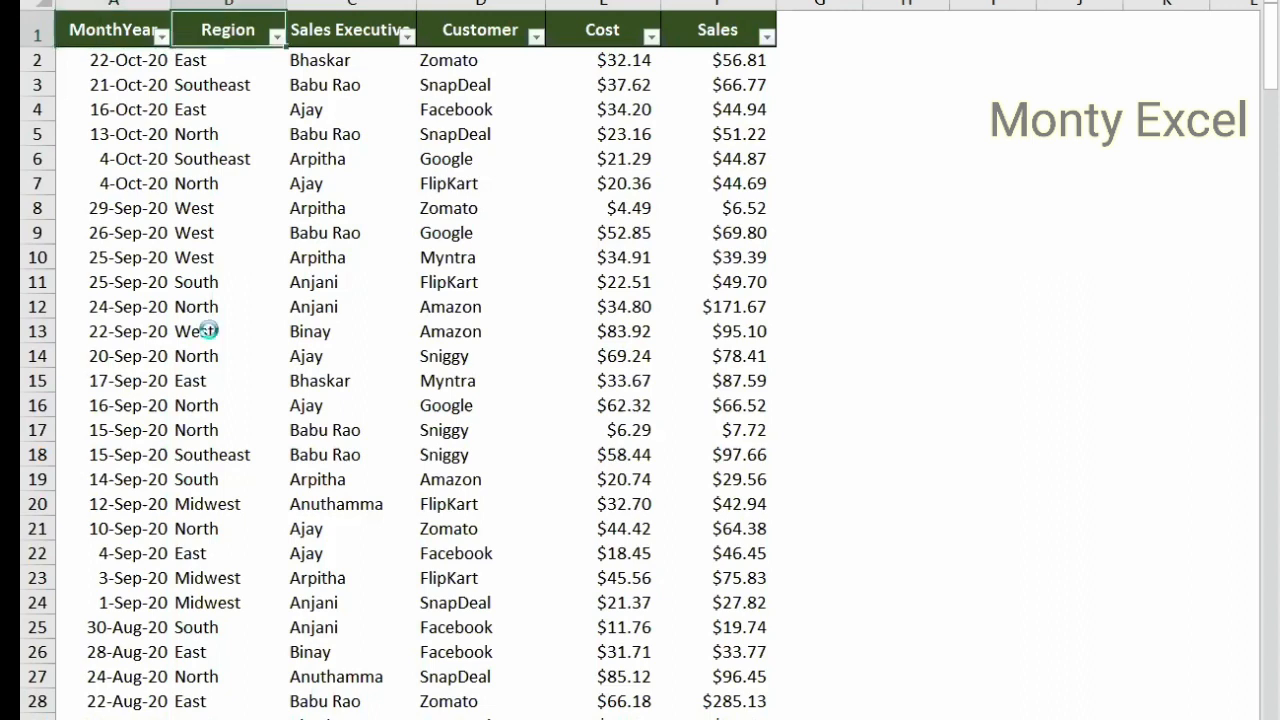
key(alt+Down)
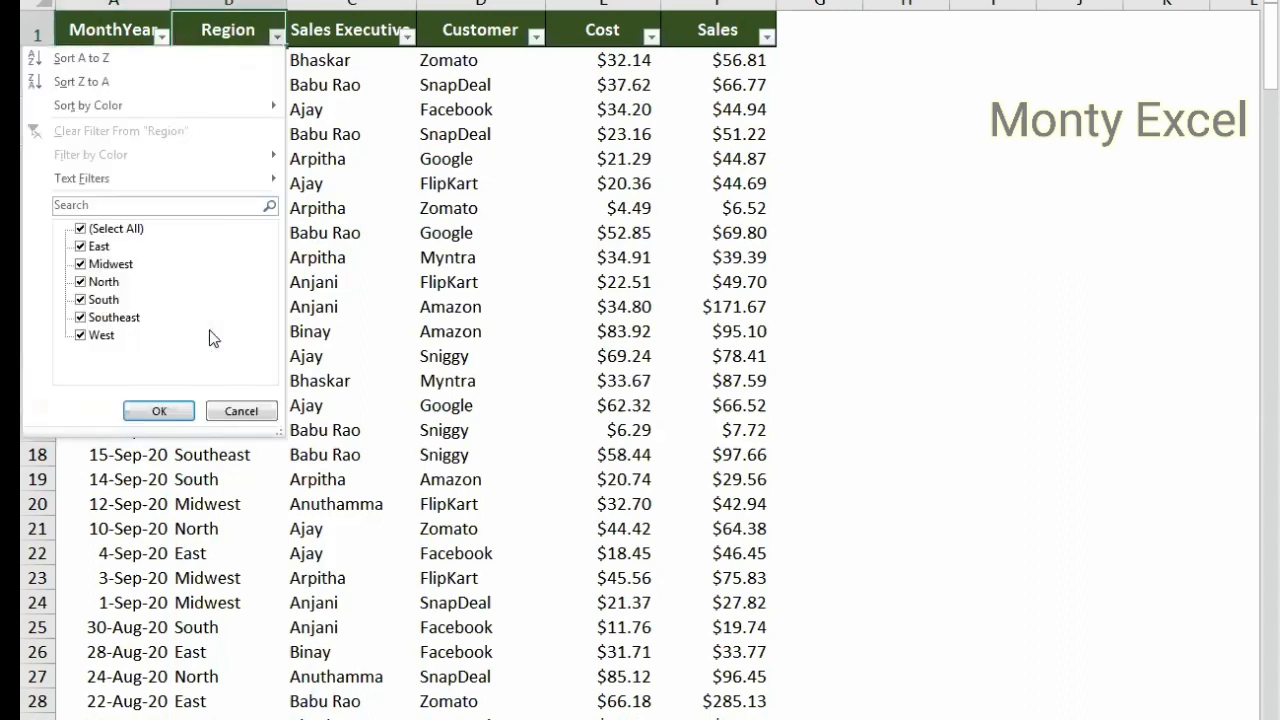
key(Escape)
key(Right)
key(alt+Down)
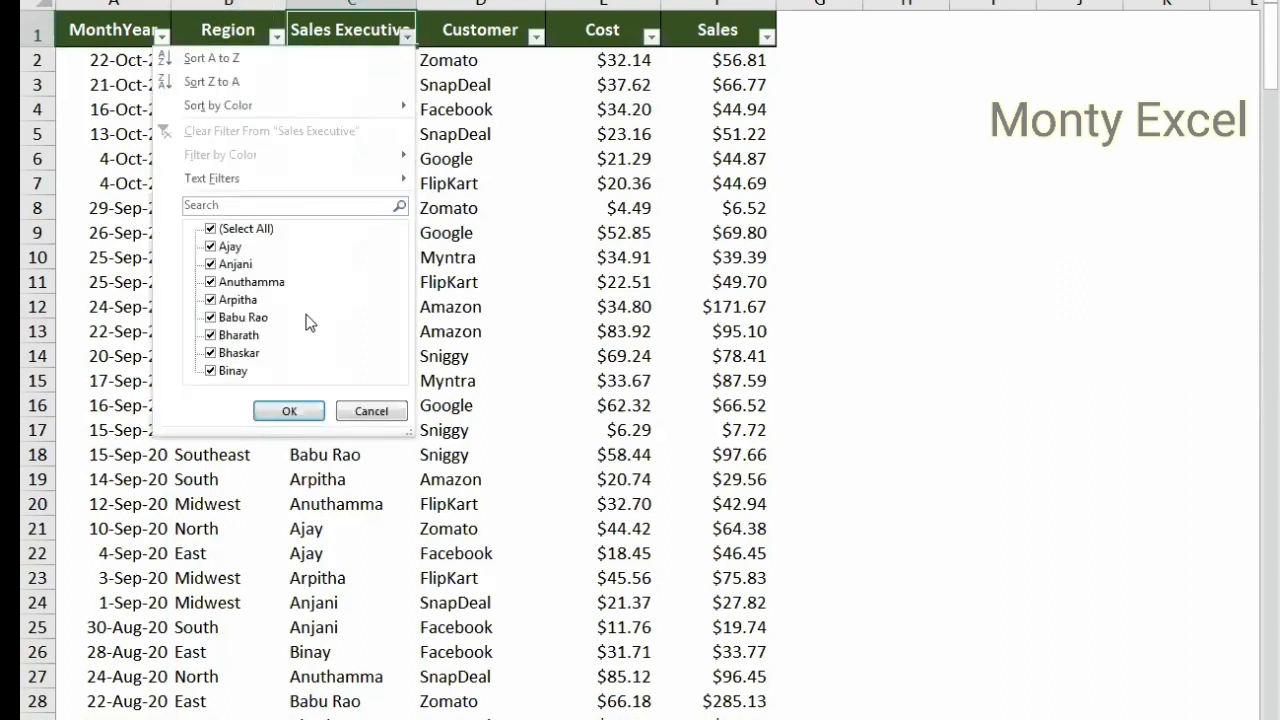
click(380, 409)
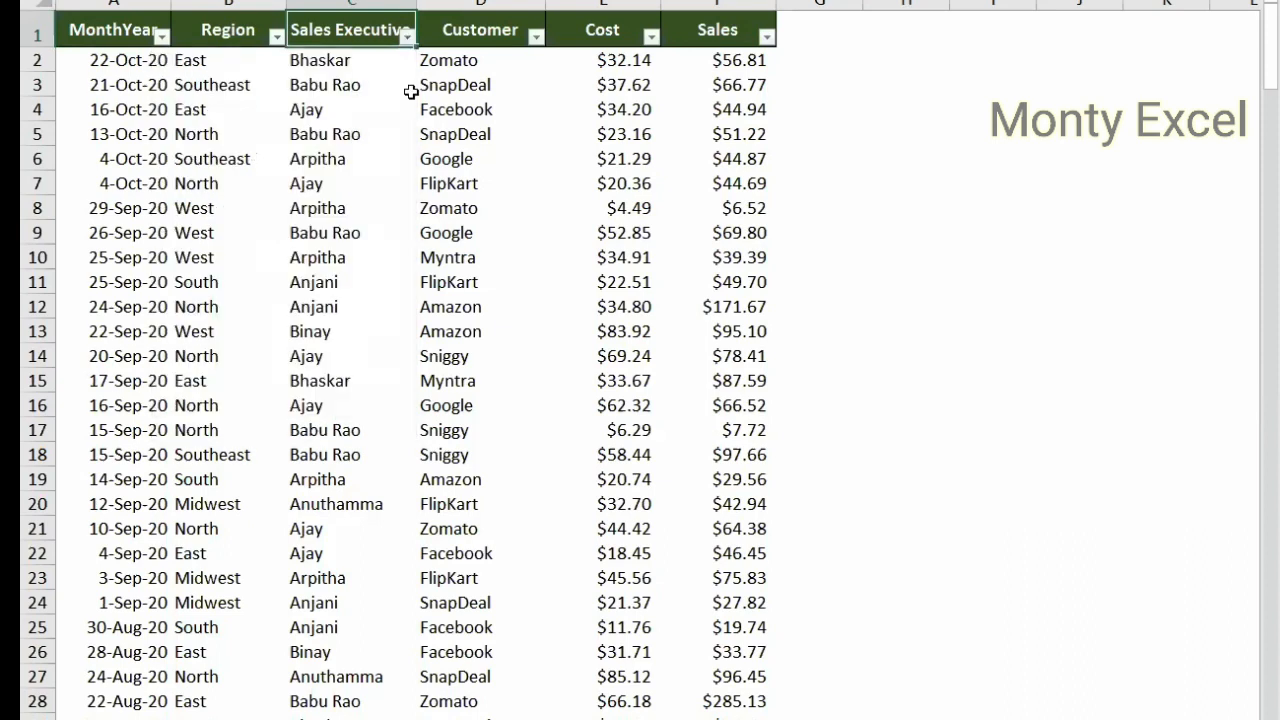
click(535, 38)
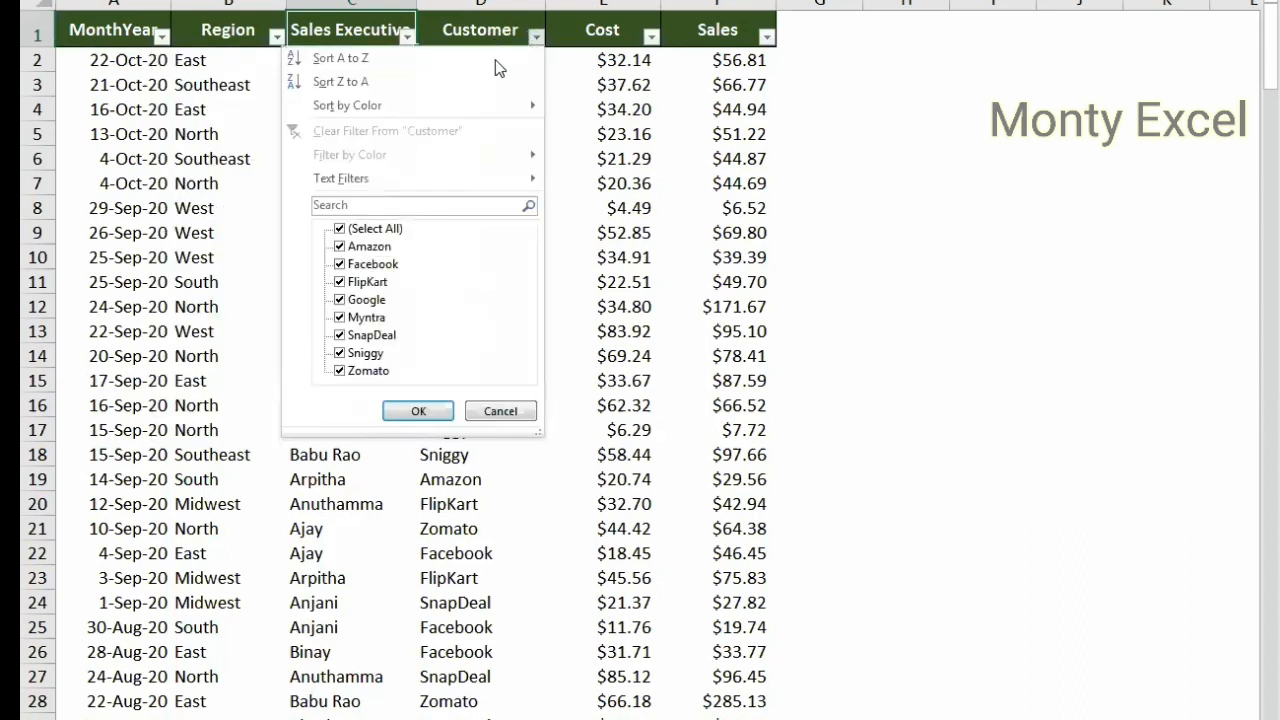
click(500, 410)
Step: Examine the filter values of the Cost and Sales columns without applying any filter
key(Right)
key(Right)
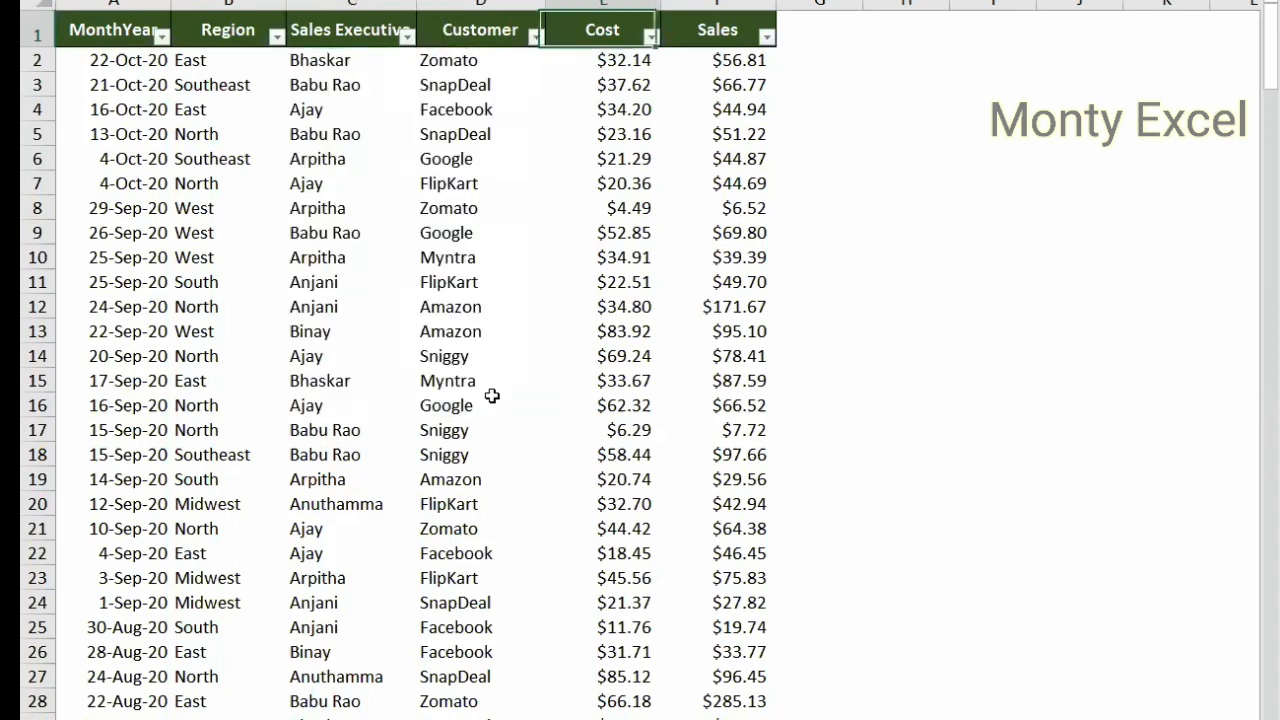
key(alt+Down)
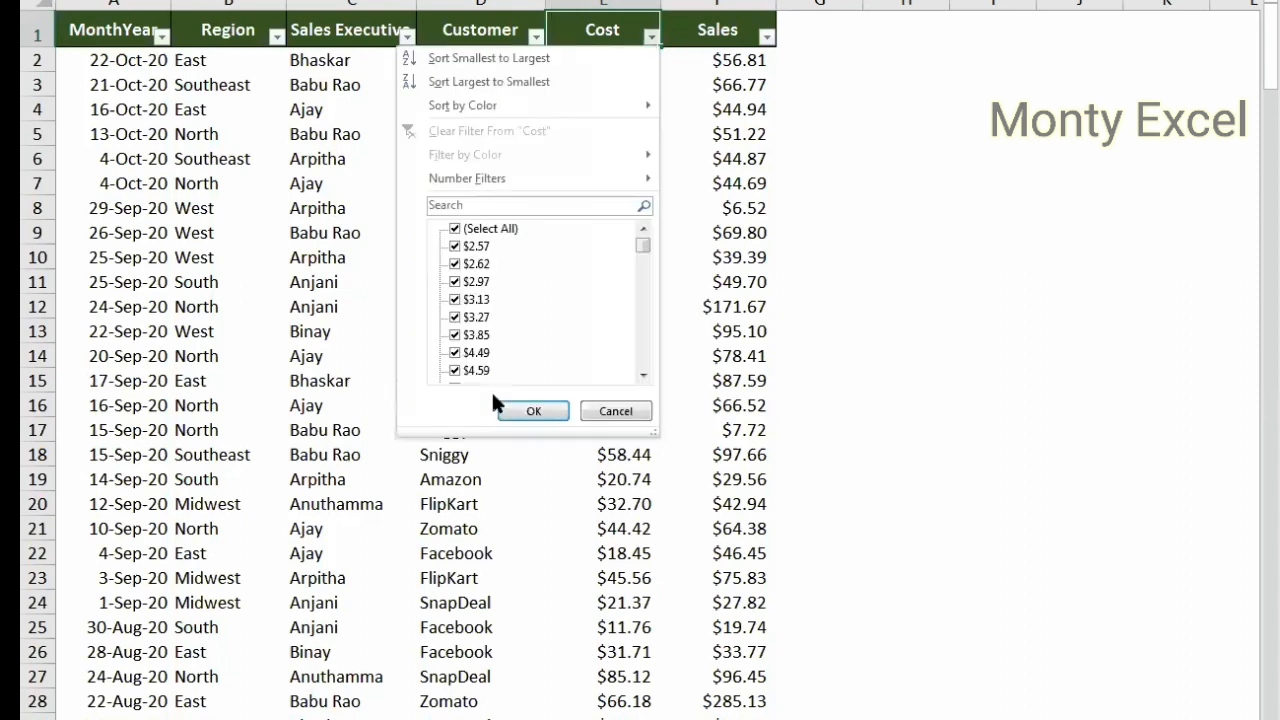
key(Escape)
key(Right)
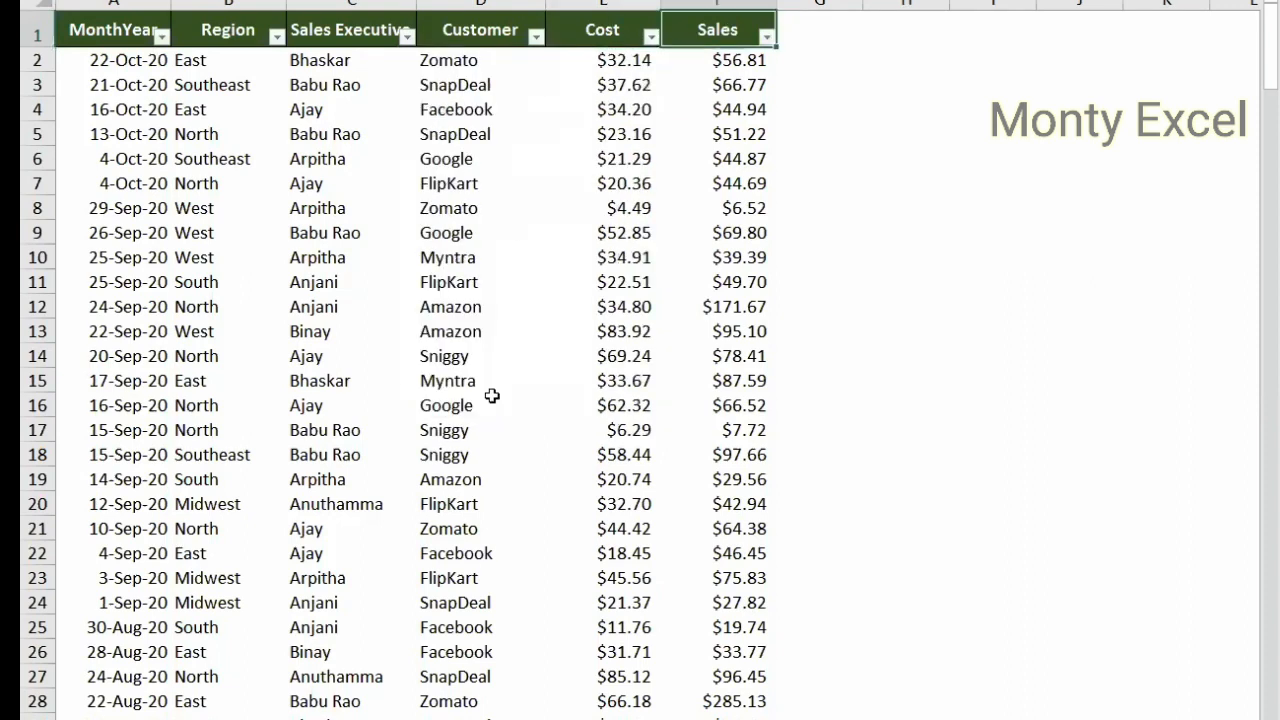
key(alt+Down)
key(Escape)
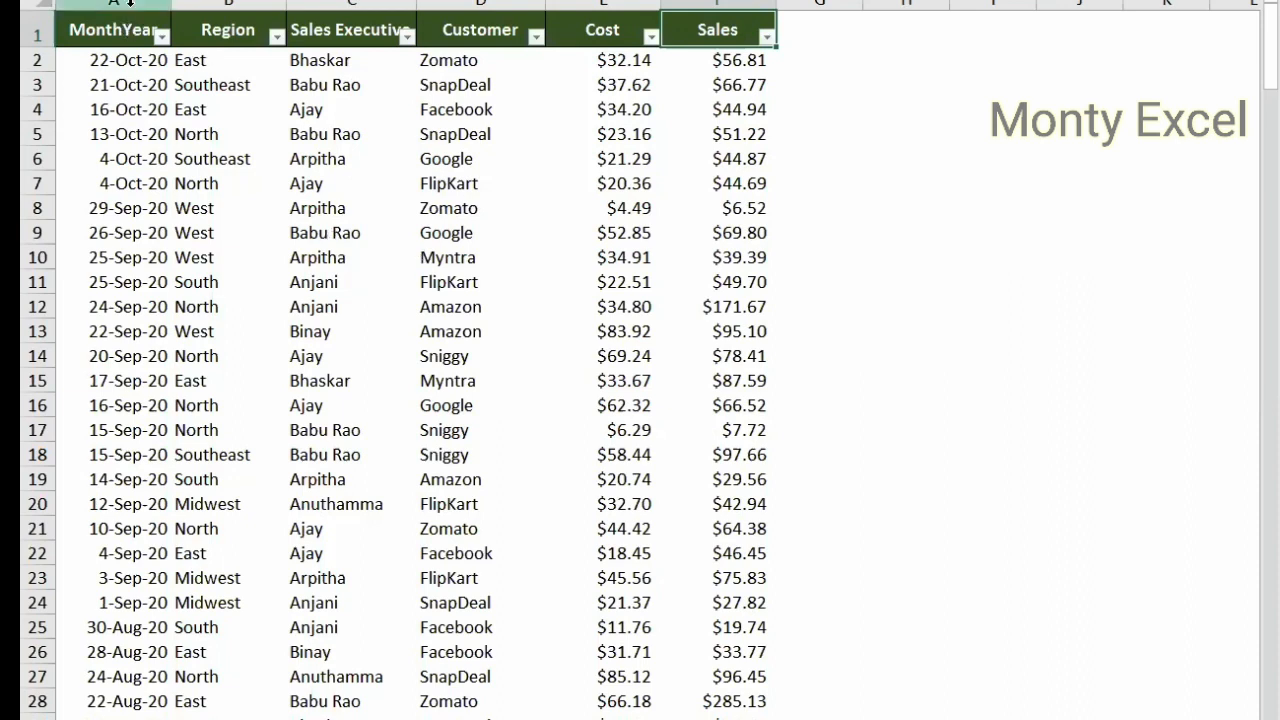
Step: Review the data columns from MonthYear to Sales by selecting columns A to F and moving along the headers to Sales
drag(679, 12, 711, 5)
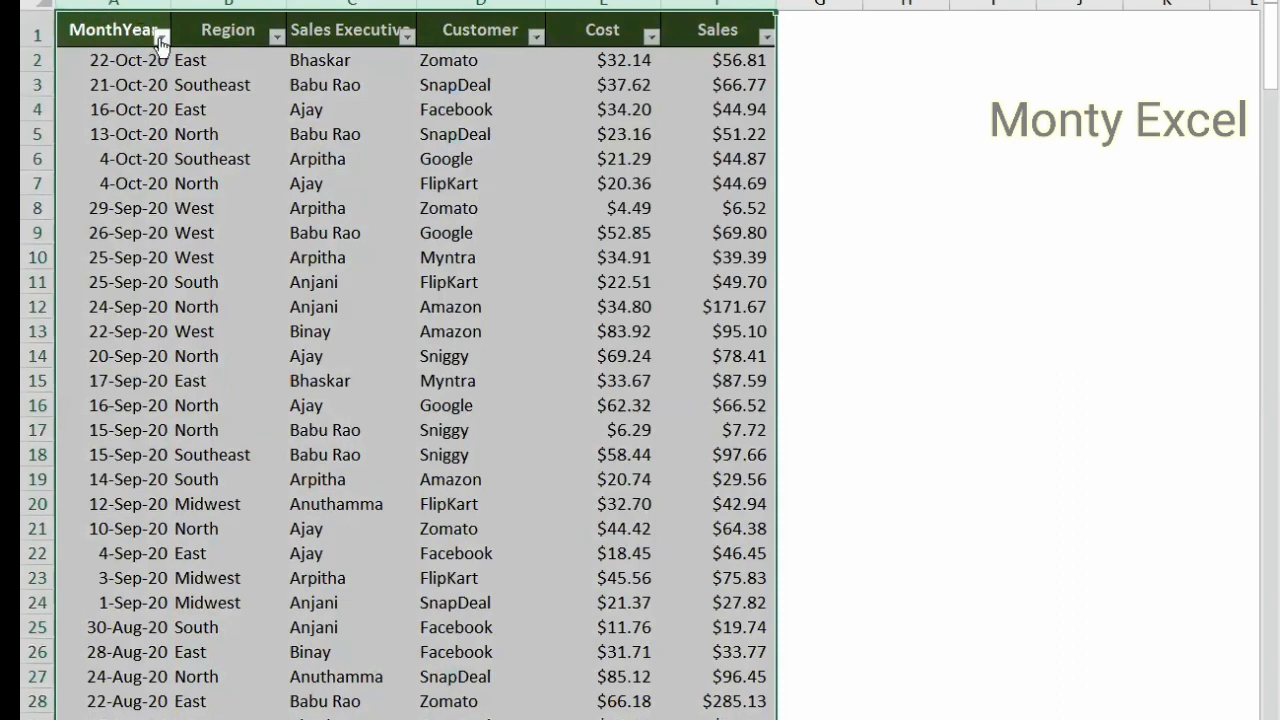
click(202, 39)
key(Right)
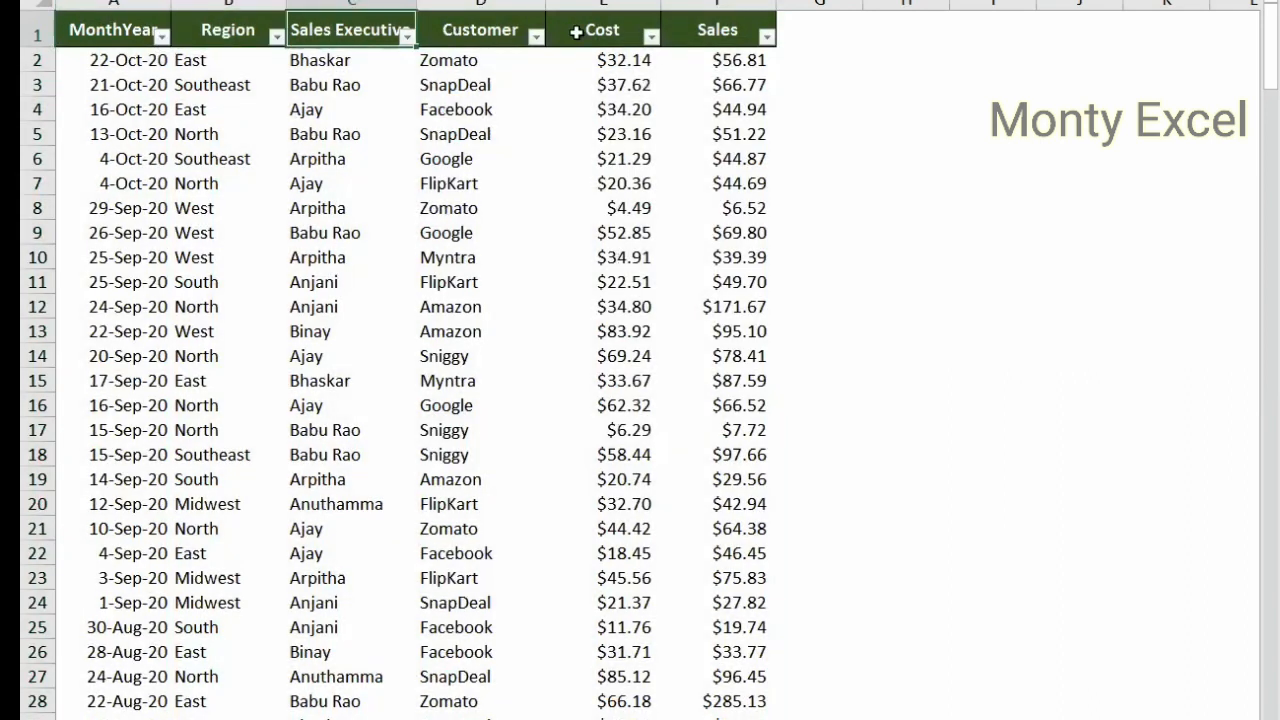
key(Right)
key(Right)
key(Right)
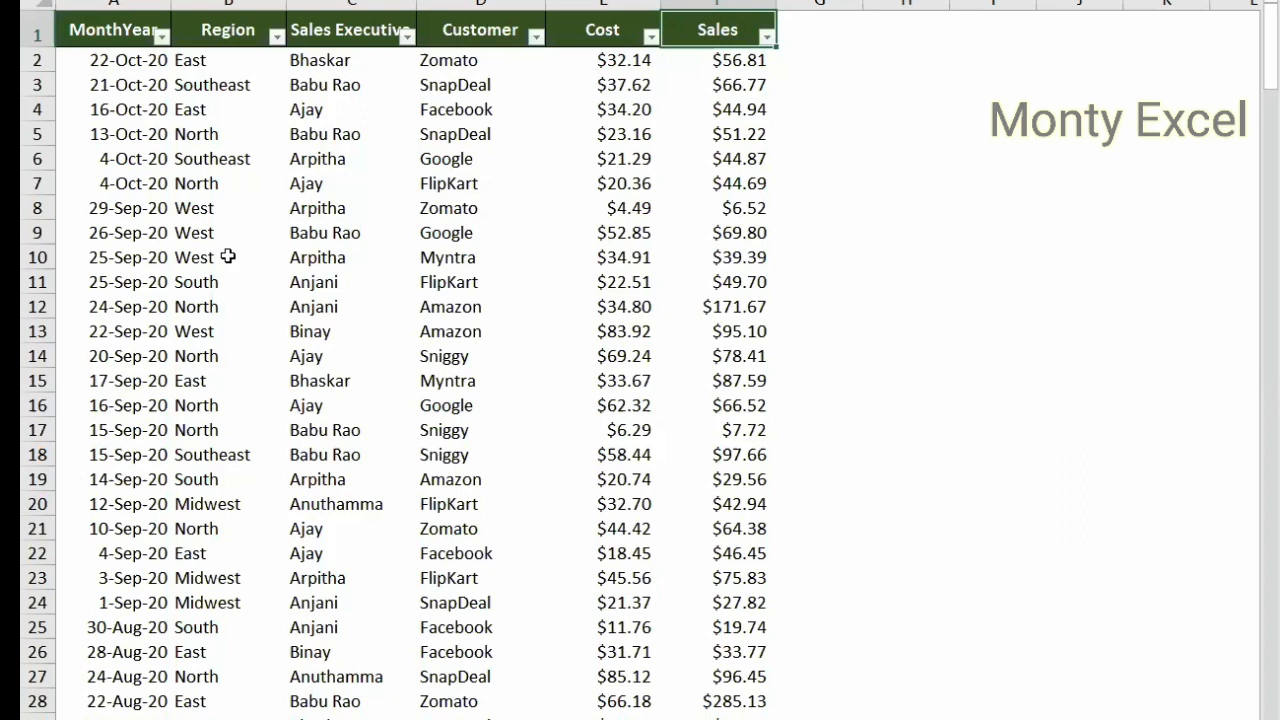
Step: Return to the MonthYear header in A1 and turn off the header filters
key(ctrl+Left)
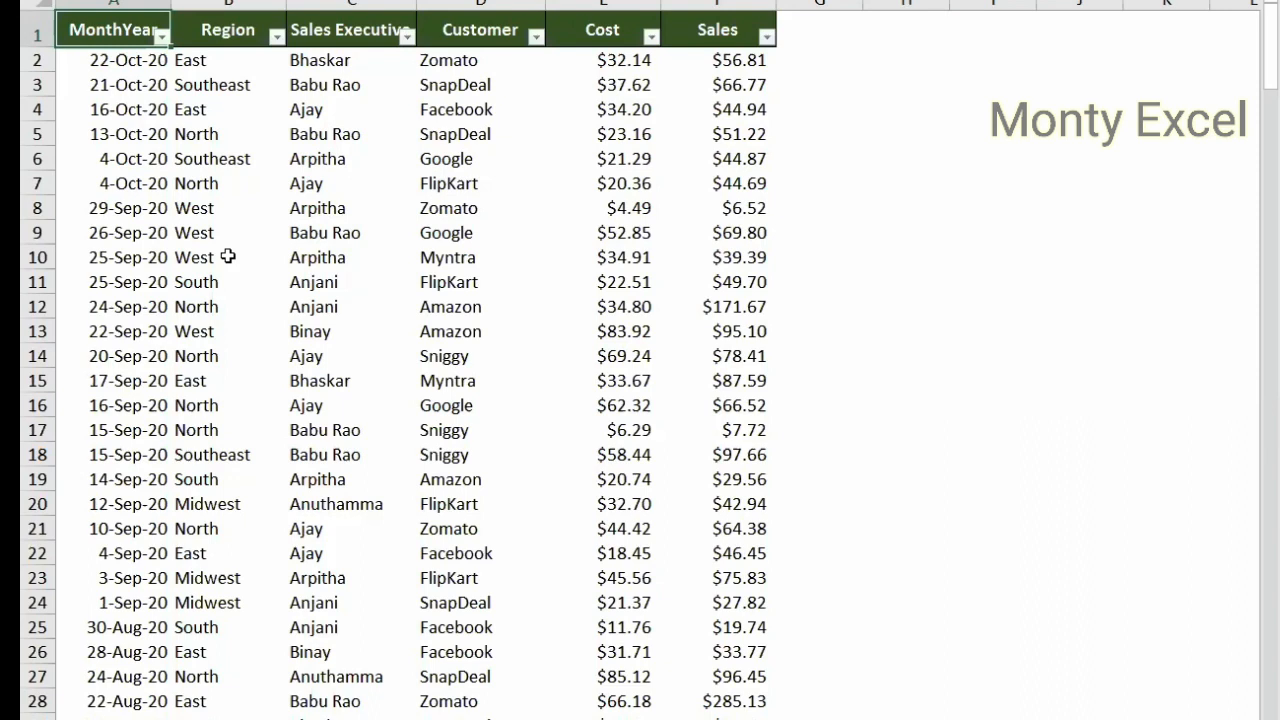
key(Right)
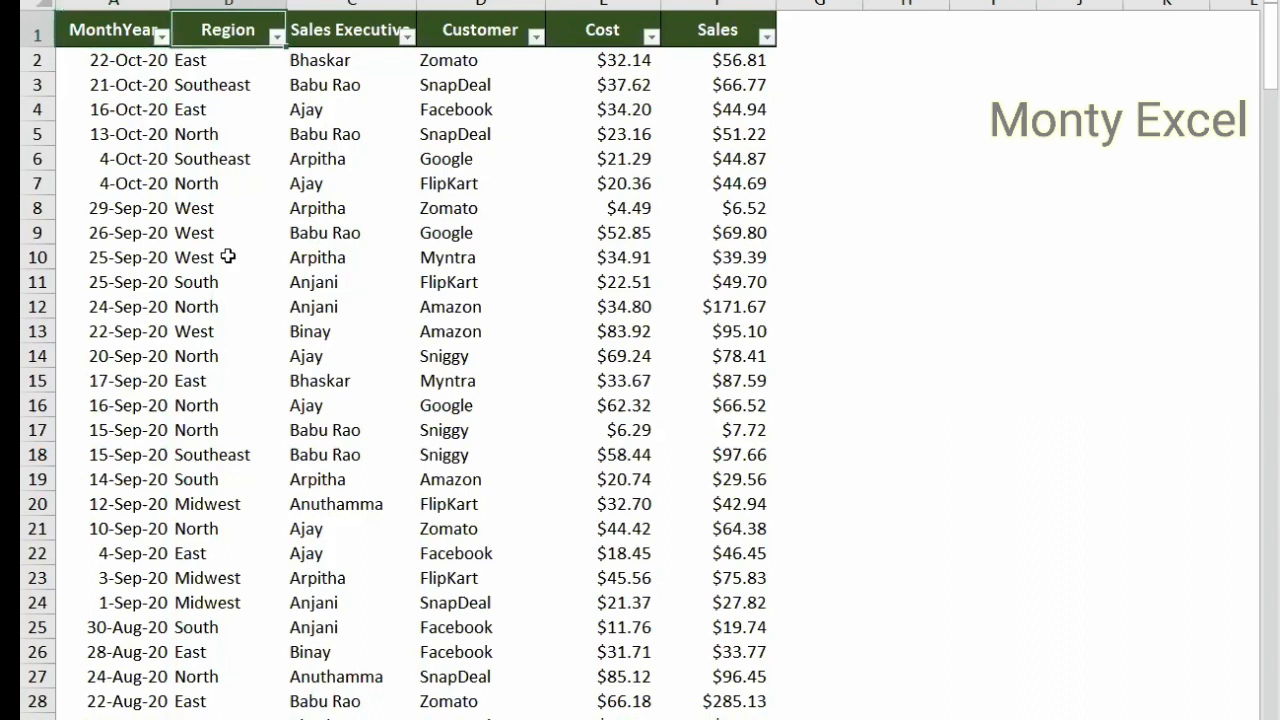
key(Left)
key(ctrl+shift+l)
key(ctrl+n)
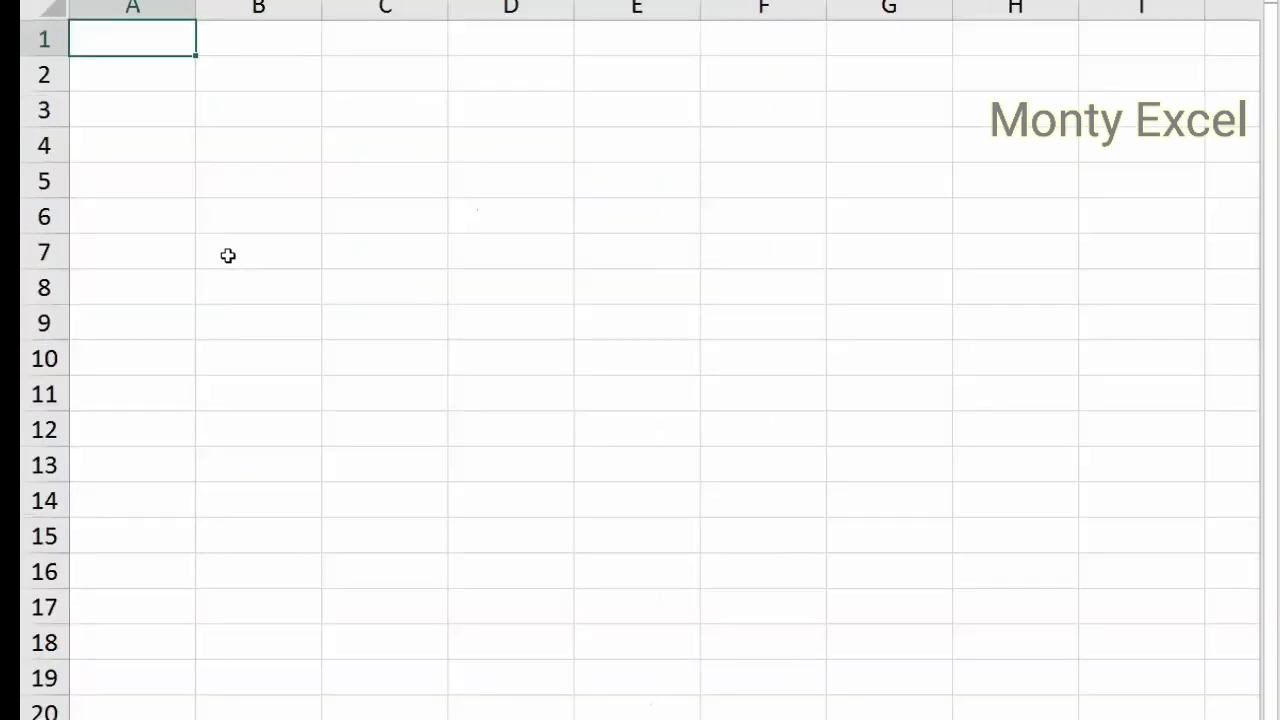
key(alt+h)
key(d)
key(s)
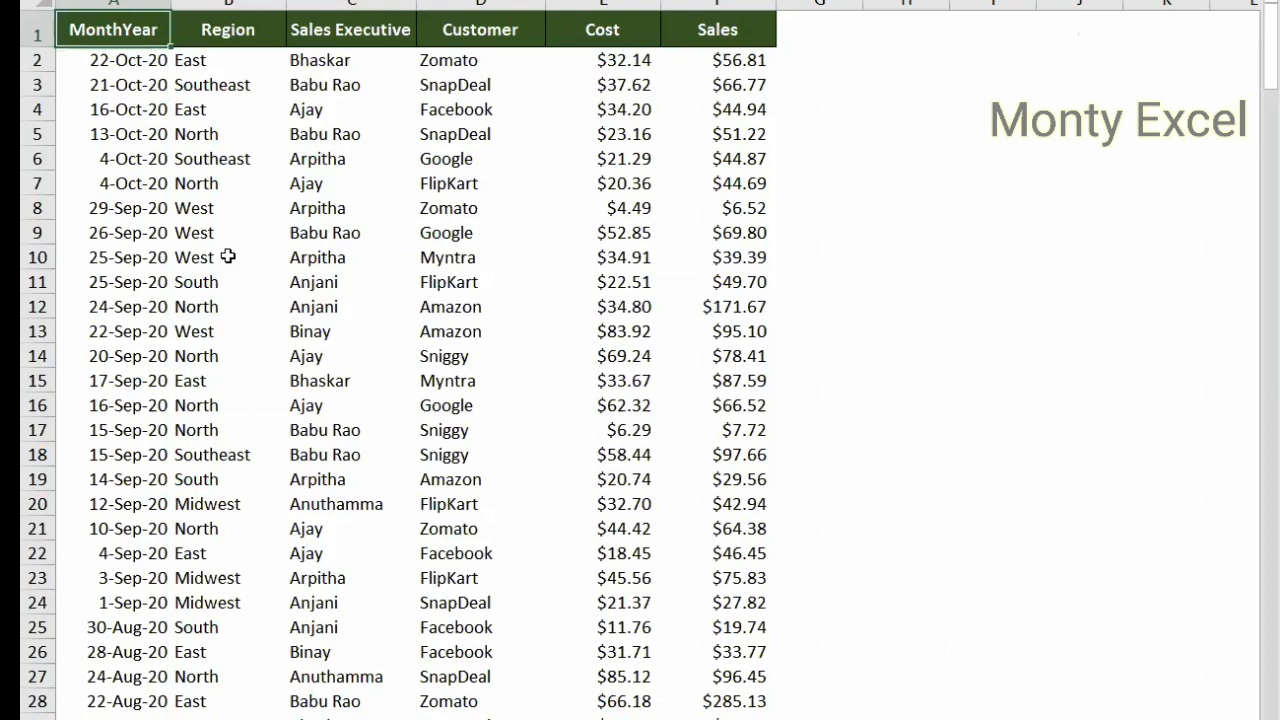
Step: Switch to the topics list and enter "data should be in tablular format" as the topic in C16
key(ctrl+Page_Up)
scroll(297, 440, down, 2)
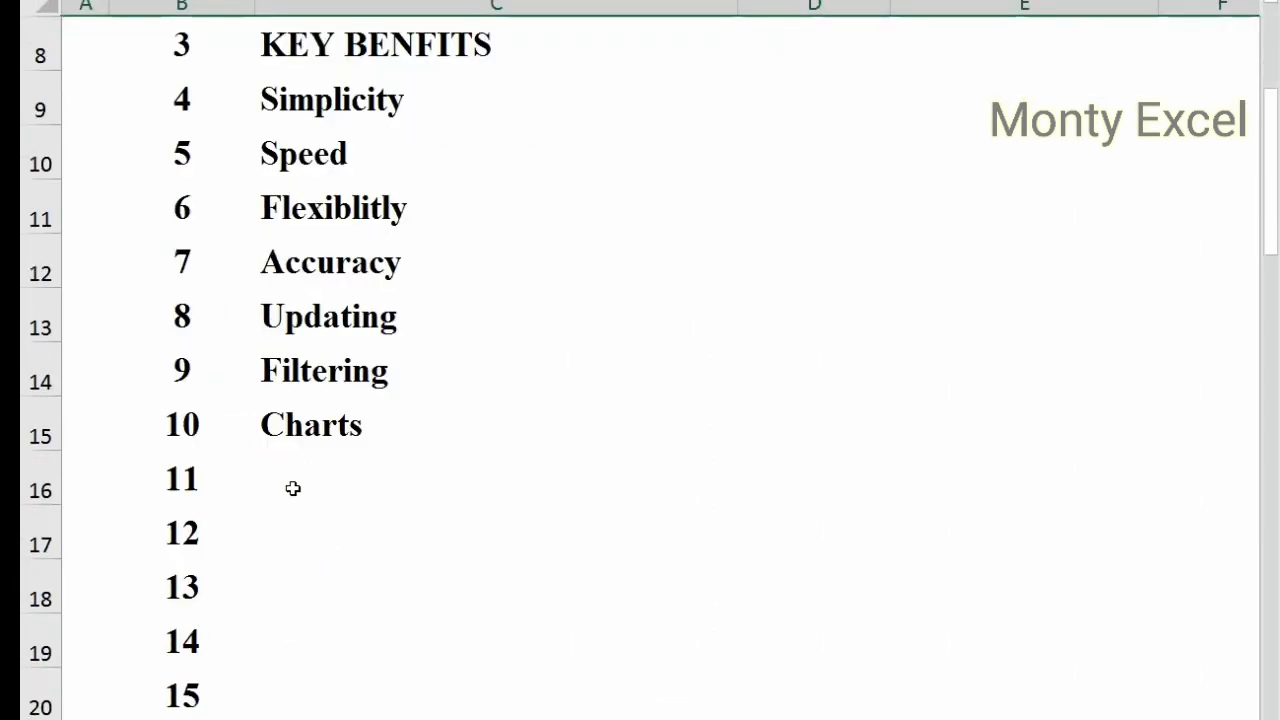
click(293, 488)
text(d)
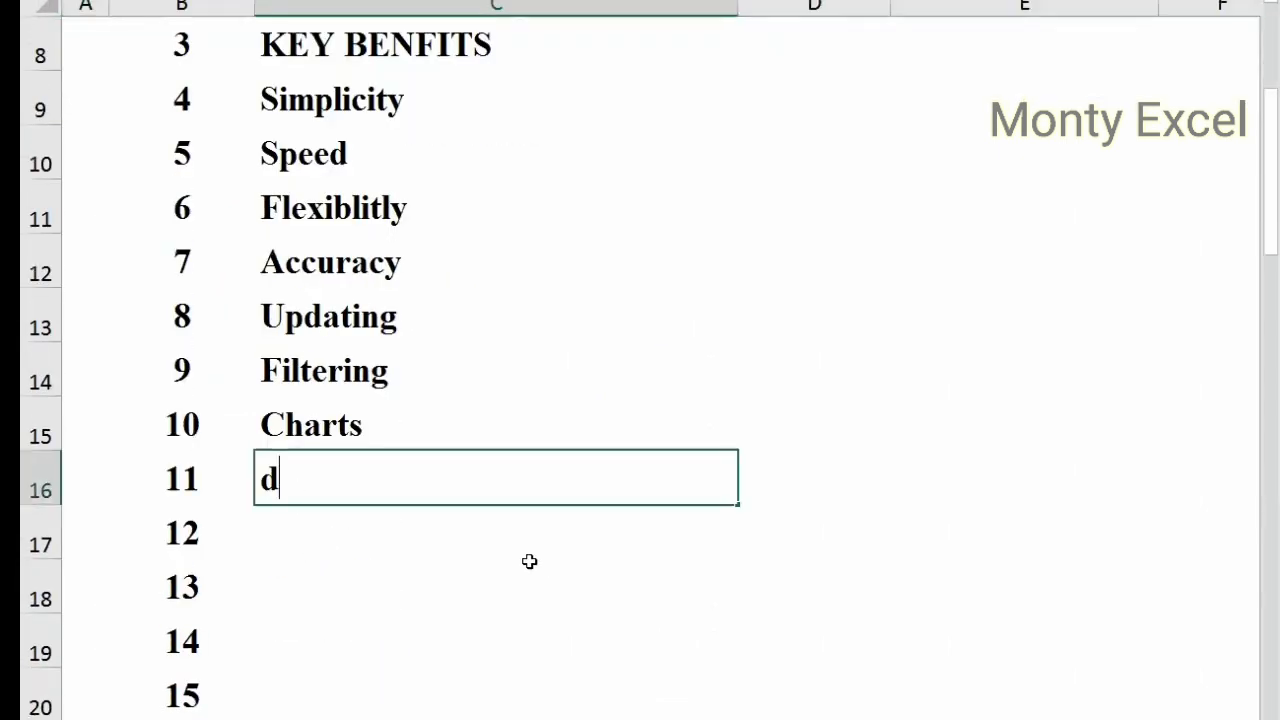
text(ata should be in)
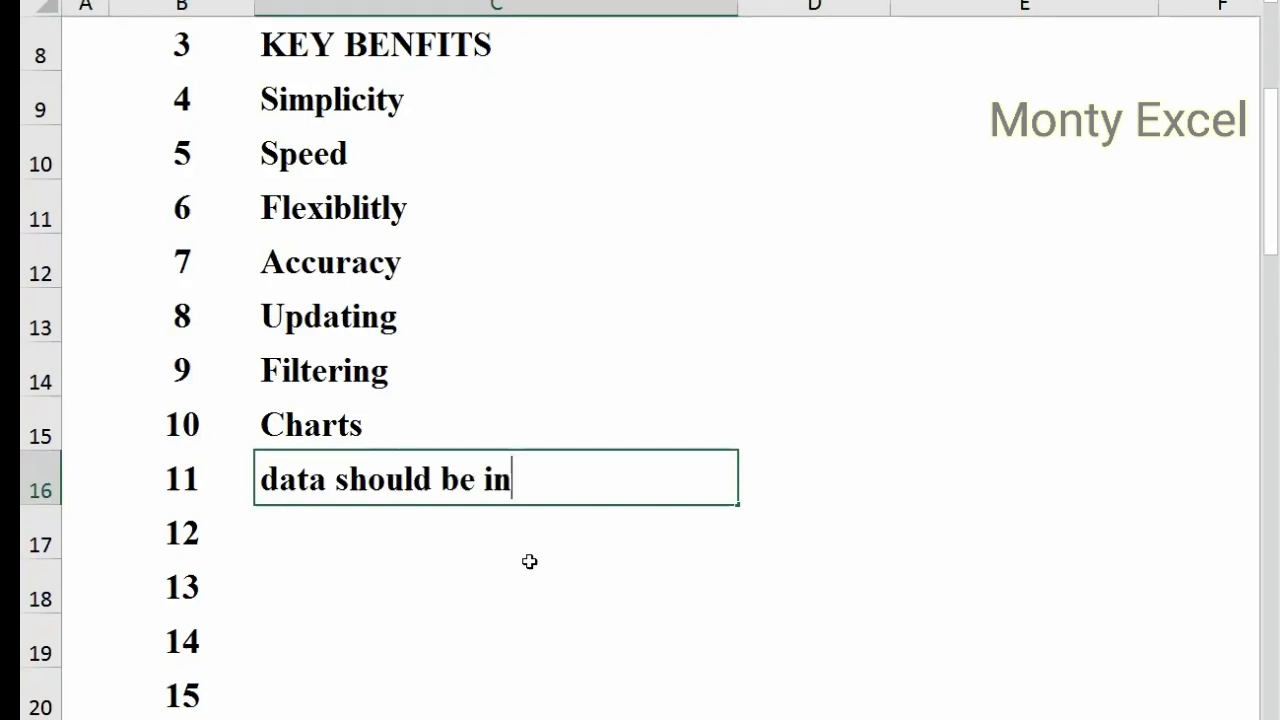
text( tablular )
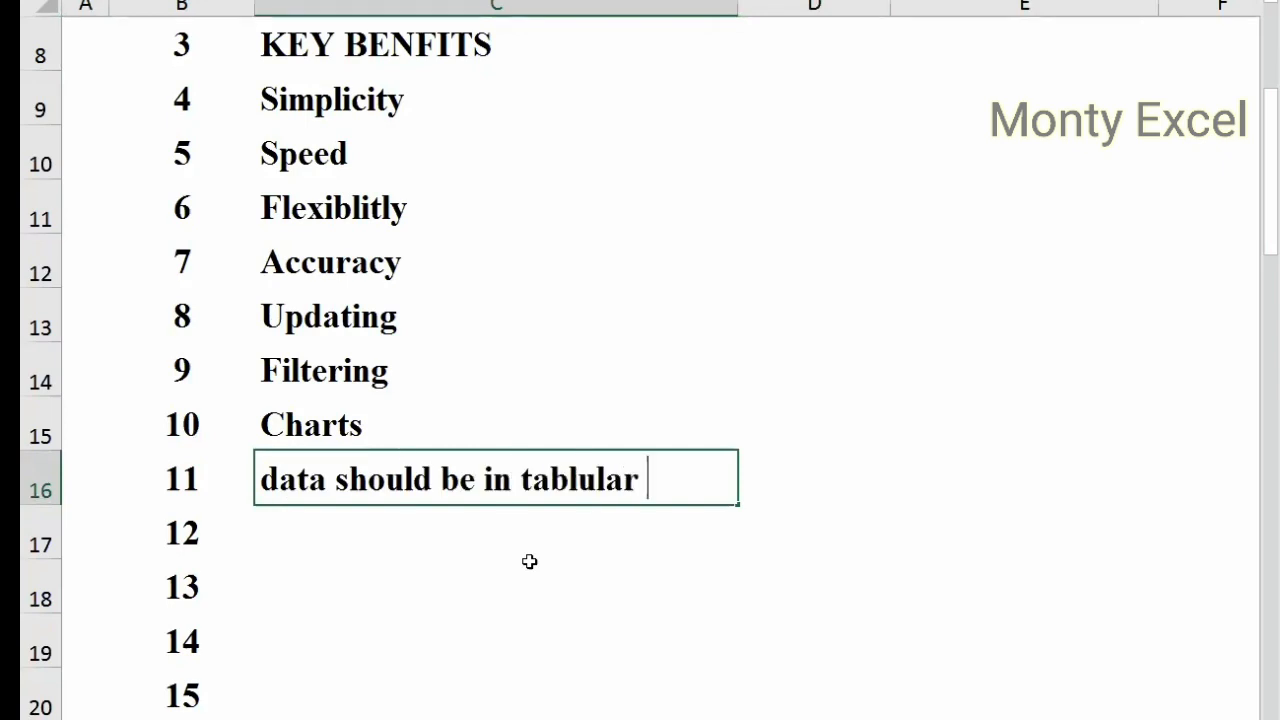
text(format)
key(Return)
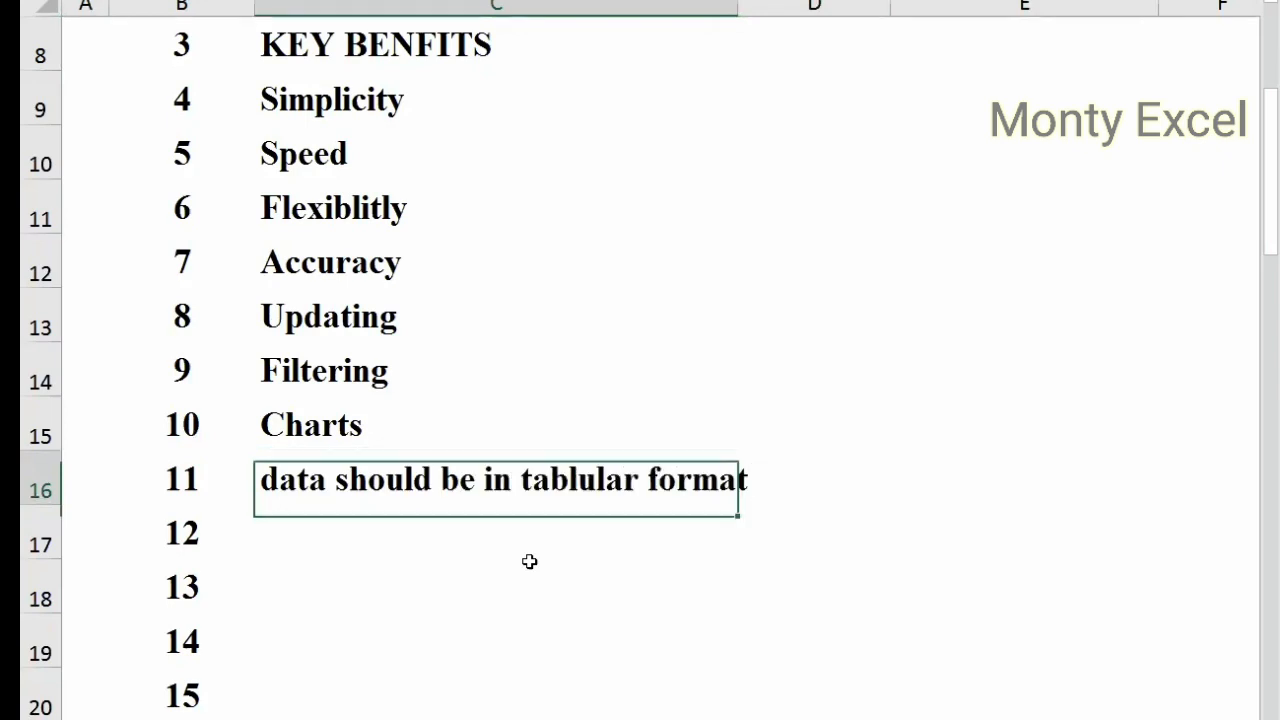
Step: Capitalize the first letter of the topic in C16 so it starts with "Data", and switch to the sales data sheet
key(F2)
key(Home)
key(Delete)
text(D)
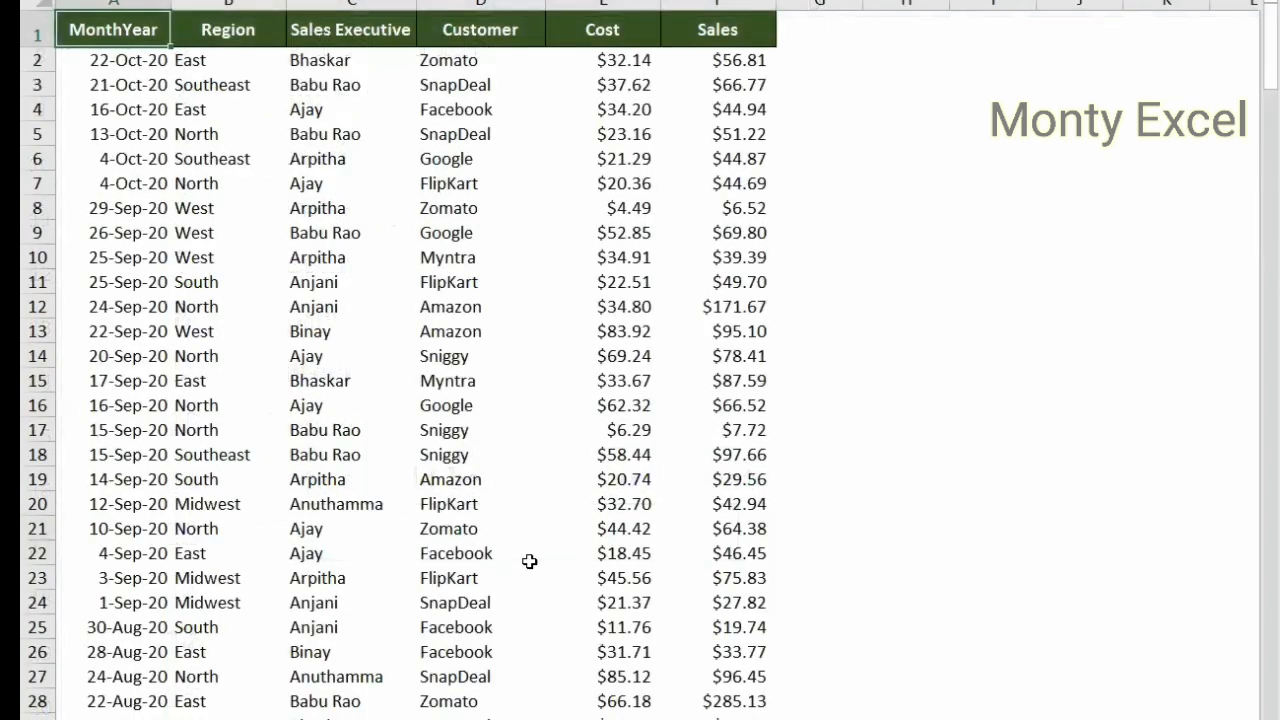
Step: Examine the header row from MonthYear to Sales and the first data row, row 2, and return to cell A1
key(ctrl+shift+Right)
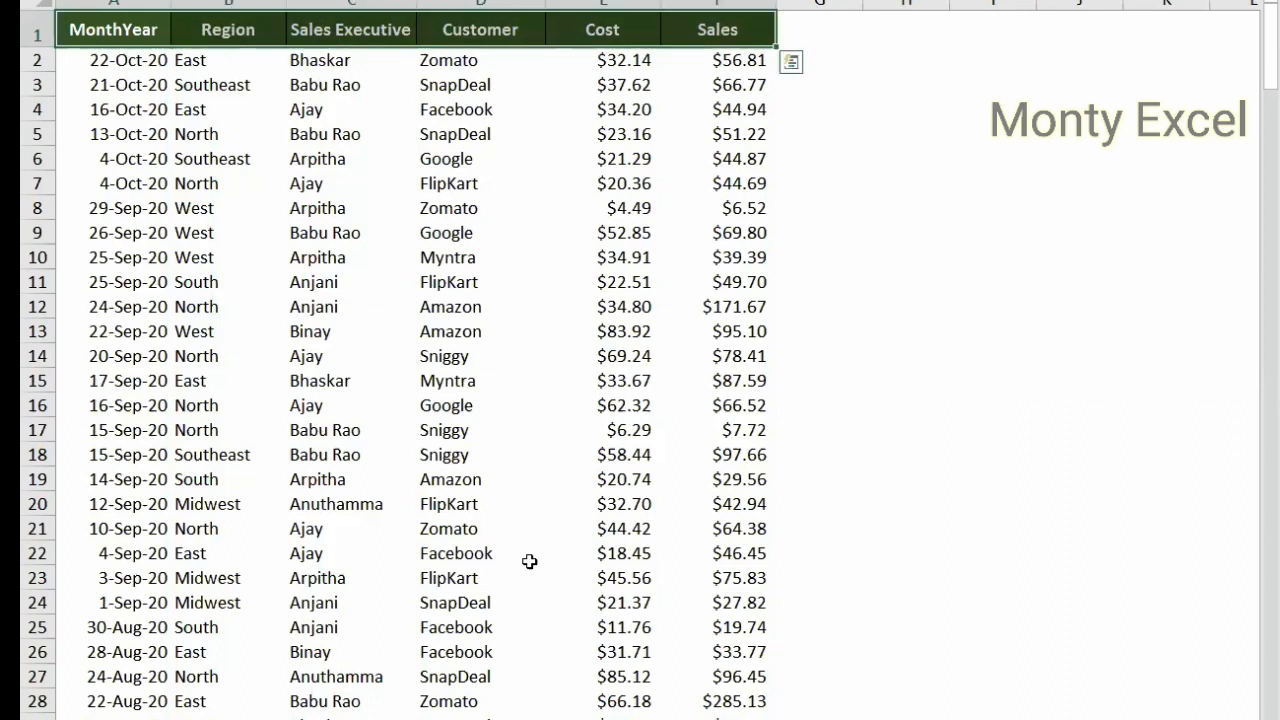
key(Down)
key(Down)
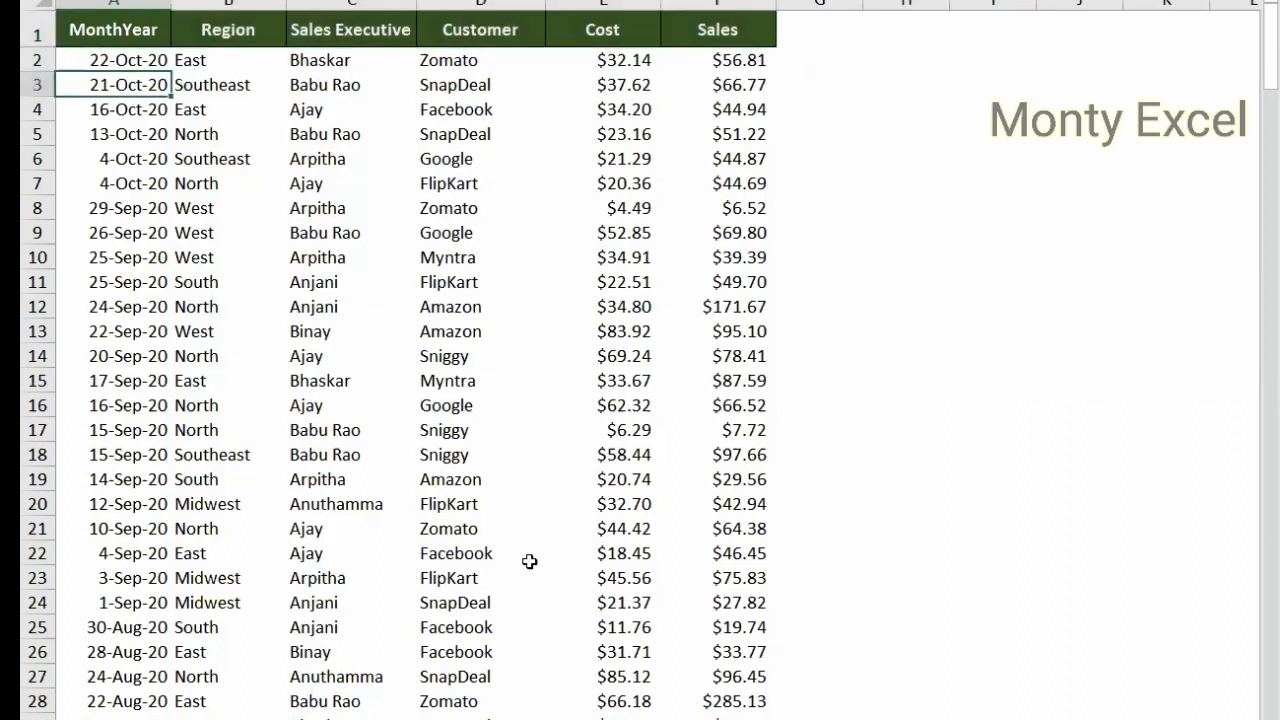
click(82, 53)
key(ctrl+shift+End)
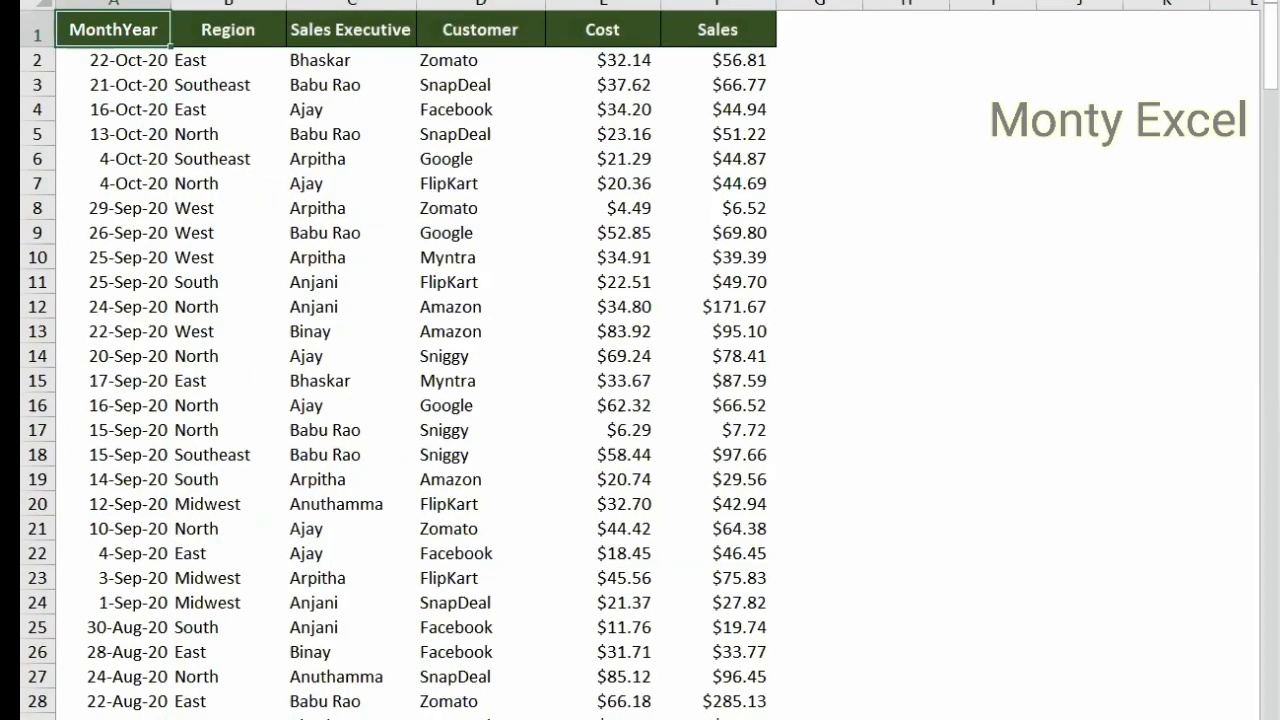
key(shift+Right)
key(ctrl+shift+Right)
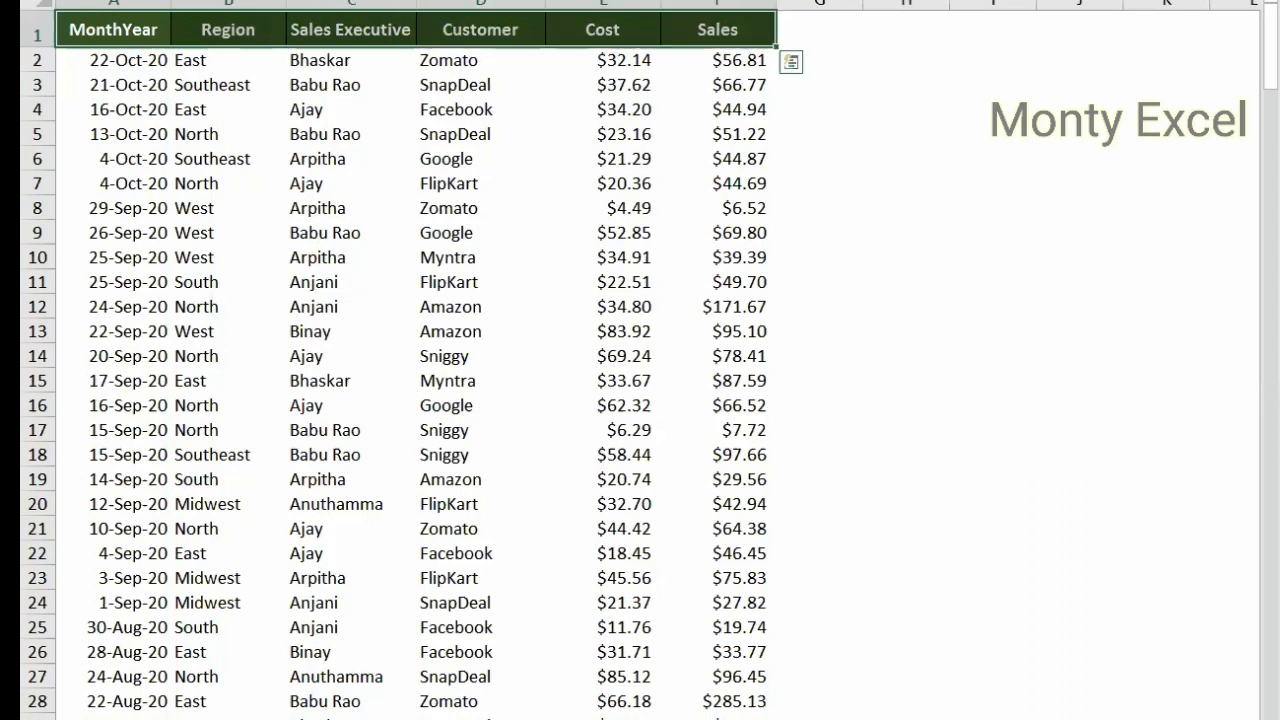
click(38, 60)
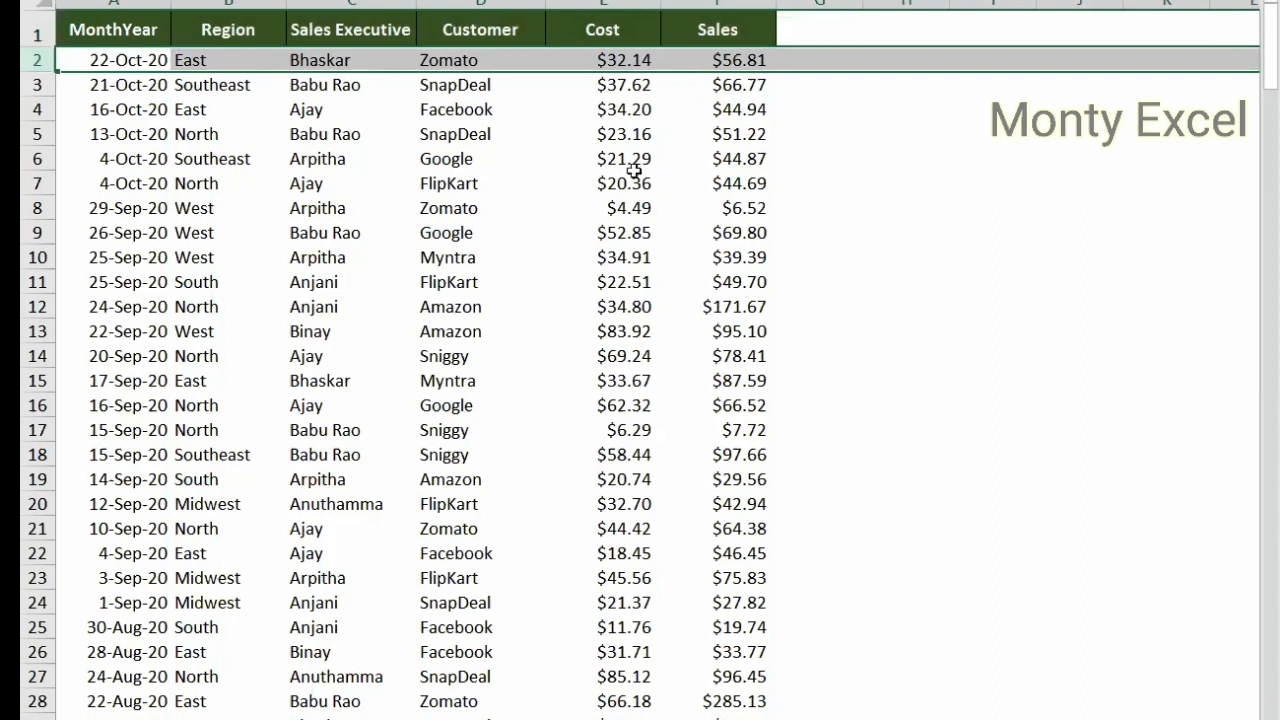
key(ctrl+Home)
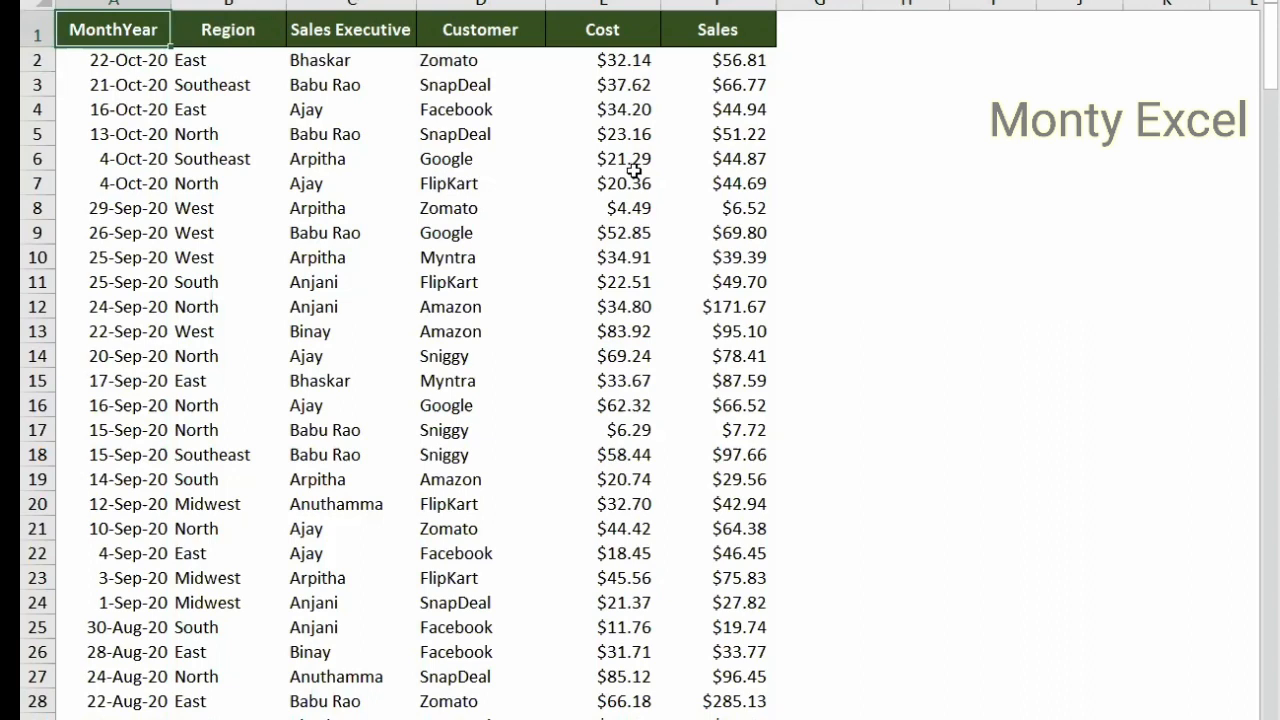
Step: Switch to the topics list and enter "First row should contain column headings" as the topic in C17
key(ctrl+Page_Up)
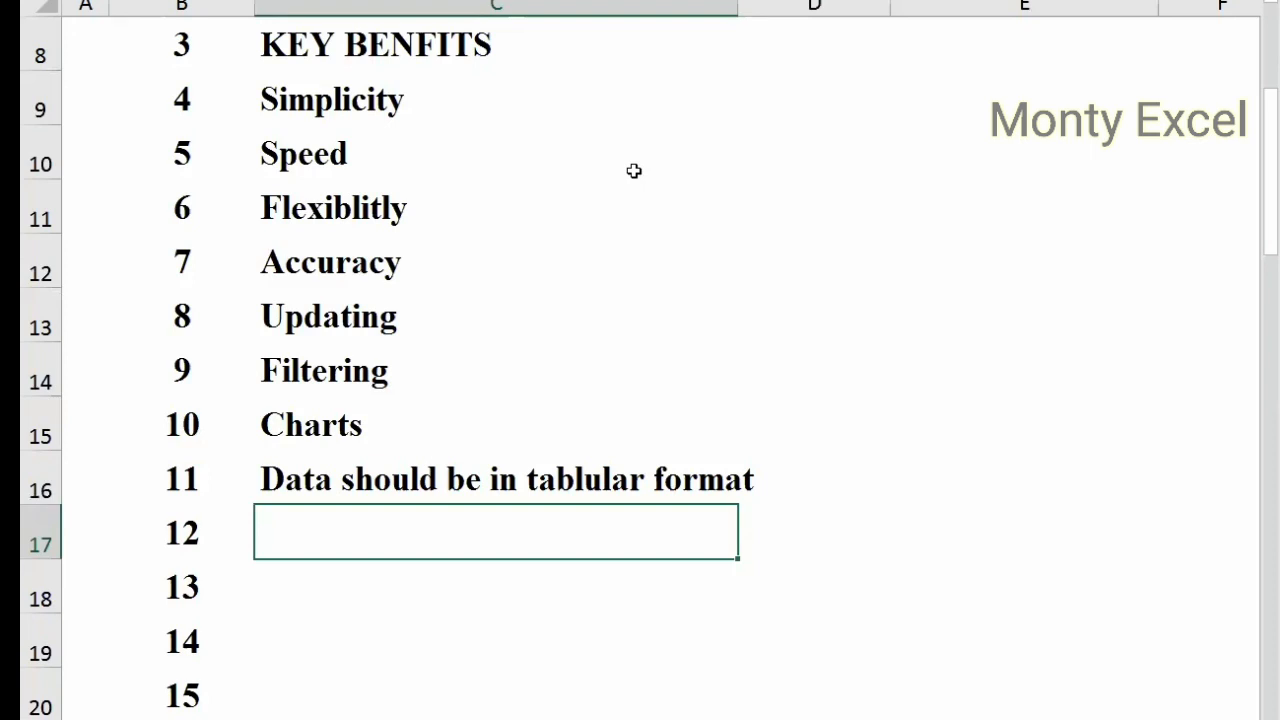
text(f)
key(BackSpace)
text(First row)
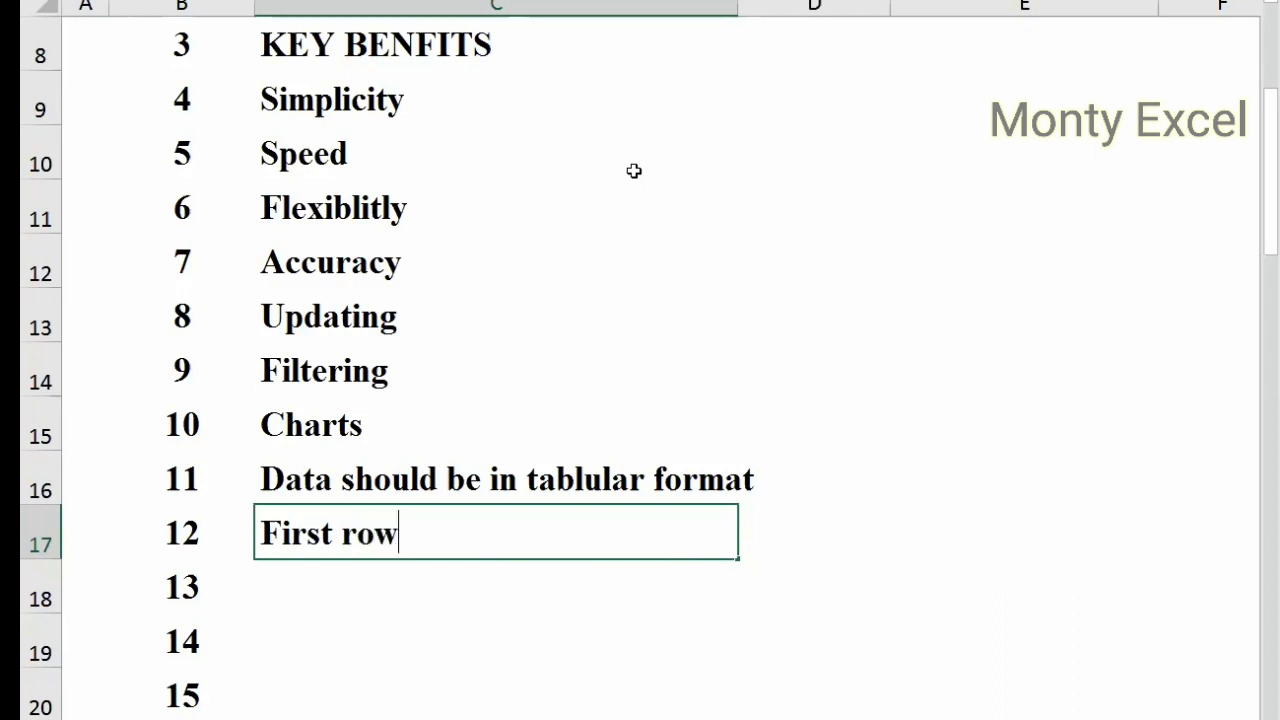
text( shhoul)
key(BackSpace)
key(BackSpace)
key(BackSpace)
key(BackSpace)
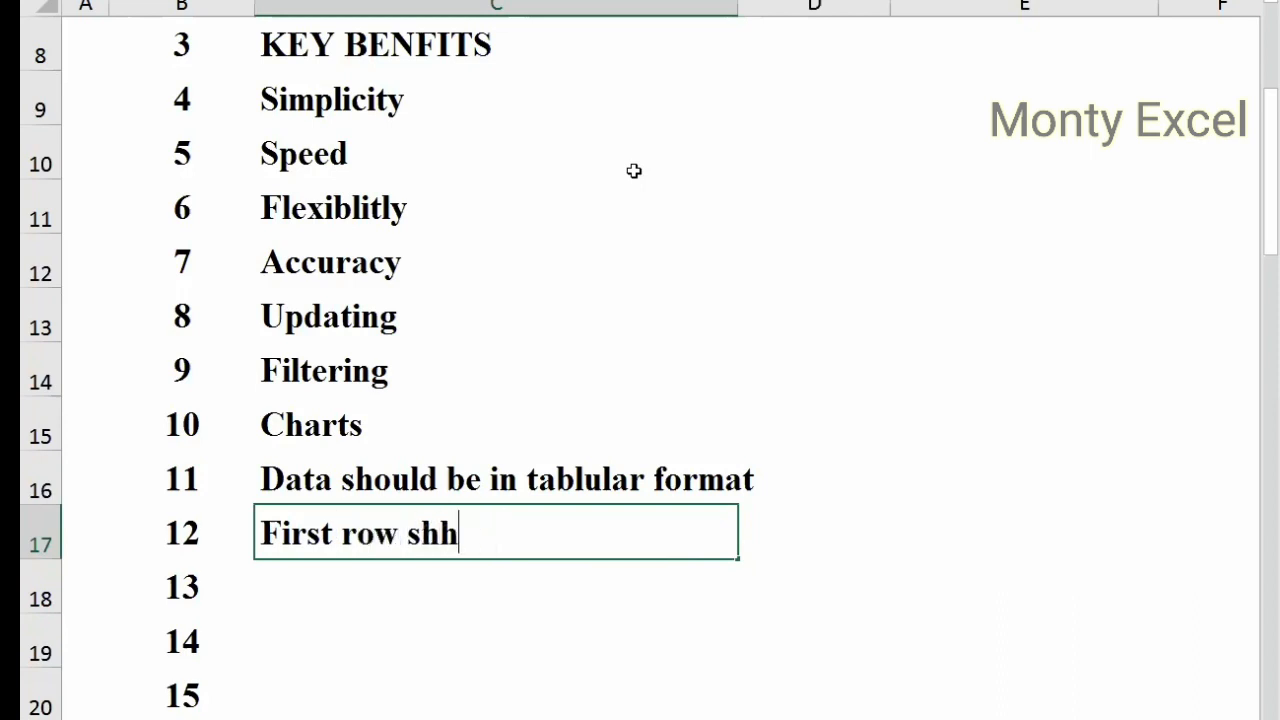
text(ould)
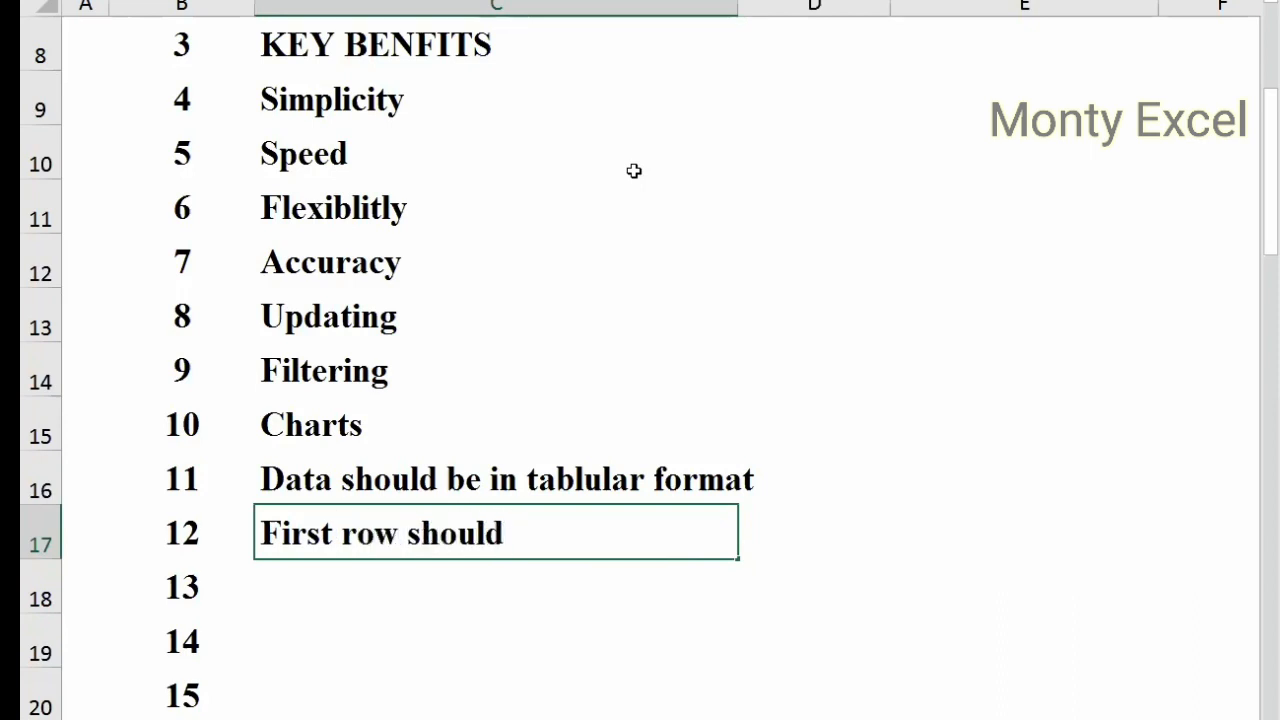
key(BackSpace)
key(BackSpace)
text(d contain)
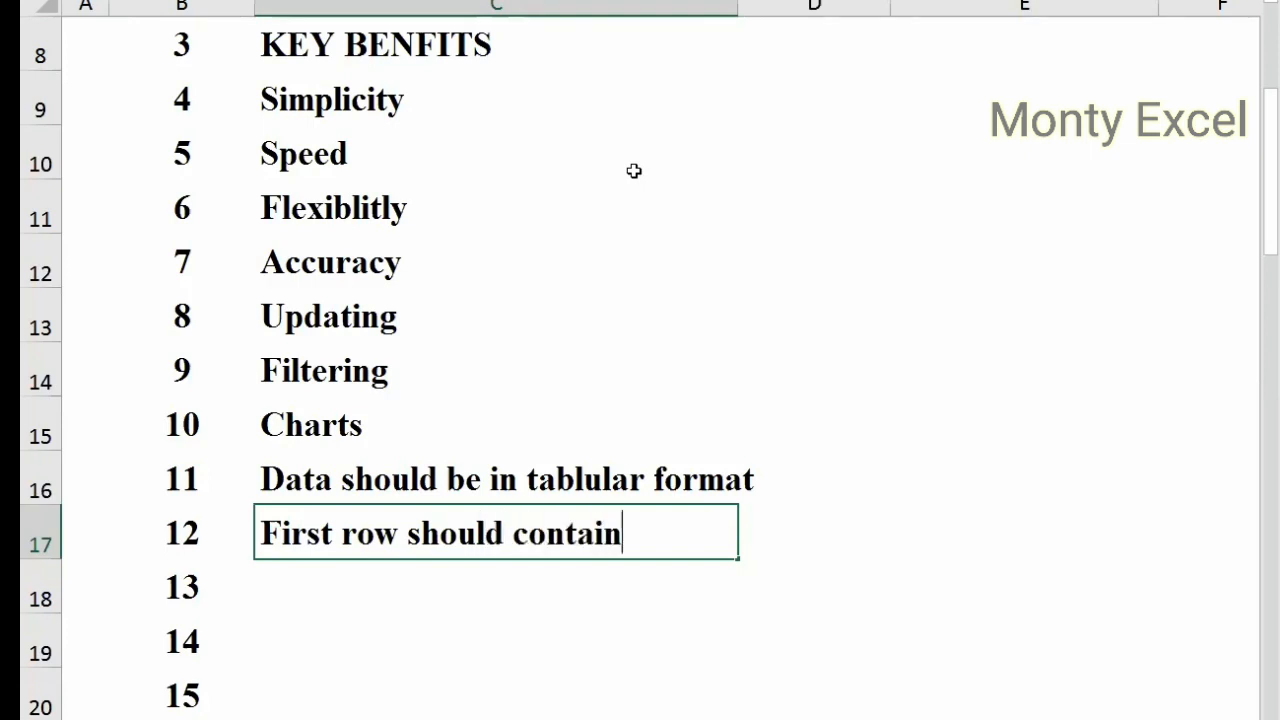
text( column headings)
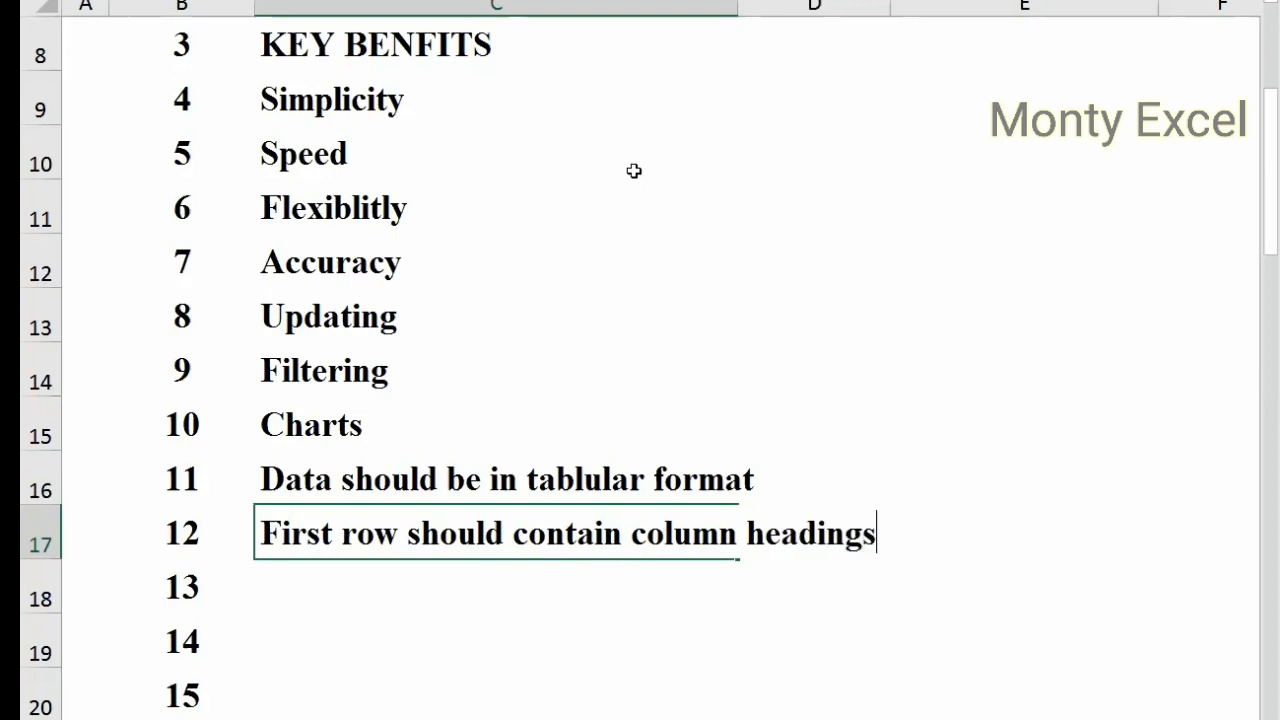
key(Return)
key(Up)
Step: Blank out header row 1 on the sales data sheet, undo the change and return to cell A1
key(ctrl+Page_Down)
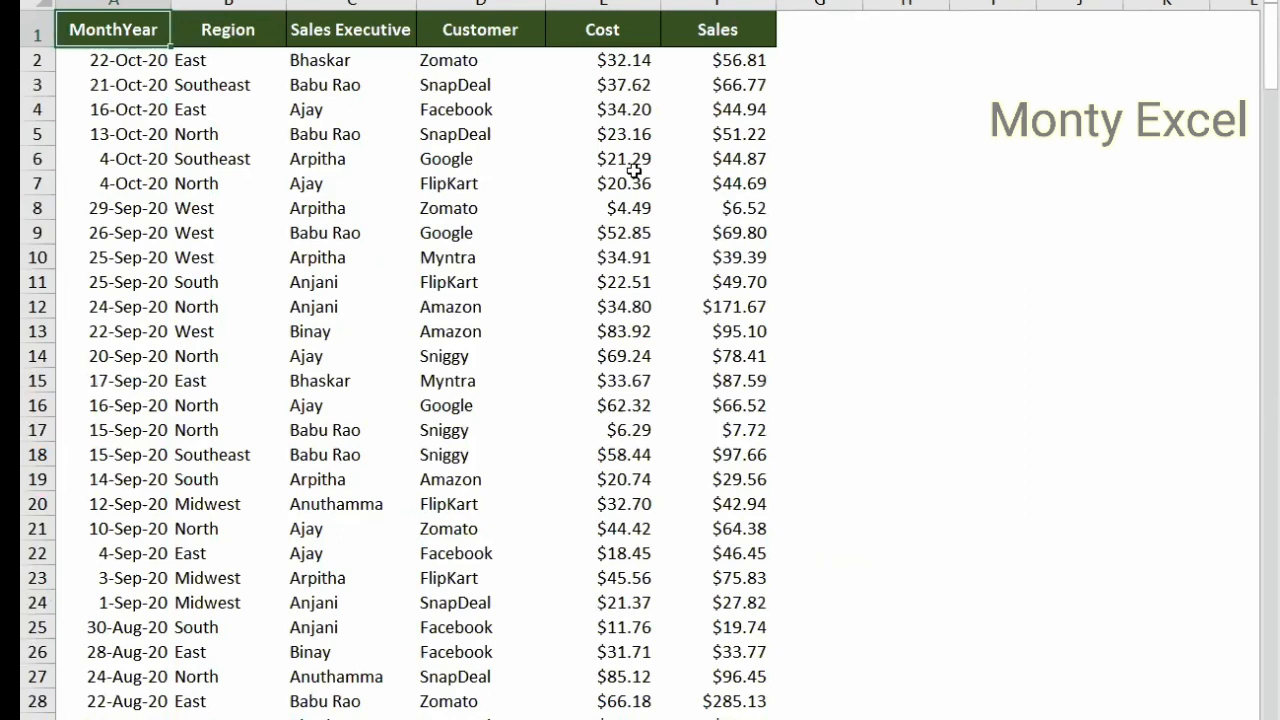
key(shift+space)
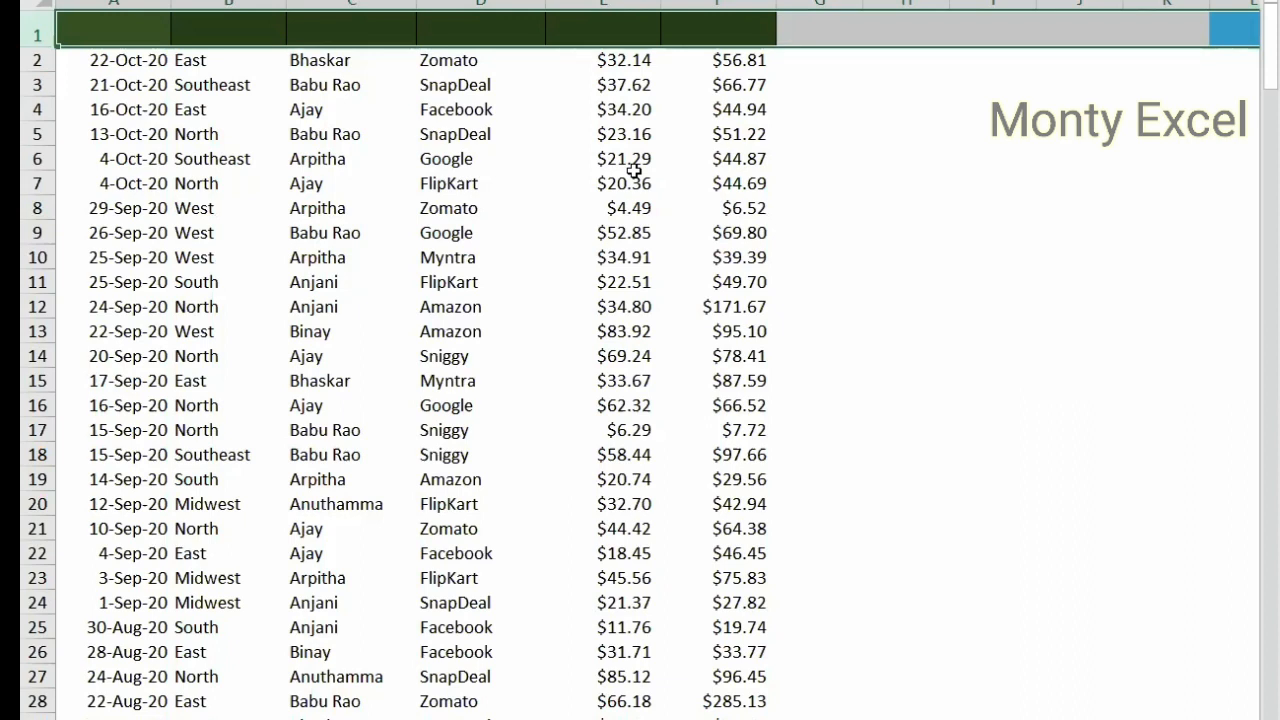
key(ctrl+z)
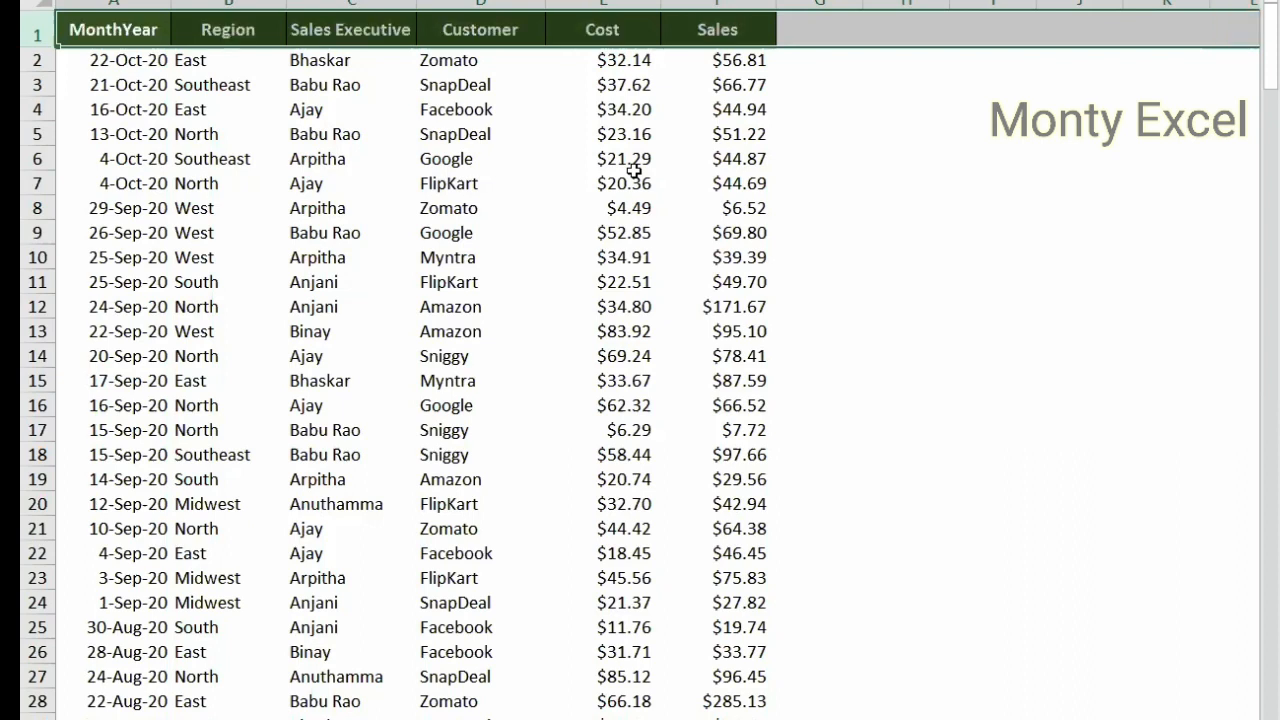
key(ctrl+Home)
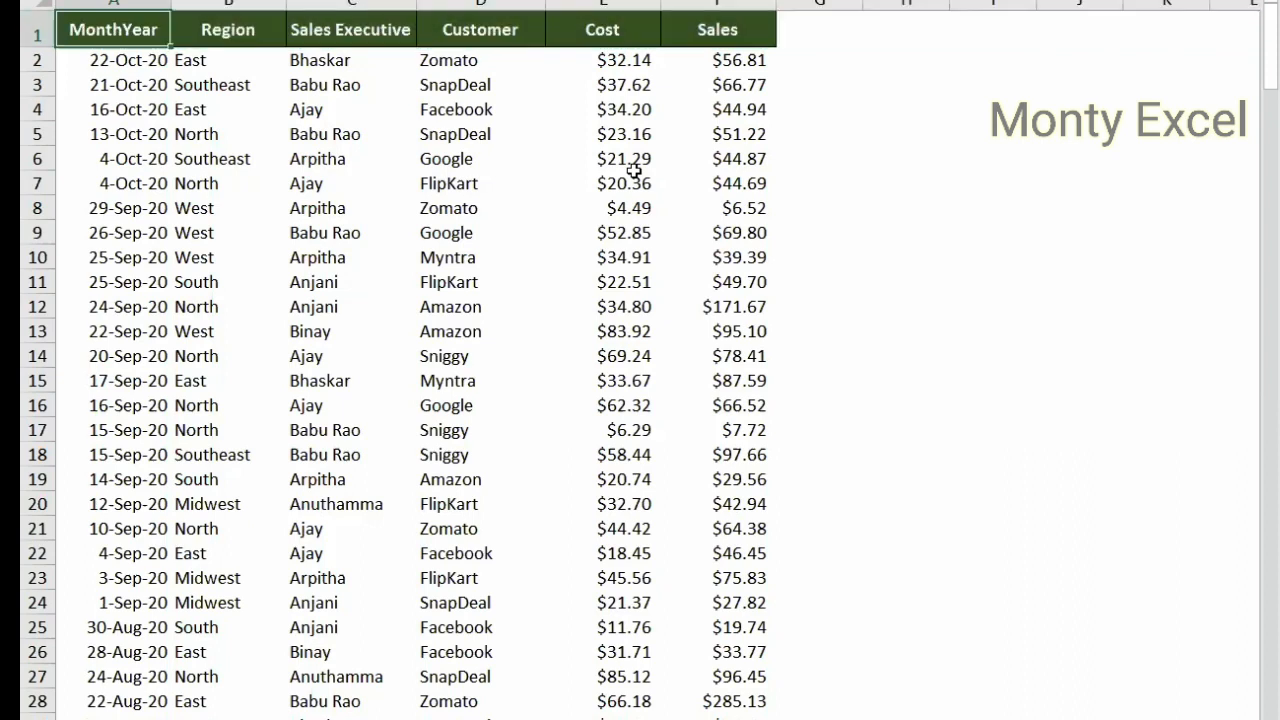
Step: Select the sales table from its header row down through the data, and return to cell A1
key(ctrl+shift+Right)
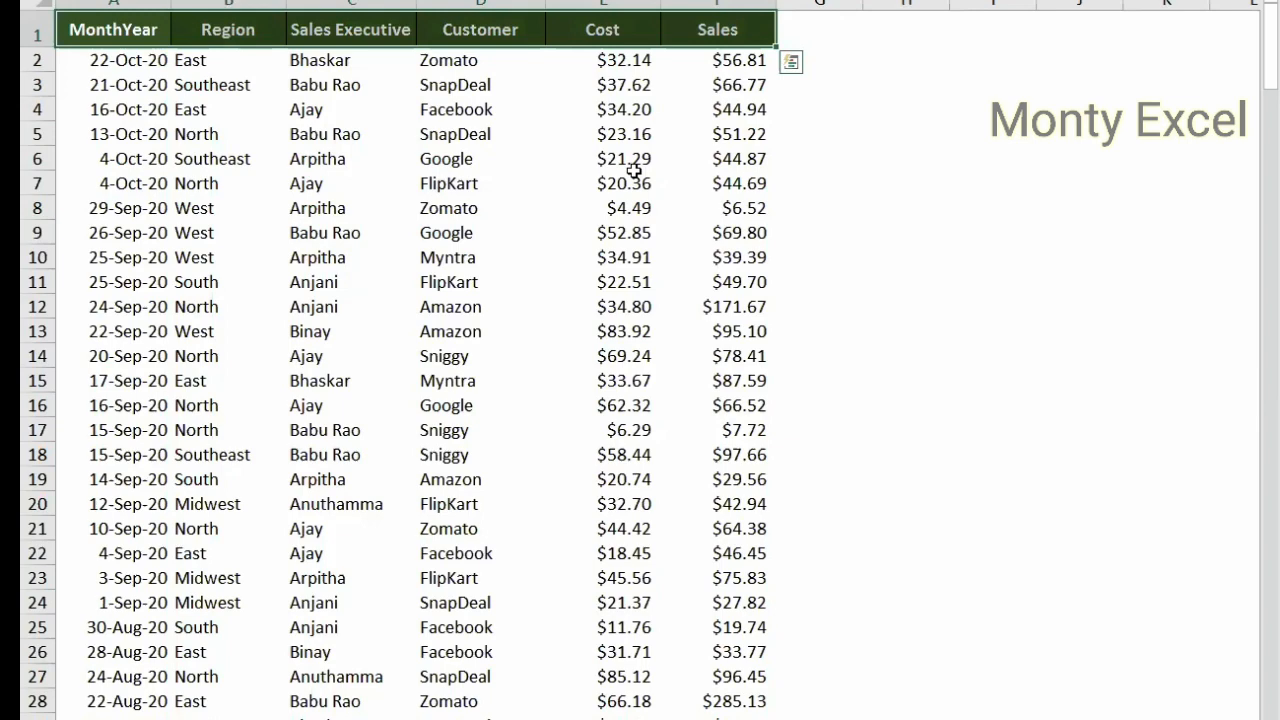
key(ctrl+shift+Down)
key(ctrl+Home)
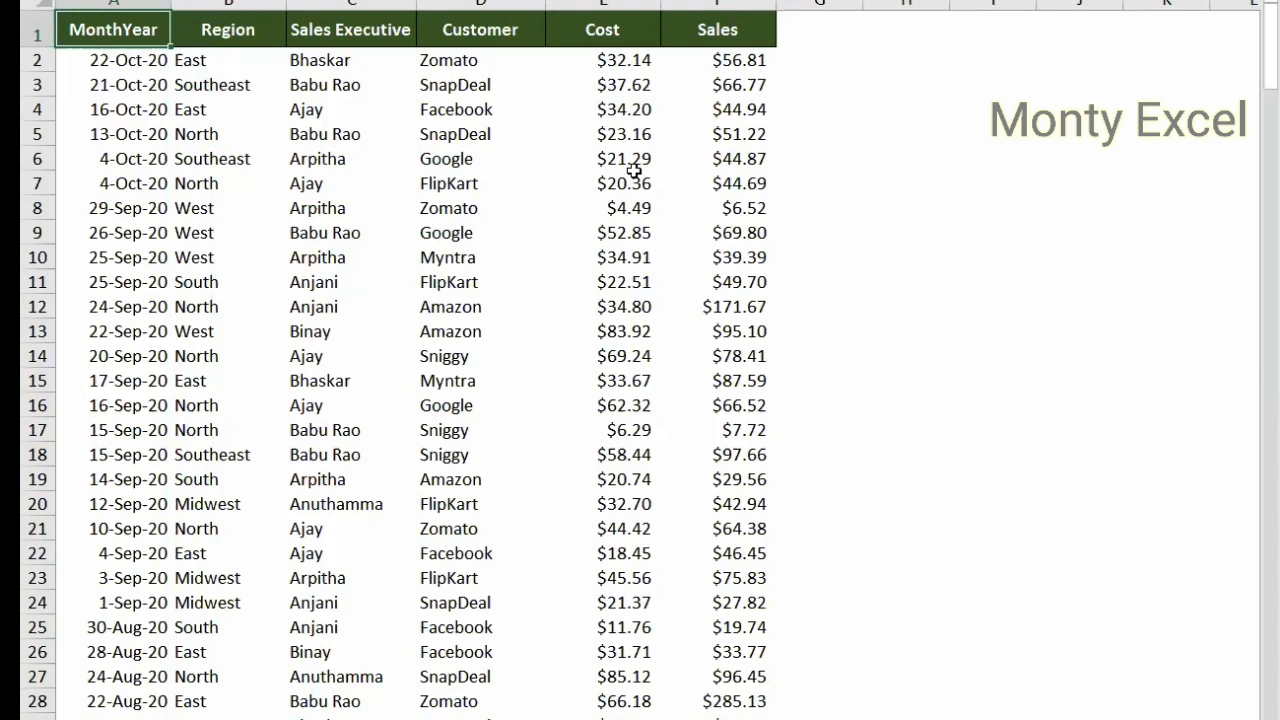
Step: Switch to the topics list and enter "no Missing col Names" as the topic in C18
key(ctrl+Page_Up)
key(Down)
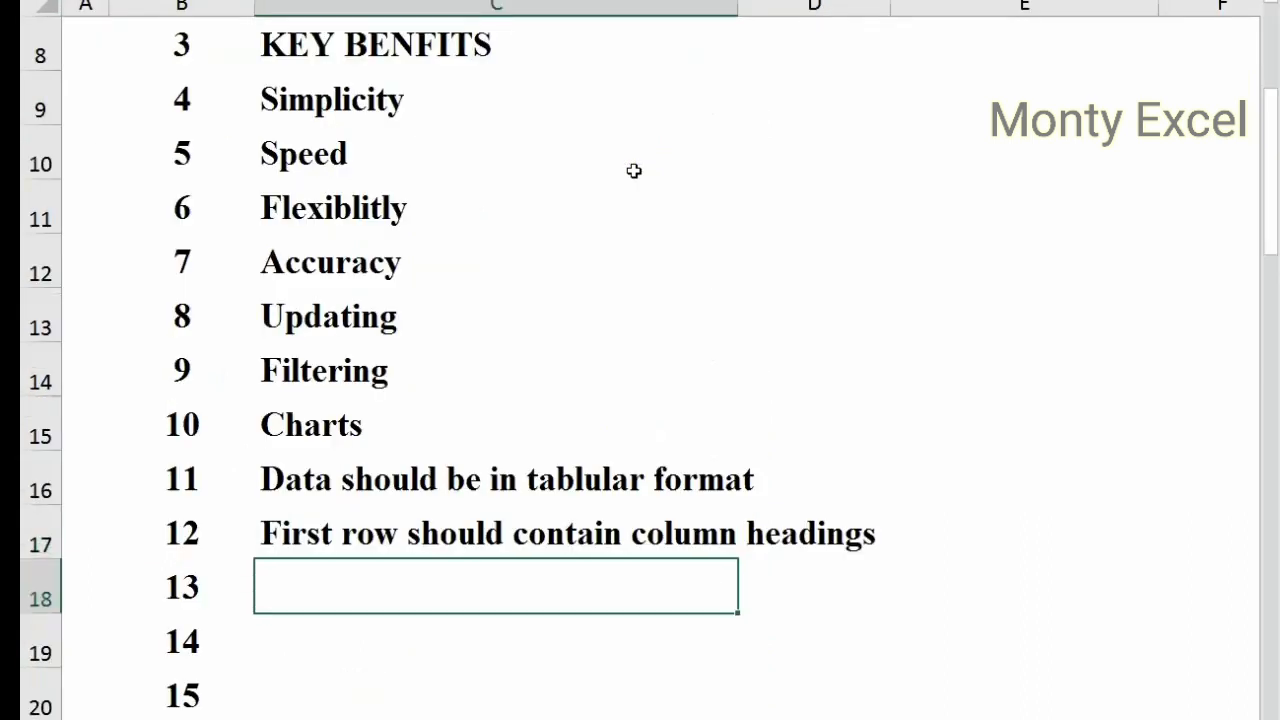
text(no Missi)
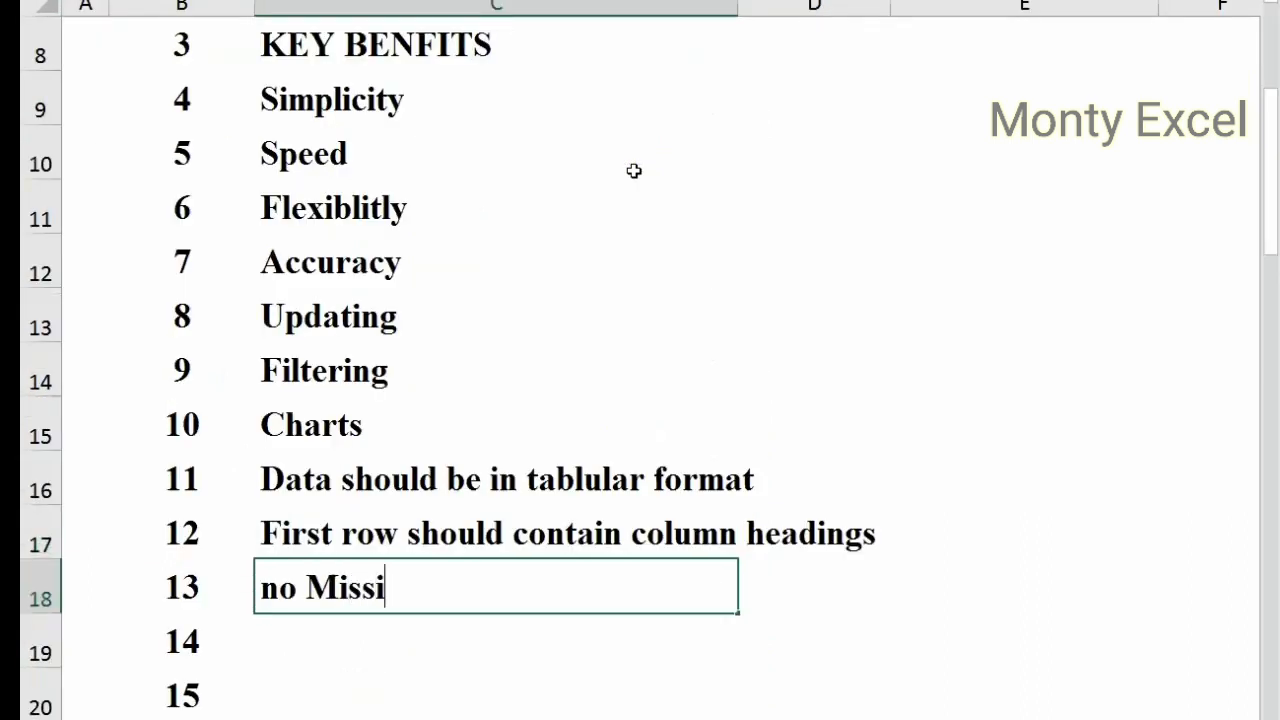
text(ng col Names)
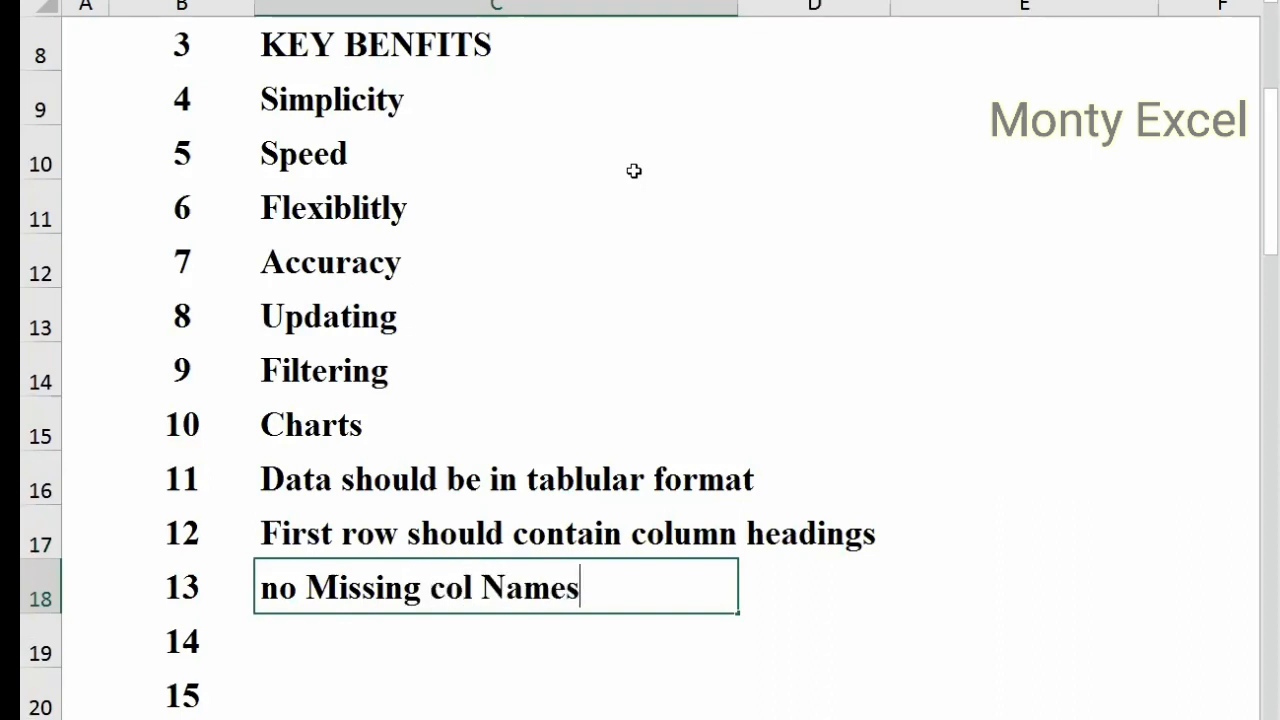
key(Return)
Step: Capitalize the first letter of the topic in C18 so it starts with "No"
key(Up)
key(F2)
key(Home)
key(Delete)
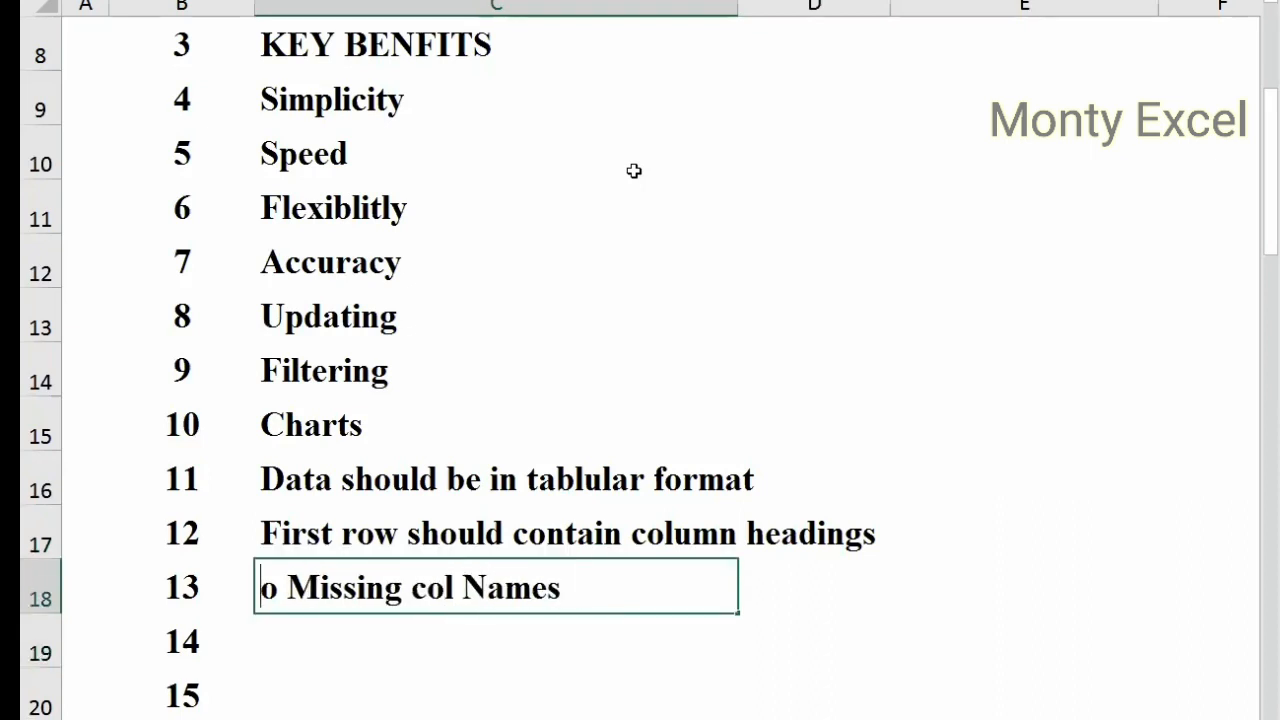
text(N)
key(Return)
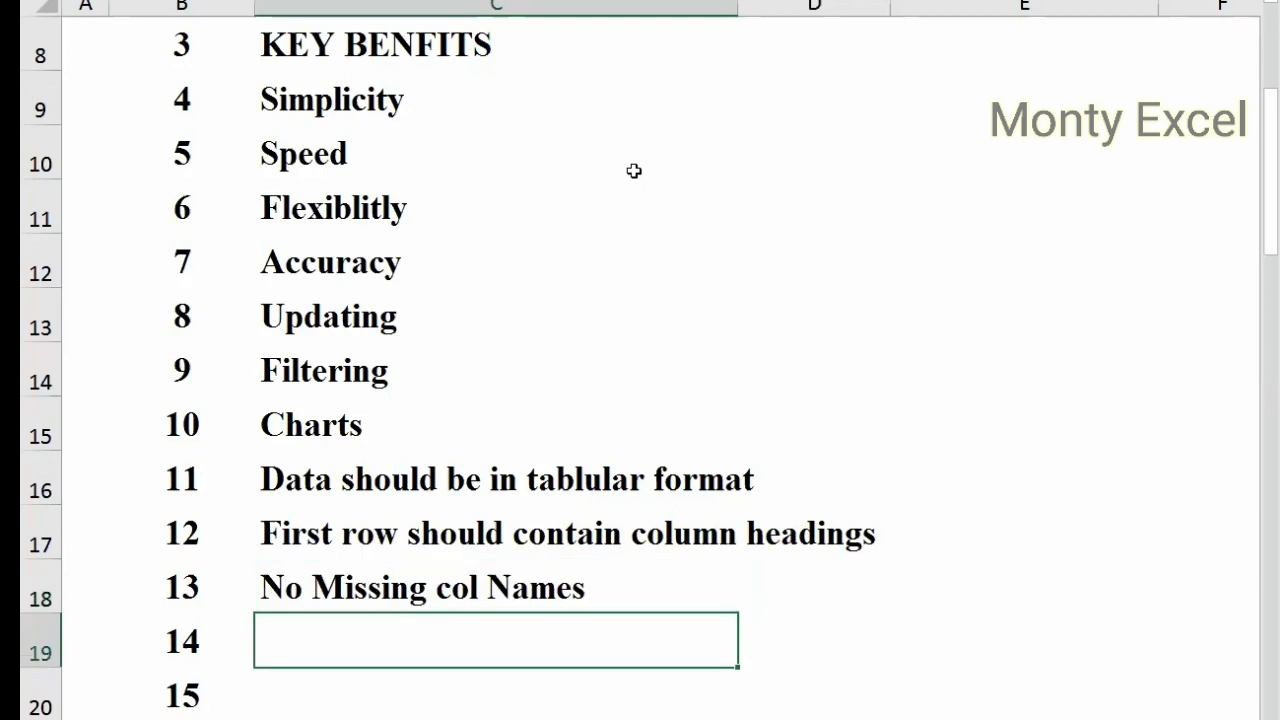
Step: Clear the Region header in B1 on the sales data sheet, and undo the deletion
key(ctrl+Page_Down)
key(Right)
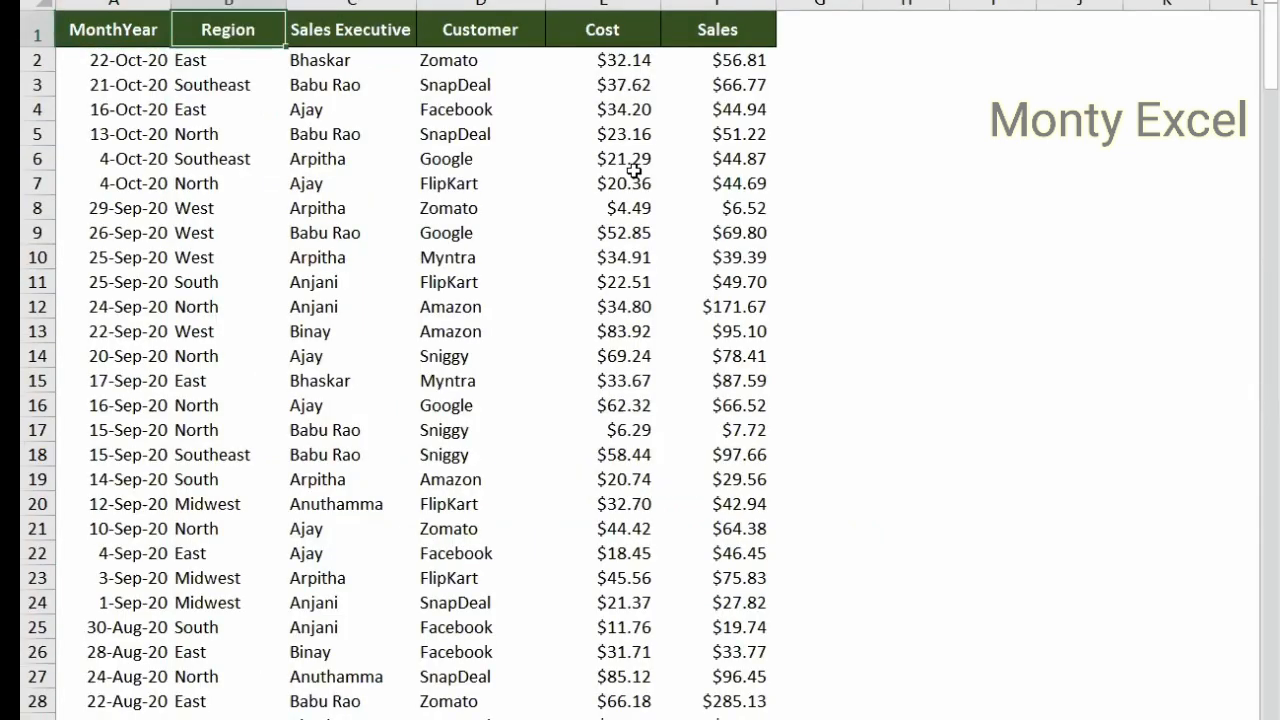
key(Delete)
key(ctrl+z)
Step: Switch to the topics list and enter "No Blank rows" as the topic in C19
key(ctrl+Page_Up)
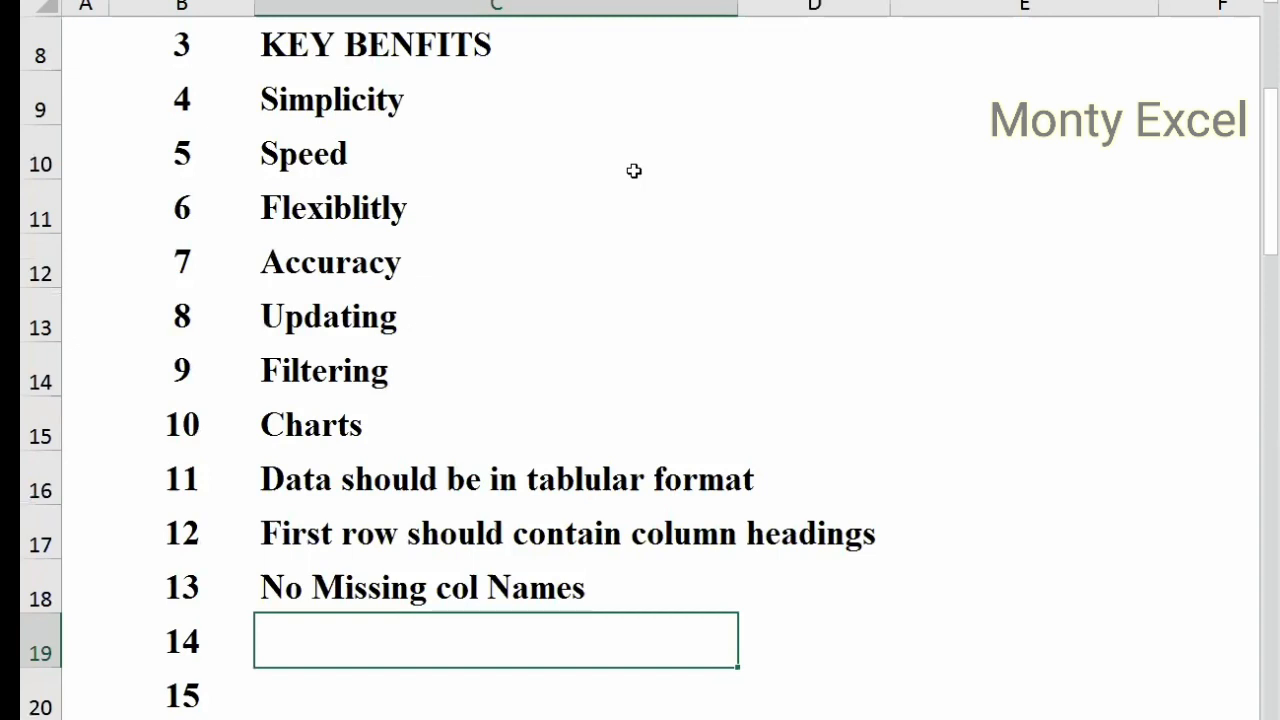
text(No b)
key(BackSpace)
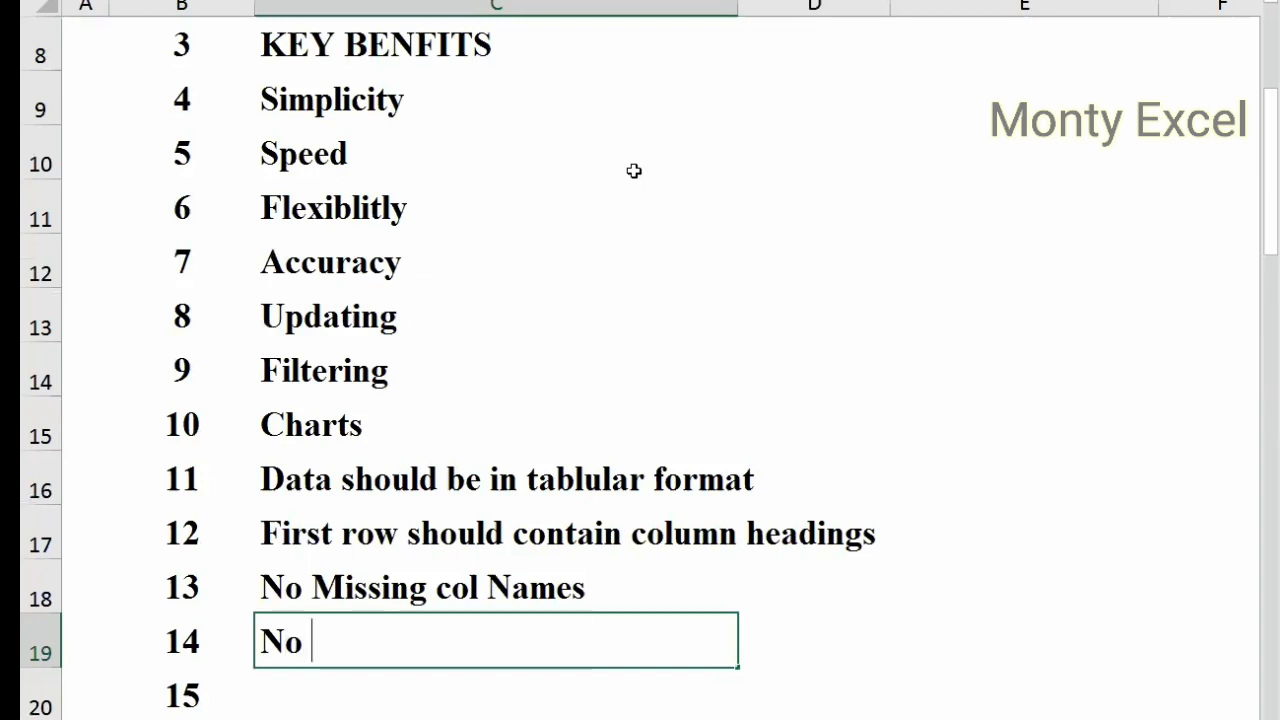
text(Blank rows)
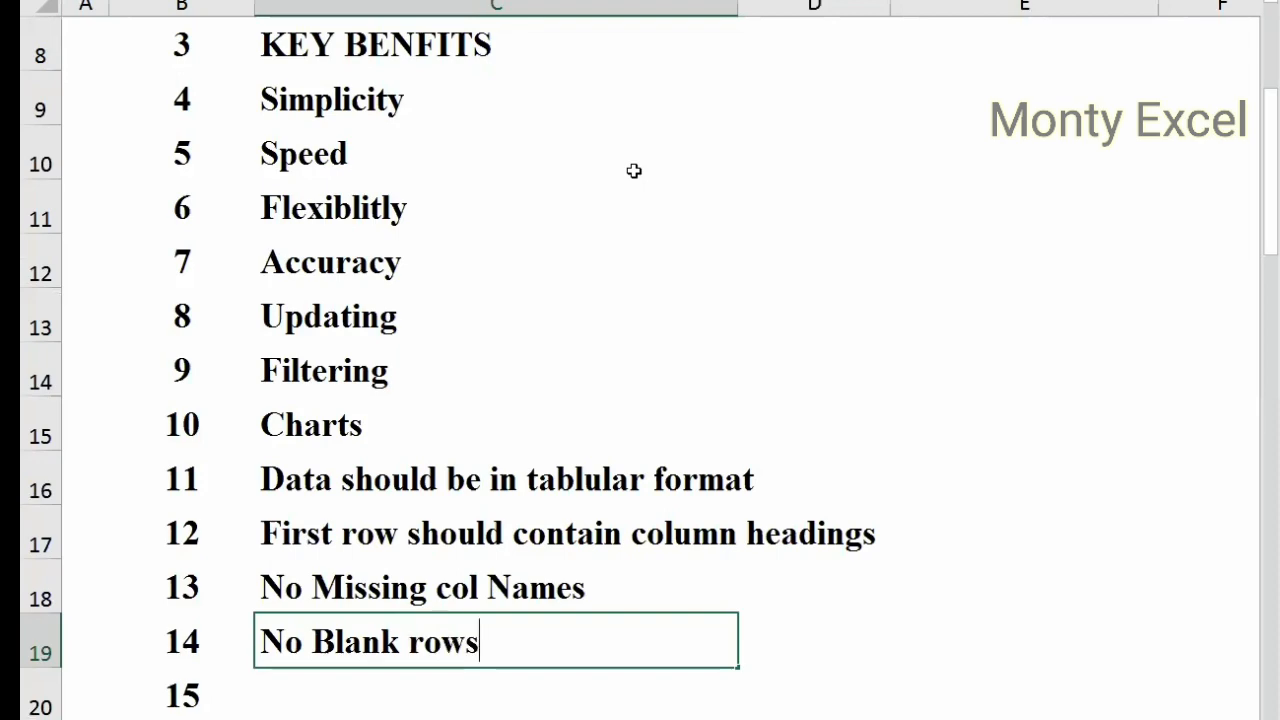
key(Return)
Step: Clear the contents of row 11 on the sales data sheet to create a blank row within the data
key(ctrl+Page_Down)
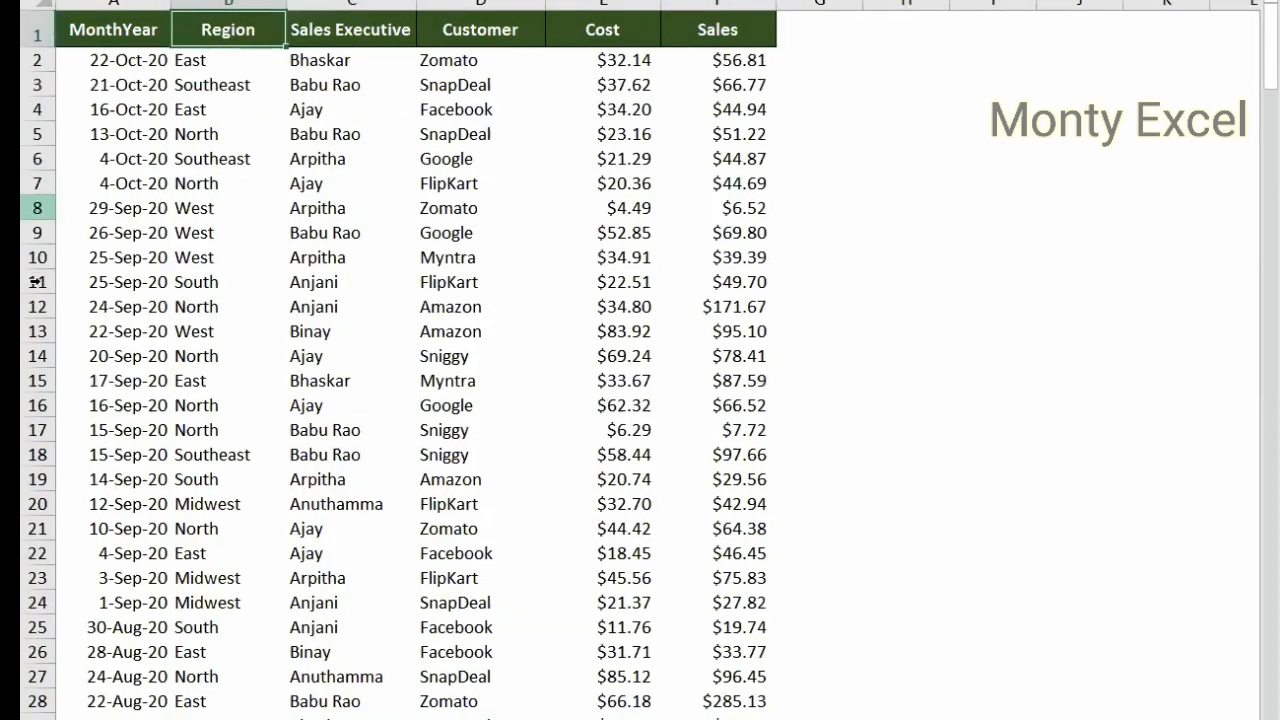
click(35, 282)
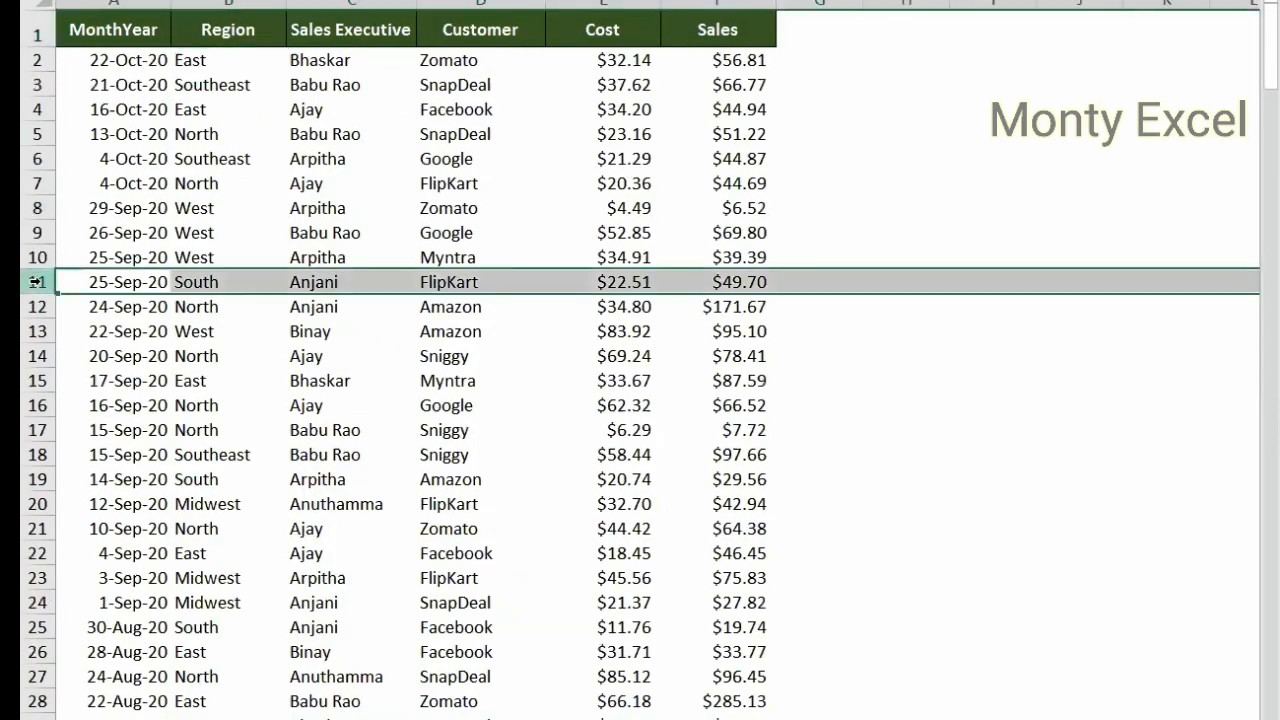
key(Delete)
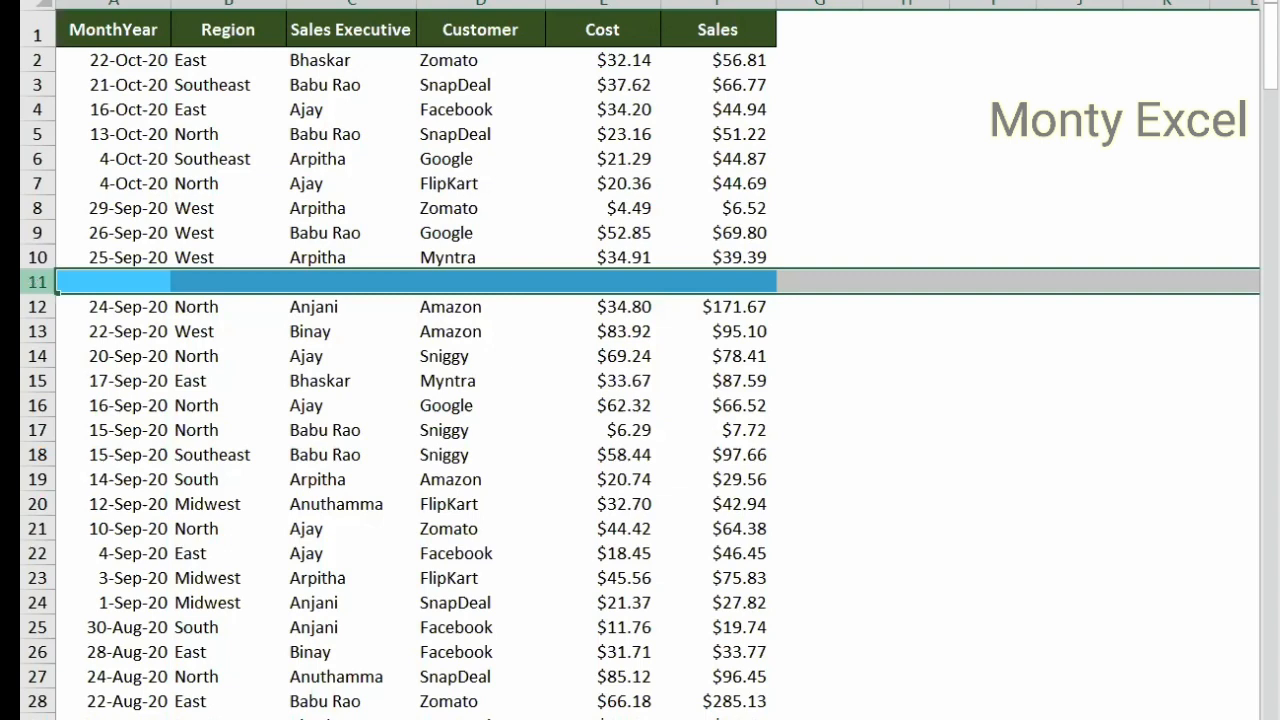
Step: Examine how selecting the table from A1 behaves at blank row 11, extending the selection past it, and return to A1
drag(80, 28, 750, 259)
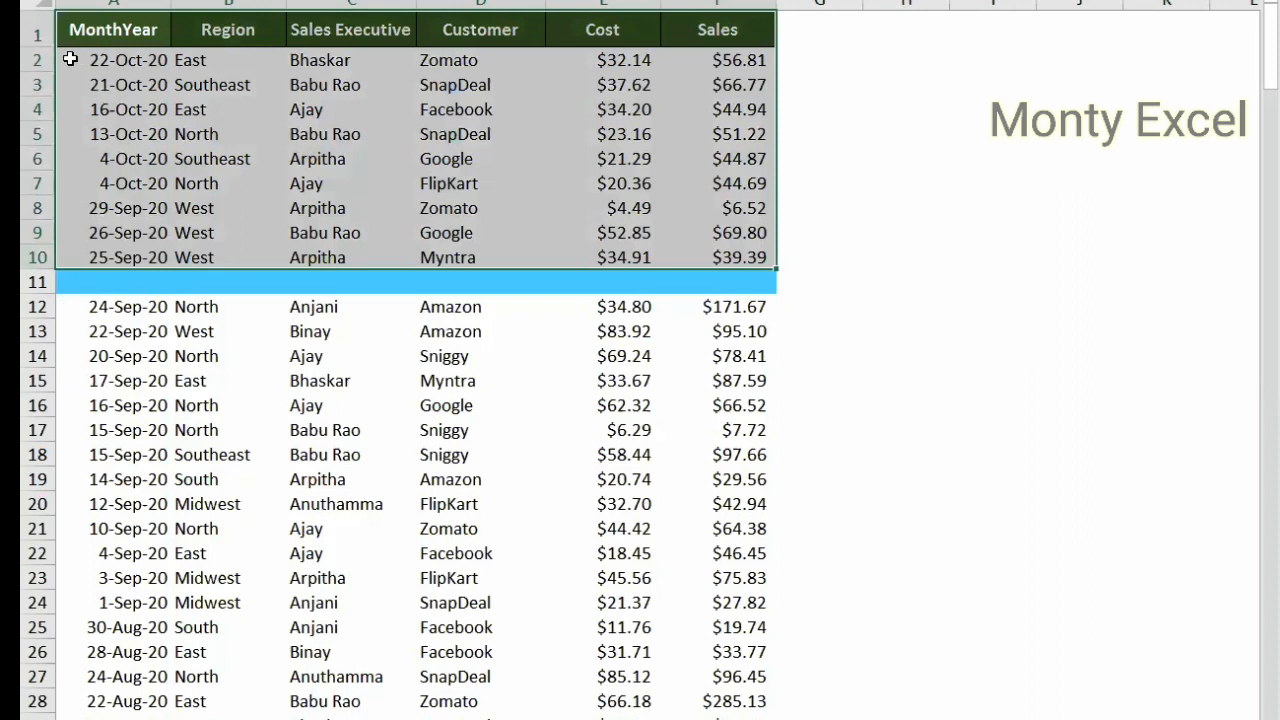
click(113, 27)
key(ctrl+shift+Right)
key(shift+Down)
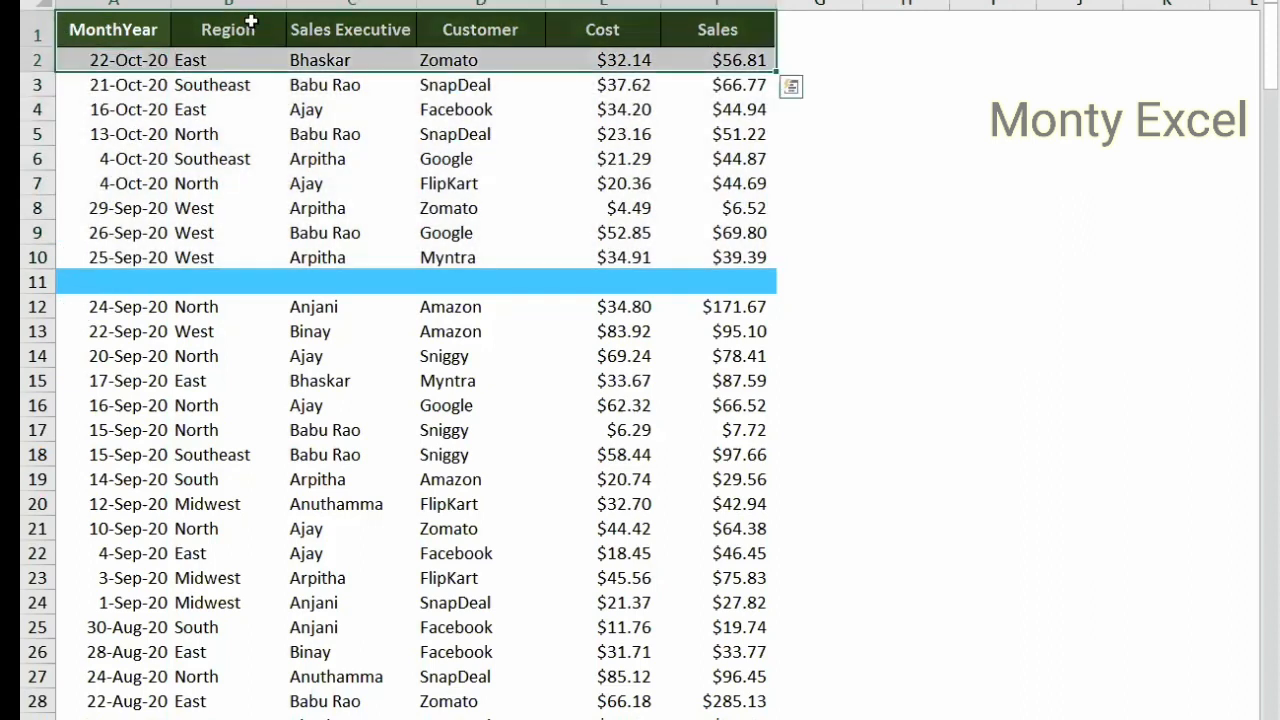
key(ctrl+shift+Down)
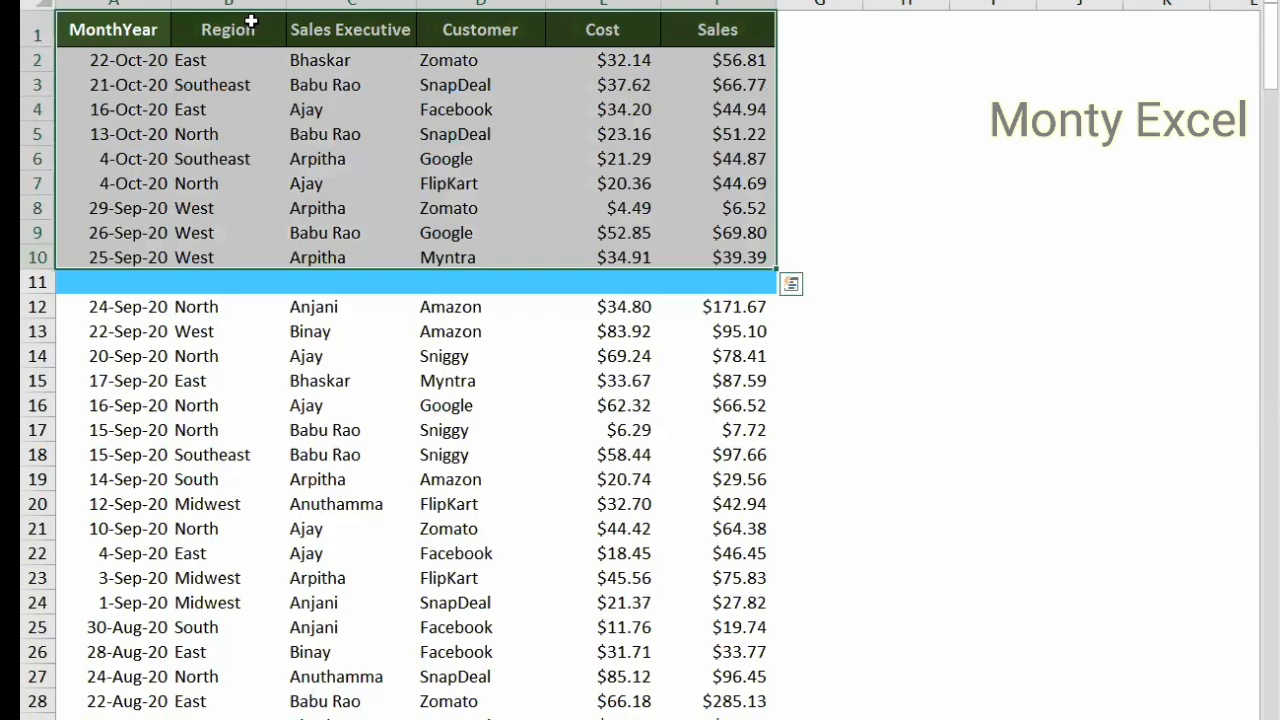
key(ctrl+shift+Down)
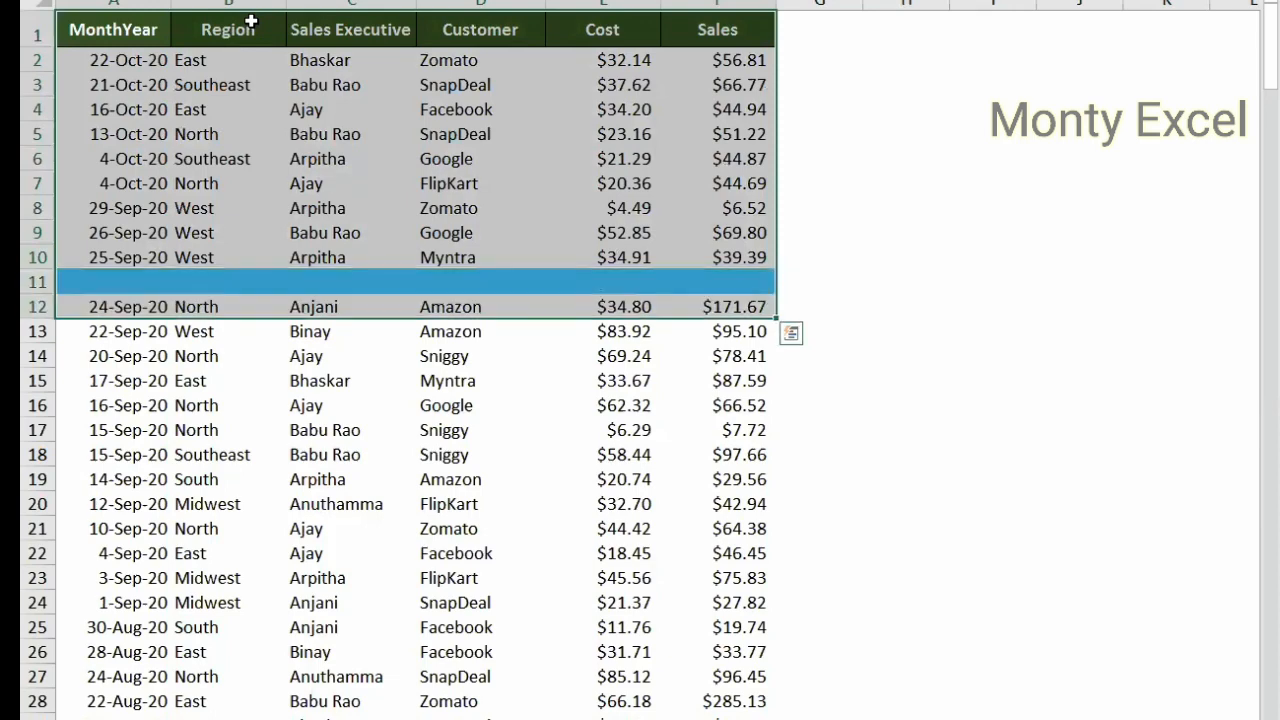
key(ctrl+shift+Down)
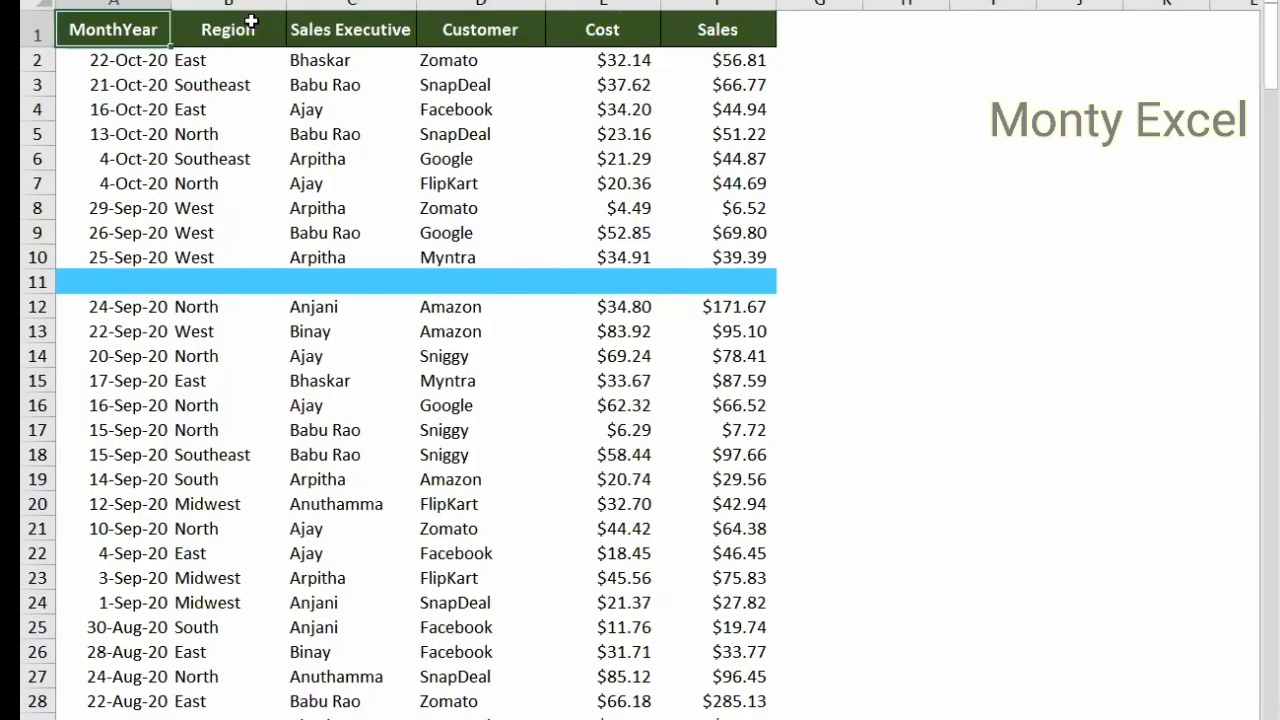
Step: Undo the clearing of row 11 and return to cell A1
key(ctrl+minus)
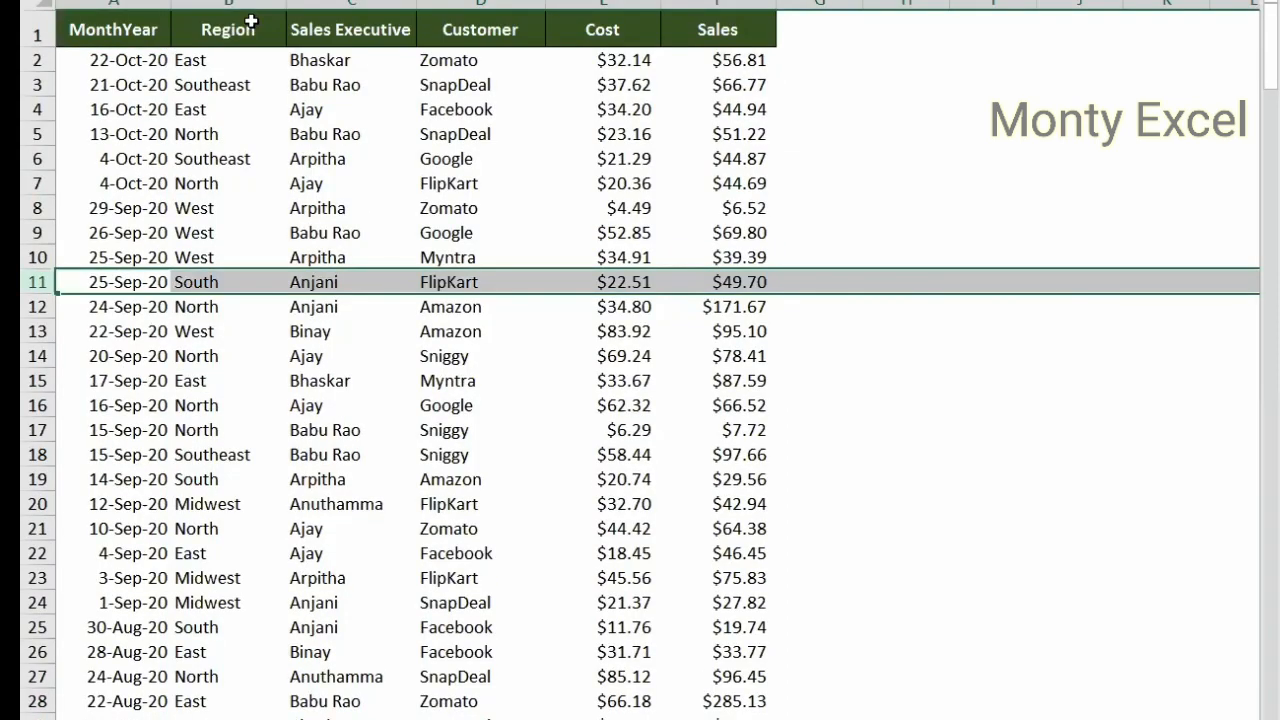
key(ctrl+Home)
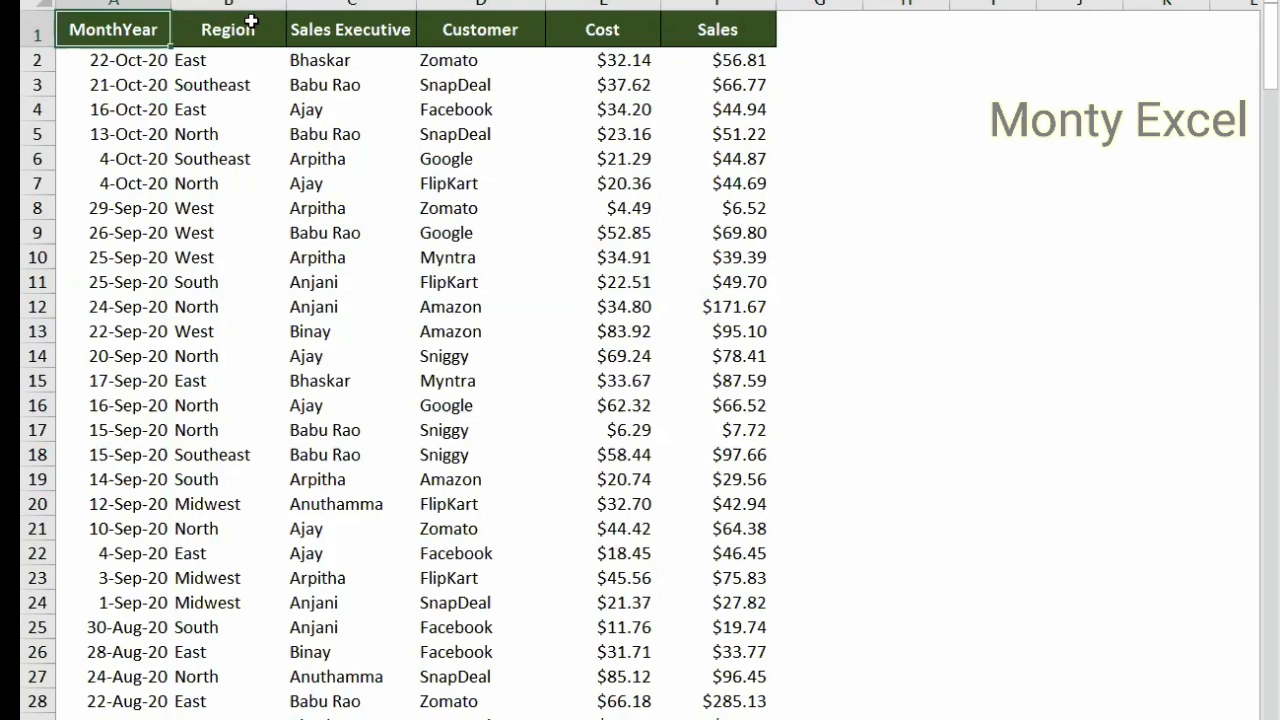
Step: Switch to the topics list and enter "No Blank Columns" as the topic in C20
key(ctrl+Page_Up)
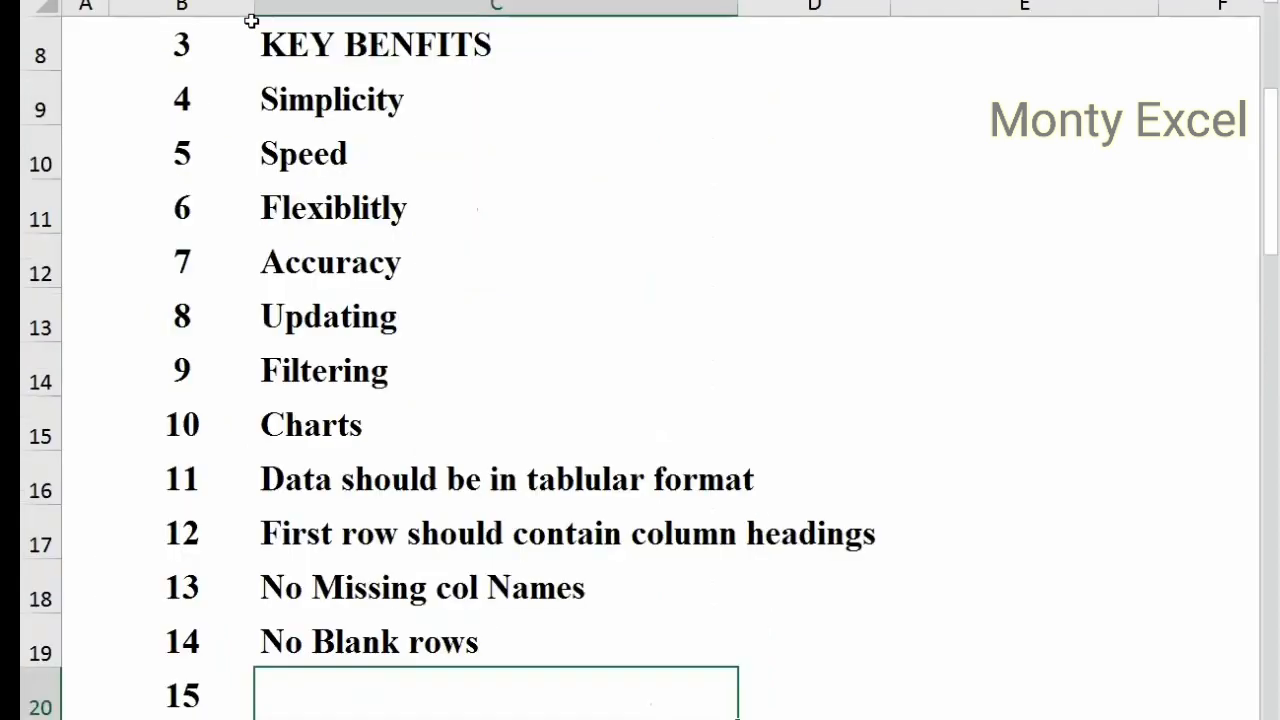
scroll(251, 20, down, 1)
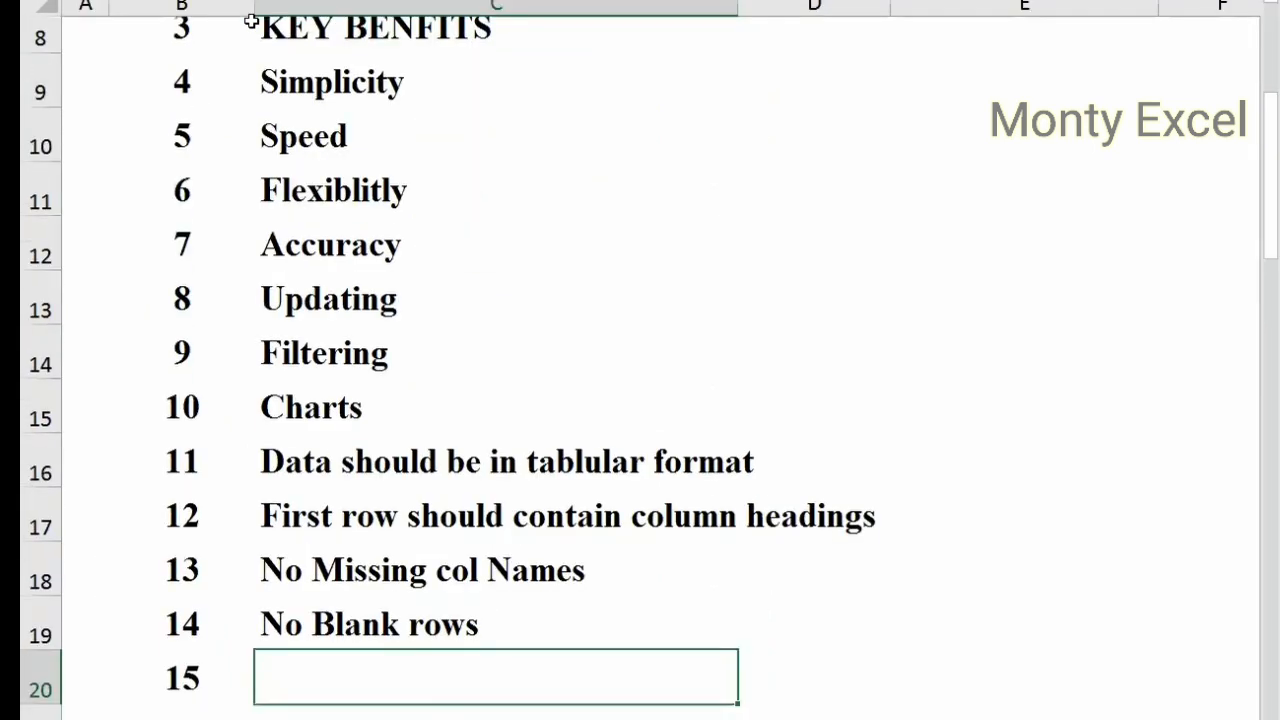
scroll(251, 20, down, 1)
text(No )
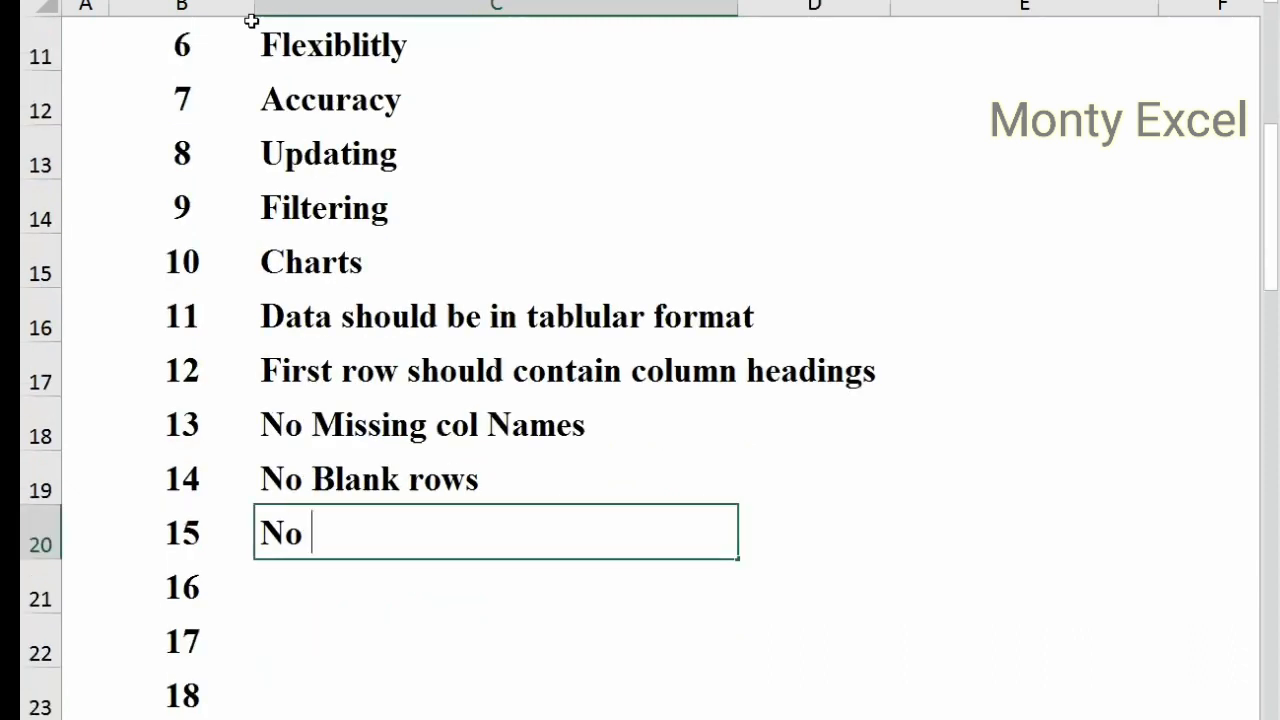
text(Bl)
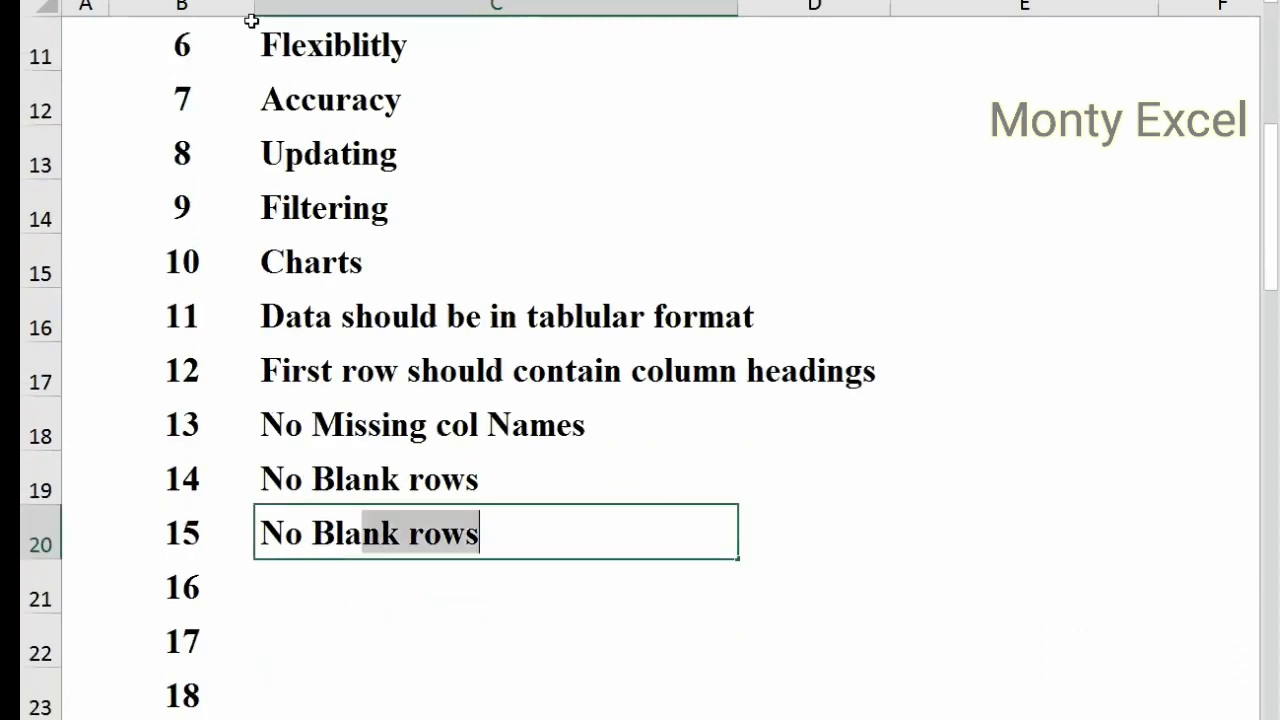
text(ank Co)
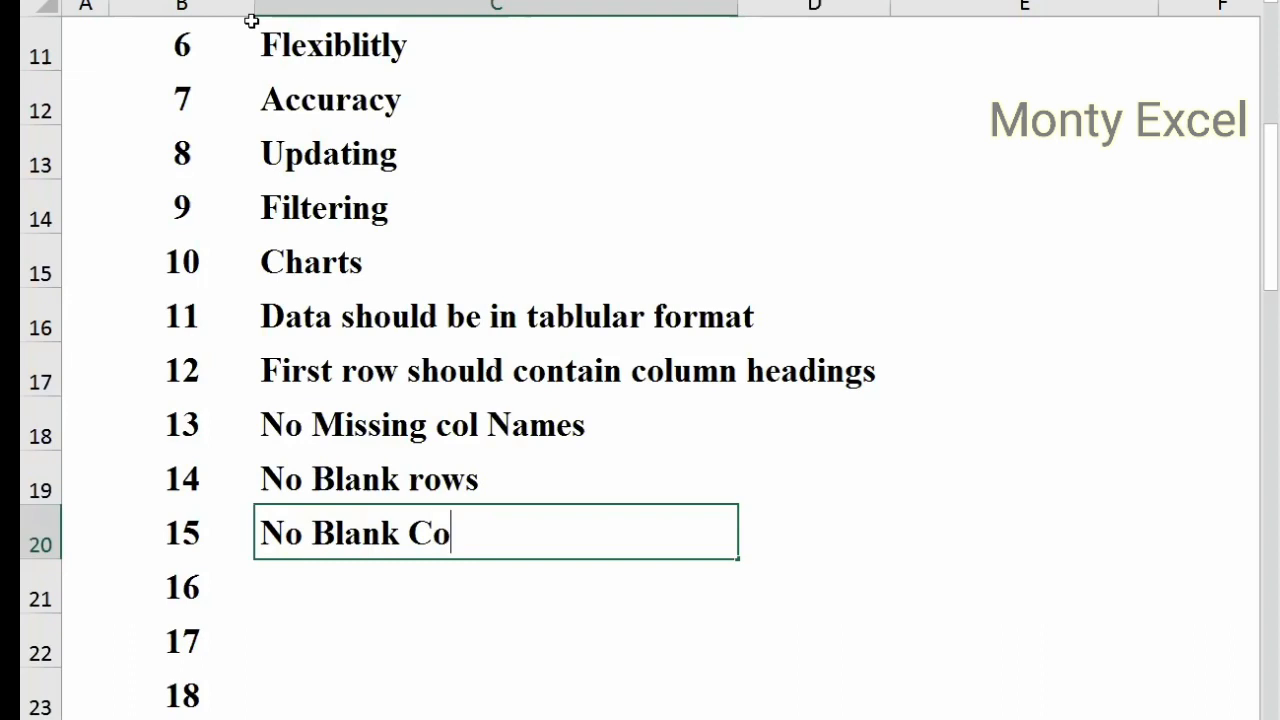
text(lumns)
key(Return)
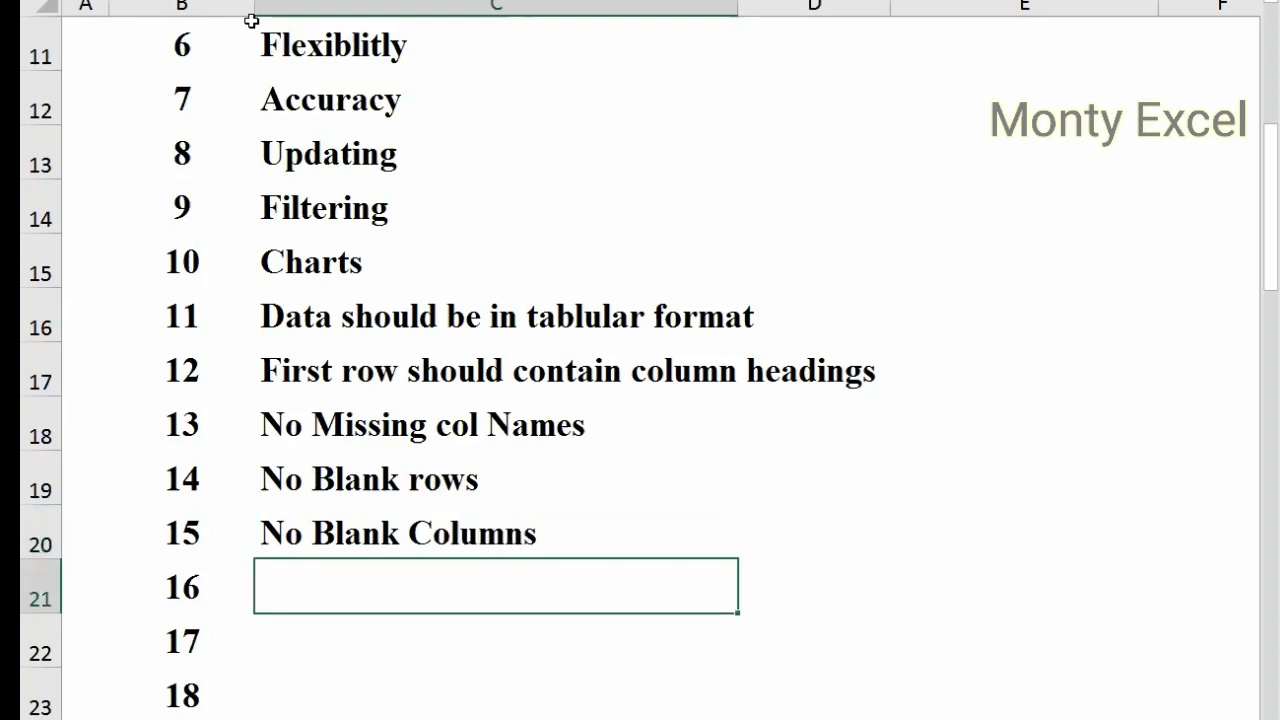
Step: Enter "No Merging Data" as the topic in C21 and keep that cell selected
text(No Ner)
key(BackSpace)
key(BackSpace)
key(BackSpace)
text(Mer)
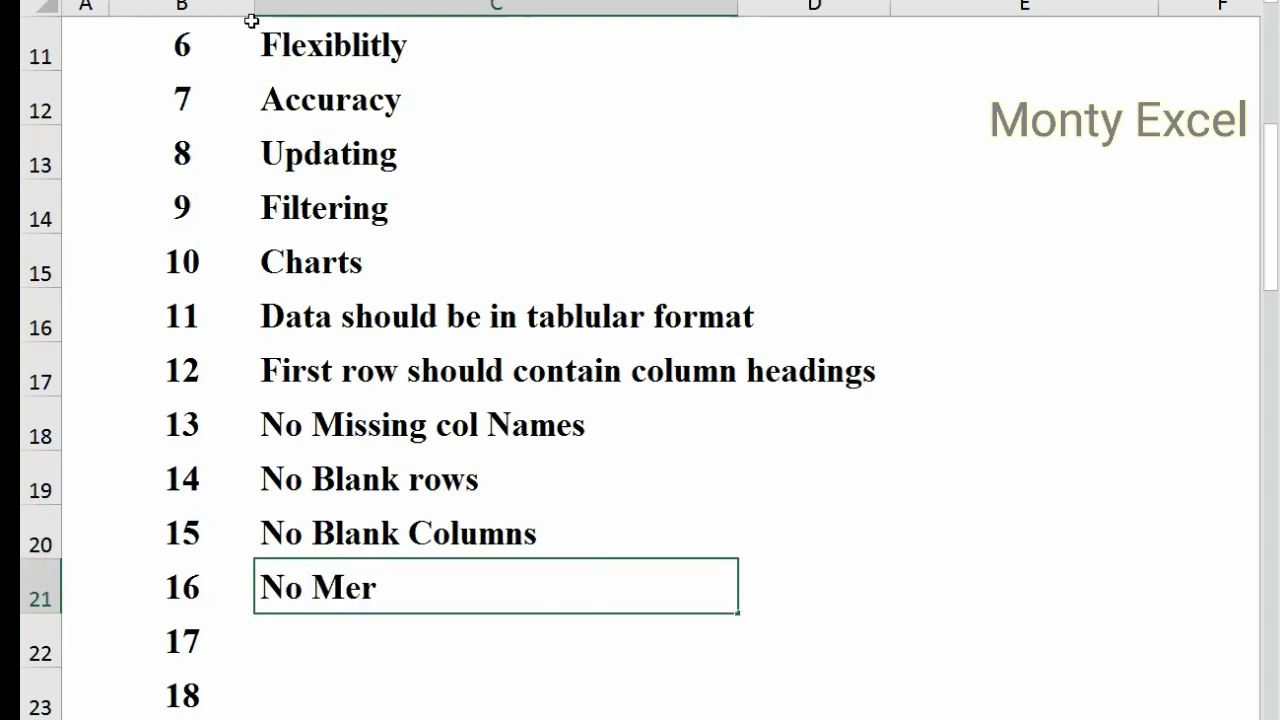
text(ging D)
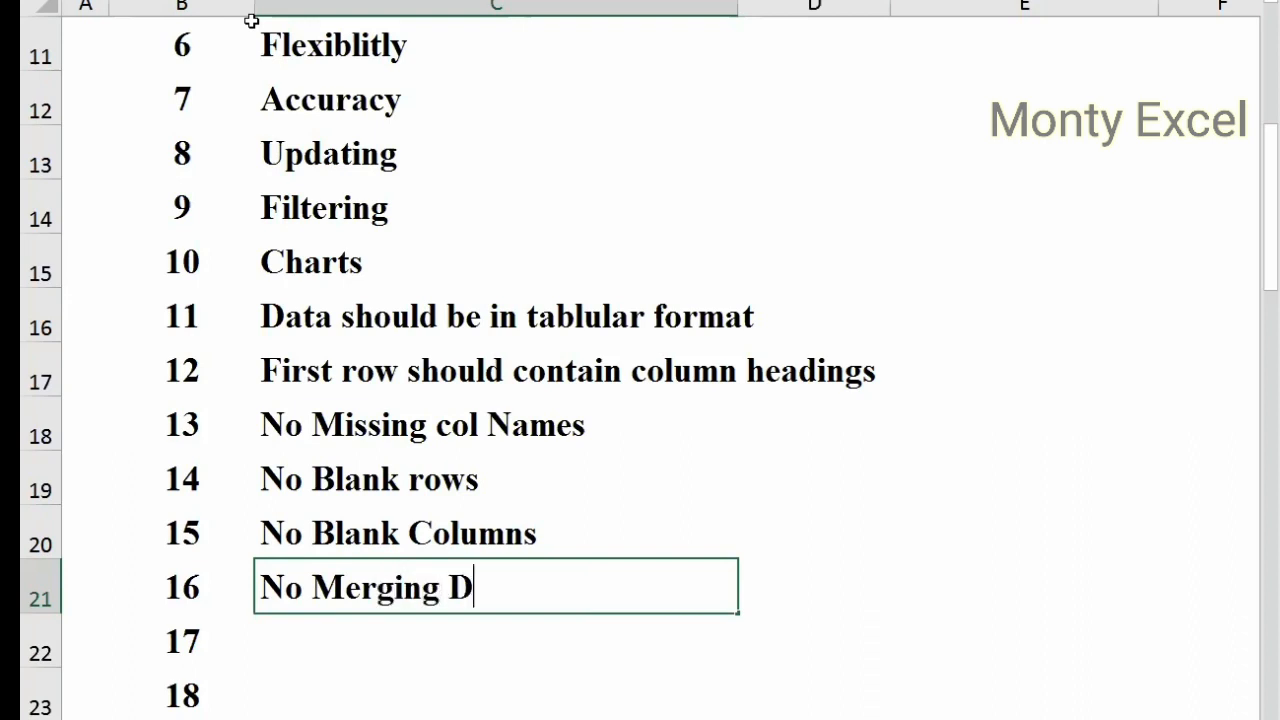
text(atat)
key(Return)
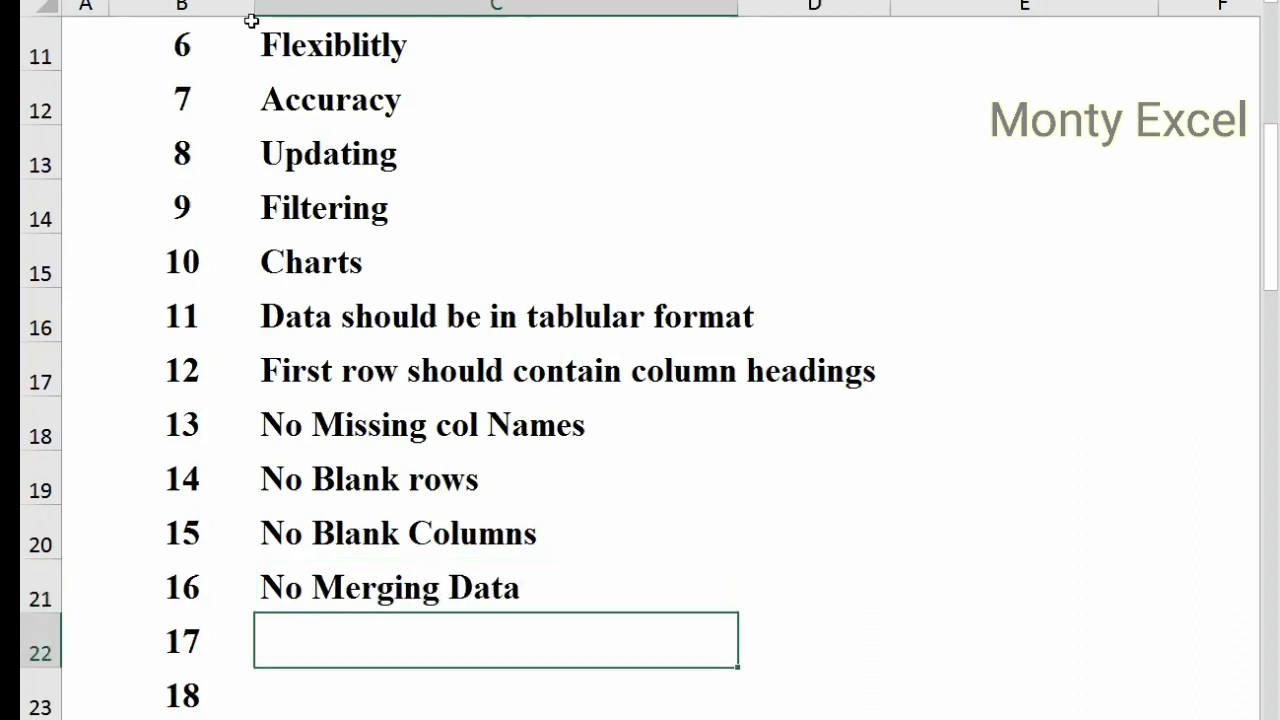
key(Up)
key(Up)
key(Down)
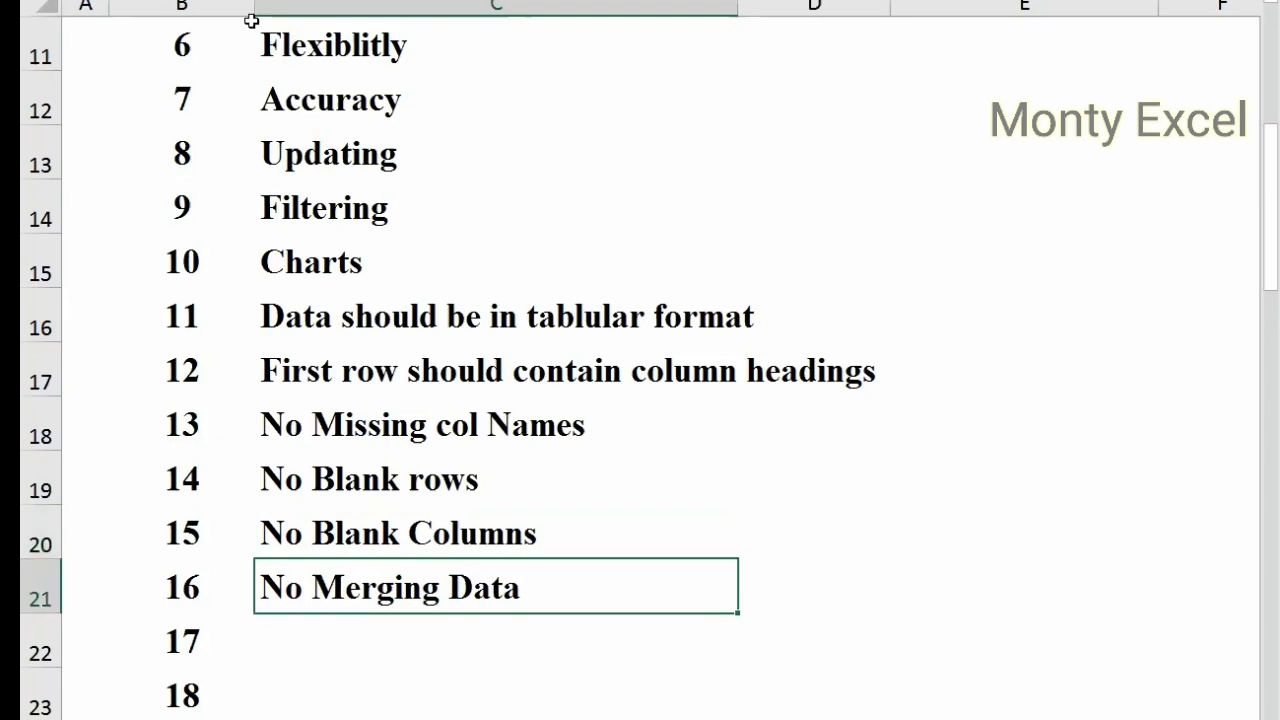
Step: Merge the Region and Sales Executive header cells on the sales data sheet, accepting the loss of the second value, and undo the merge
key(alt+Tab)
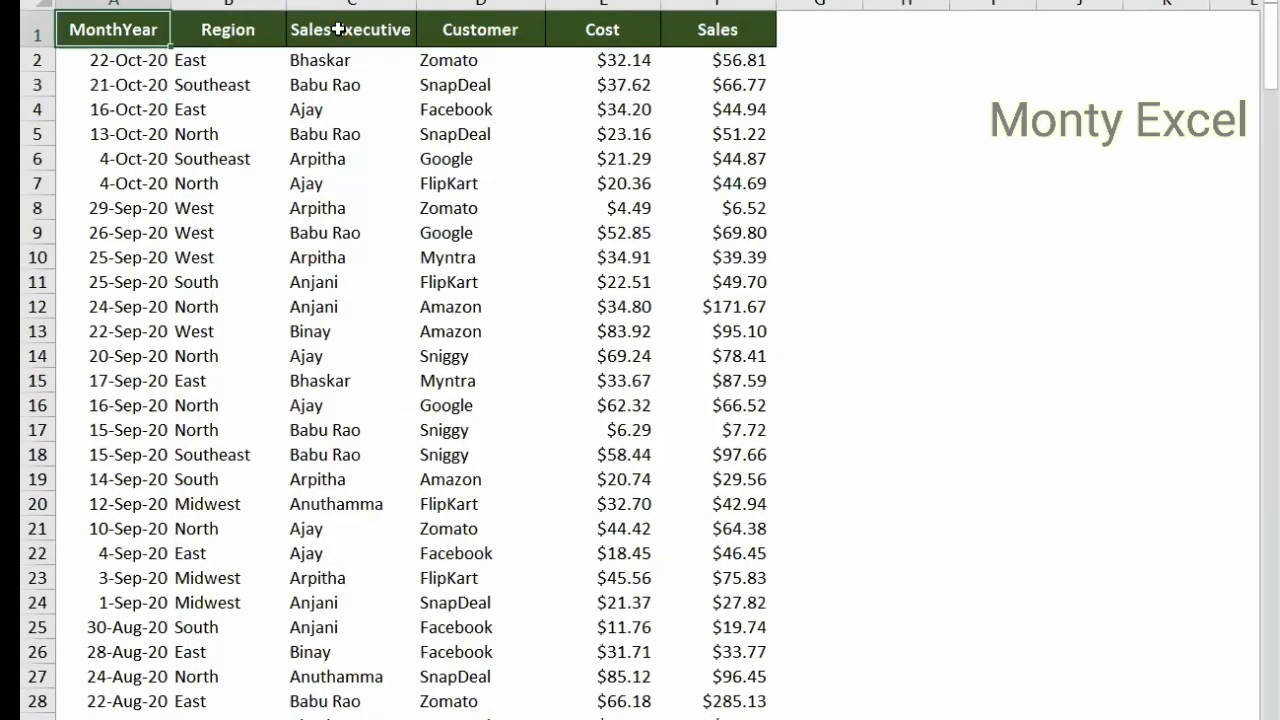
drag(252, 33, 340, 30)
key(ctrl+c)
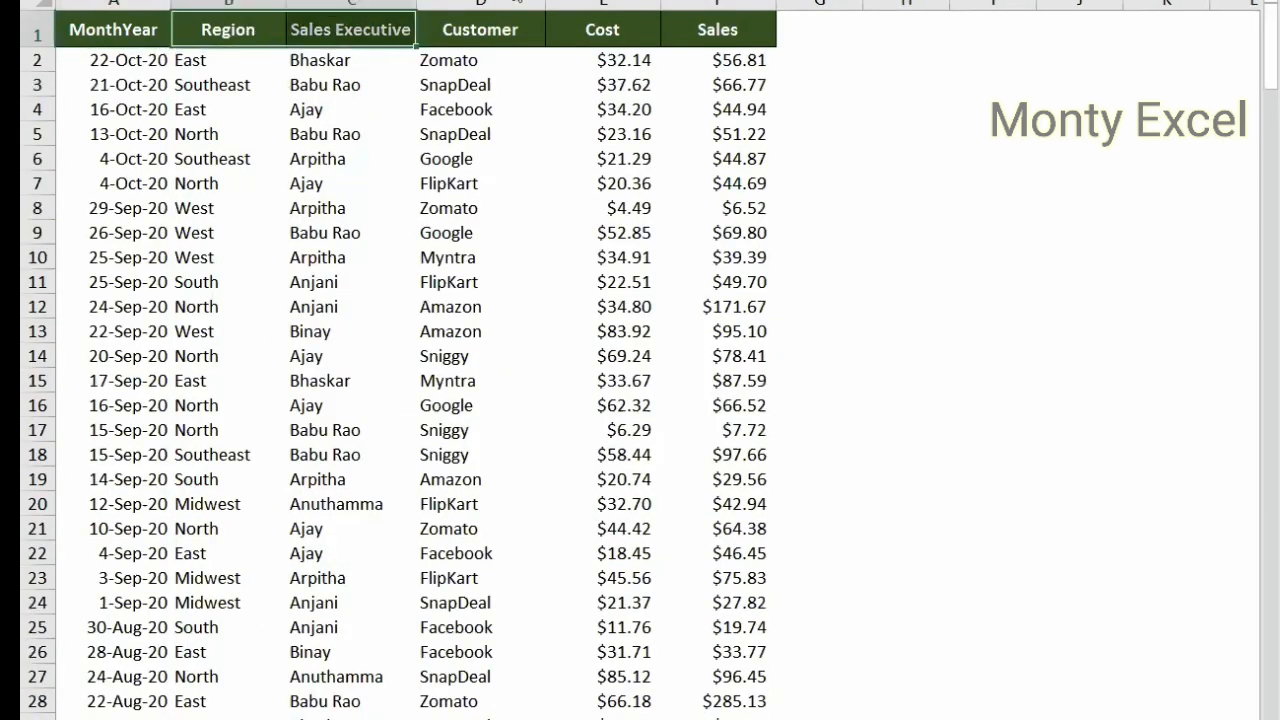
click(92, 1)
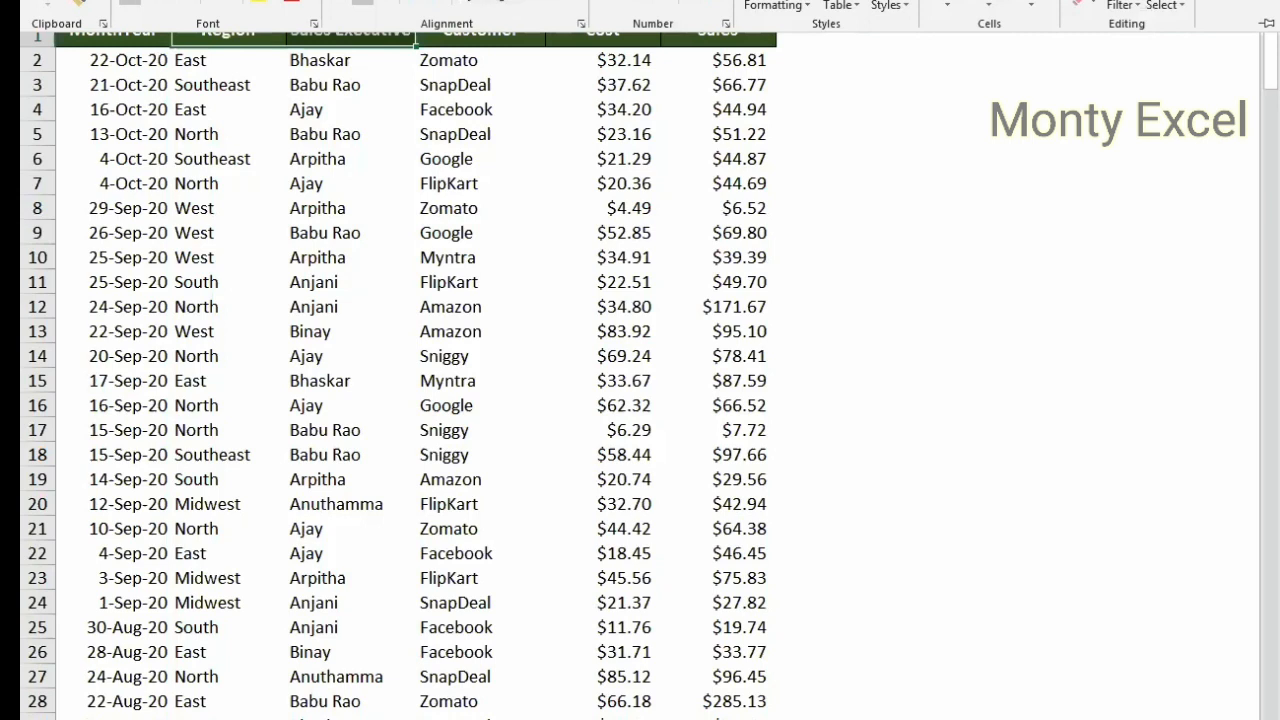
click(480, 8)
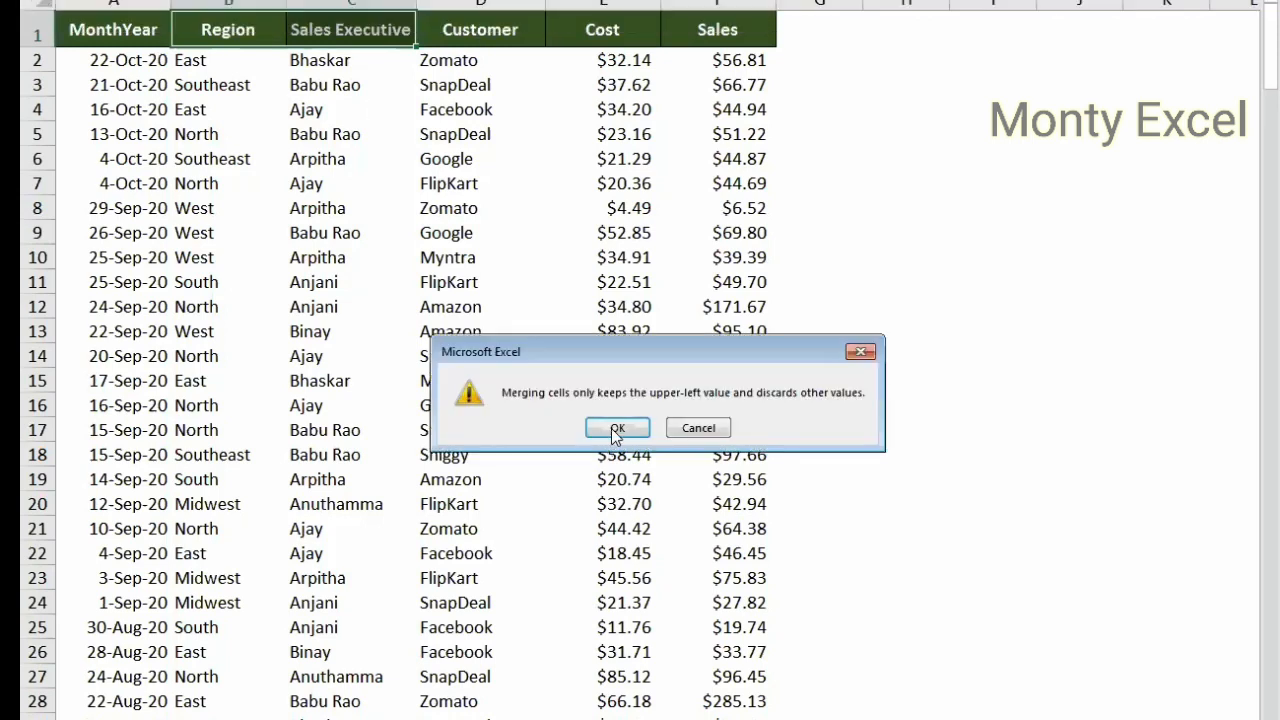
key(Return)
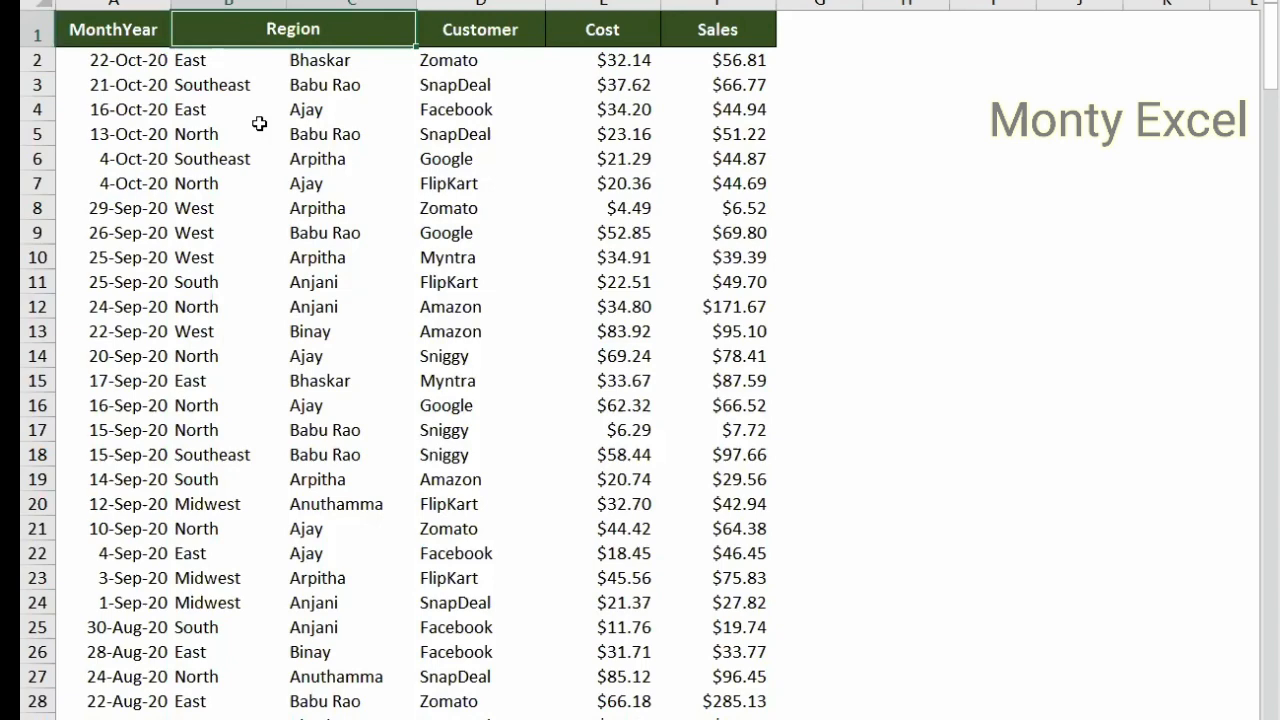
key(ctrl+v)
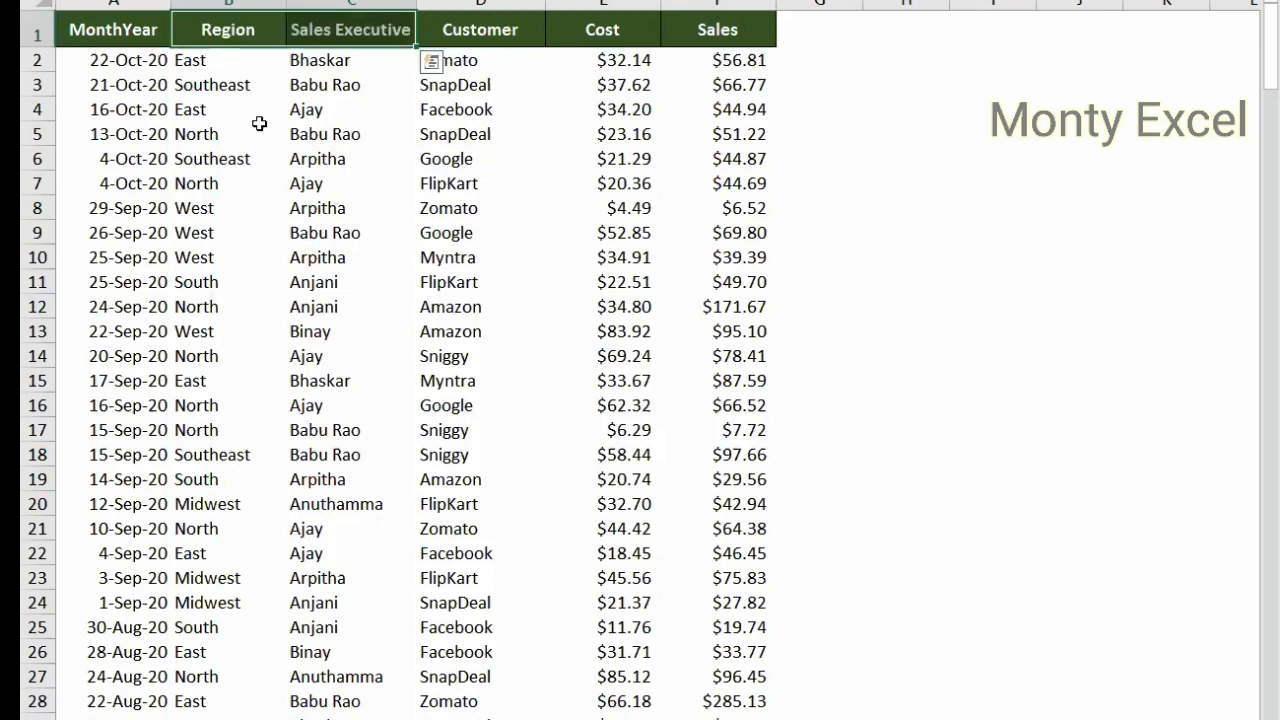
Step: Return to the topics list and enter "No Other stuff around the Dataset" as the topic in C22
key(ctrl+Page_Up)
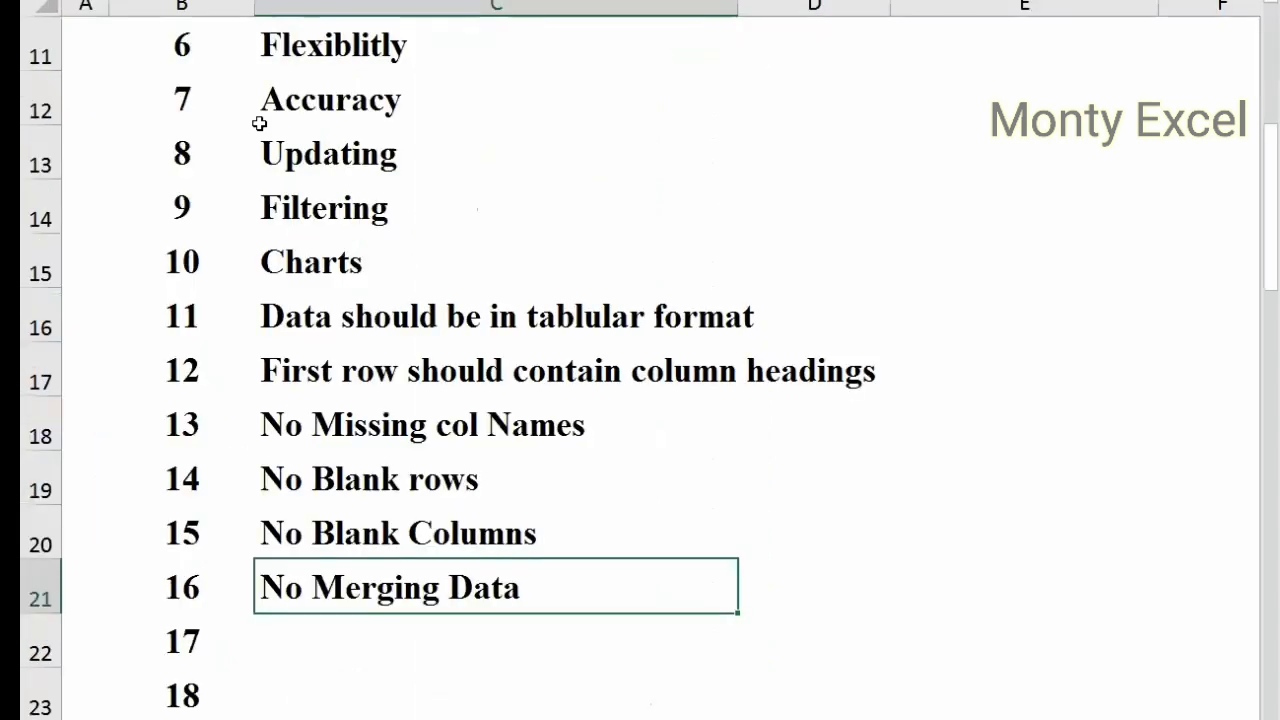
key(Down)
text(N)
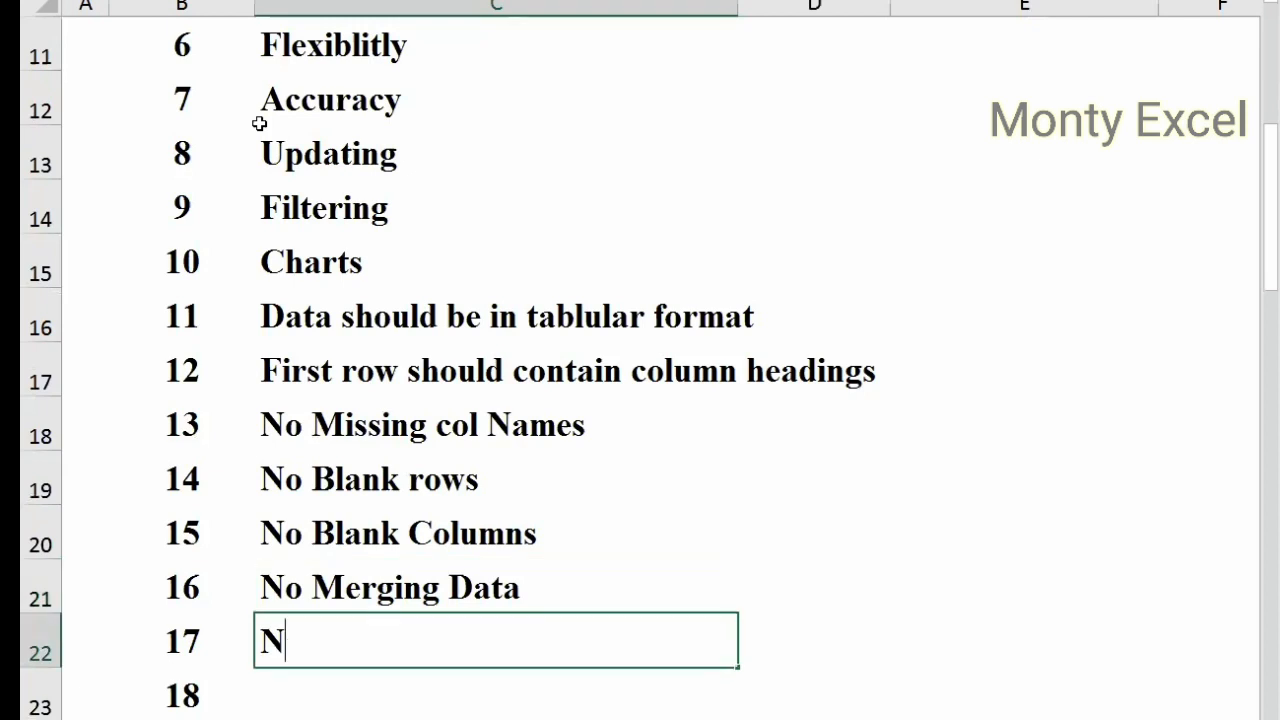
text(o Other )
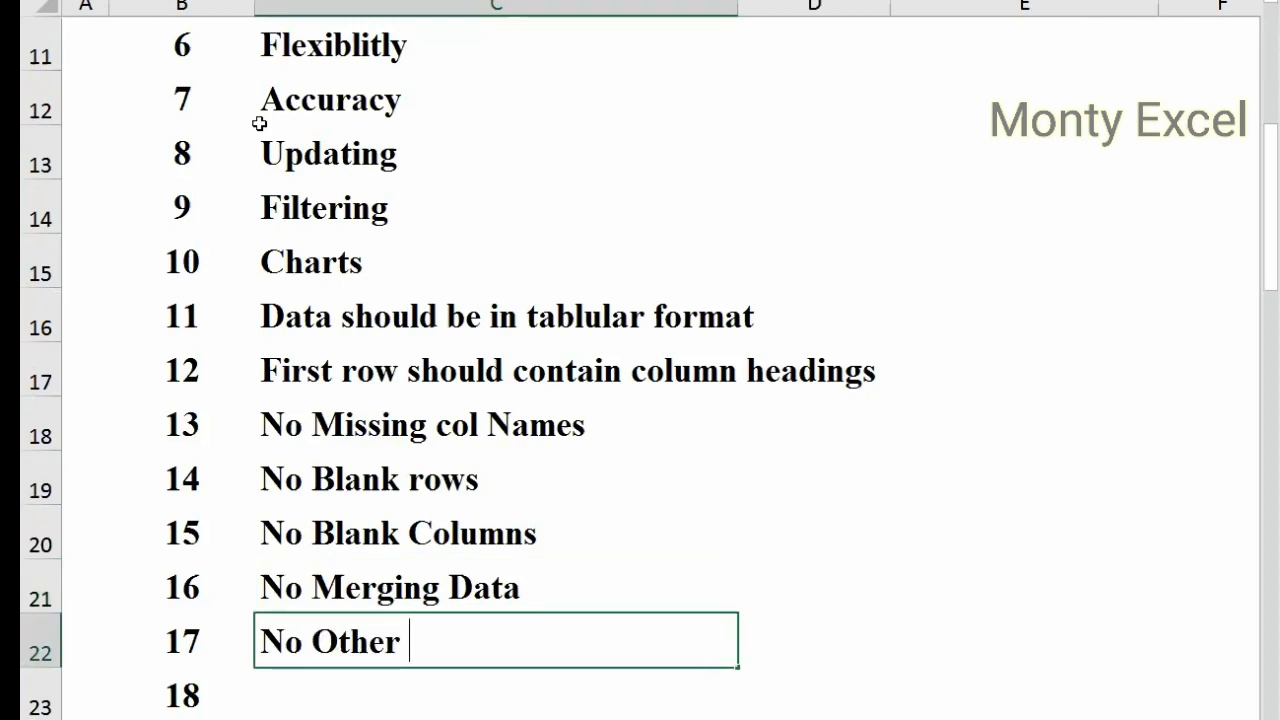
text(stuff around )
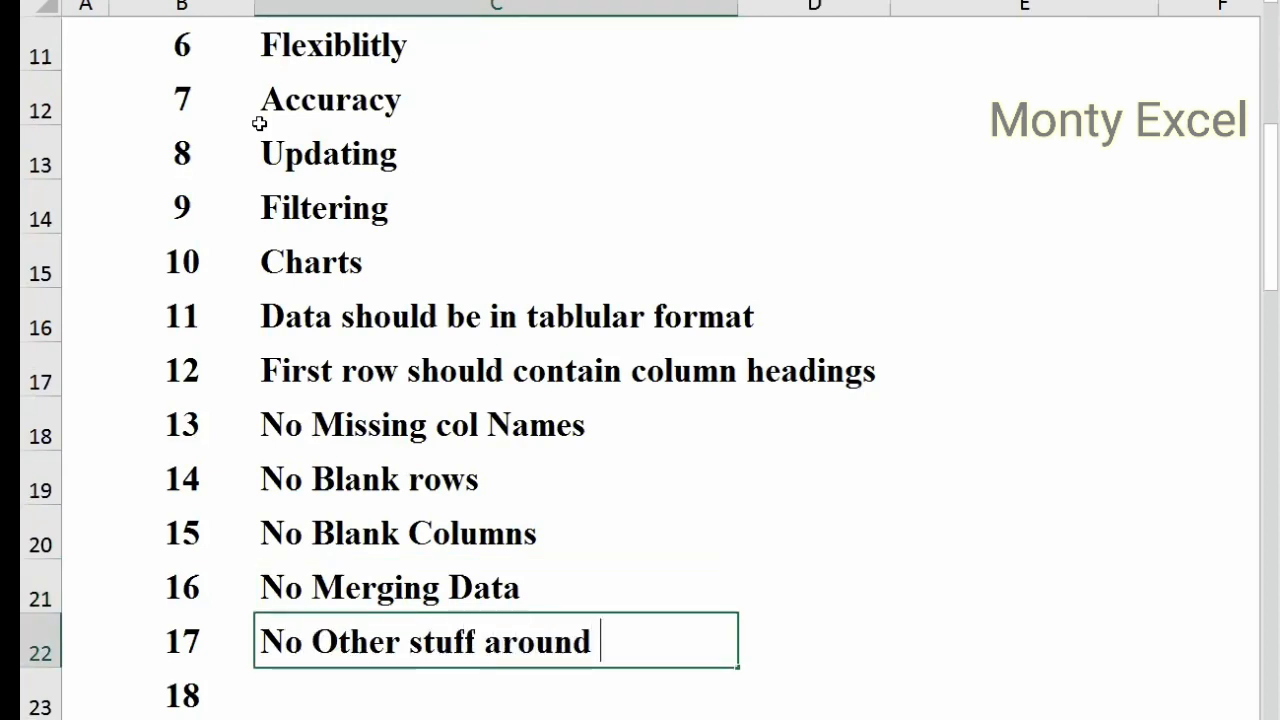
text(the Dataset)
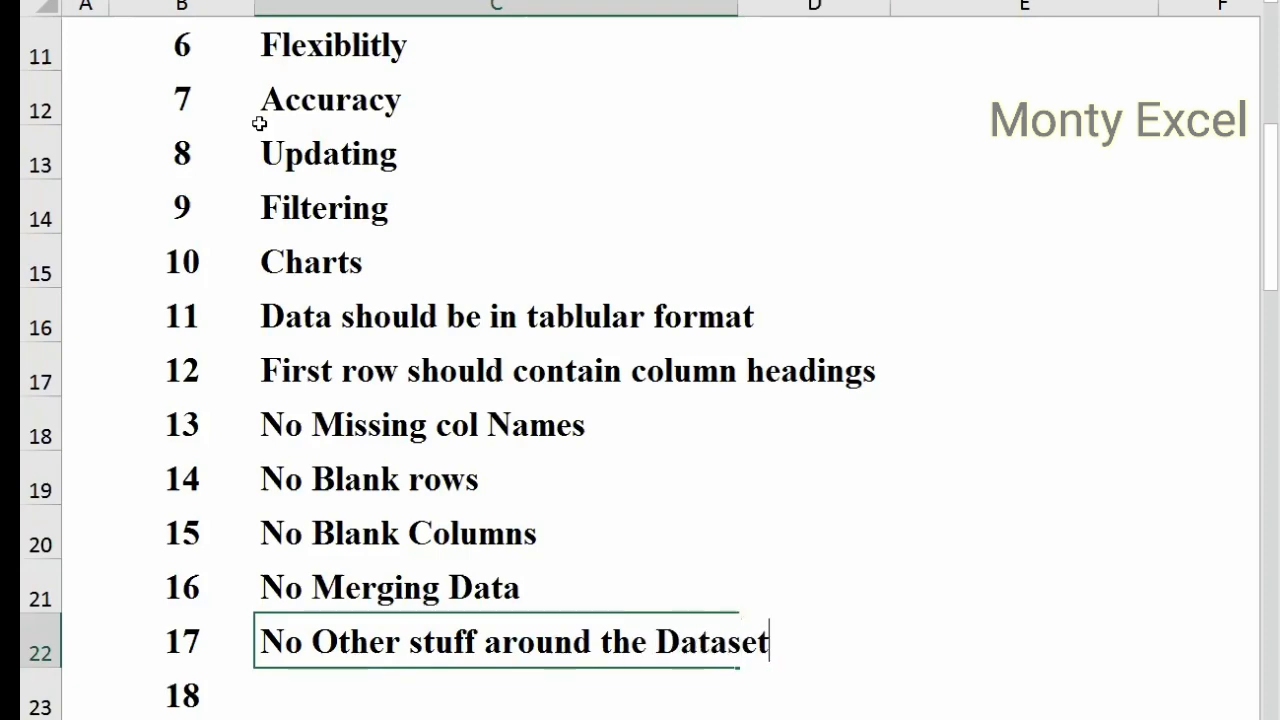
key(Return)
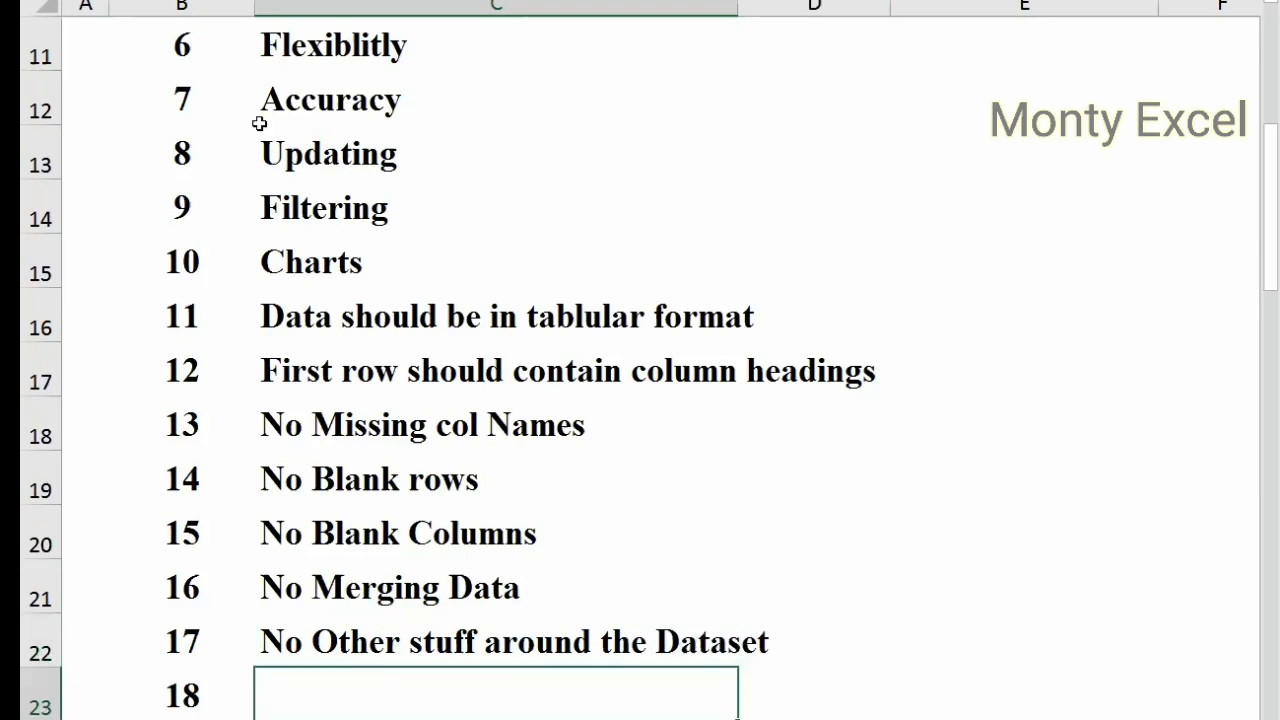
Step: On the sales data sheet, insert a blank column before MonthYear and a blank row above the header row
key(ctrl+Page_Down)
key(ctrl+Home)
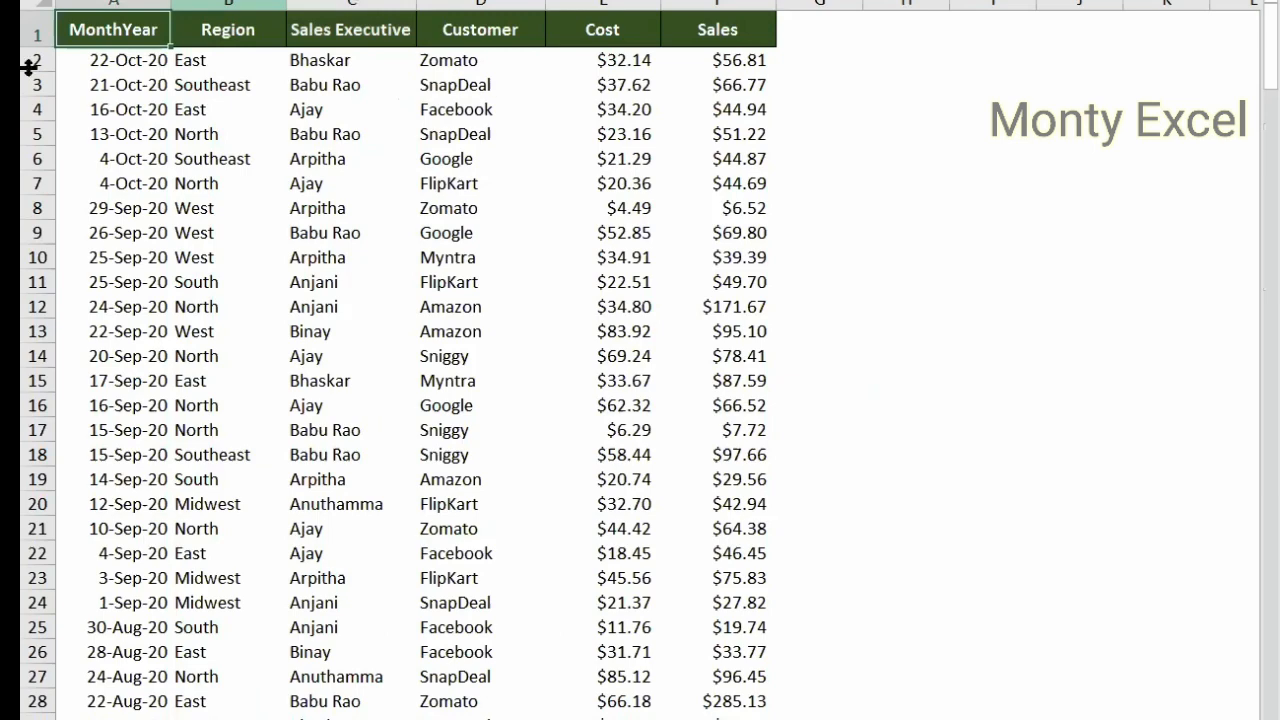
right_click(148, 4)
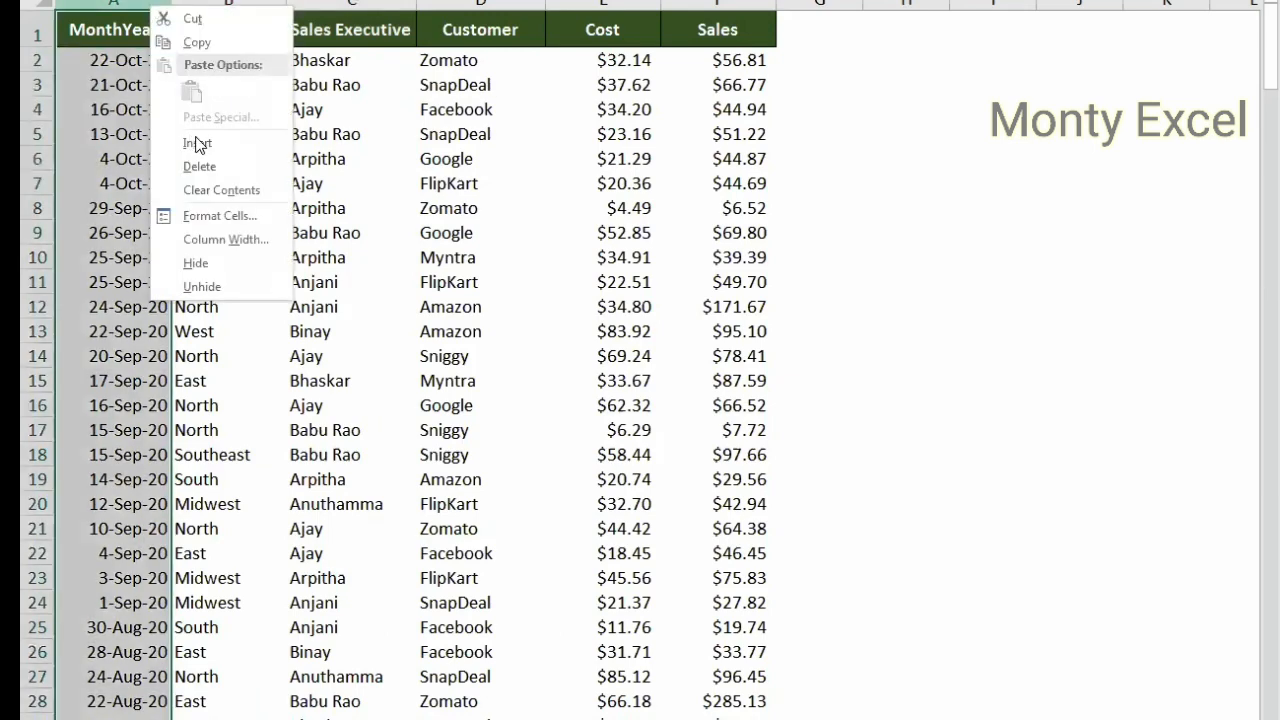
key(Escape)
key(ctrl+shift+plus)
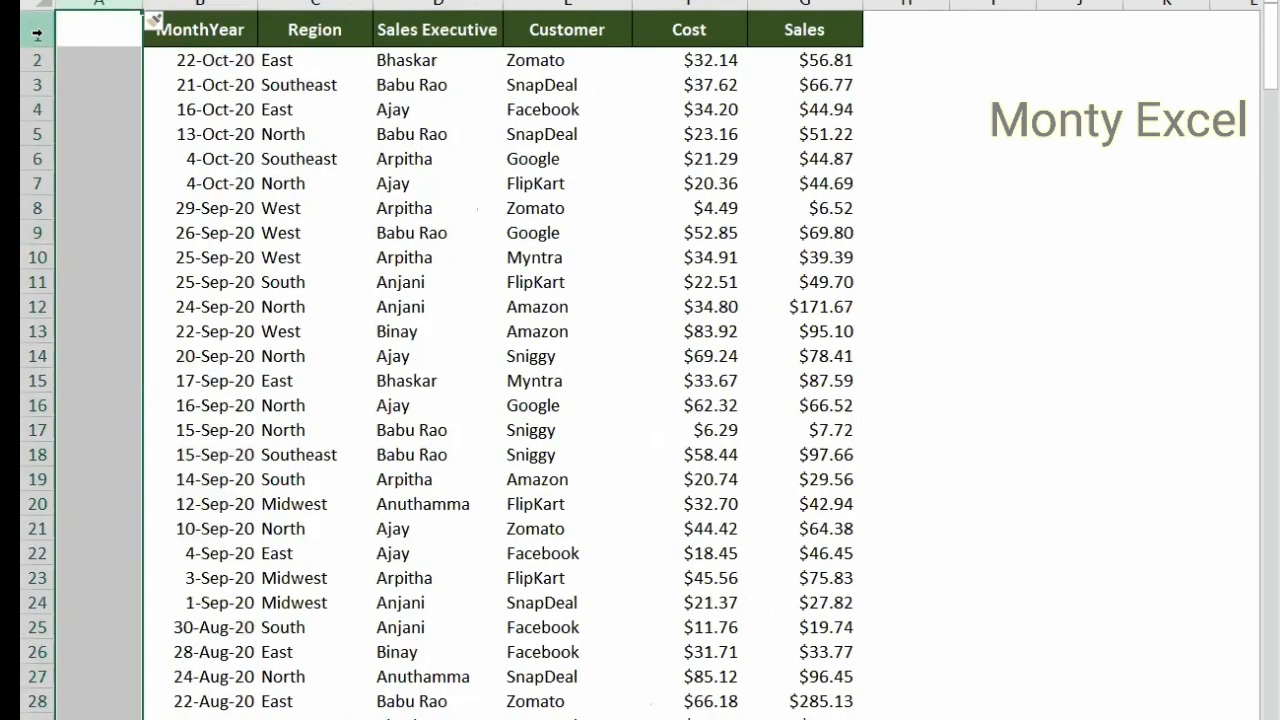
right_click(36, 33)
click(103, 172)
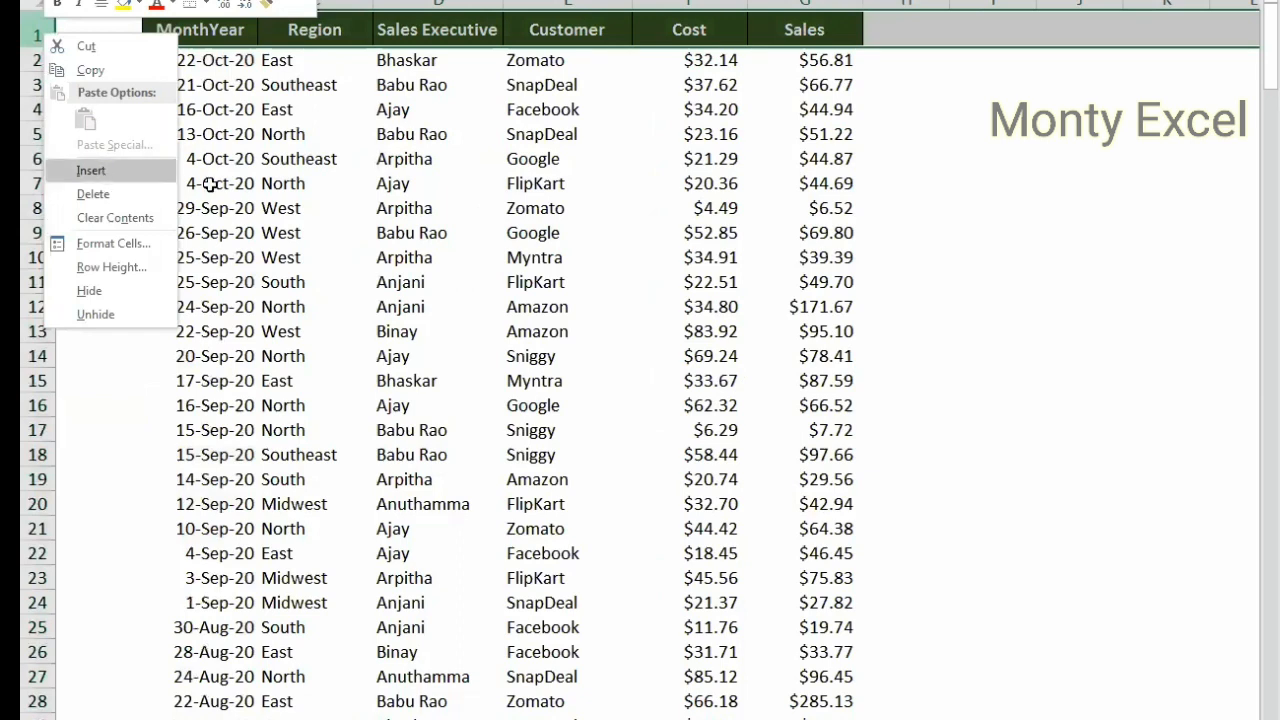
Step: Enter "comment" in H2 and "ddfdfdf" in H3, directly beside the Sales column
click(905, 5)
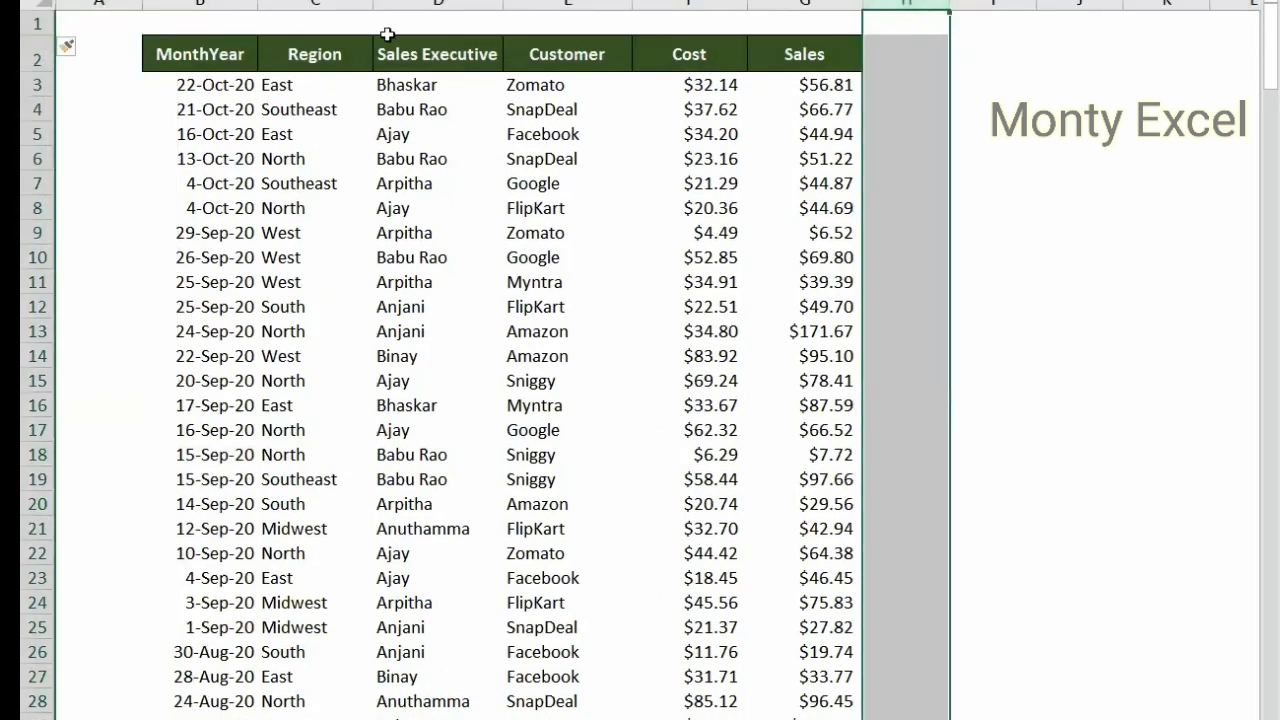
click(890, 66)
text(com)
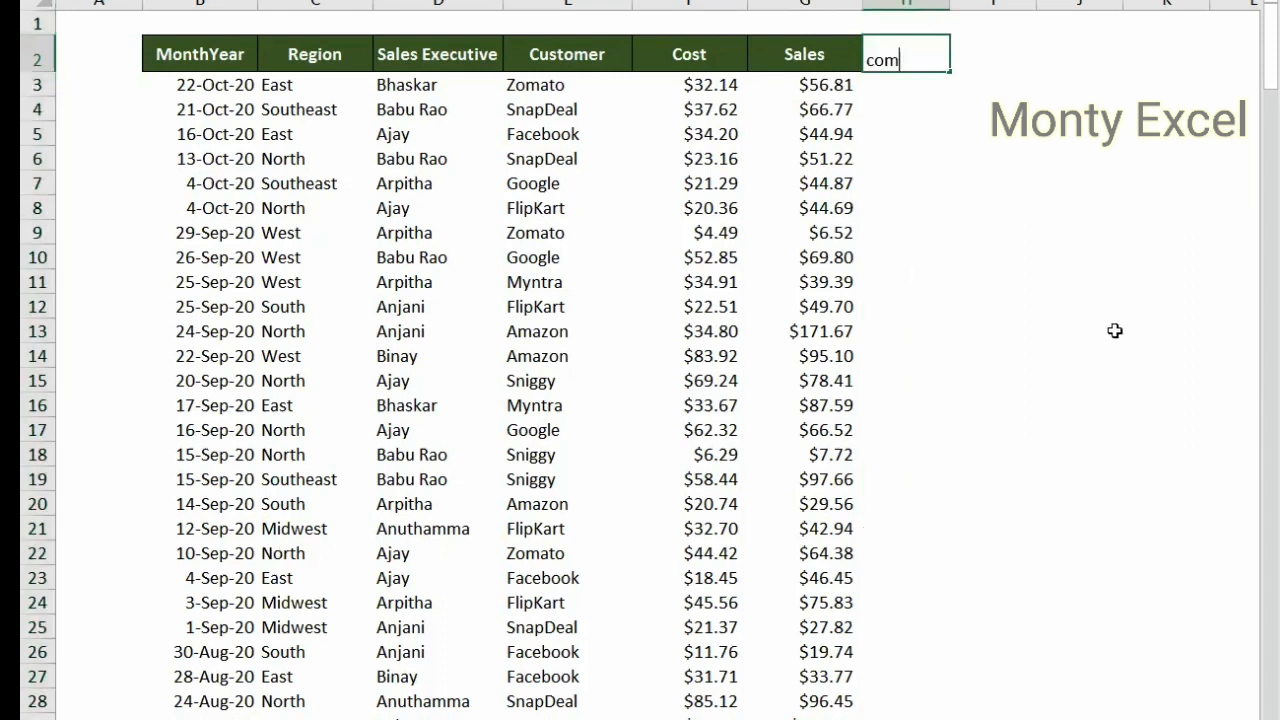
text(ment)
key(Return)
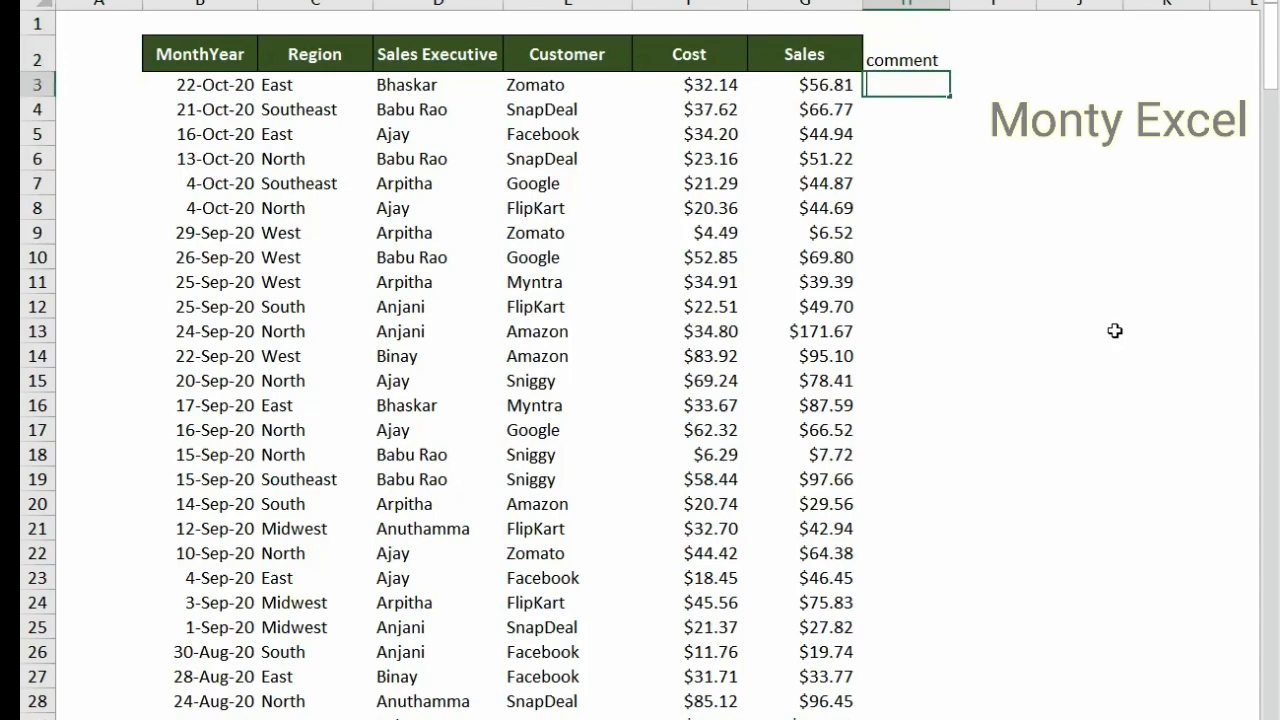
text(ddfdfdf)
key(Return)
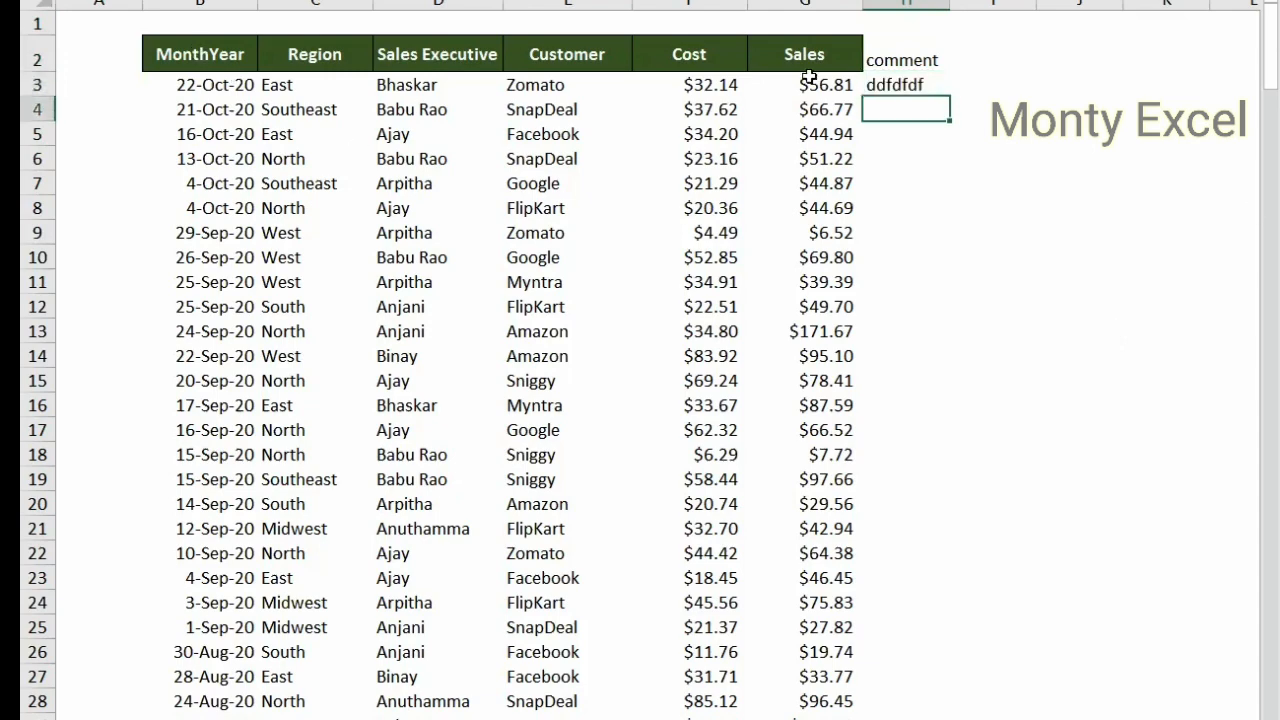
Step: Clear H2:H4 and enter "comments" in I2 instead, keeping column H blank between the table and the note
drag(200, 56, 923, 102)
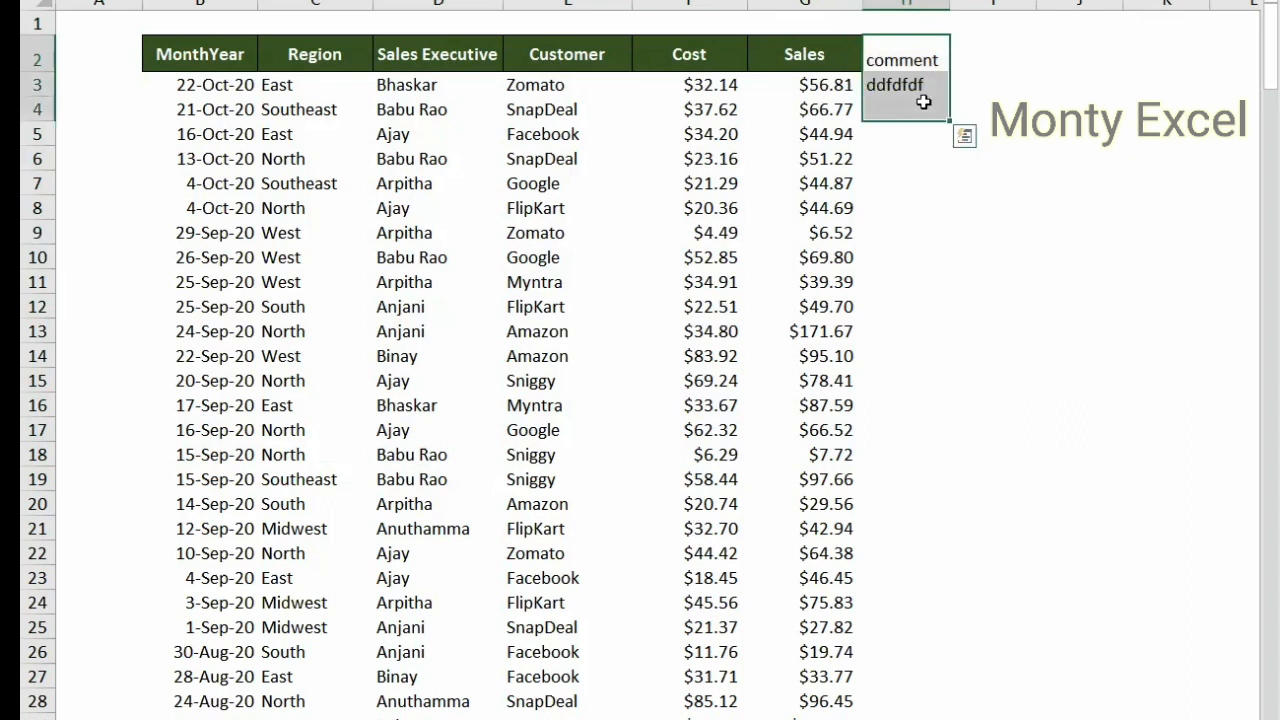
key(Delete)
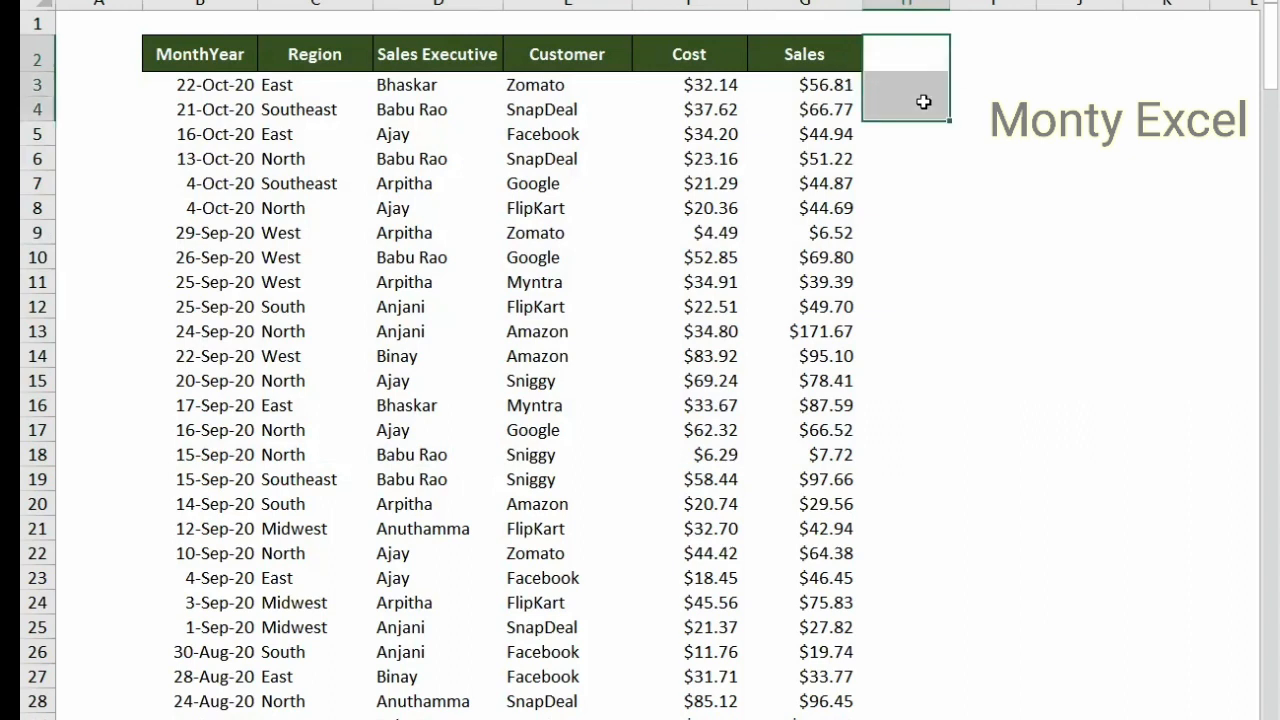
key(Right)
text(com)
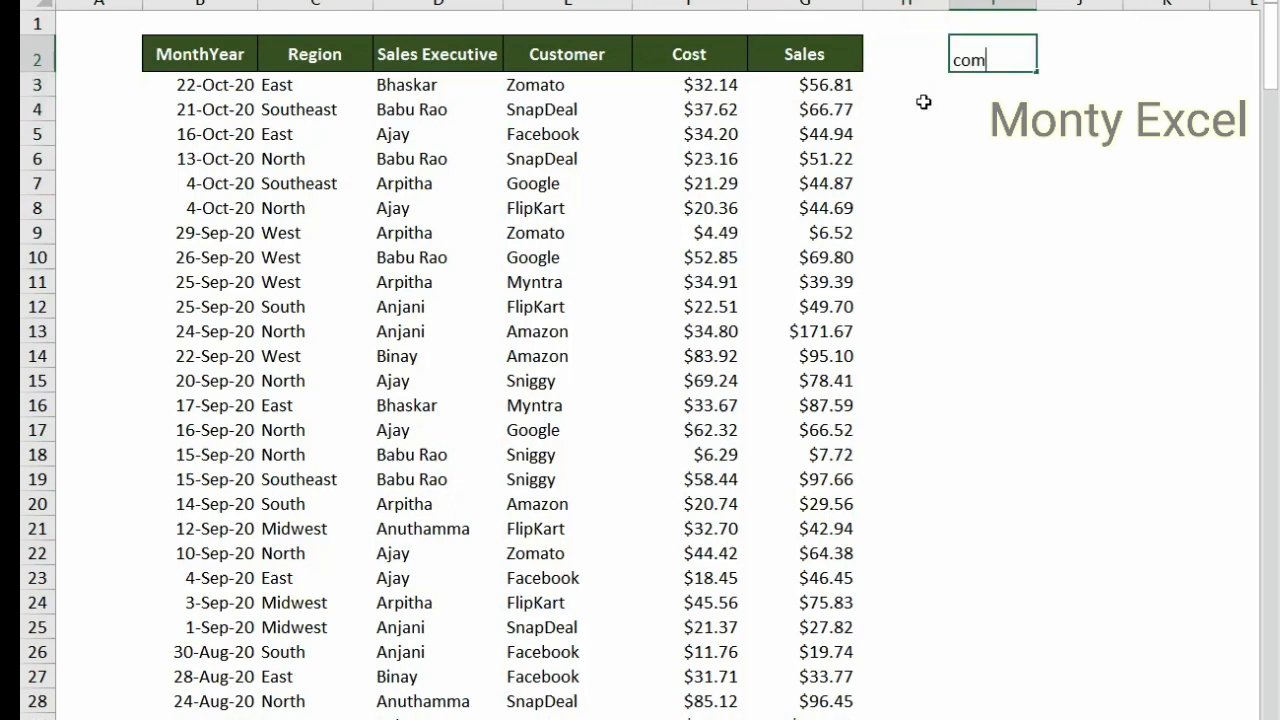
text(ments)
key(Return)
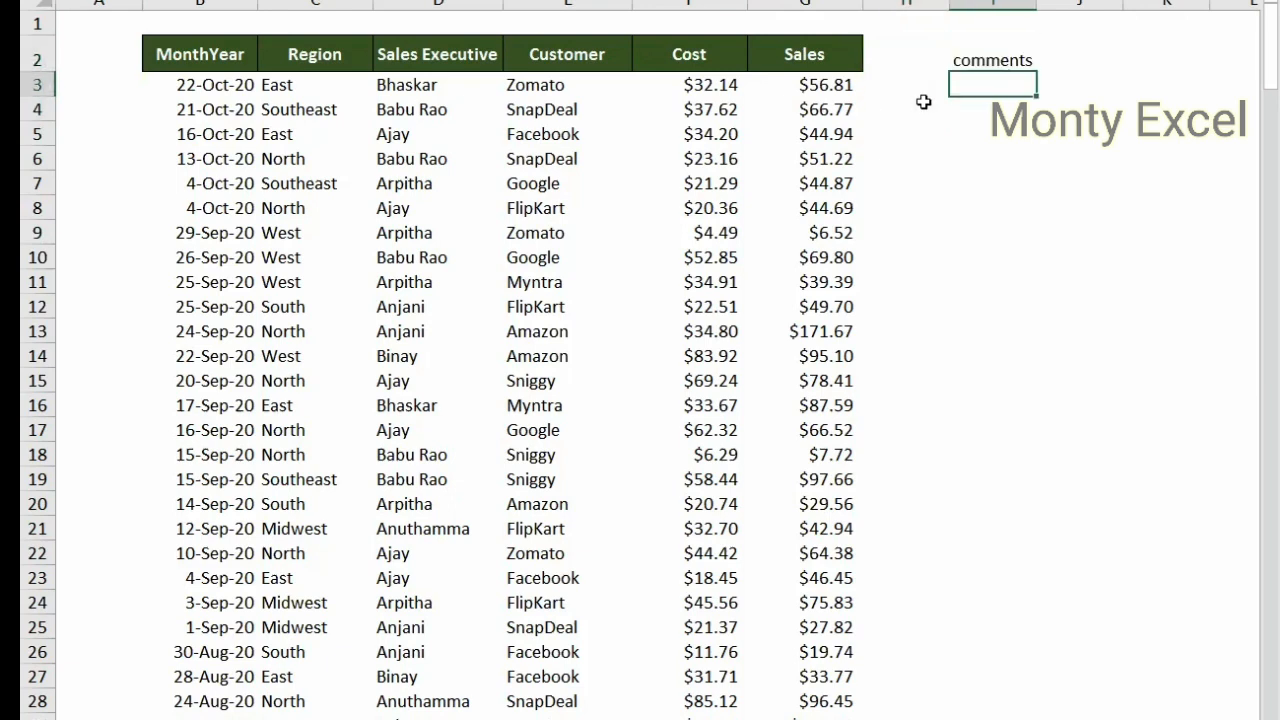
key(Left)
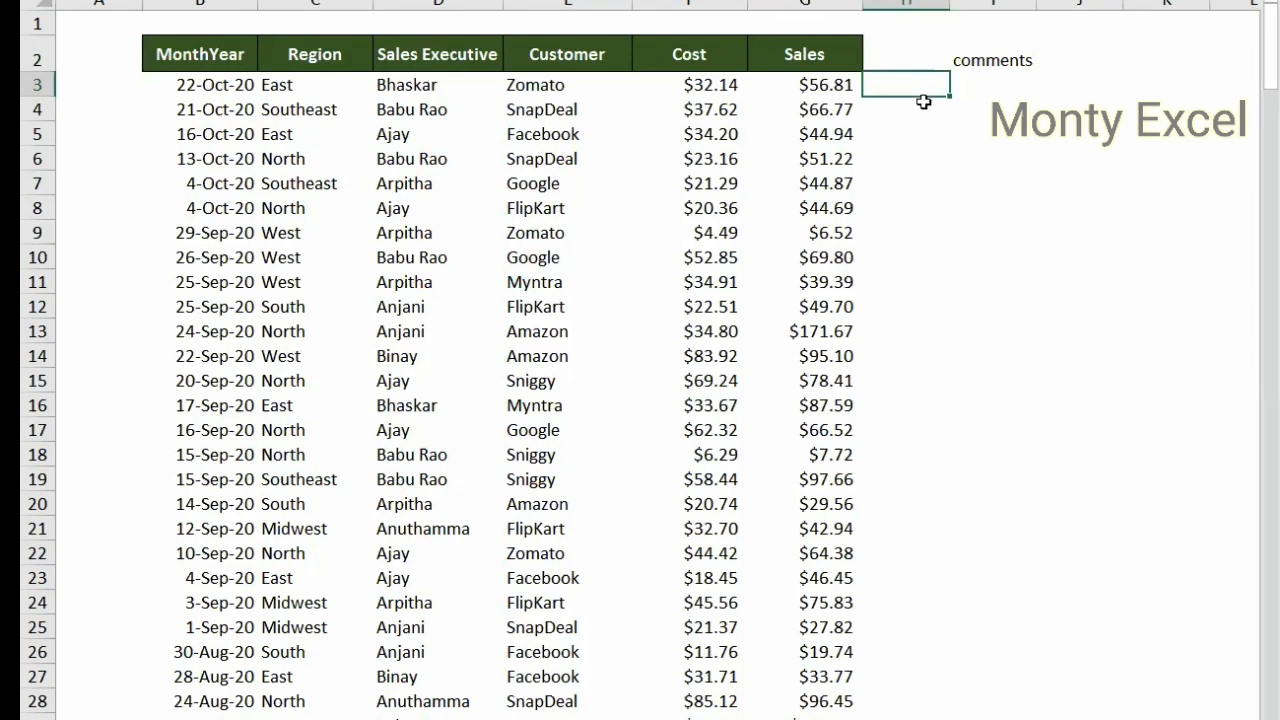
Step: Clear the "comments" note from I2 beside the sales table
key(Right)
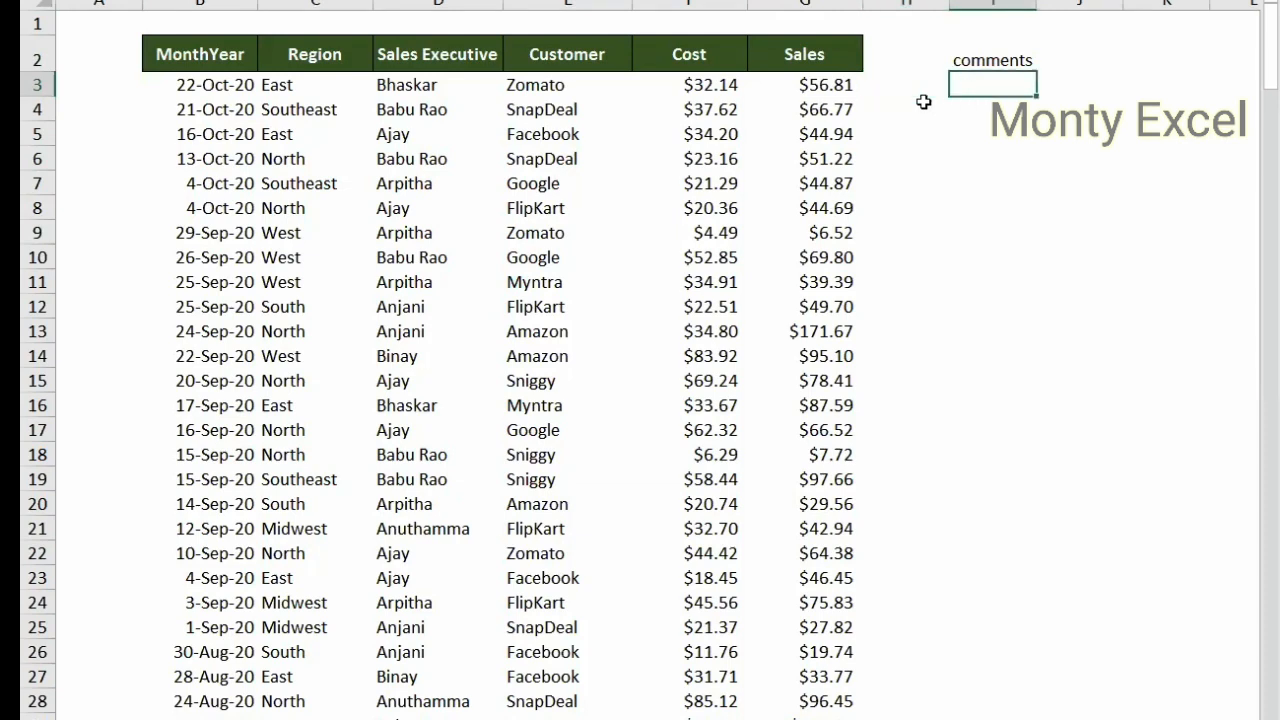
key(Up)
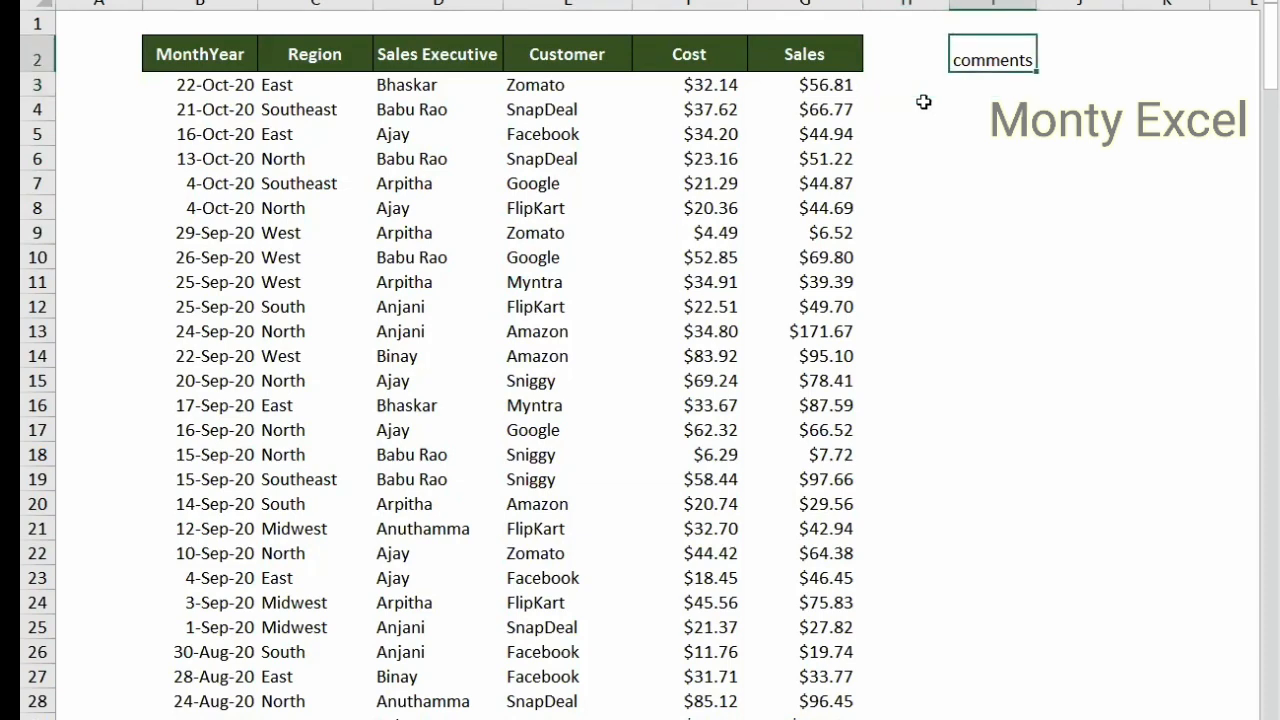
key(Delete)
key(Left)
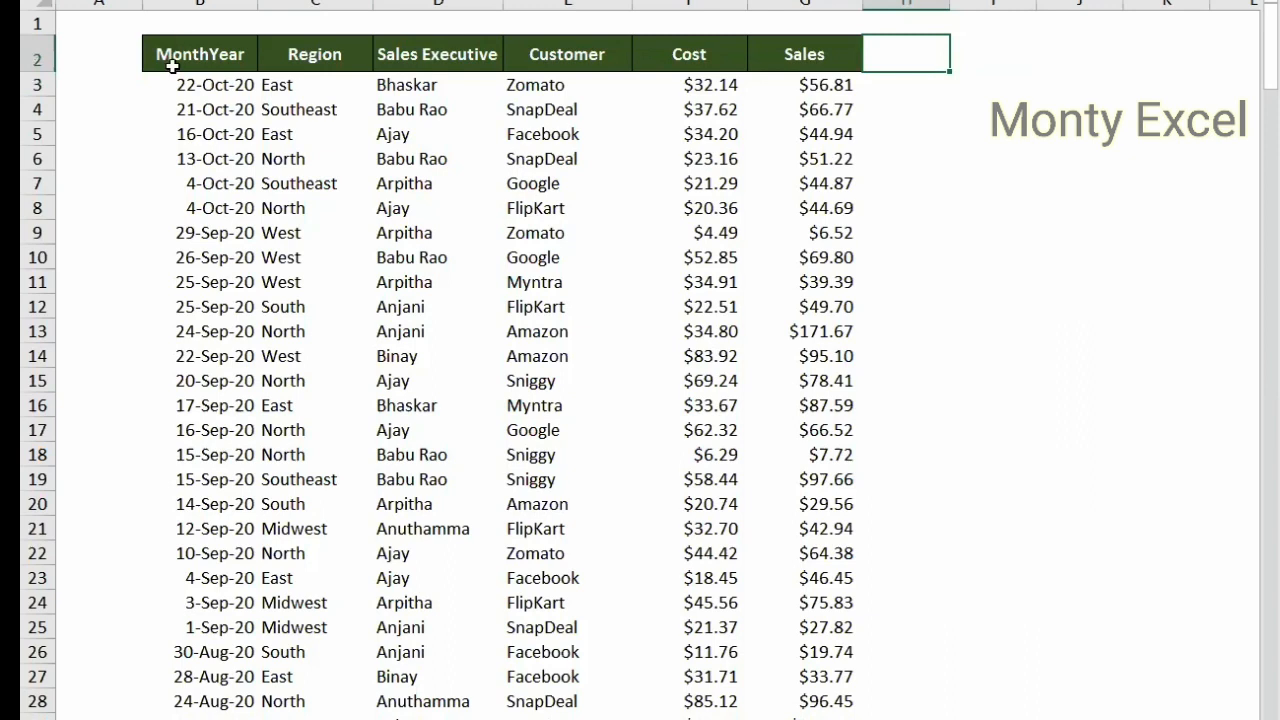
Step: Delete the blank column A before MonthYear and the blank row 1 above the table headers
click(106, 3)
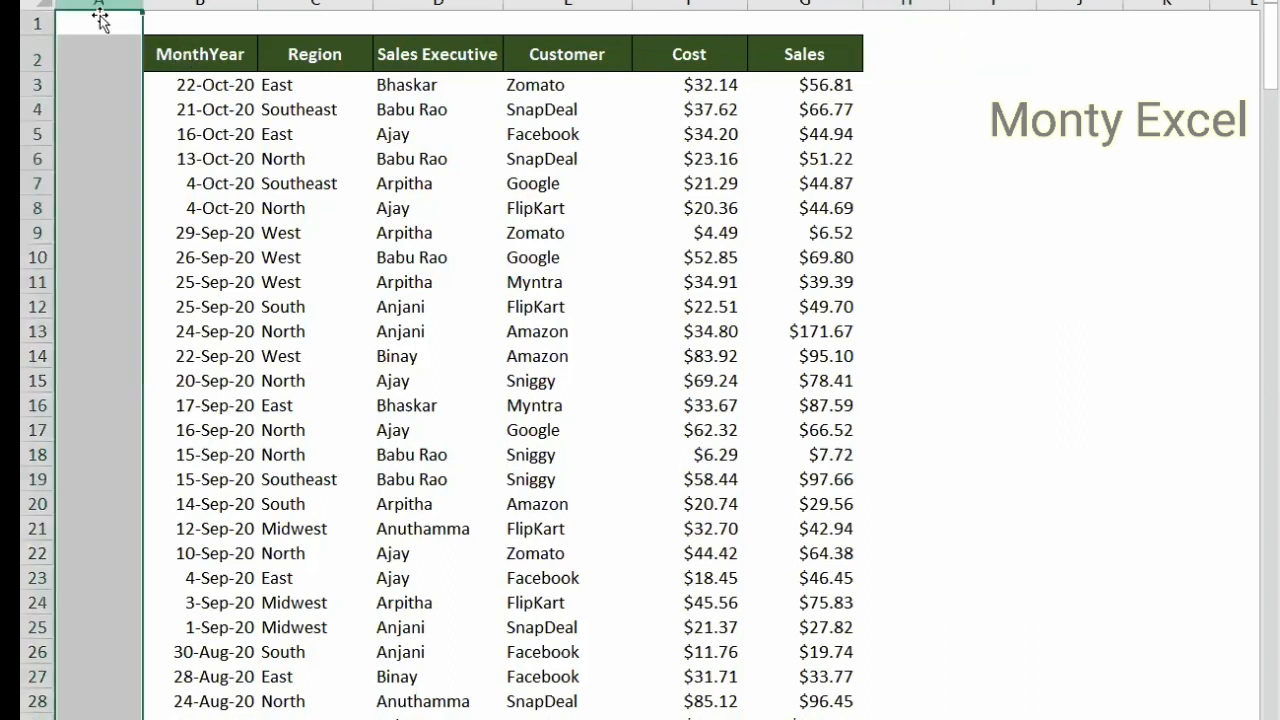
click(38, 22)
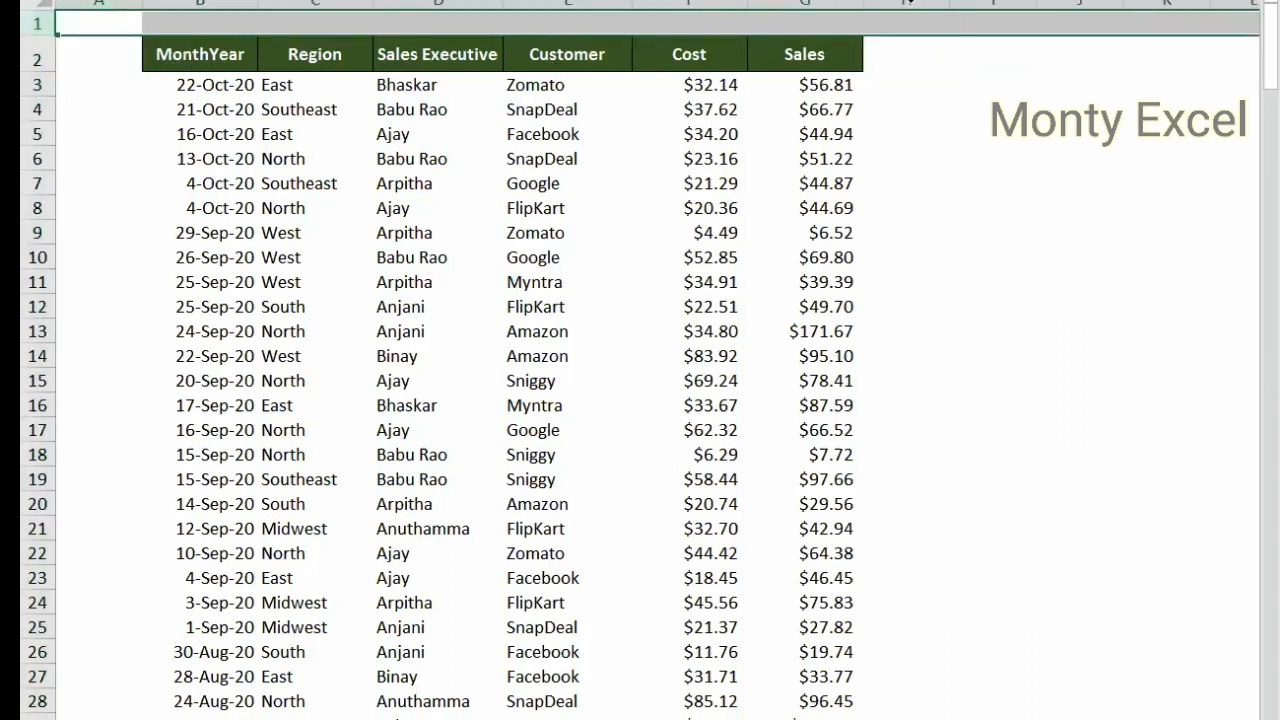
click(915, 4)
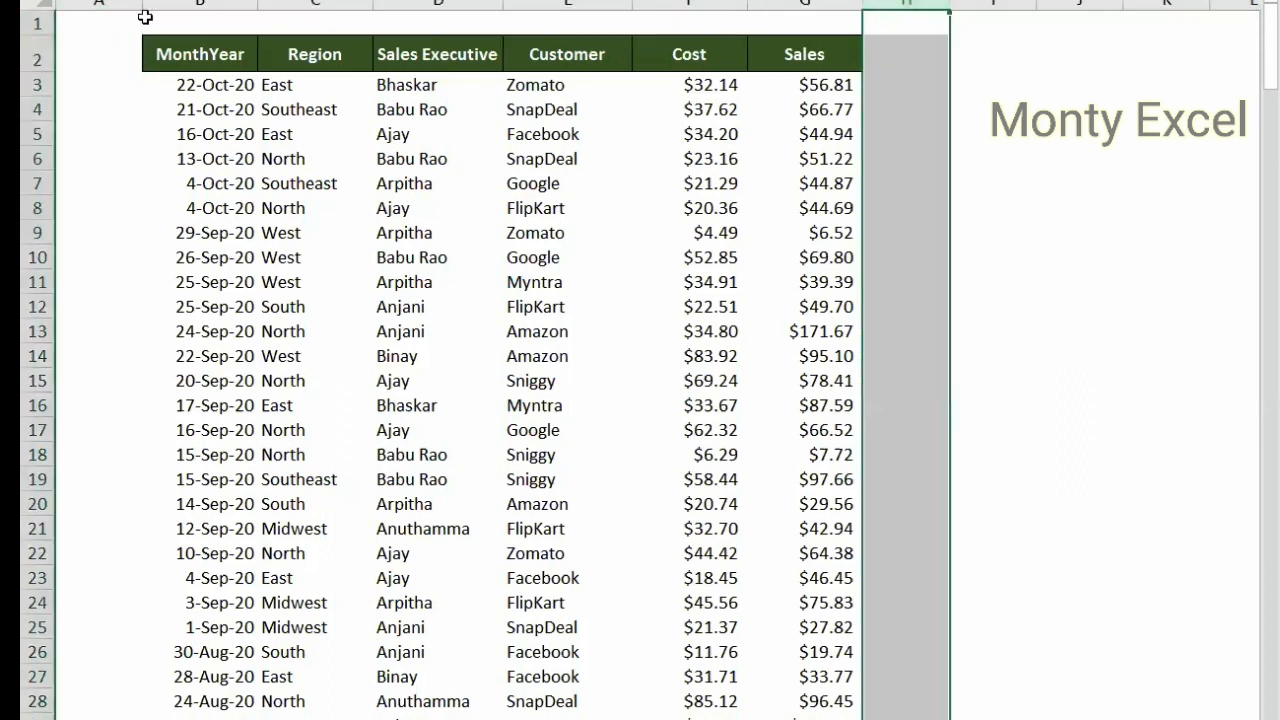
click(90, 4)
right_click(88, 5)
click(150, 167)
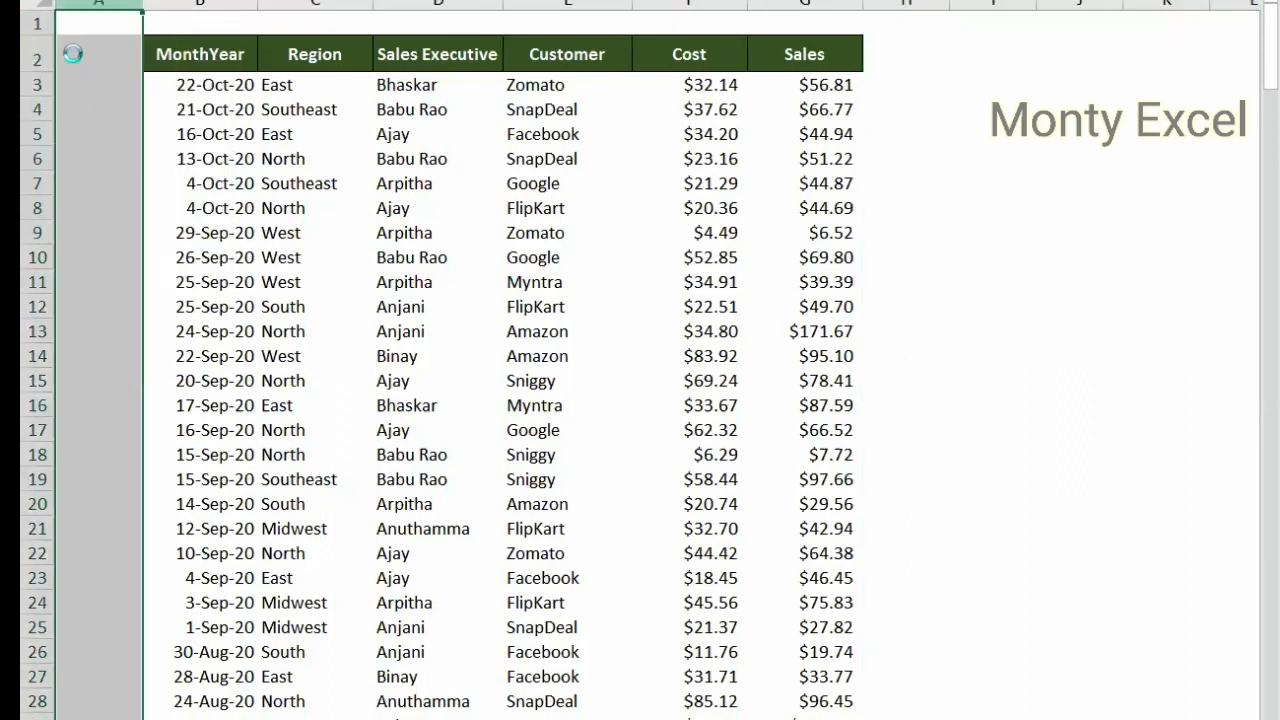
right_click(40, 29)
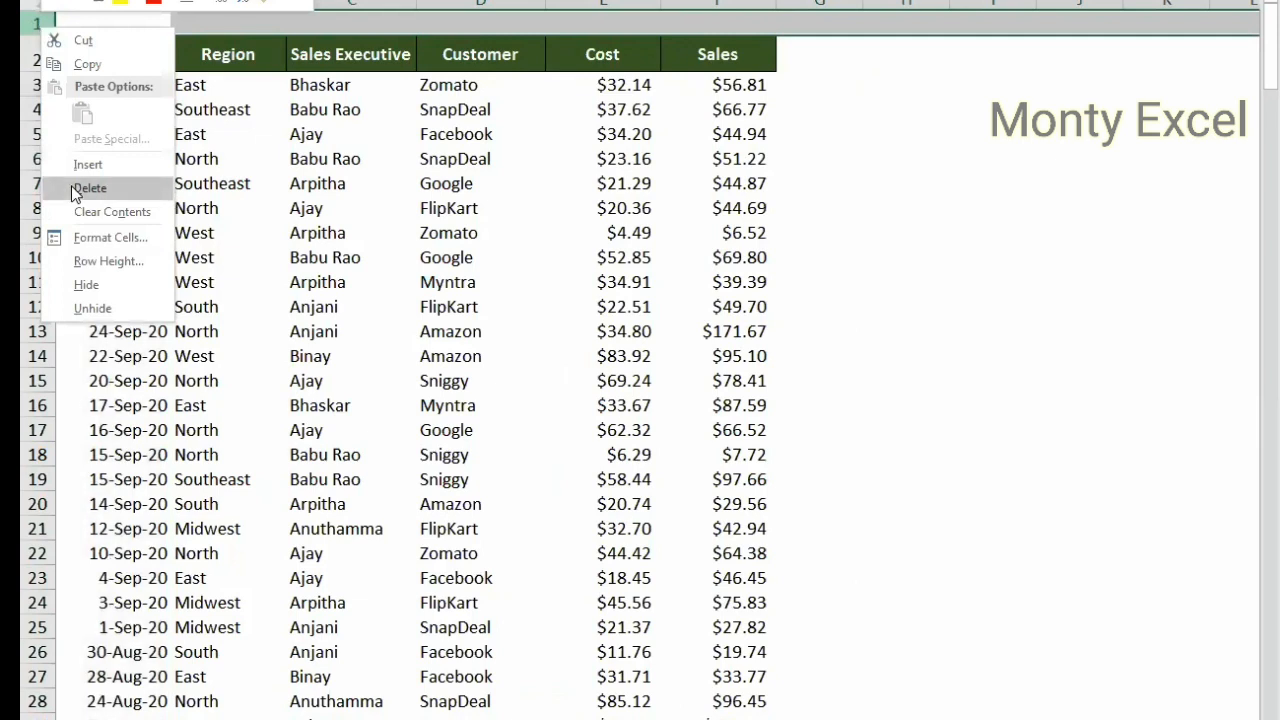
key(d)
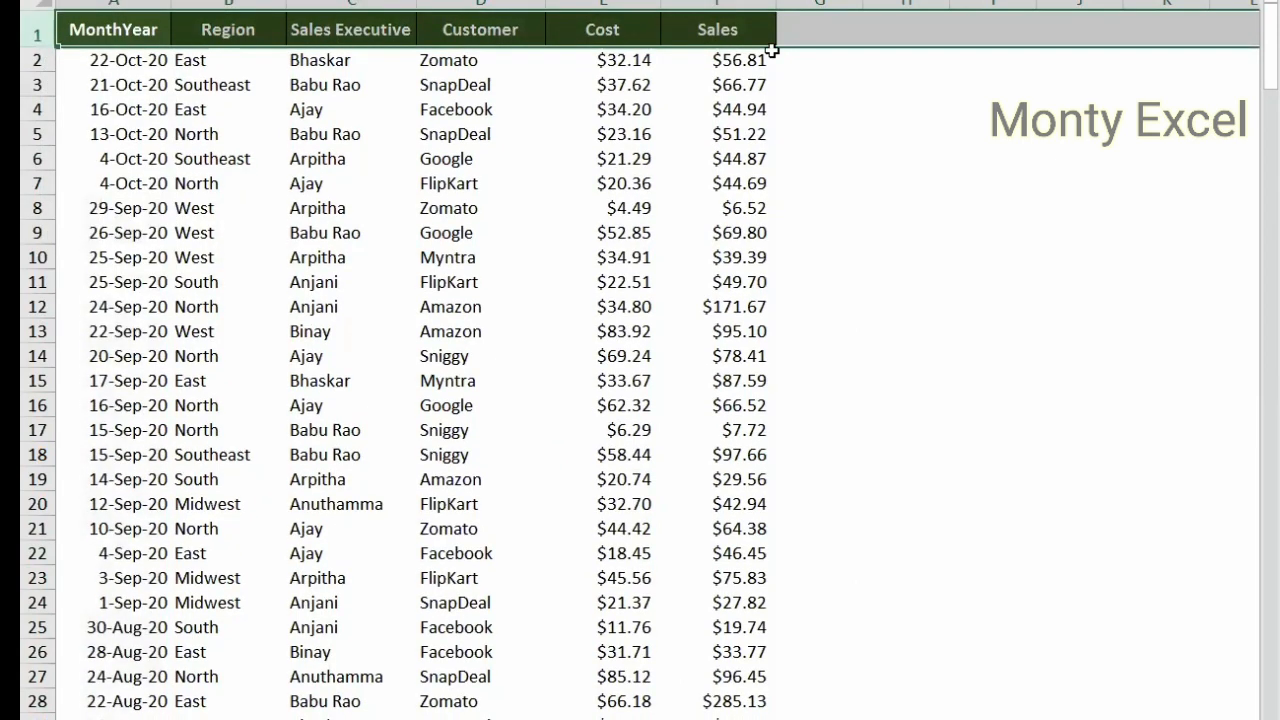
click(800, 30)
shift+click(819, 656)
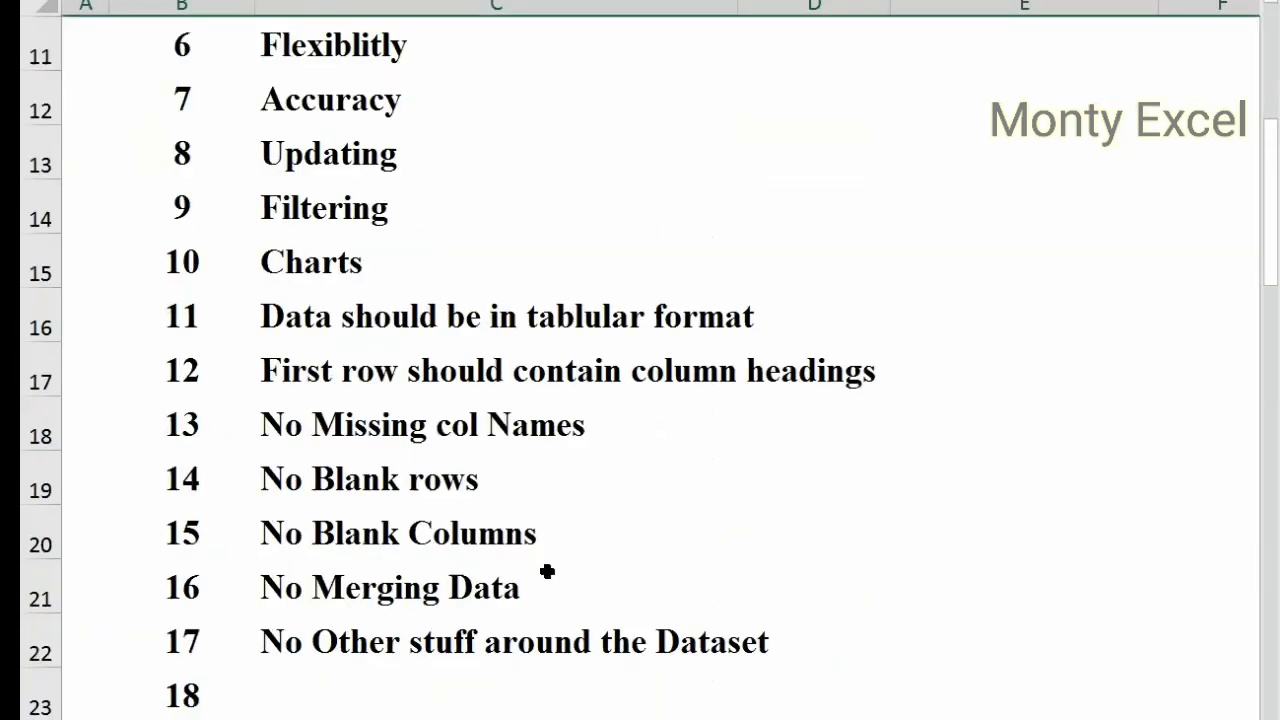
Step: Review the pivot table topics list, going through the key benefits from Simplicity to Charts
scroll(531, 566, down, 1)
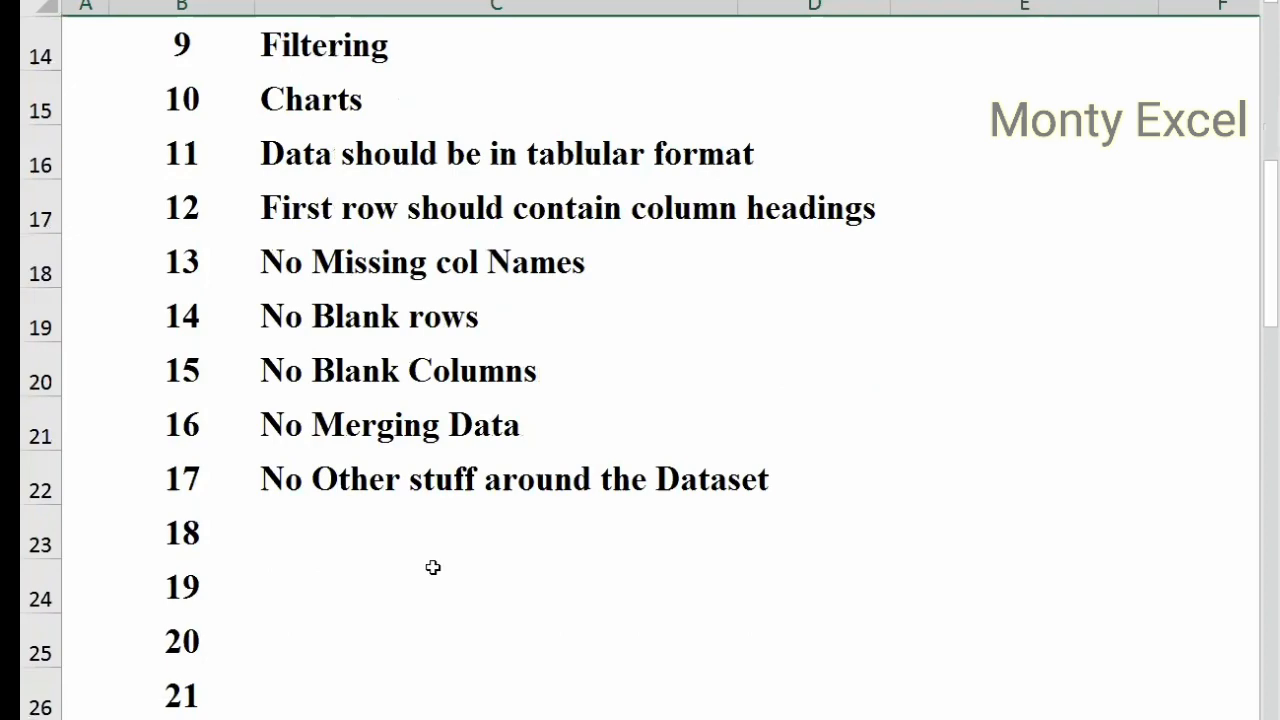
scroll(356, 566, up, 4)
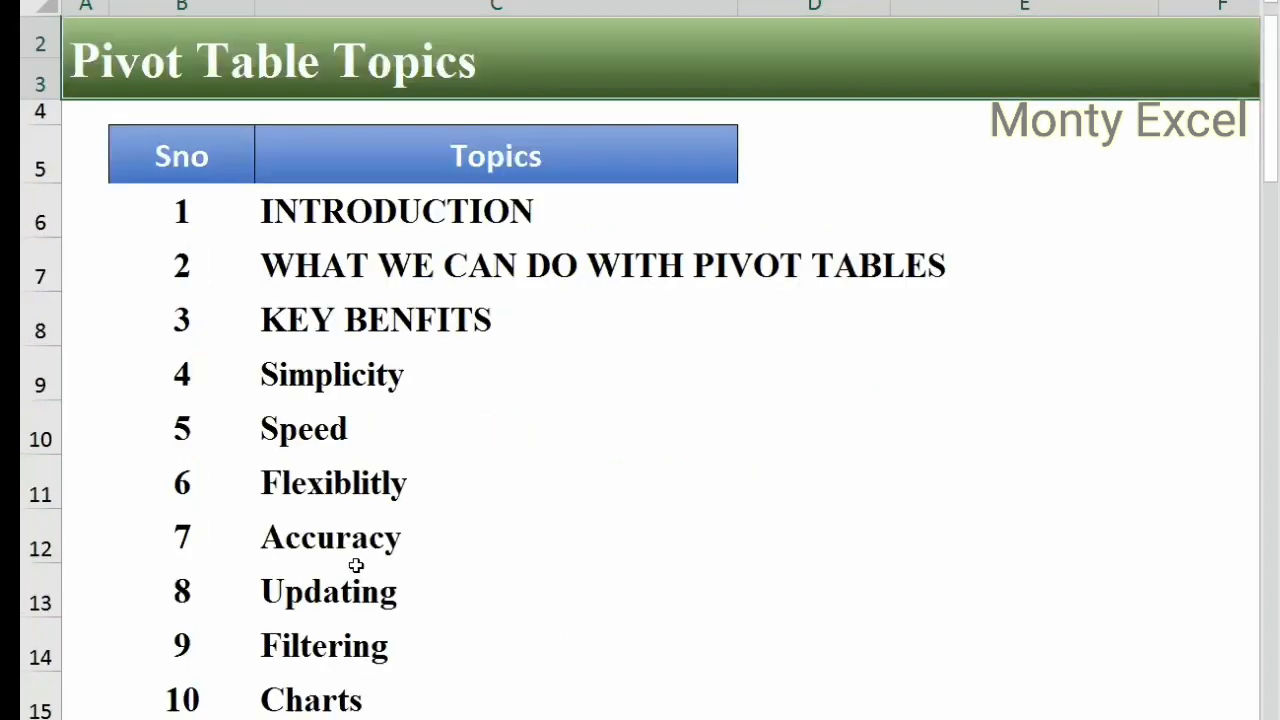
scroll(356, 566, down, 3)
scroll(342, 362, up, 1)
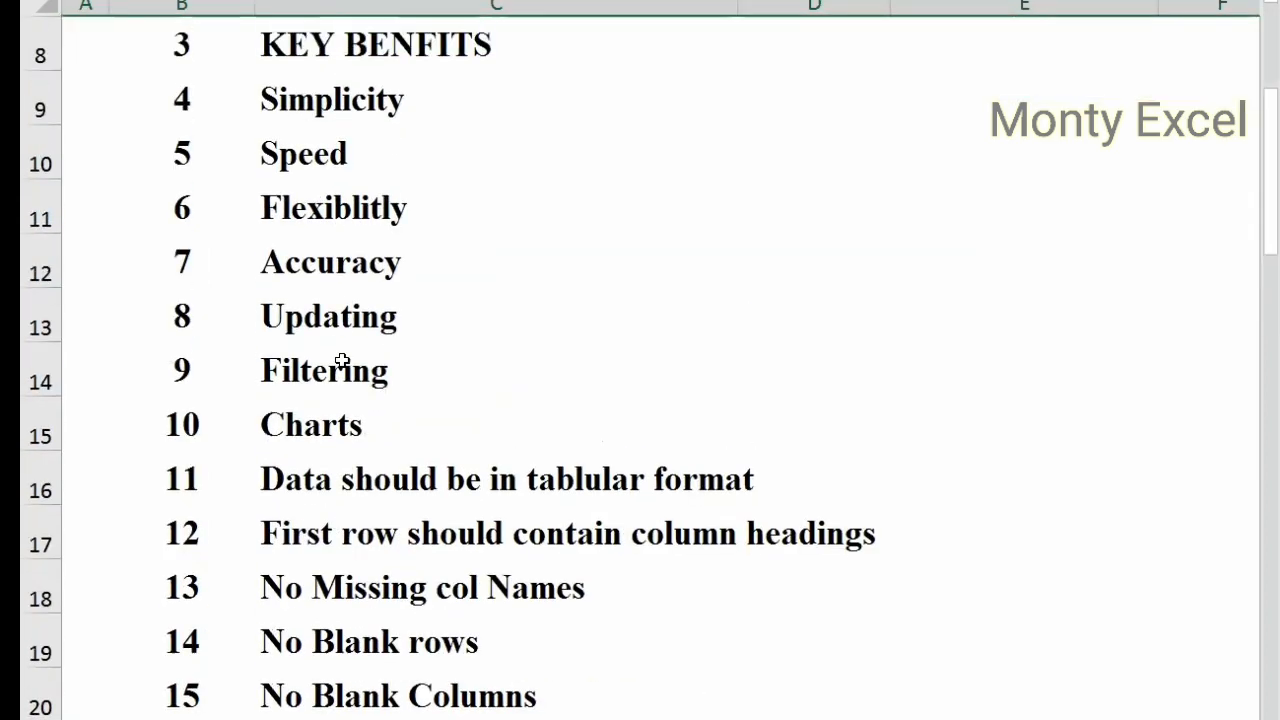
click(336, 120)
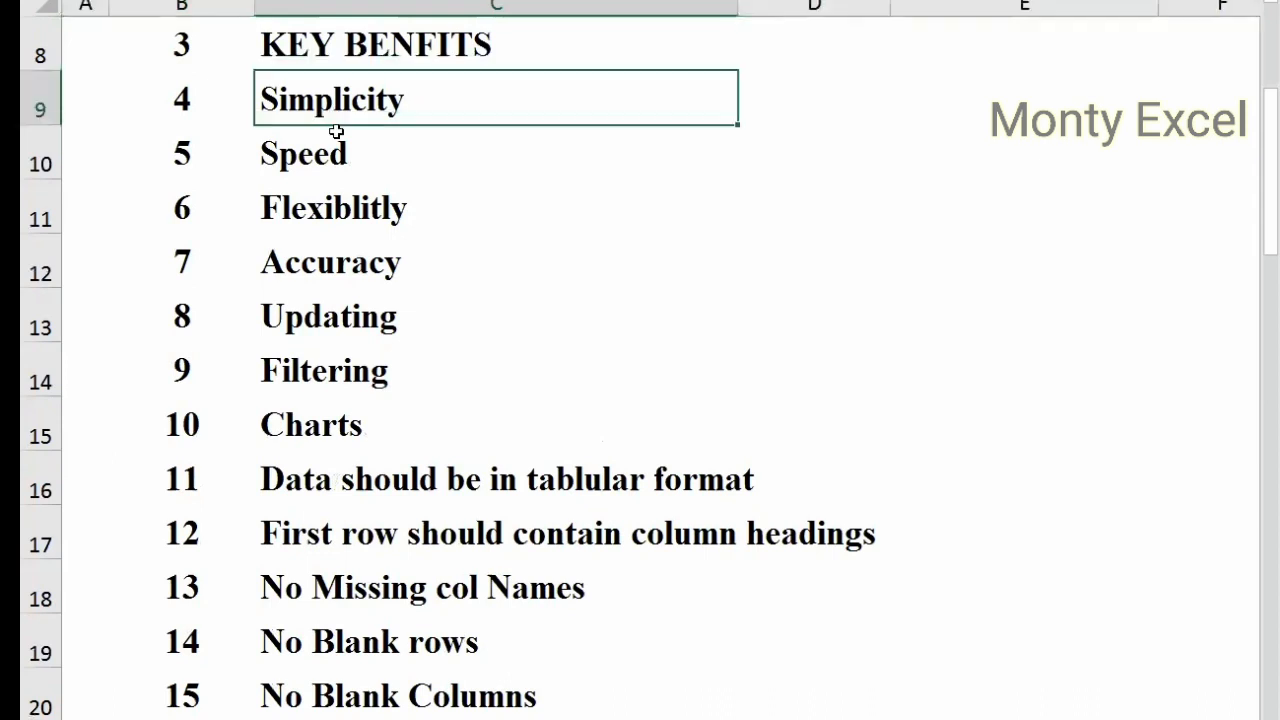
click(305, 165)
click(306, 210)
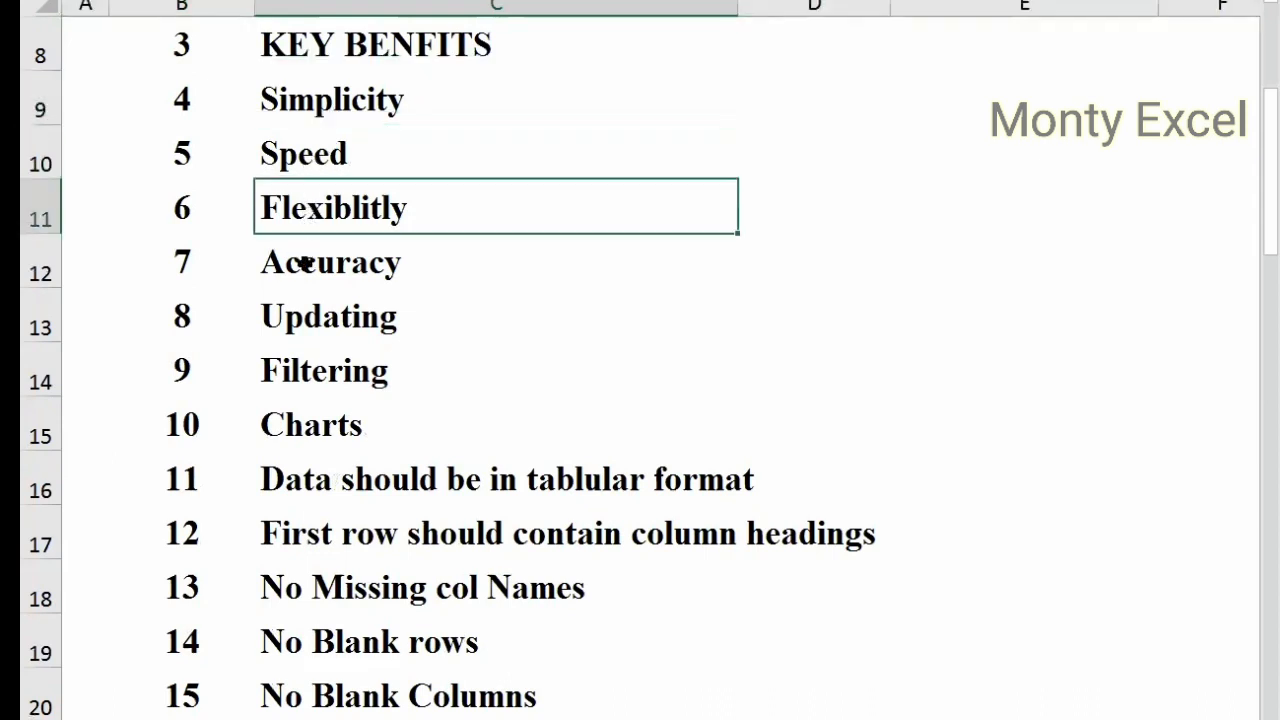
click(304, 272)
click(302, 320)
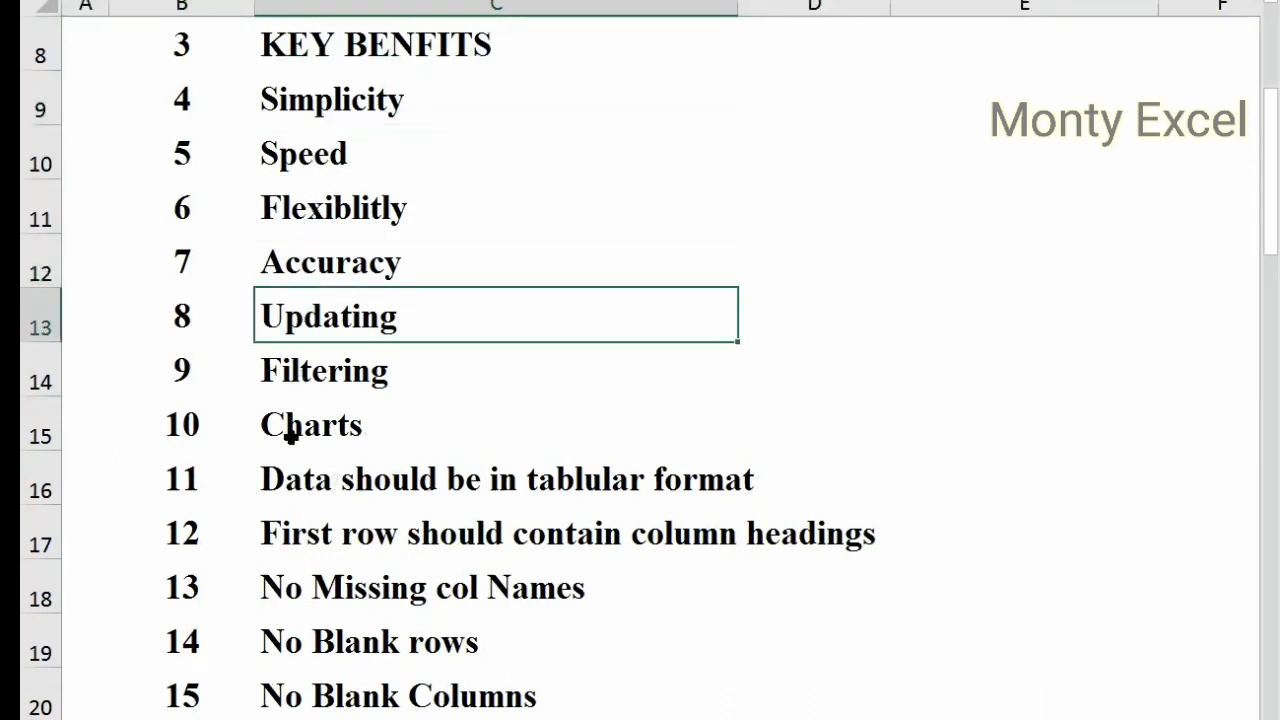
click(320, 366)
key(Down)
scroll(310, 153, down, 2)
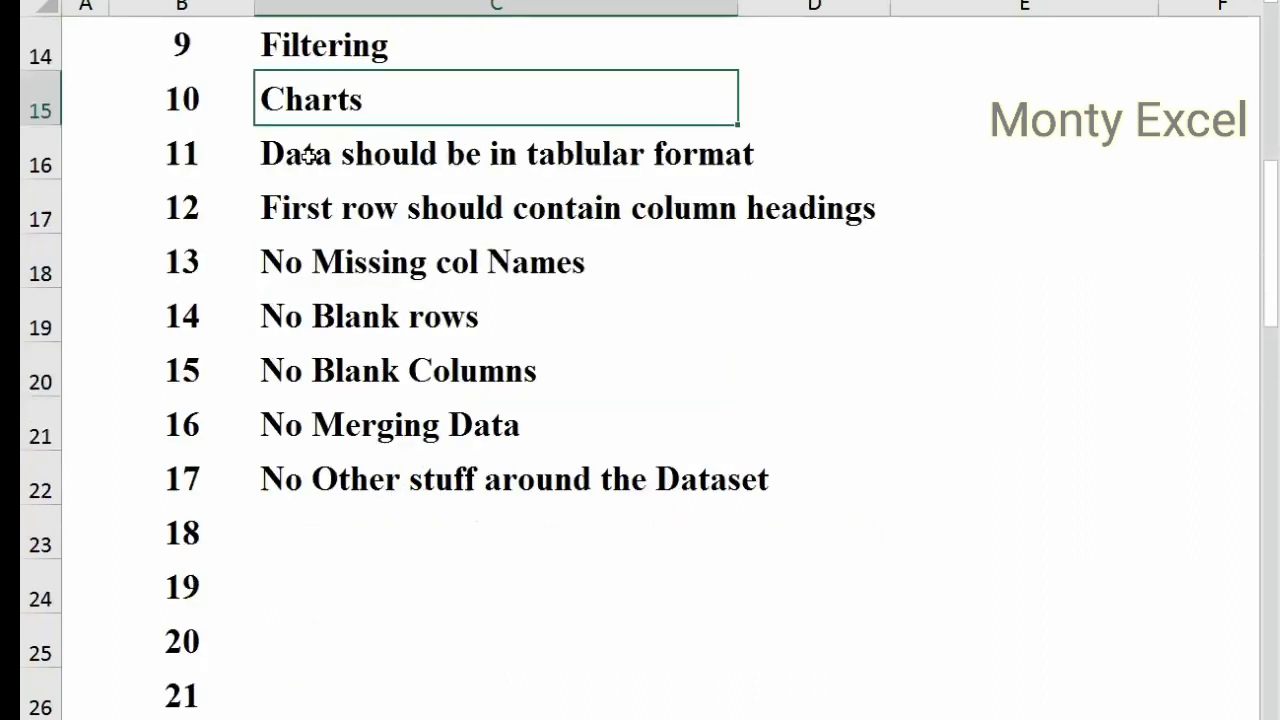
Step: Italicize the data requirement topics in C16:C18 and "No Merging Data" in C21
click(310, 155)
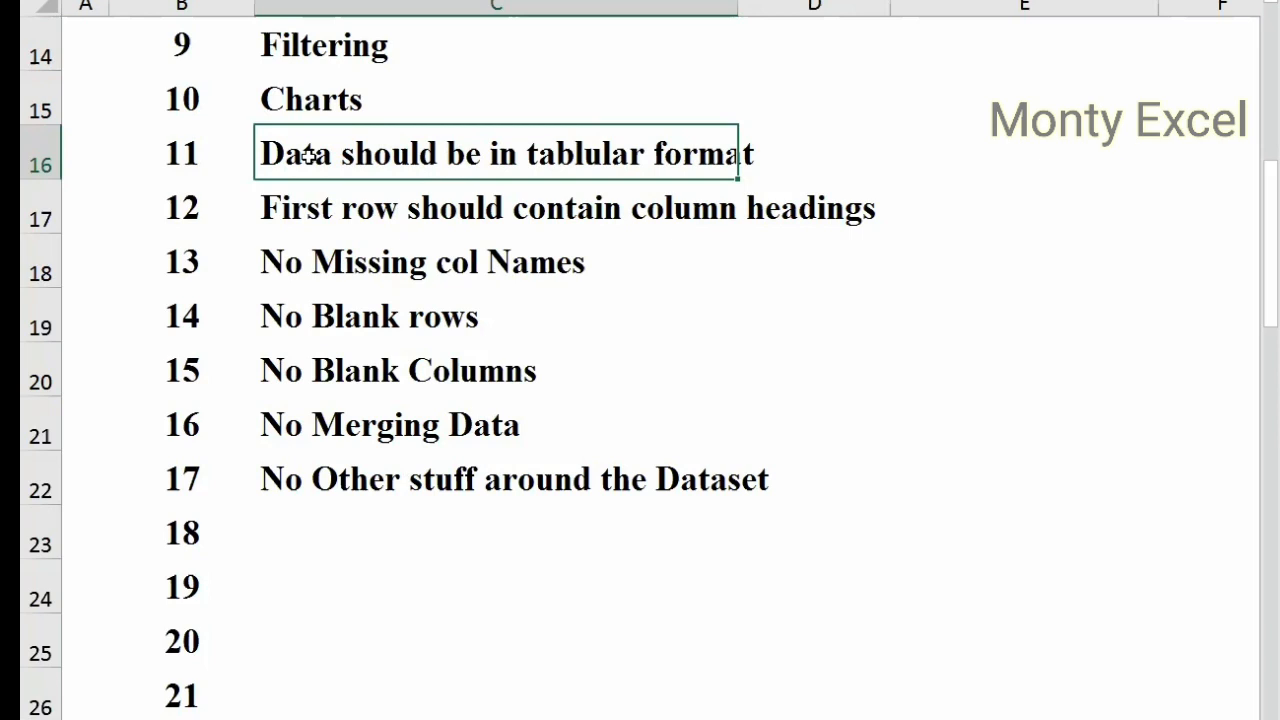
key(ctrl+i)
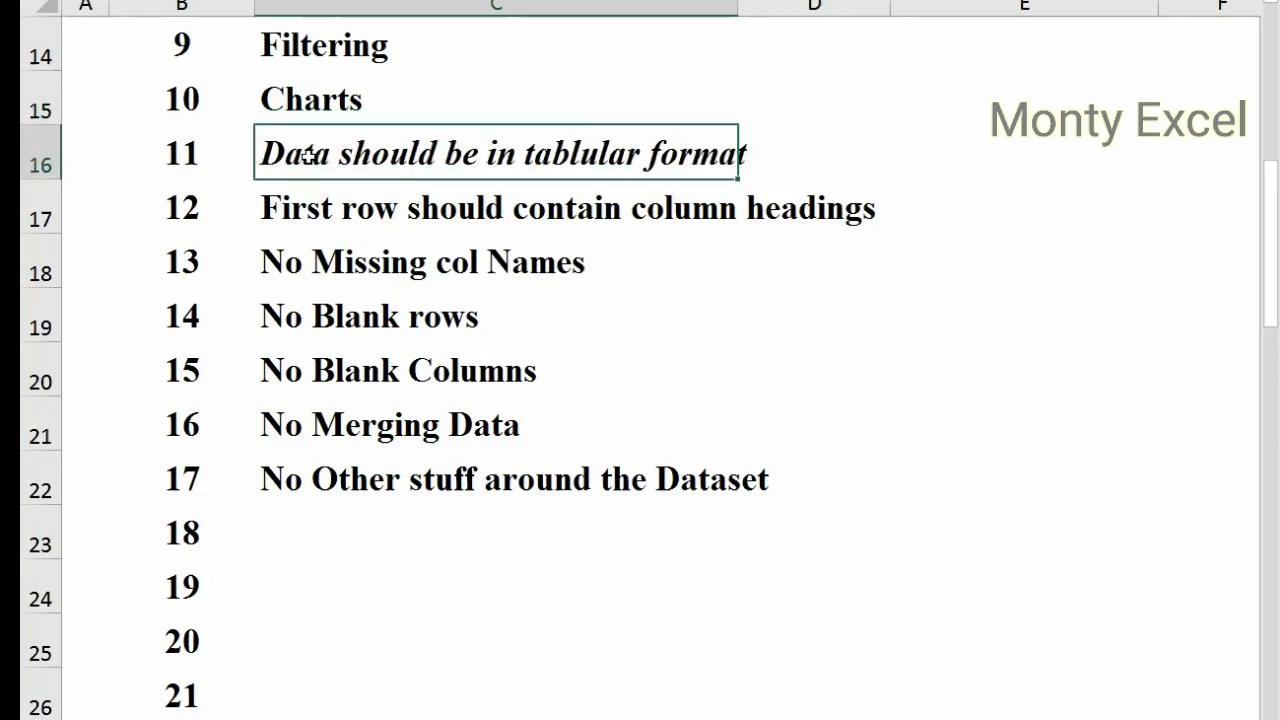
key(Down)
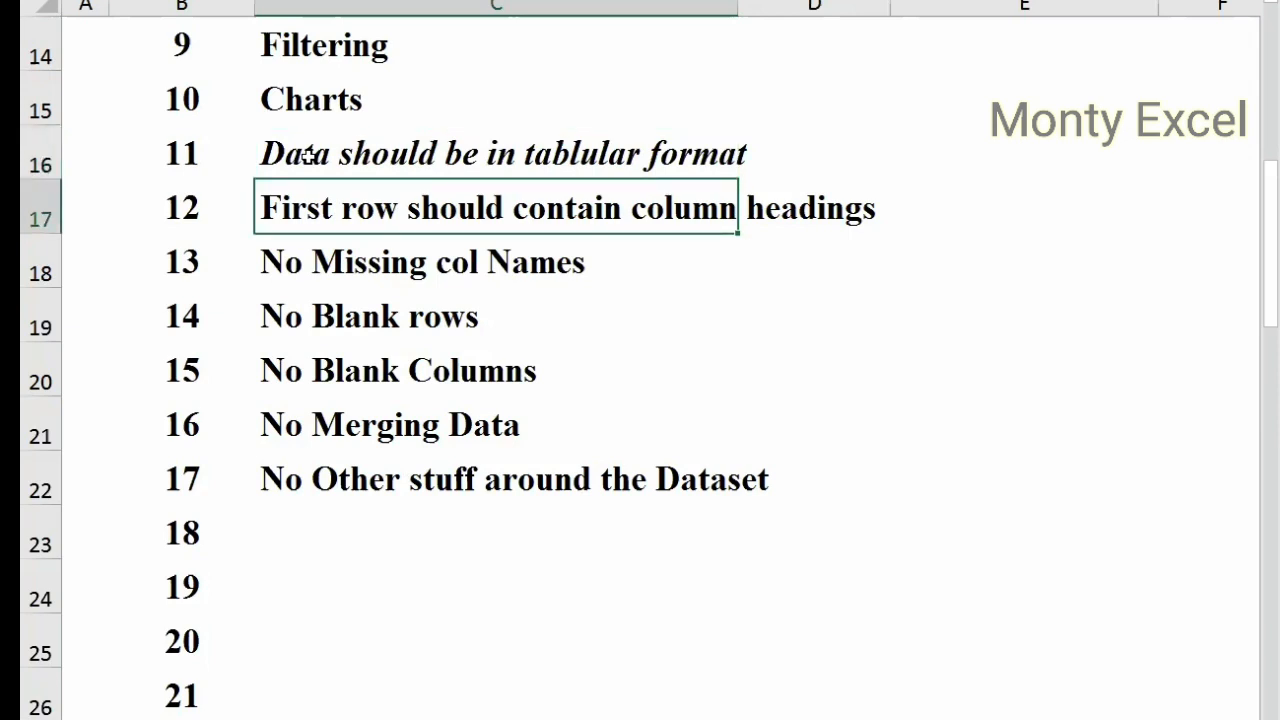
key(ctrl+i)
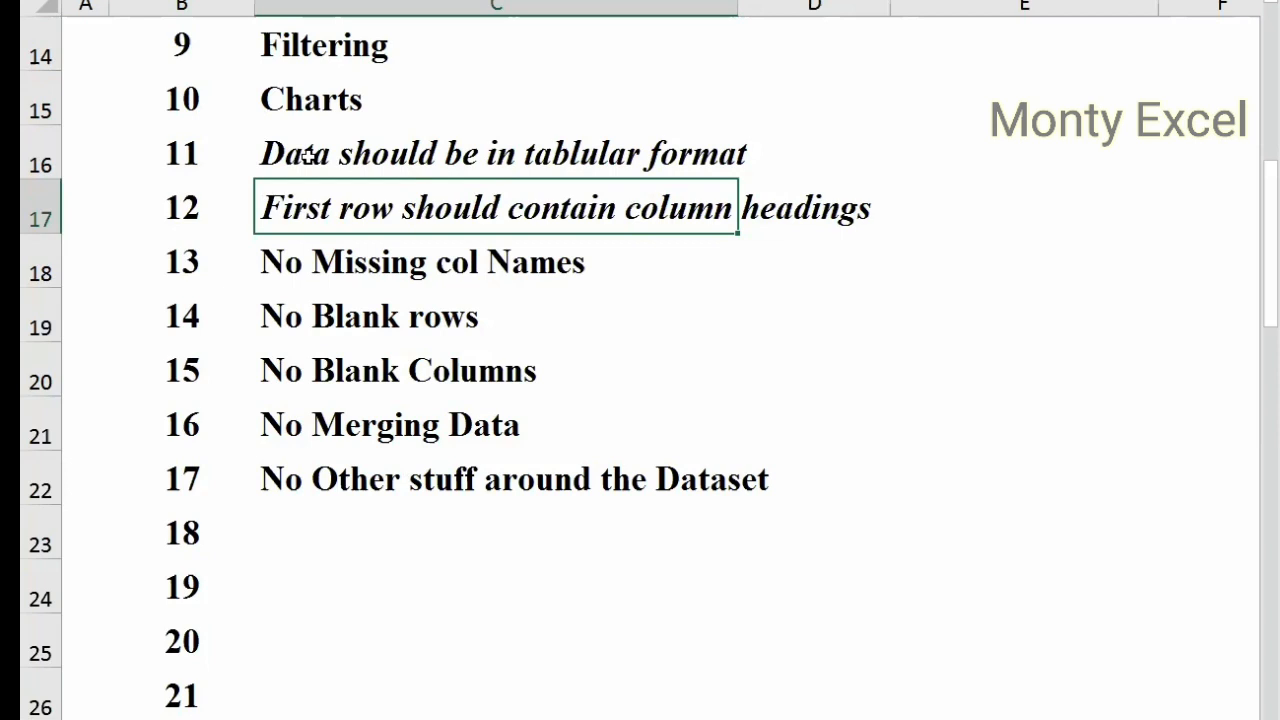
key(Down)
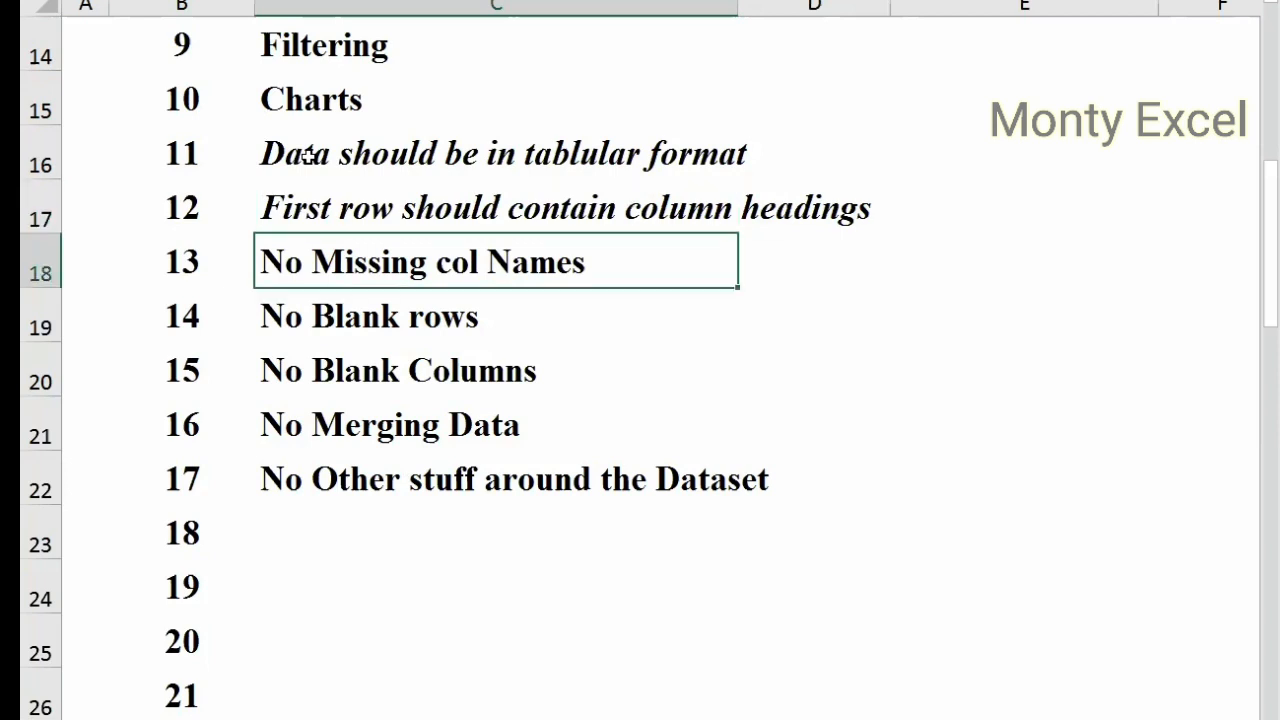
key(ctrl+i)
key(Down)
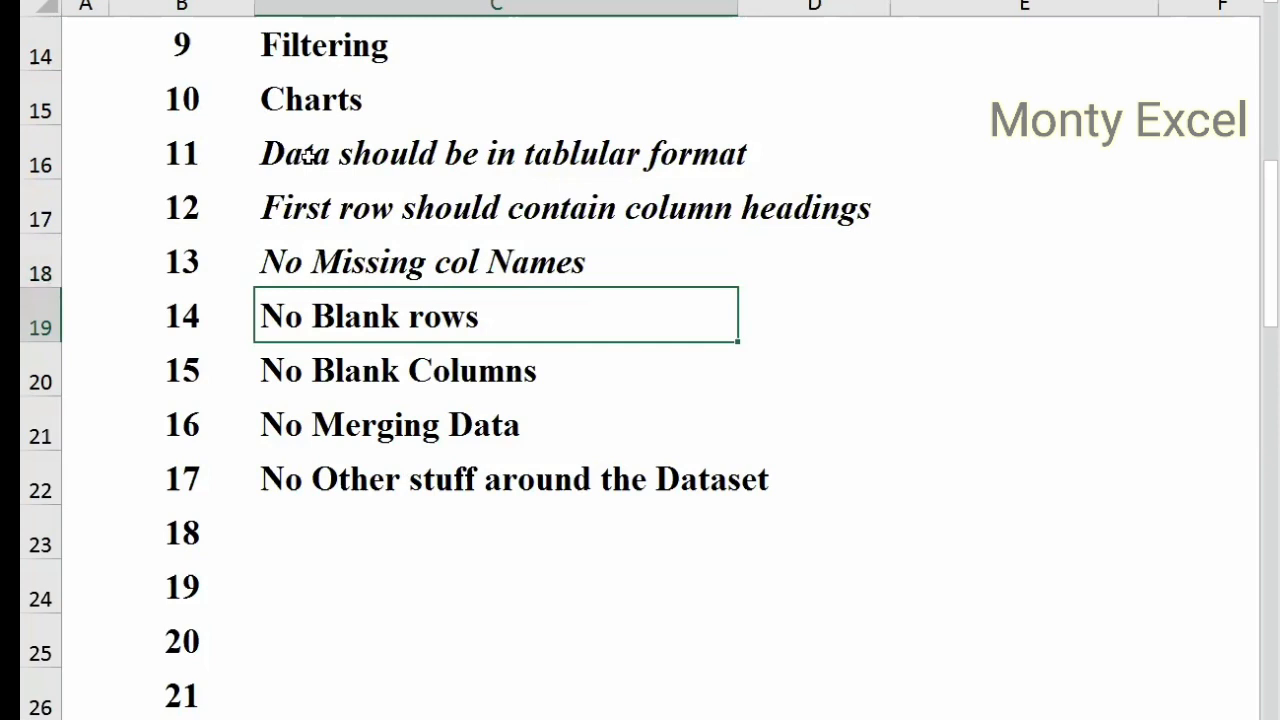
key(Down)
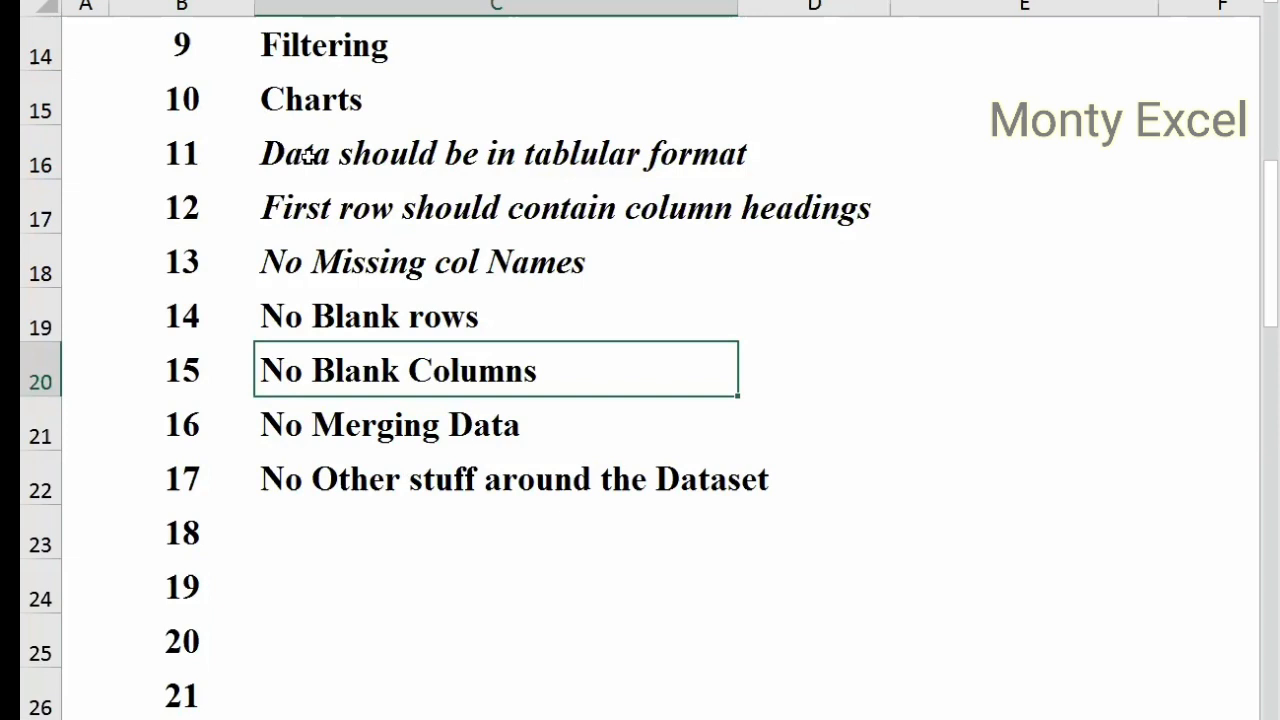
key(Down)
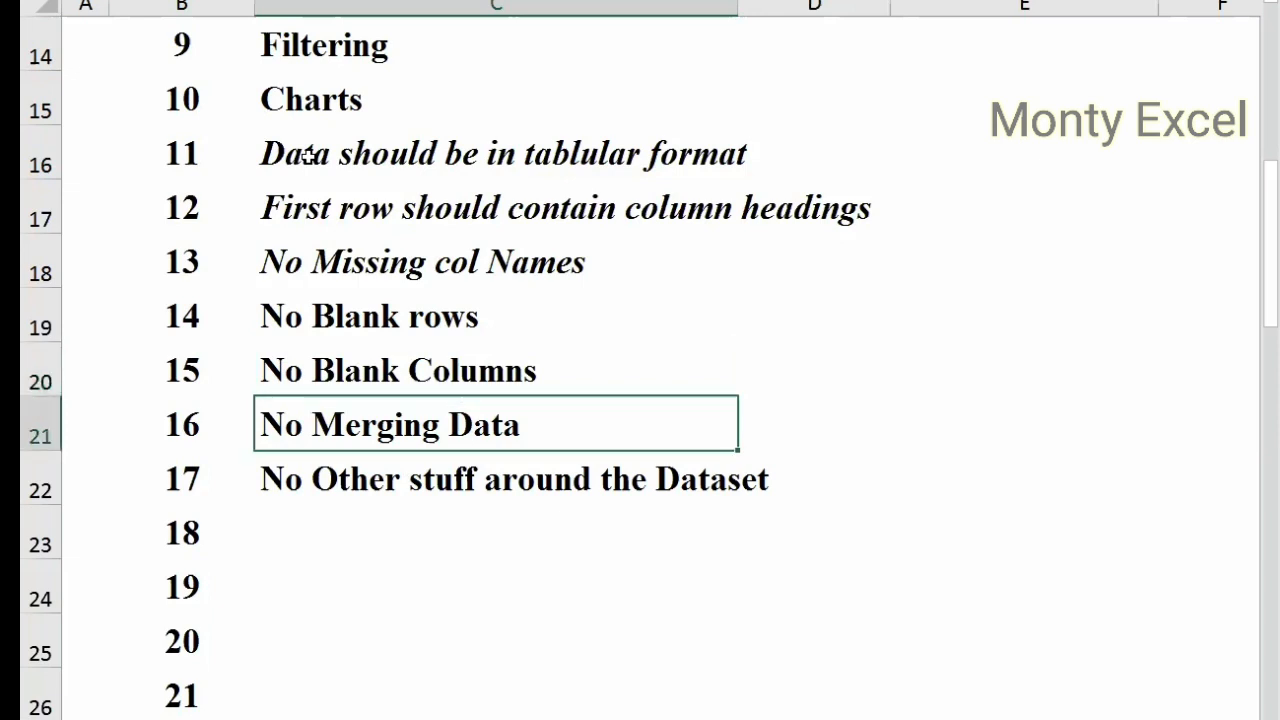
key(ctrl+i)
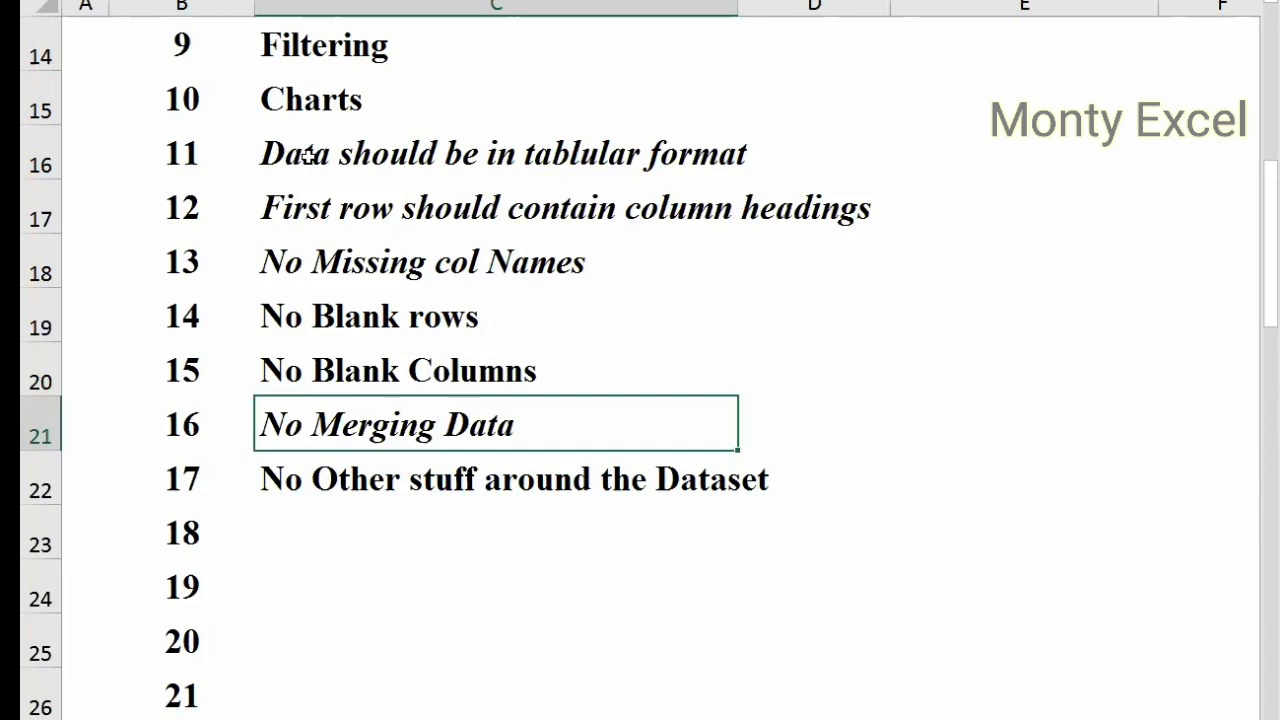
key(Down)
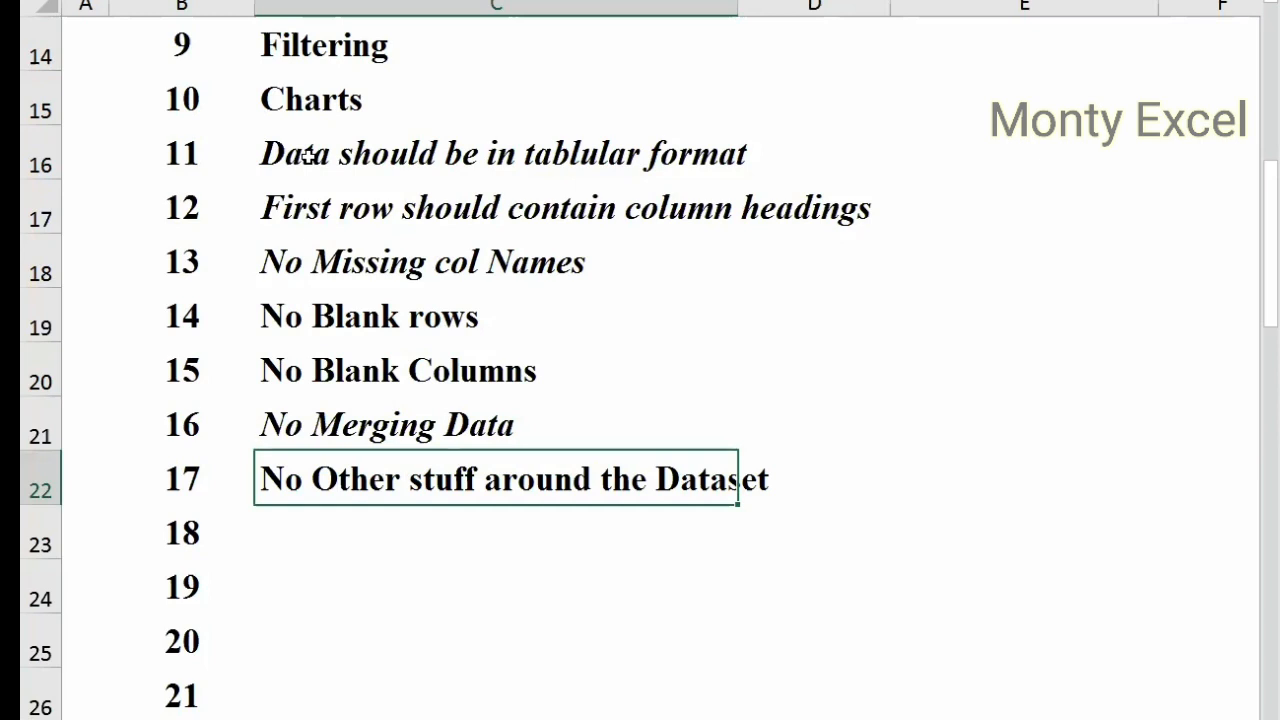
Step: Try removing the bold formatting from the topics in C16:C17 and restore it
key(Up)
key(Up)
key(Up)
key(Up)
key(Up)
key(Up)
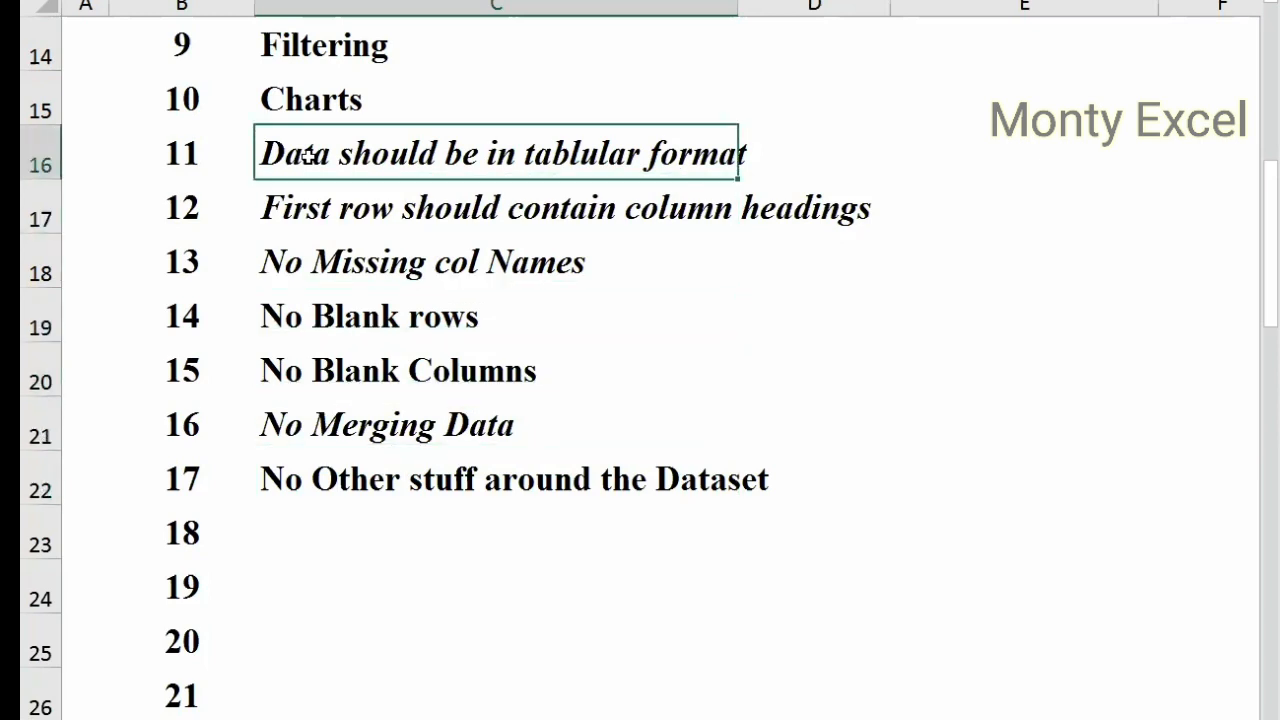
key(shift+Down)
key(ctrl+b)
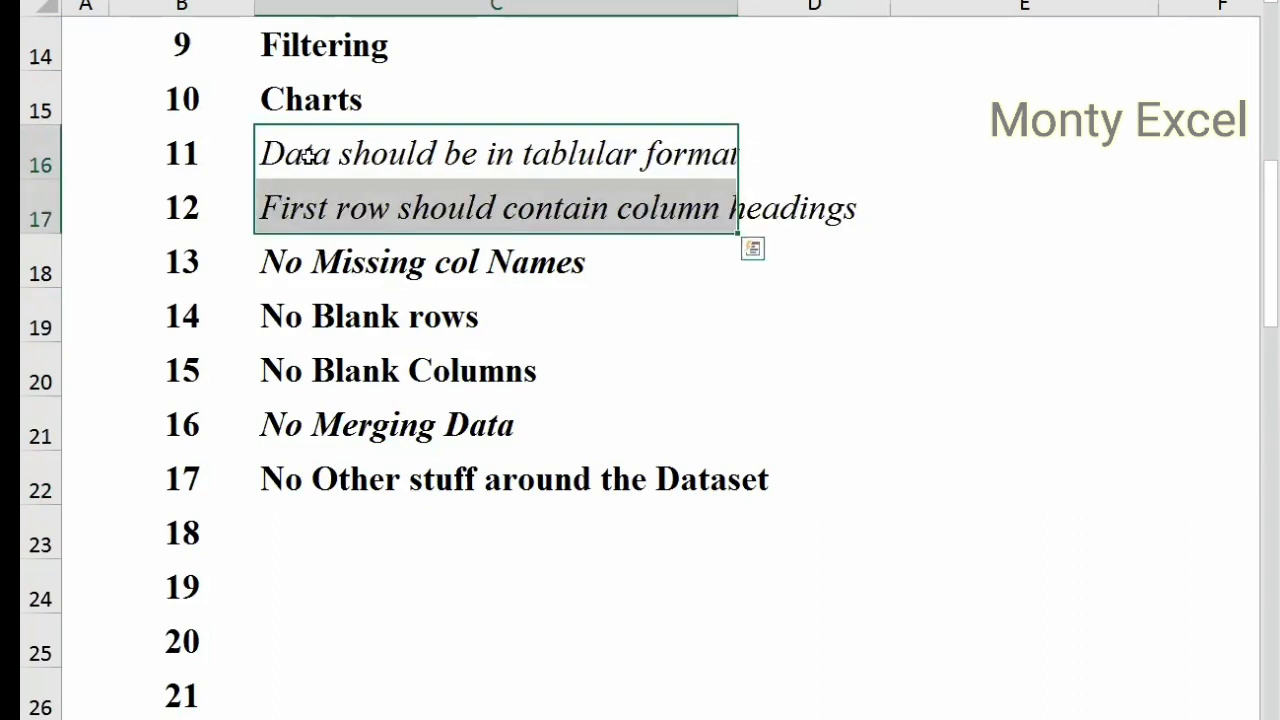
key(Down)
key(Up)
key(shift+Down)
key(ctrl+b)
Step: Remove the bold formatting from "No Missing col Names" in C18
key(Down)
key(Down)
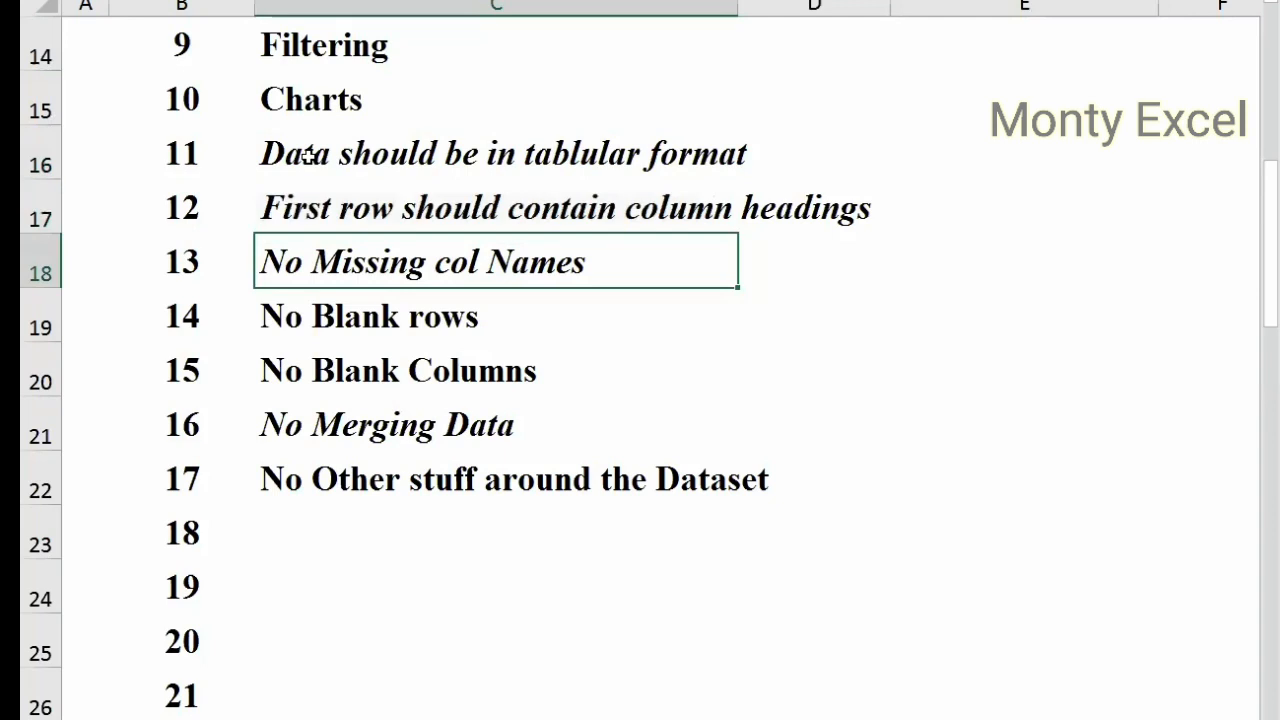
key(ctrl+b)
key(Down)
key(Down)
key(Down)
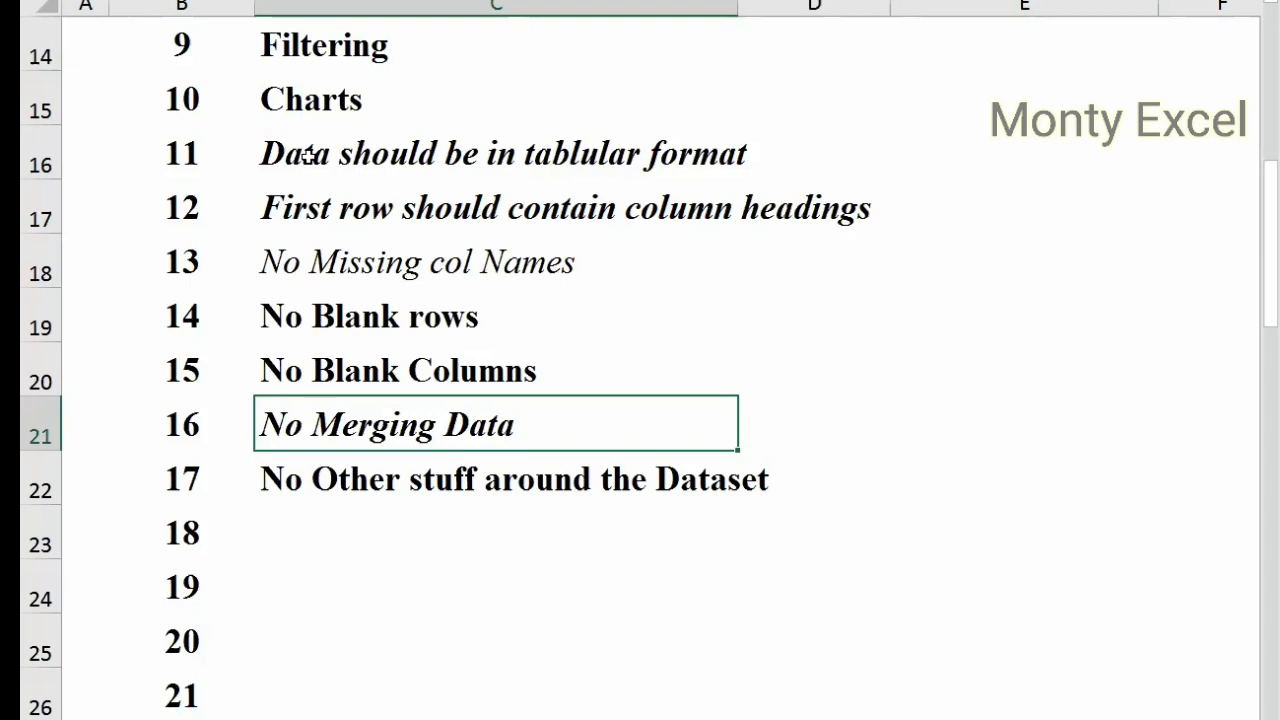
Step: On the sales data sheet, rename the Region column header in B1 to "Region_name"
key(ctrl+Page_Down)
key(ctrl+Page_Down)
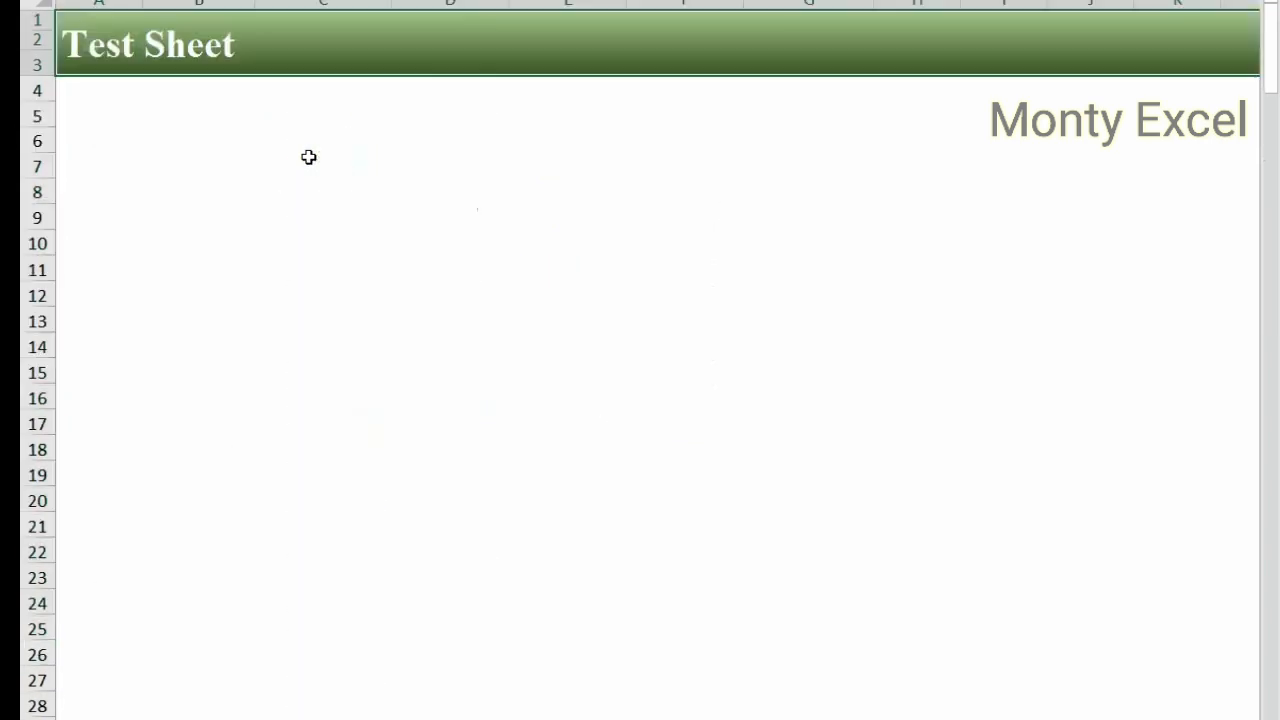
key(ctrl+Page_Up)
key(F2)
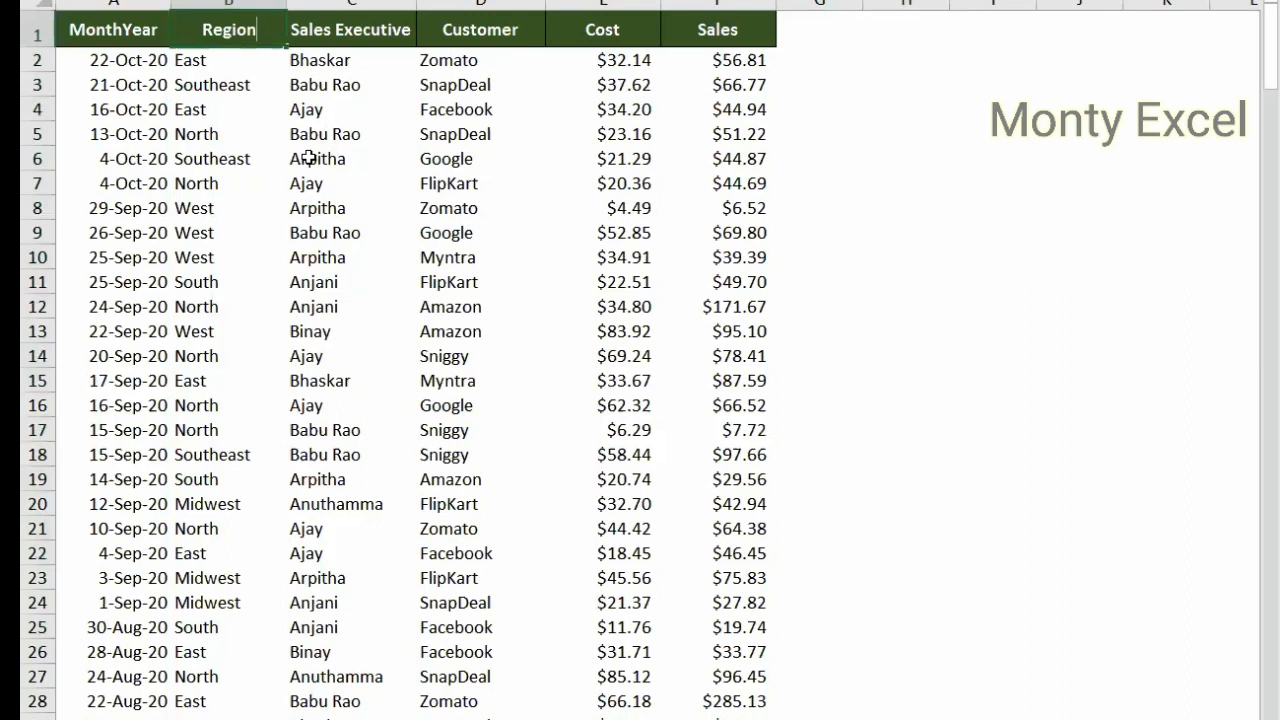
text(_name)
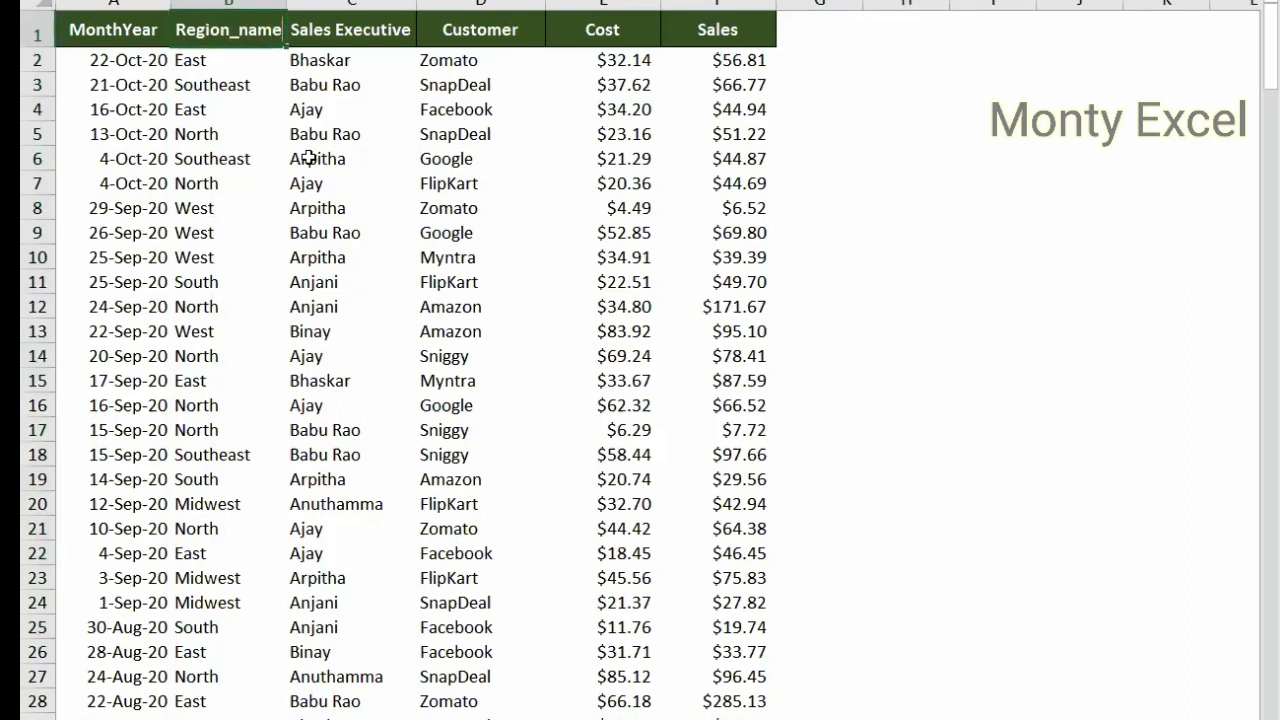
key(Return)
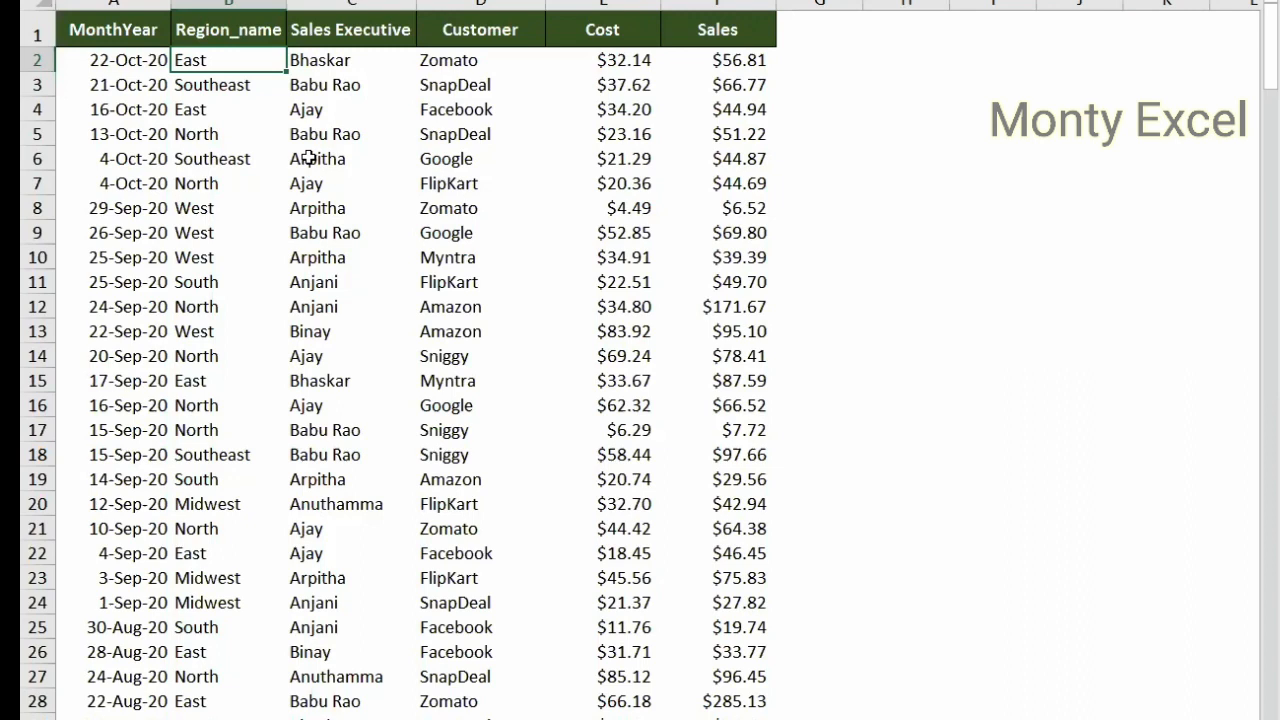
Step: Undo the rename of the Region header in B1 and return to the topics list, selecting the empty entry C23
key(ctrl+z)
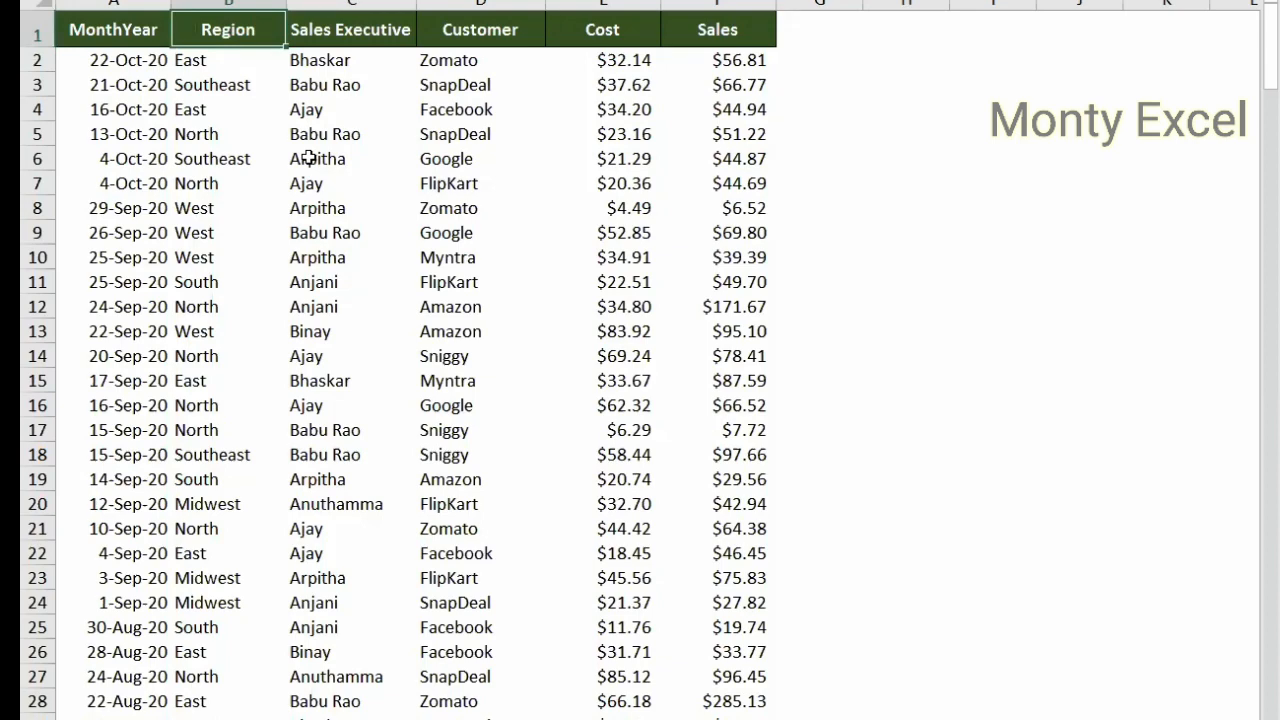
key(Left)
key(ctrl+Page_Up)
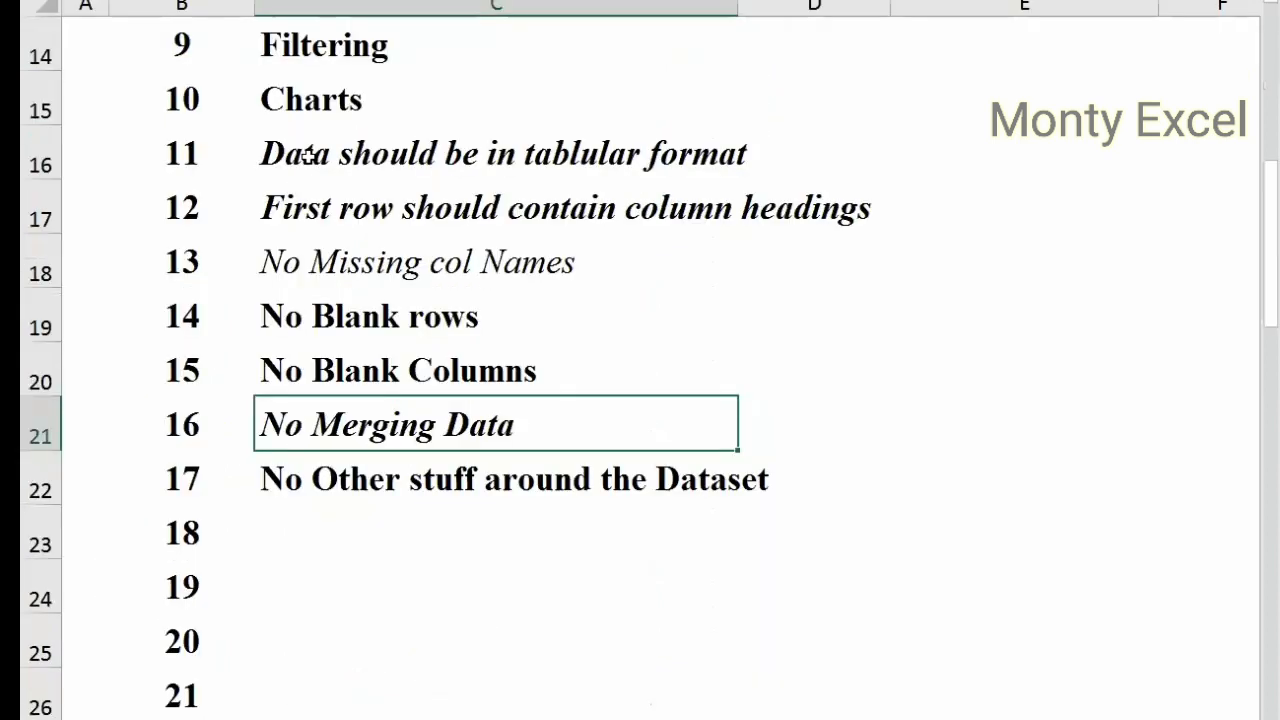
scroll(340, 280, up, 4)
scroll(354, 294, down, 4)
scroll(305, 398, down, 1)
click(305, 366)
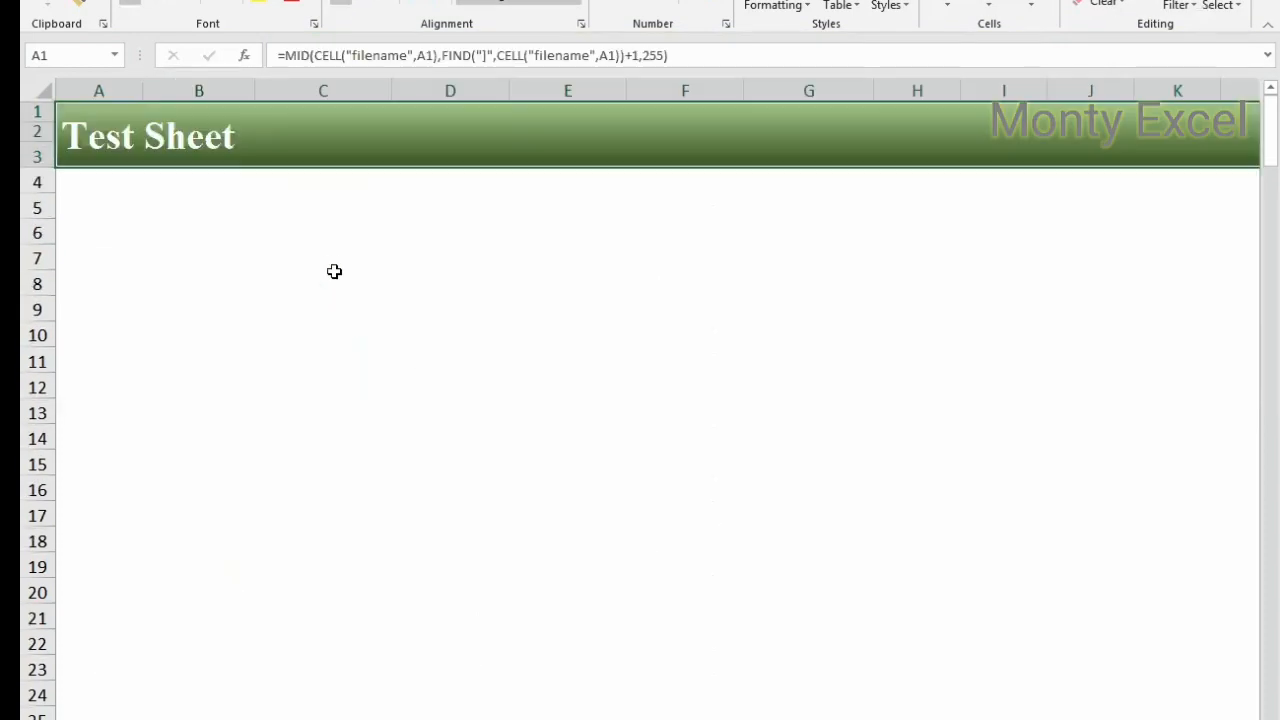
Step: On the Test Sheet, fill the row area C8:C21 with dark blue
drag(338, 290, 786, 664)
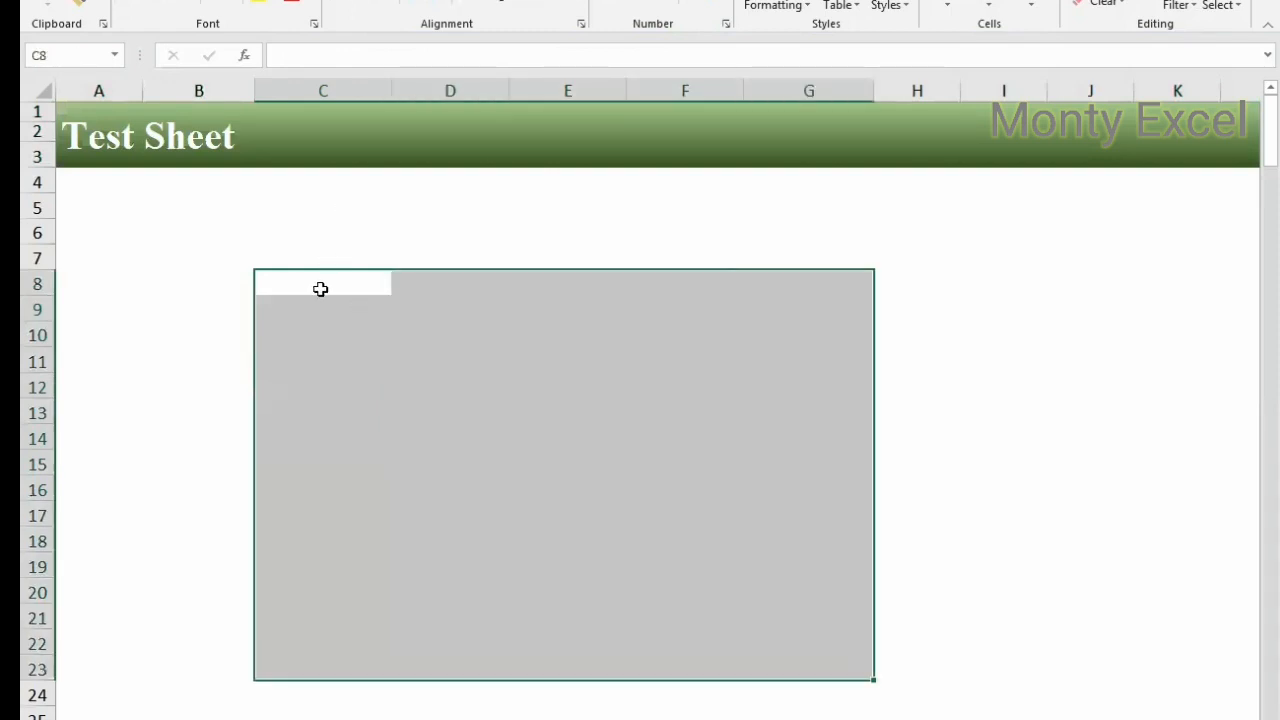
drag(320, 289, 313, 612)
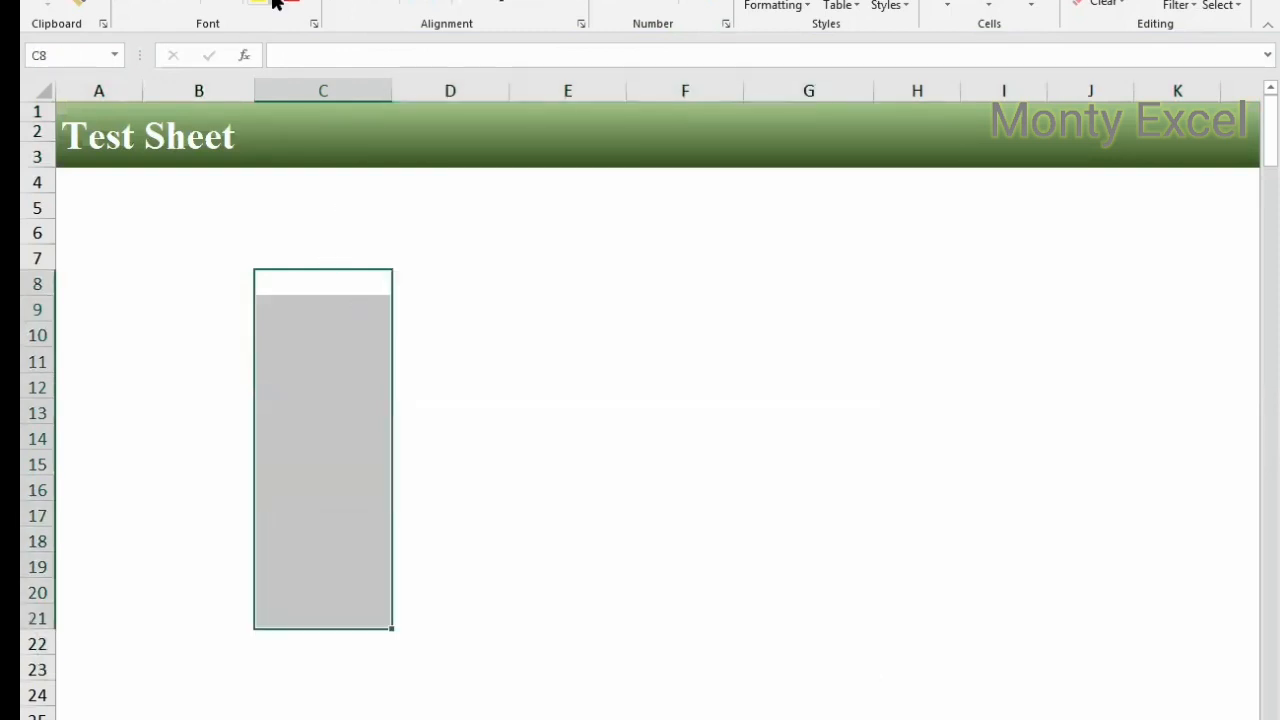
click(276, 4)
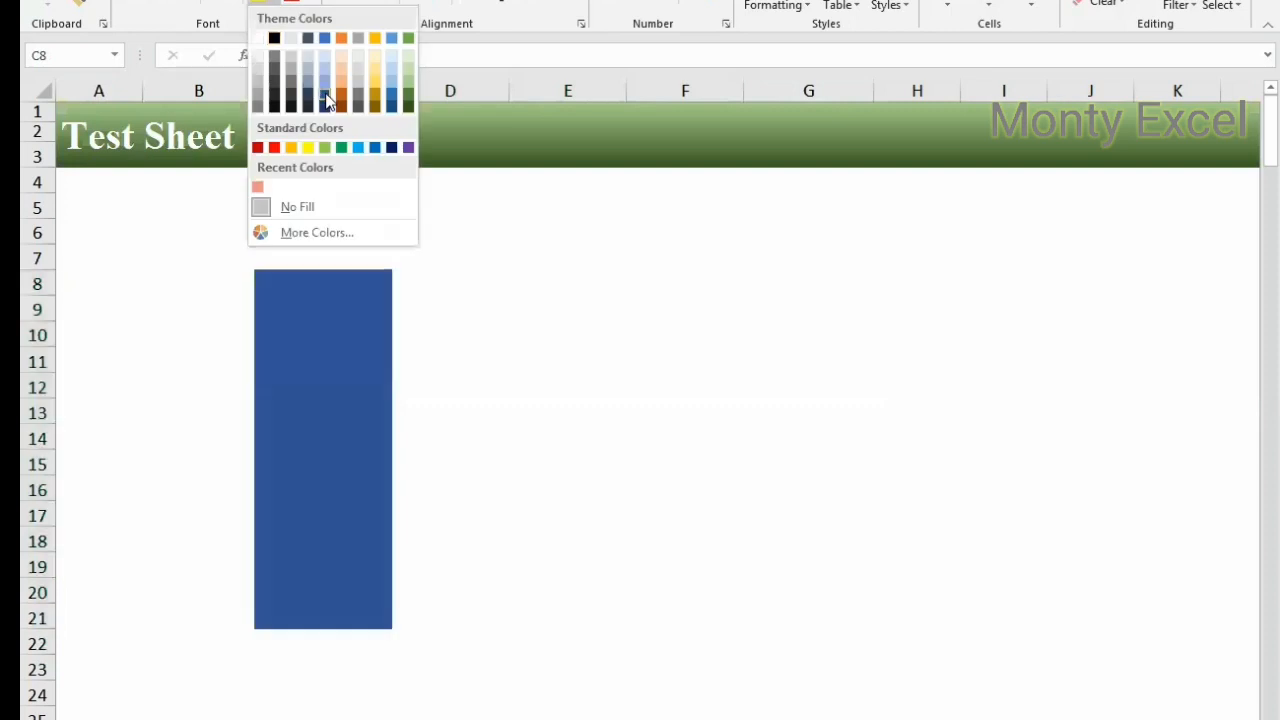
drag(317, 281, 320, 620)
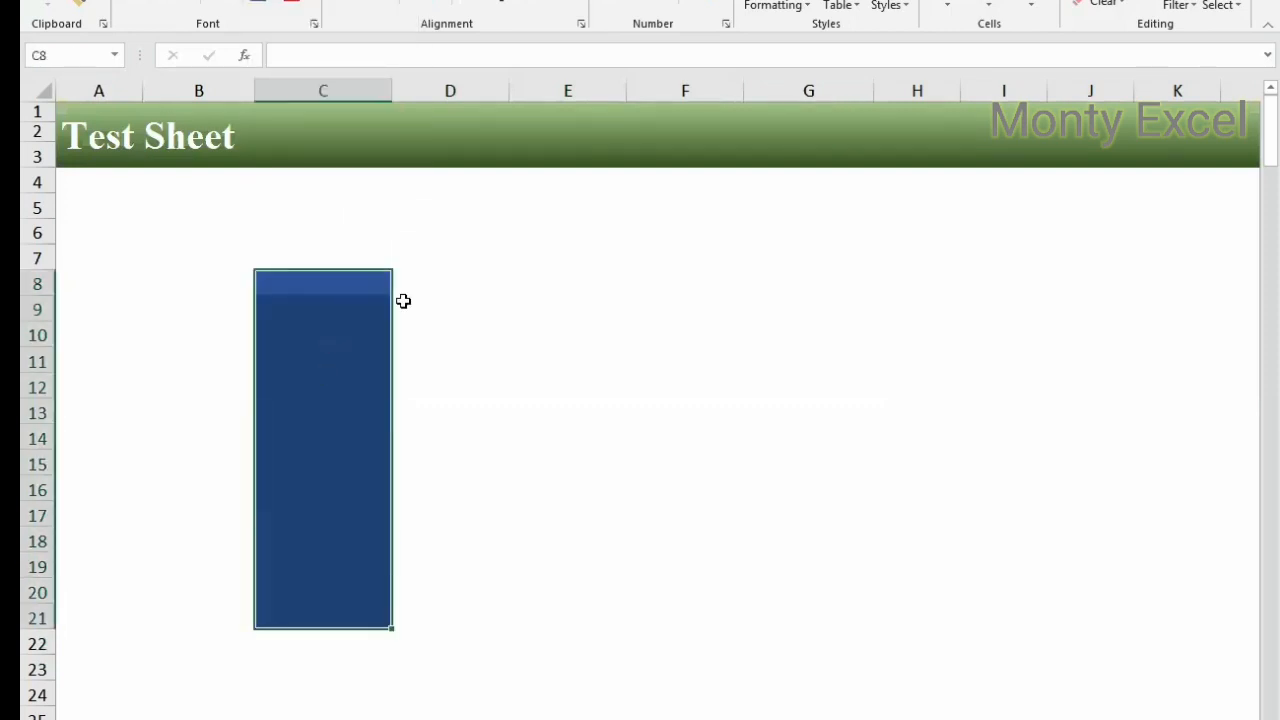
Step: Fill the header cells C7:F7 above the blue block with dark gold
click(352, 259)
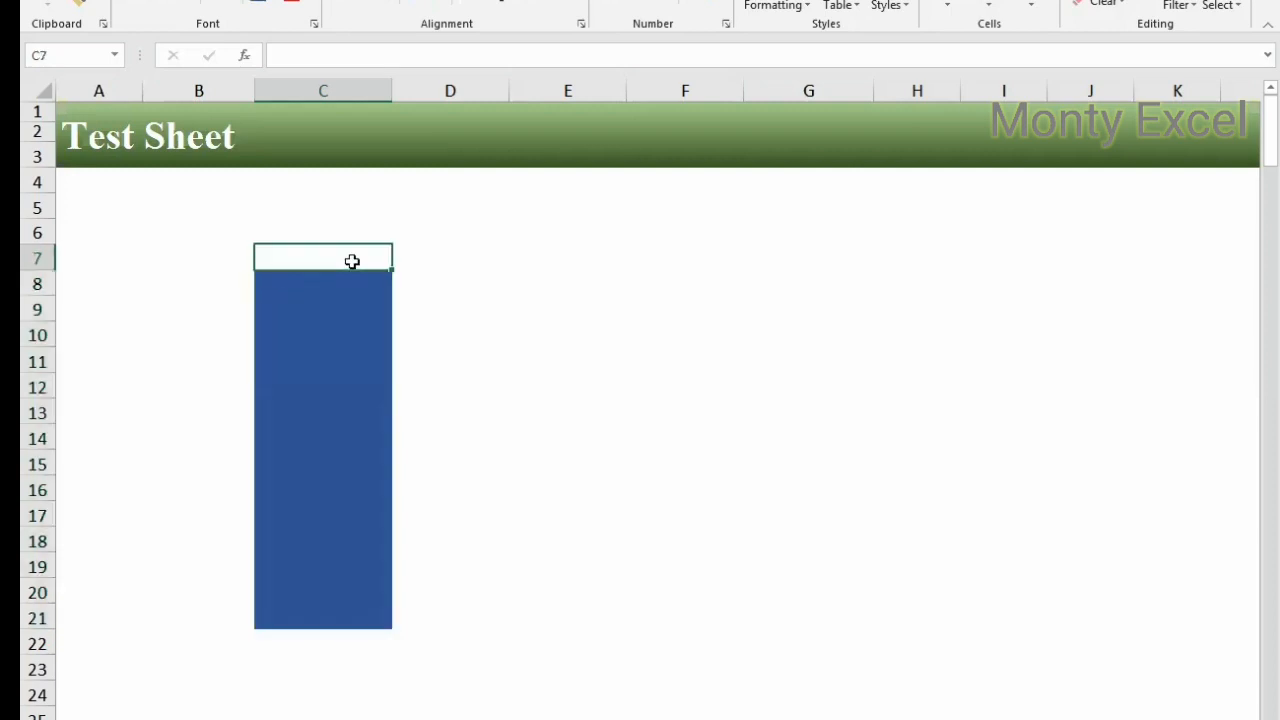
shift+click(716, 265)
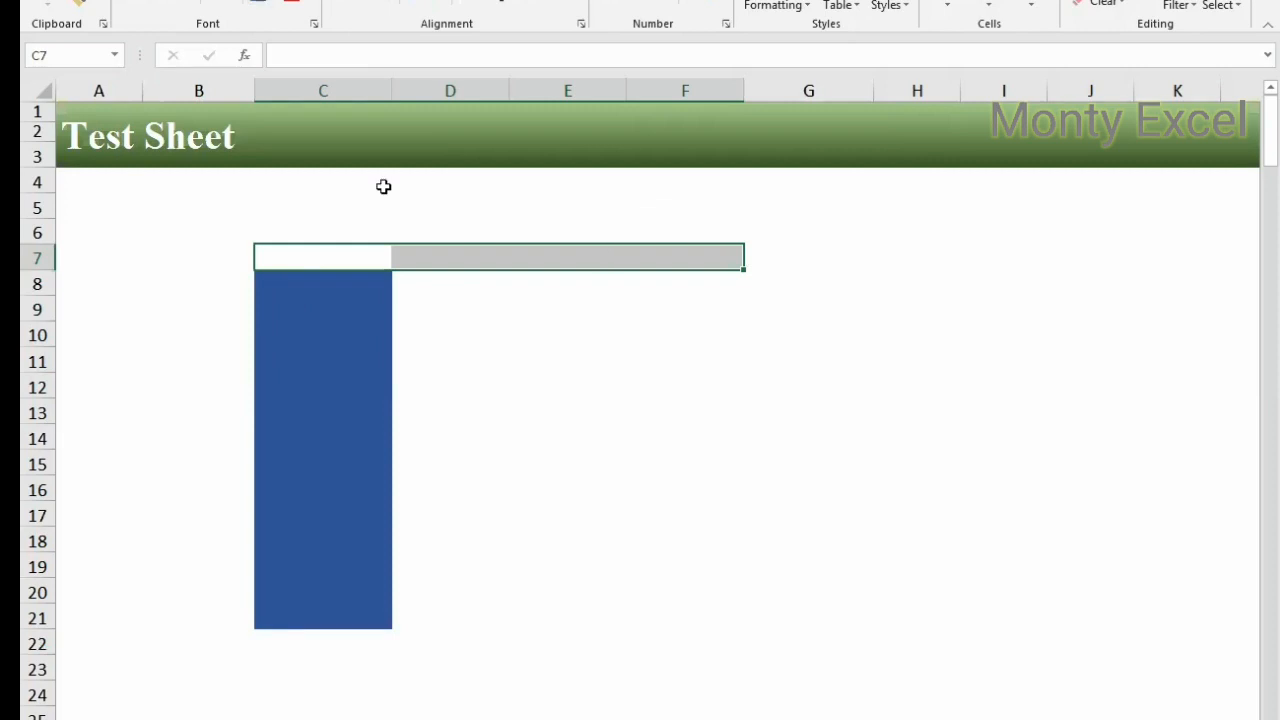
click(276, 3)
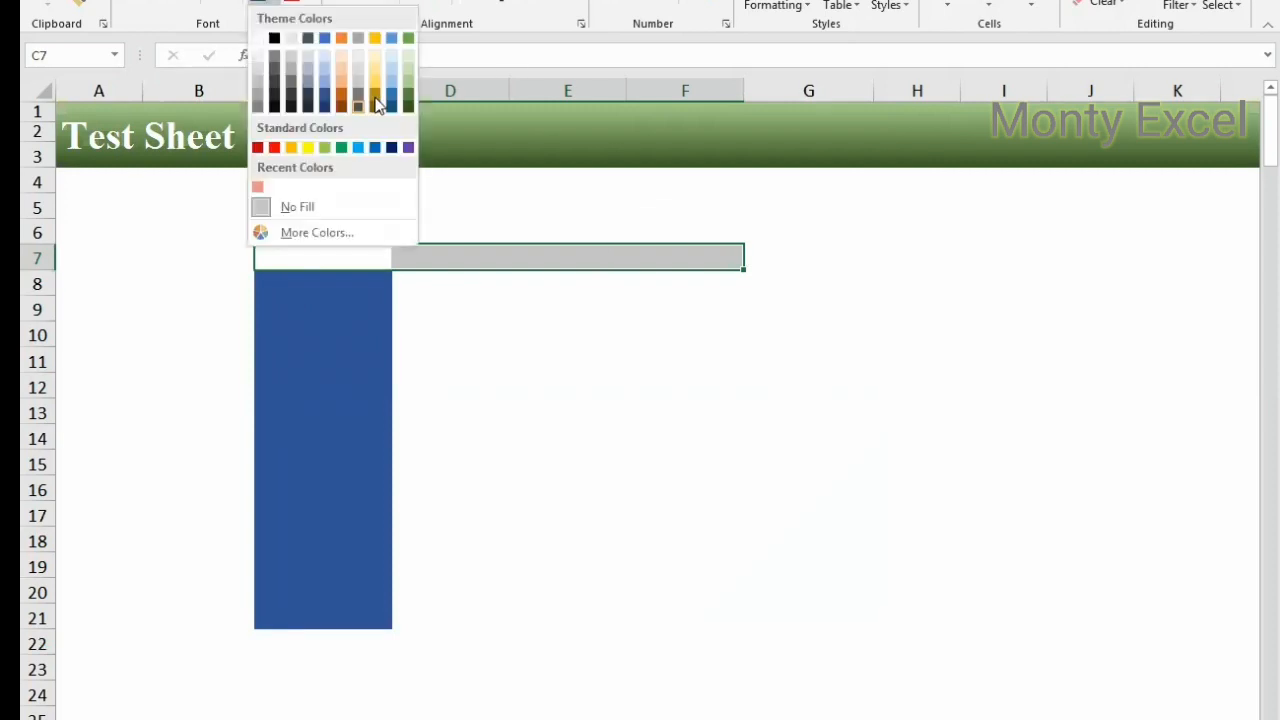
click(375, 91)
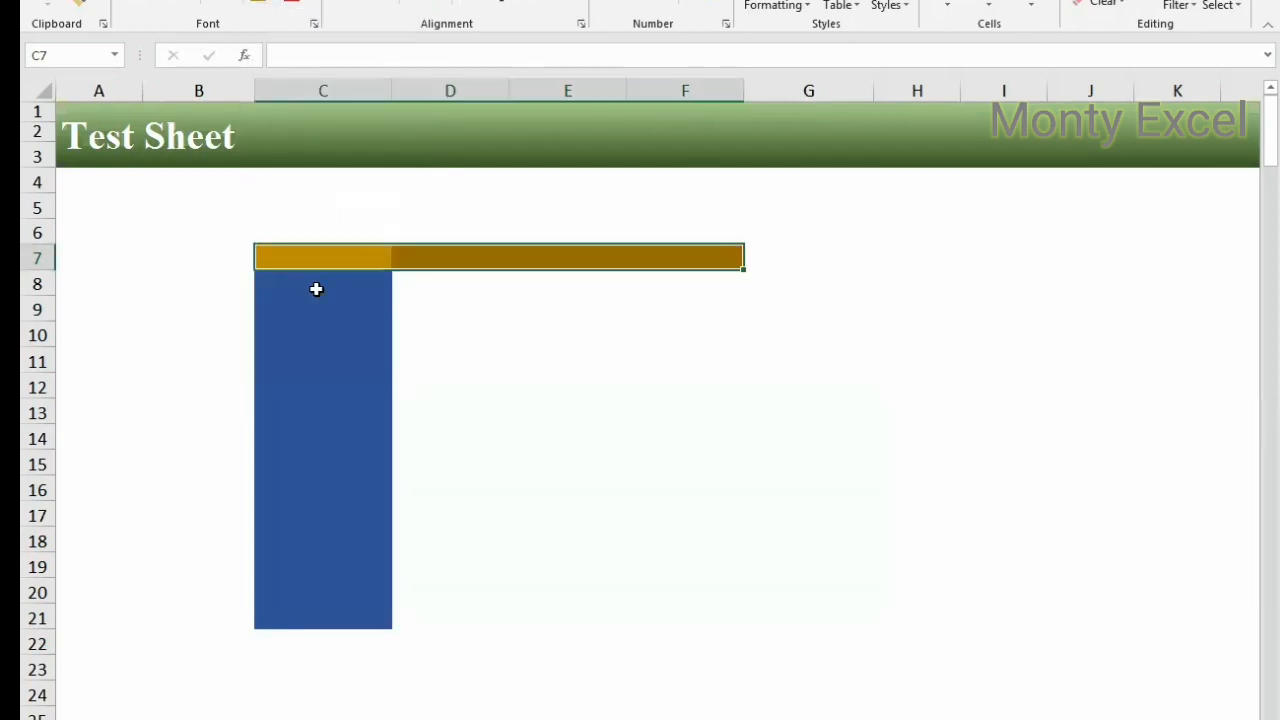
drag(316, 285, 300, 626)
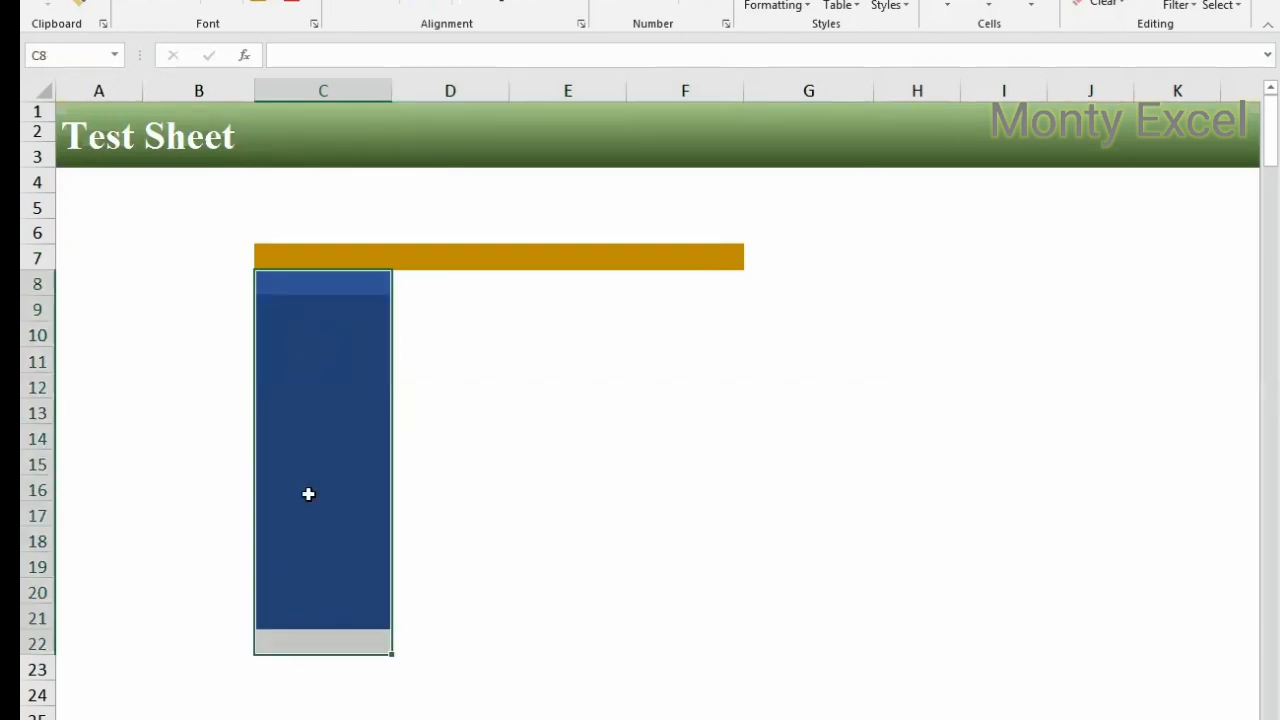
drag(309, 256, 680, 285)
click(300, 286)
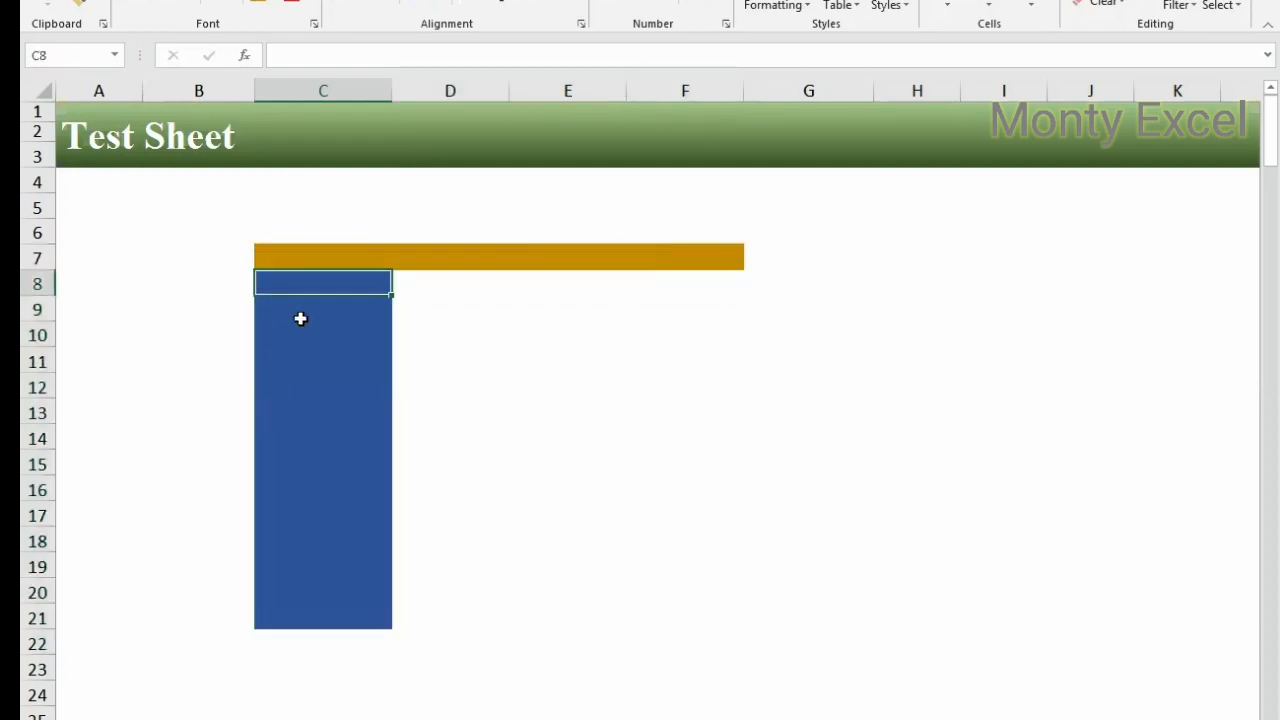
drag(300, 290, 265, 645)
drag(283, 255, 763, 271)
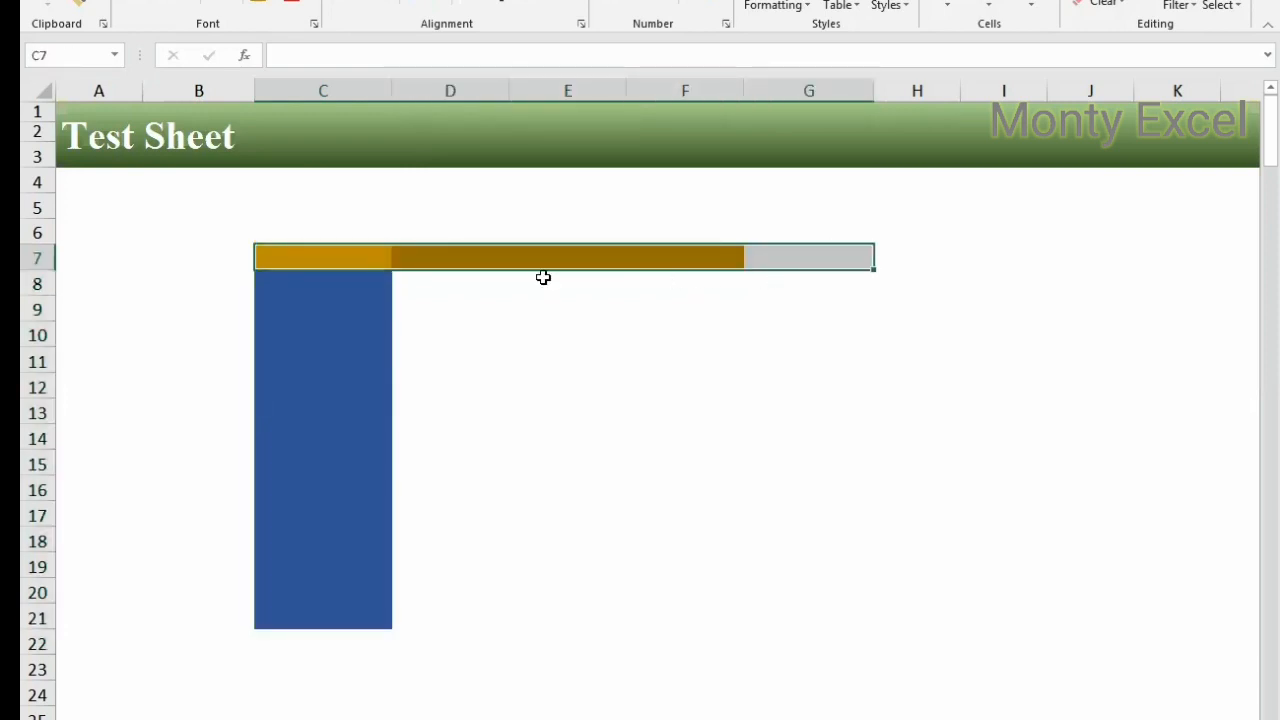
Step: Fill the value area D8:F21 with a light gold colour
click(411, 281)
drag(653, 597, 689, 594)
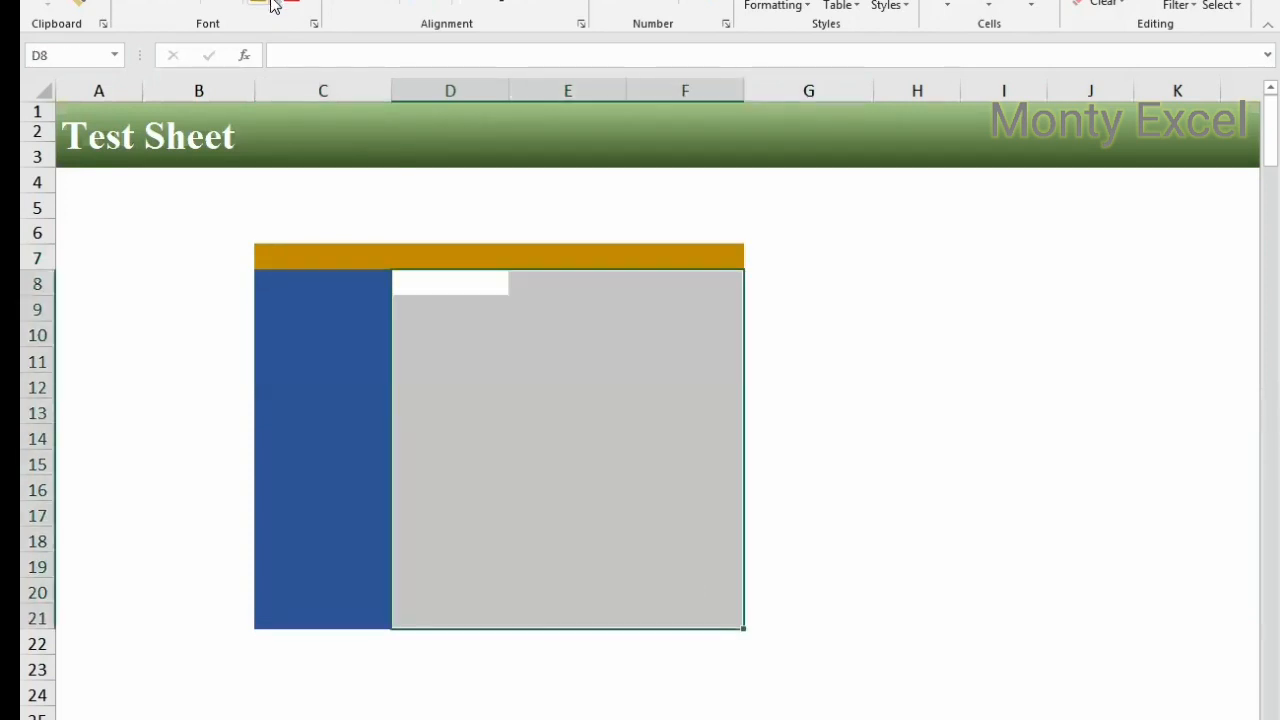
click(275, 3)
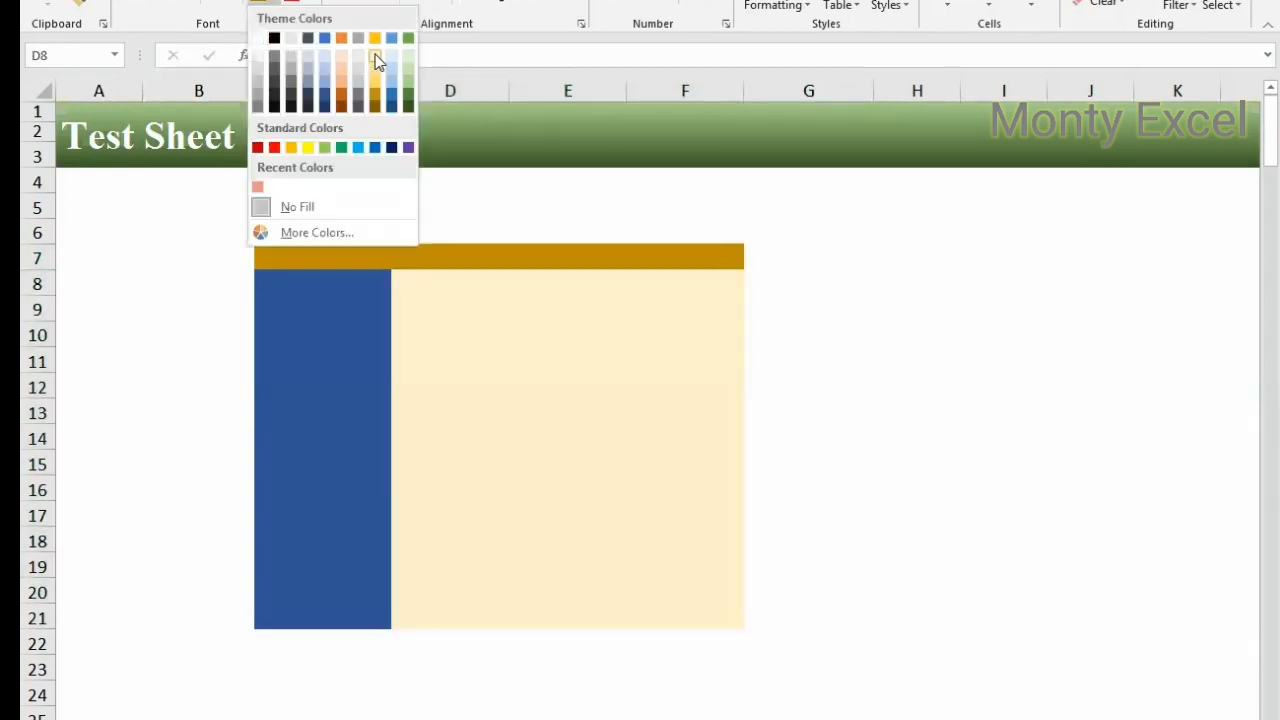
click(376, 61)
click(457, 359)
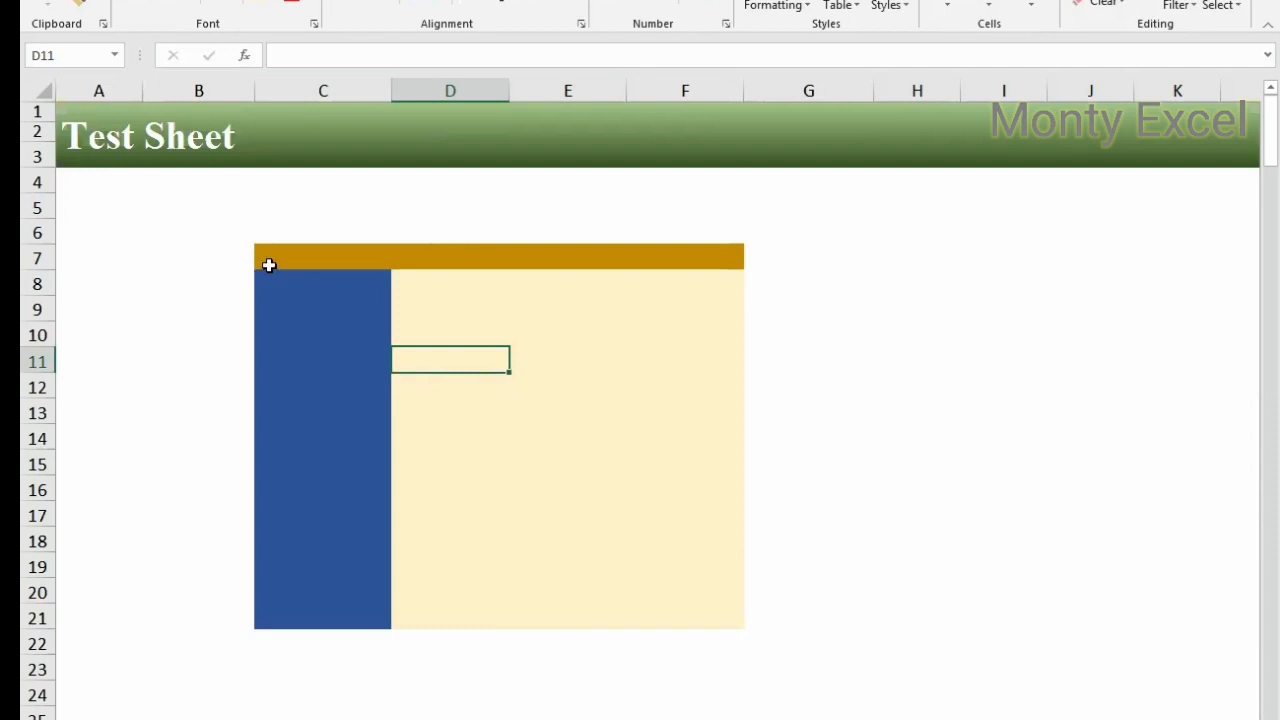
Step: Enter "columns" in C7, the first cell of the gold header row
drag(269, 264, 692, 613)
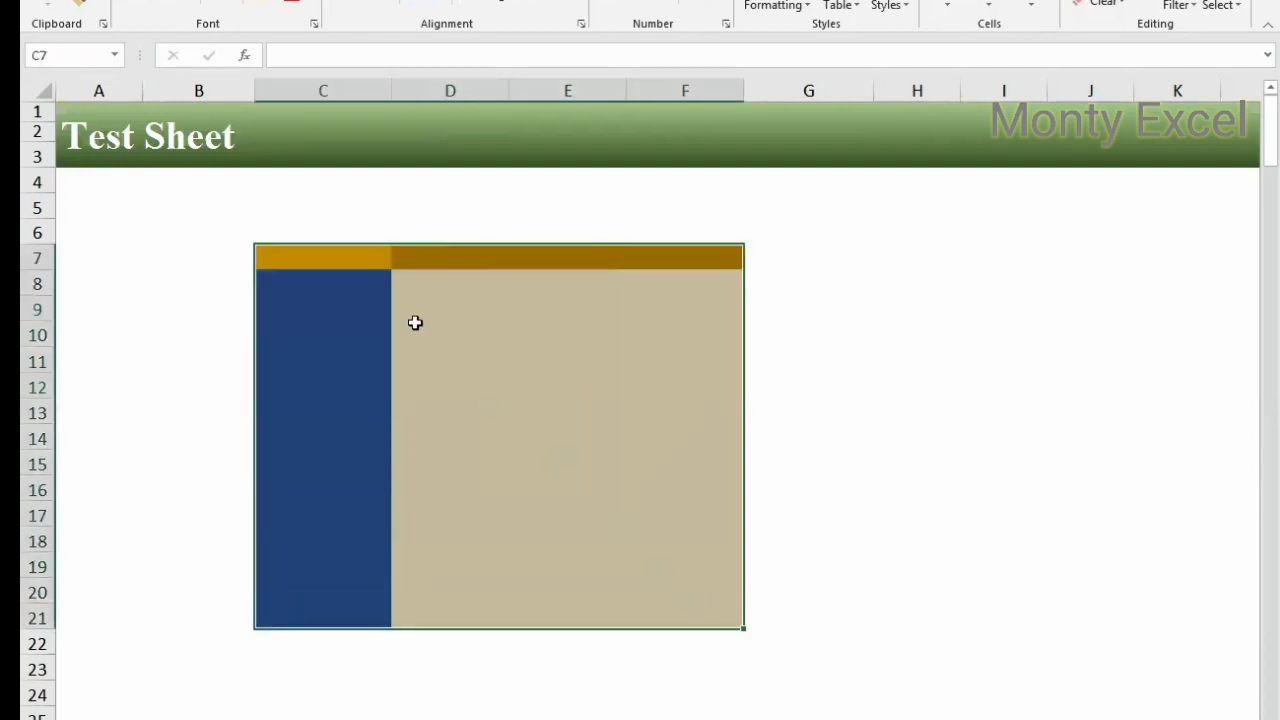
drag(334, 286, 300, 607)
click(332, 264)
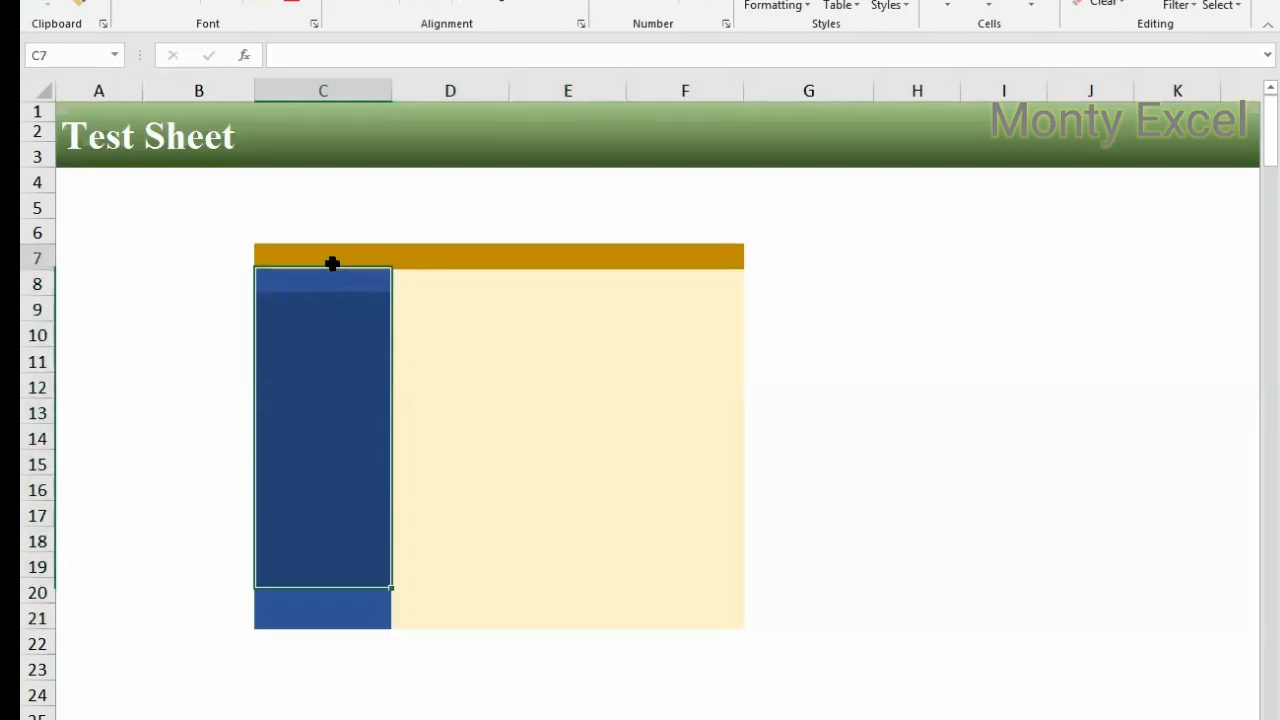
drag(332, 264, 671, 254)
text(col)
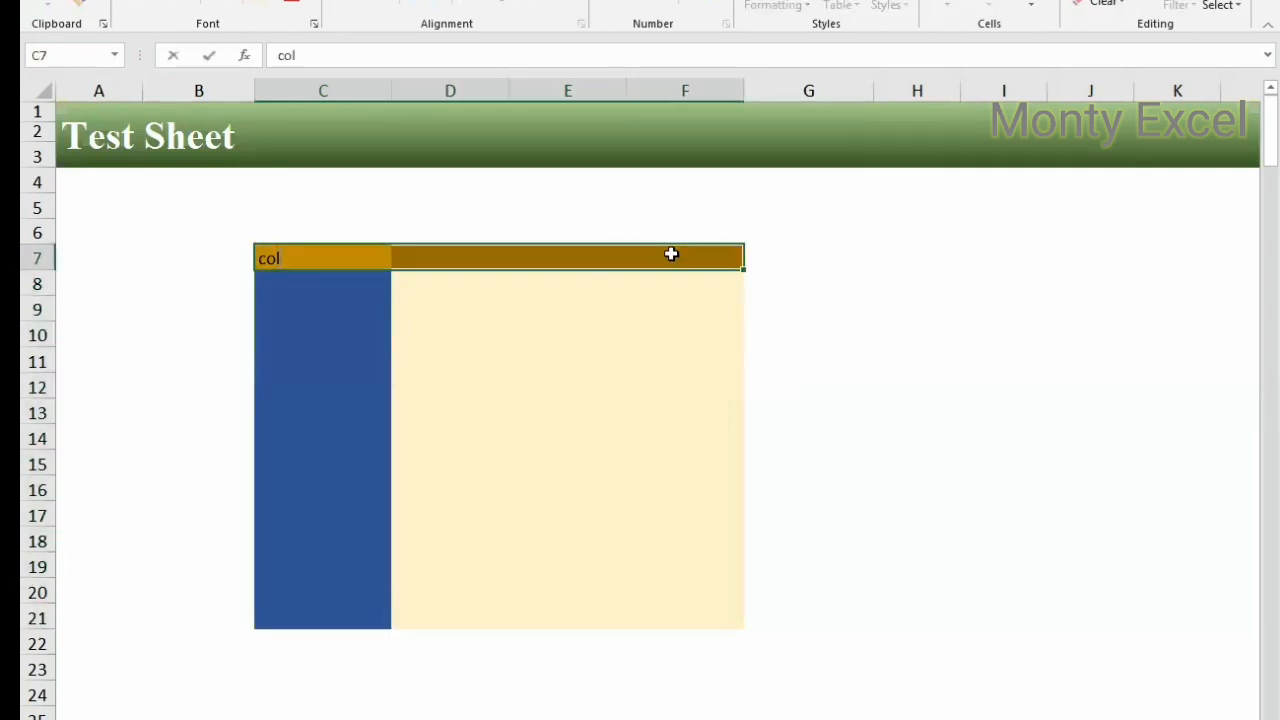
text(umns)
key(Return)
Step: Enter "rows" in every cell of the blue area C8:C21
key(Left)
key(shift+Down)
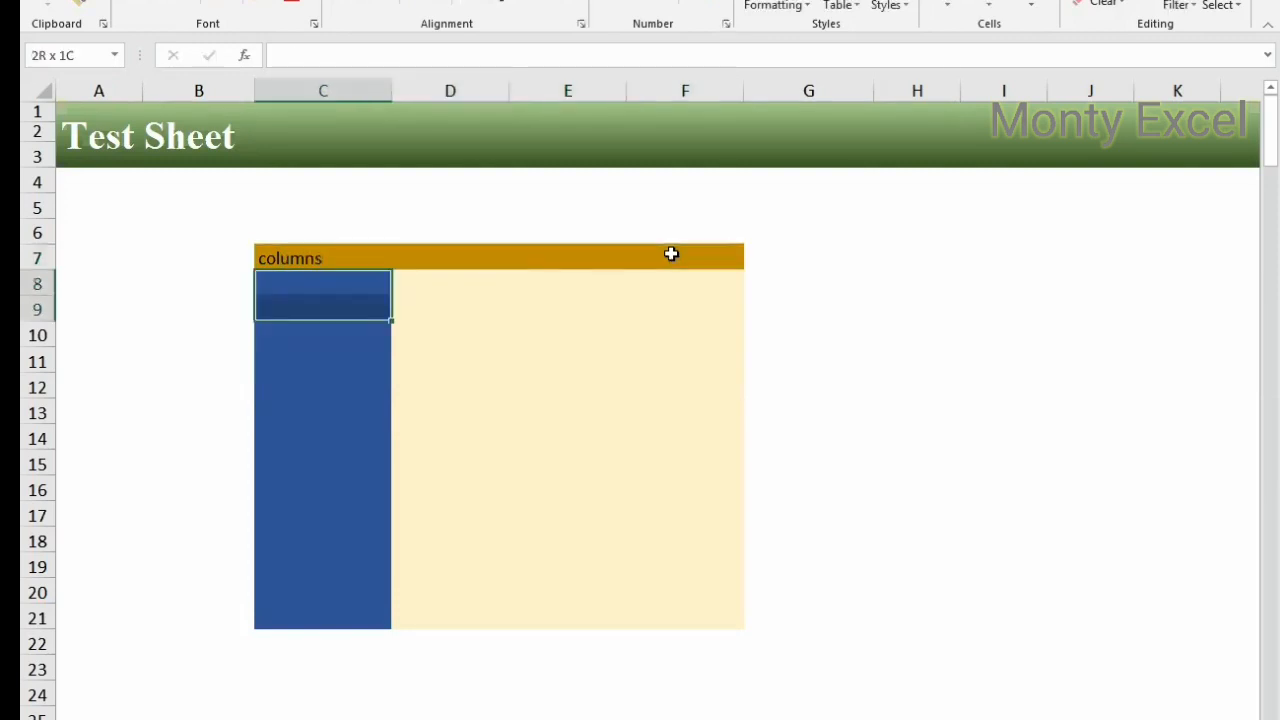
key(shift+Down)
key(shift+Down)
key(shift+Down)
key(shift+Down)
key(shift+Down)
key(shift+Down)
key(shift+Down)
key(shift+Down)
key(shift+Down)
key(shift+Down)
key(shift+Down)
key(shift+Down)
text(row)
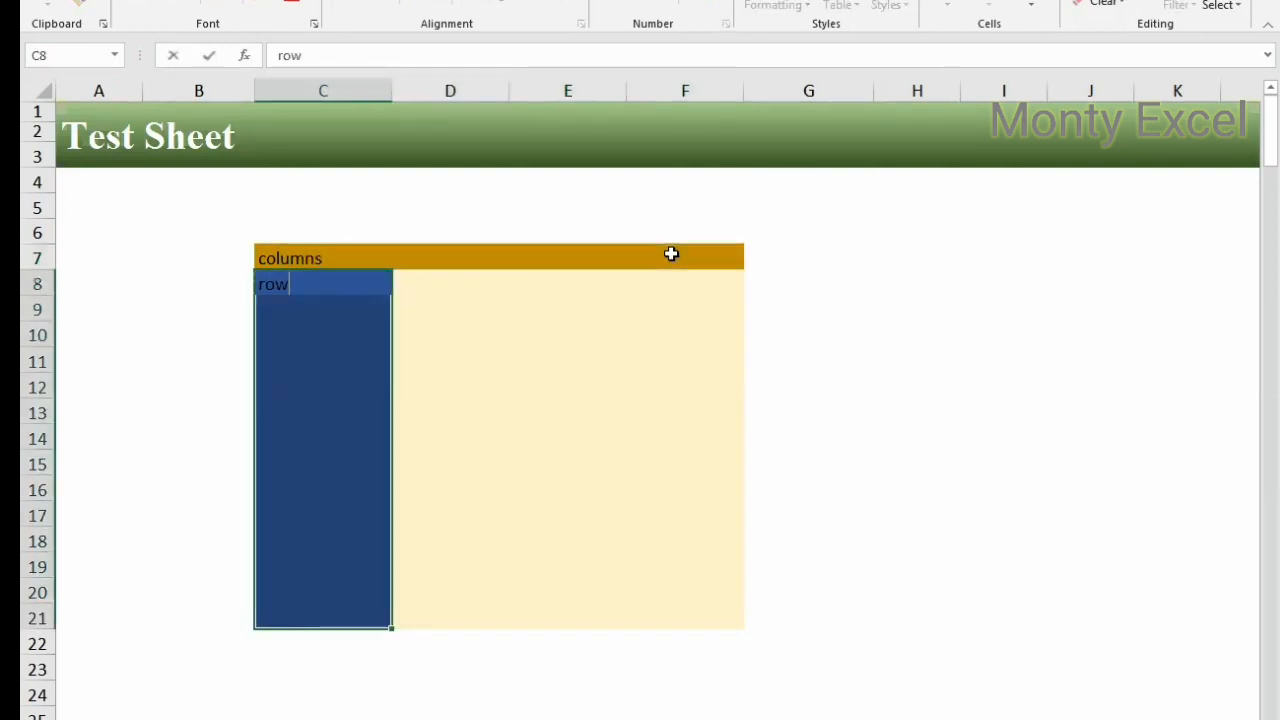
text(s)
key(ctrl+Return)
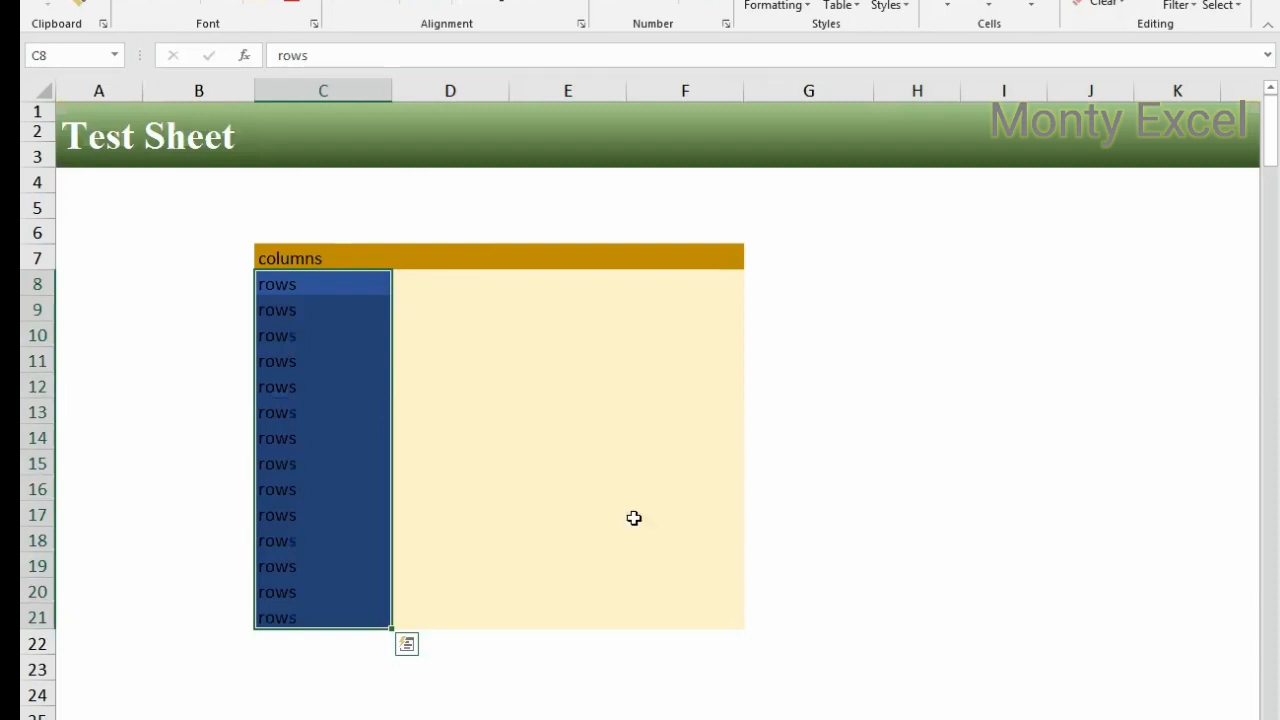
Step: Enter "values" in every cell of the light gold area D8:F21
drag(450, 284, 689, 610)
text(va)
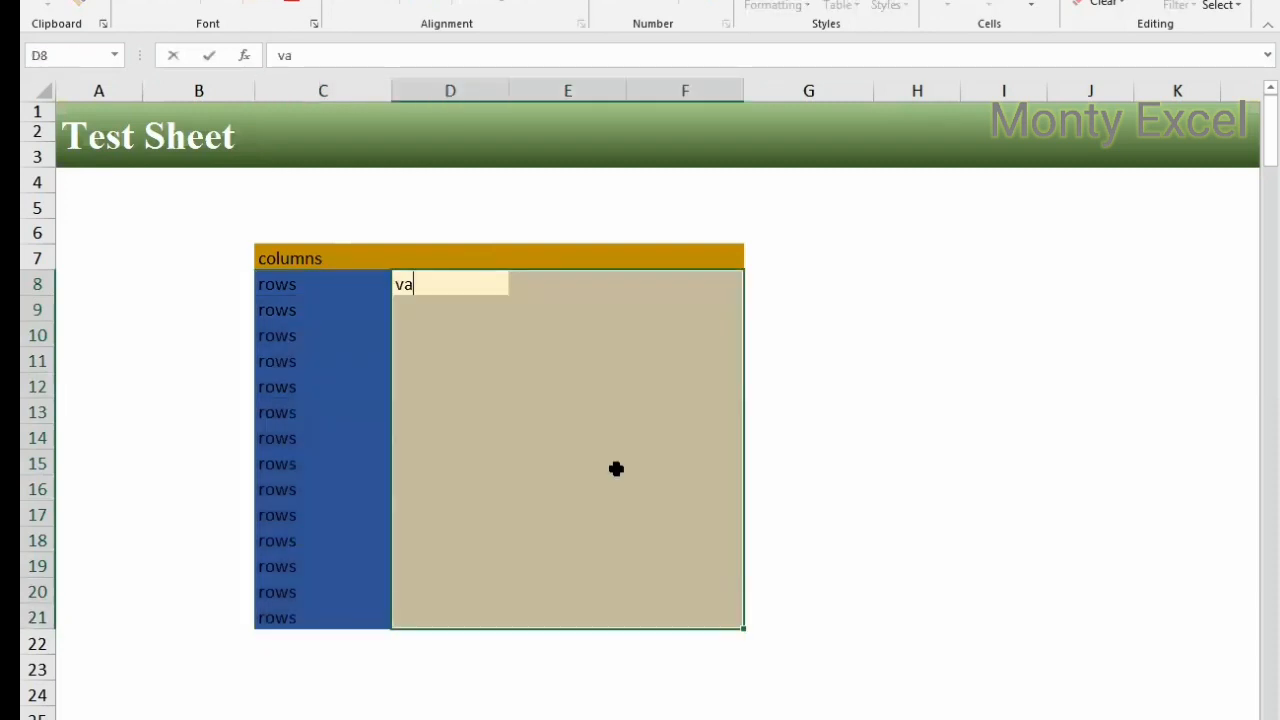
text(lues)
key(ctrl+Return)
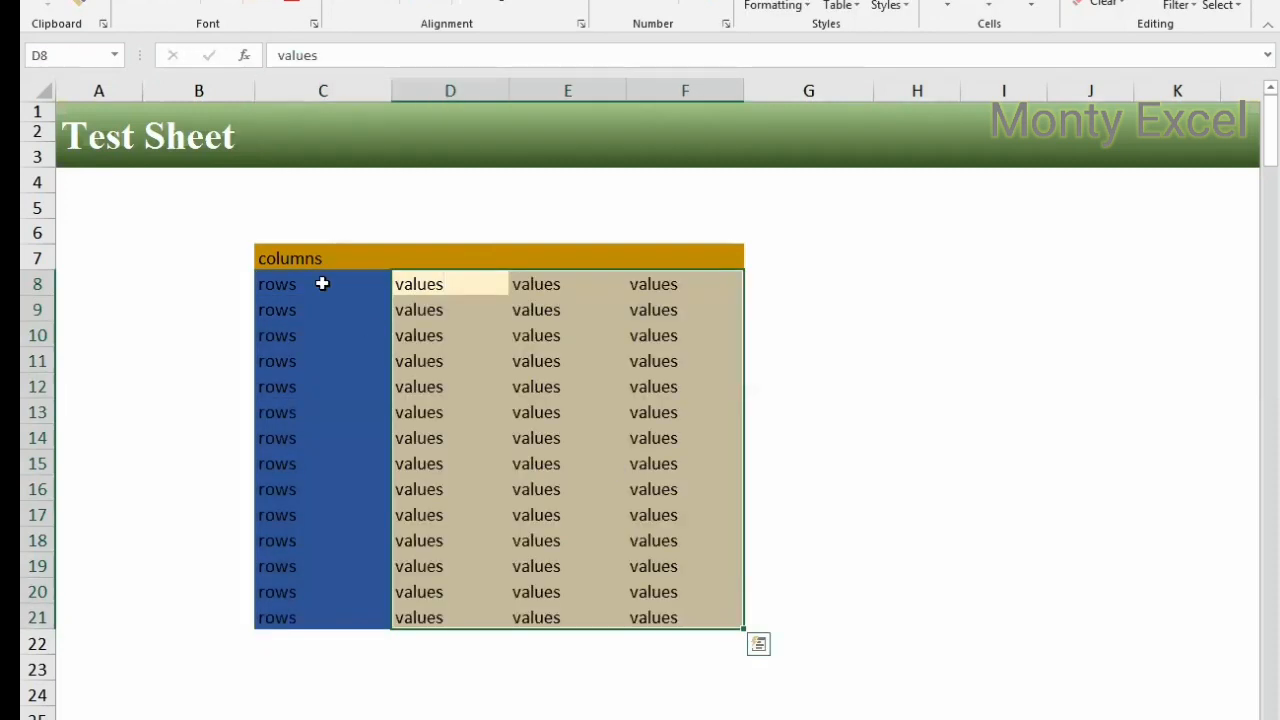
Step: Enter "columns" in every cell of the gold header row C7:F7
drag(323, 259, 692, 261)
text(col)
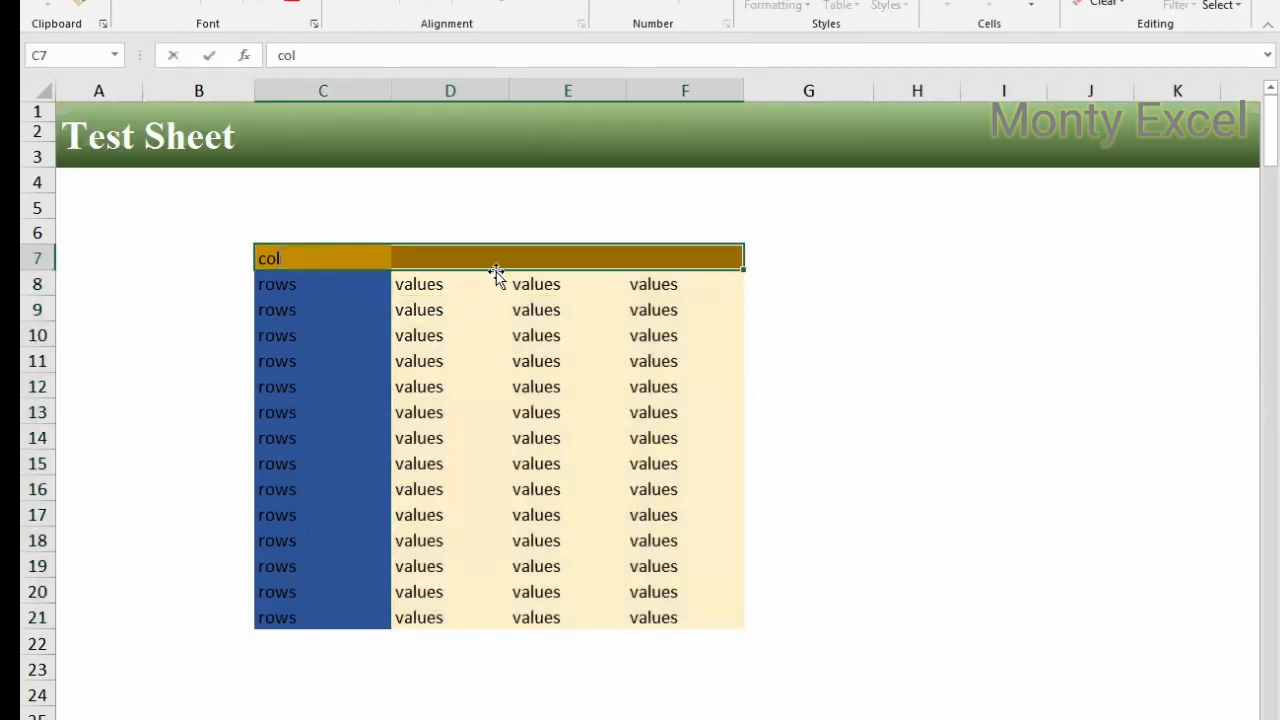
text(umns)
key(ctrl+Return)
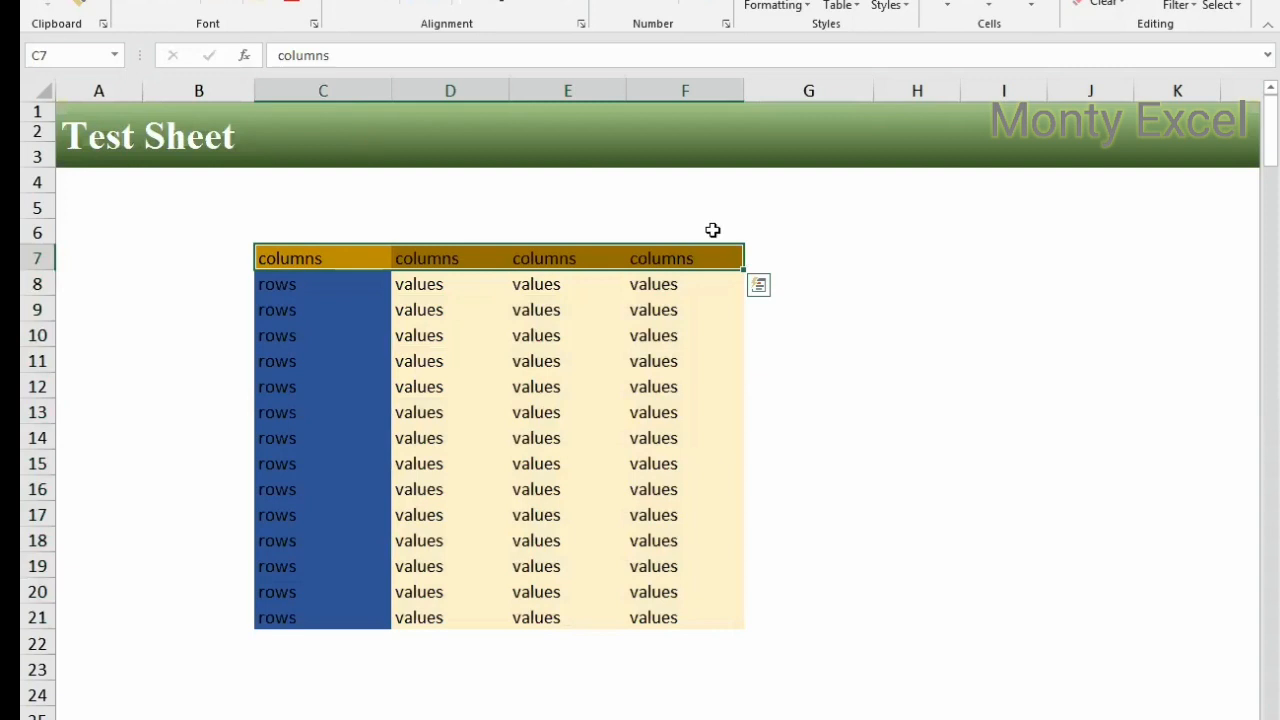
Step: Fill cell C5, above the layout diagram, with dark green
click(885, 362)
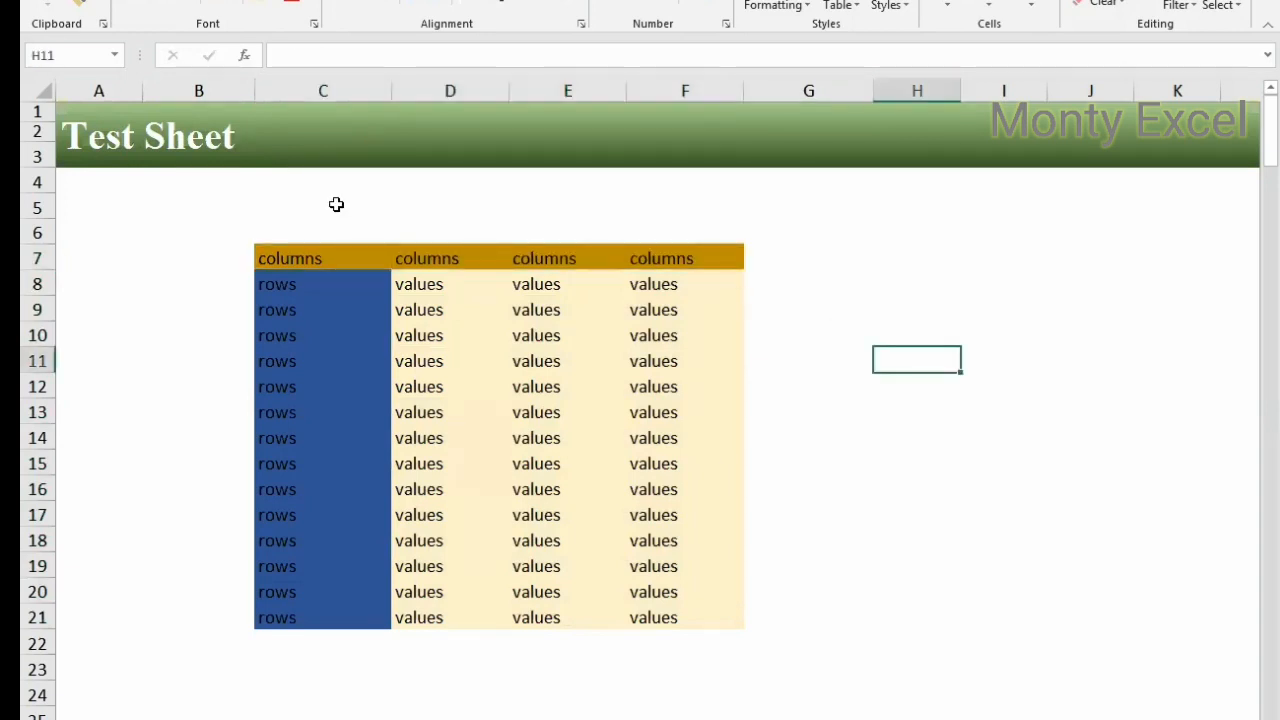
click(323, 204)
click(266, 3)
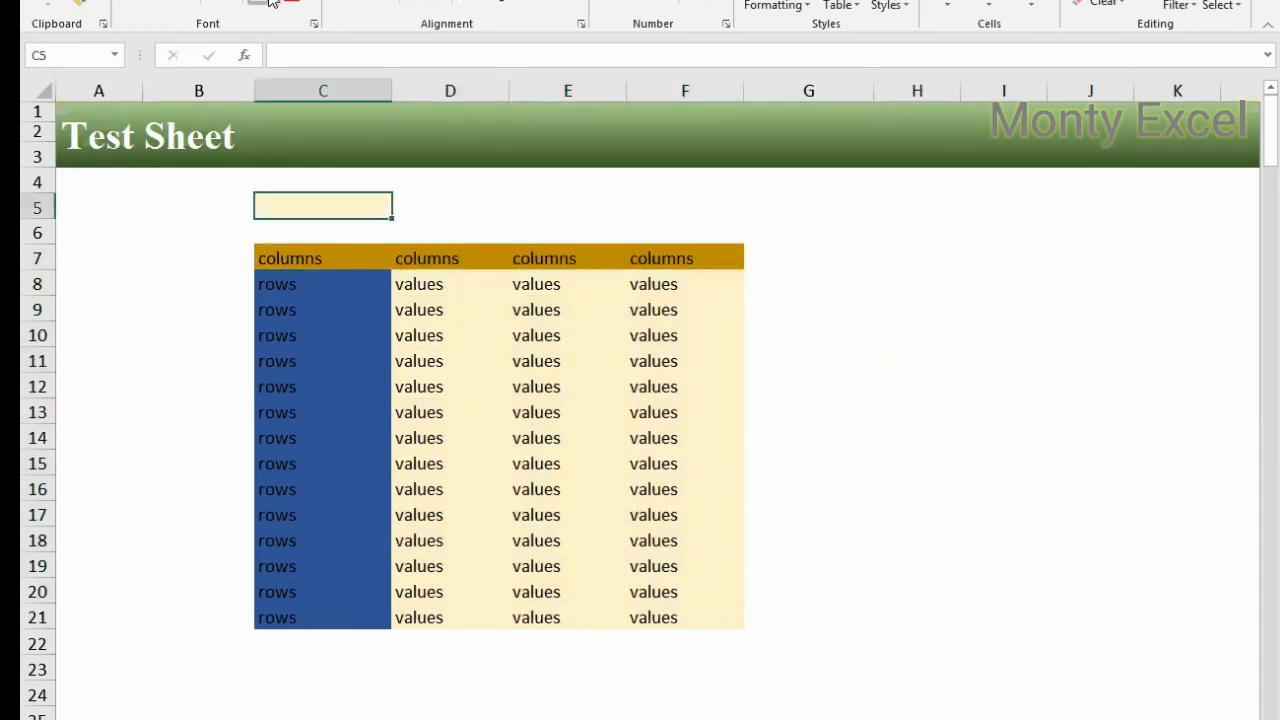
click(280, 3)
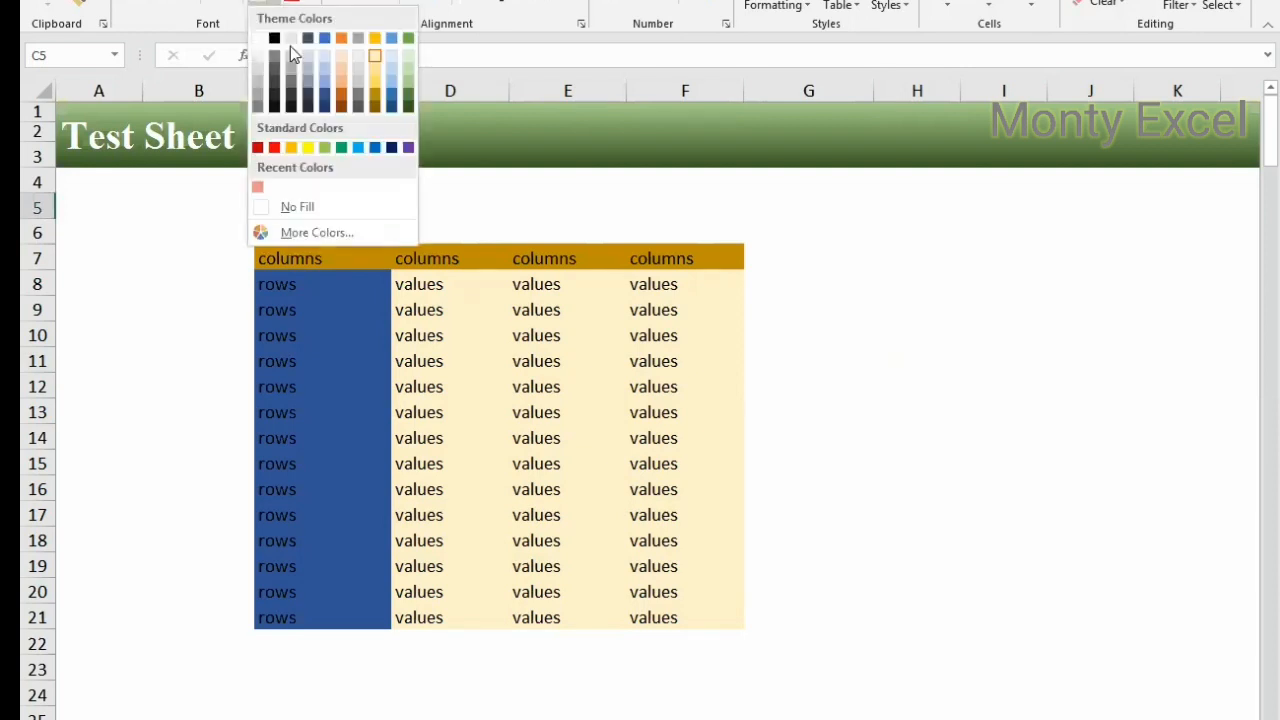
click(408, 93)
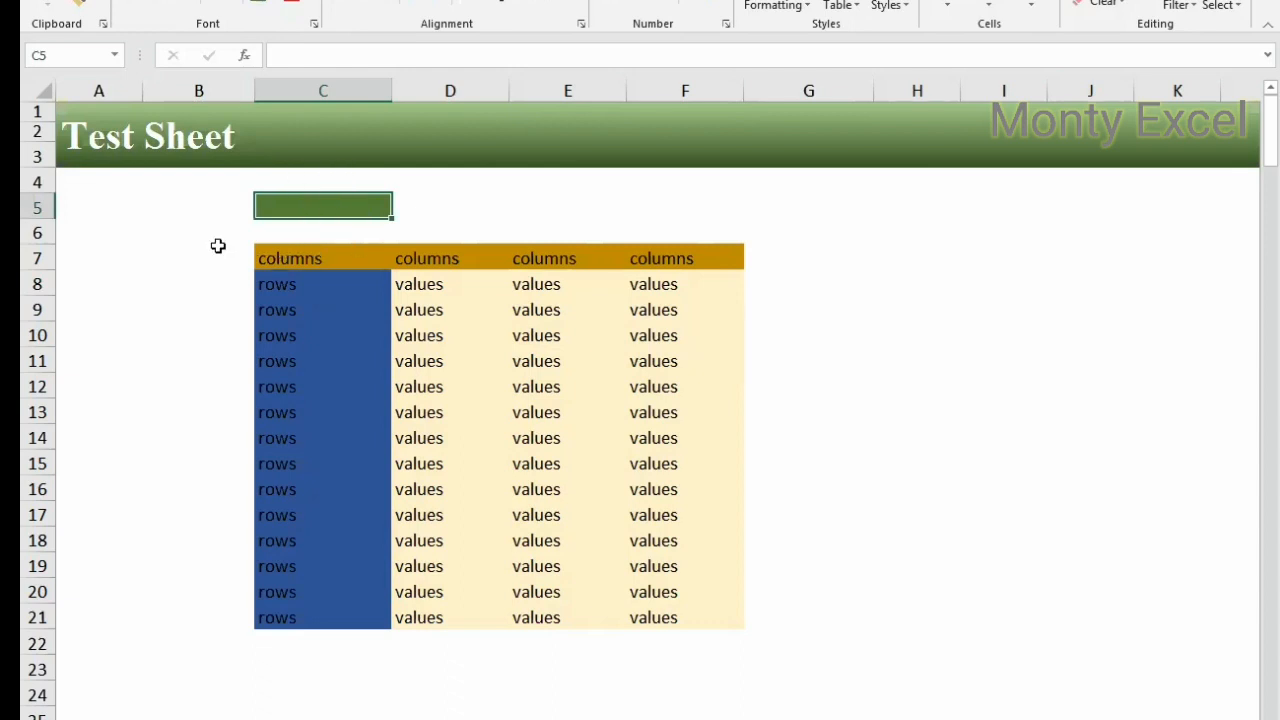
Step: Delete the rows holding the layout diagram from row 5 downward on the Test Sheet, and return to the topics list
drag(35, 208, 153, 714)
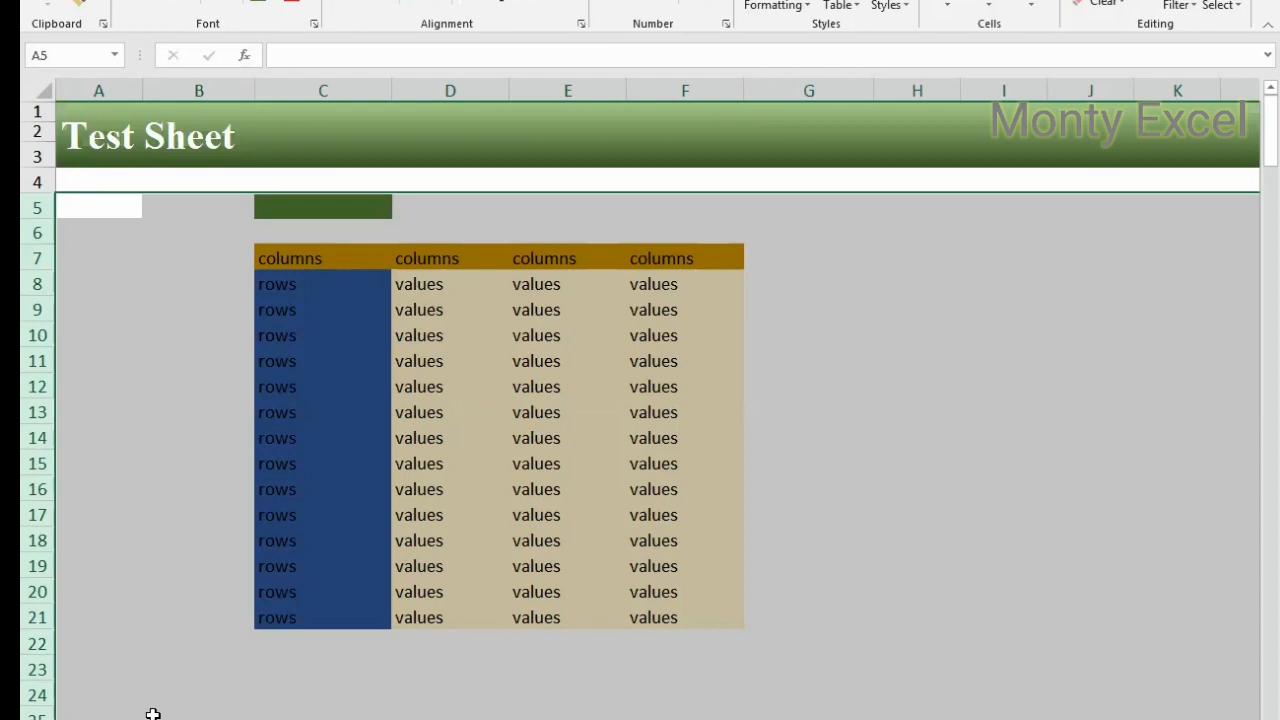
key(ctrl+minus)
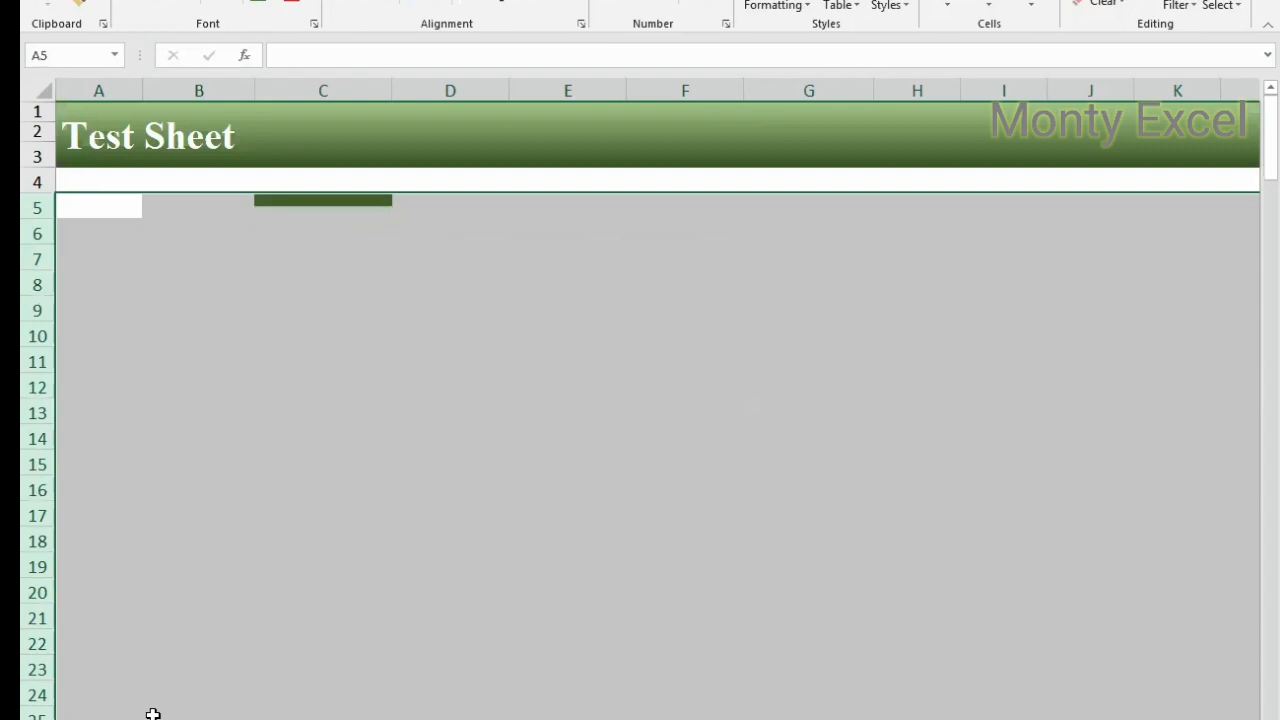
key(ctrl+Home)
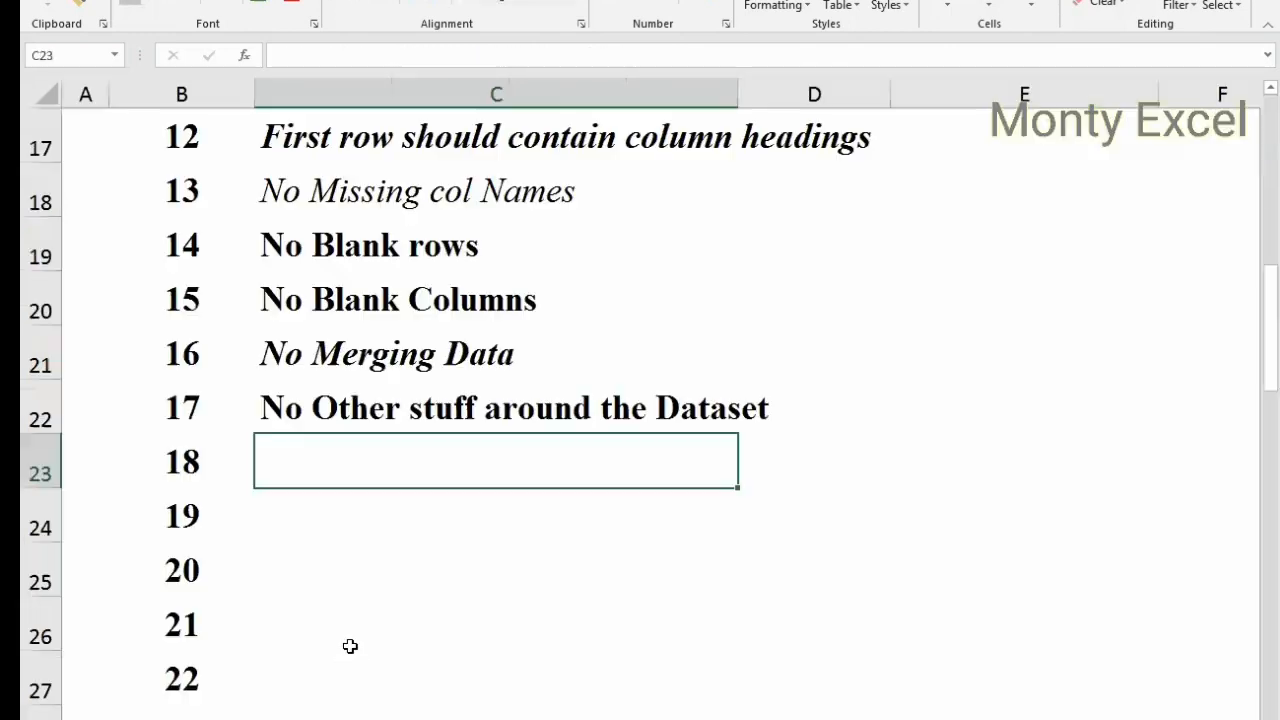
scroll(349, 643, down, 2)
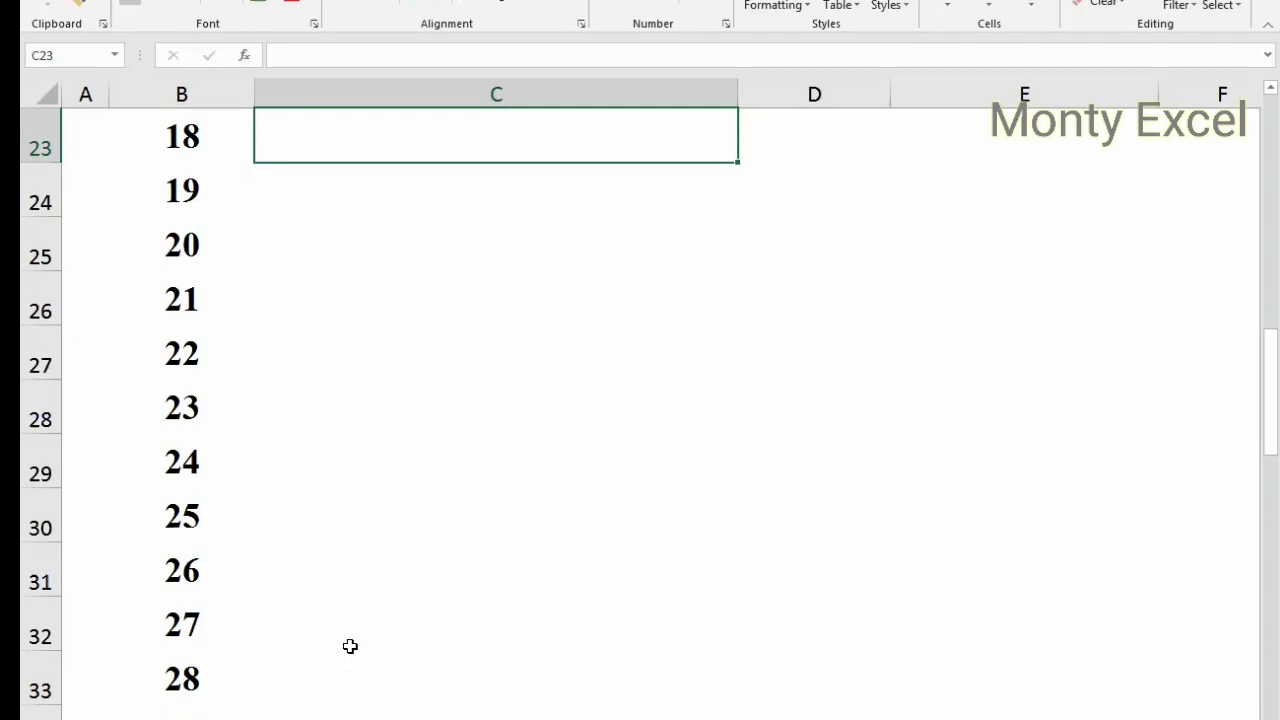
Step: Switch to the sales data sheet and turn on filters for its header row
key(ctrl+Home)
key(ctrl+Page_Down)
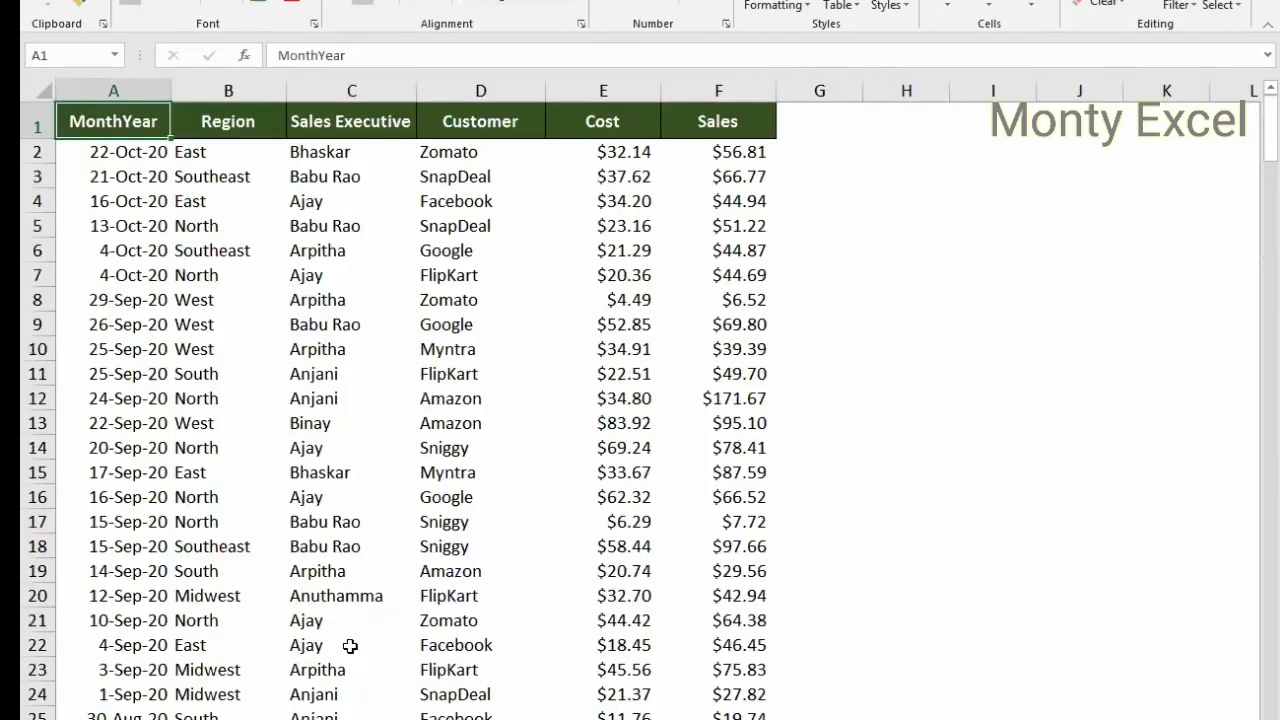
key(ctrl+shift+l)
key(Right)
key(Right)
key(Right)
key(Right)
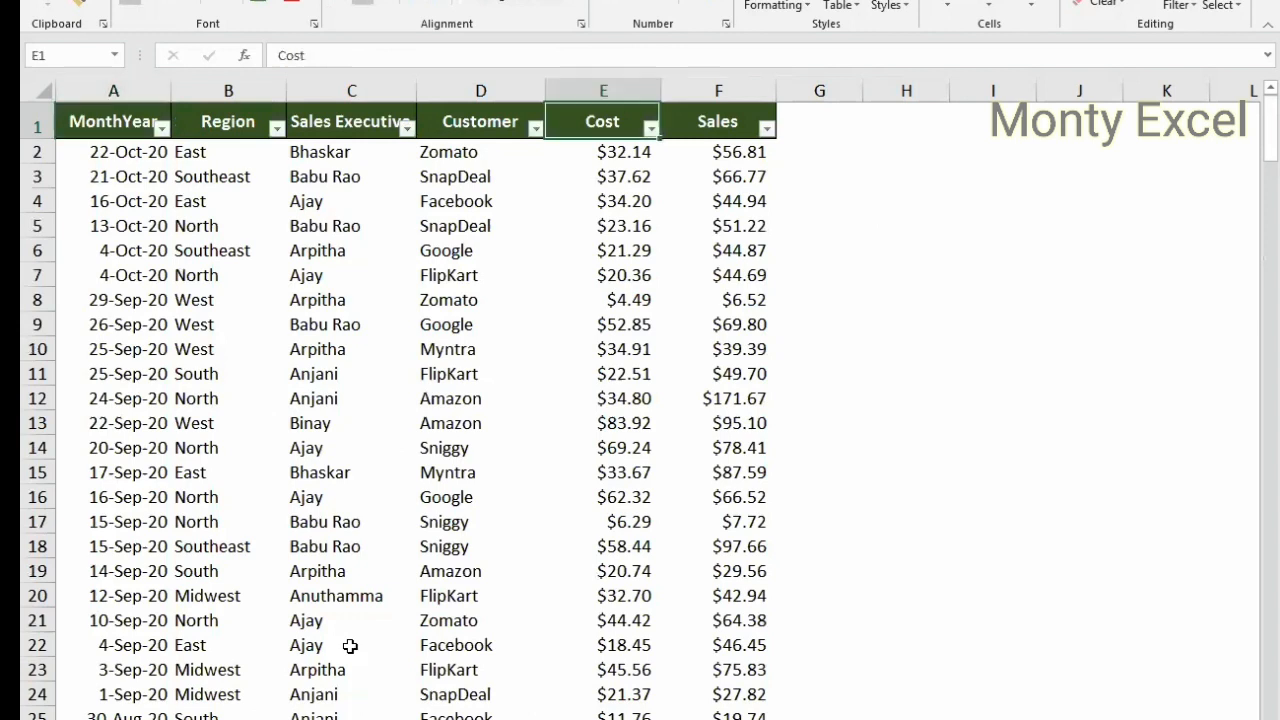
Step: Review the Customer, Sales Executive and Sales headers, and select all values in the Cost column
key(Left)
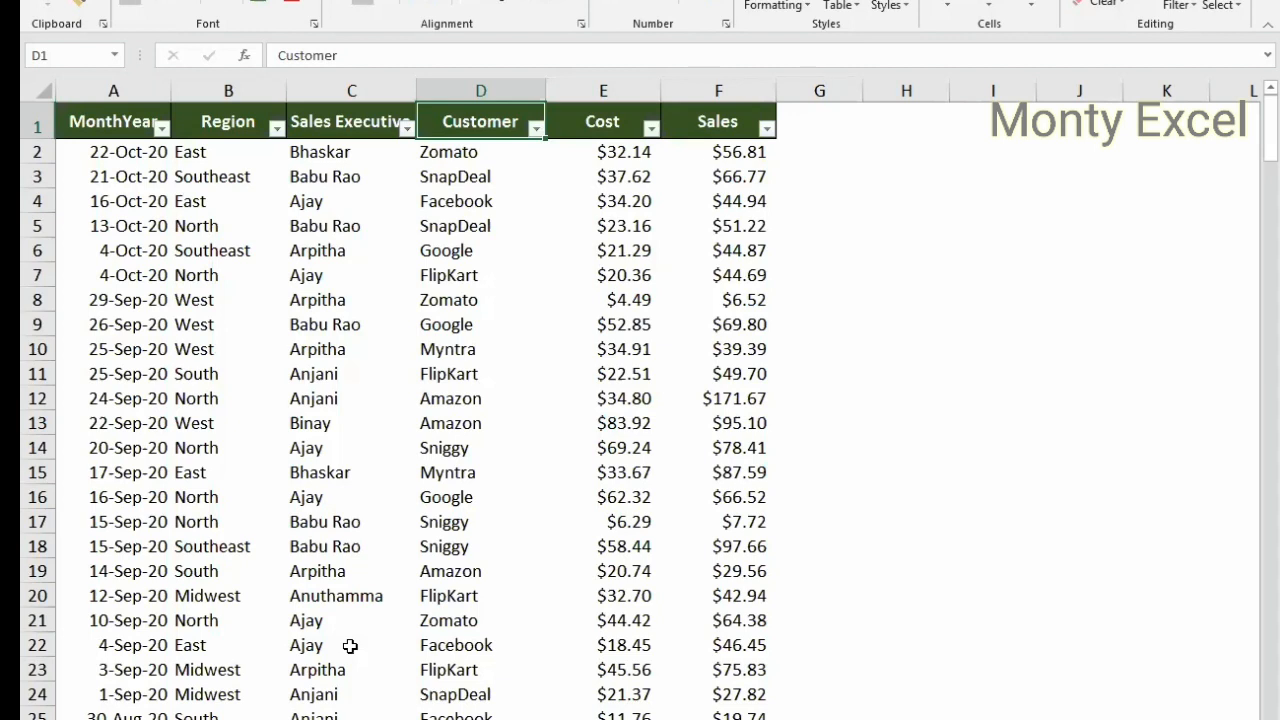
key(Left)
key(Right)
key(Right)
key(Right)
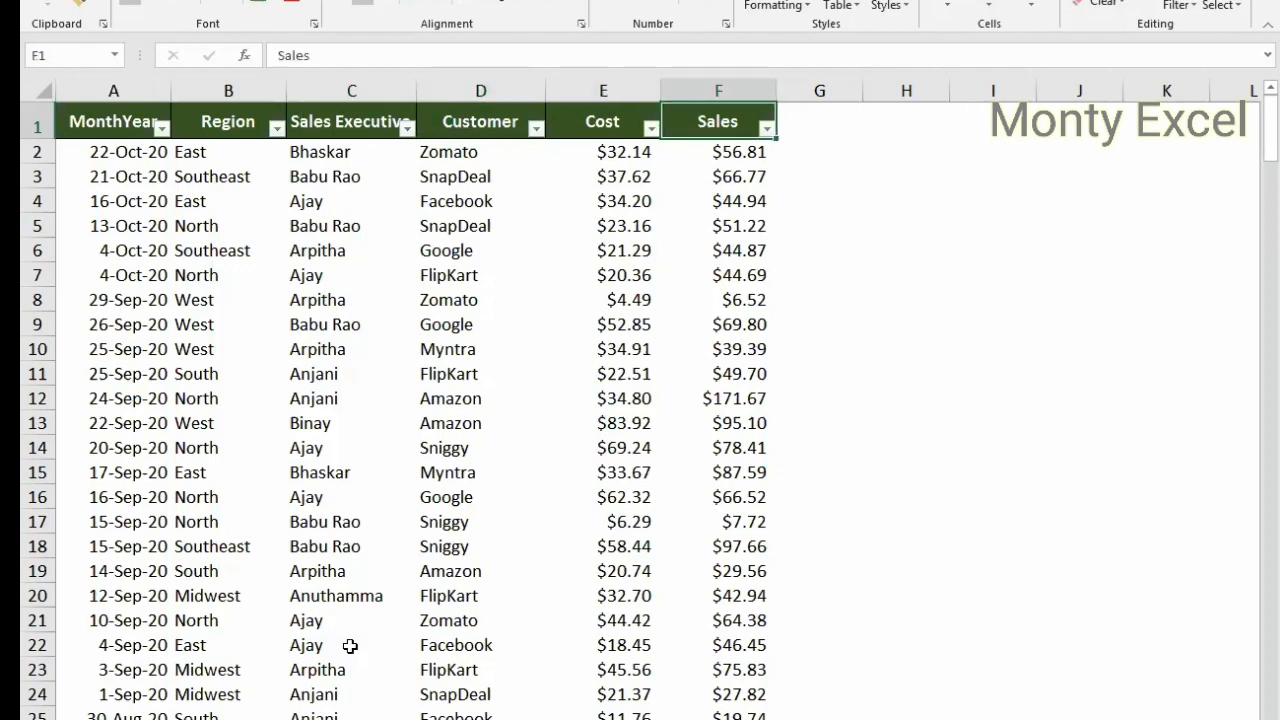
key(Down)
key(Left)
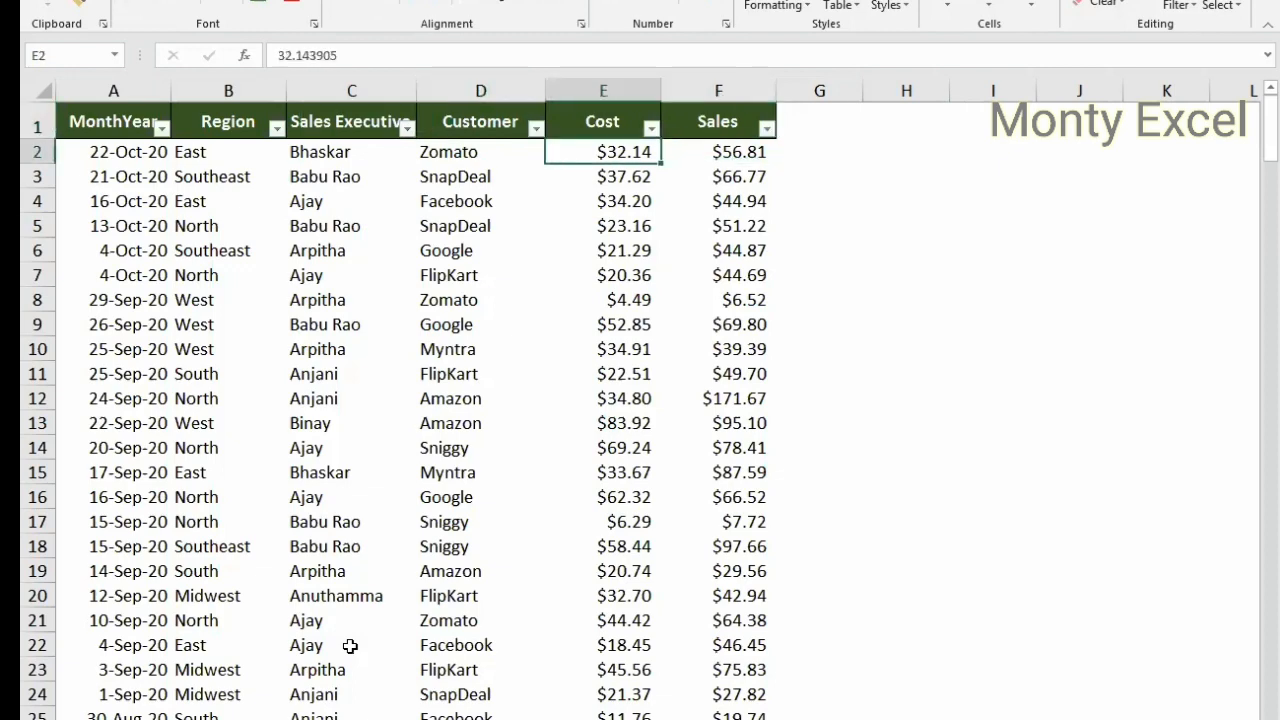
key(ctrl+shift+Down)
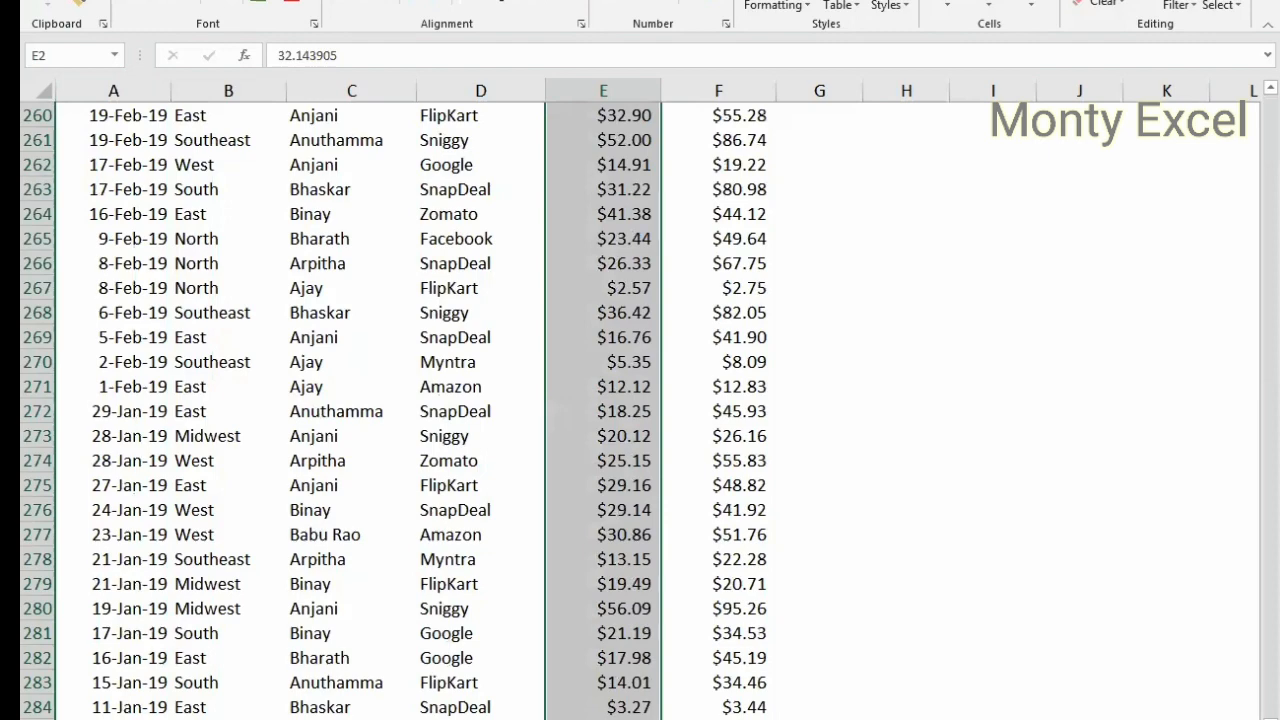
Step: Filter the Sales Executive column to show only the first executive in the alphabetical list
key(ctrl+Home)
key(Right)
key(Right)
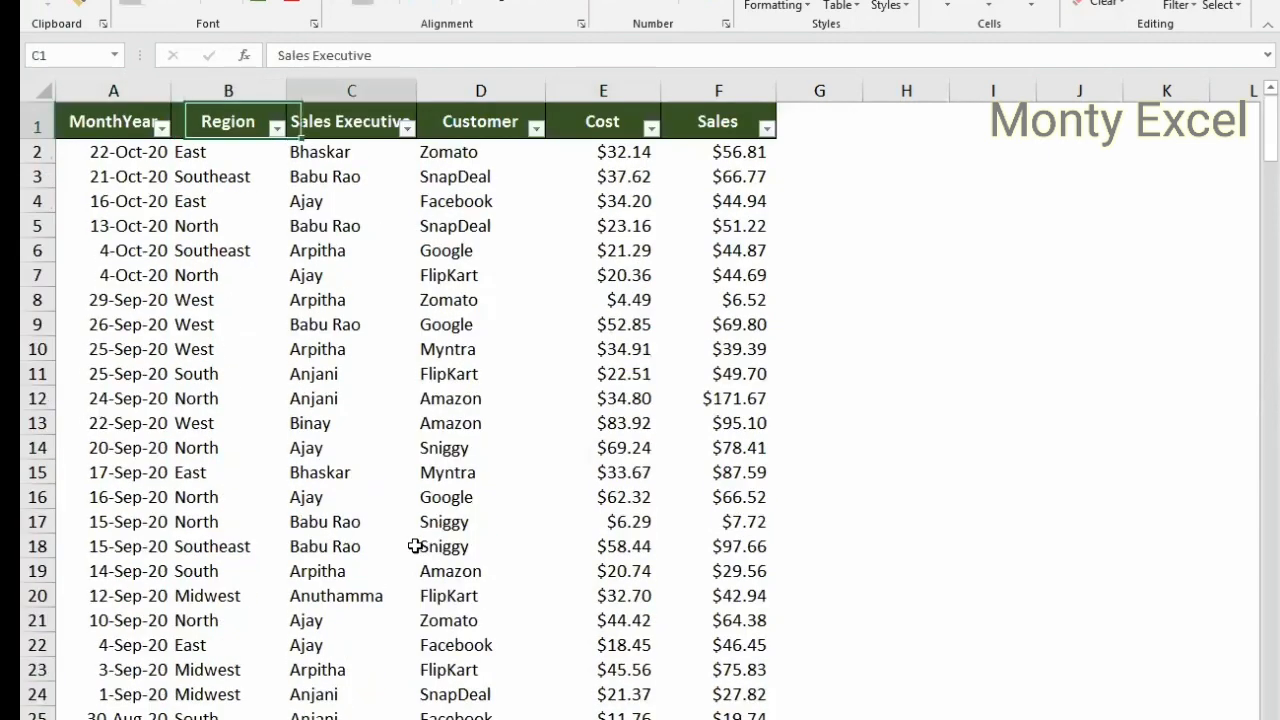
key(Left)
key(Right)
key(alt+Down)
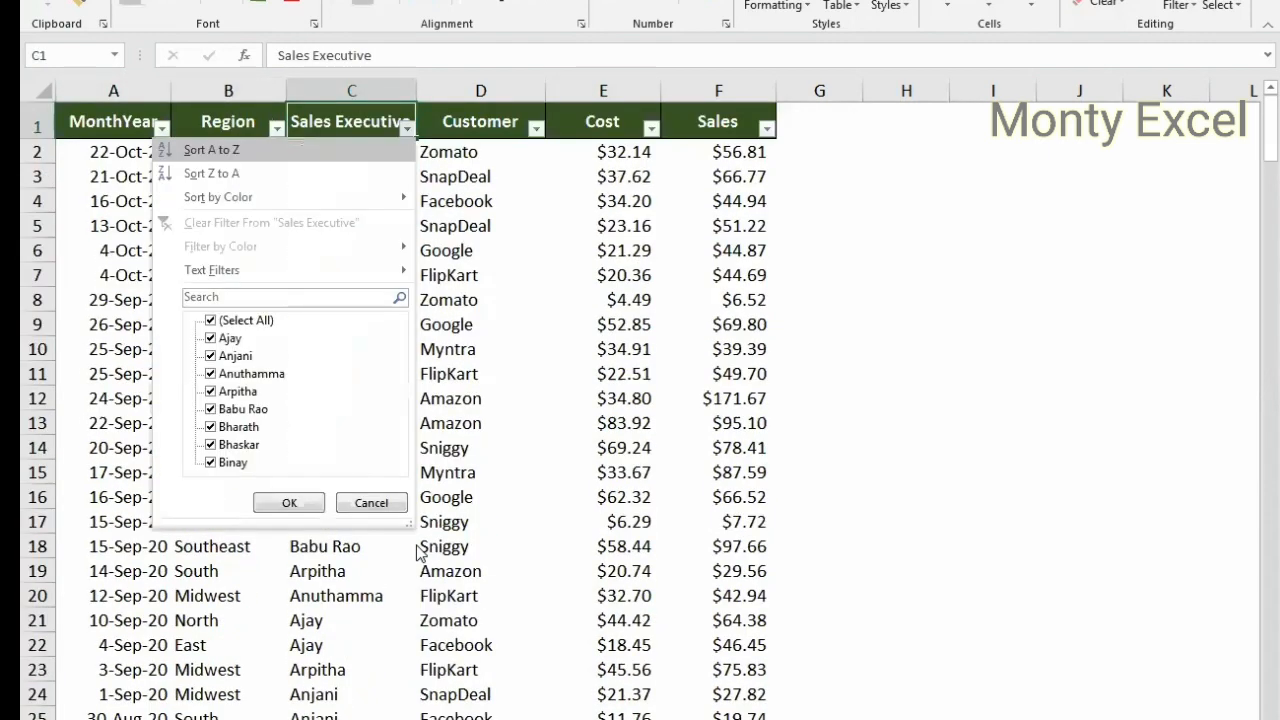
key(Escape)
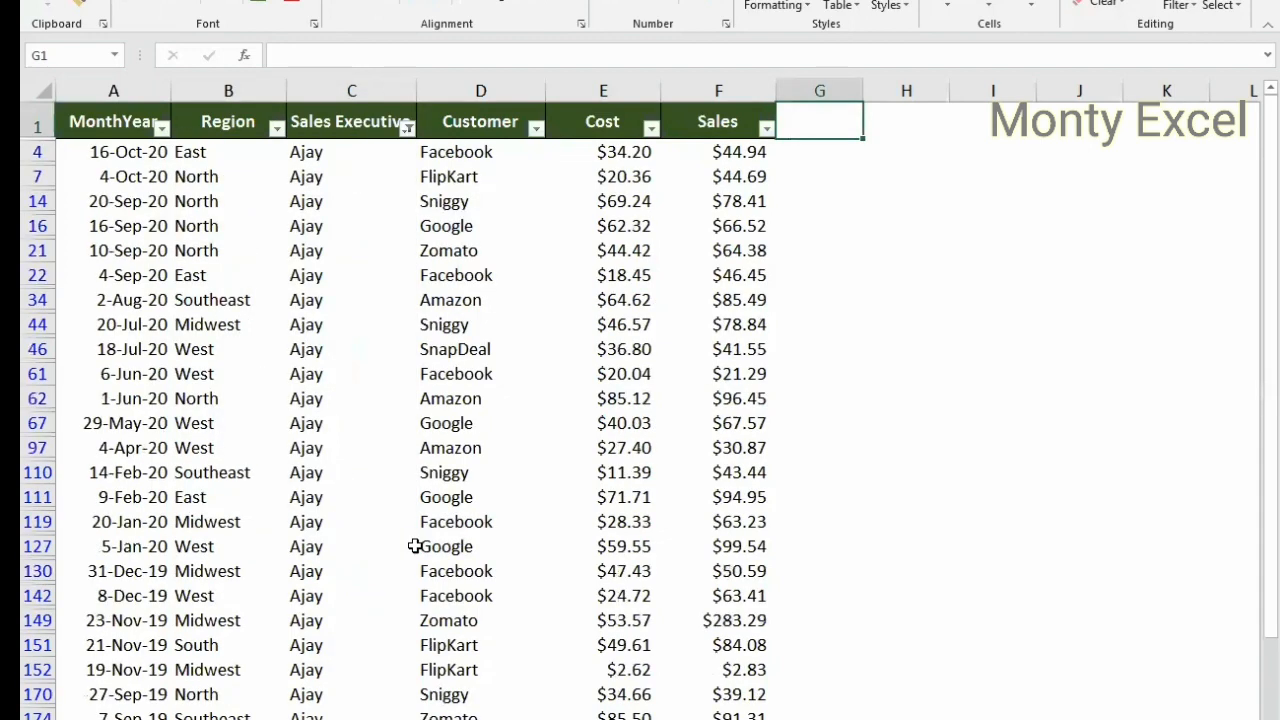
Step: Select all visible Cost values for the filtered sales executive to check their total
key(Left)
key(Left)
key(Down)
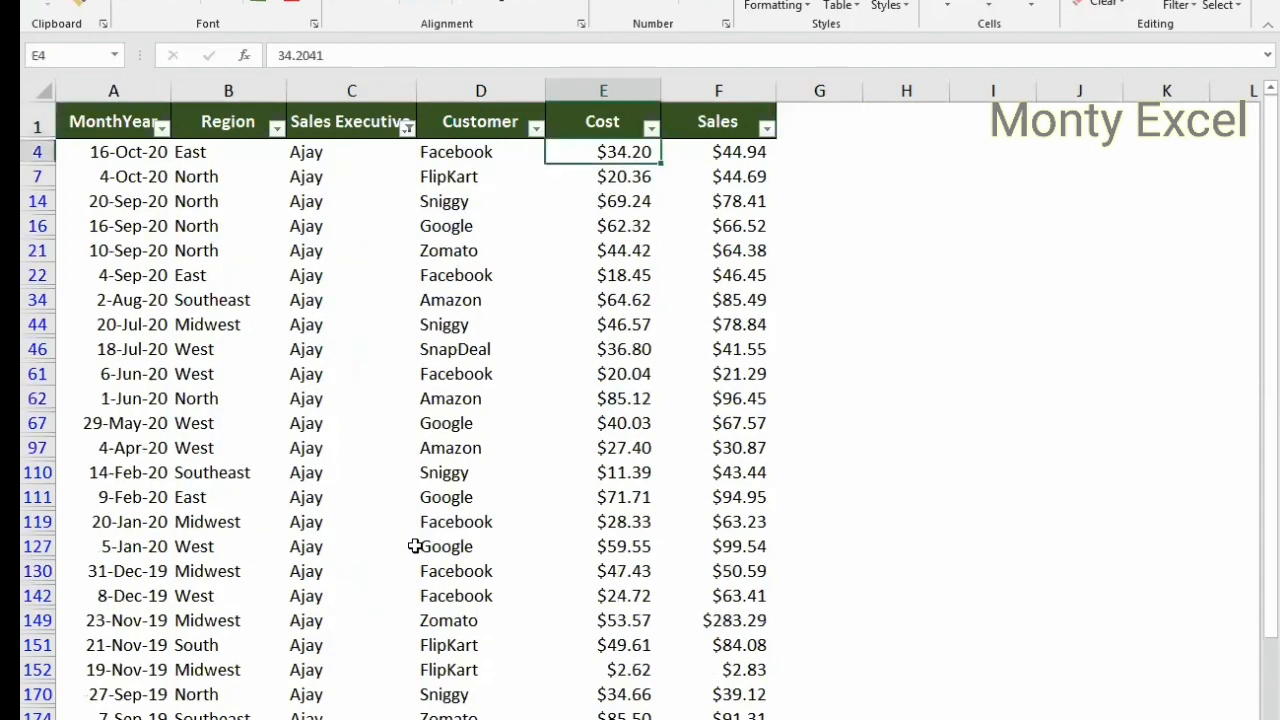
key(ctrl+shift+Down)
key(ctrl+Home)
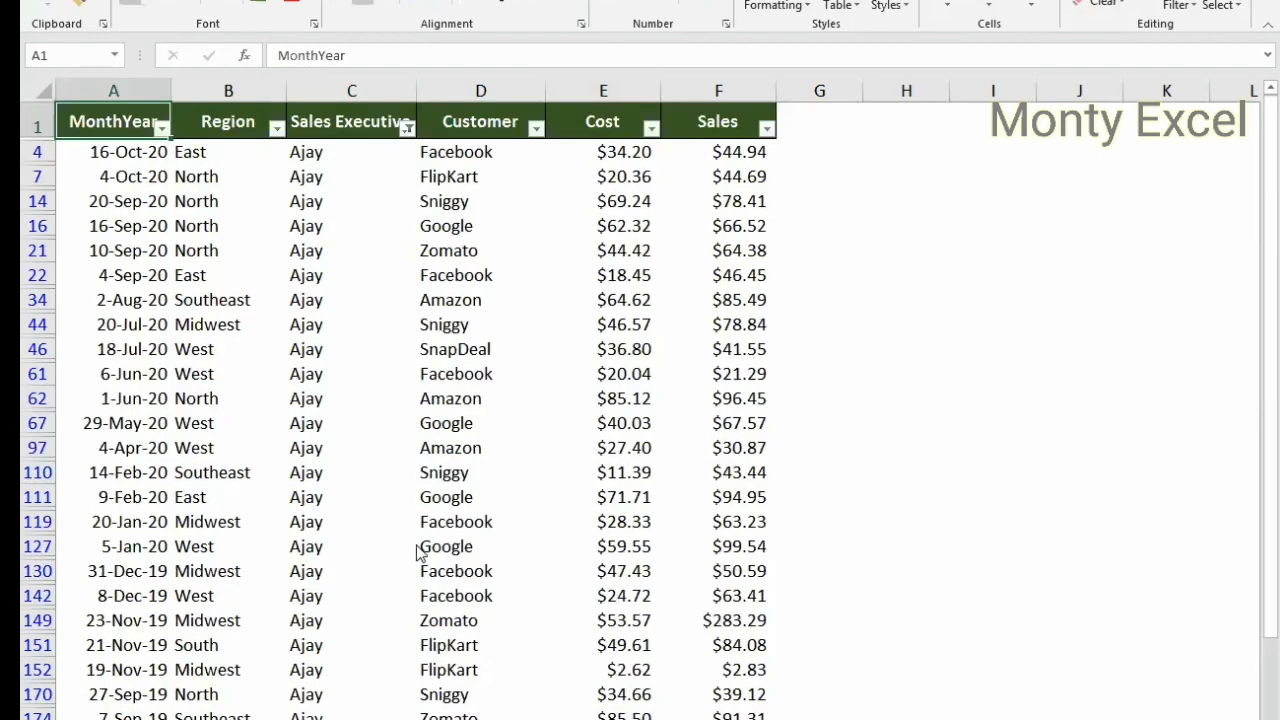
Step: Filter the MonthYear column to show only 2020 dates
key(alt+Down)
key(alt+Down)
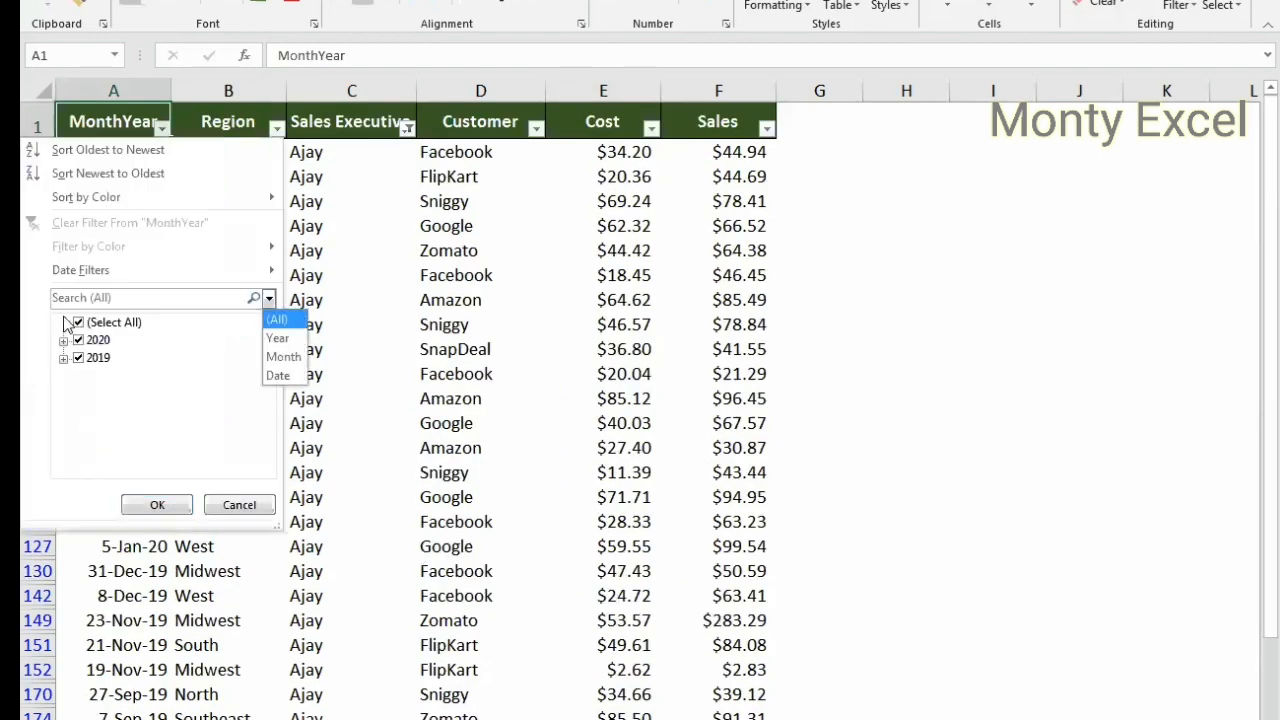
key(Down)
key(Down)
key(Down)
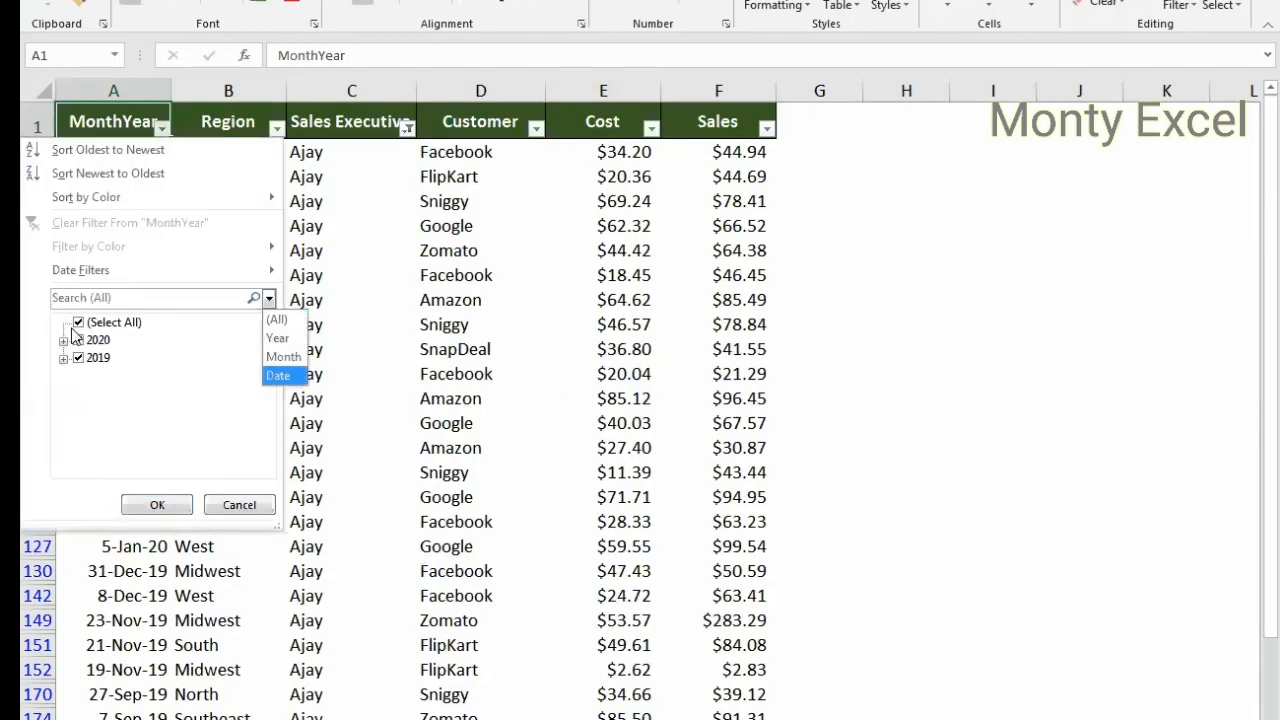
click(78, 322)
click(78, 340)
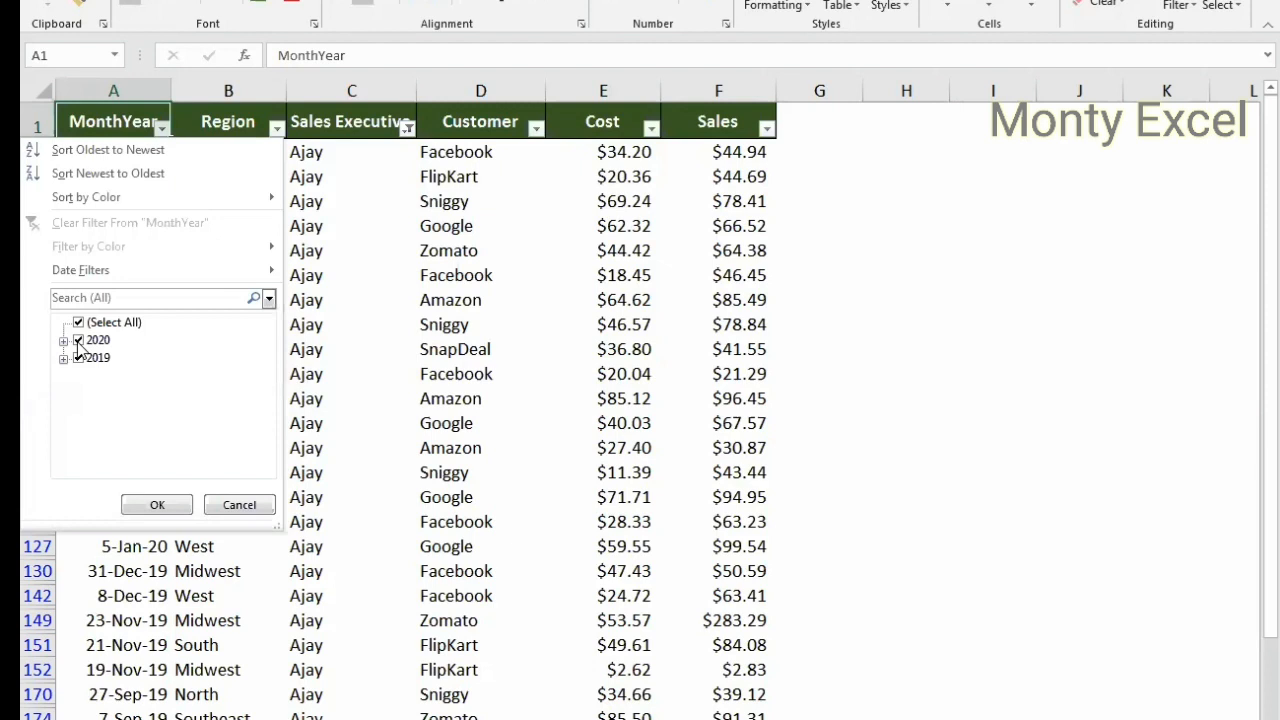
click(157, 506)
Step: Select the visible Cost values of the filtered executive for 2020, and return to cell A1
key(Right)
key(Right)
key(Right)
key(Right)
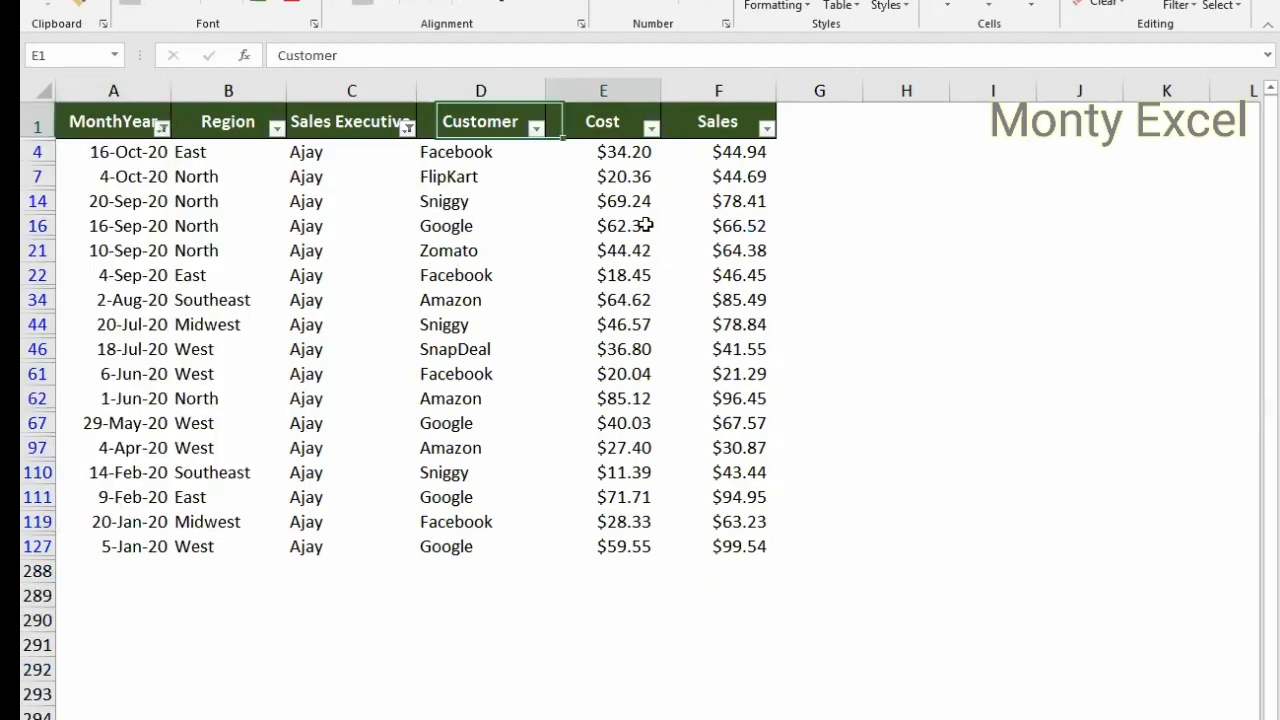
key(Down)
key(ctrl+shift+Down)
key(ctrl+Home)
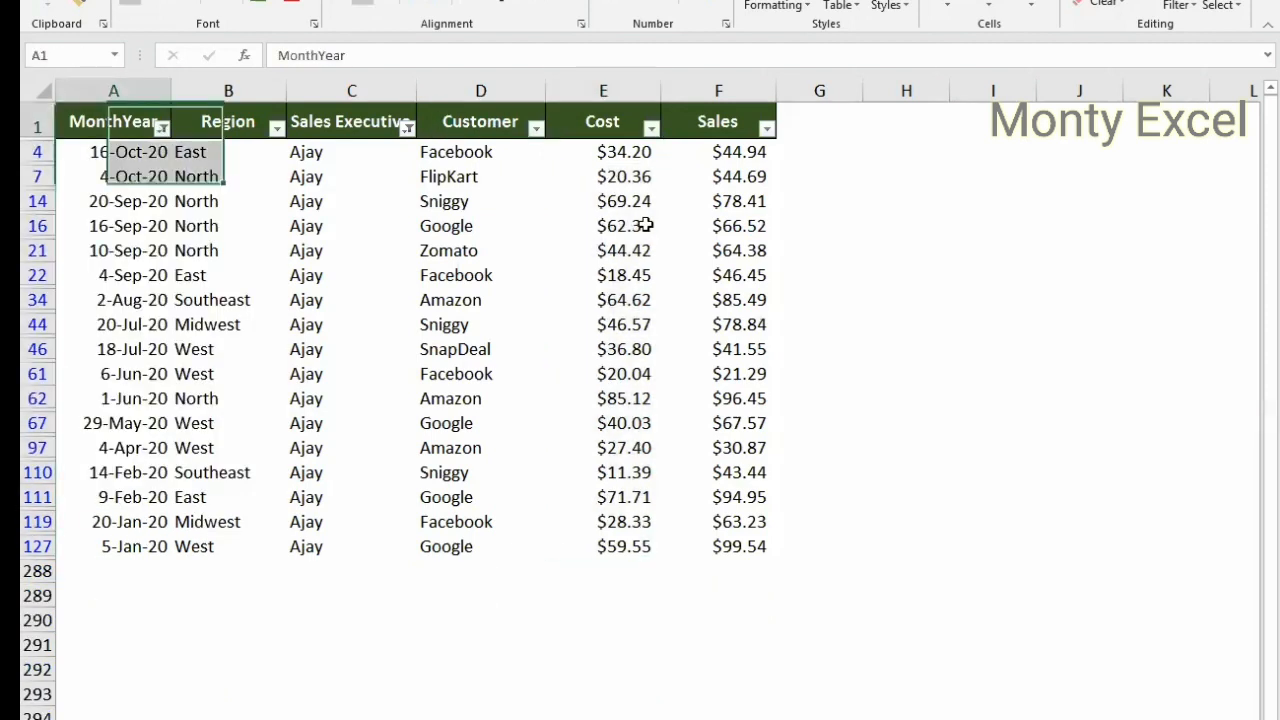
Step: Narrow the MonthYear filter to January 2020 only
key(alt+Down)
key(e)
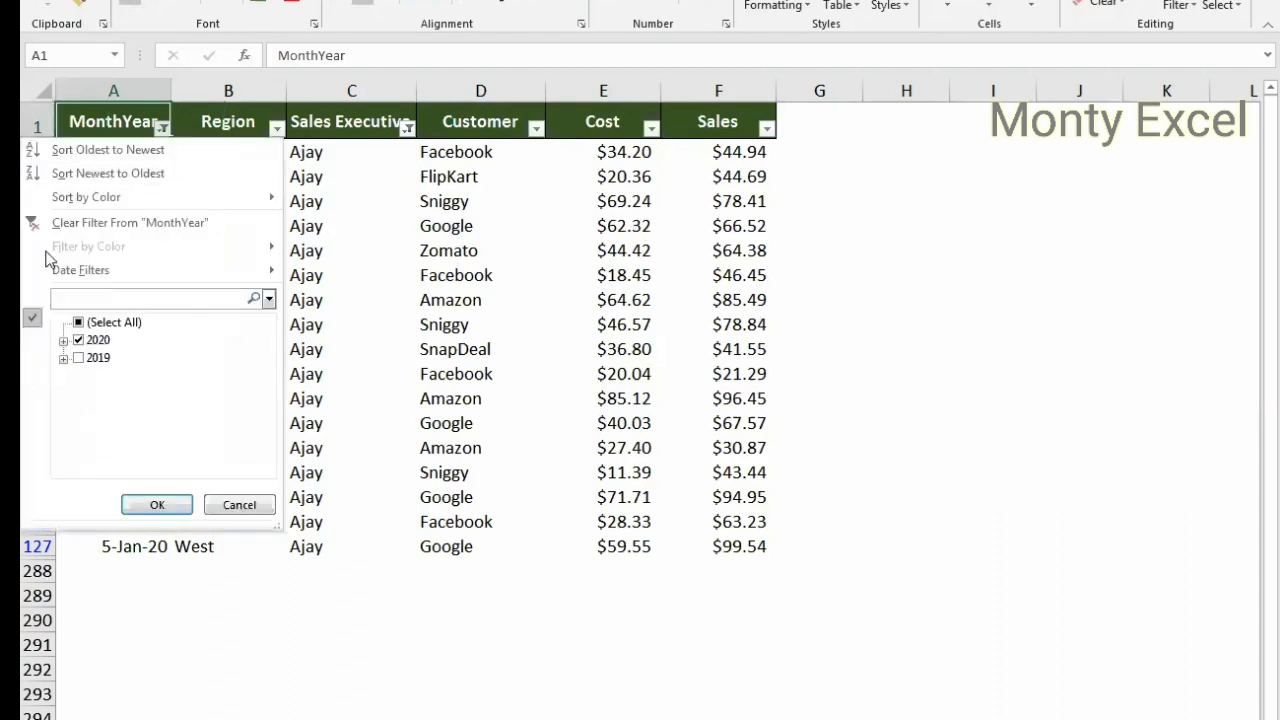
click(63, 340)
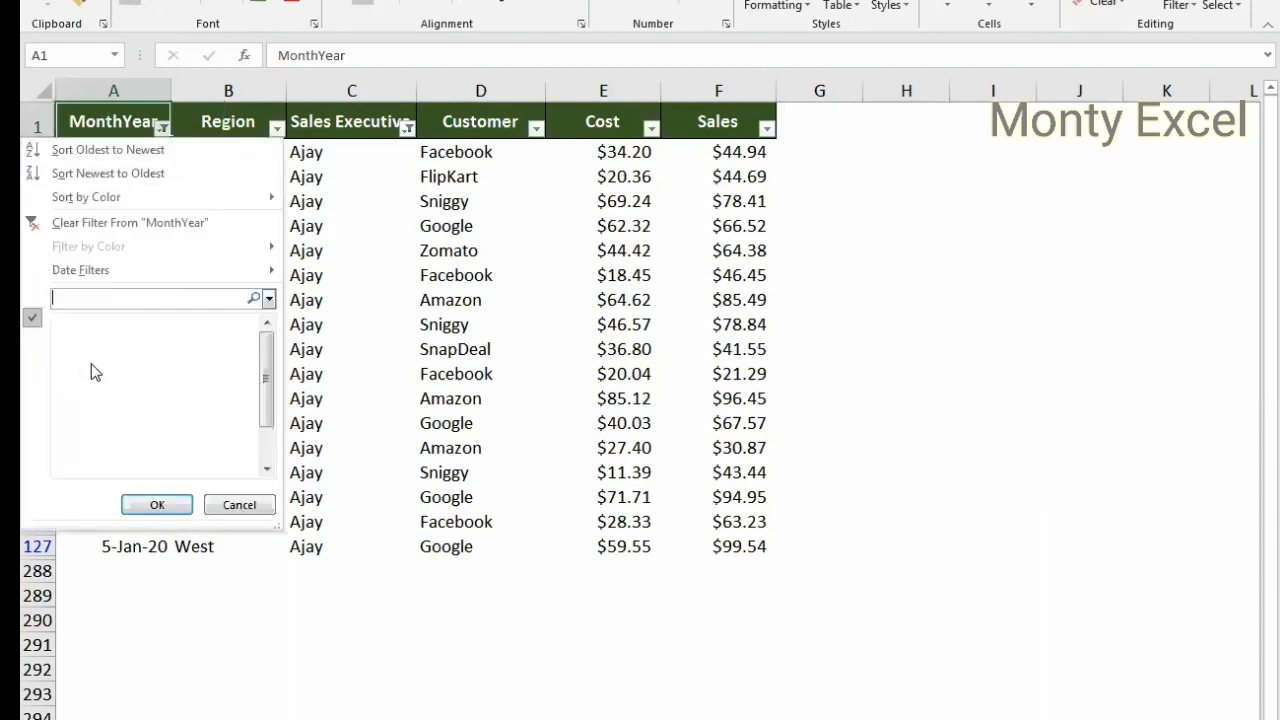
click(78, 322)
click(96, 340)
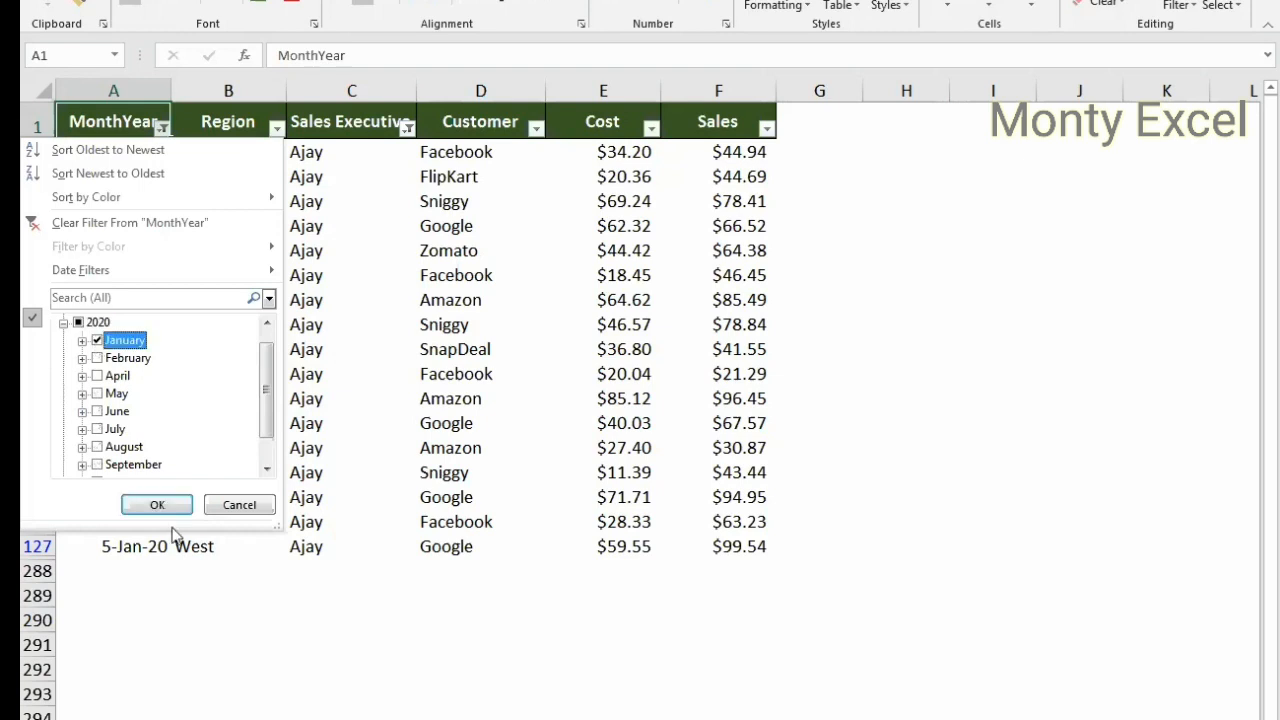
click(158, 504)
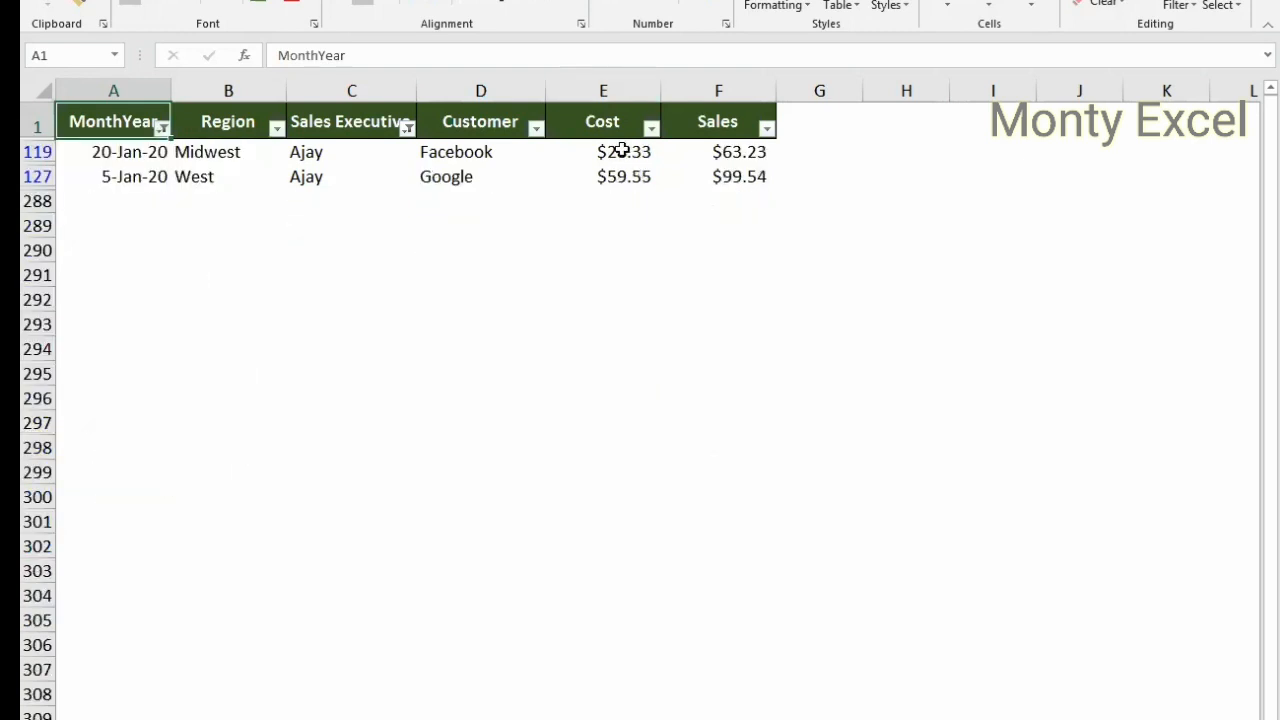
Step: Select the Cost values left for January 2020, and remove all filters from the sales data
drag(621, 150, 621, 178)
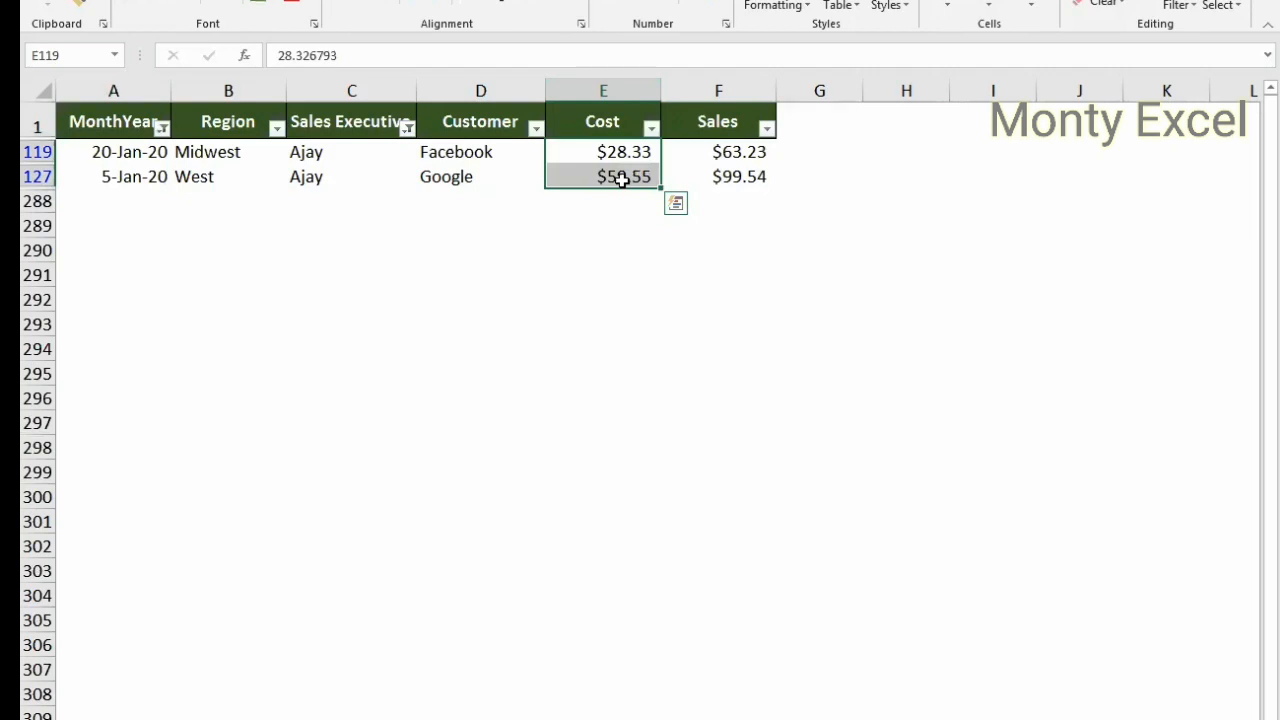
key(ctrl+Home)
key(ctrl+shift+l)
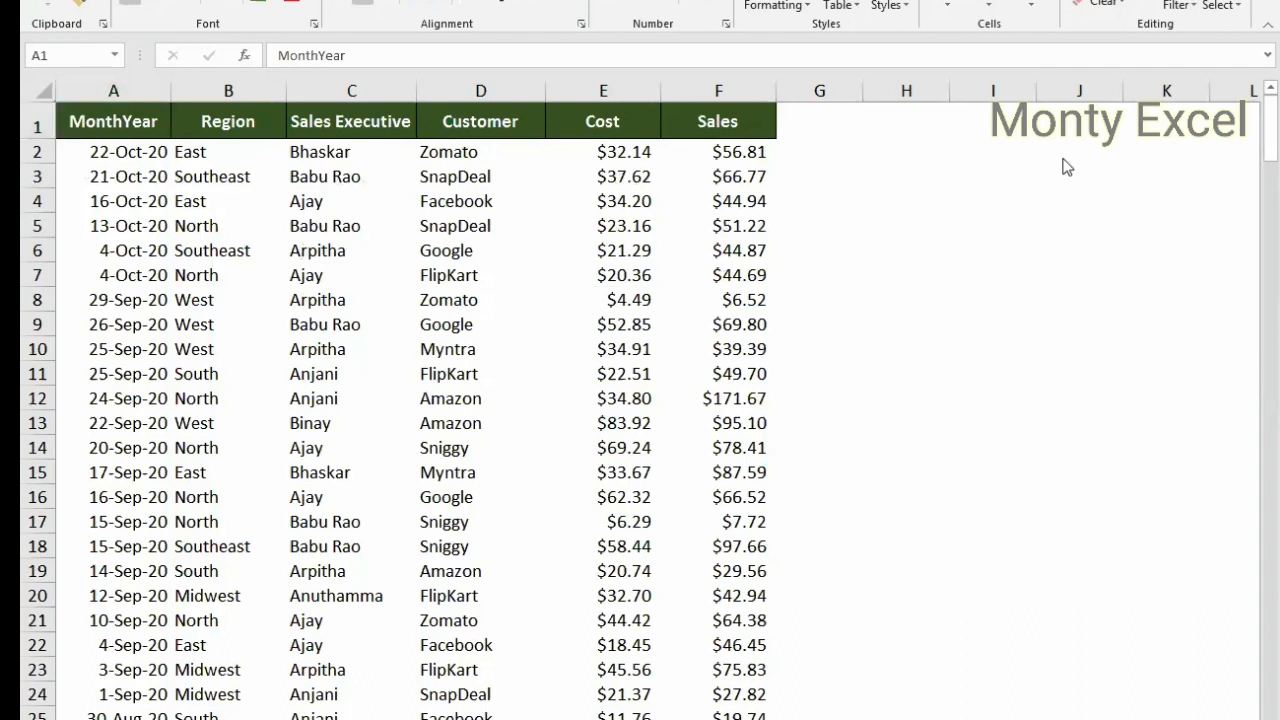
click(407, 280)
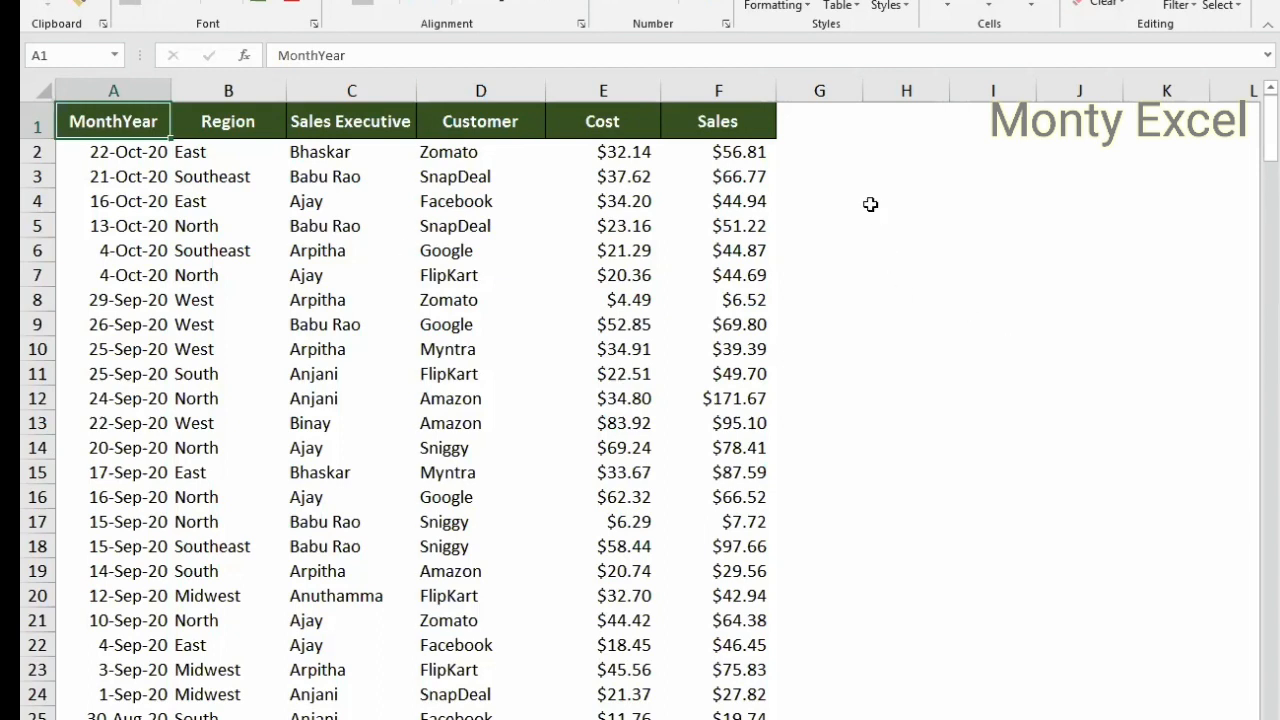
drag(869, 203, 872, 642)
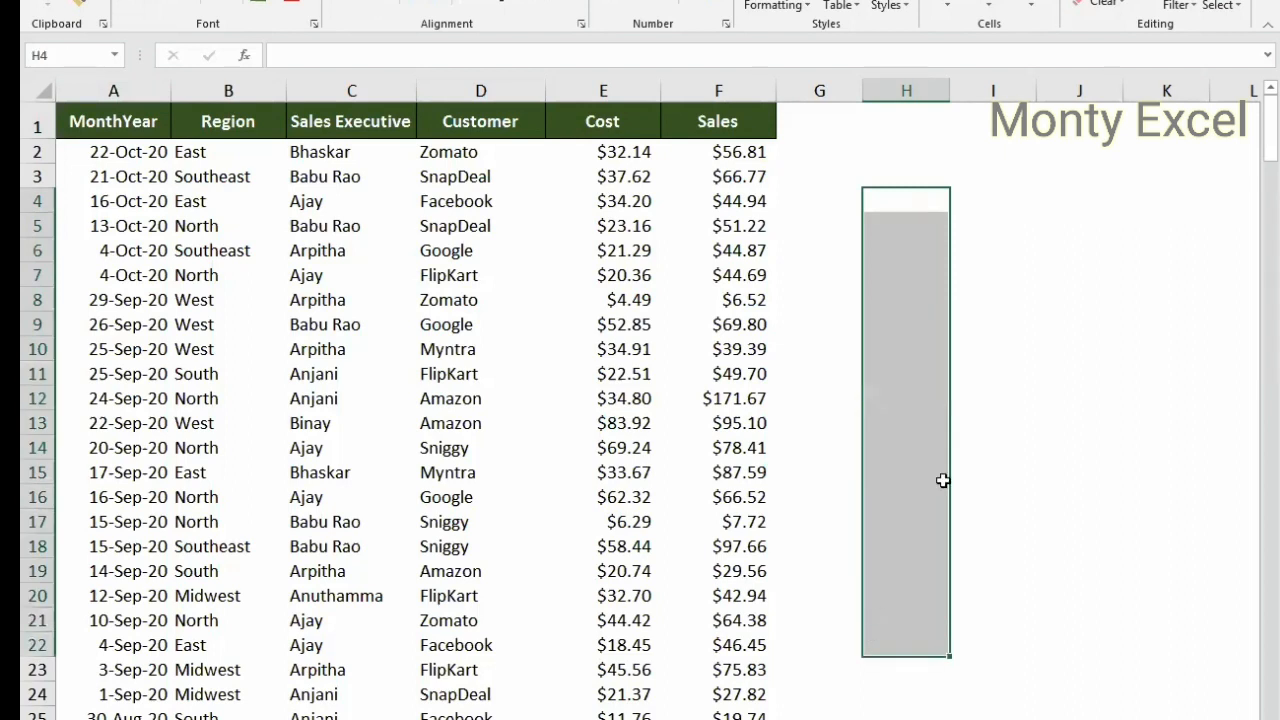
drag(1008, 204, 978, 606)
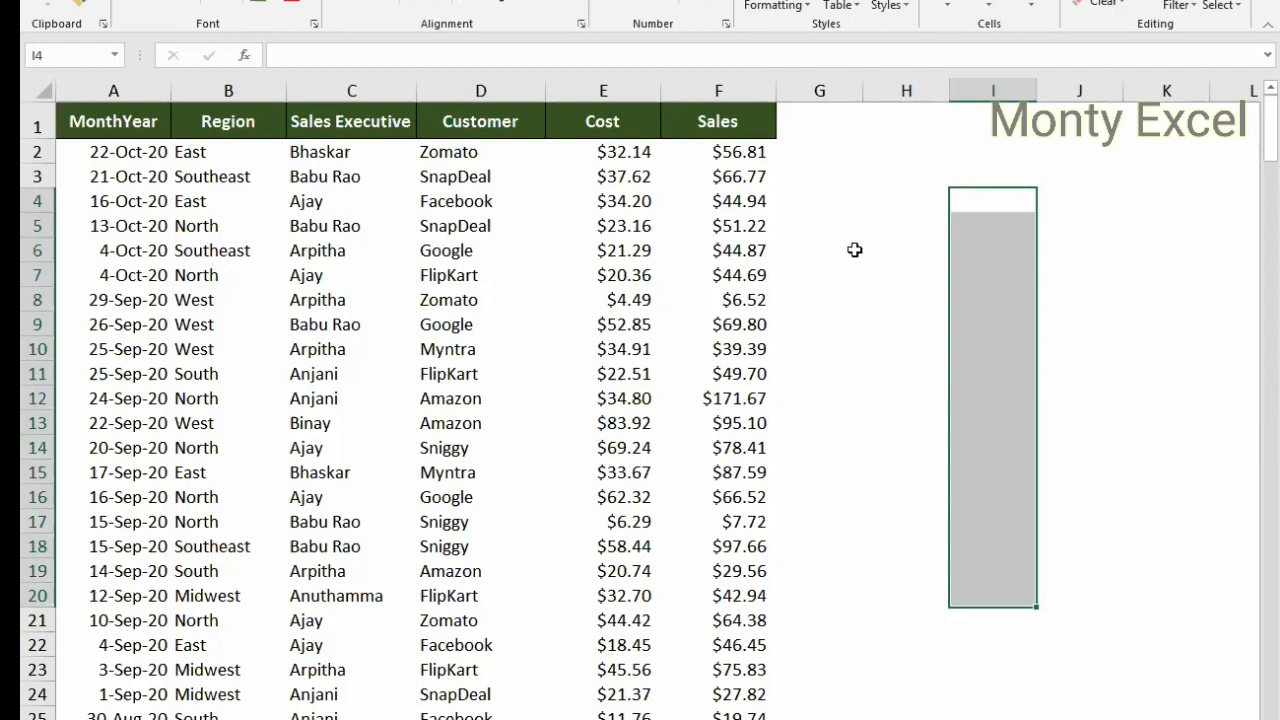
drag(854, 249, 905, 600)
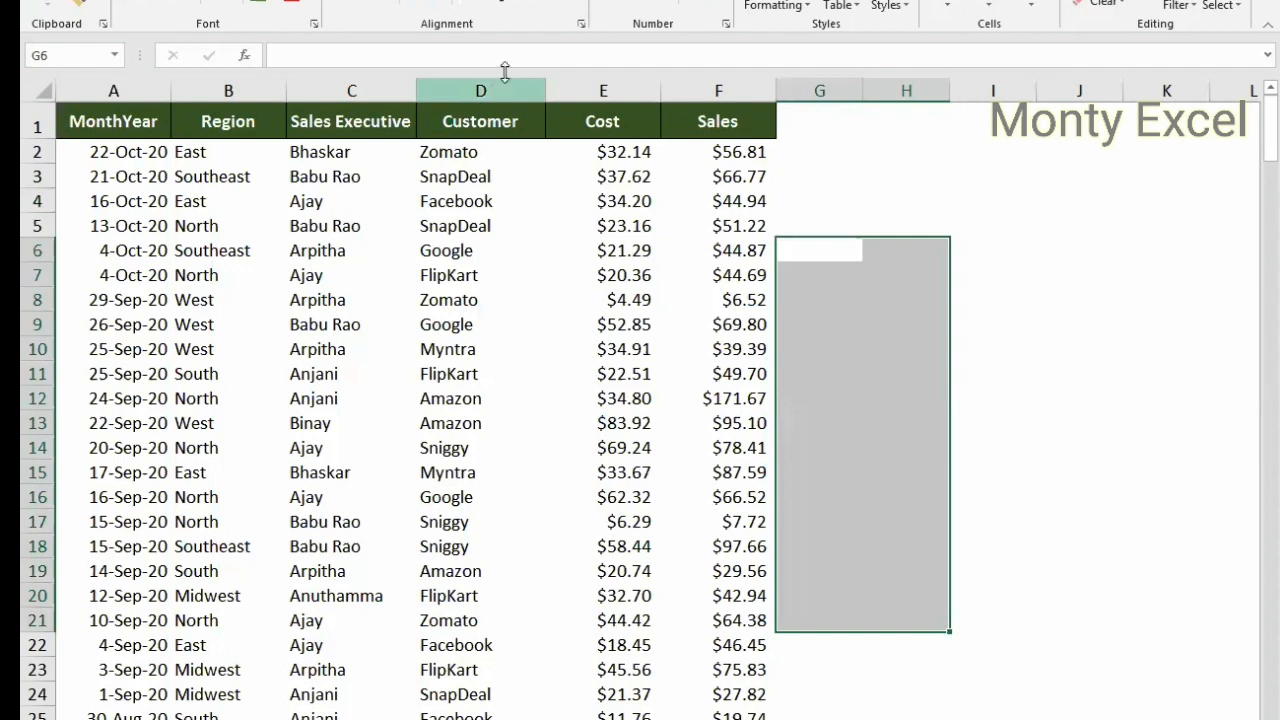
Step: Copy the whole Sales Executive column C to column H
click(393, 84)
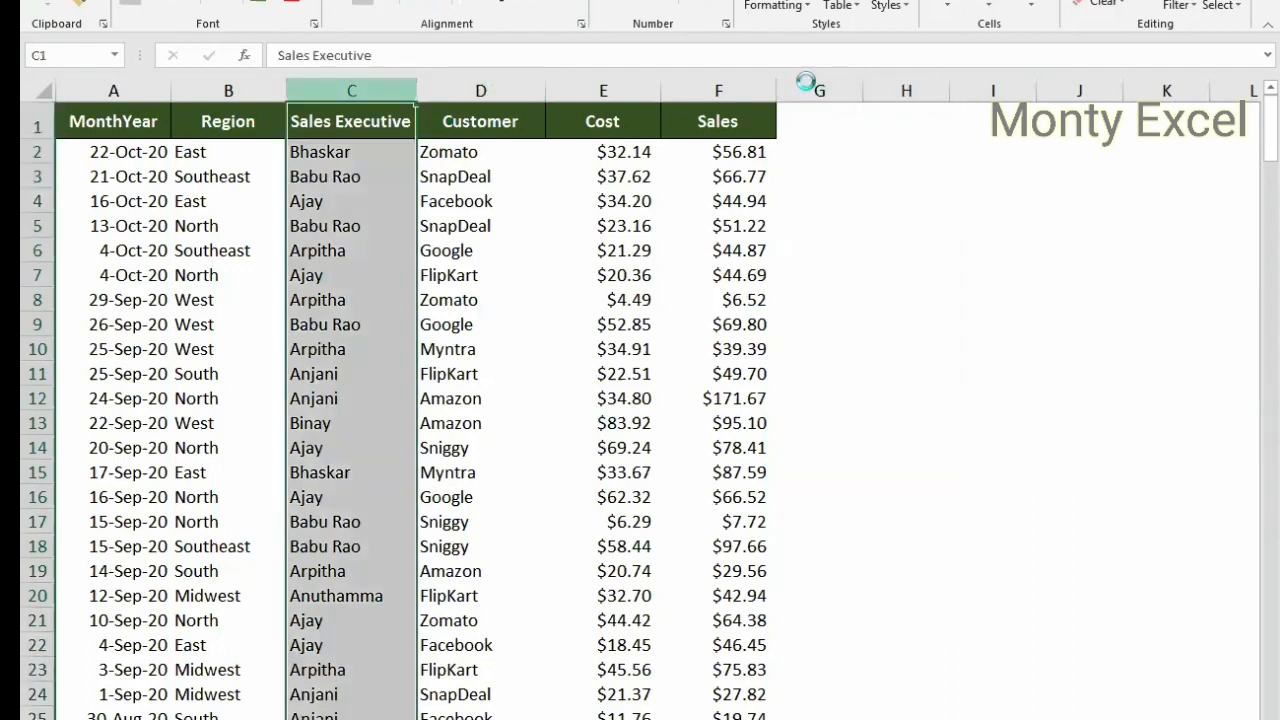
key(ctrl+c)
click(918, 87)
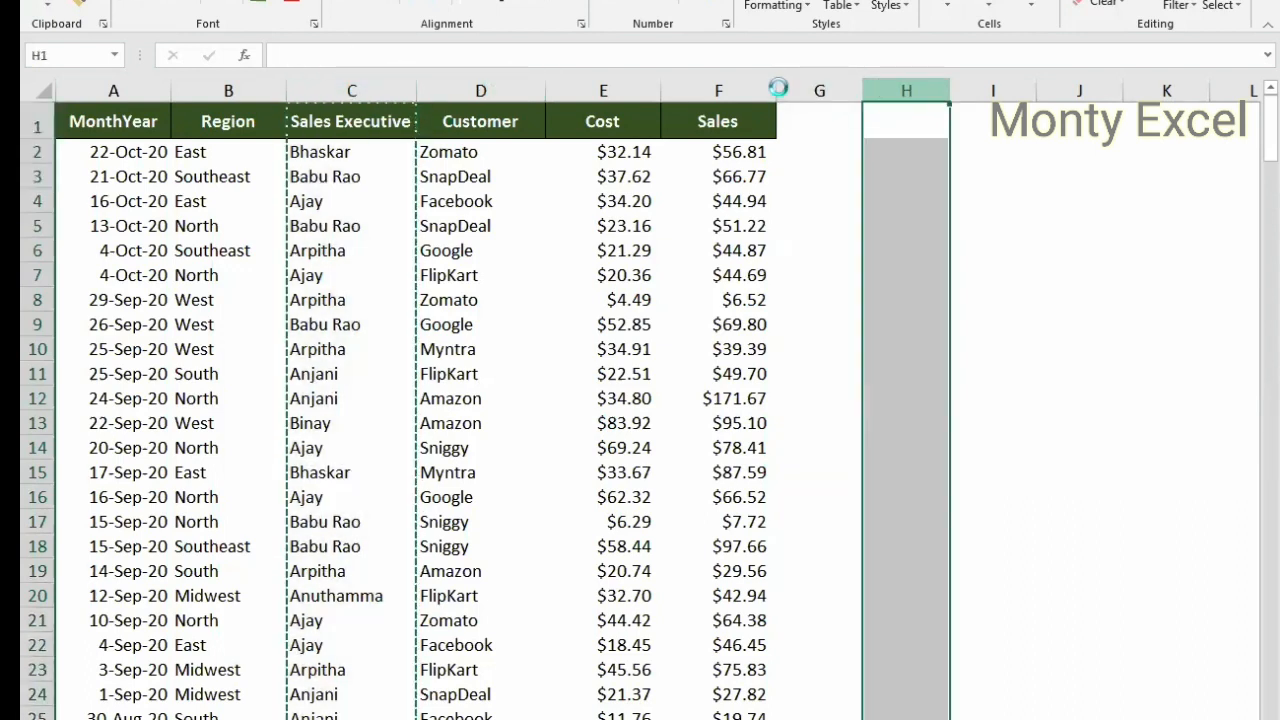
key(ctrl+v)
Step: Remove the duplicates from the Sales Executive list in column H, treating the first row as a header, and select the remaining names
click(350, 0)
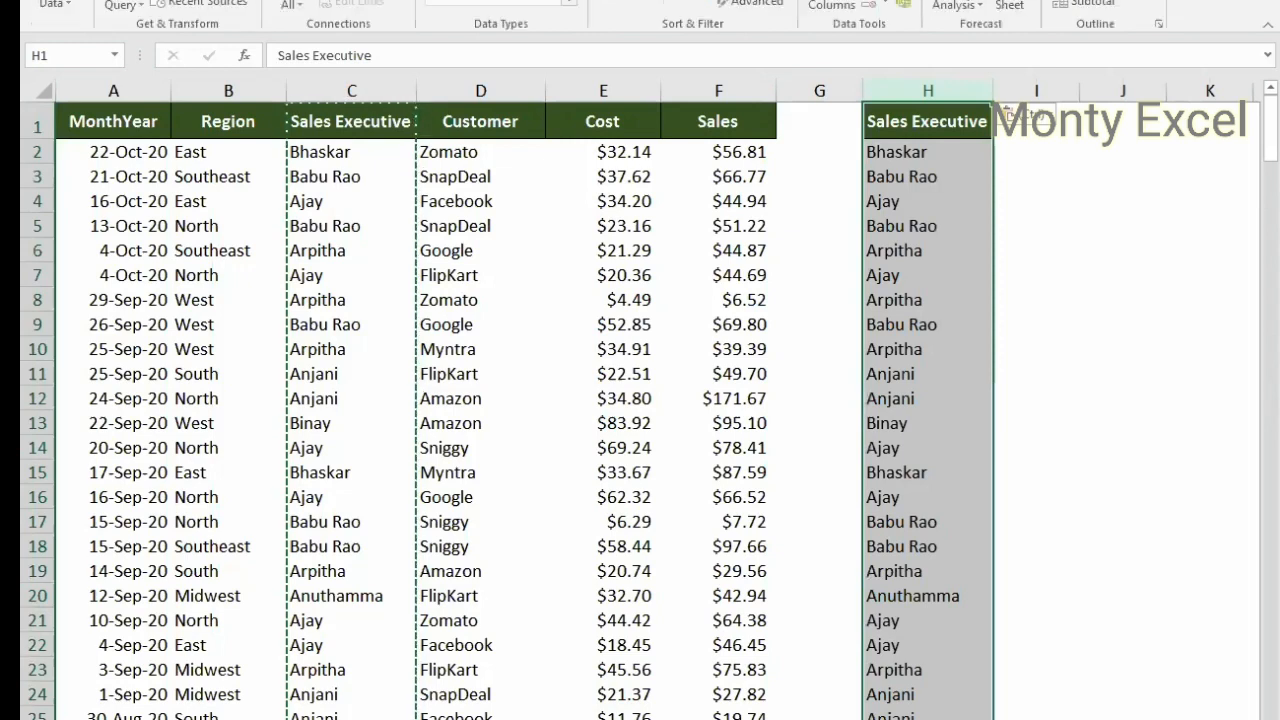
click(873, 2)
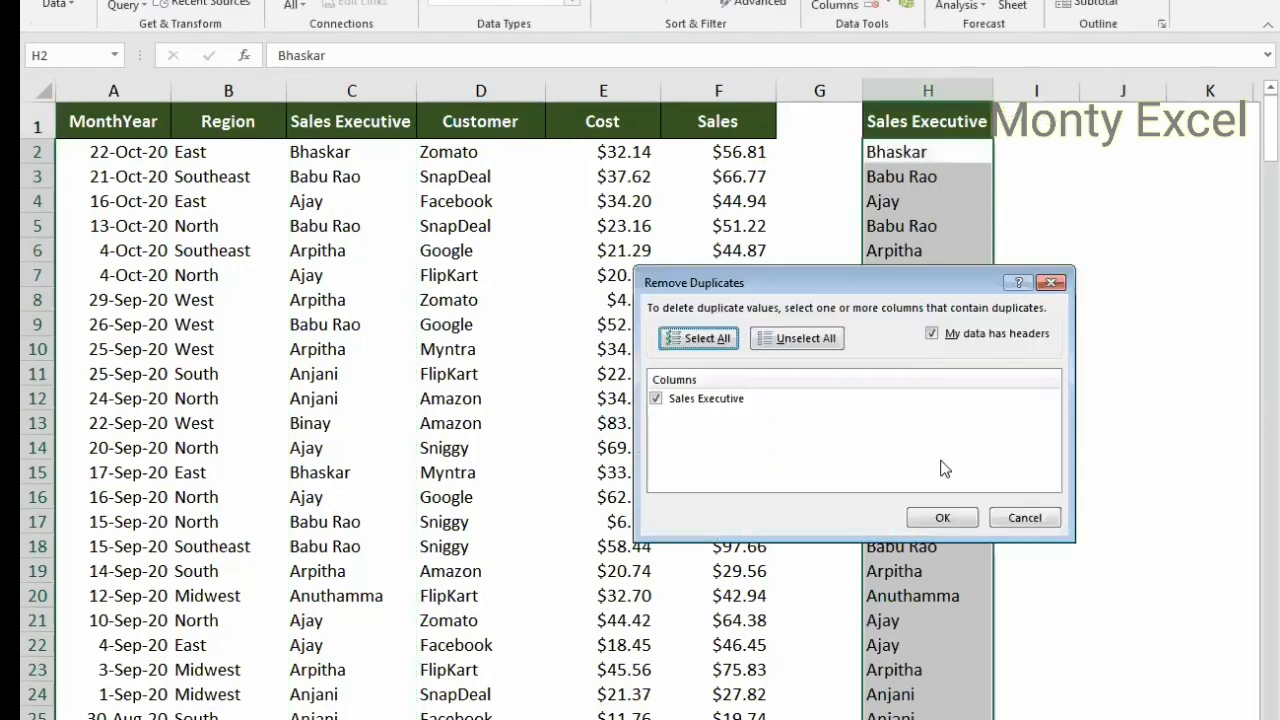
click(930, 515)
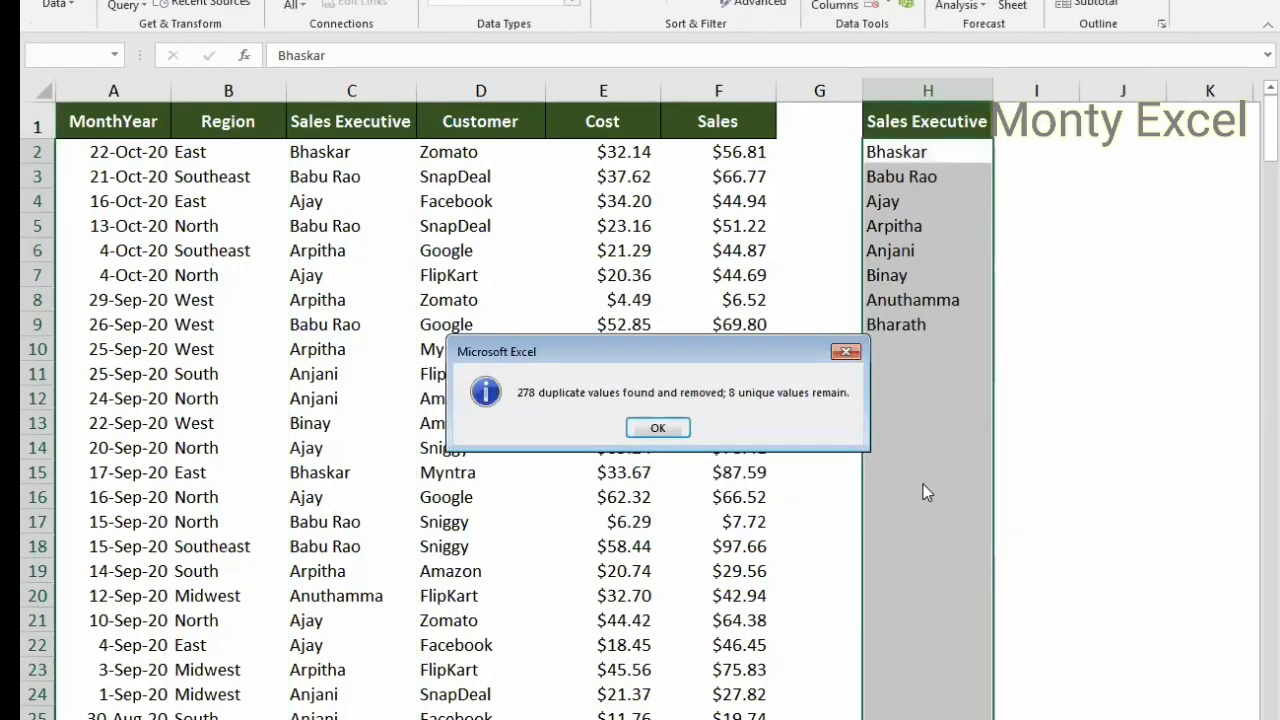
click(680, 428)
drag(925, 152, 924, 323)
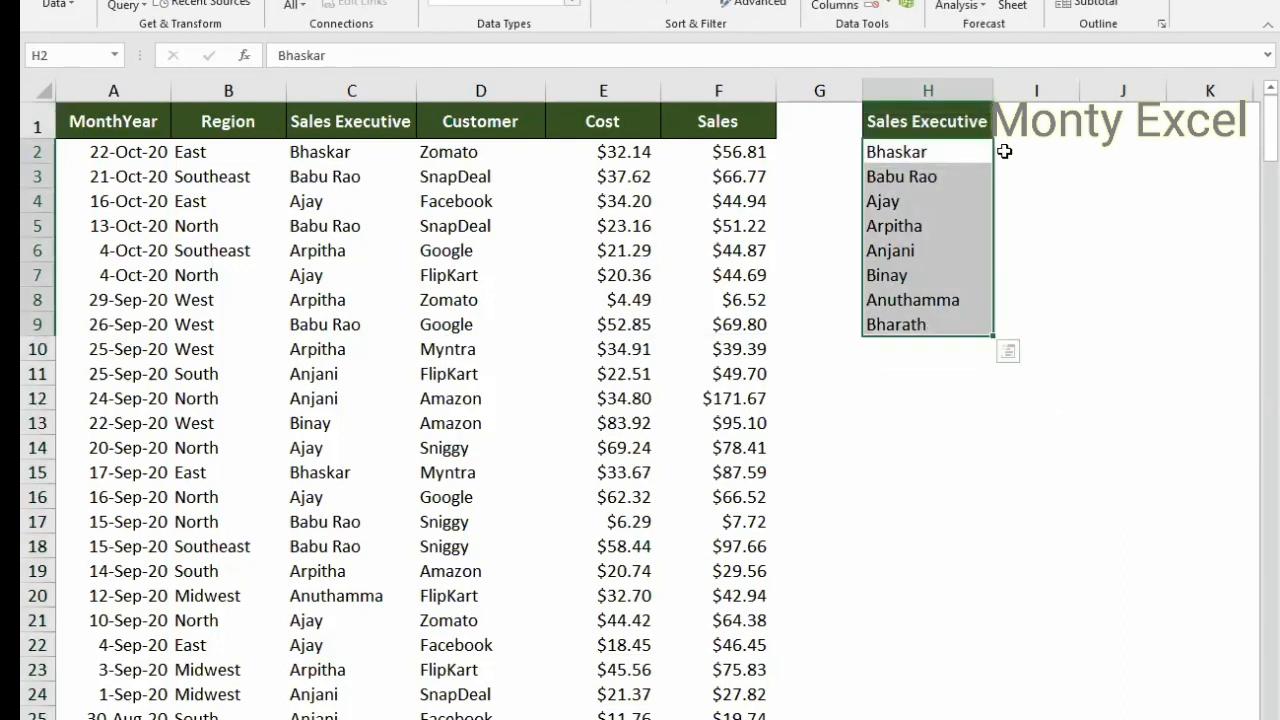
key(Right)
text(=aver)
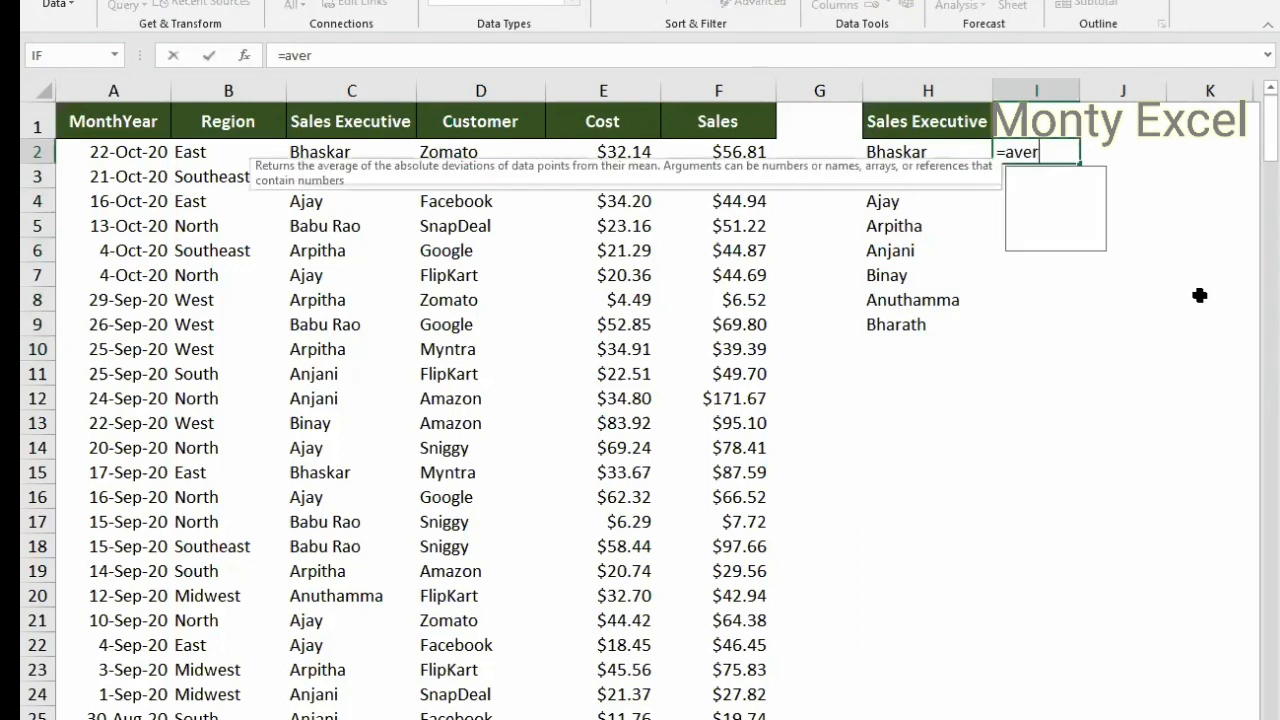
key(Return)
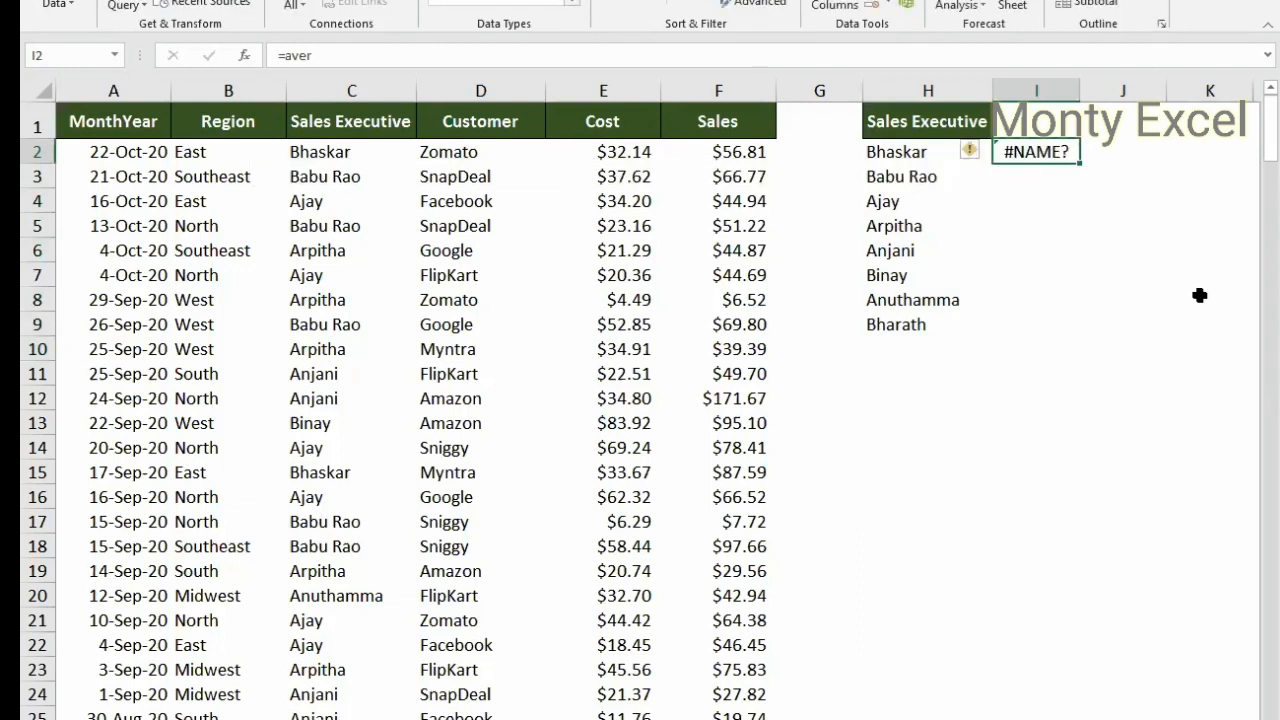
text(=)
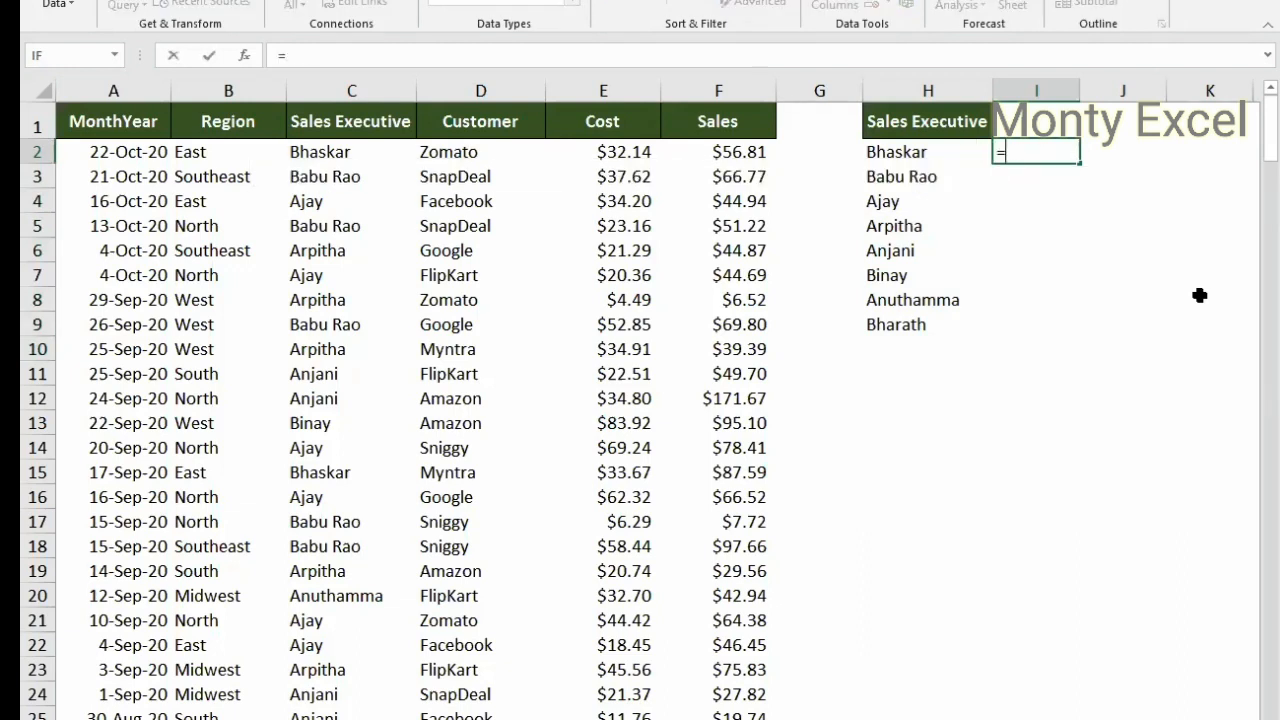
key(Up)
key(Escape)
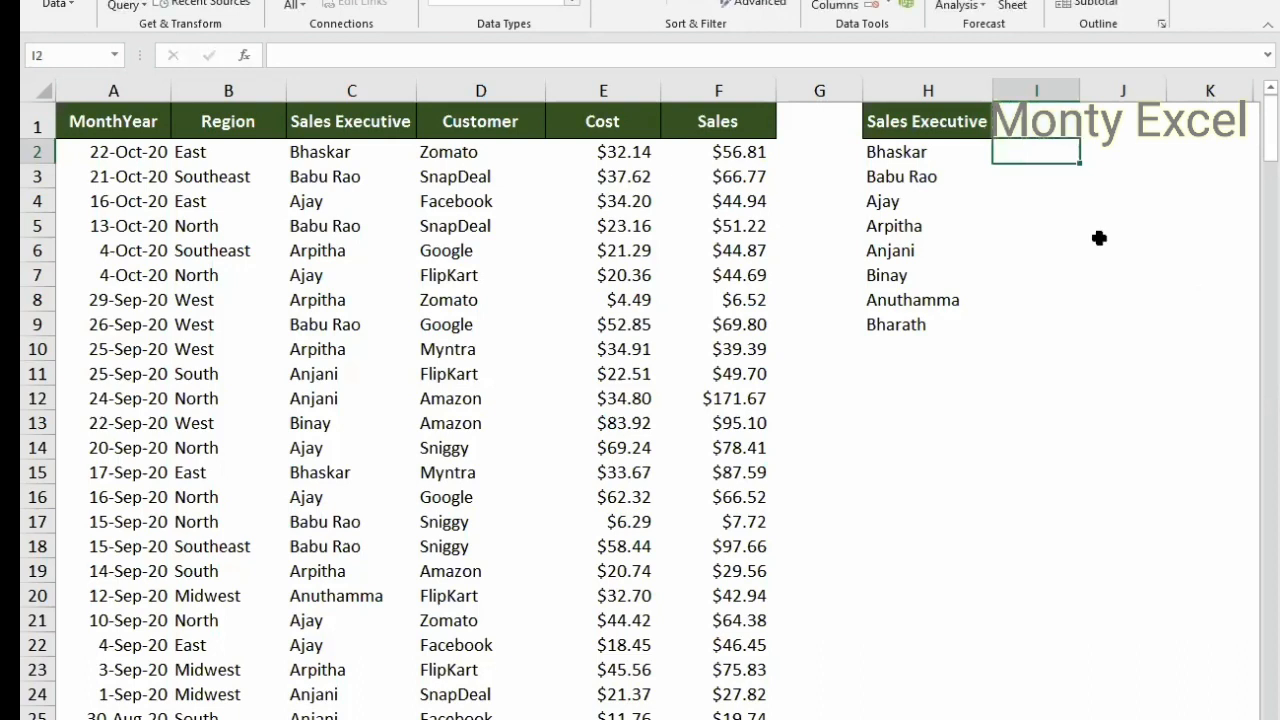
Step: Delete column H containing the list of unique sales executives, and select a cell inside the sales data
click(914, 78)
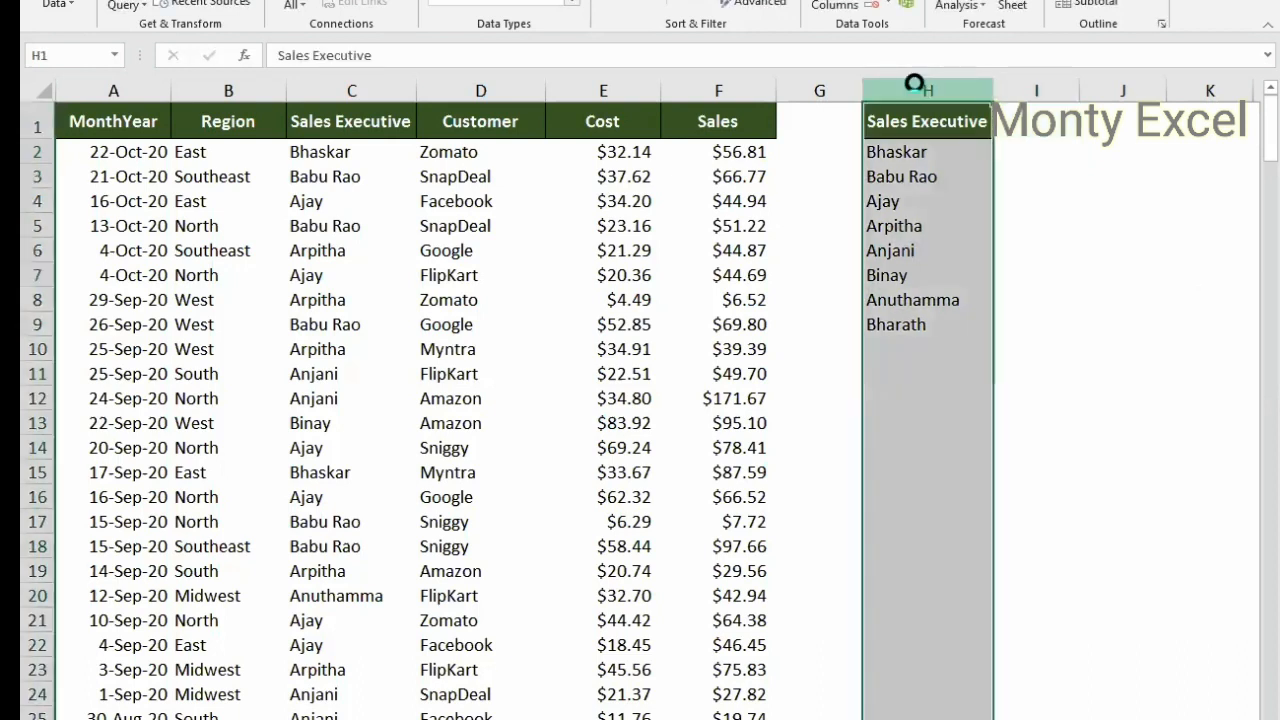
key(ctrl+minus)
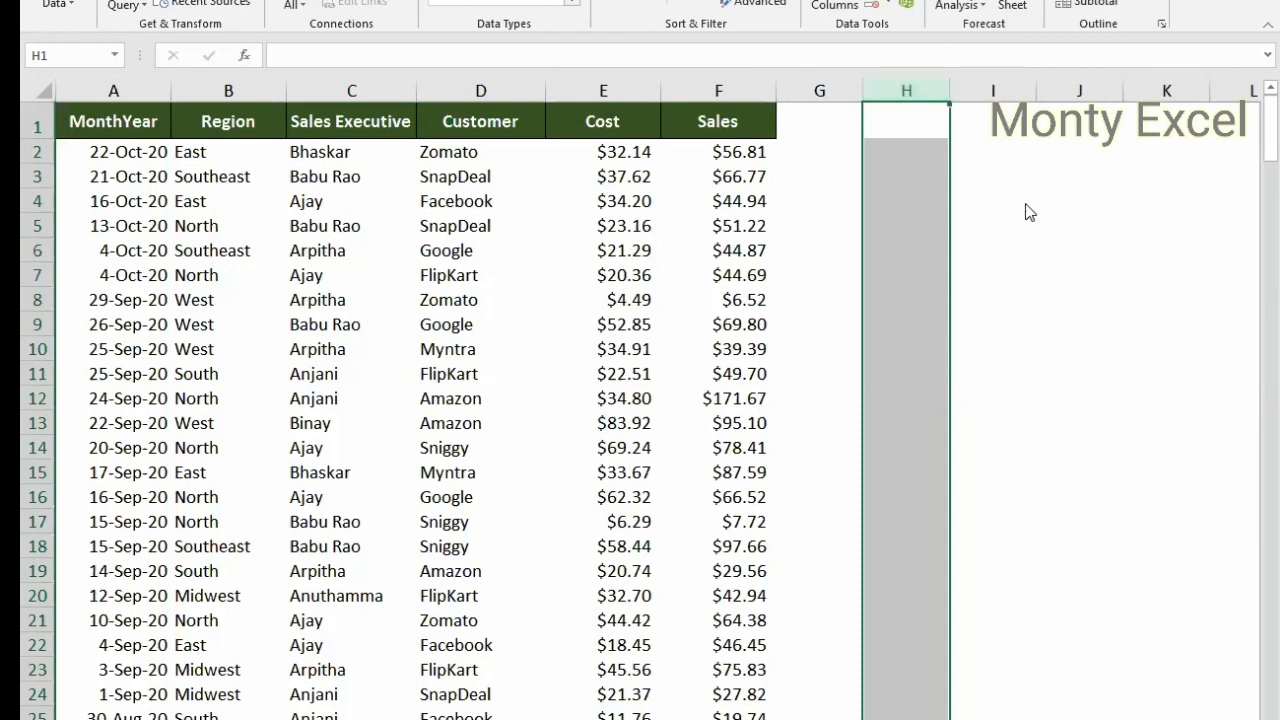
key(alt+a)
key(q)
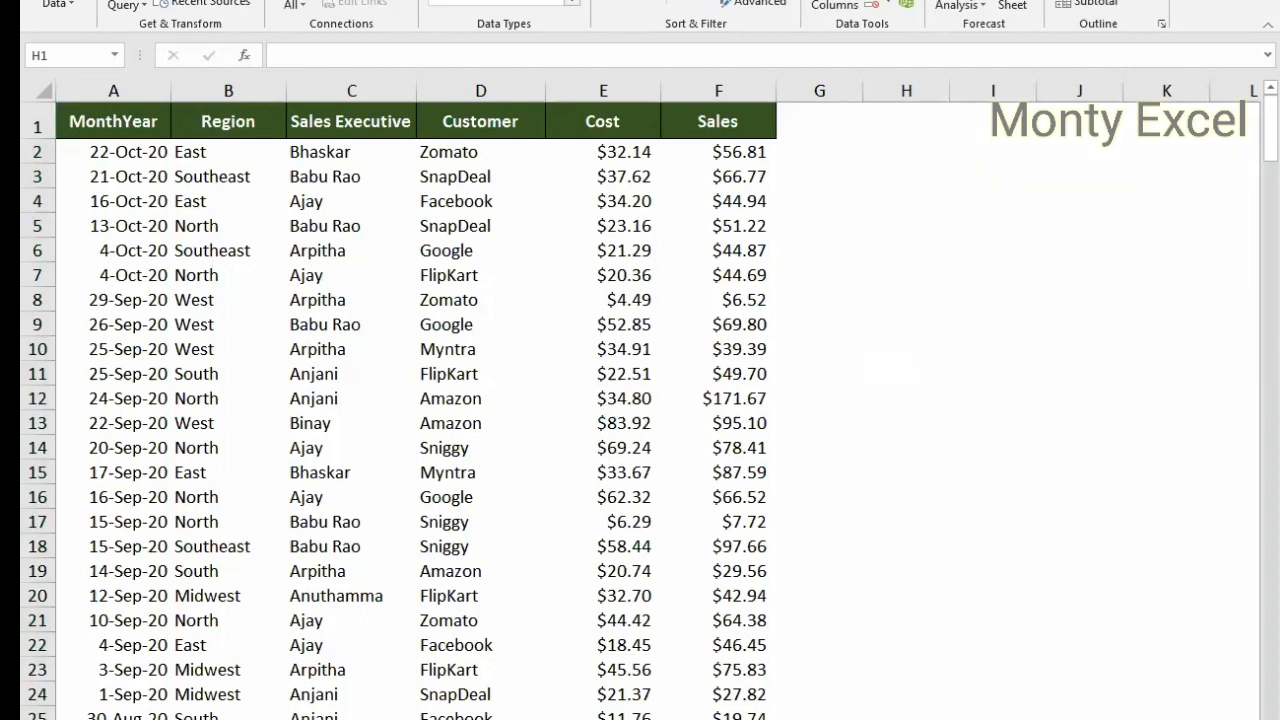
key(ctrl+space)
click(354, 292)
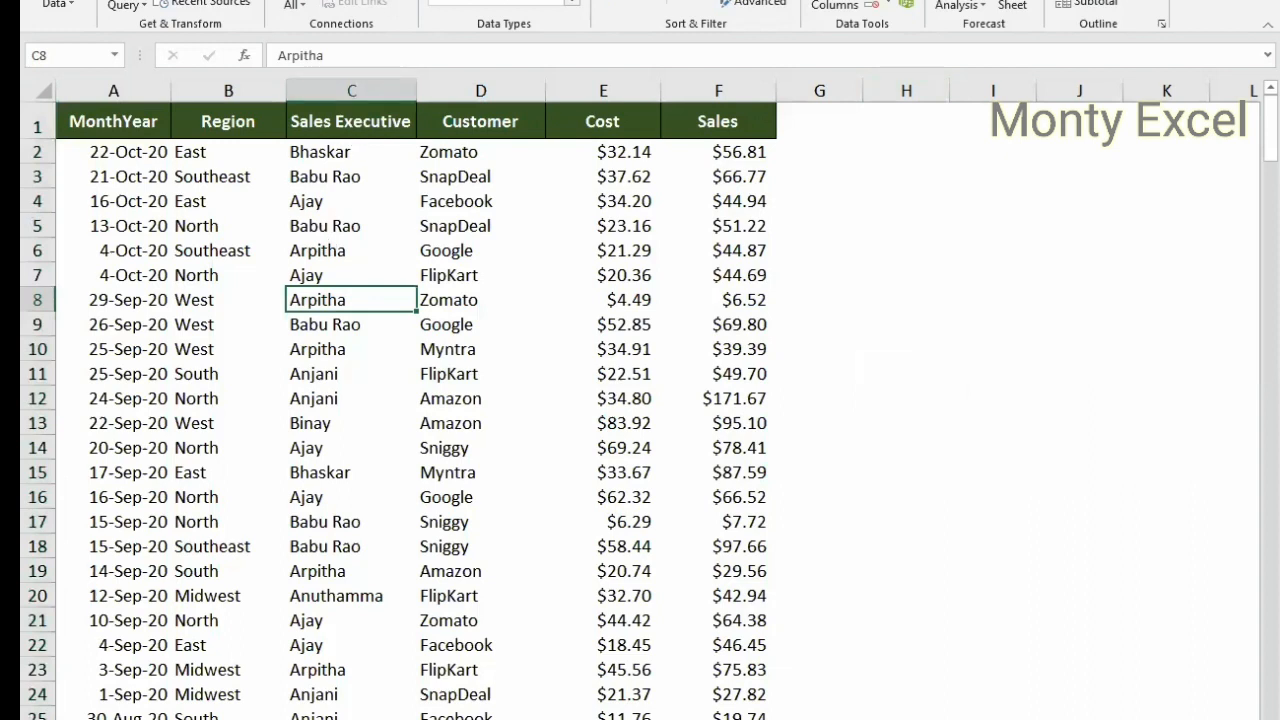
Step: Show the description of the PivotTable command and return to the first cell of the sales data
click(142, 0)
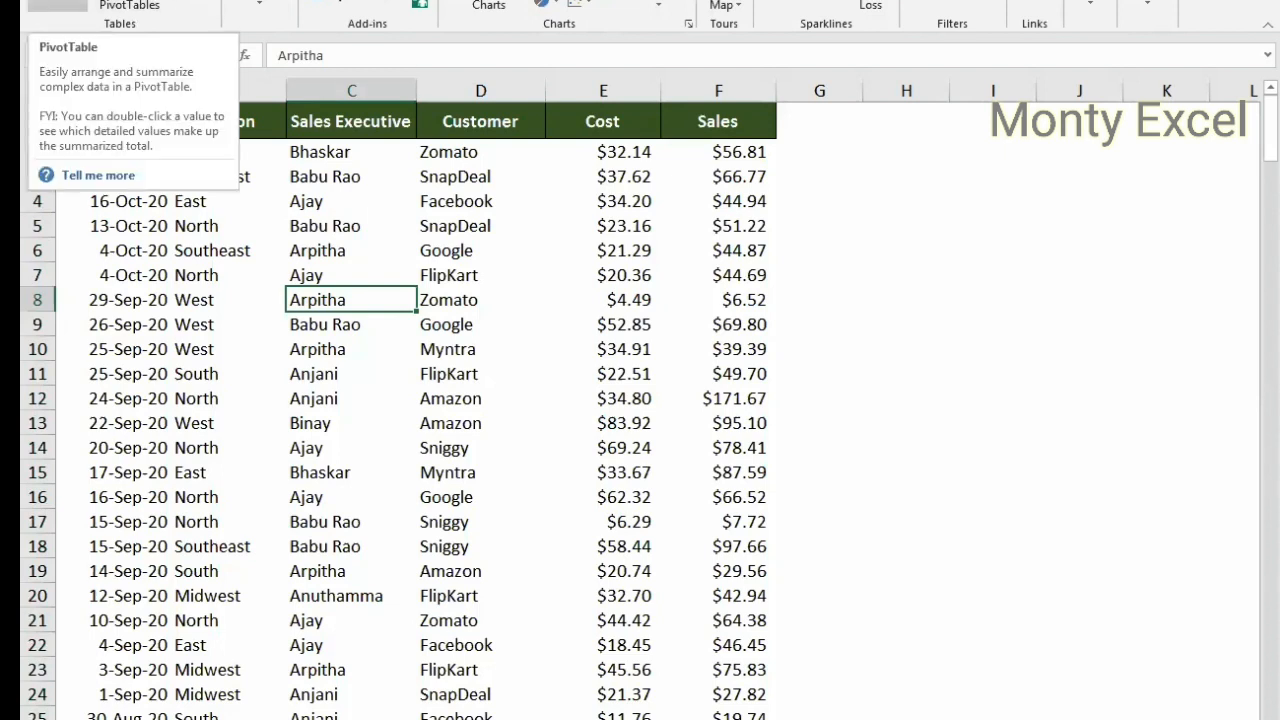
click(316, 227)
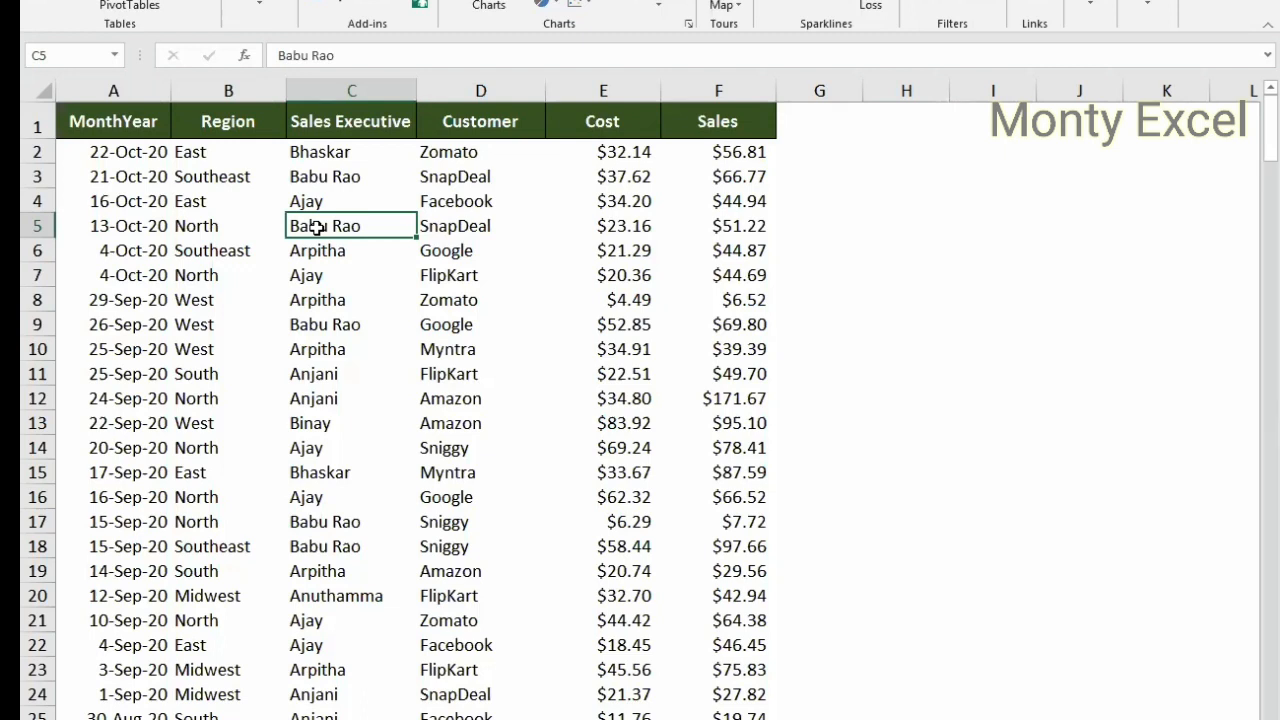
drag(964, 135, 961, 674)
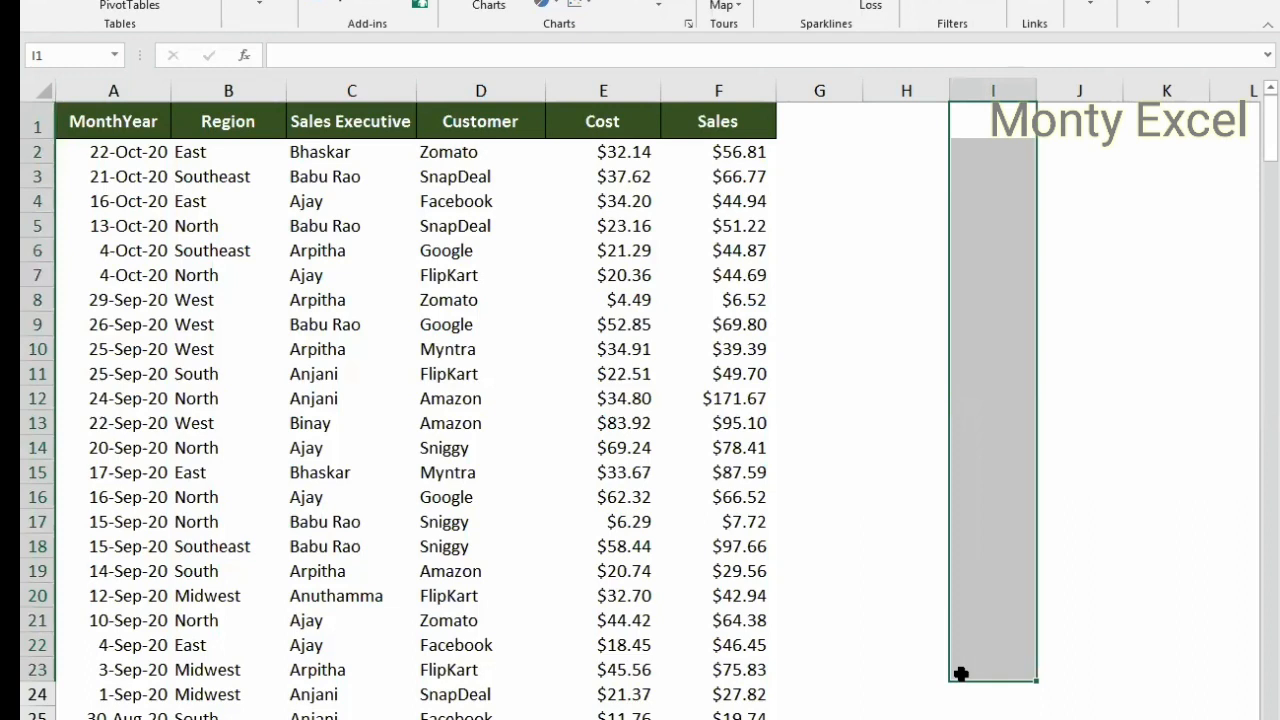
key(ctrl+Home)
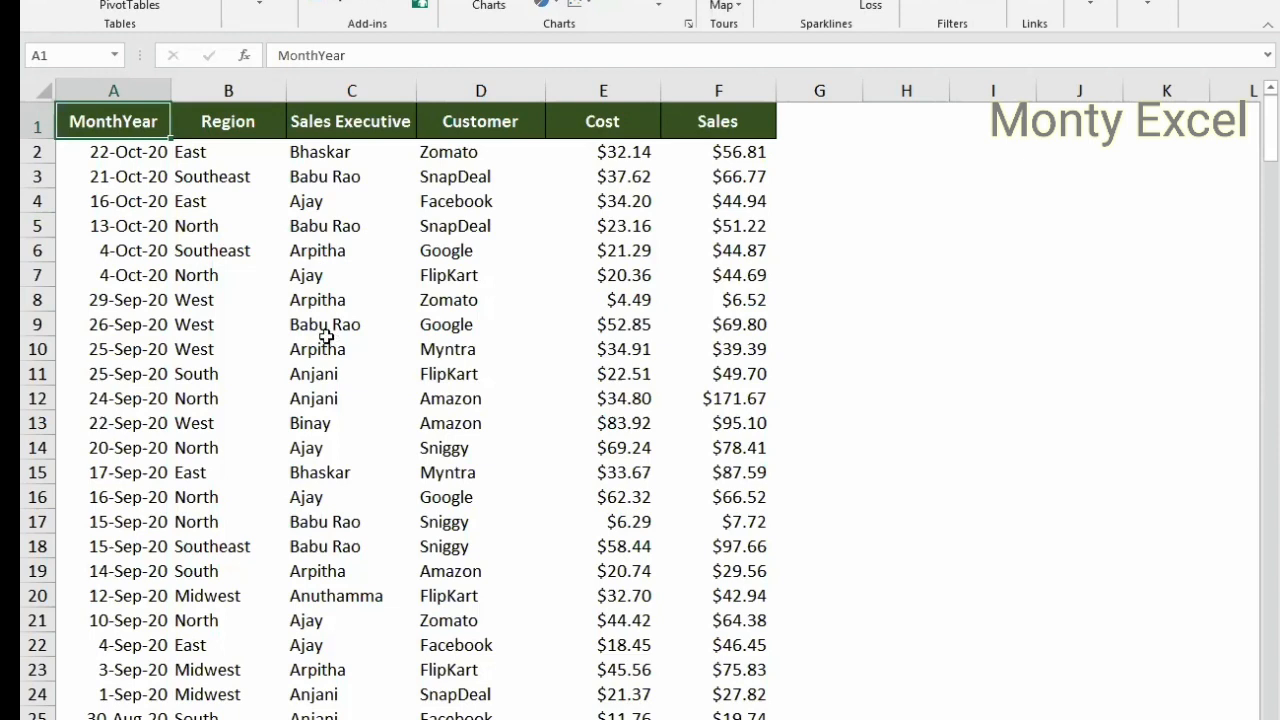
key(alt+m)
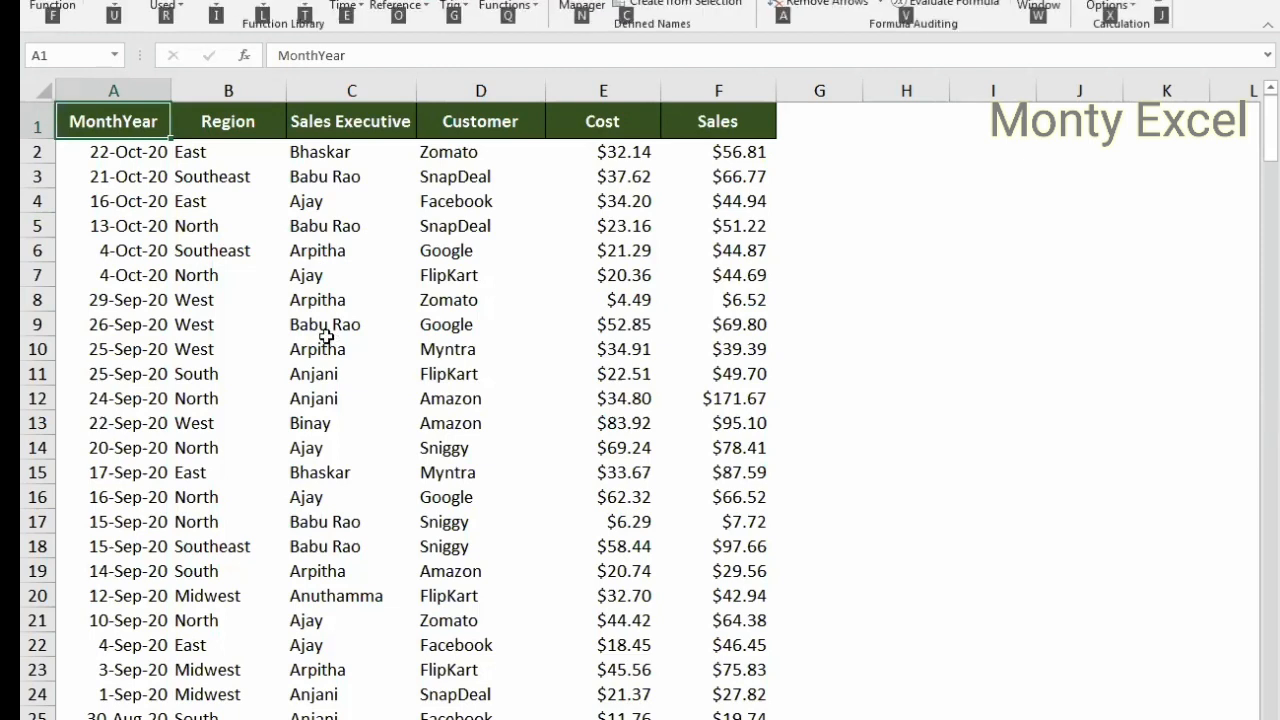
key(f)
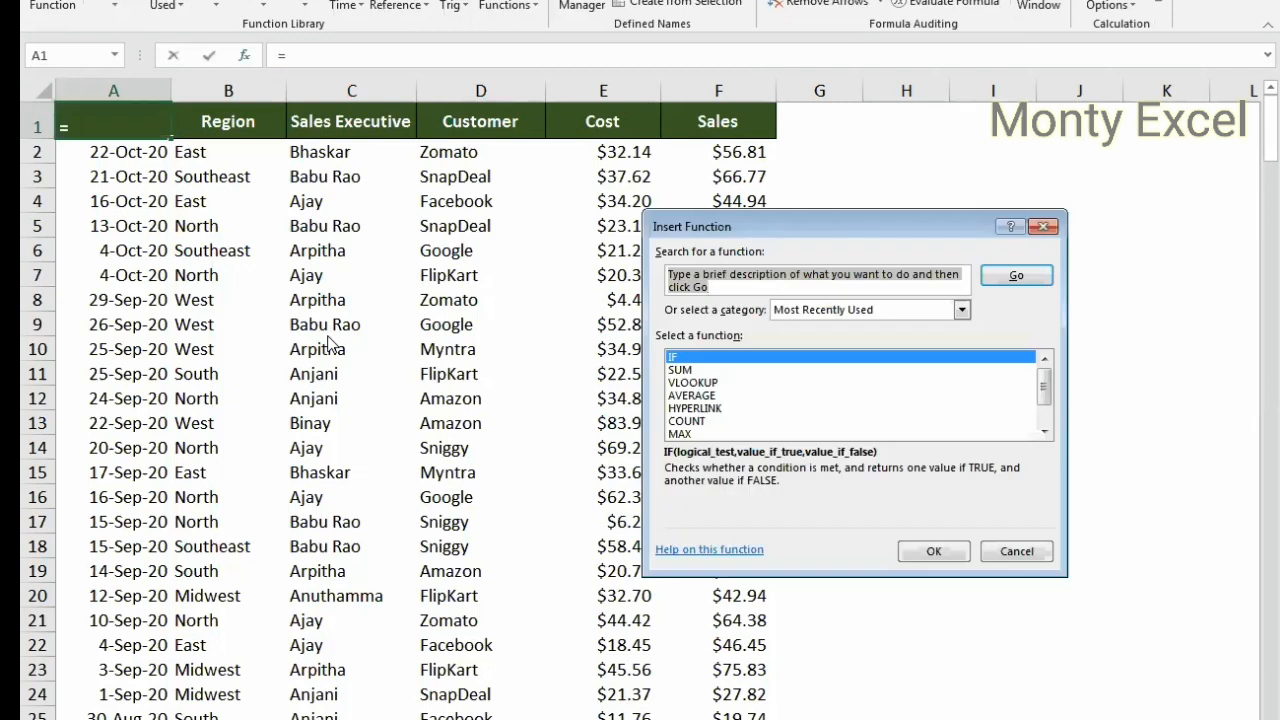
click(1017, 553)
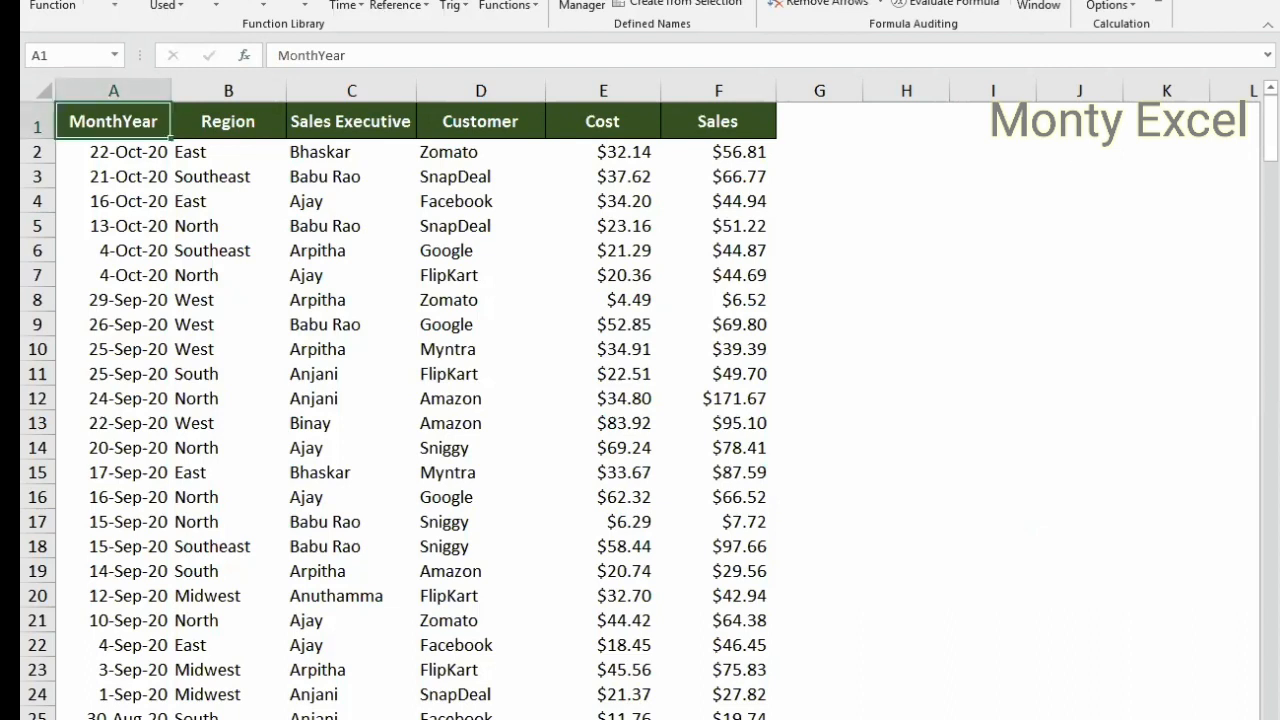
click(82, 0)
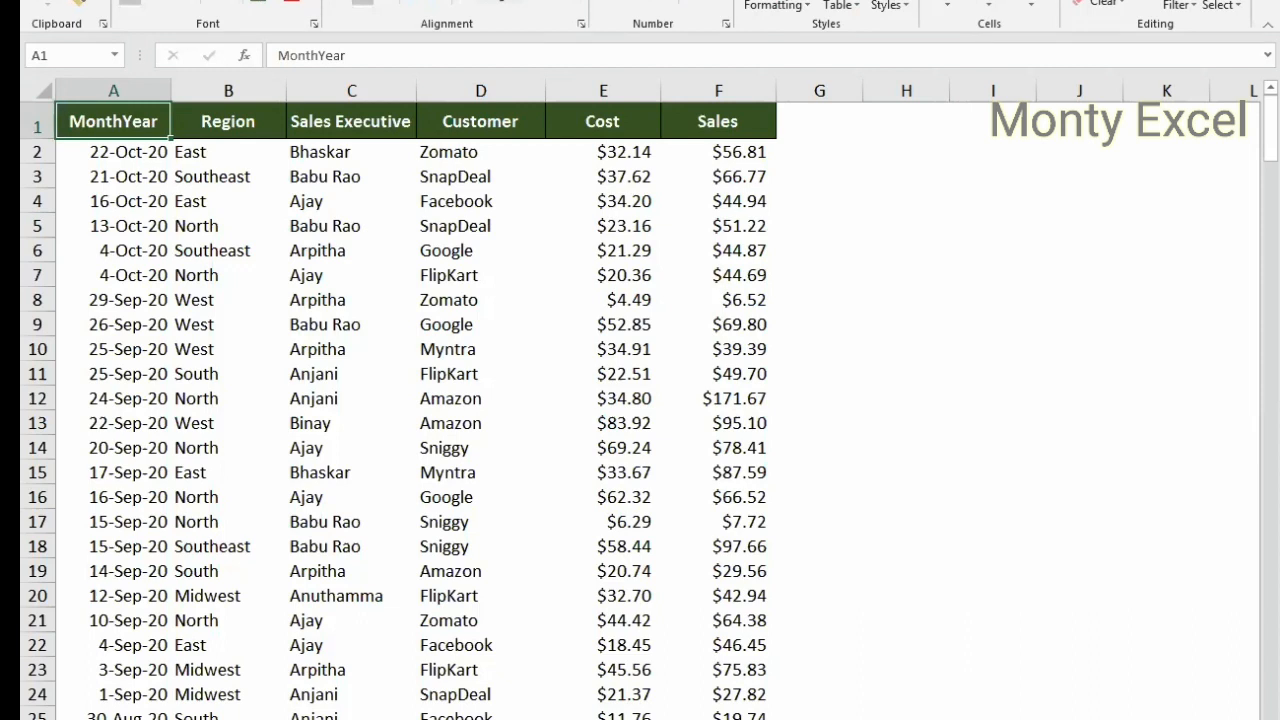
click(133, 0)
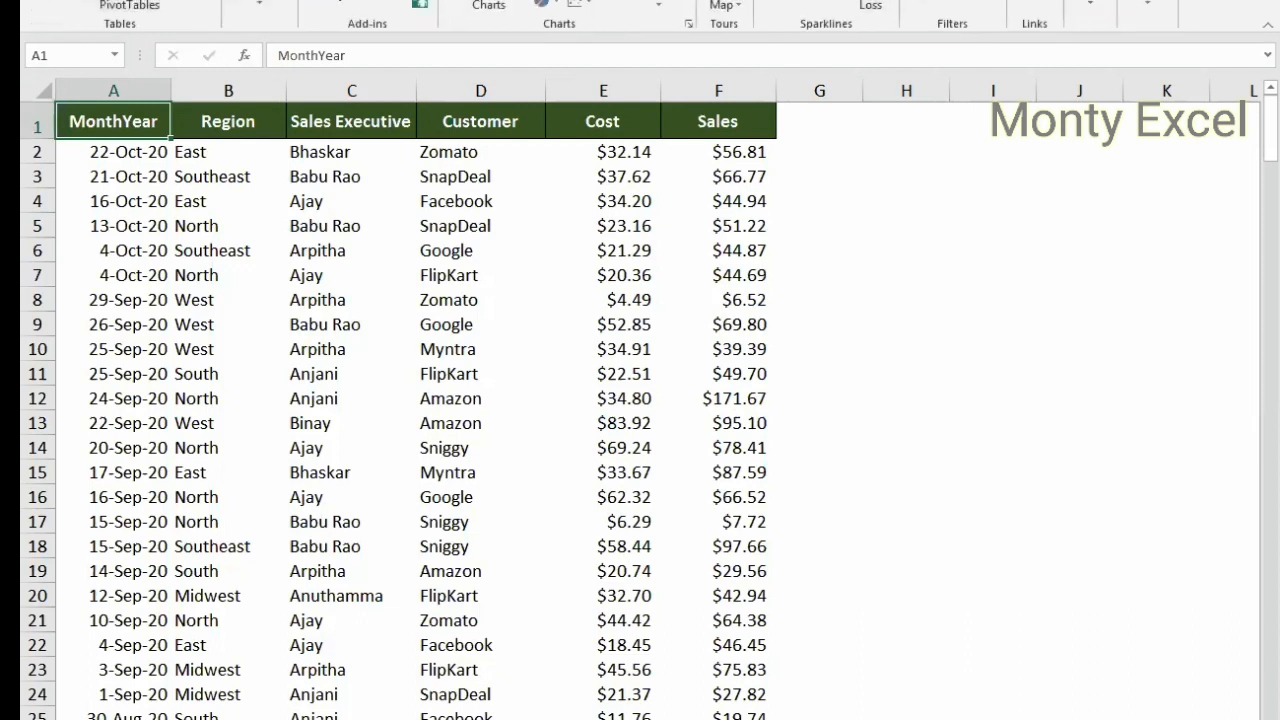
click(203, 0)
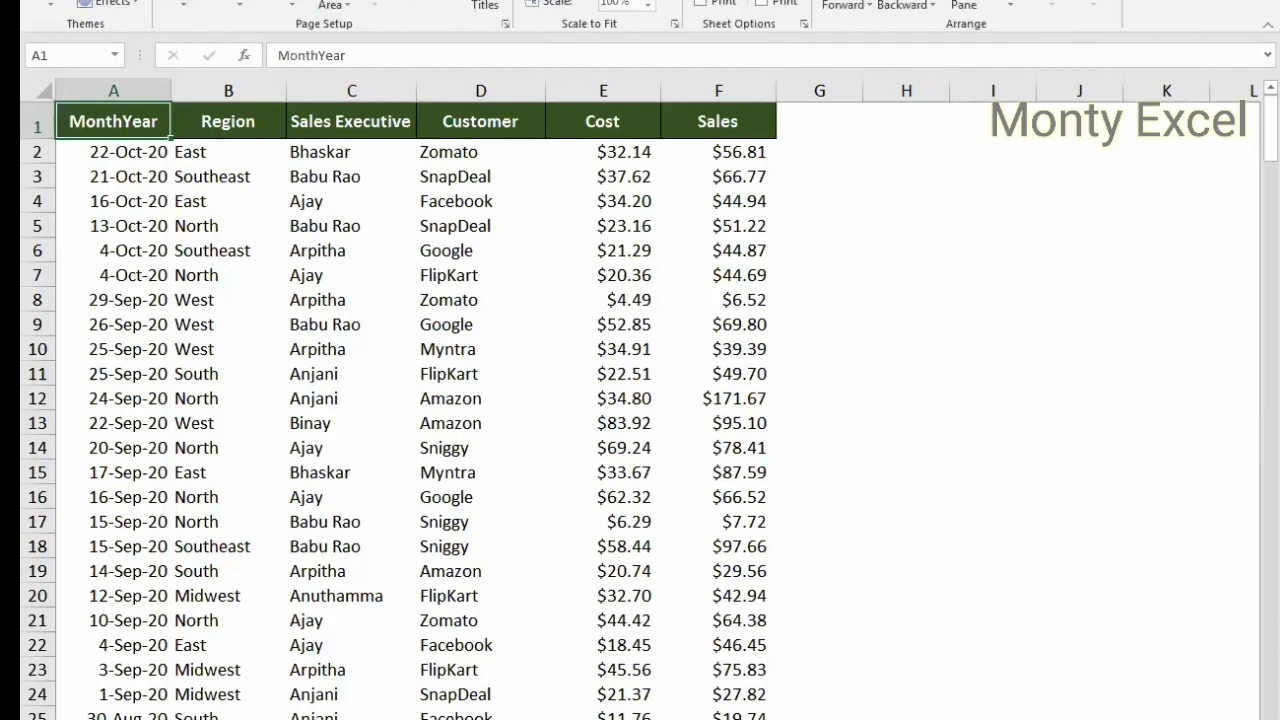
click(275, 0)
Step: Open the Create PivotTable dialog from empty cell I9 to examine its source range and location, and close it without creating anything
click(1008, 321)
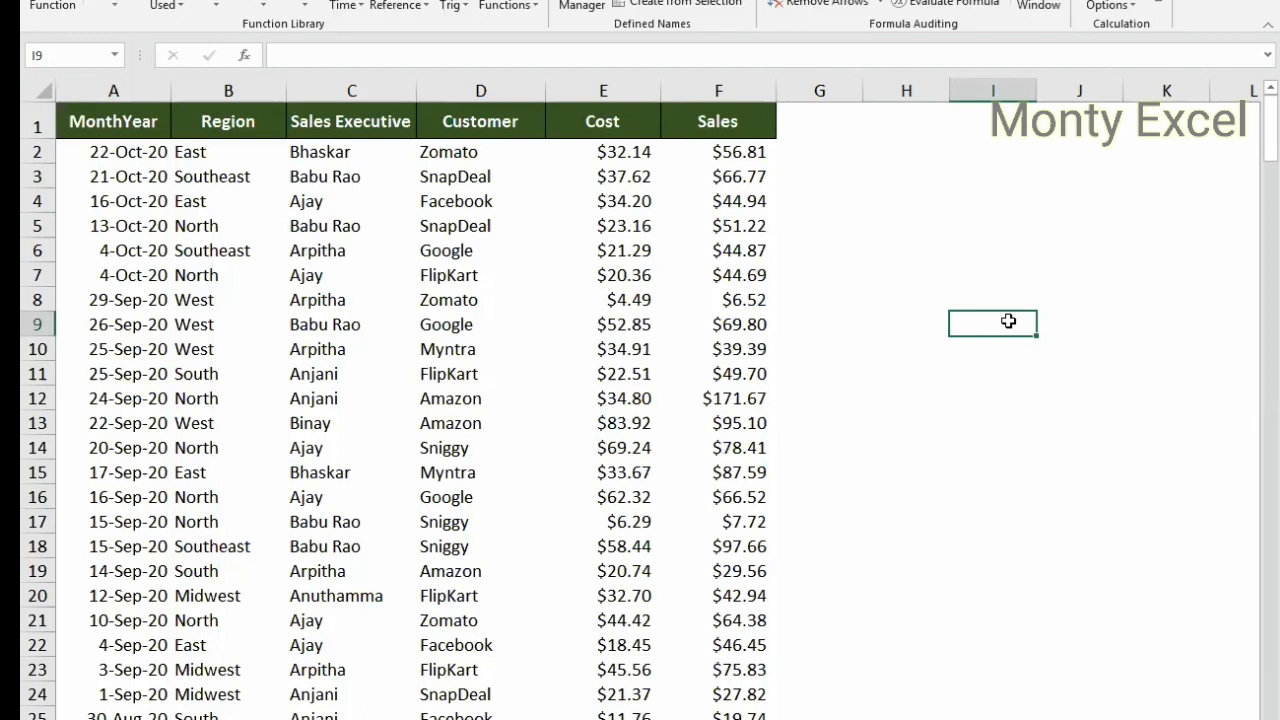
key(alt+n)
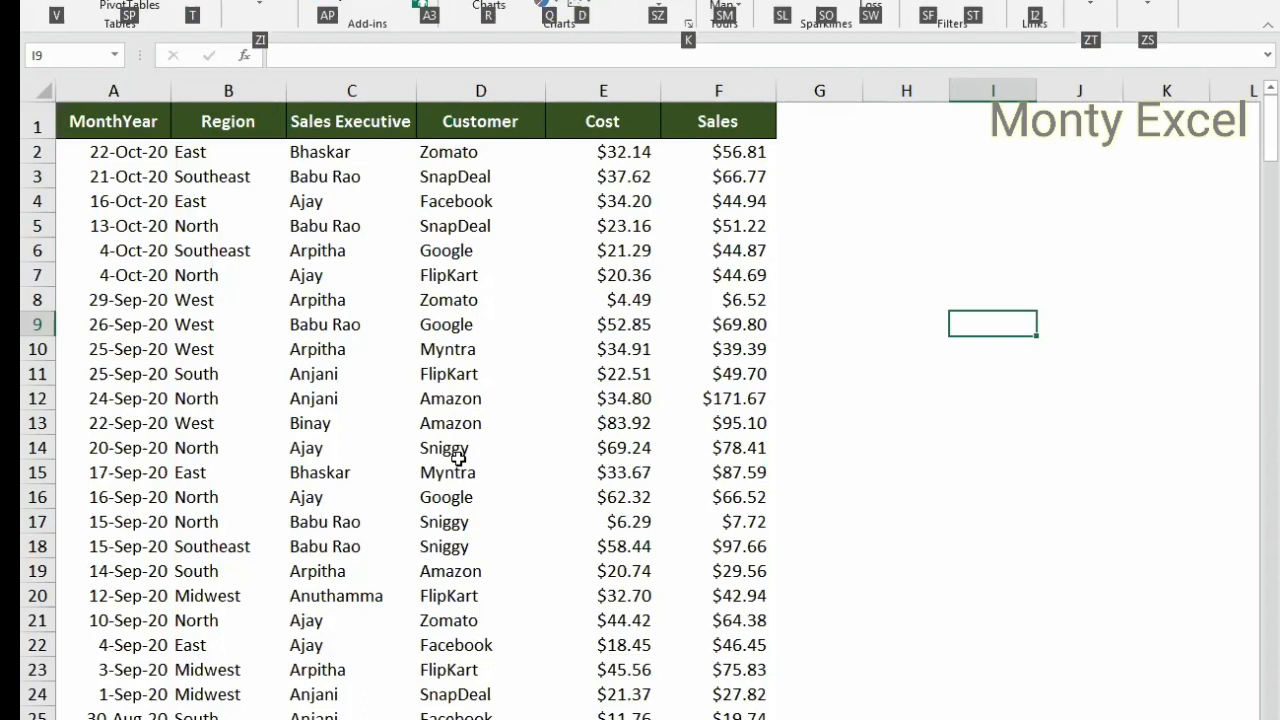
key(v)
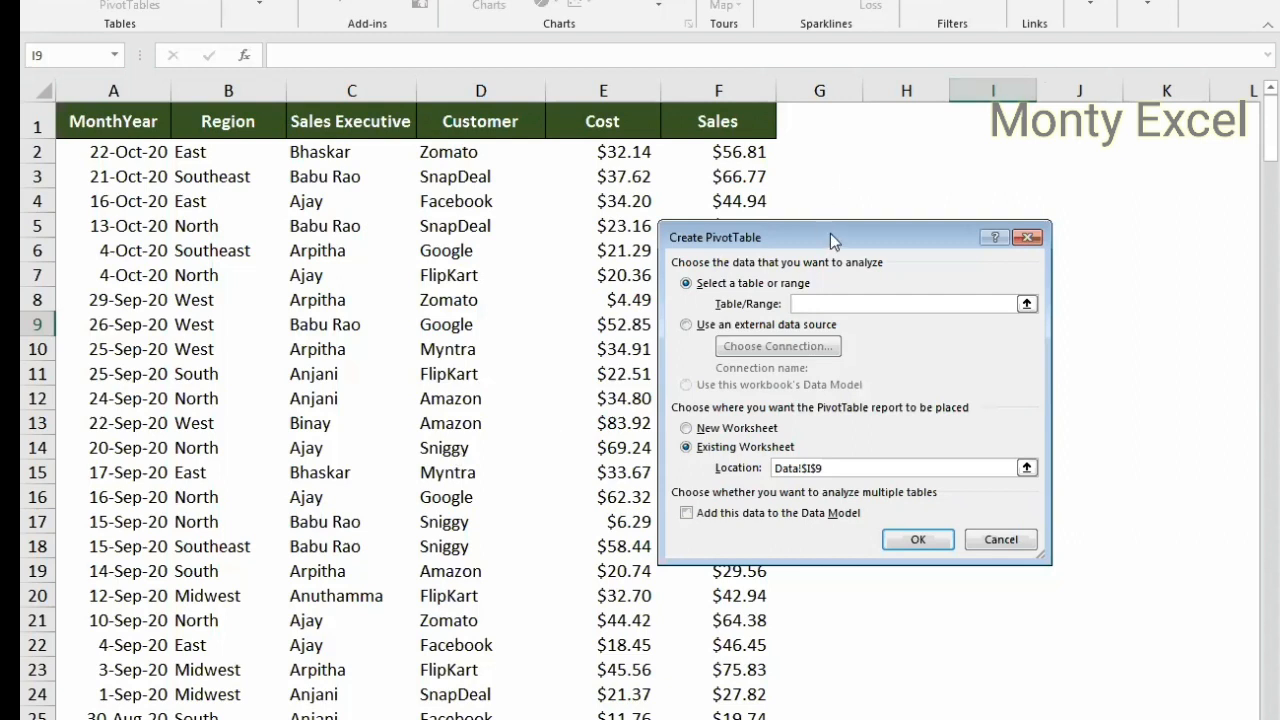
drag(833, 237, 603, 190)
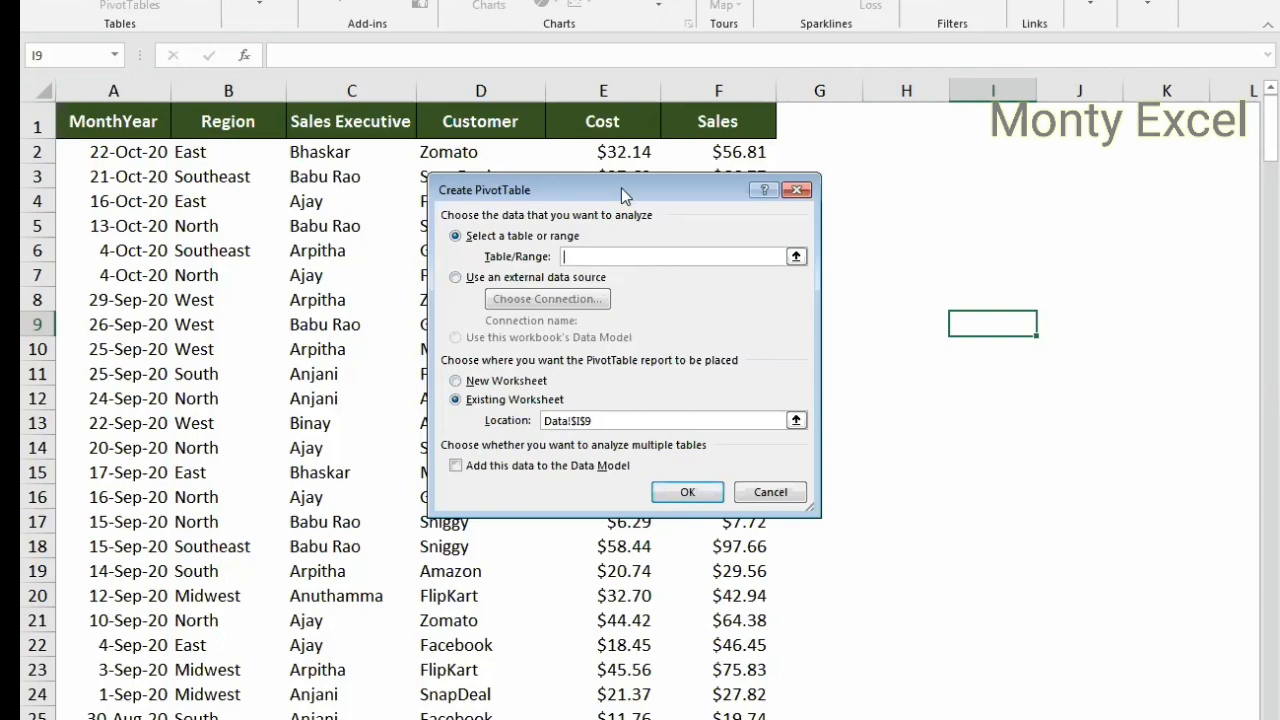
drag(625, 185, 684, 217)
click(799, 517)
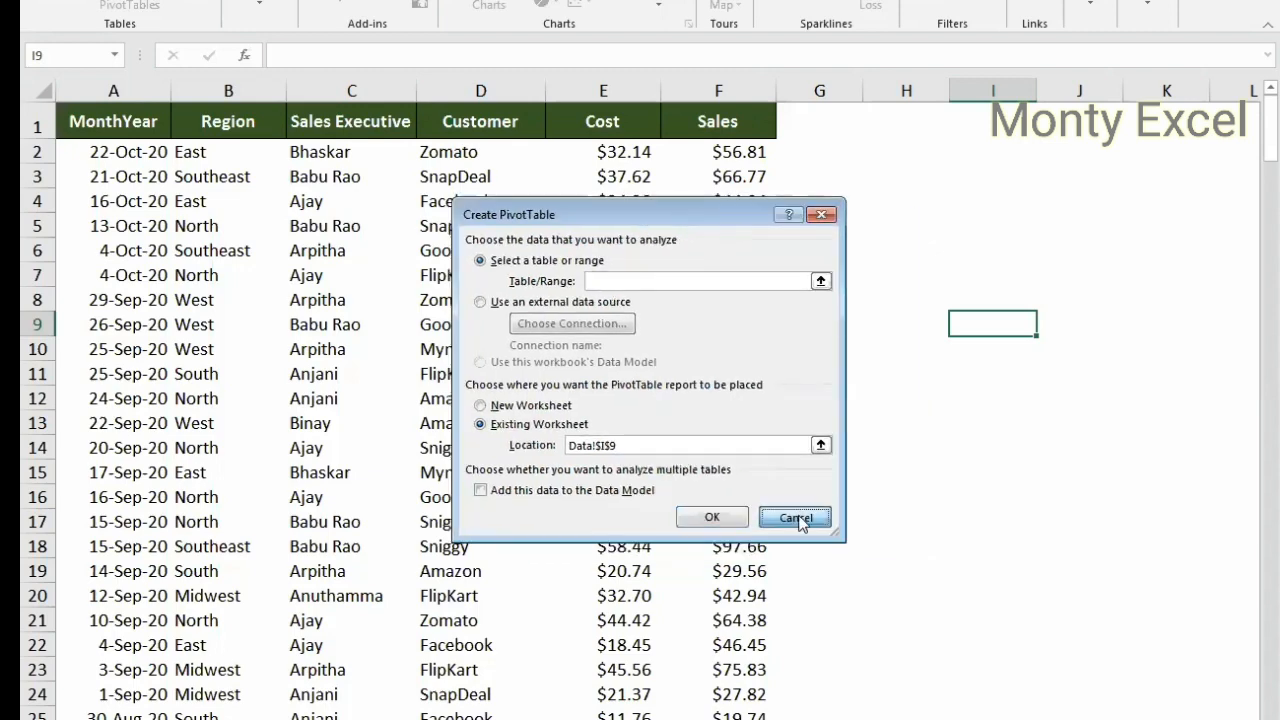
Step: Check which source range Create PivotTable proposes from cell C12 inside the sales data, and cancel the dialog
click(312, 409)
key(alt+n)
key(v)
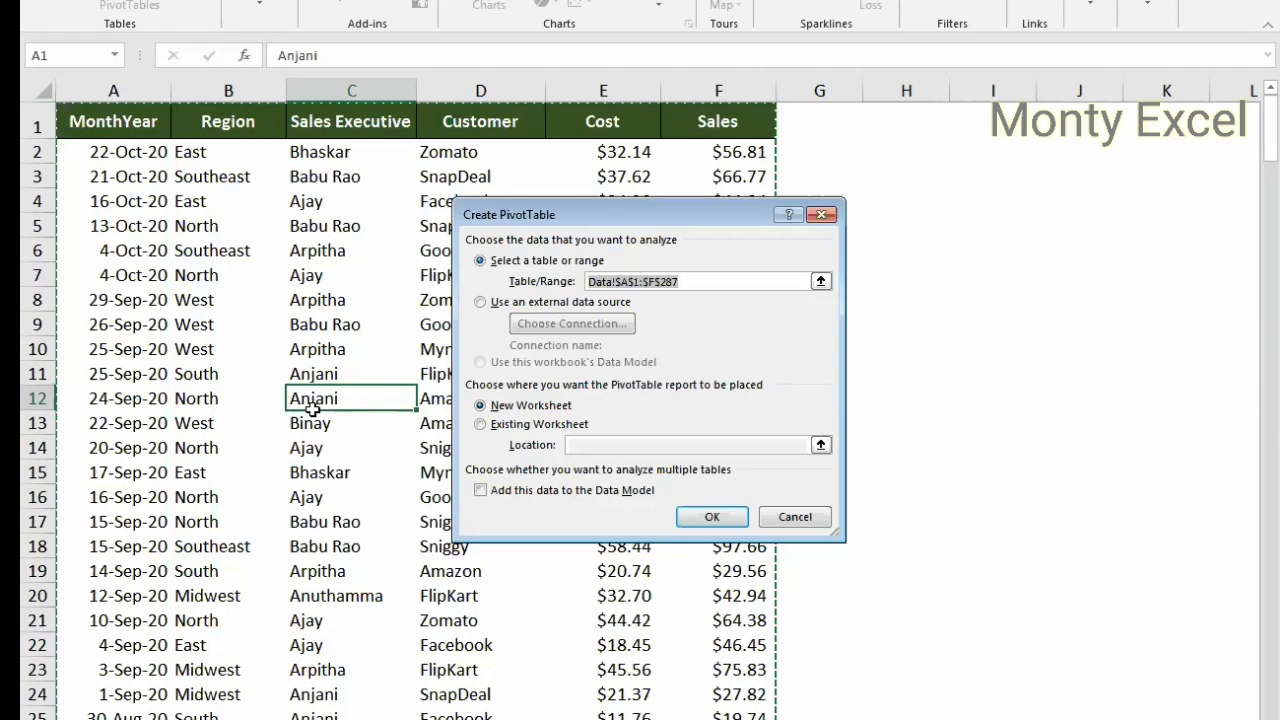
click(795, 516)
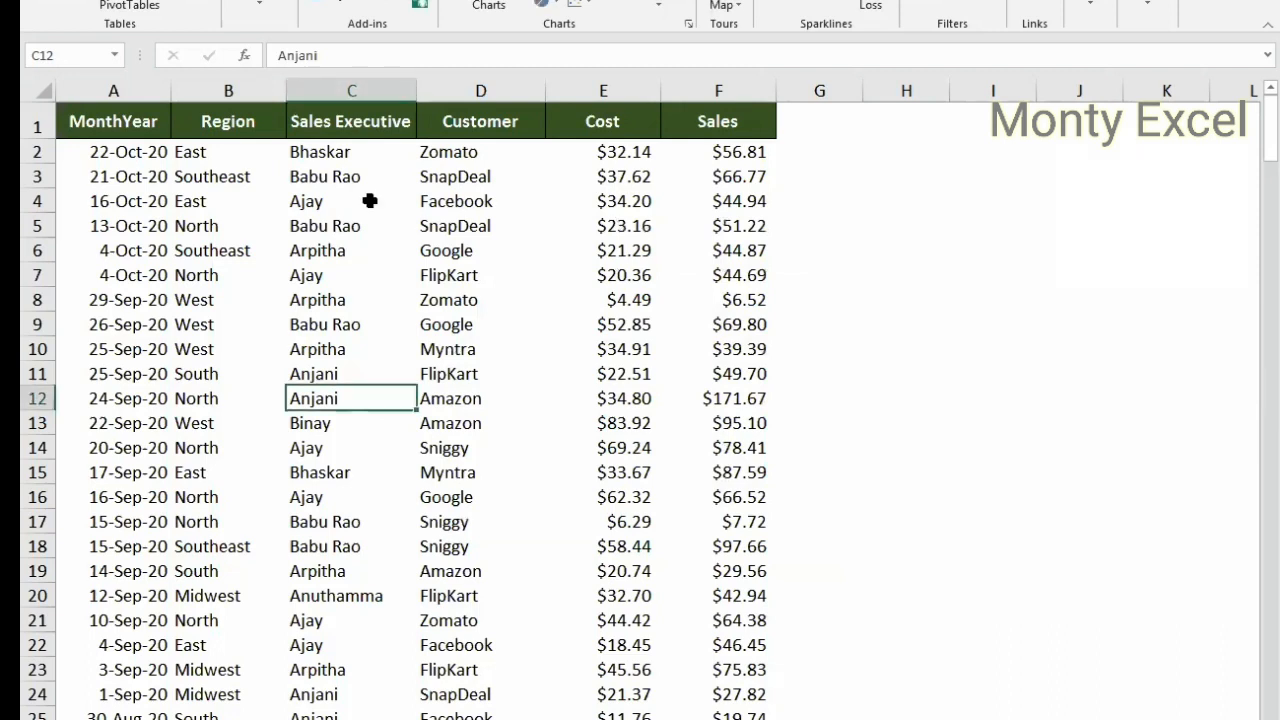
Step: Select the whole sales data range A1:F287, check the range offered by Create PivotTable, and cancel the dialog
key(ctrl+Home)
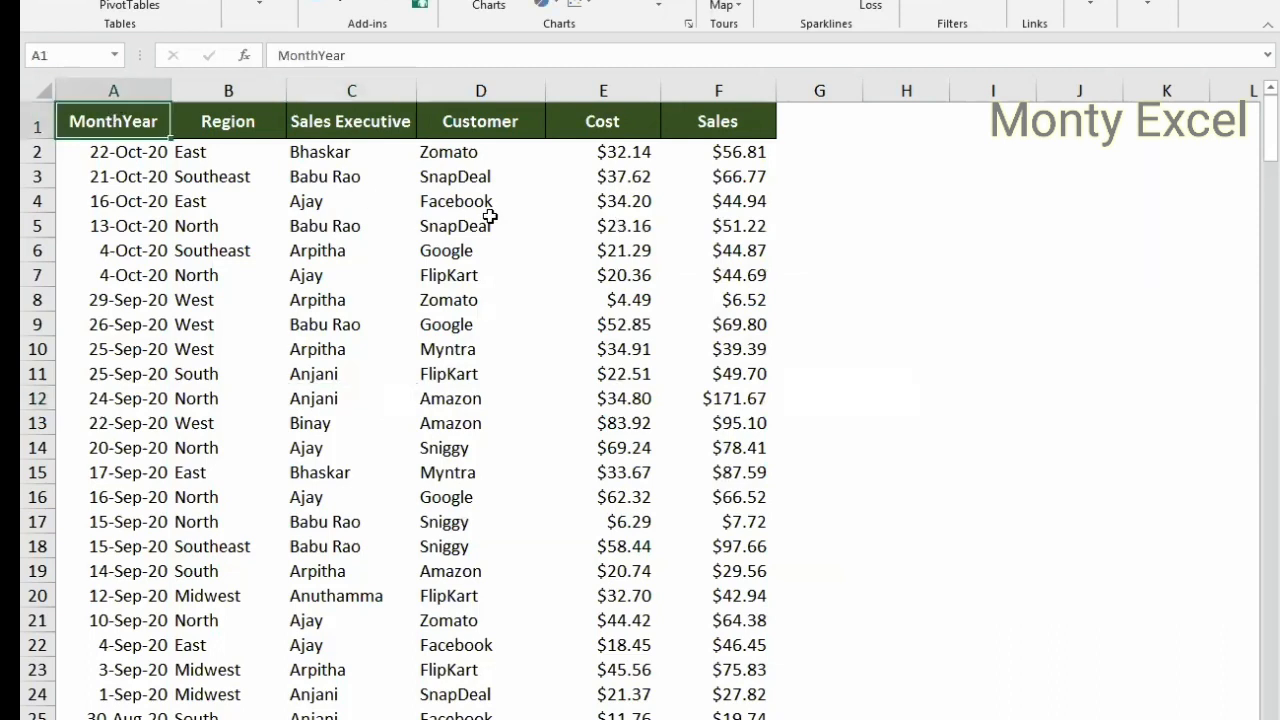
key(ctrl+shift+Right)
key(ctrl+shift+Down)
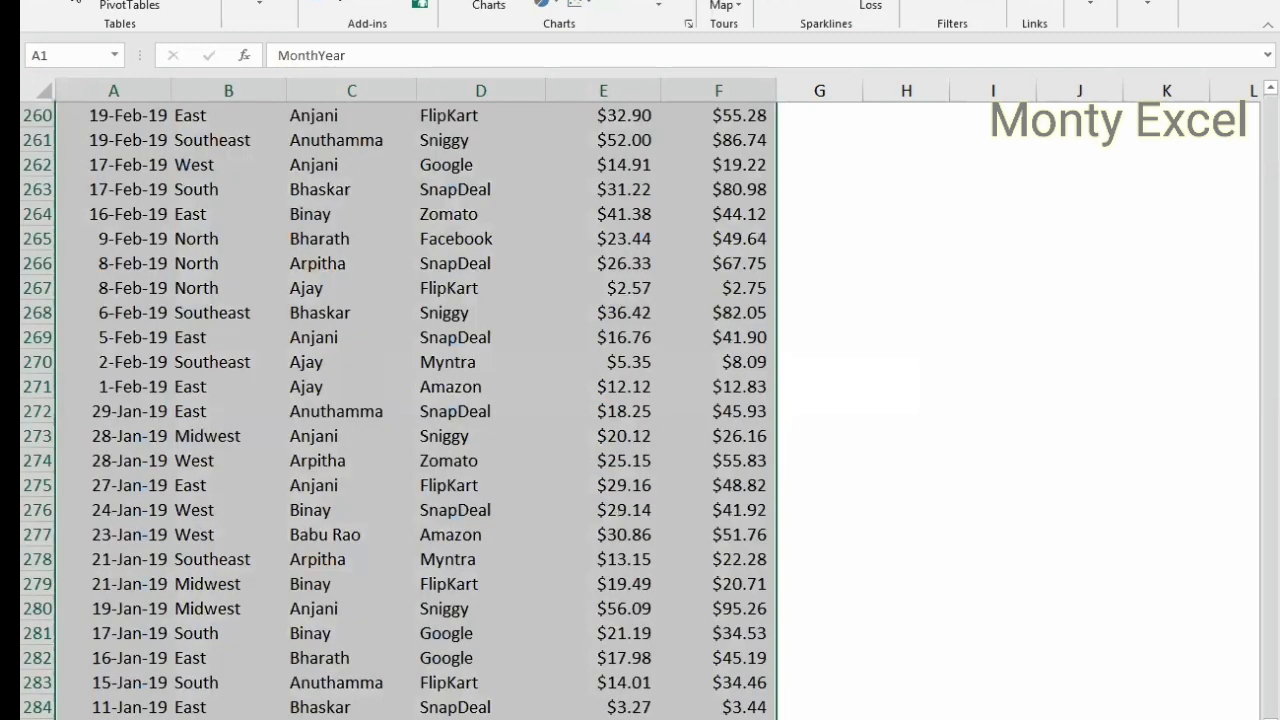
key(alt+n)
key(v)
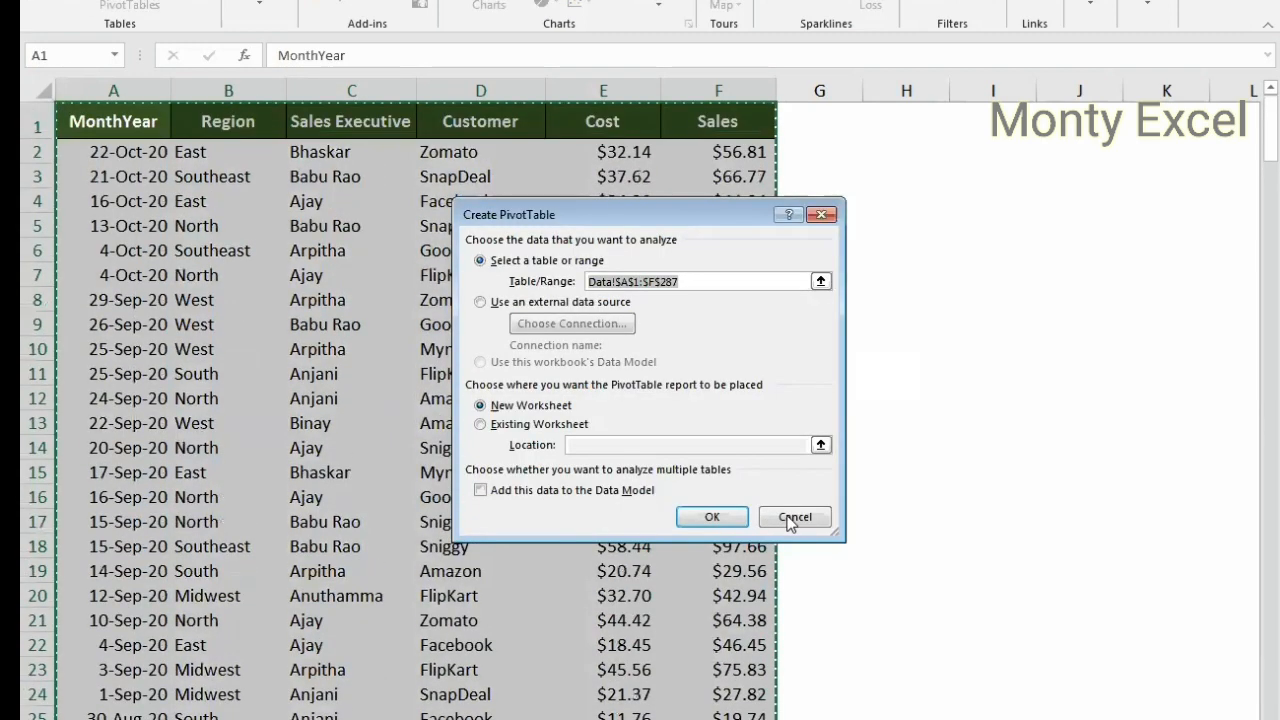
key(Escape)
click(381, 302)
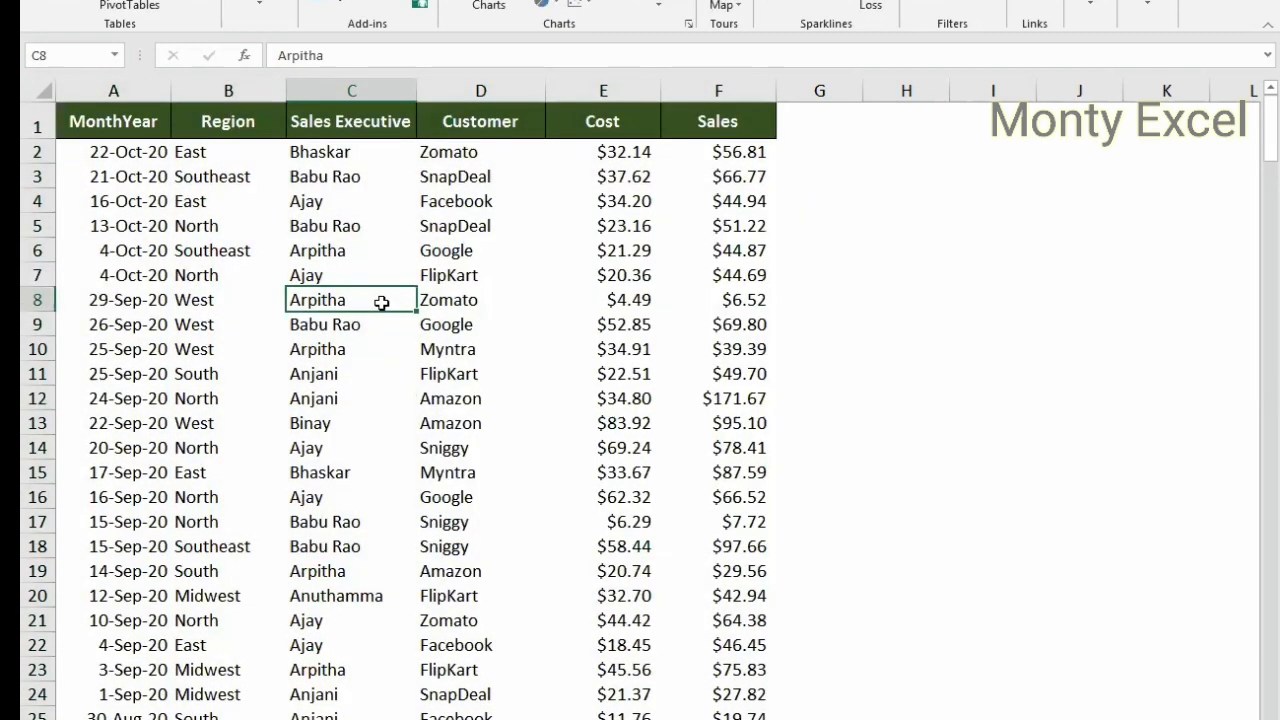
click(460, 300)
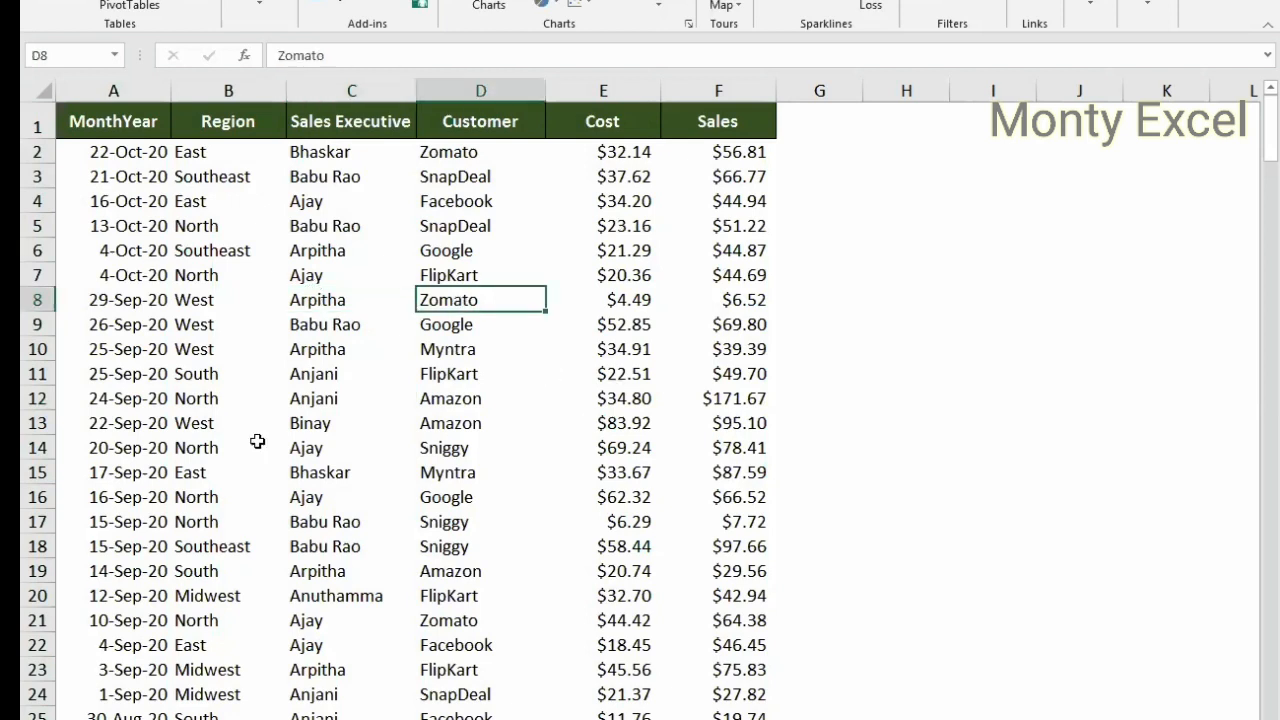
click(266, 301)
click(373, 474)
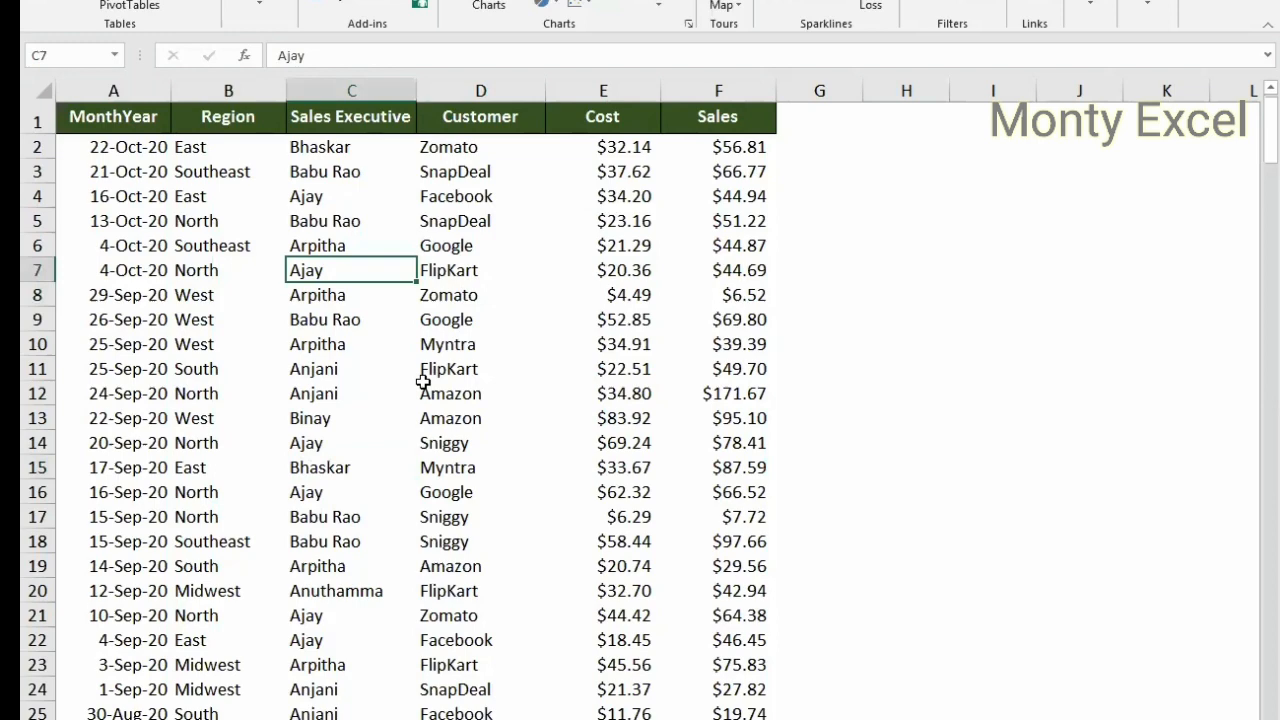
key(ctrl+Down)
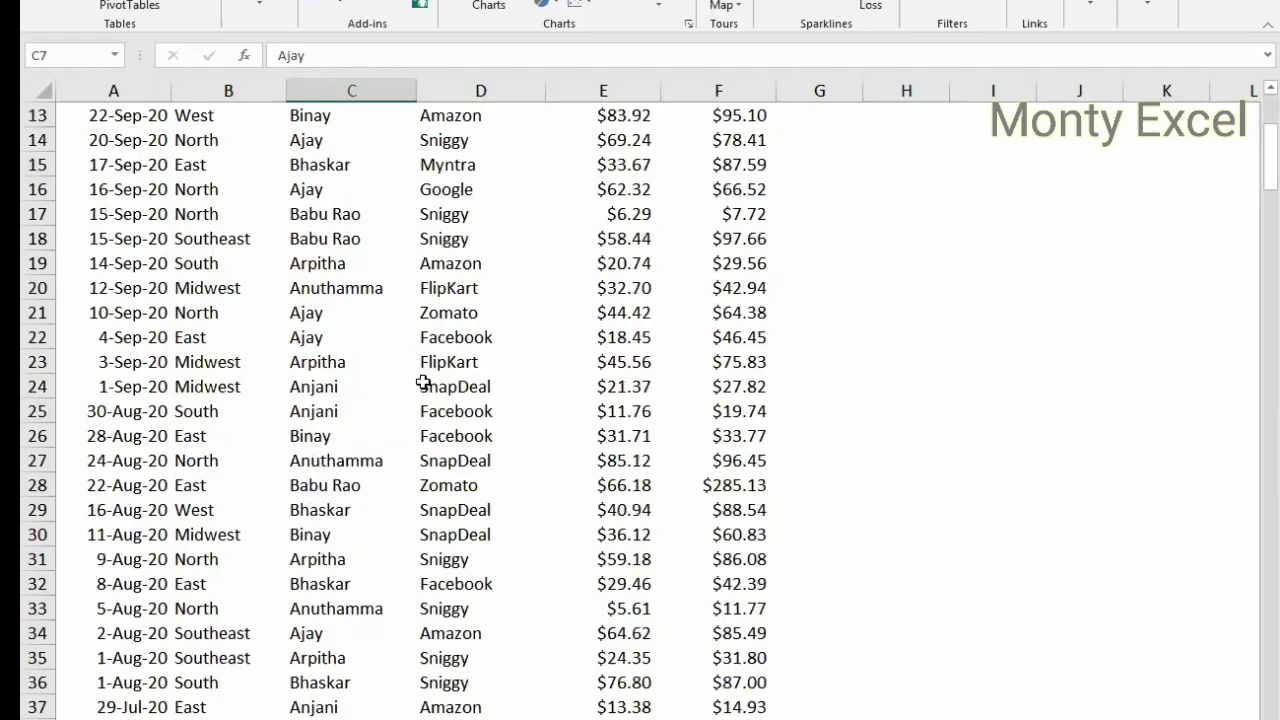
key(ctrl+Home)
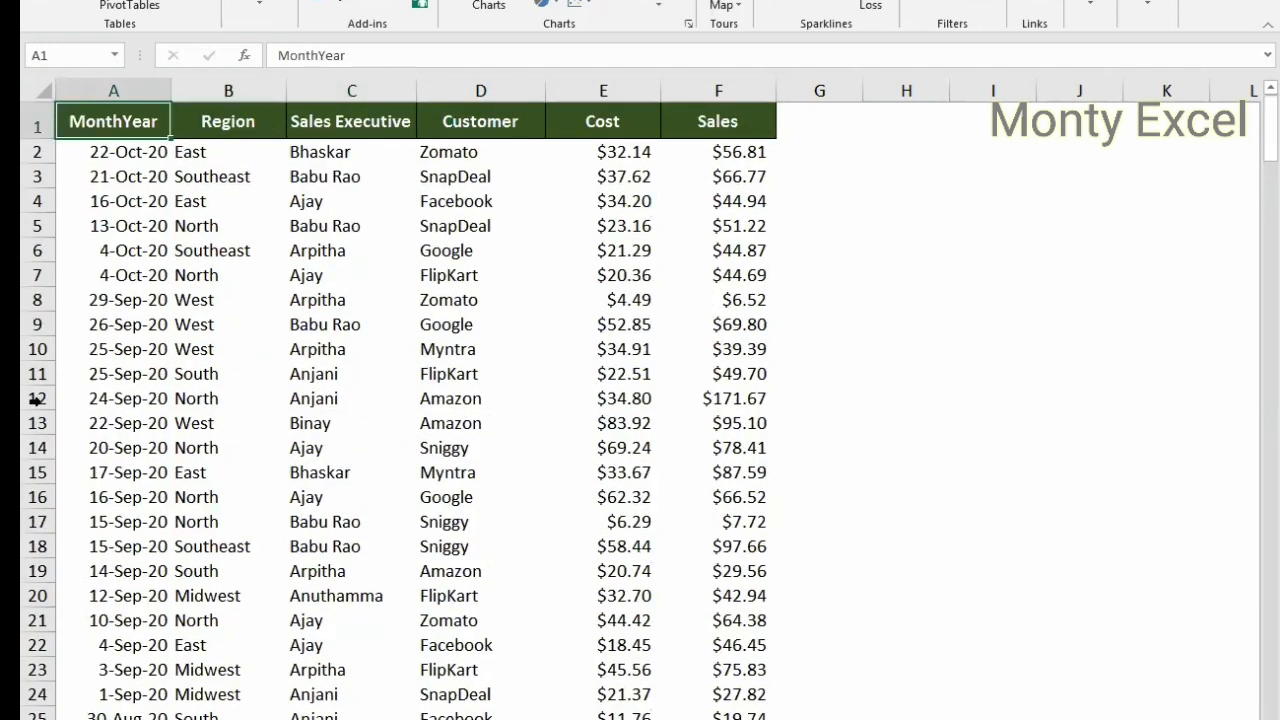
Step: Blank out row 12 of the sales data and check which source range Create PivotTable proposes from cell B9
click(35, 398)
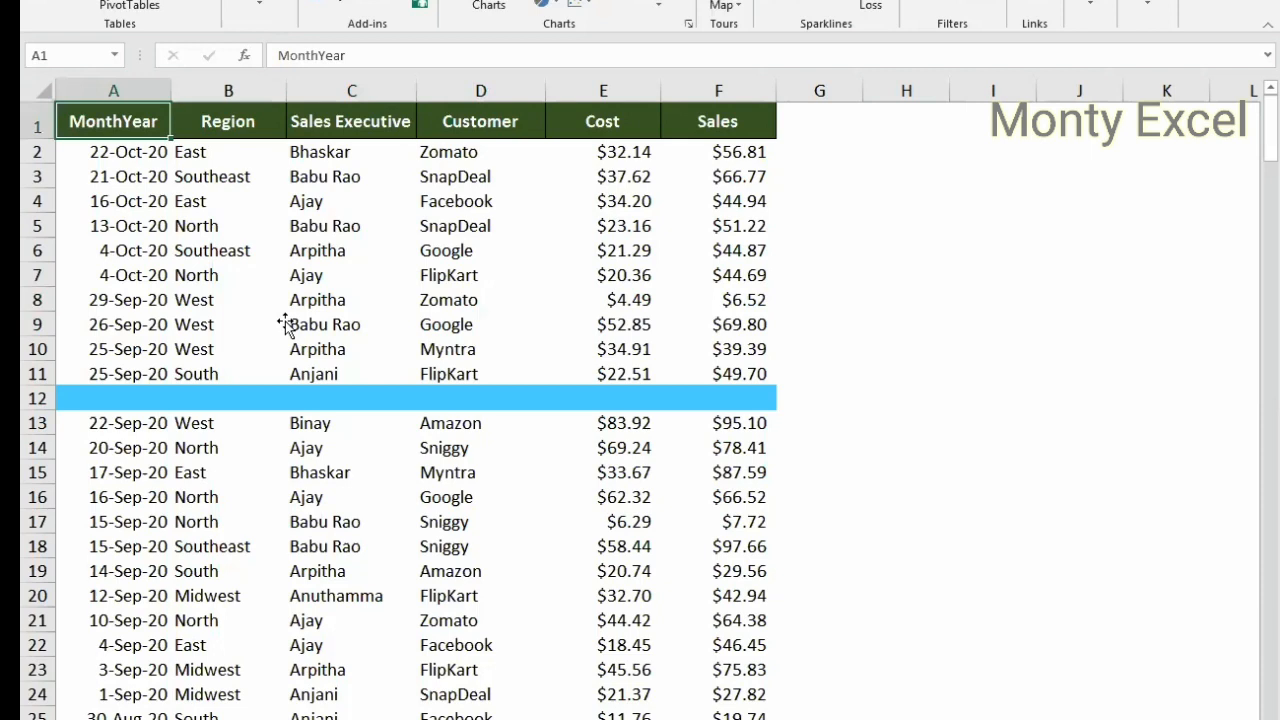
click(283, 324)
key(alt)
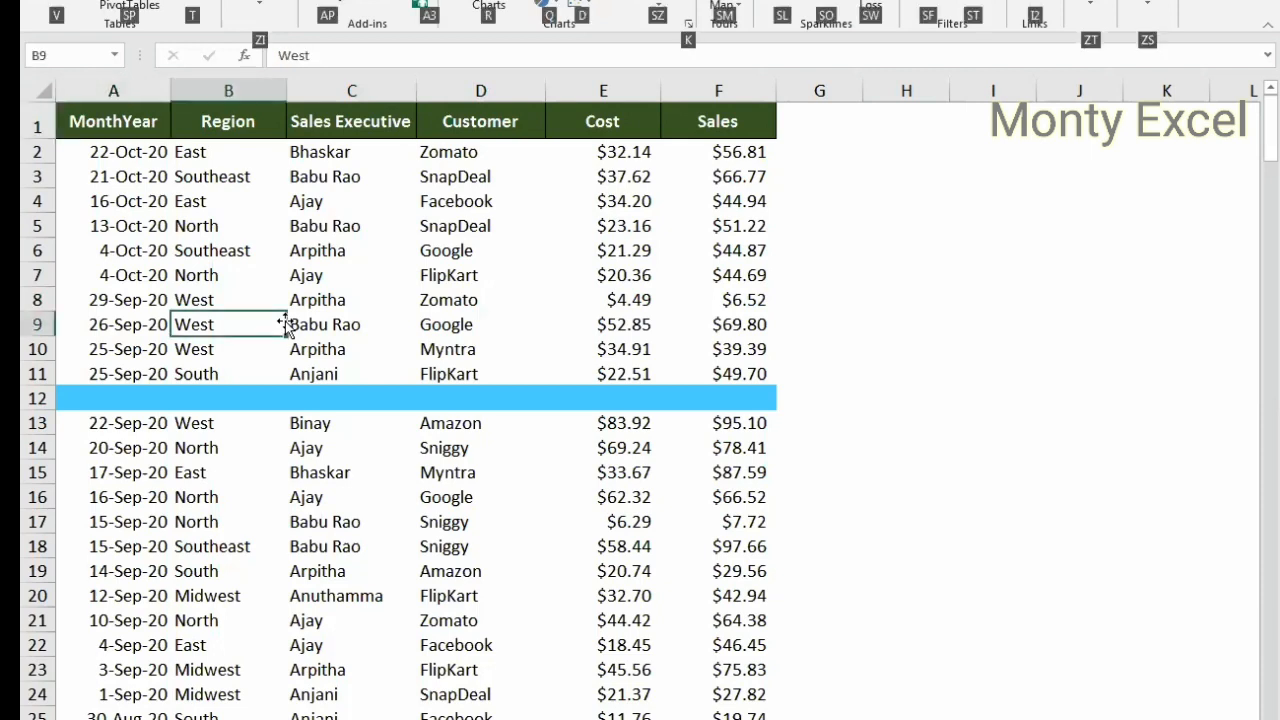
key(v)
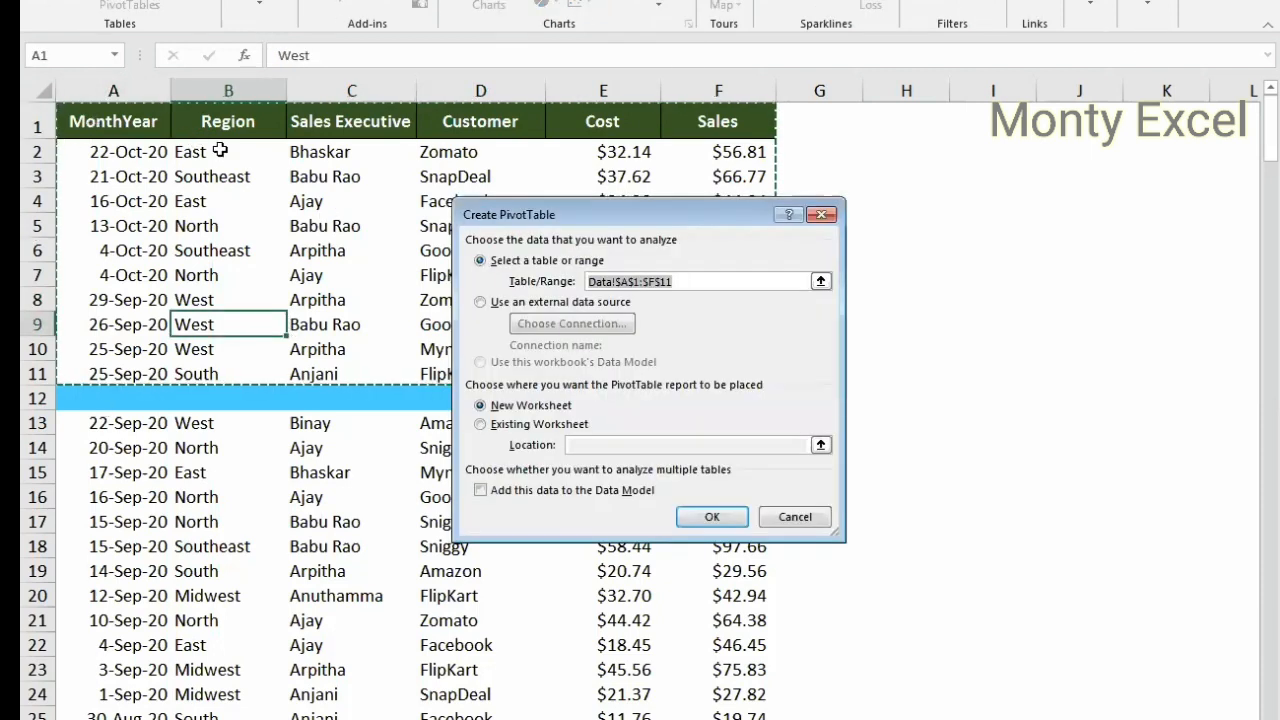
Step: Try reselecting the source range from A1 across the headers and down, and cancel the dialog and restore row 12
key(ctrl+Home)
key(ctrl+shift+Right)
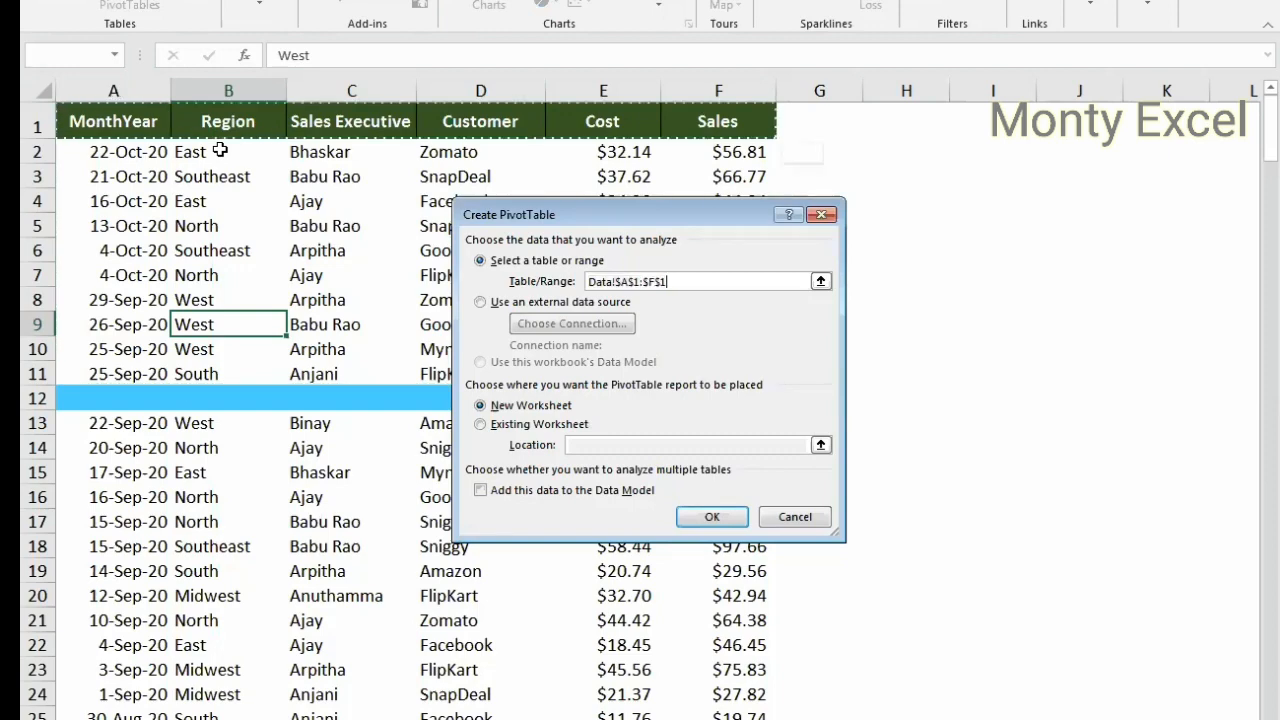
key(ctrl+shift+Down)
key(ctrl+Home)
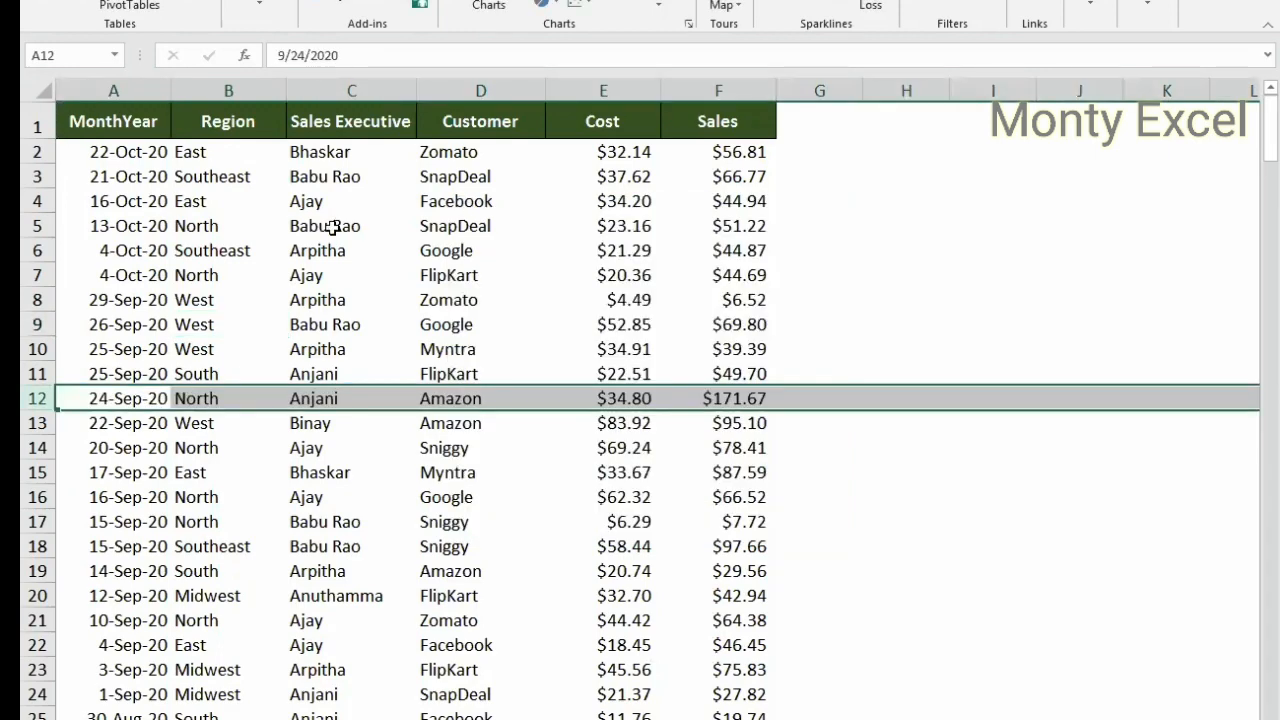
Step: Open Create PivotTable from cell C5 and paste its source range Data!$A$1:$F$287 into Notepad
click(333, 227)
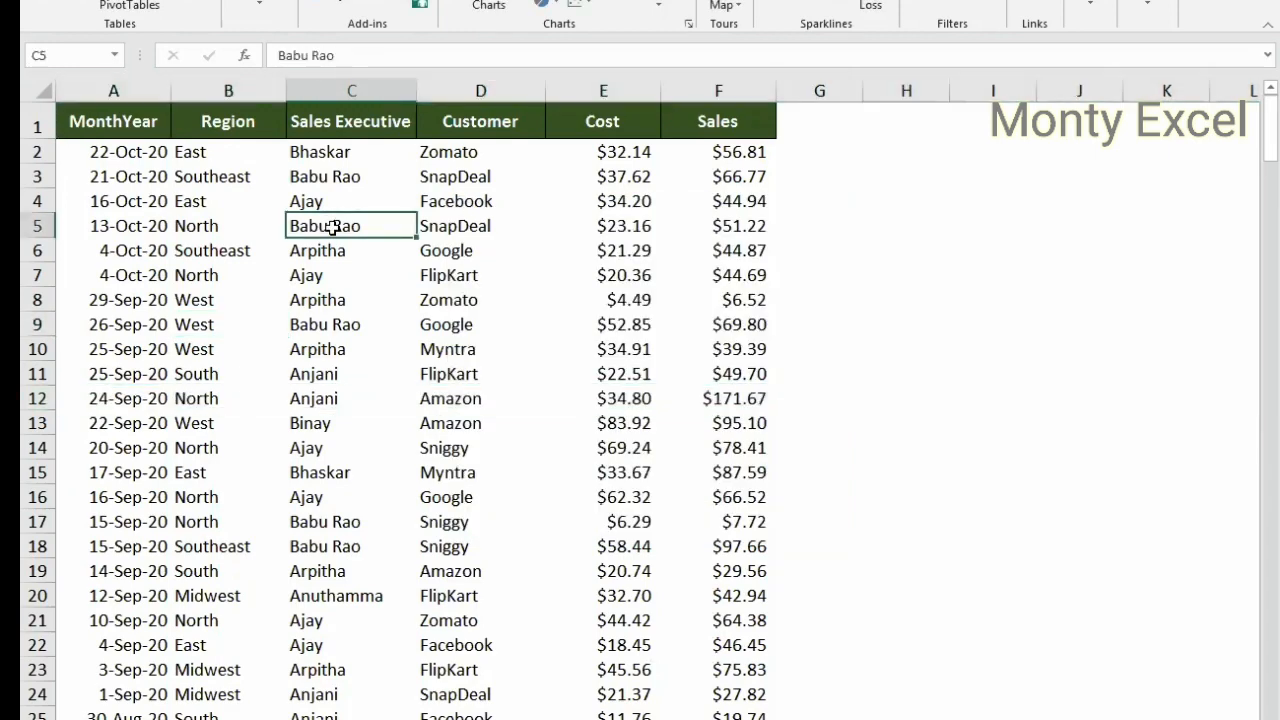
key(alt+n+v)
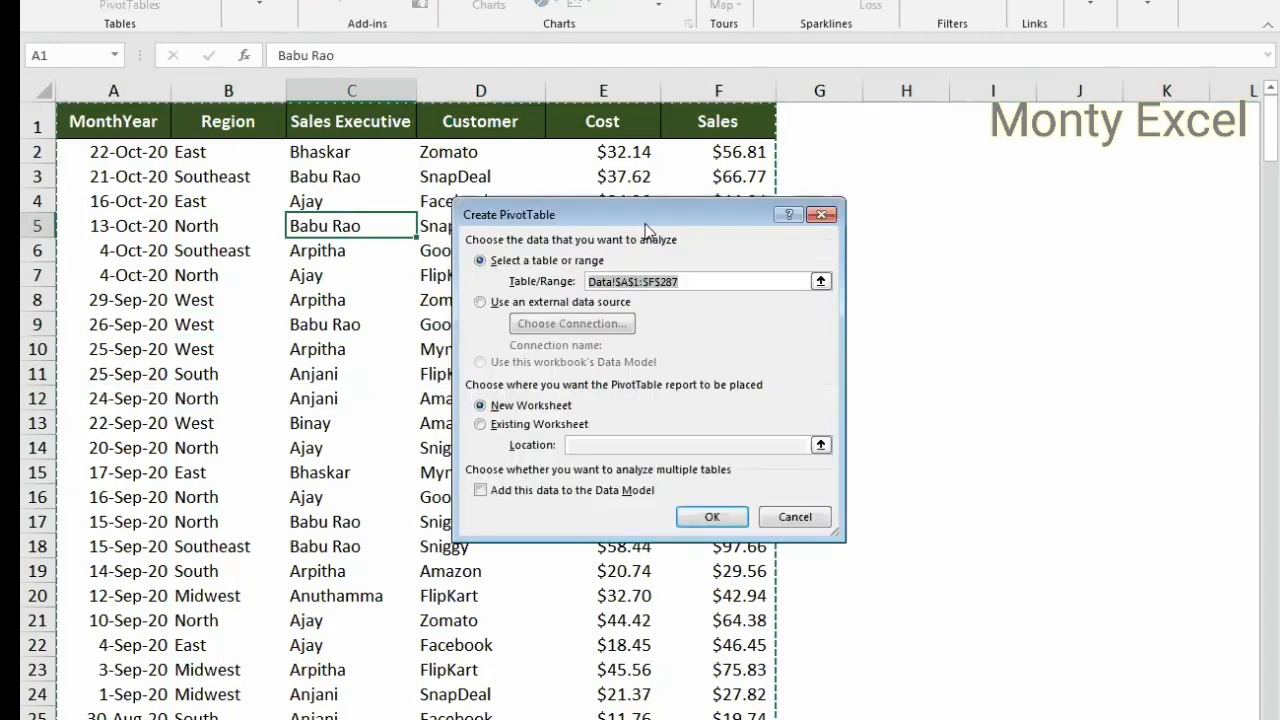
drag(483, 215, 485, 161)
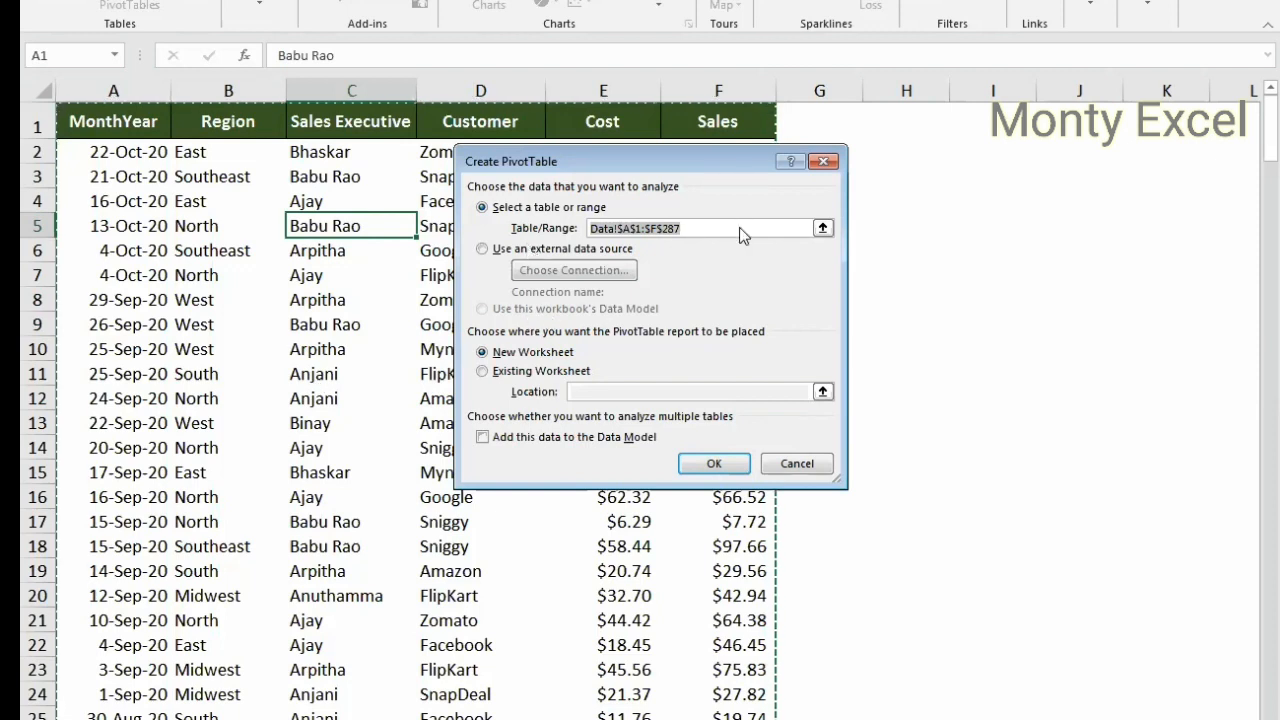
key(alt+Tab)
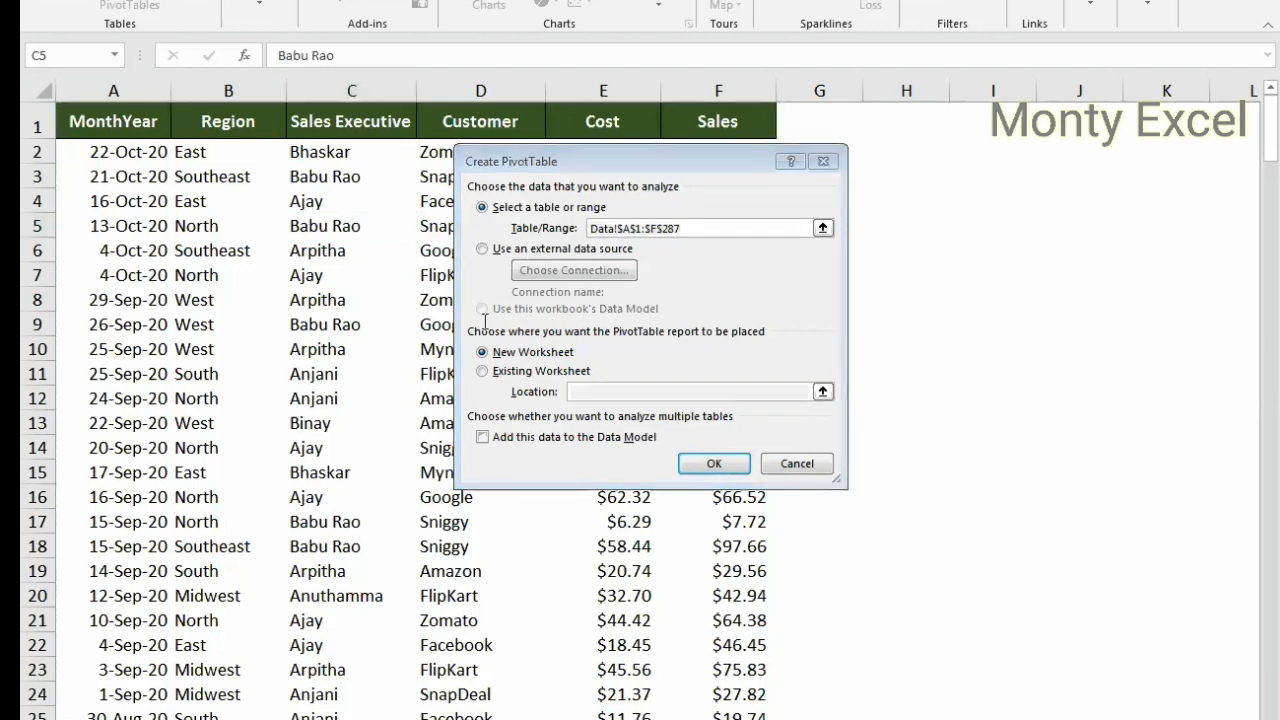
key(ctrl+v)
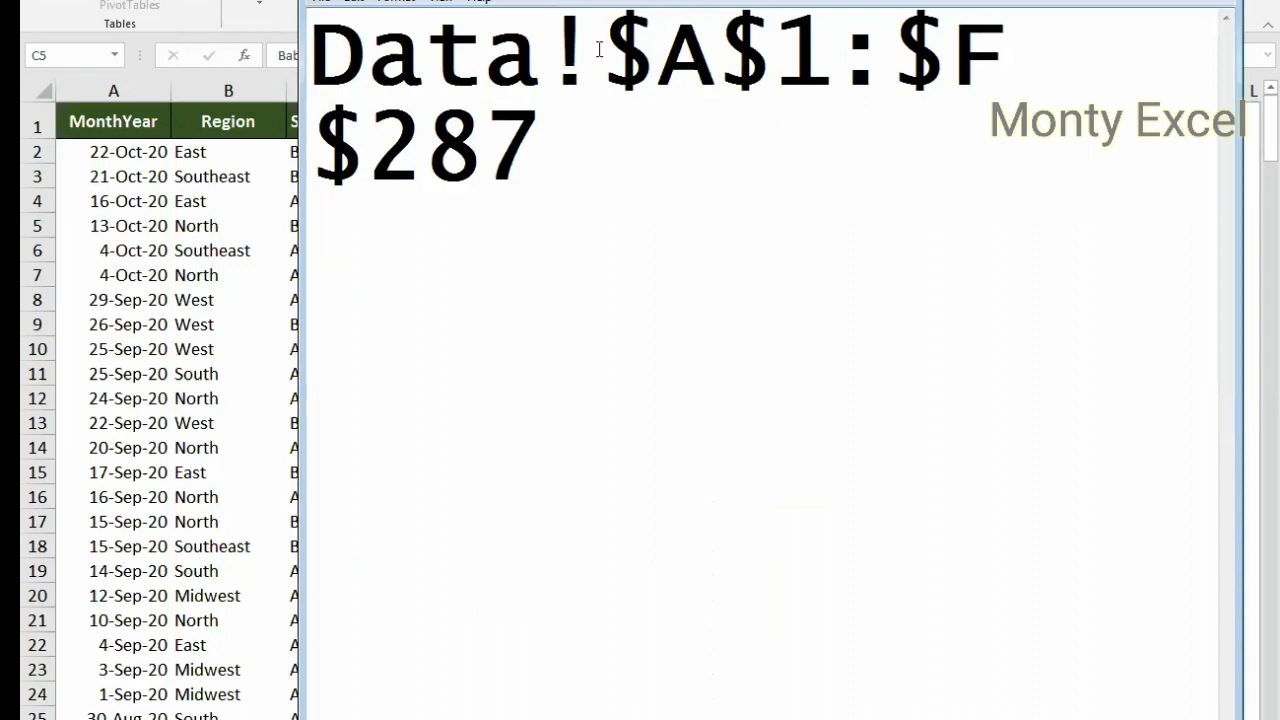
Step: Highlight the sheet name, start cell and end cell of the pasted reference in turn, and close the Create PivotTable dialog
drag(599, 49, 310, 55)
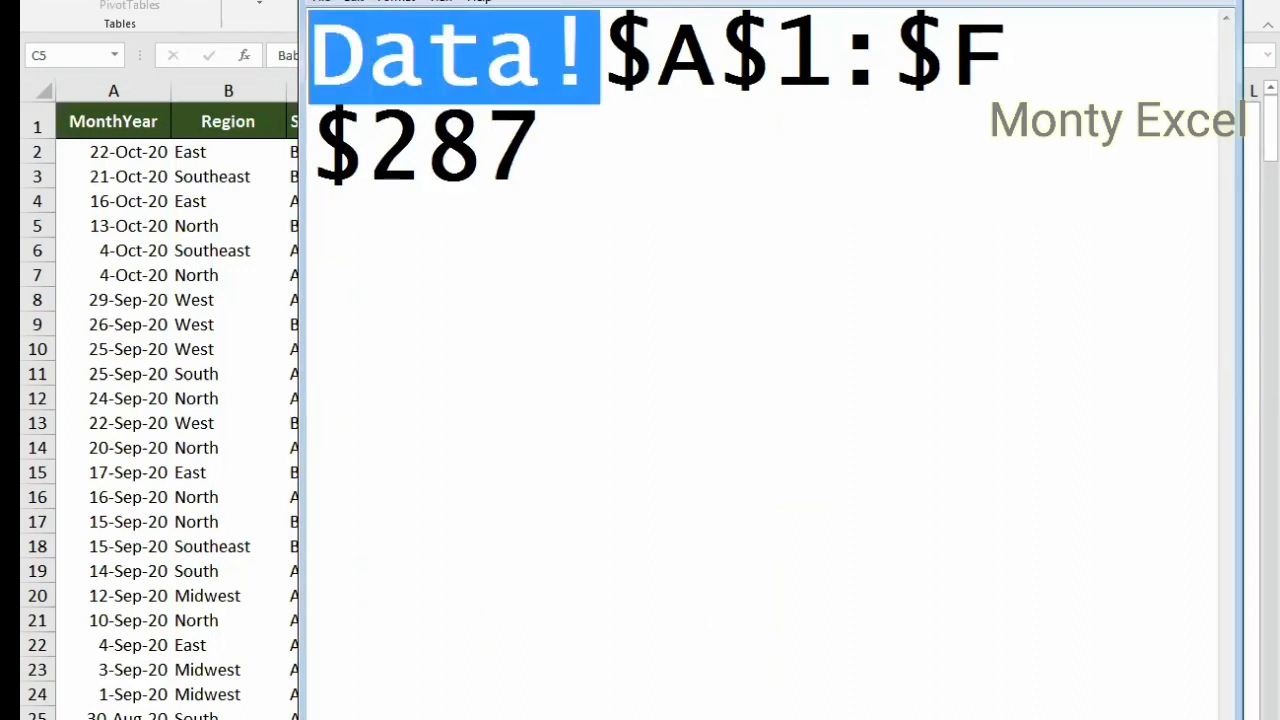
click(611, 62)
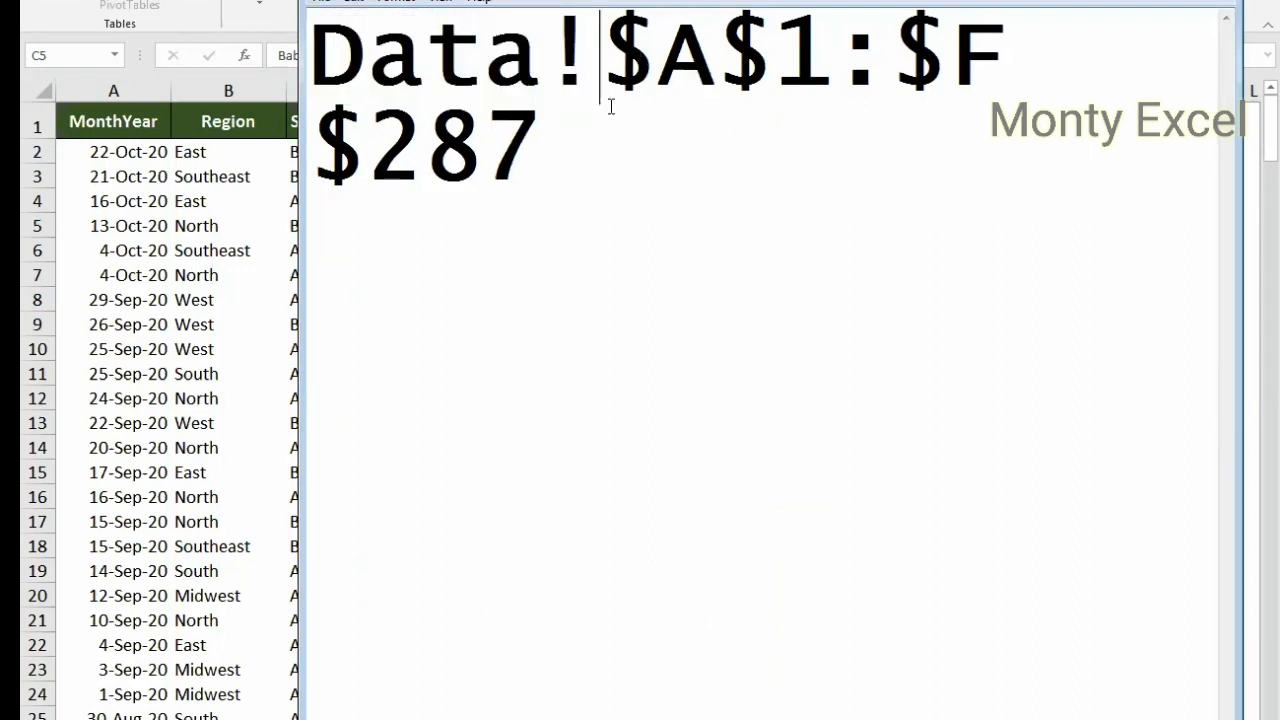
key(shift+Right)
key(shift+Right)
key(shift+Right)
key(shift+Right)
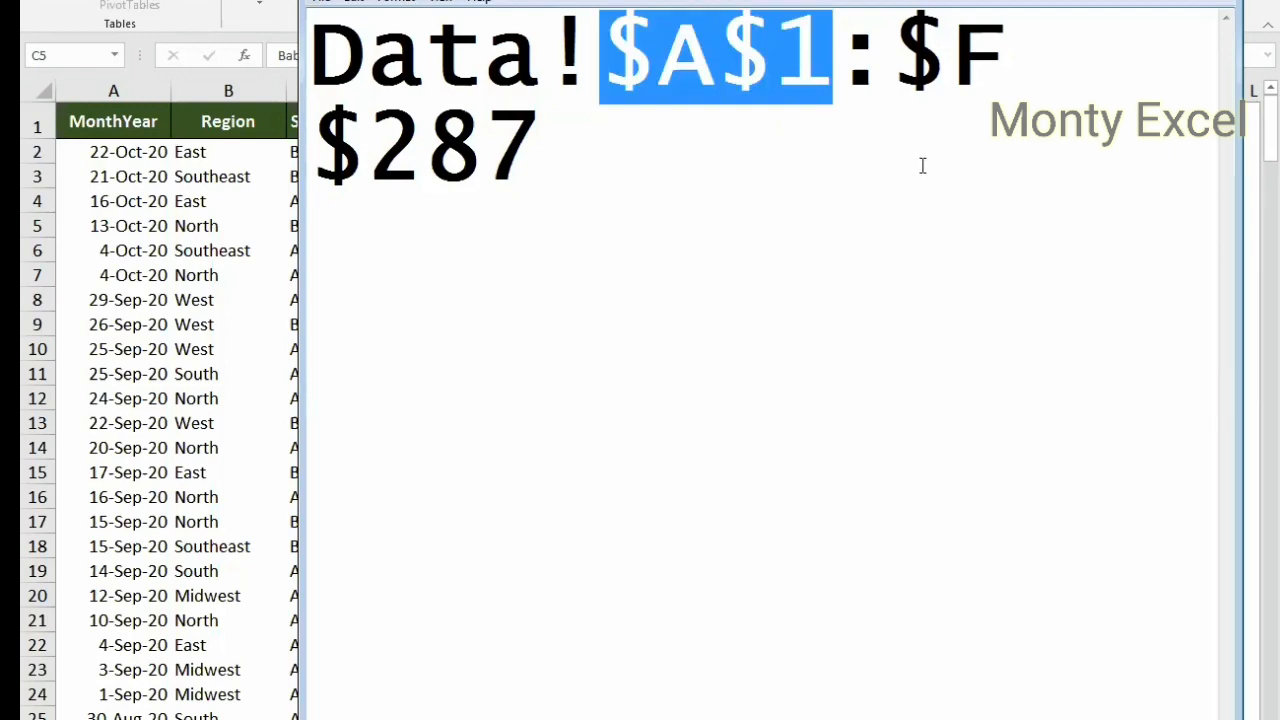
key(Right)
key(Right)
key(ctrl+shift+End)
key(alt+Tab)
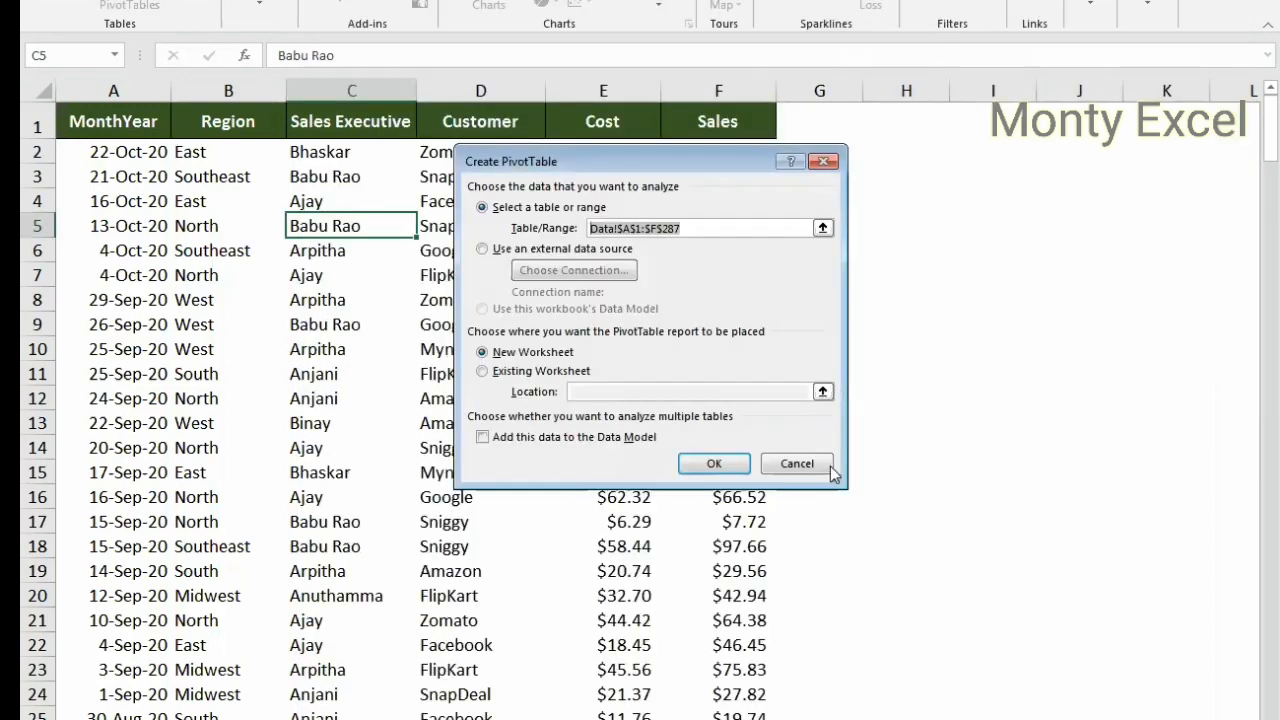
key(Escape)
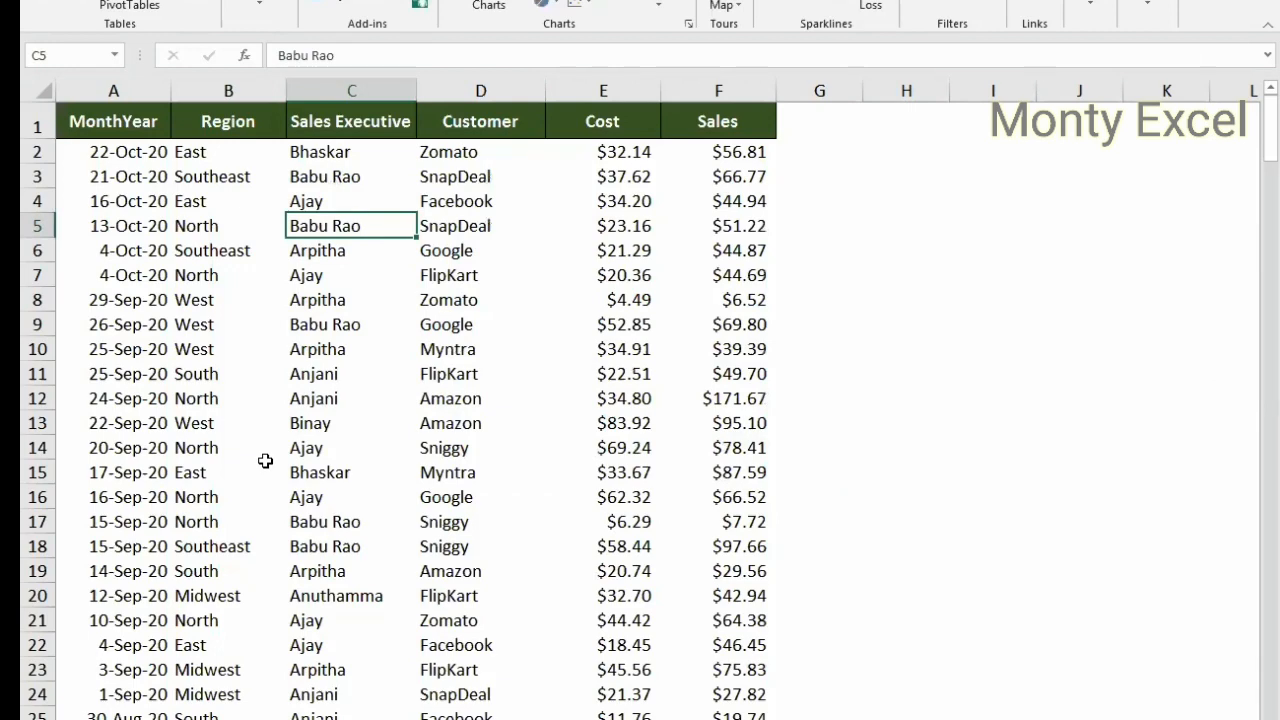
Step: Go to the last data cell F287 and select the sales data from there back to A1
key(ctrl+Down)
click(757, 634)
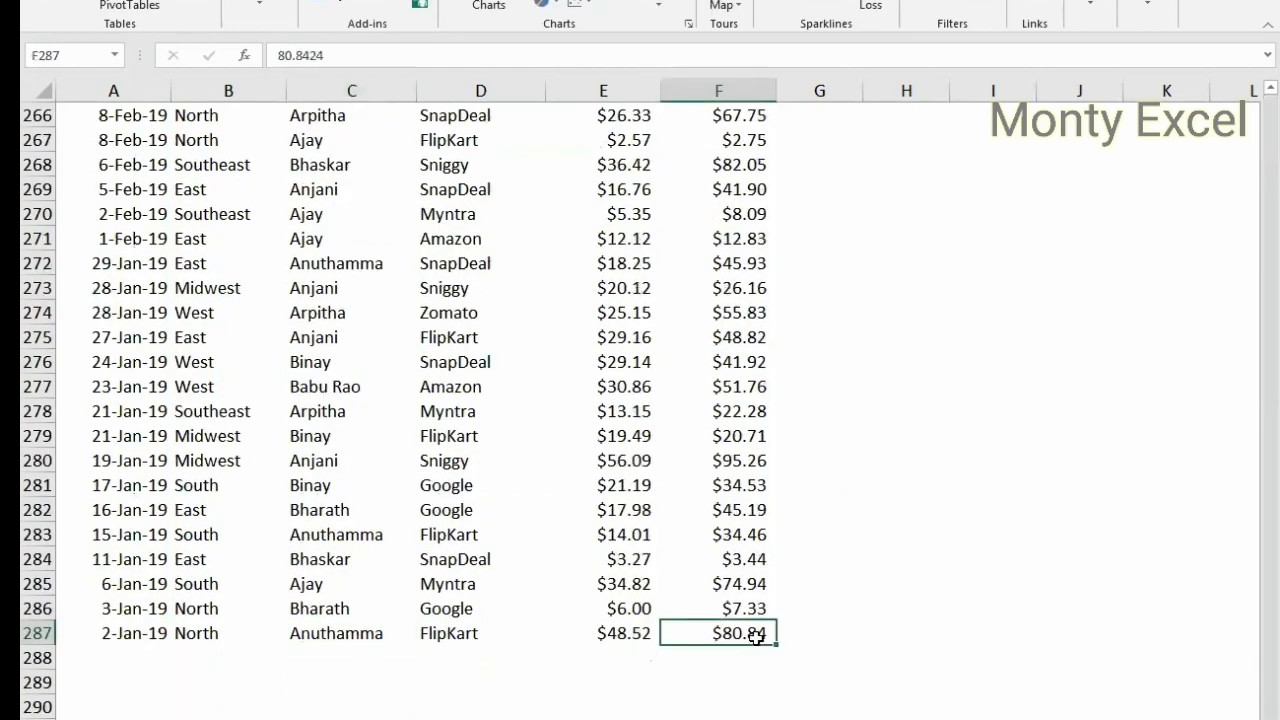
key(ctrl+shift+Home)
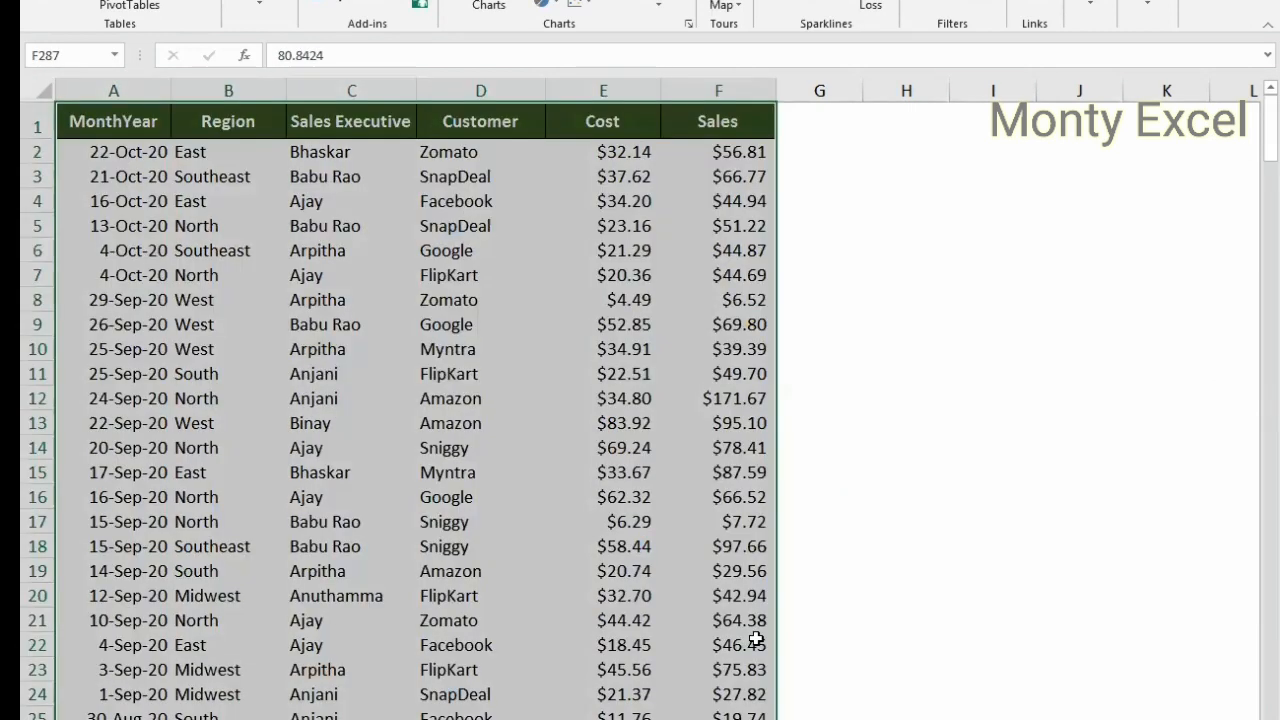
Step: Enter the range corners a1 in cell I8 and f287 in I9, and clear both entries
click(974, 294)
text(a1)
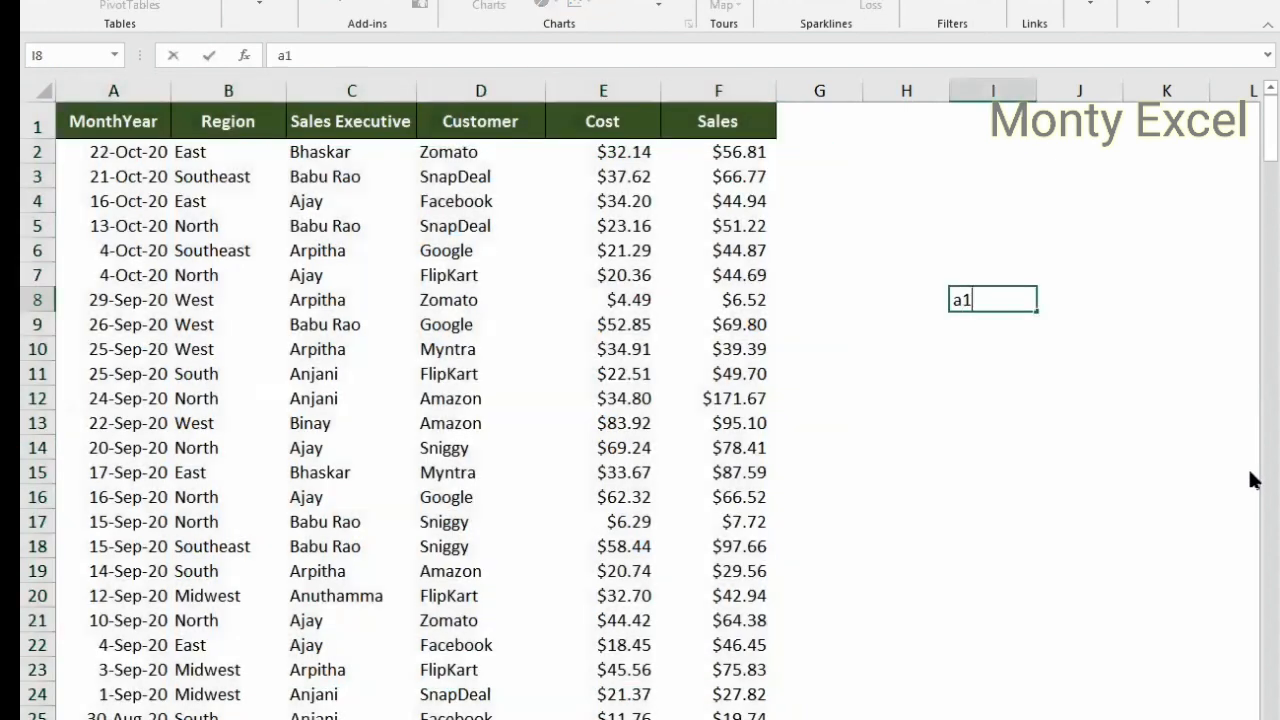
key(Return)
text(f287)
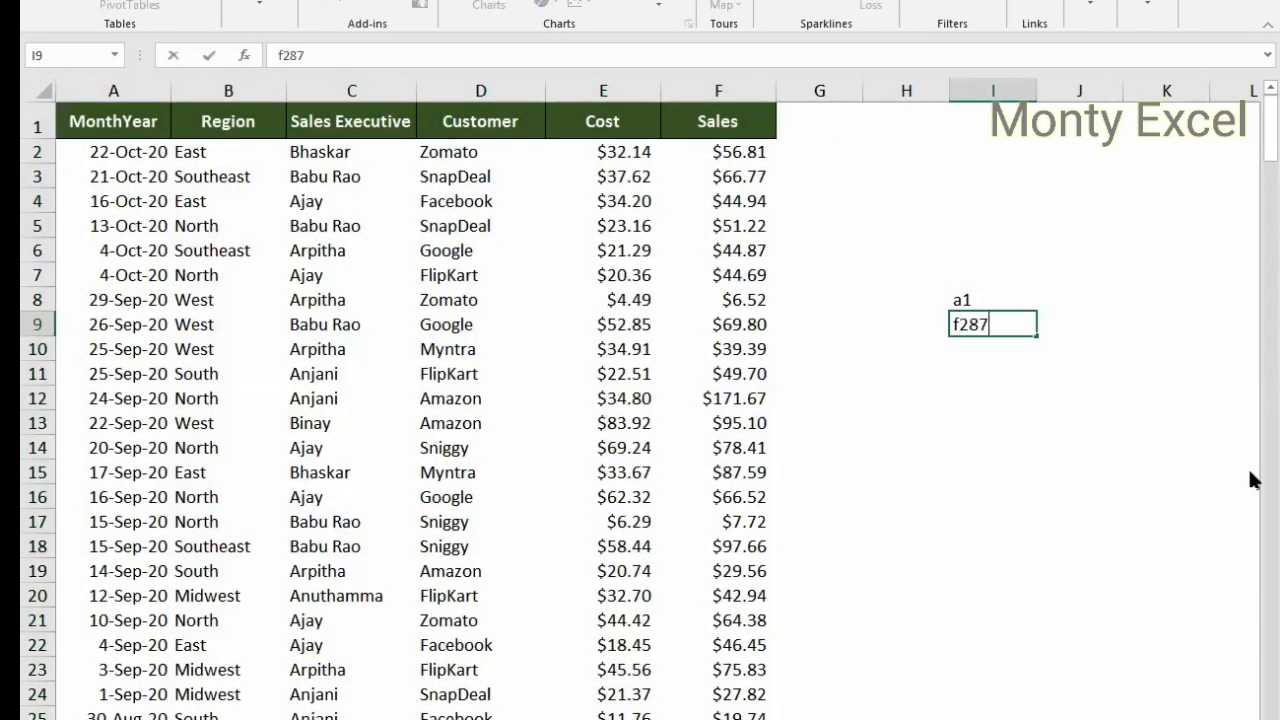
key(ctrl+Return)
key(Up)
key(shift+Down)
key(Delete)
key(ctrl+Home)
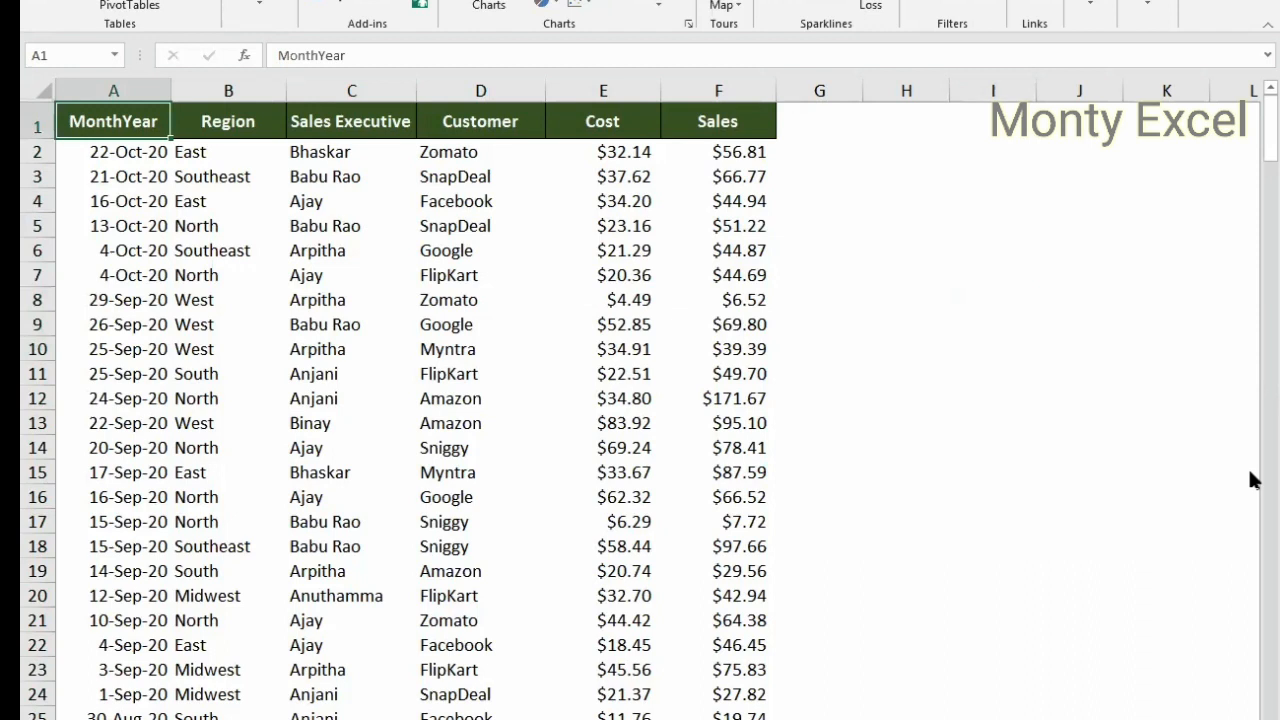
Step: Open Create PivotTable from cell C9 and review the parts of the source range reference in Notepad before returning to the dialog
click(380, 330)
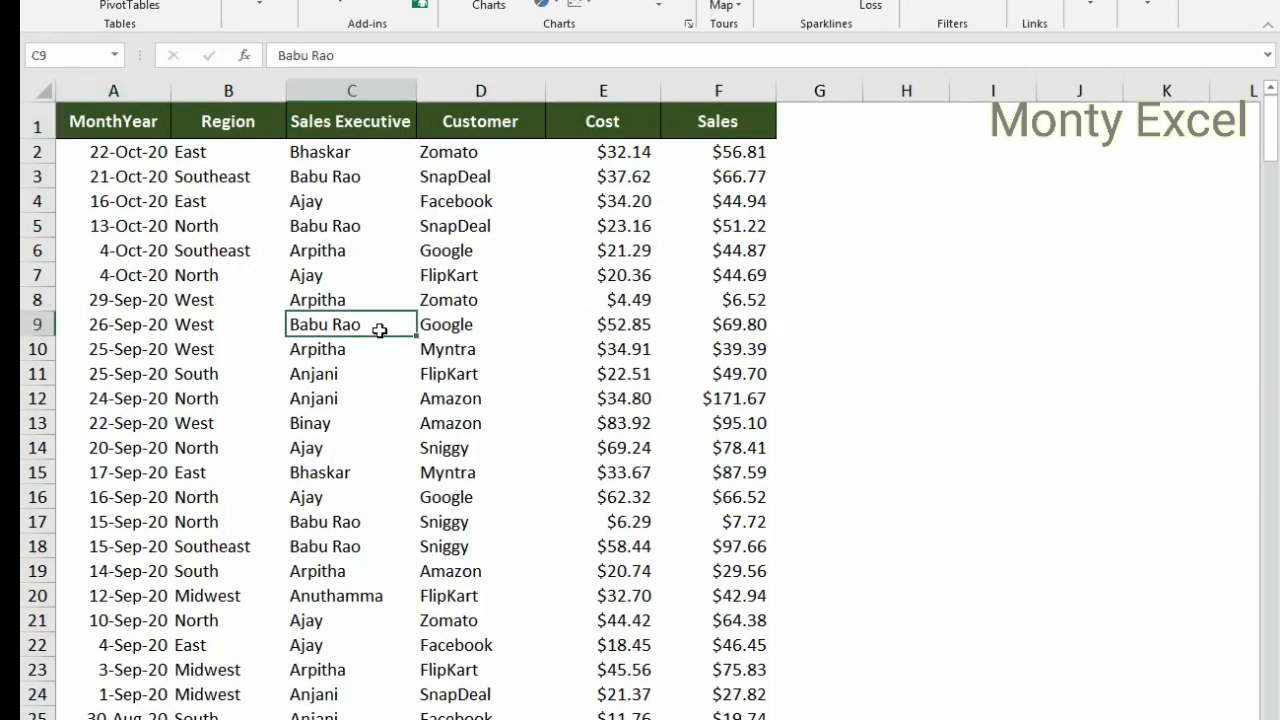
key(alt+n+v)
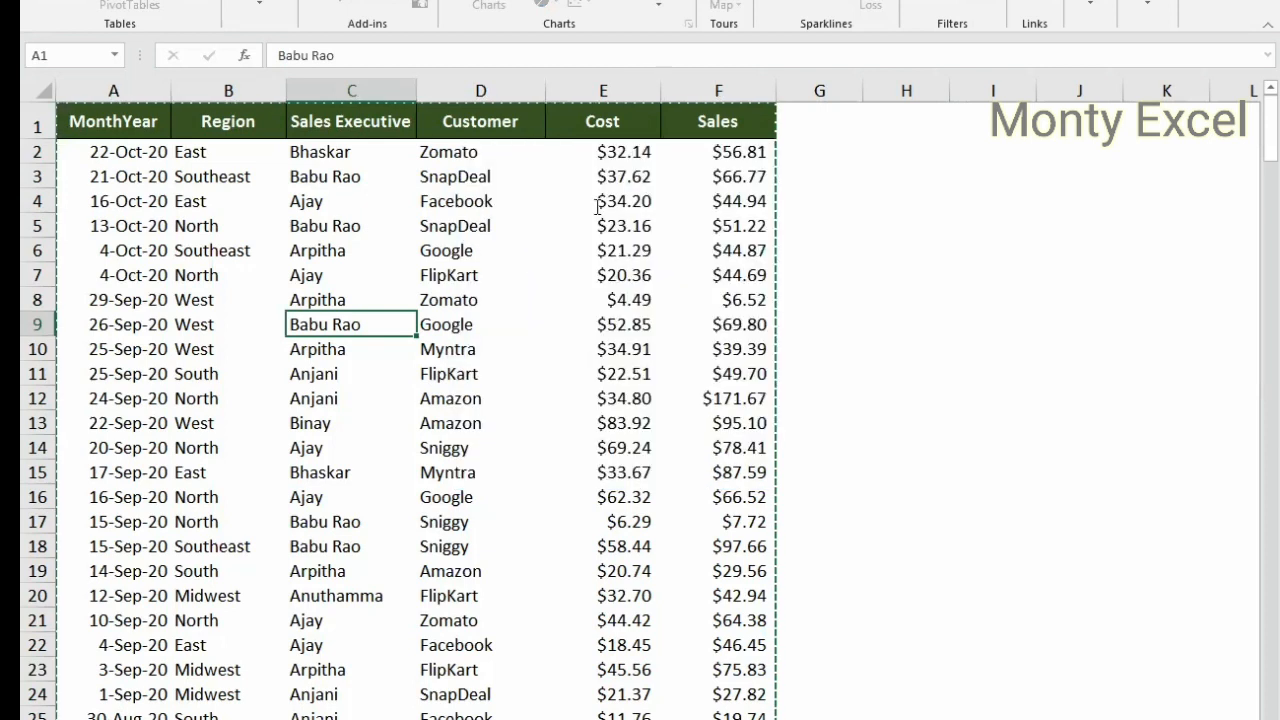
key(alt+Tab)
key(ctrl+a)
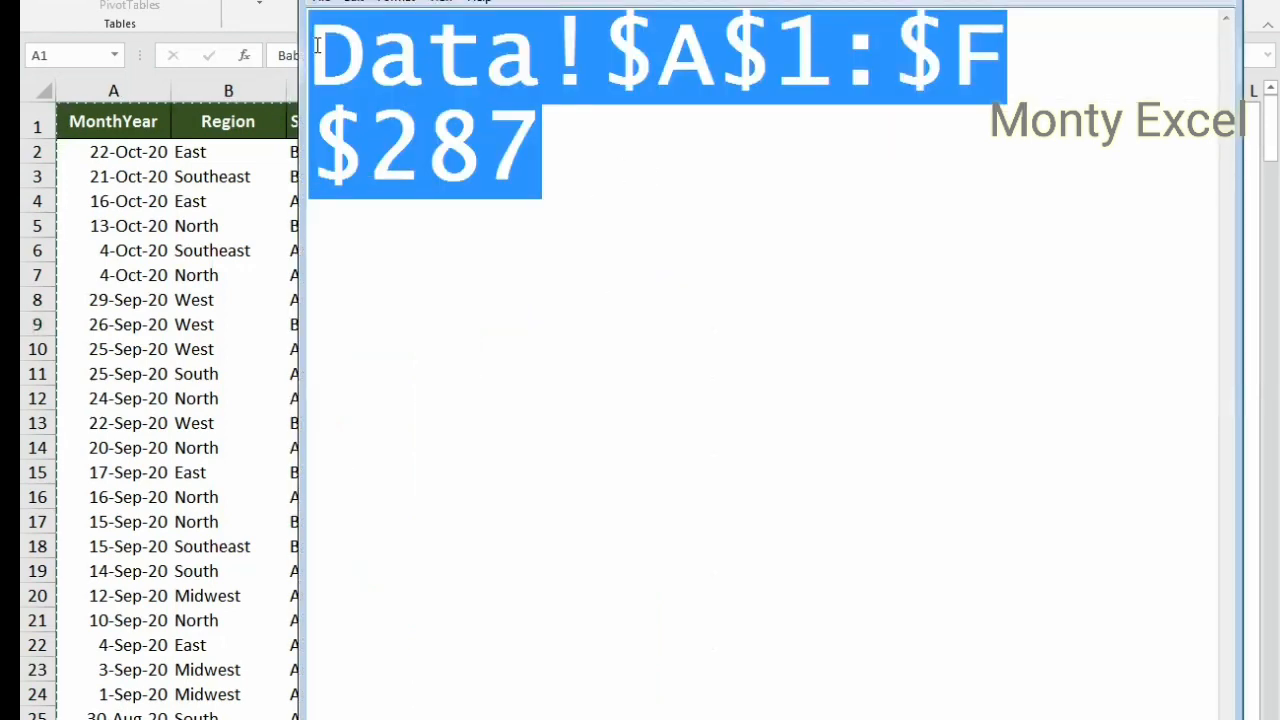
double_click(536, 158)
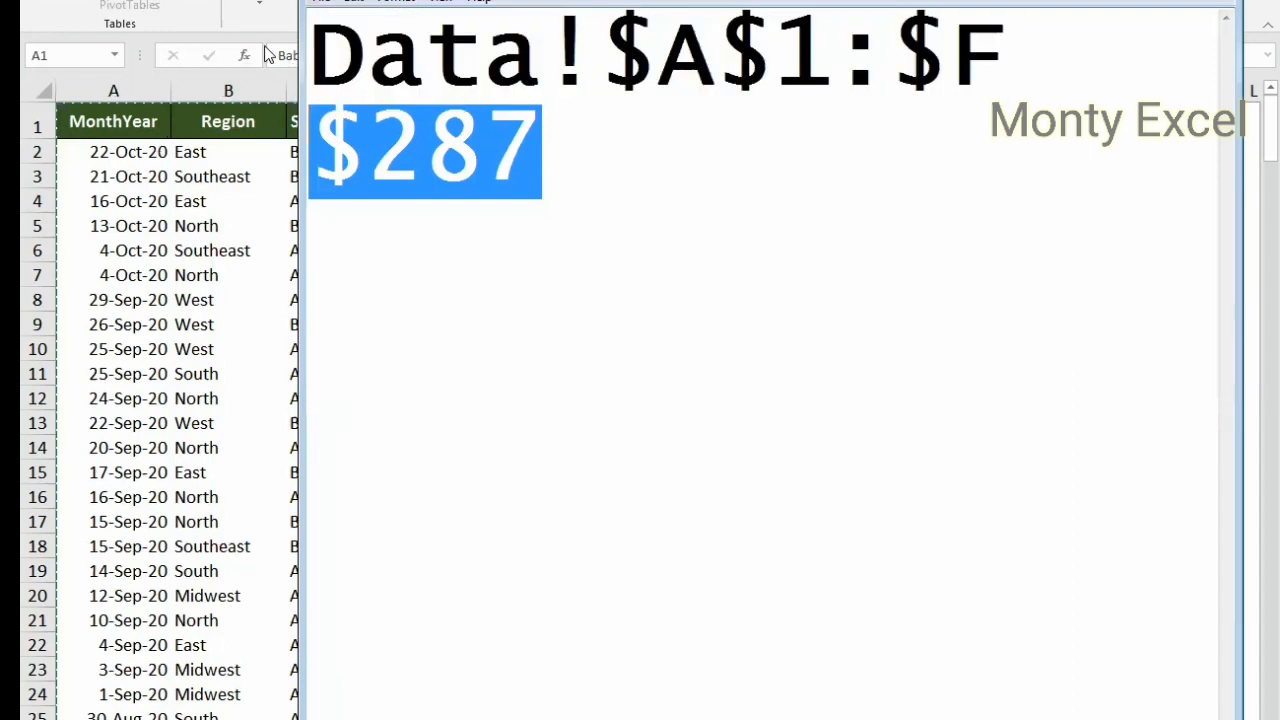
key(ctrl+a)
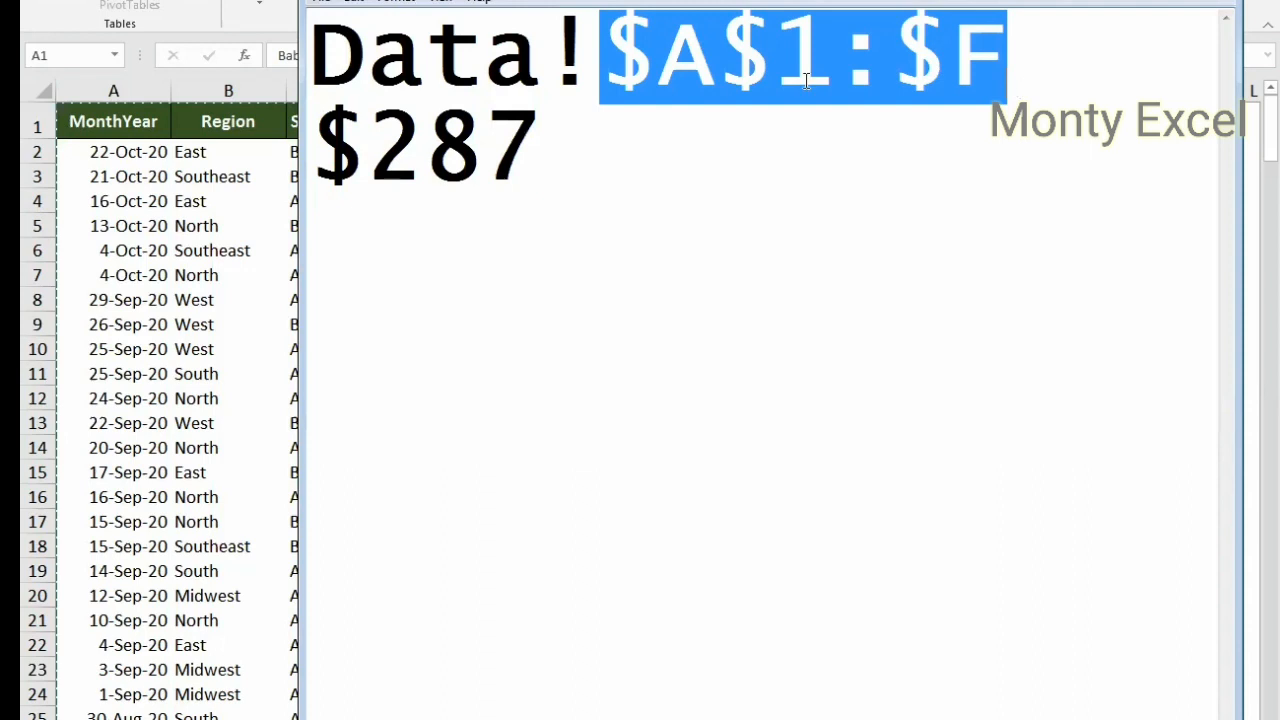
double_click(639, 62)
click(895, 61)
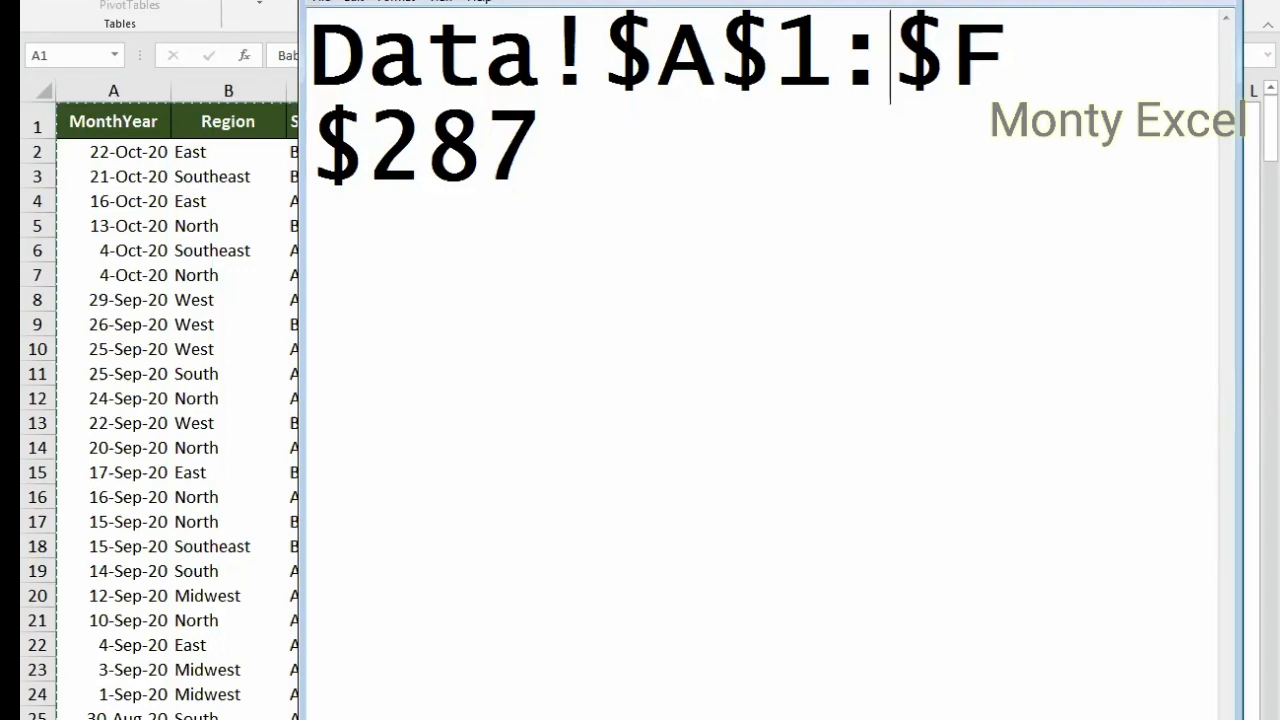
click(248, 492)
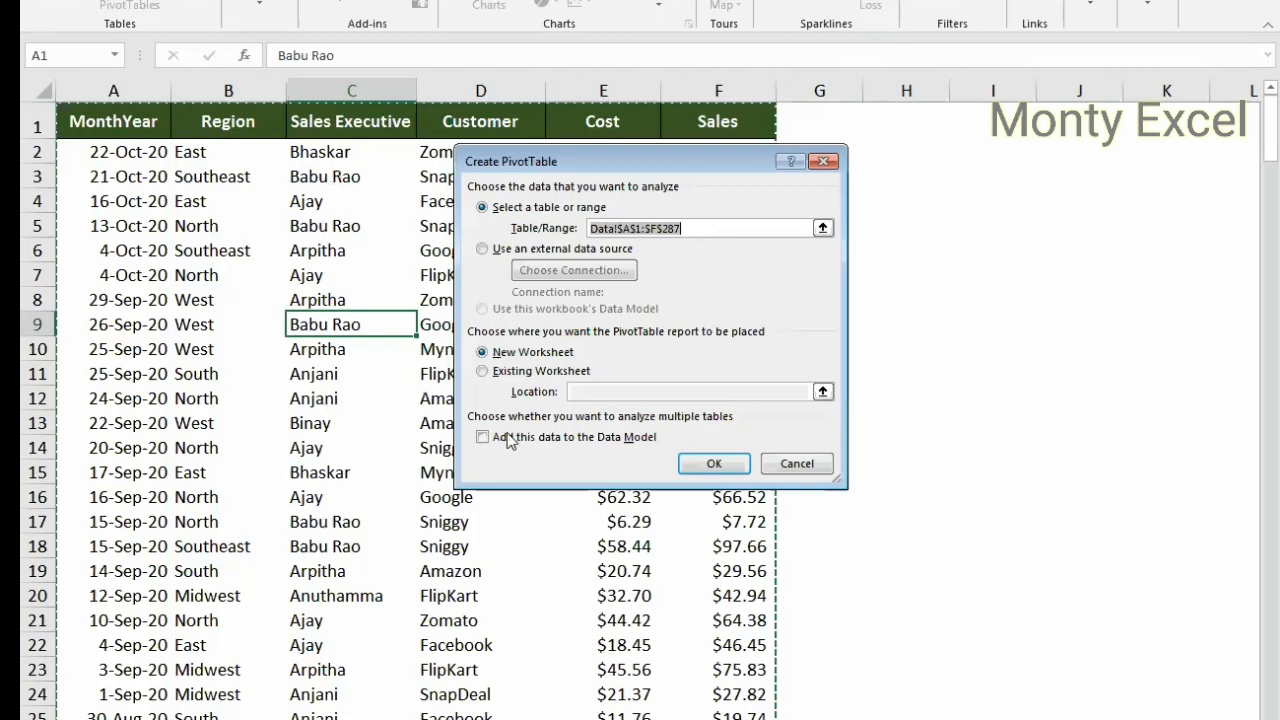
Step: Try the Existing Worksheet placement with its location picker, and switch back to New Worksheet
click(538, 372)
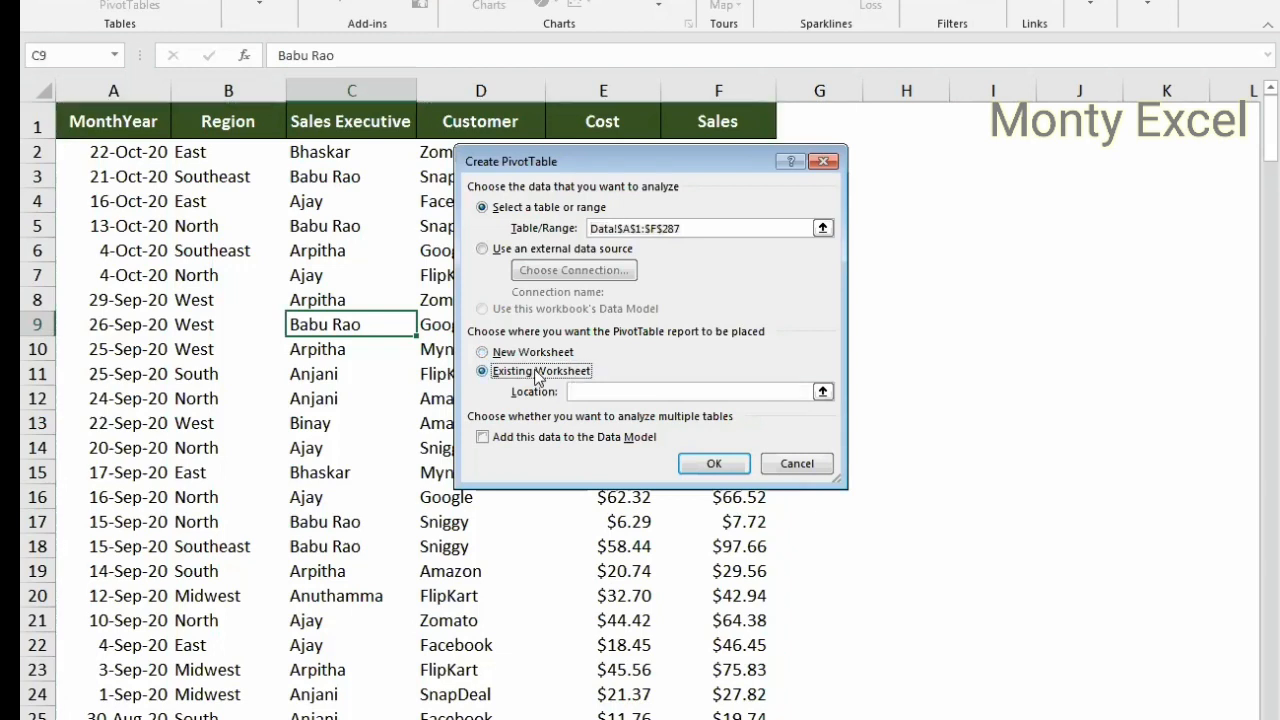
click(822, 391)
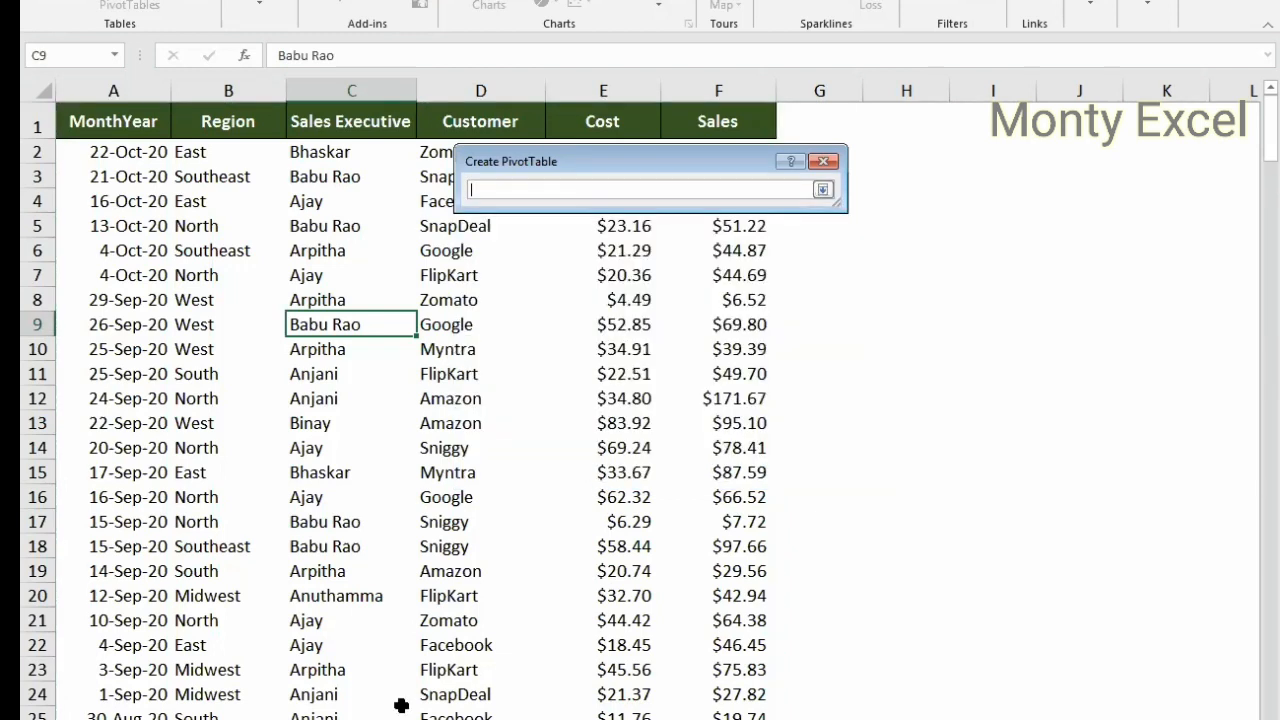
click(823, 189)
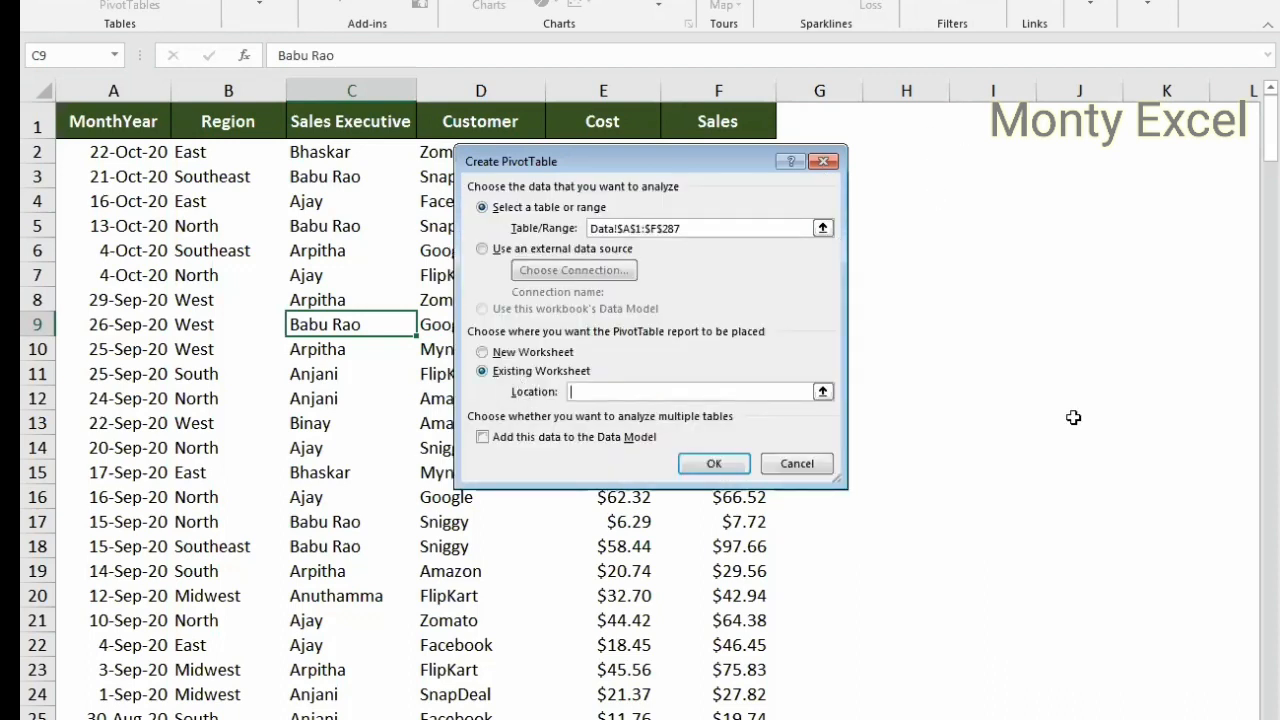
click(497, 356)
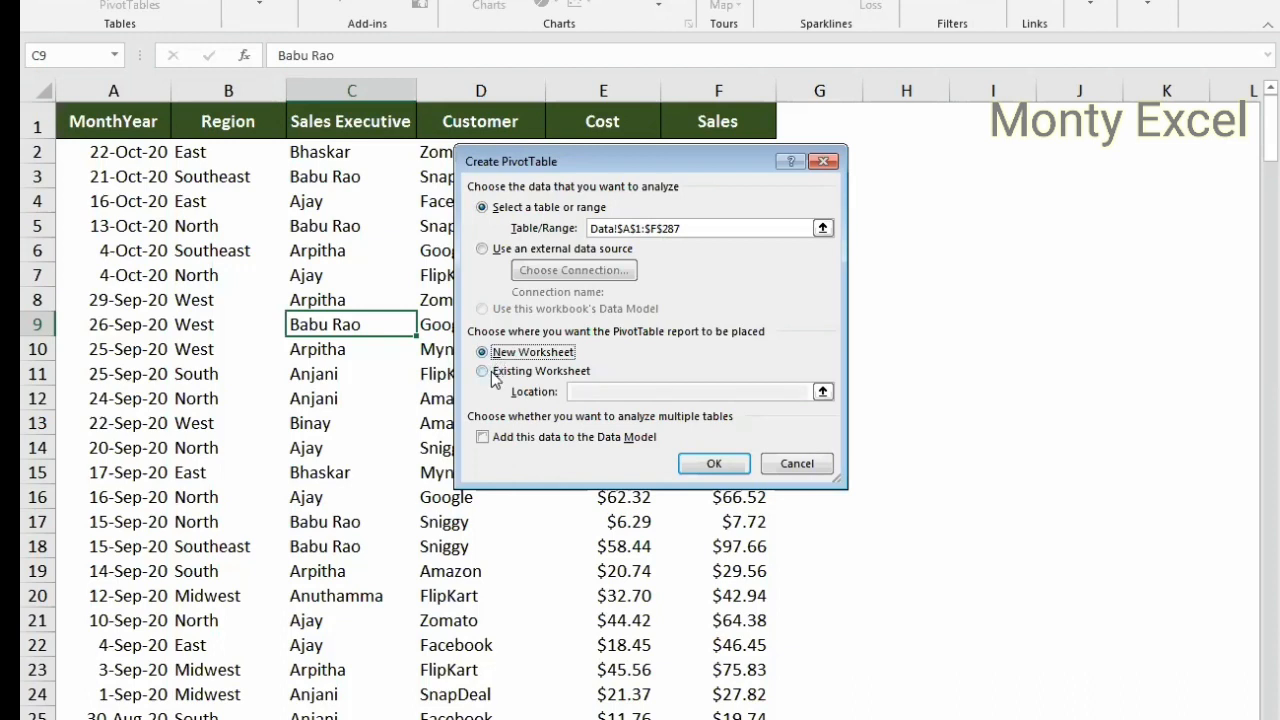
Step: Set the PivotTable location to cell B7 of the existing worksheet Test Sheet (2)
click(494, 374)
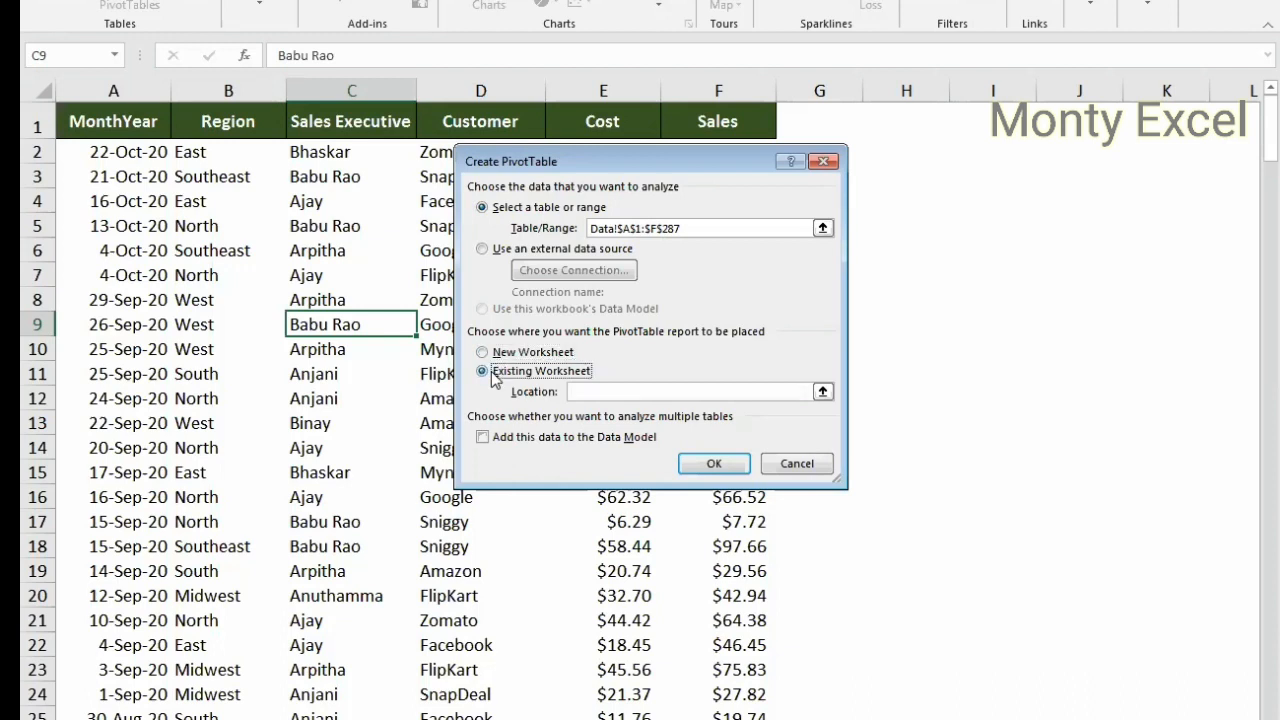
click(822, 391)
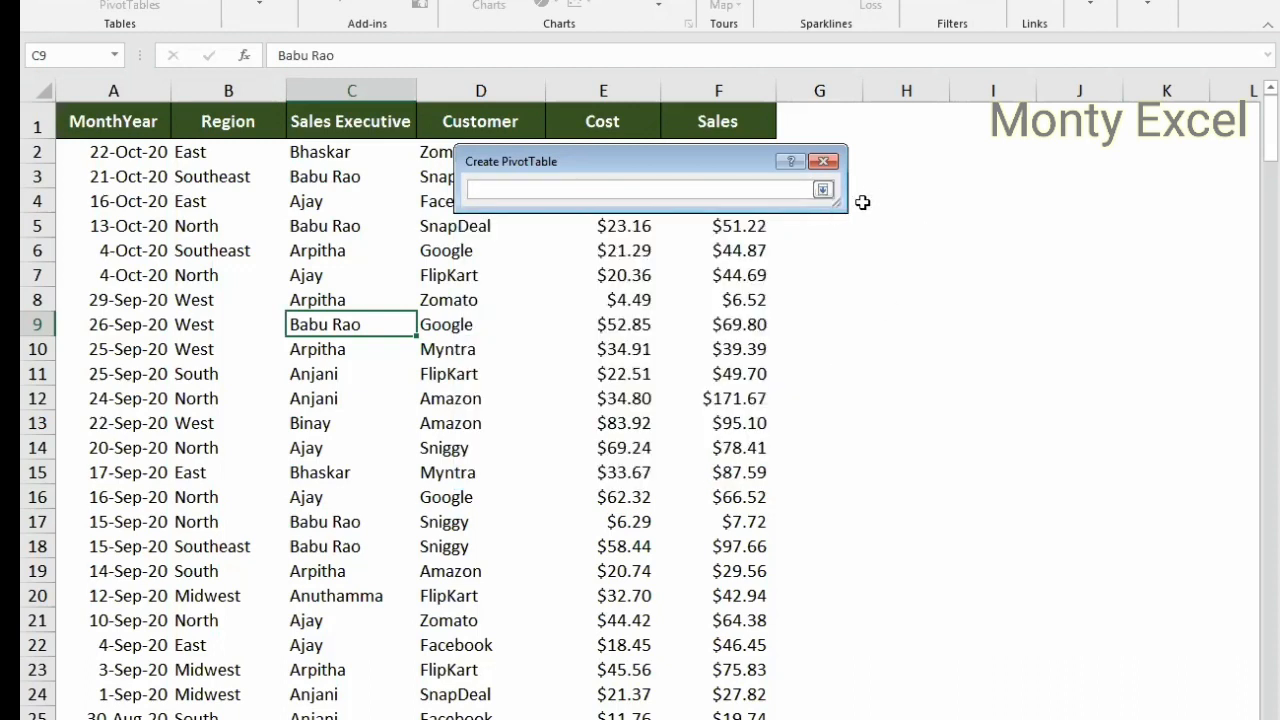
click(190, 717)
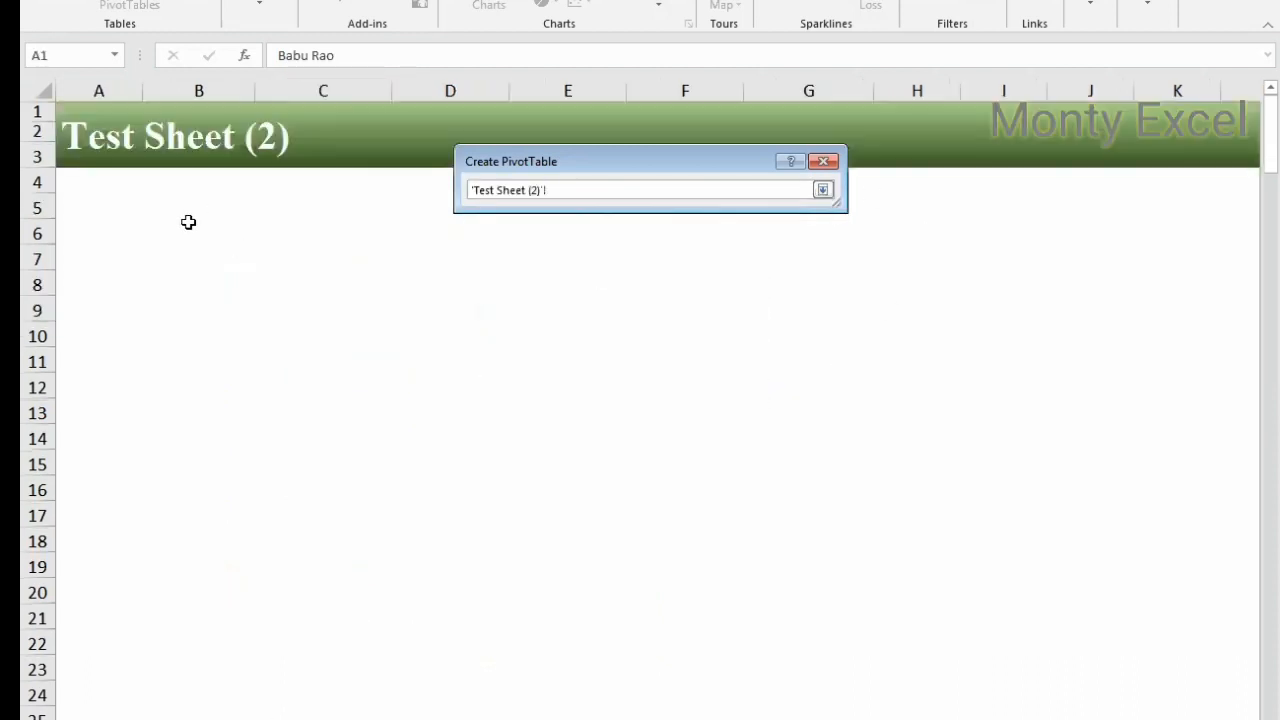
click(174, 257)
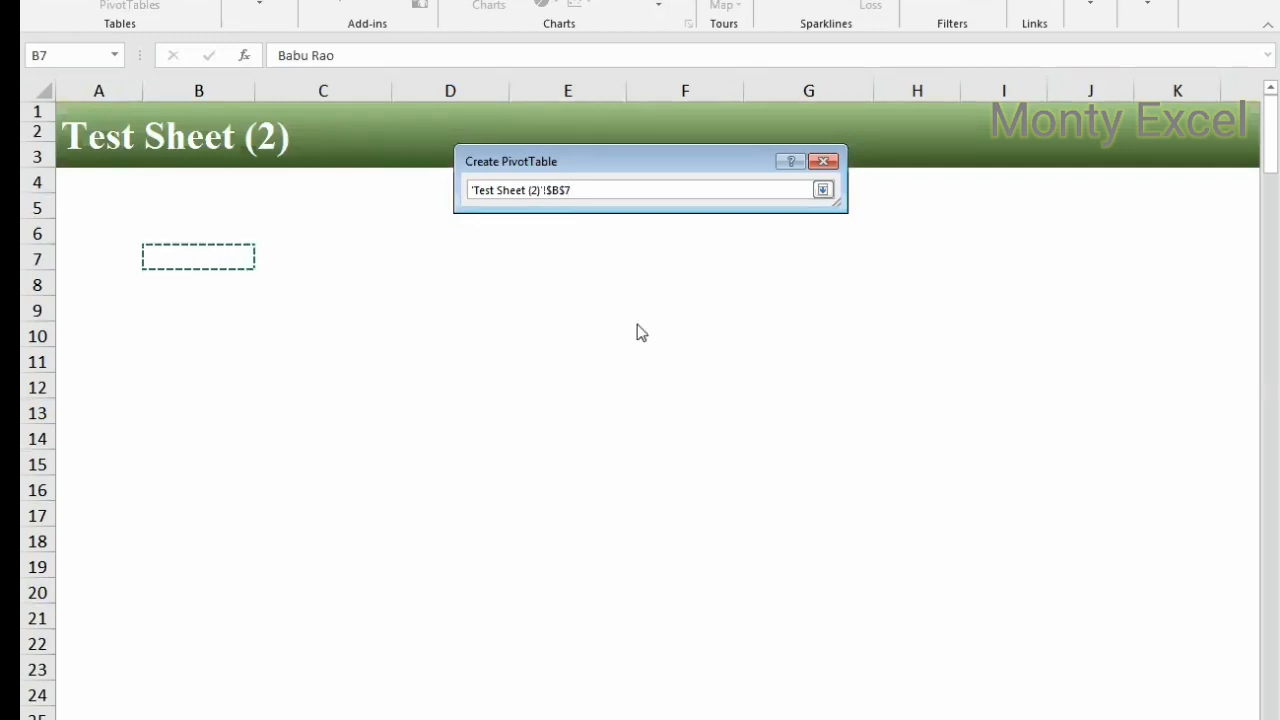
Step: Create the PivotTable at cell B7 of the report sheet and hide its field list
key(Return)
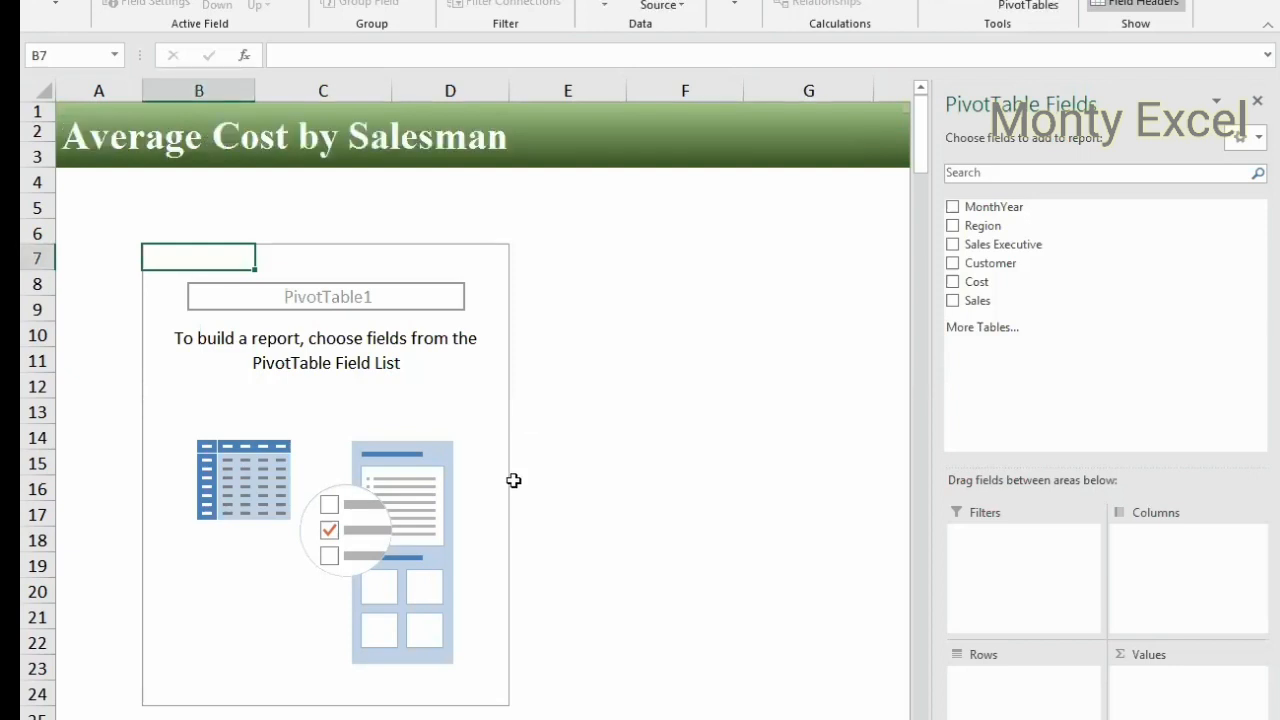
click(1253, 101)
click(705, 389)
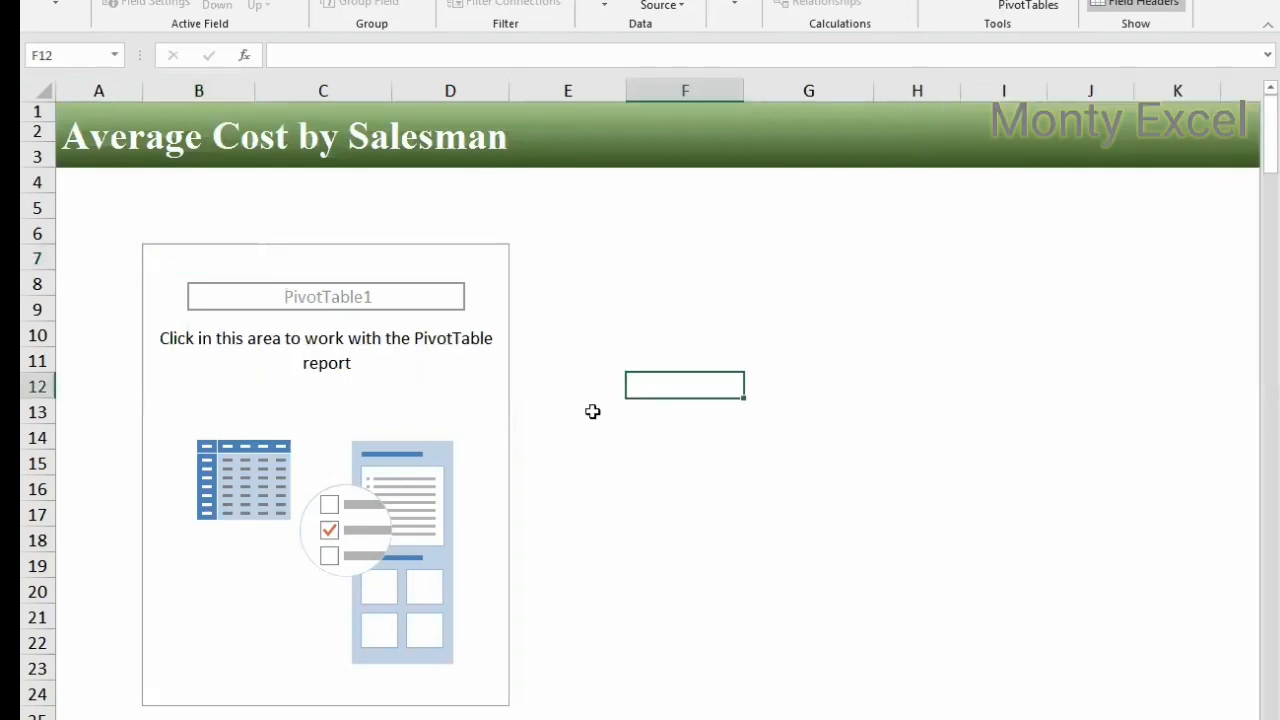
ctrl+scroll(592, 411, down, 2)
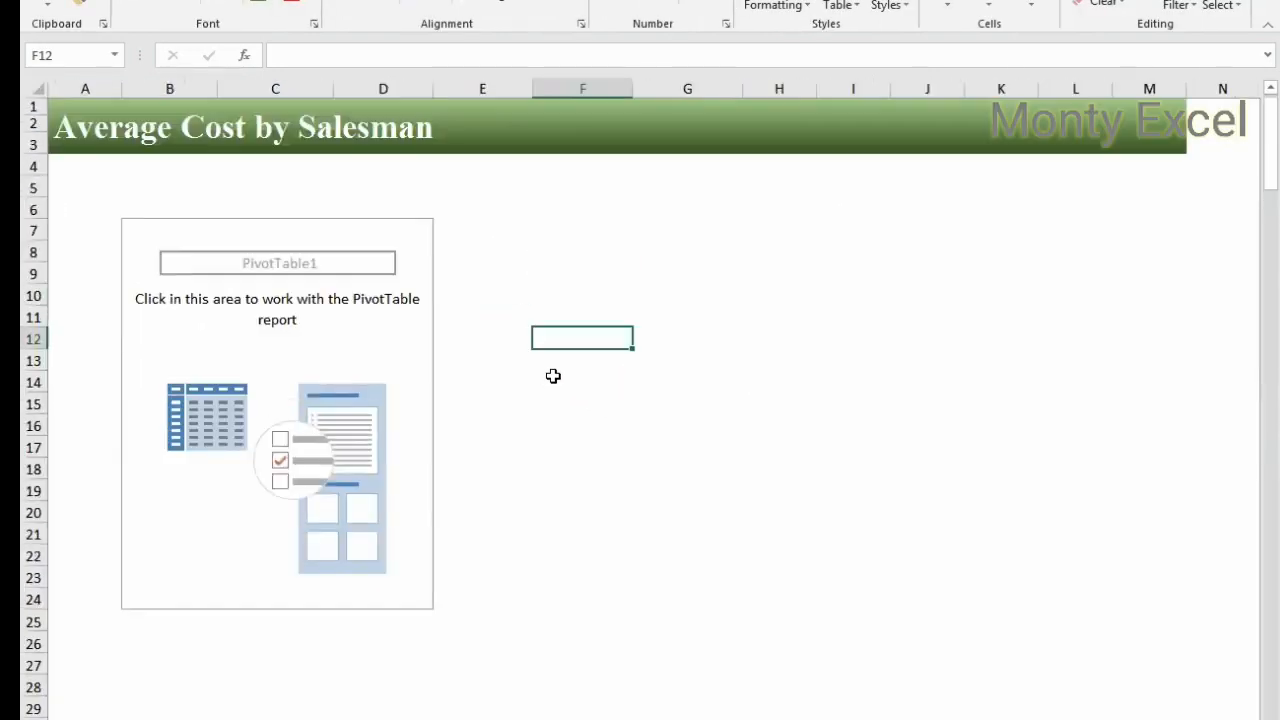
Step: Turn the field list back on for the empty PivotTable
click(285, 382)
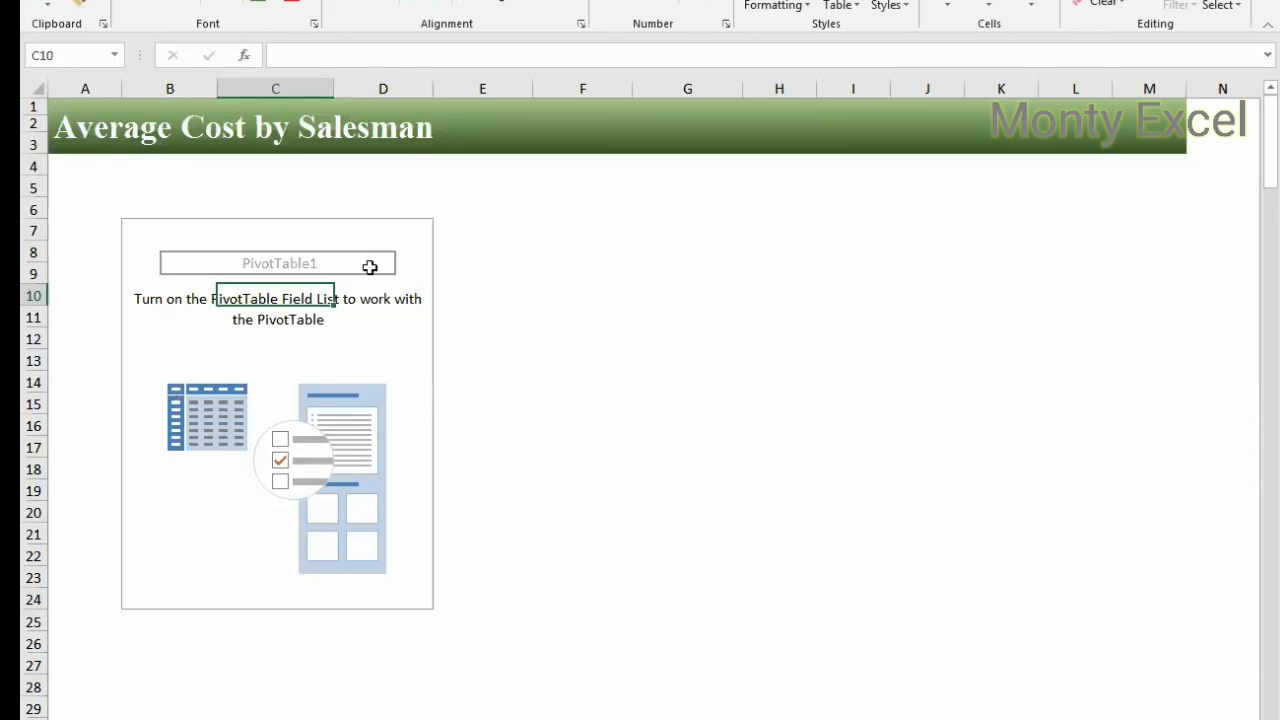
click(380, 360)
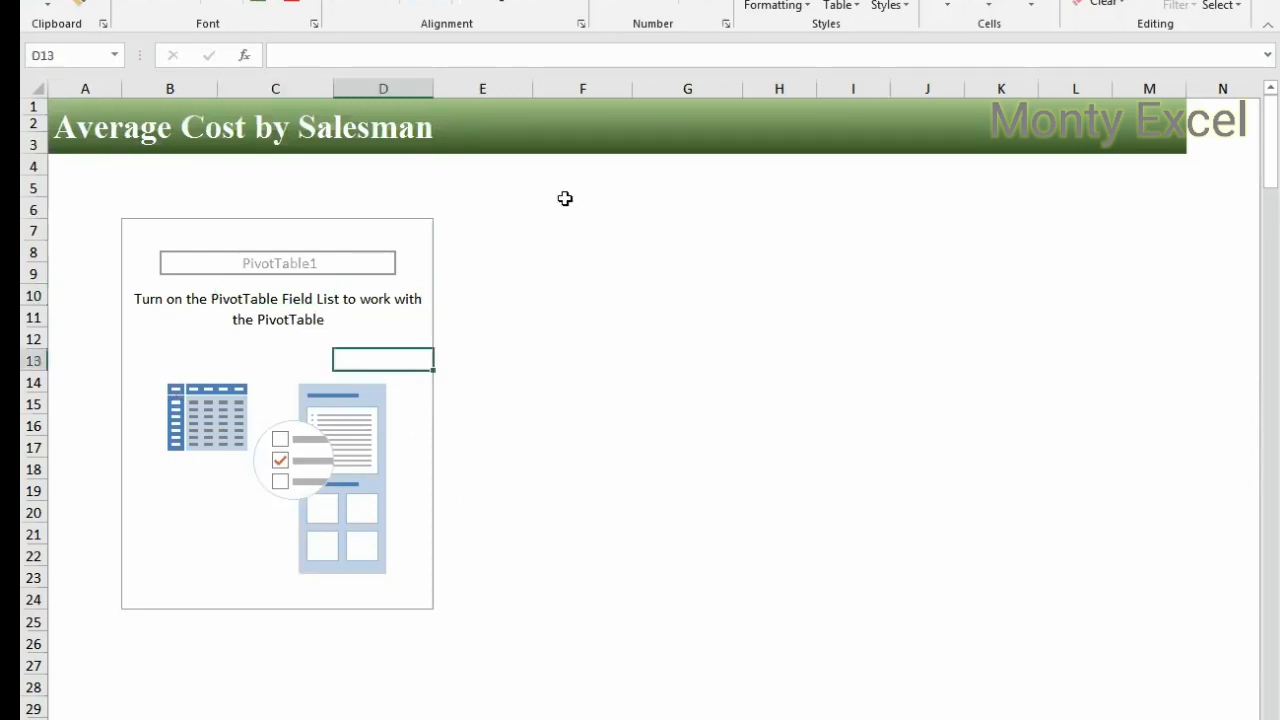
click(565, 199)
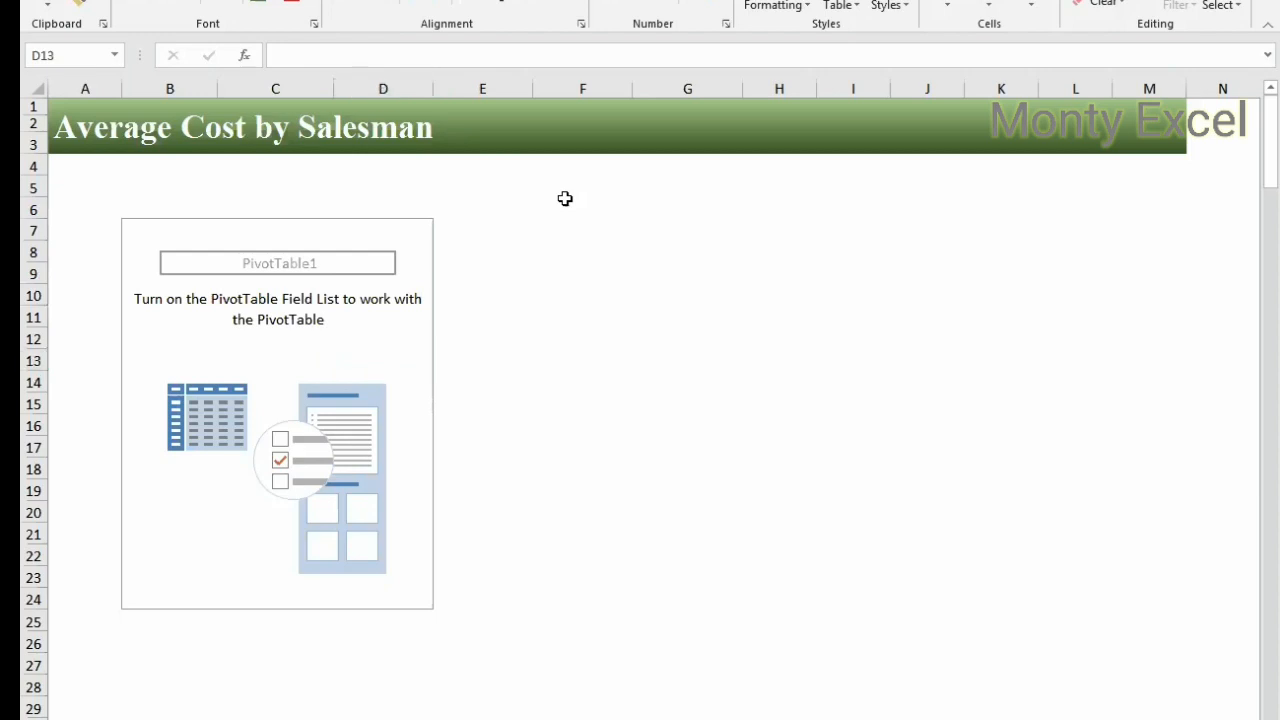
click(294, 323)
click(291, 339)
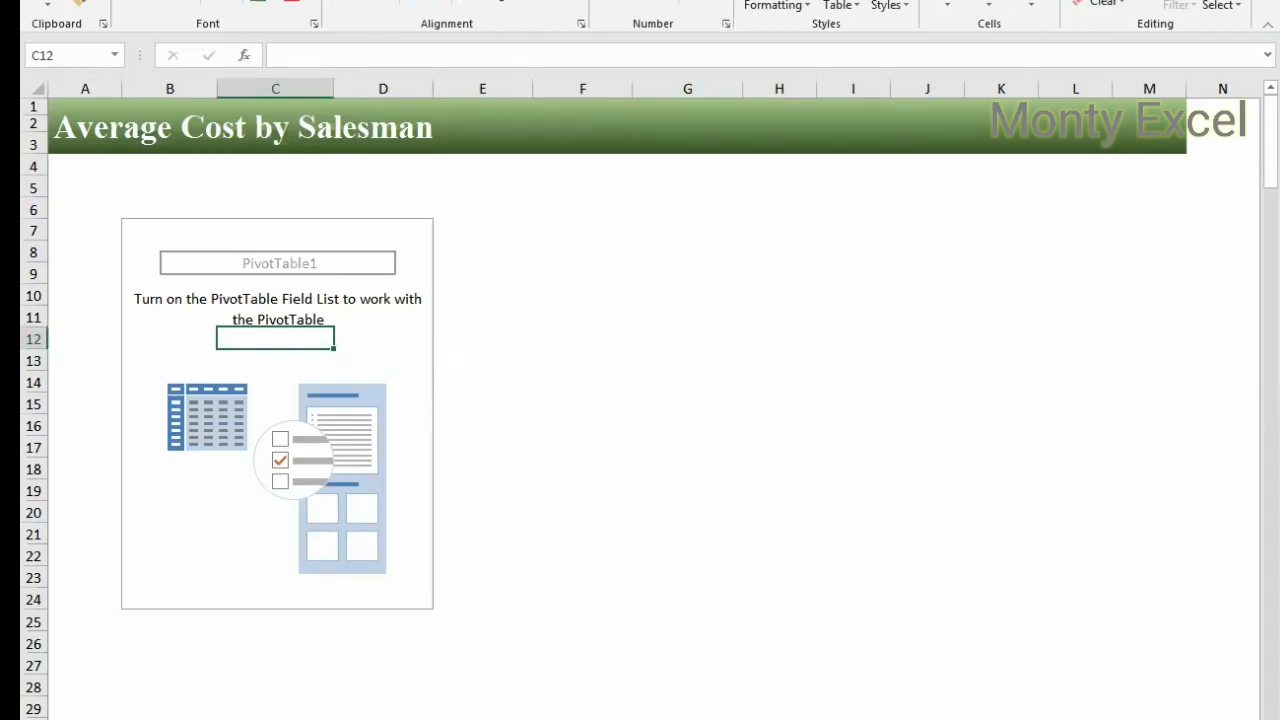
click(690, 0)
click(630, 0)
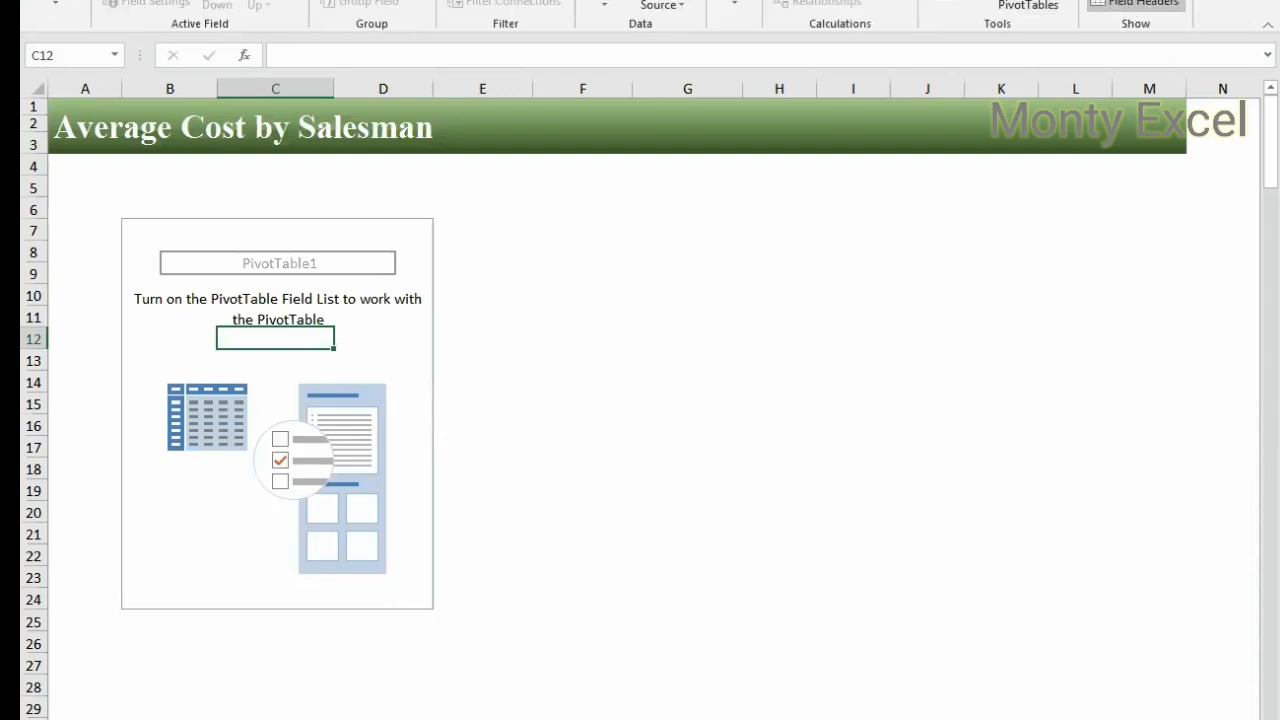
click(1110, 0)
Step: Deselect and reselect the empty PivotTable, and hide its field list again
click(655, 447)
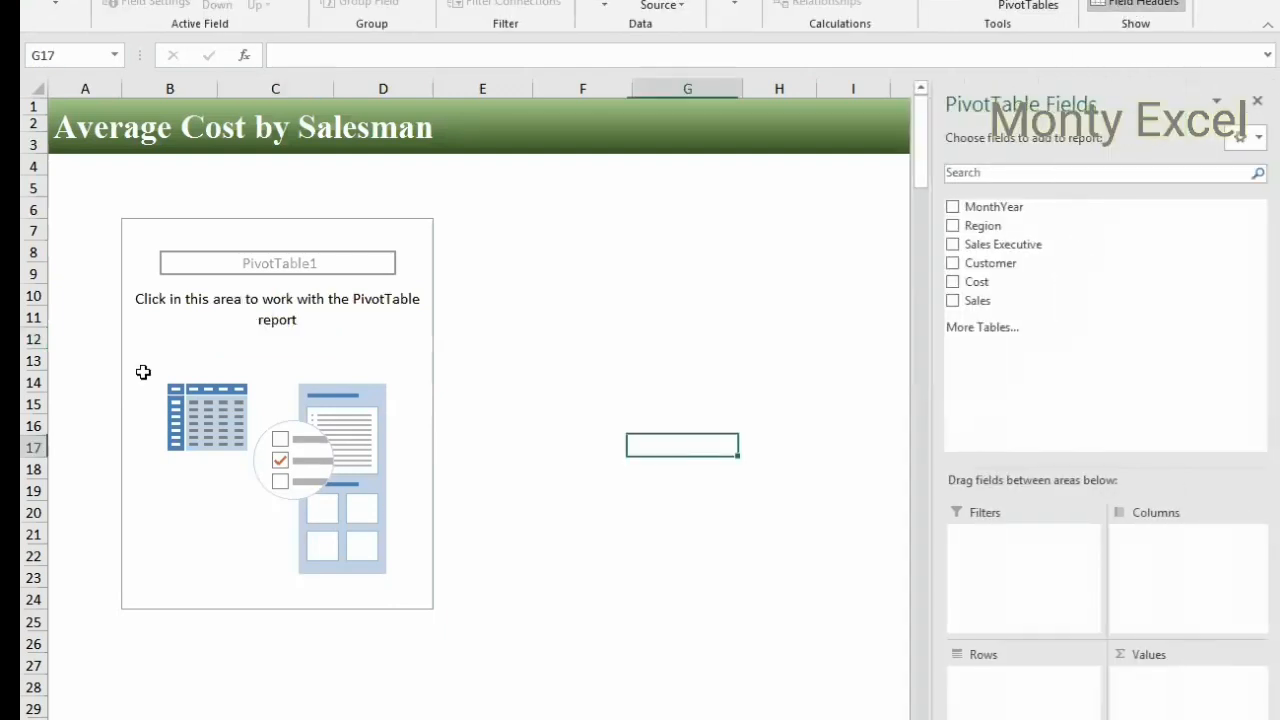
click(262, 340)
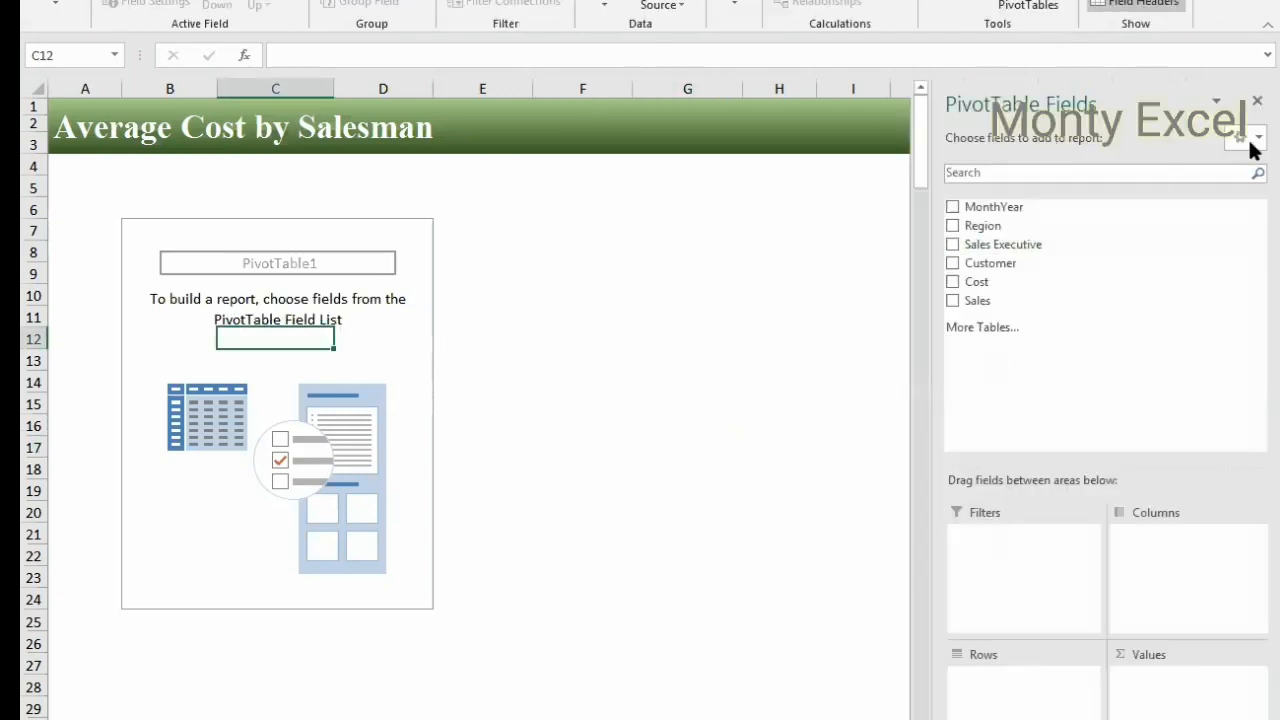
click(1257, 101)
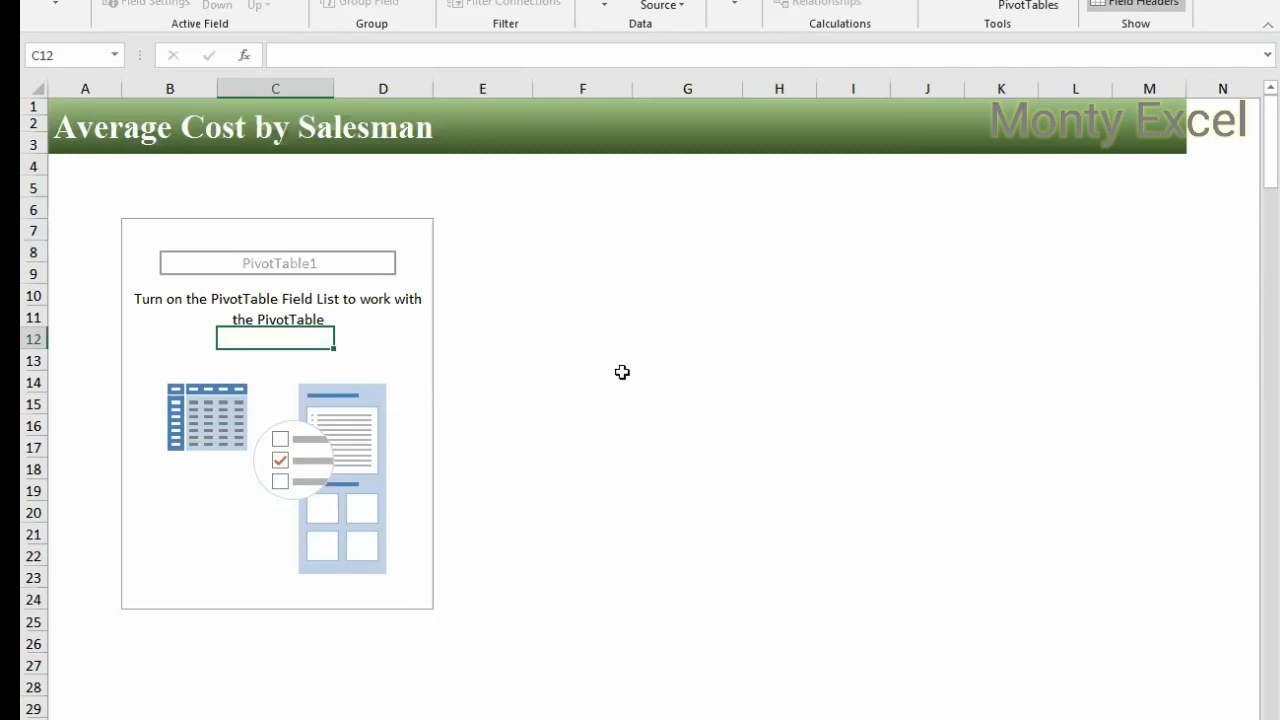
Step: Examine the analysis and design tools offered while the empty PivotTable is selected
click(927, 338)
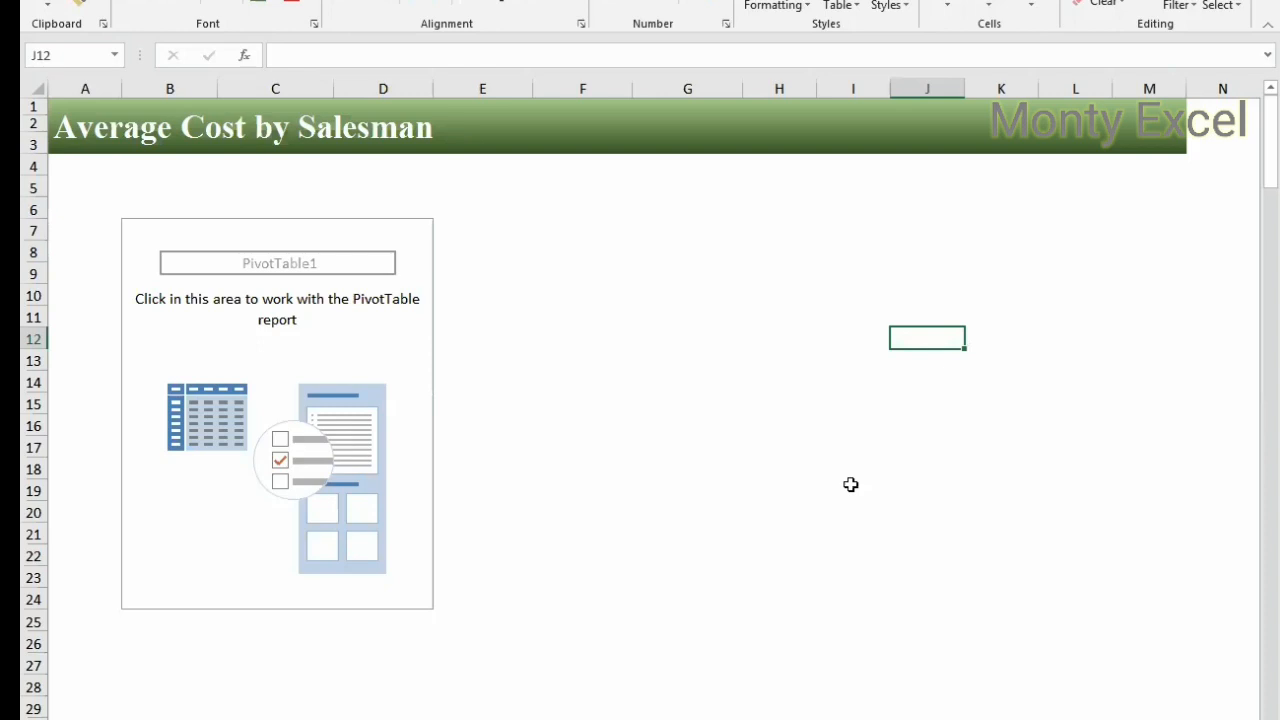
click(340, 386)
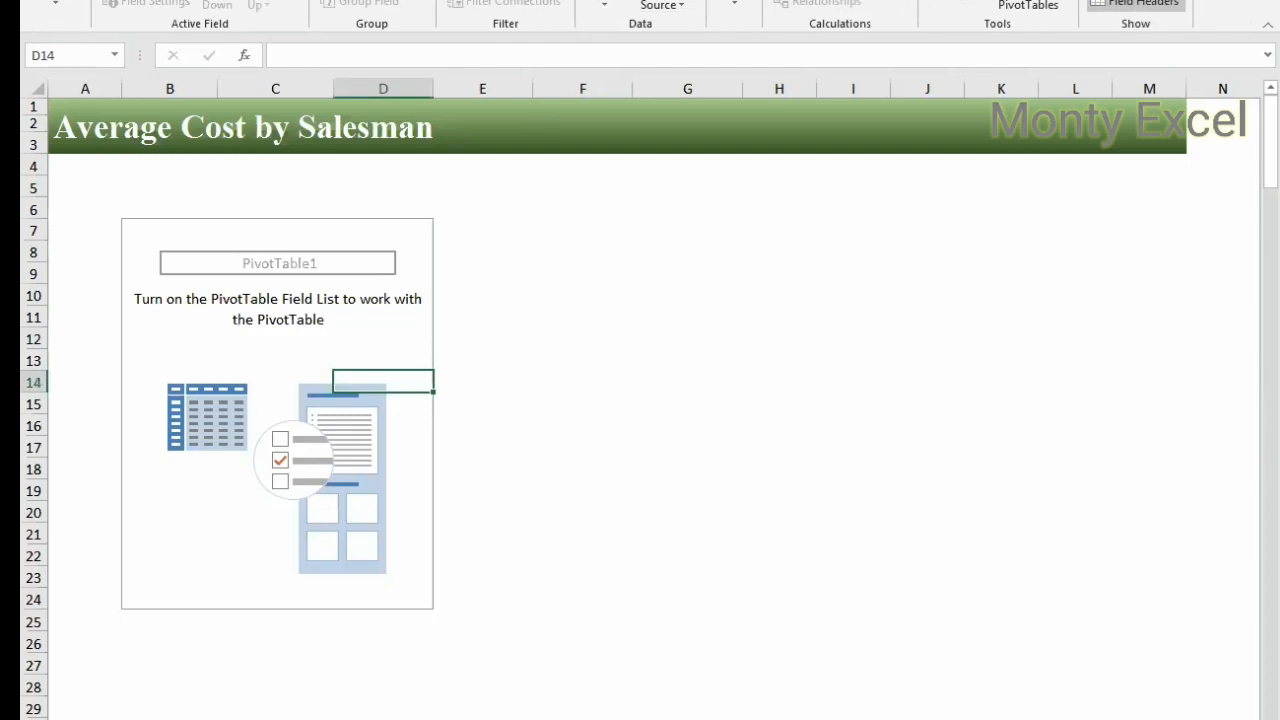
click(700, 0)
click(635, 0)
click(700, 0)
click(635, 0)
click(700, 0)
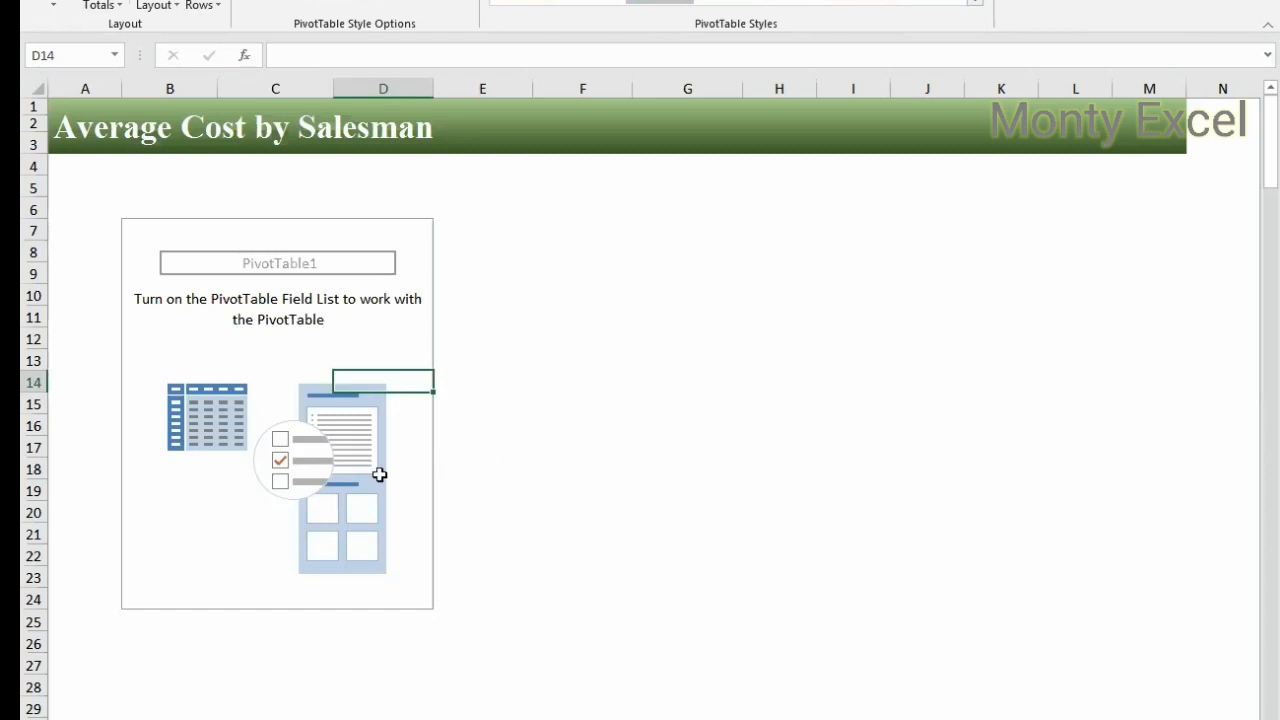
Step: Select cell D16 inside the empty PivotTable and show its field list
click(768, 410)
click(177, 406)
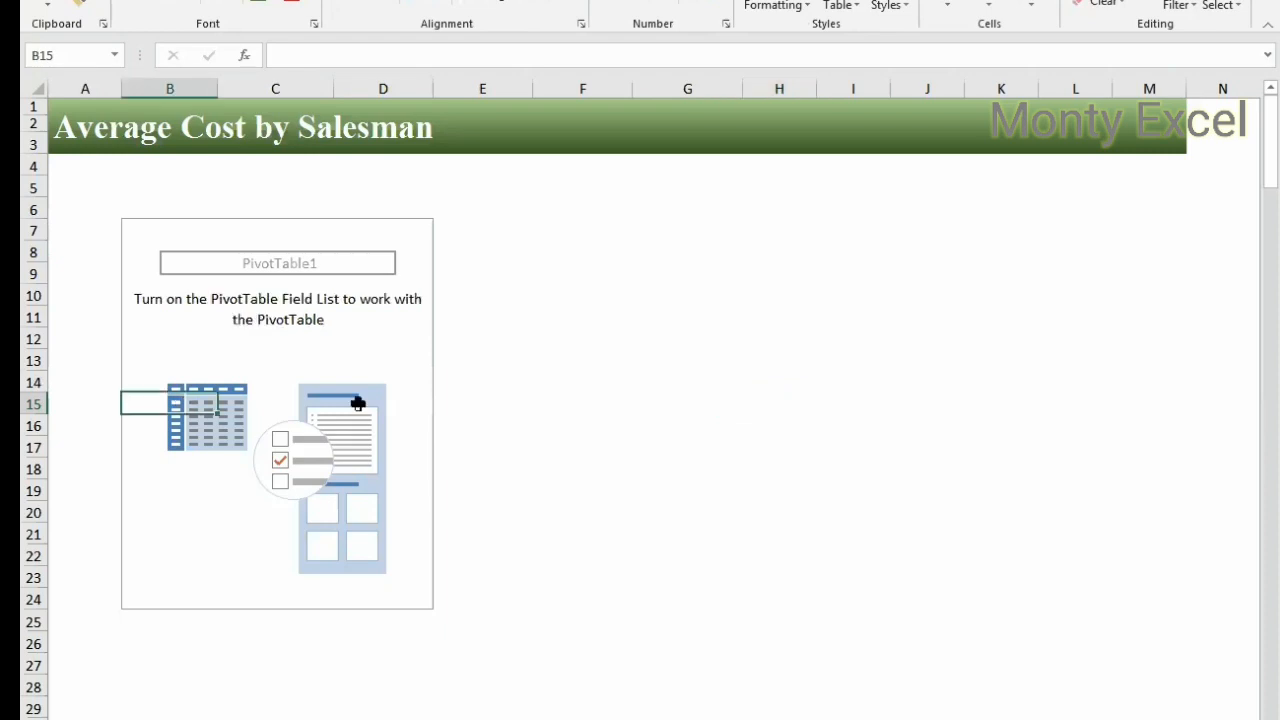
click(556, 405)
click(338, 420)
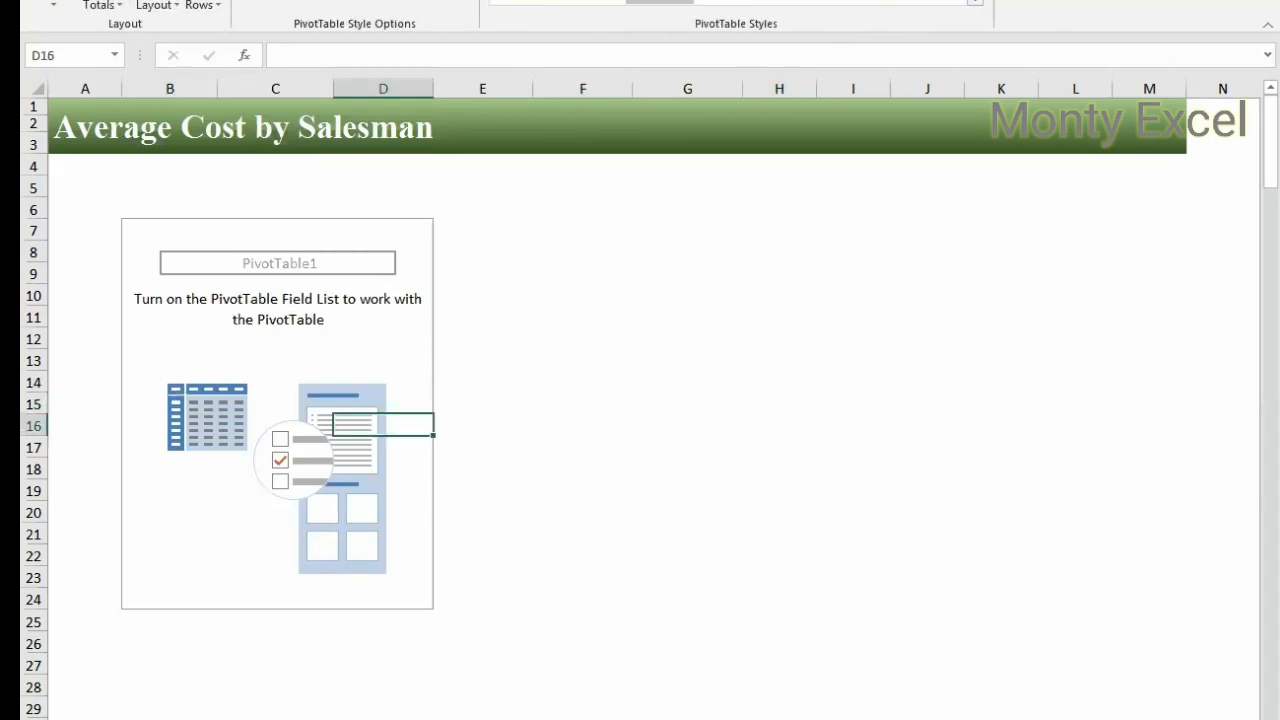
click(620, 2)
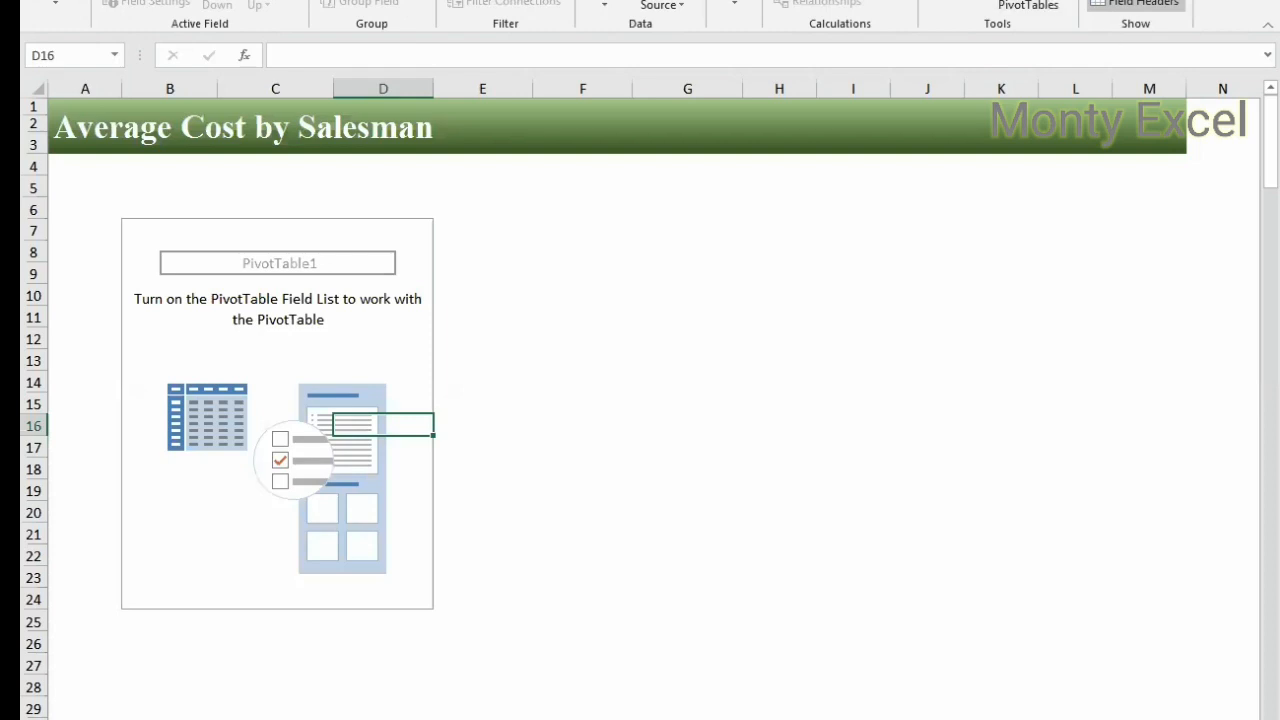
click(1130, 1)
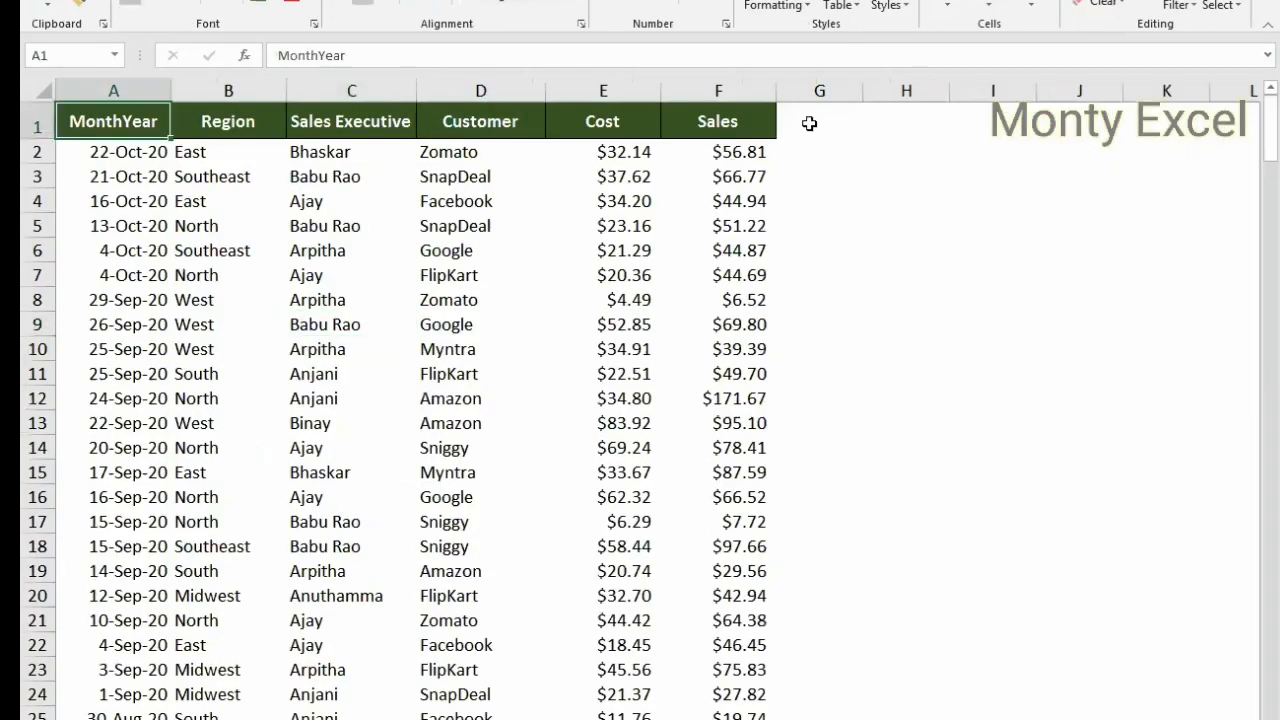
Step: Select the source data headers A1:F1 and compare them with the PivotTable's field names
shift+click(745, 116)
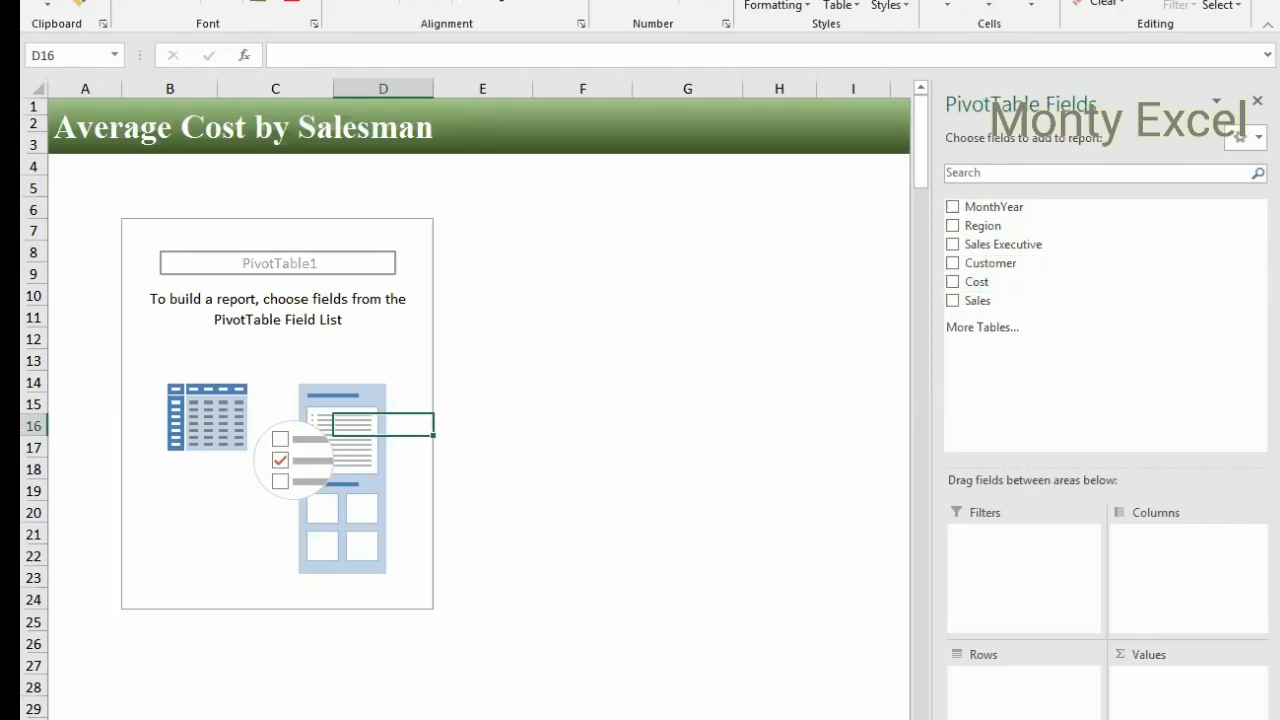
key(ctrl+Page_Up)
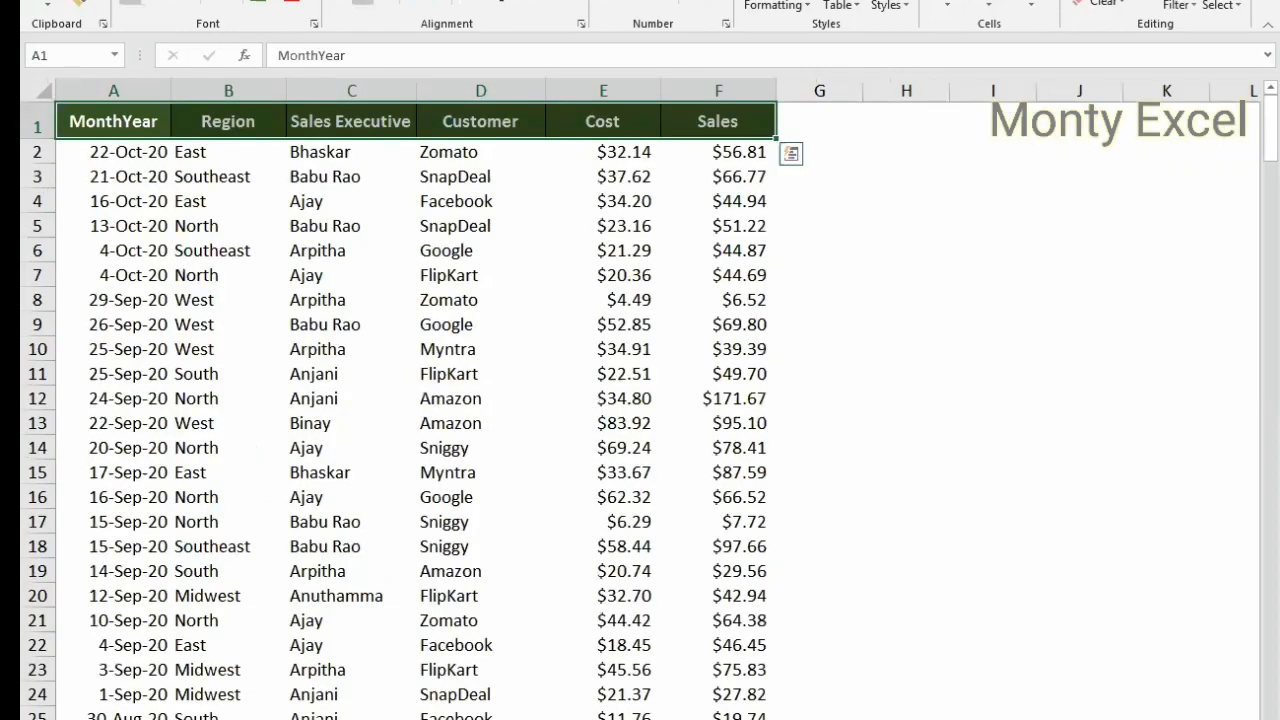
key(ctrl+Page_Down)
Step: Search the PivotTable's field list for "sales", and clear the search
click(1039, 174)
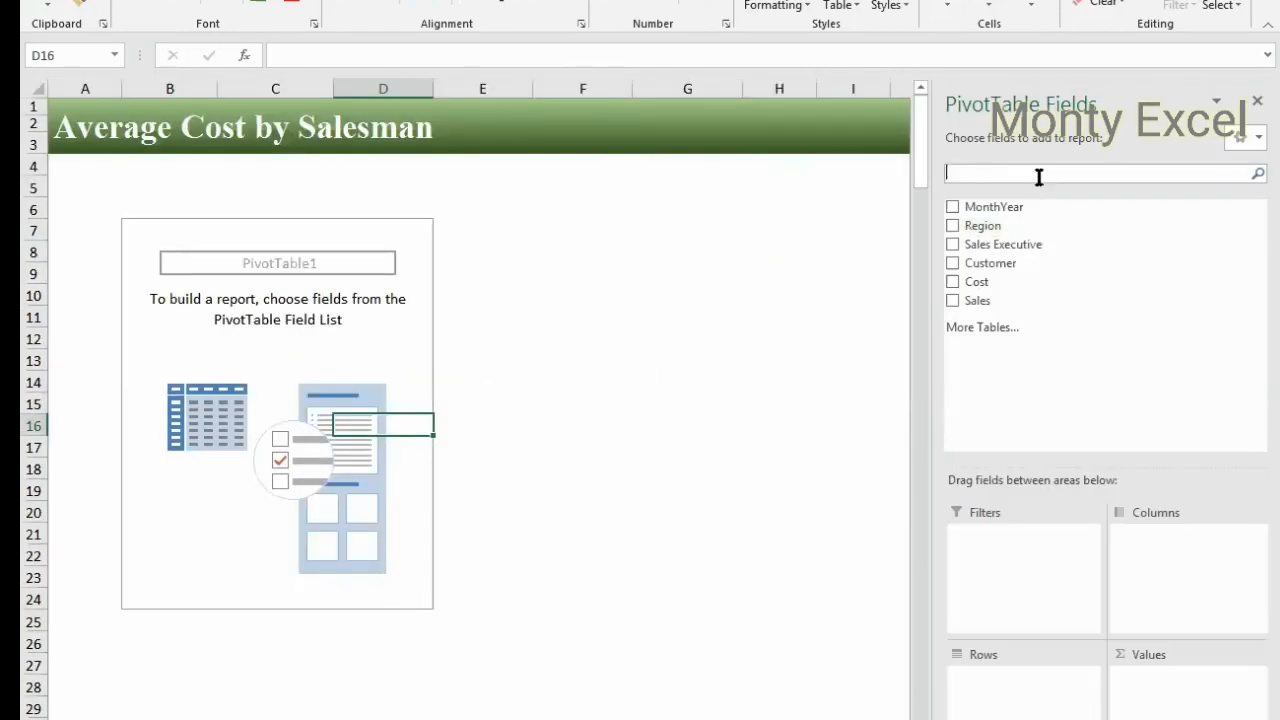
text(sales)
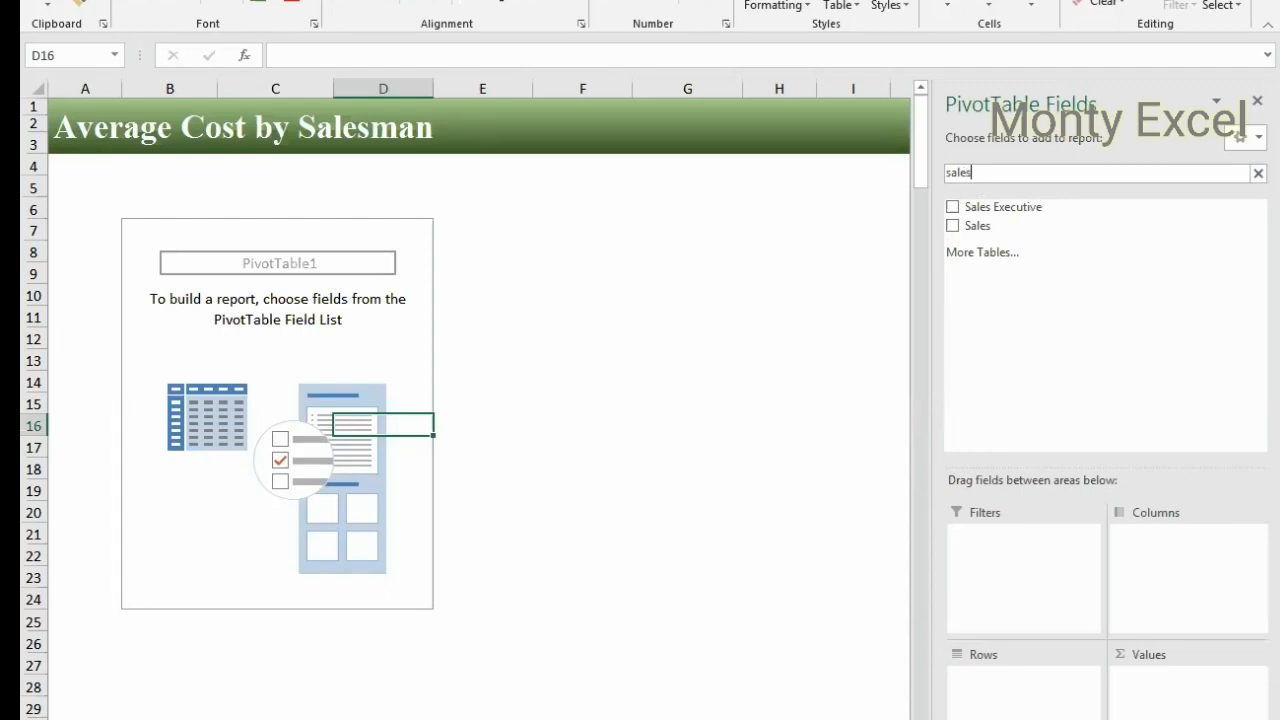
key(ctrl+a)
key(BackSpace)
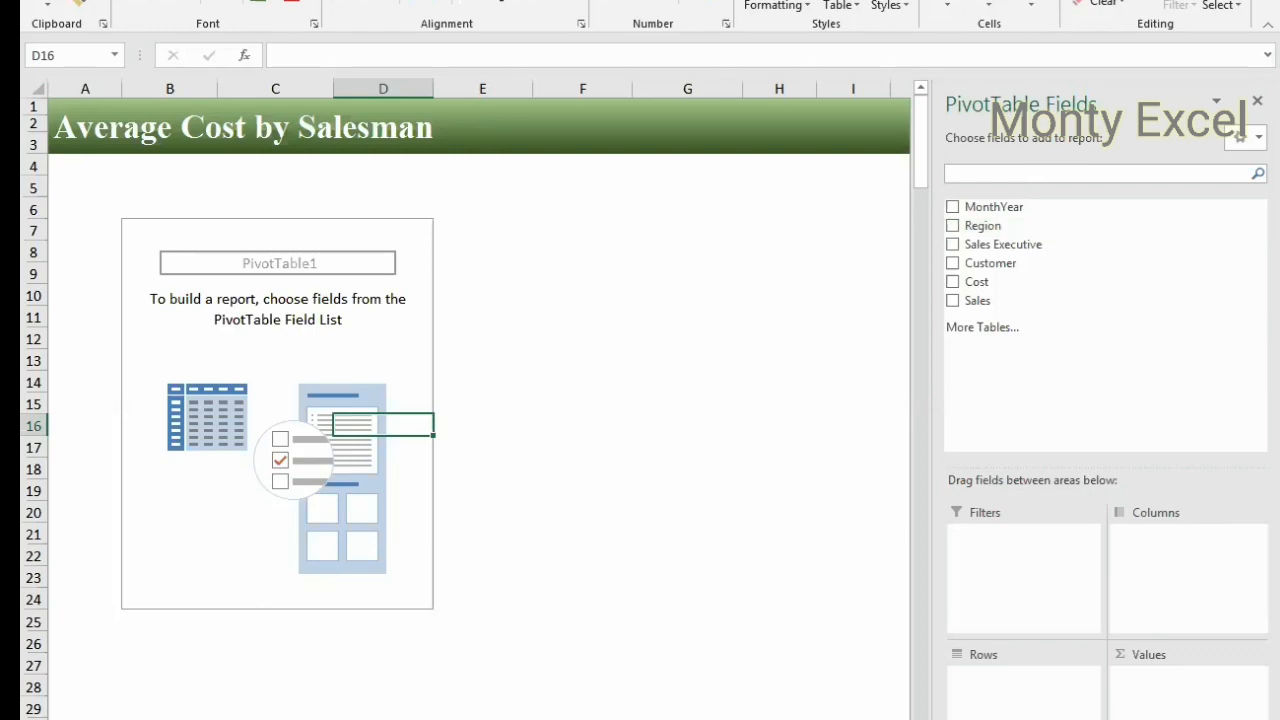
Step: Review the source data columns, and return to the field list's search on the PivotTable sheet
click(182, 718)
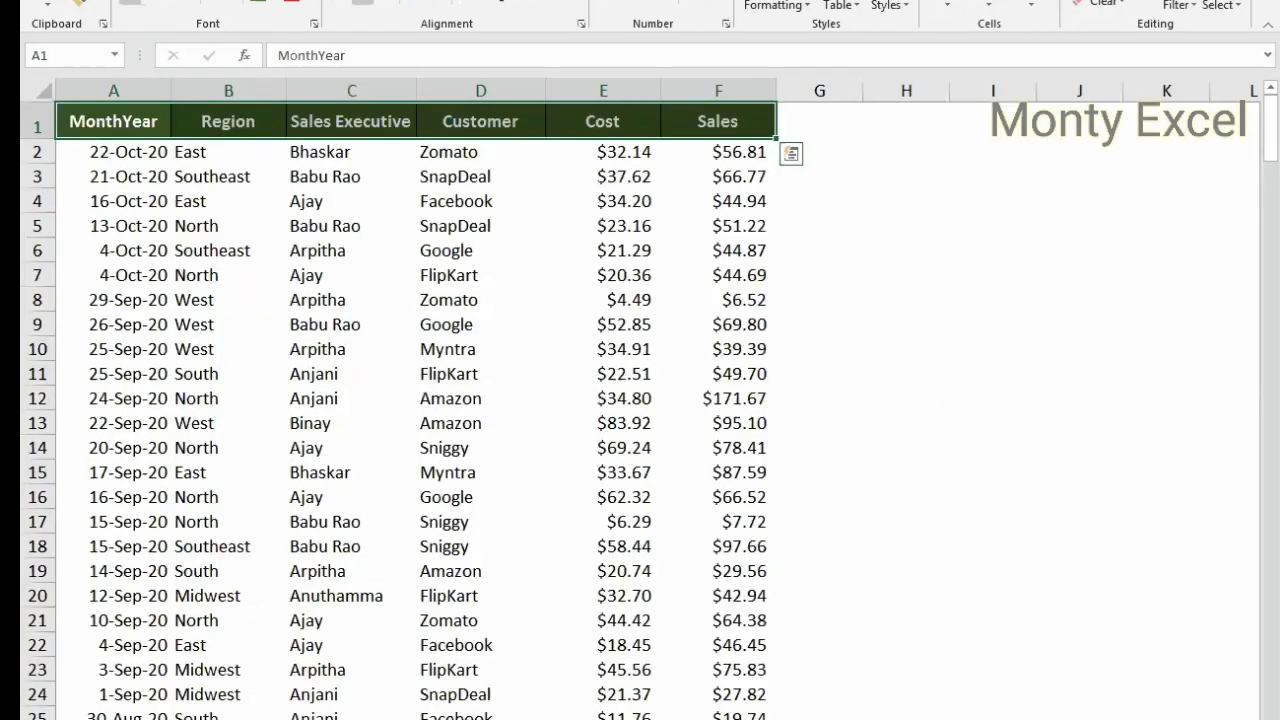
click(400, 718)
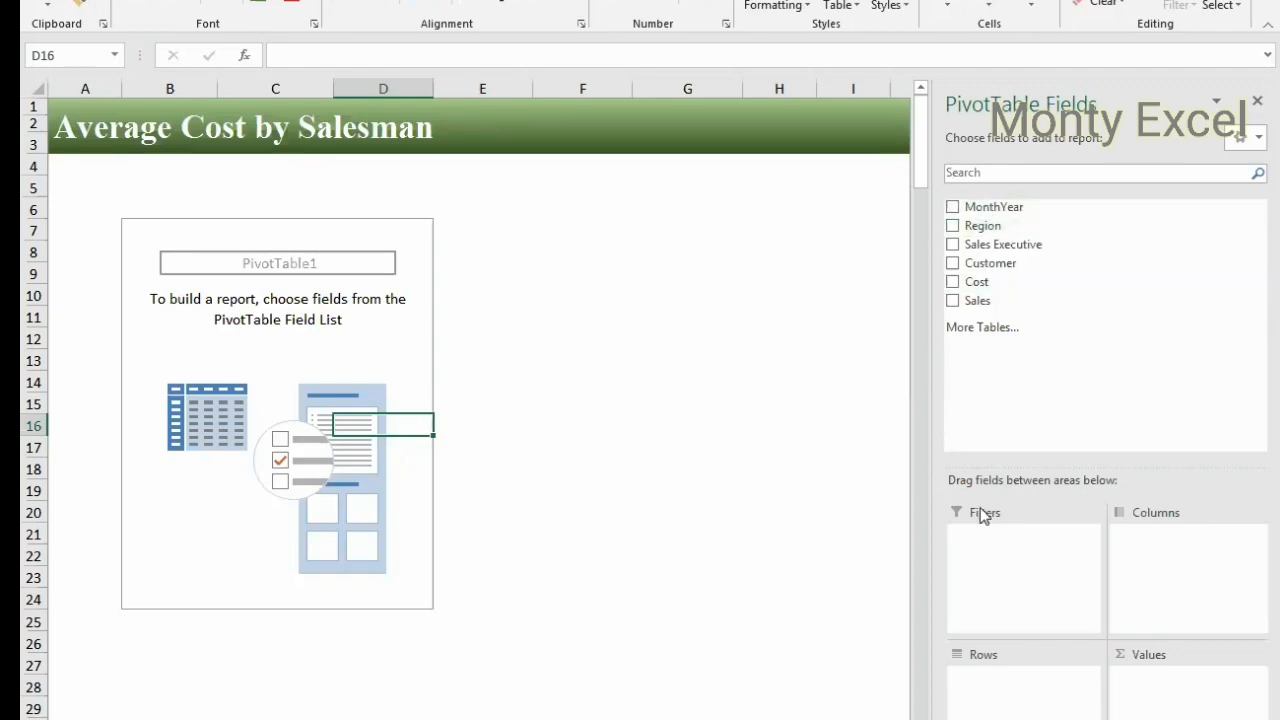
click(969, 173)
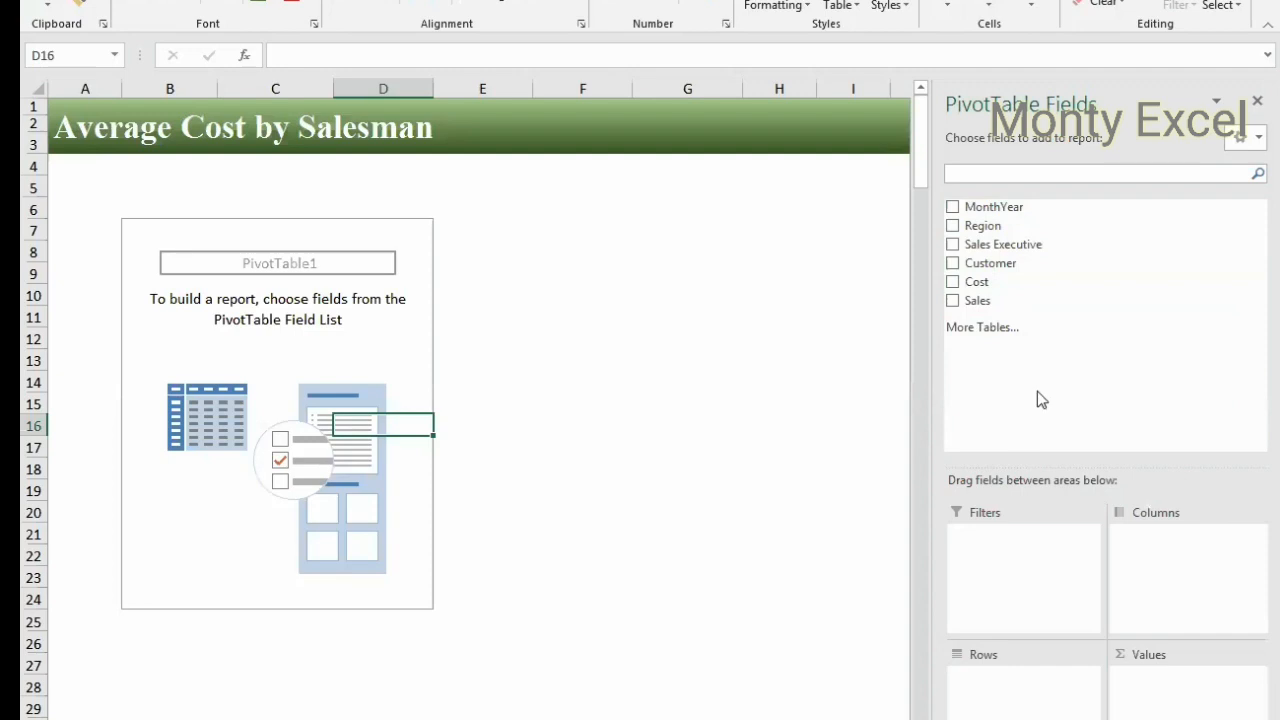
Step: Apply the data source sort order to the PivotTable's field list and check it against source headers A1:F1
click(1238, 140)
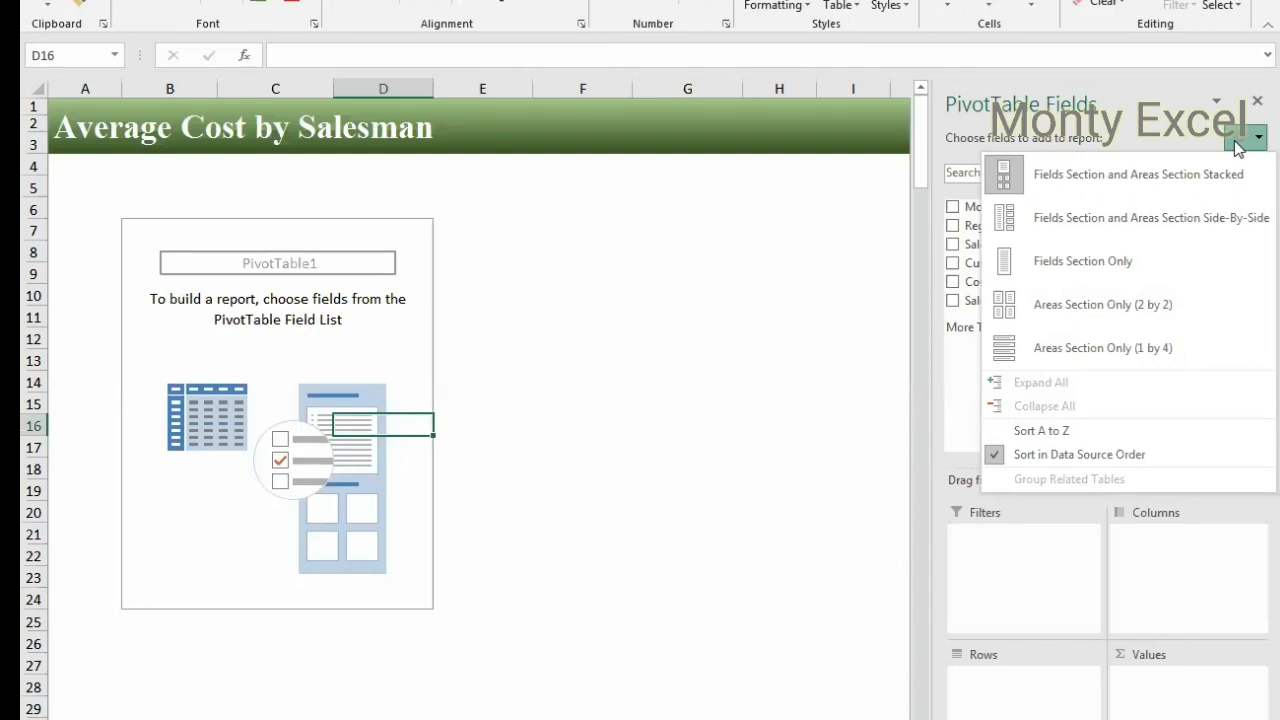
click(1124, 457)
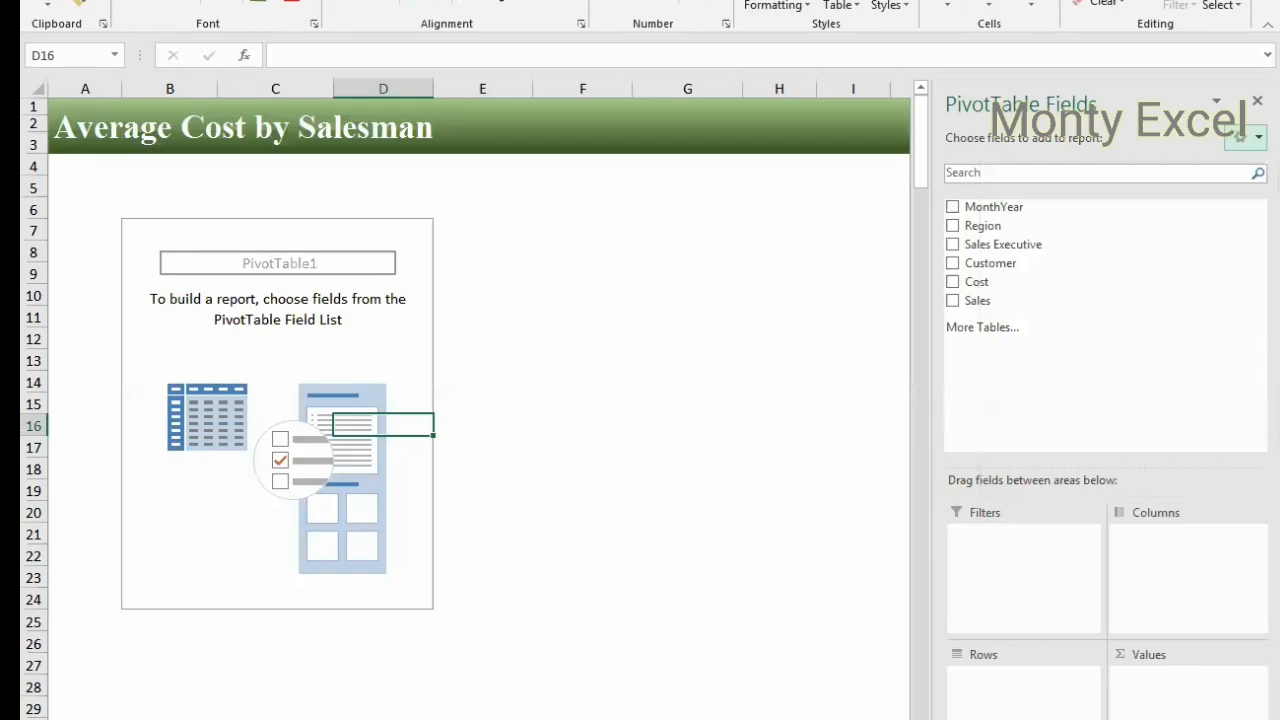
key(ctrl+Page_Up)
drag(112, 118, 742, 124)
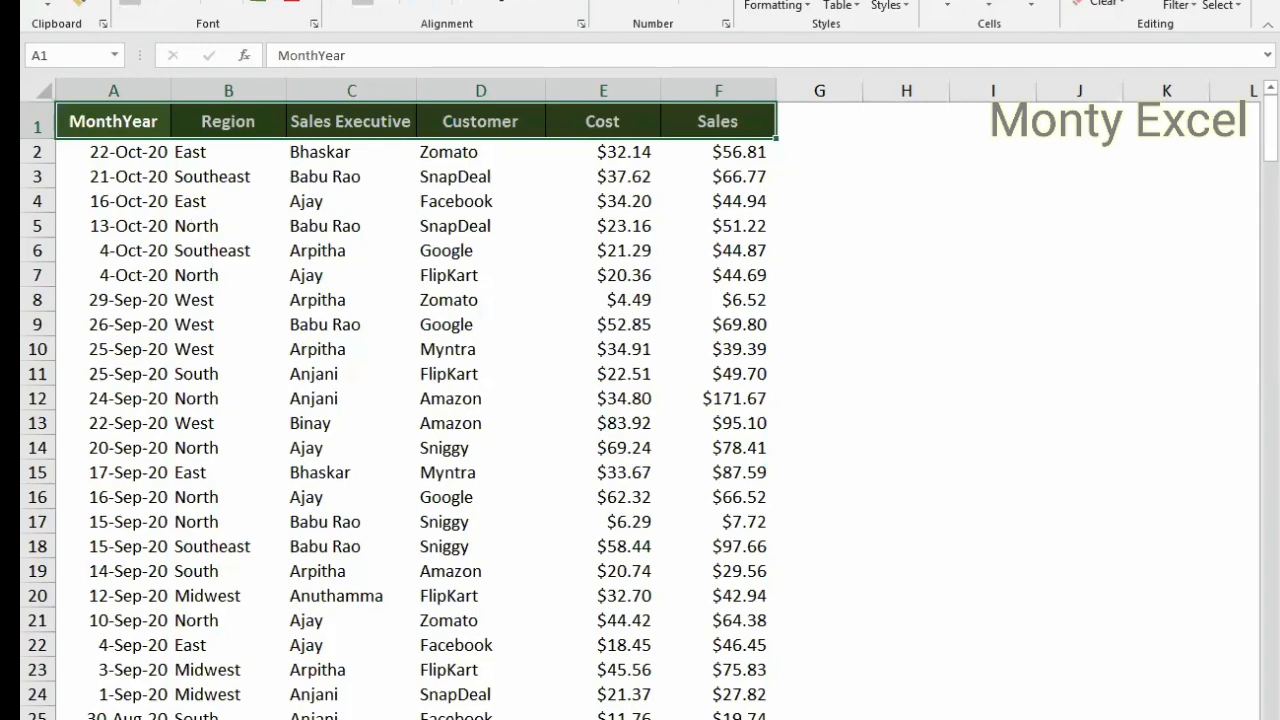
key(ctrl+Page_Down)
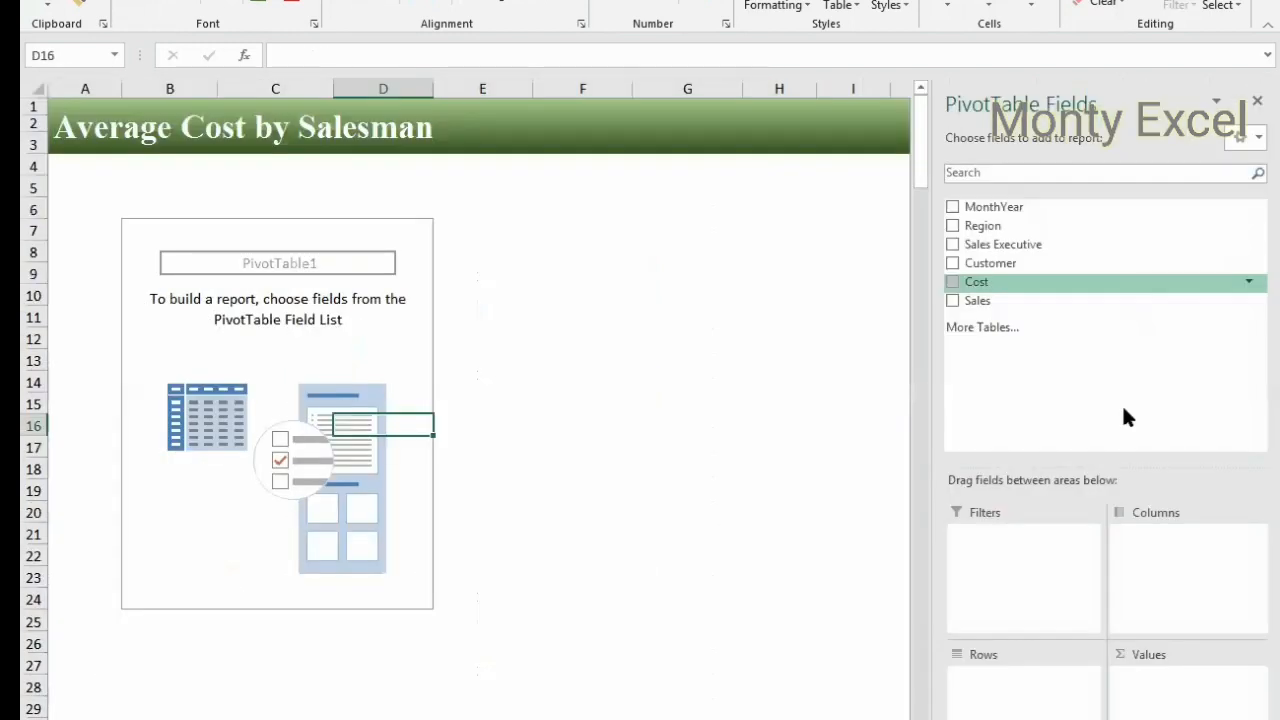
click(1234, 134)
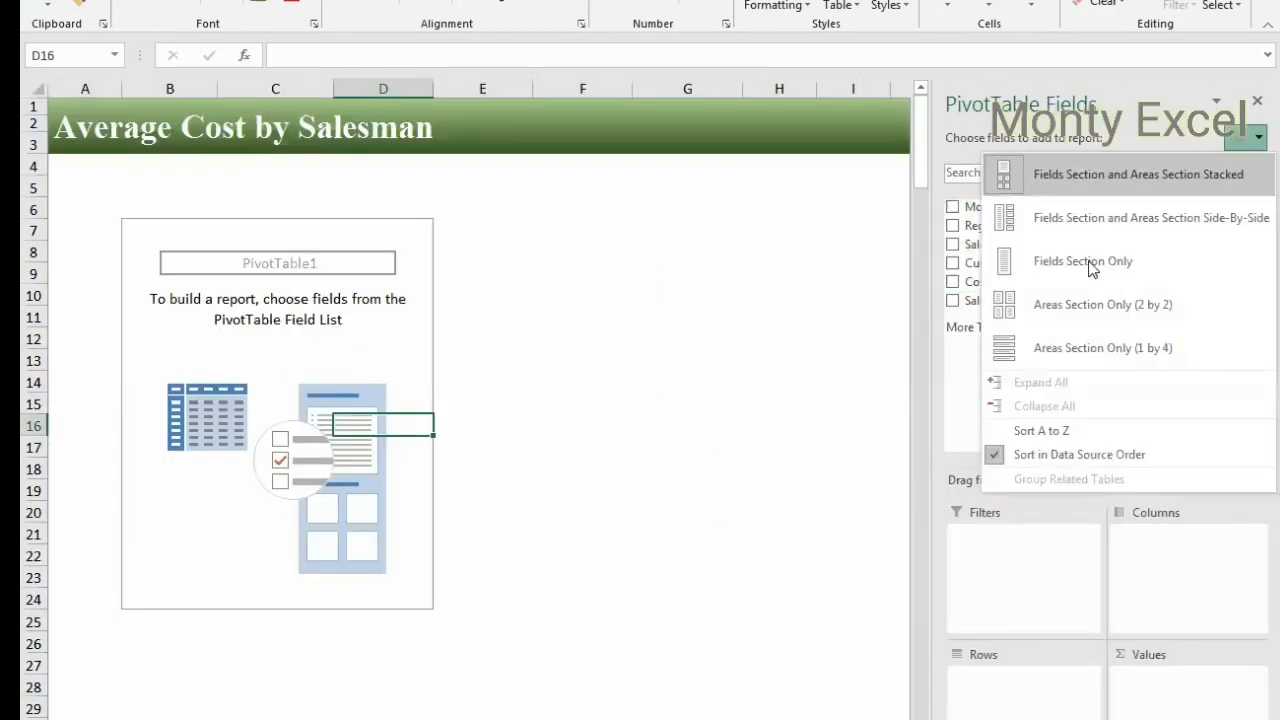
click(992, 455)
Step: Sort the PivotTable's field list from A to Z and compare it with the source data's column order
click(1245, 137)
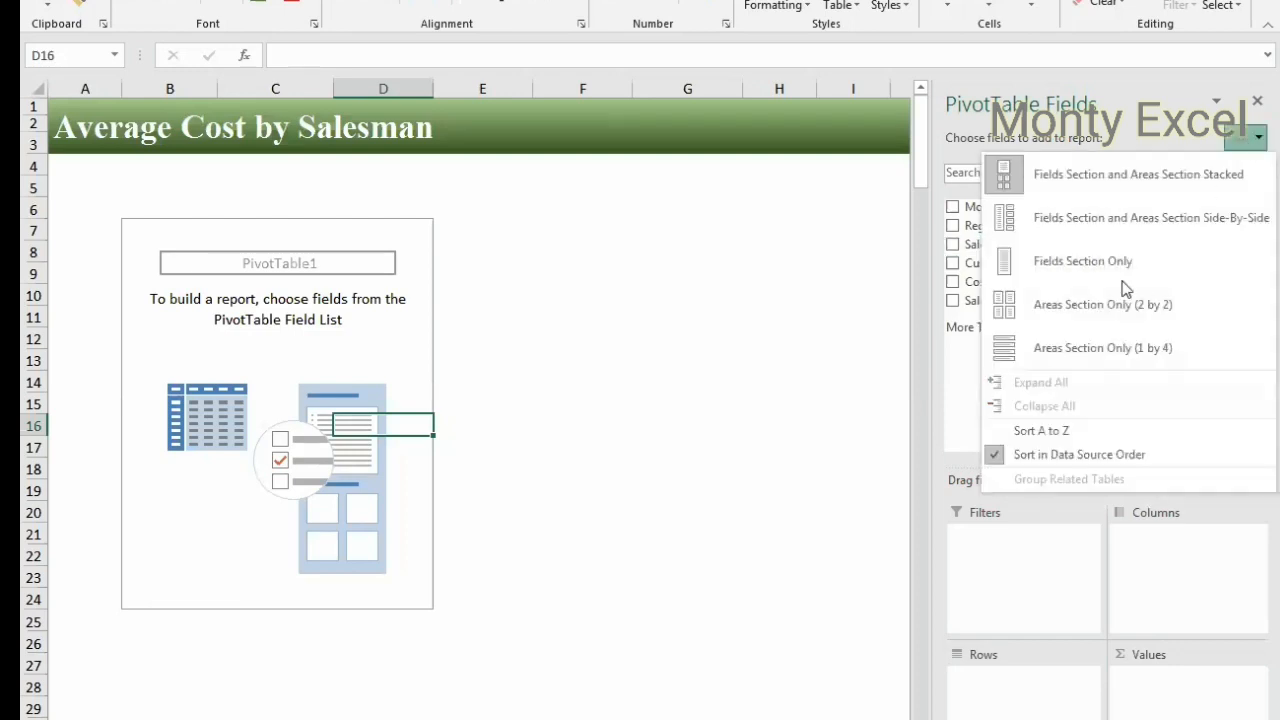
click(1043, 432)
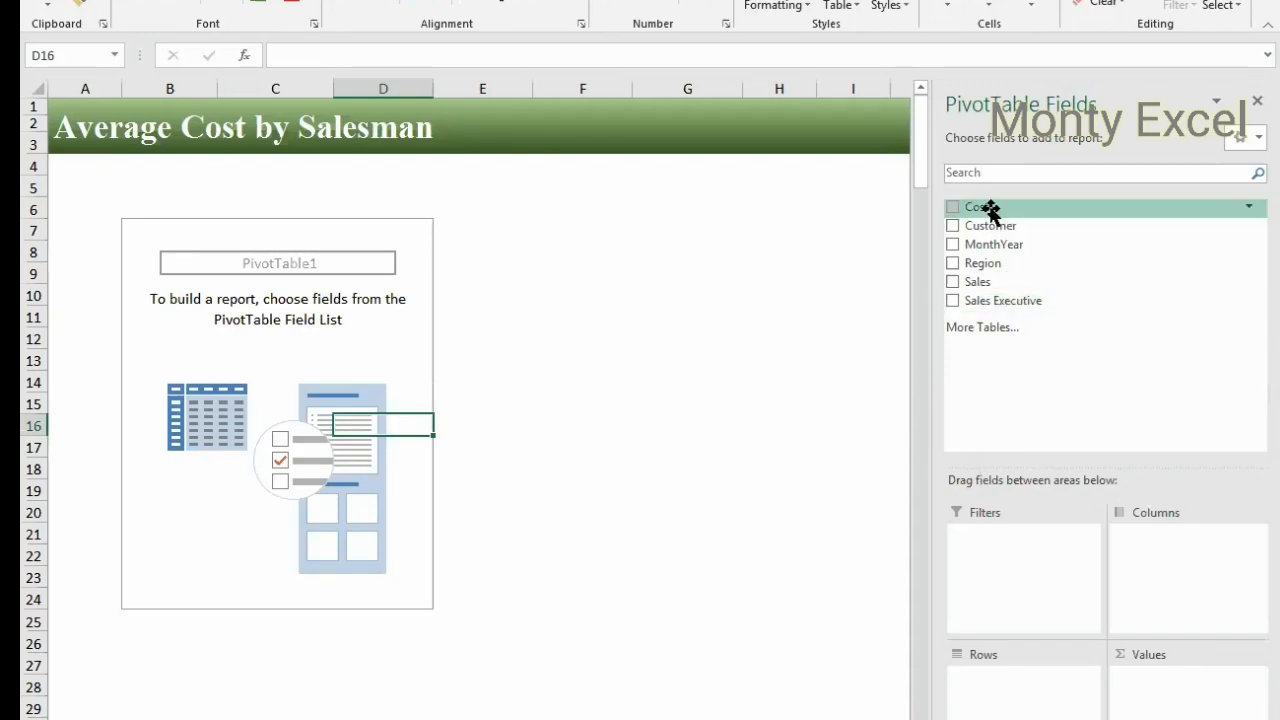
key(ctrl+Page_Up)
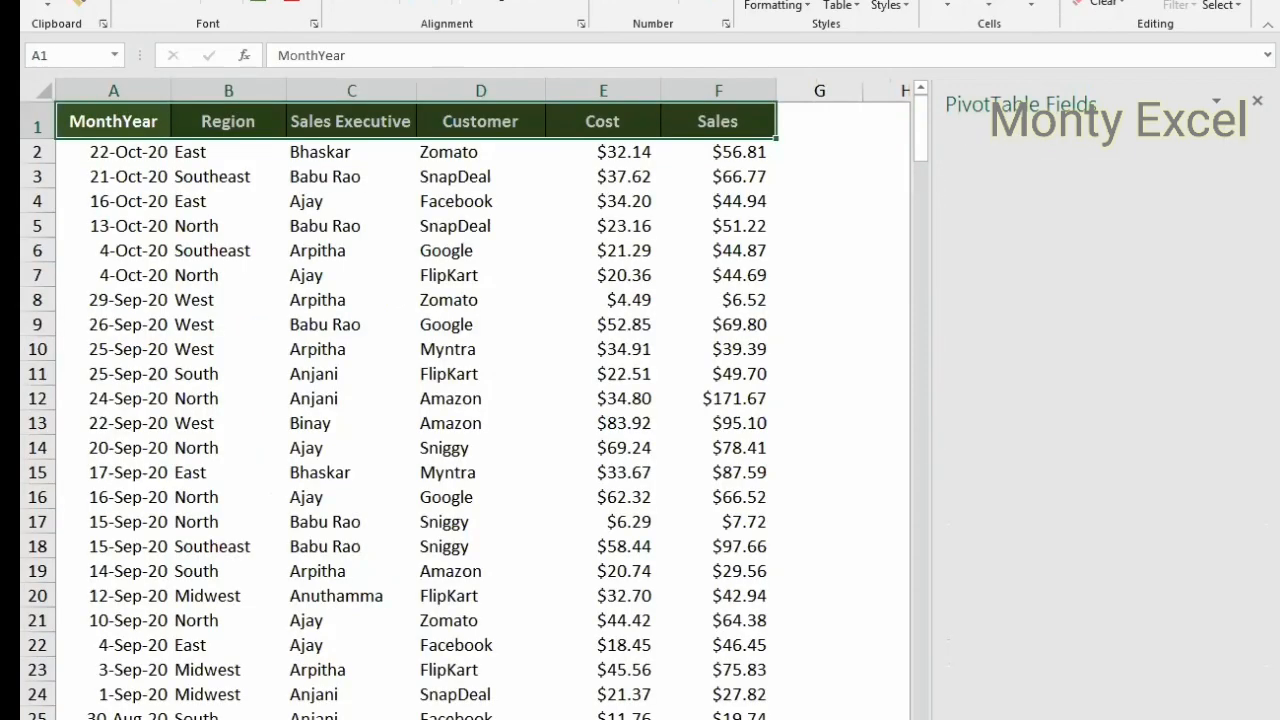
key(ctrl+Page_Down)
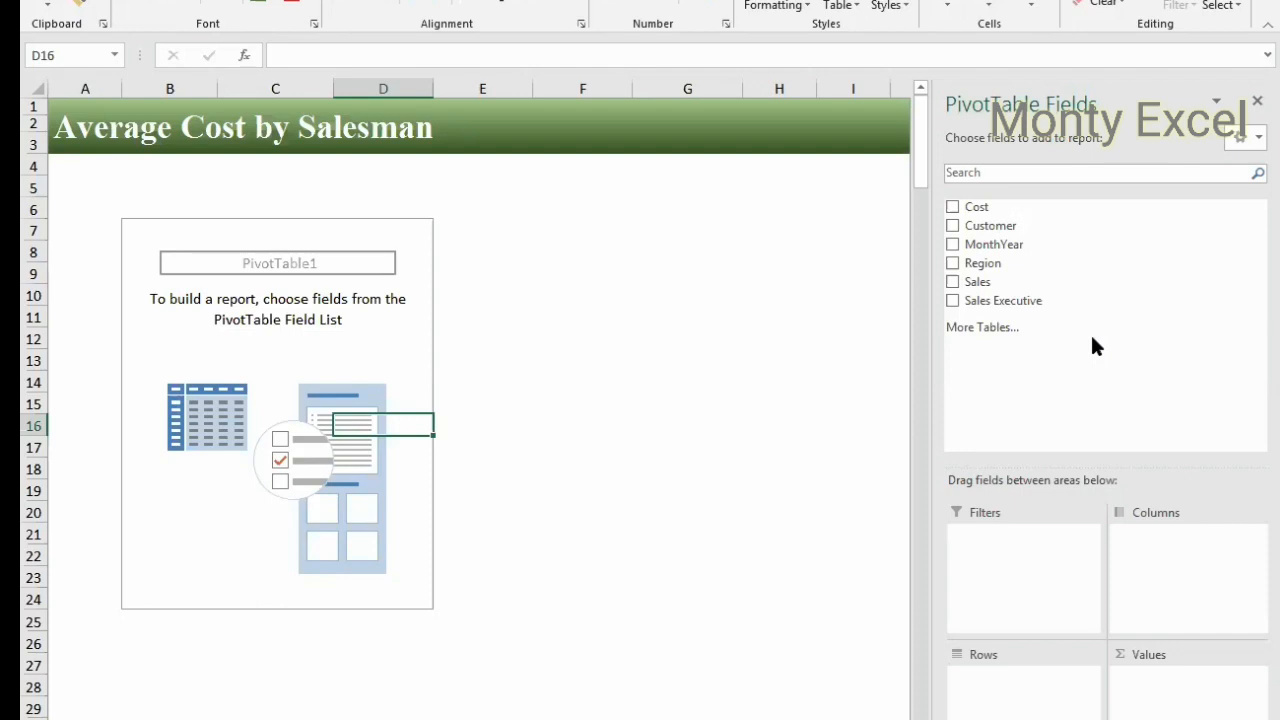
Step: Show the PivotTable field list with its fields and areas sections side by side
click(1248, 146)
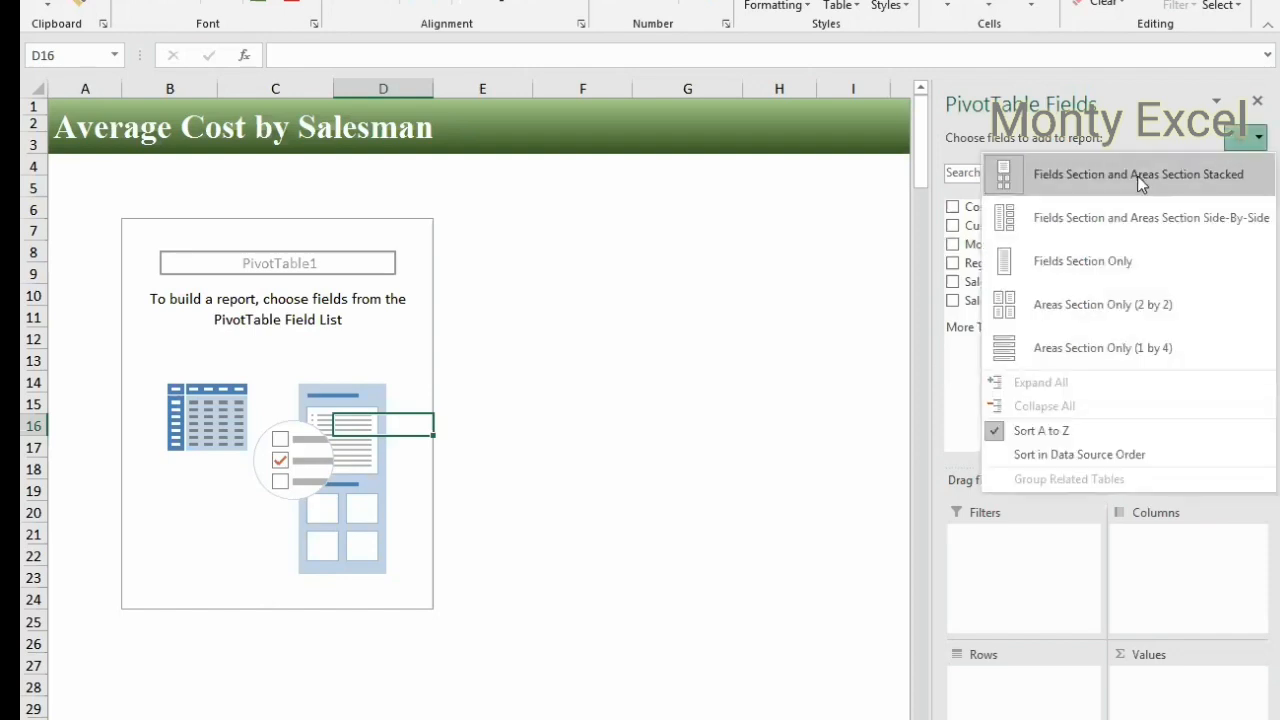
click(807, 372)
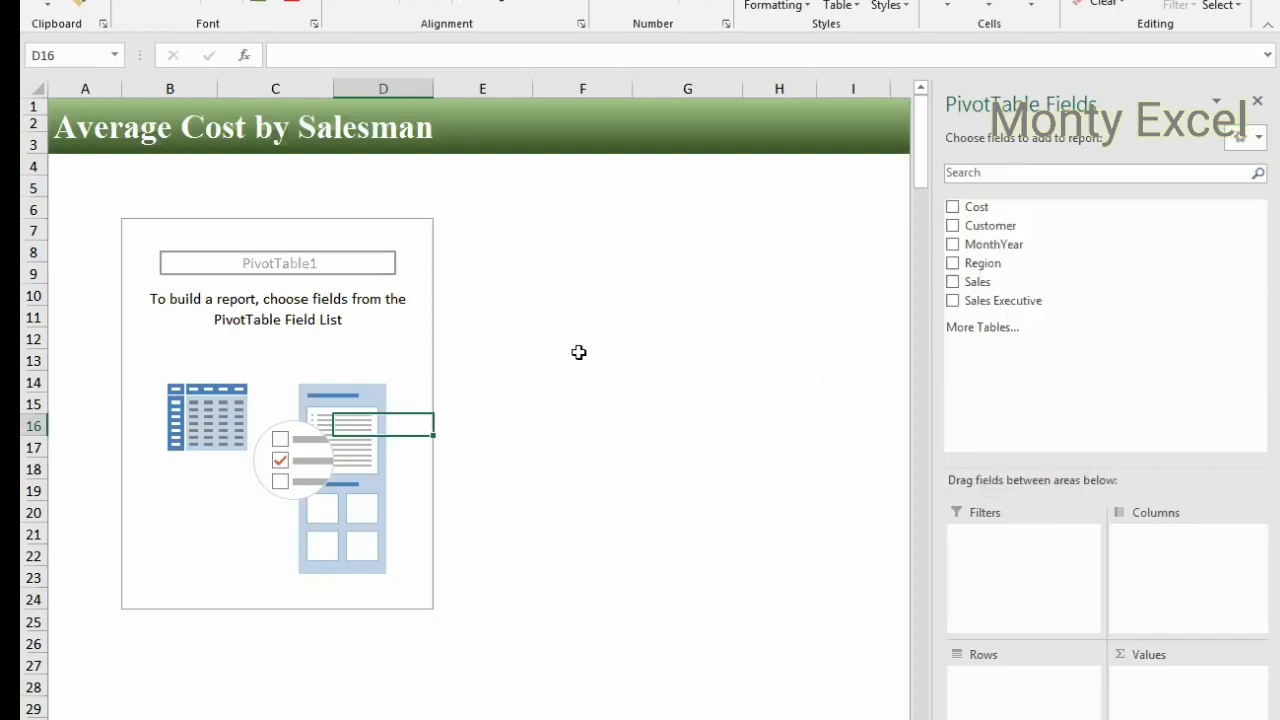
click(263, 340)
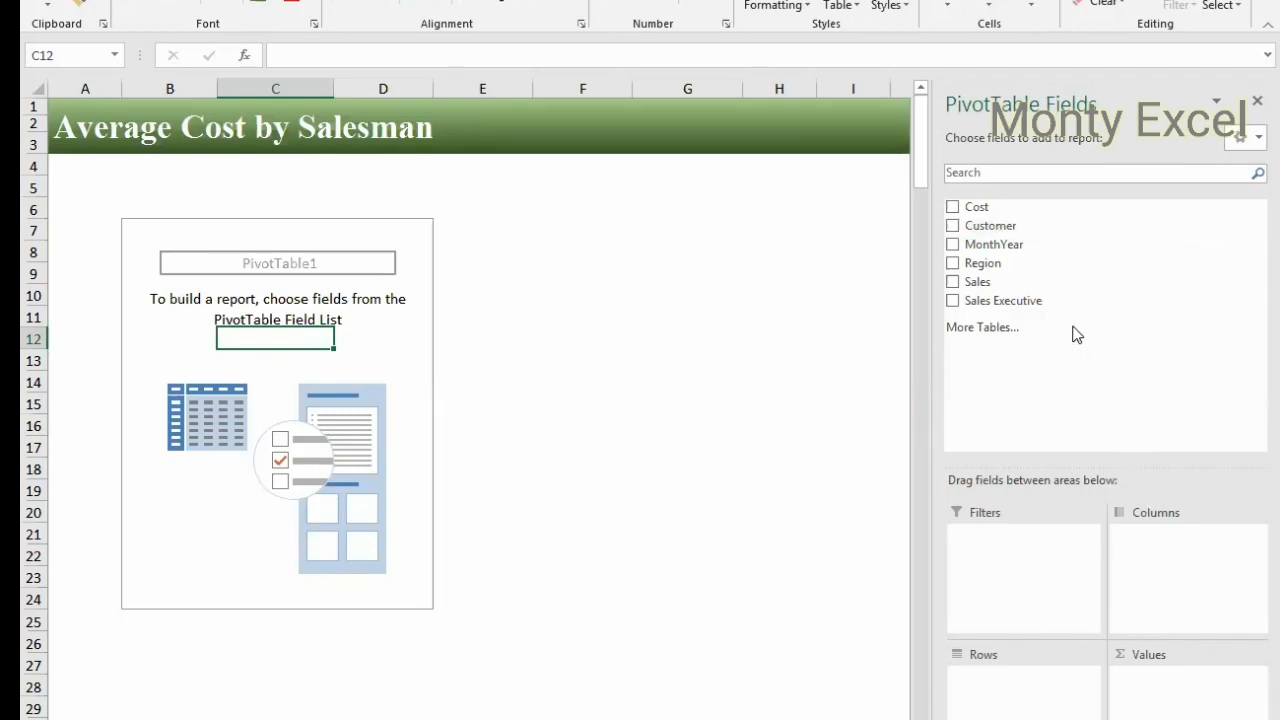
click(1248, 140)
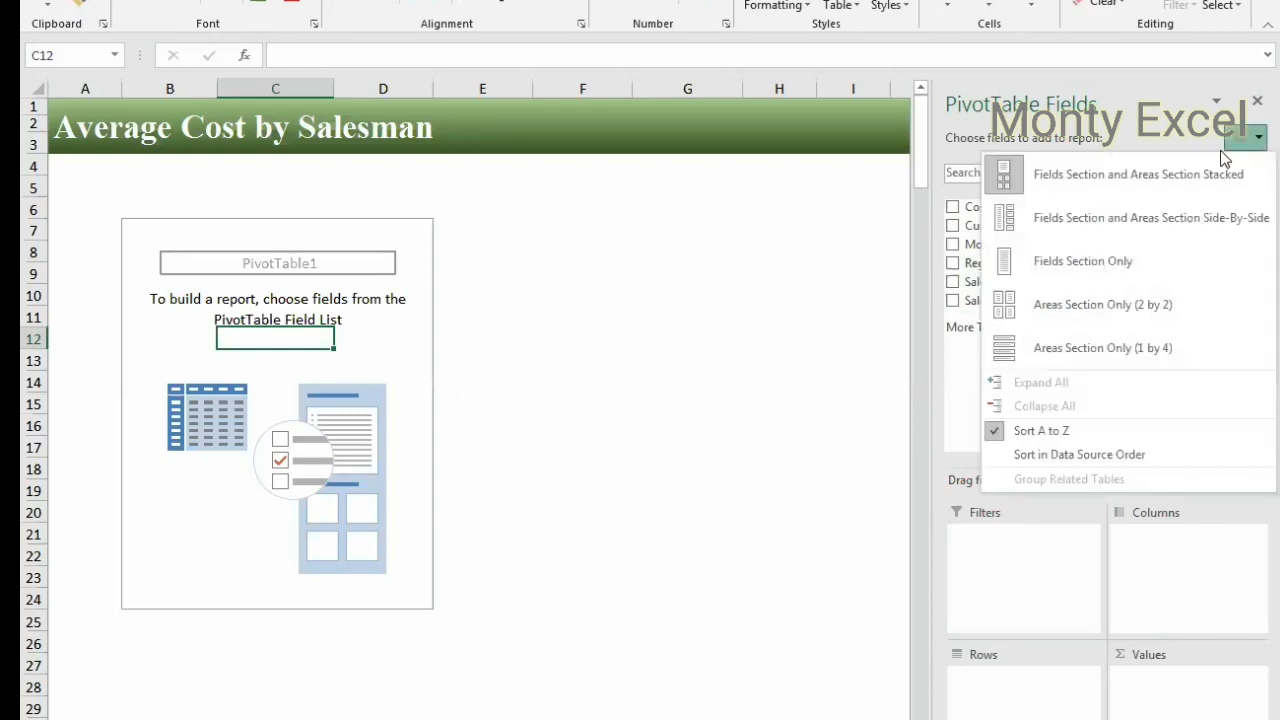
click(1088, 223)
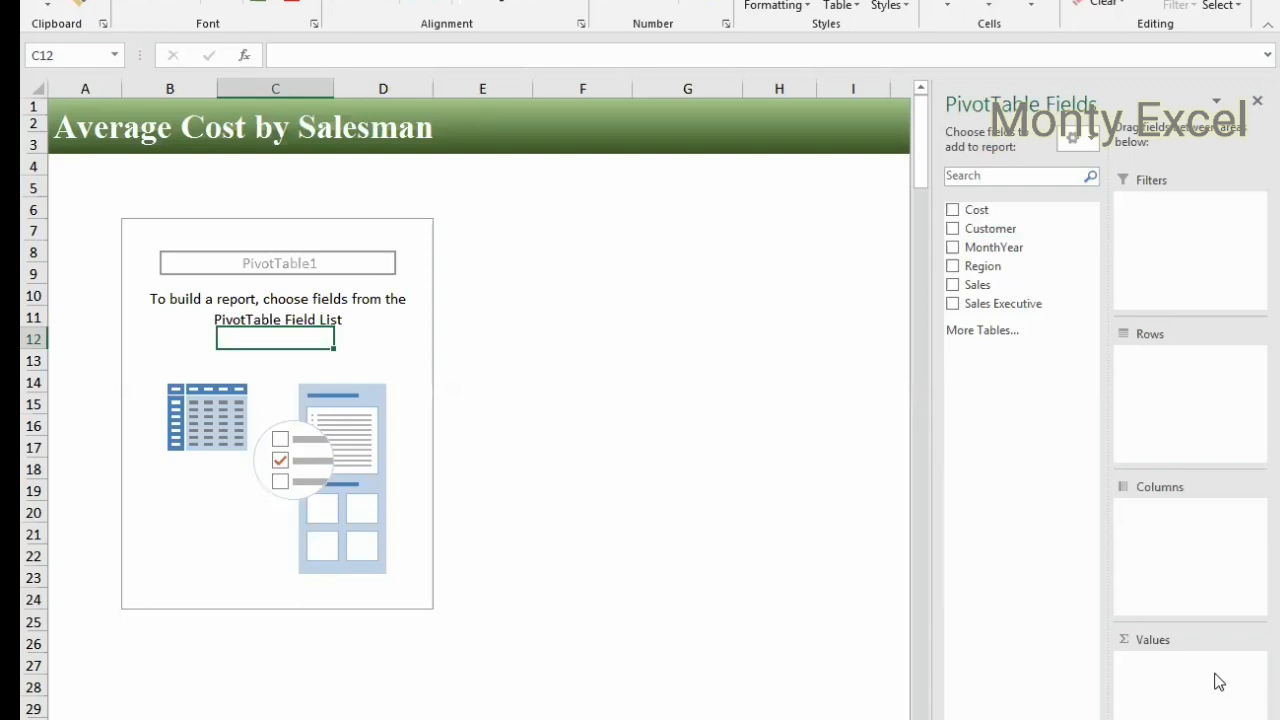
Step: Show only the fields section of the field list, and try placing Cost, Customer and Region directly on the PivotTable
click(1072, 146)
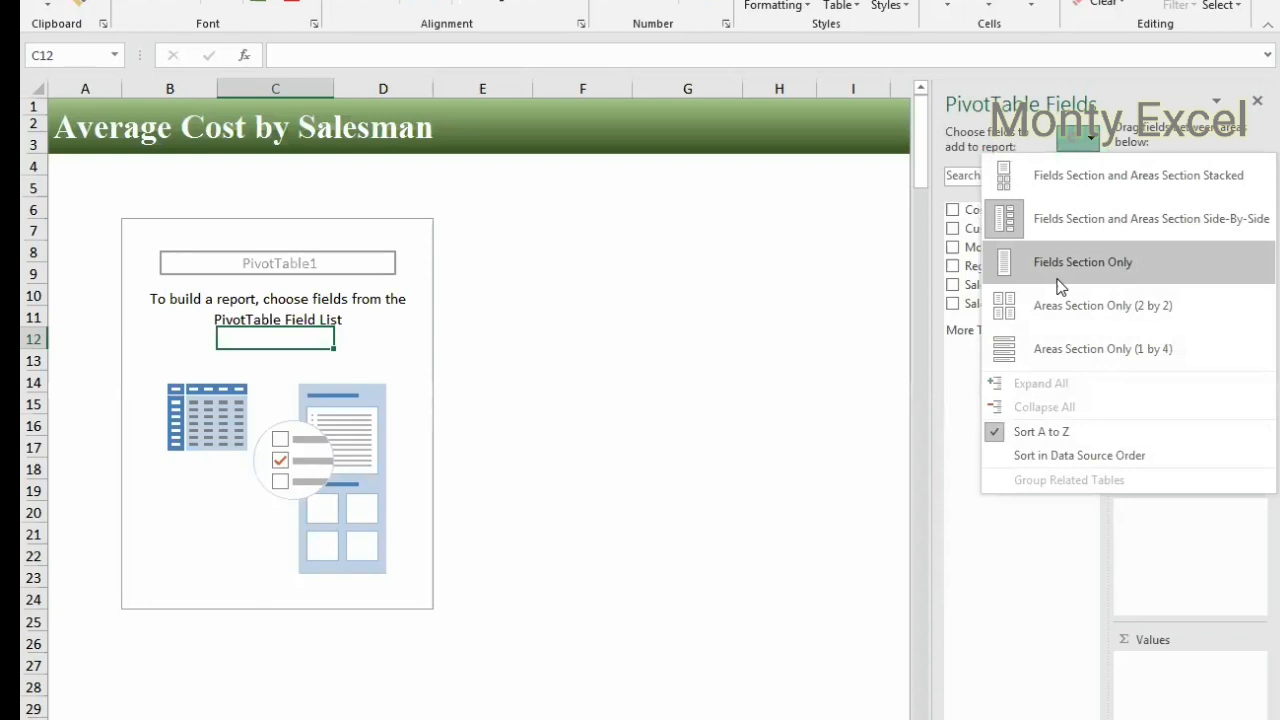
click(1061, 287)
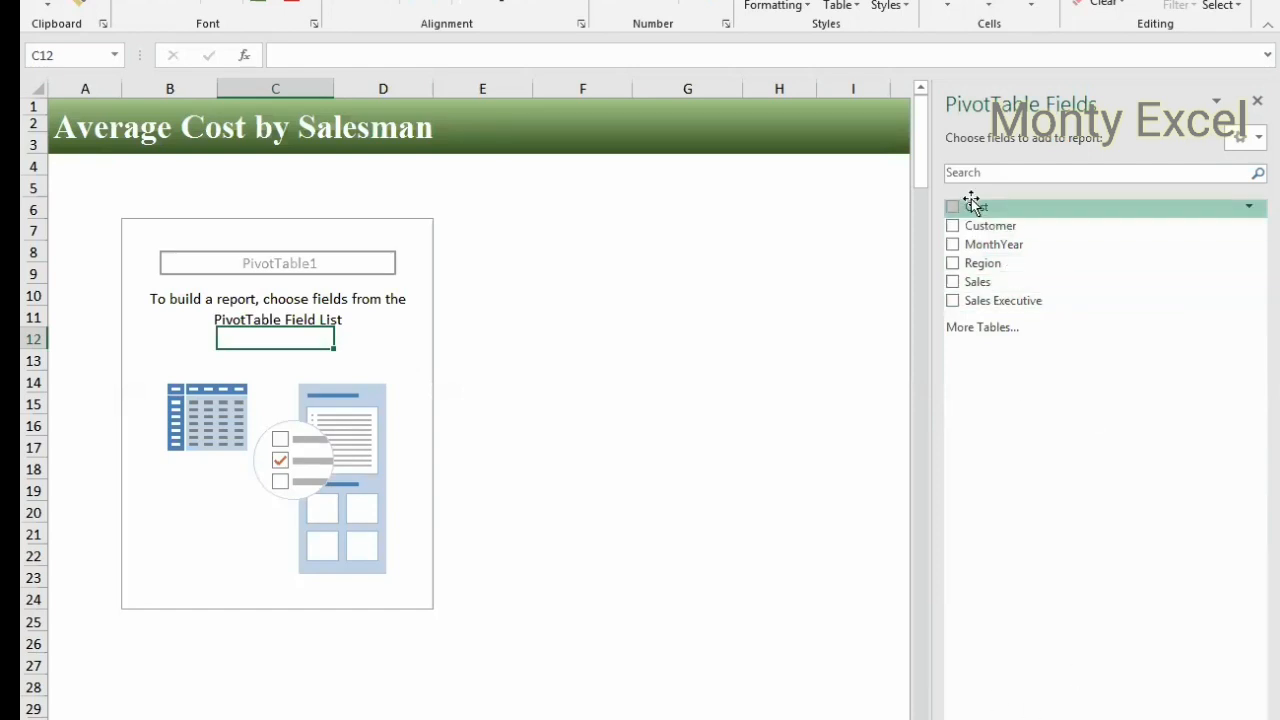
drag(972, 205, 306, 329)
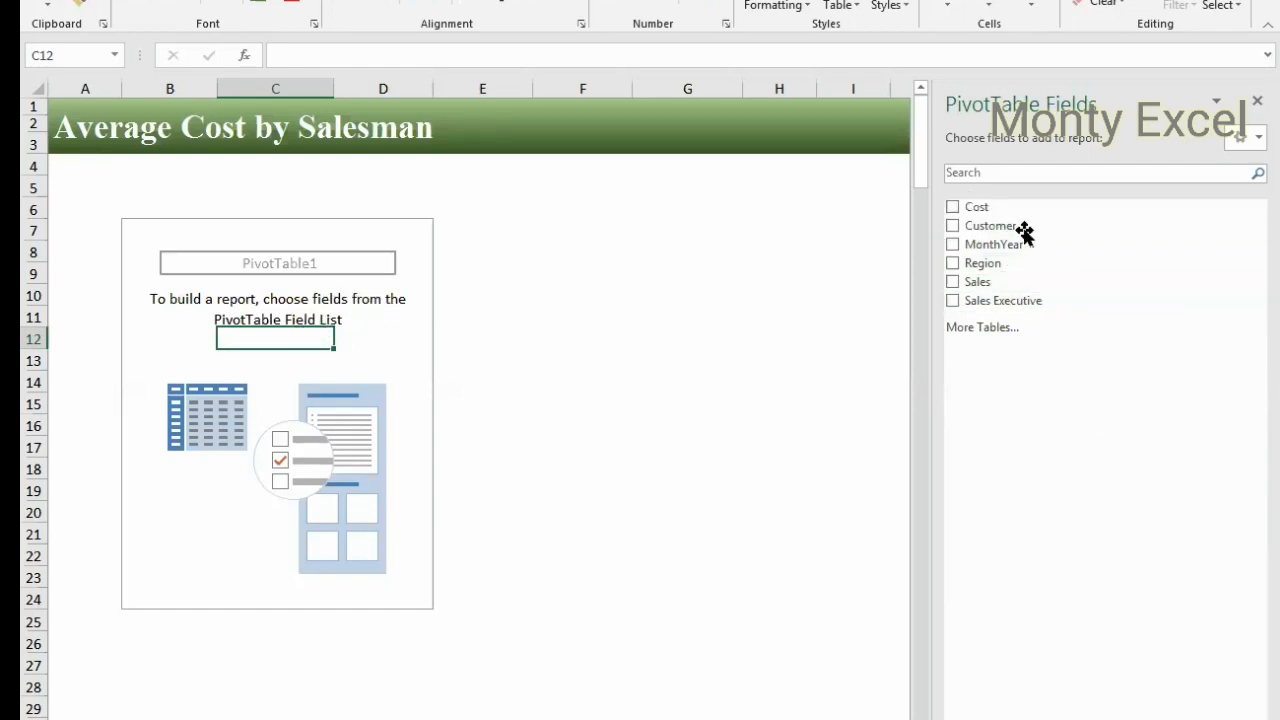
drag(972, 228, 300, 425)
drag(985, 260, 297, 397)
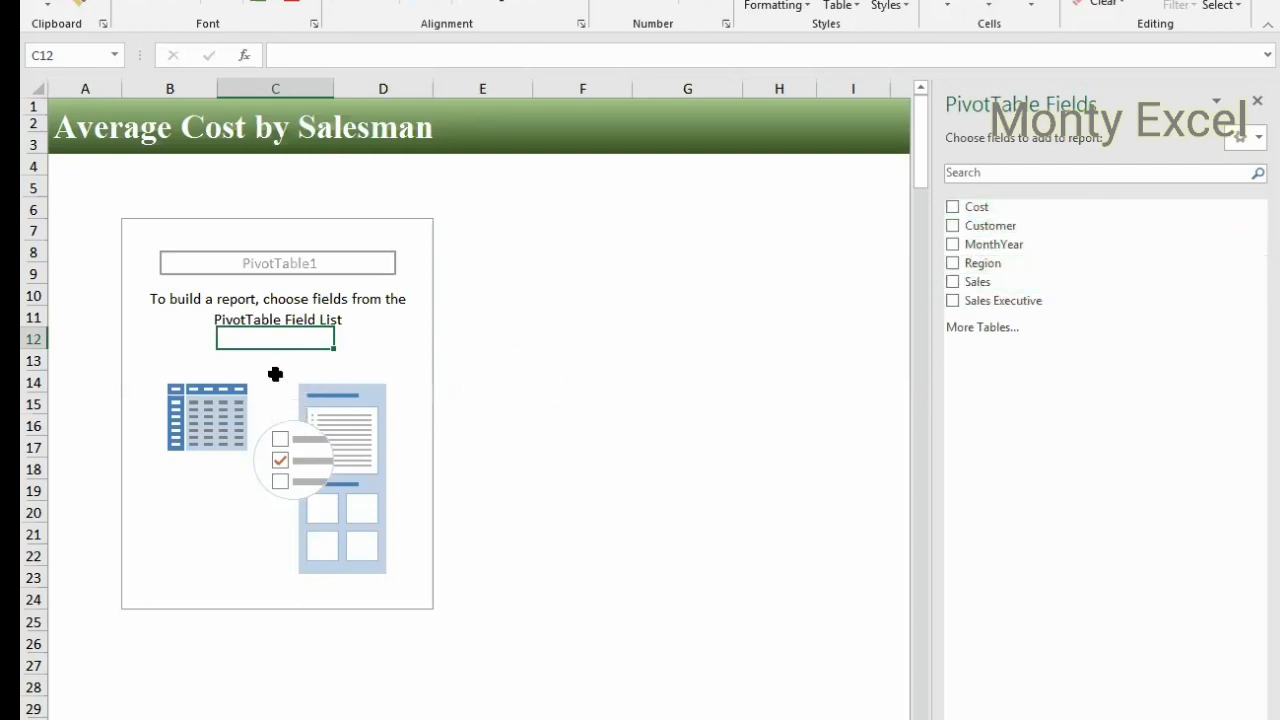
Step: Show only the areas section of the field list, first in the 2 by 2 arrangement and then in the 1 by 4 arrangement
click(1250, 141)
click(1062, 306)
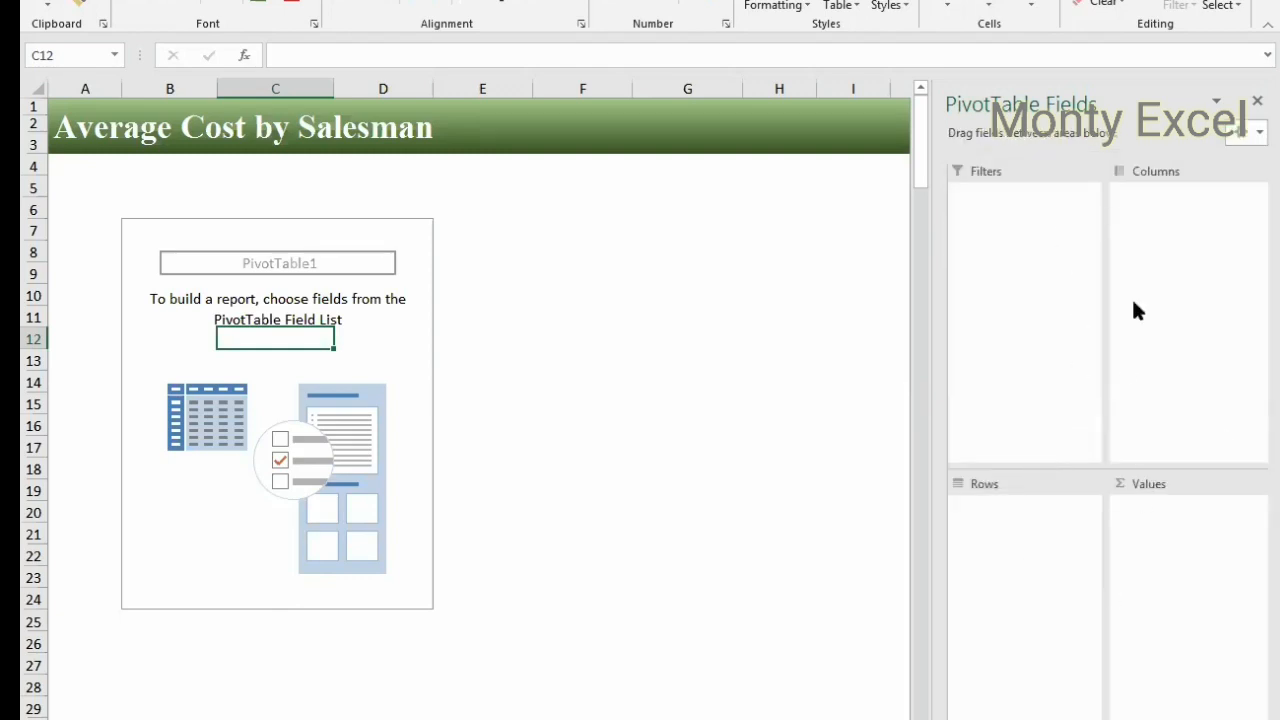
click(1248, 132)
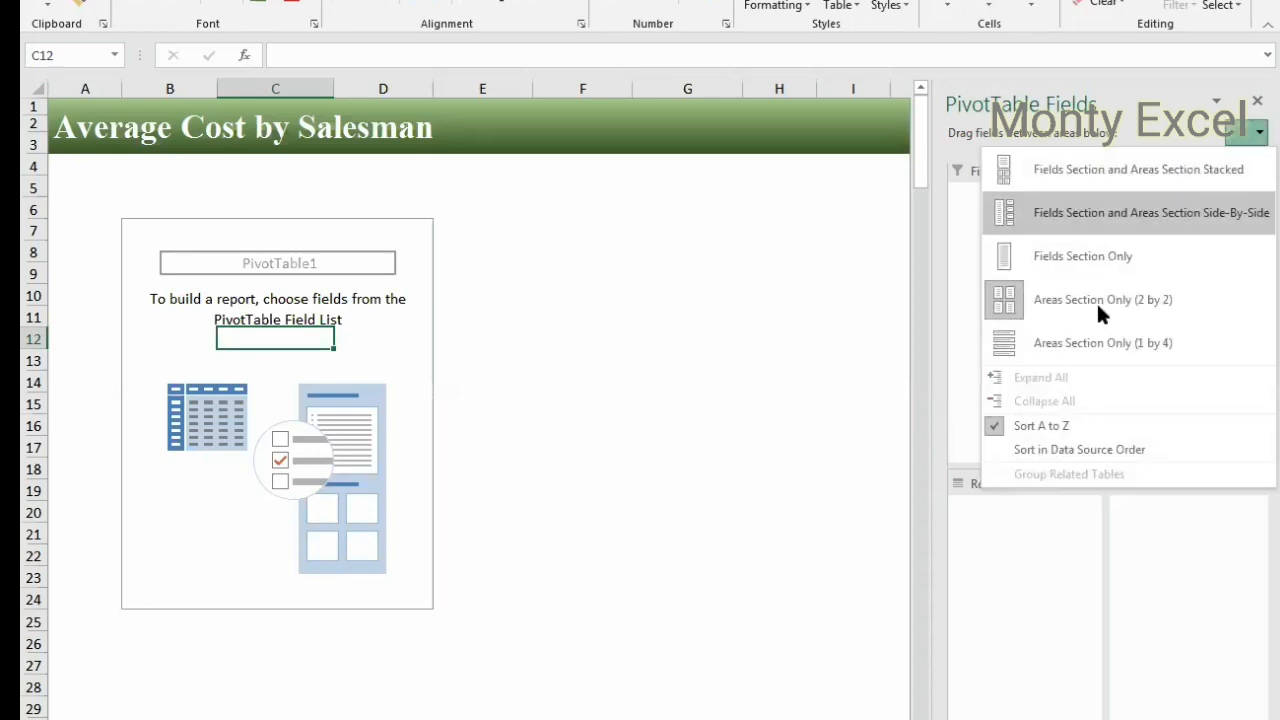
click(1078, 350)
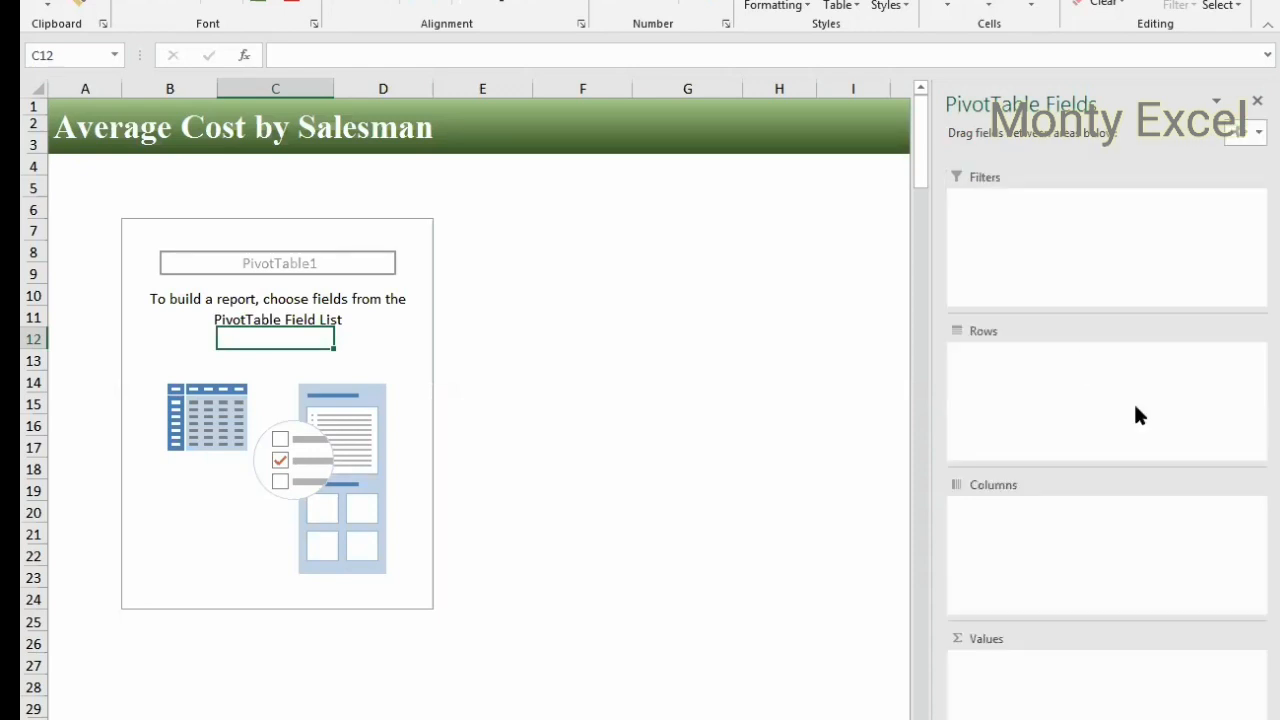
Step: Return the field list to the stacked layout, and set it to Fields Section and Areas Section Side-By-Side
click(1250, 133)
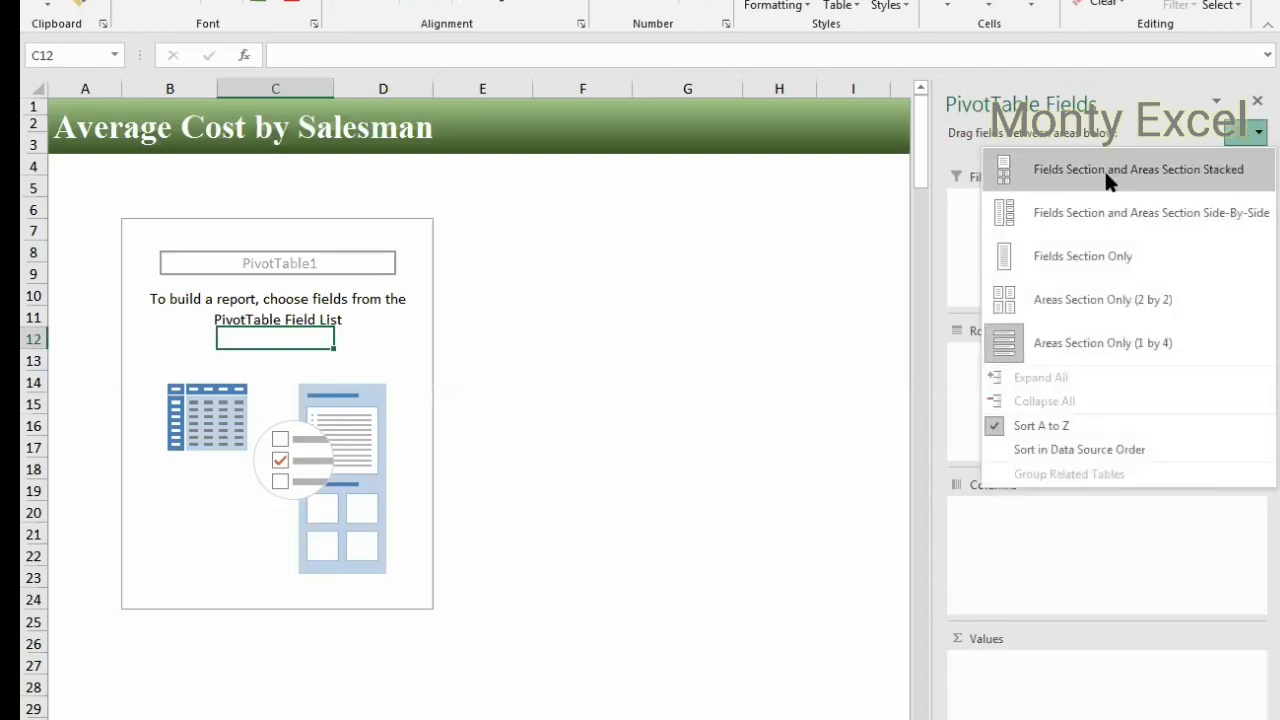
click(1104, 169)
click(1228, 129)
click(1104, 208)
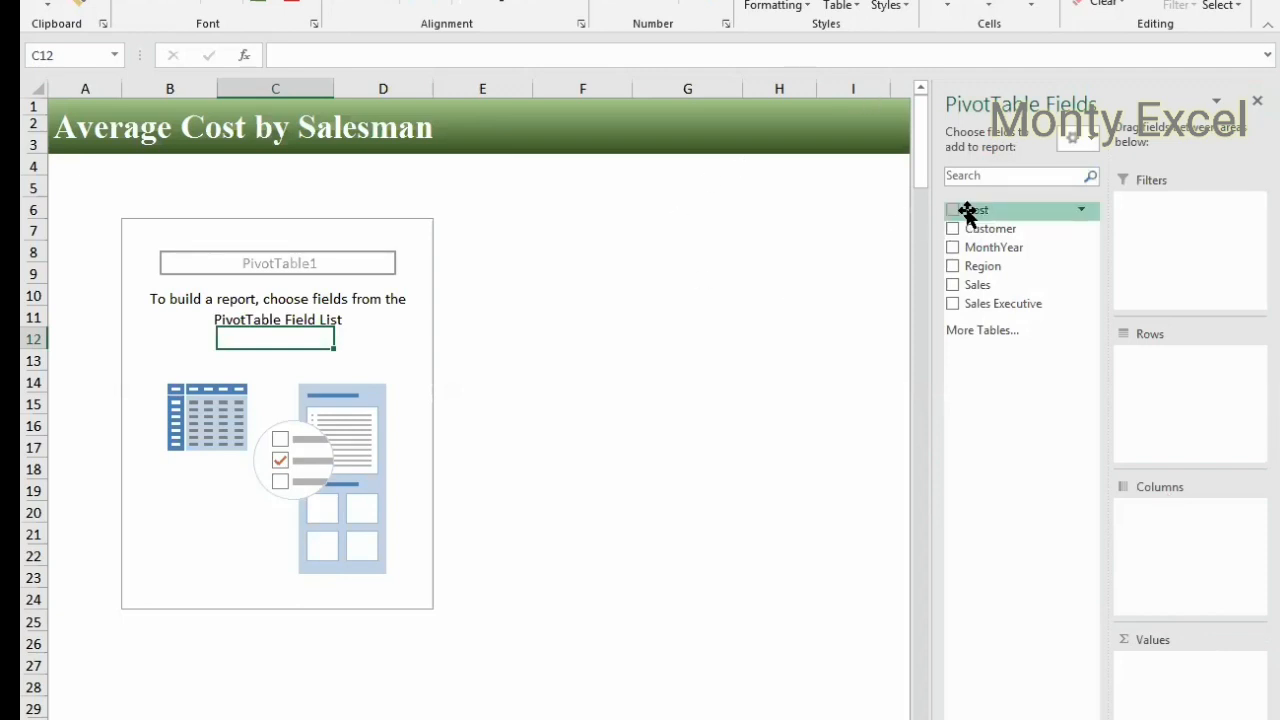
Step: Try placing MonthYear, Customer, Region, Sales and Sales Executive from the field list directly onto the empty PivotTable in the sheet
drag(969, 209, 992, 222)
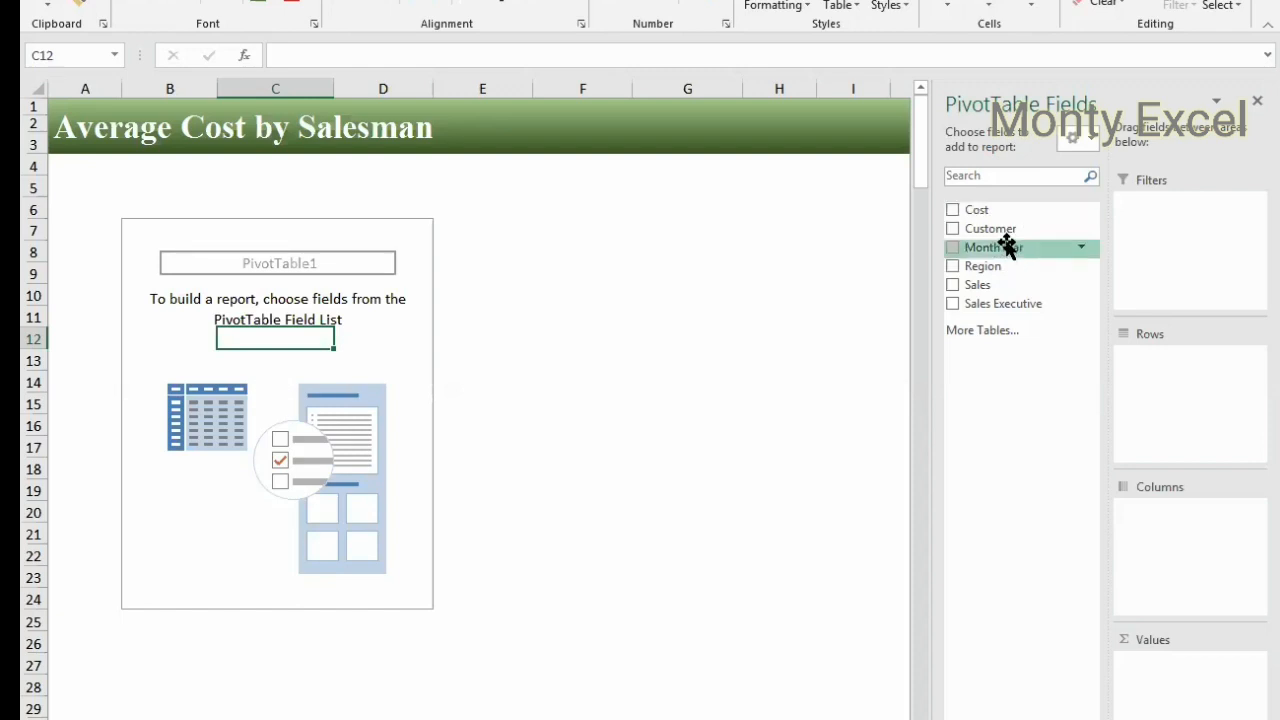
drag(1003, 247, 364, 366)
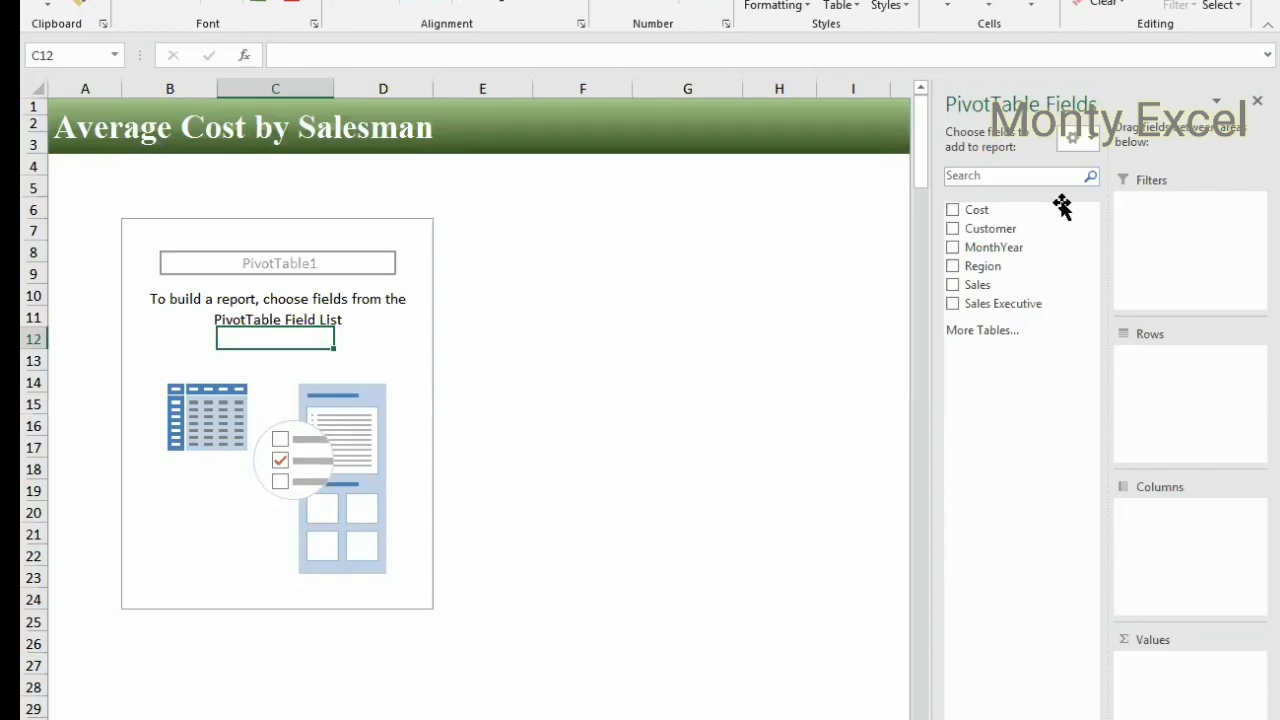
drag(988, 229, 248, 425)
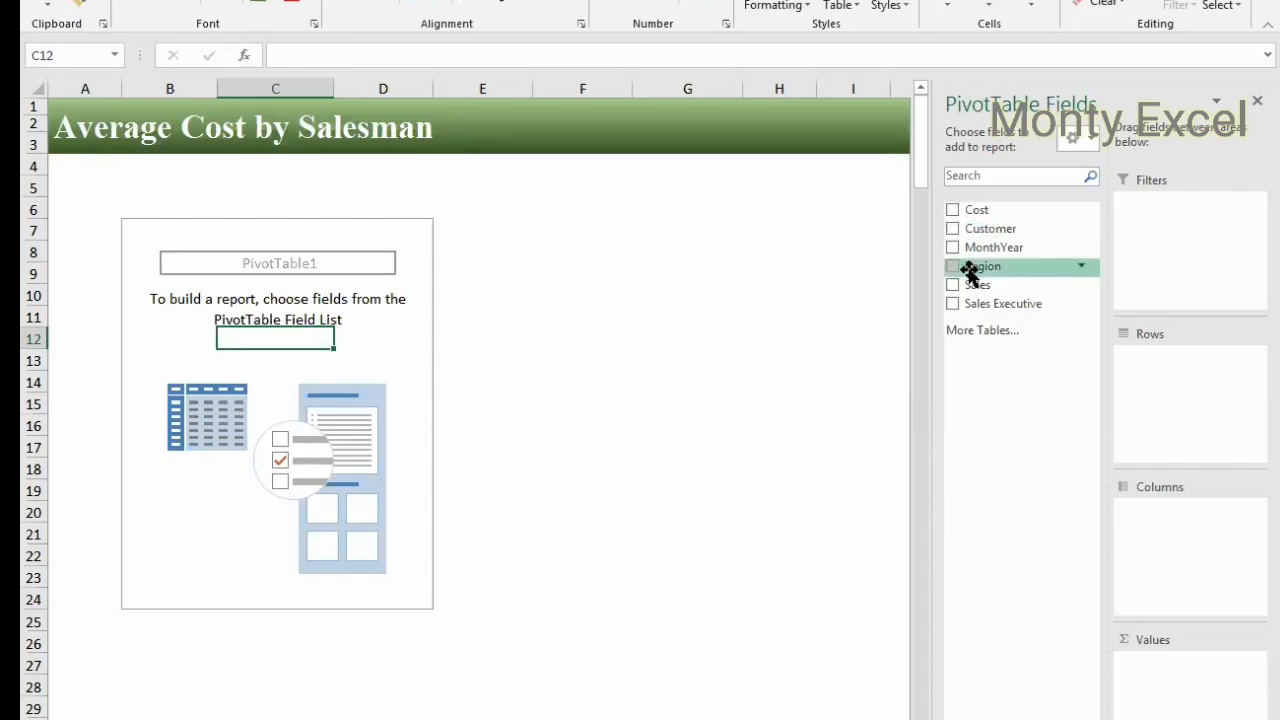
drag(970, 270, 288, 436)
drag(963, 294, 240, 400)
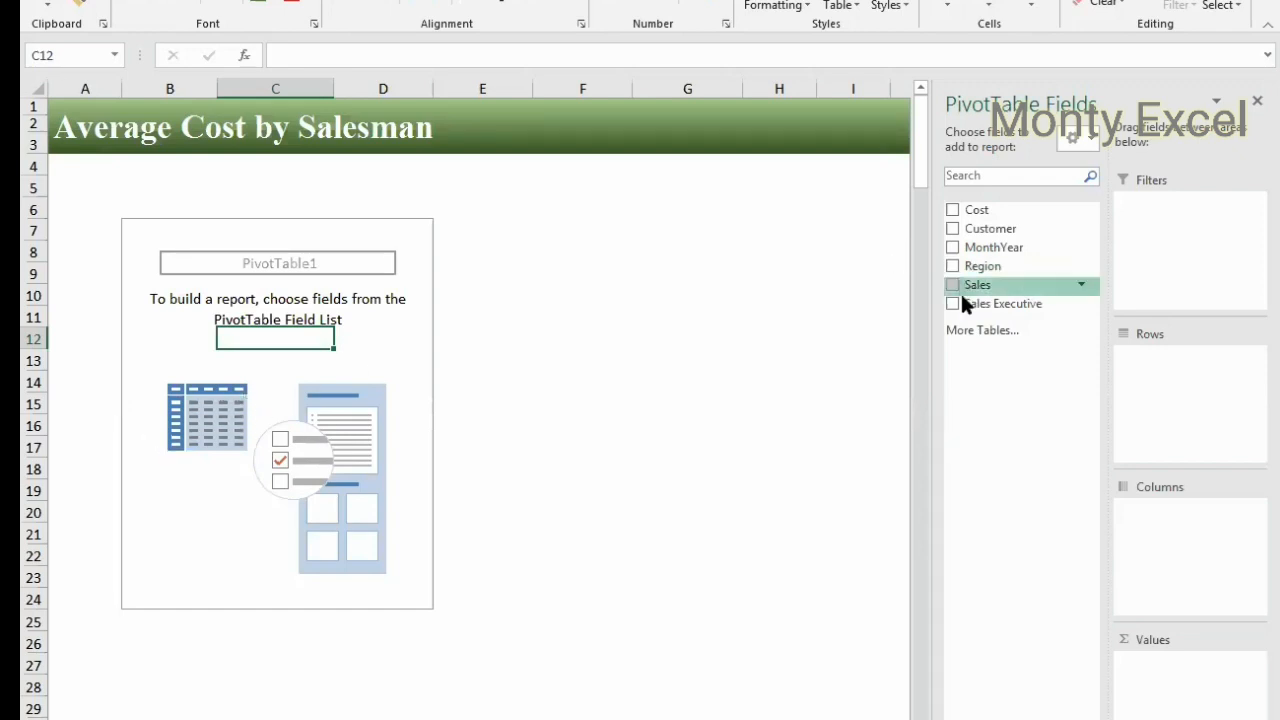
drag(963, 301, 327, 374)
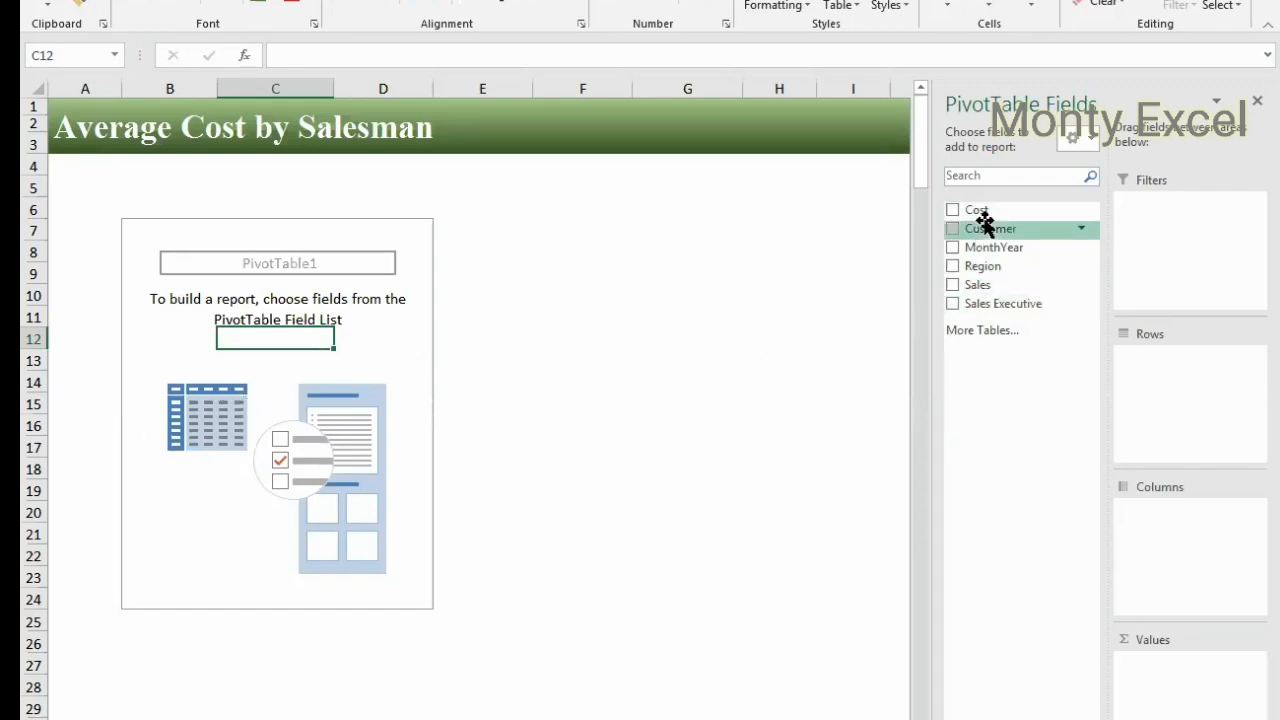
drag(980, 228, 326, 337)
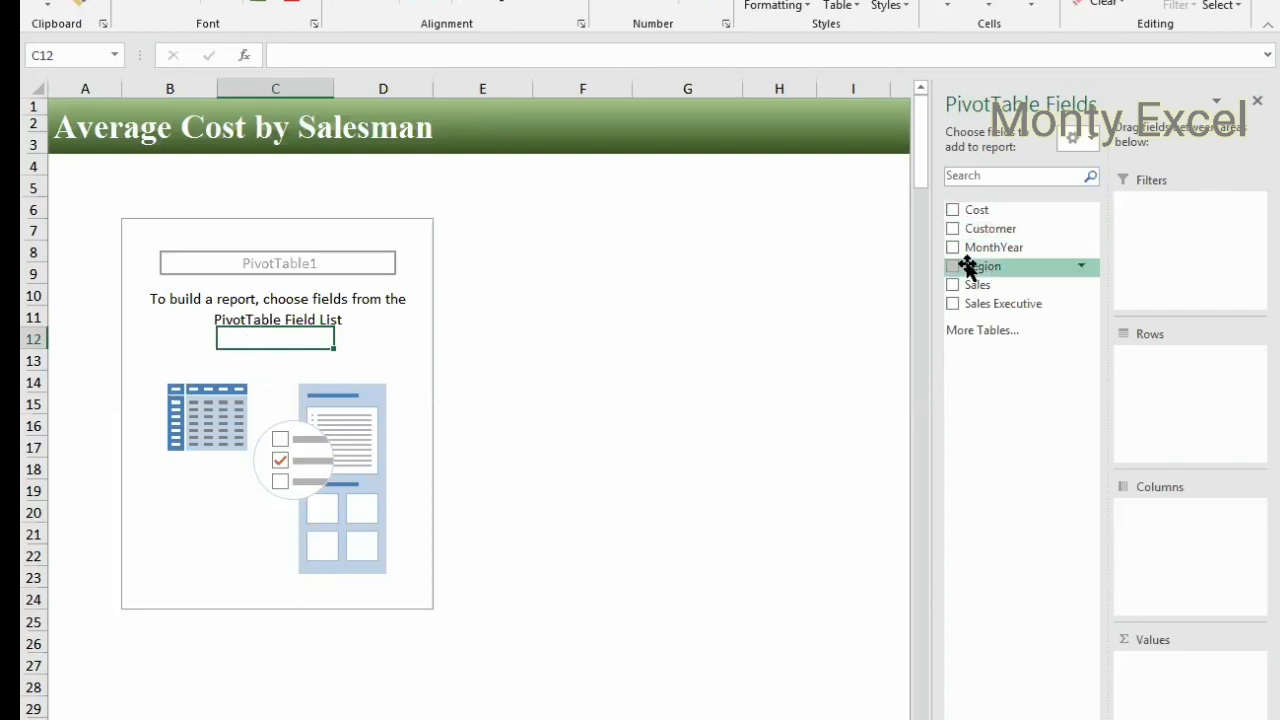
drag(975, 266, 352, 363)
Step: Enable the classic PivotTable layout in the PivotTable's display options so fields can be placed directly in the grid
click(352, 363)
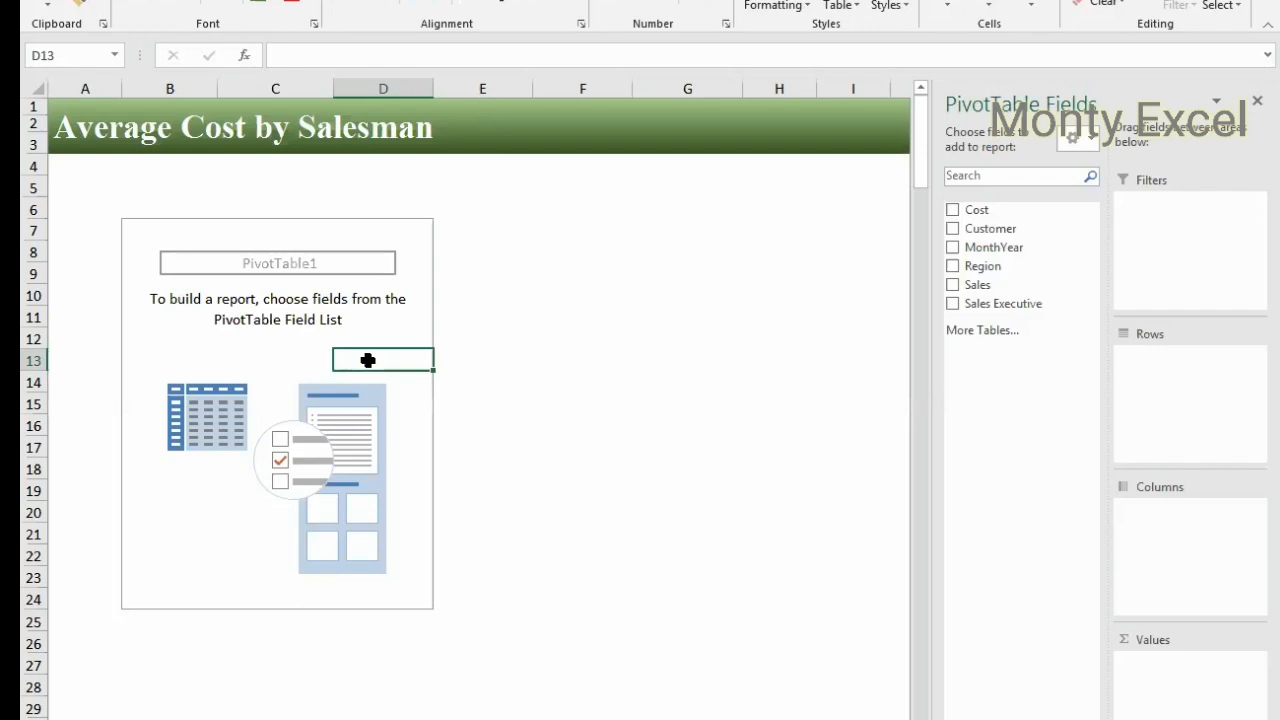
right_click(311, 316)
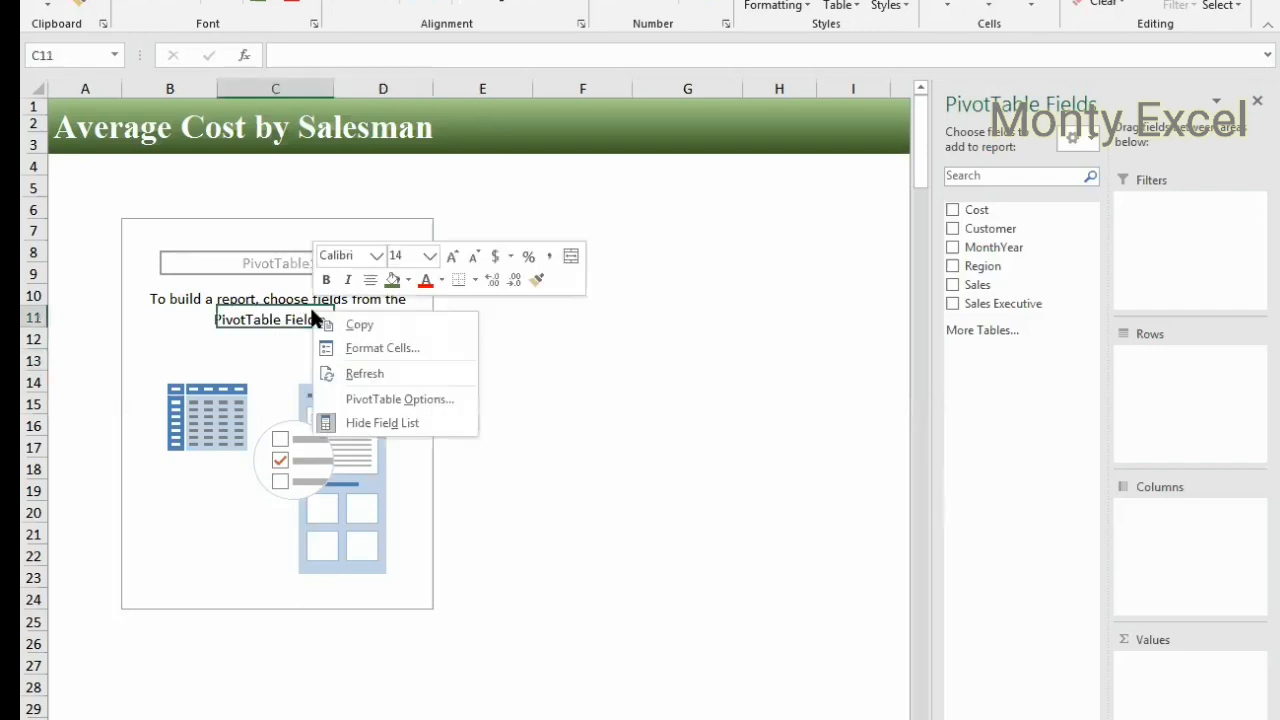
click(218, 340)
right_click(218, 340)
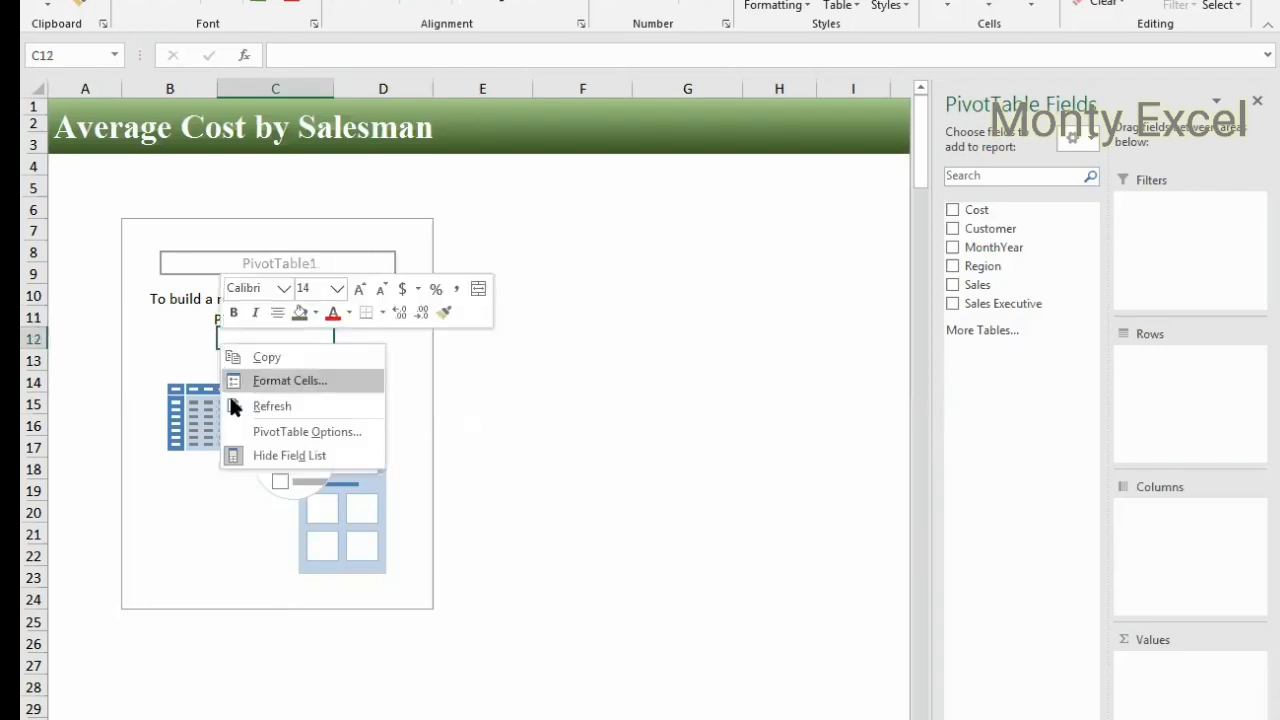
click(176, 356)
right_click(176, 356)
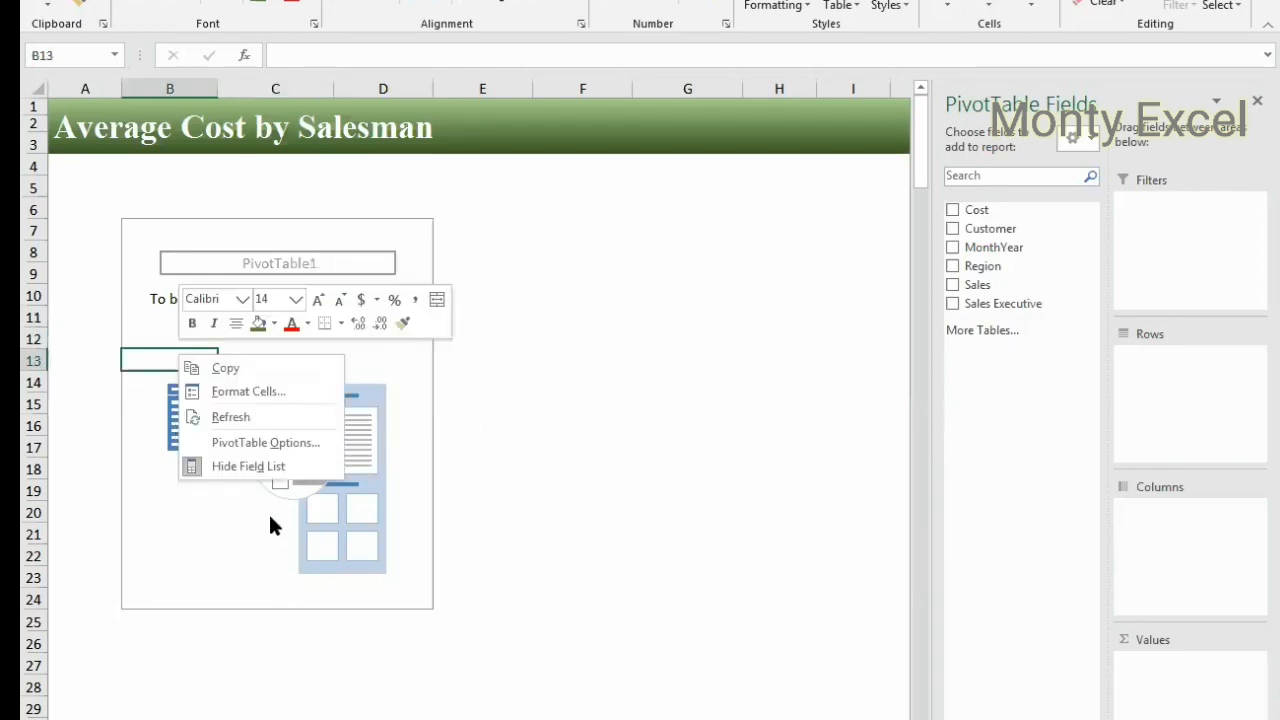
right_click(270, 517)
click(362, 279)
right_click(362, 279)
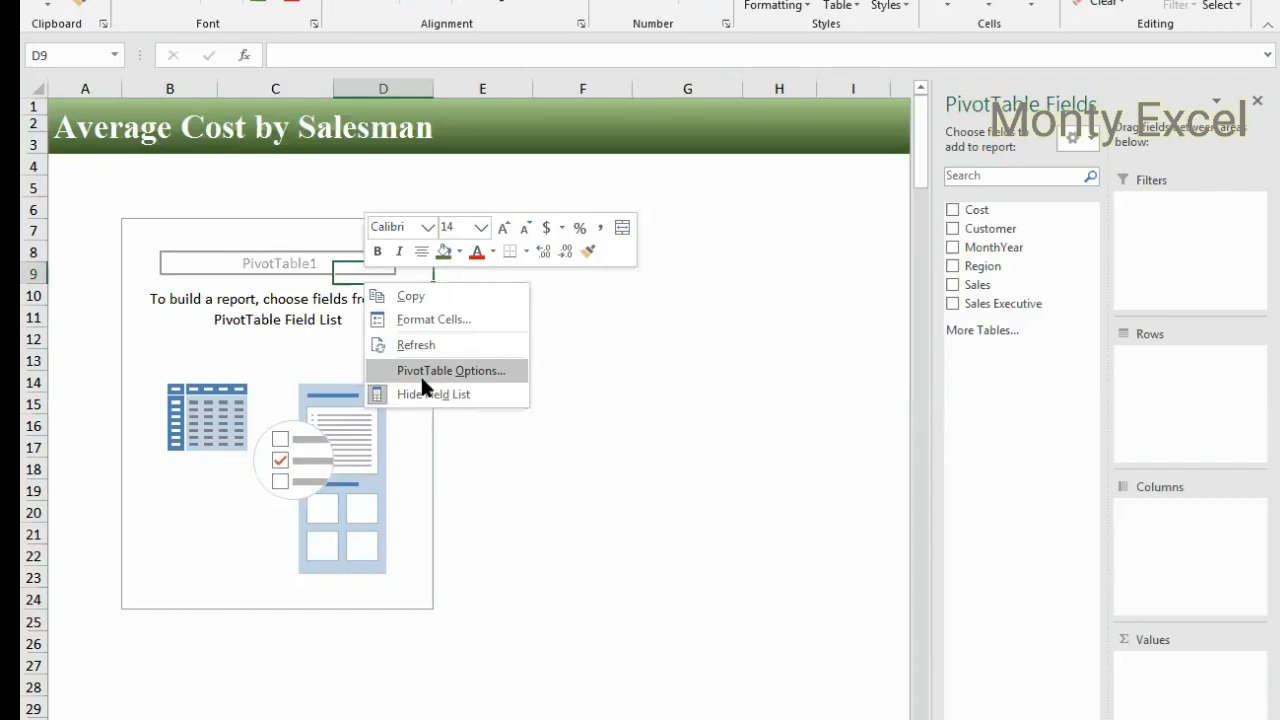
click(420, 370)
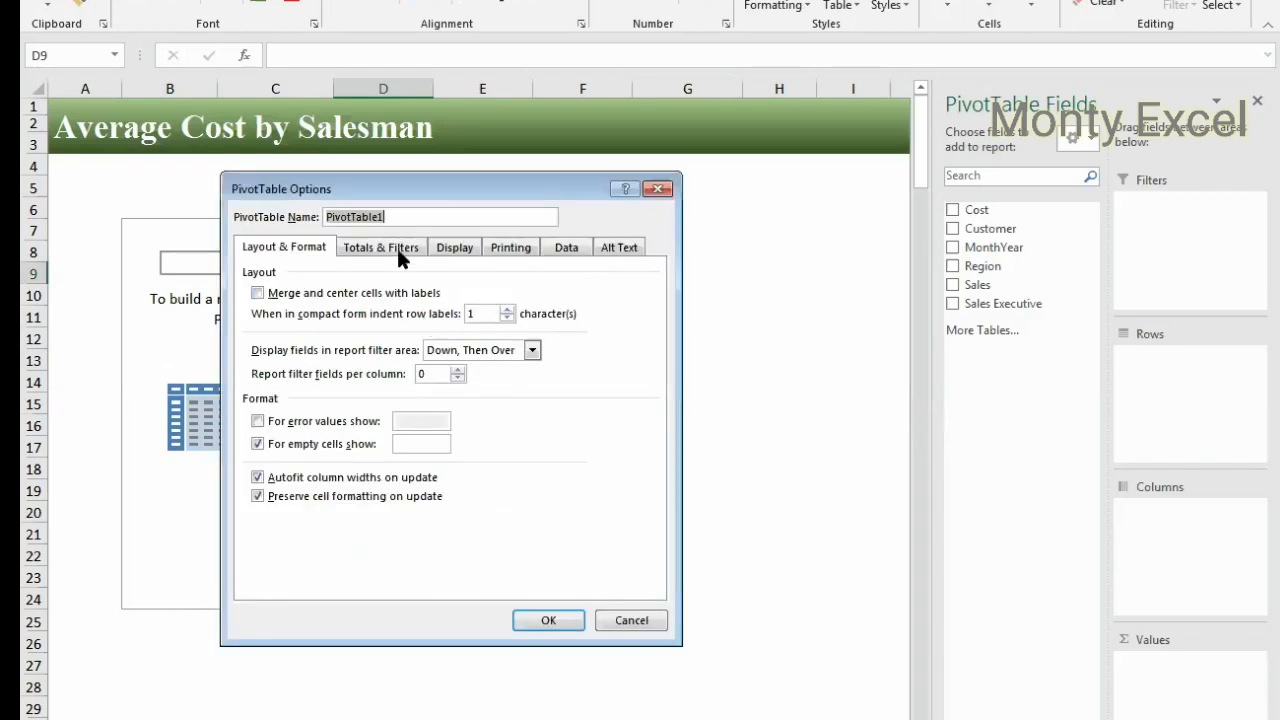
click(455, 249)
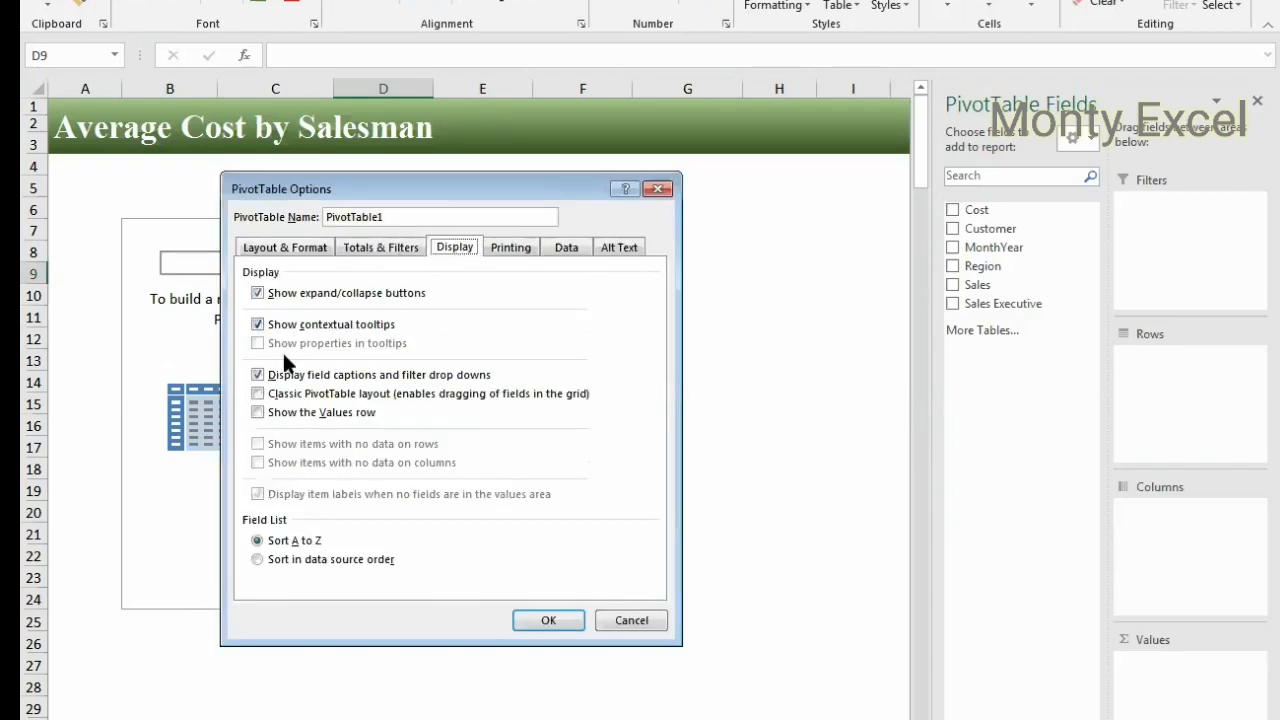
click(259, 393)
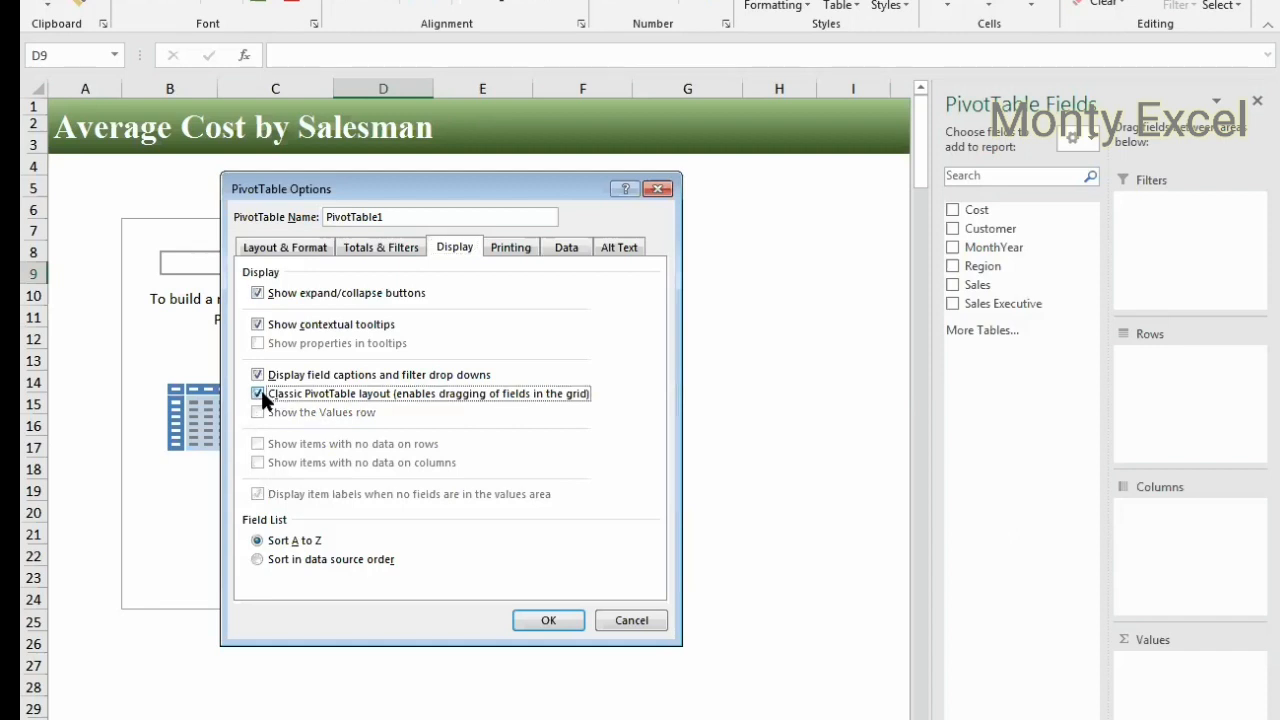
click(548, 620)
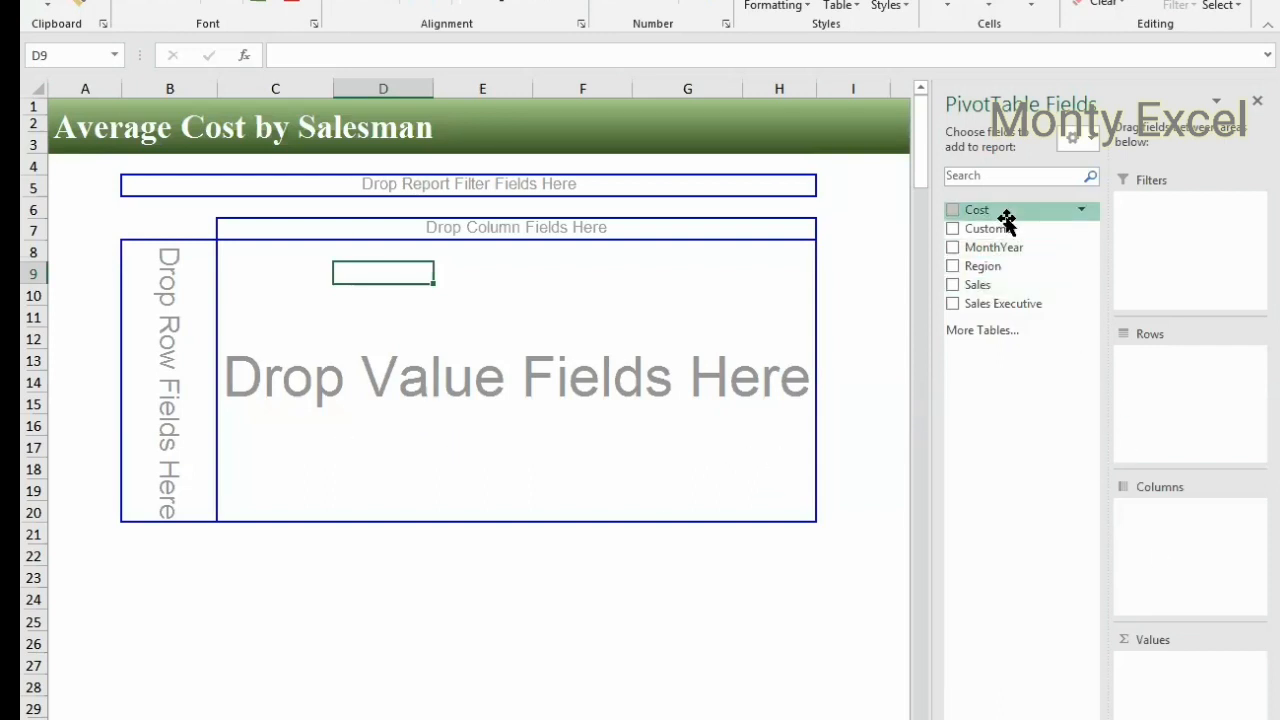
Step: Place the Customer field in the row area of the PivotTable grid, and remove it from the rows
drag(1006, 215, 1029, 680)
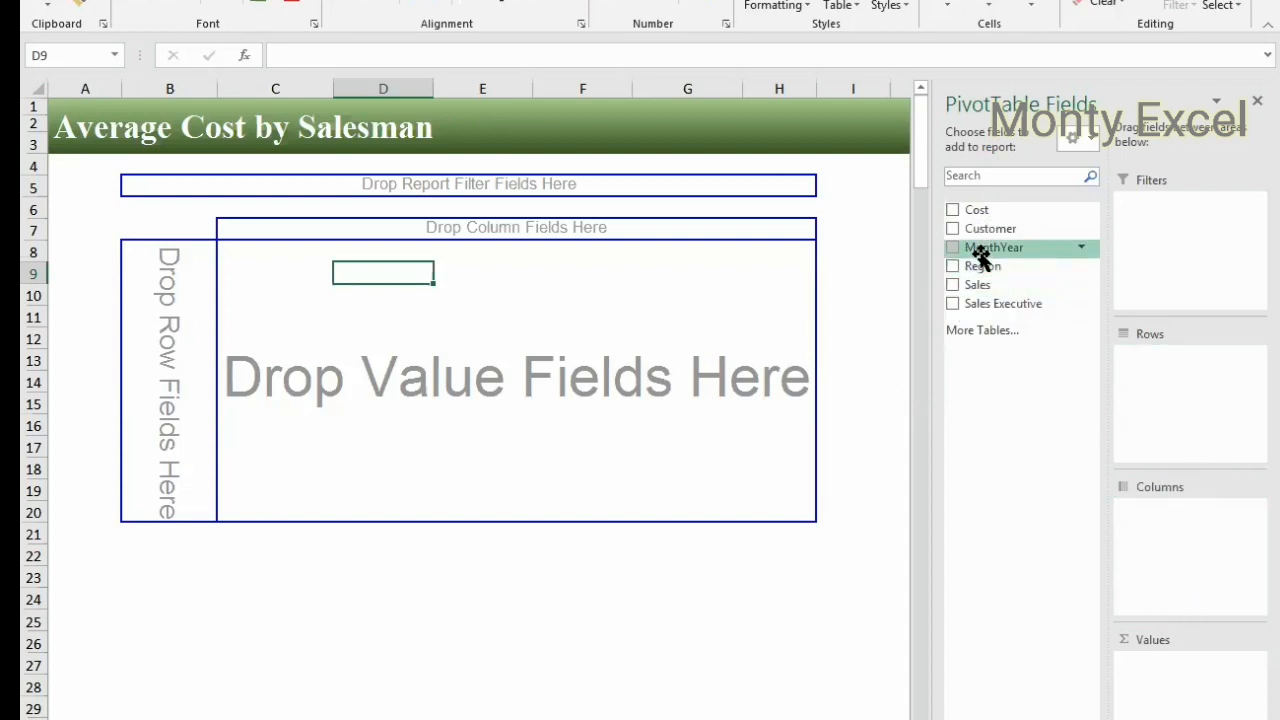
drag(980, 258, 985, 287)
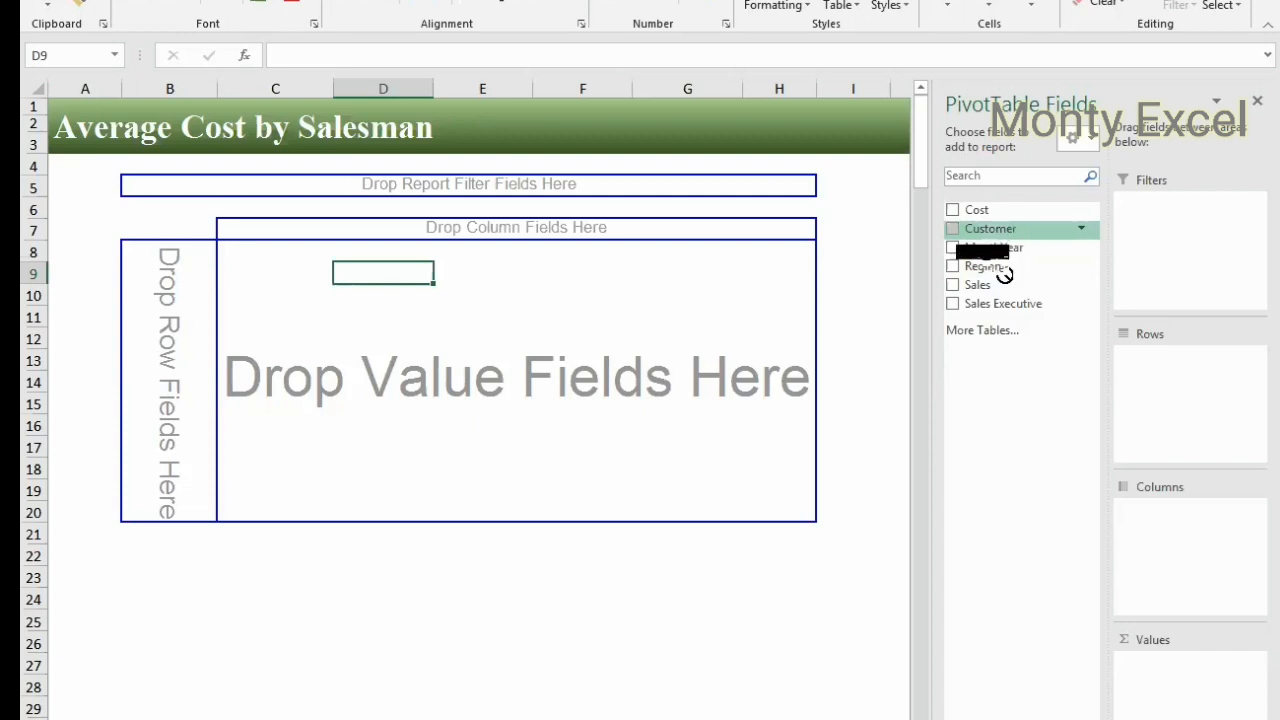
drag(985, 250, 148, 304)
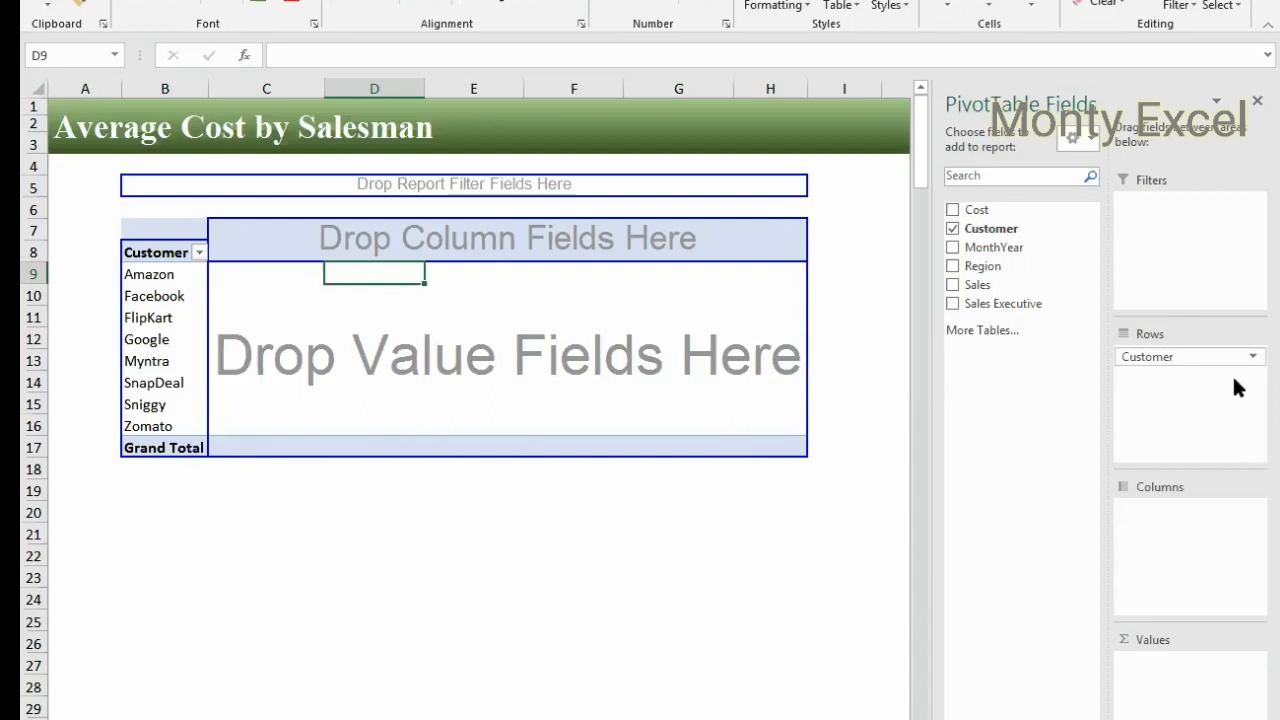
drag(1217, 358, 629, 586)
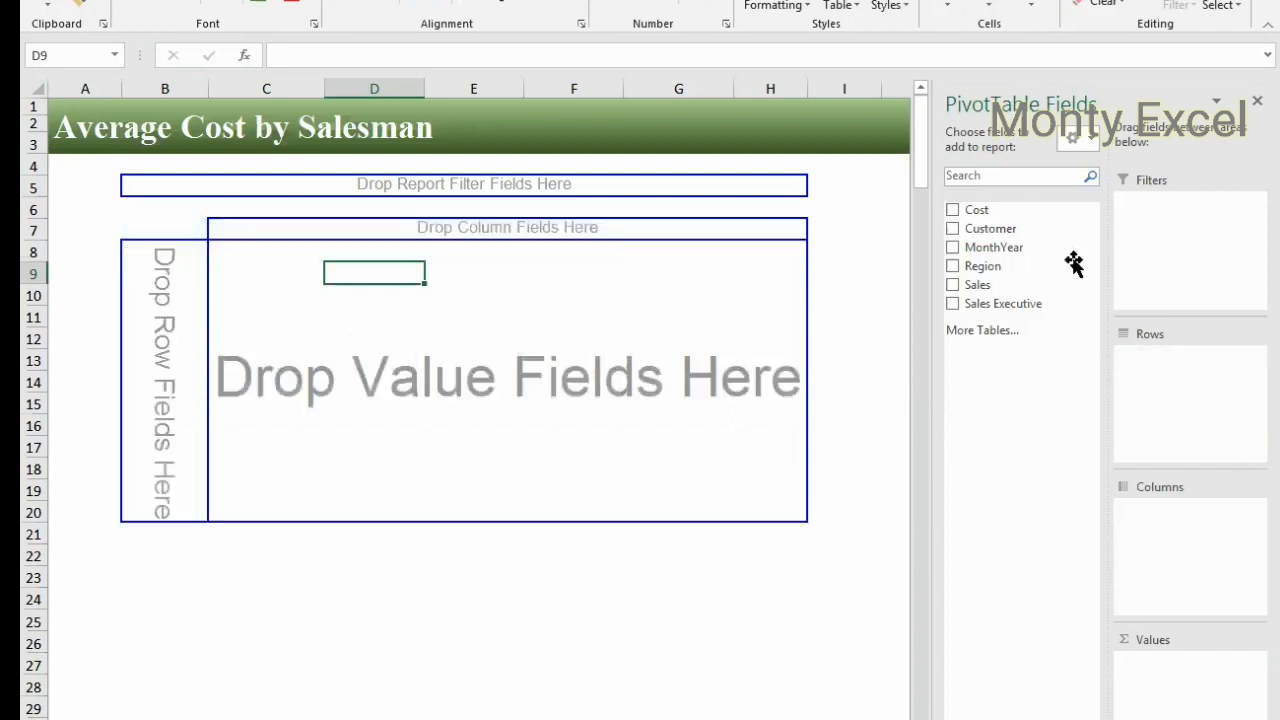
Step: Add the Sales Executive field to the PivotTable's Rows area
drag(980, 306, 1182, 393)
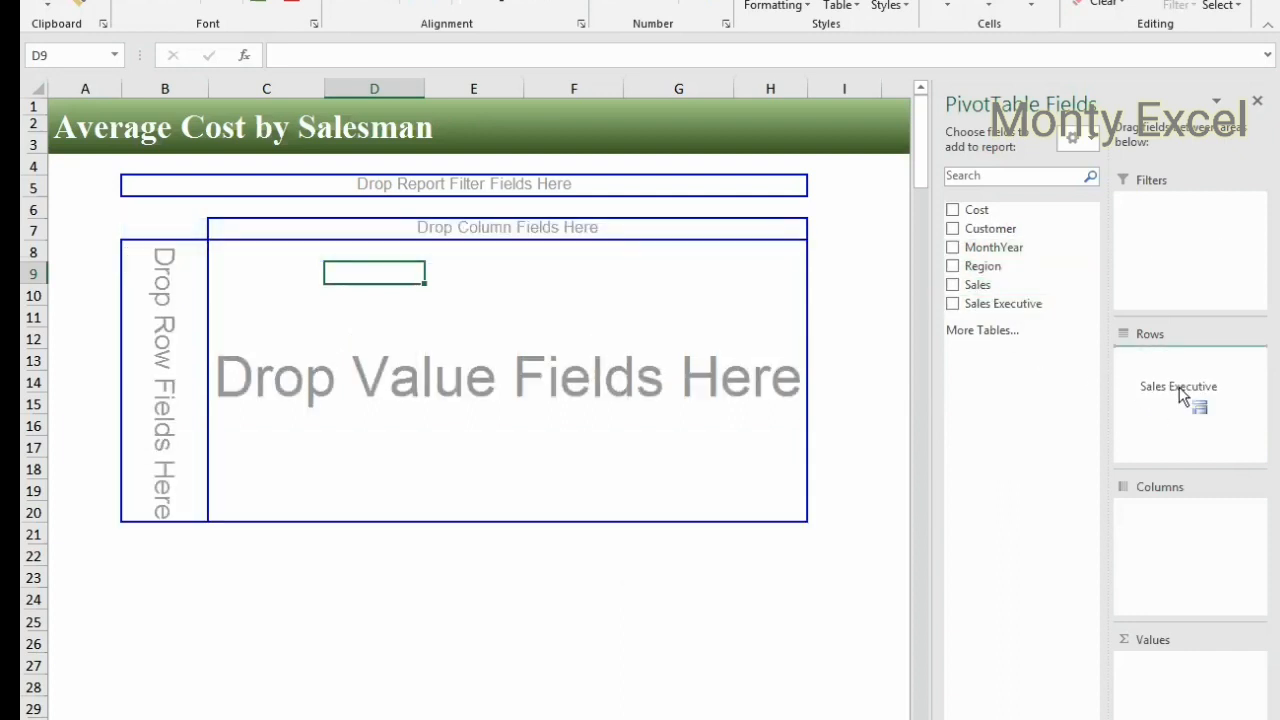
drag(1180, 390, 1180, 393)
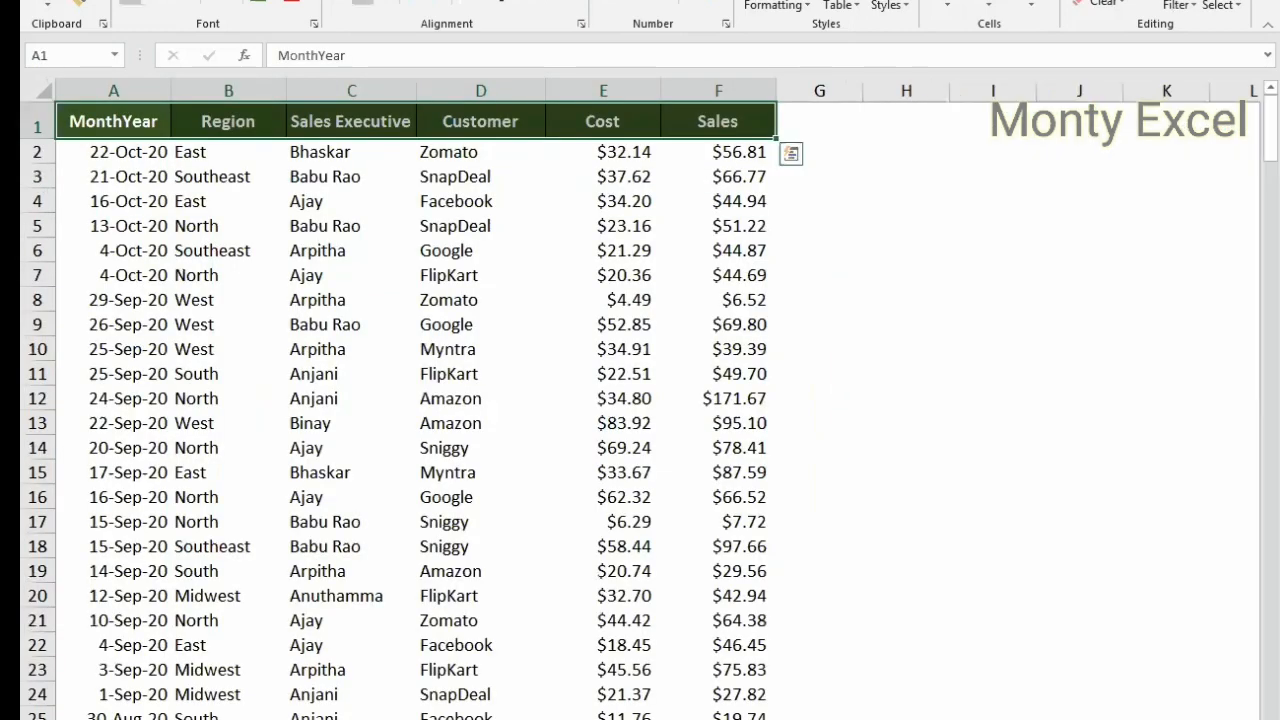
Step: Examine the Sales Executive column in the source data from its first entry to the last
click(351, 121)
click(351, 152)
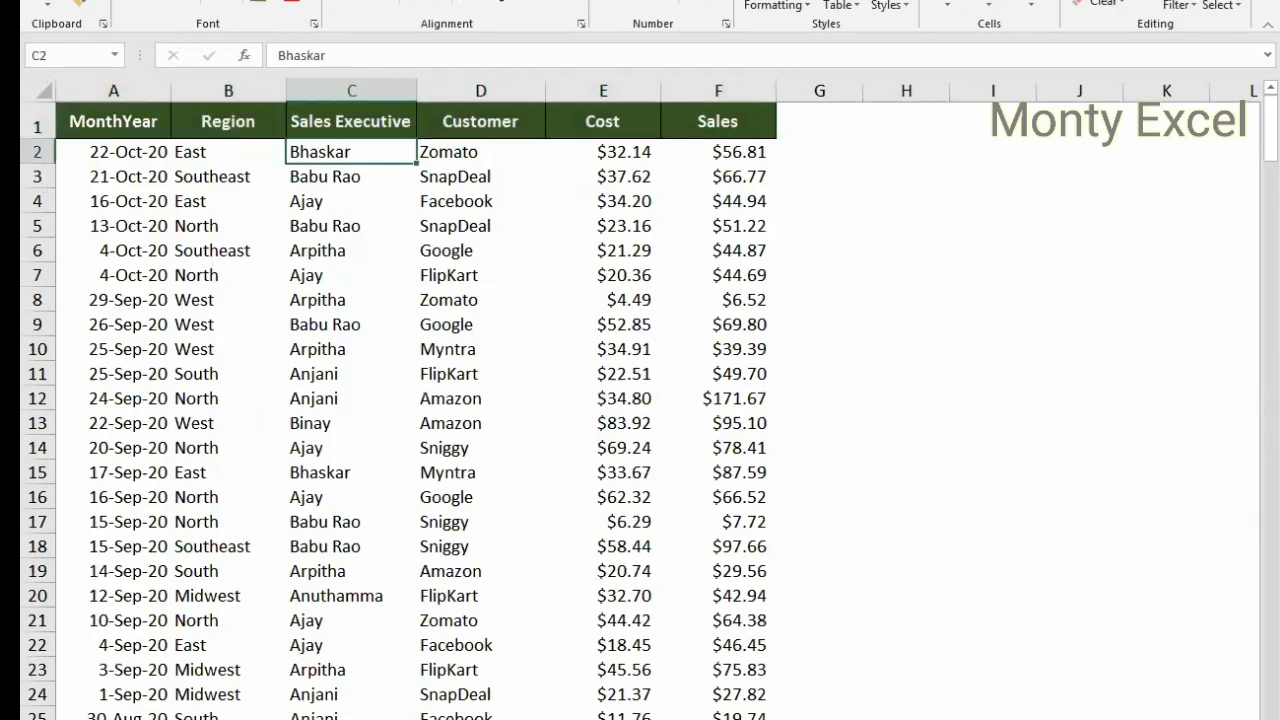
key(ctrl+shift+Down)
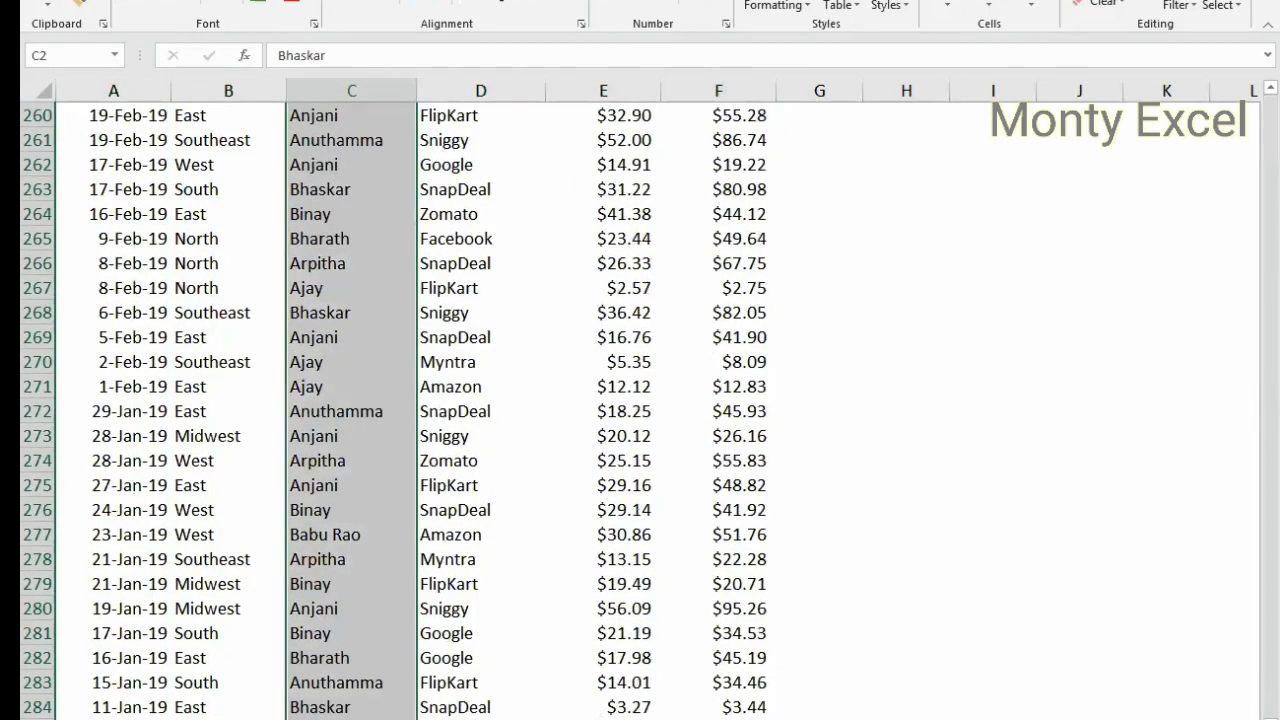
key(ctrl+Home)
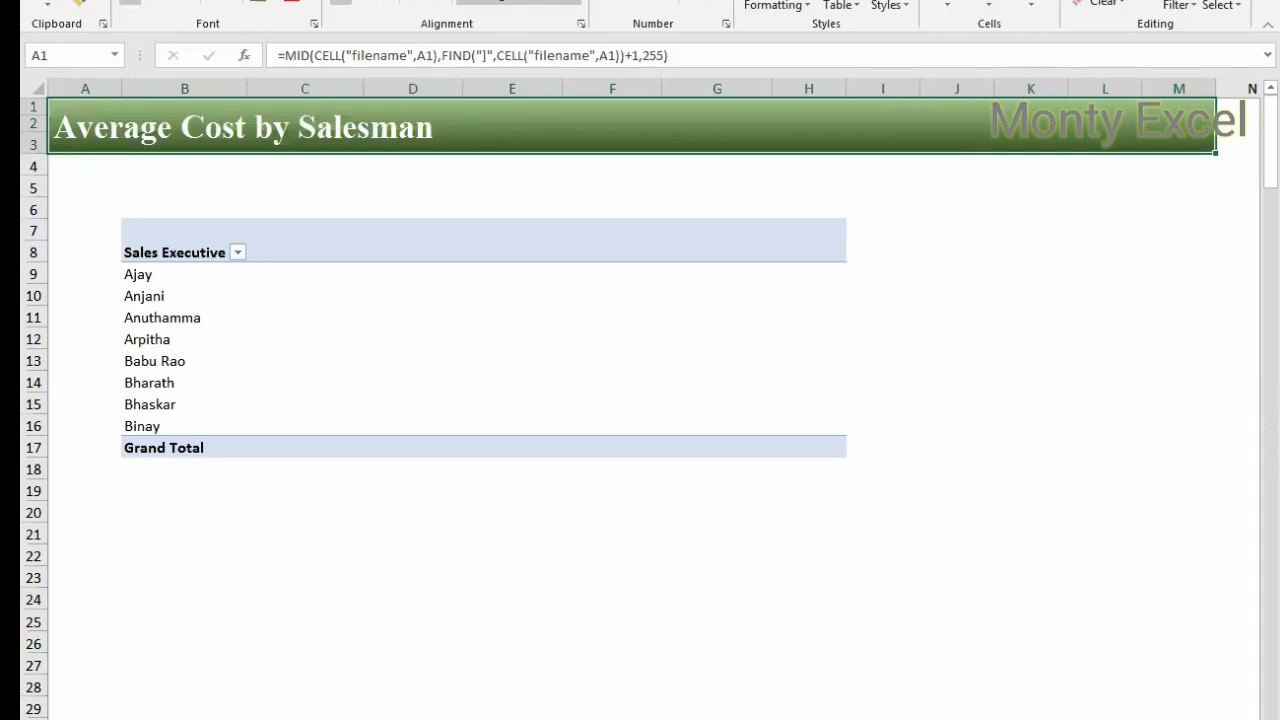
Step: Try to place the Cost field in the PivotTable's column area
click(520, 360)
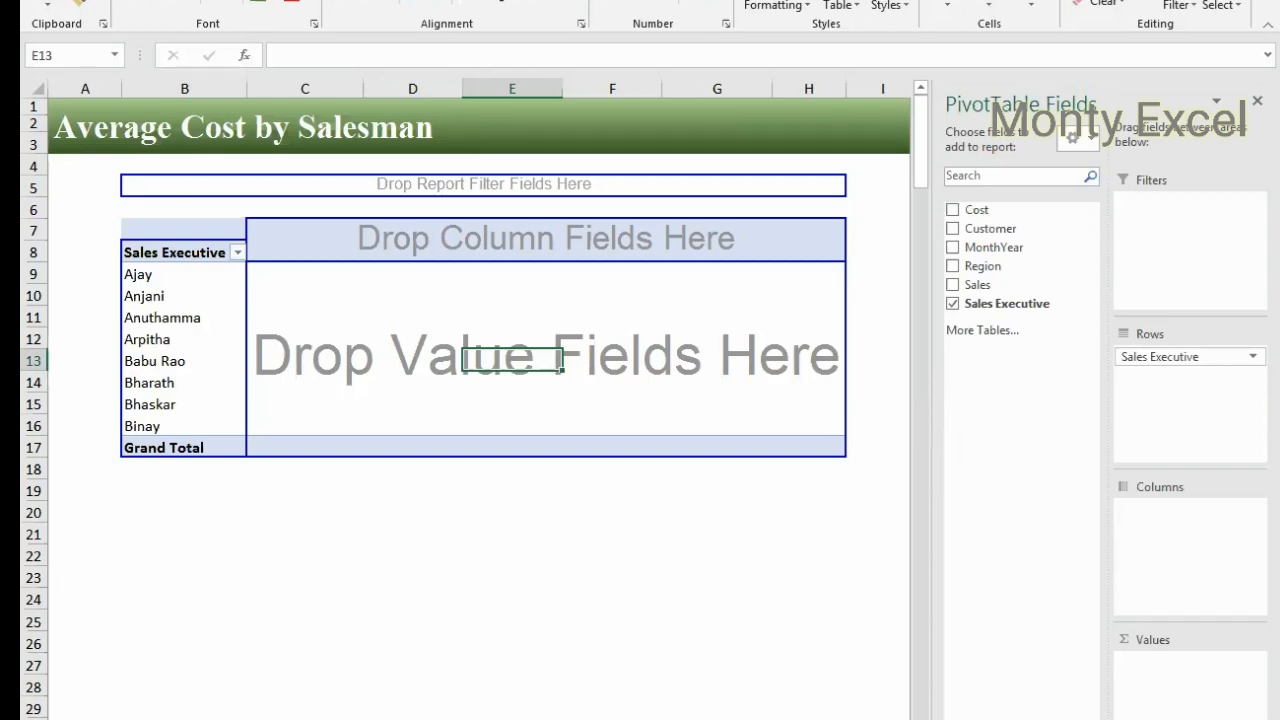
key(ctrl+Page_Up)
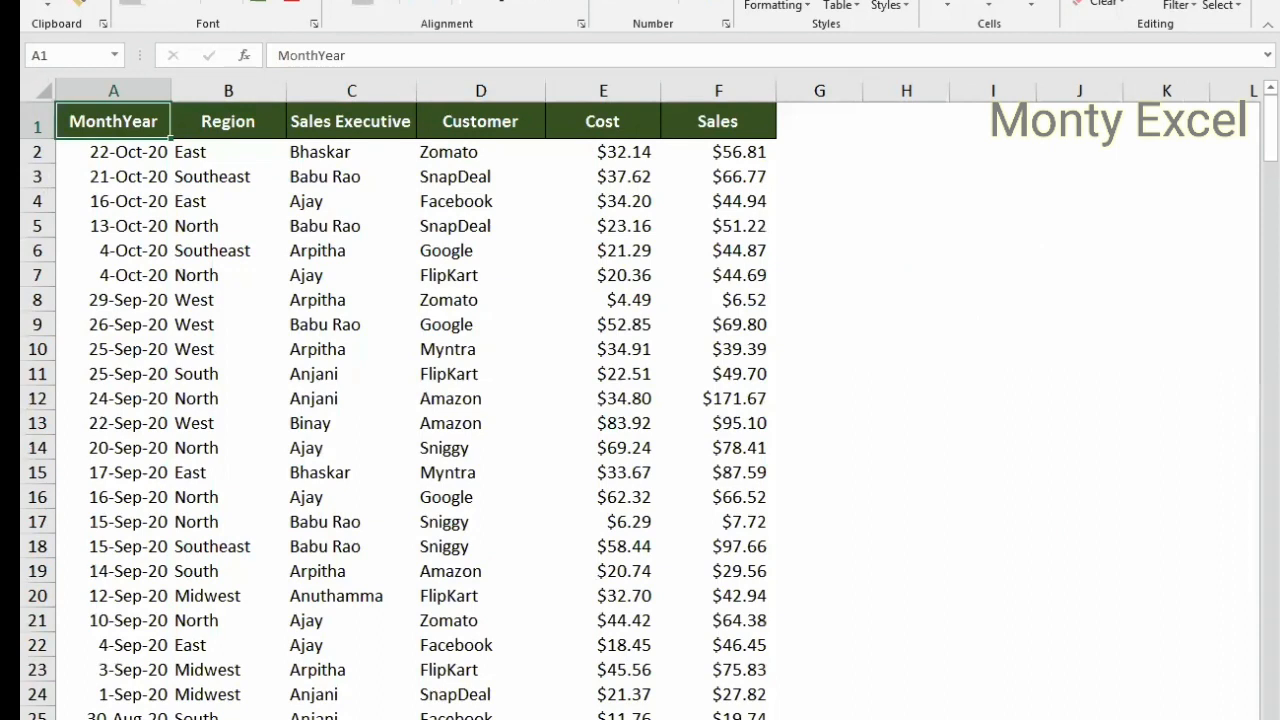
key(ctrl+Page_Down)
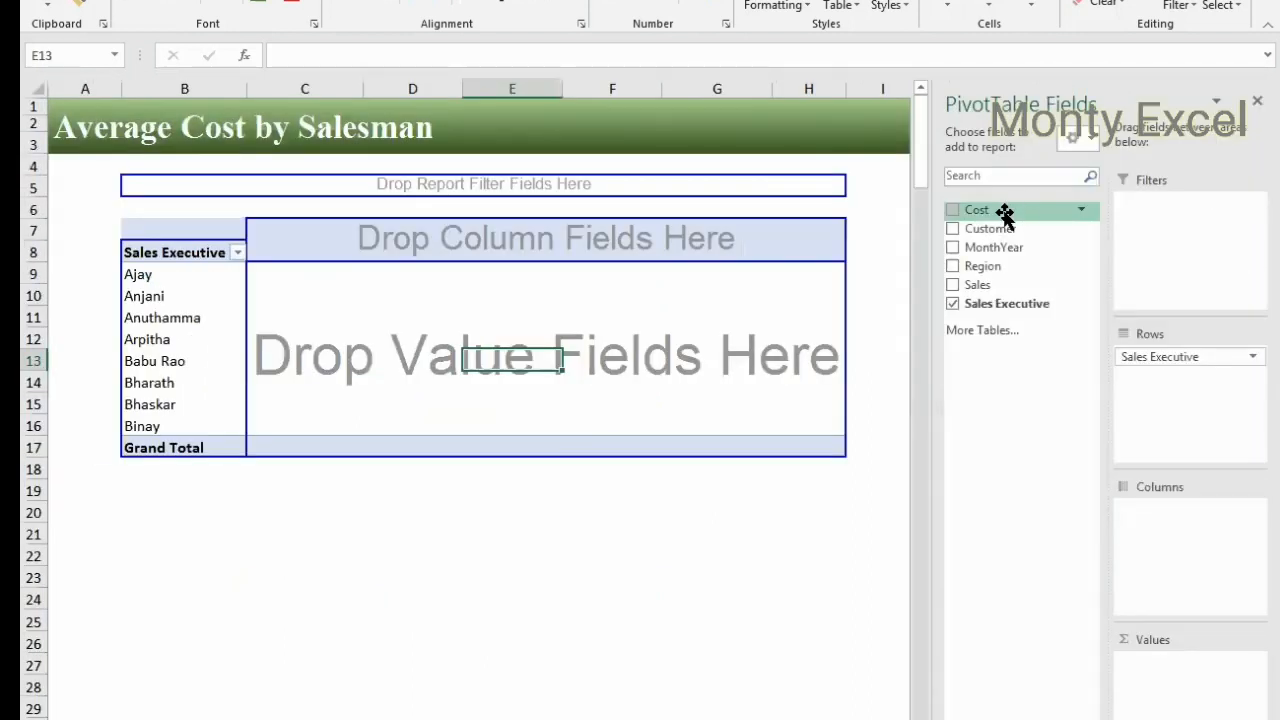
drag(1004, 215, 418, 245)
drag(680, 244, 985, 400)
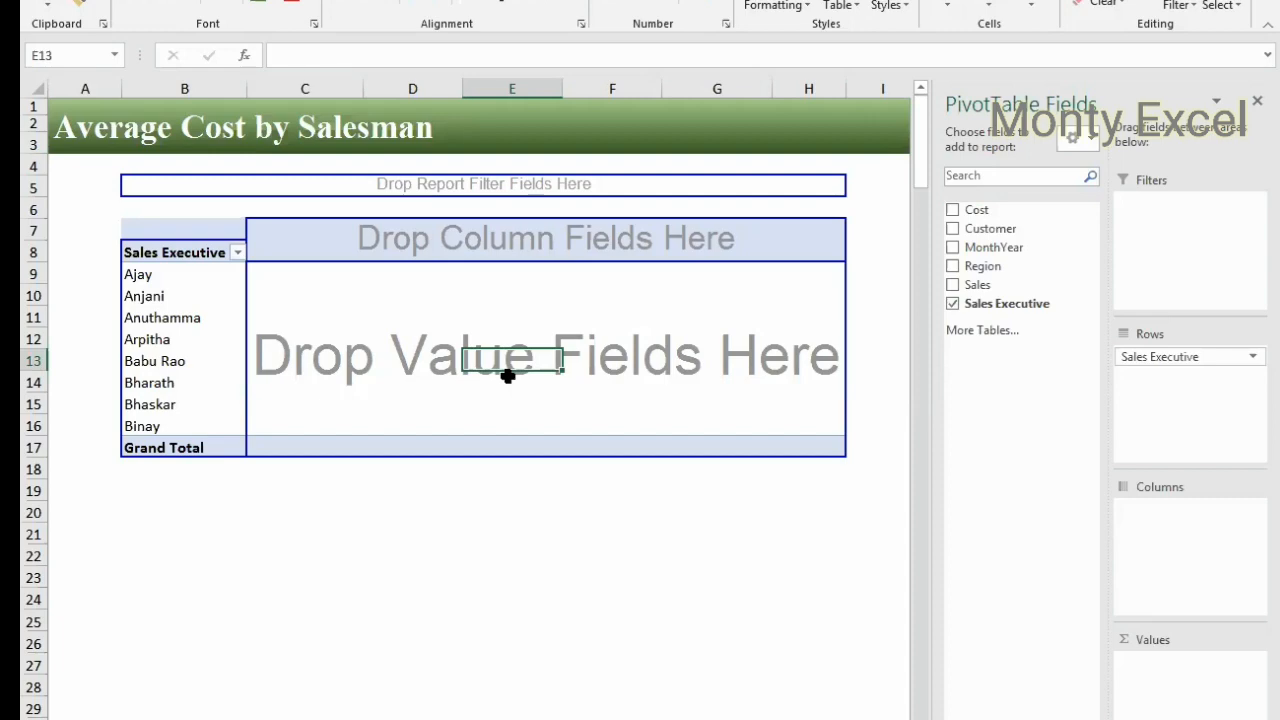
Step: Add the Cost field to the values area of the Average Cost by Salesman PivotTable
key(ctrl+Page_Up)
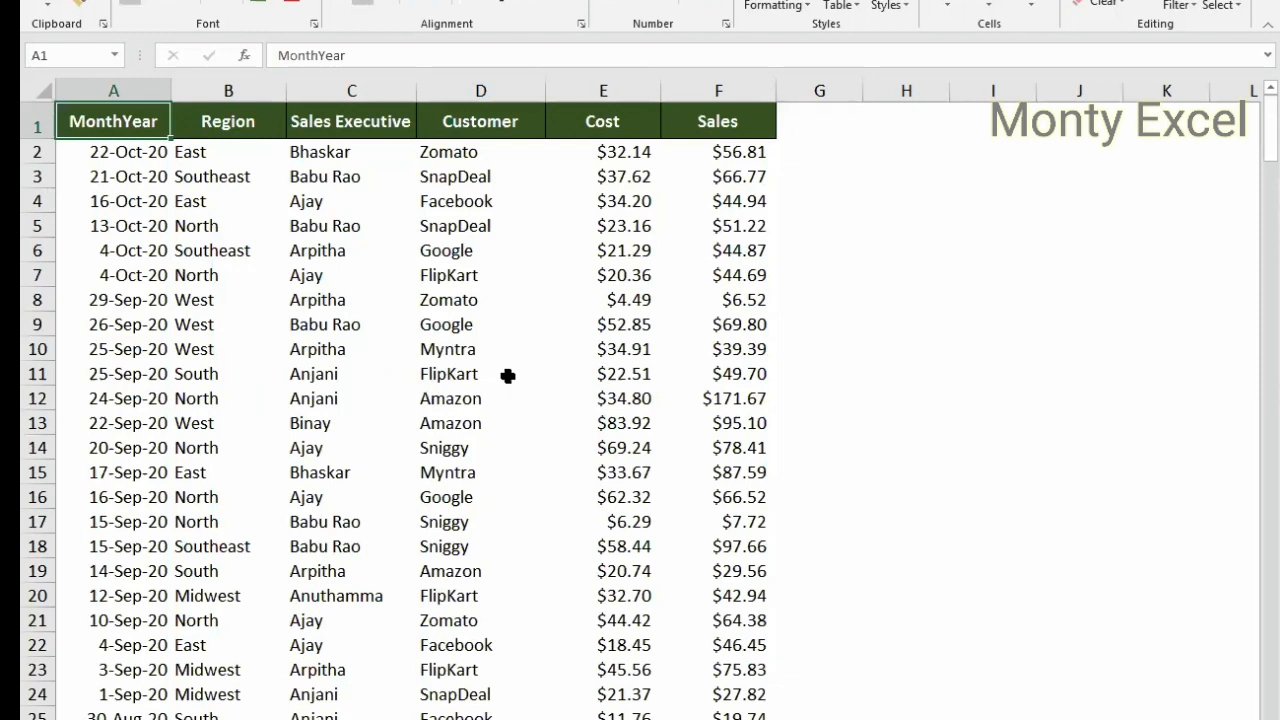
key(ctrl+Page_Down)
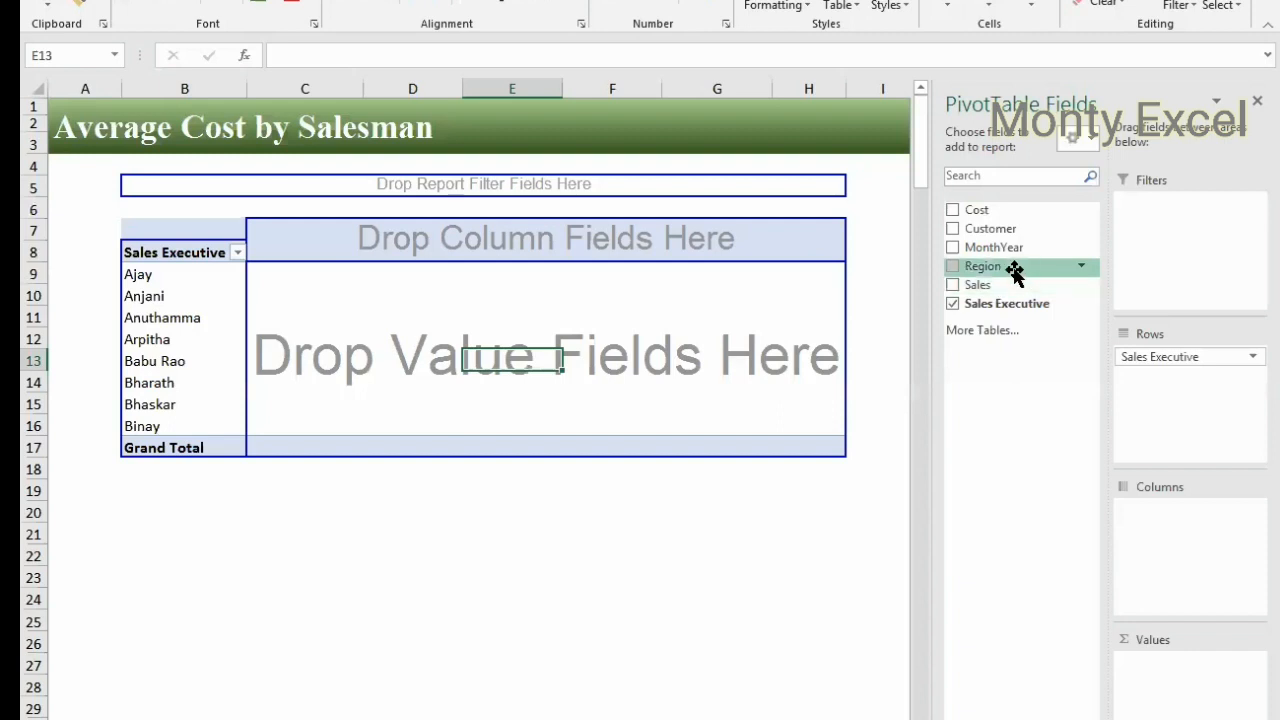
drag(975, 211, 486, 356)
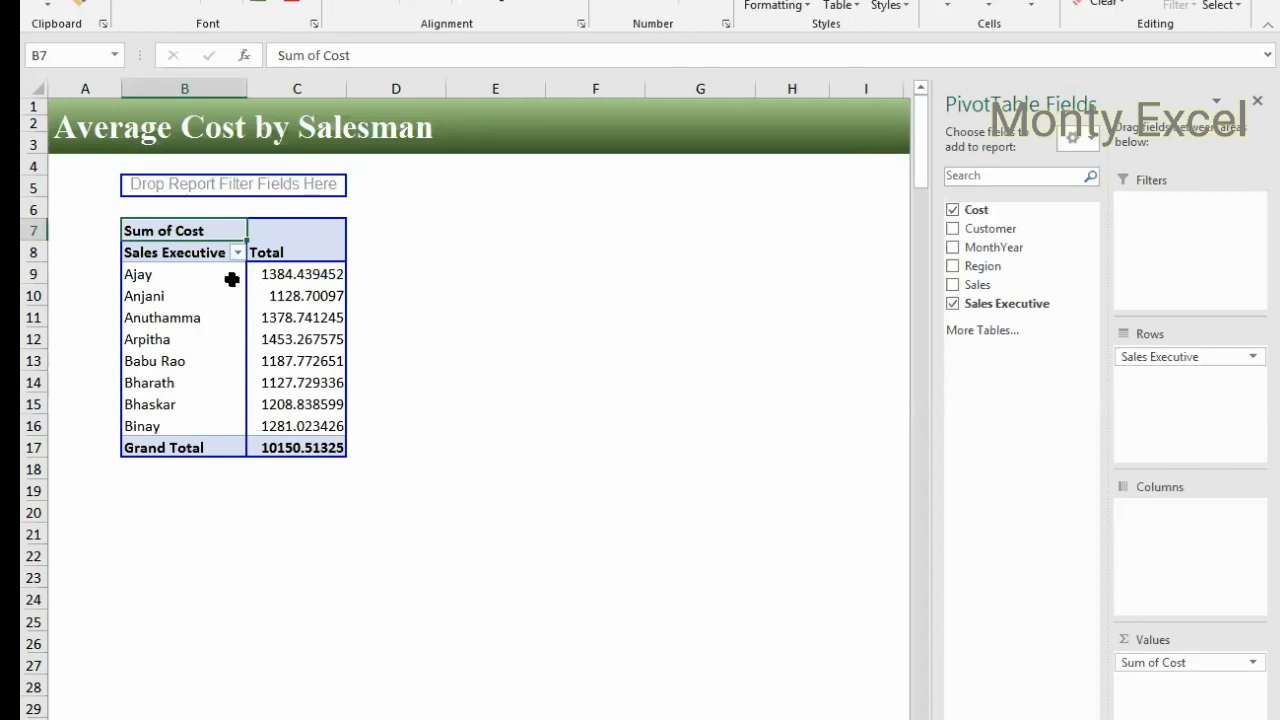
scroll(502, 388, up, 2)
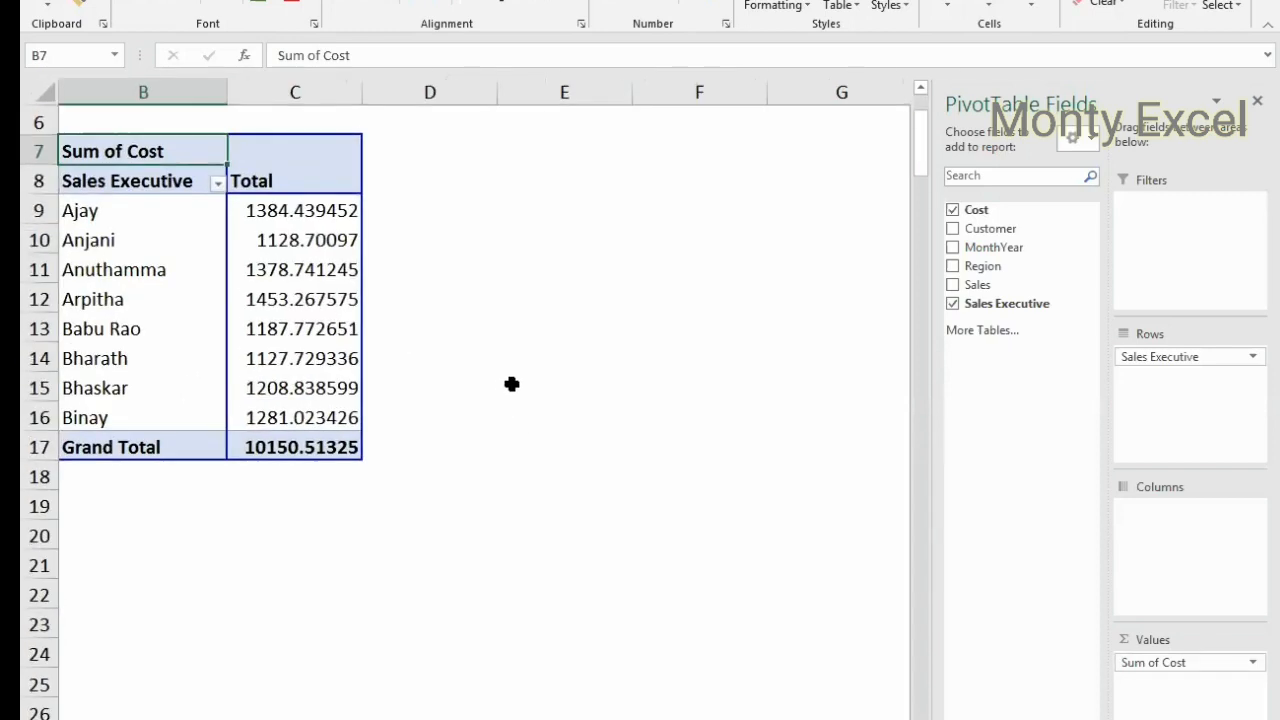
key(ctrl+Home)
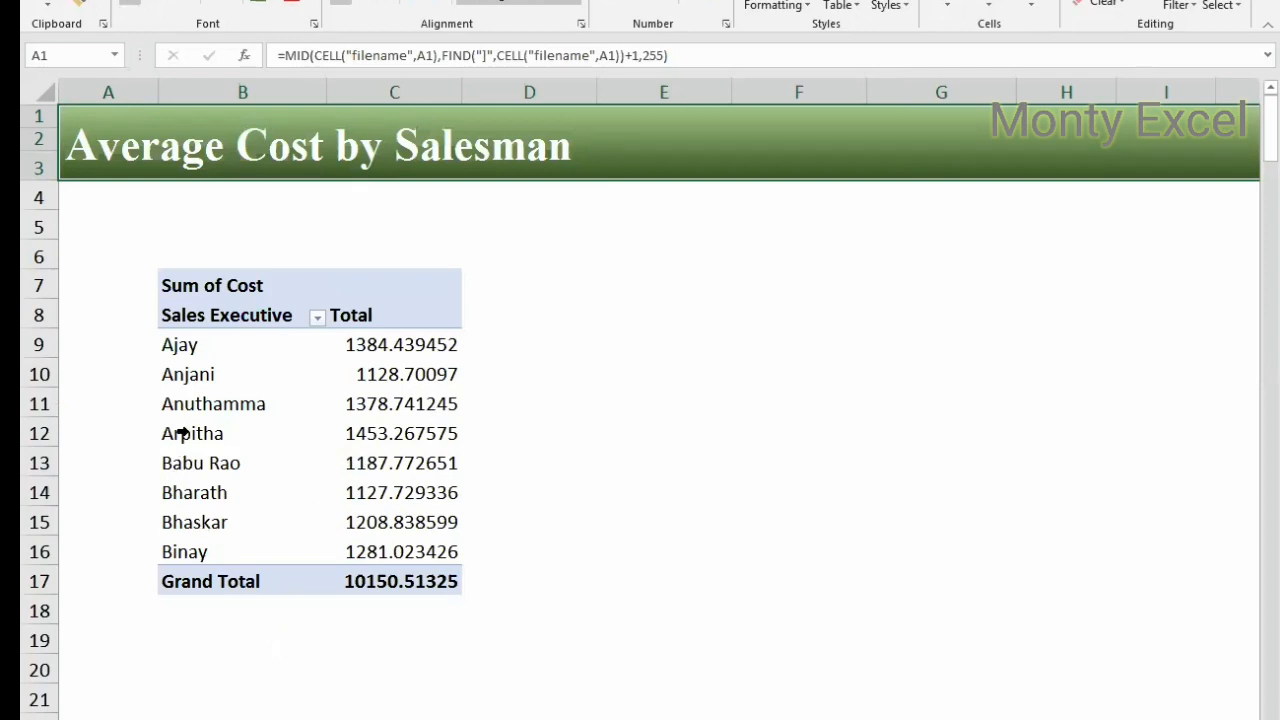
click(345, 430)
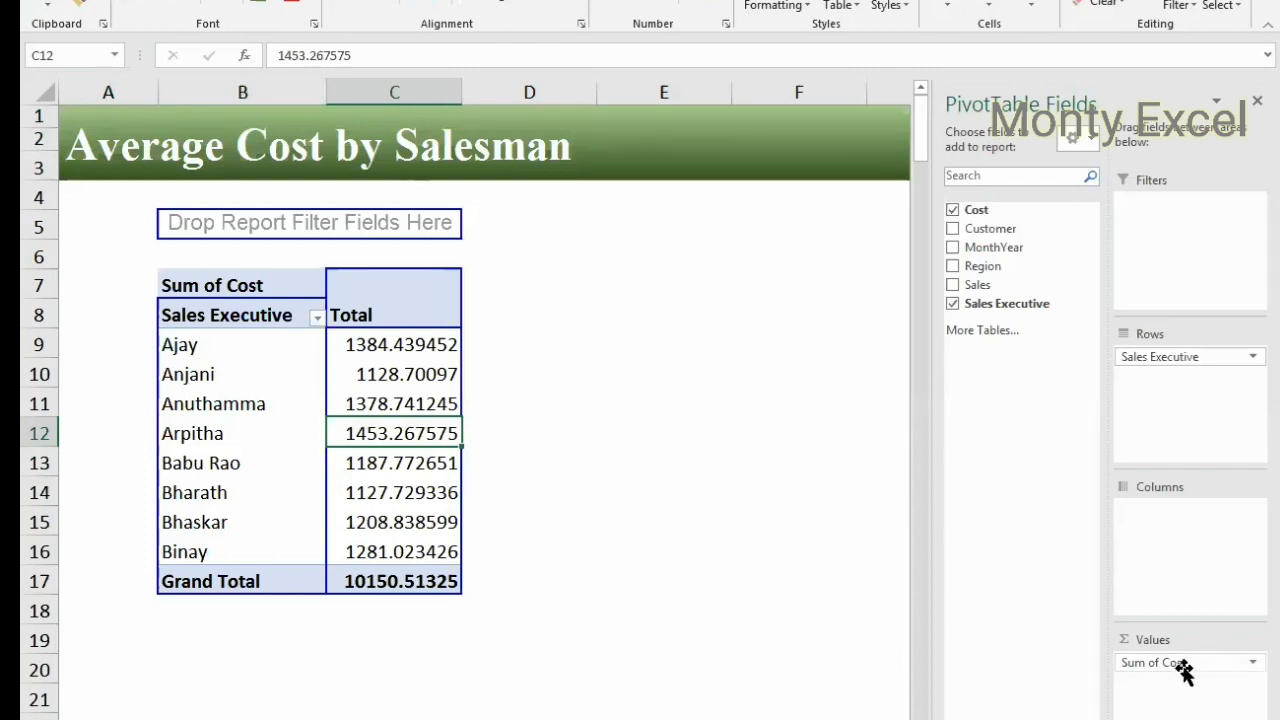
click(1251, 663)
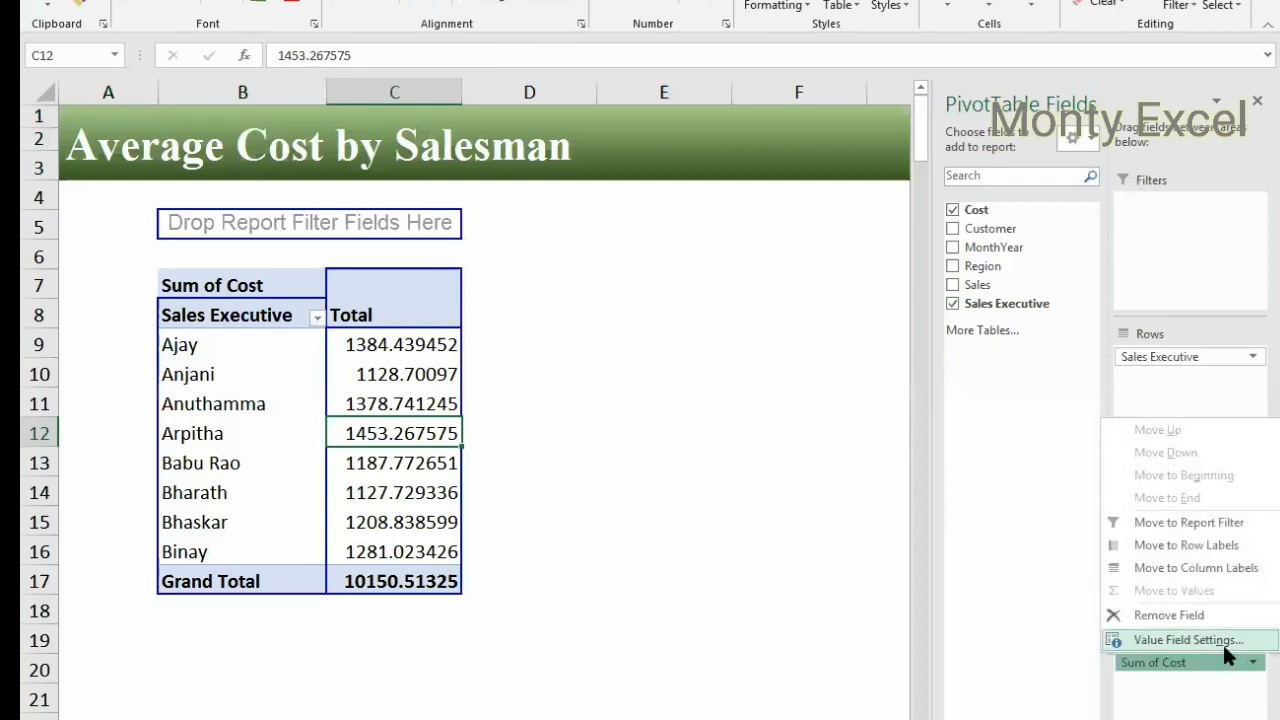
click(1222, 641)
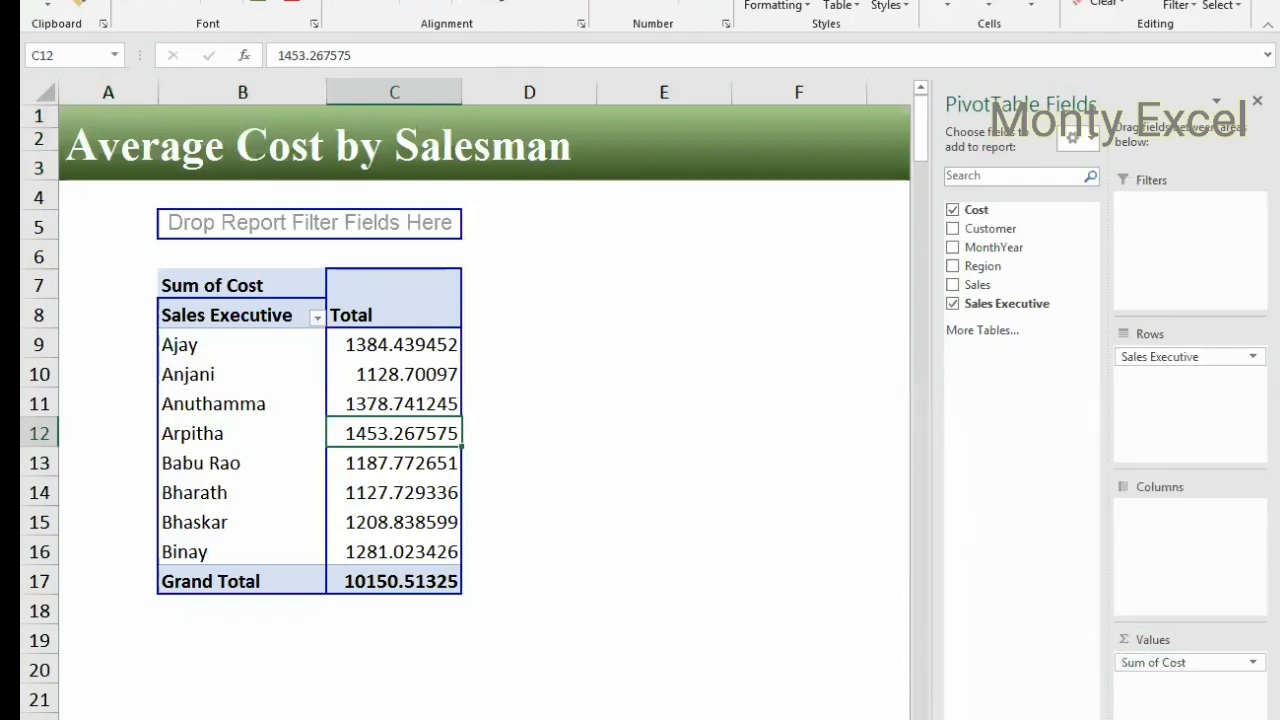
key(alt+j)
key(y)
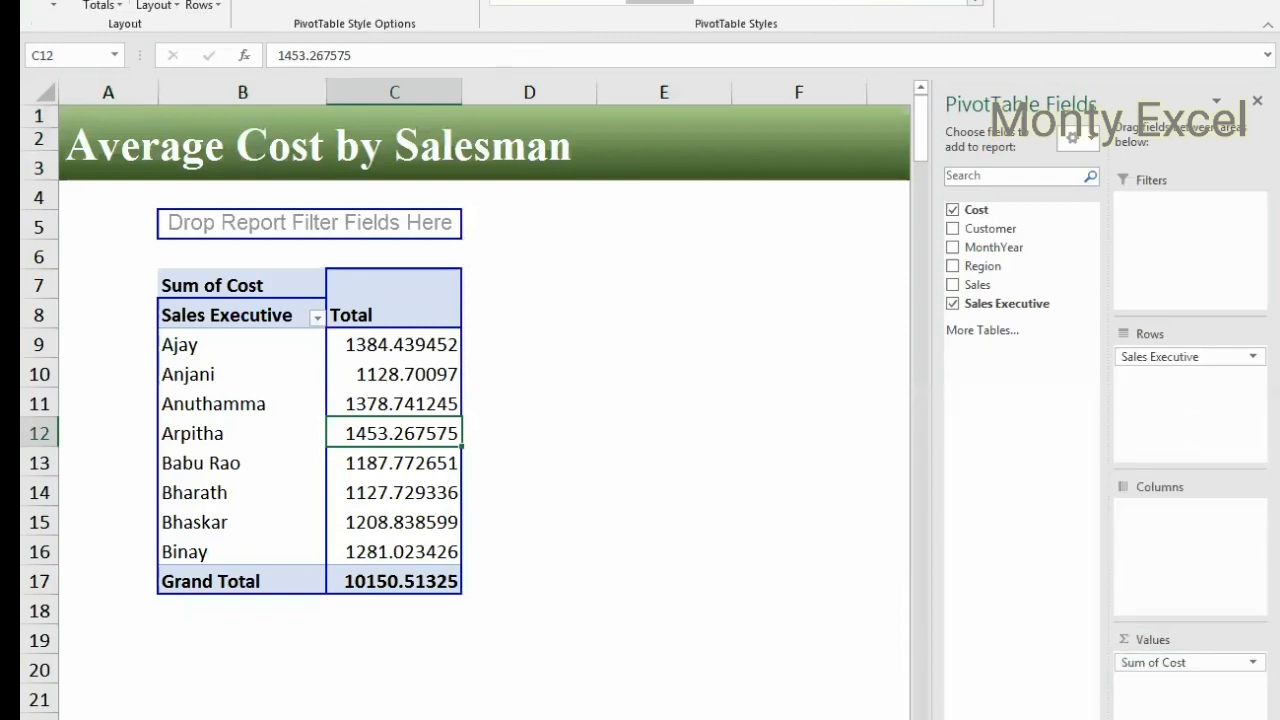
key(alt+j)
key(t)
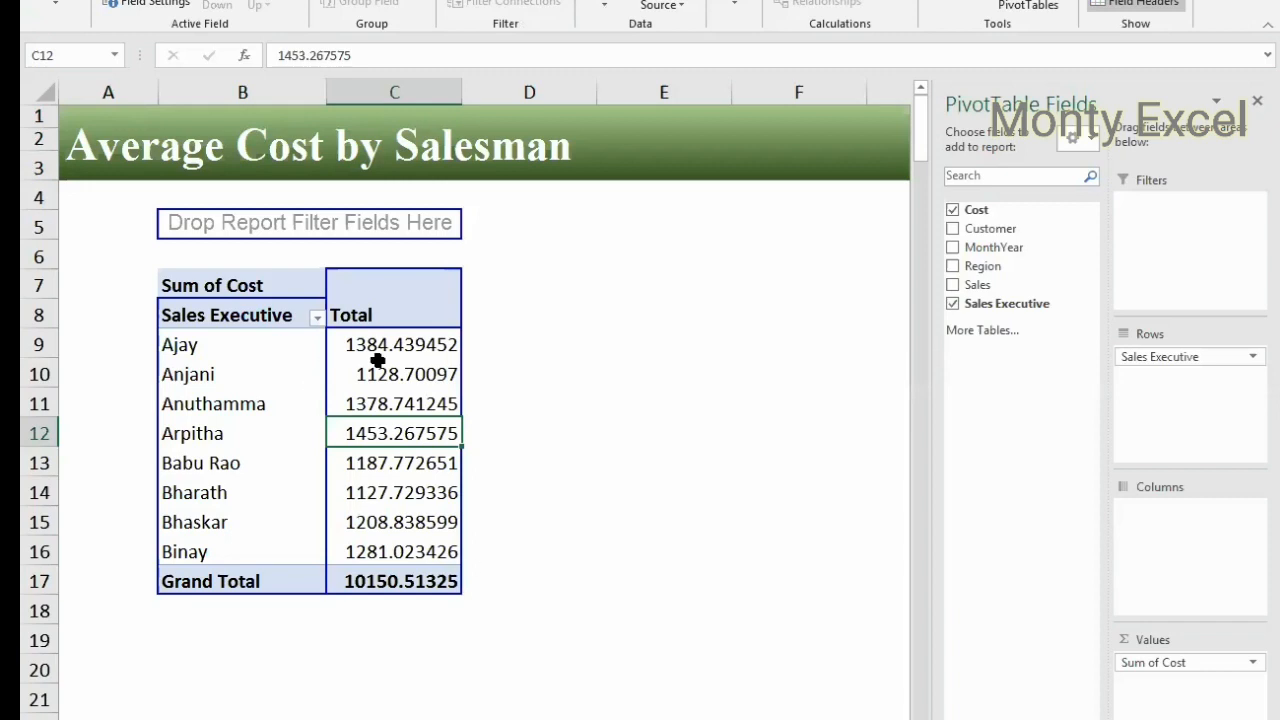
click(838, 0)
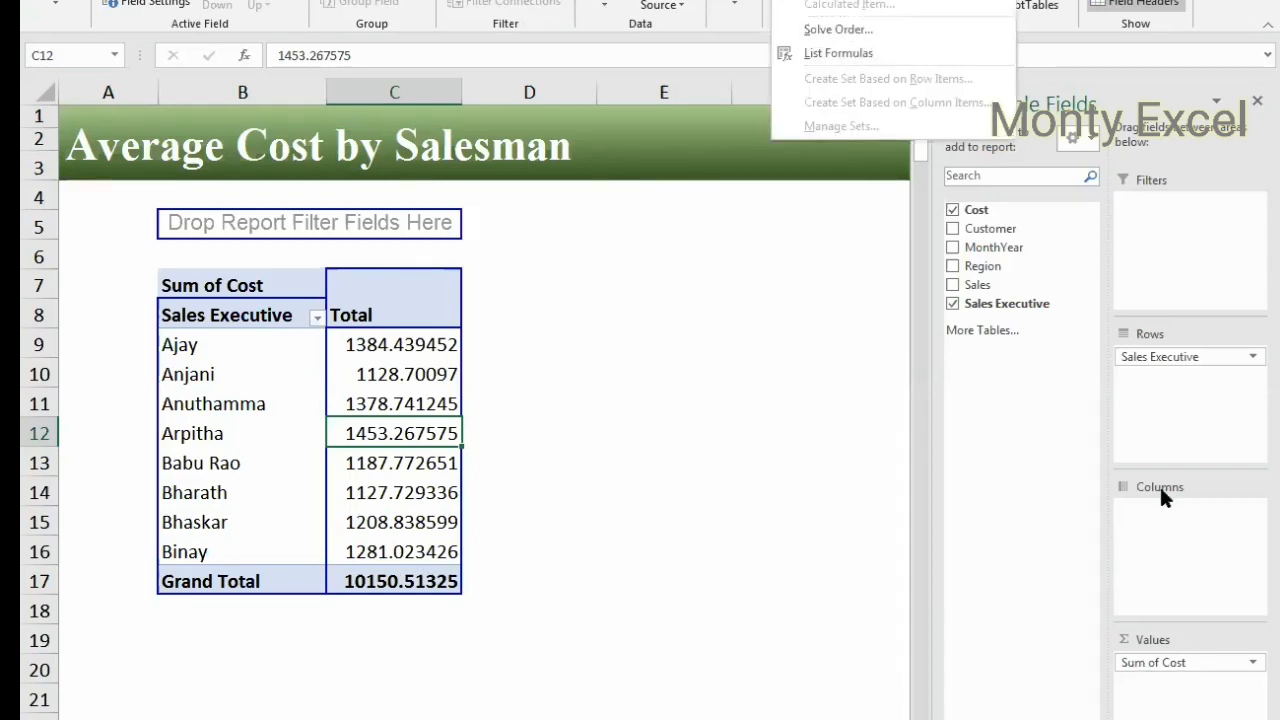
click(753, 620)
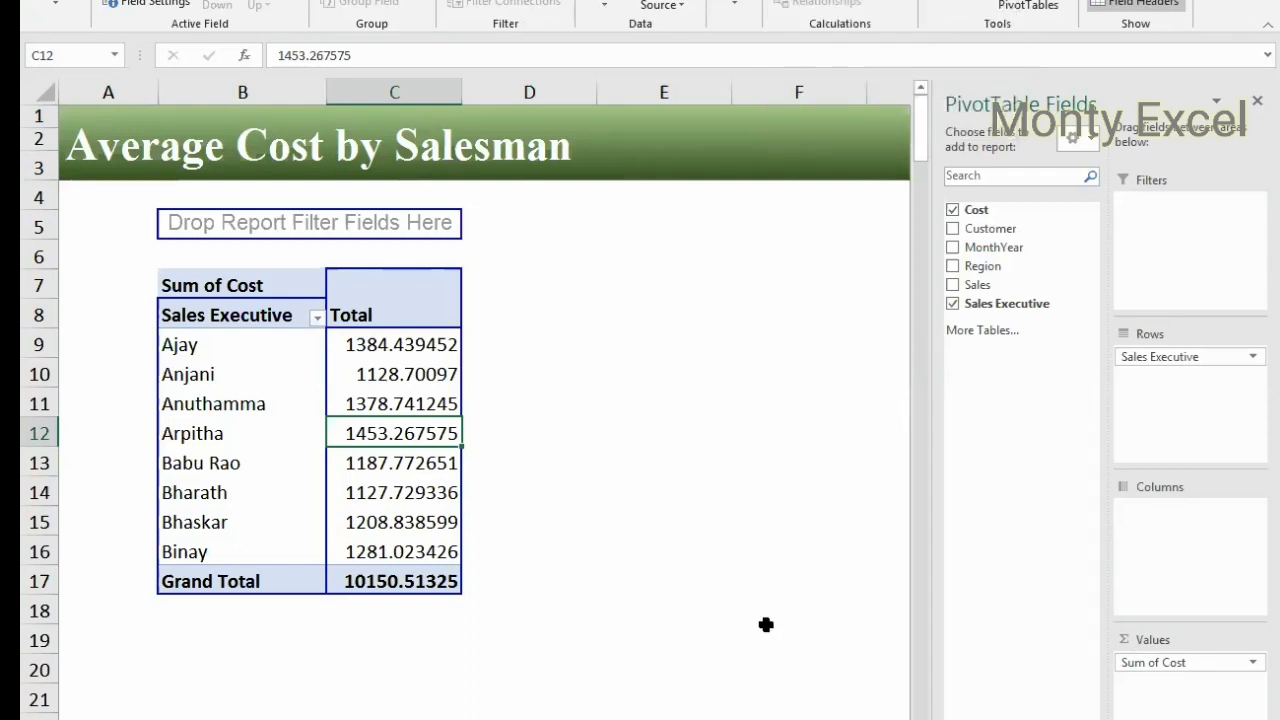
Step: Open the value field settings for Sum of Cost and enlarge the dialog to show every summary function
click(1252, 663)
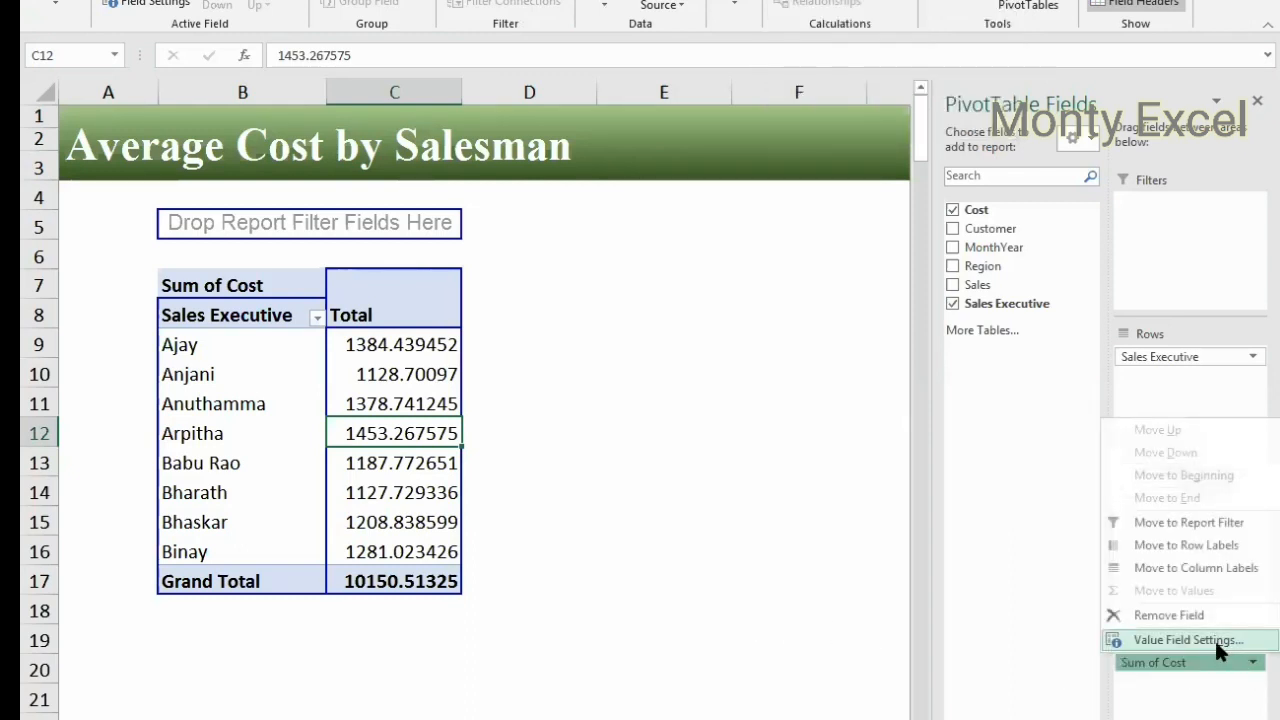
click(305, 403)
right_click(305, 403)
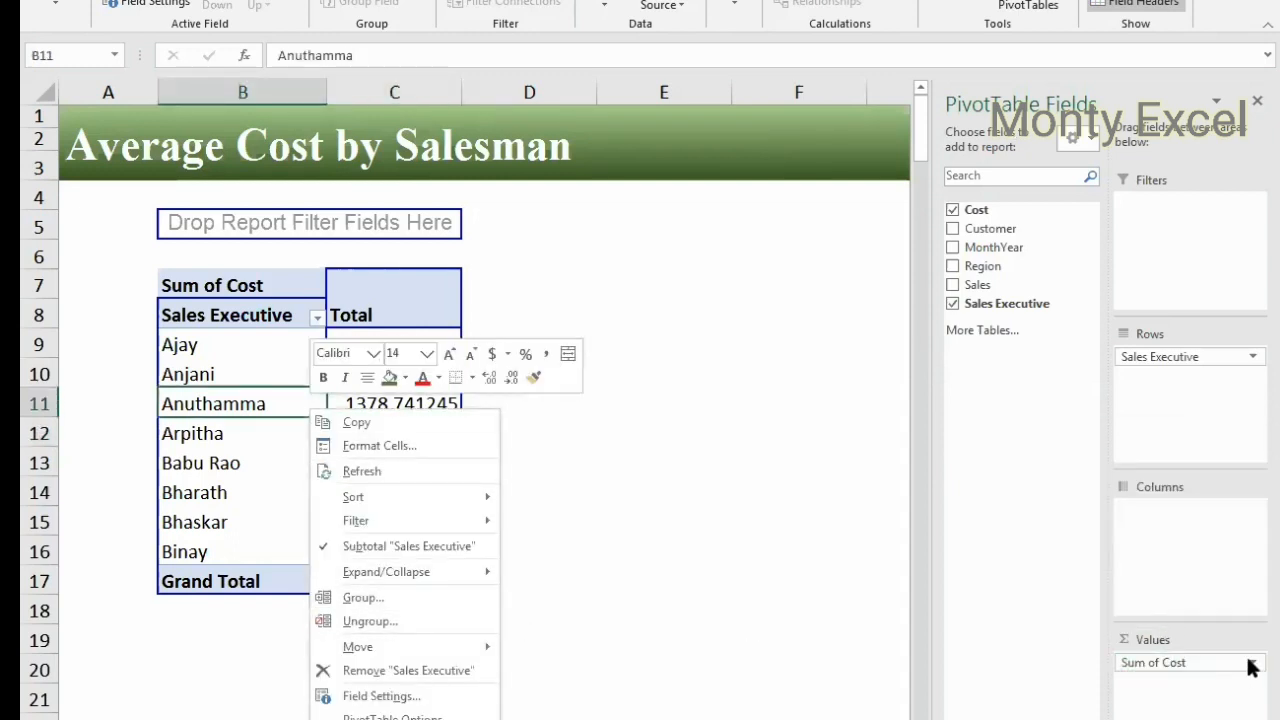
click(1175, 662)
click(1190, 640)
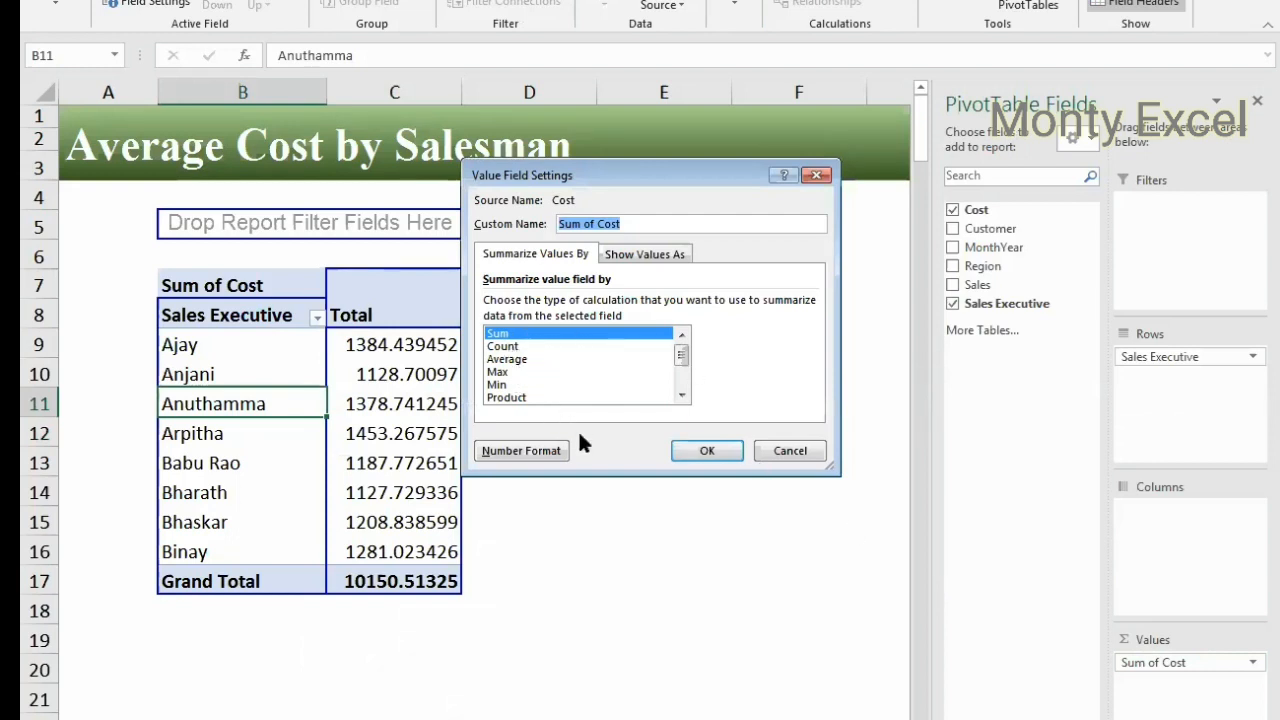
drag(591, 478, 591, 719)
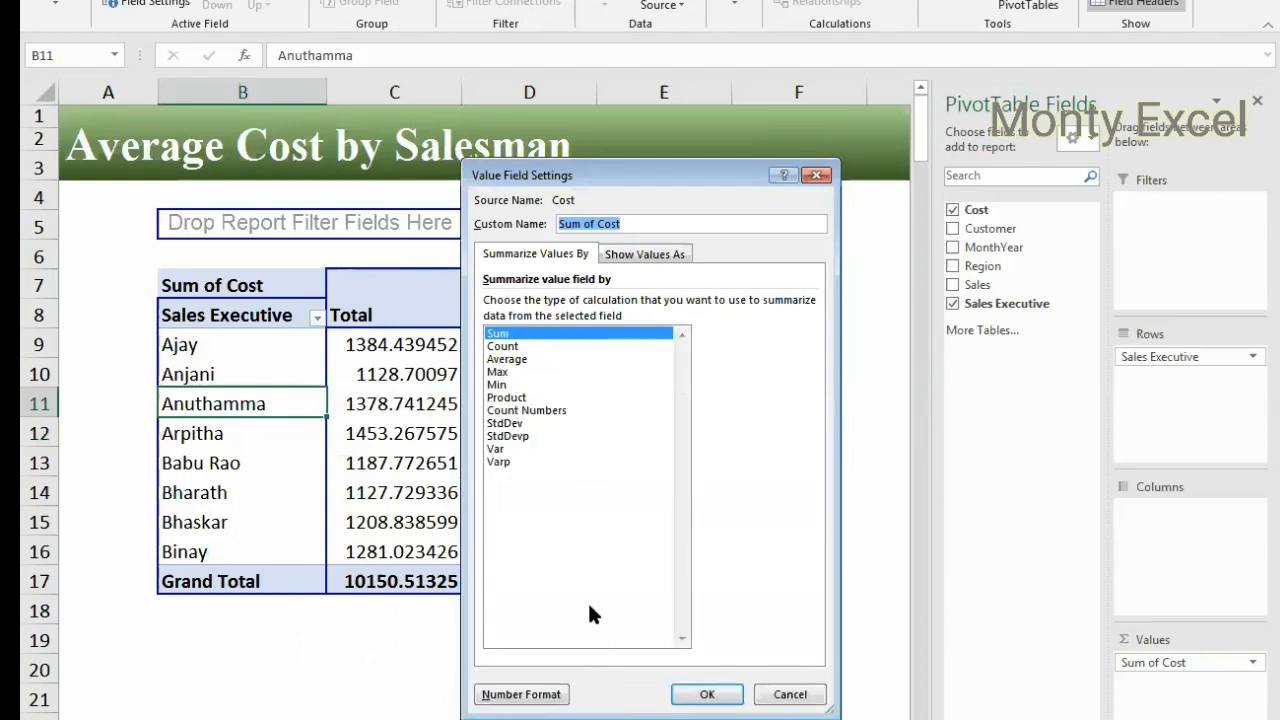
Step: Summarize the Cost values by Average instead of Sum
click(505, 347)
click(506, 359)
click(500, 372)
click(499, 384)
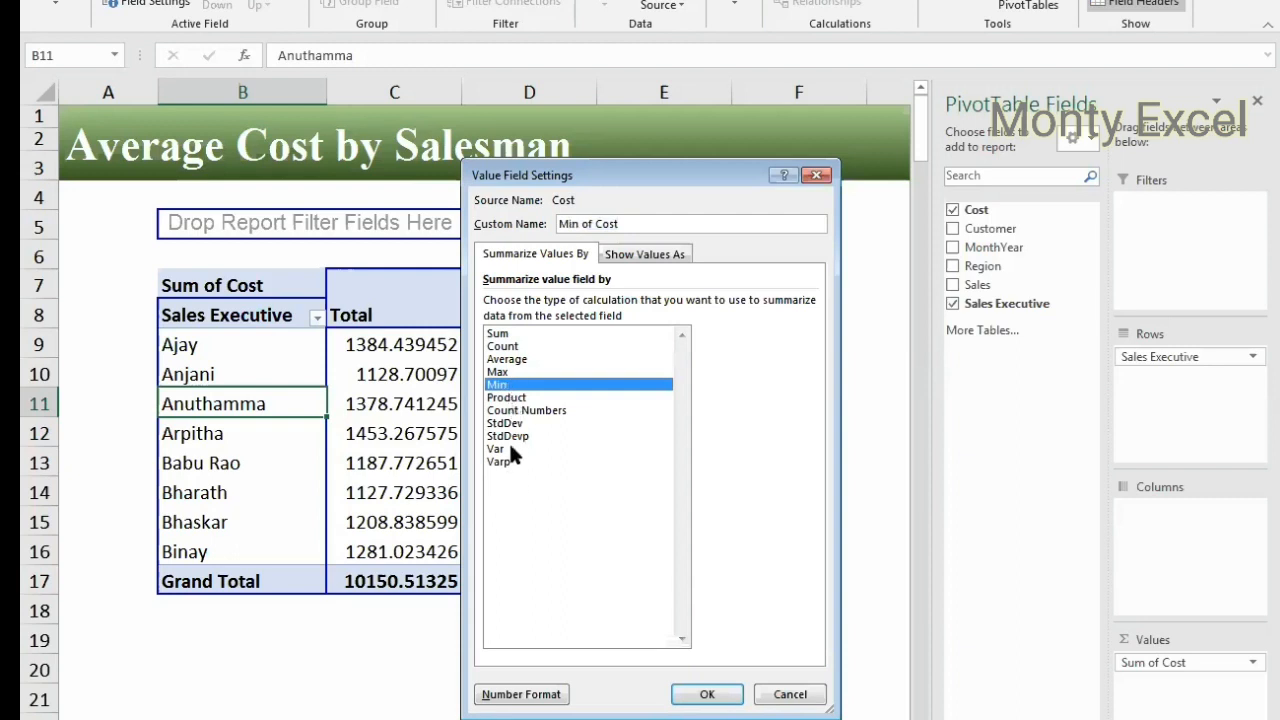
click(510, 360)
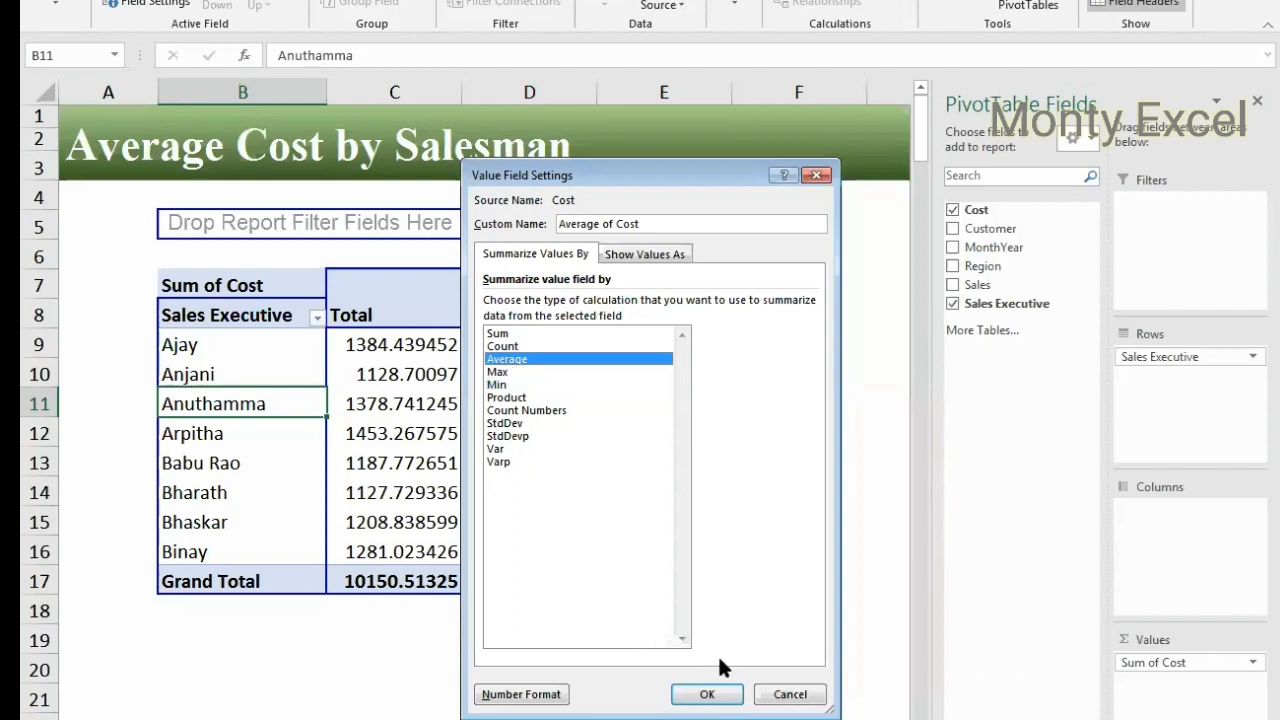
click(707, 695)
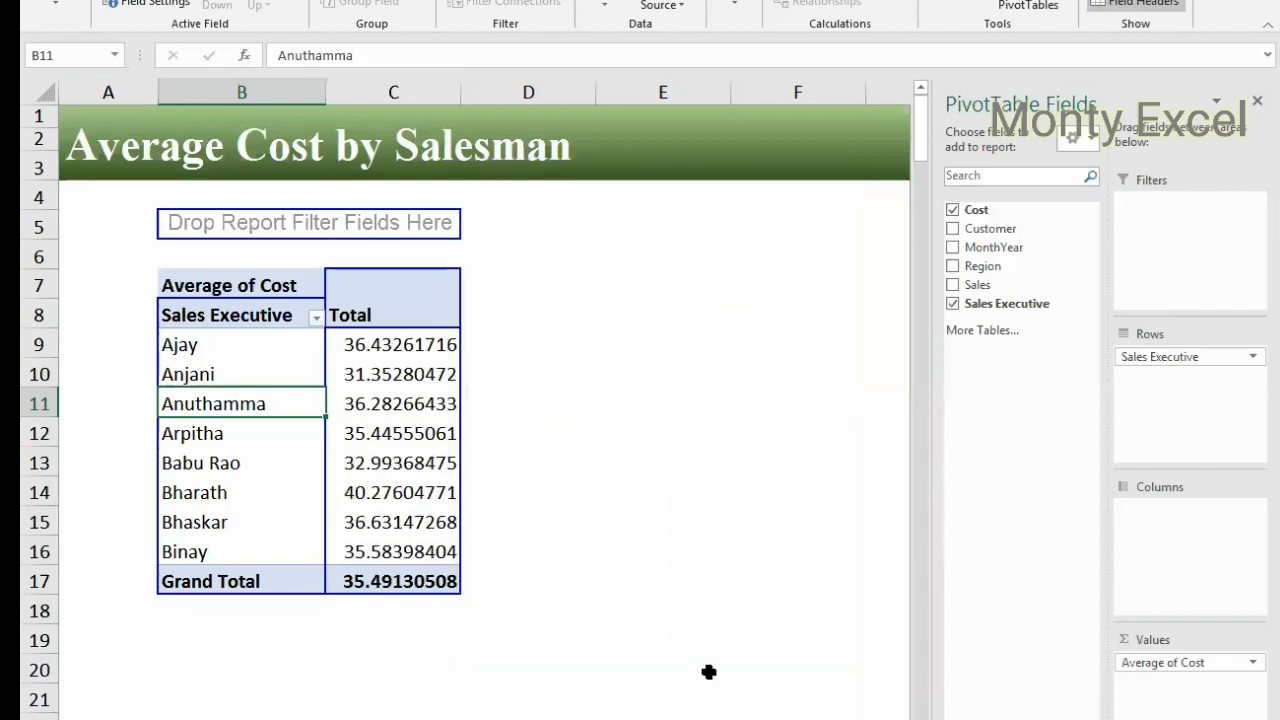
Step: Review the average cost values for each sales executive and bring the PivotTable field list back into view
drag(388, 345, 396, 580)
click(600, 506)
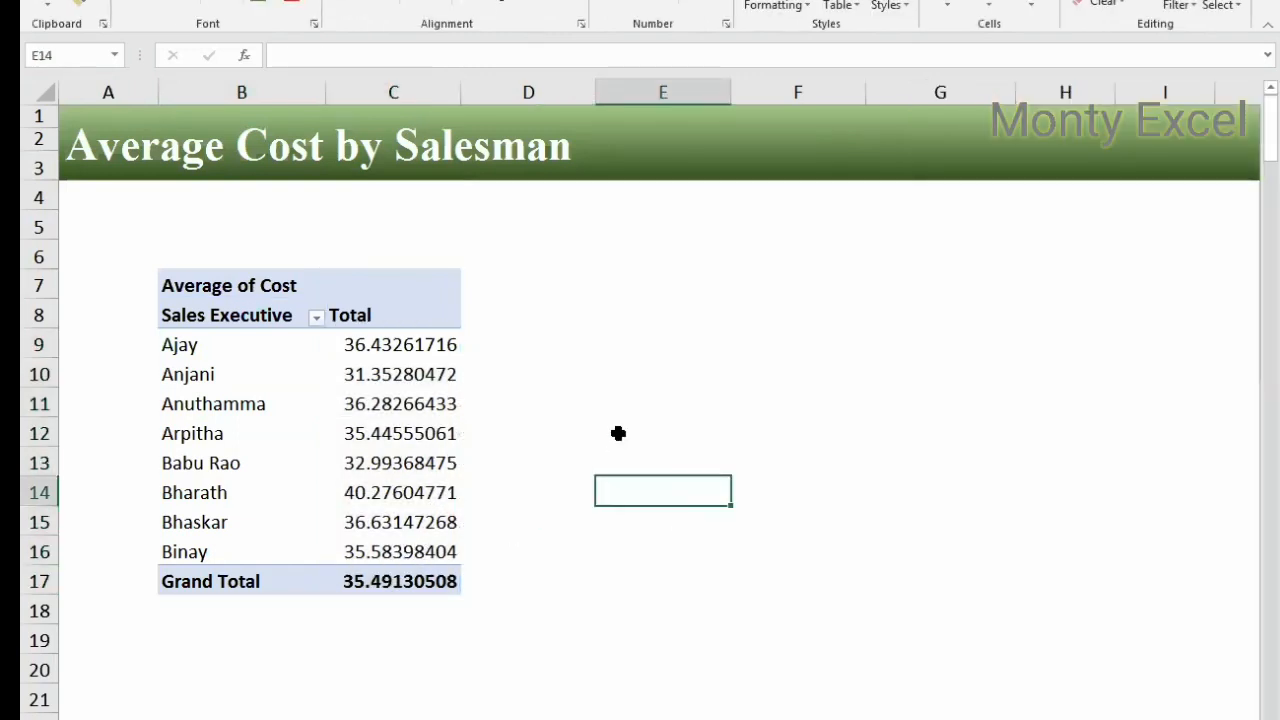
right_click(312, 380)
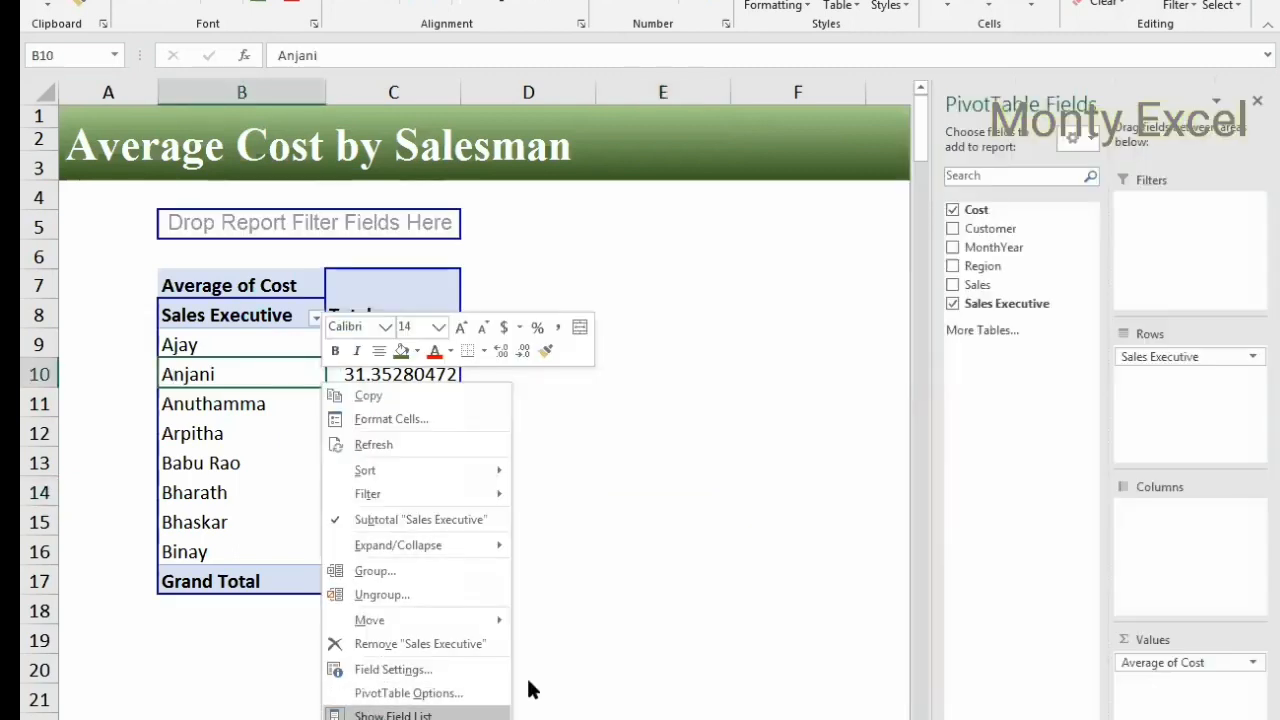
click(1023, 480)
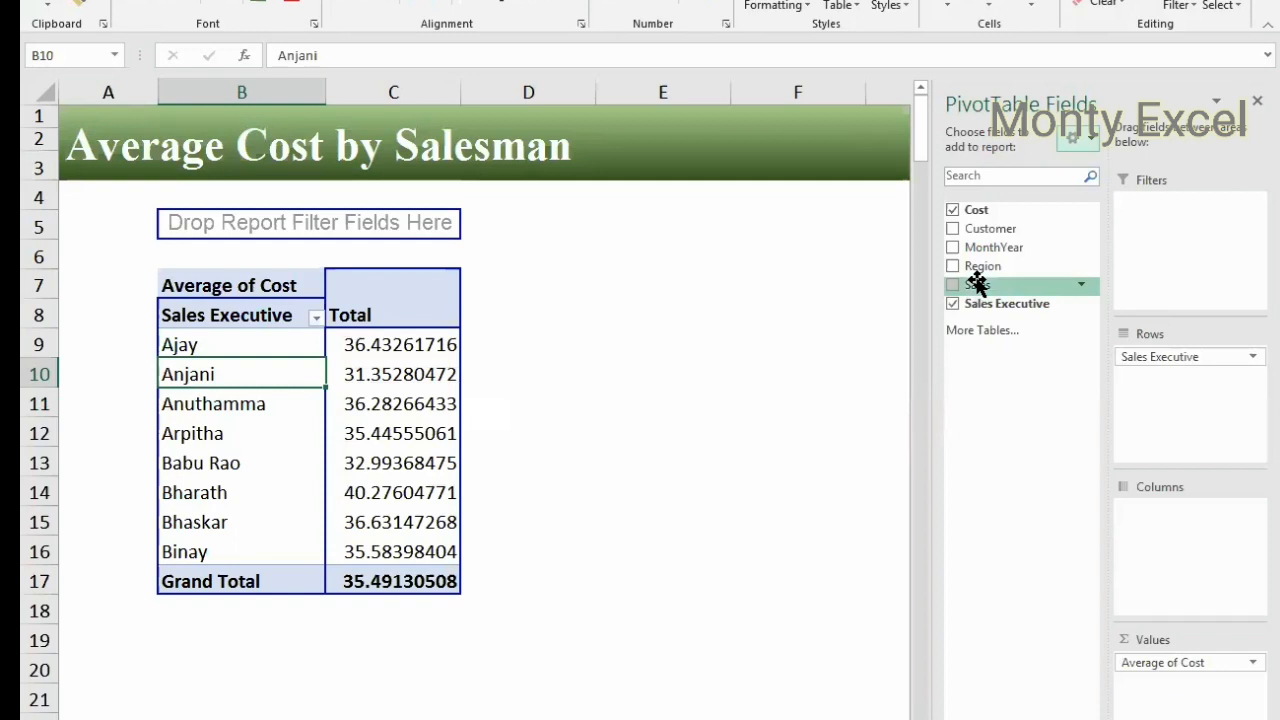
Step: Place the Region field in the PivotTable's rows, and clear the PivotTable from the "Region wise sales by manger" sheet
drag(980, 278, 1166, 378)
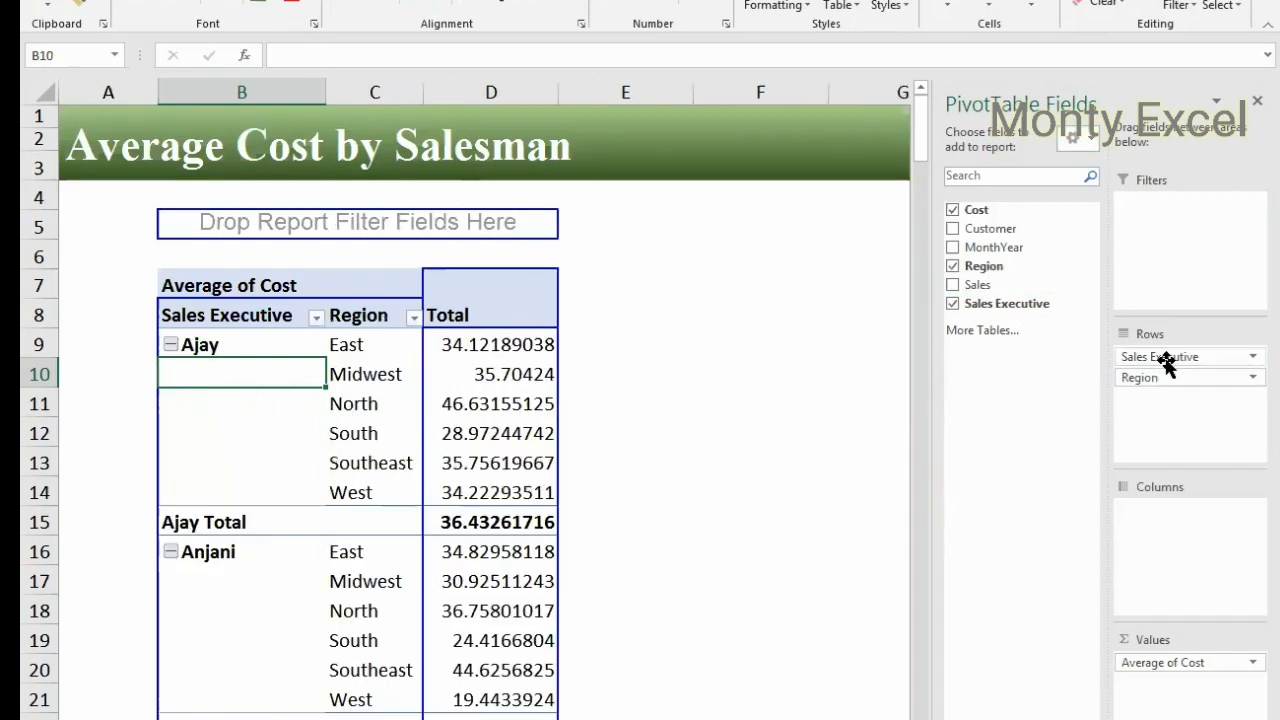
drag(700, 455, 688, 450)
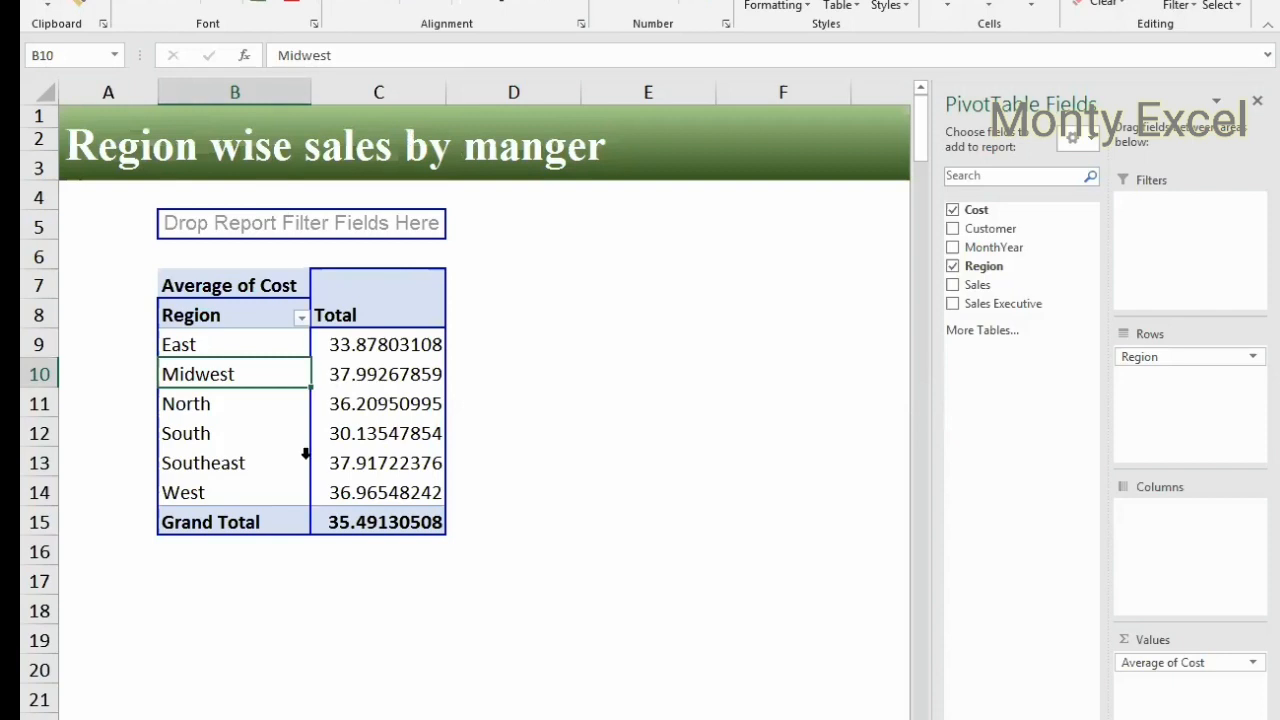
drag(39, 199, 94, 671)
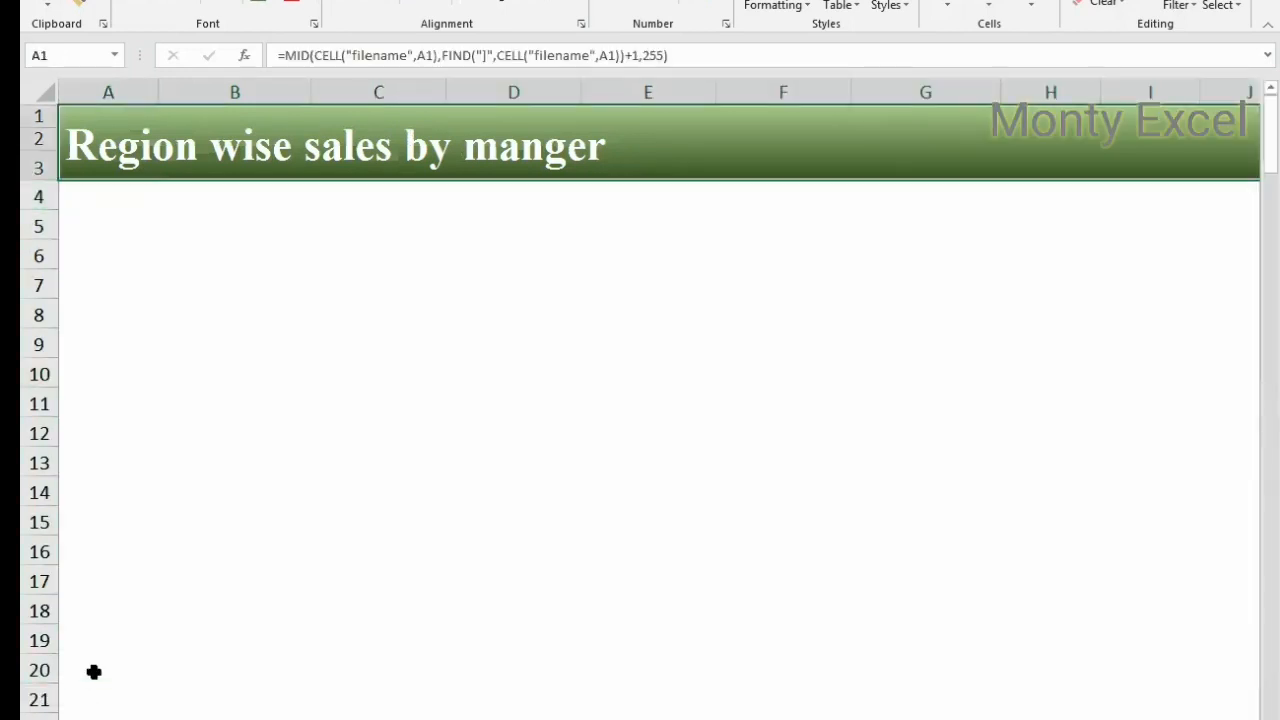
Step: Create a PivotTable from Data!$A$1:$F$287 at cell B7 of the existing "Region wise sales by manger" sheet
click(243, 351)
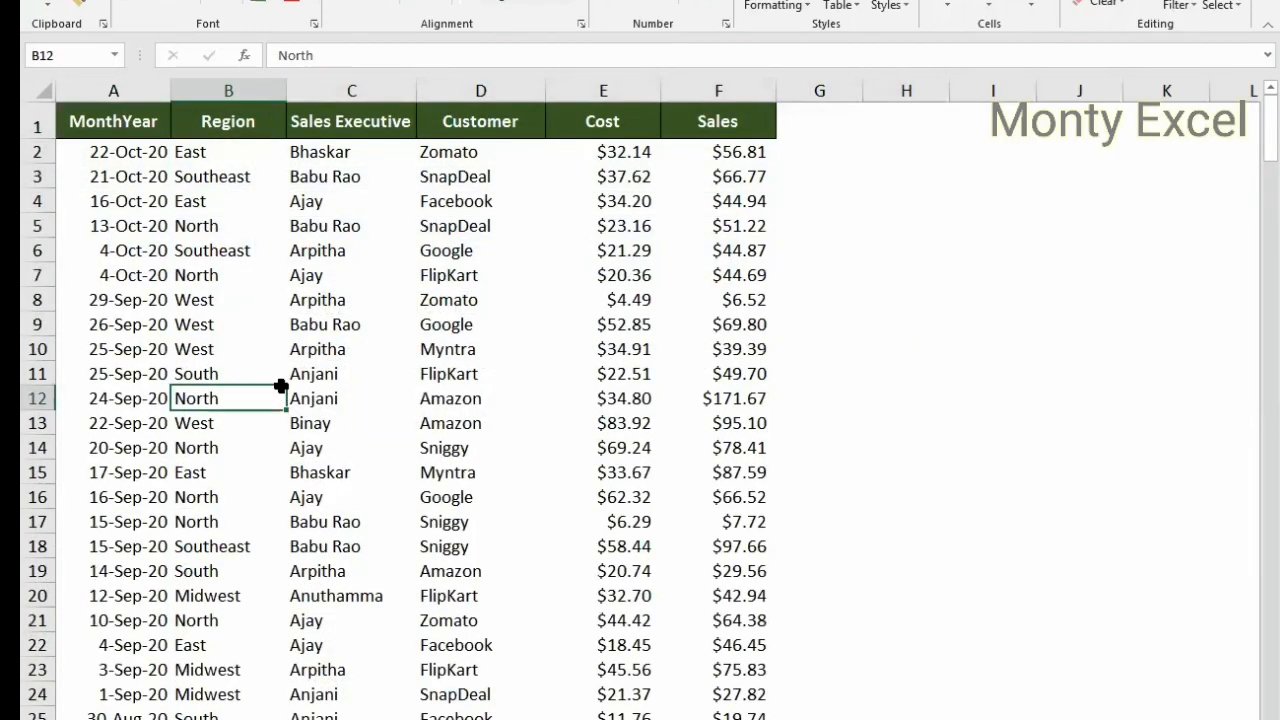
key(alt+n)
key(v)
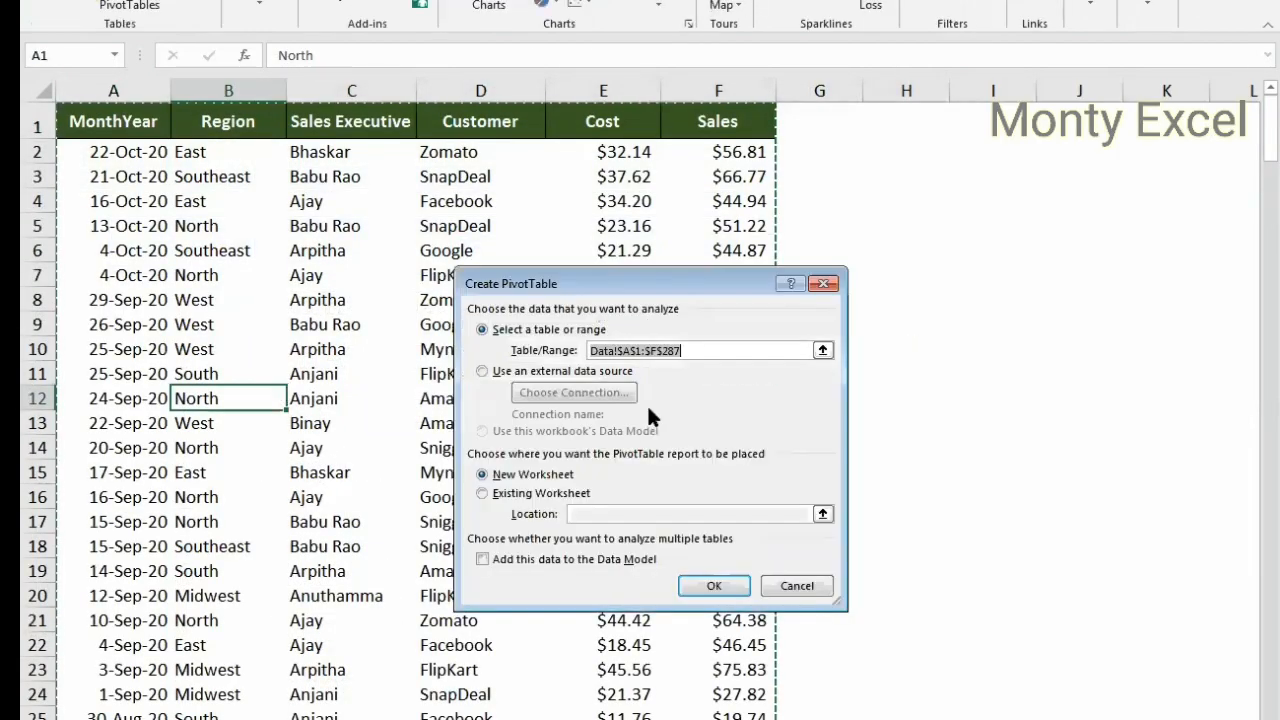
click(512, 494)
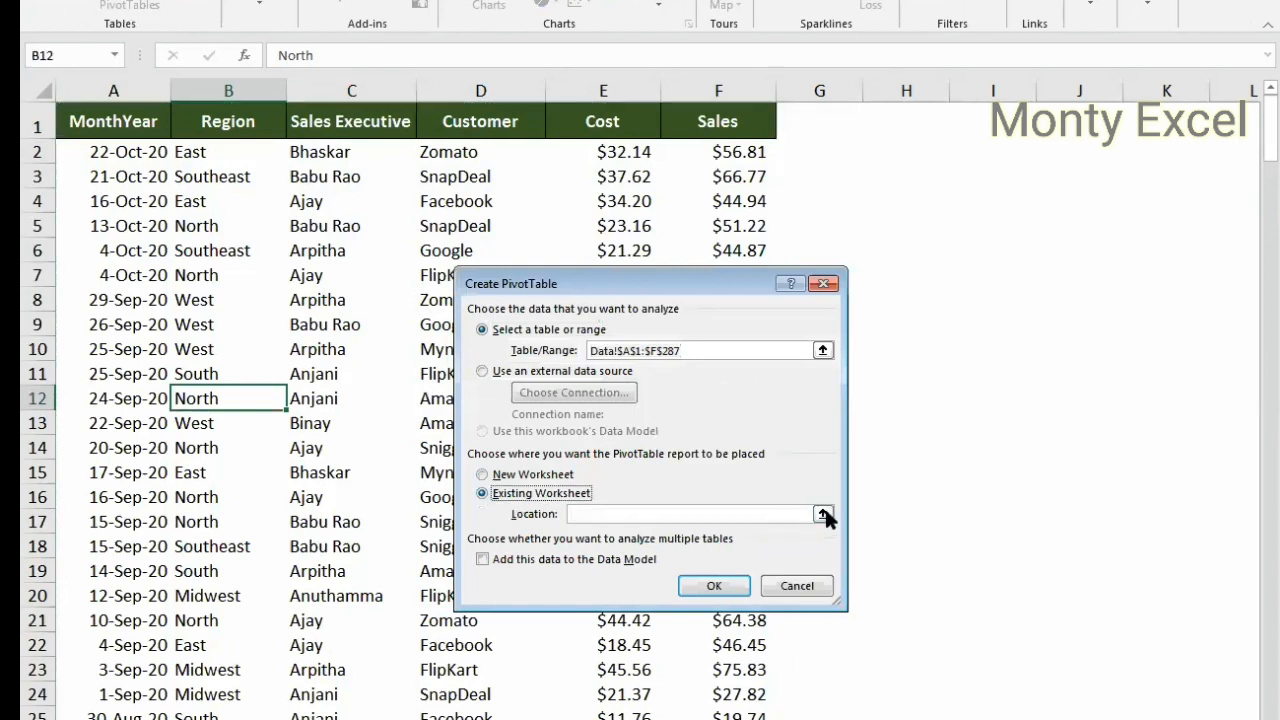
click(822, 514)
key(ctrl+Page_Down)
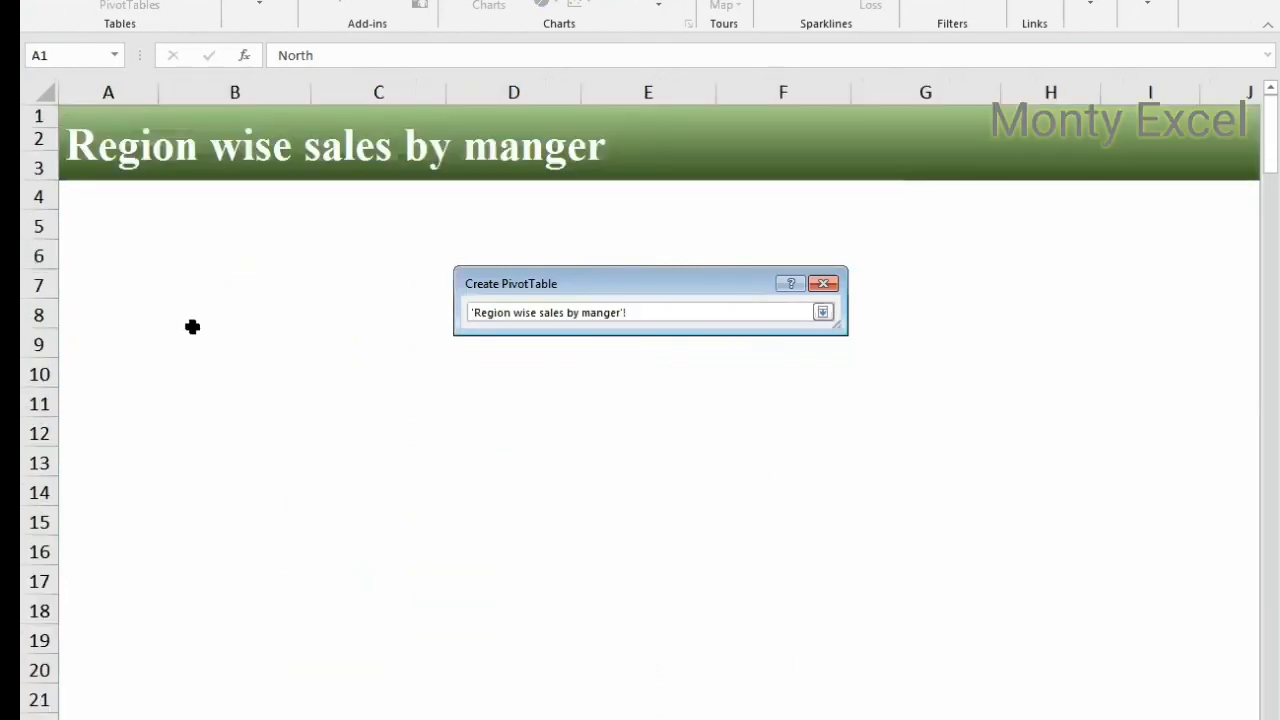
click(203, 283)
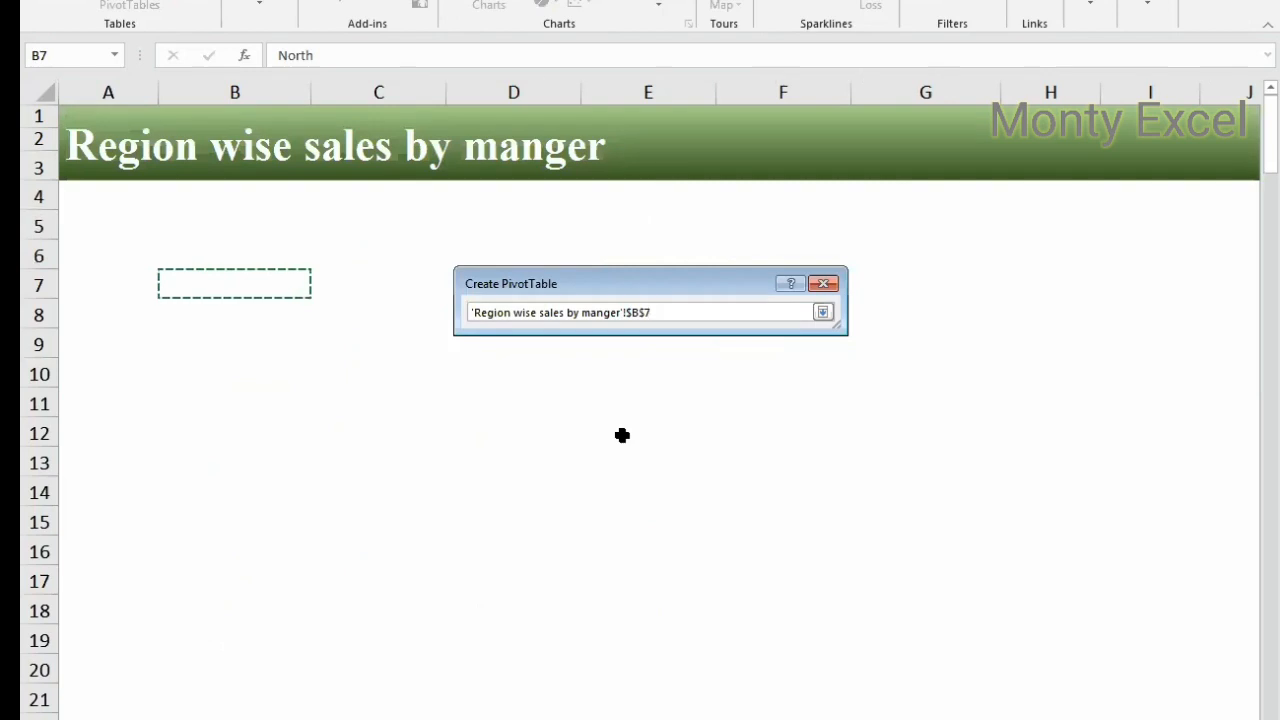
key(Return)
key(Return)
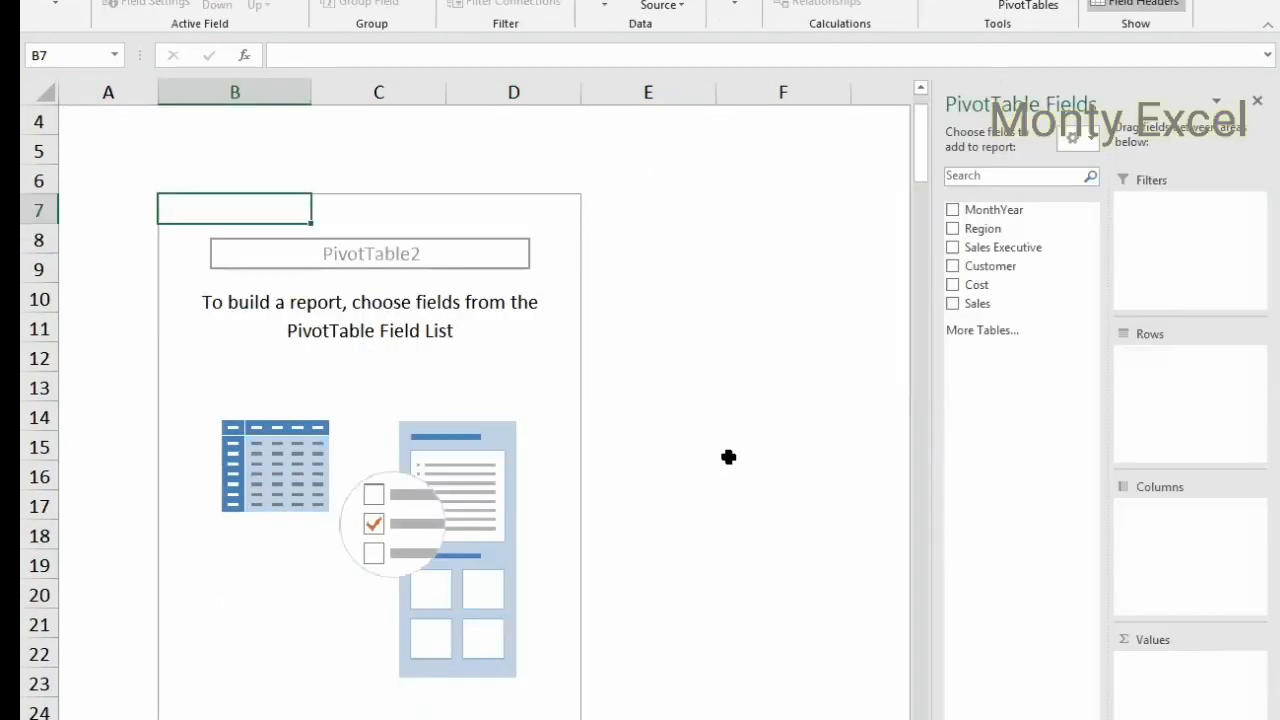
Step: Place Region in the new PivotTable's rows and Sales in its values
drag(995, 214, 608, 439)
scroll(608, 439, down, 1)
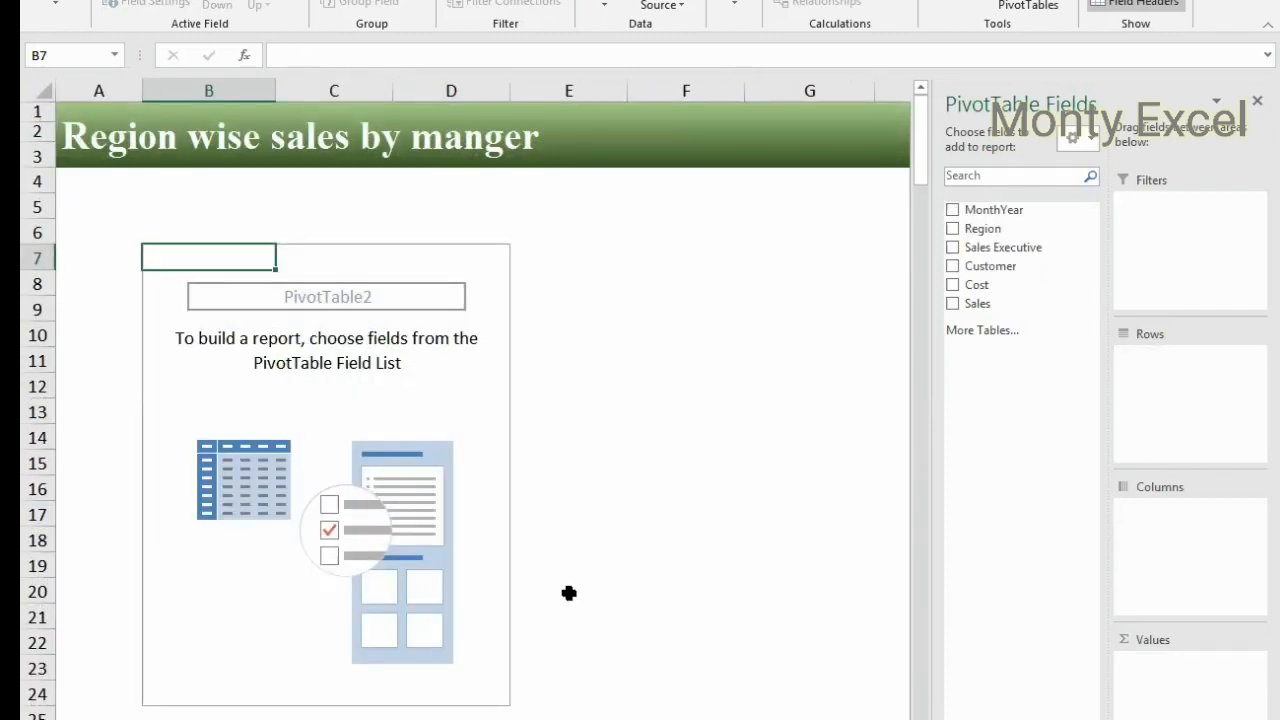
click(594, 570)
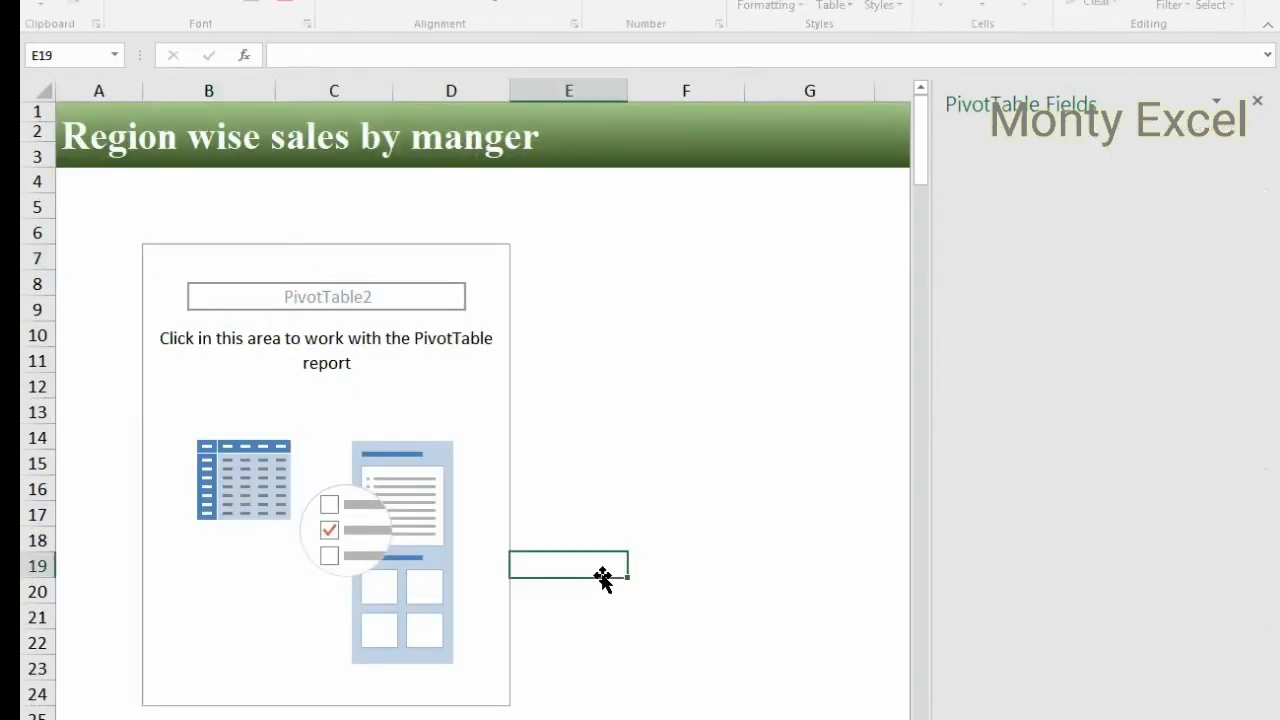
click(470, 512)
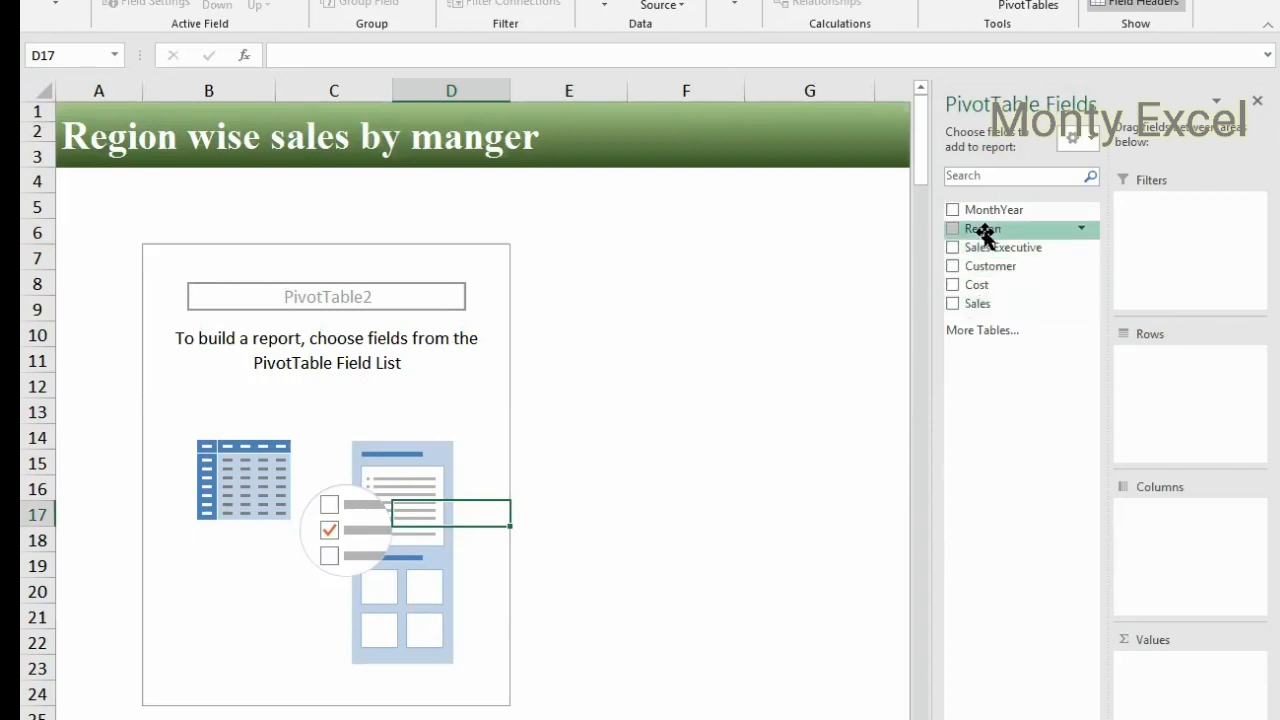
drag(985, 232, 1195, 418)
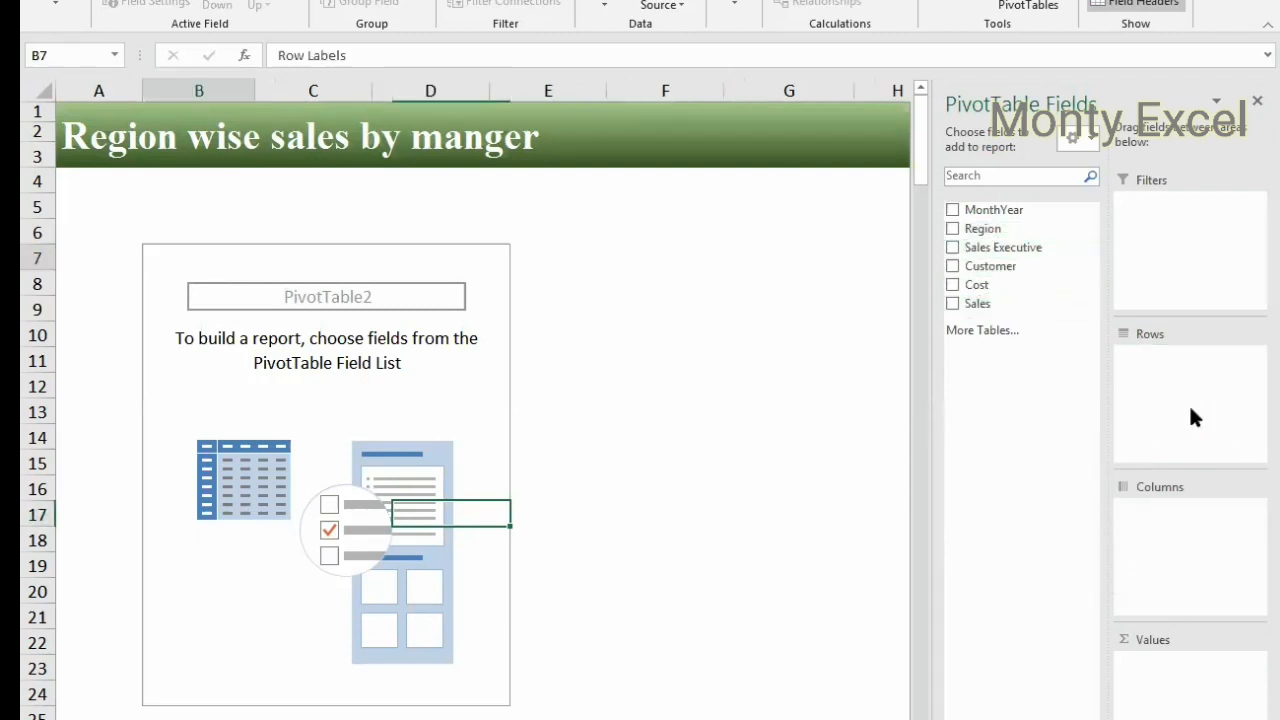
drag(1177, 360, 1160, 429)
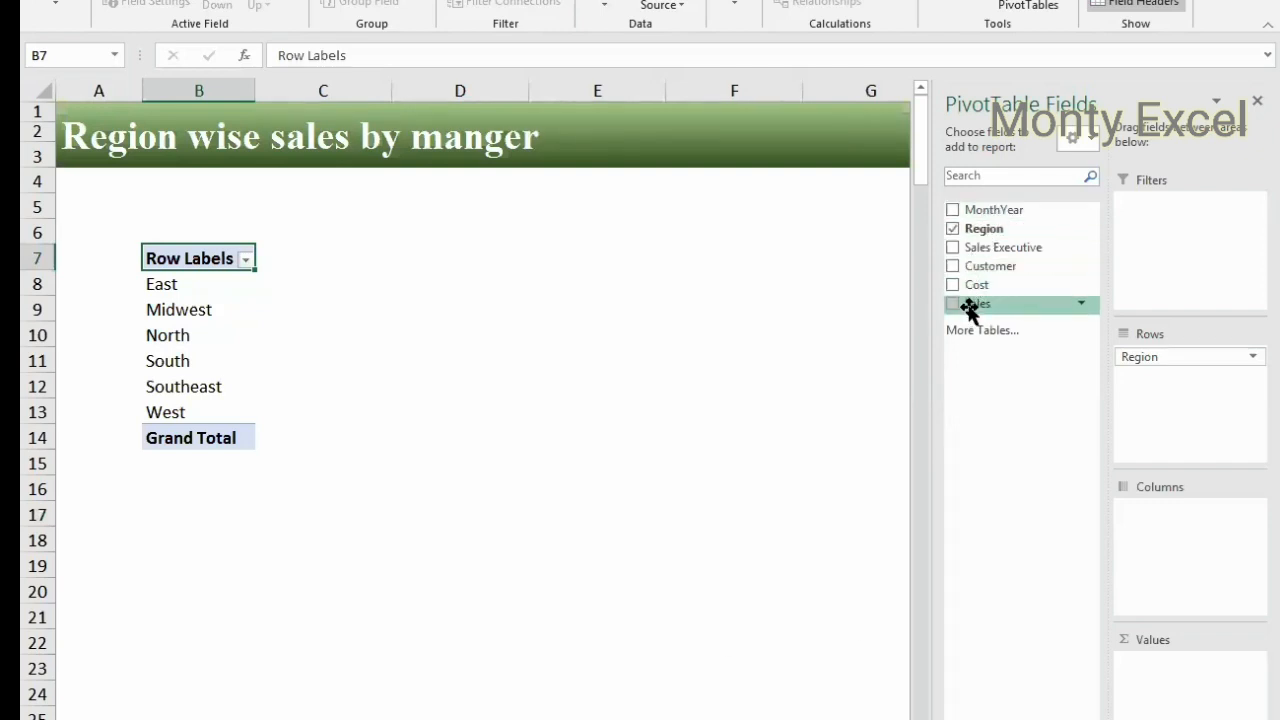
drag(968, 308, 1171, 655)
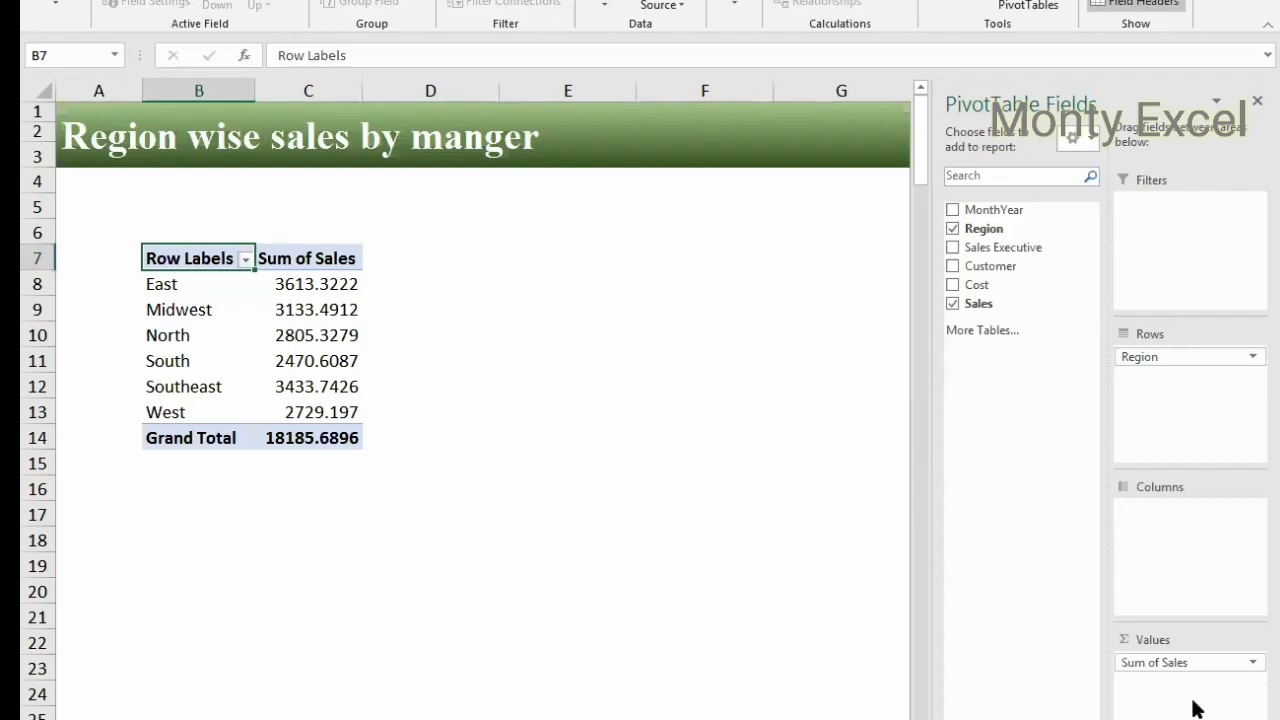
Step: Examine the summary functions offered in the value field settings for Sum of Sales
click(1252, 663)
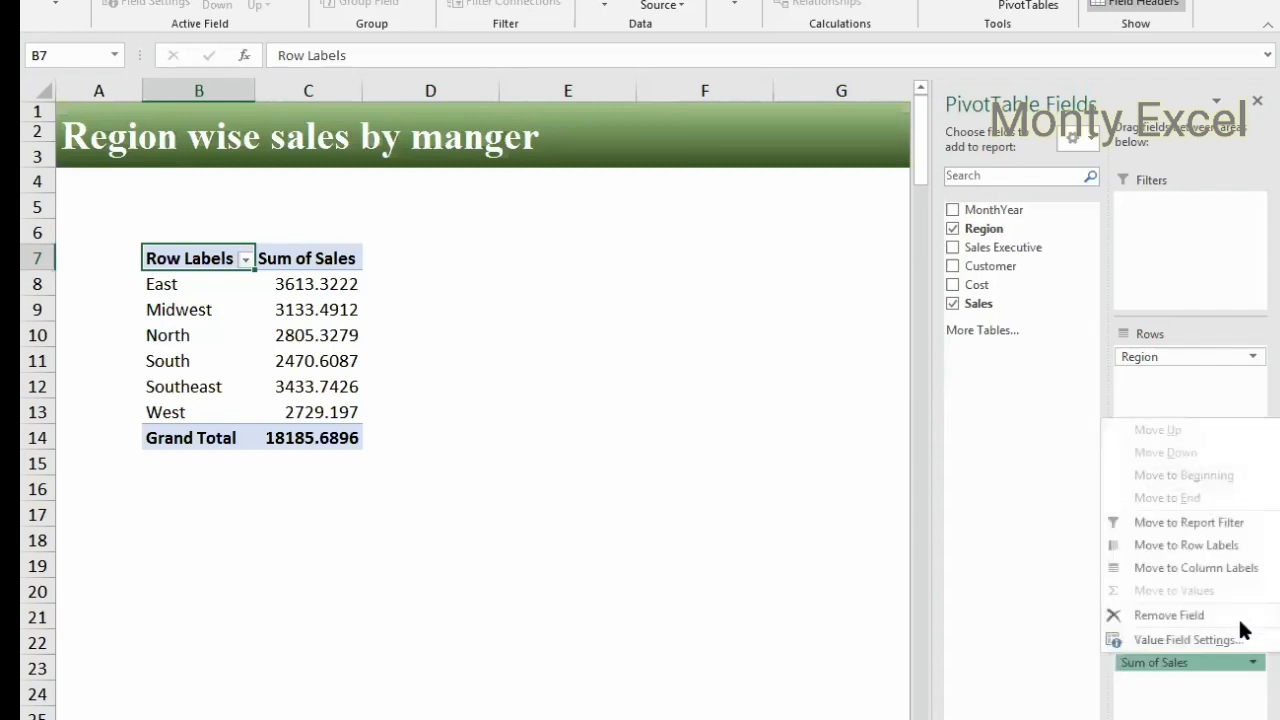
click(1140, 640)
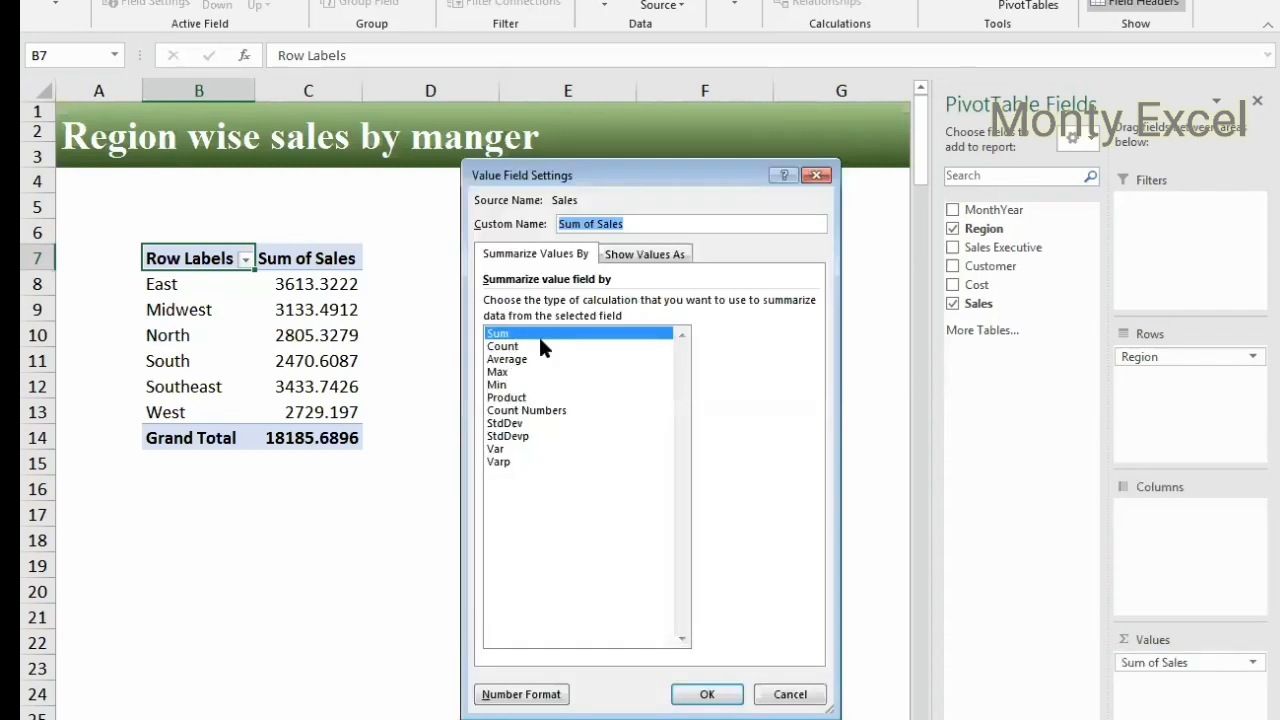
click(795, 696)
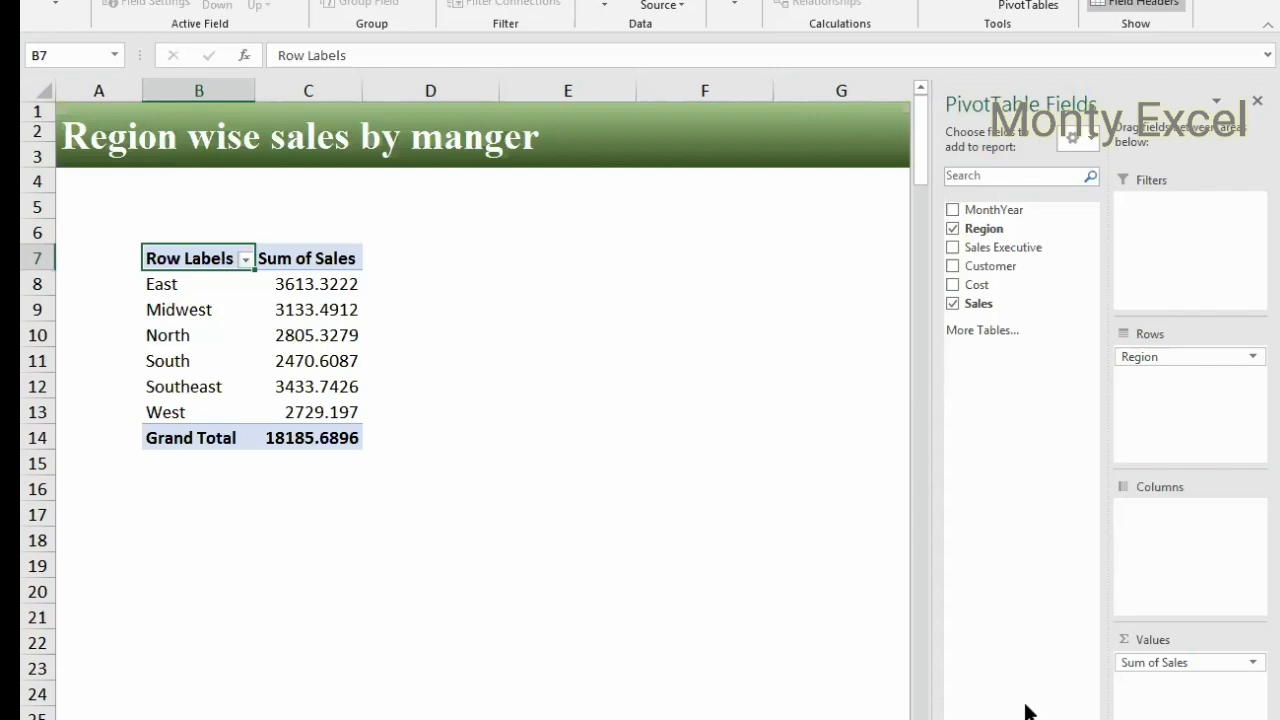
Step: Try Customer in place of Sales as the PivotTable's value field, and restore Sales to the values
drag(1160, 648, 1005, 338)
drag(991, 271, 1190, 716)
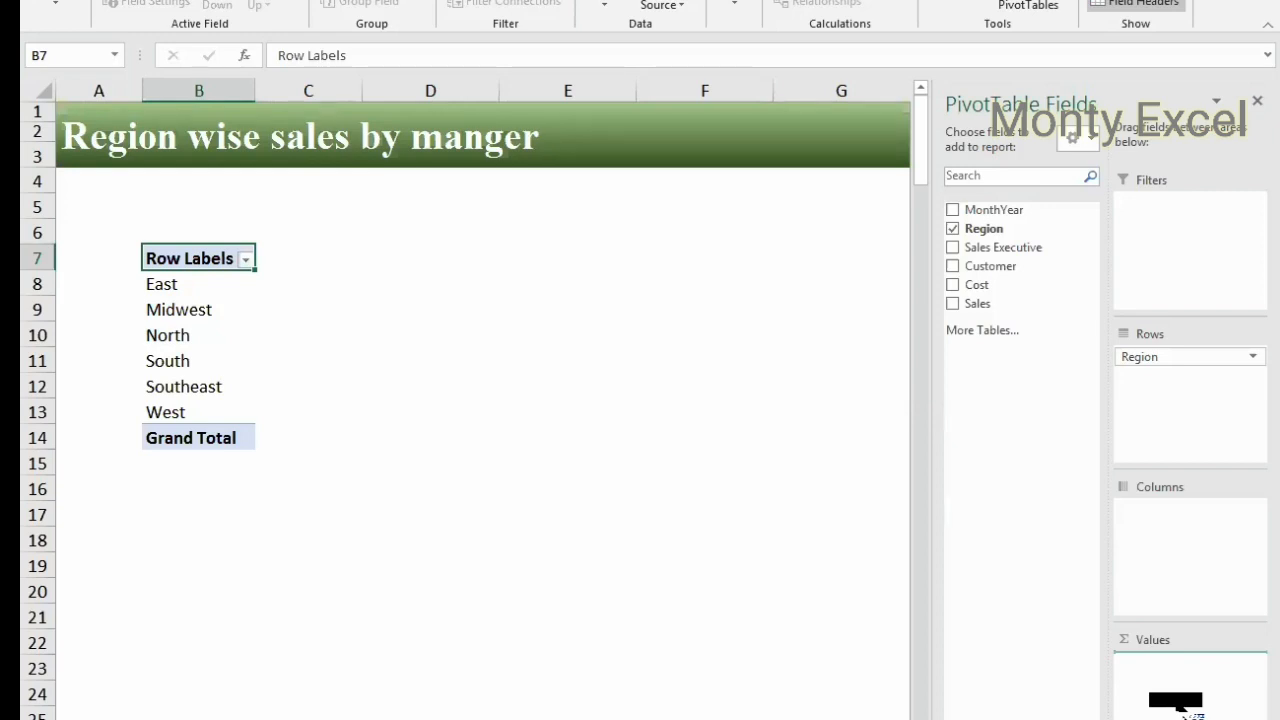
drag(1188, 713, 1177, 706)
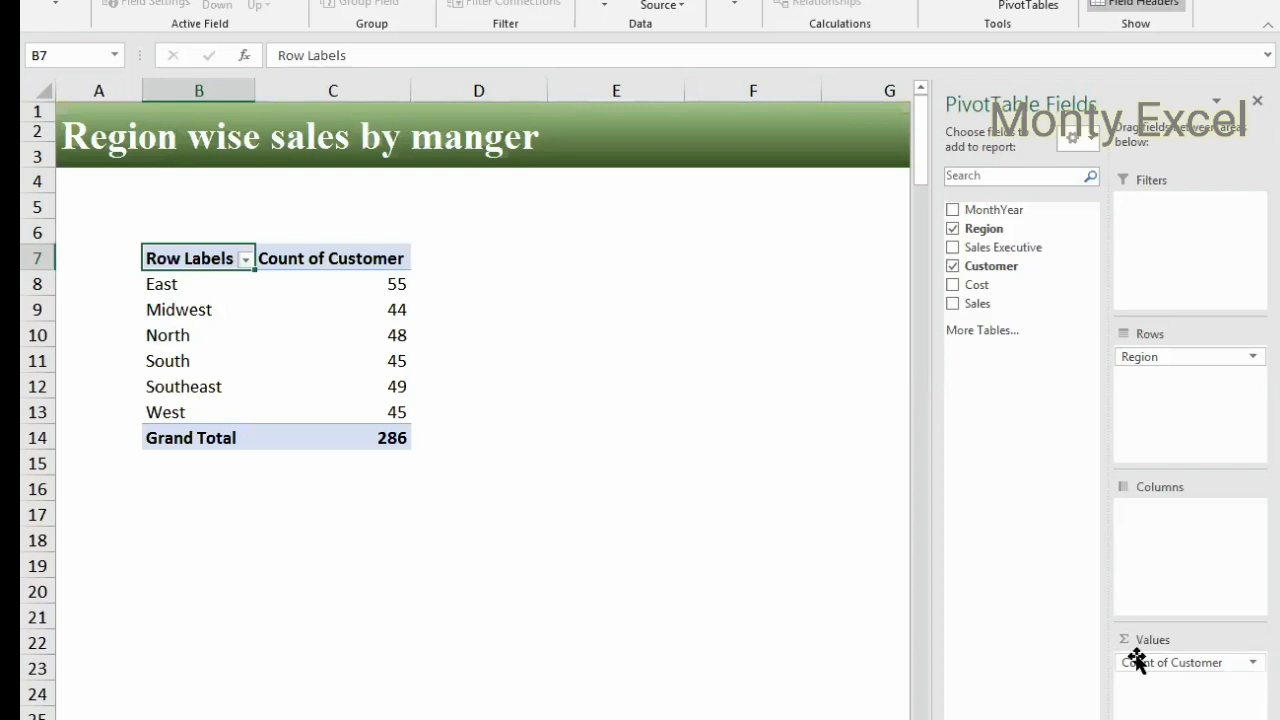
drag(1136, 660, 1183, 712)
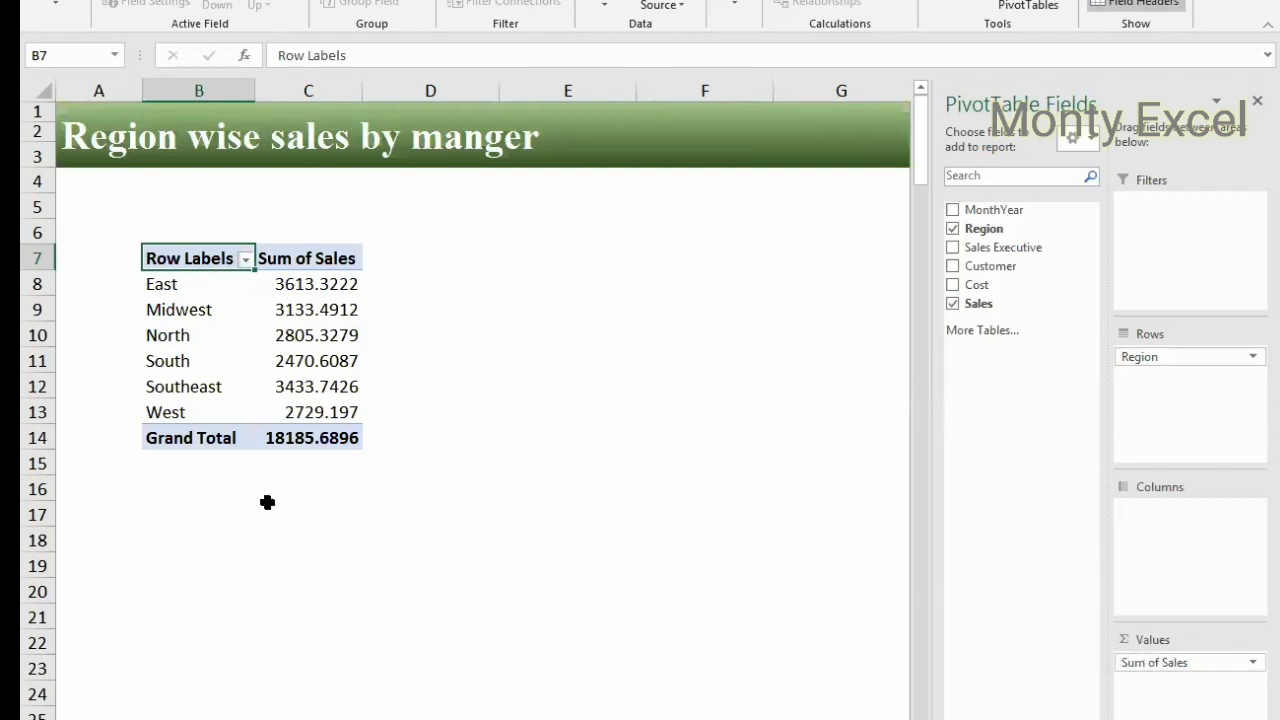
Step: Place the Customer field in the PivotTable's columns and close the field list
scroll(374, 500, up, 2)
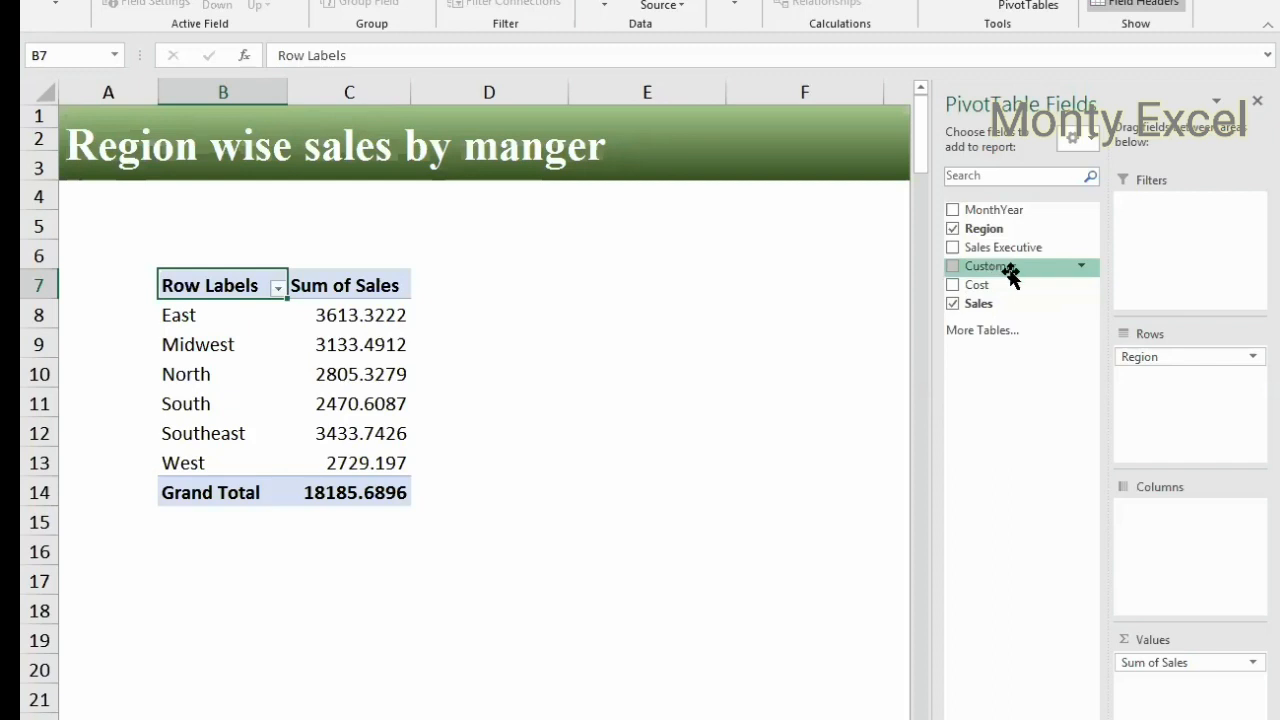
drag(1010, 274, 1198, 532)
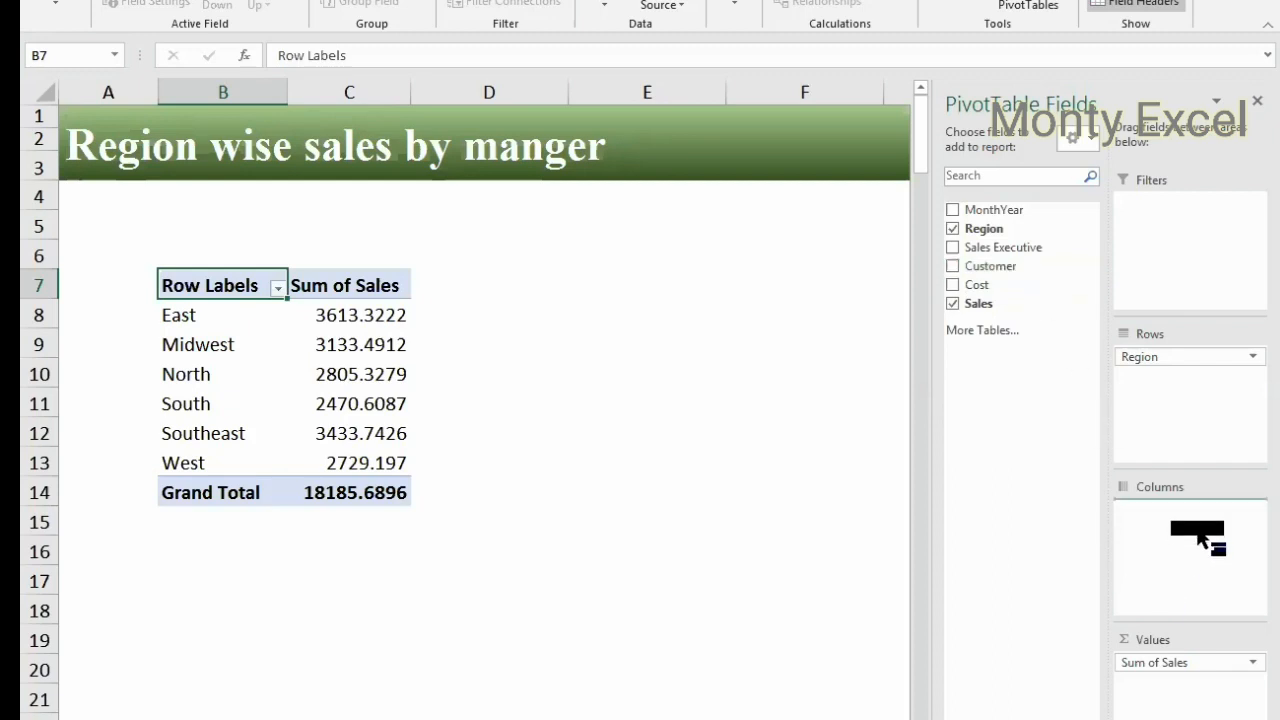
drag(1200, 537, 1198, 532)
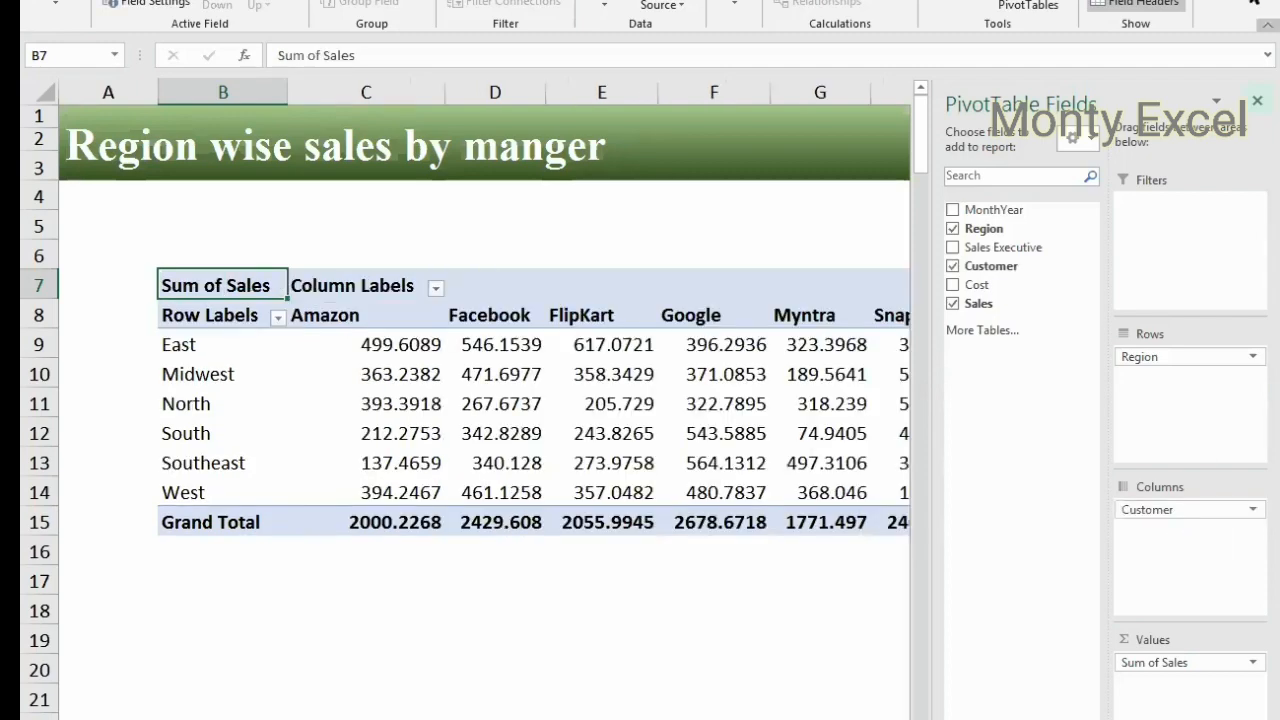
click(1257, 101)
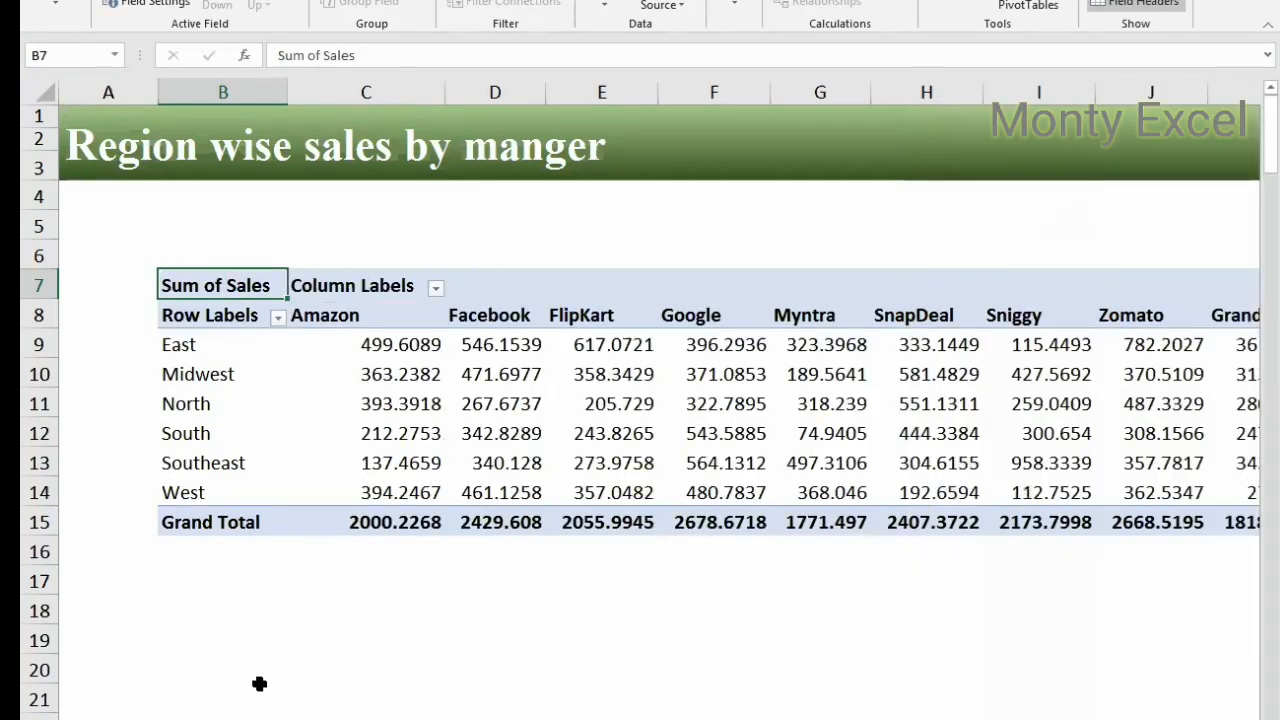
ctrl+scroll(277, 662, down, 1)
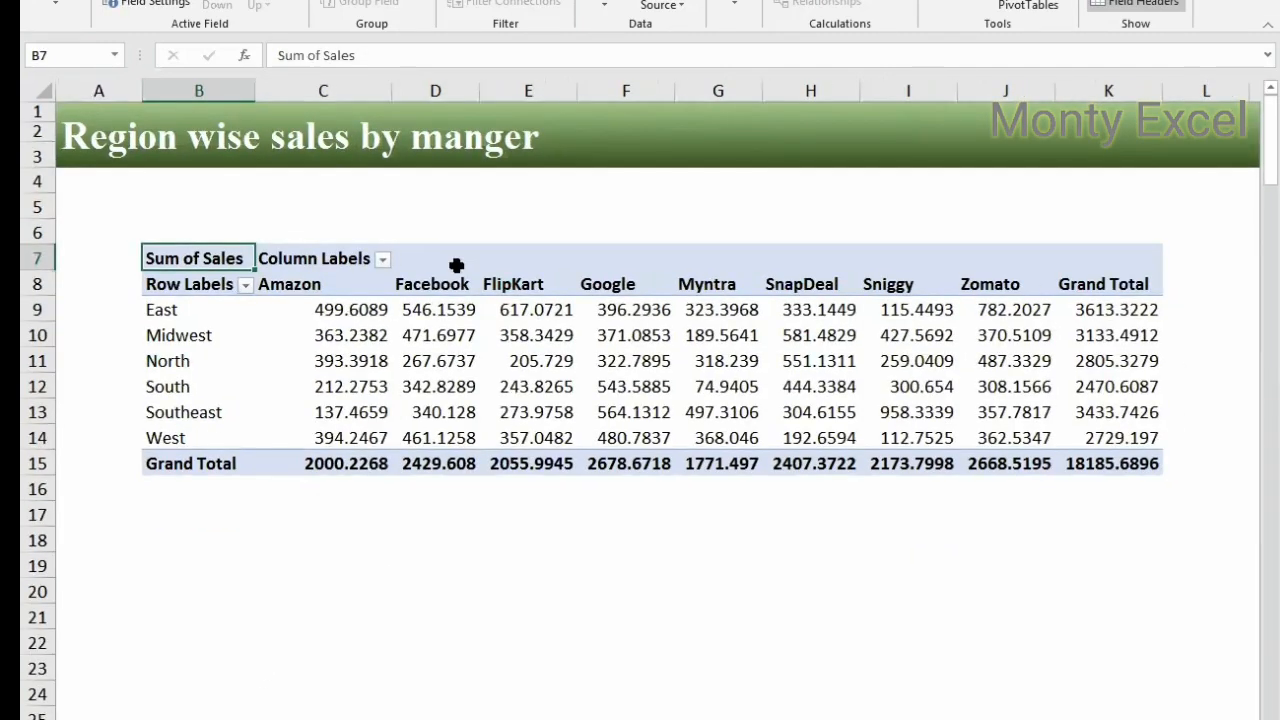
Step: Review the sales by region and customer, such as East for Amazon, and rename the sheet "Region wise sales by Customer"
drag(434, 284, 436, 360)
click(200, 309)
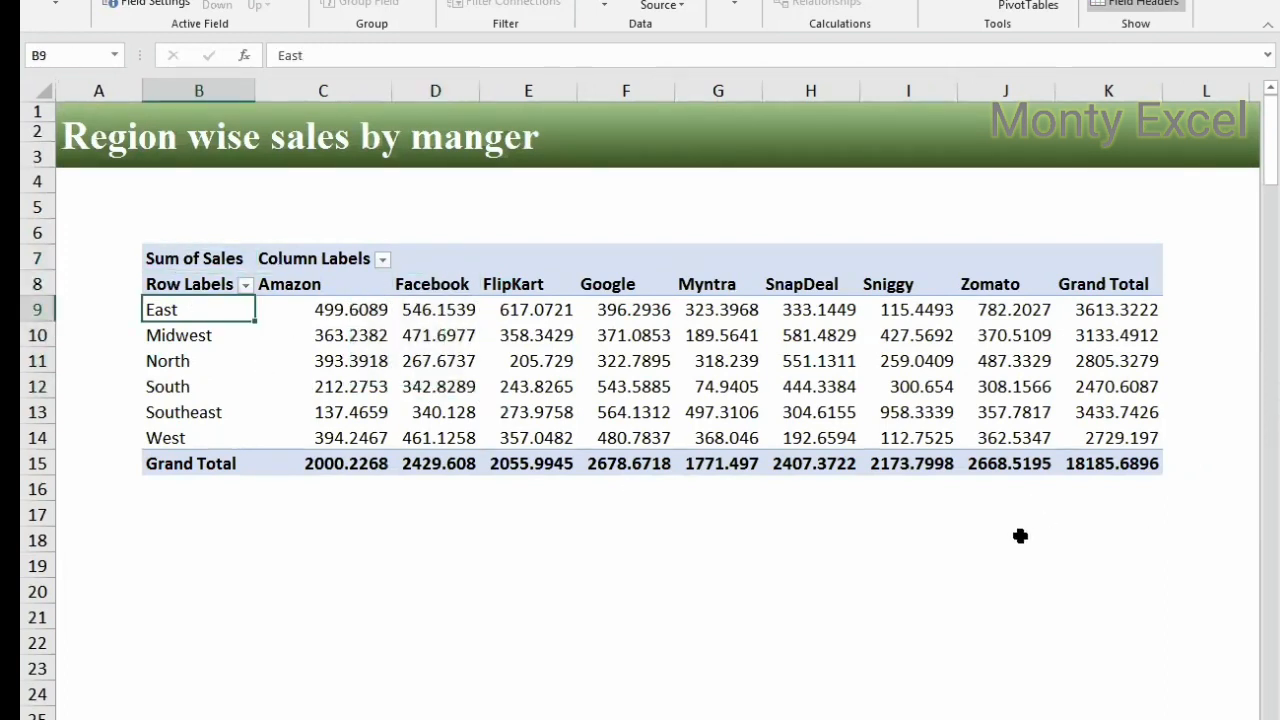
click(366, 284)
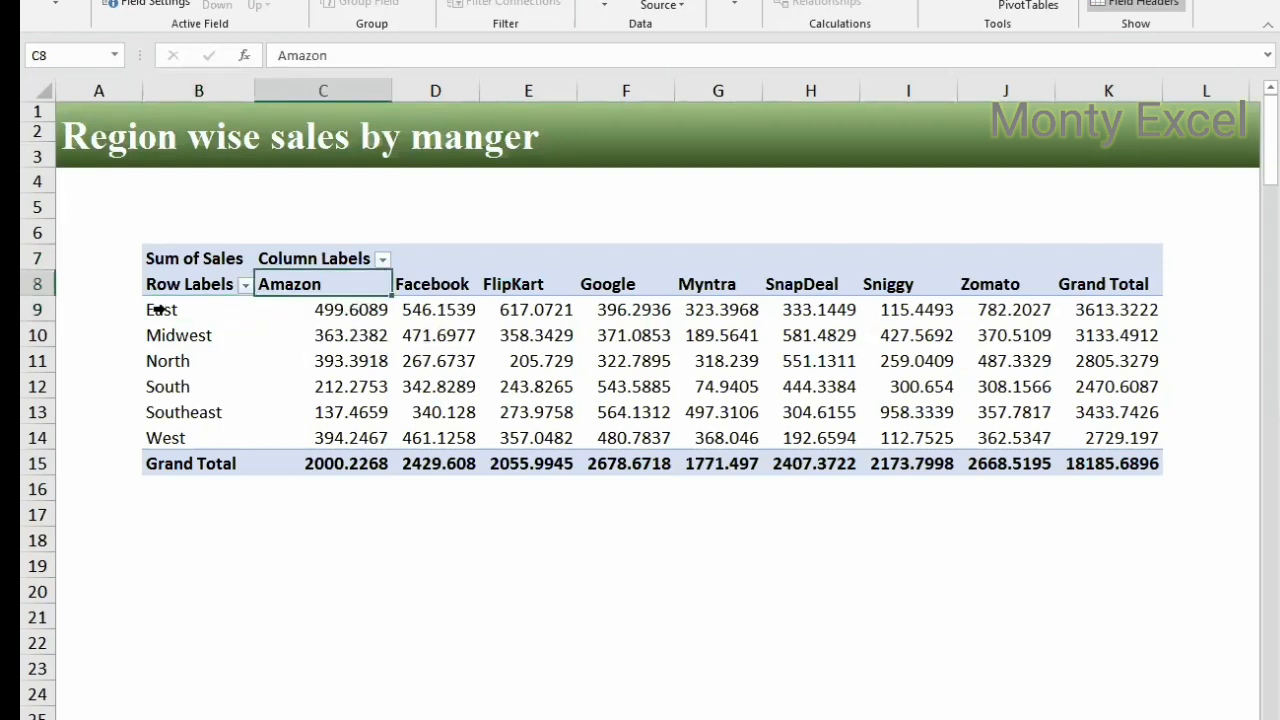
click(344, 312)
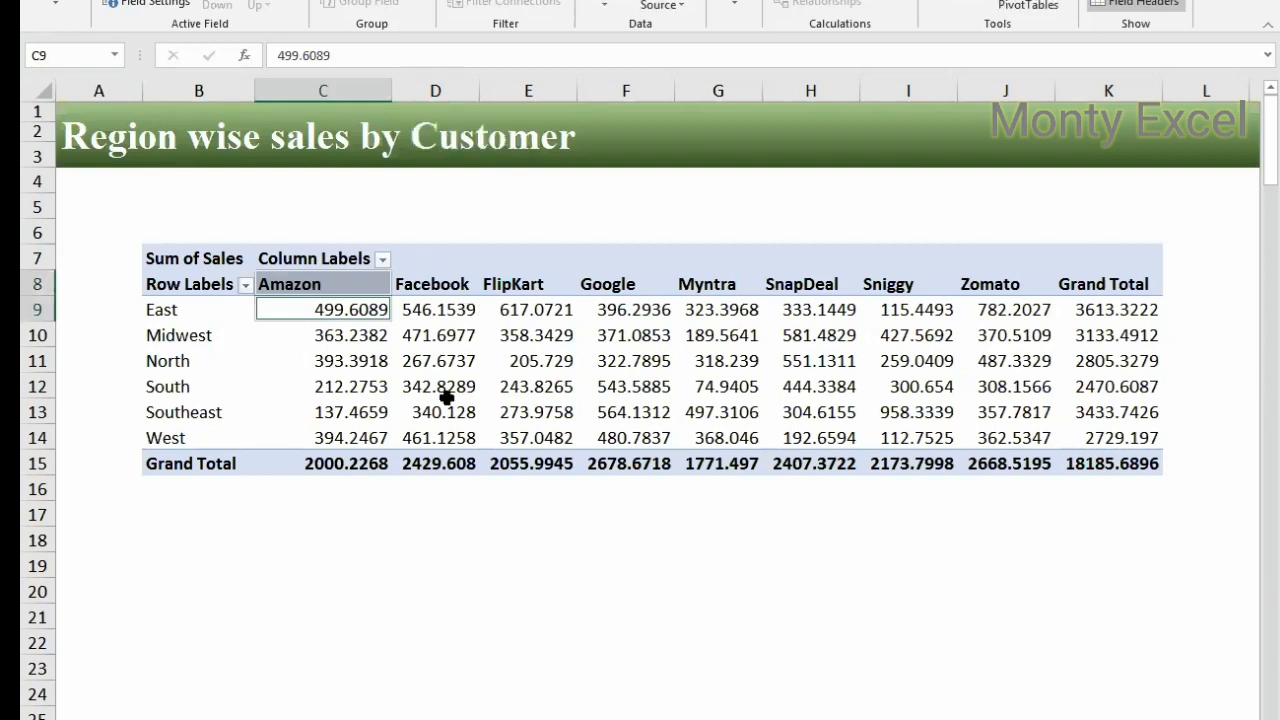
click(445, 556)
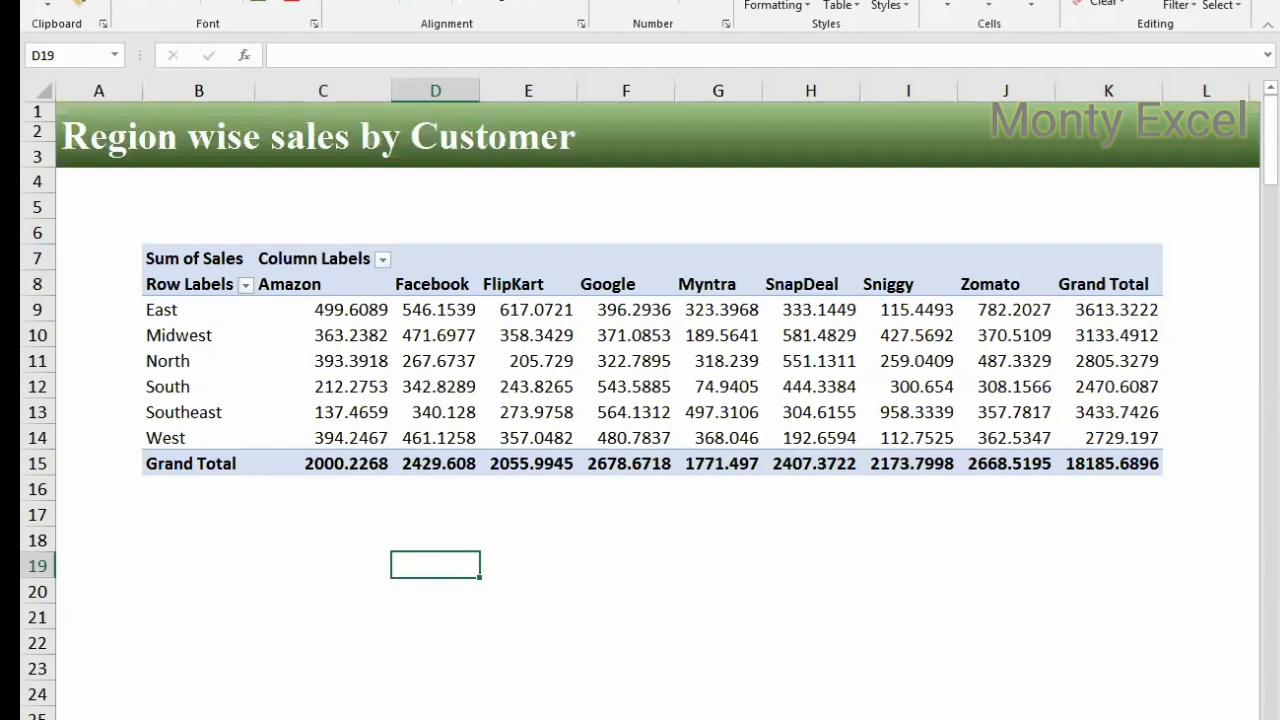
Step: Copy the "Region wise sales by Customer" sheet to the end of the workbook PIVOT TABLES_1_Basic.xlsb
right_click(630, 718)
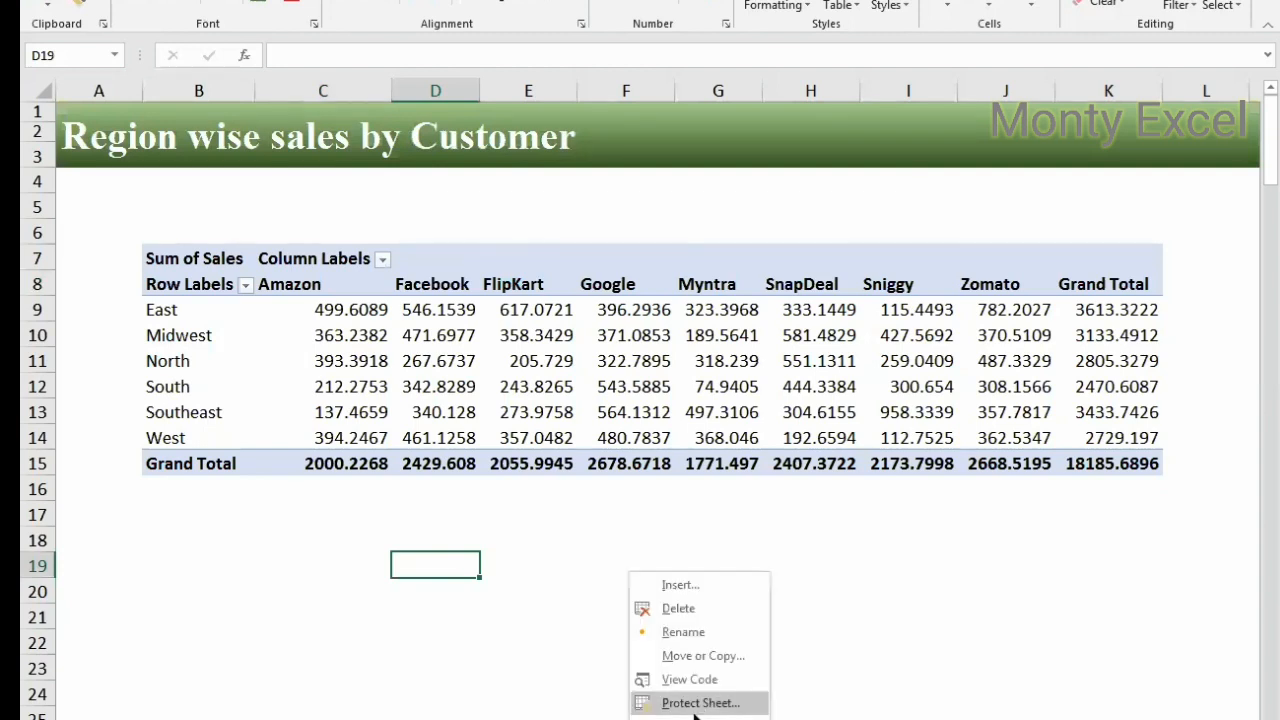
click(714, 655)
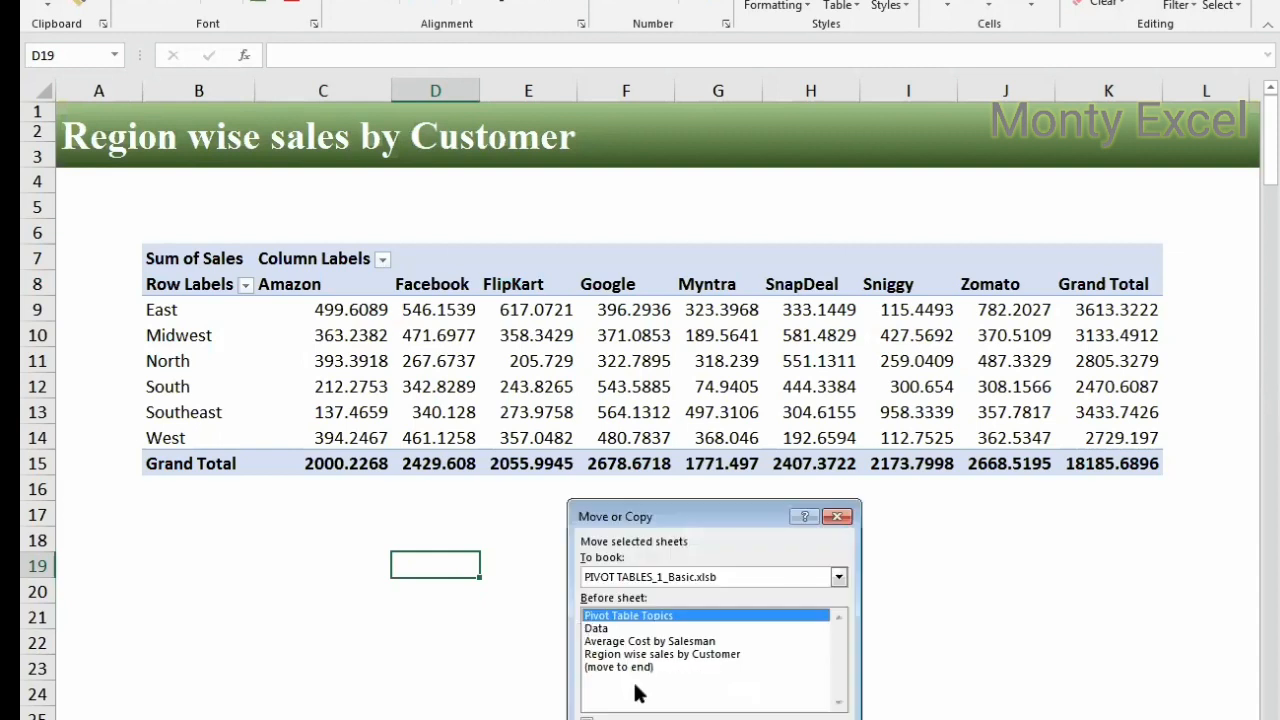
click(640, 666)
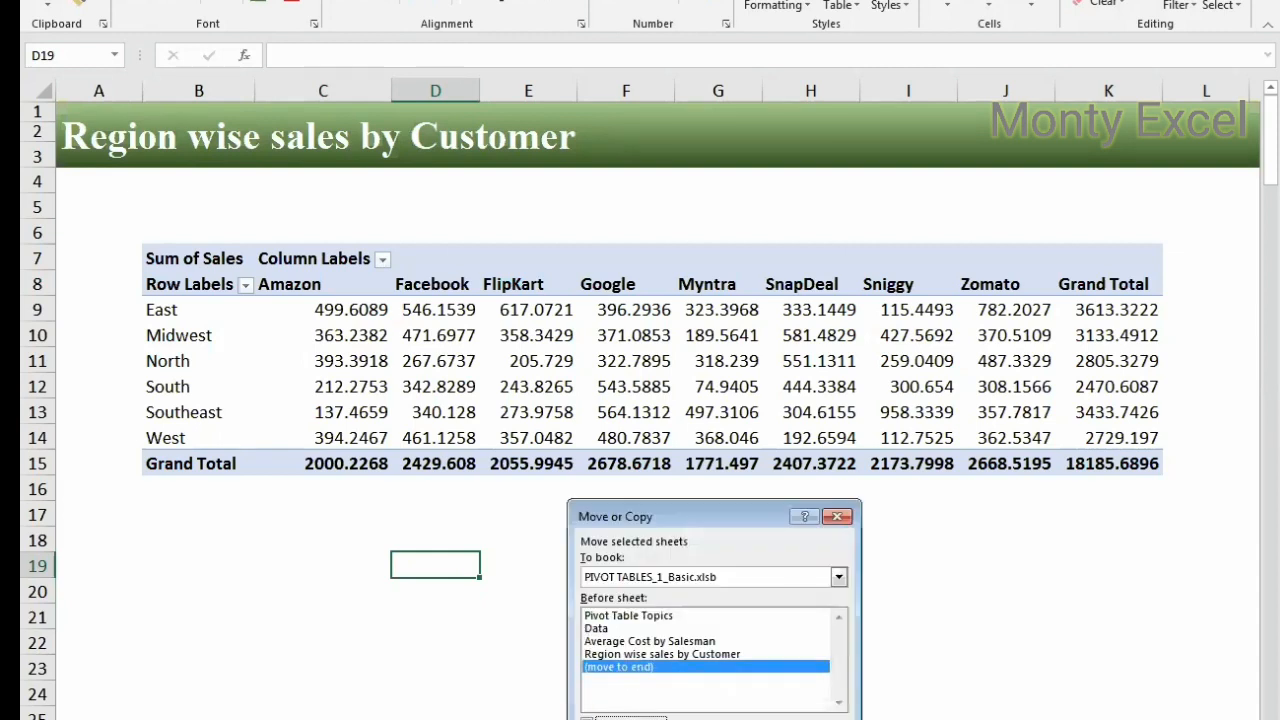
click(735, 719)
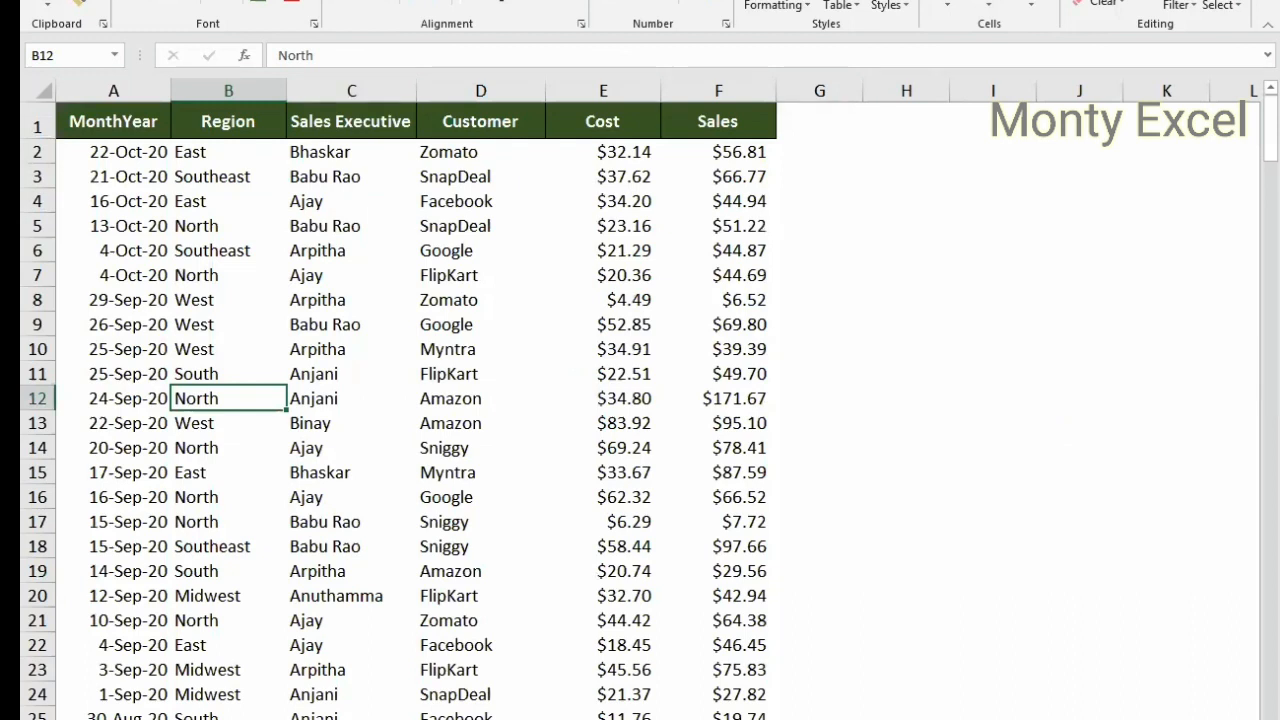
Step: Turn on filters for the source data's header row and check which years the MonthYear column contains
key(ctrl+Home)
key(ctrl+shift+l)
key(alt+Down)
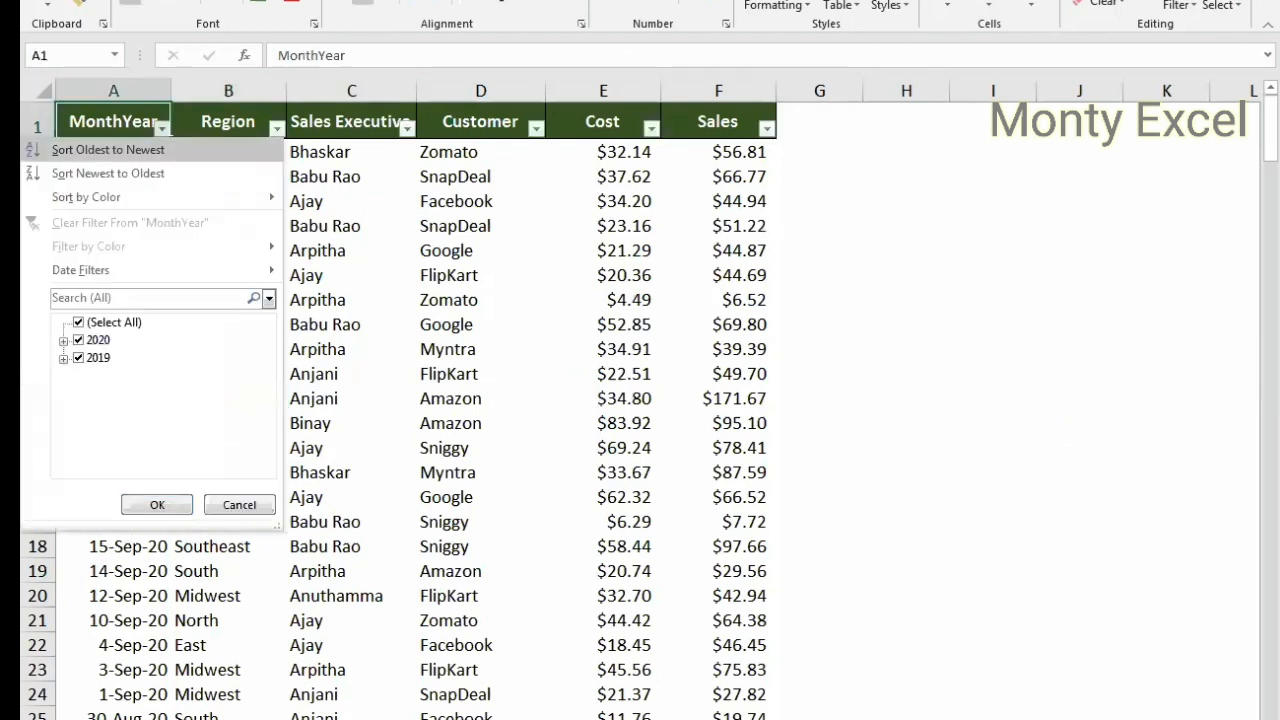
key(Down)
key(Down)
key(Down)
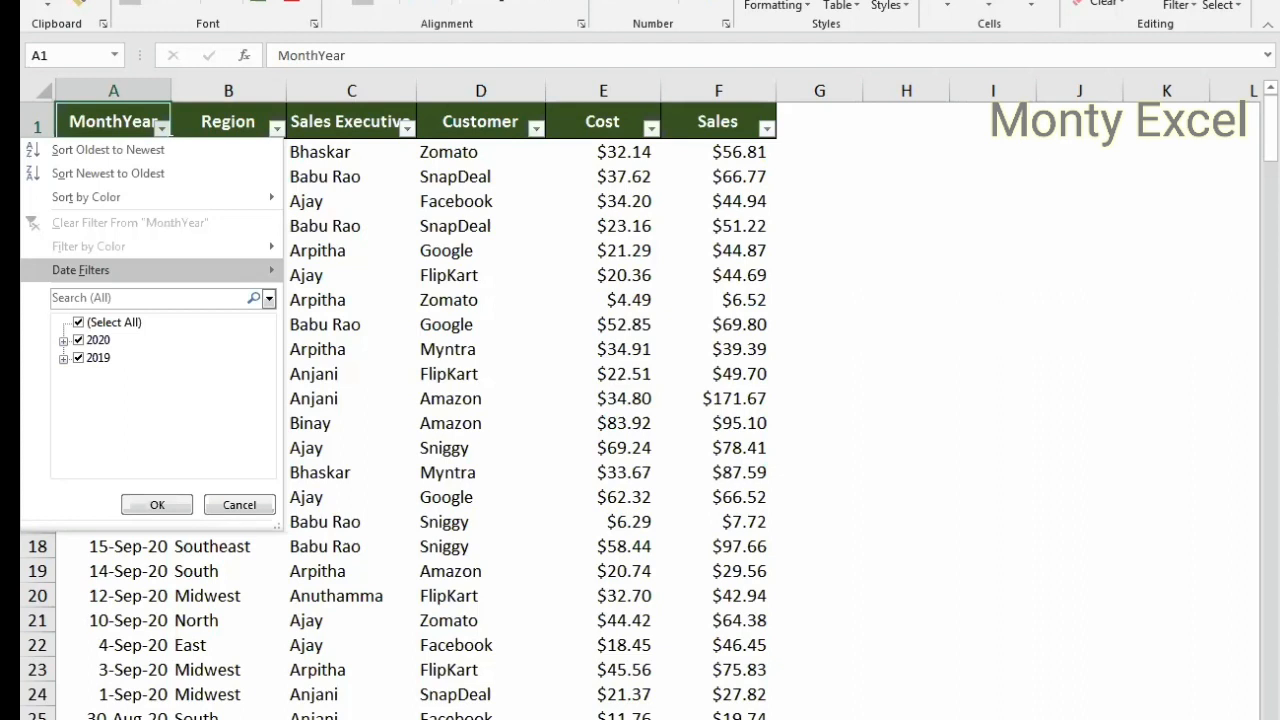
click(242, 88)
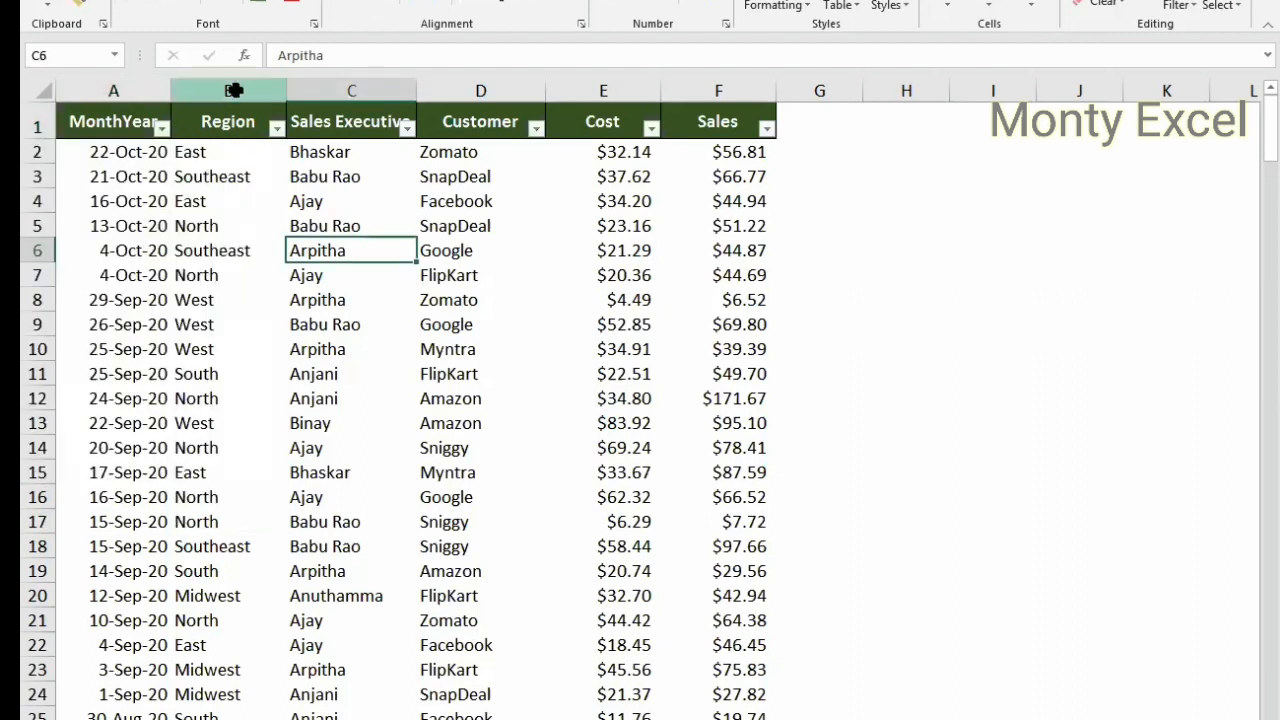
Step: Insert a blank column between MonthYear and Region in the source data
click(240, 90)
right_click(238, 90)
click(285, 226)
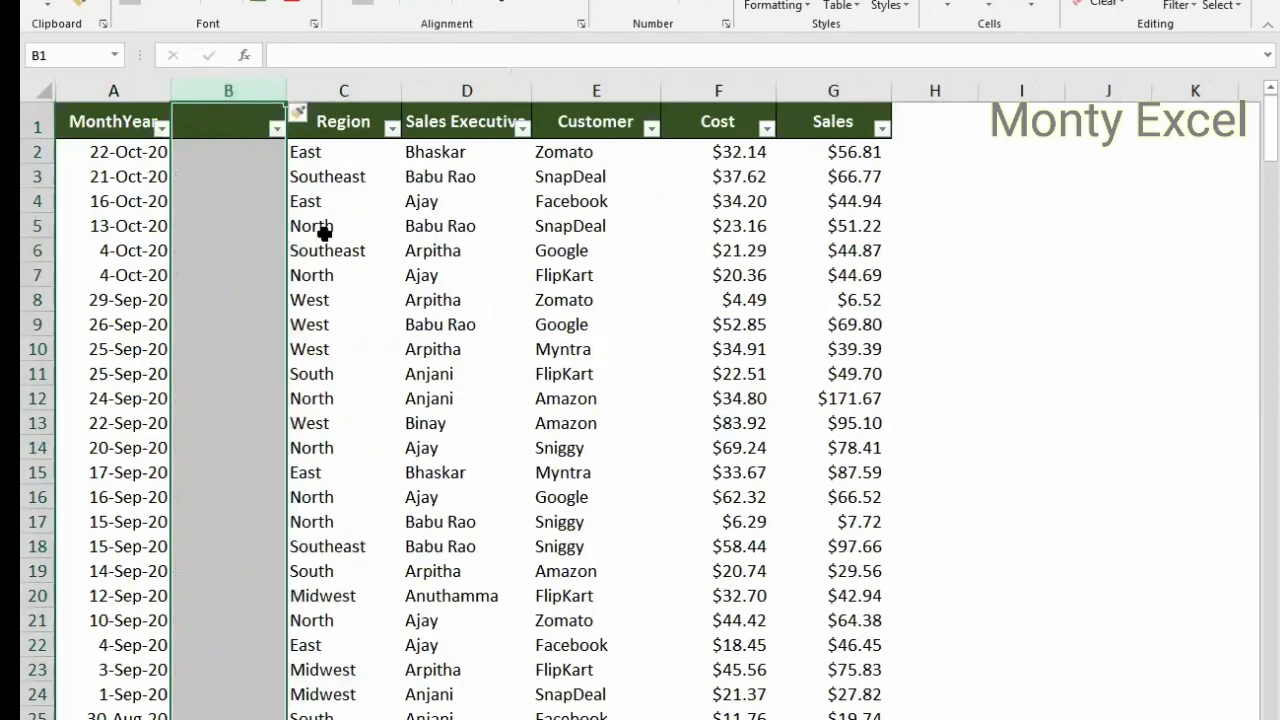
Step: Undo the insertion of the blank column between MonthYear and Region, then select the MonthYear column
key(ctrl+z)
click(848, 151)
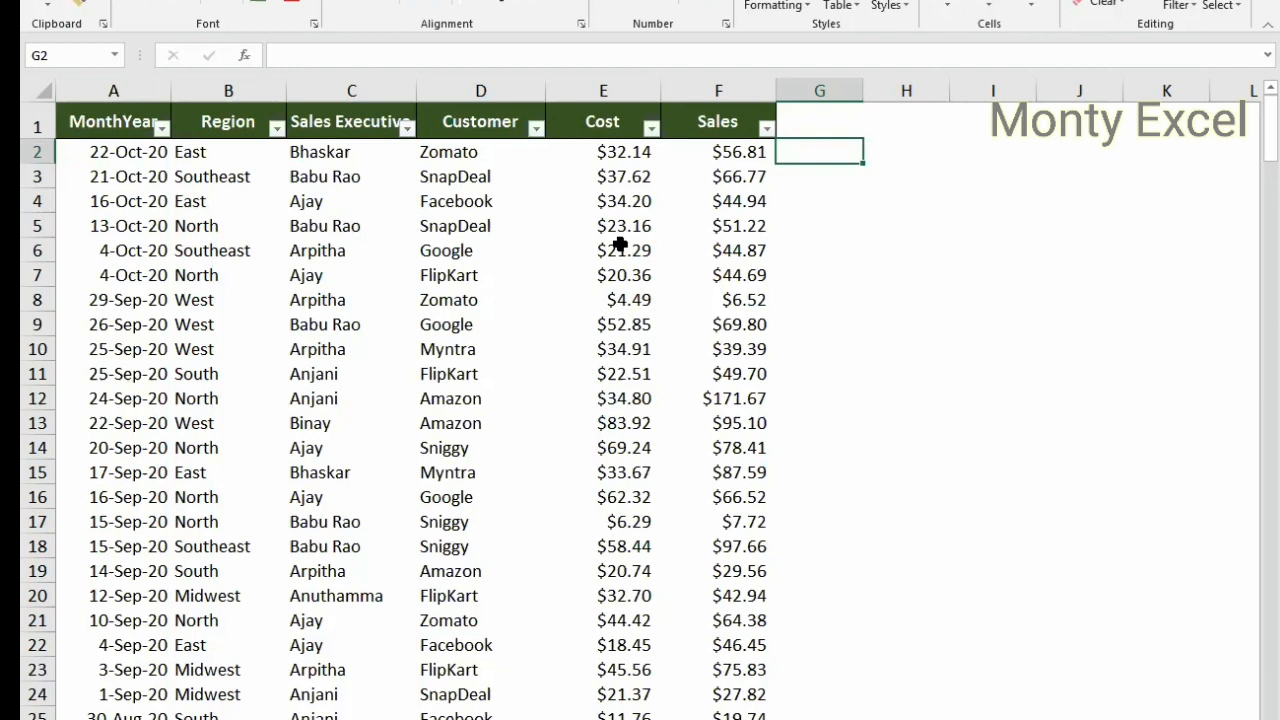
click(148, 91)
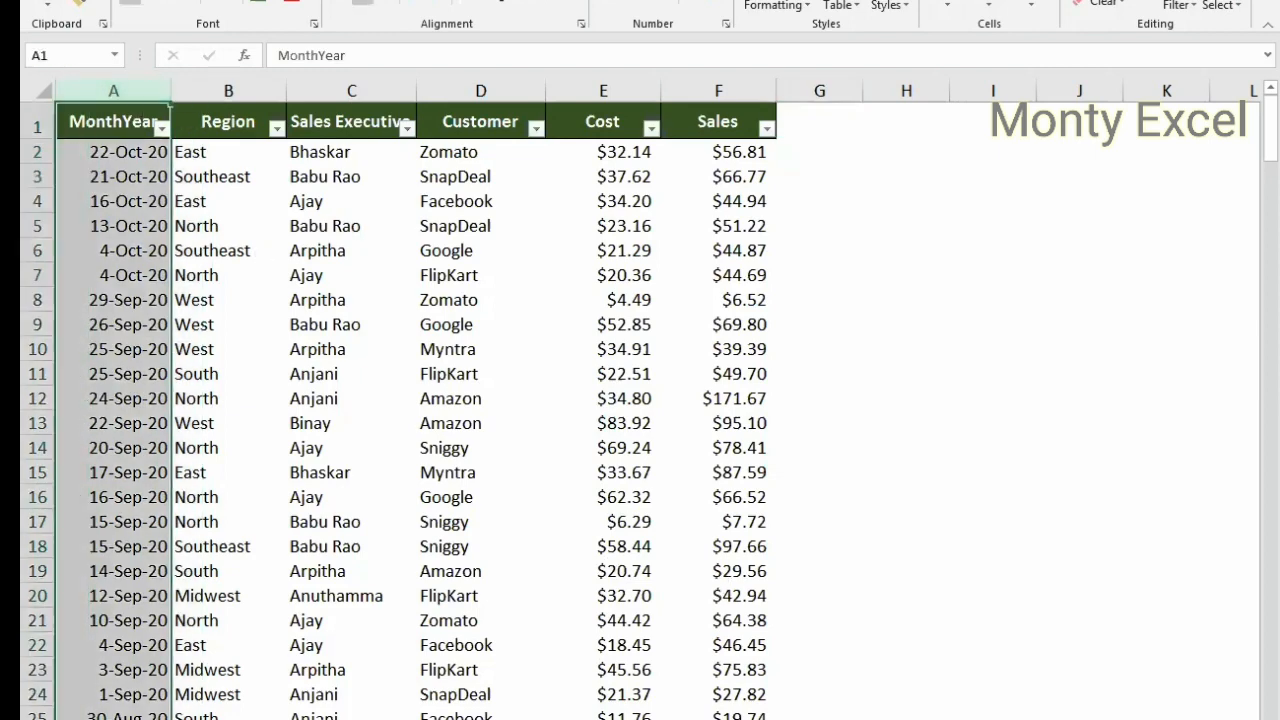
Step: Rename the copied sheet "Region wise sales by Custom (2)" as "Region wise profit by Quarter"
key(ctrl+Page_Down)
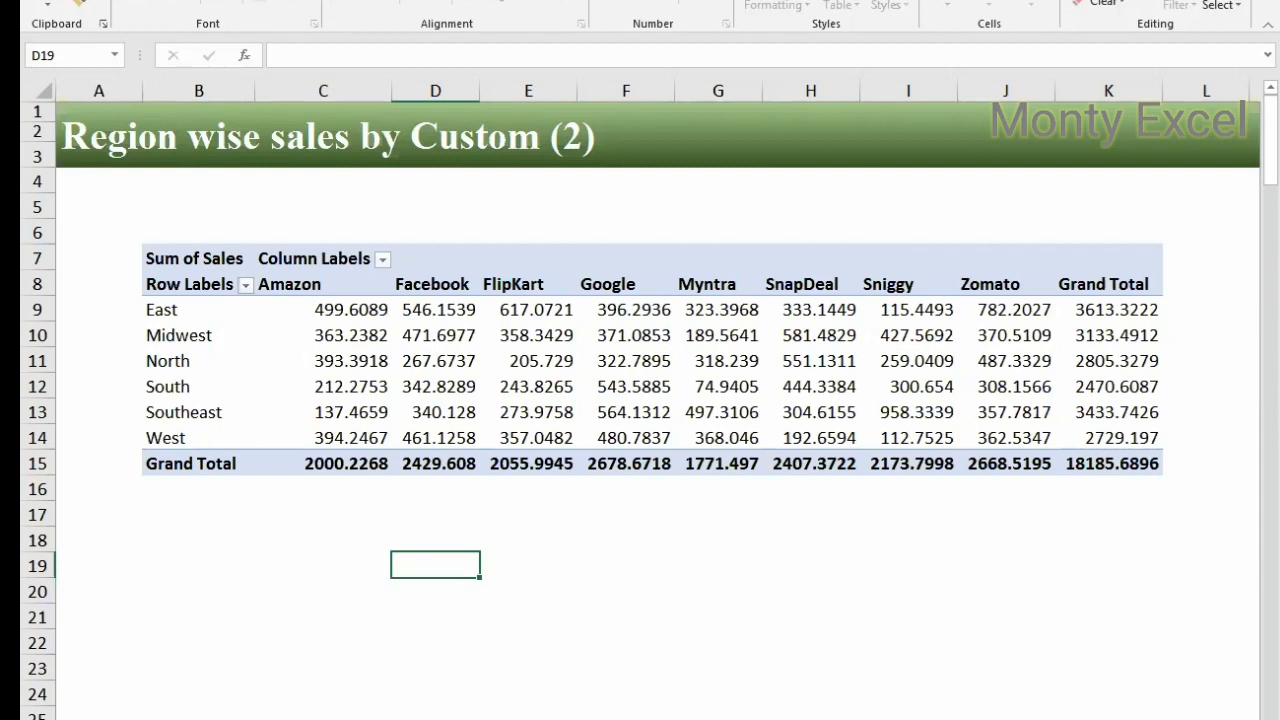
key(Return)
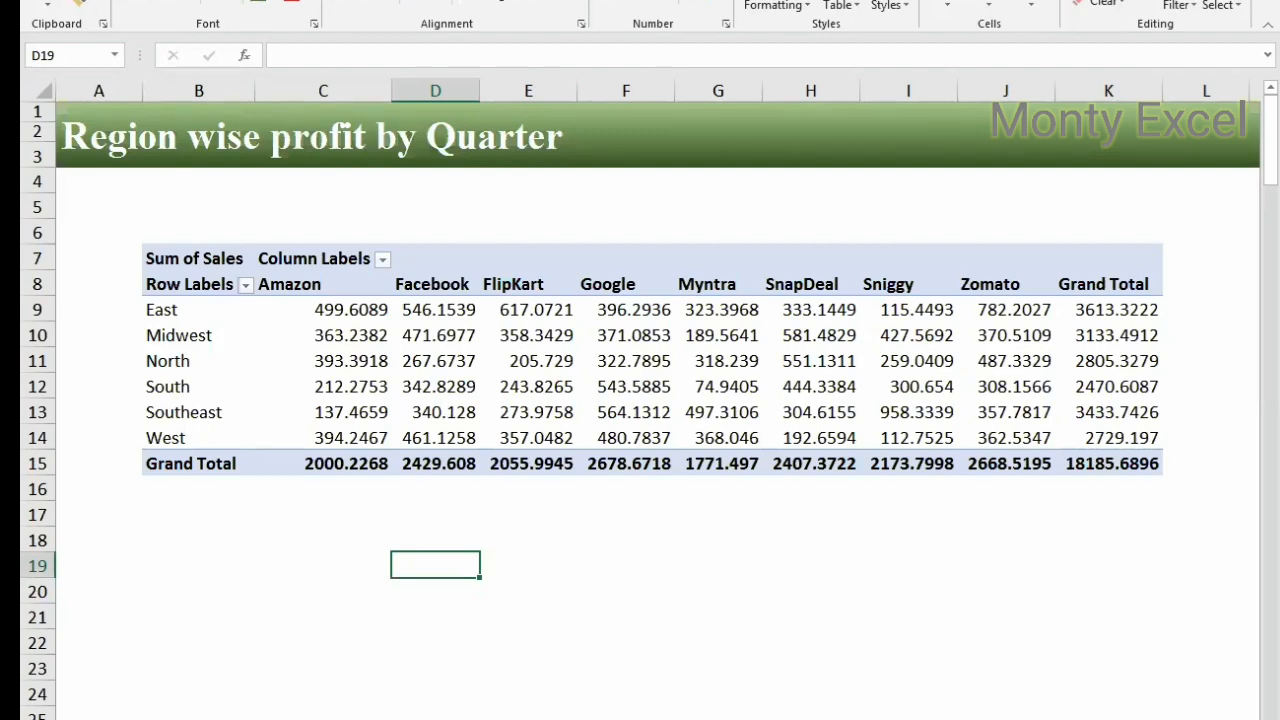
Step: Return to the Data sheet and turn off the filters on its header row
click(303, 718)
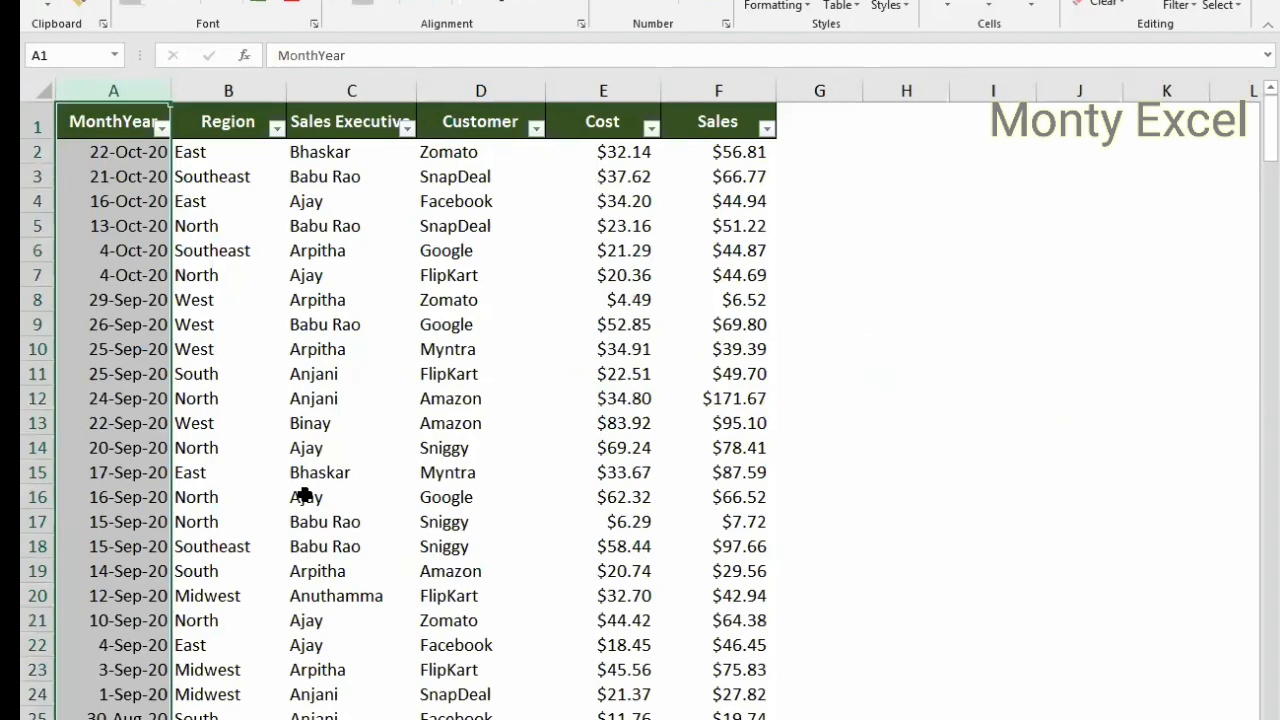
key(ctrl+Home)
key(ctrl+shift+l)
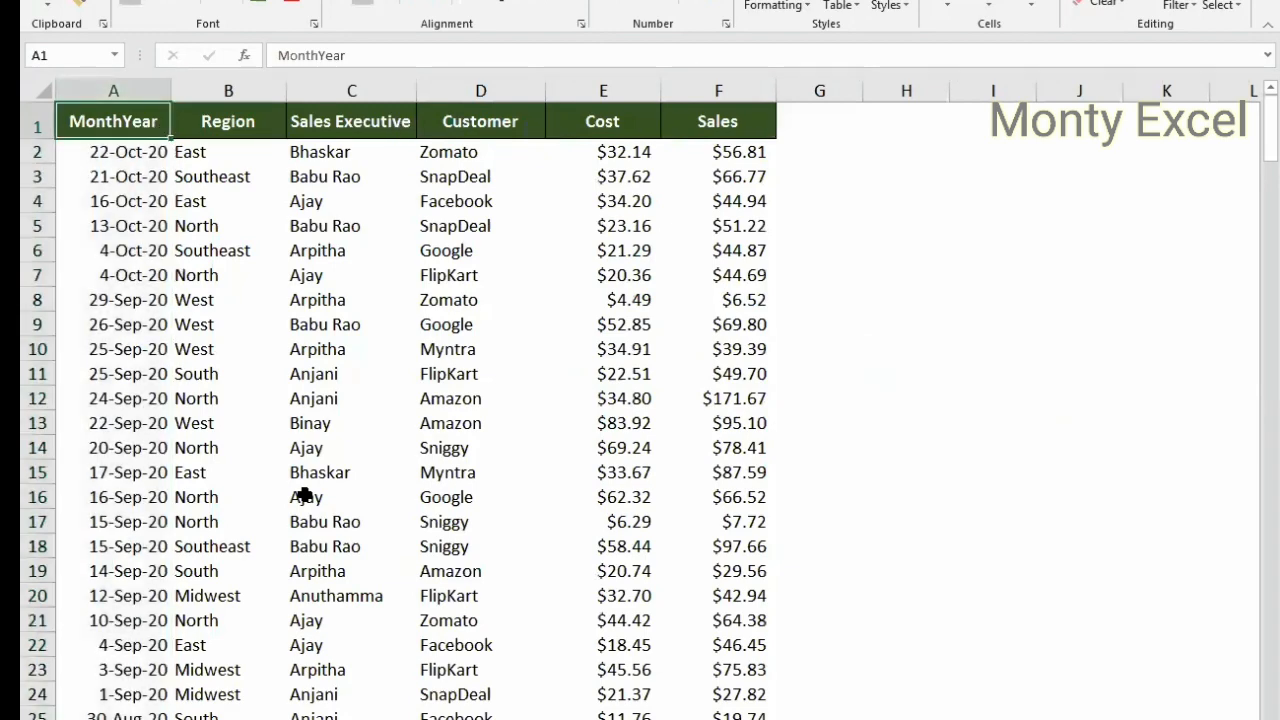
Step: Go to the last record of the Data sheet and unhide the sheet named Extra
key(ctrl+Down)
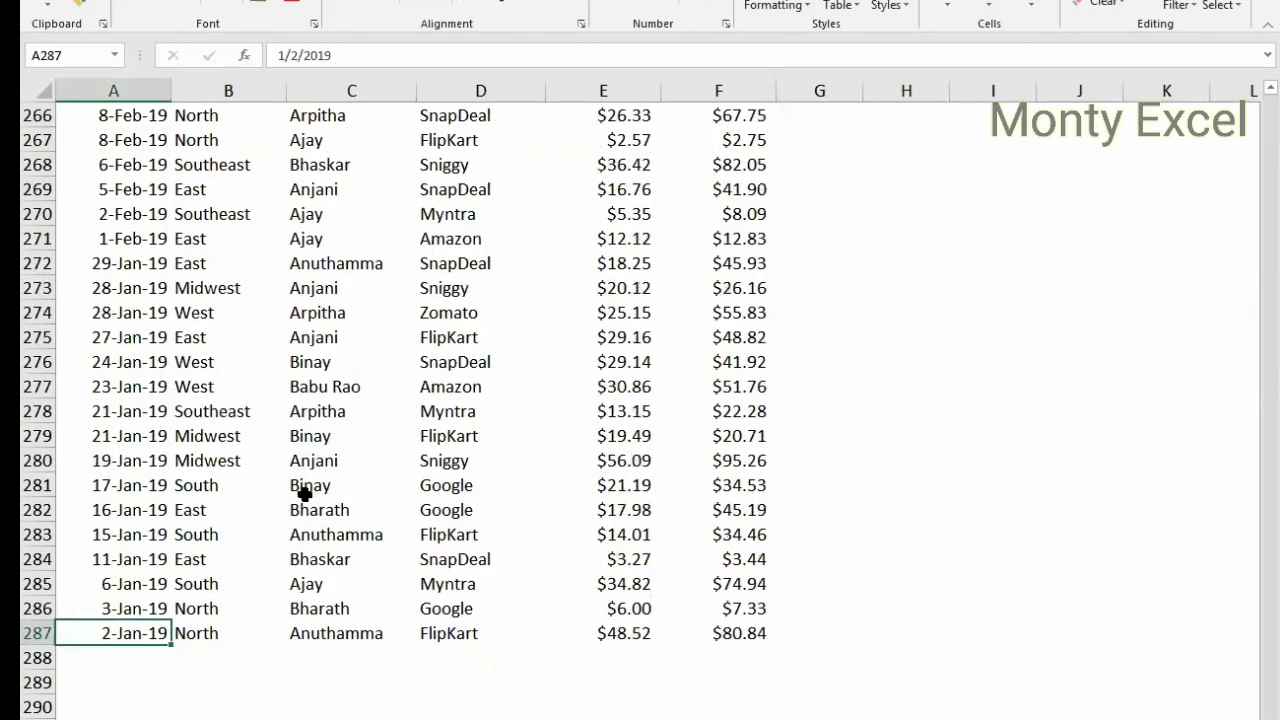
key(alt+h)
key(o)
key(u)
key(h)
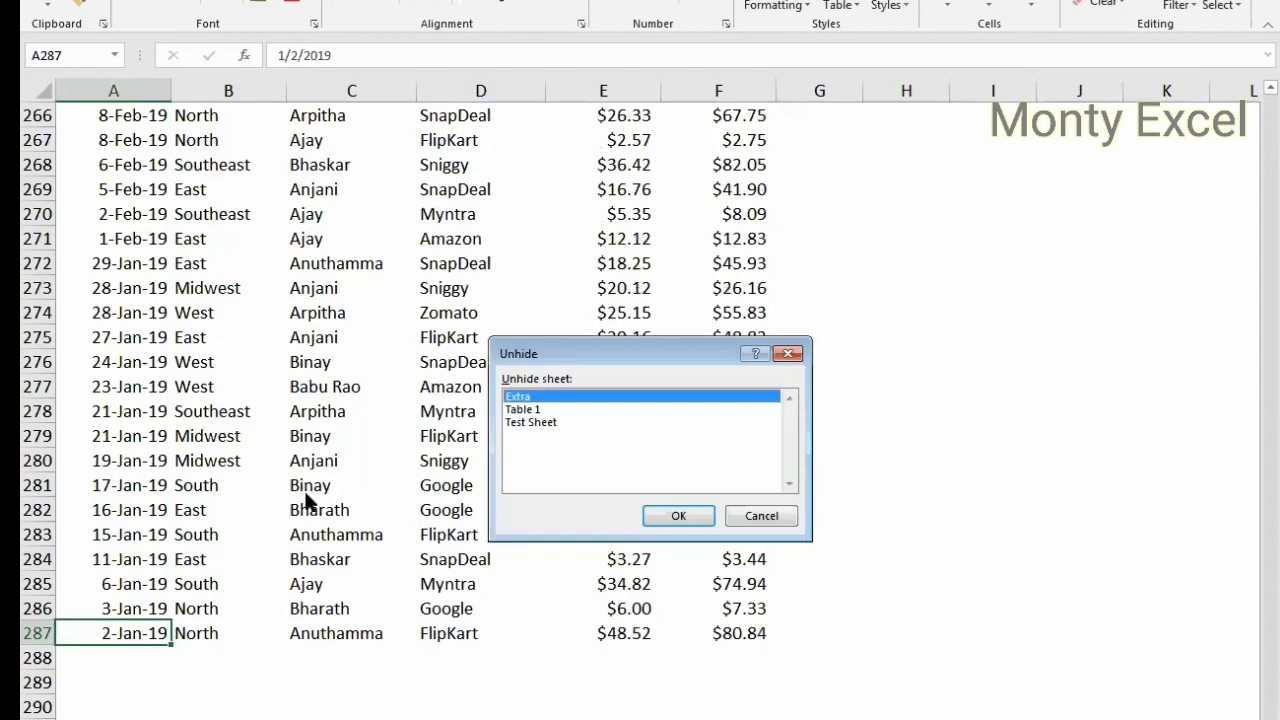
key(Return)
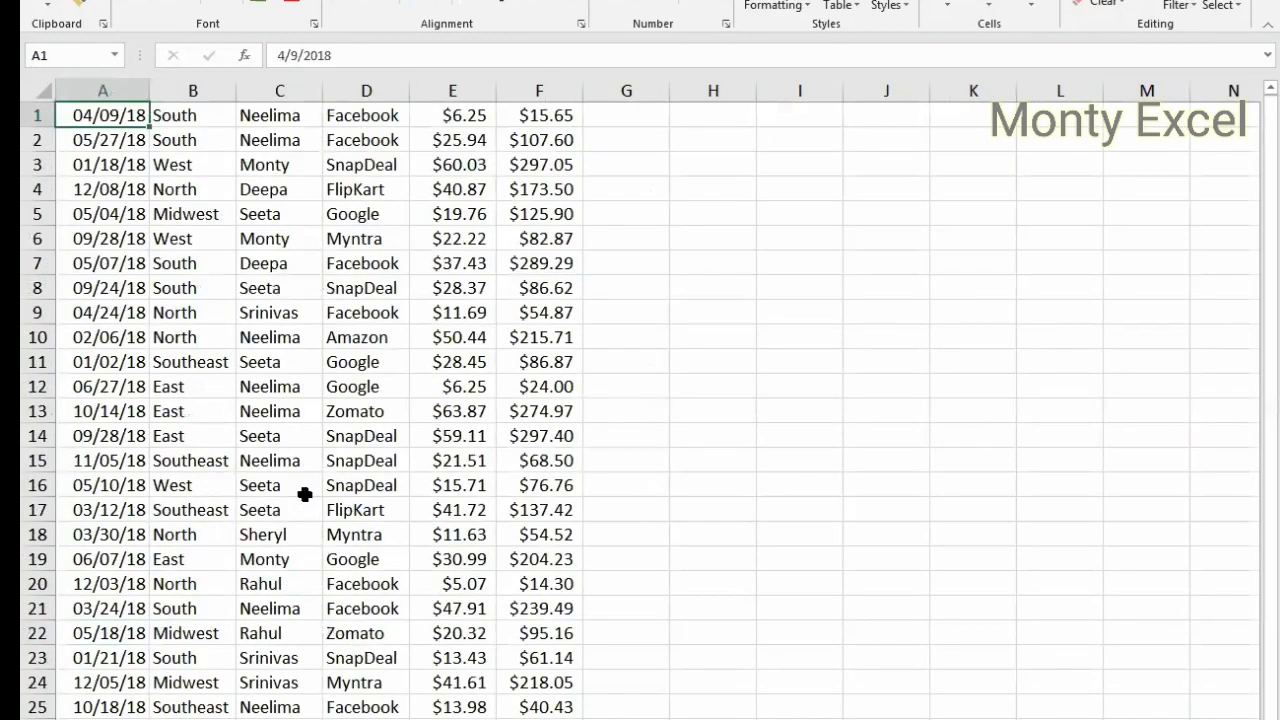
Step: Copy all records from the Extra sheet and paste them below the last row of the Data sheet, starting at A288
key(ctrl+shift+Right)
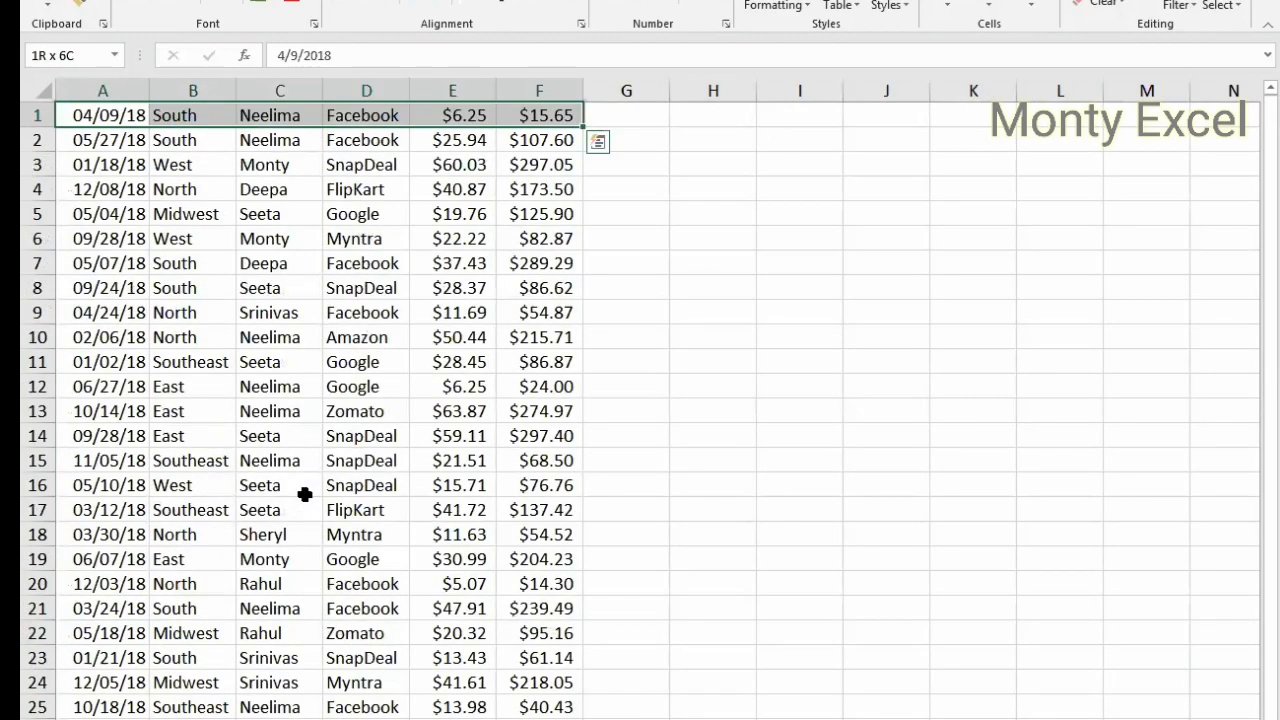
key(ctrl+shift+Down)
key(ctrl+c)
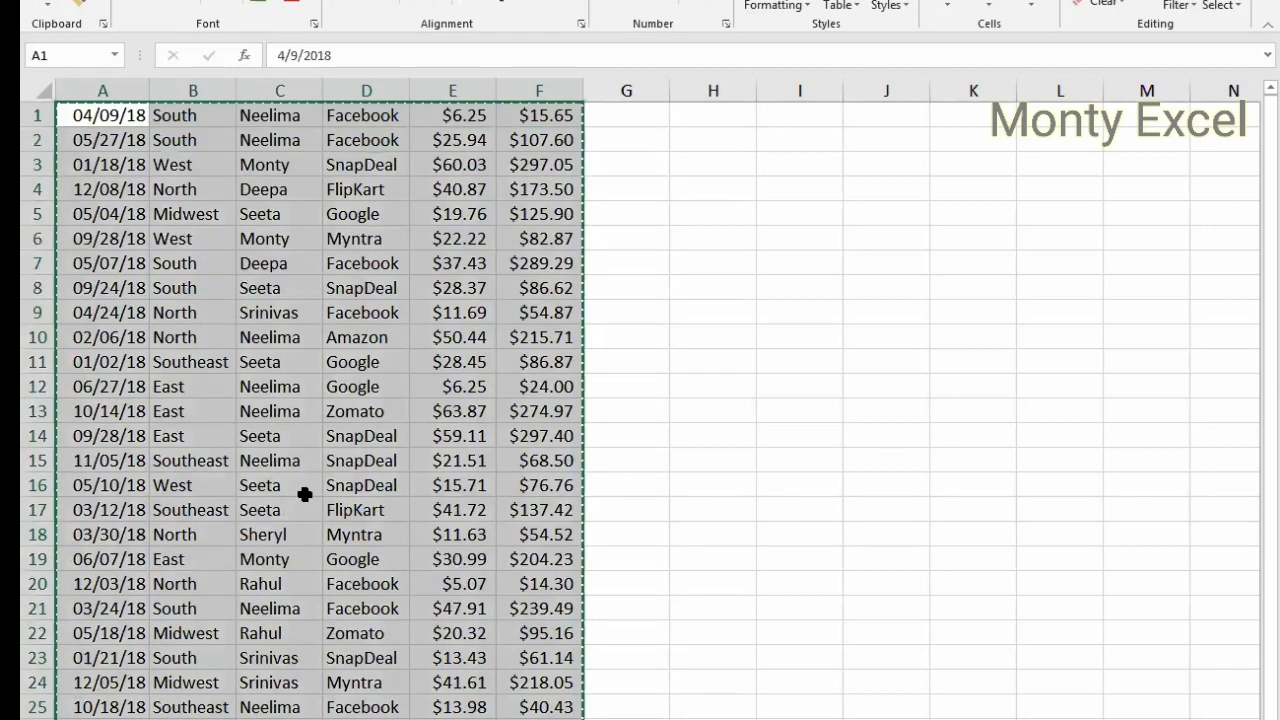
key(ctrl+Page_Up)
key(ctrl+Page_Down)
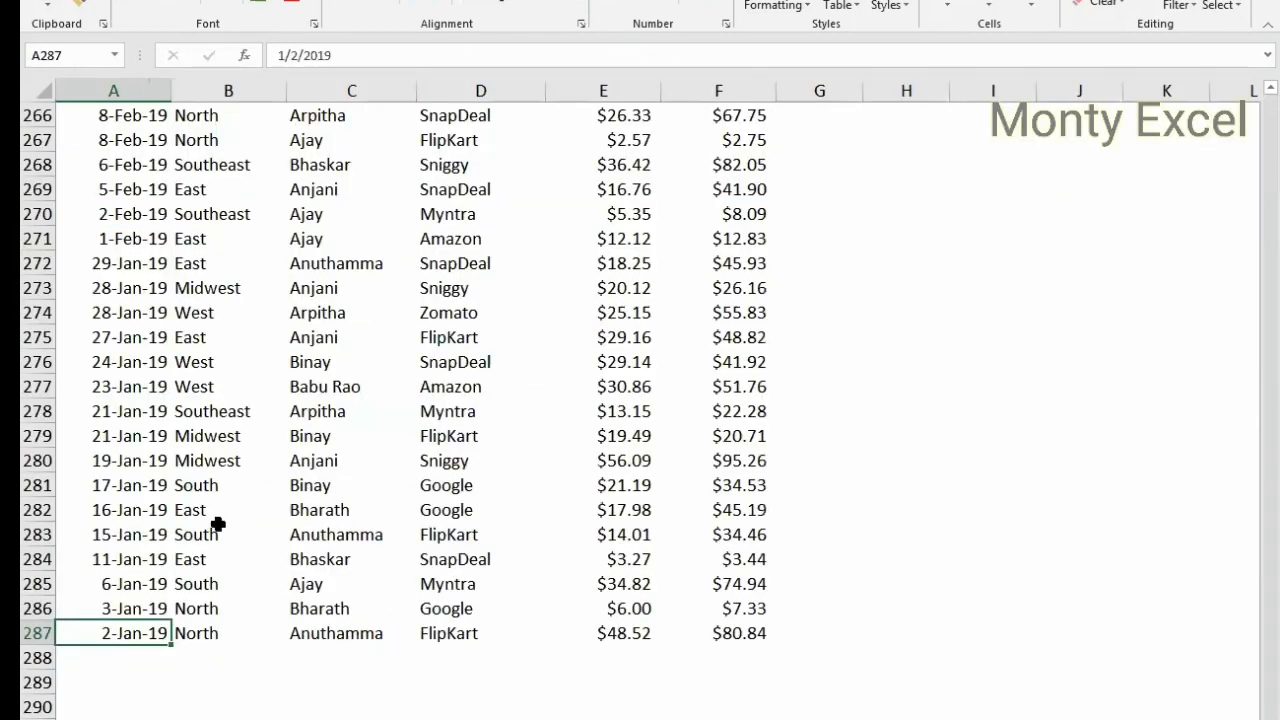
scroll(217, 523, down, 3)
key(Down)
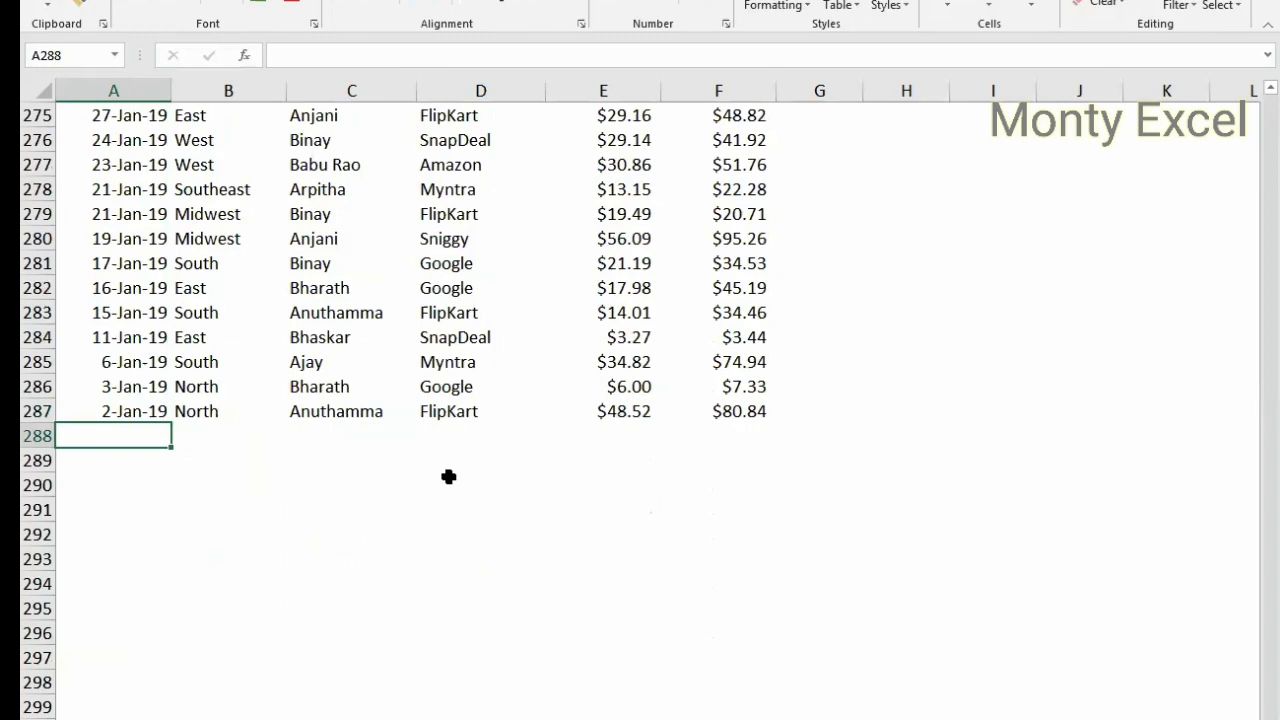
key(ctrl+v)
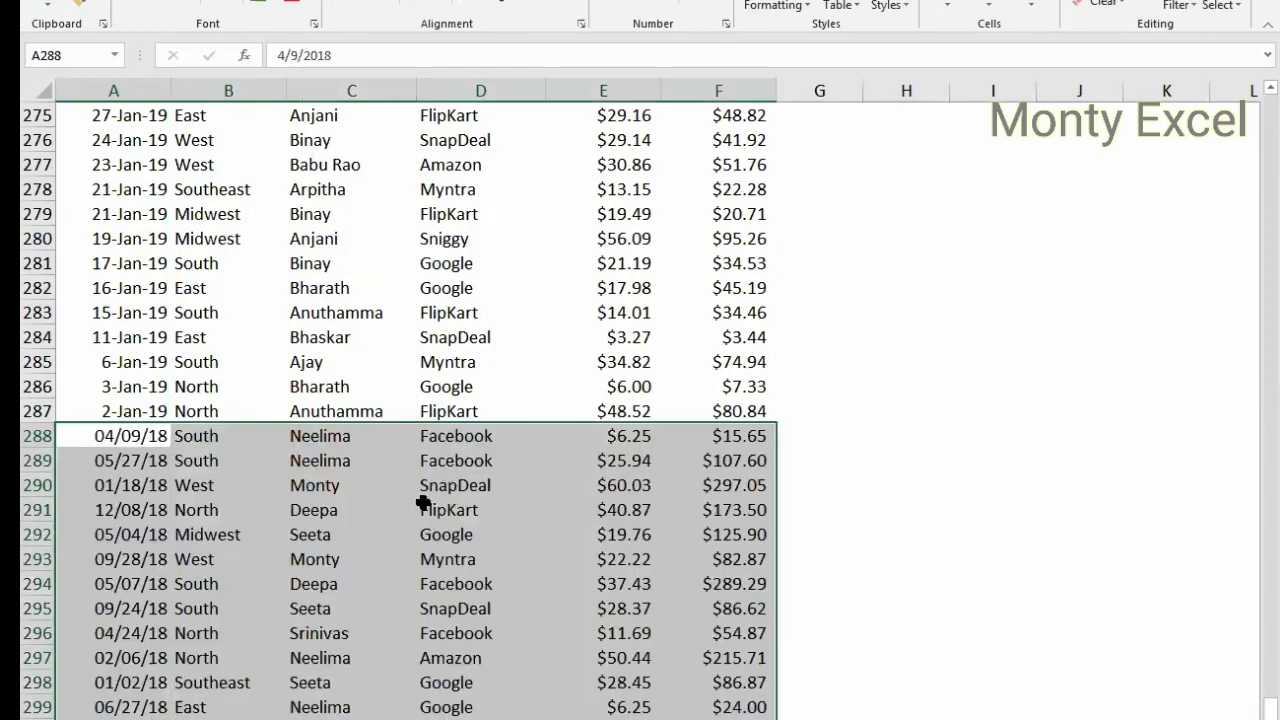
scroll(423, 503, down, 5)
scroll(80, 603, down, 1)
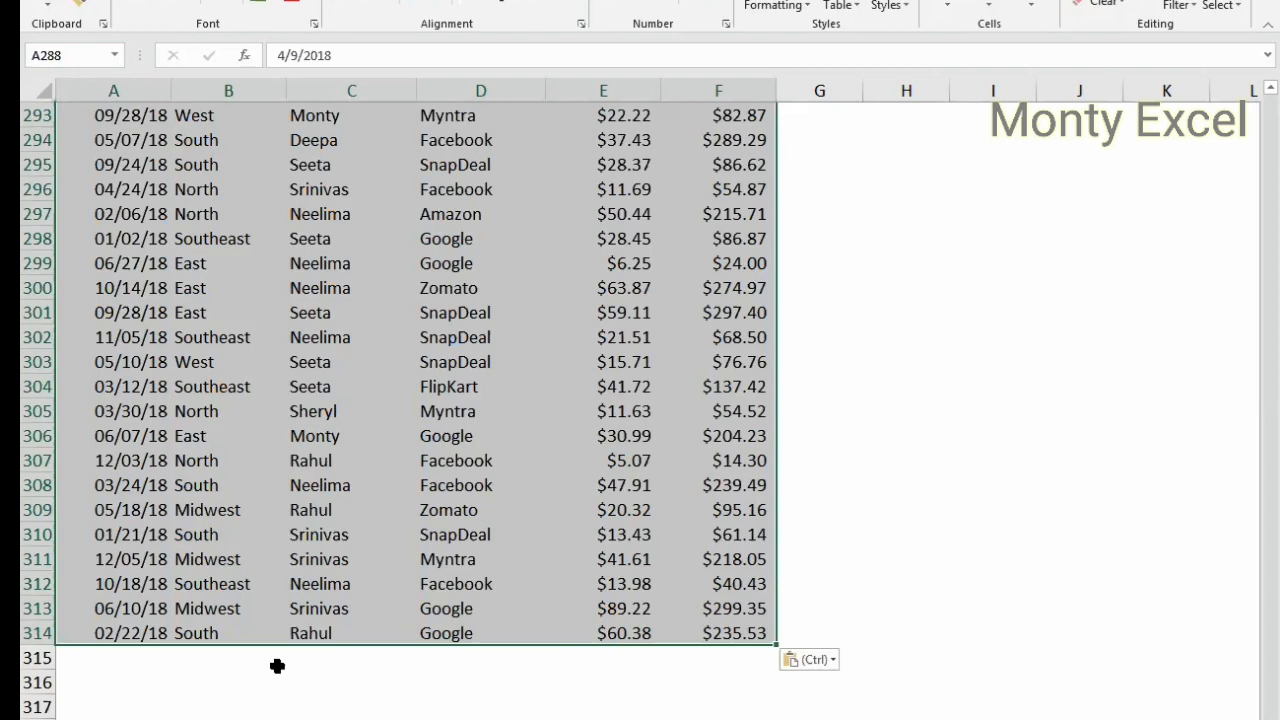
Step: Refresh the PivotTable on the Average Cost by Salesman sheet
key(ctrl+Home)
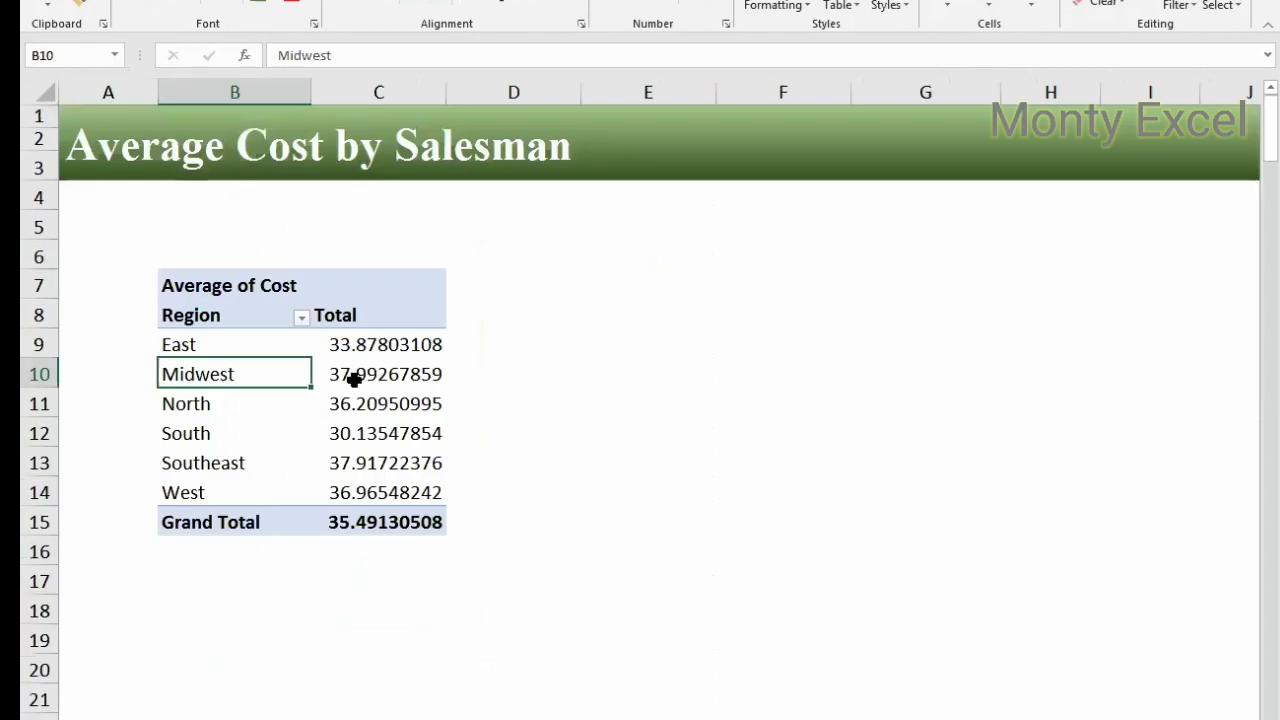
right_click(353, 376)
click(414, 463)
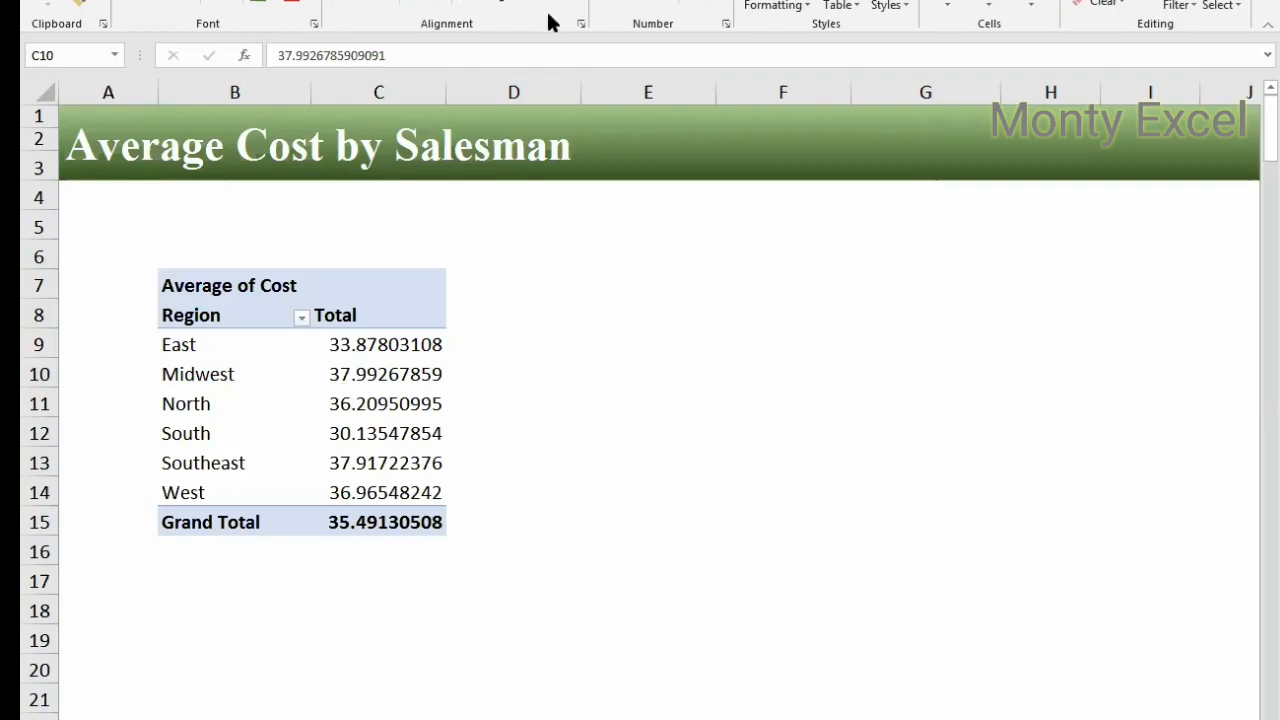
click(338, 362)
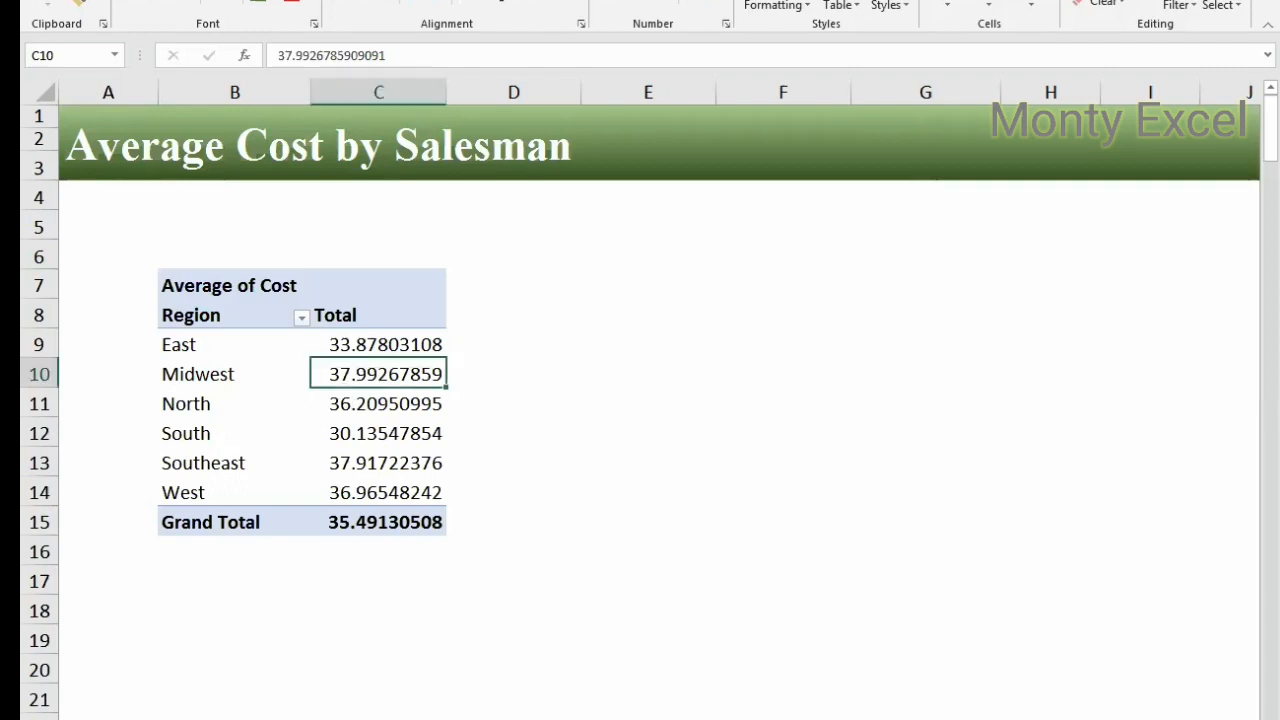
Step: Open the Change PivotTable Data Source settings for the Average Cost by Salesman PivotTable
click(690, 1)
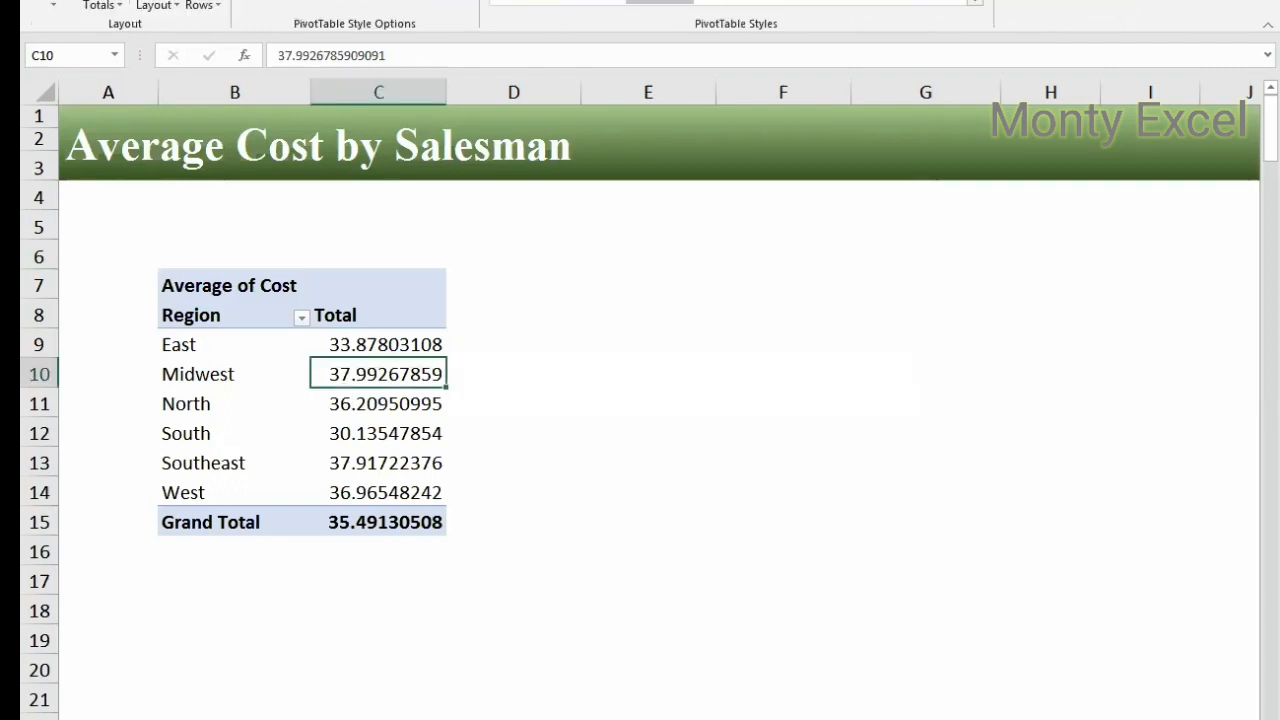
click(625, 1)
click(672, 8)
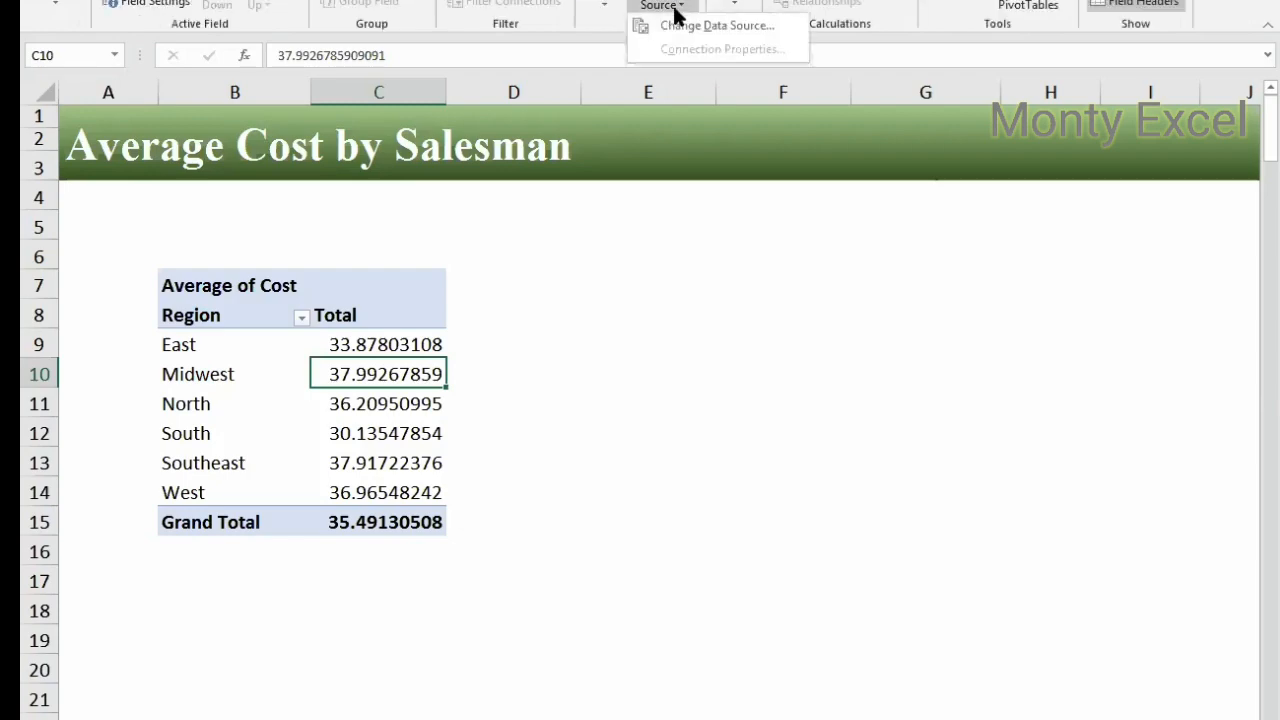
click(677, 27)
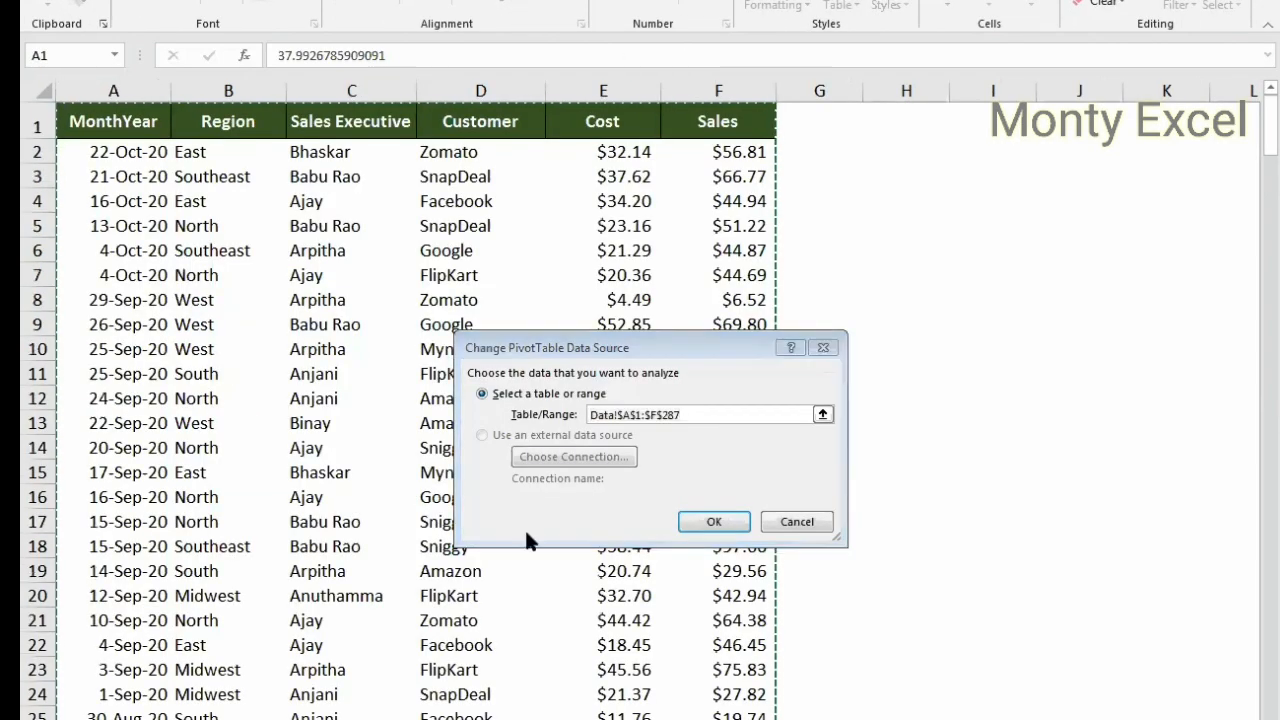
Step: Switch to Notepad and change the noted source range to Data!$A$1:$F$3000
key(alt+Tab)
drag(535, 165, 266, 17)
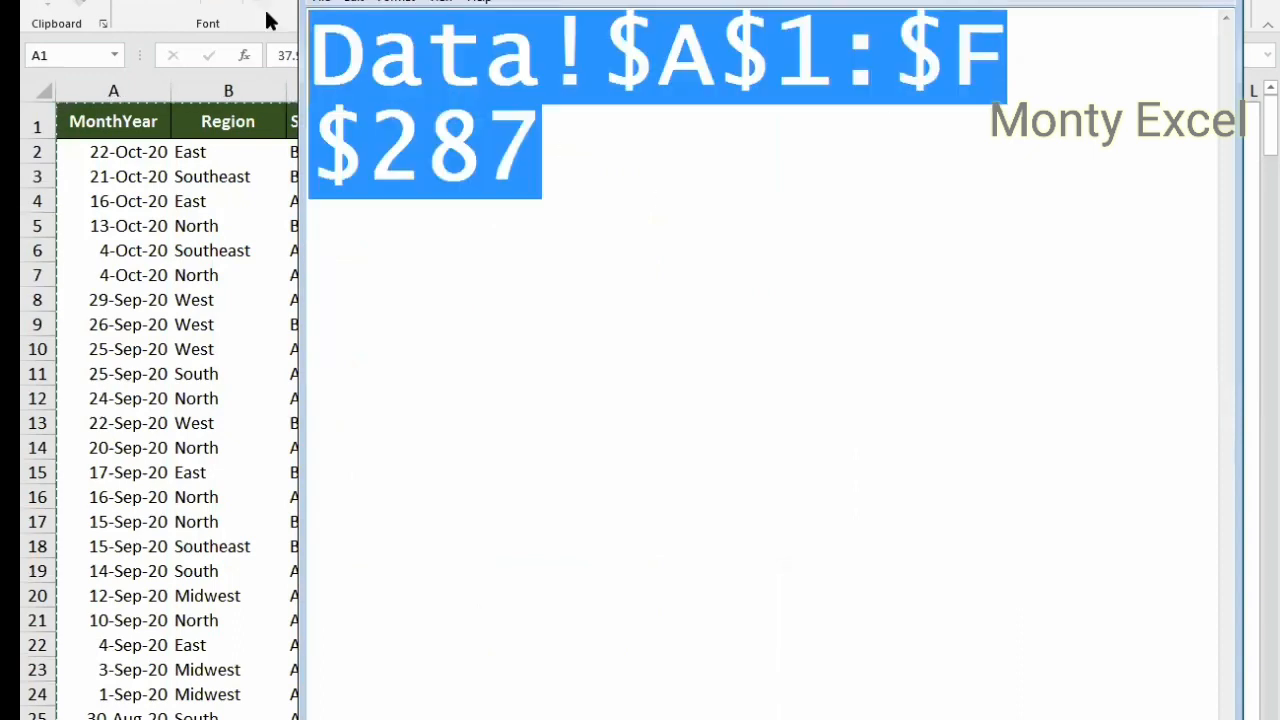
click(650, 140)
key(BackSpace)
key(BackSpace)
key(BackSpace)
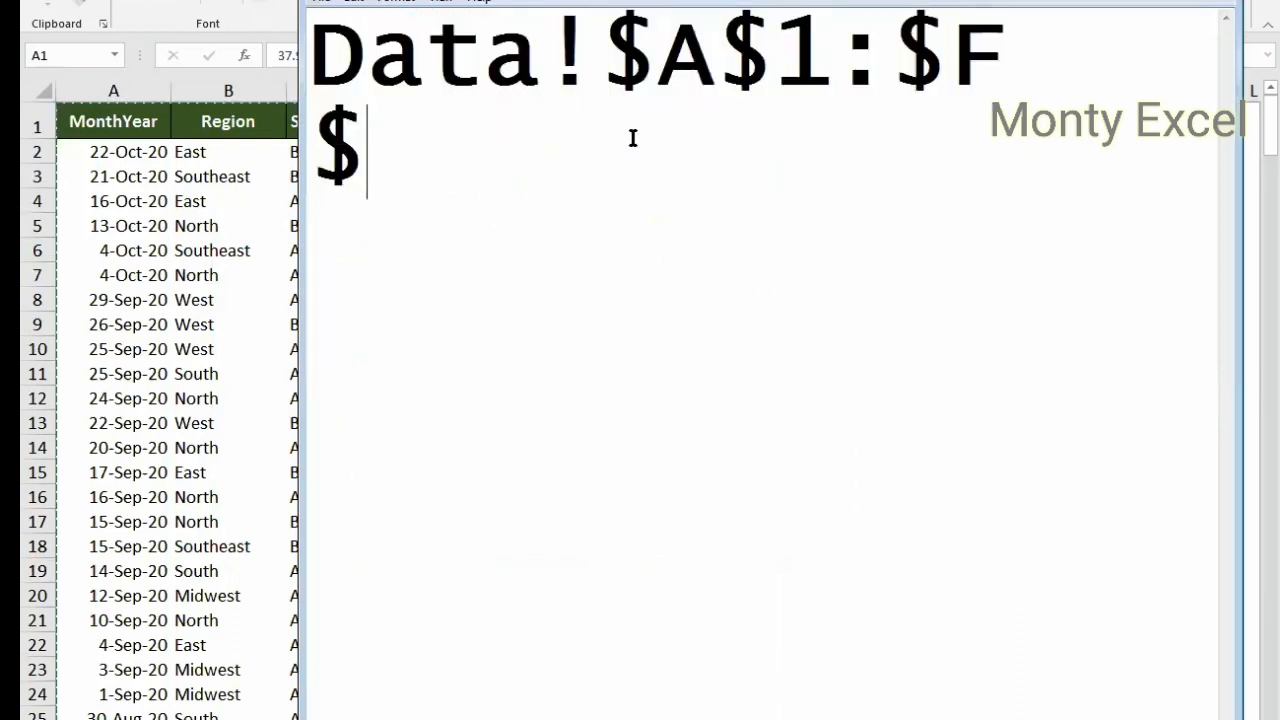
text(3000)
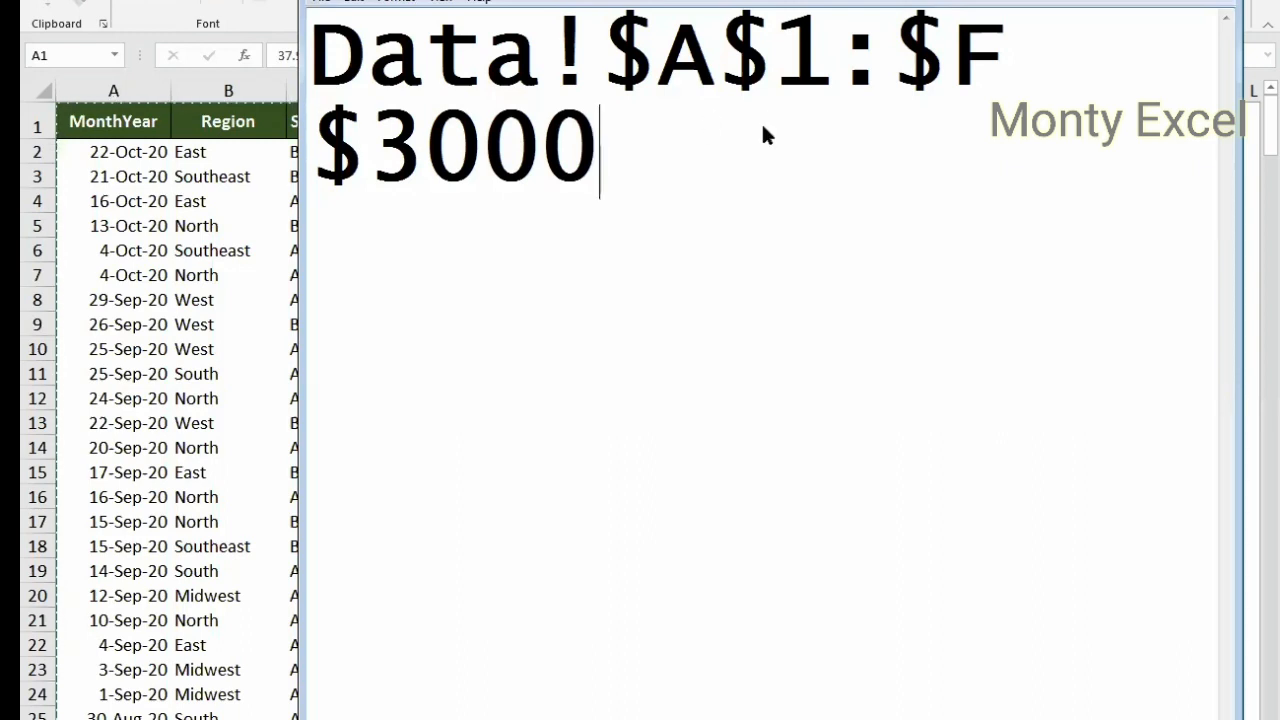
Step: Switch back to Excel and set the PivotTable's source range to Data!$A$1:$F$314
key(alt+Tab)
click(687, 417)
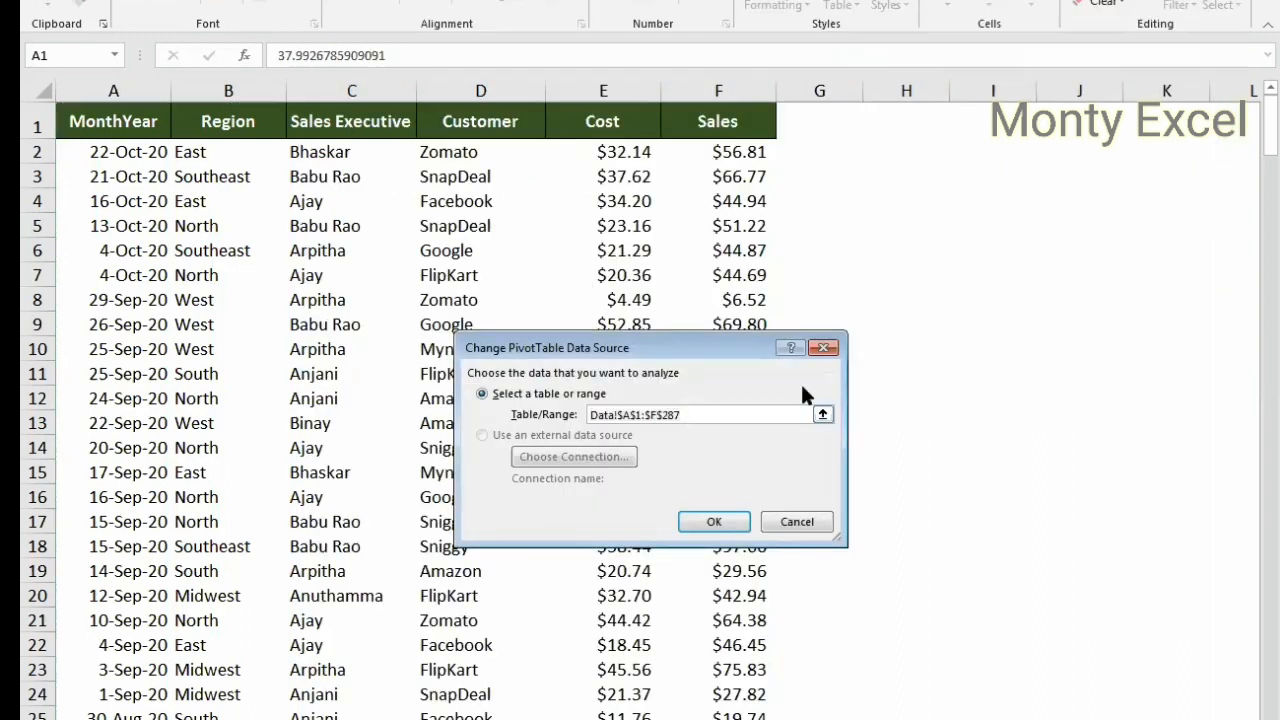
key(BackSpace)
key(BackSpace)
key(BackSpace)
text(381)
text(1)
key(BackSpace)
key(BackSpace)
key(BackSpace)
click(821, 414)
key(BackSpace)
text(1)
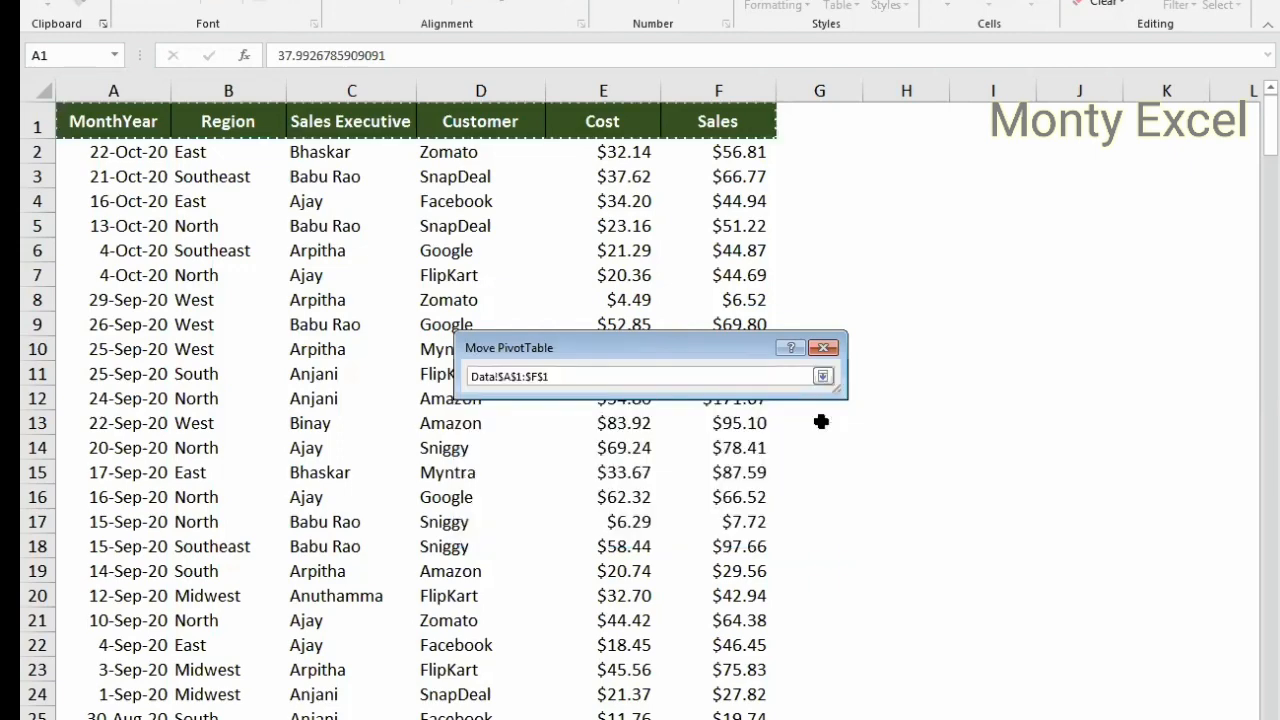
key(ctrl+shift+Down)
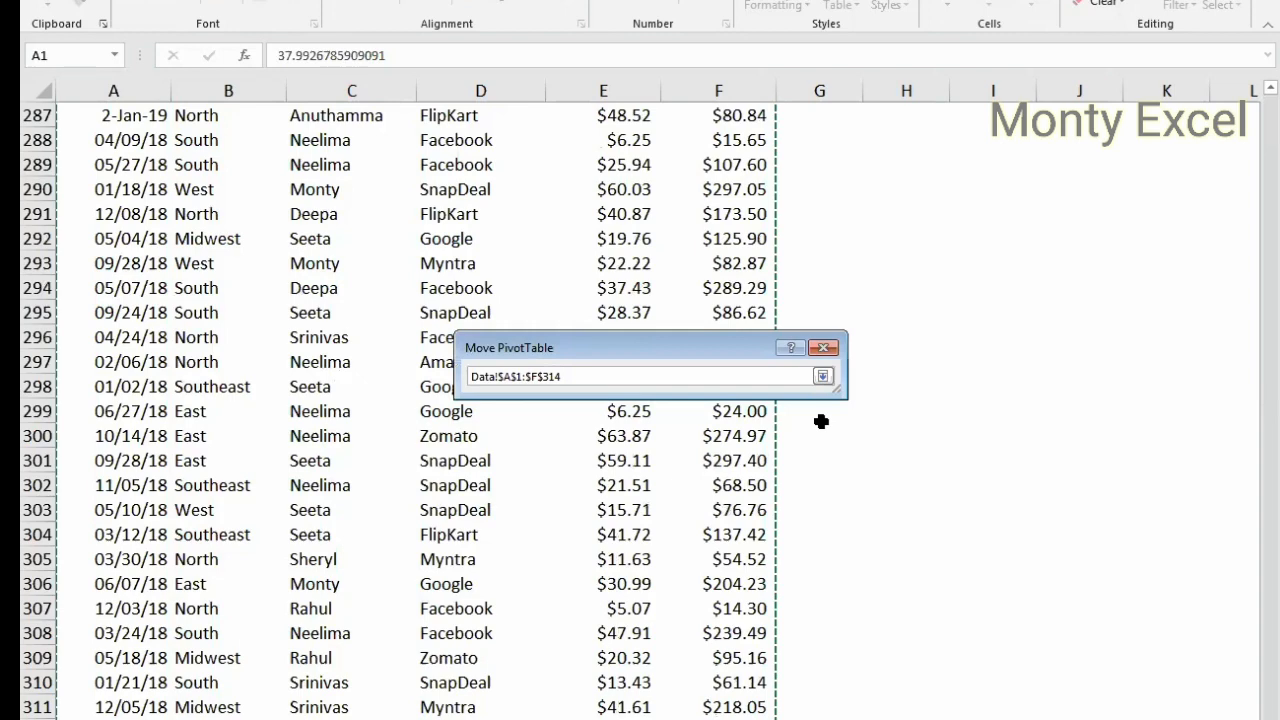
key(Return)
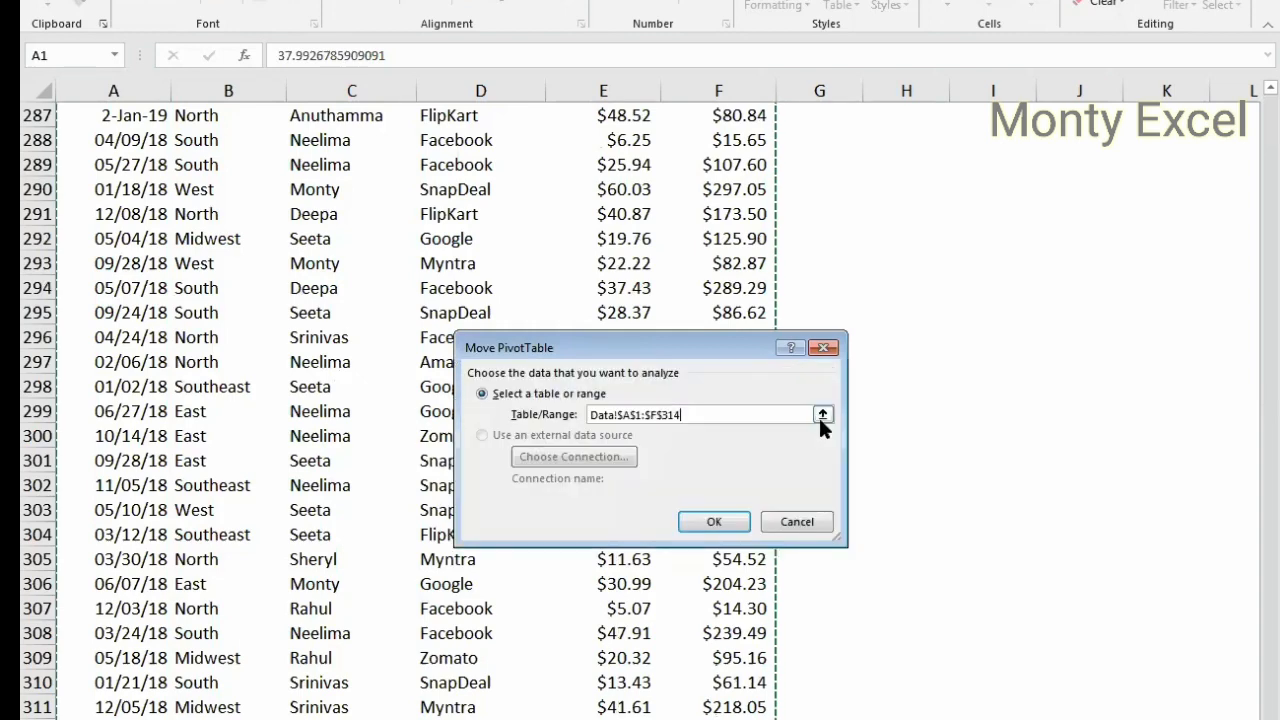
click(708, 521)
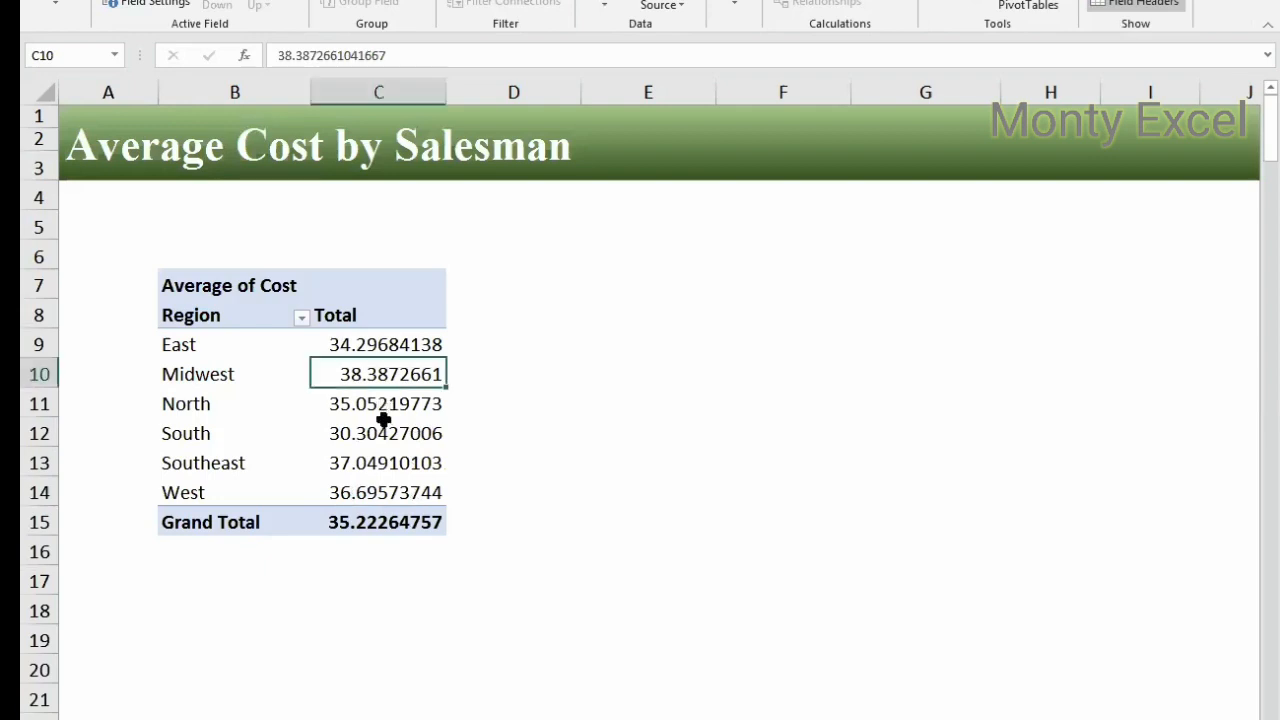
Step: Review the Midwest average cost in the PivotTable and look through the records and dates on the Data sheet
mouse_move(389, 378)
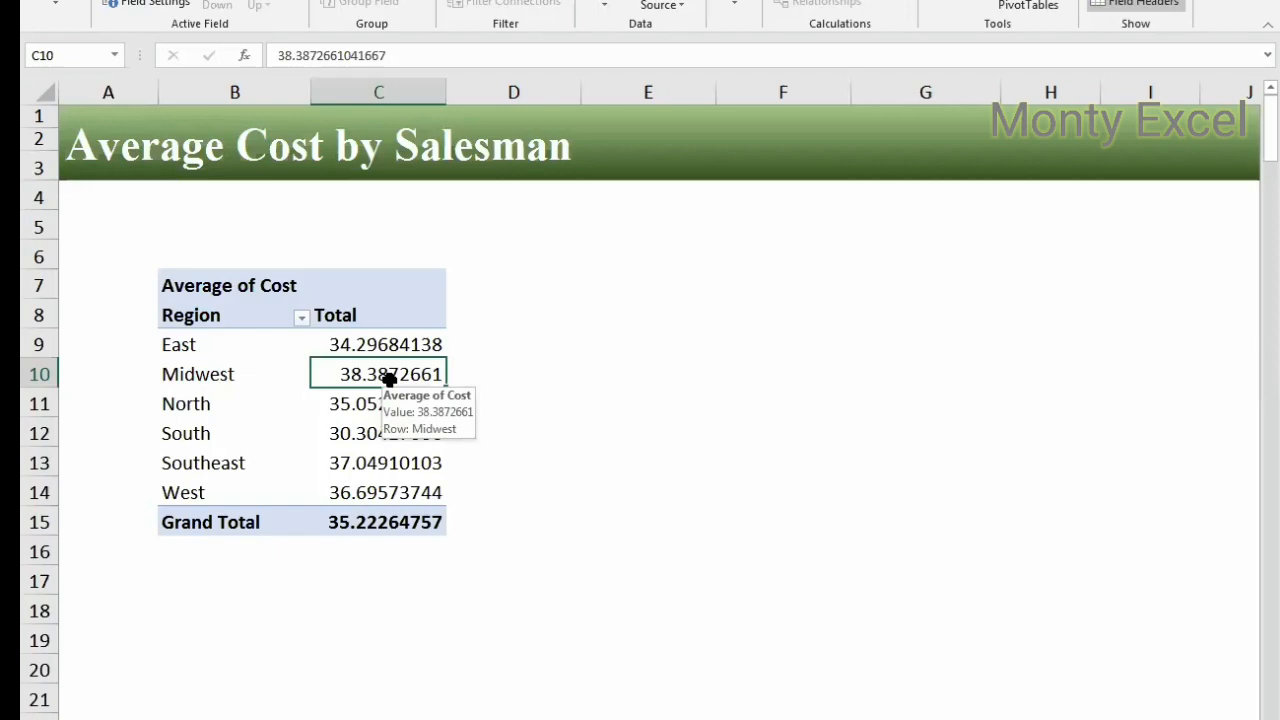
key(ctrl+Page_Up)
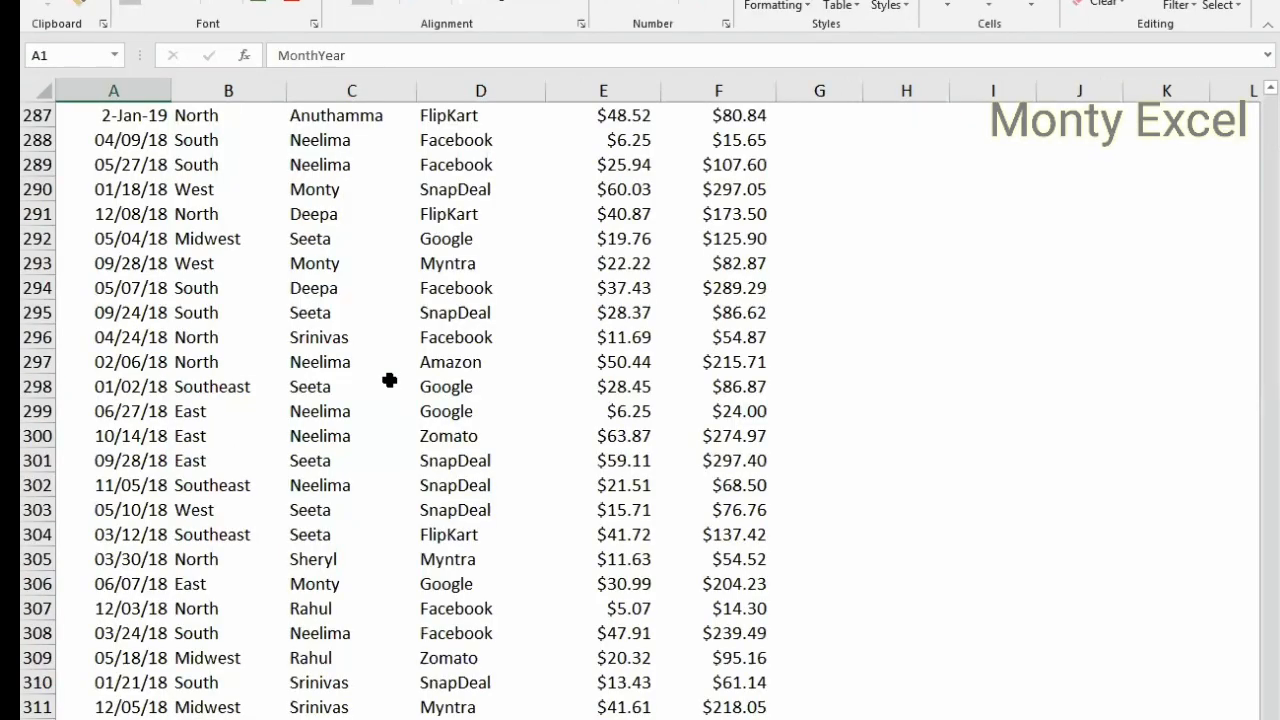
key(ctrl+Page_Down)
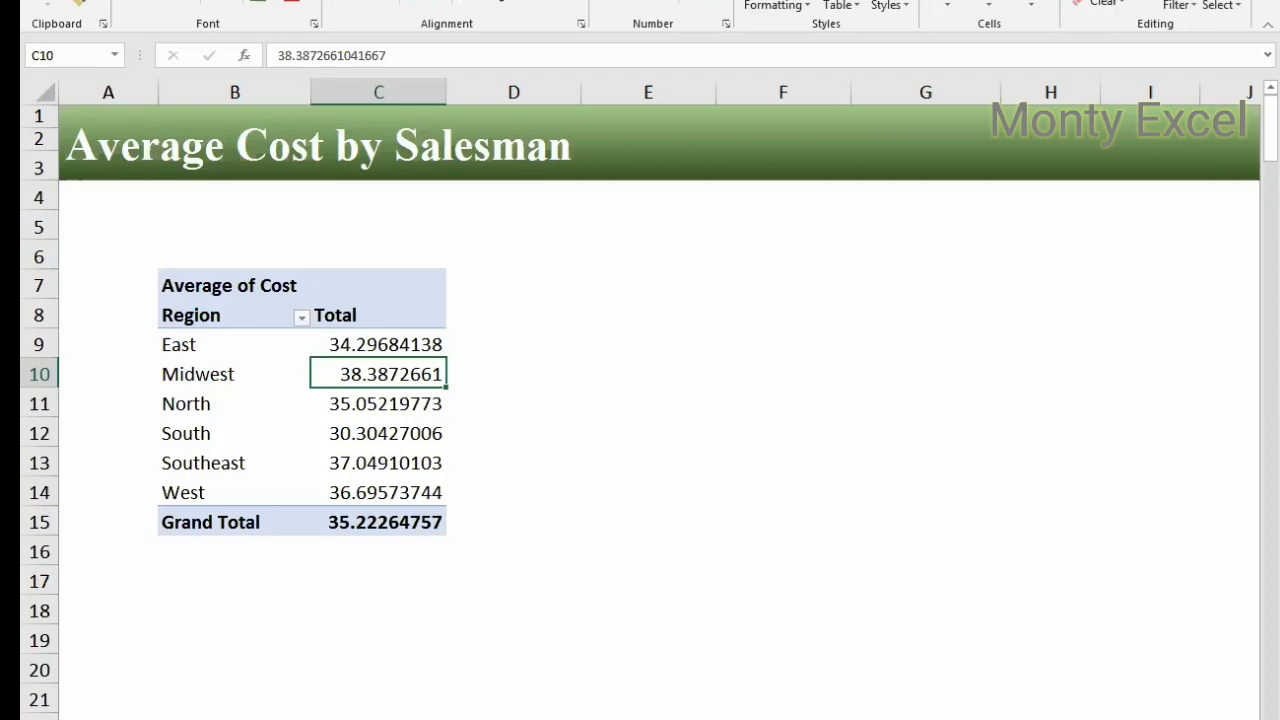
key(ctrl+Page_Up)
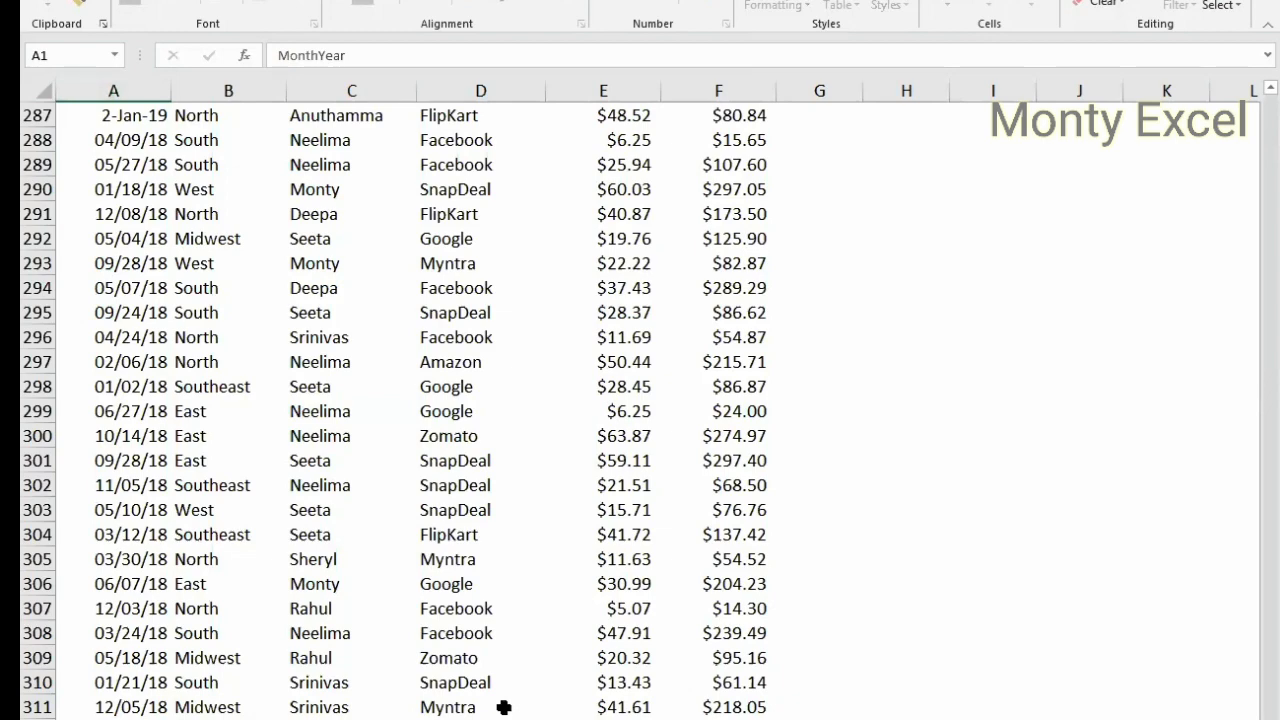
key(ctrl+Home)
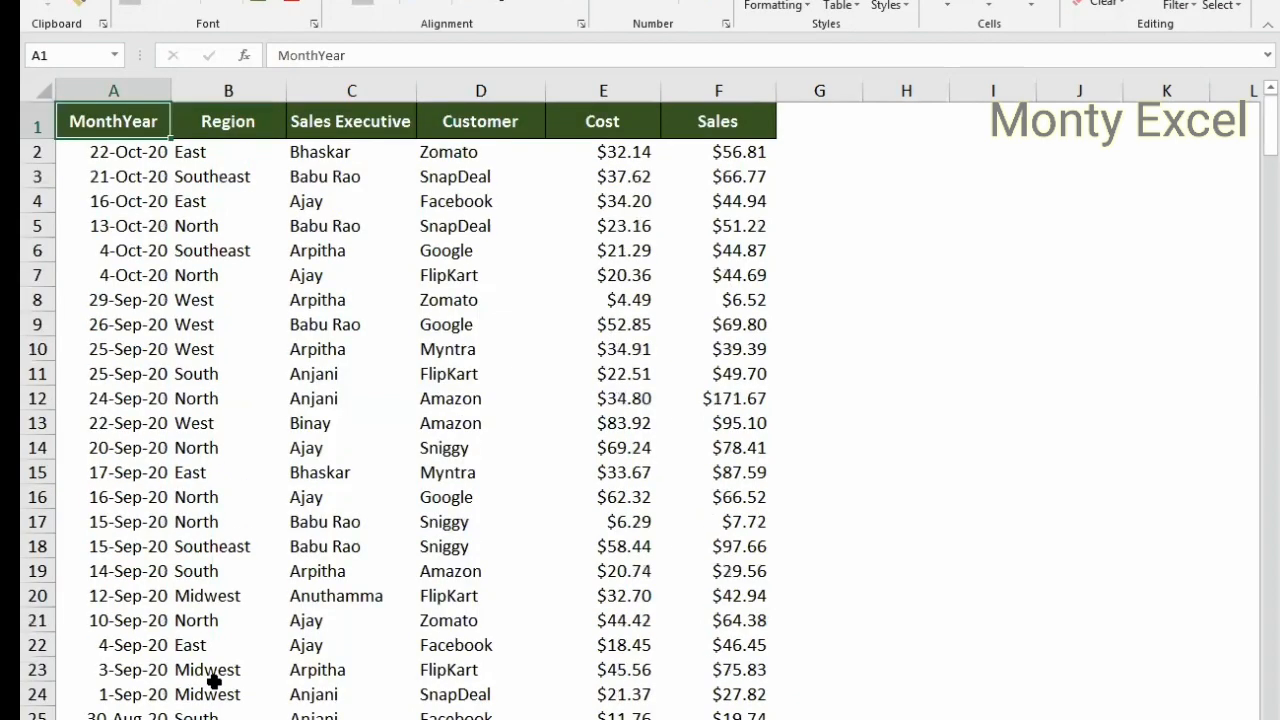
scroll(213, 680, down, 20)
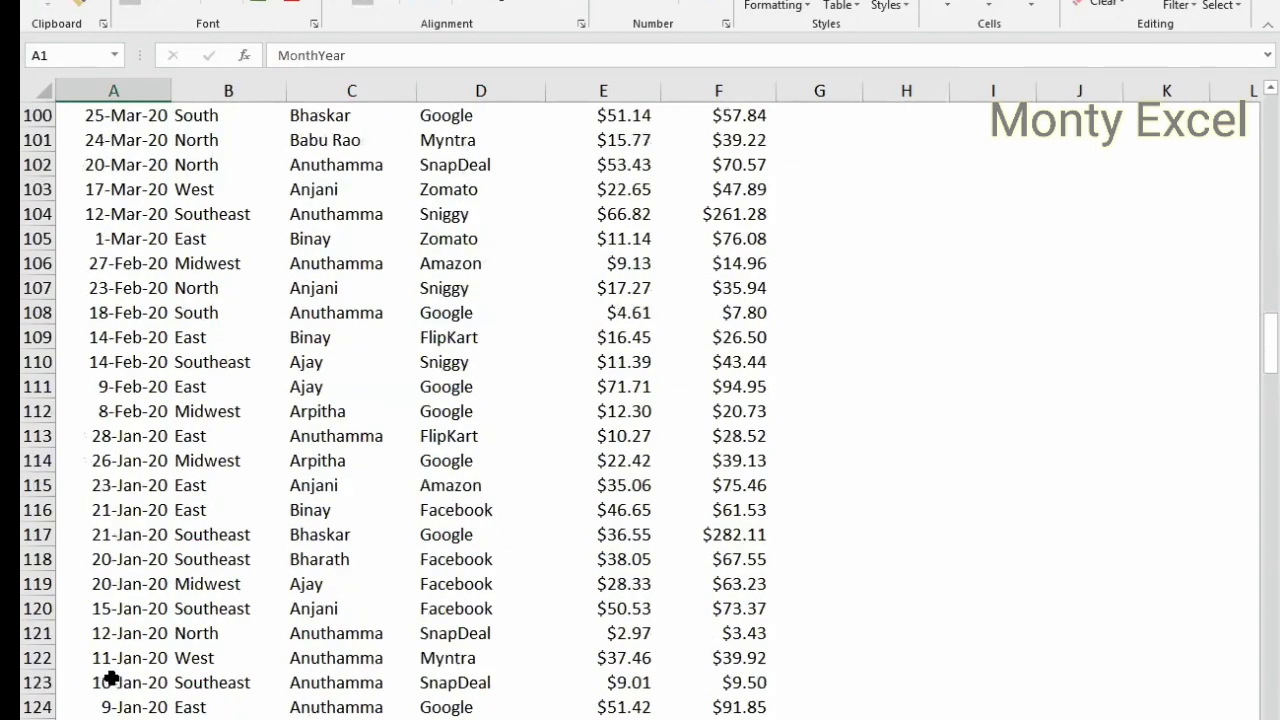
Step: Look through the 2019 records on the Data sheet and select all rows from row 258 down
scroll(111, 679, down, 20)
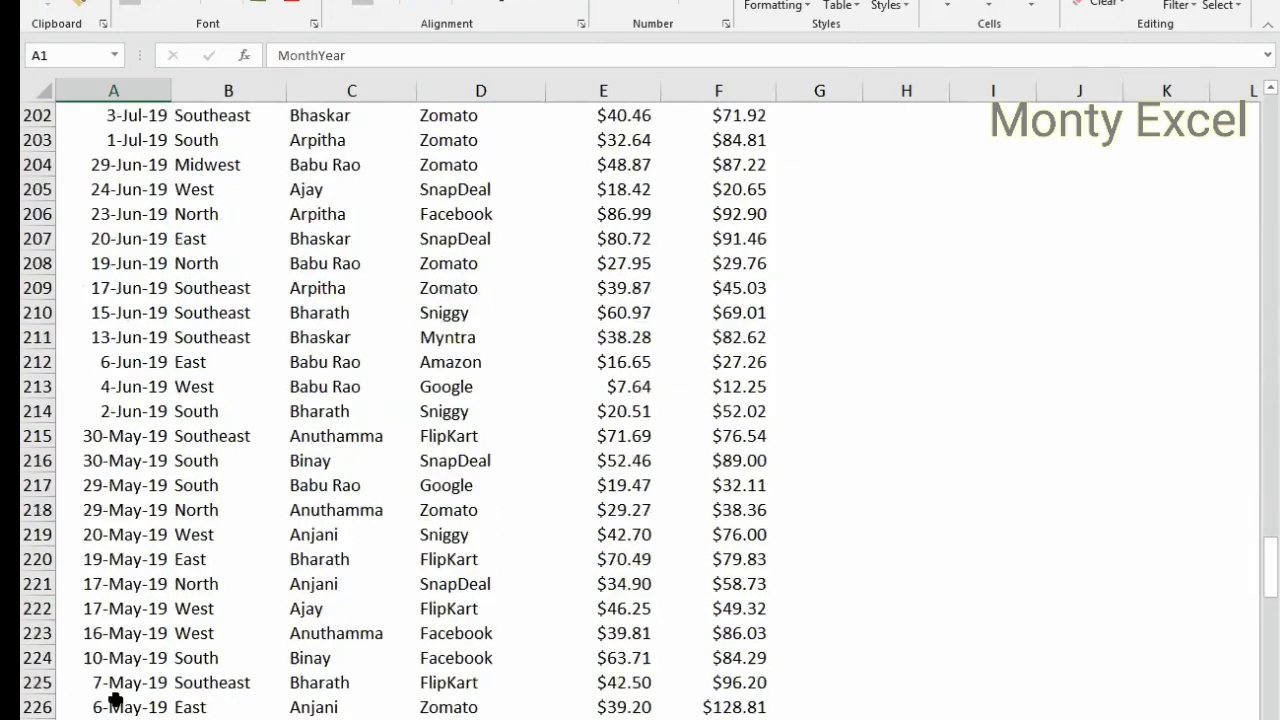
click(33, 435)
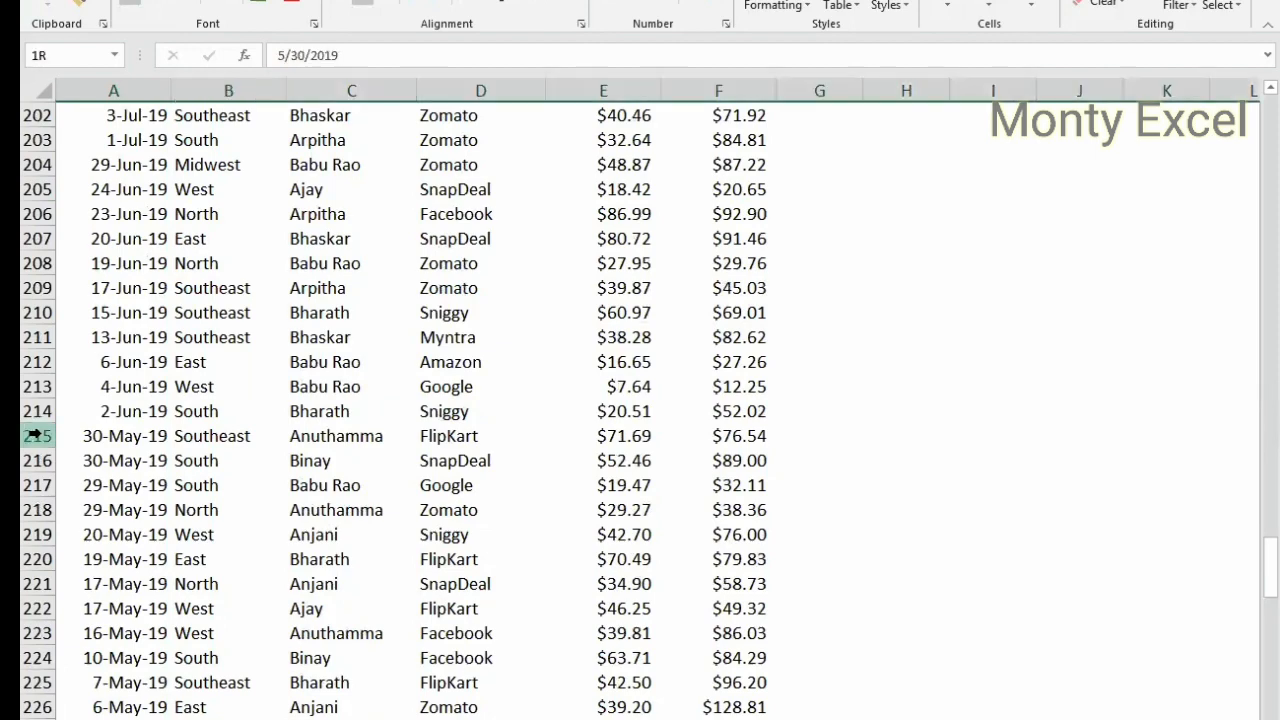
key(Down)
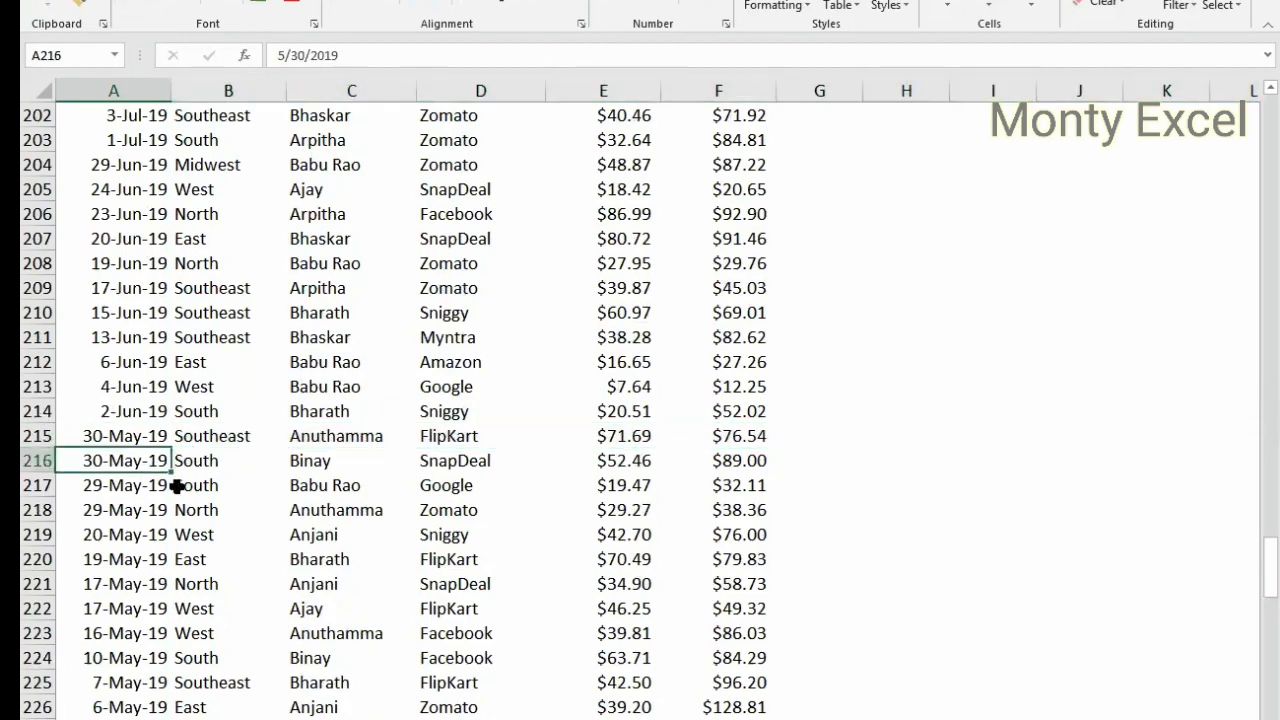
scroll(177, 500, down, 14)
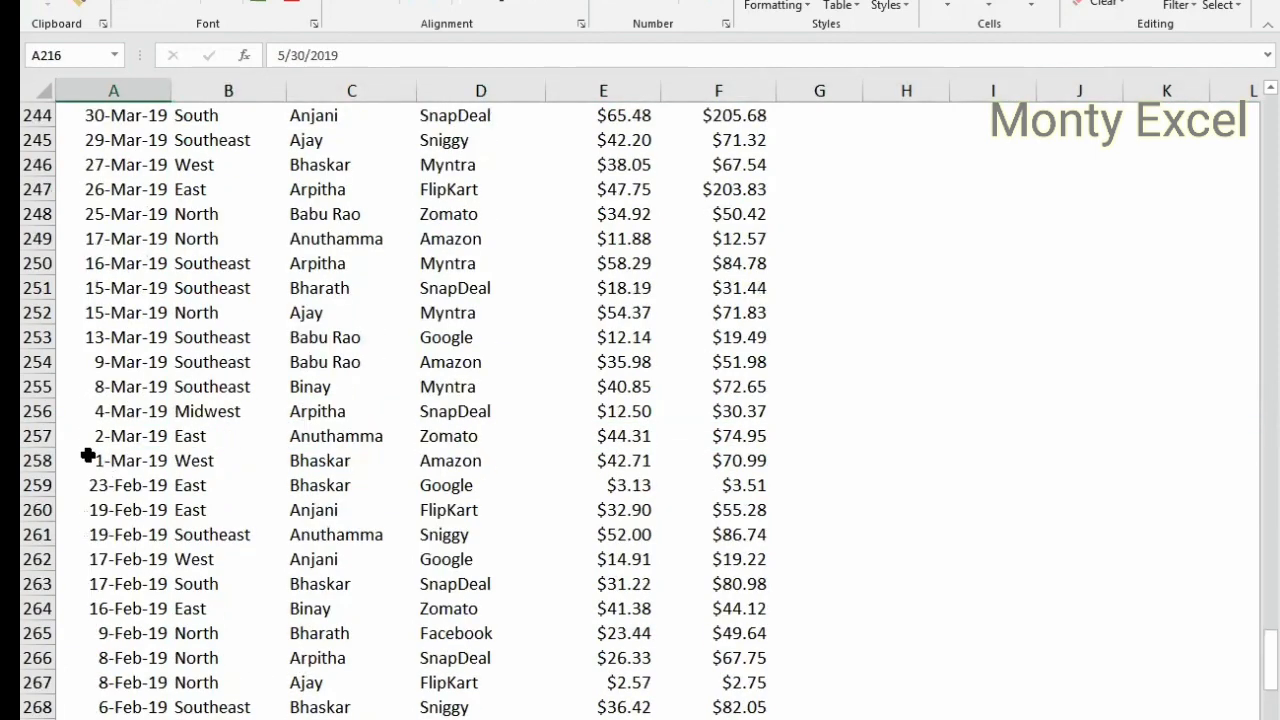
click(108, 467)
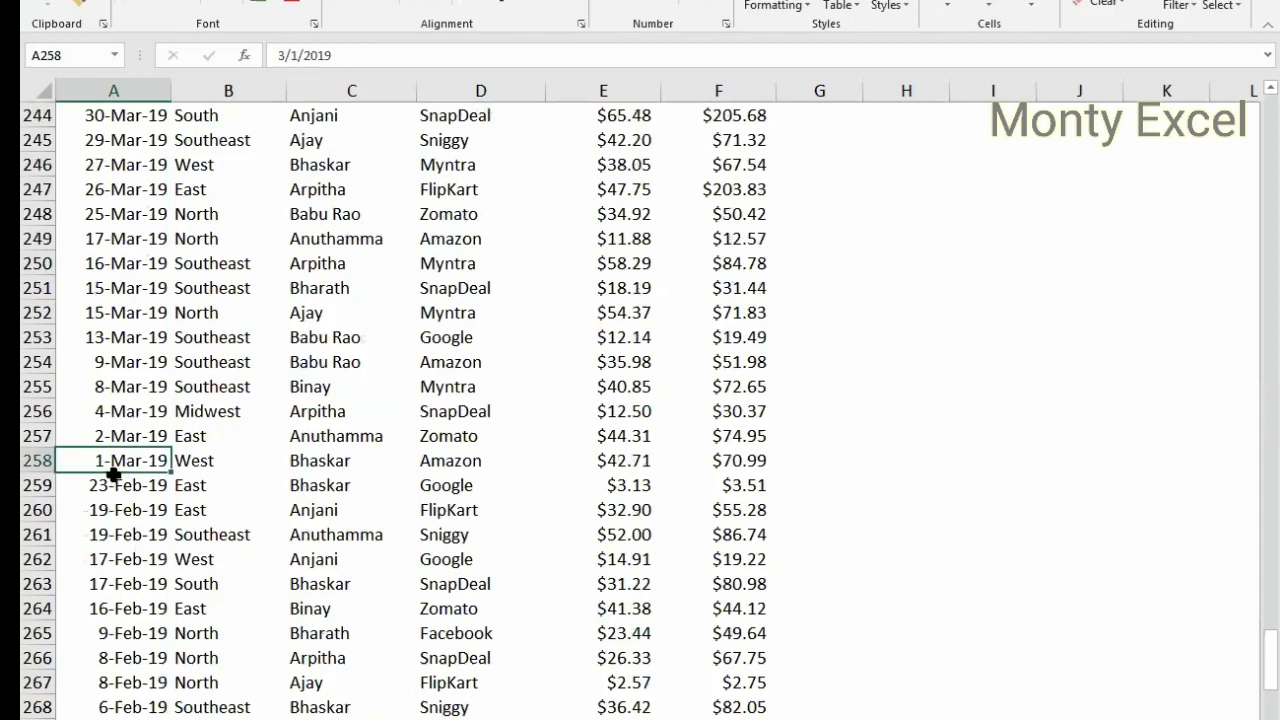
key(shift+space)
key(ctrl+shift+Down)
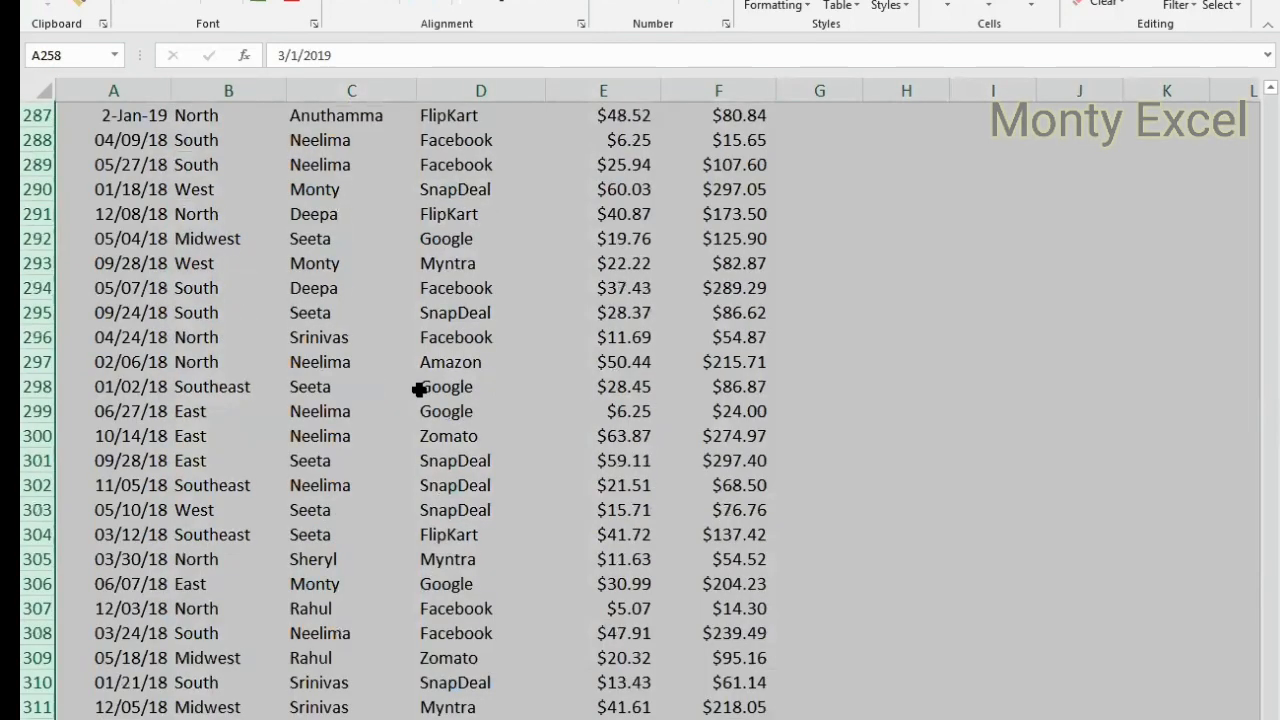
Step: Check the full extent of the data table from the MonthYear header across to Sales and down to the last record
key(ctrl+Home)
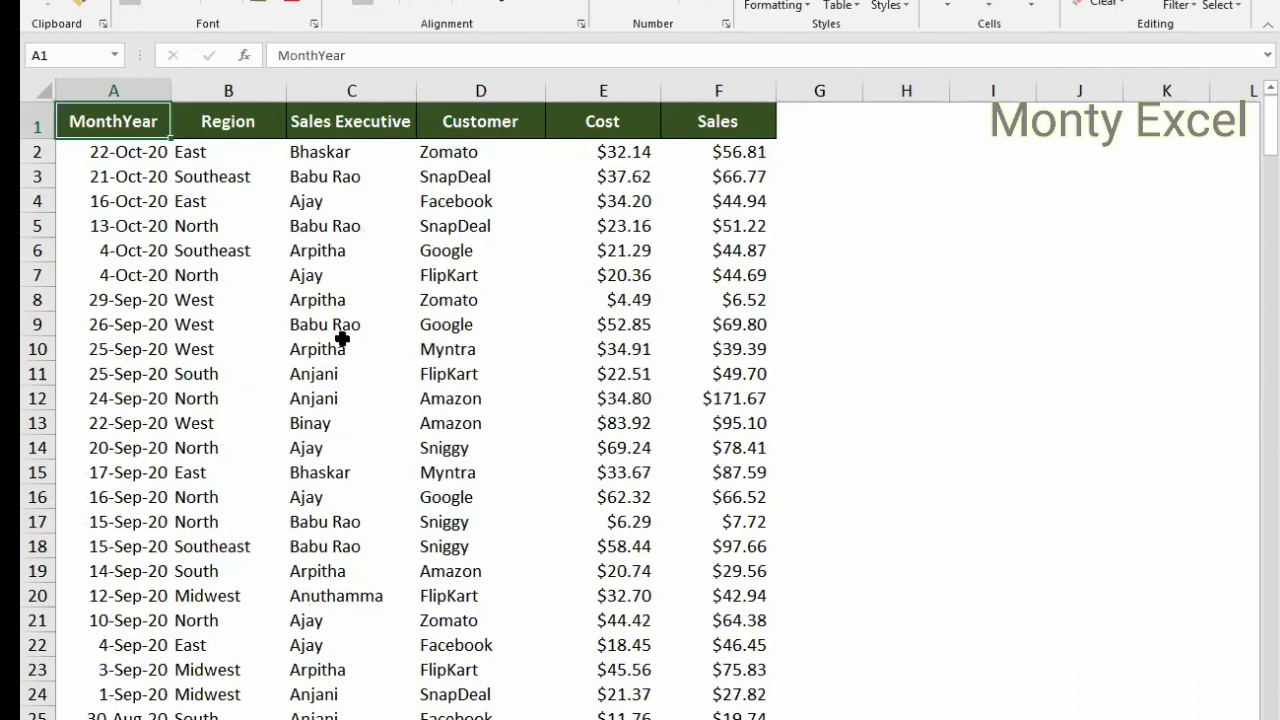
key(ctrl+shift+Right)
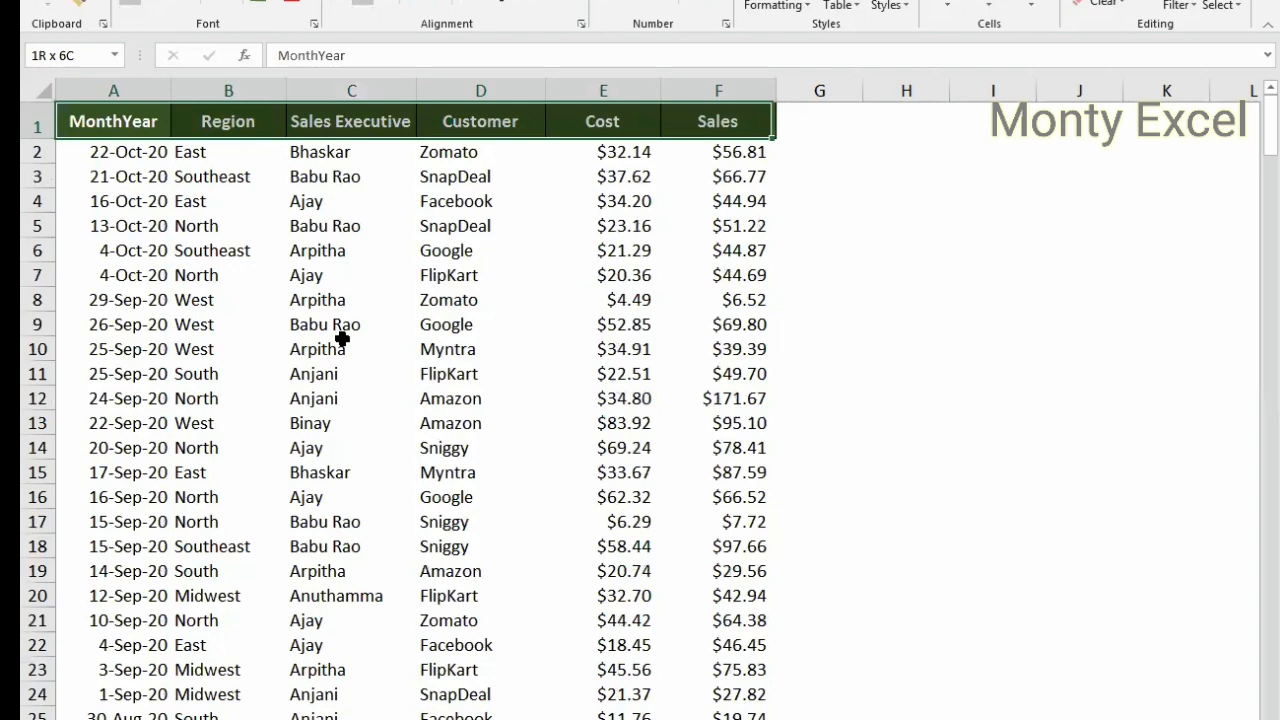
key(ctrl+shift+Down)
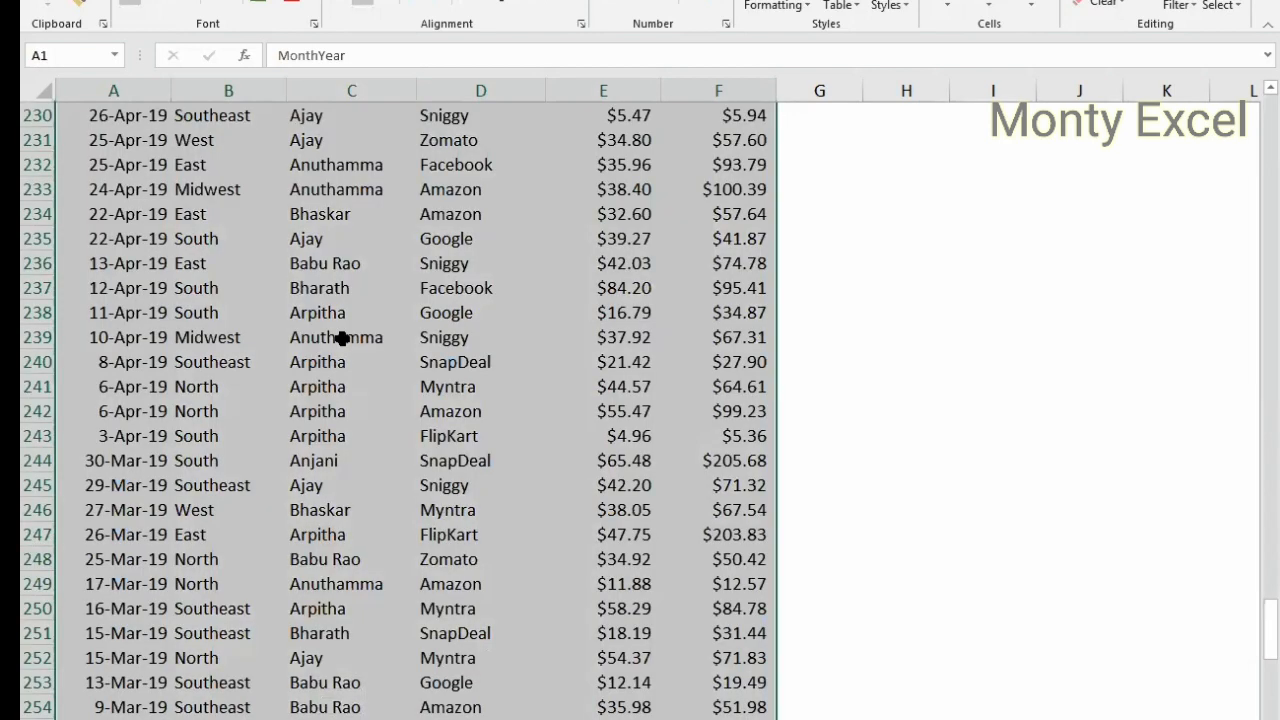
key(ctrl+Home)
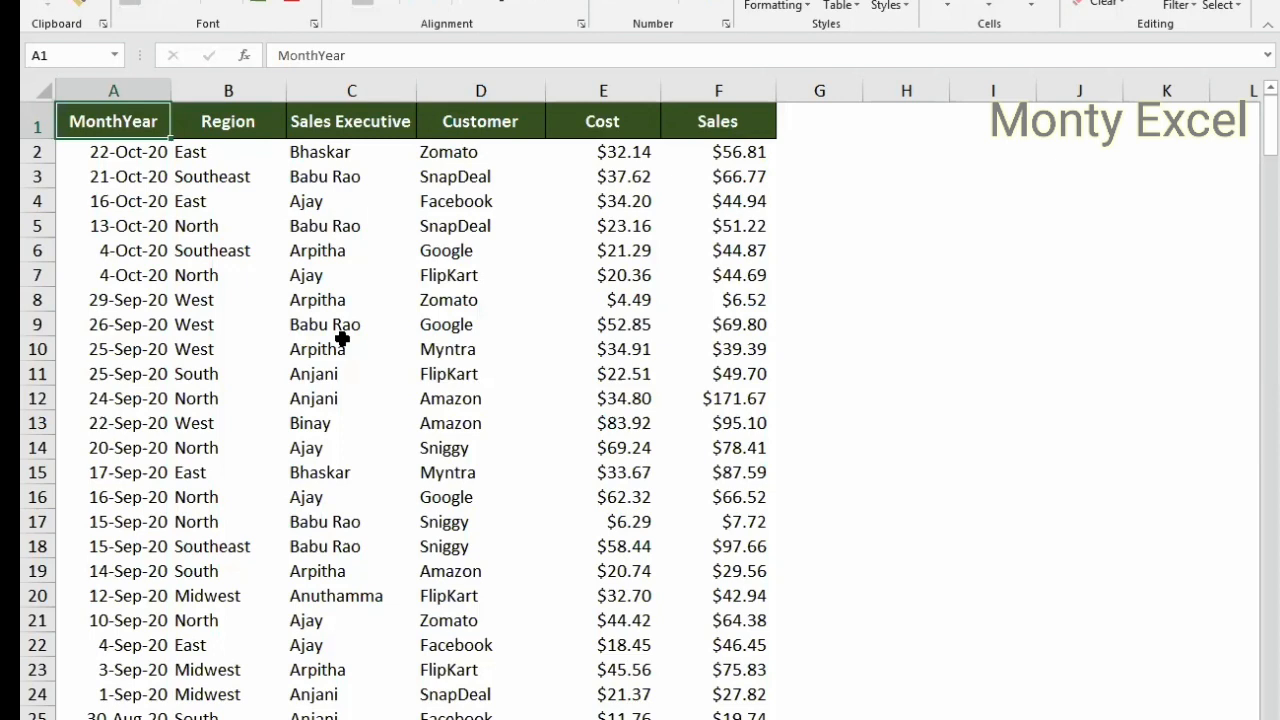
key(ctrl+F11)
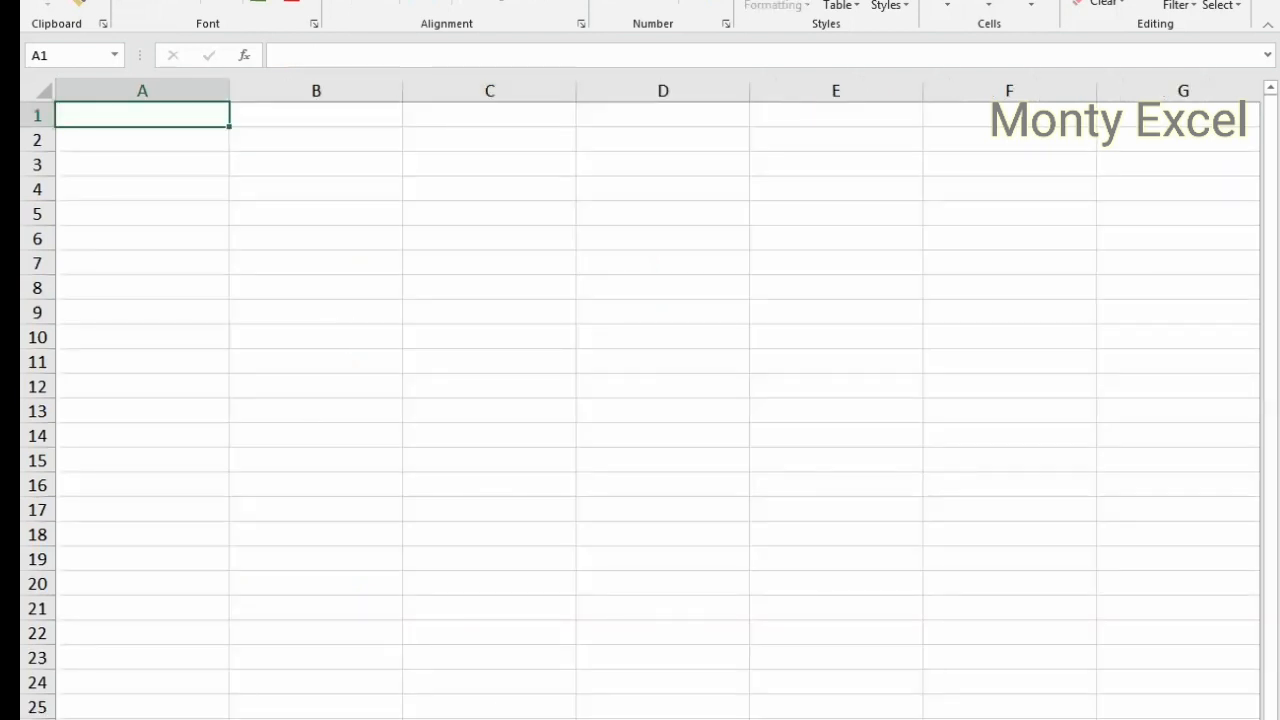
right_click(413, 719)
click(462, 603)
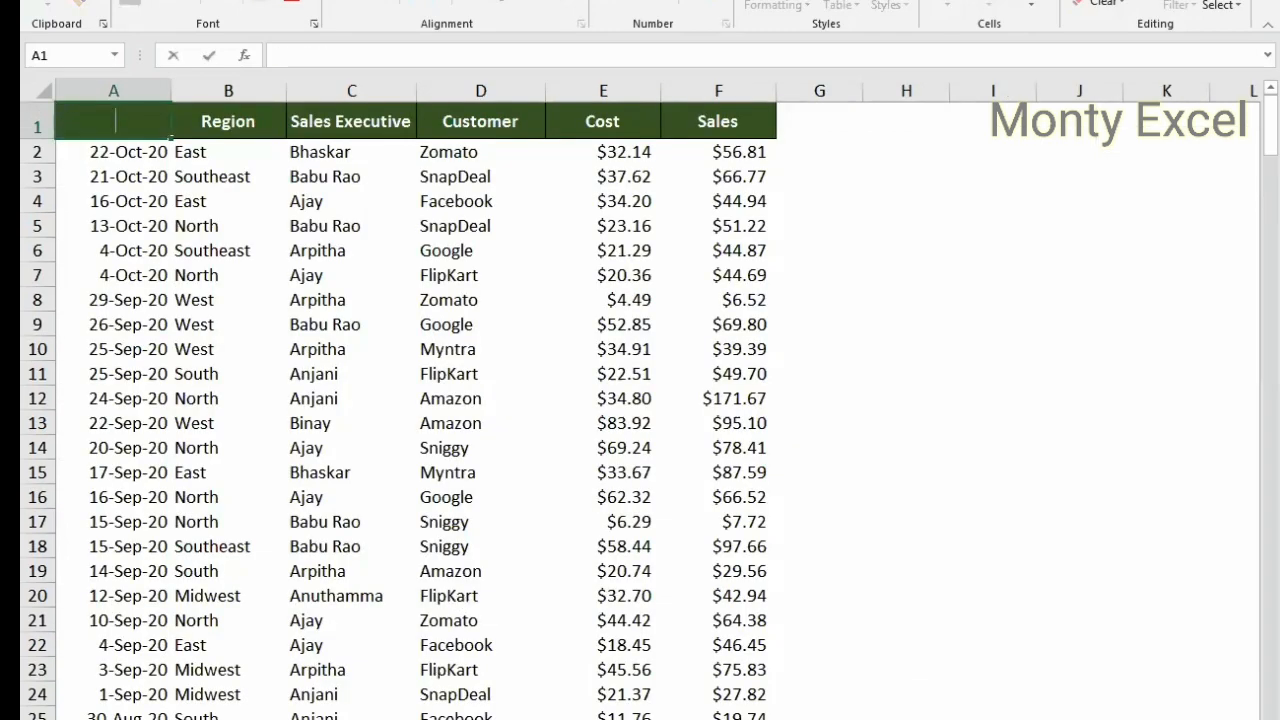
Step: Insert a new blank worksheet into the workbook
right_click(405, 719)
click(457, 581)
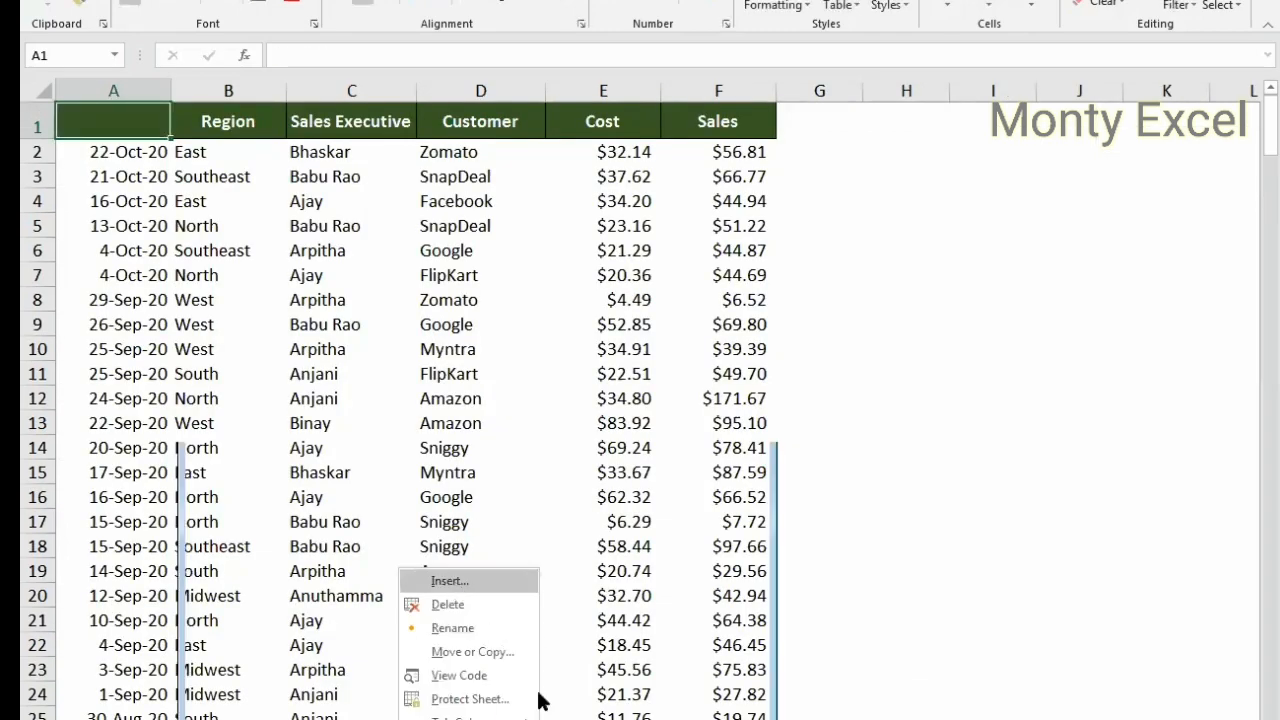
key(Escape)
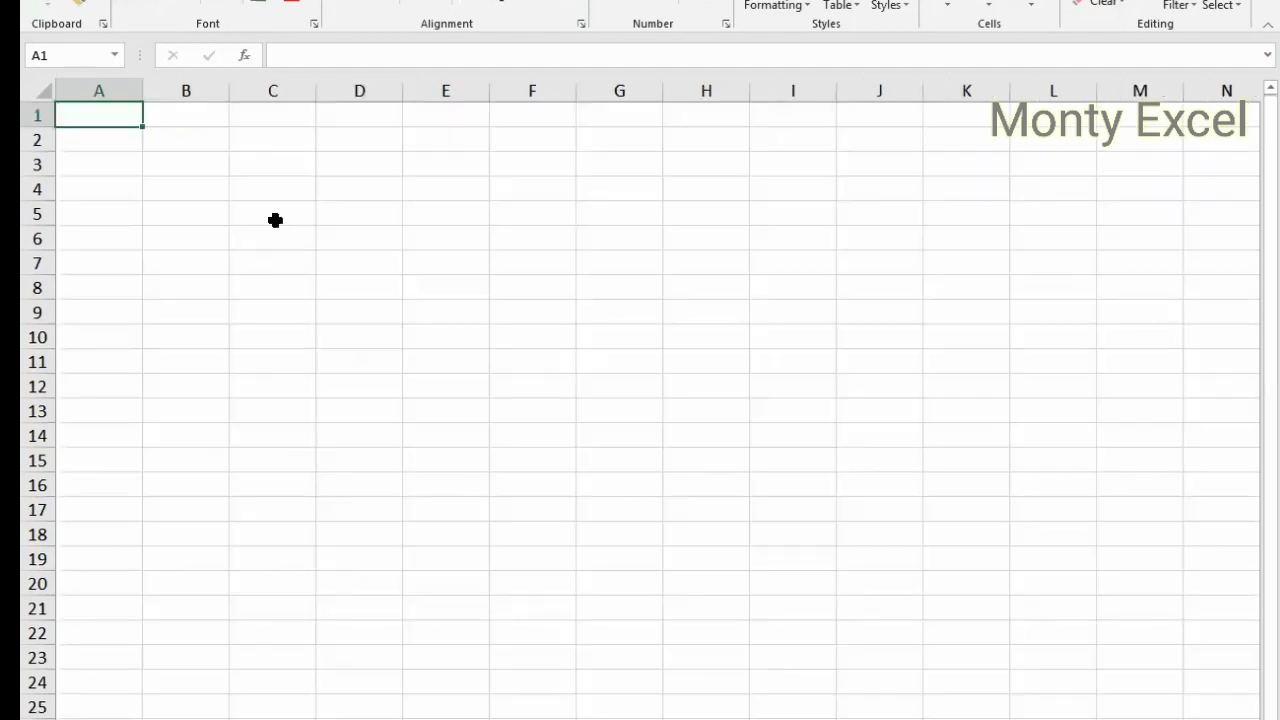
Step: Fill cells A2:A16 and C2:C16 of the blank worksheet with the value 10
drag(100, 139, 129, 499)
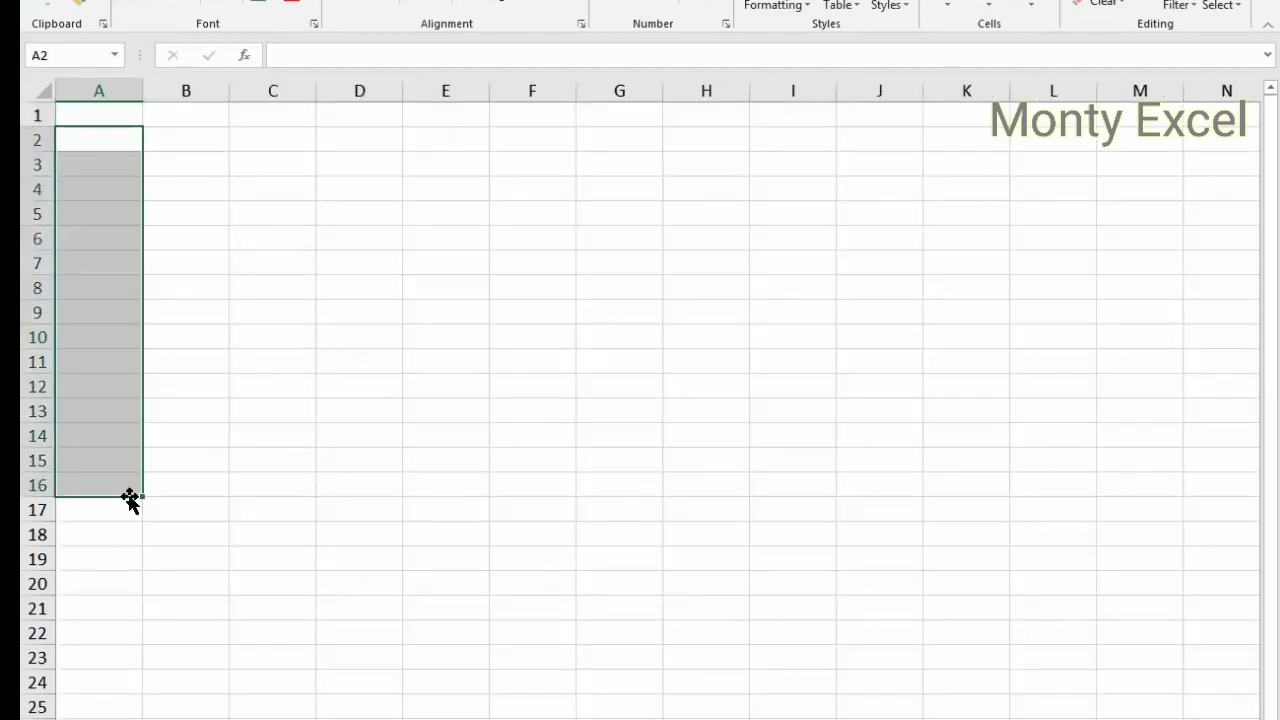
text(10)
key(ctrl+Return)
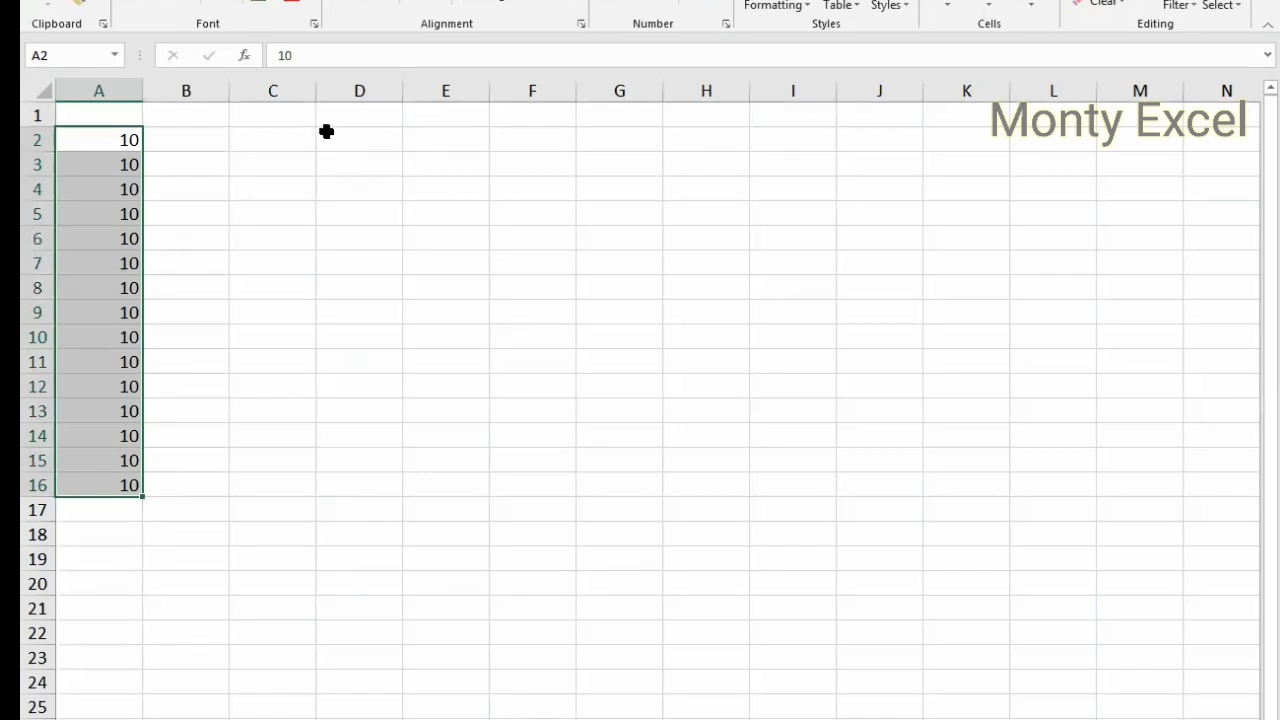
drag(268, 136, 261, 483)
text(10)
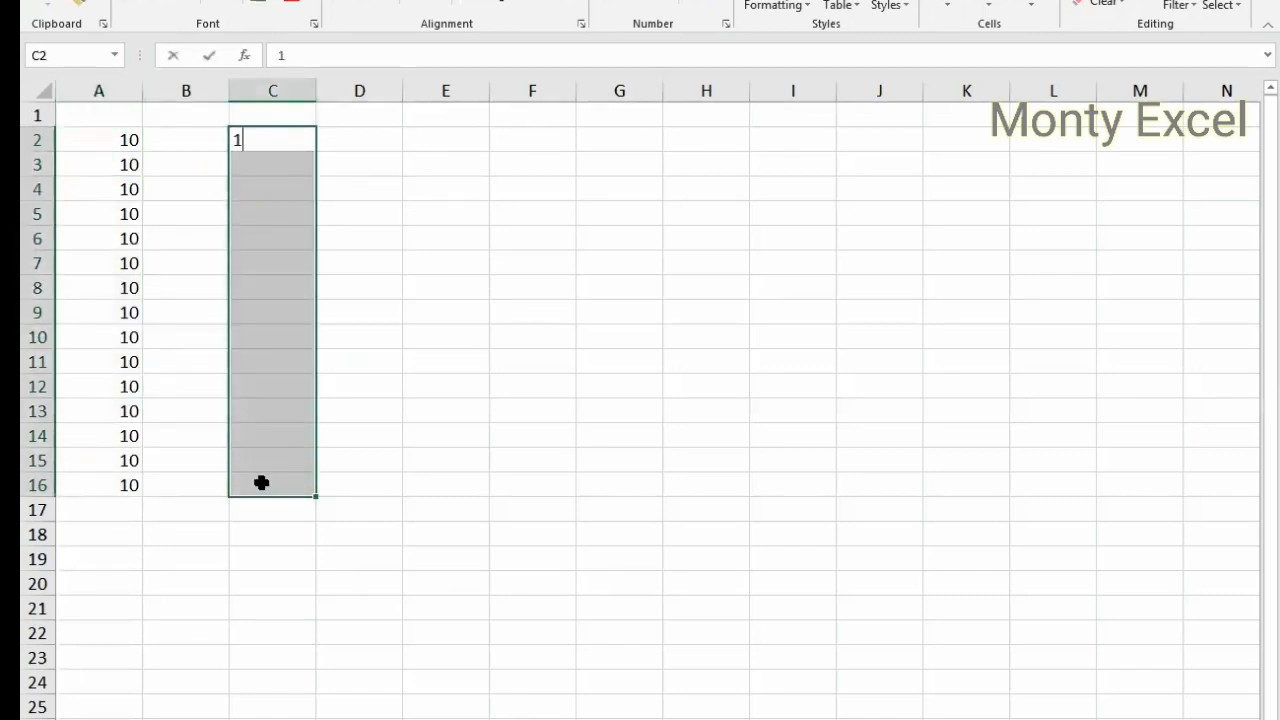
key(ctrl+Return)
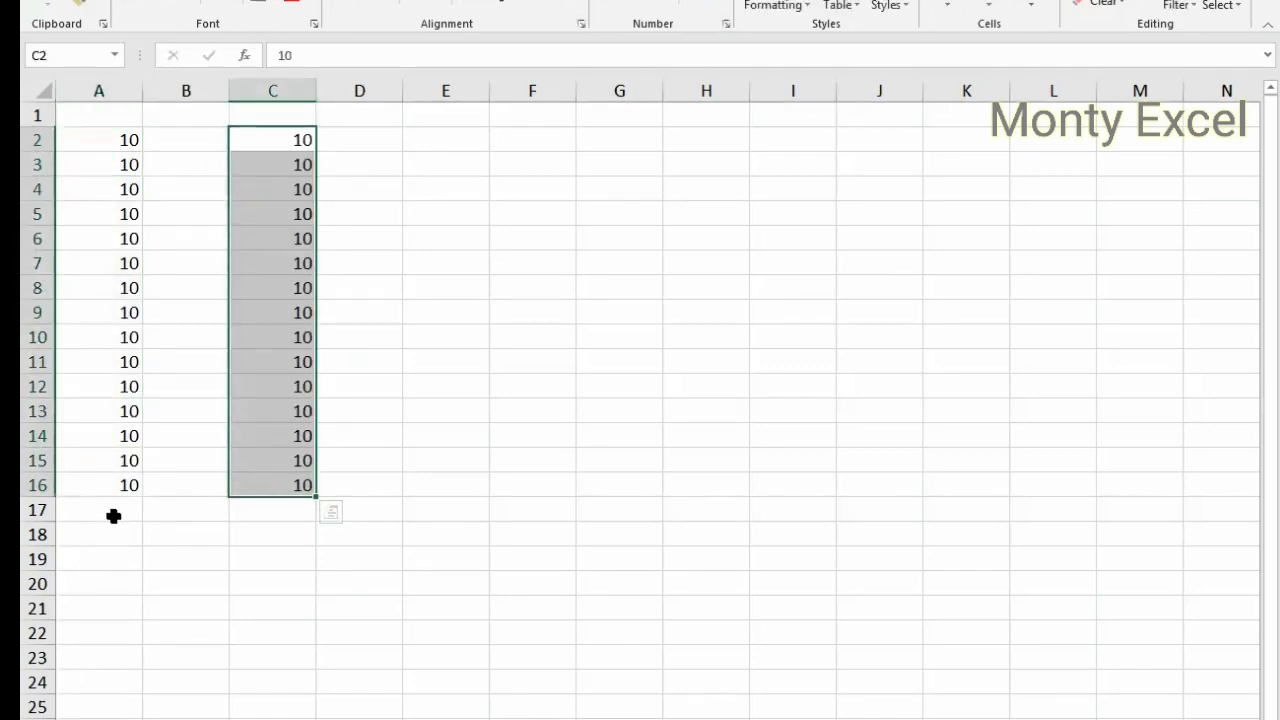
Step: Add up the values of A2:A16 in cell B2 with a SUM formula
click(111, 512)
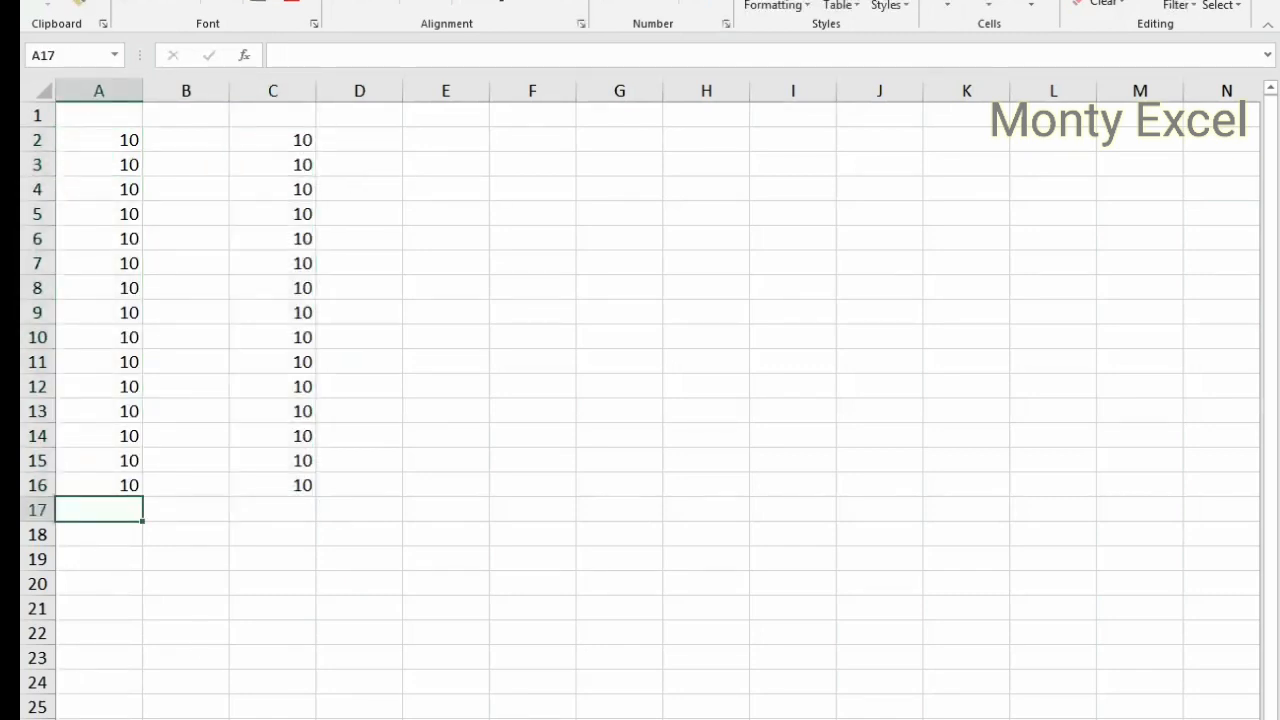
click(189, 136)
text(=SUM)
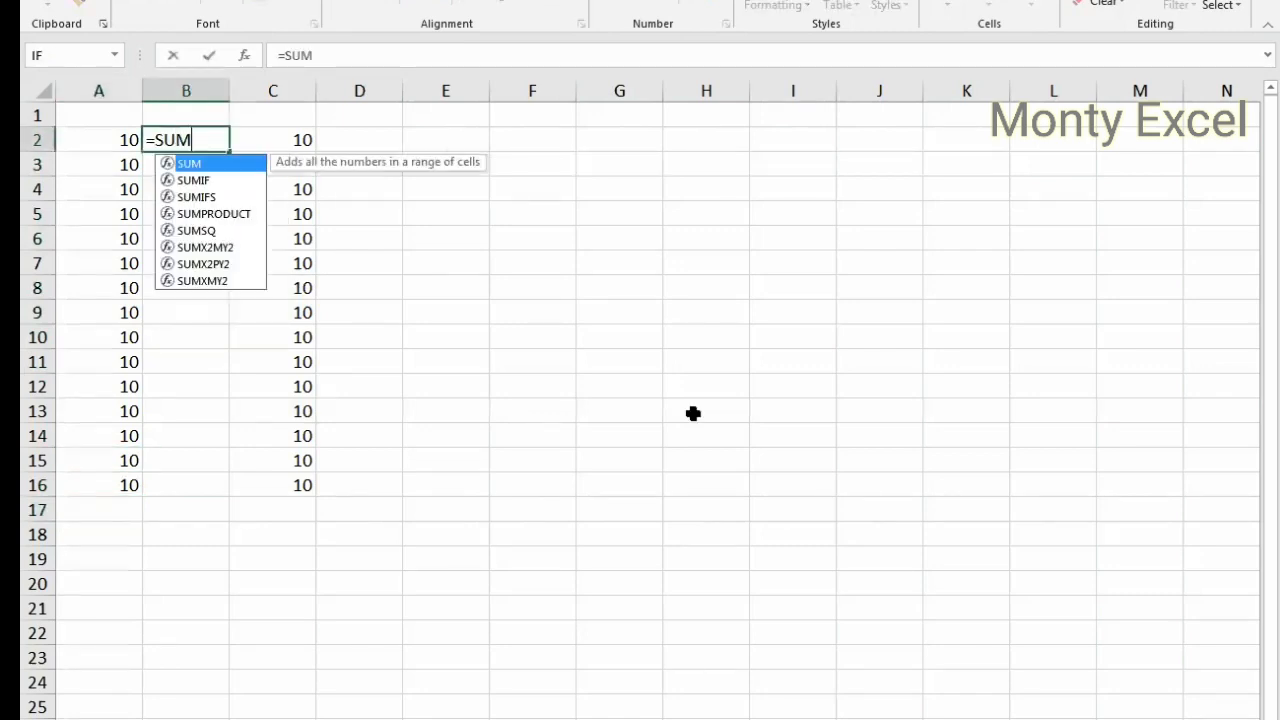
text(()
key(Left)
key(ctrl+shift+Down)
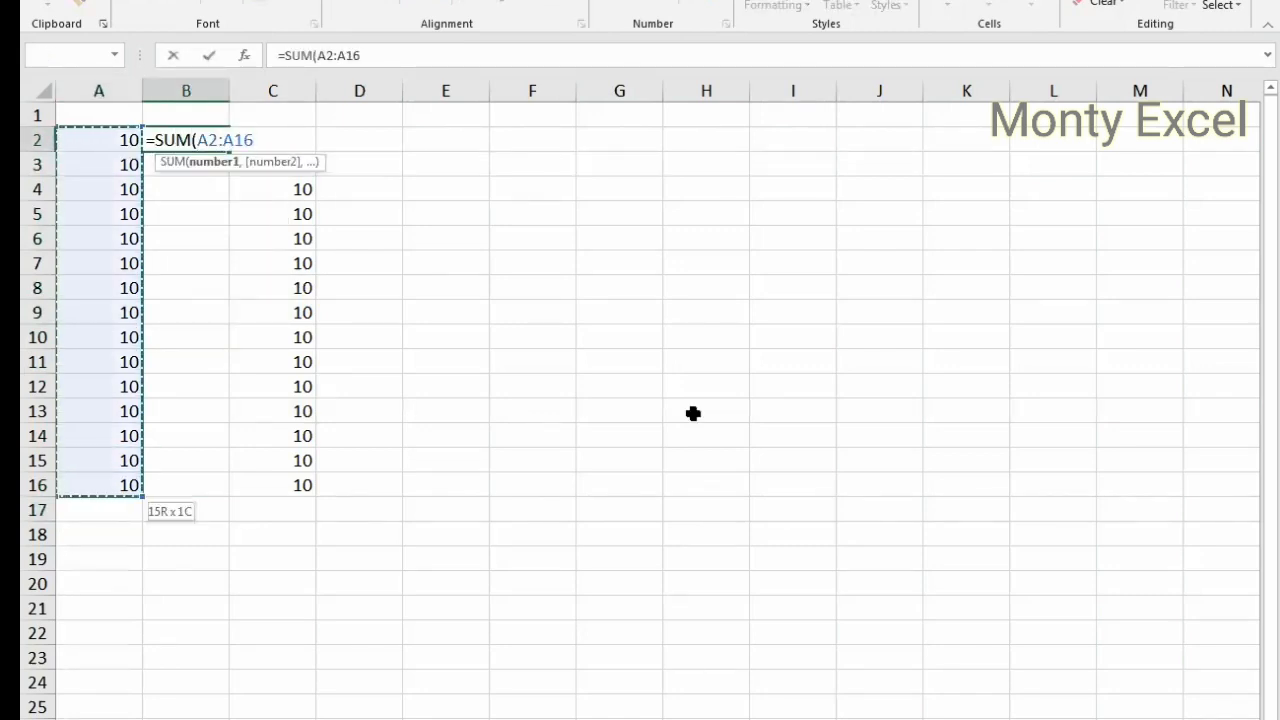
key(Return)
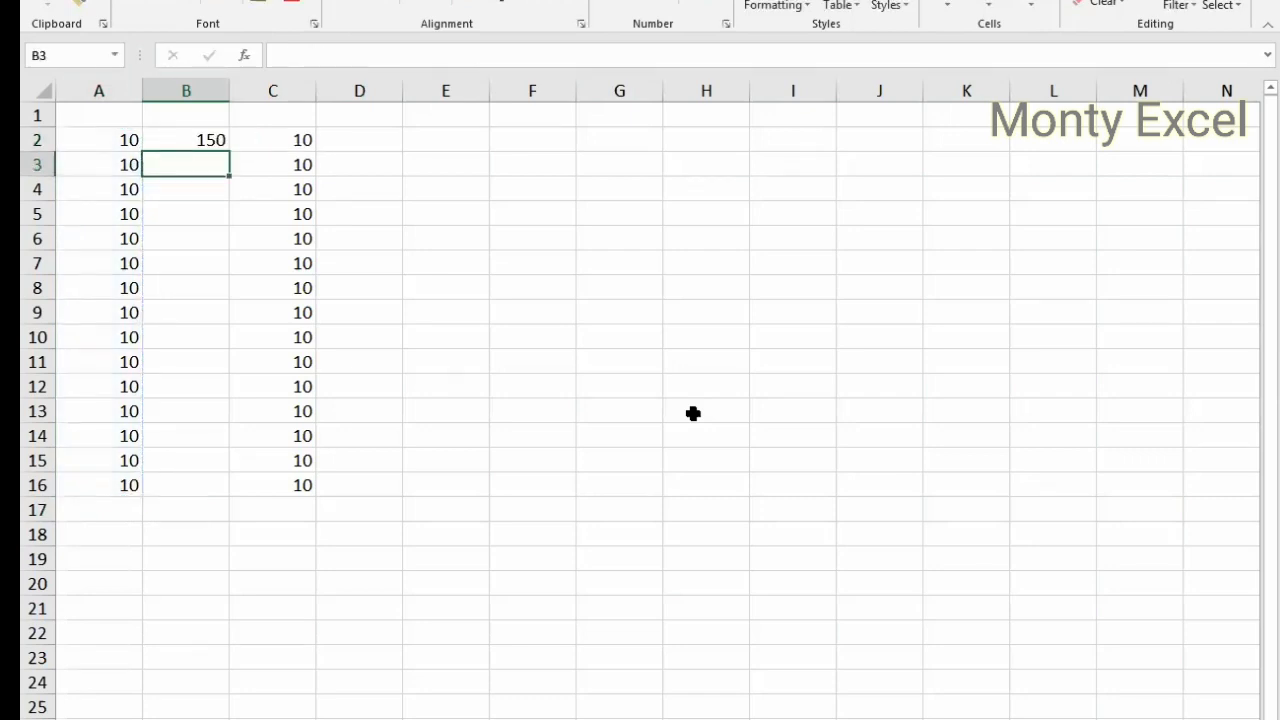
Step: Check the extent of the filled values in columns A and C by selecting each block from row 2 down
key(Up)
key(Left)
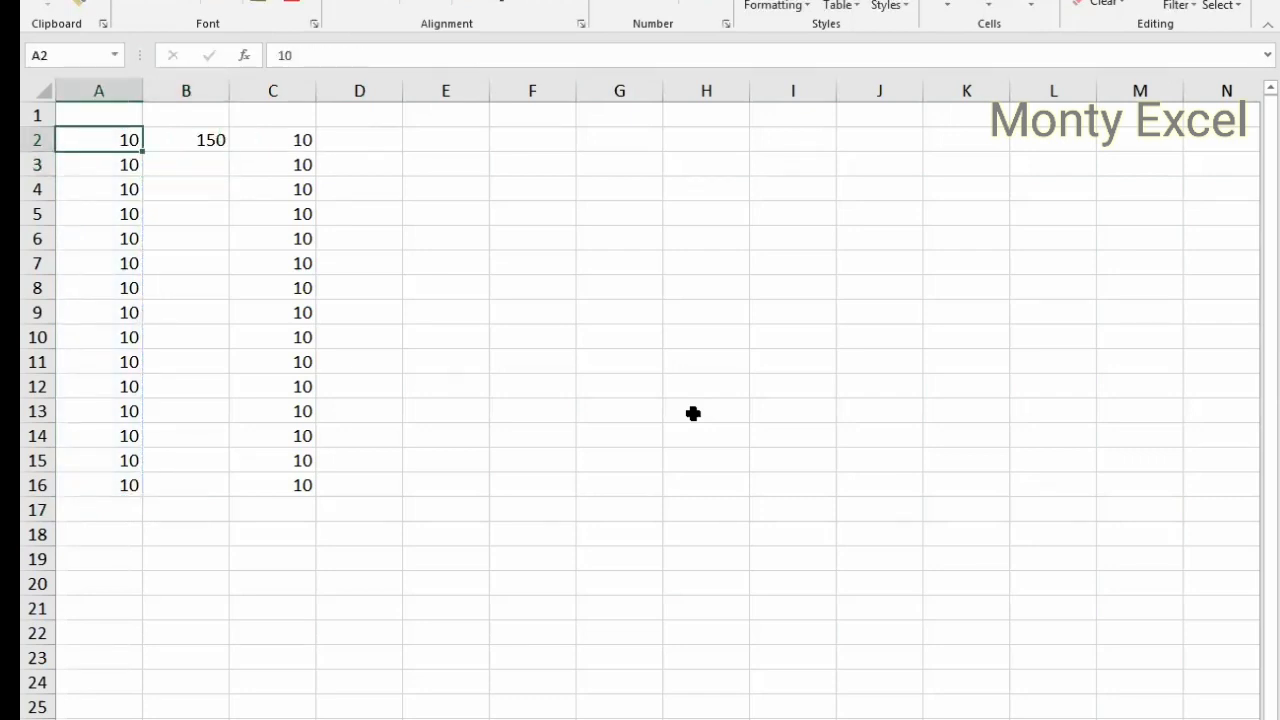
key(ctrl+shift+Down)
key(Right)
key(Right)
key(ctrl+shift+Down)
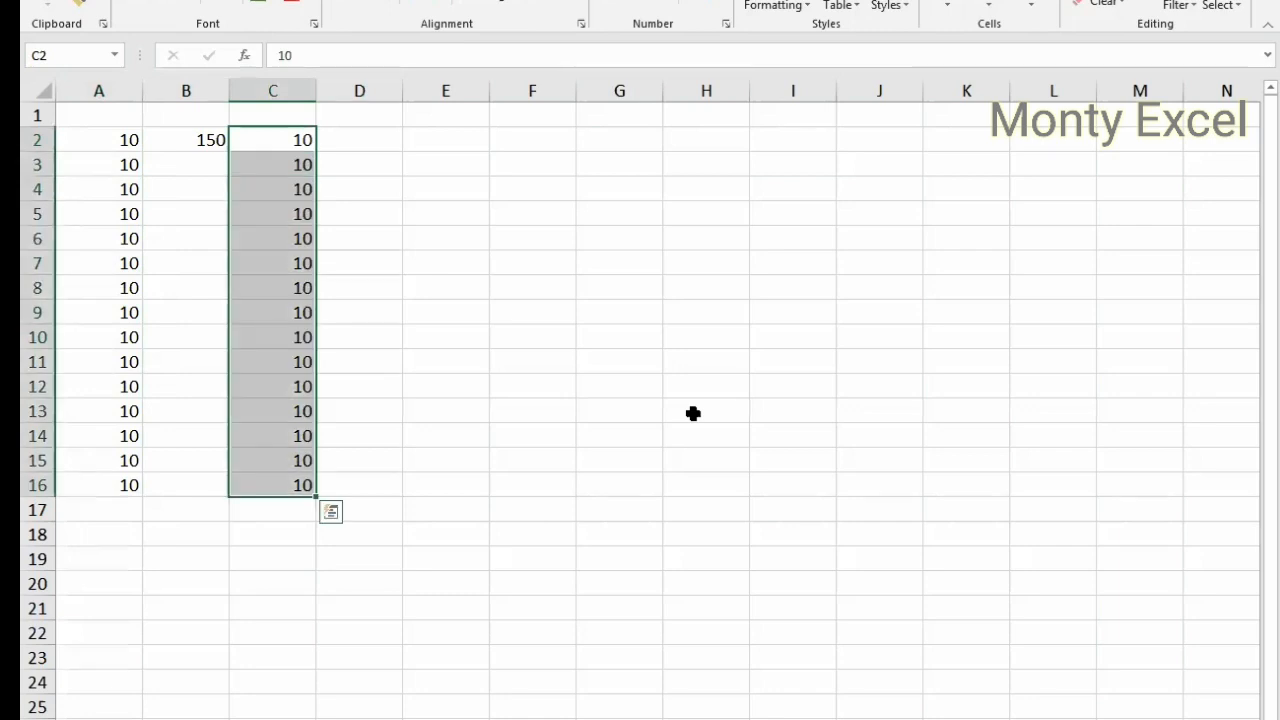
Step: Enter the header SCORE in A1 and copy it to C1
key(Up)
key(Left)
key(Left)
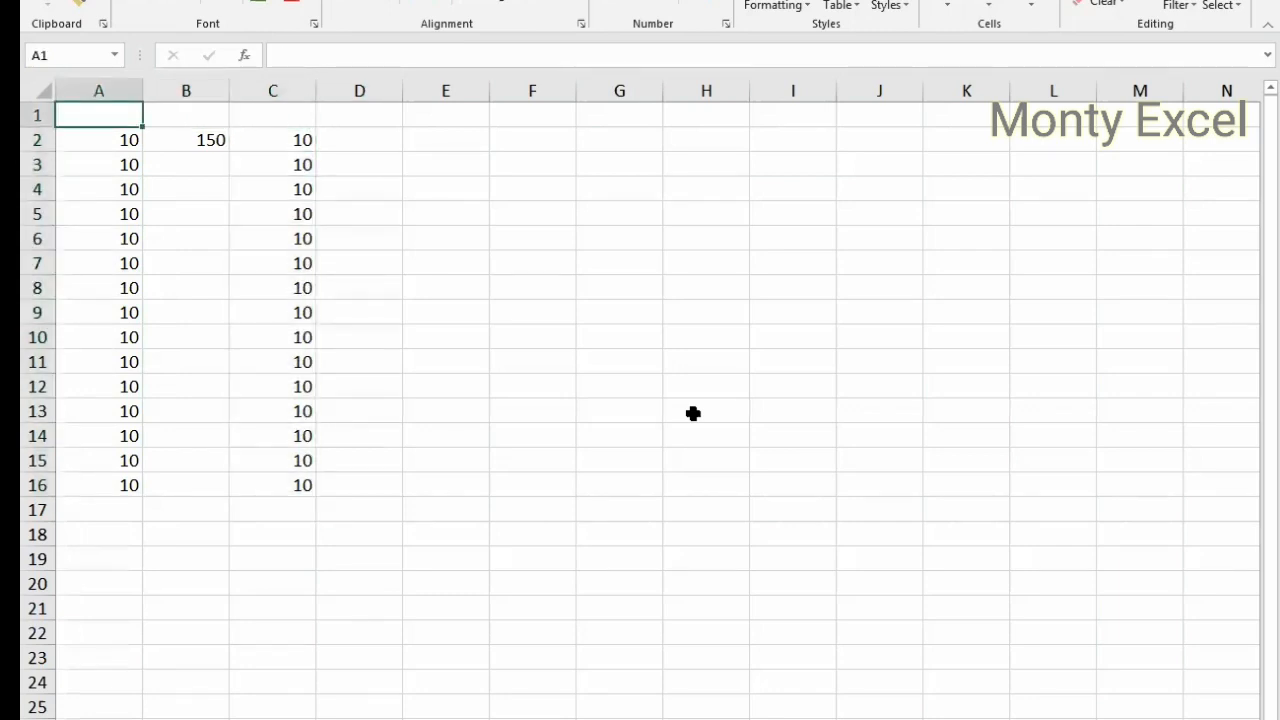
text(SCORE)
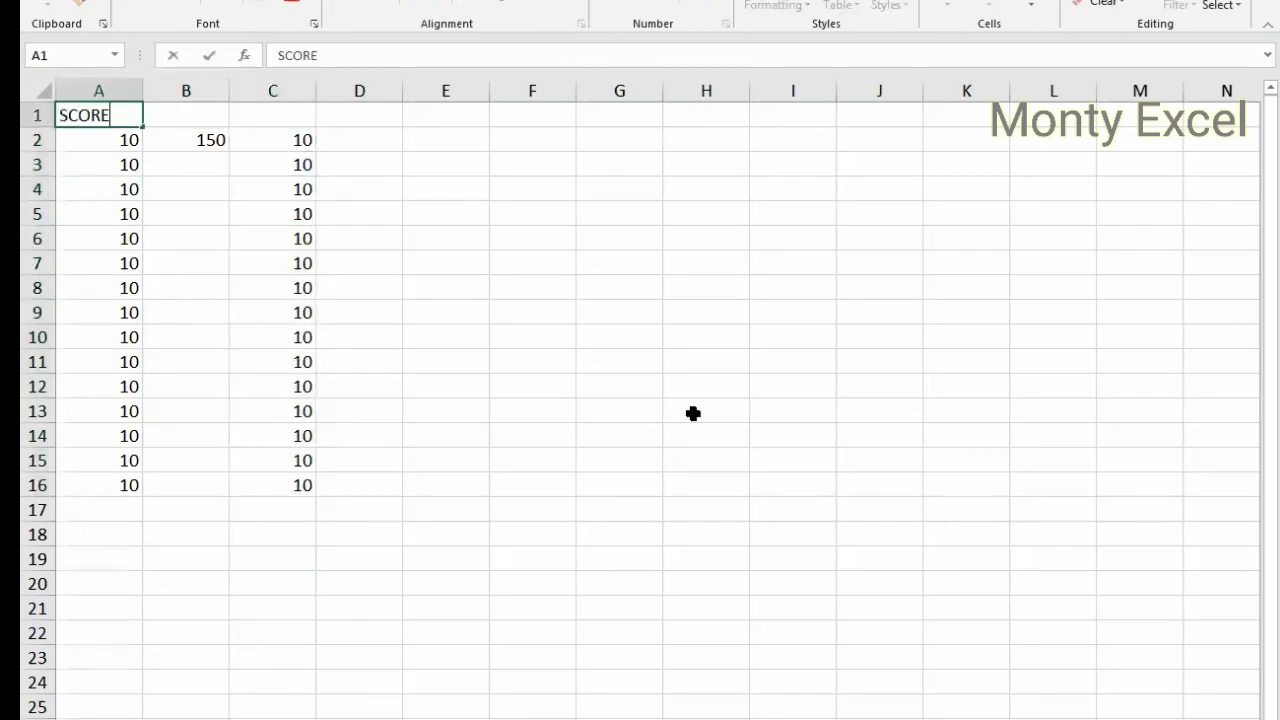
key(Right)
key(Right)
key(Left)
key(Left)
key(ctrl+c)
key(Right)
key(Right)
key(Right)
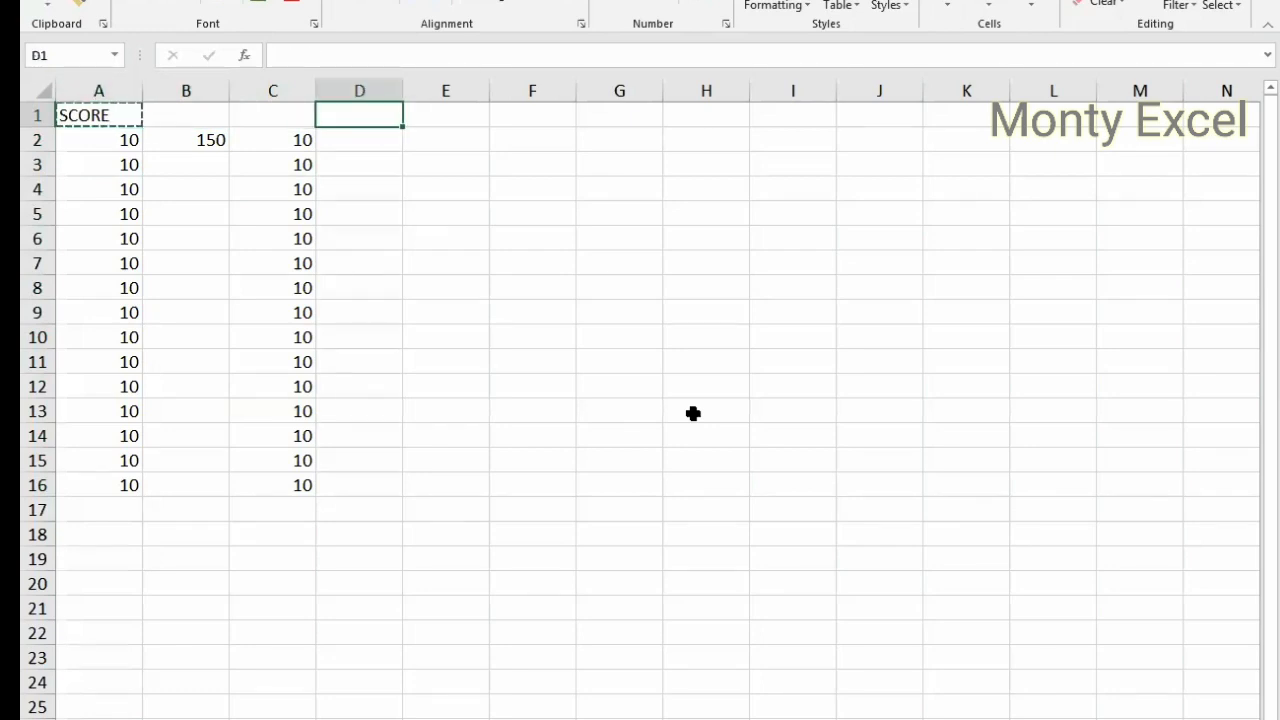
key(Left)
key(ctrl+v)
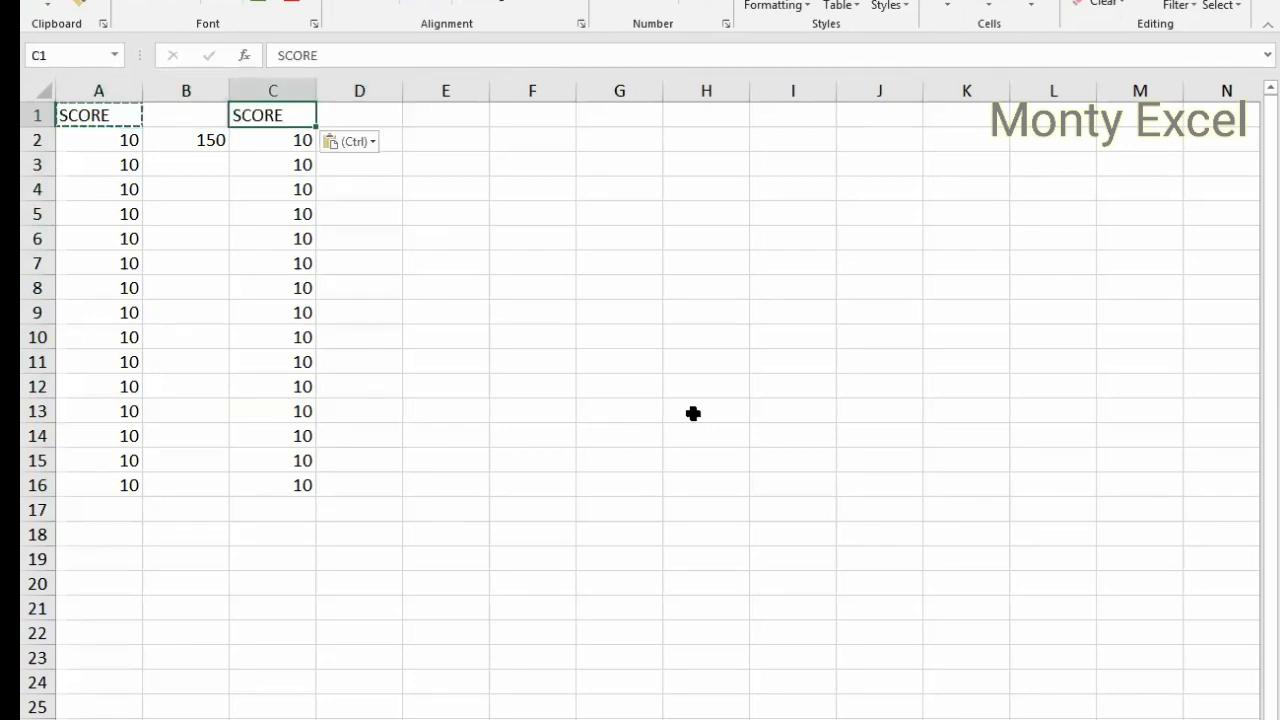
Step: Try to enter the formula =SUBSTITUTE(C2:C16 in cell D2
key(Down)
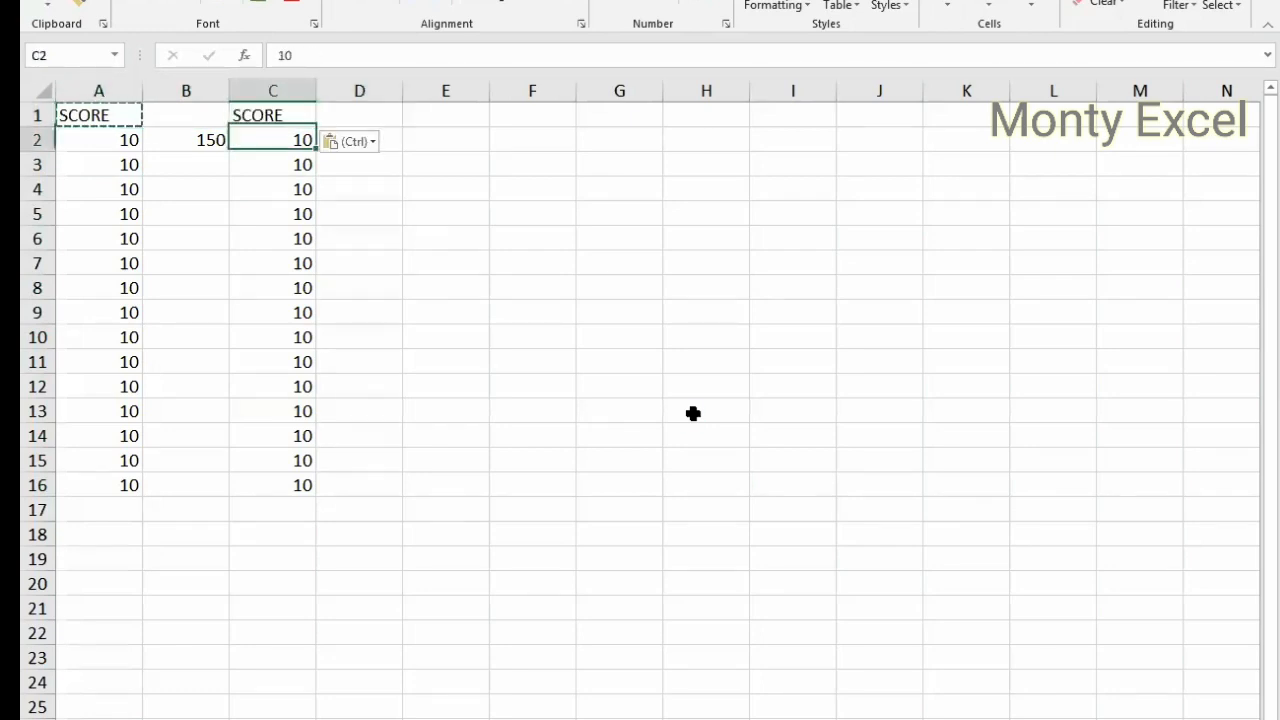
key(Left)
key(Left)
key(Right)
key(Right)
key(Right)
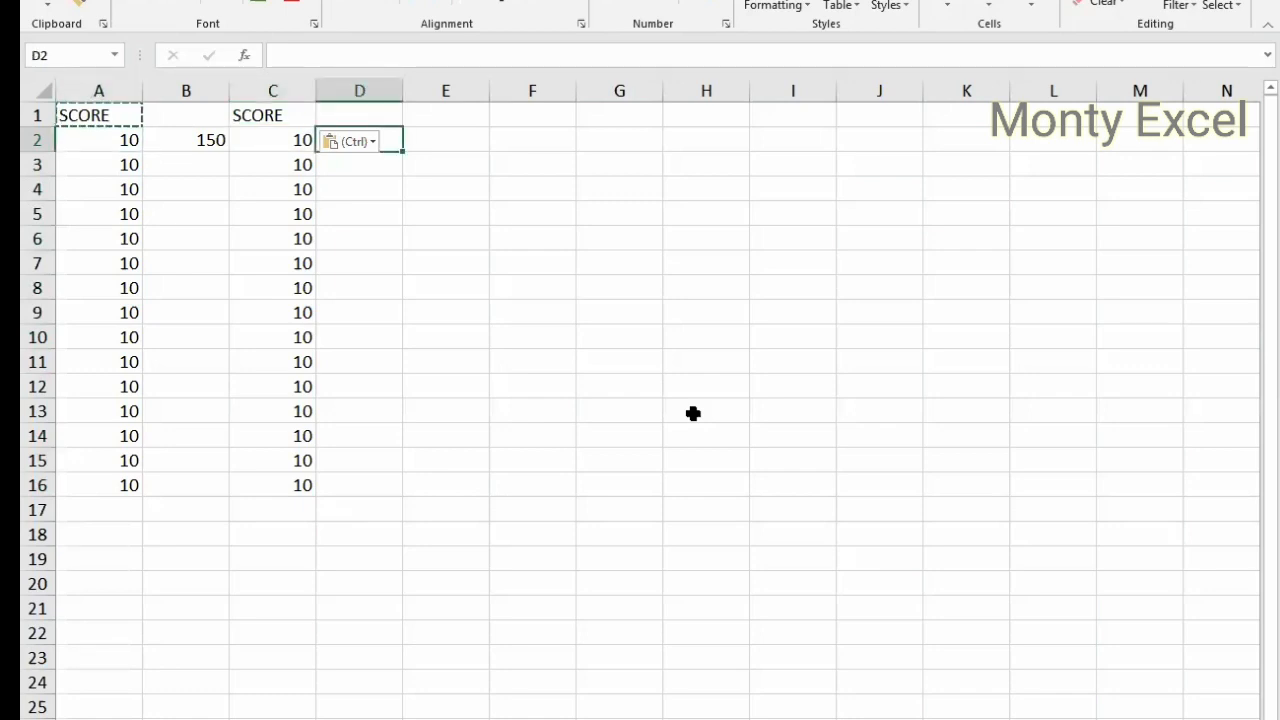
text(=SU)
key(Tab)
key(Left)
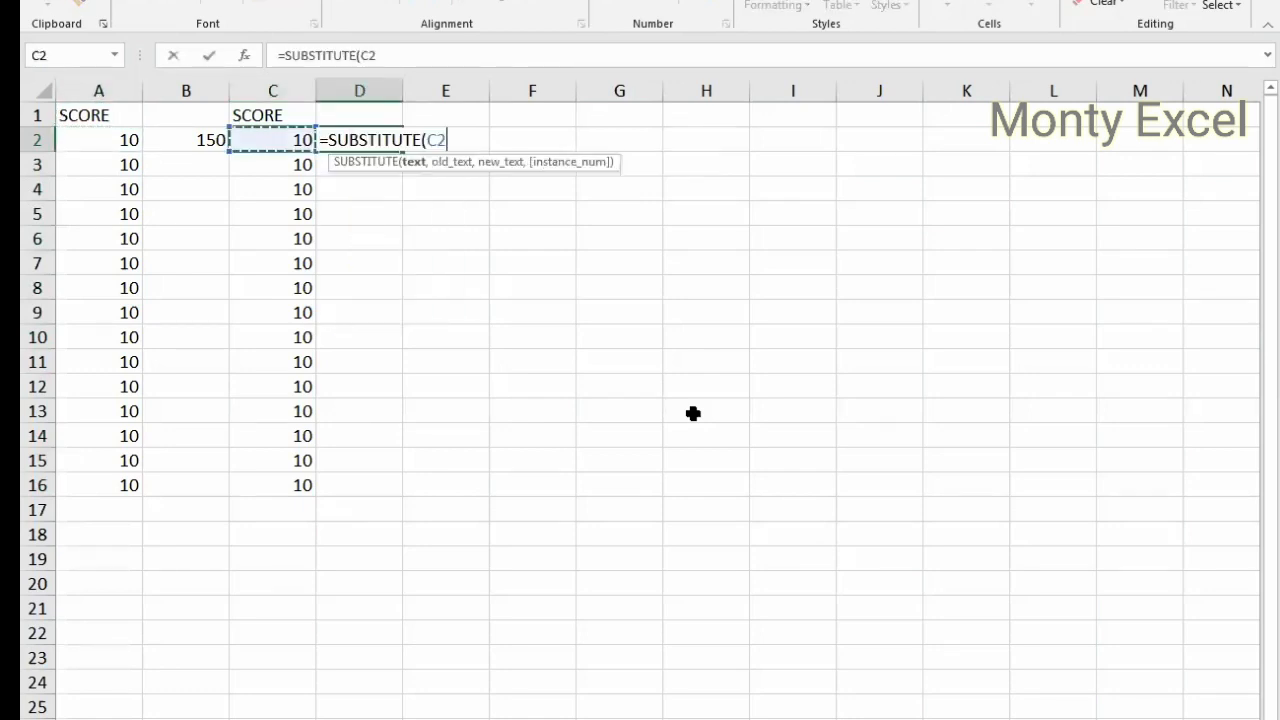
key(ctrl+shift+Down)
key(Return)
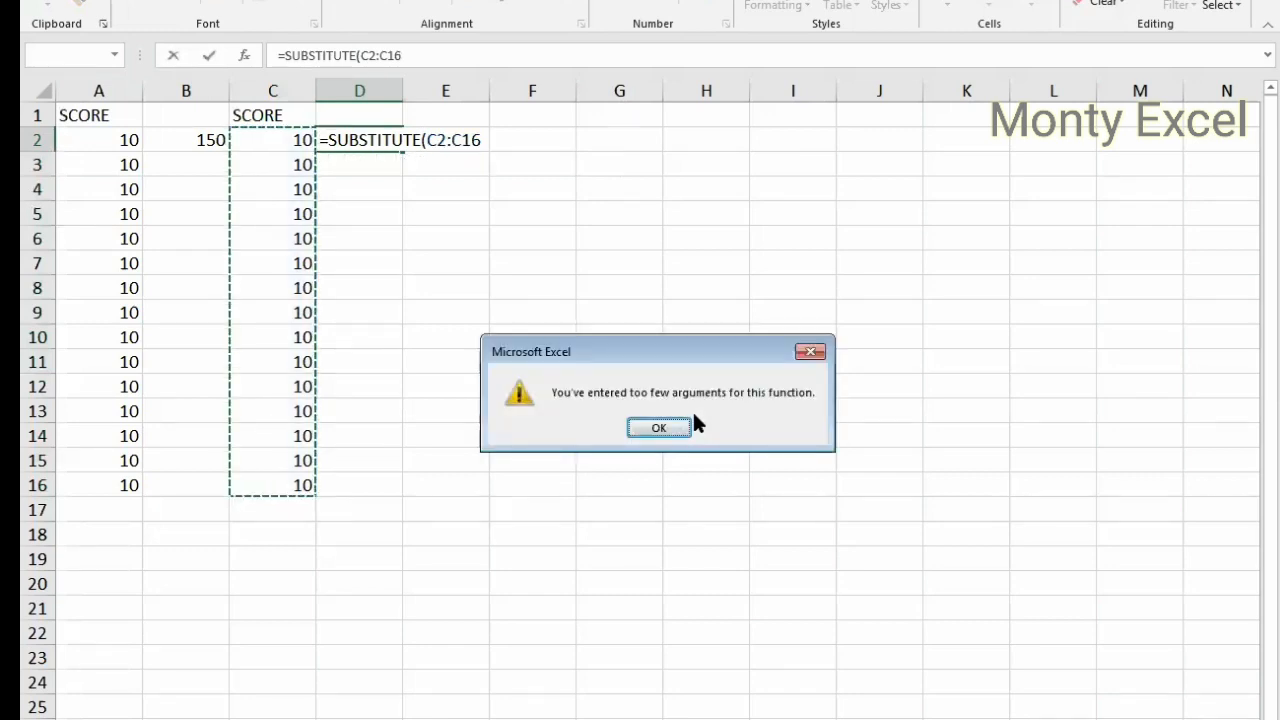
click(652, 426)
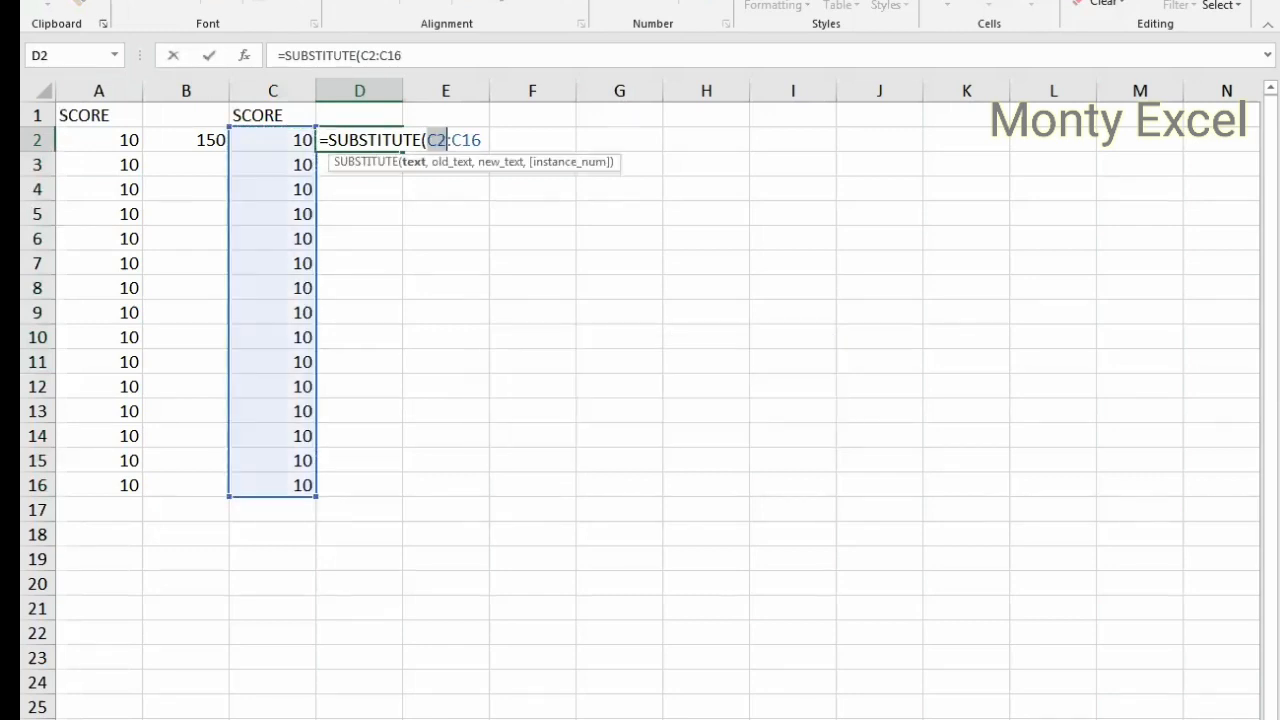
Step: Replace the unfinished formula in D2 with a SUM of the range C2:C16
key(Escape)
key(Return)
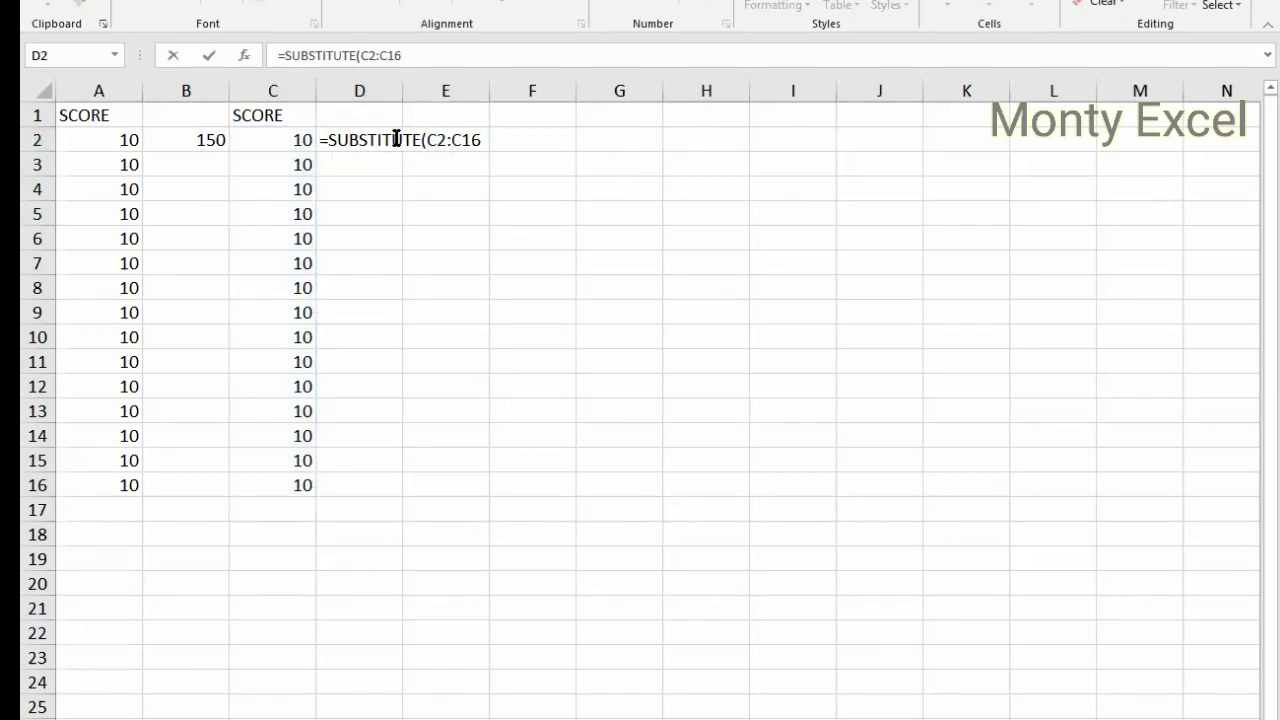
click(364, 143)
key(Home)
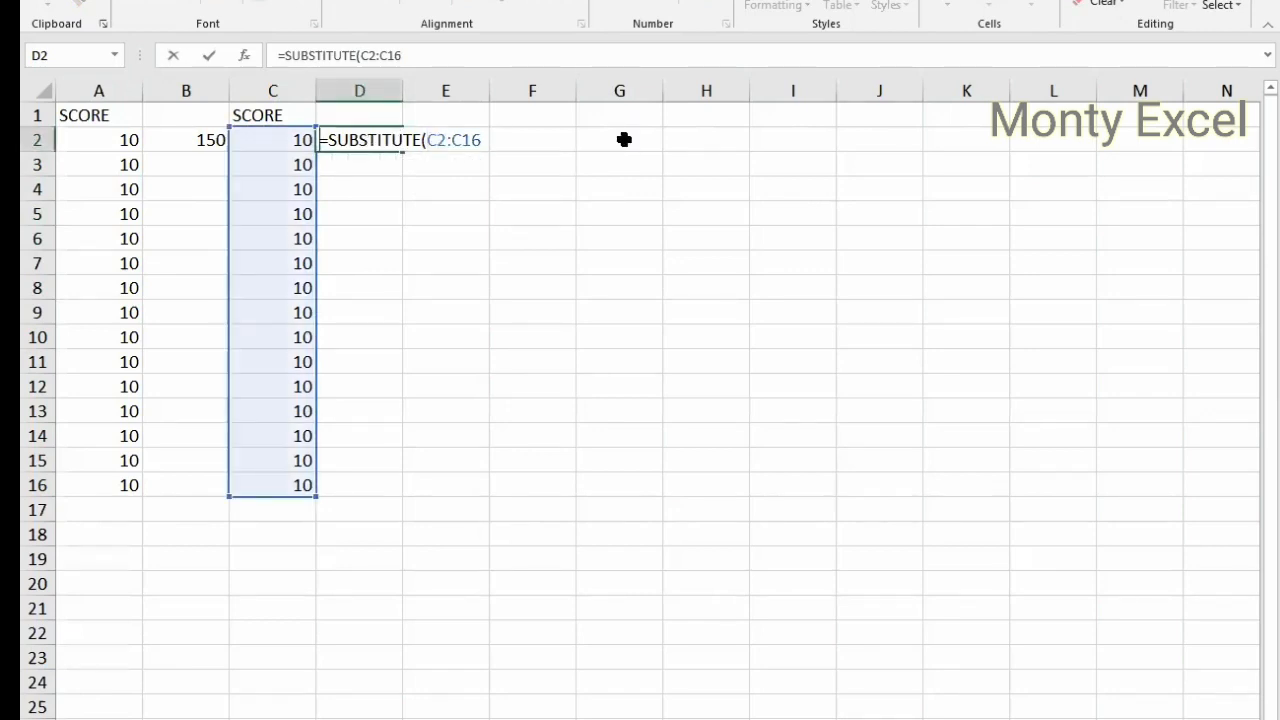
key(shift+End)
text(=SU)
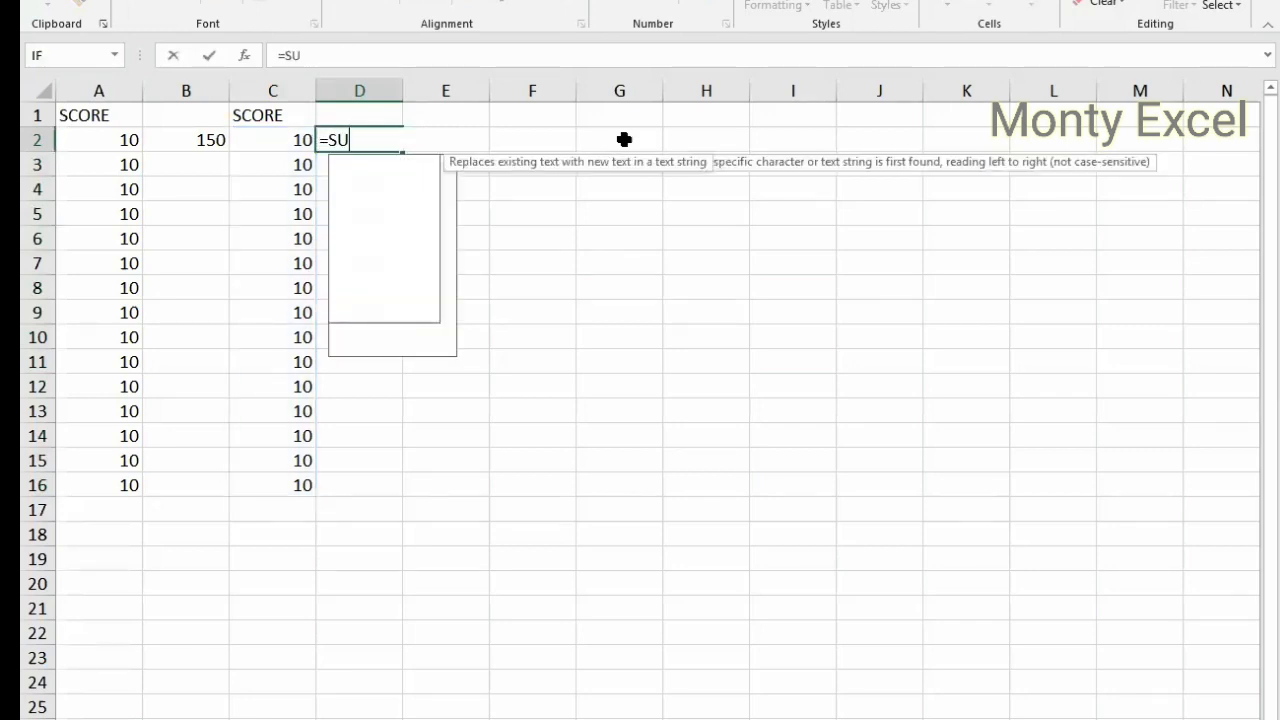
text(M()
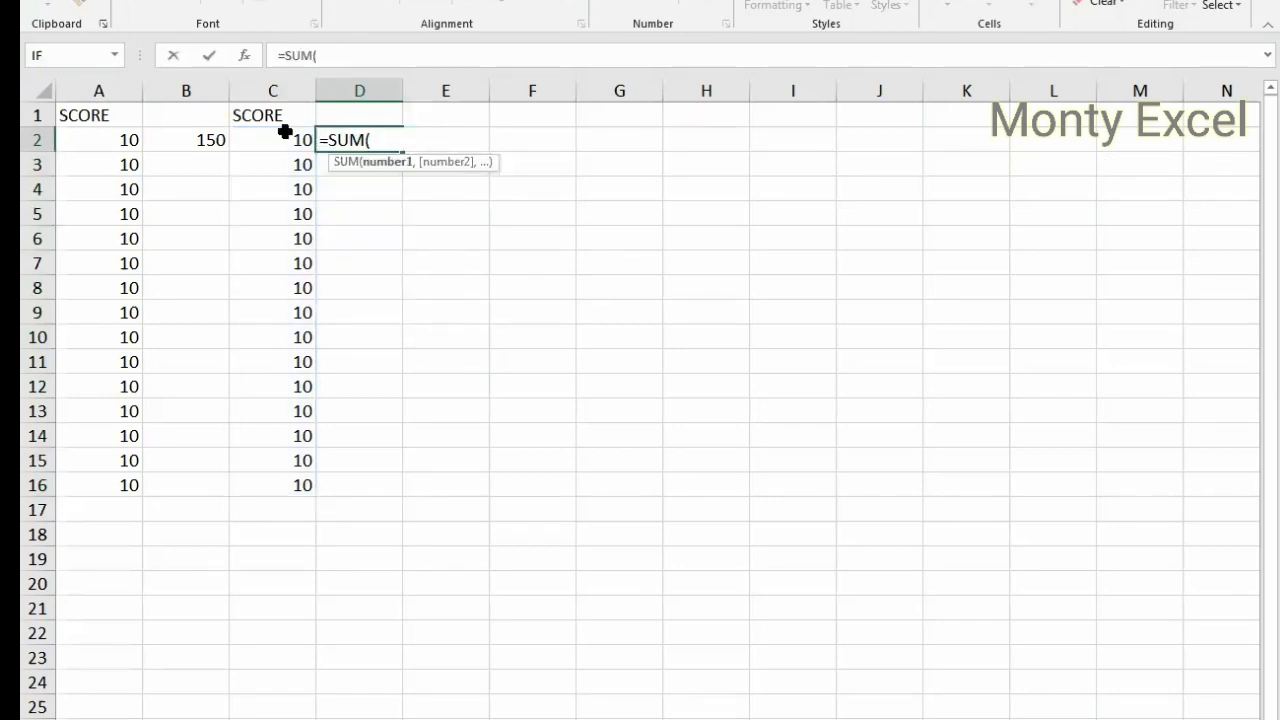
drag(283, 462, 275, 485)
key(Return)
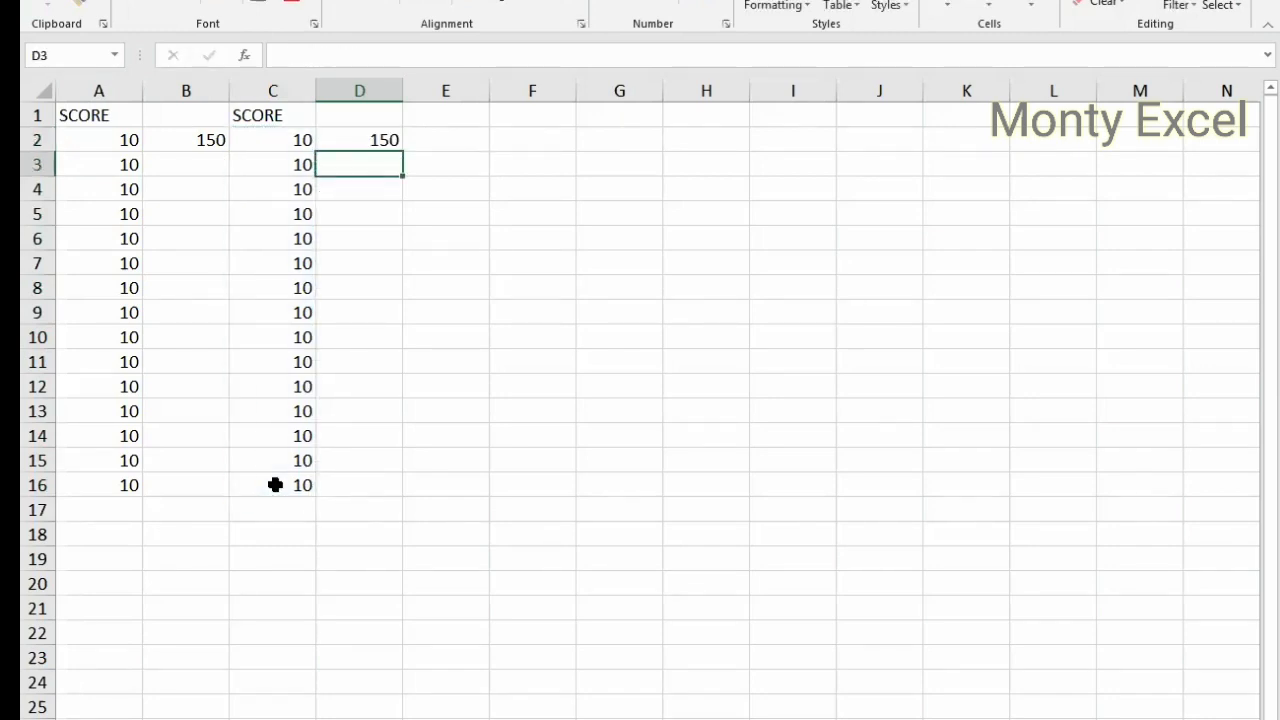
Step: Fill all the cells of A17:A20 with the value 20 in one entry
drag(126, 511, 123, 578)
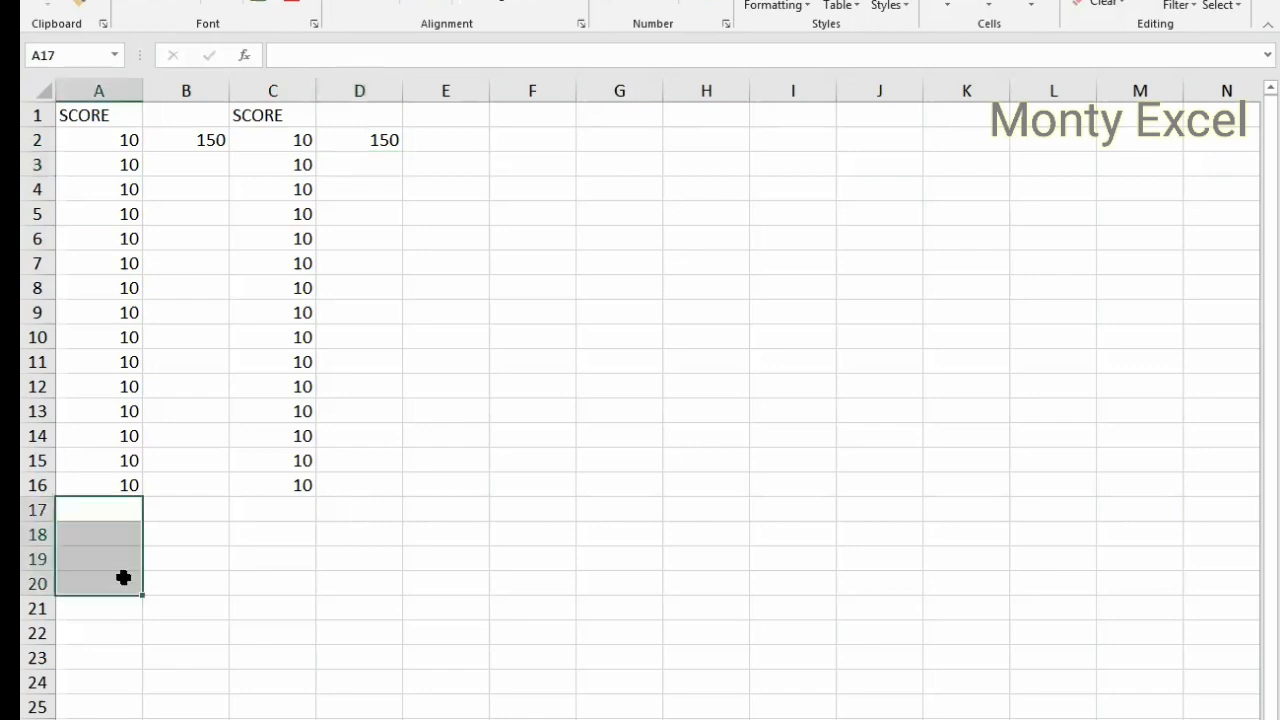
text(20)
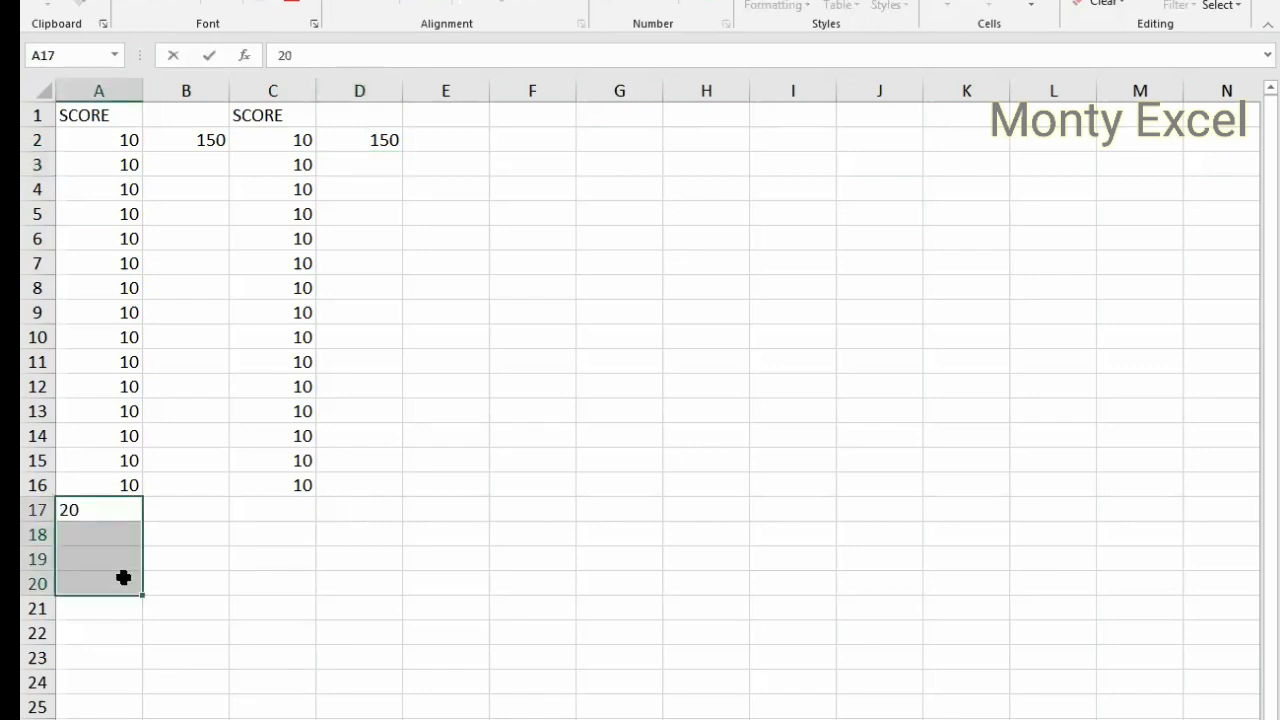
key(ctrl+Return)
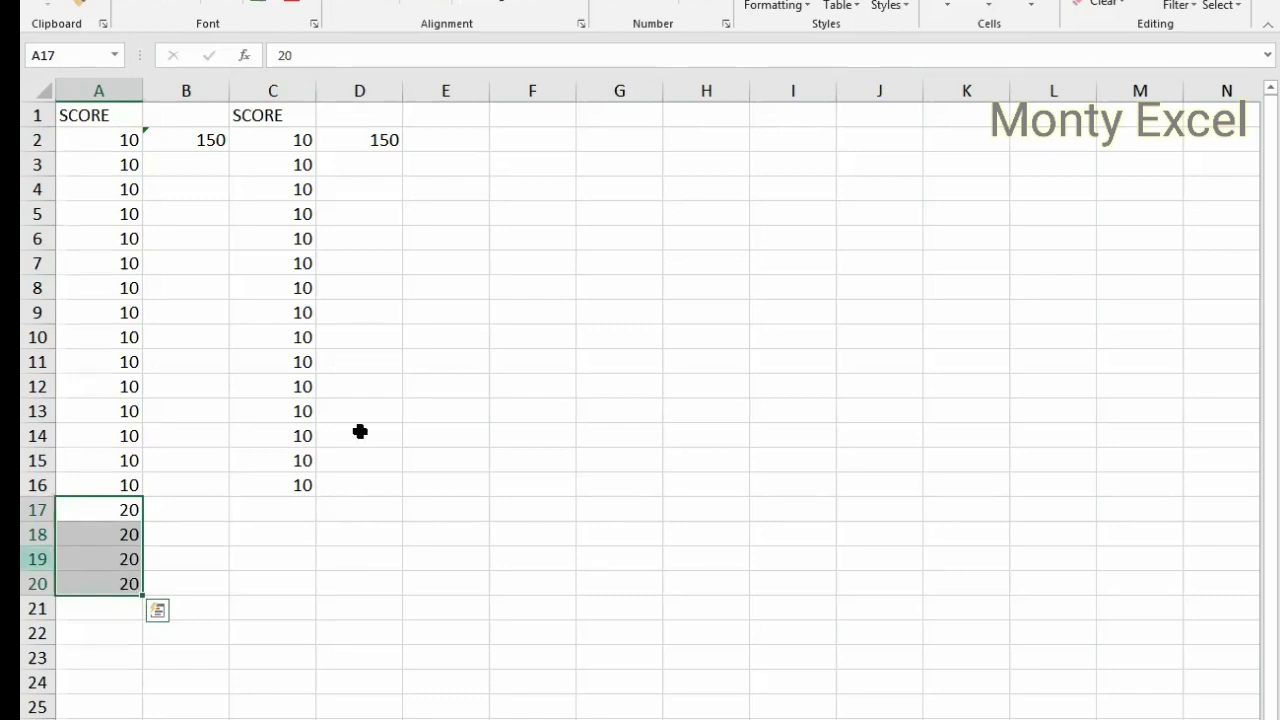
Step: Extend the range of the SUM formula in B2 to A2:A20
click(188, 140)
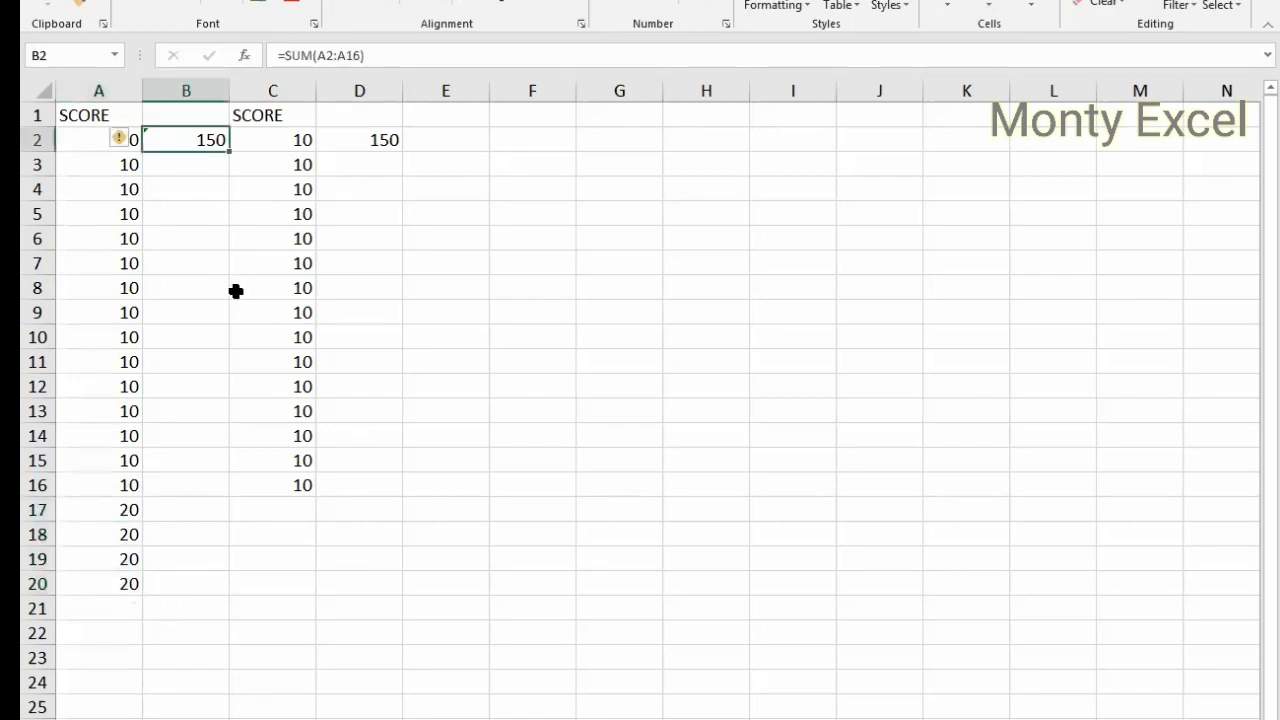
key(F2)
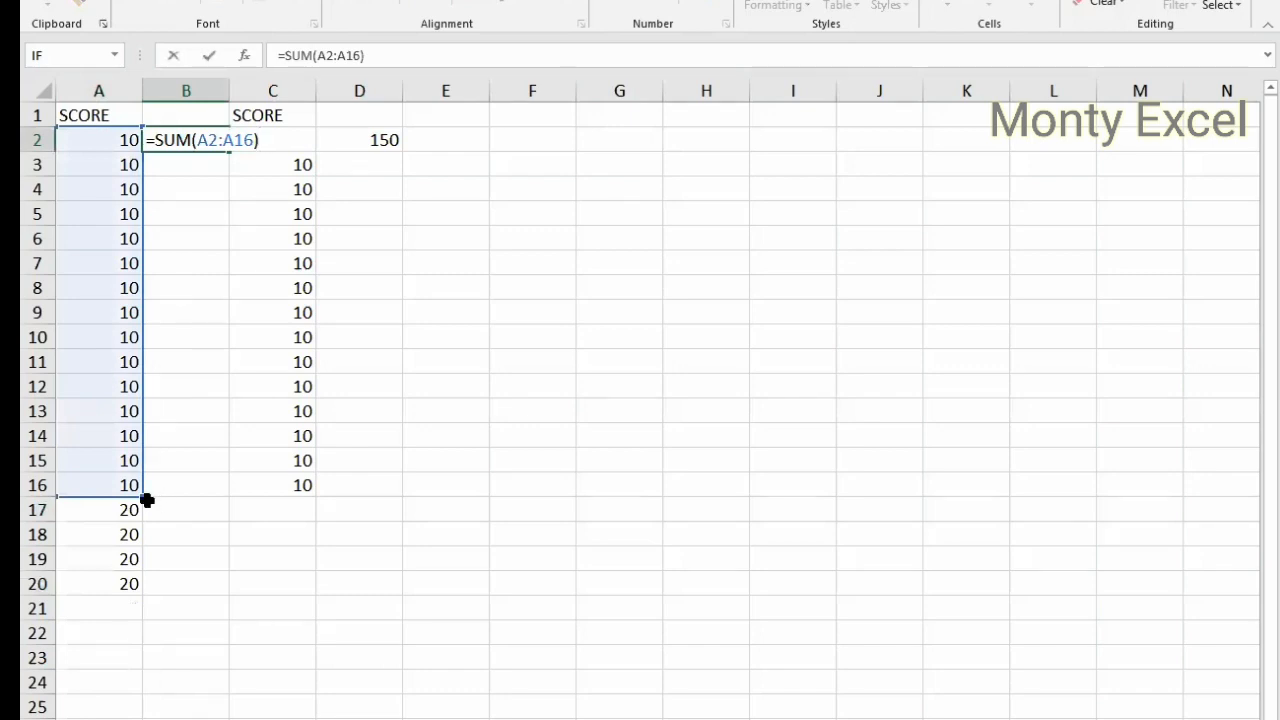
drag(147, 500, 143, 596)
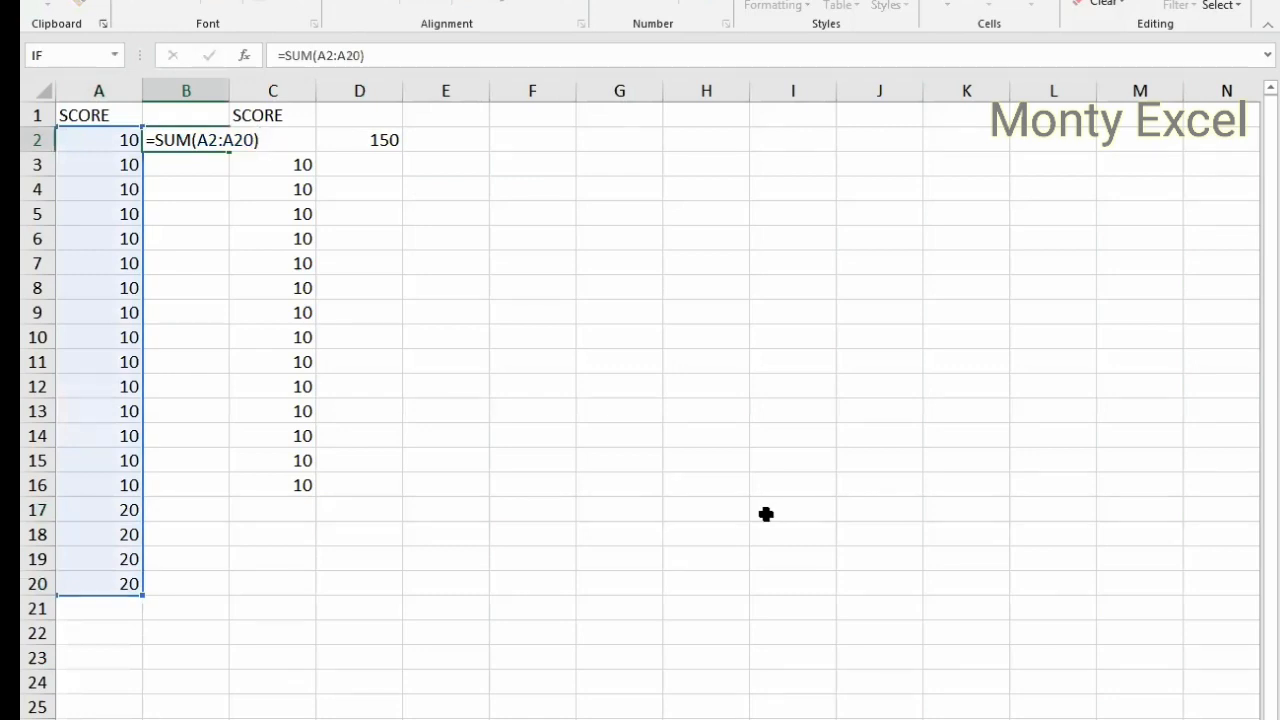
key(Return)
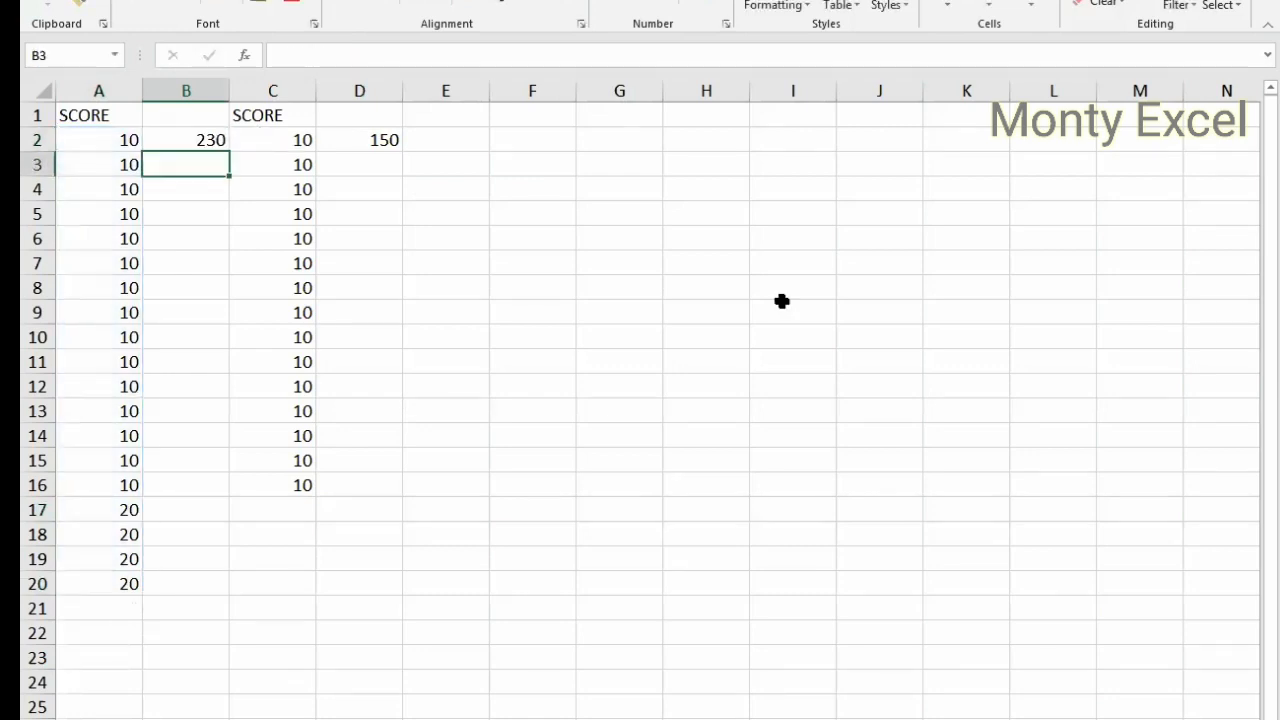
Step: Add the value 100 in C17 below the existing scores in column C
click(289, 505)
text(100)
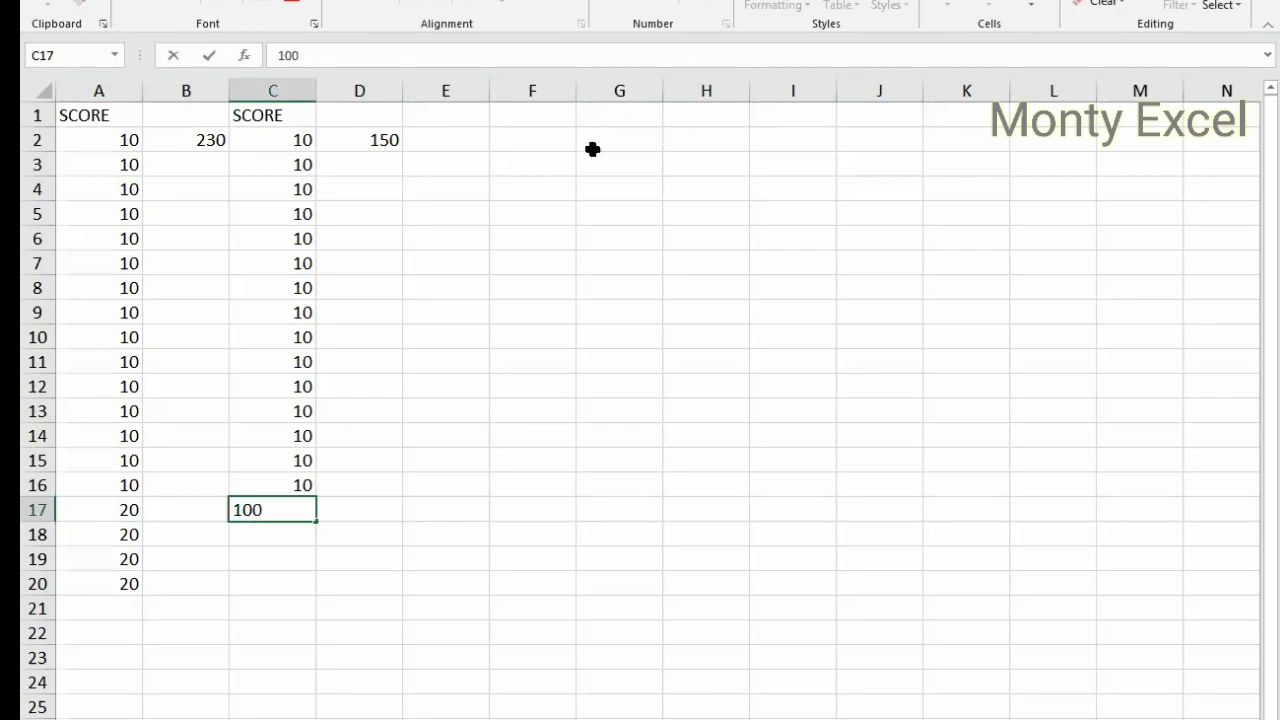
key(Return)
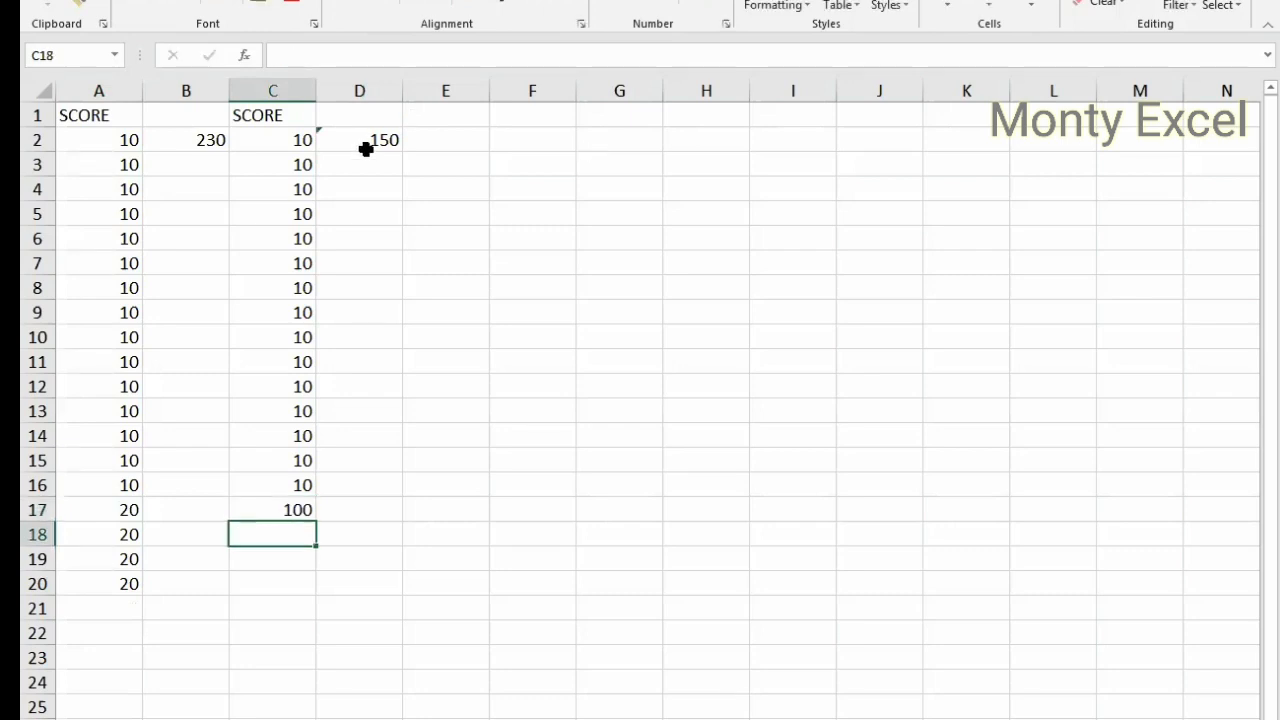
Step: Extend the range of the SUM formula in D2 to C2:C17
click(374, 143)
key(F2)
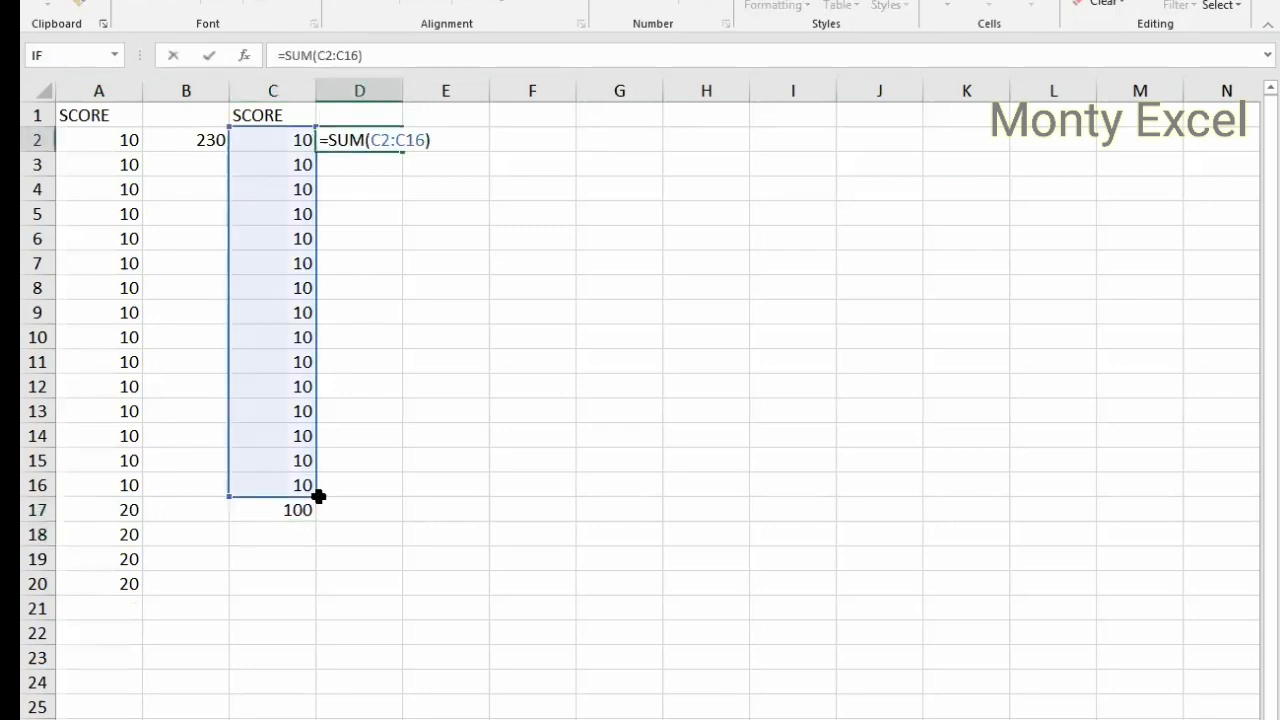
drag(313, 506, 312, 512)
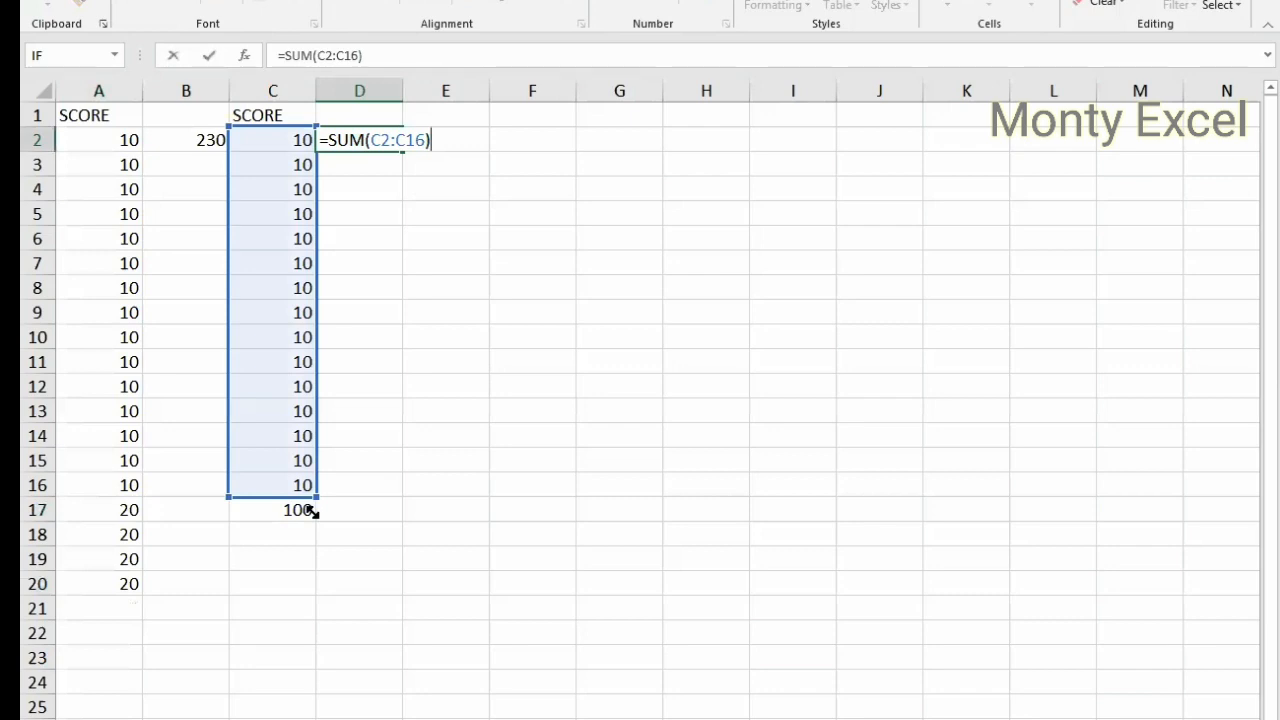
key(Return)
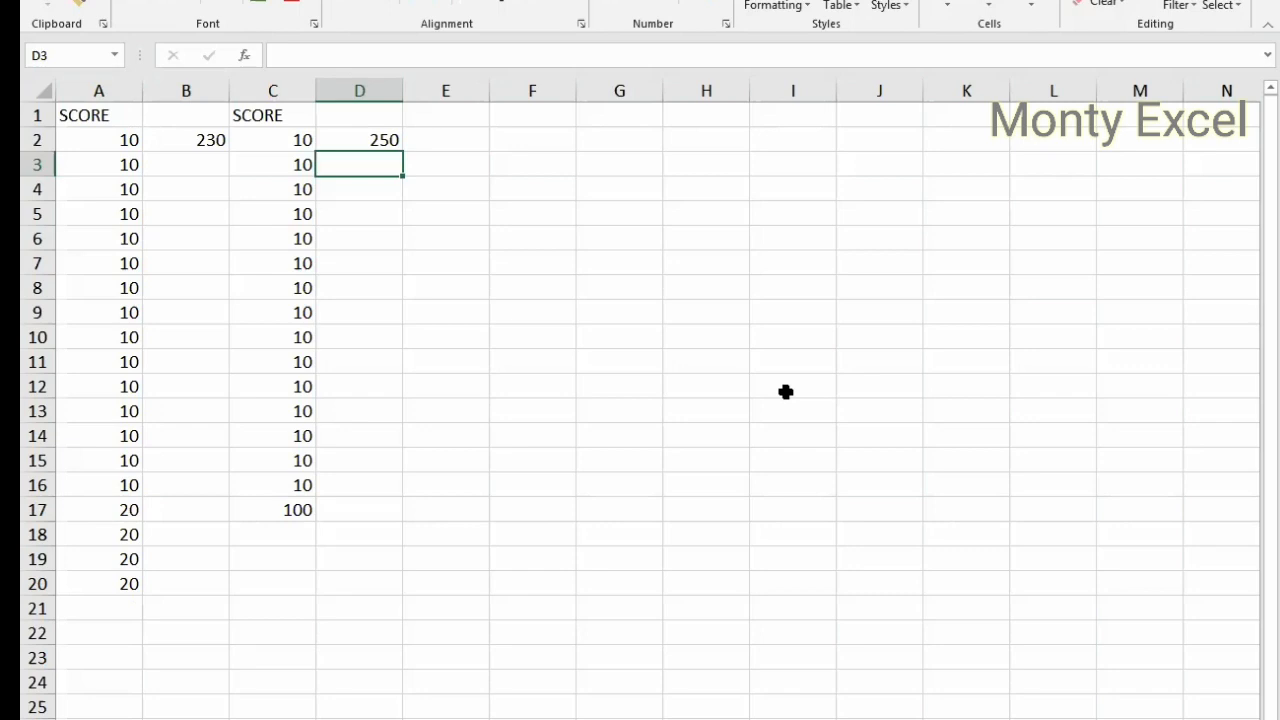
Step: Clear the SUM formulas from D2 and B2
click(363, 131)
key(Delete)
key(Left)
key(Left)
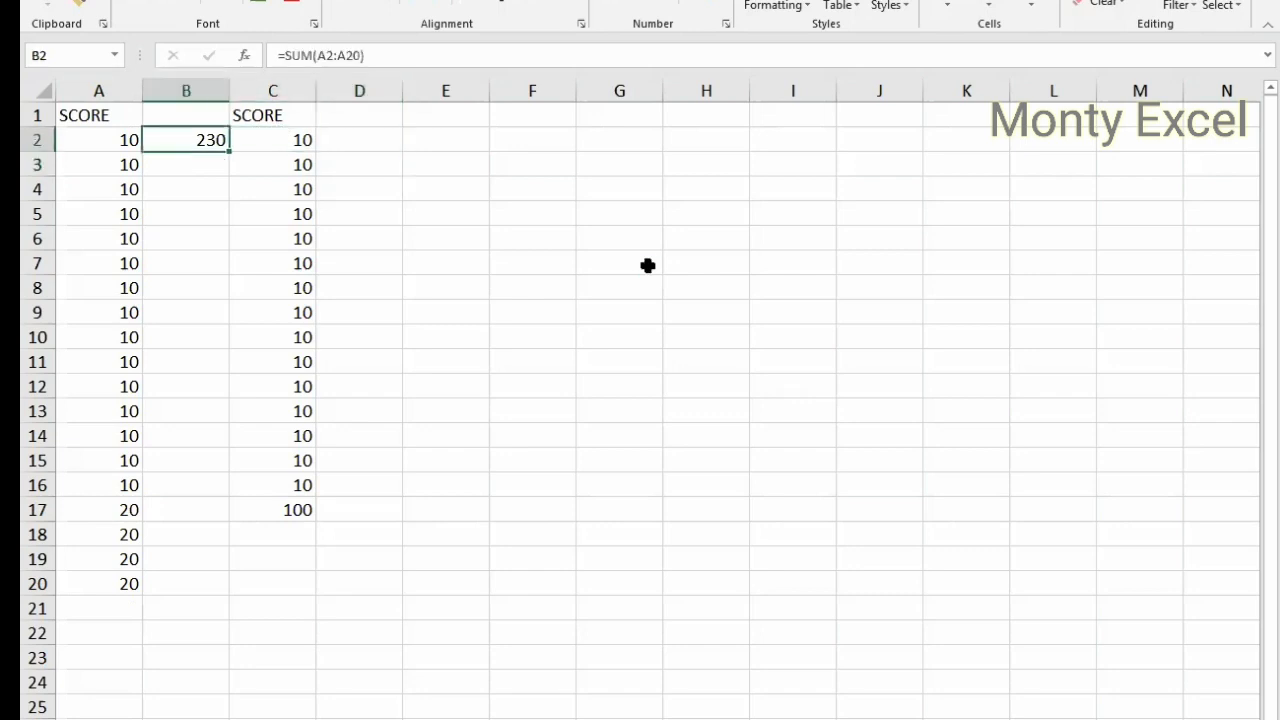
key(Delete)
Step: Check the extent of the column C scores by selecting the filled block from C2 down
key(Right)
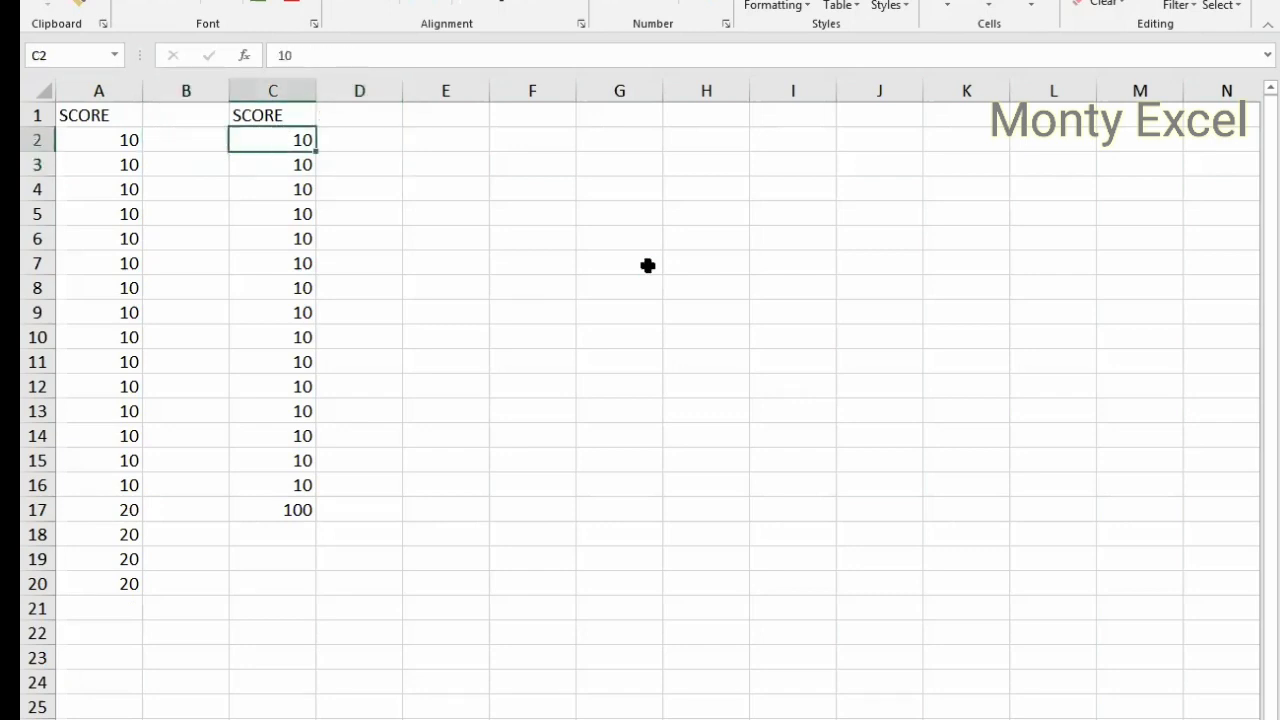
key(ctrl+shift+Down)
click(610, 256)
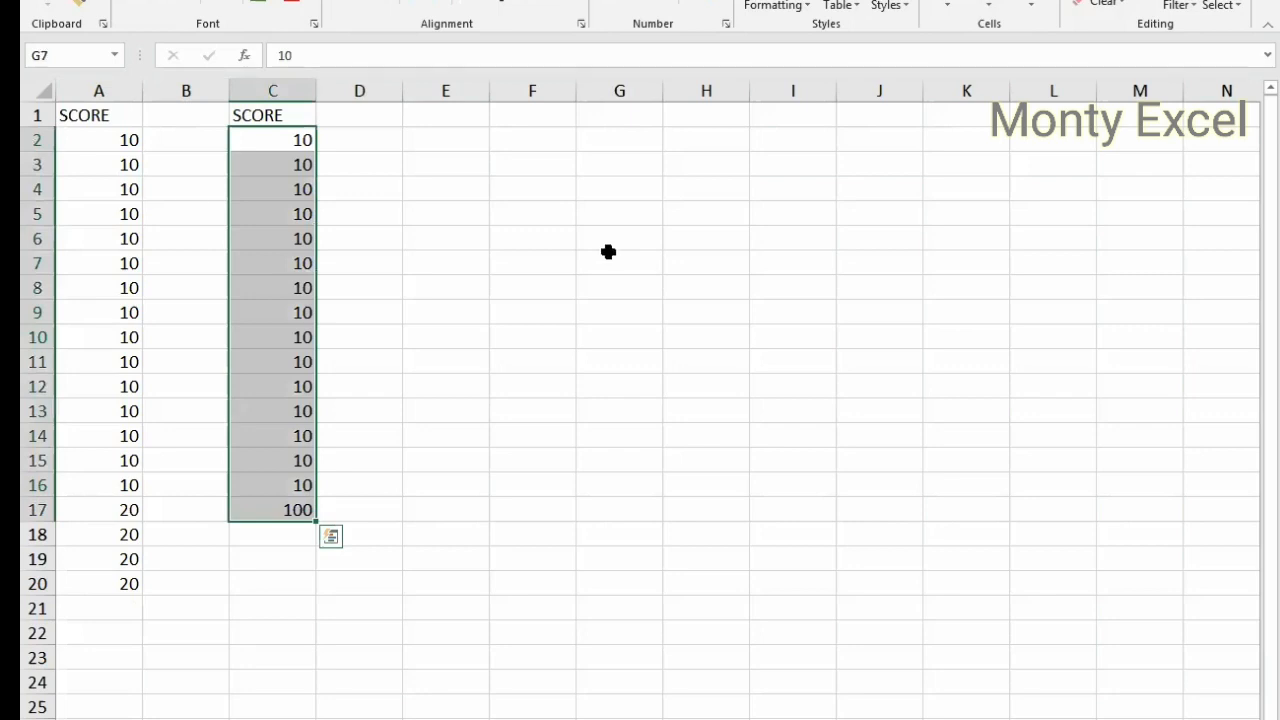
click(287, 167)
click(278, 279)
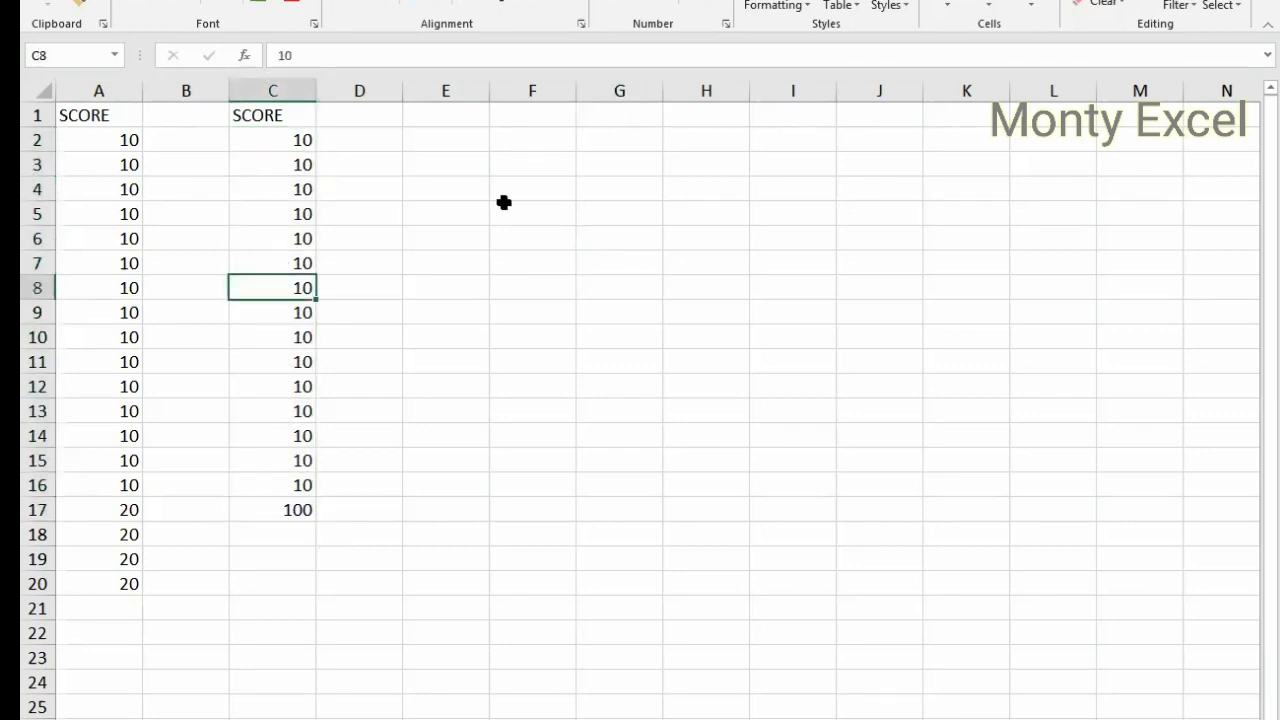
Step: Enter the note "CNTRL +T" in cell H4
click(670, 183)
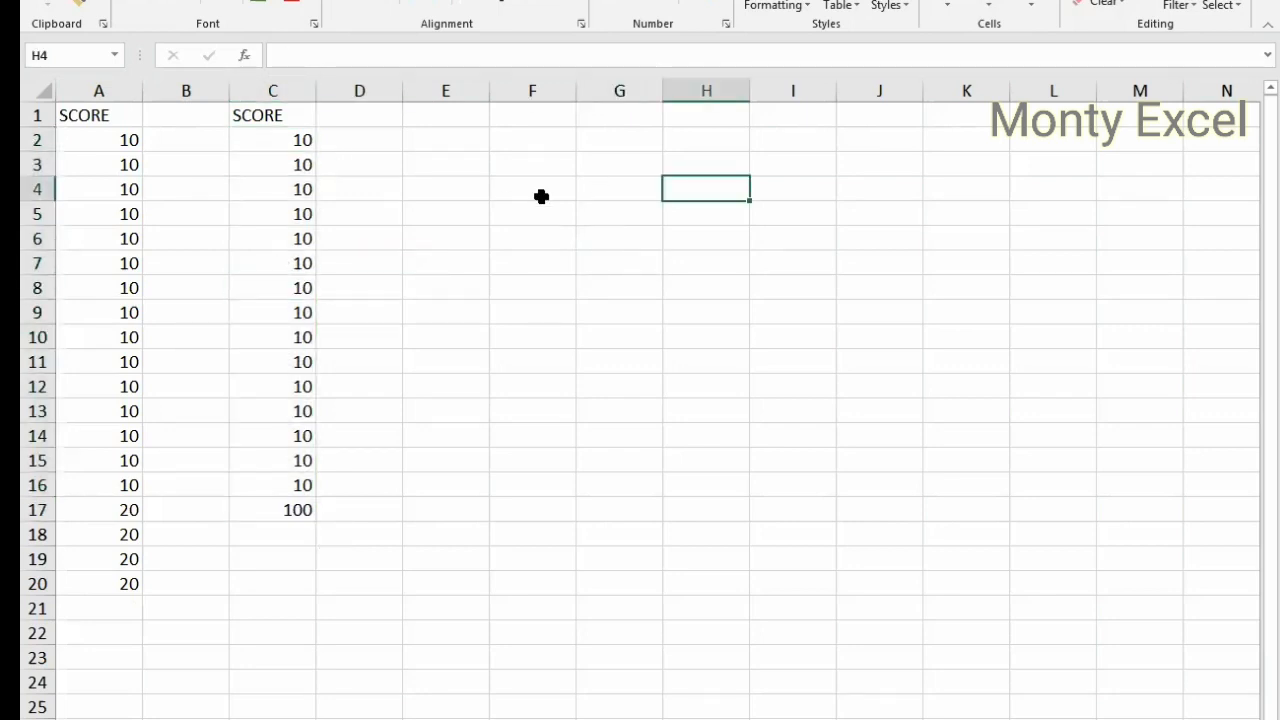
text(CONTRO)
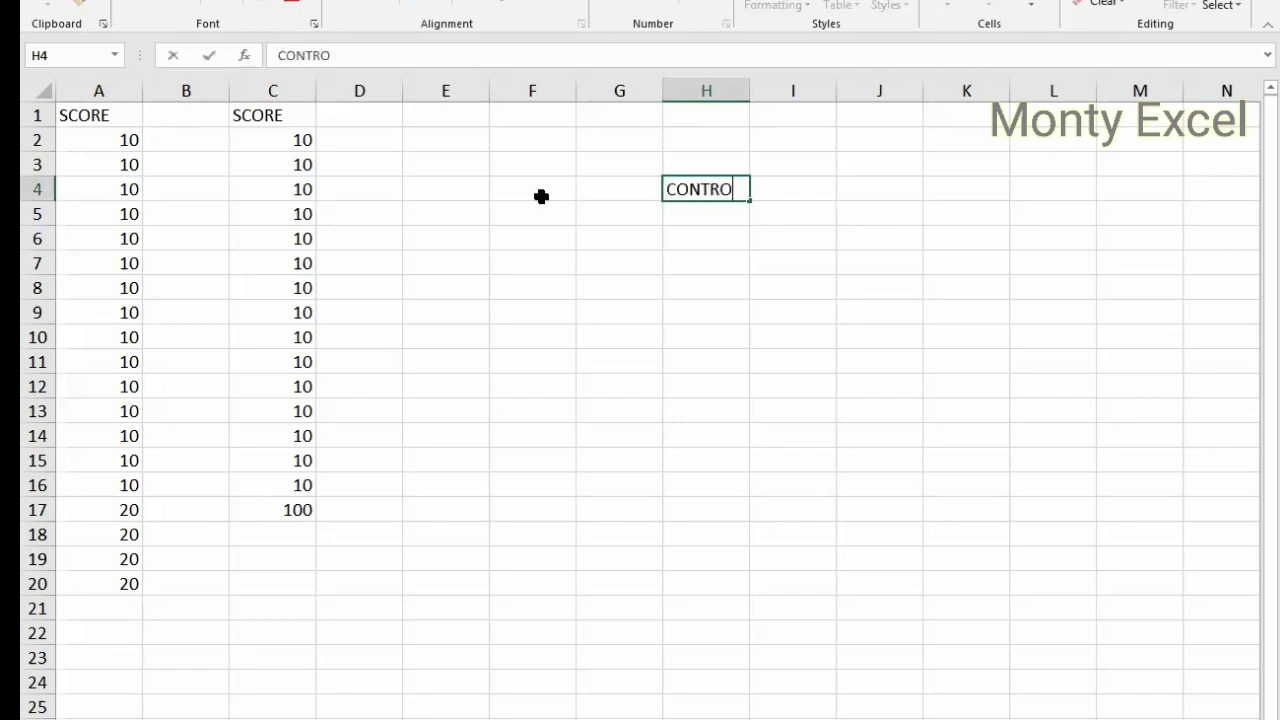
key(BackSpace)
key(BackSpace)
key(BackSpace)
key(BackSpace)
key(BackSpace)
text(N)
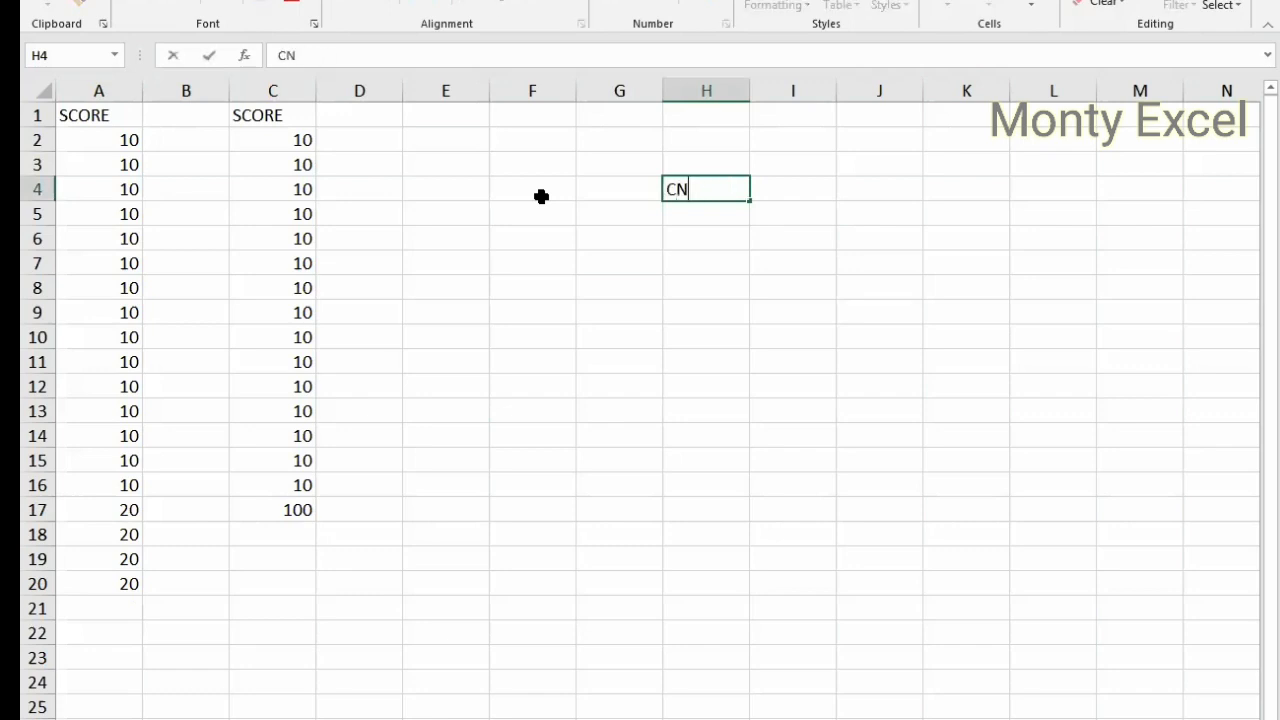
text(TRL +T)
key(Return)
Step: Convert the column C scores in C1:C17 into a table with headers
click(300, 117)
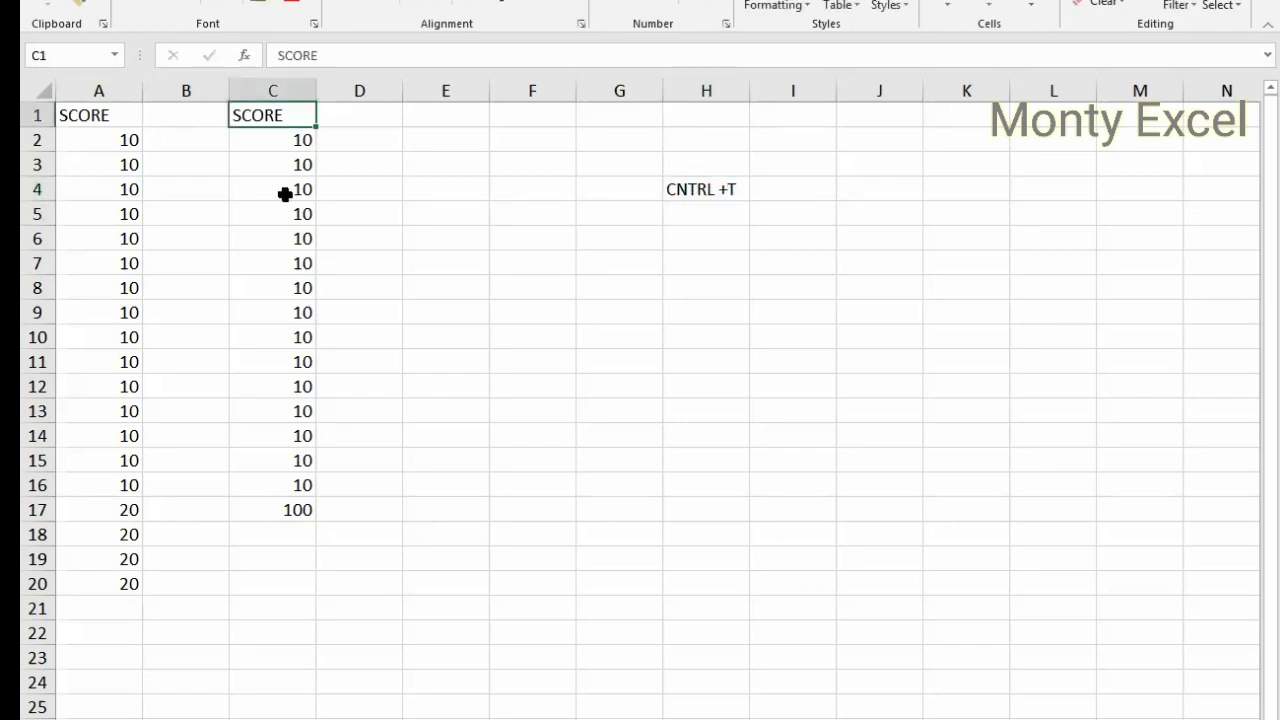
click(262, 208)
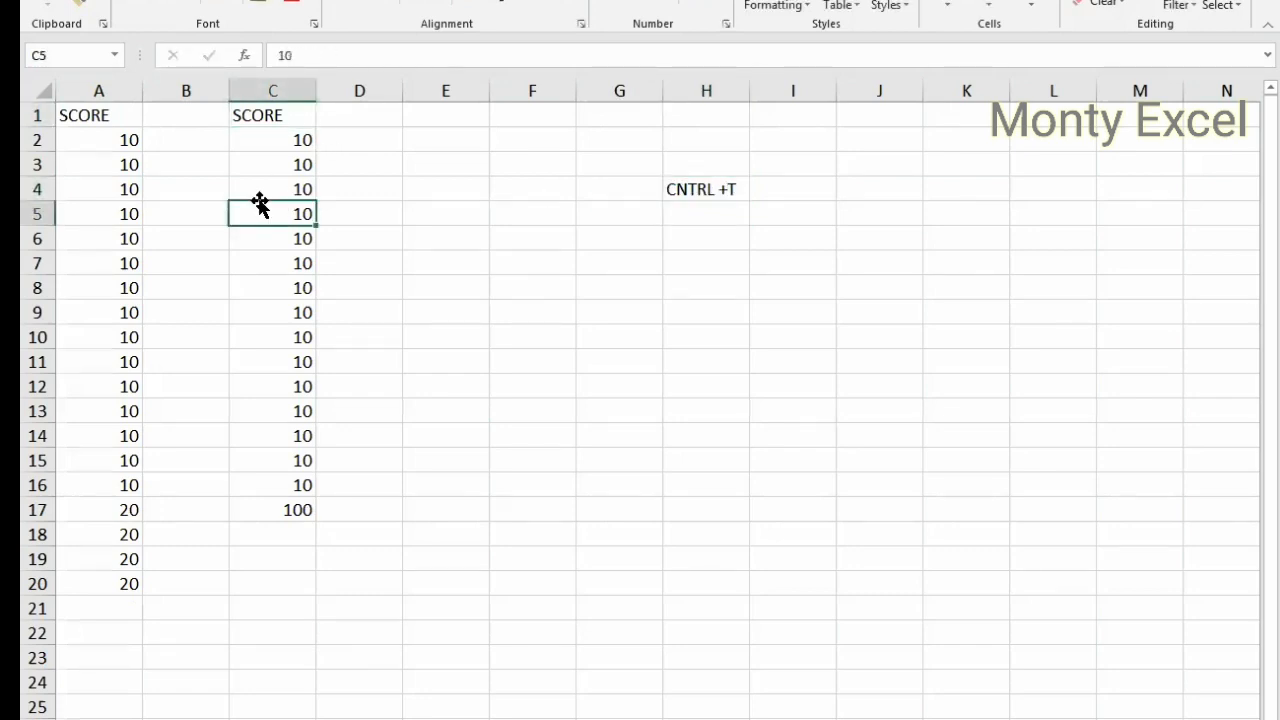
key(ctrl+t)
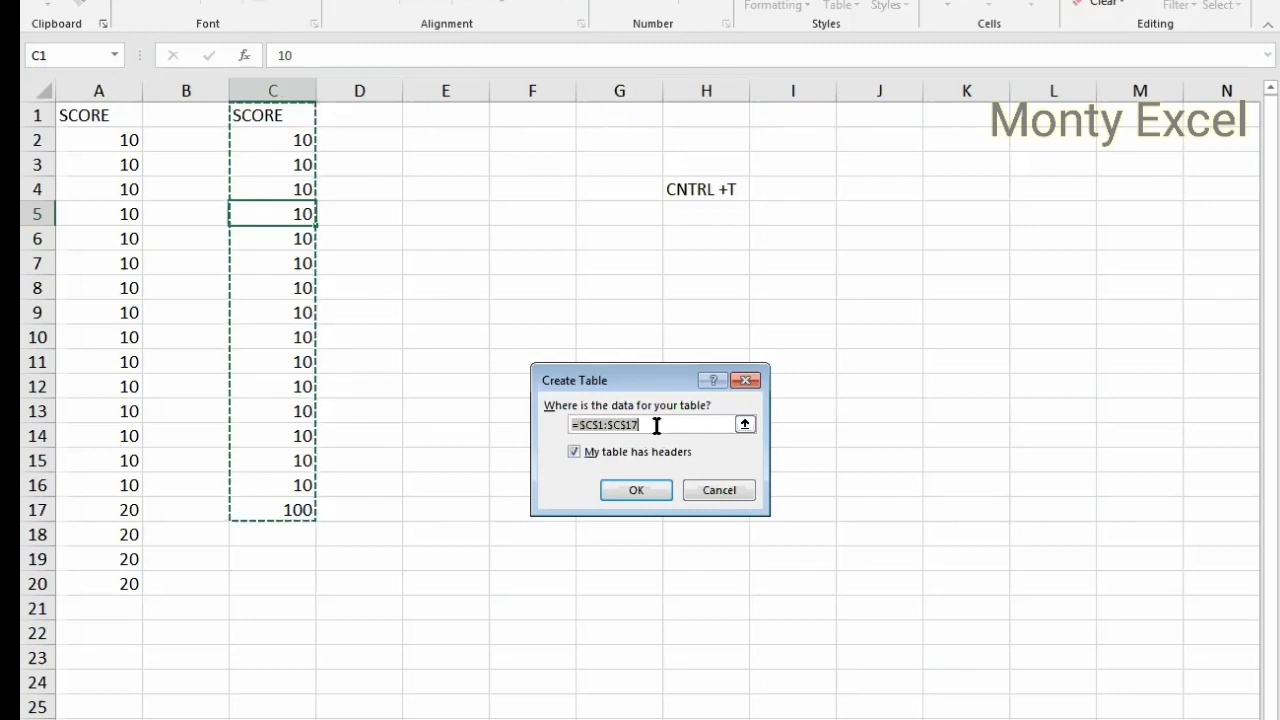
click(652, 487)
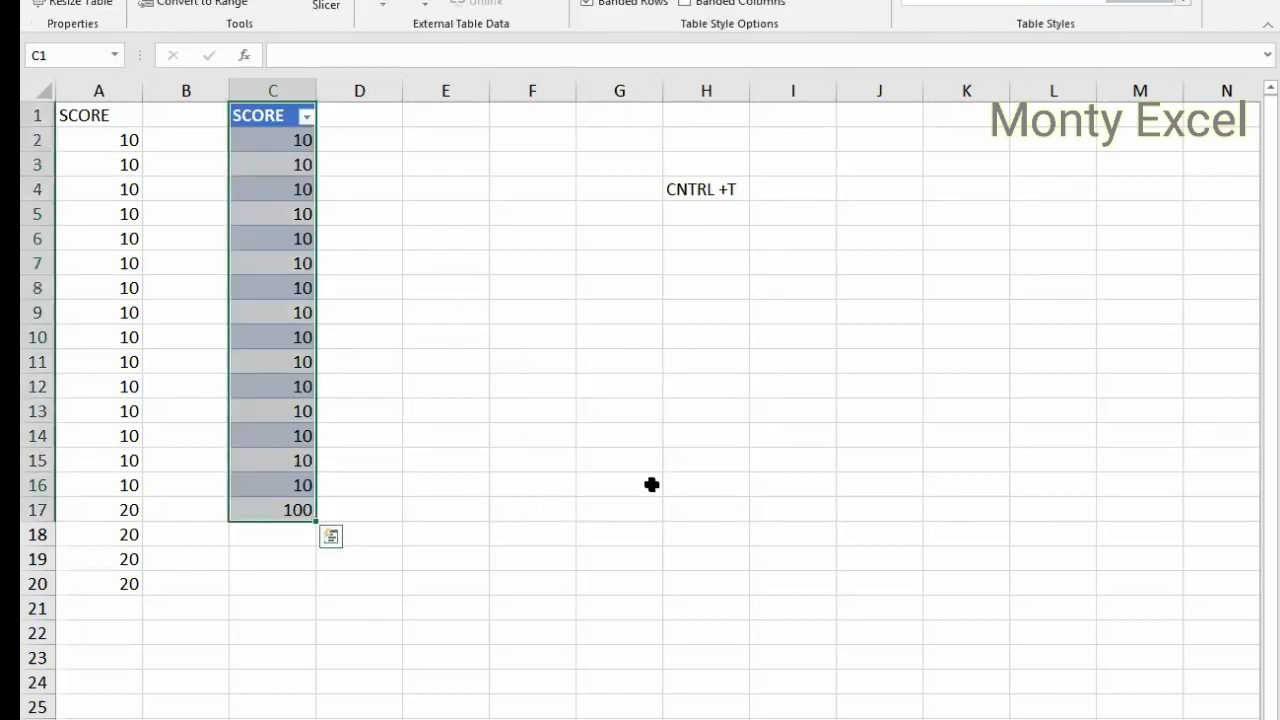
Step: Add up the values of A2:A20 in cell B2 with a SUM formula
click(178, 141)
text(=SU)
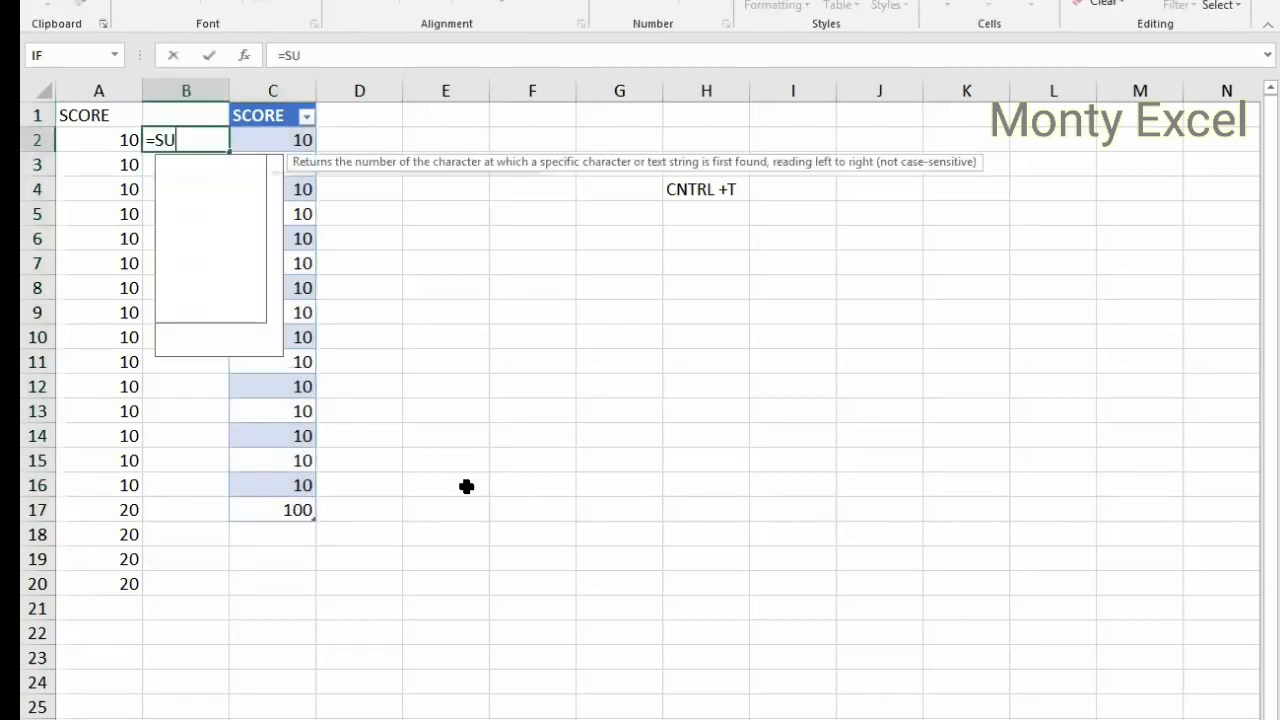
text(M()
key(Left)
key(ctrl+shift+Down)
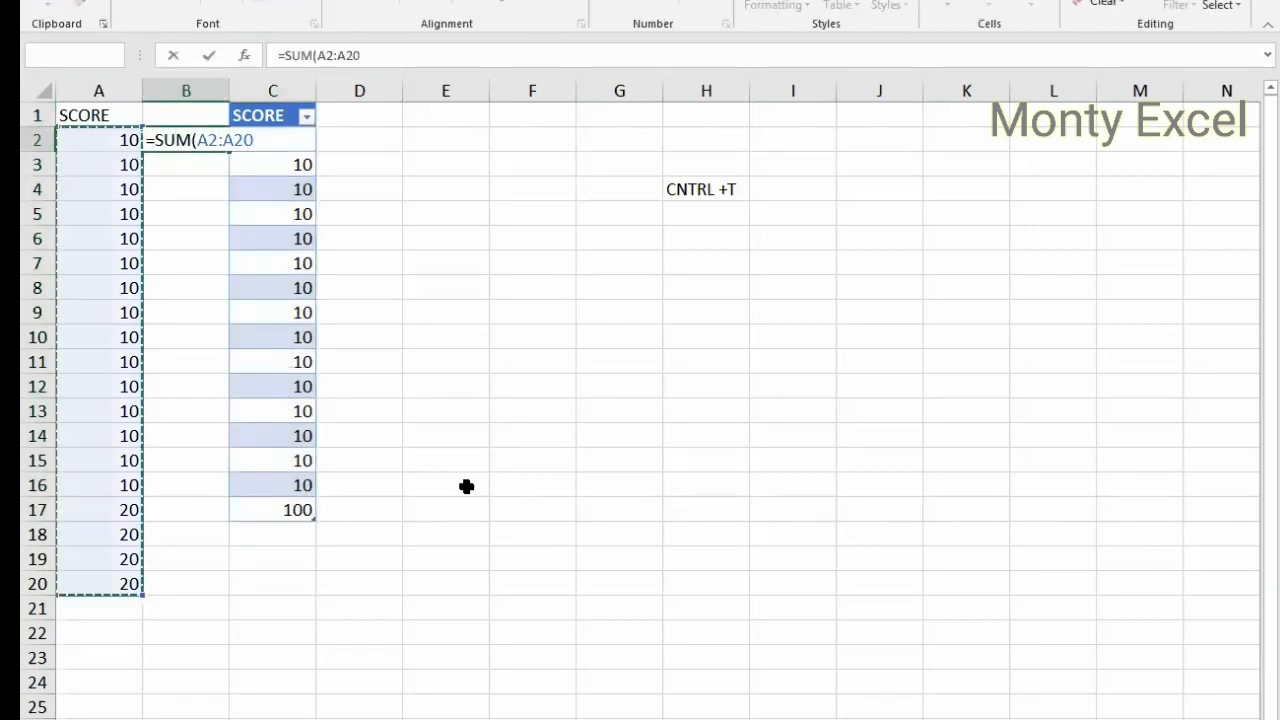
key(Return)
Step: Change the score in A20 to 2000 and add a new score of 10000 in A21
key(Left)
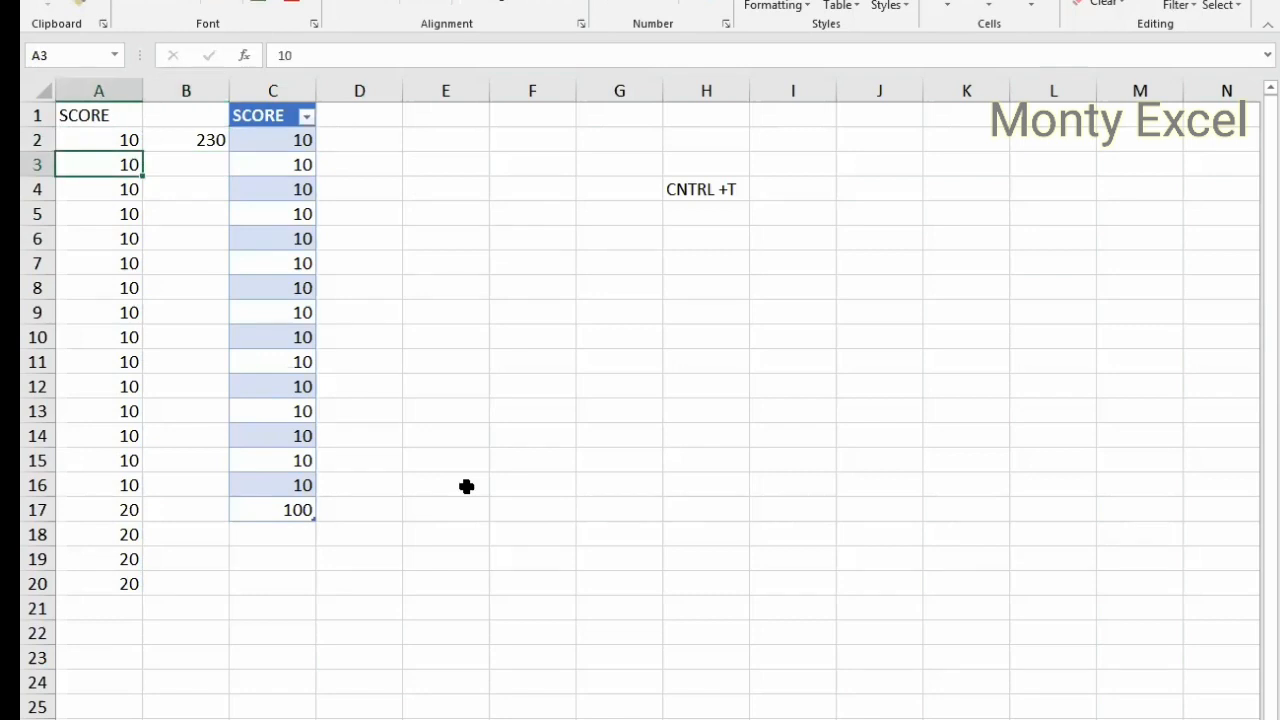
key(ctrl+Down)
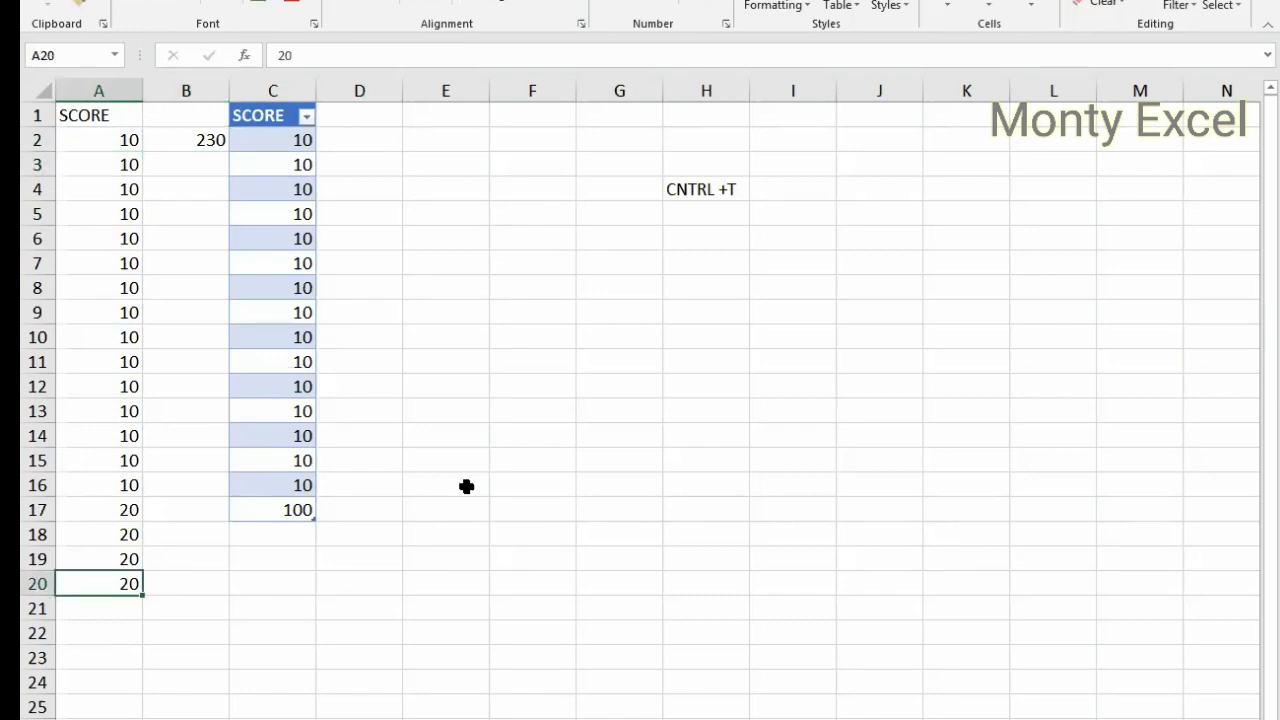
key(F2)
text(00)
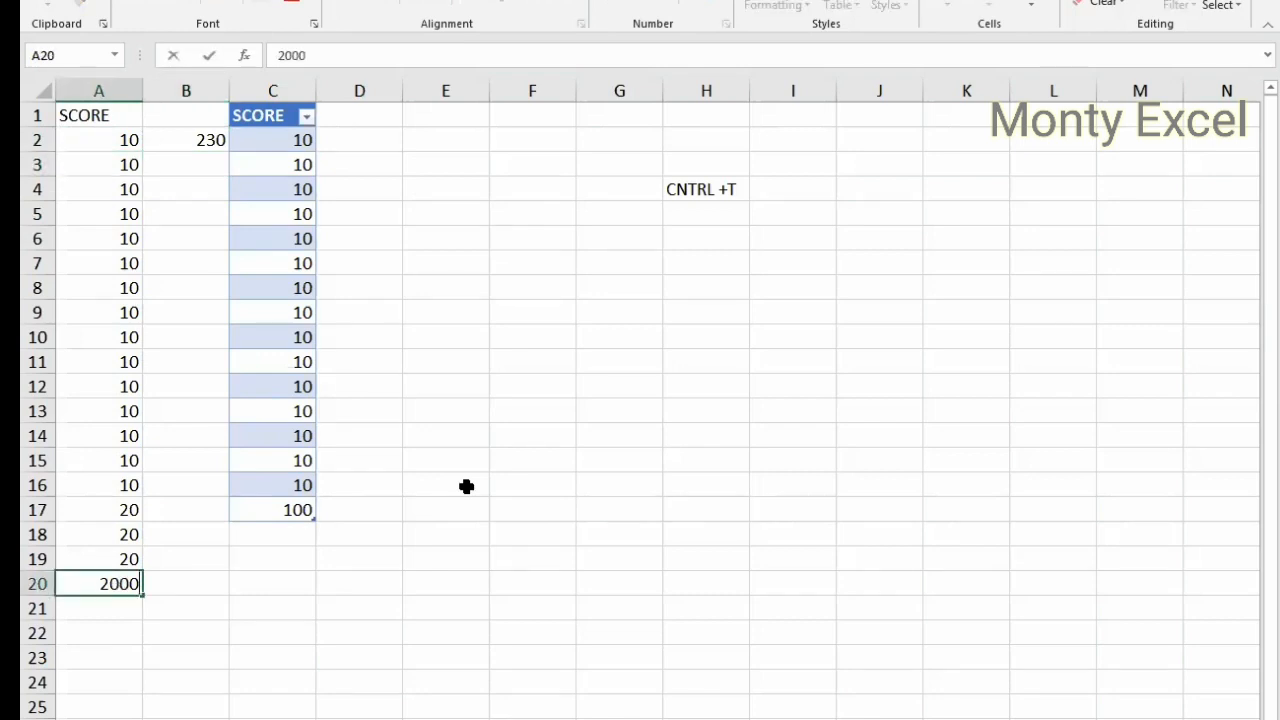
key(Return)
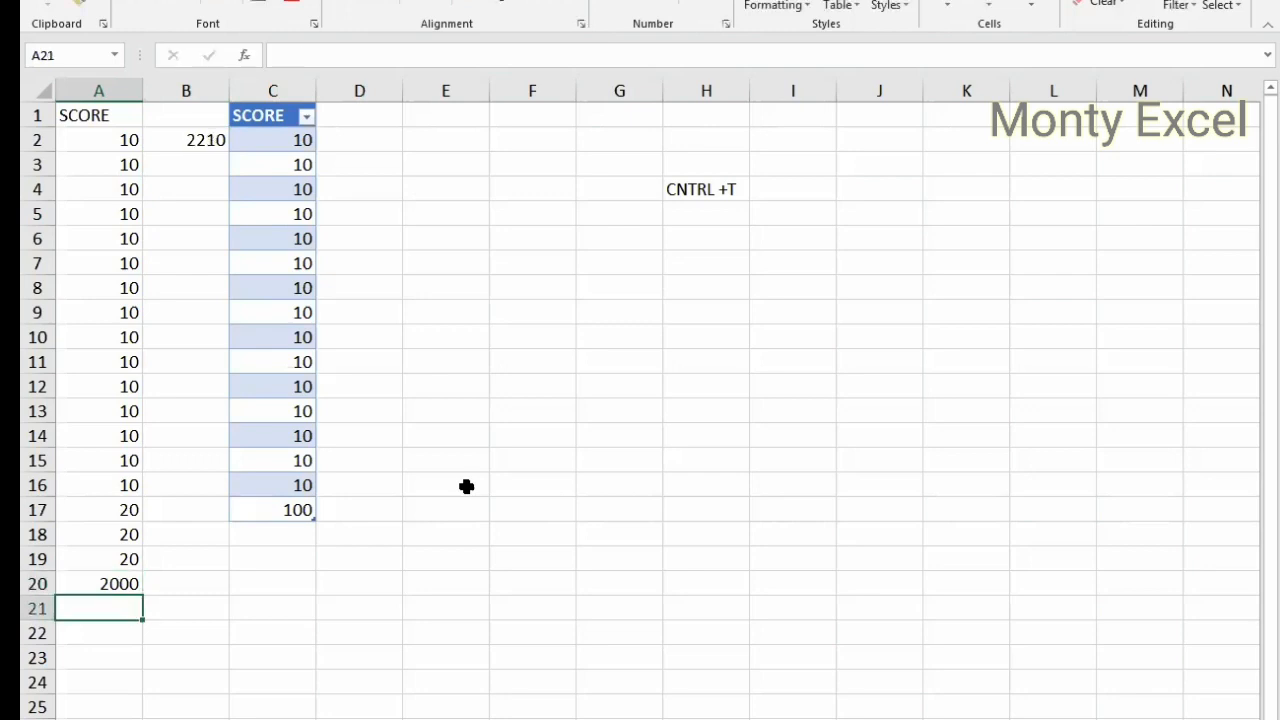
text(10000)
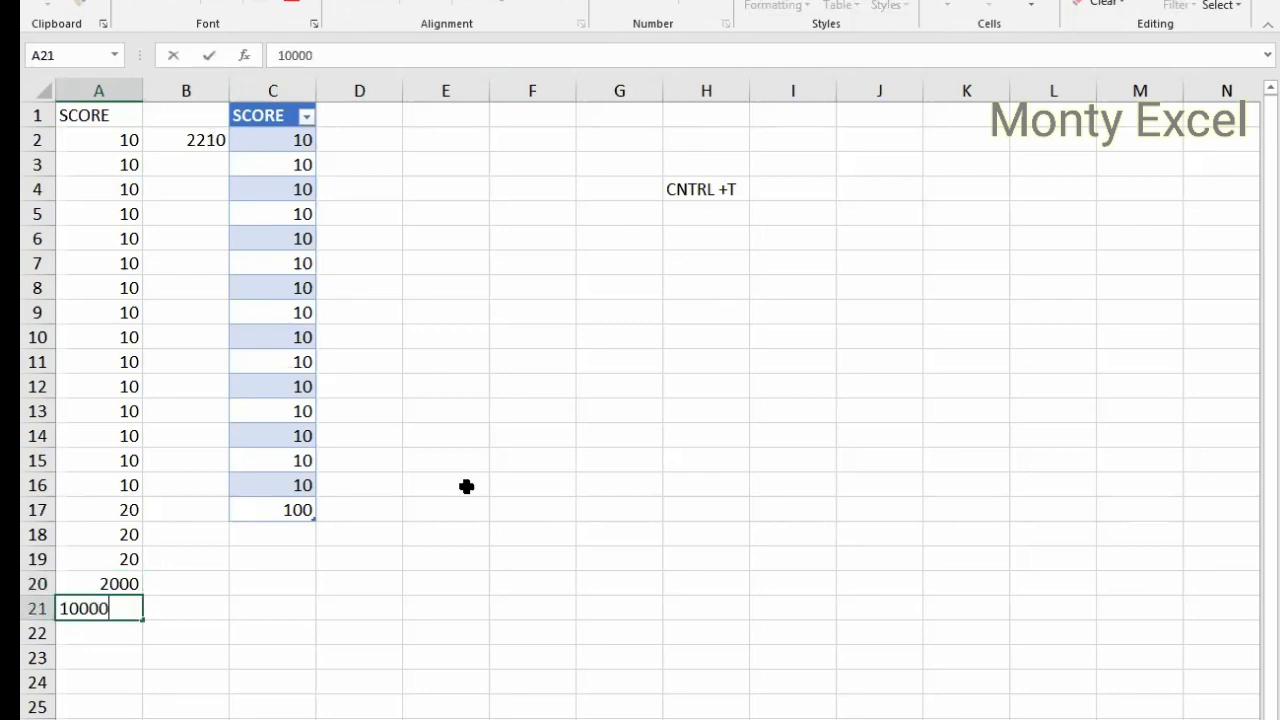
key(Return)
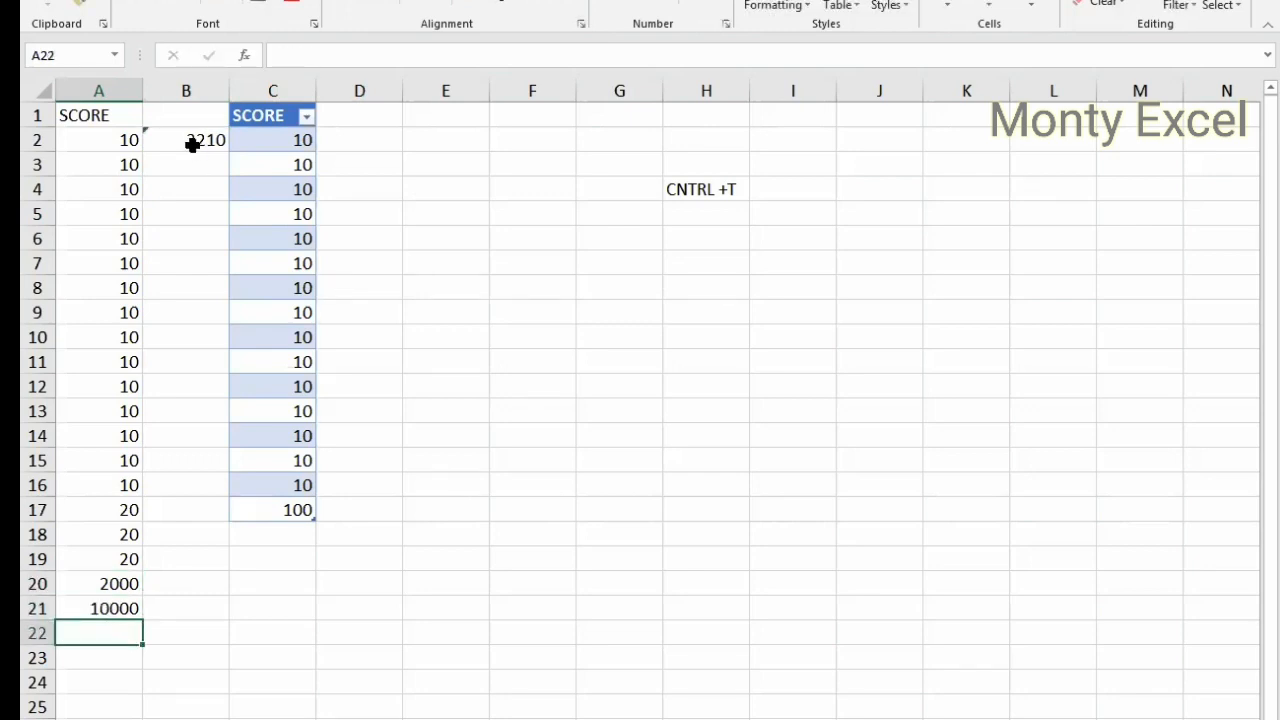
Step: Review the range used by the SUM formula in B2 and widen column B
key(Right)
key(ctrl+Up)
key(F2)
key(ctrl+Return)
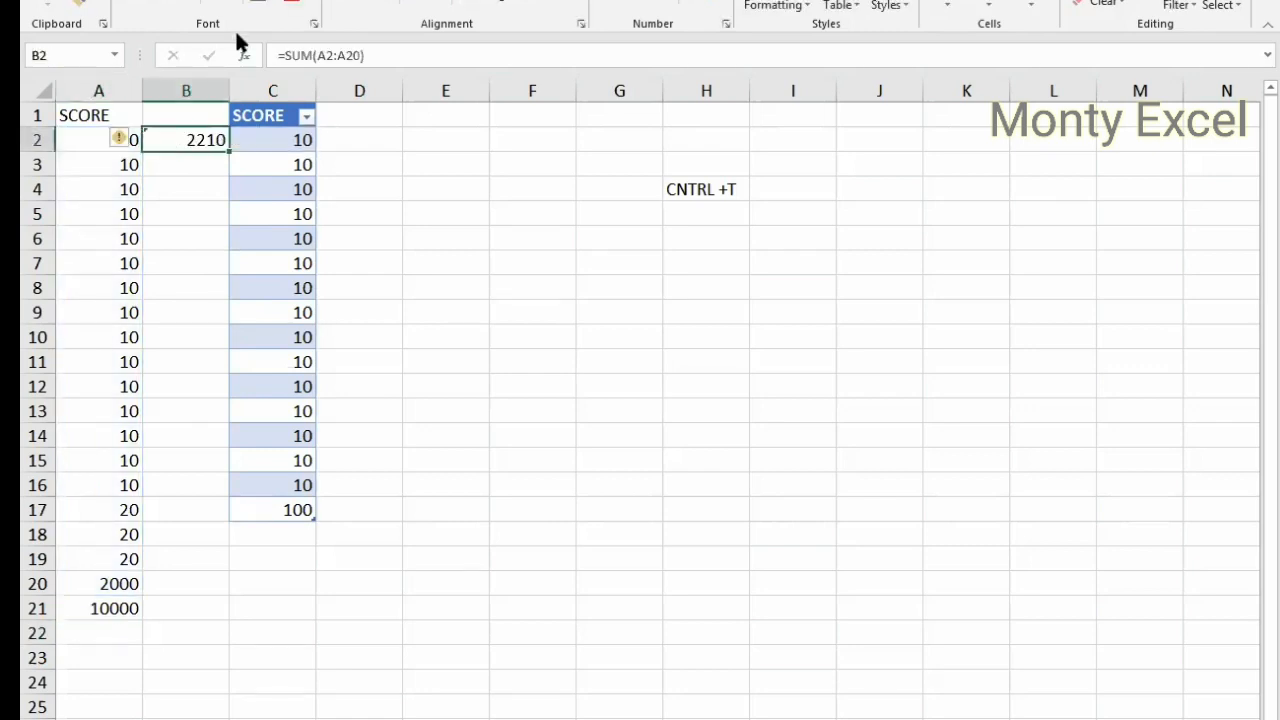
drag(229, 89, 292, 118)
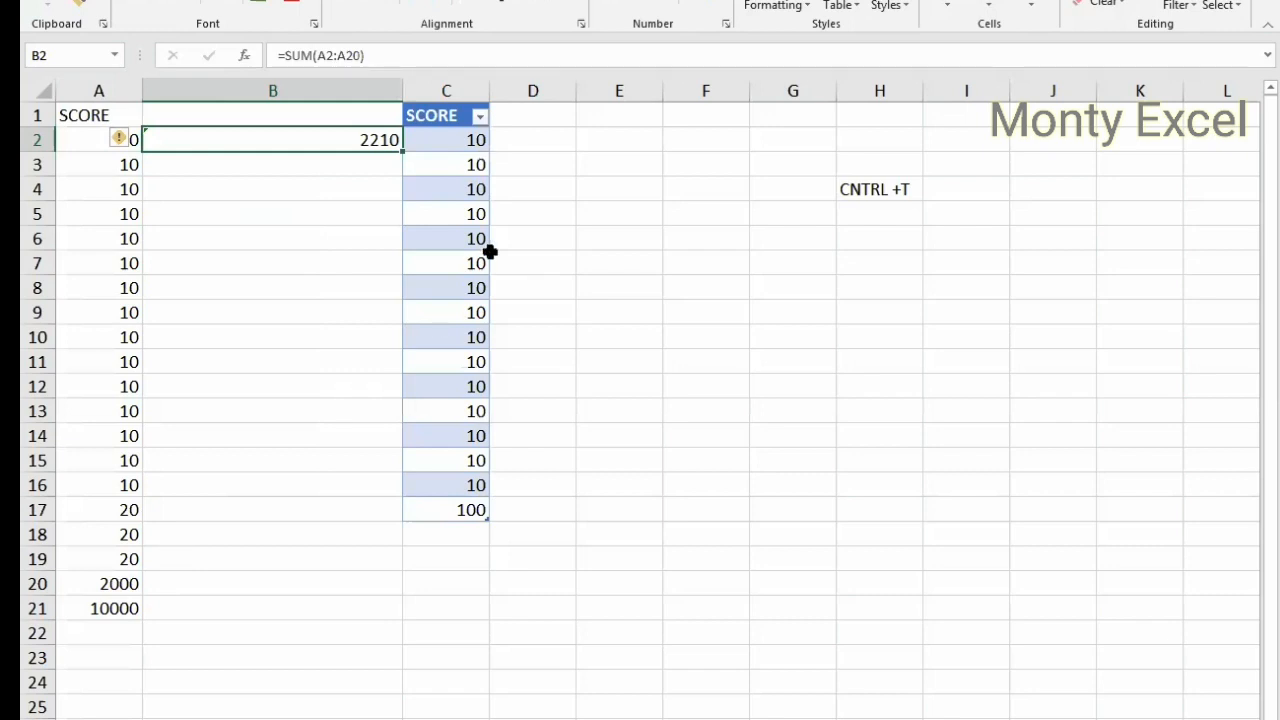
Step: Total the SCORE column of Table1 in cell E2 with a SUM formula that references the table column
click(557, 131)
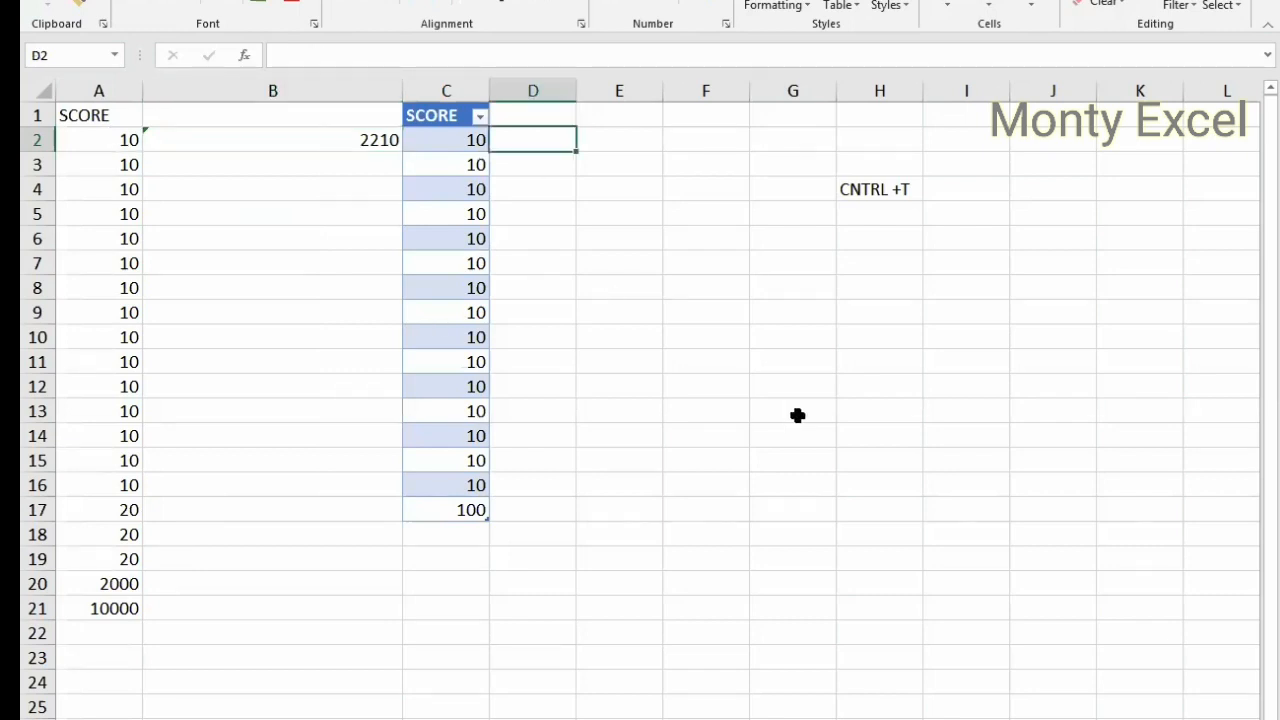
key(Right)
text(SUM)
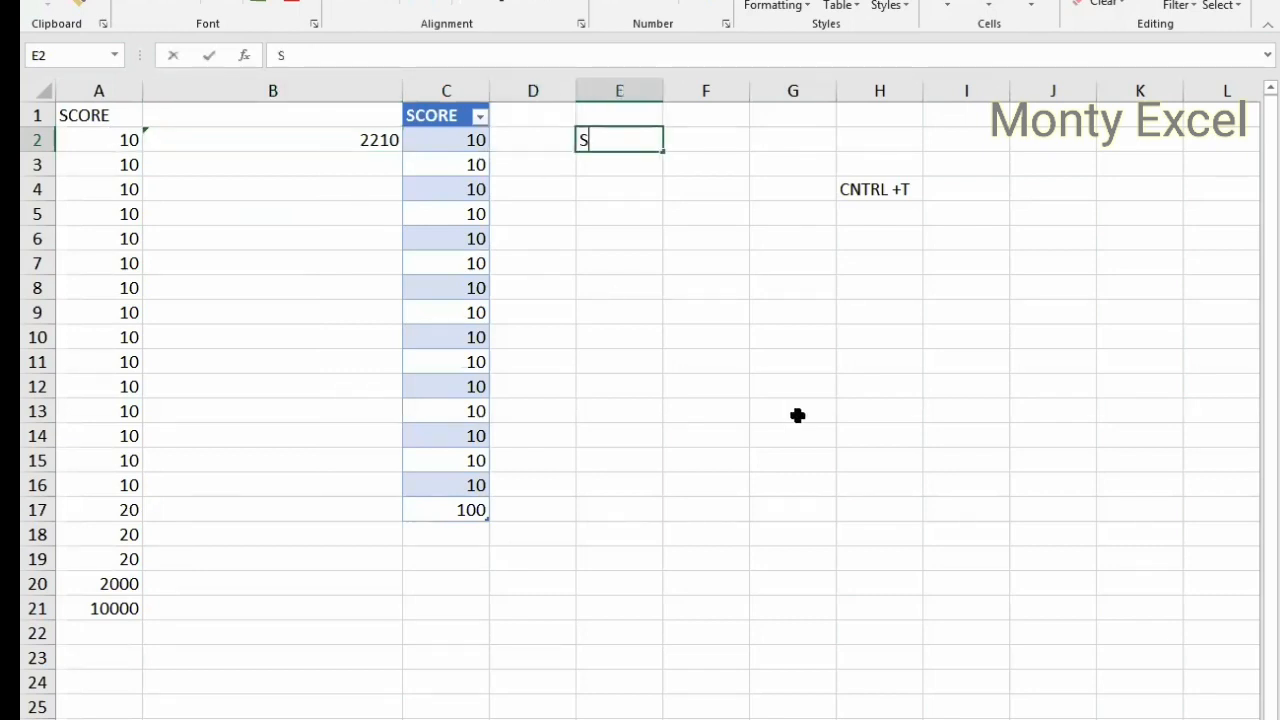
key(BackSpace)
key(BackSpace)
key(BackSpace)
text(=SUM)
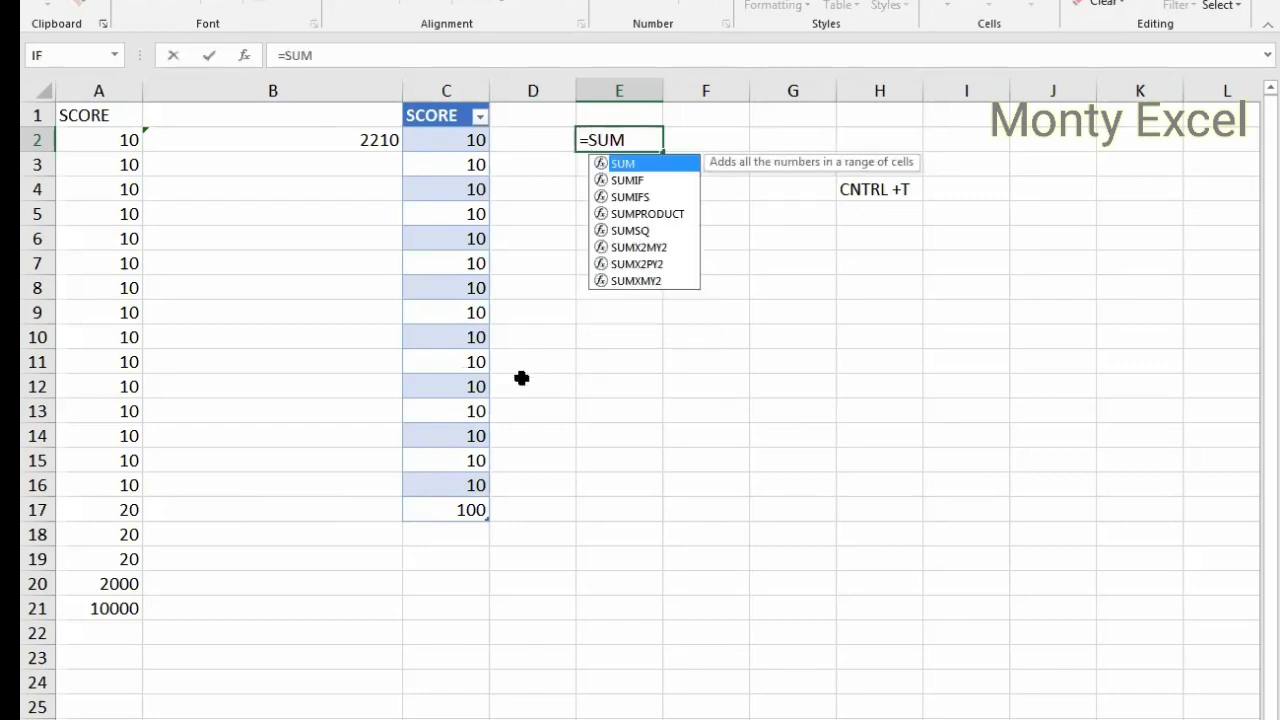
text(()
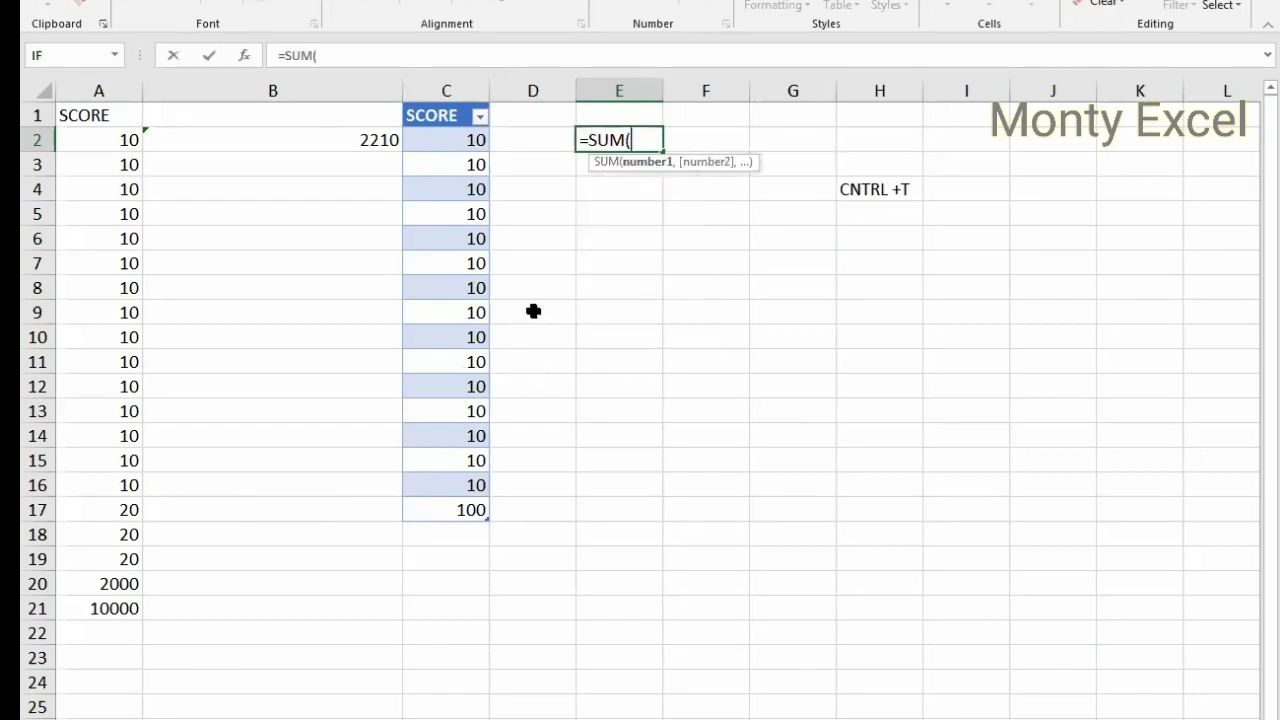
click(461, 101)
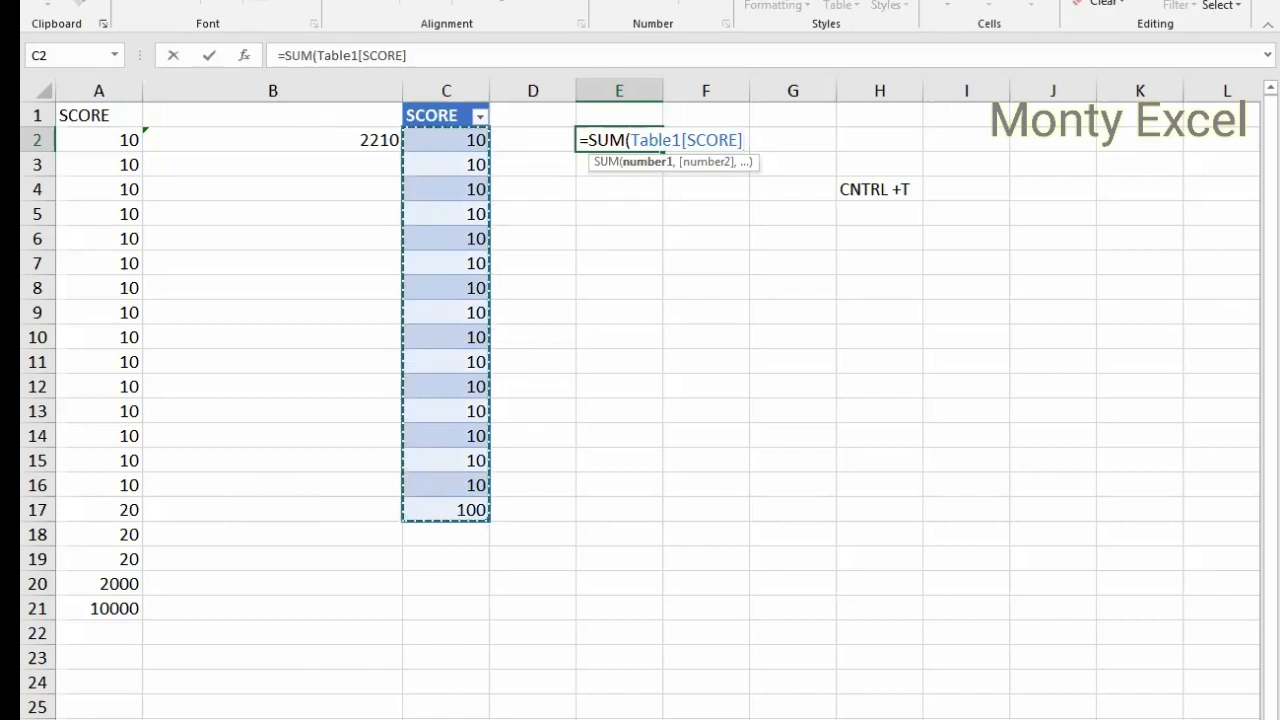
key(alt+Tab)
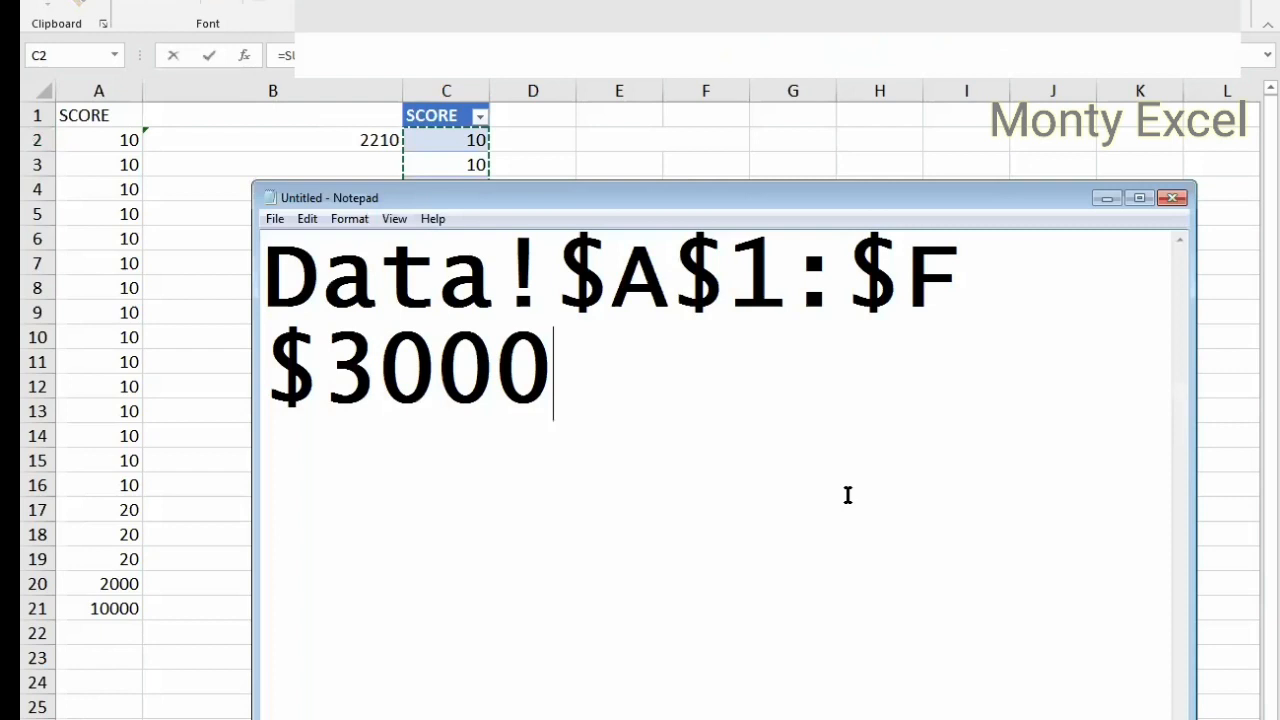
click(1061, 378)
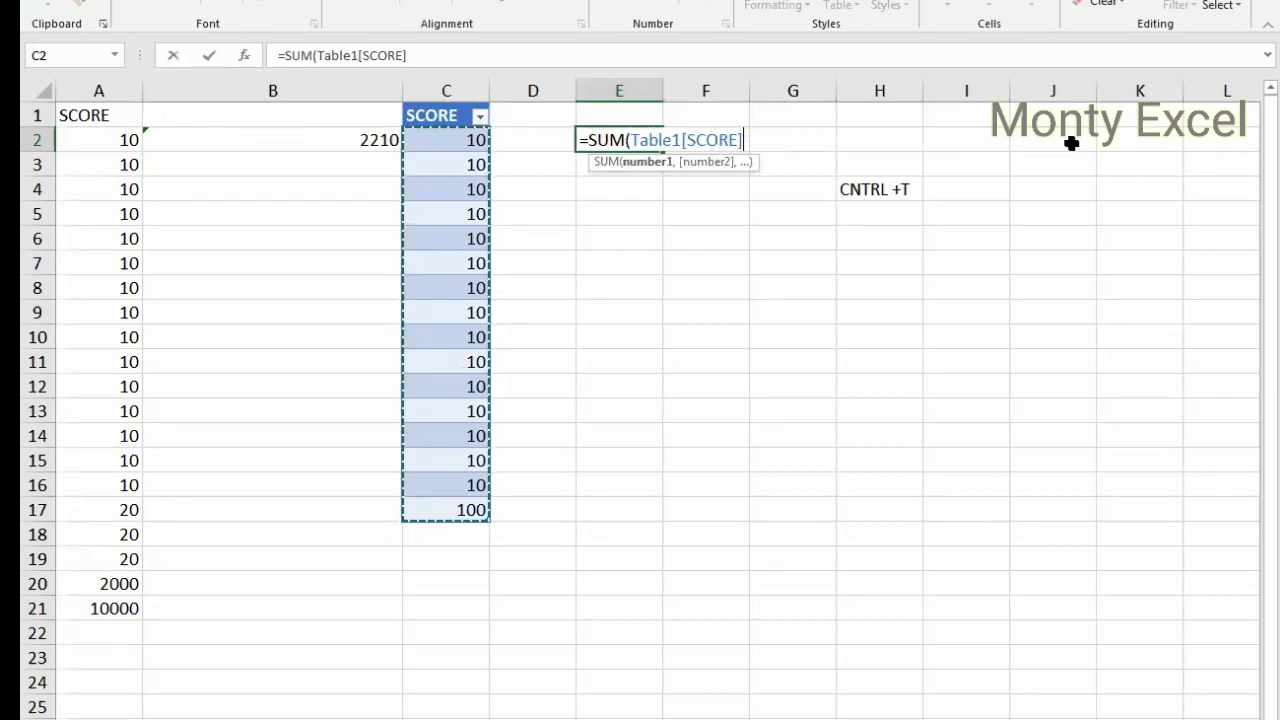
key(ctrl+Return)
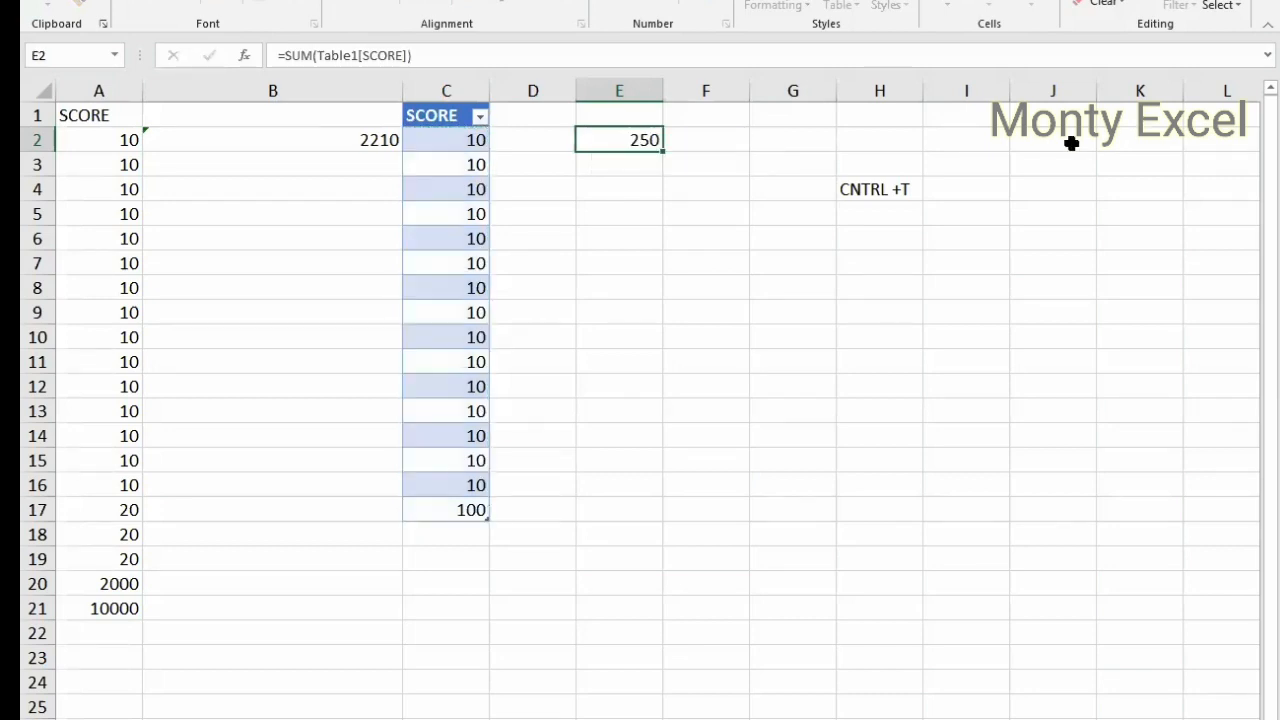
key(Return)
Step: Extend the column C table with new scores 10000, 100000 and 200000 in C18:C20
click(454, 530)
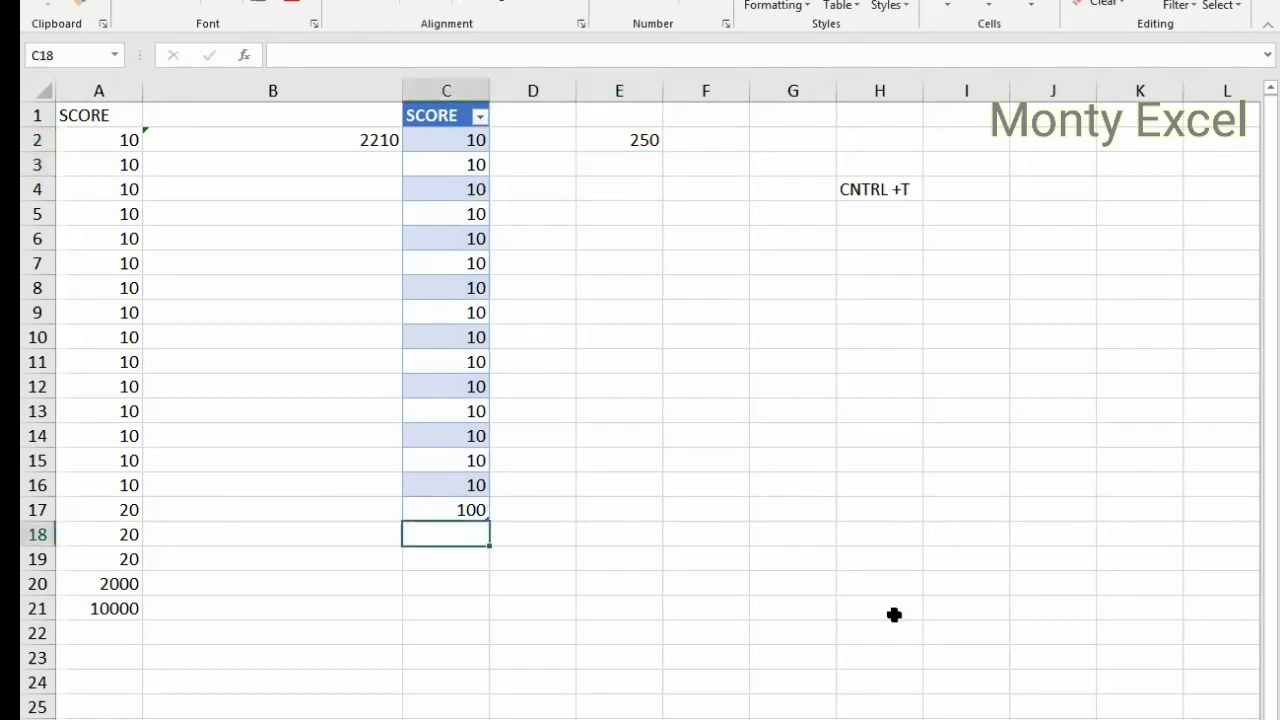
text(10000)
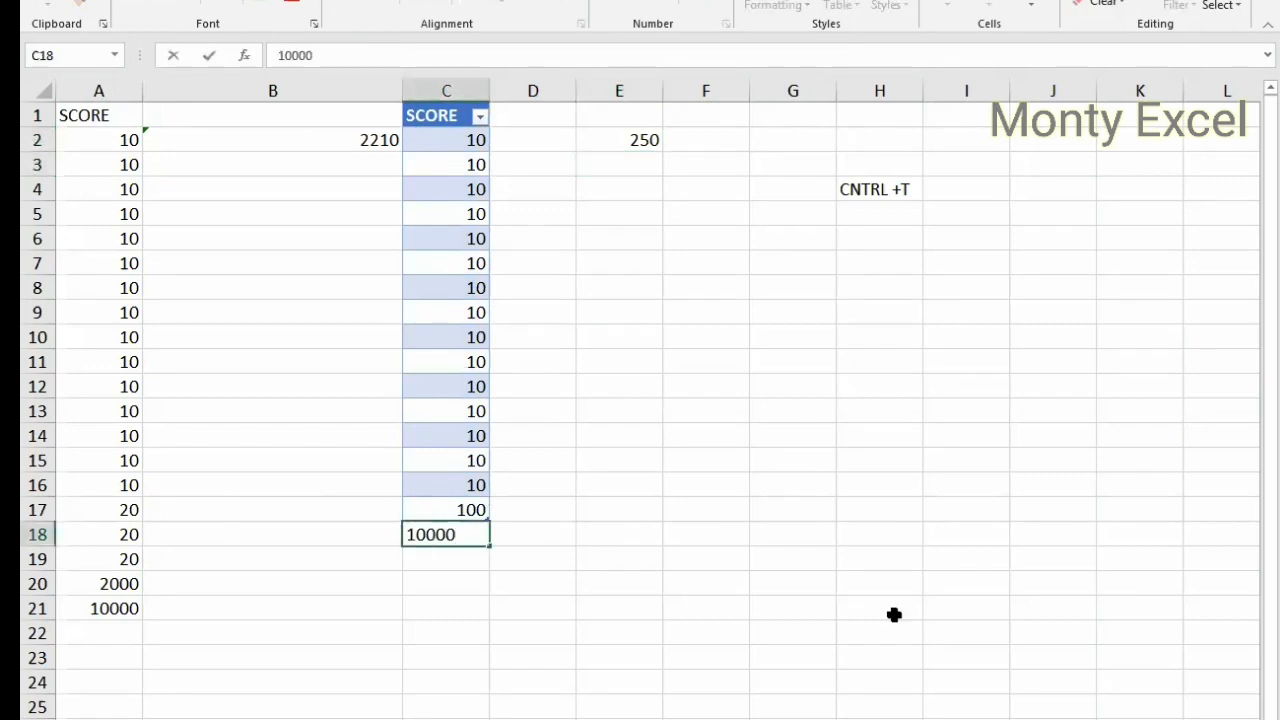
key(Return)
text(1000)
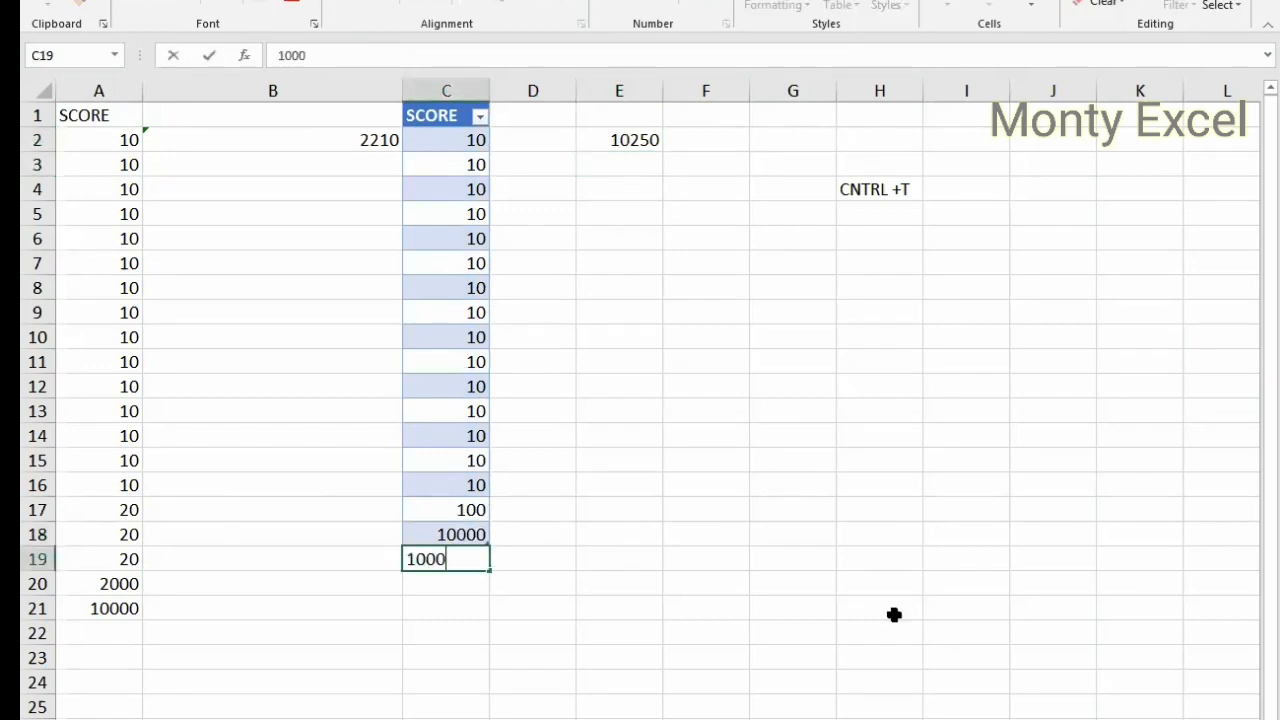
text(00)
key(Return)
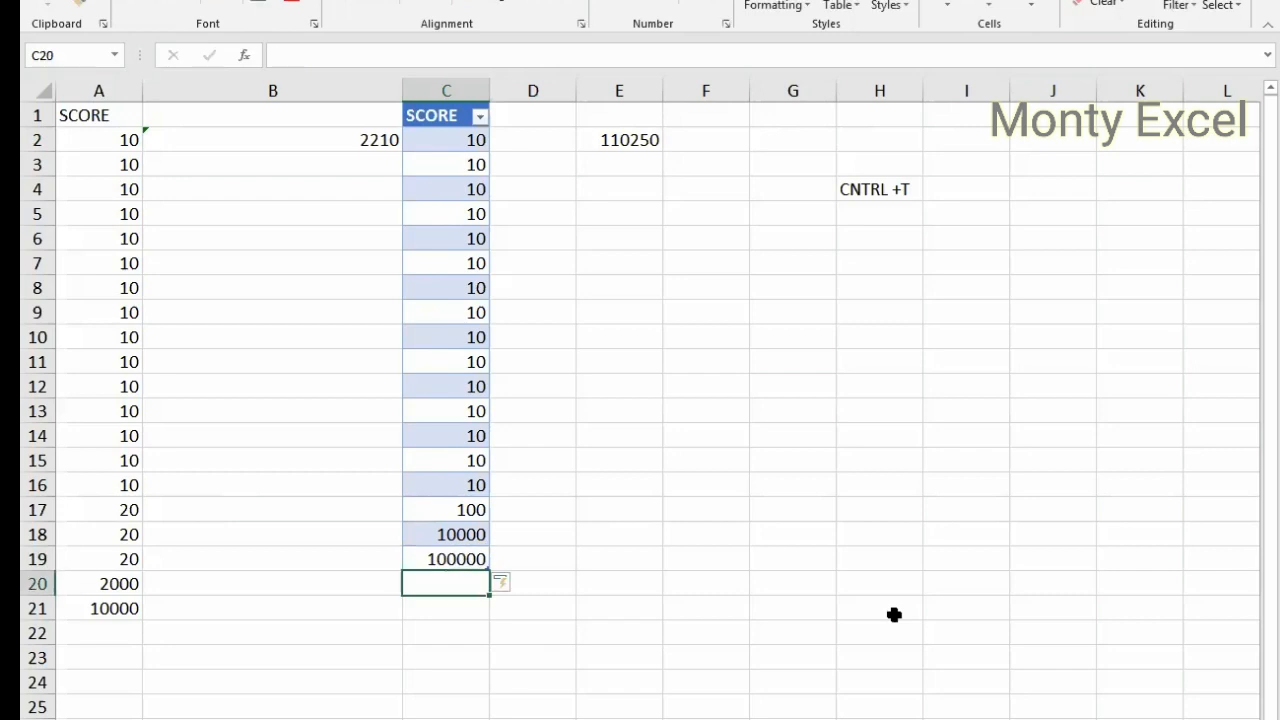
text(200000)
key(Return)
drag(446, 189, 455, 362)
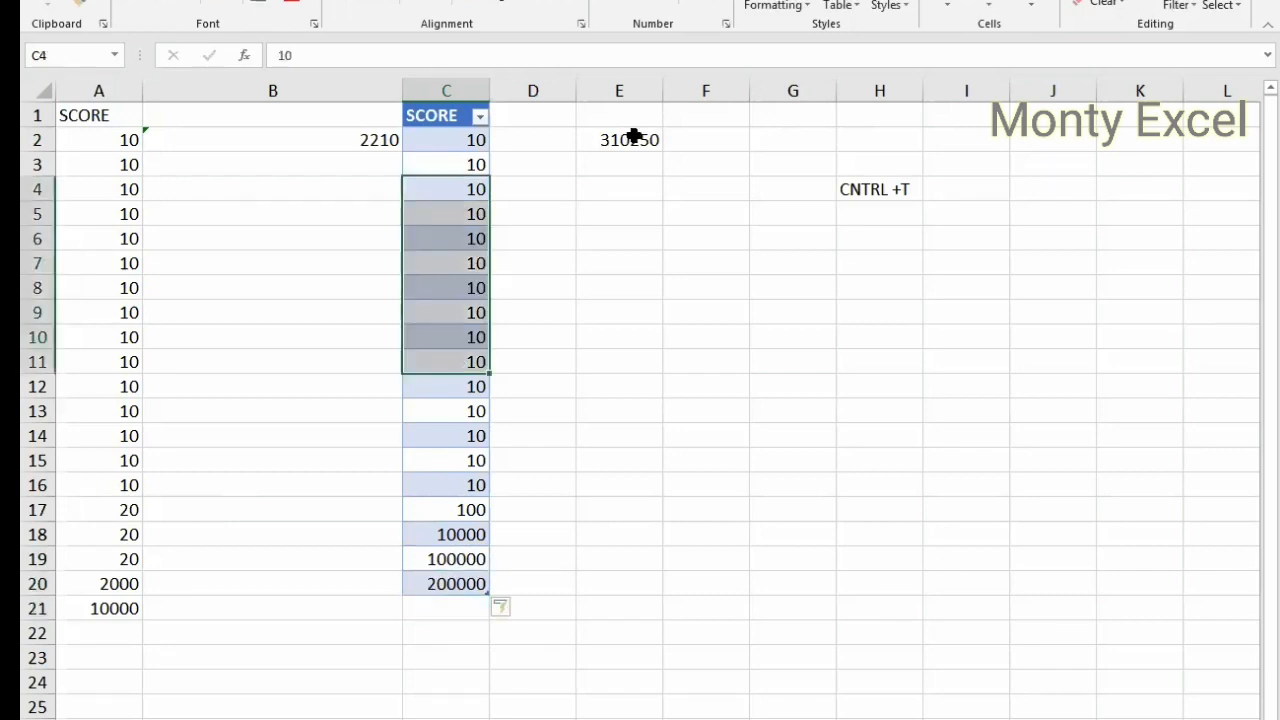
Step: Display the SUM formulas in E2 and B2 as plain text for comparison
double_click(630, 138)
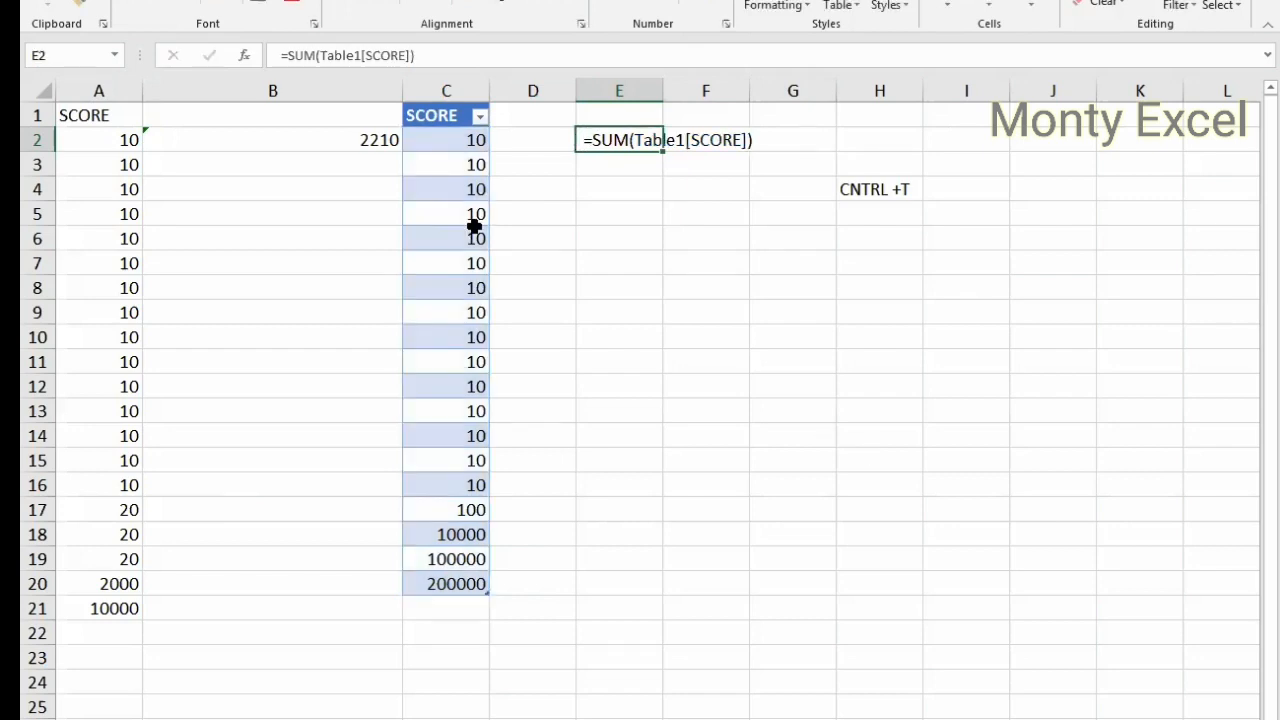
click(357, 146)
key(F2)
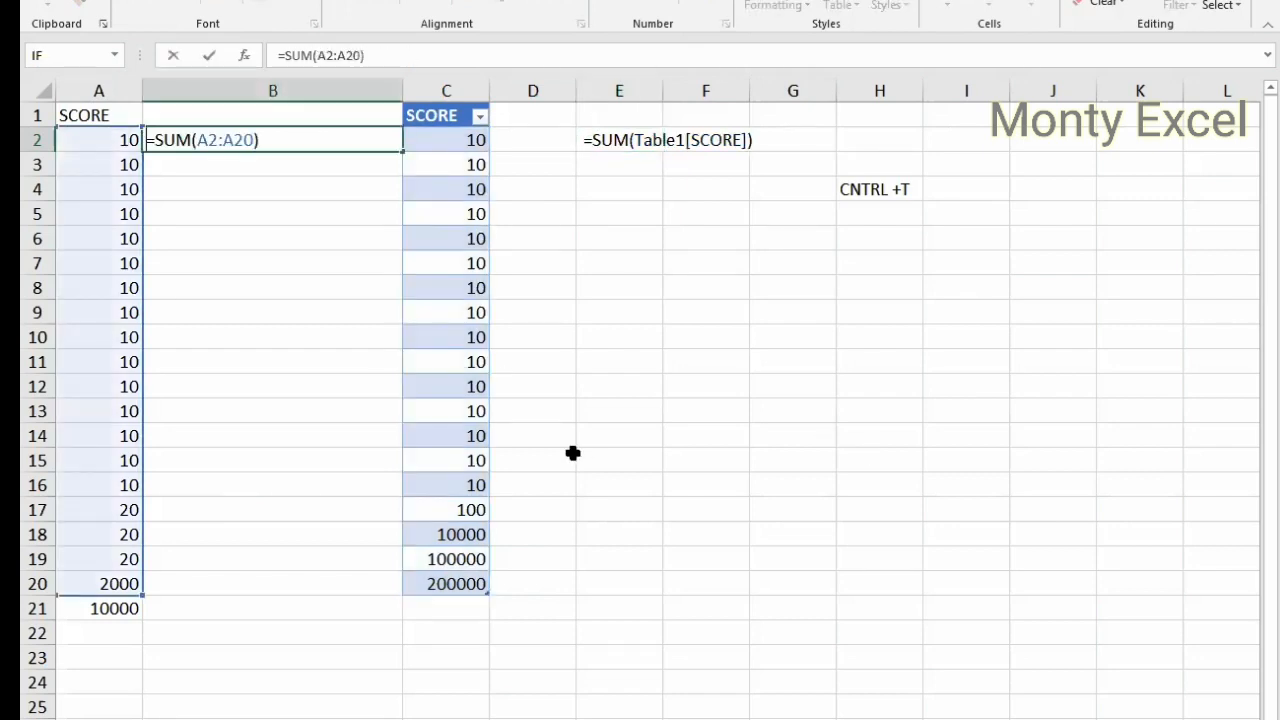
key(Home)
key(Return)
key(Up)
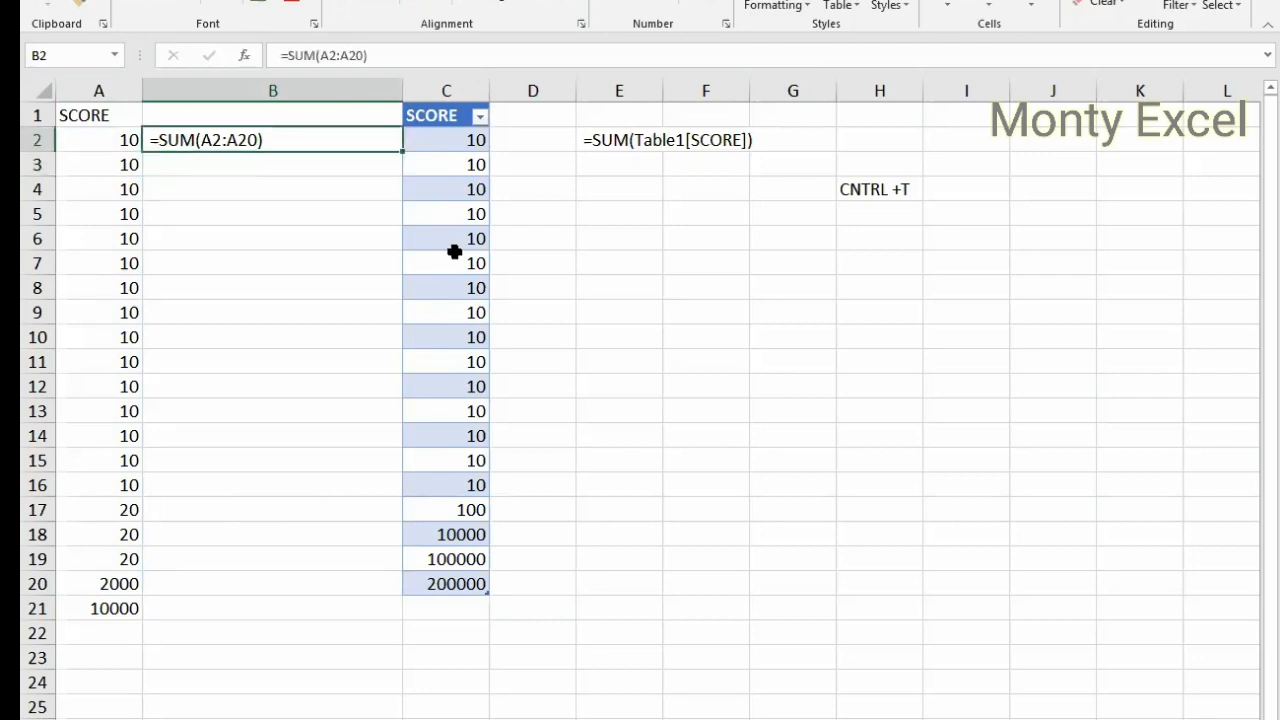
click(588, 165)
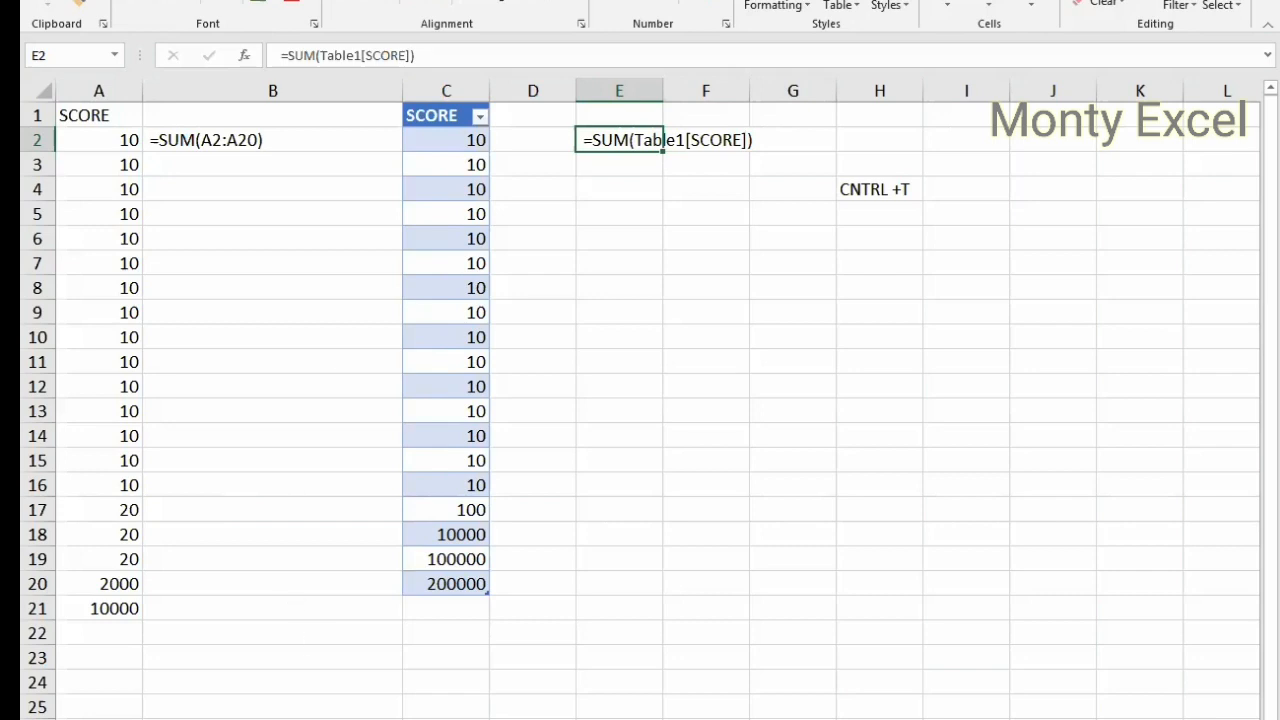
Step: Delete the sample sheet with the score lists and return to the sales data
right_click(401, 719)
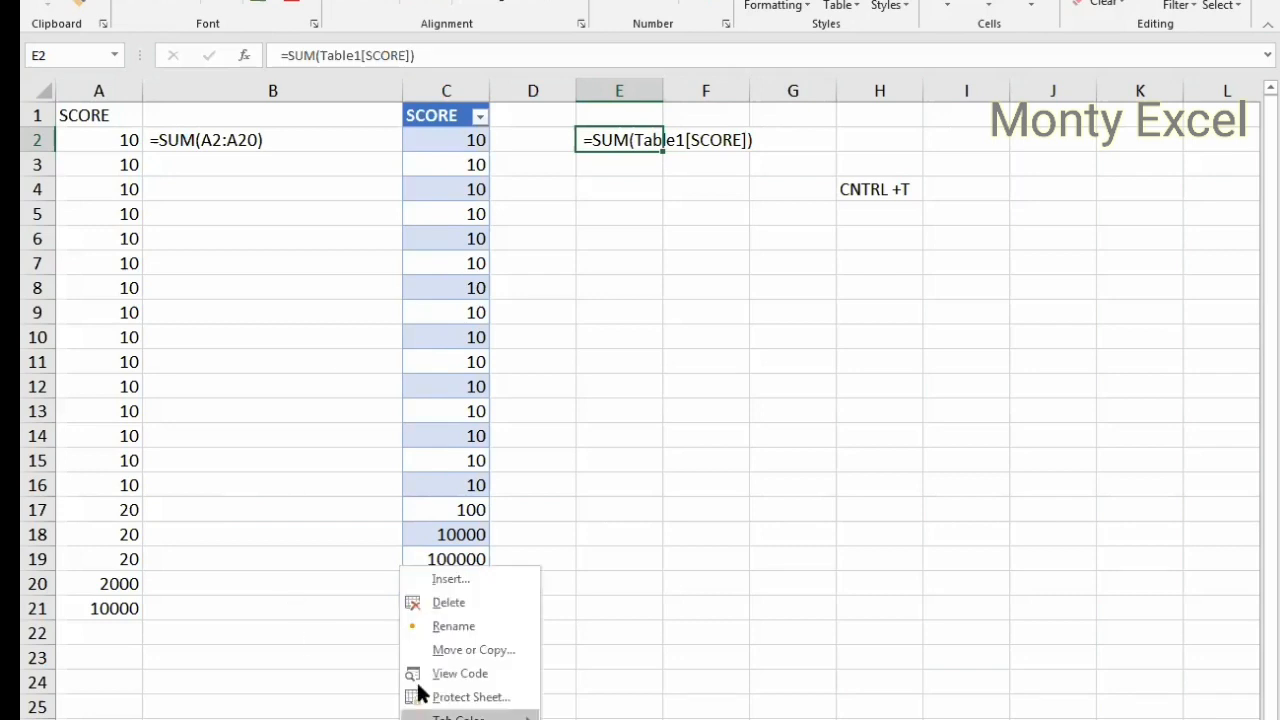
click(449, 608)
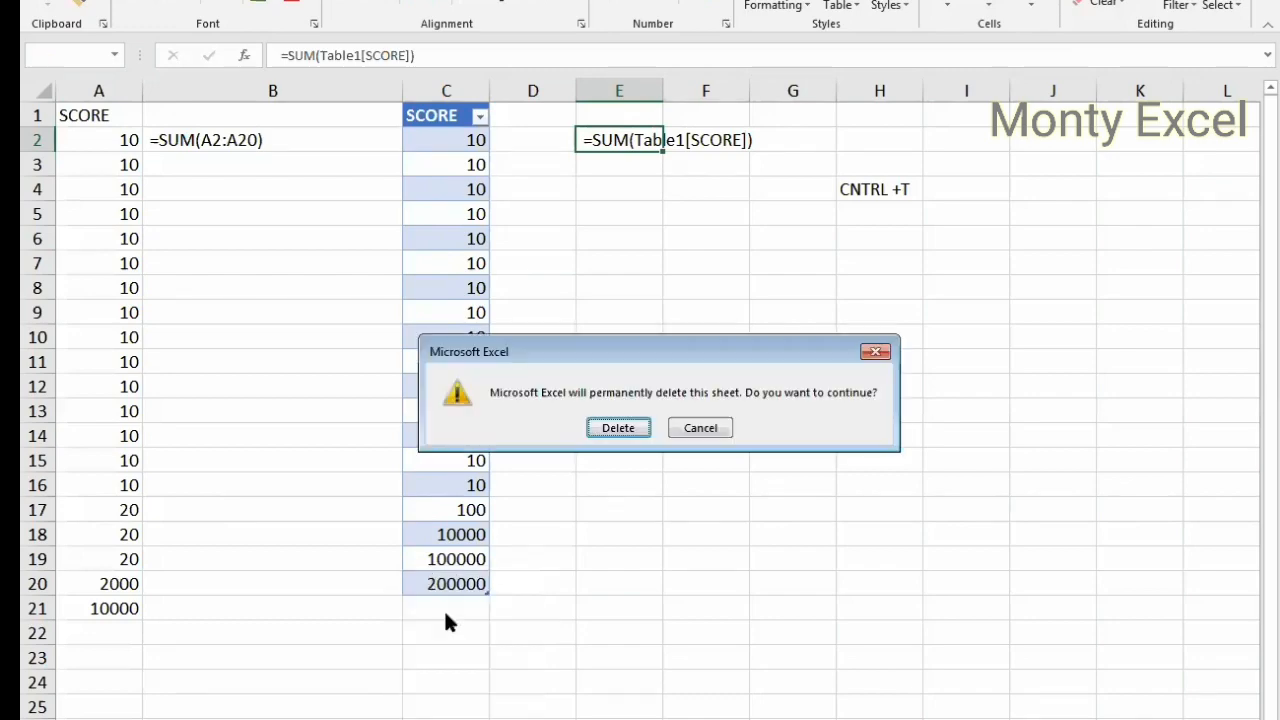
click(630, 427)
click(391, 446)
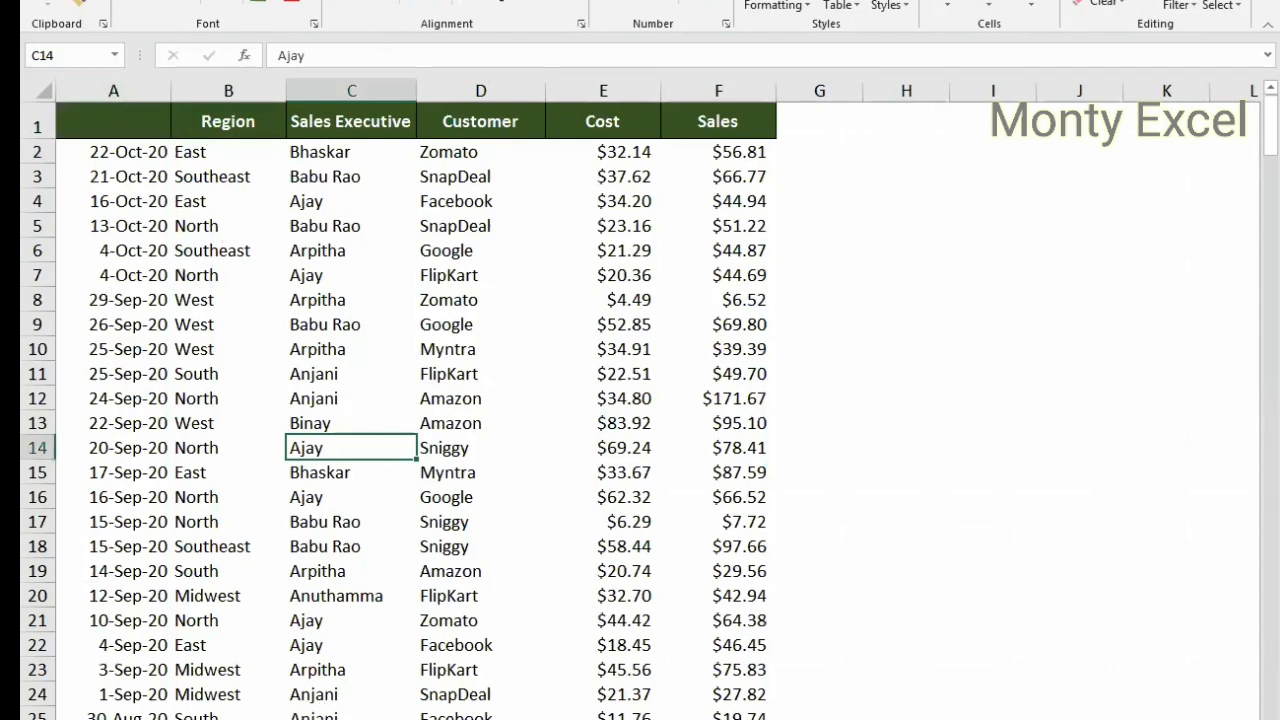
Step: Check how far the sales data extends down column A, then copy and clear the MonthYear header in A1
click(155, 128)
key(ctrl+Down)
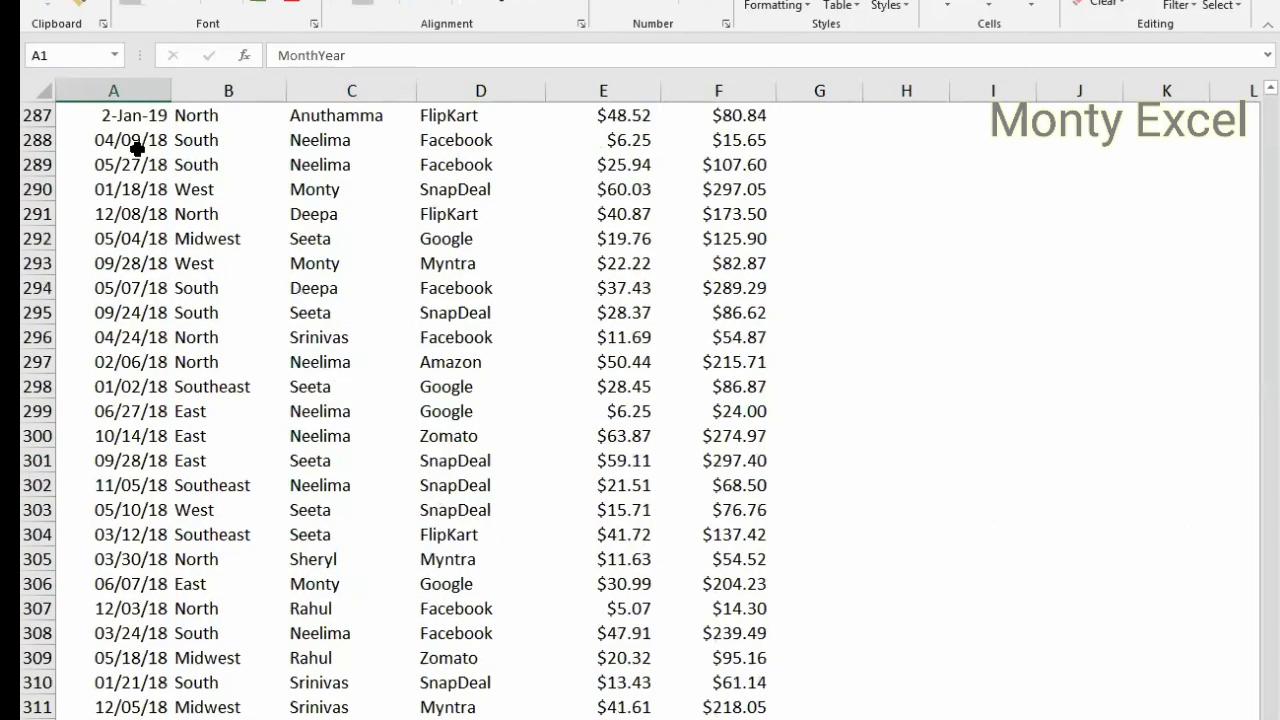
key(ctrl+Home)
key(ctrl+c)
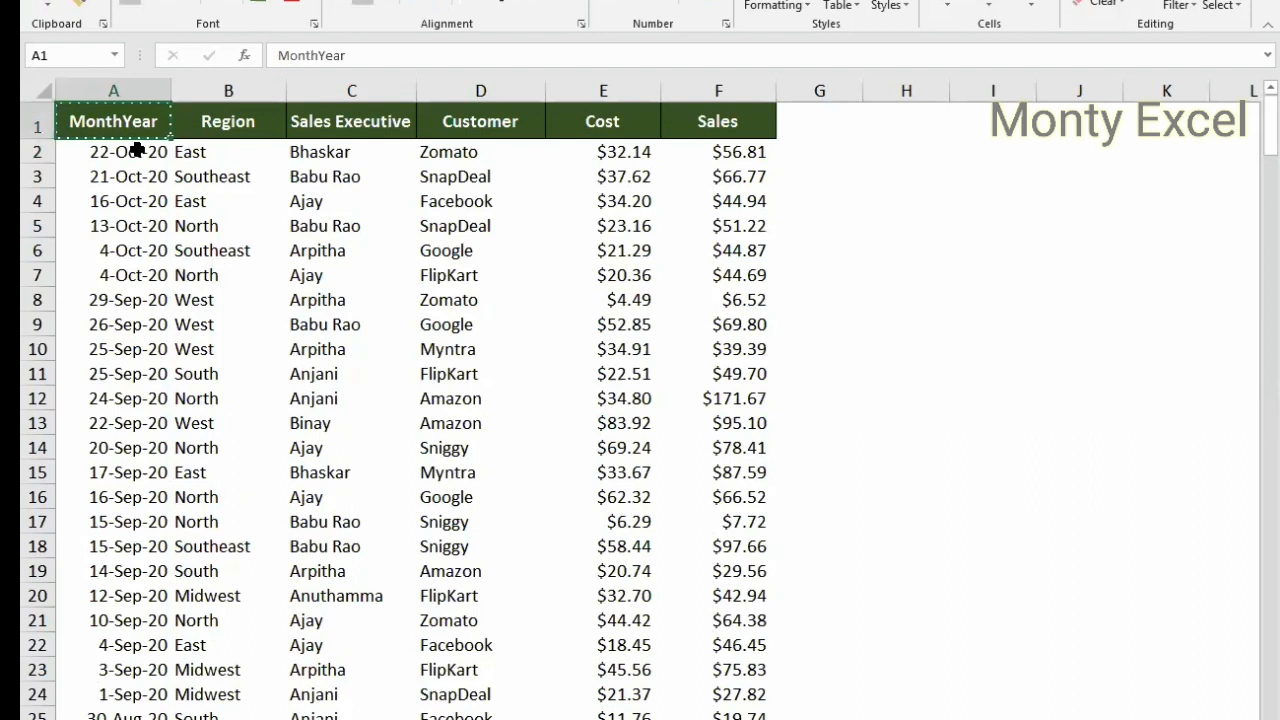
key(Delete)
click(378, 330)
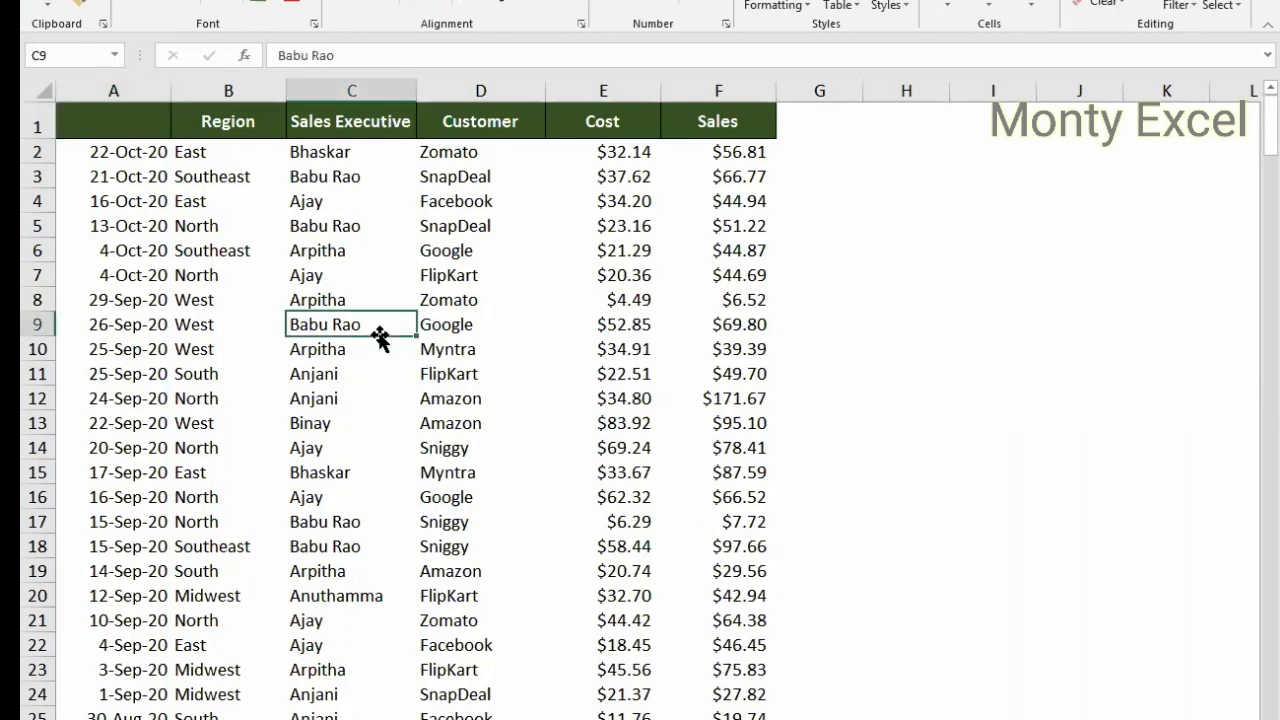
Step: Create a PivotTable on a new worksheet from TABLE!$A$1:$F$257 and inspect the filter values of the unnamed date field
key(alt+n)
key(v)
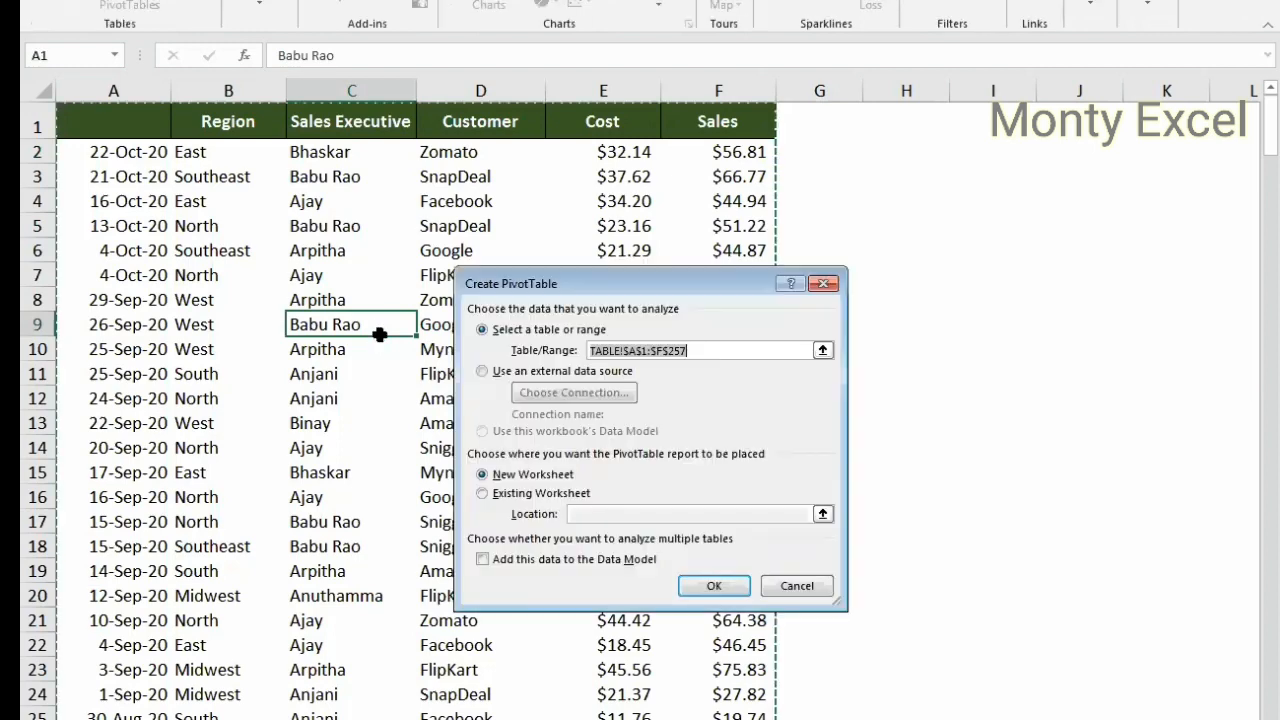
key(Return)
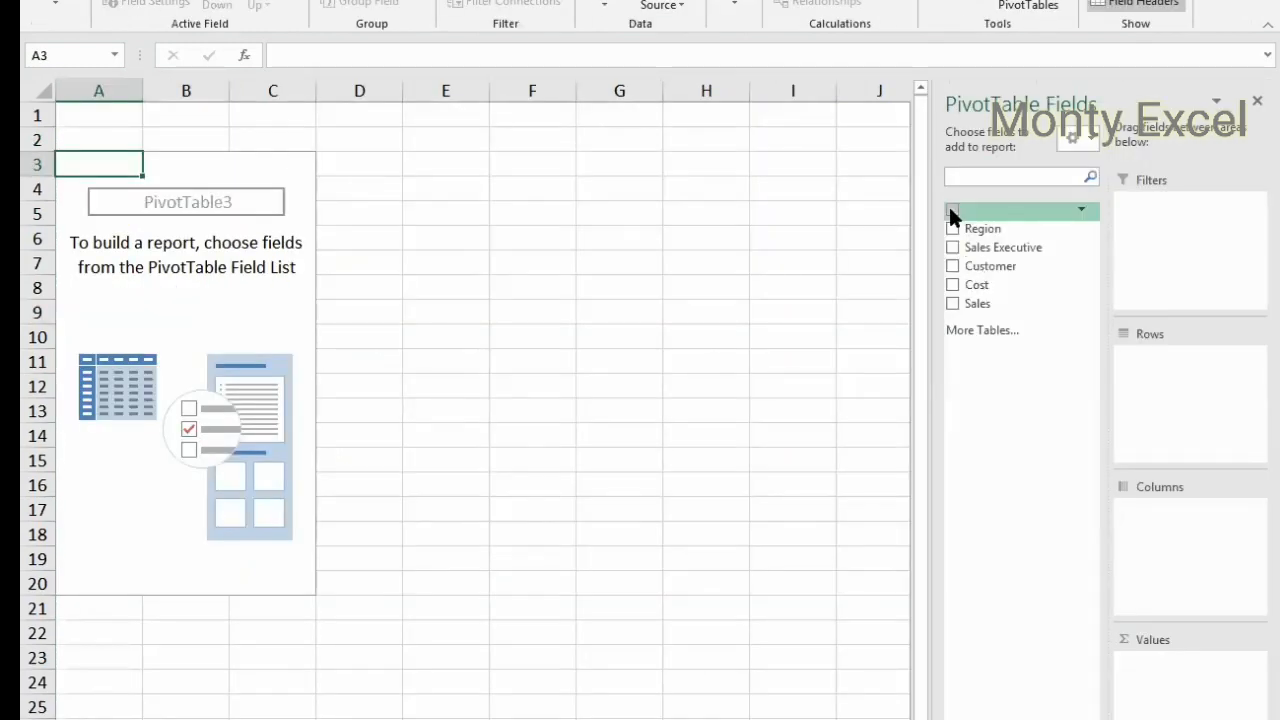
click(1084, 208)
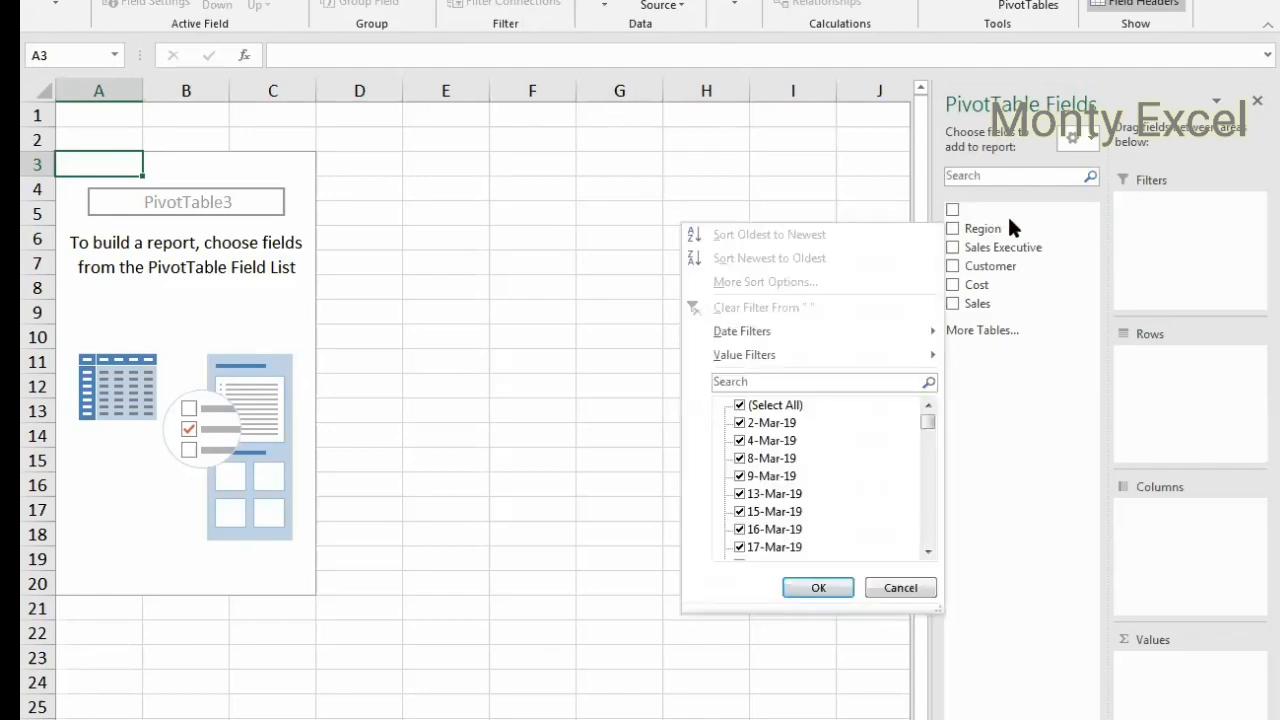
click(429, 500)
Step: Delete the new worksheet holding the empty PivotTable and return to the sales data
right_click(402, 718)
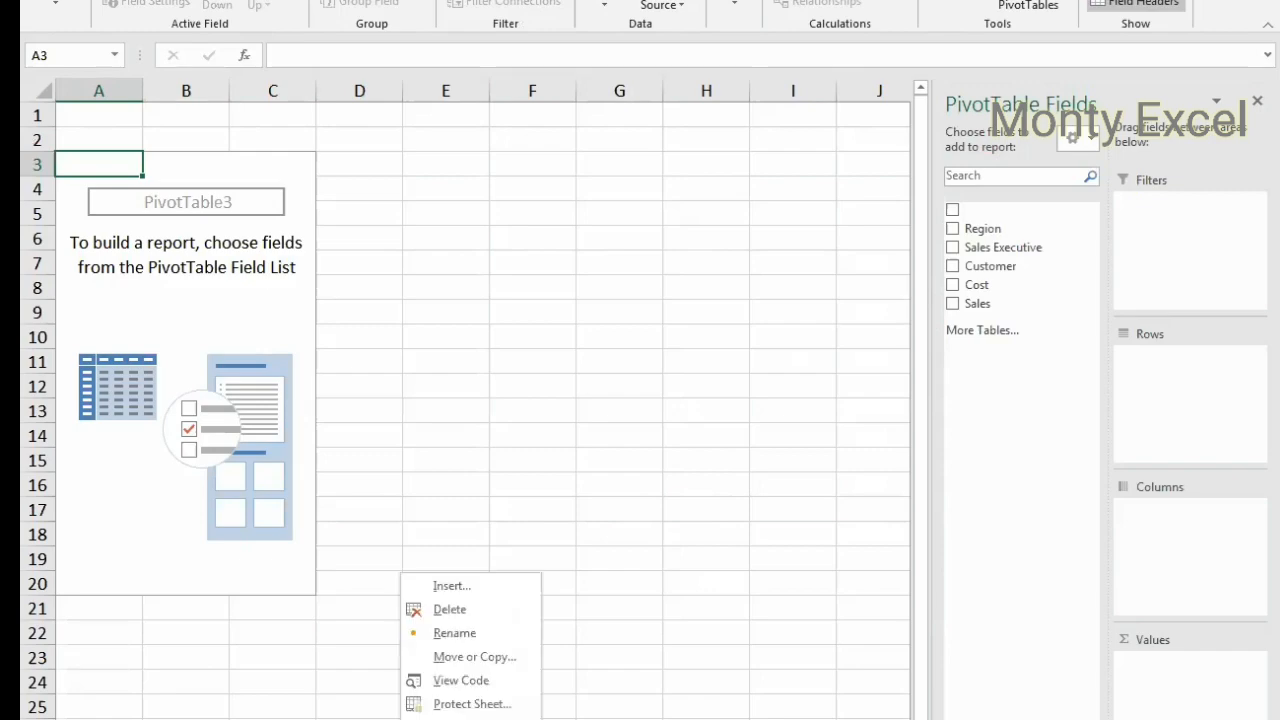
click(474, 610)
key(Return)
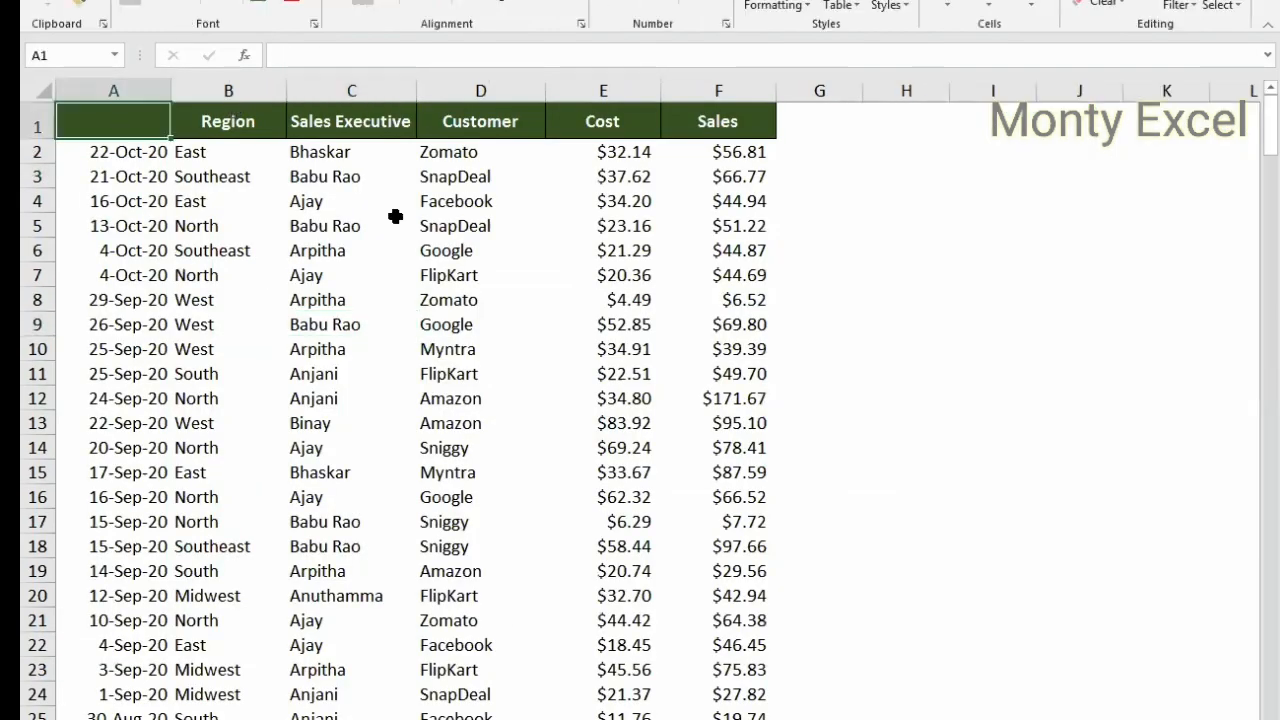
Step: Restore the MonthYear header in A1 by undoing its removal, and paste the copied header back into the cell
text(mON)
key(BackSpace)
key(BackSpace)
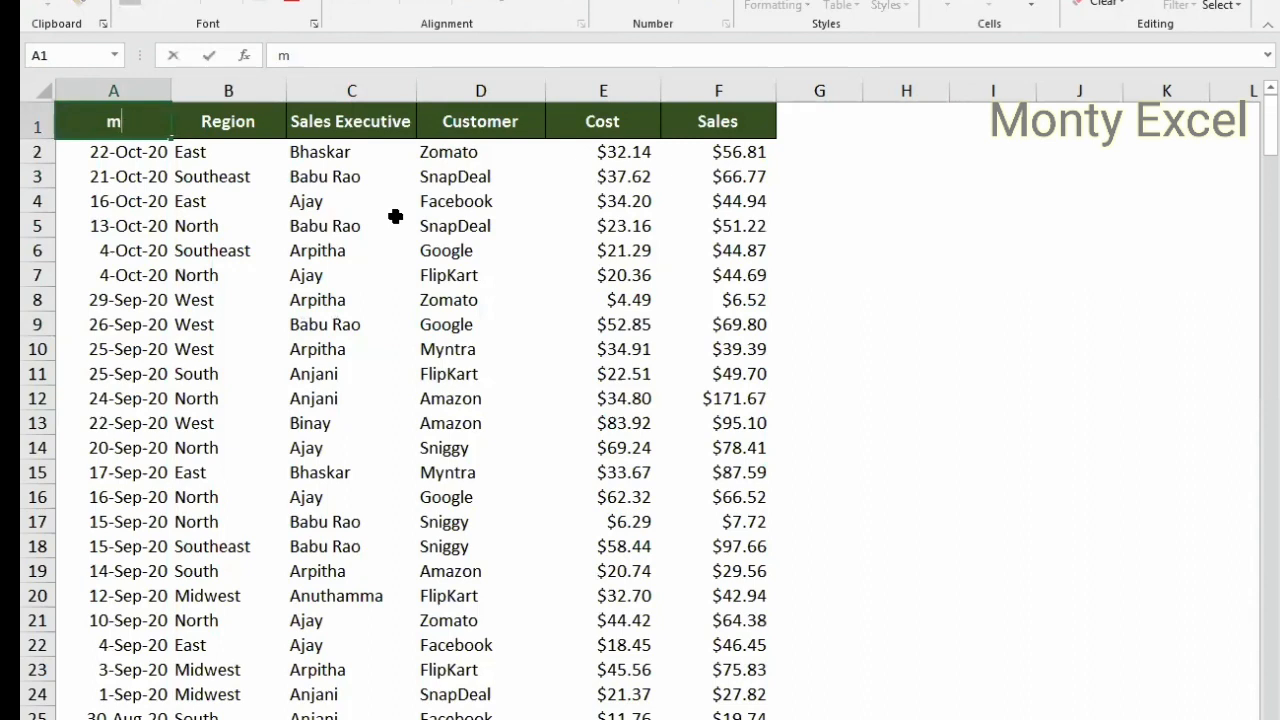
key(BackSpace)
key(Escape)
key(ctrl+z)
key(ctrl+c)
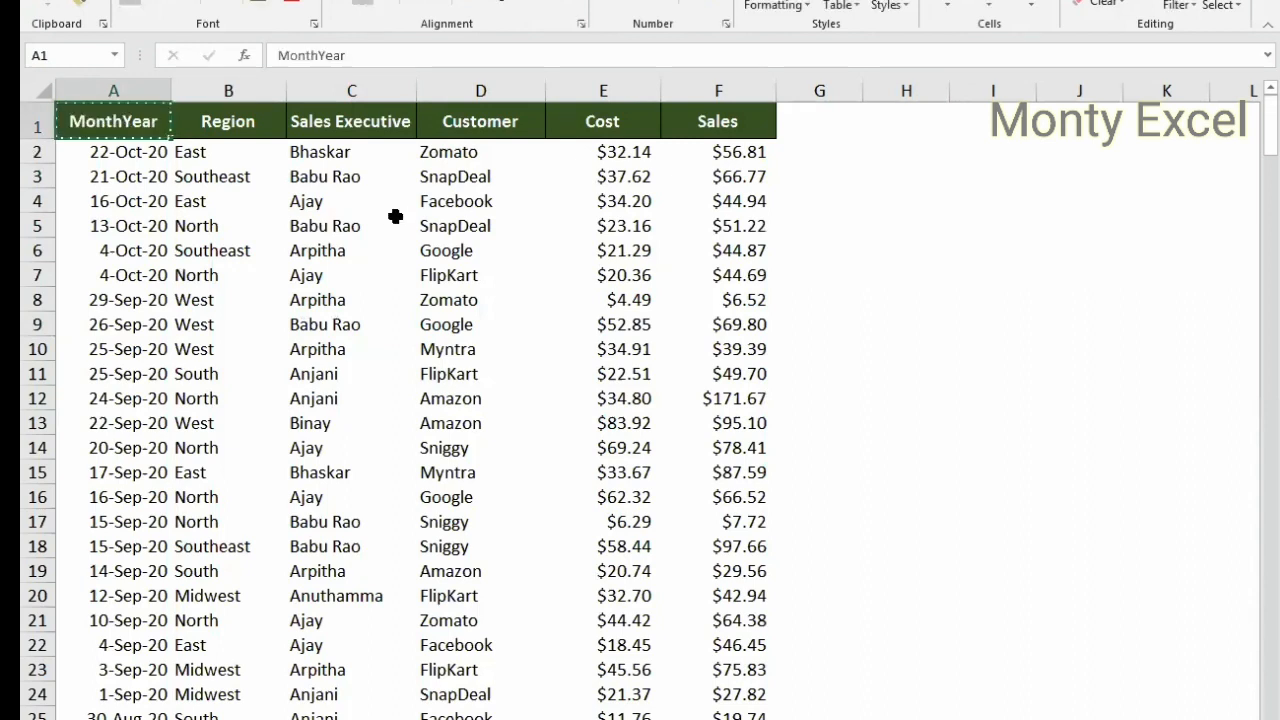
key(Delete)
key(ctrl+v)
Step: Merge and center the Sales Executive and Customer header cells C1:D1, keeping only the first cell's text
key(shift+Right)
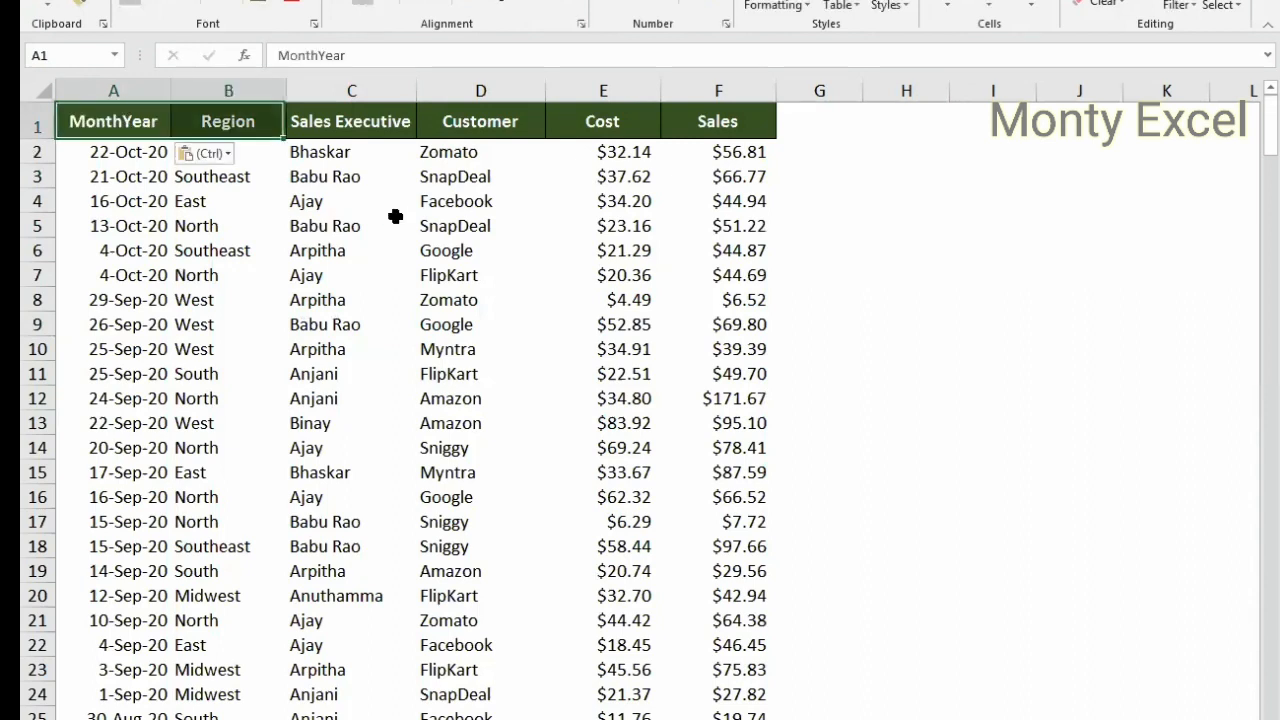
drag(405, 130, 485, 5)
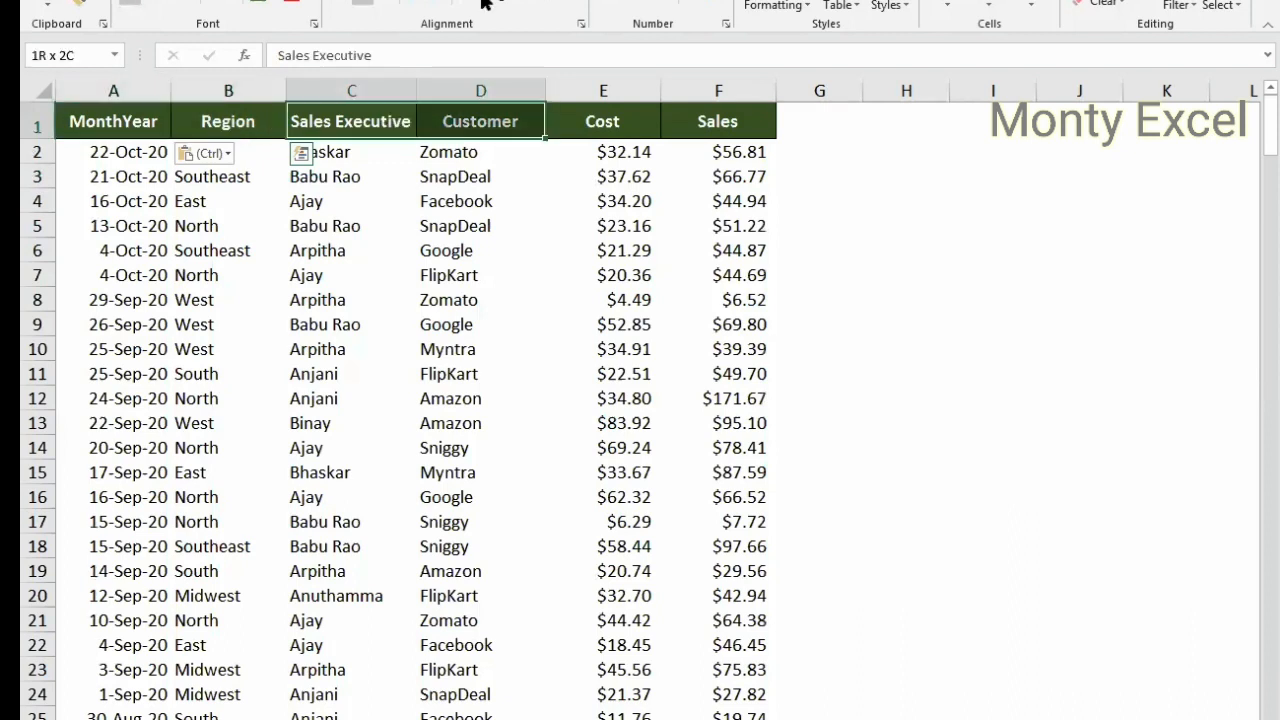
click(482, 4)
click(457, 431)
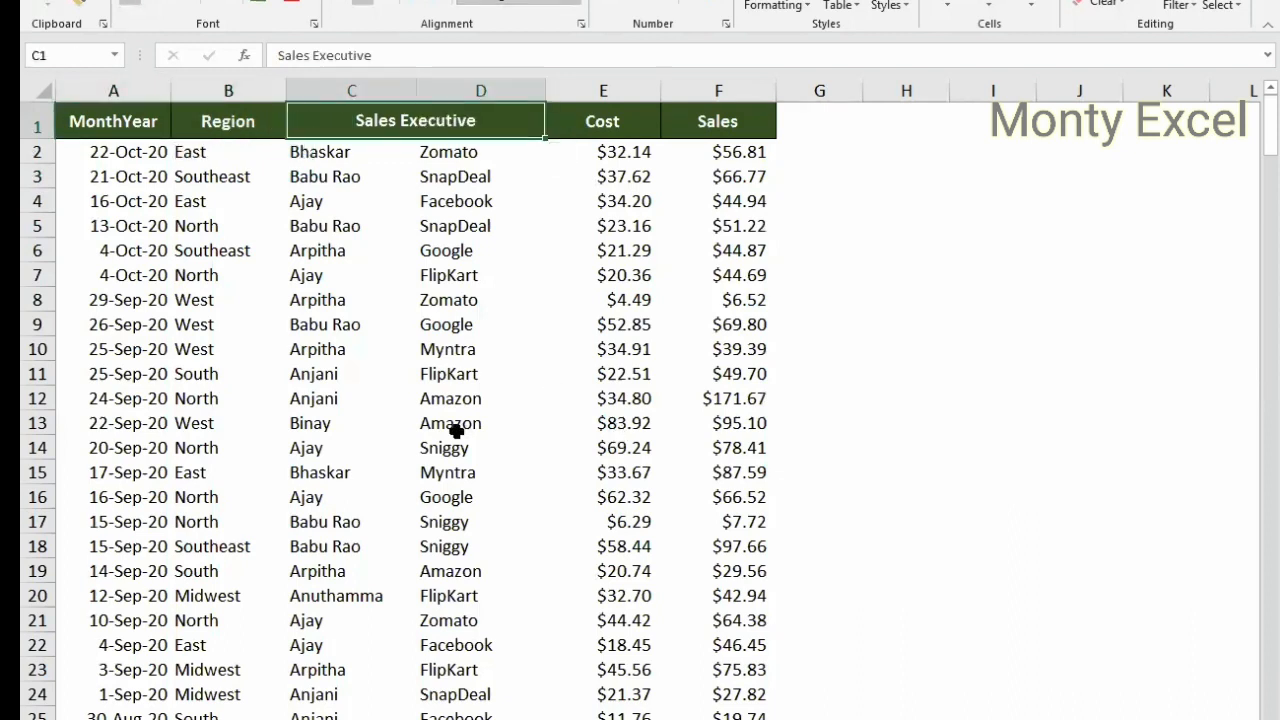
Step: Try to create a PivotTable on a new worksheet from TABLE!$A$1:$F$257 with the merged header, and undo the merge
key(alt+n)
key(v)
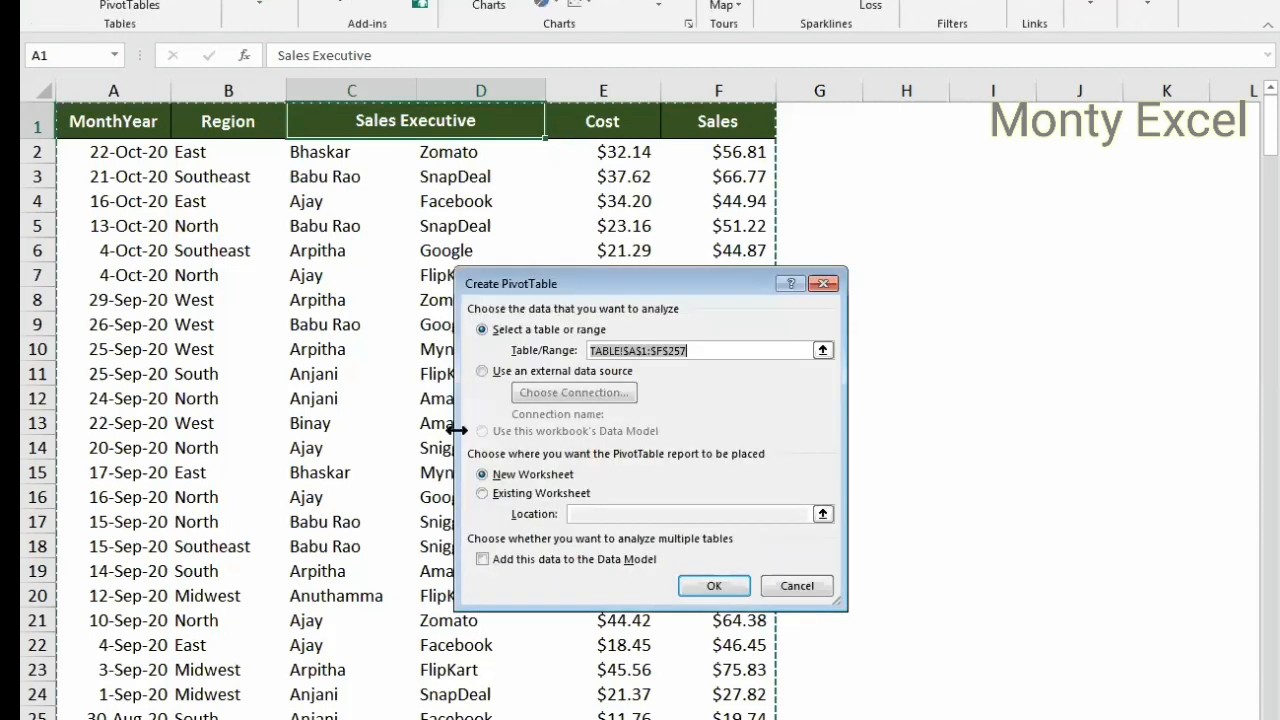
key(Return)
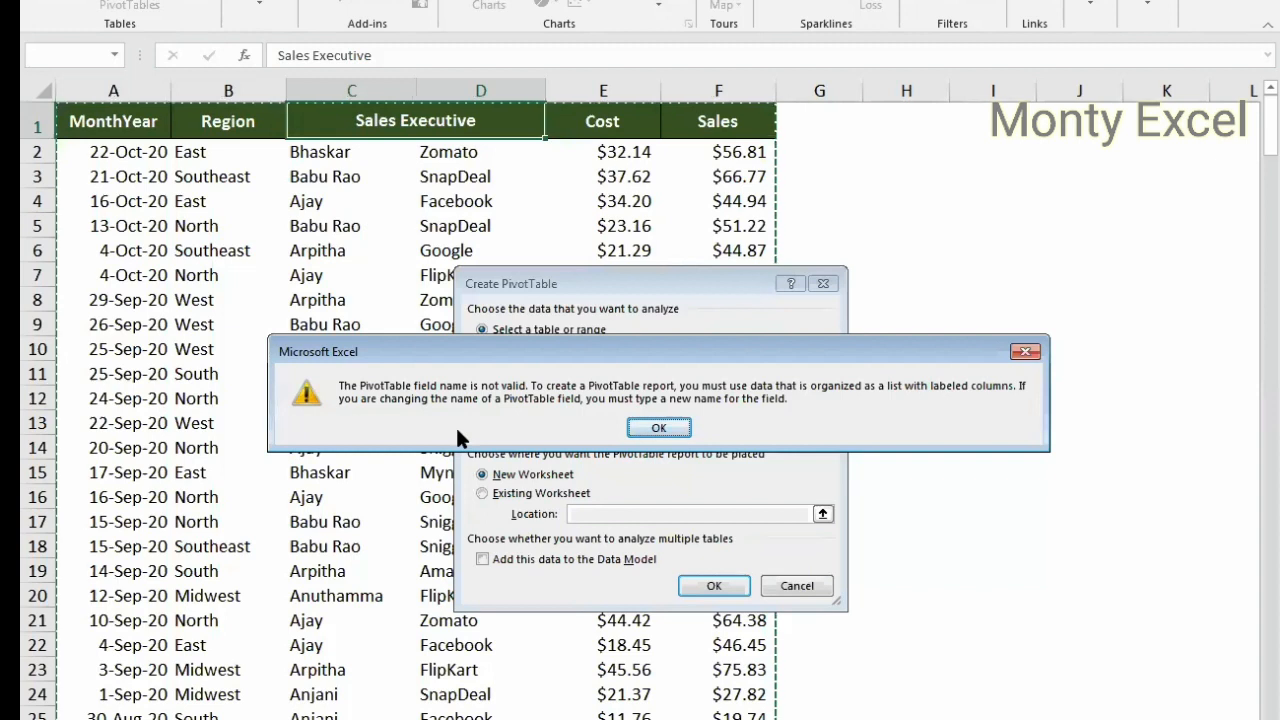
key(Escape)
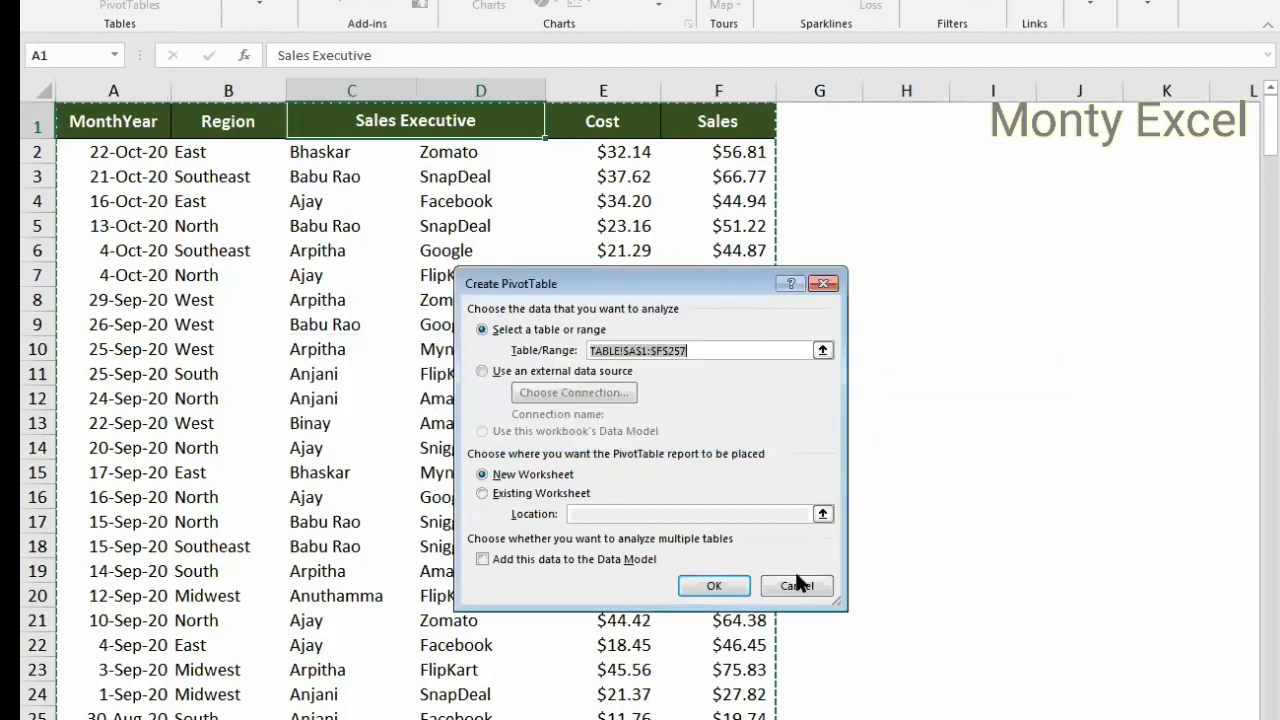
key(Escape)
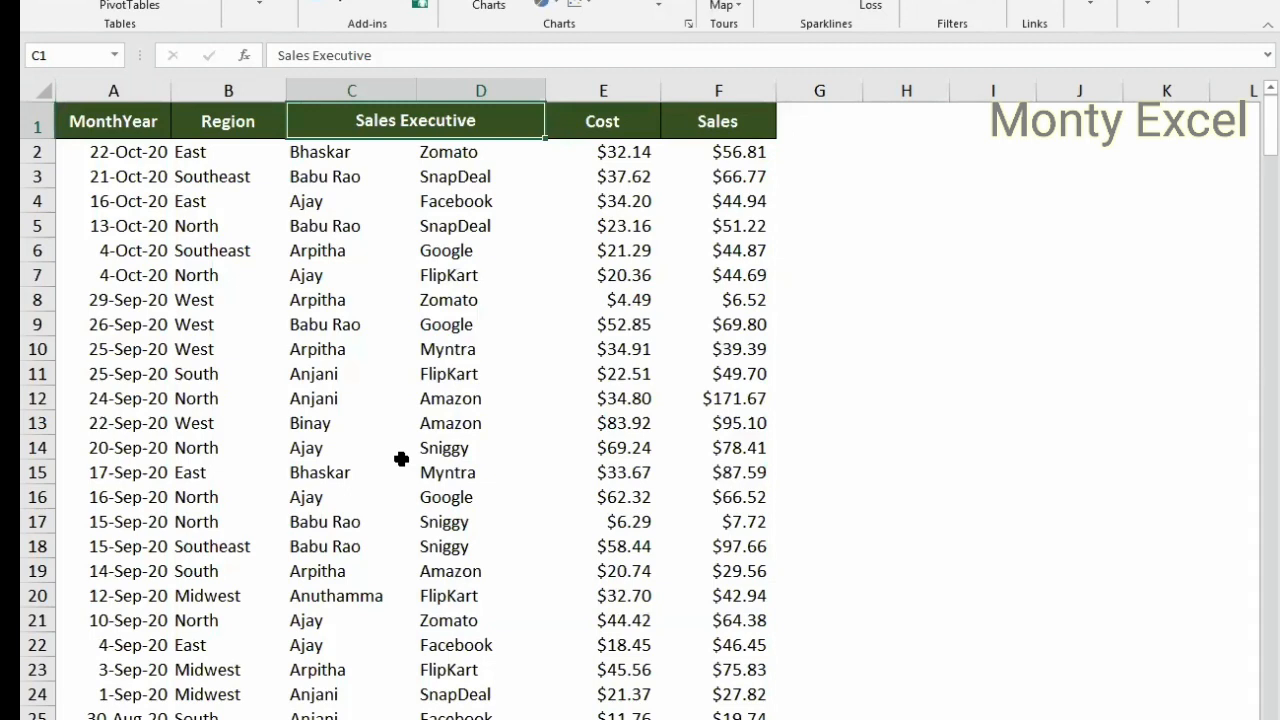
key(ctrl+z)
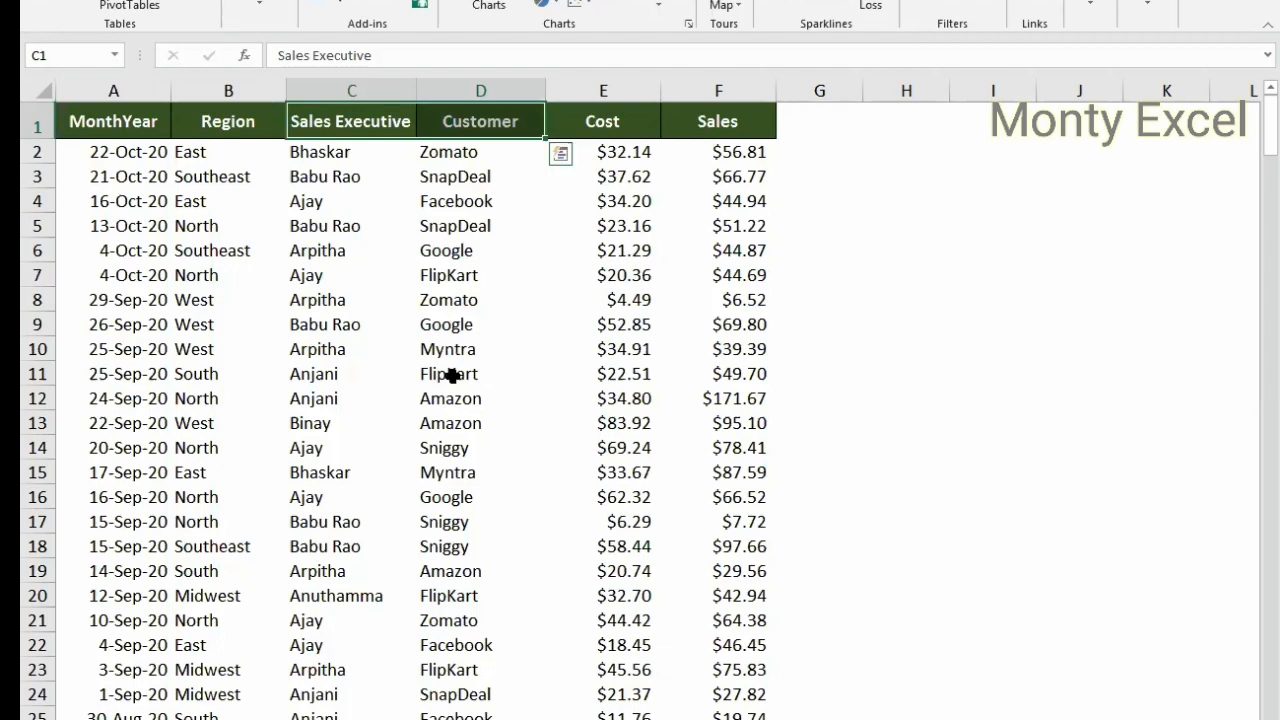
Step: Convert the sales range $A$1:$F$257 with headers into a table, and undo the conversion
click(453, 376)
scroll(429, 480, down, 12)
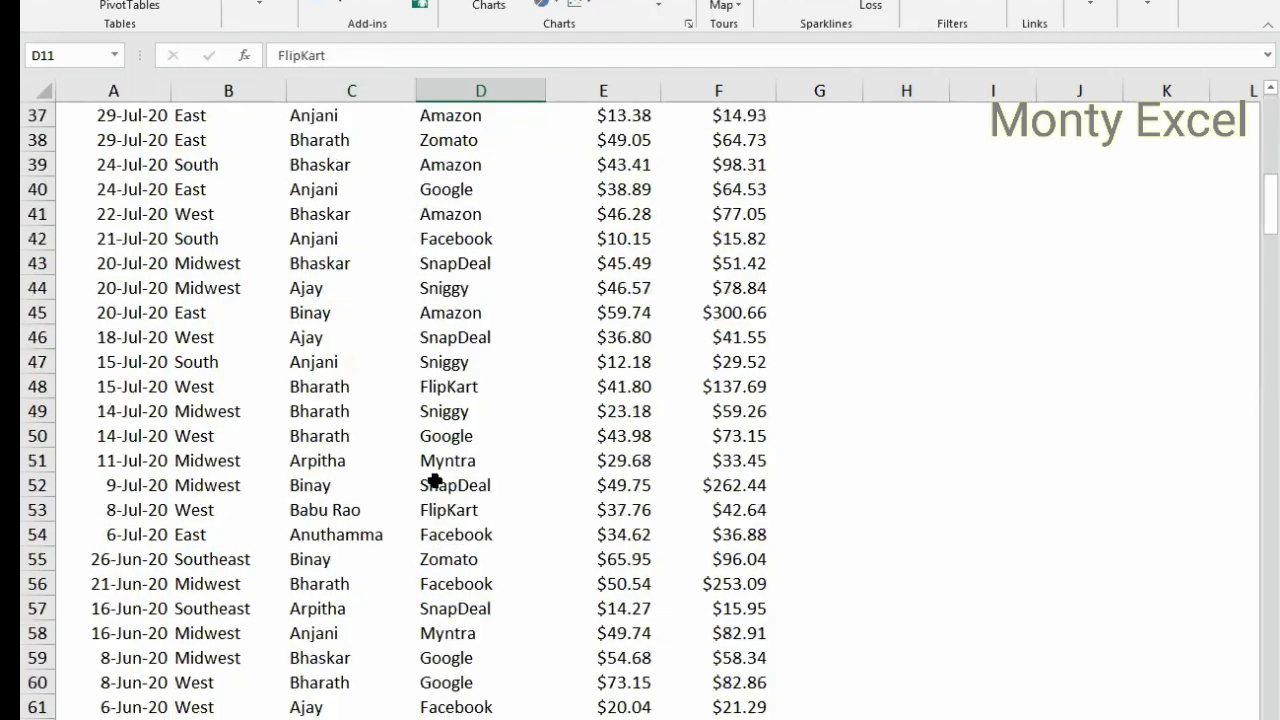
scroll(430, 482, up, 10)
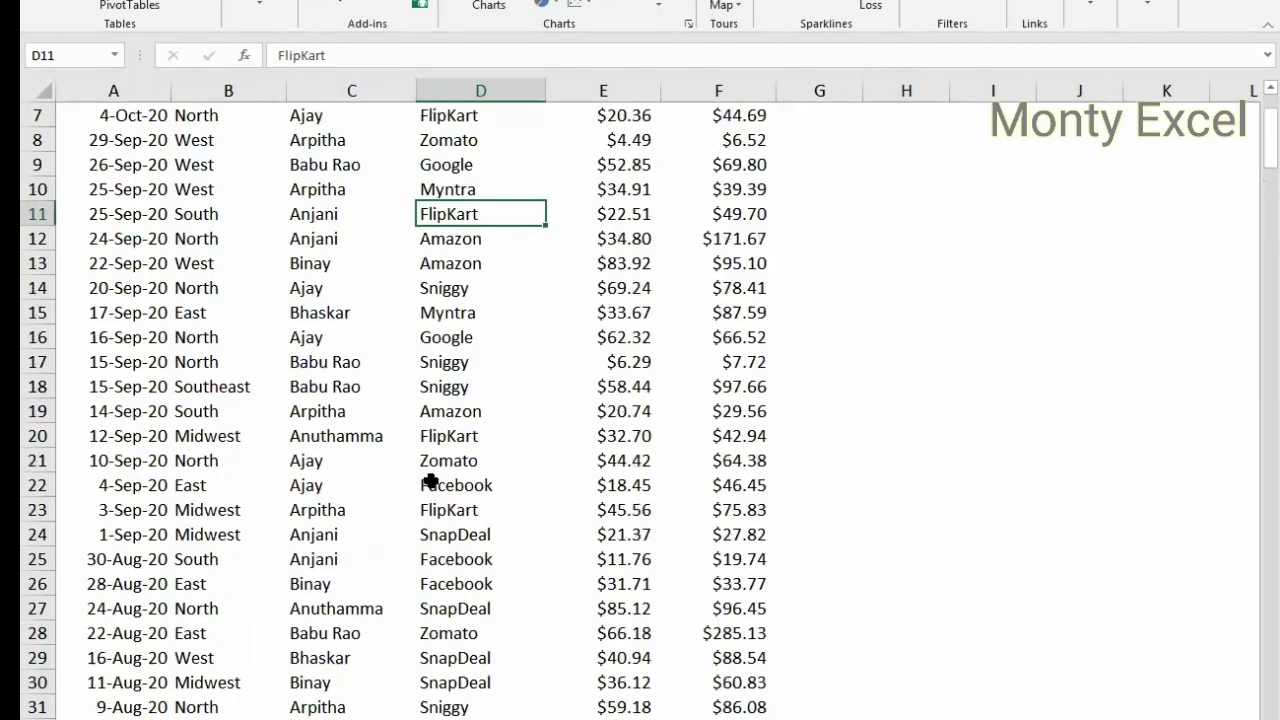
scroll(430, 481, up, 2)
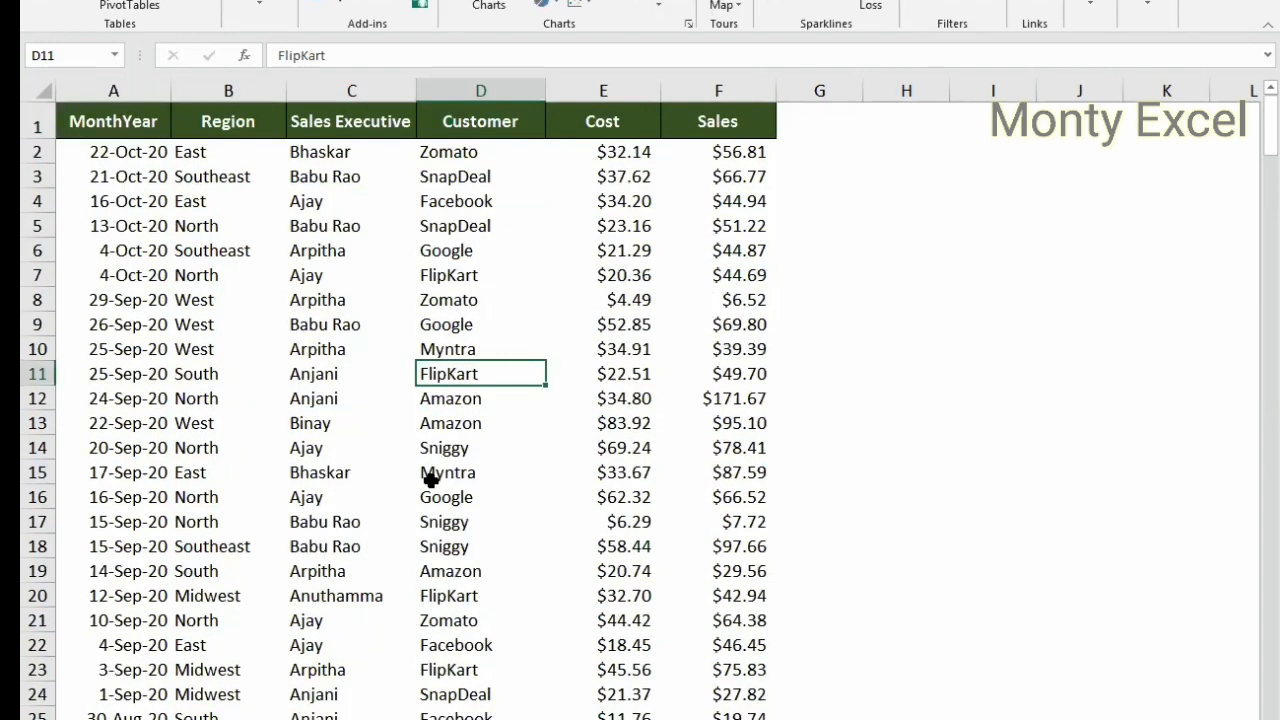
key(ctrl+t)
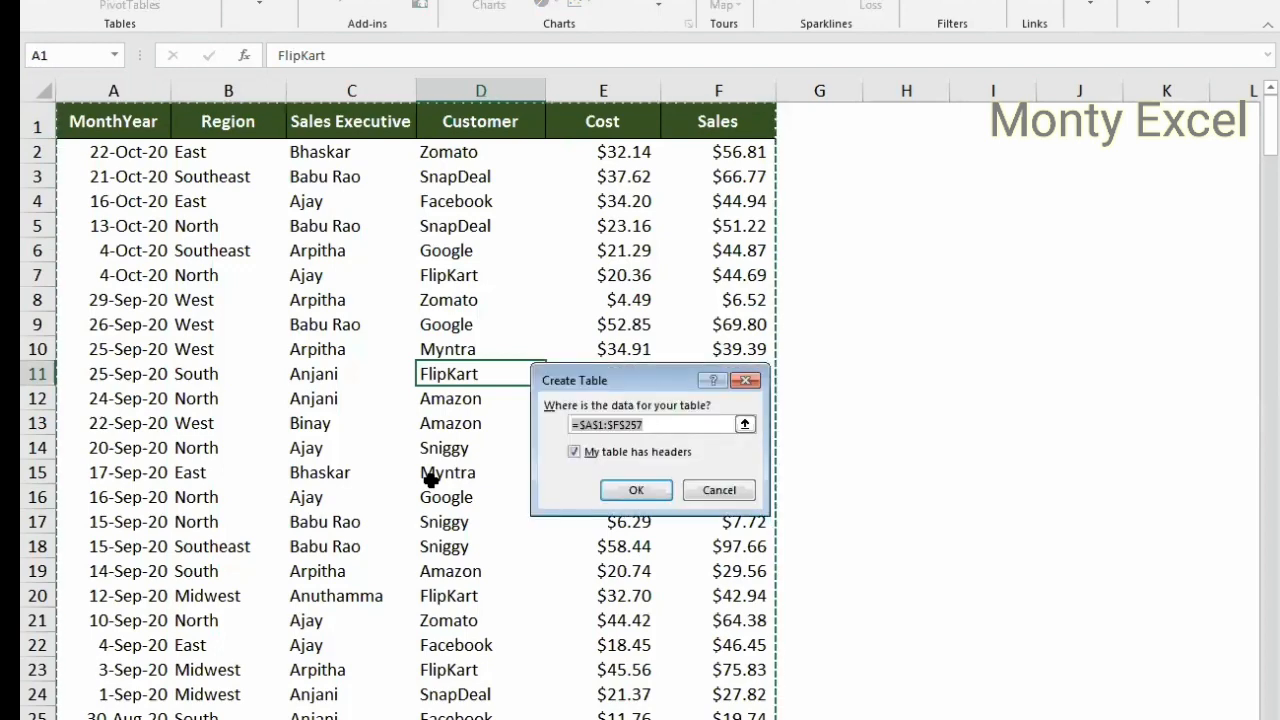
key(Return)
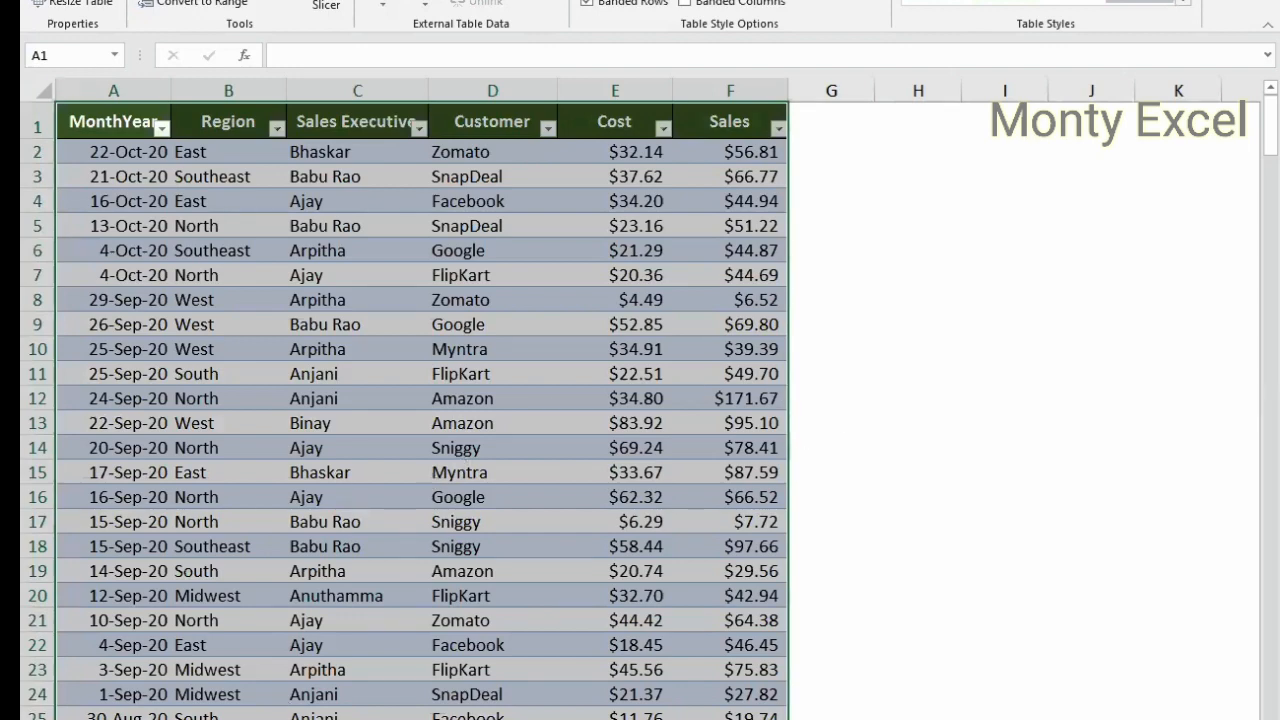
key(ctrl+z)
click(390, 403)
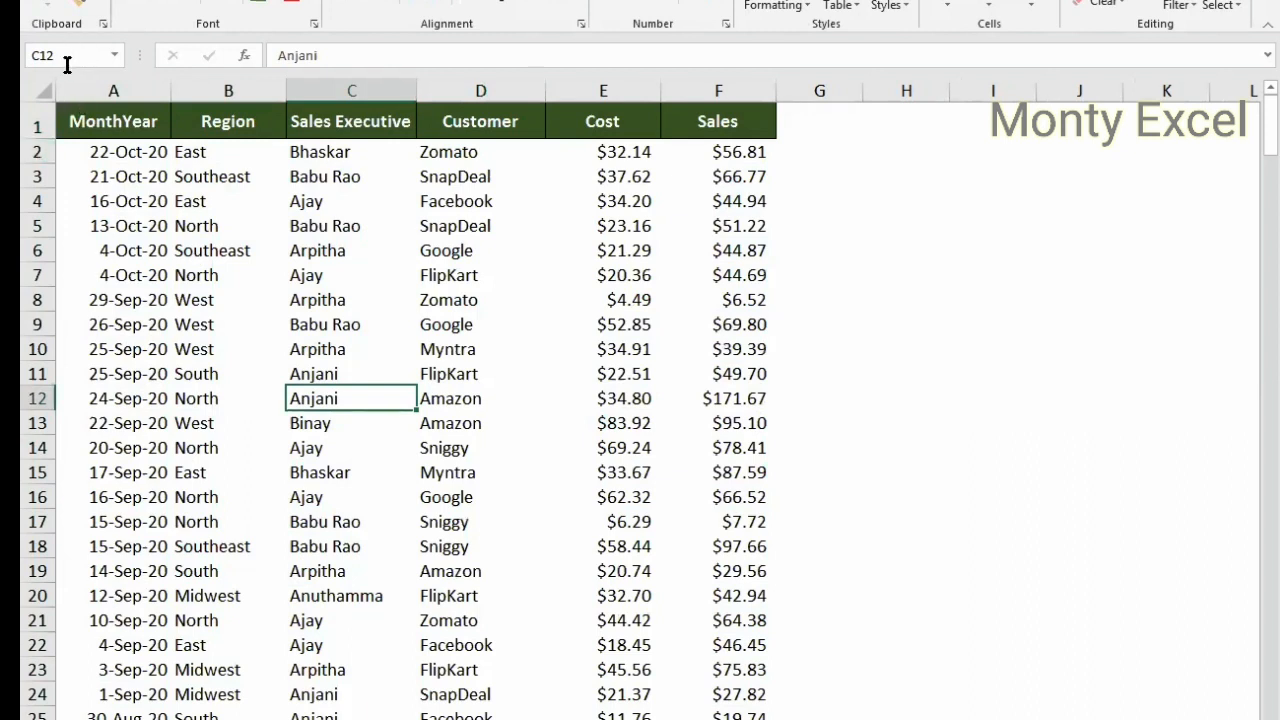
Step: Open the sheet where the sales data is already a table and inspect its table design properties
click(718, 324)
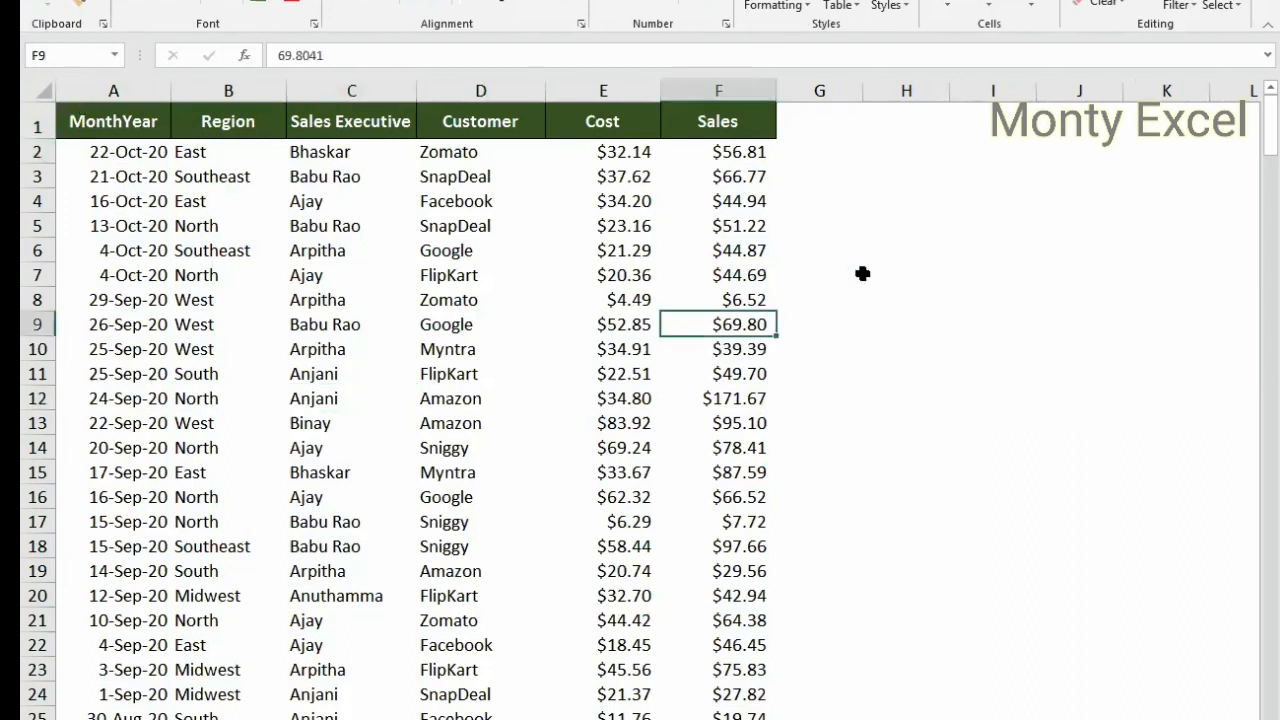
key(ctrl+t)
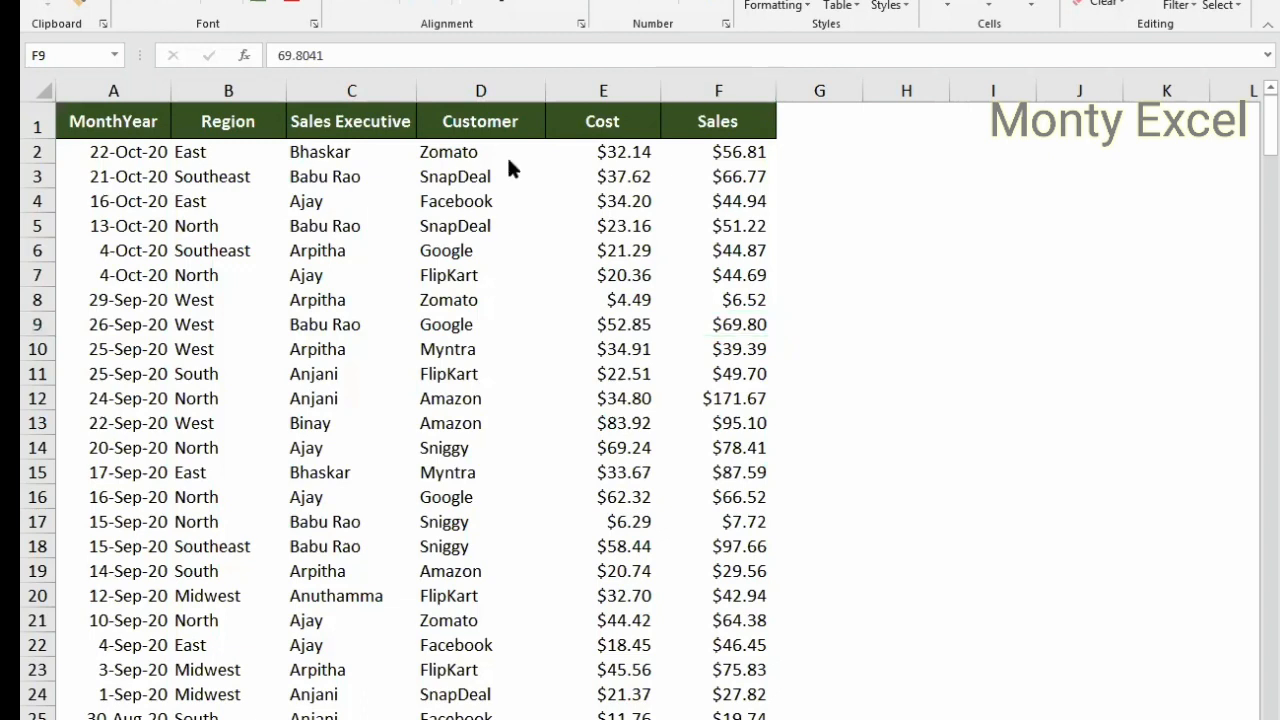
key(Escape)
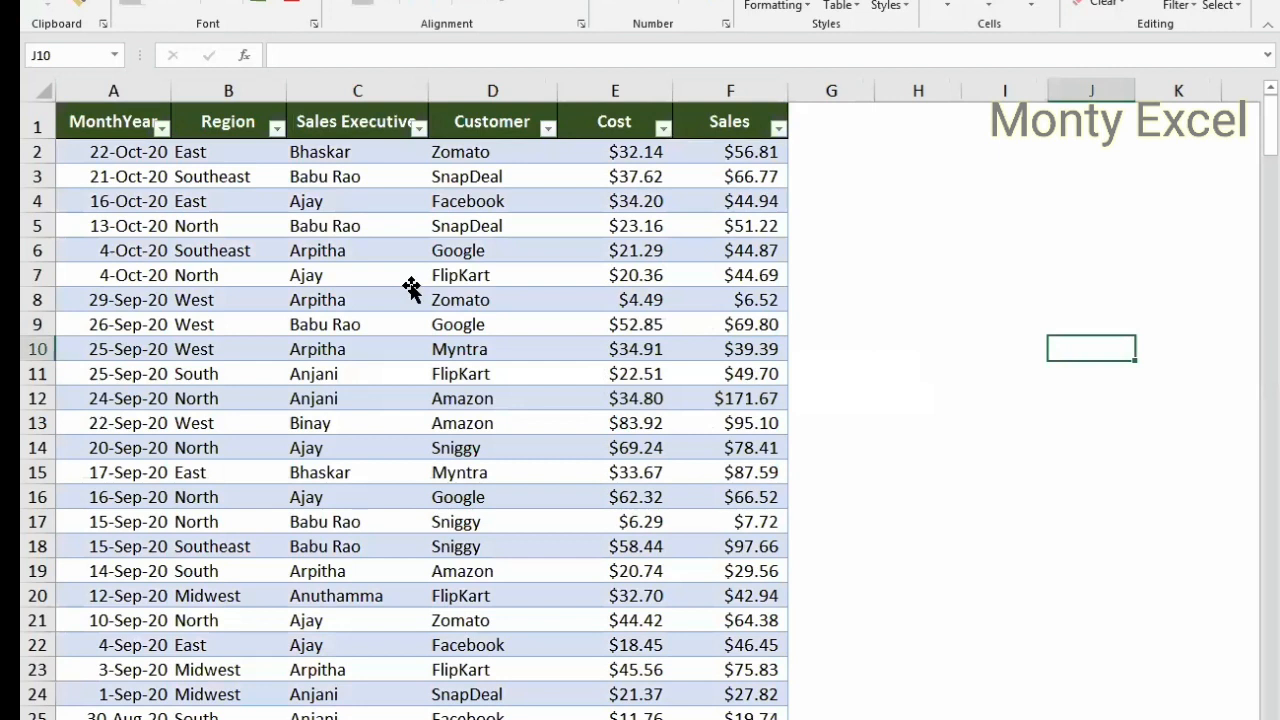
click(408, 282)
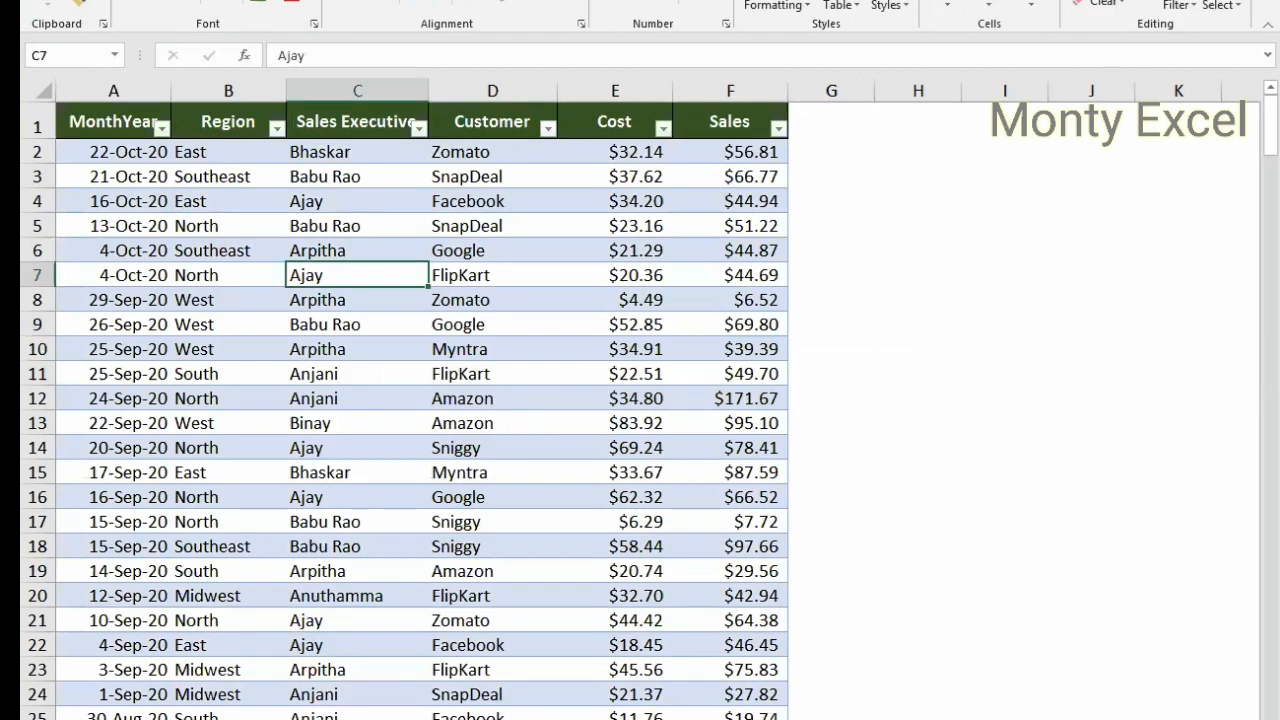
click(620, 1)
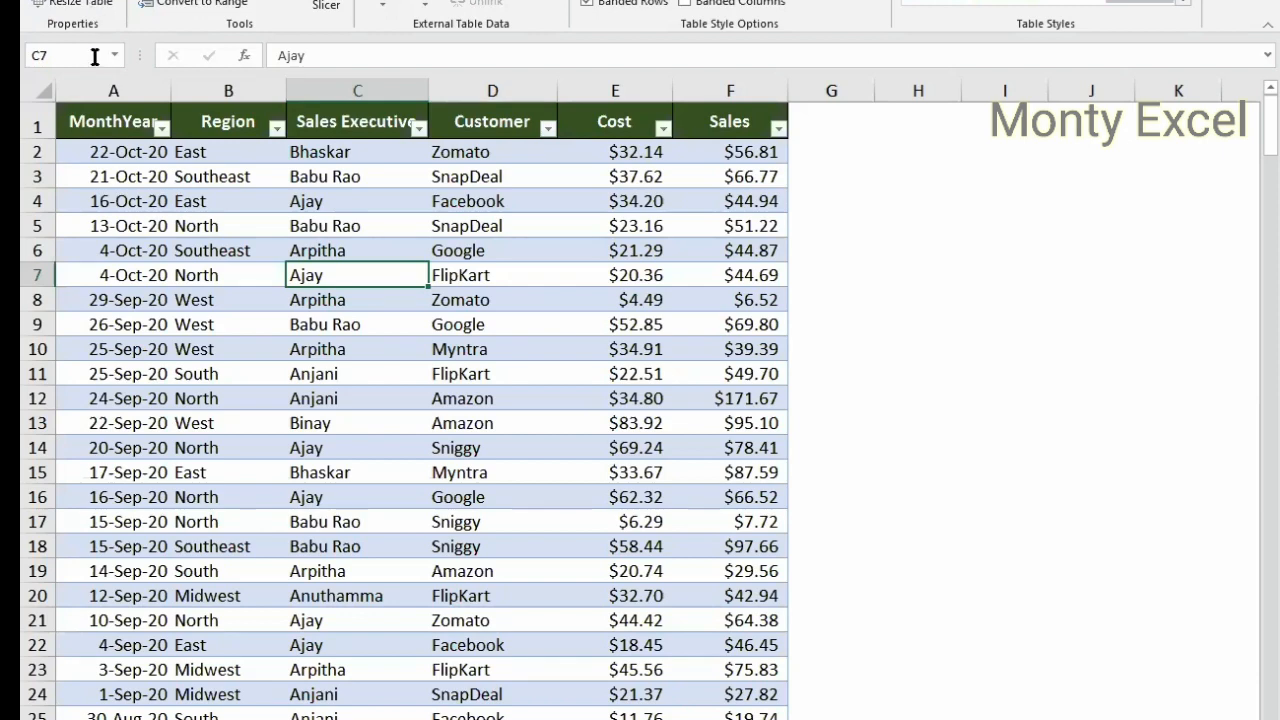
click(1020, 414)
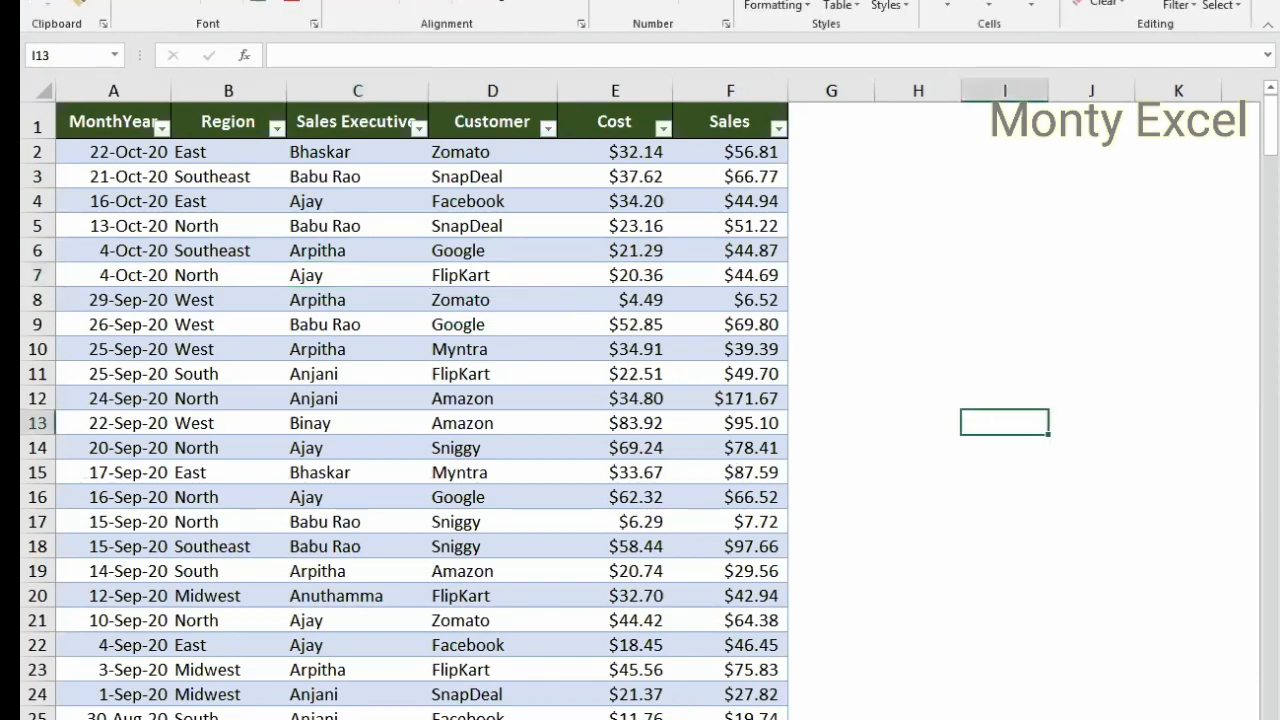
Step: Compare the Region wise profit by Quarter report with the plain sales data range, and return to the report sheet
click(345, 718)
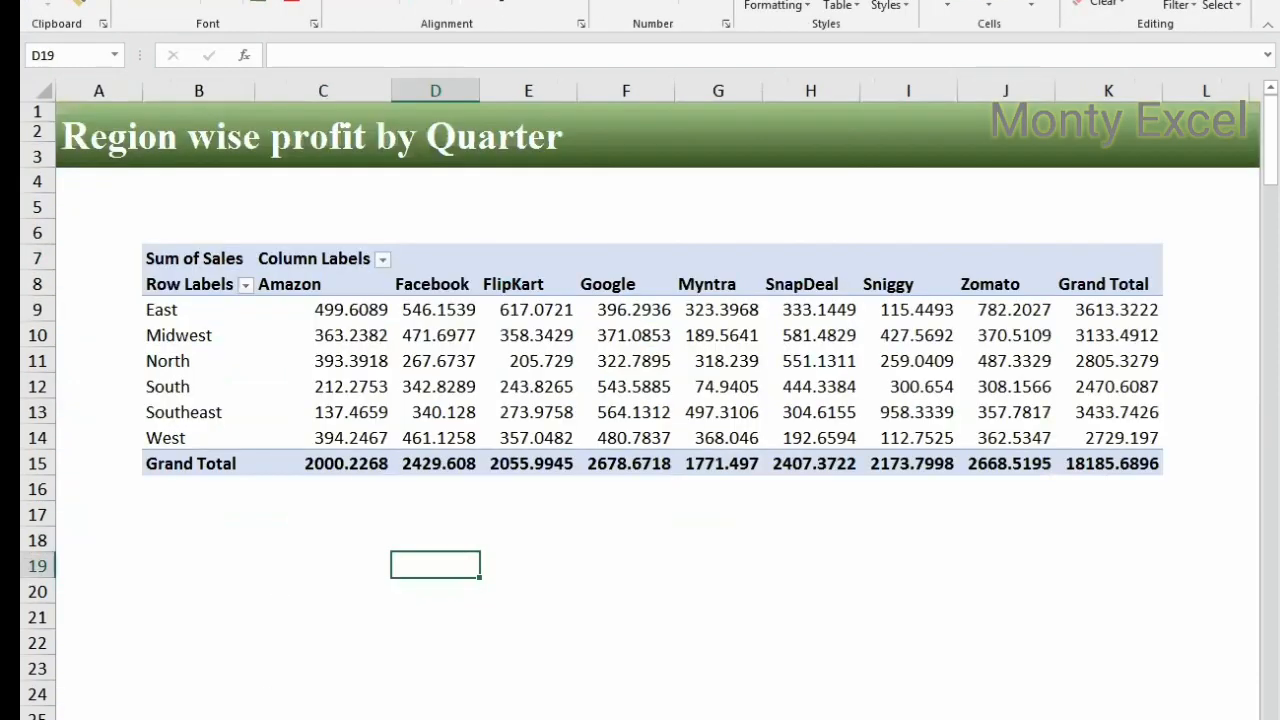
click(300, 718)
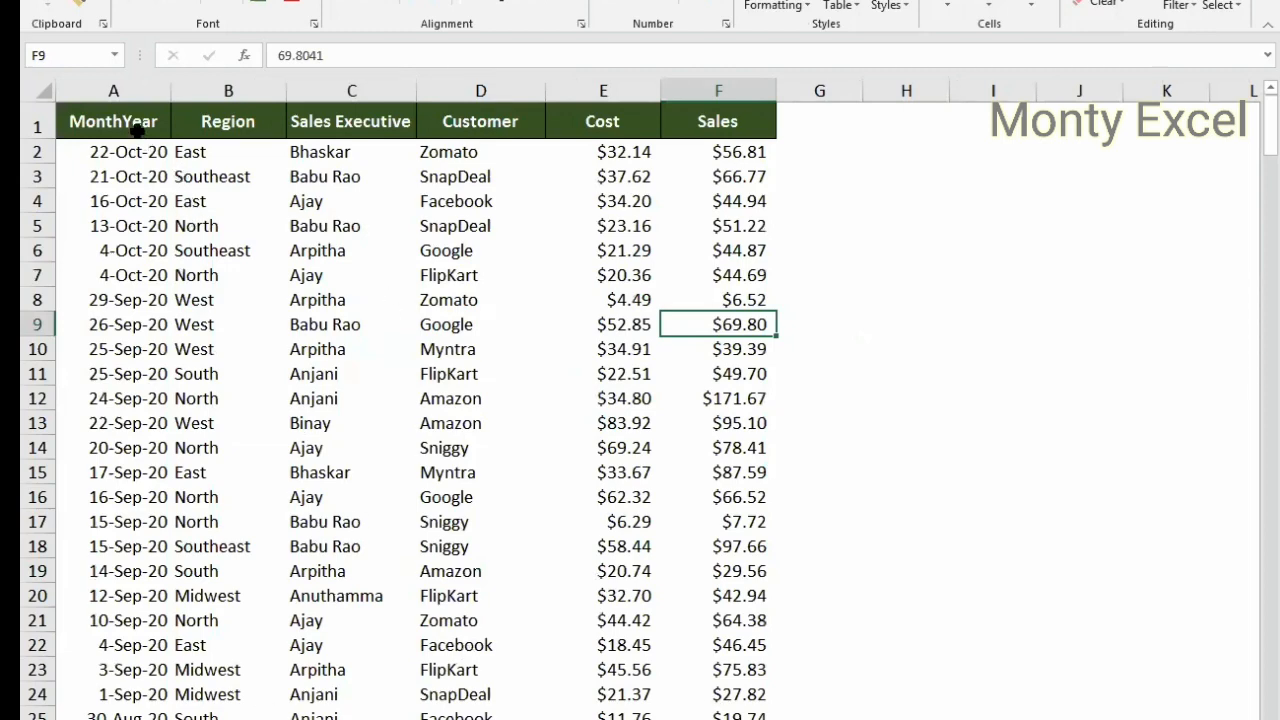
drag(138, 128, 574, 451)
click(922, 478)
click(345, 718)
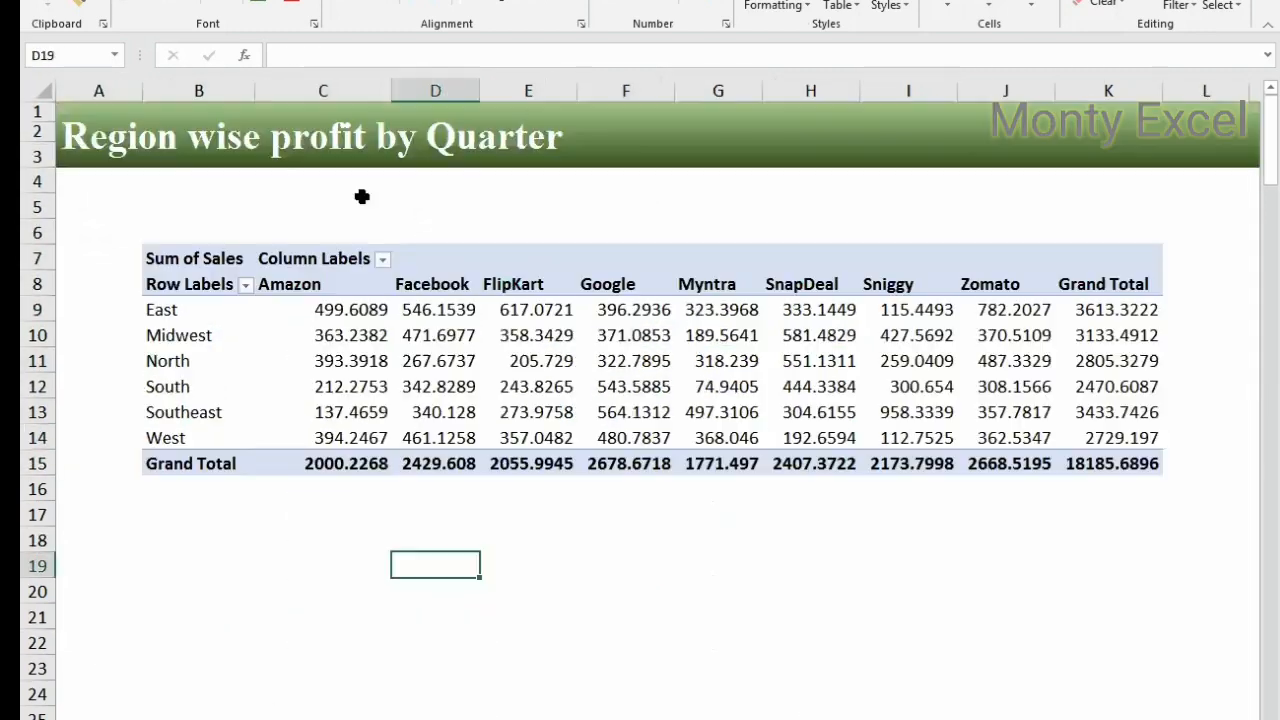
Step: Jump from the report sheet to the SALESDATA table by its name and go back to the table's header row
click(114, 56)
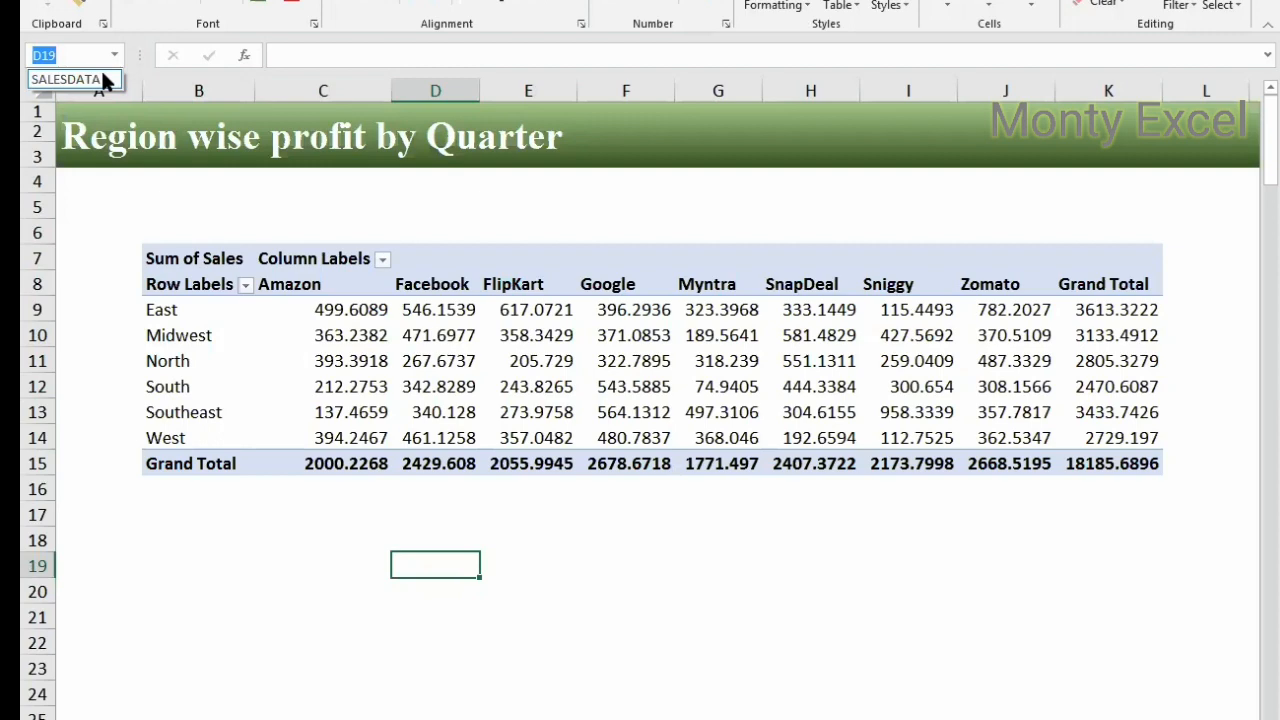
click(70, 79)
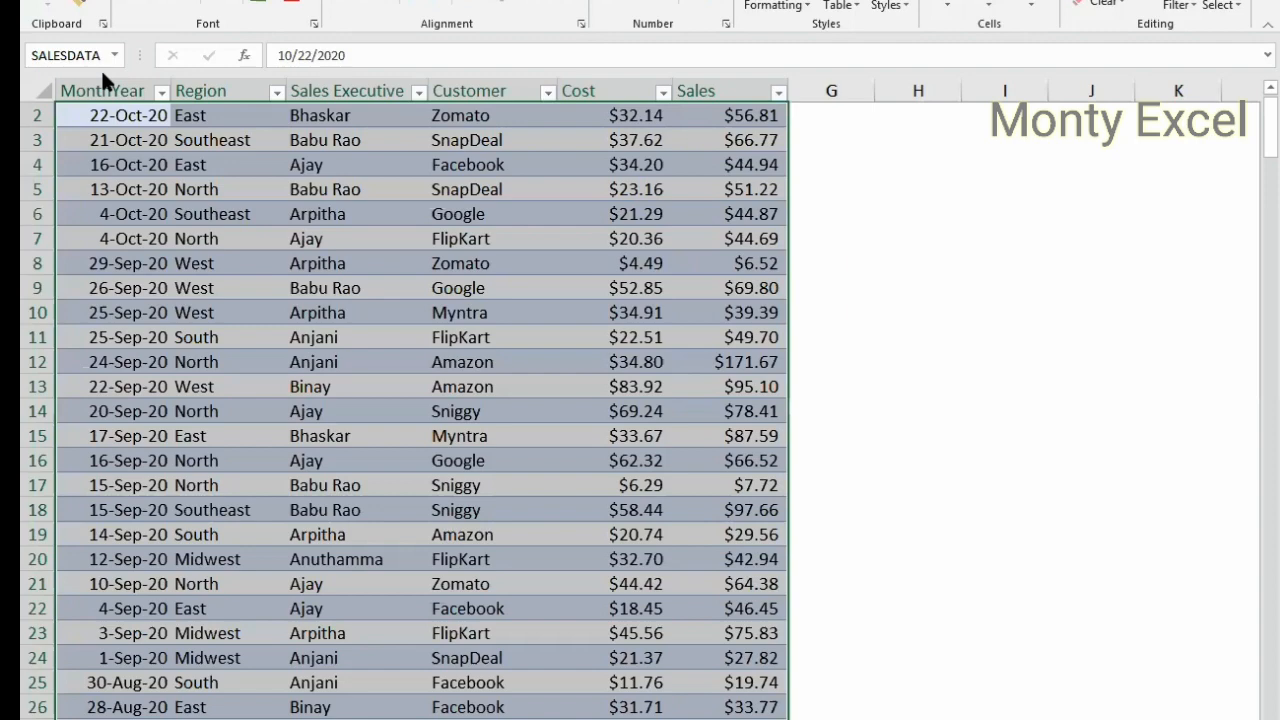
key(ctrl+Home)
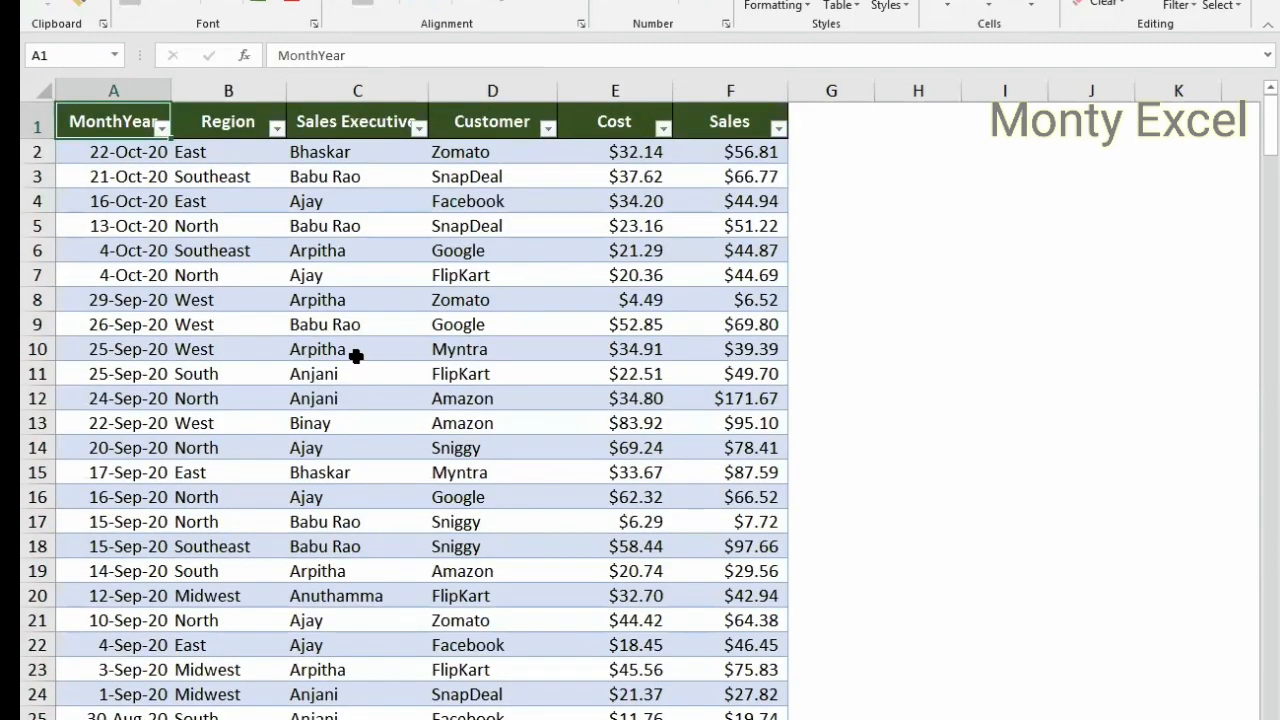
click(356, 356)
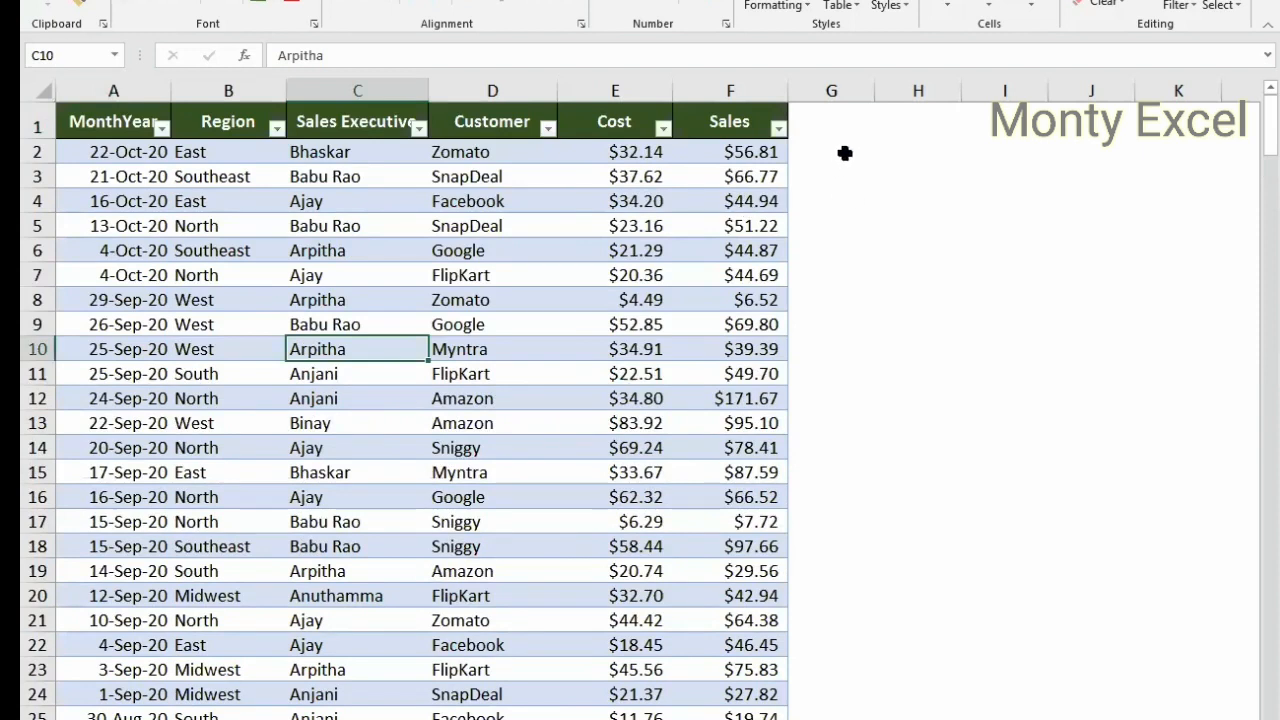
click(845, 153)
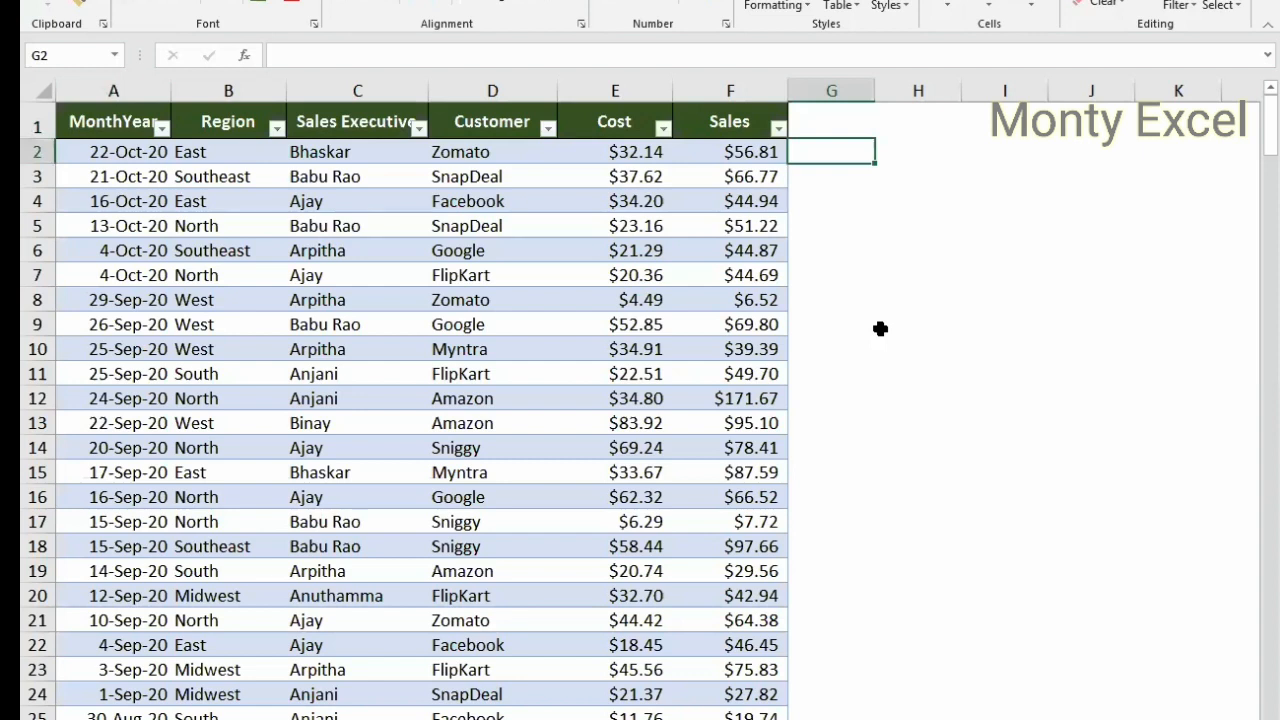
text(=)
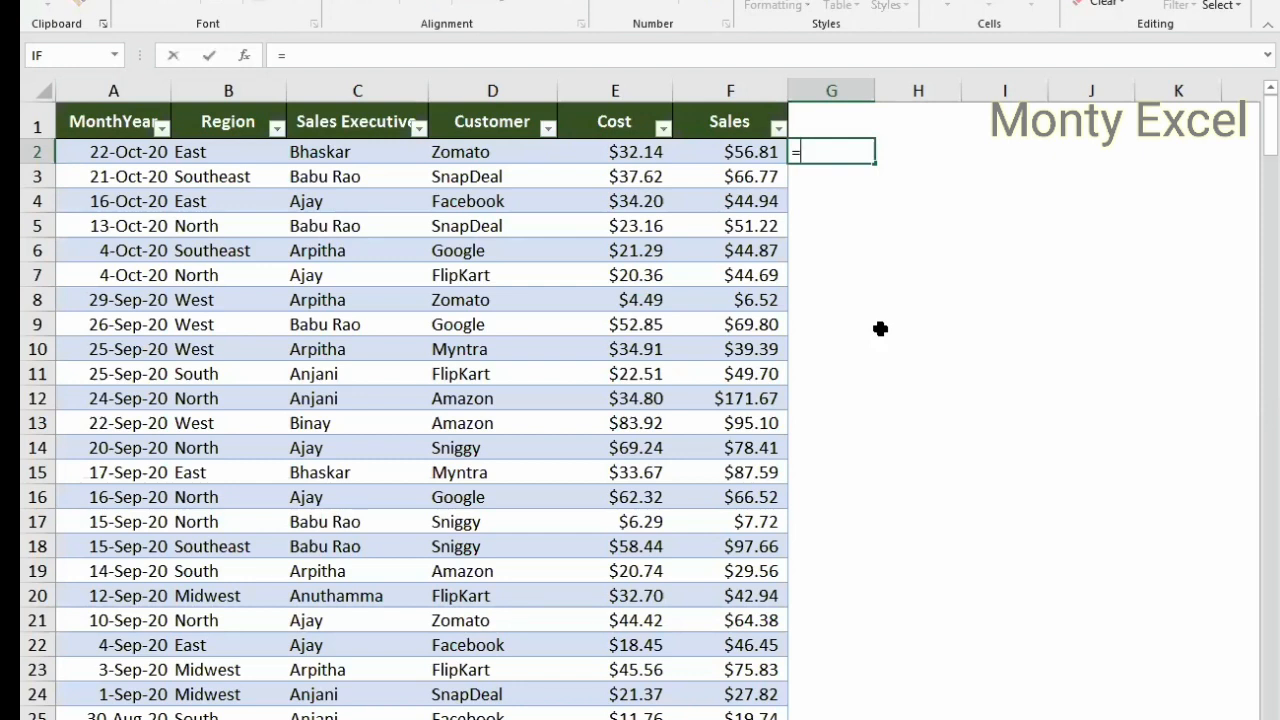
key(Left)
key(Left)
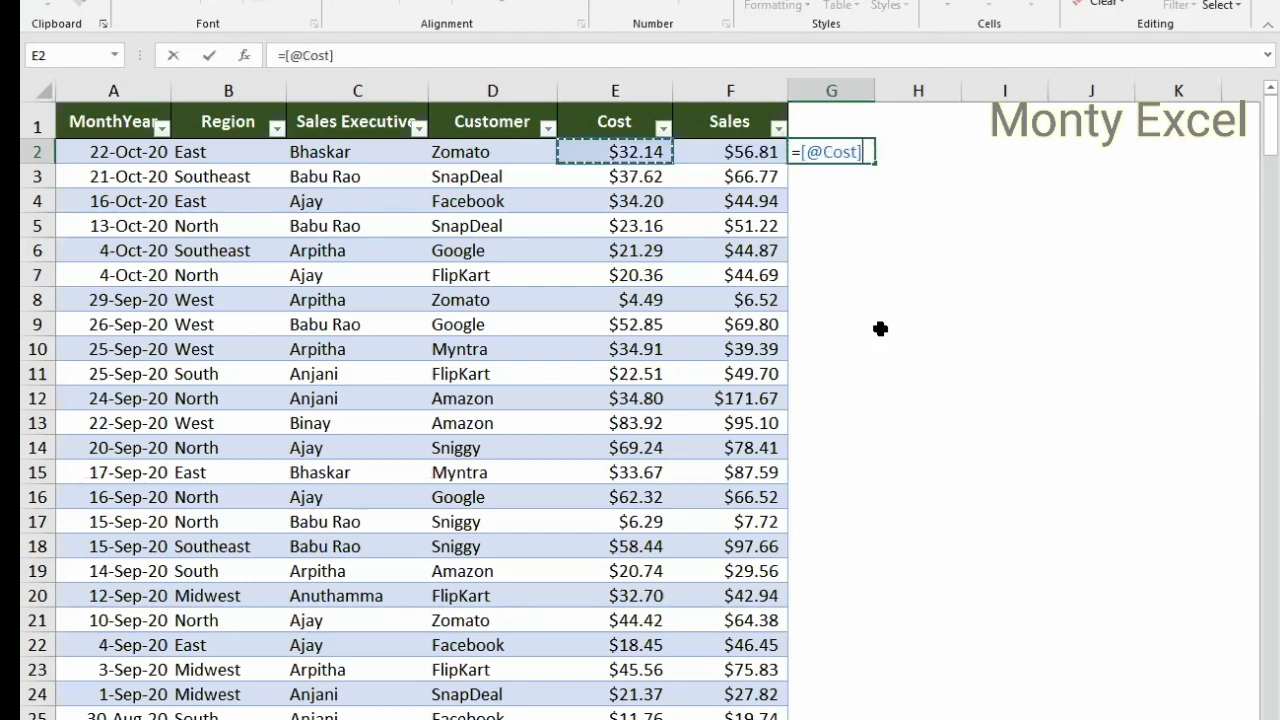
text(*)
click(726, 157)
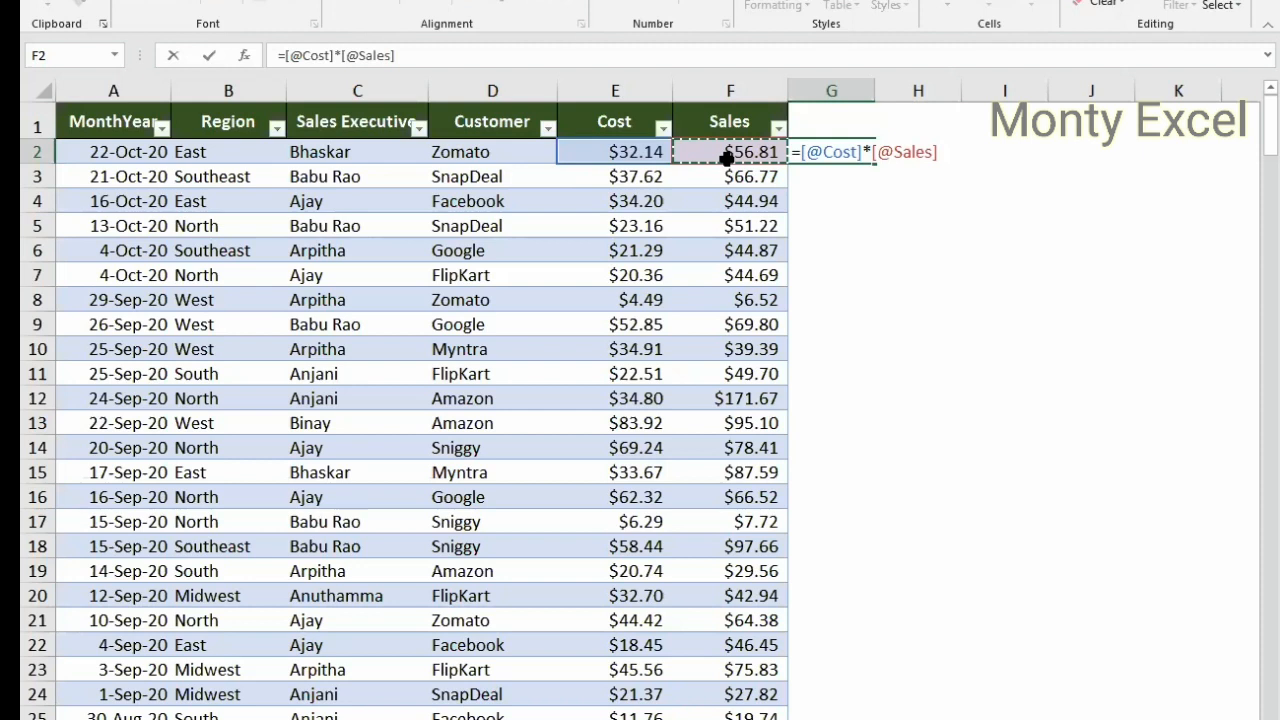
key(ctrl+Return)
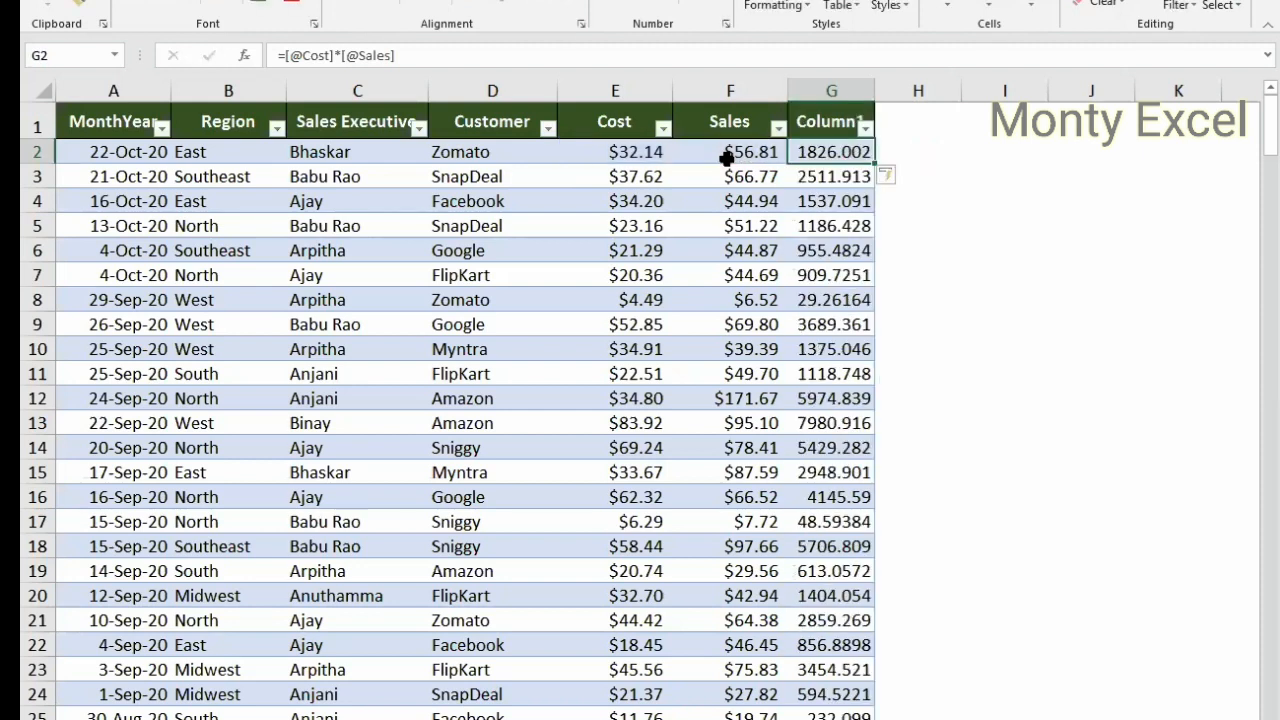
key(ctrl+Down)
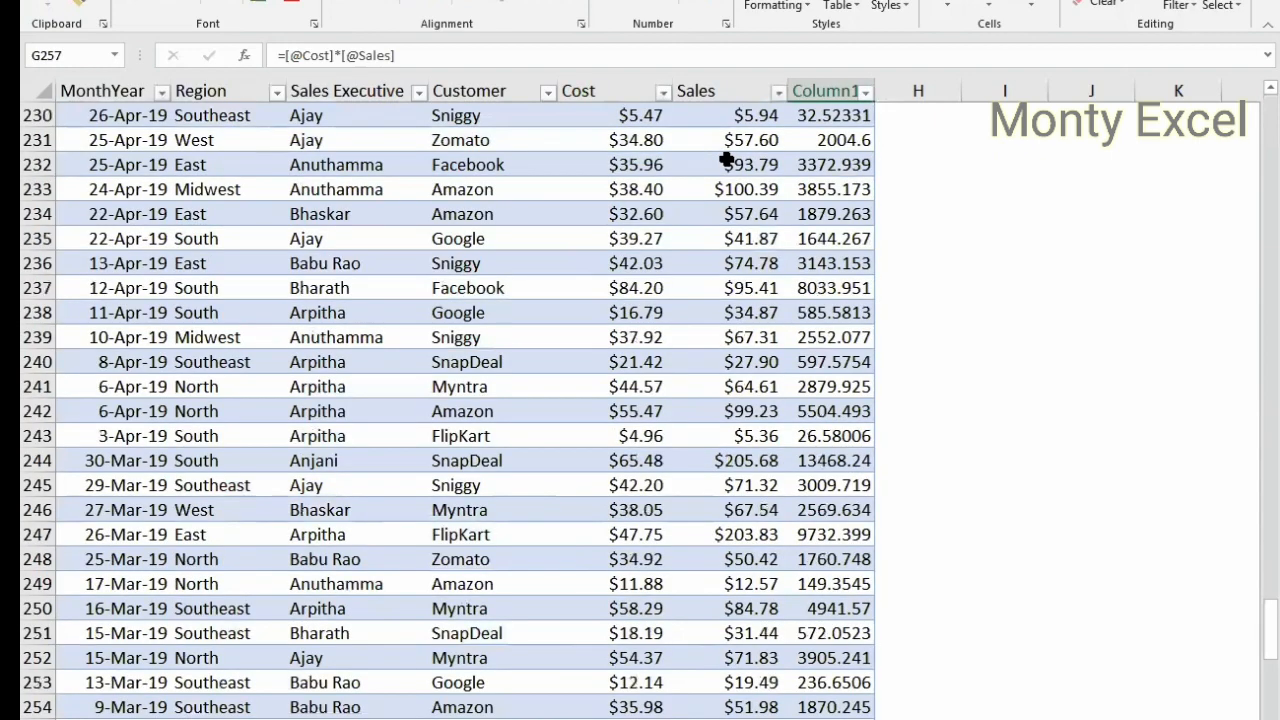
key(ctrl+Up)
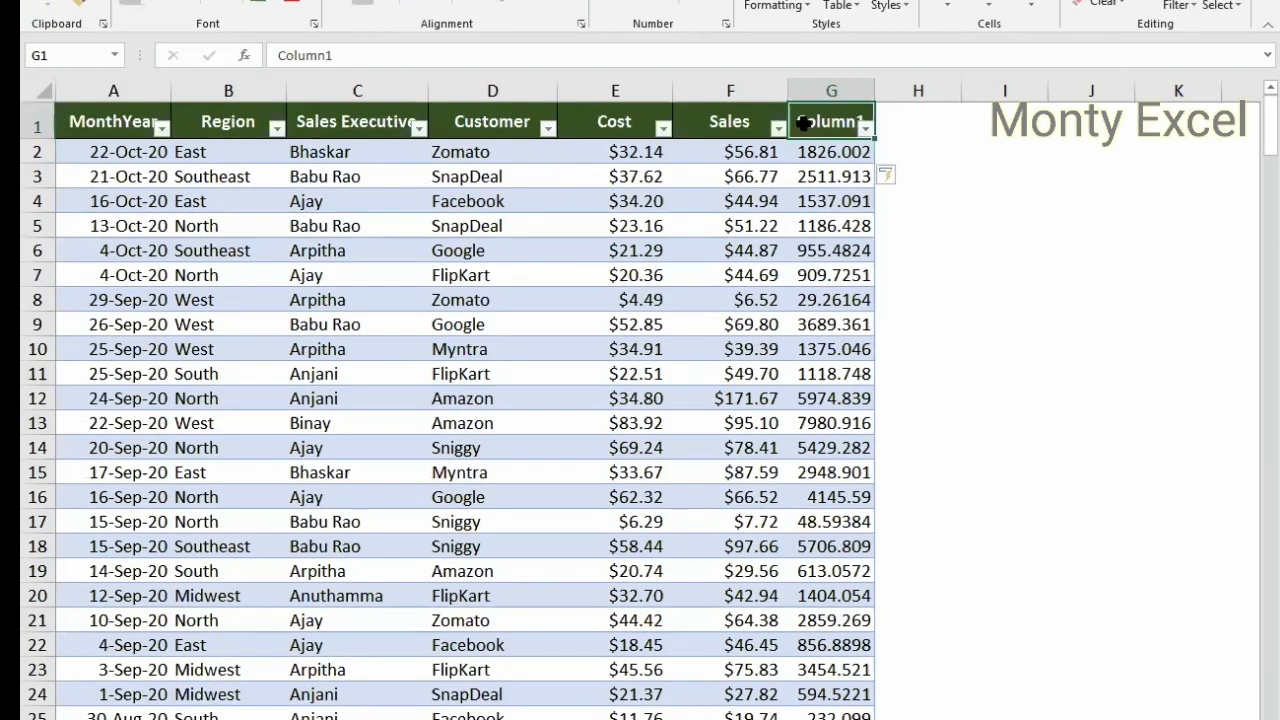
Step: Undo the calculated column added beside Sales and go to the sheet with the plain data range
key(ctrl+z)
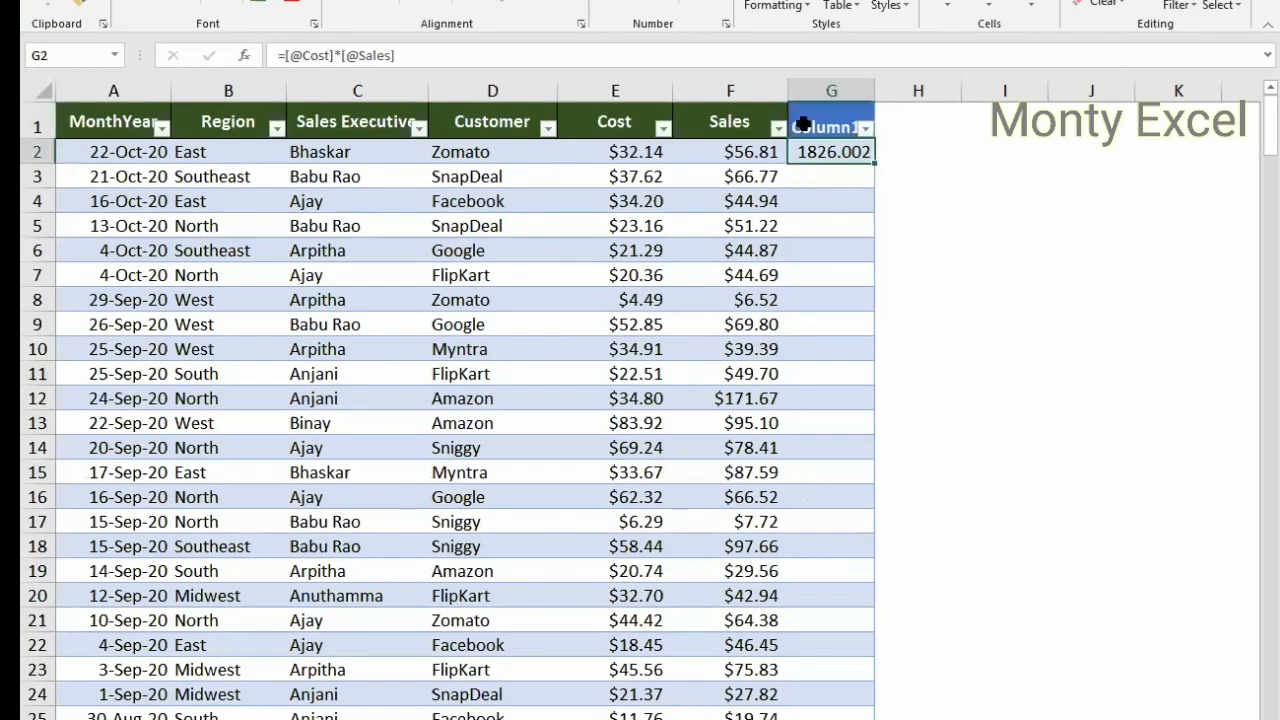
key(ctrl+z)
key(ctrl+z)
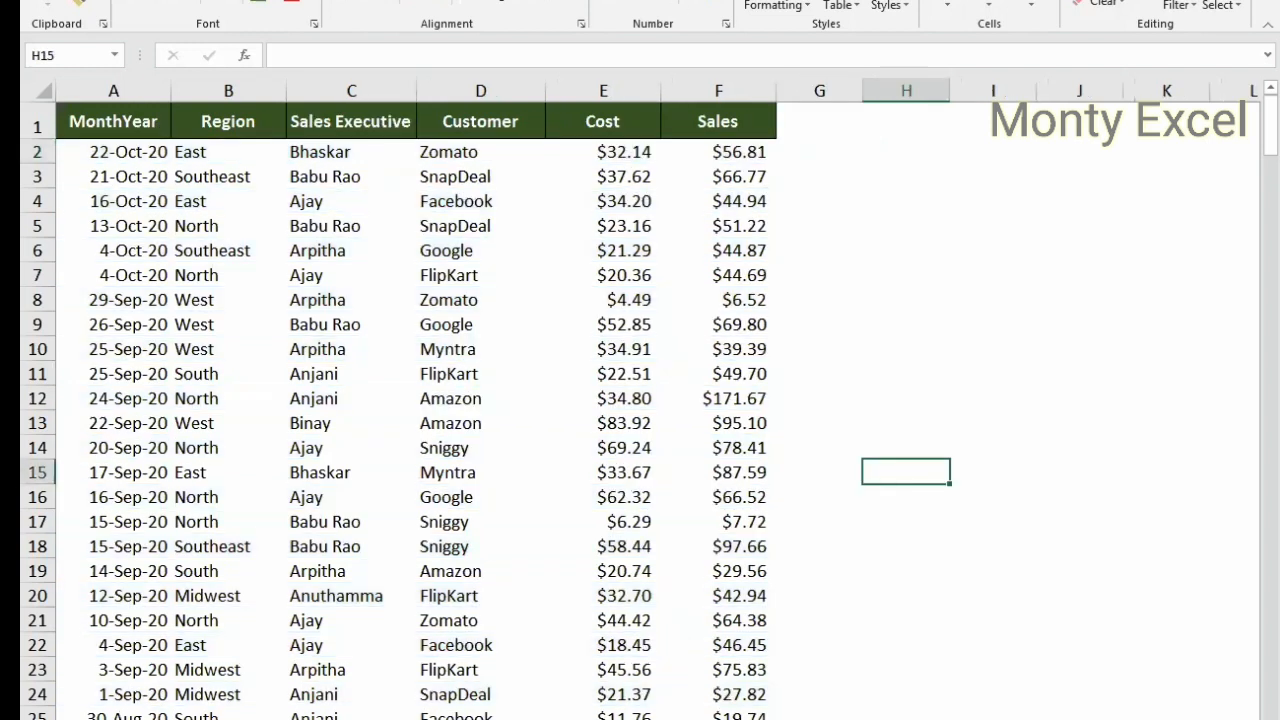
Step: Enter the formula =E2*F2 in cell G2 beside the plain data range
click(817, 152)
text(=)
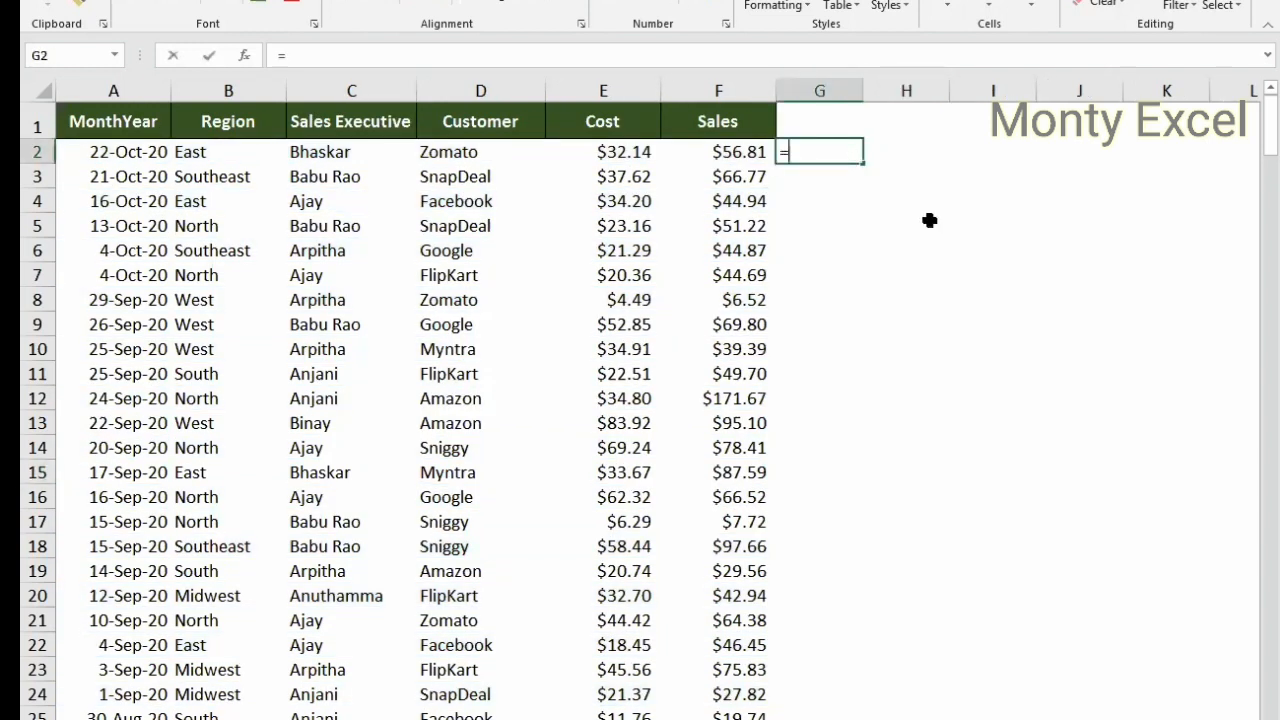
key(Left)
key(Left)
text(*)
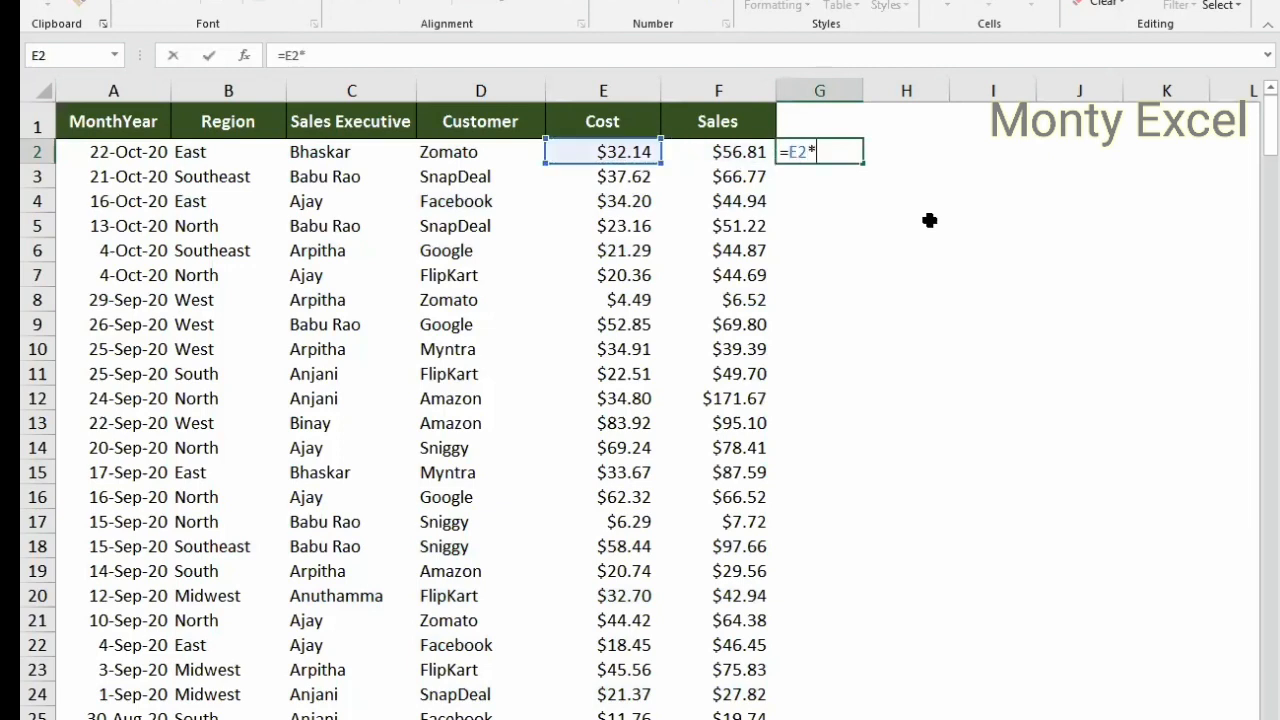
key(Left)
key(Return)
key(Up)
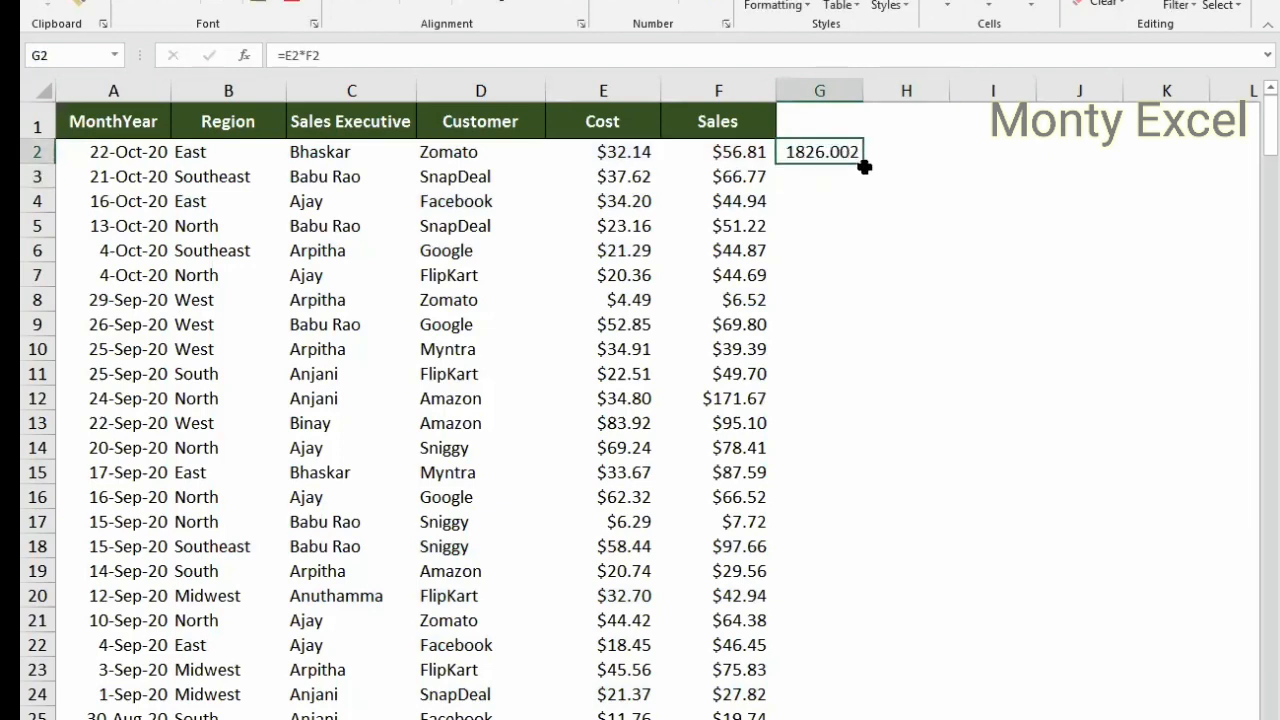
Step: Fill the G2 formula down column G and compare its extent with the end of the Sales data
mouse_move(862, 163)
mouse_down()
mouse_move(862, 718)
mouse_move(755, 165)
mouse_up()
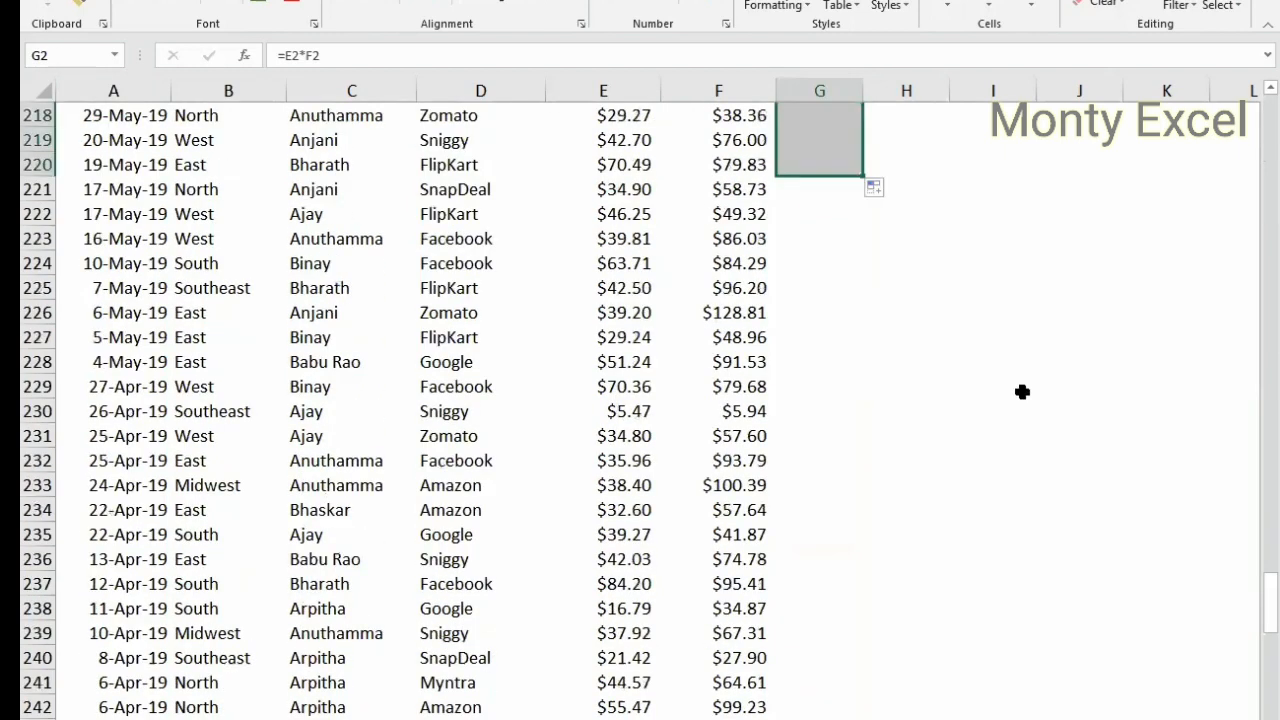
key(ctrl+Up)
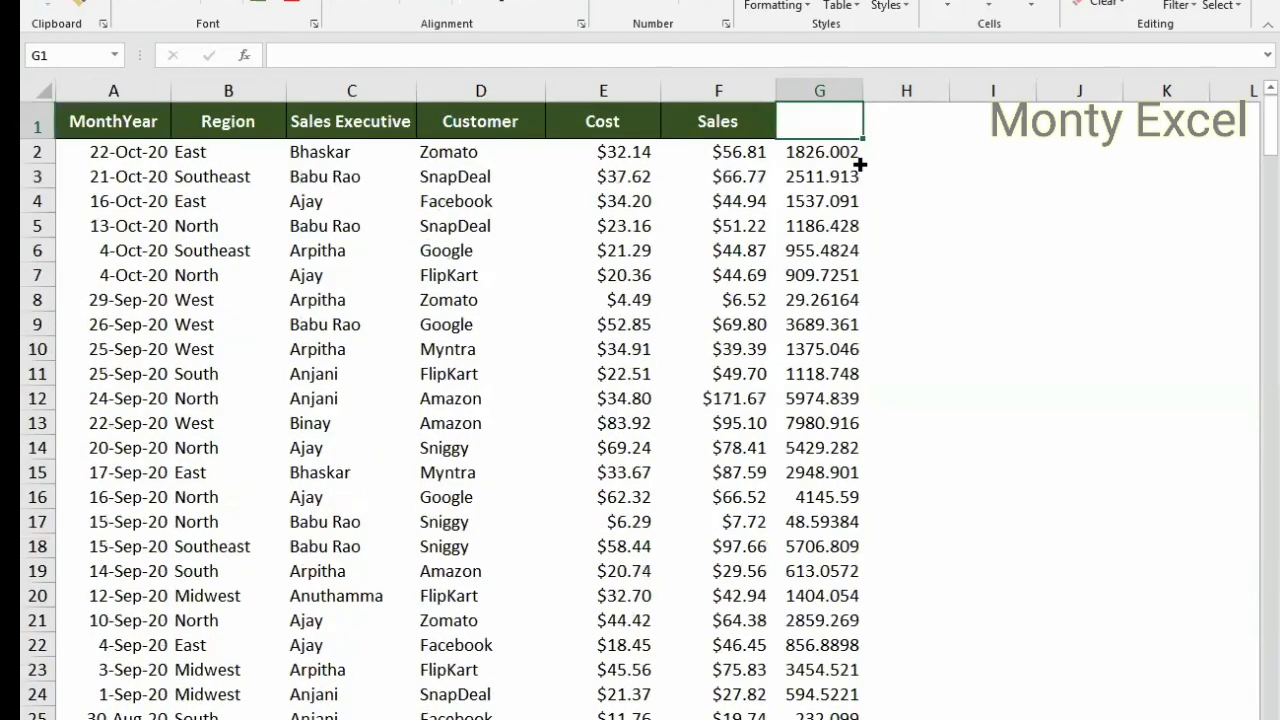
key(Down)
double_click(860, 165)
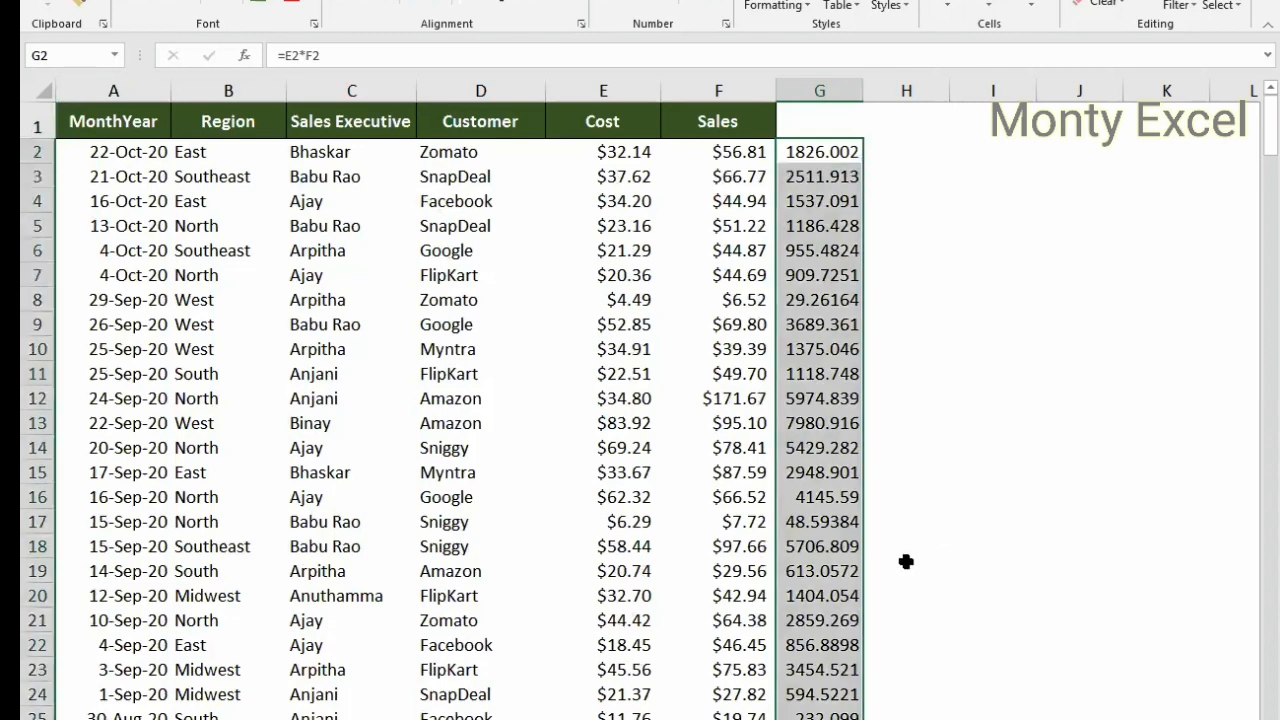
scroll(877, 563, down, 14)
click(724, 590)
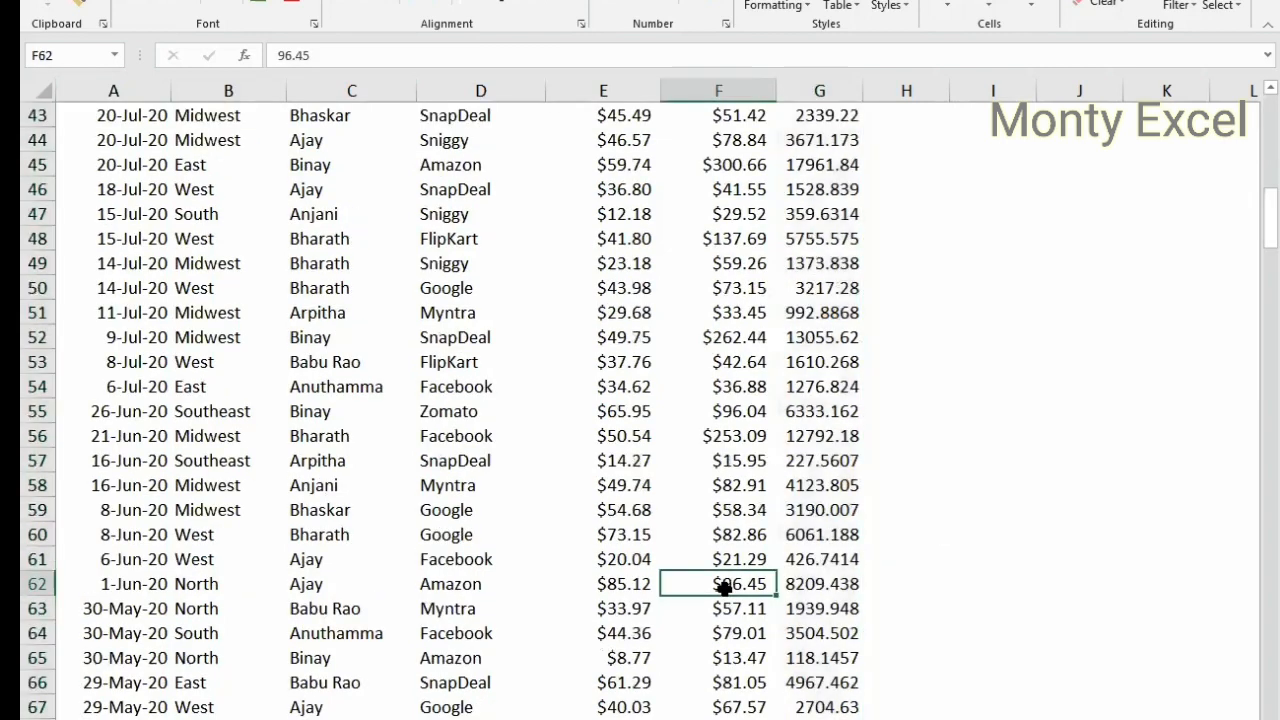
key(ctrl+Down)
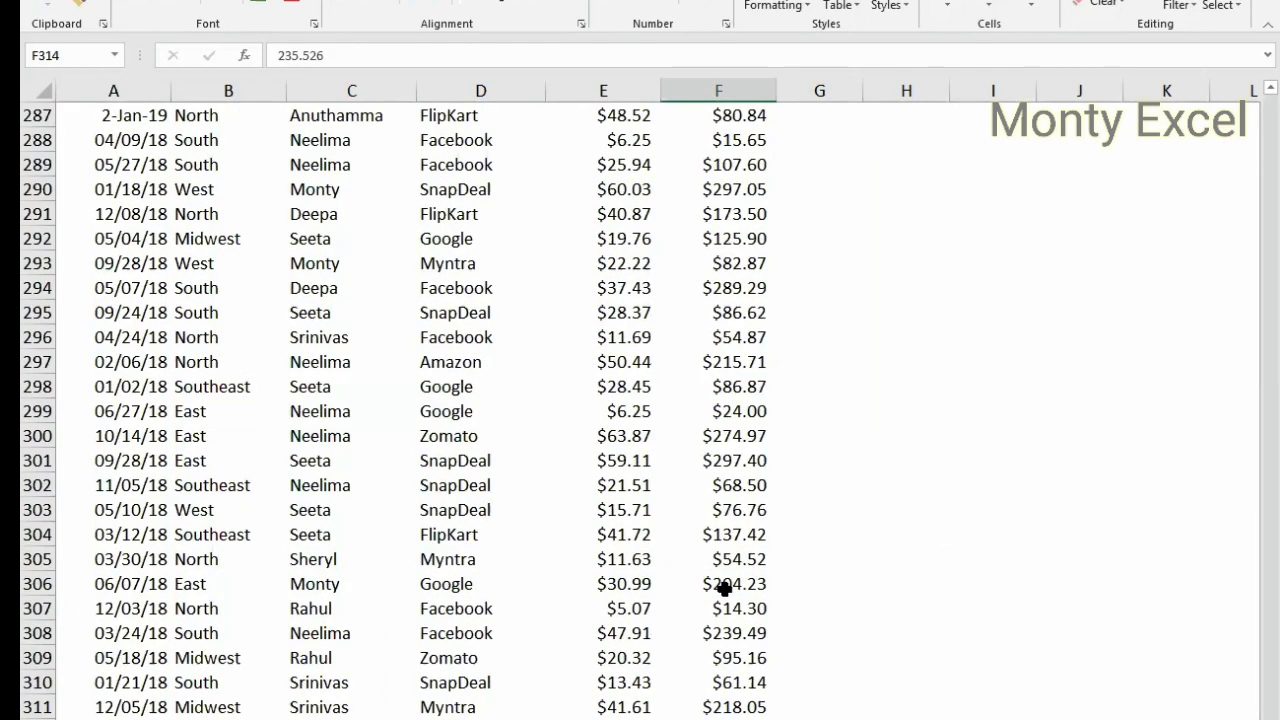
key(ctrl+Up)
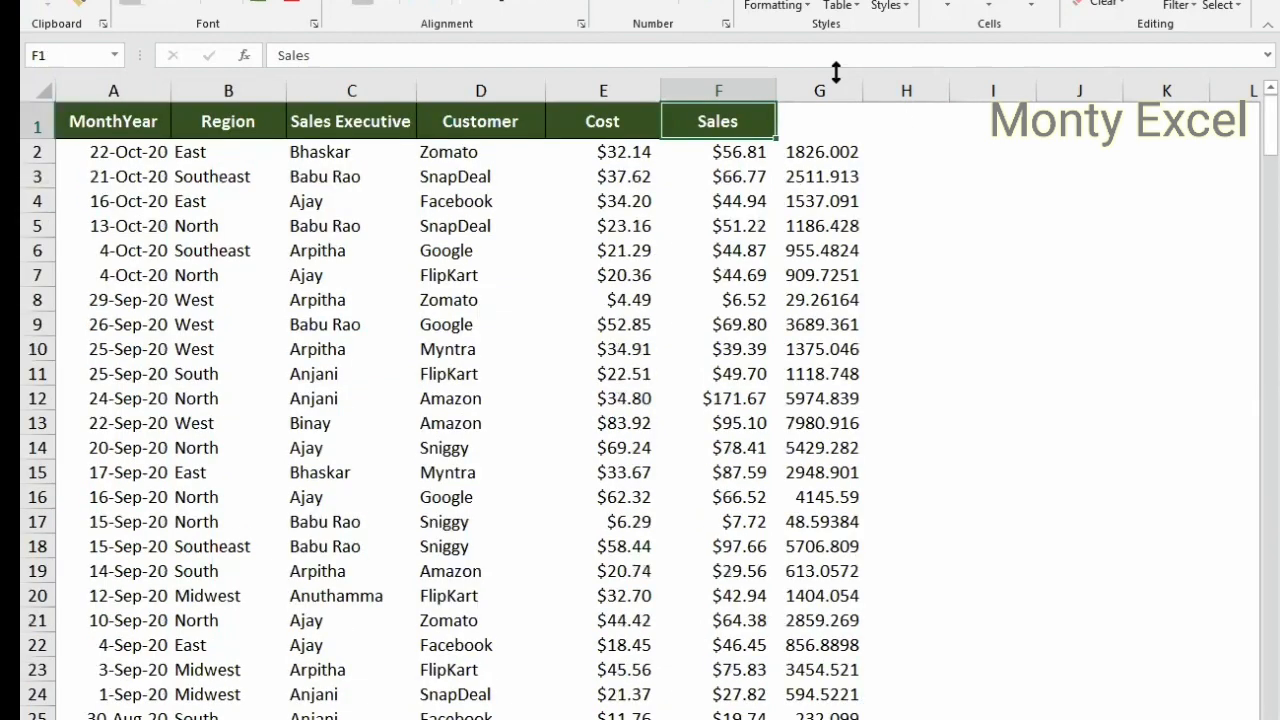
Step: Clear the contents of column G beside the plain data range and return to the table sheet
click(820, 90)
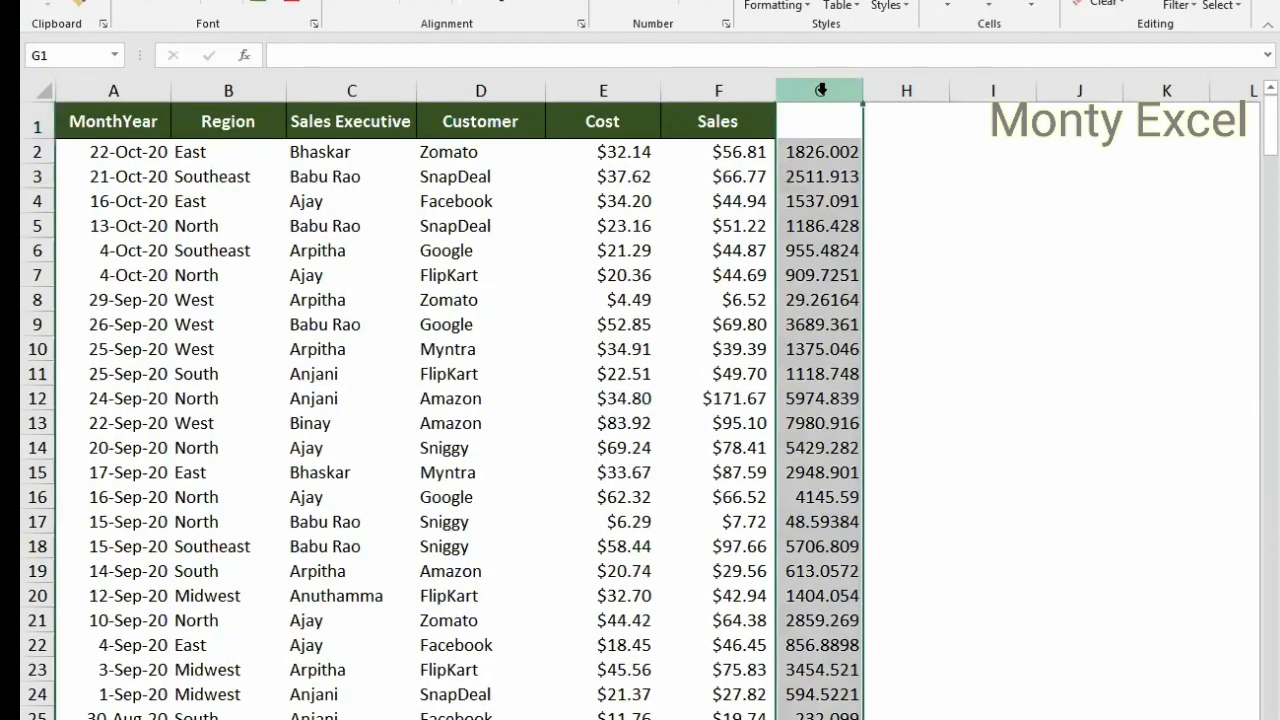
key(Delete)
key(ctrl+Home)
key(ctrl+z)
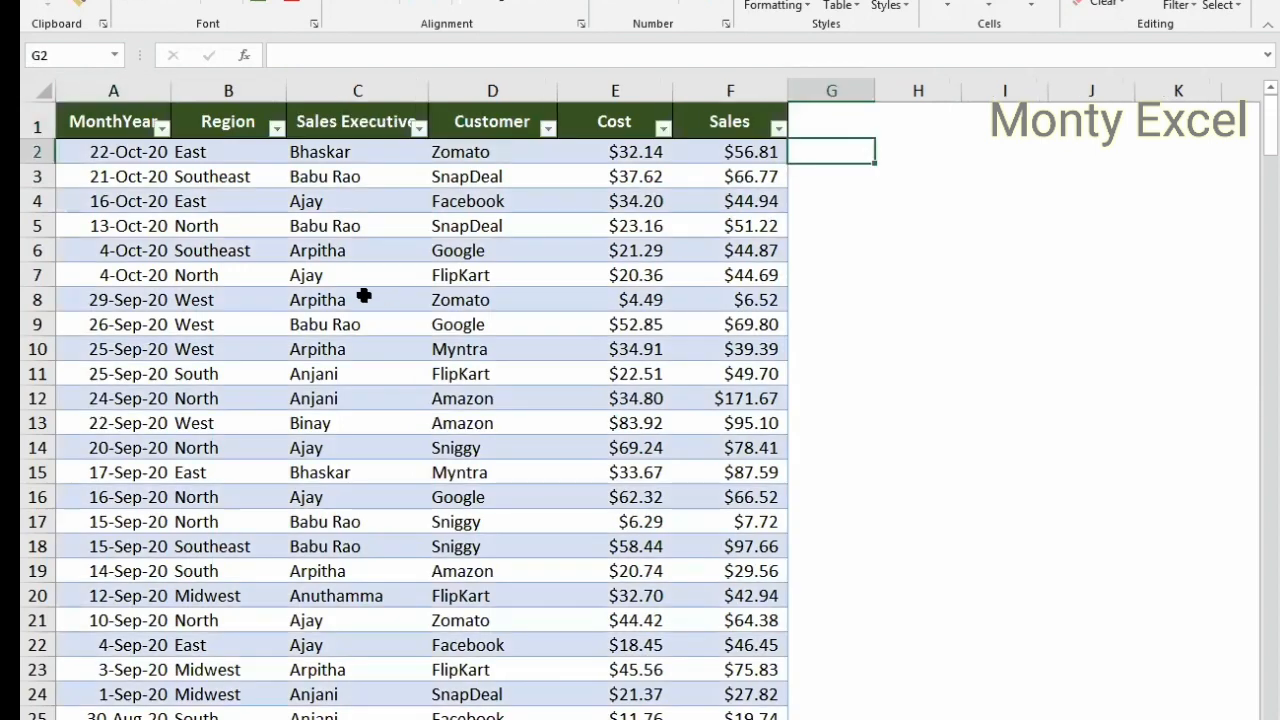
Step: Set the sales table's style to None
click(364, 296)
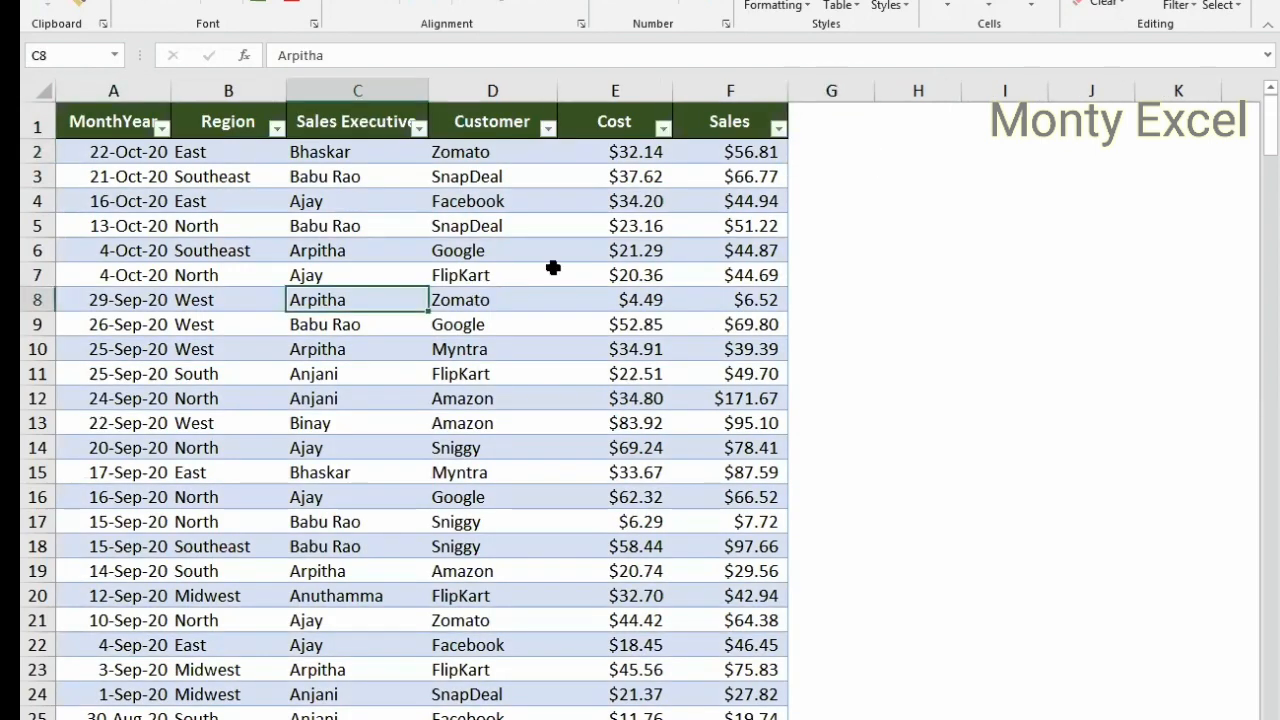
click(700, 0)
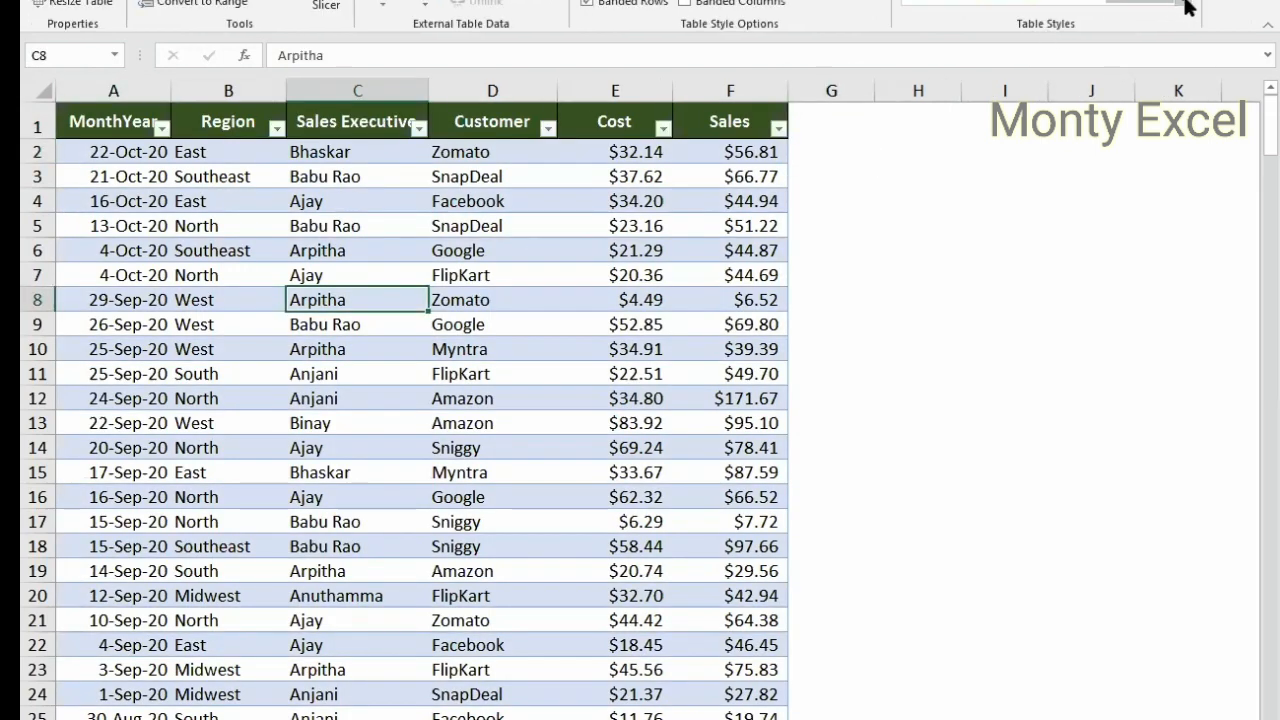
click(1183, 4)
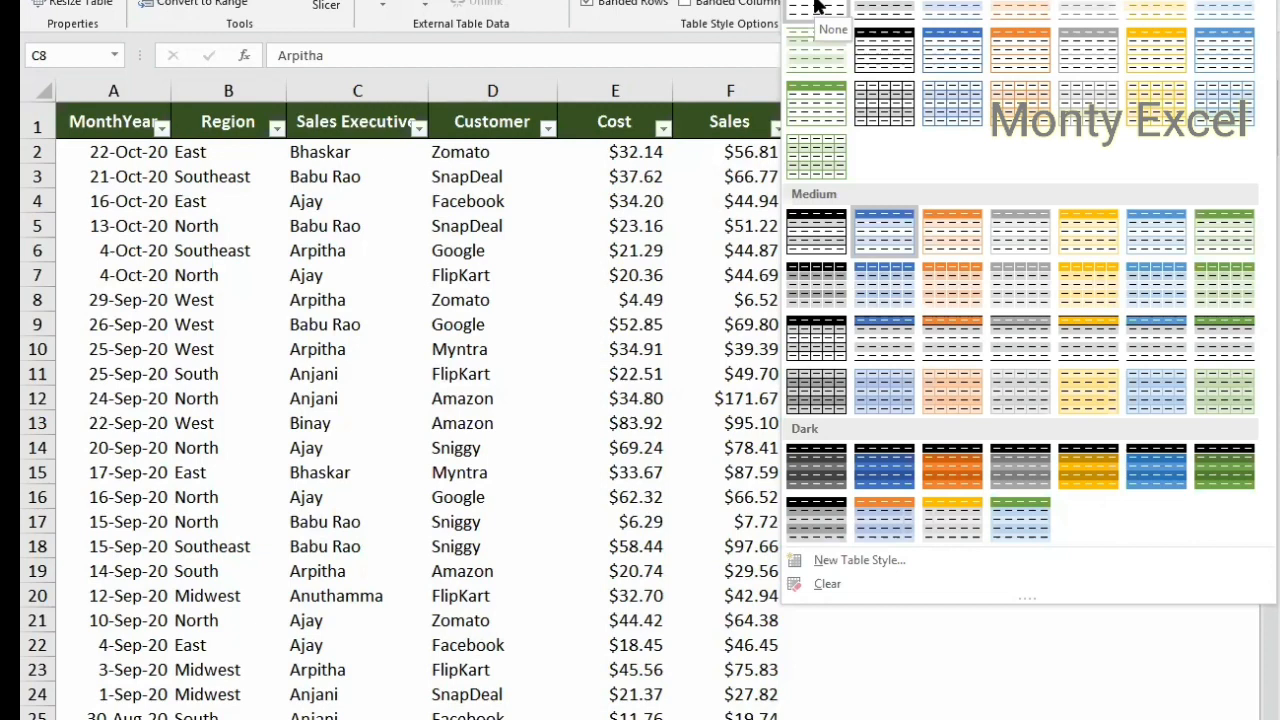
click(818, 5)
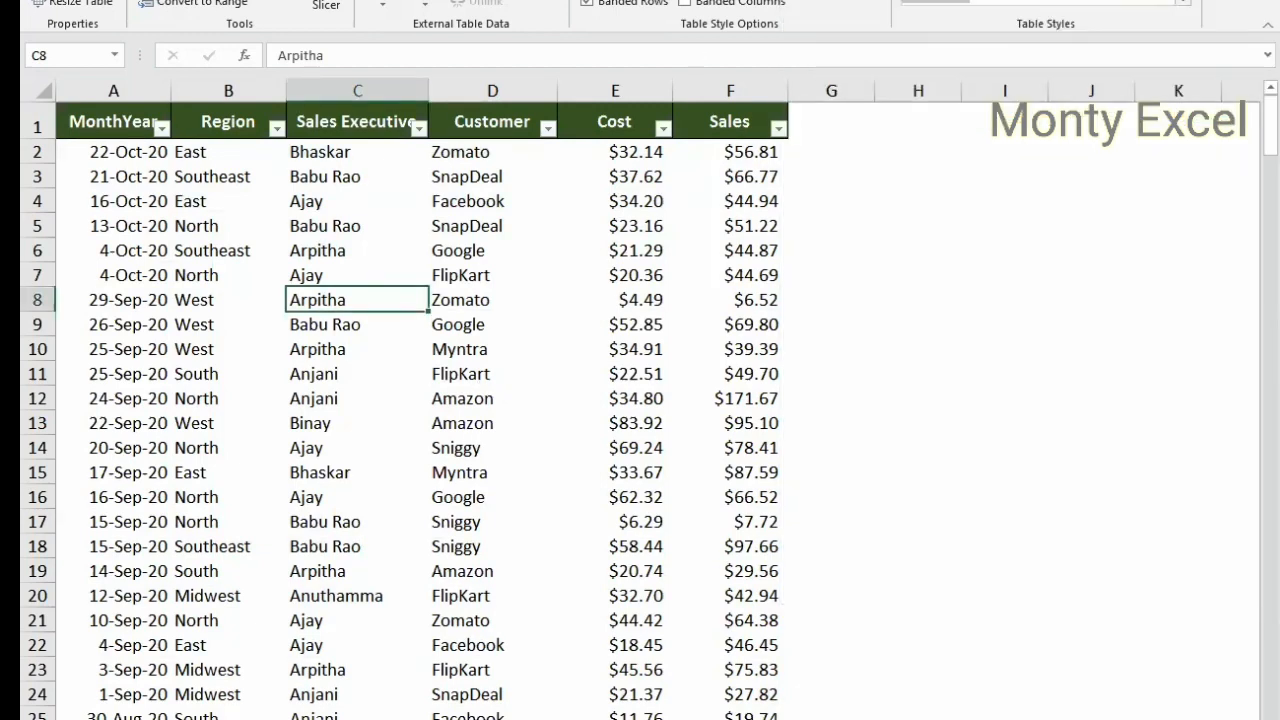
Step: Compare the table sheet with the plain range sheet by selecting data cells and checking the available table tools
key(ctrl+Page_Up)
key(ctrl+Page_Down)
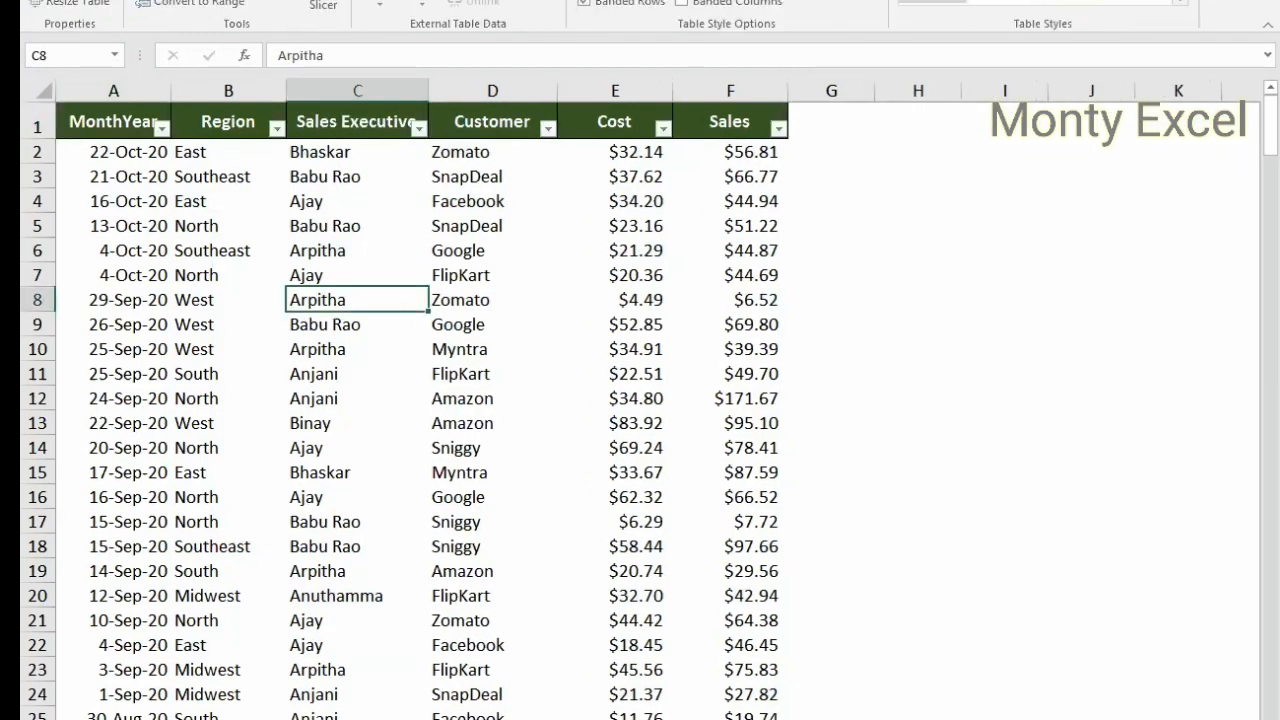
key(ctrl+Page_Up)
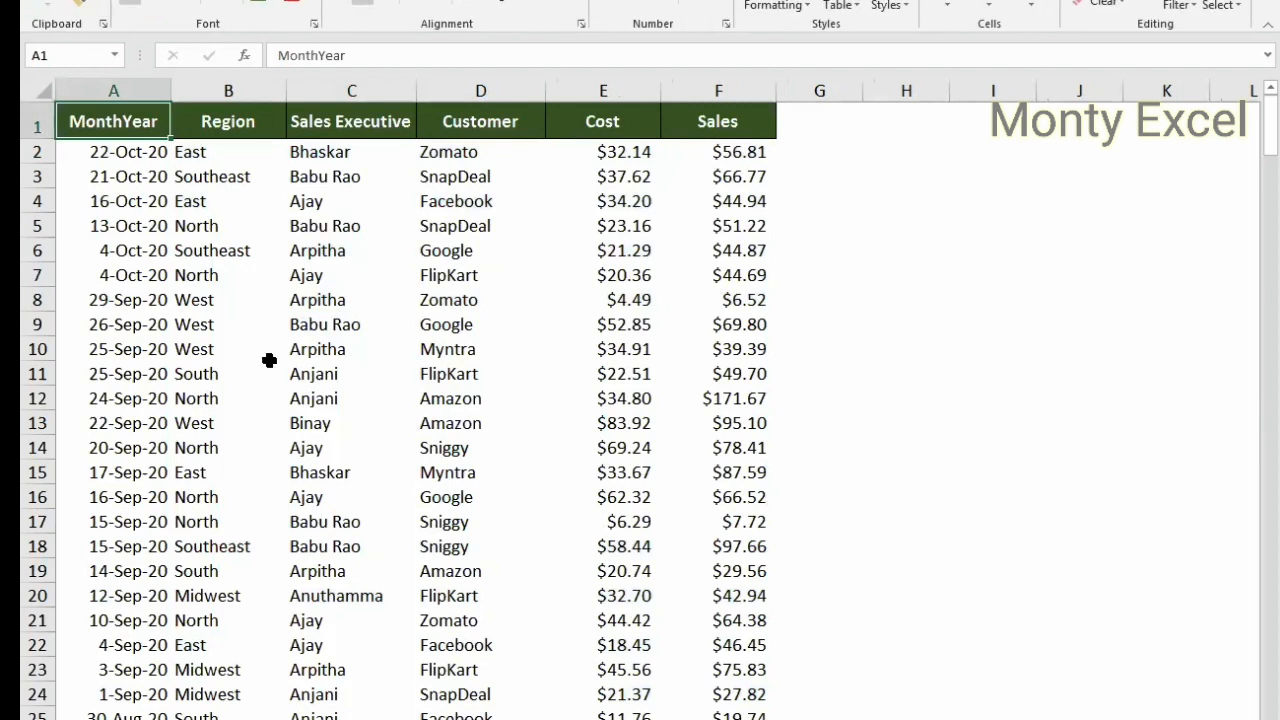
key(ctrl+Page_Down)
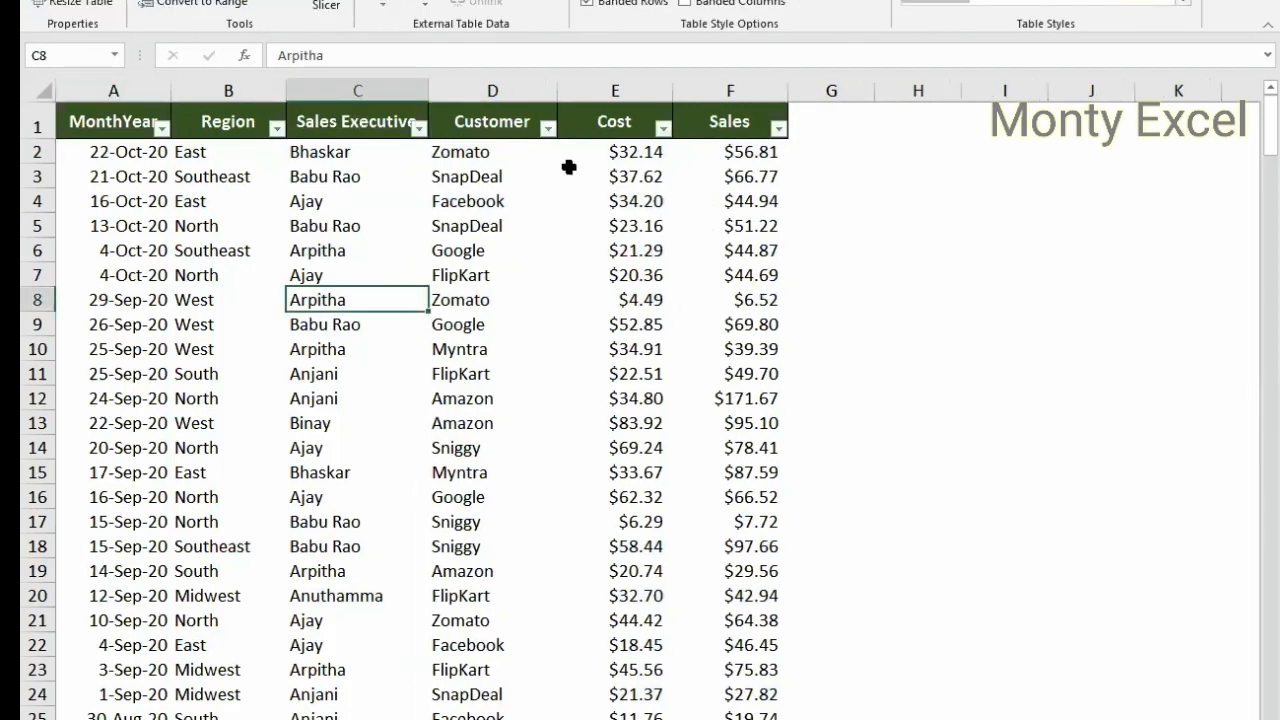
key(Down)
key(Down)
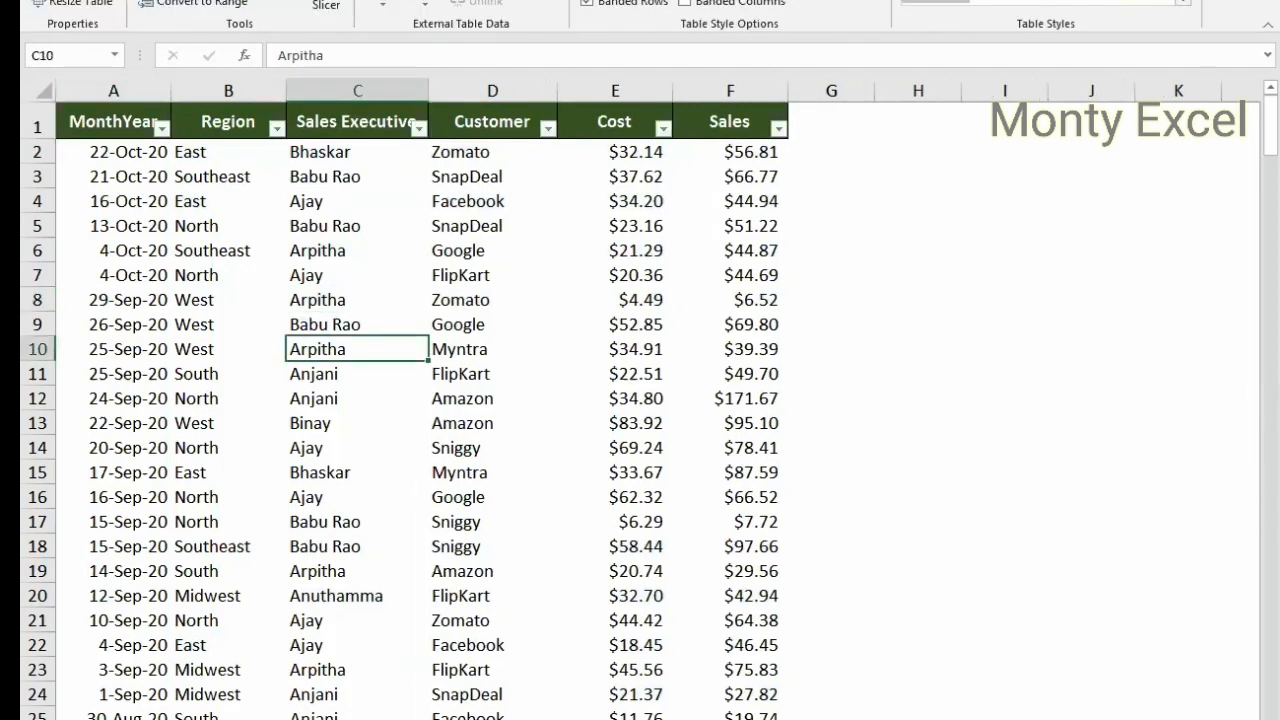
key(ctrl+Page_Up)
click(491, 343)
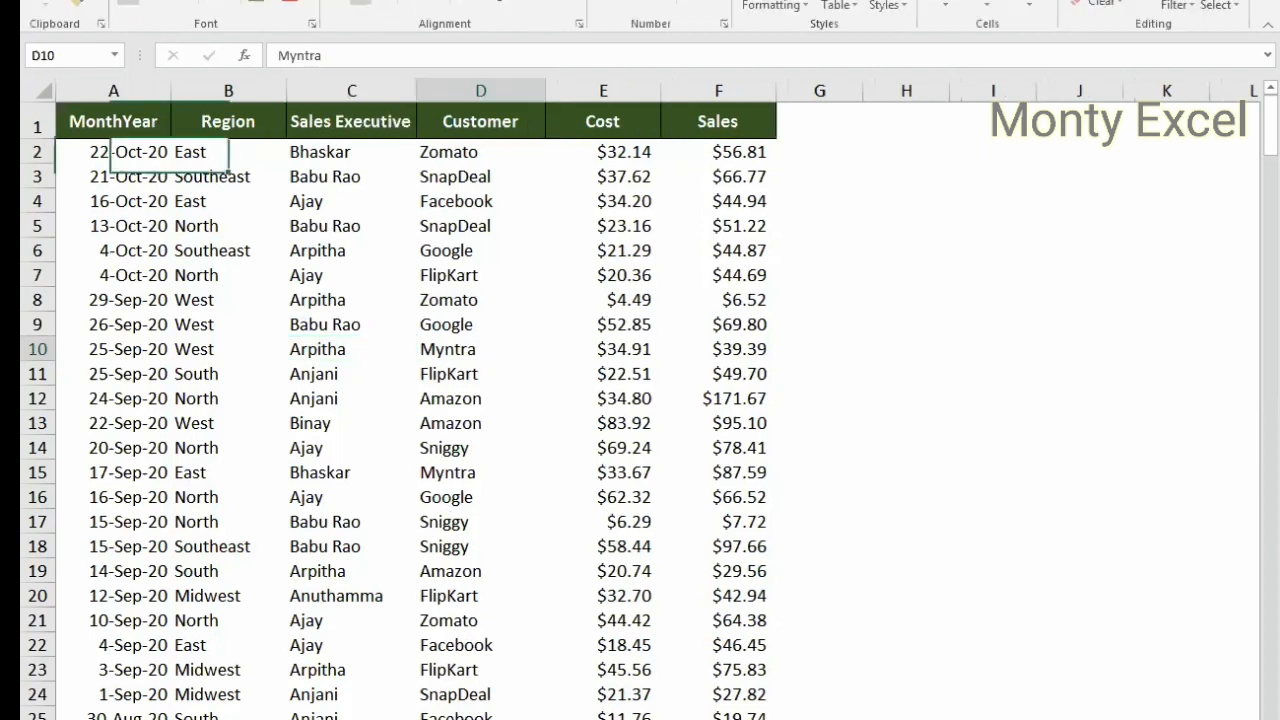
key(ctrl+Page_Down)
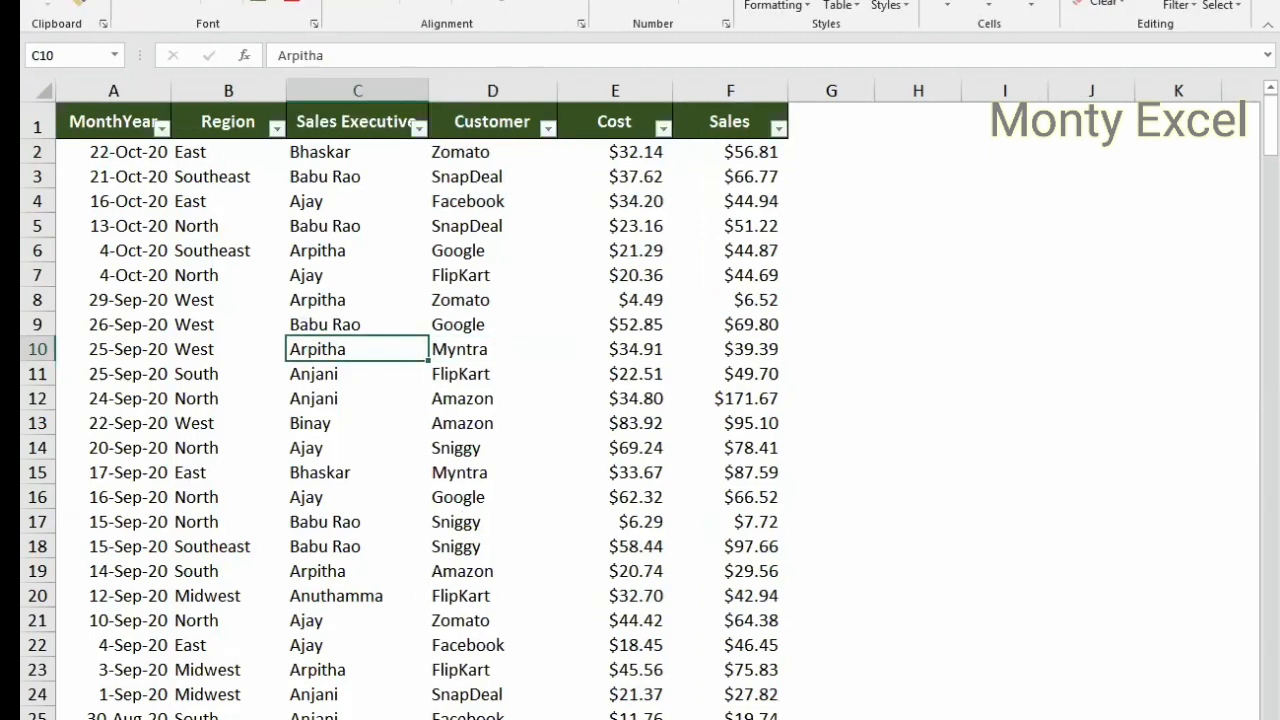
Step: Apply the gray style from the first row of the Medium table styles to the sales table
key(alt+j)
key(t)
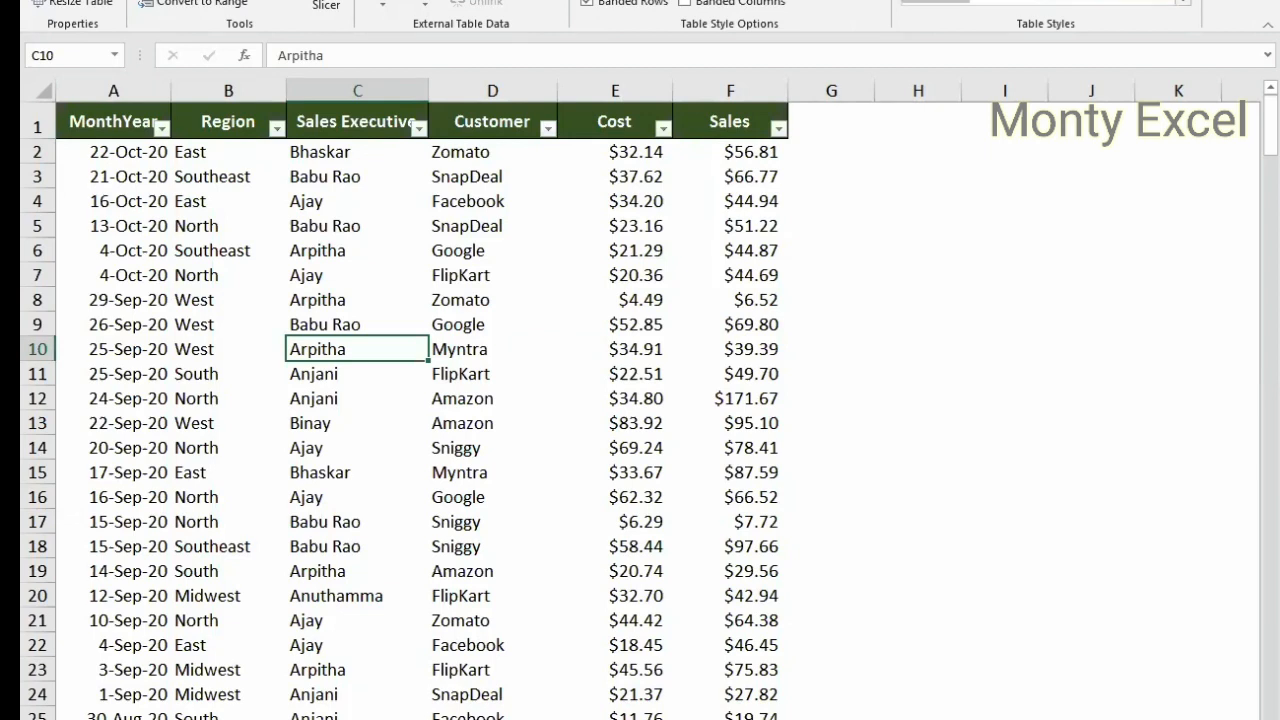
click(455, 372)
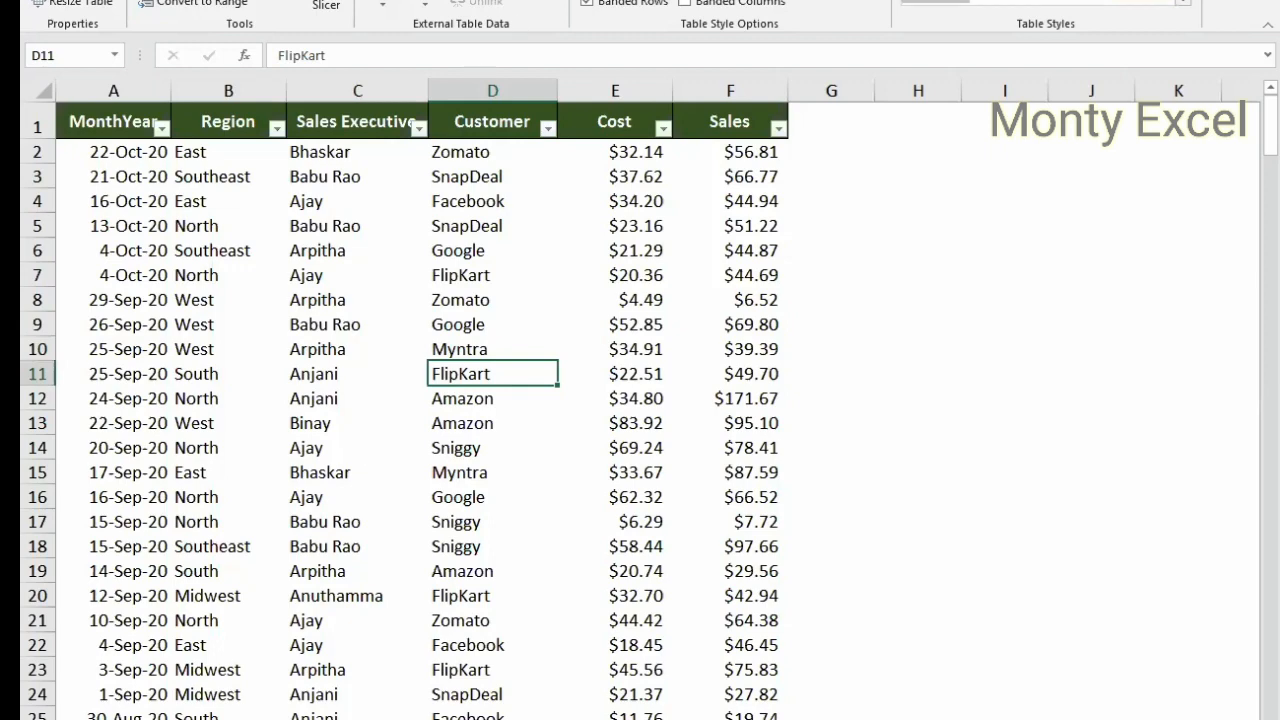
click(1185, 5)
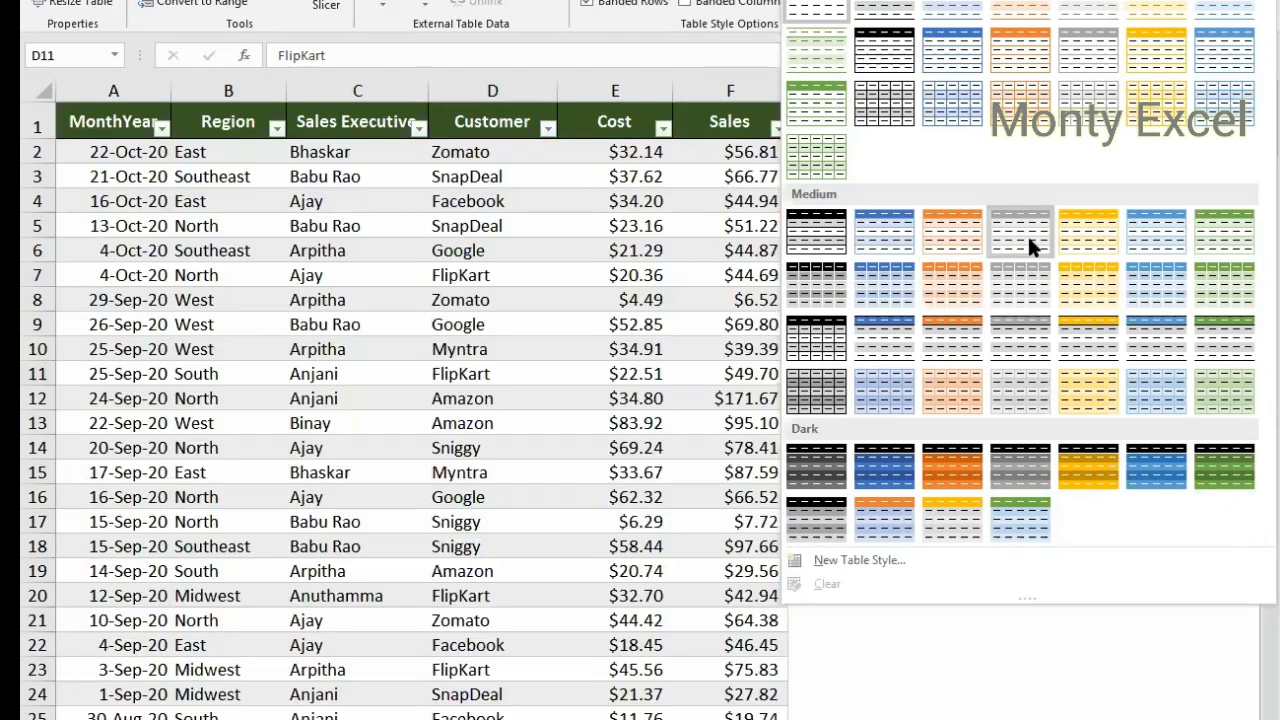
click(1027, 236)
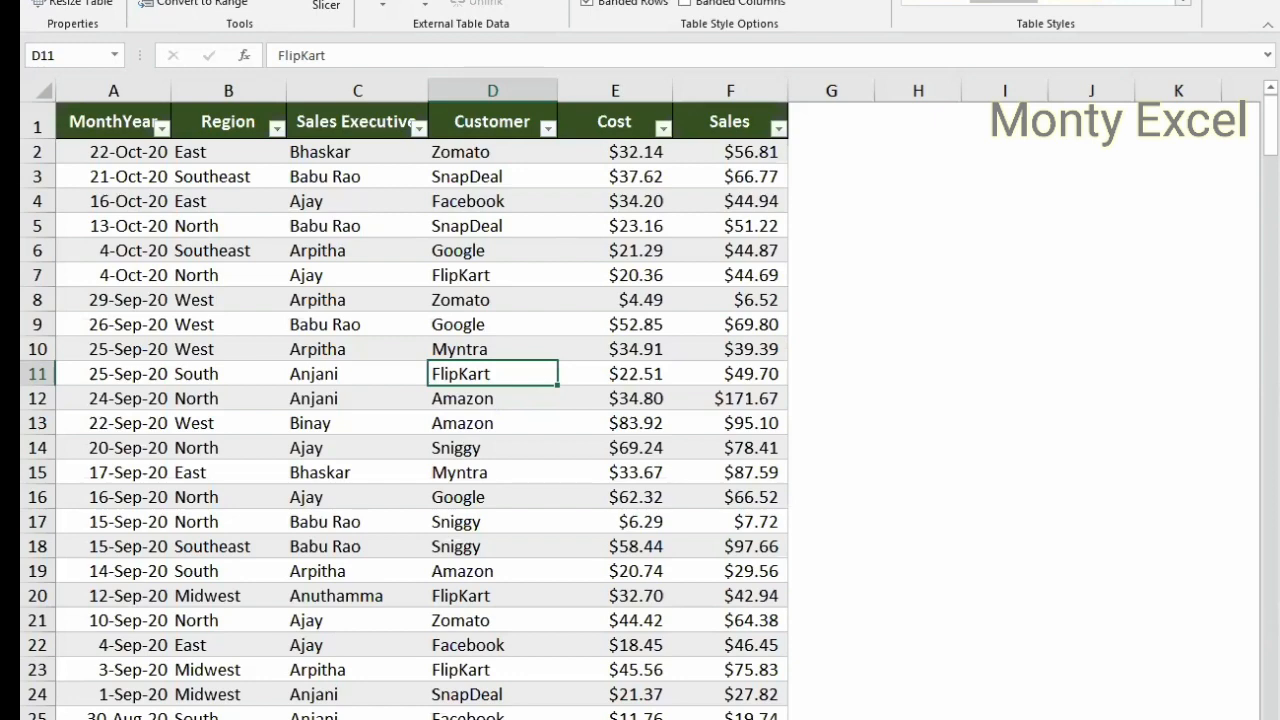
Step: Retitle the copied "Region wise profit by Quart (2)" sheet as "PIVOT TABLE USING TABLE"
key(ctrl+Page_Down)
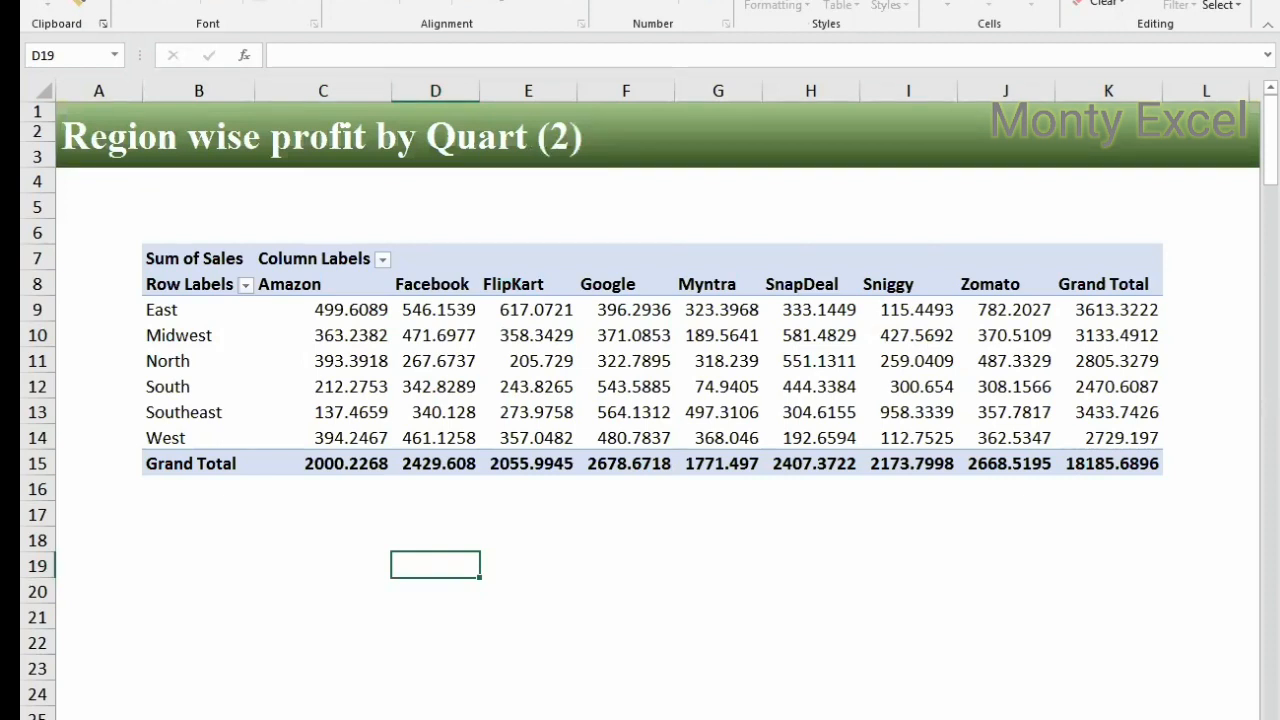
key(Return)
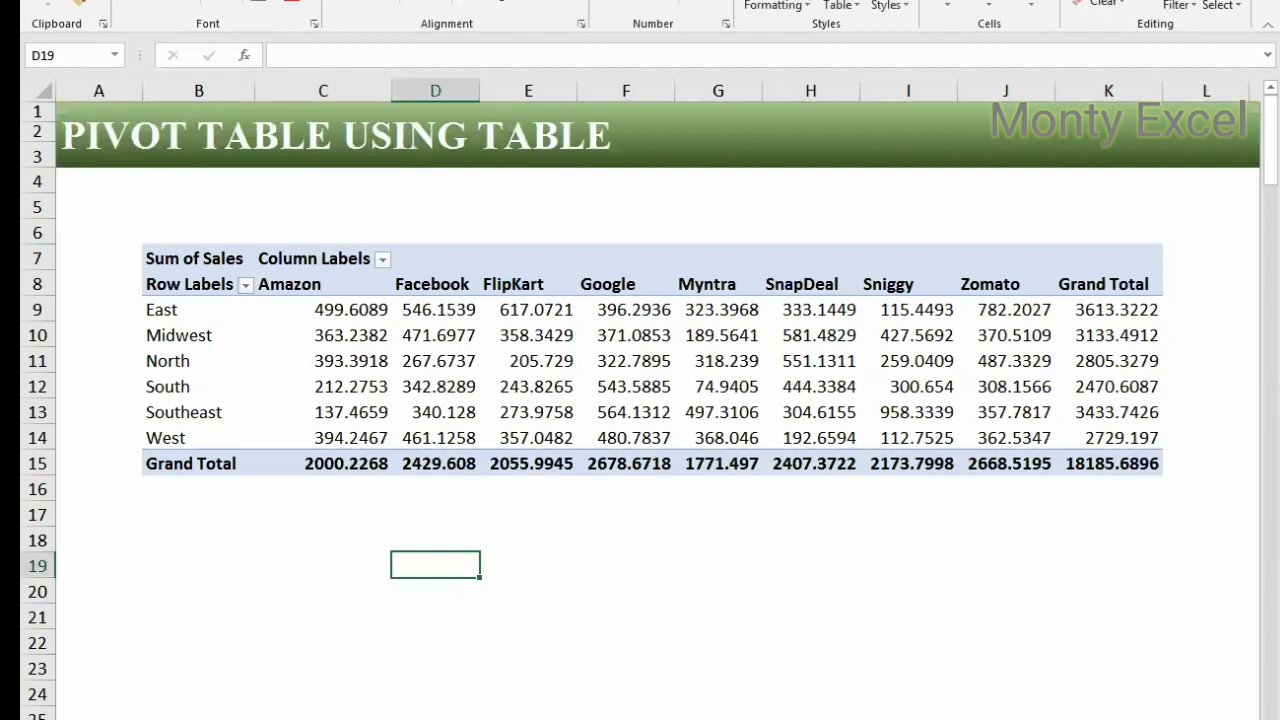
Step: Select the rows from row 6 down across the existing pivot table and return to the sales table sheet
click(36, 229)
click(94, 634)
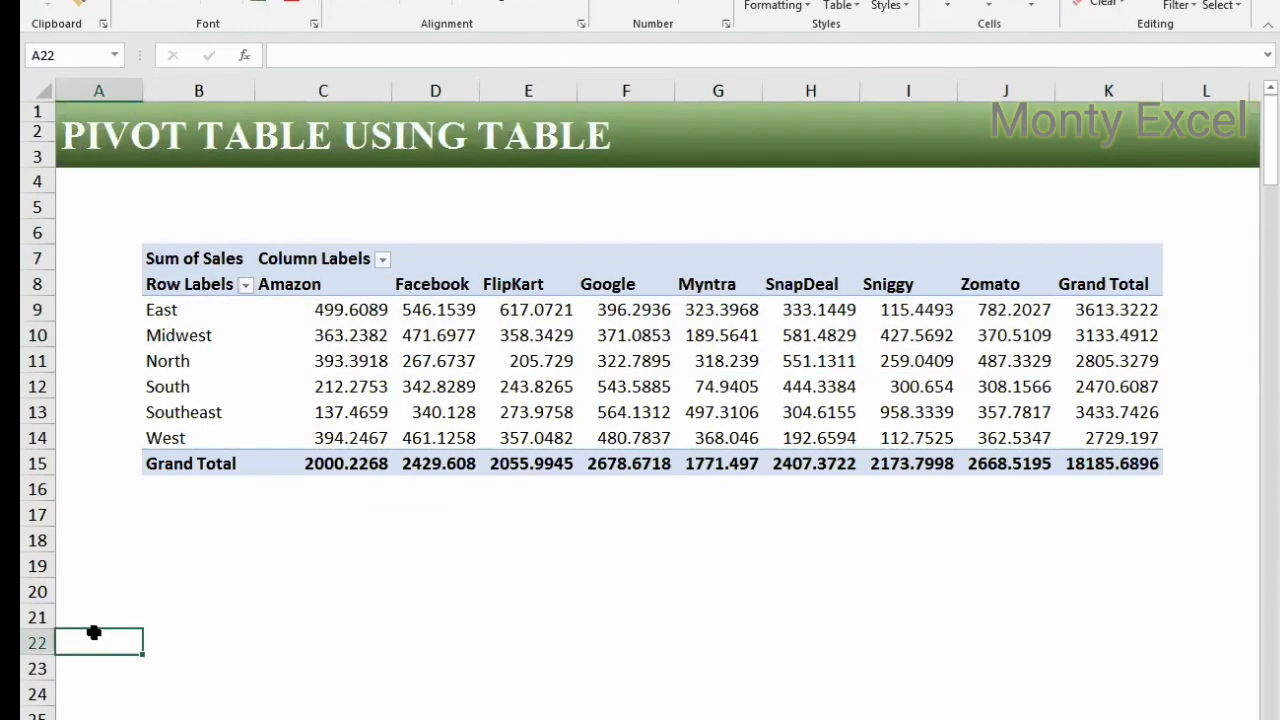
drag(40, 233, 127, 622)
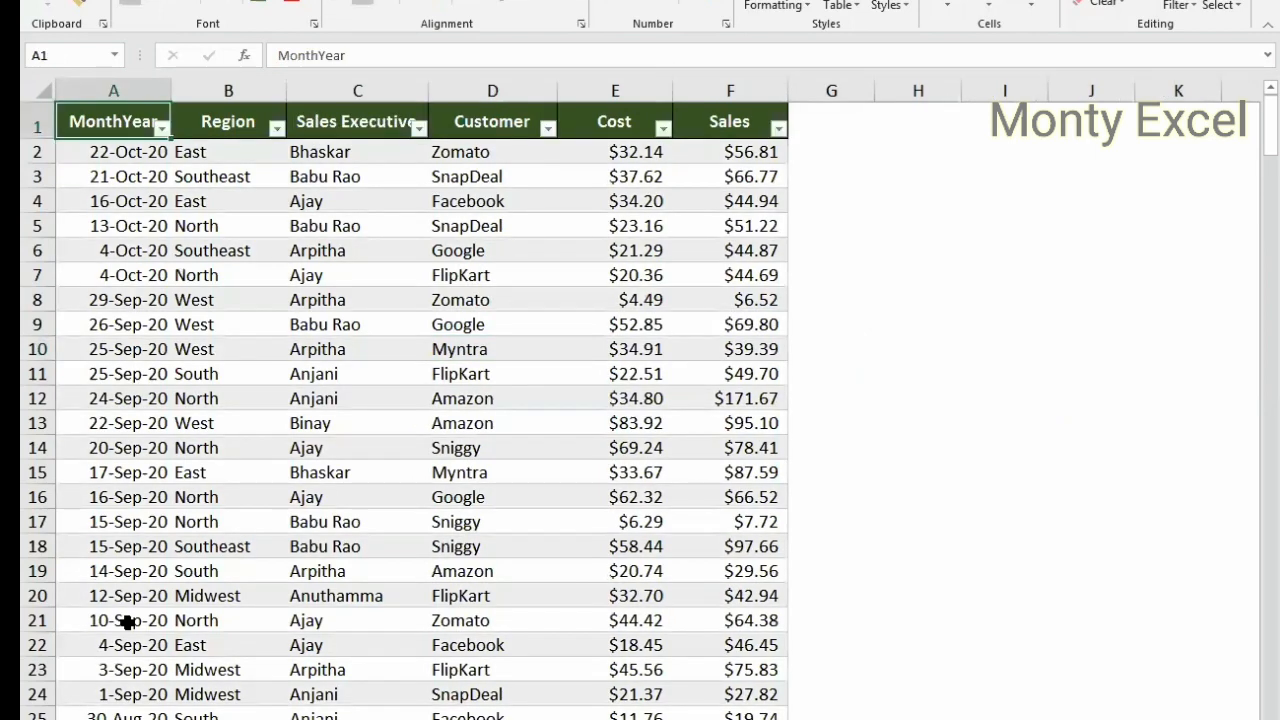
Step: Start a PivotTable from the sales table, paste its source name SALESDATA into Notepad for comparison with the Data!$A$1:$F$3000 reference, and return to Excel
key(alt+n)
key(v)
key(ctrl+c)
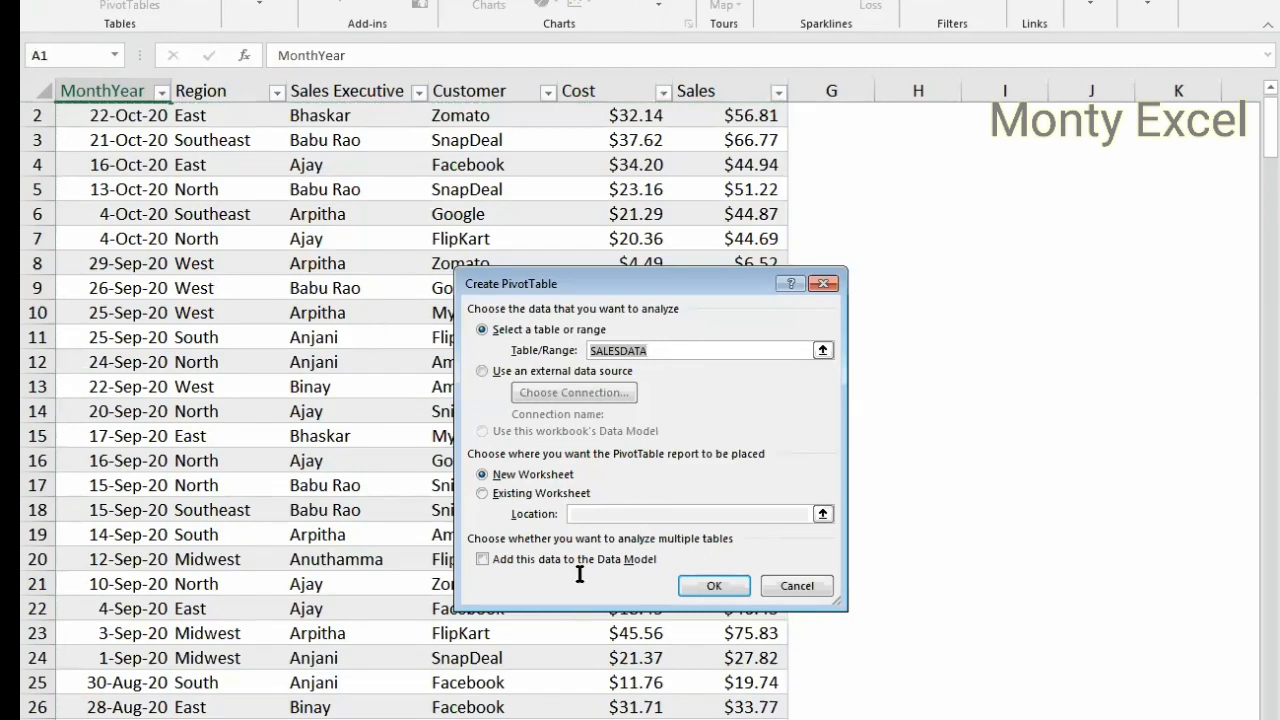
key(alt+Tab)
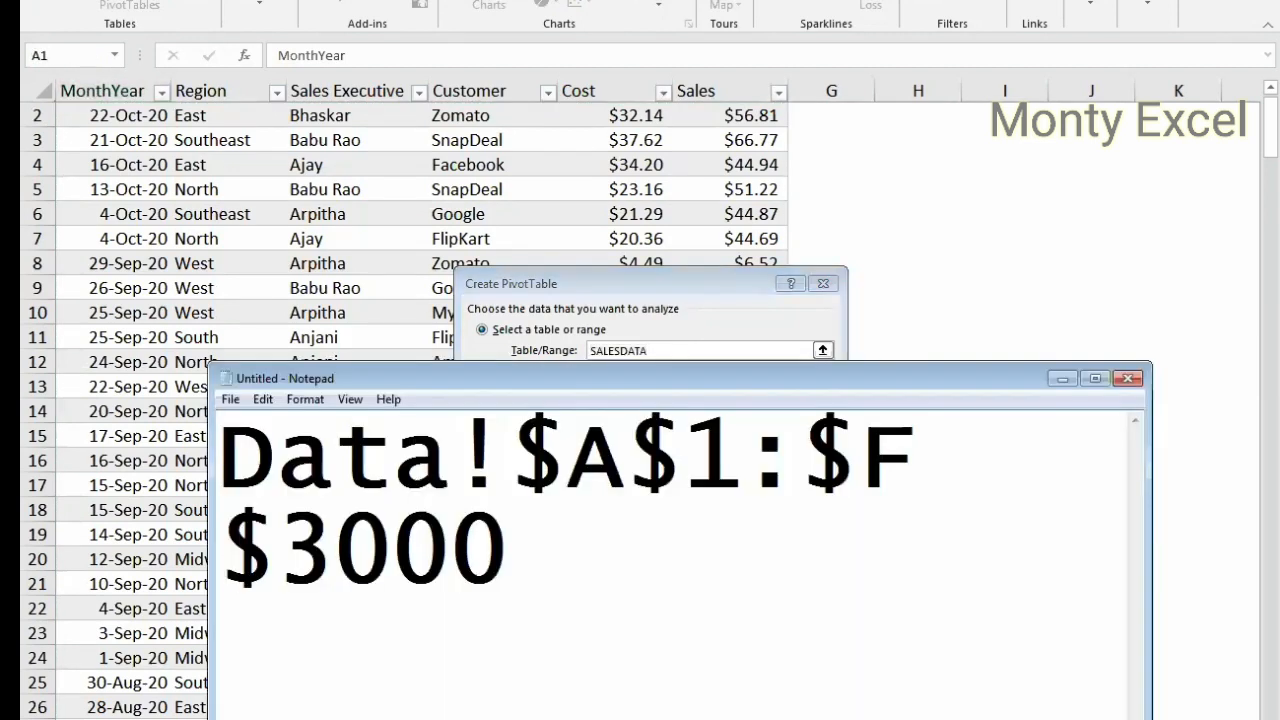
key(ctrl+v)
shift+click(579, 573)
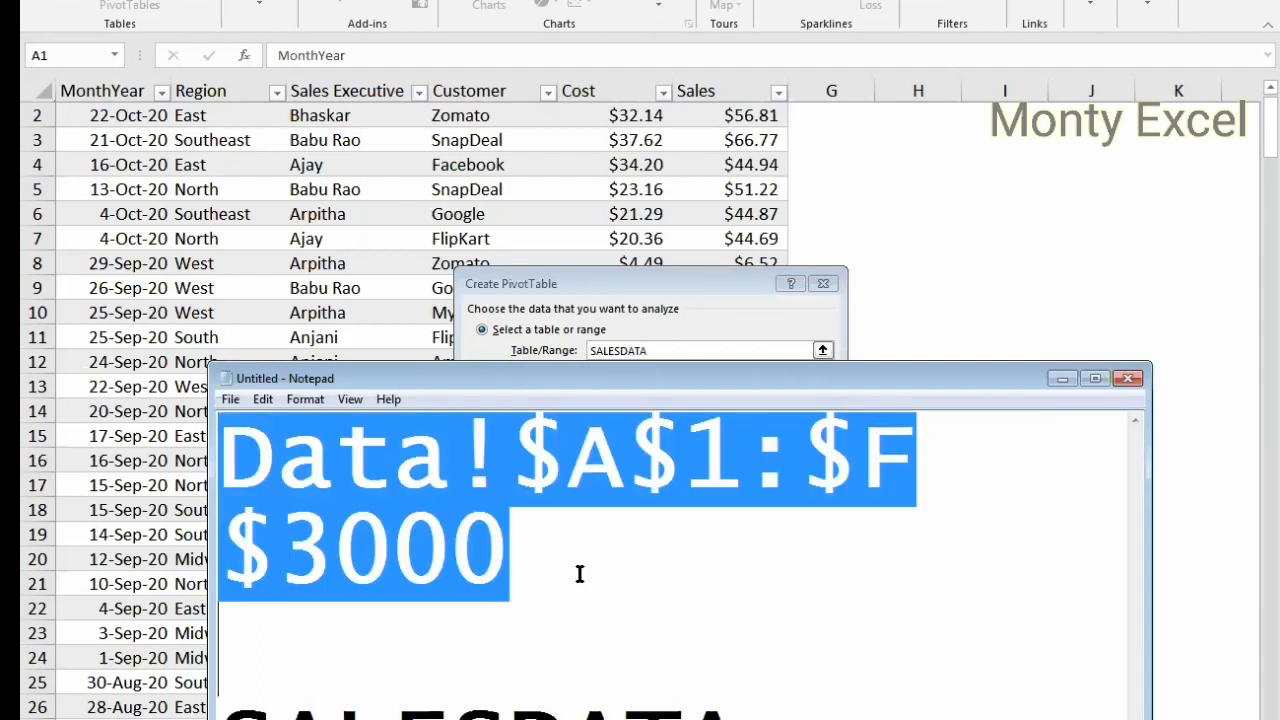
key(Down)
key(shift+Down)
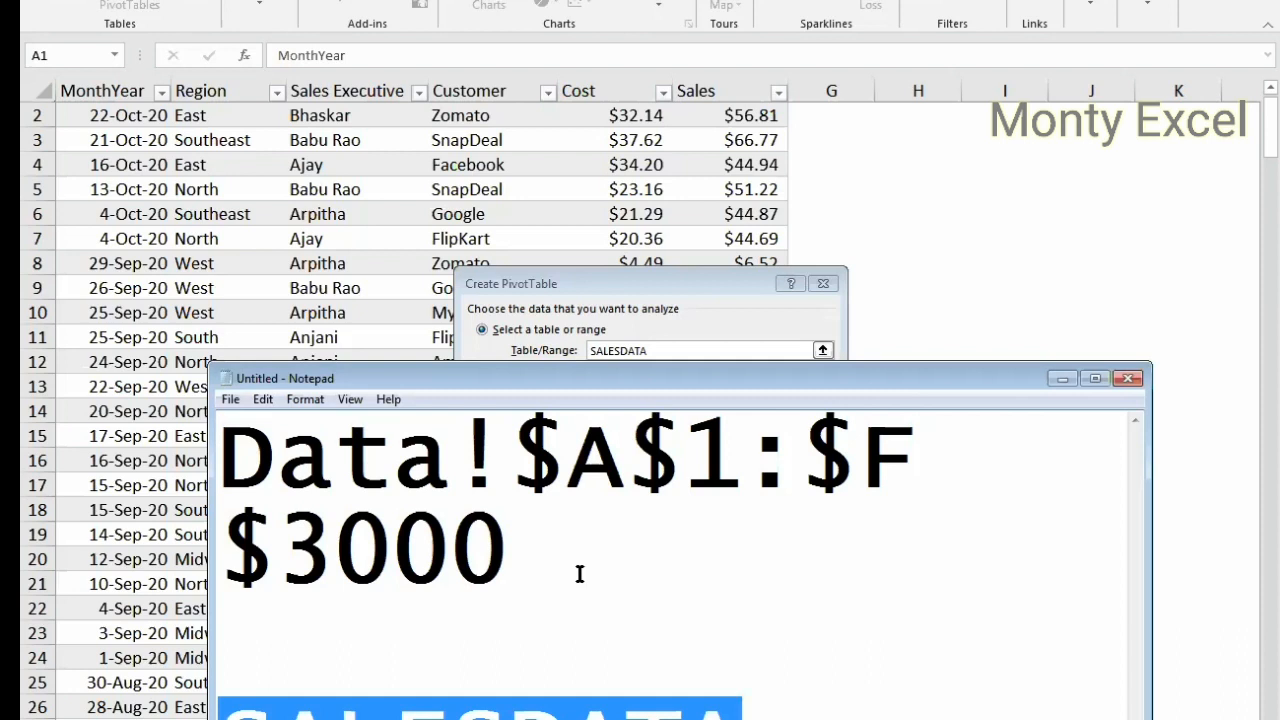
click(1062, 379)
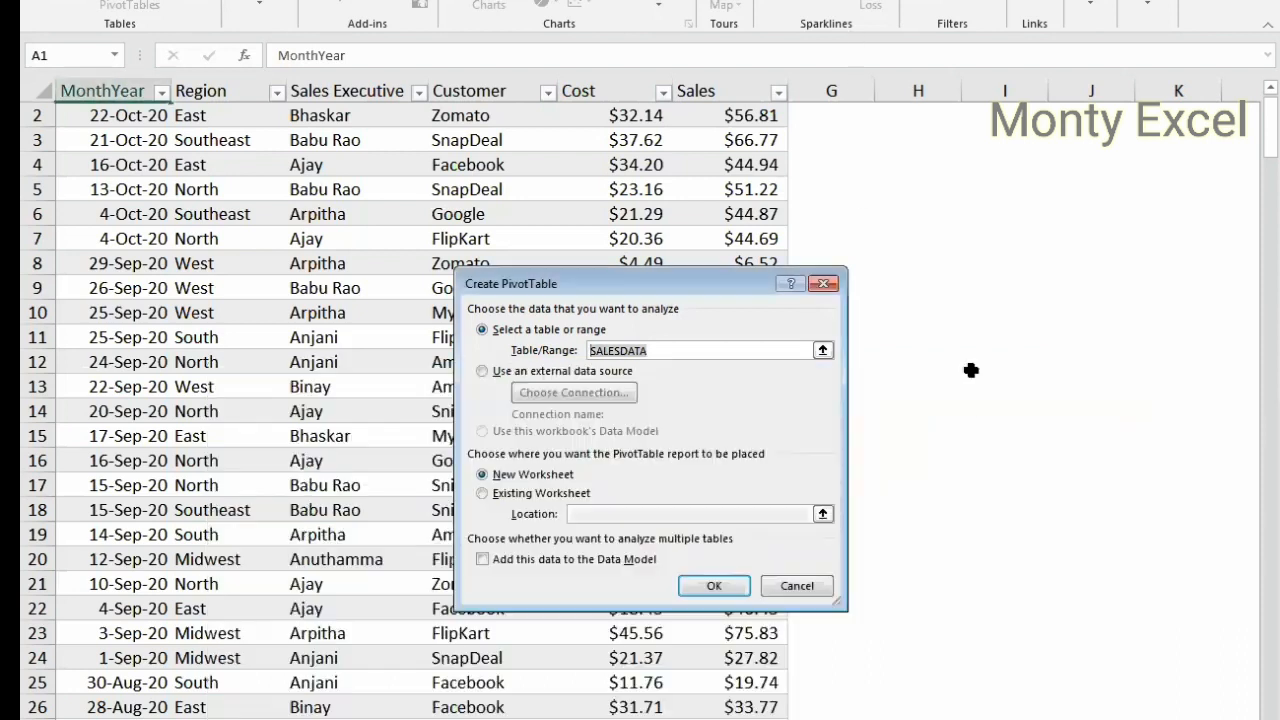
Step: Place the pivot table on the existing "PIVOT TABLE USING TABLE" worksheet at cell B7 and create it
click(503, 495)
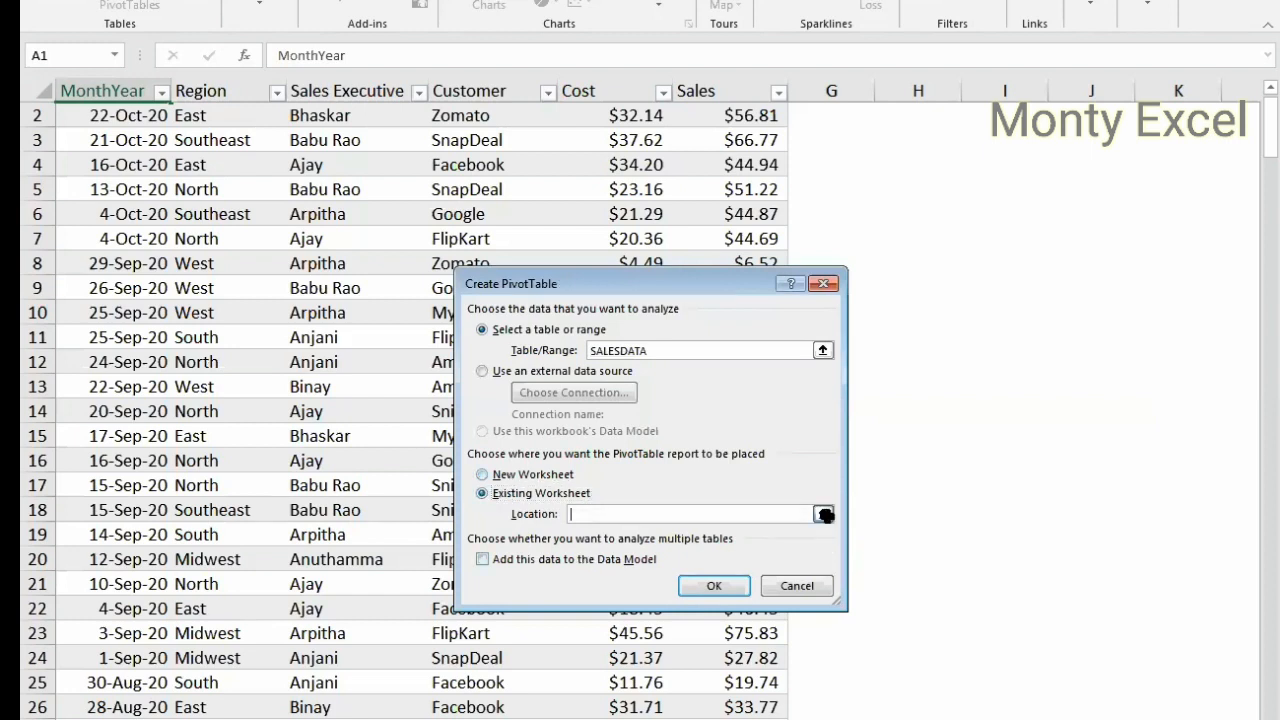
click(824, 514)
click(140, 718)
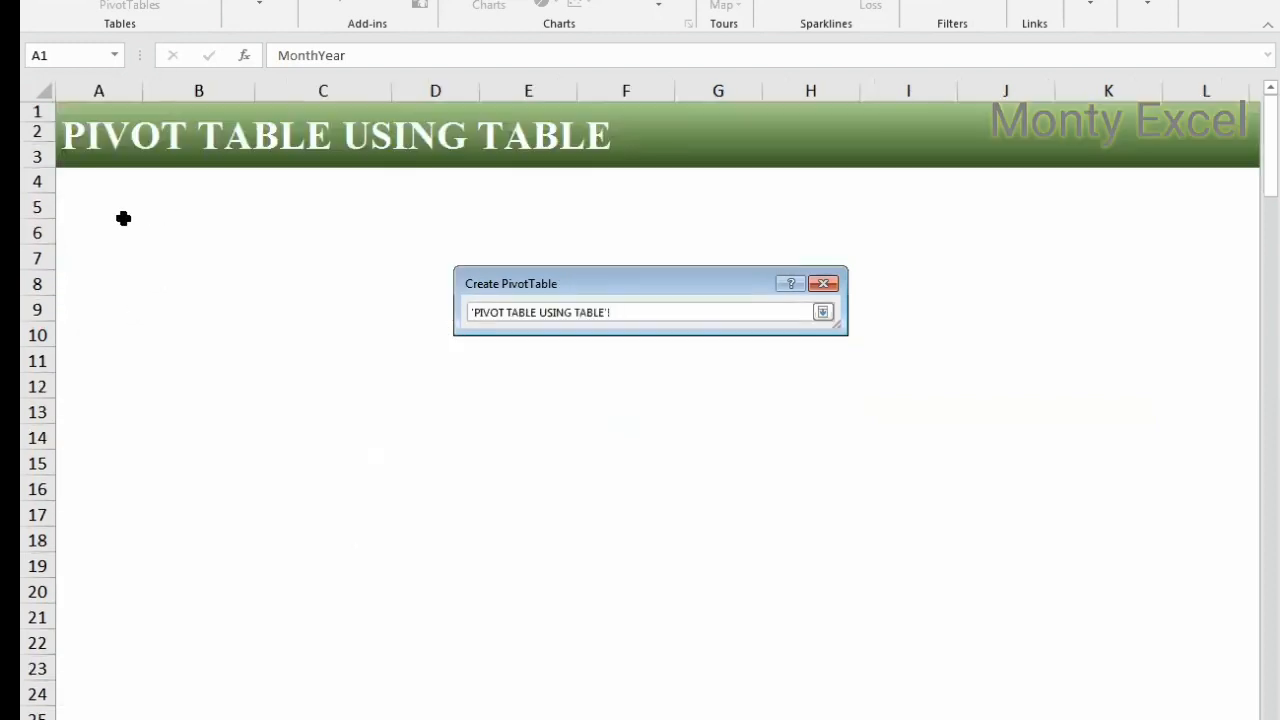
click(157, 257)
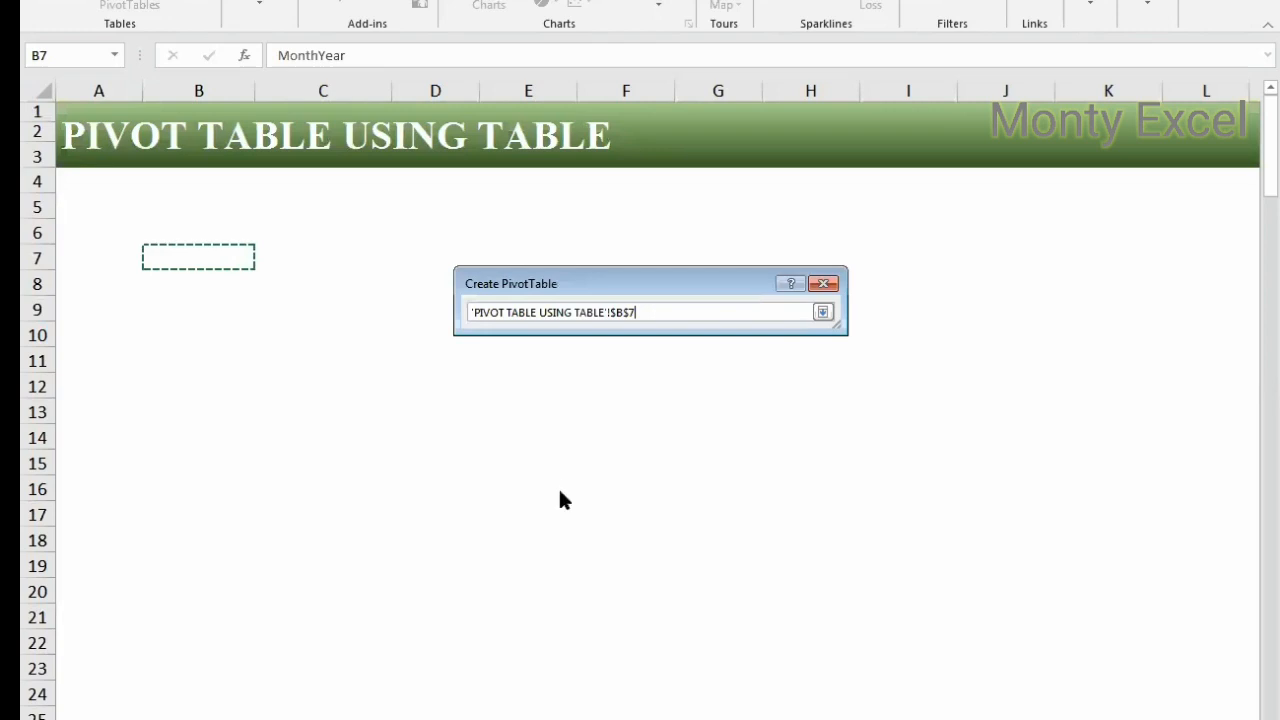
key(Return)
key(Return)
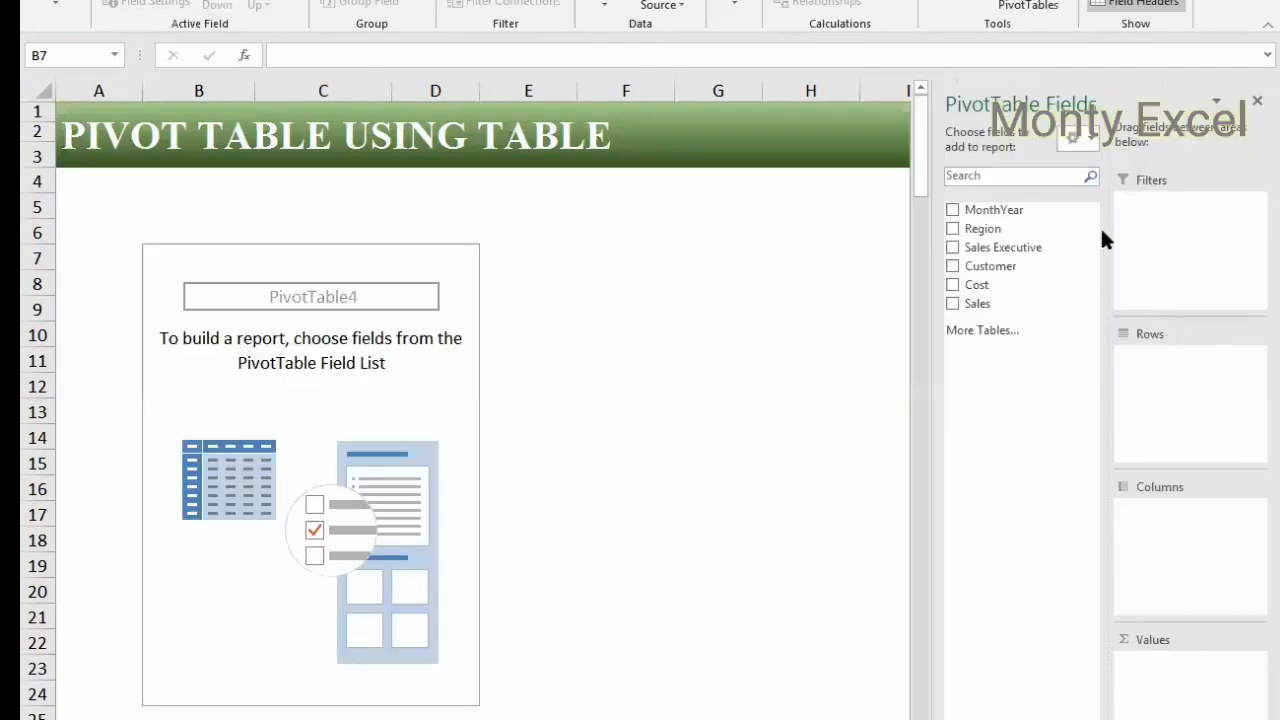
Step: Summarize sales by region in the pivot table with Region as rows and Sales as values
click(305, 436)
drag(983, 229, 1166, 414)
drag(1025, 255, 1218, 692)
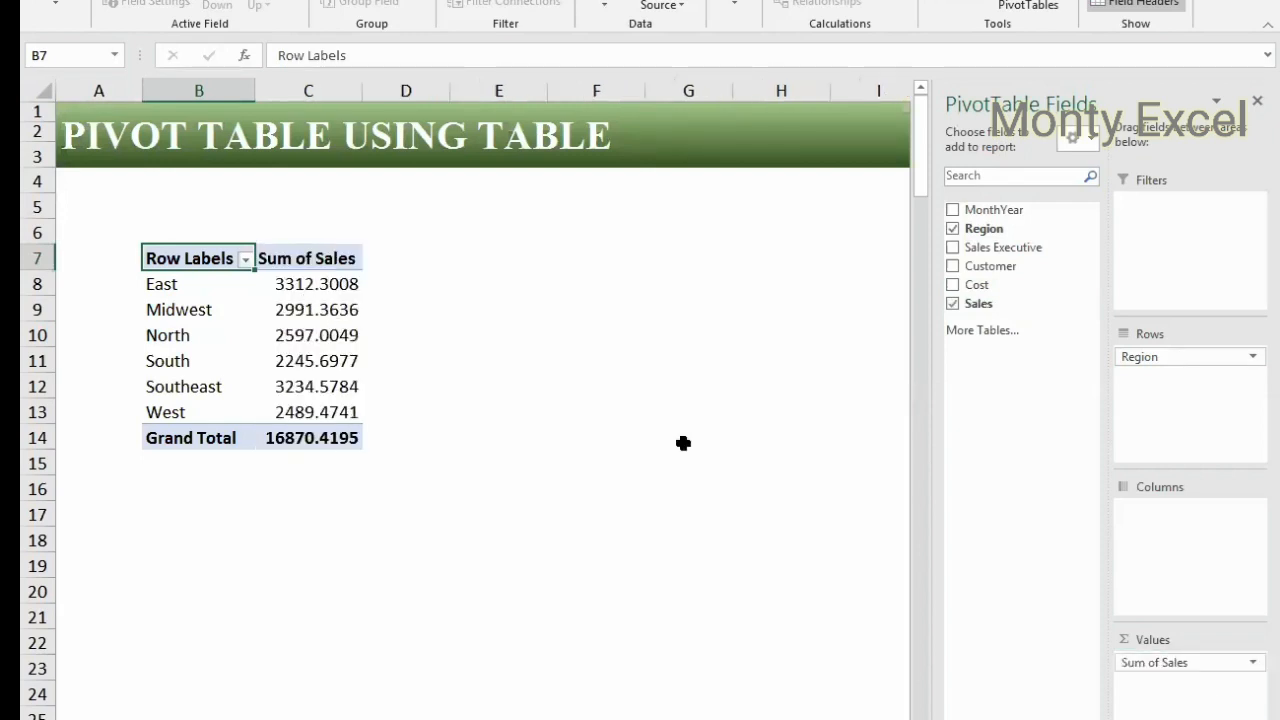
Step: Replace Region with Customer as the pivot table's row field and select all the customer labels
drag(985, 303, 1159, 395)
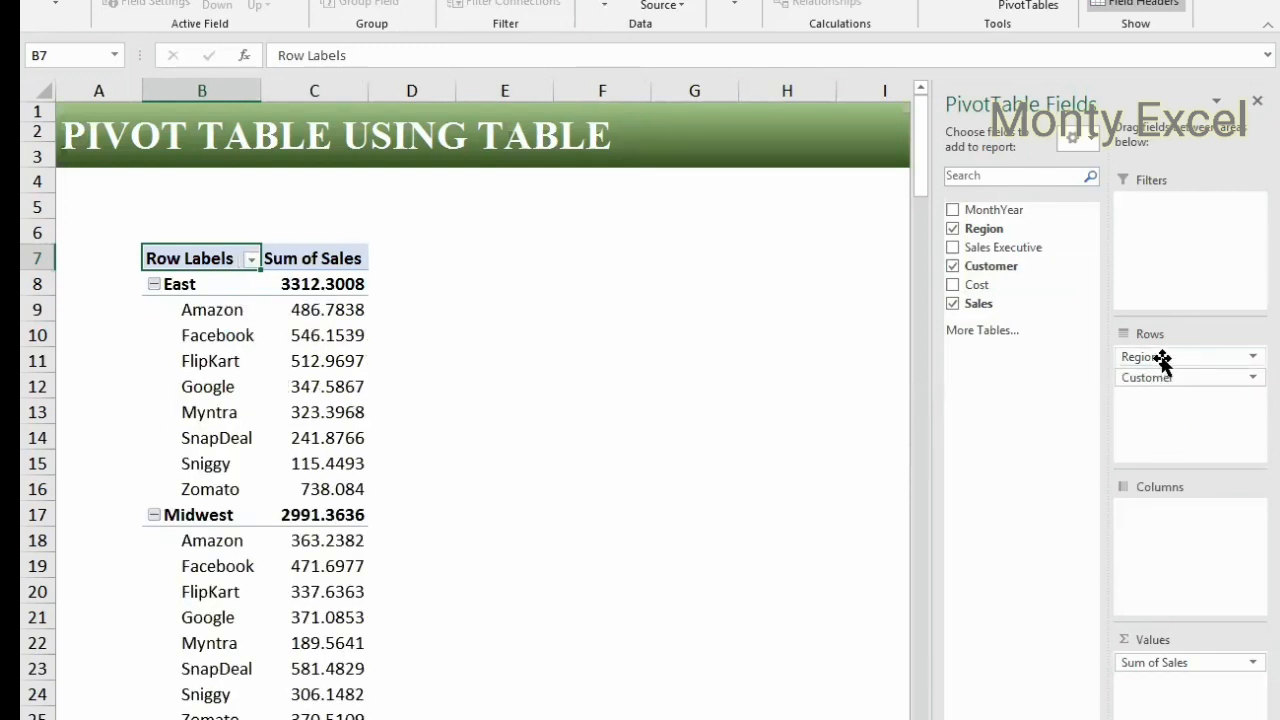
drag(1162, 360, 895, 220)
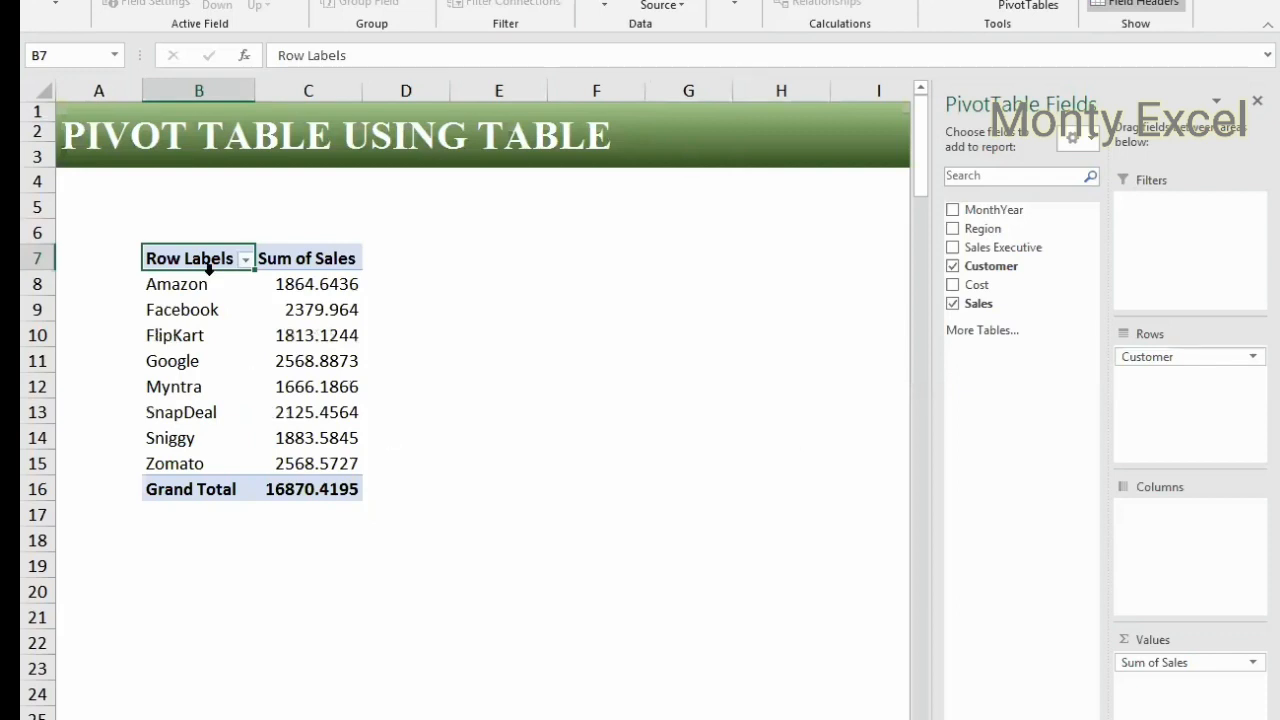
drag(206, 286, 186, 460)
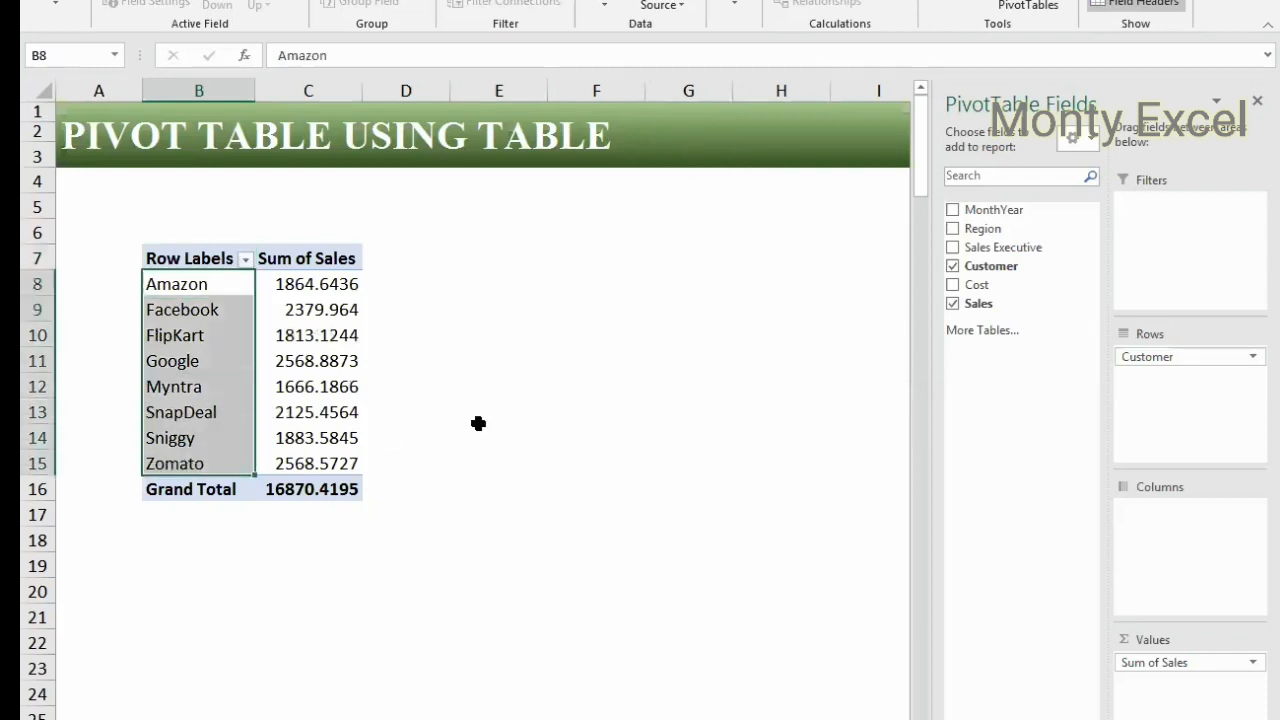
Step: Replace Customer with Sales Executive as the pivot table's row field and select all the executive labels
drag(1147, 357, 983, 371)
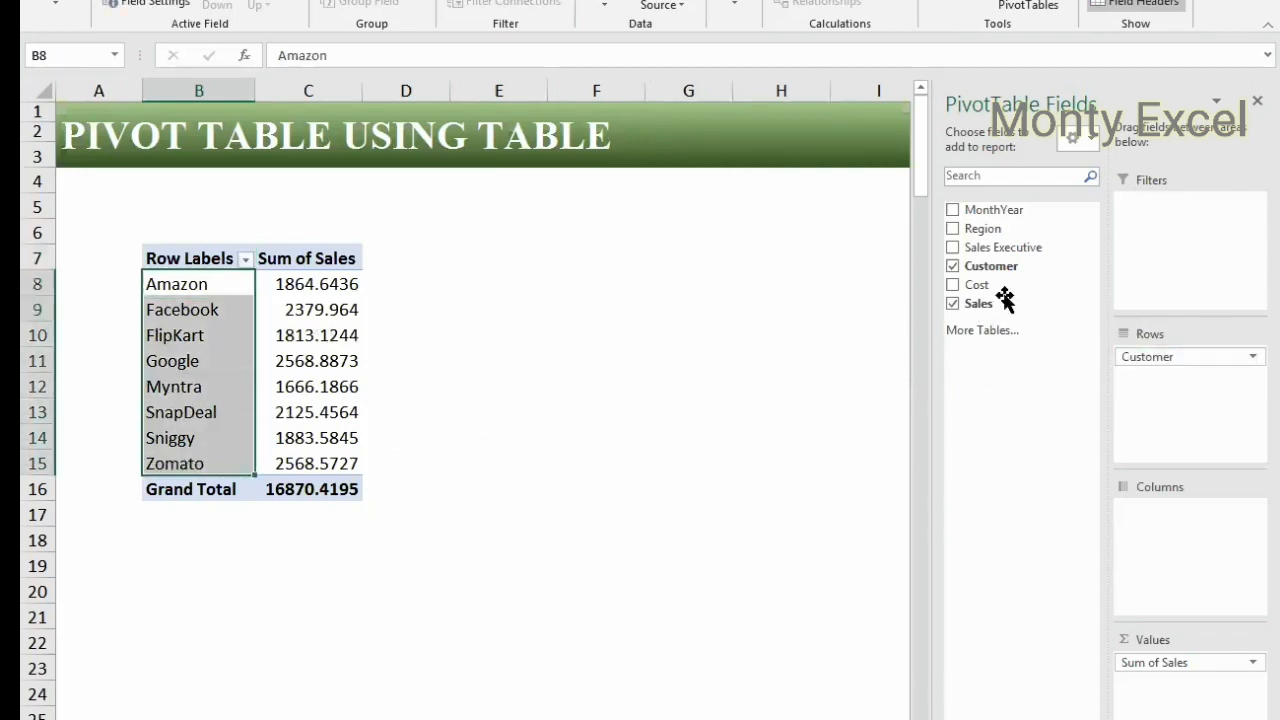
drag(1000, 247, 1149, 397)
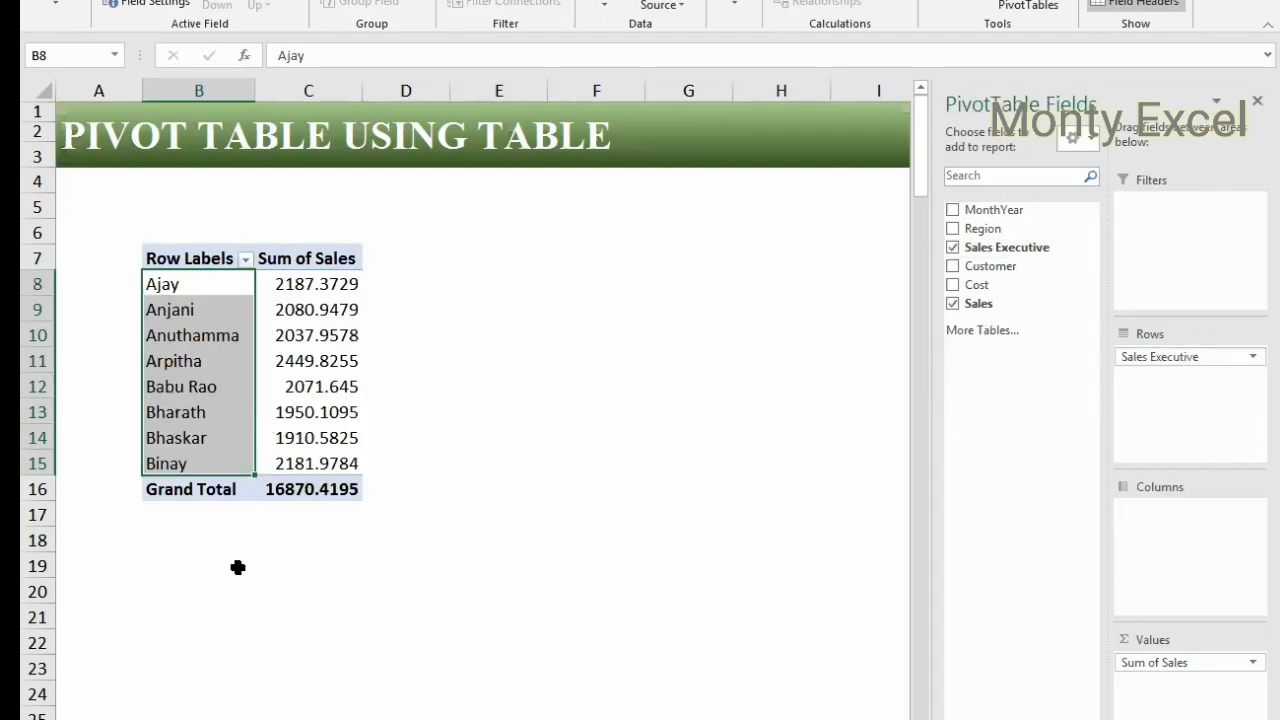
click(238, 567)
drag(190, 284, 186, 450)
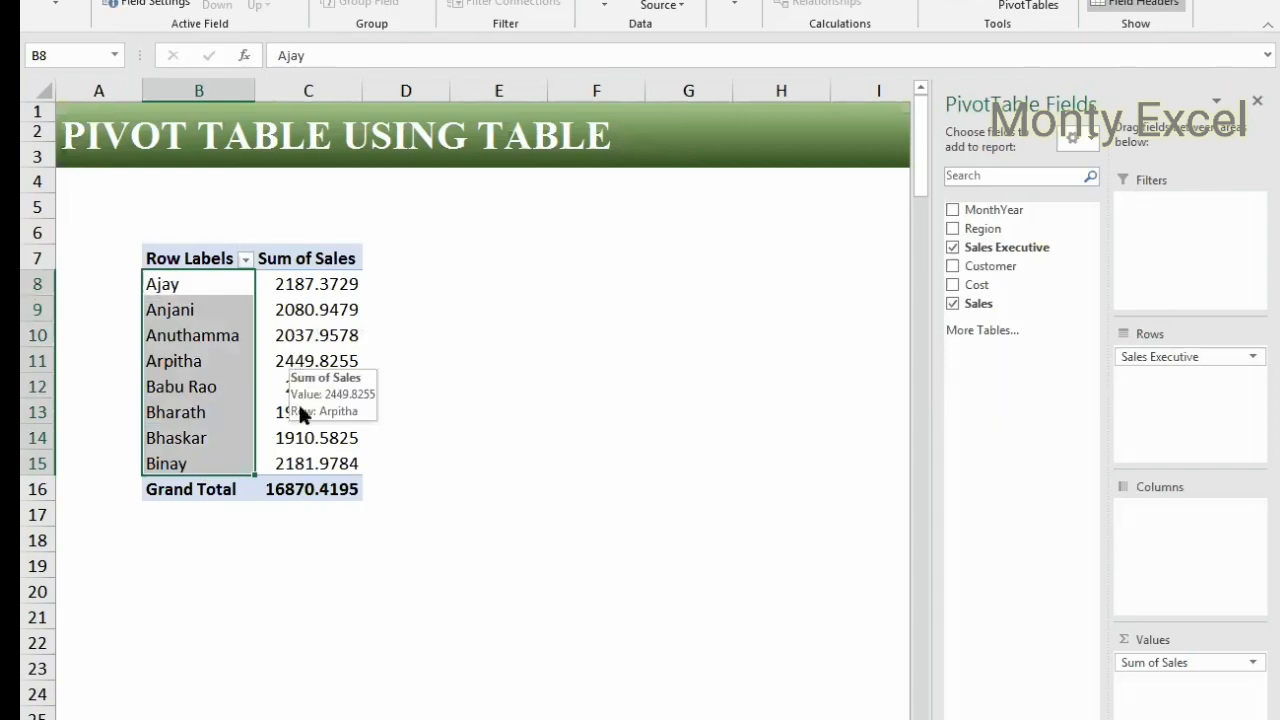
Step: Return to the sales table sheet and go to the last record of the table in row 257
key(ctrl+Page_Up)
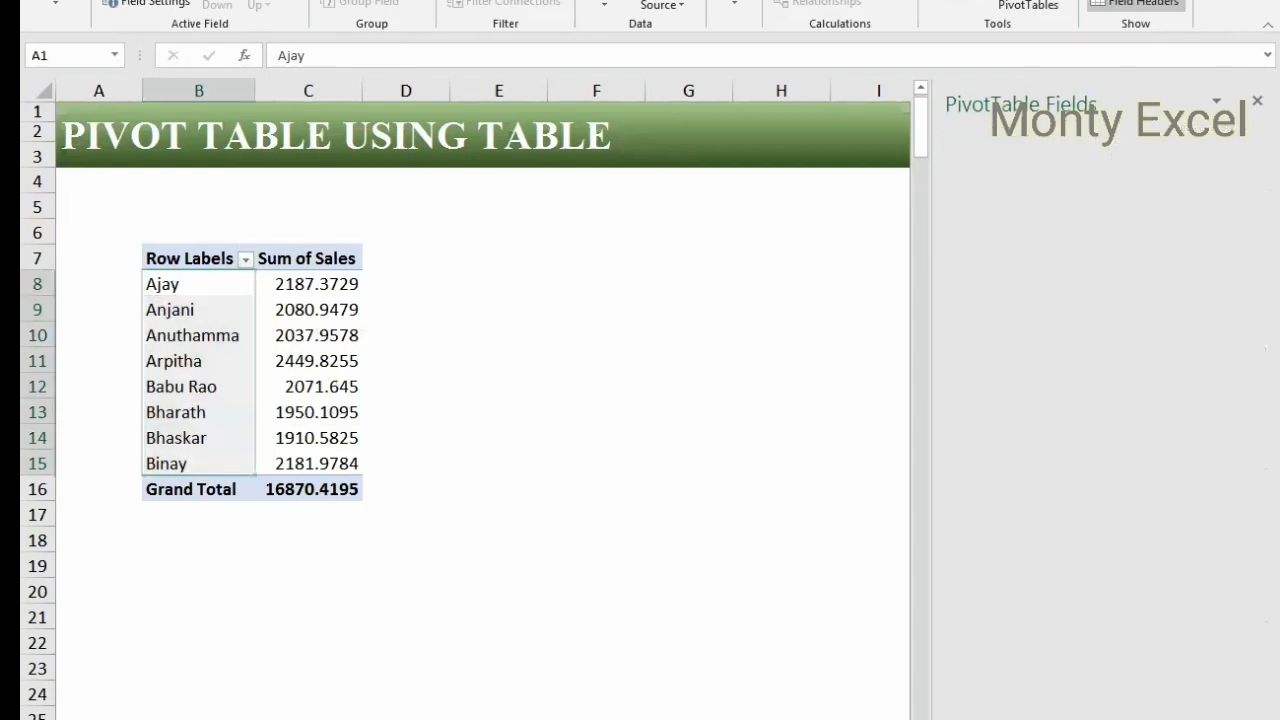
click(168, 540)
key(ctrl+Down)
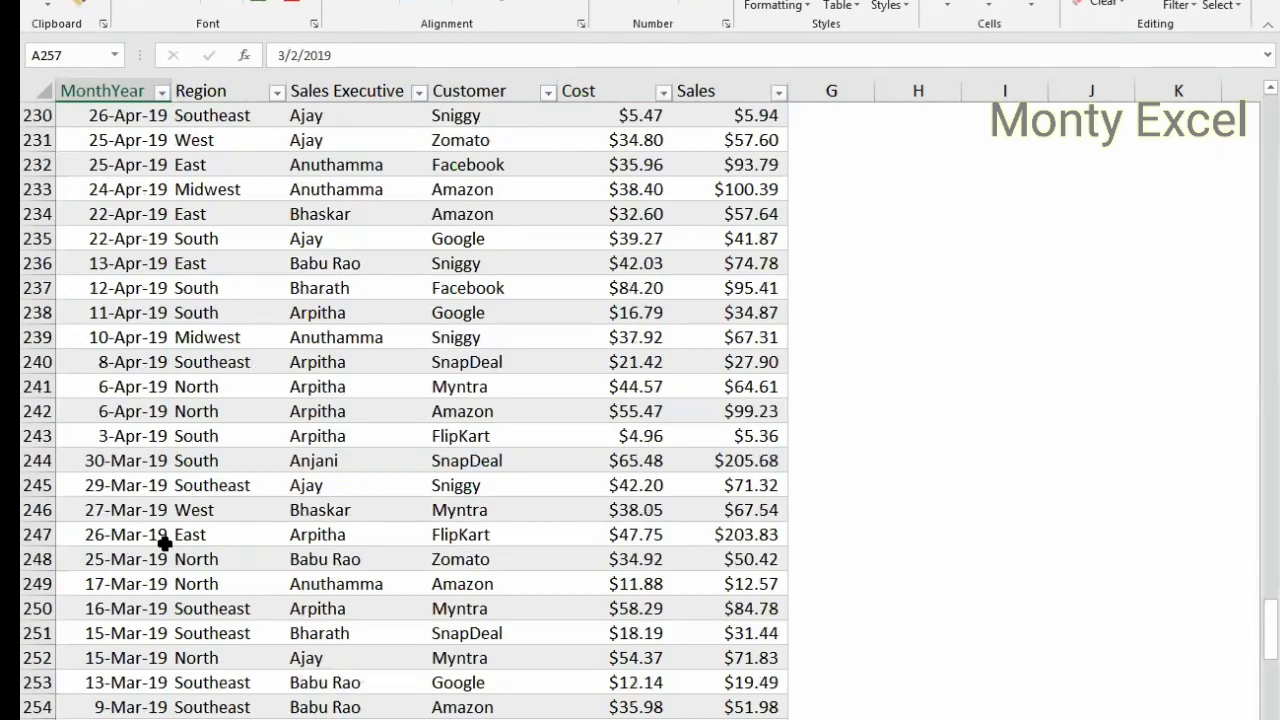
scroll(214, 589, down, 6)
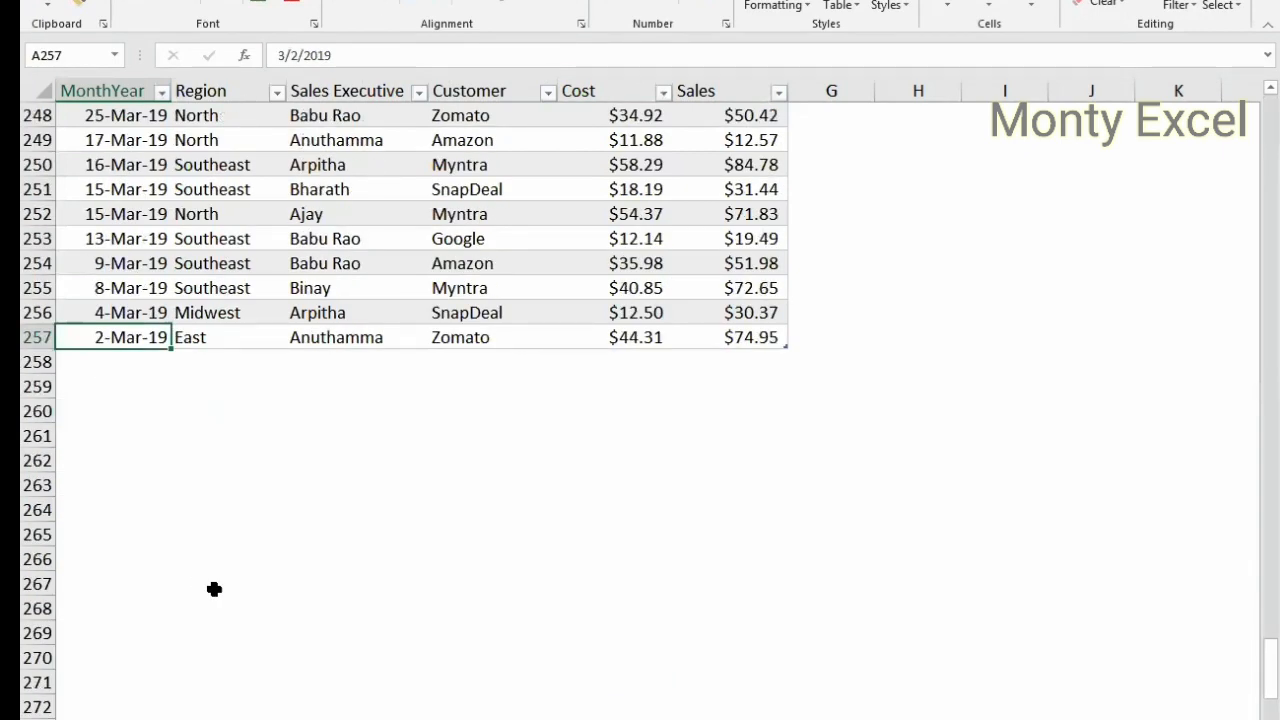
key(alt+h)
key(o)
key(u)
key(h)
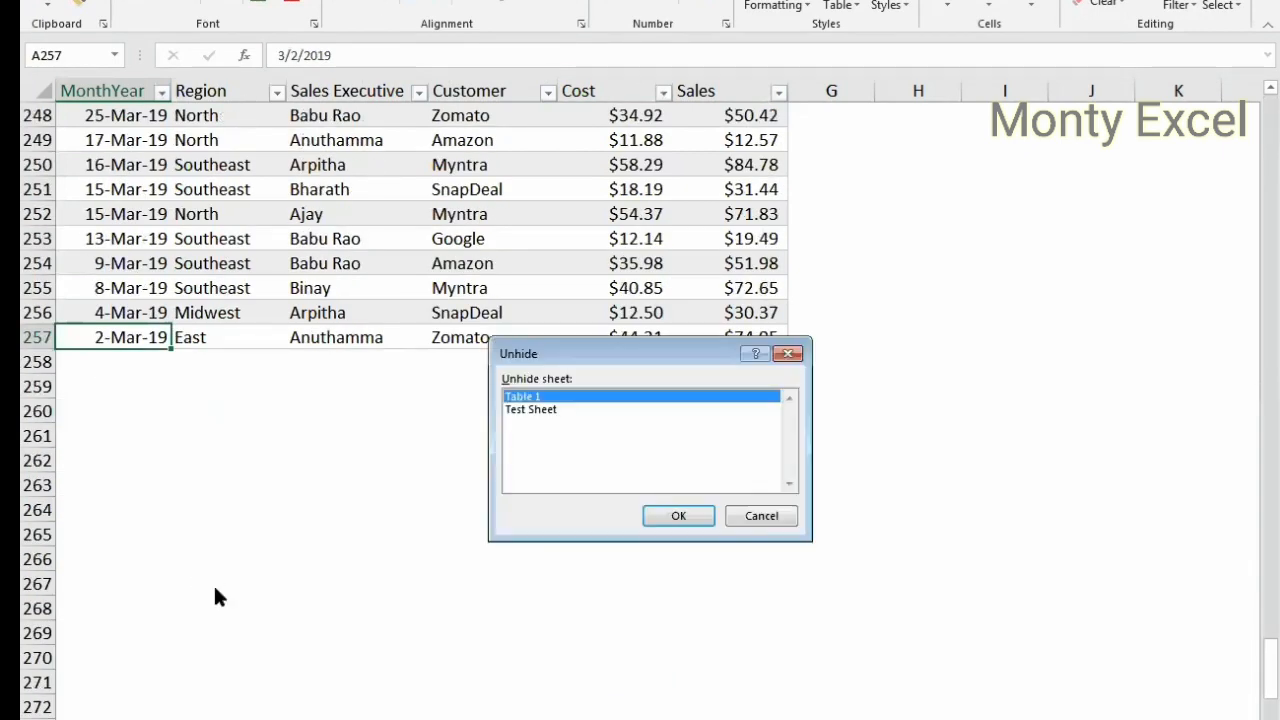
click(762, 516)
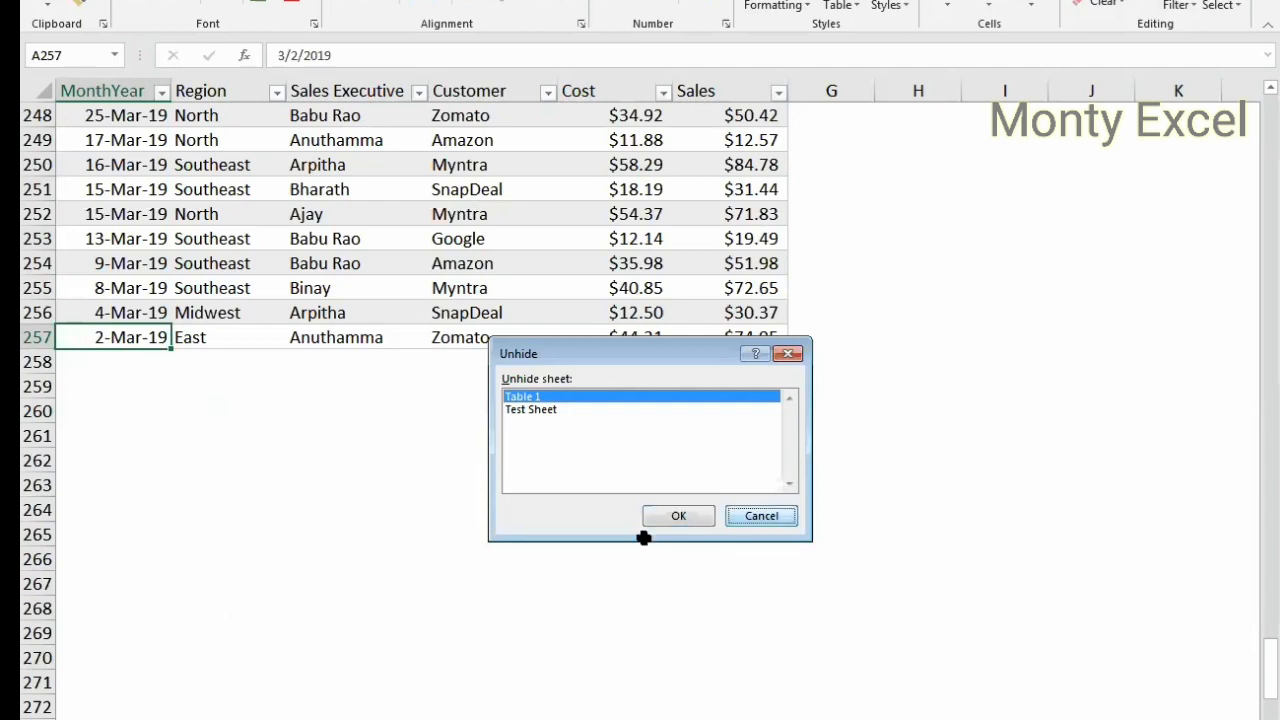
Step: Copy the whole block of 2018 sales records, starting at cell A1 of the sheet without headers
click(447, 599)
key(ctrl+Page_Up)
key(ctrl+Page_Up)
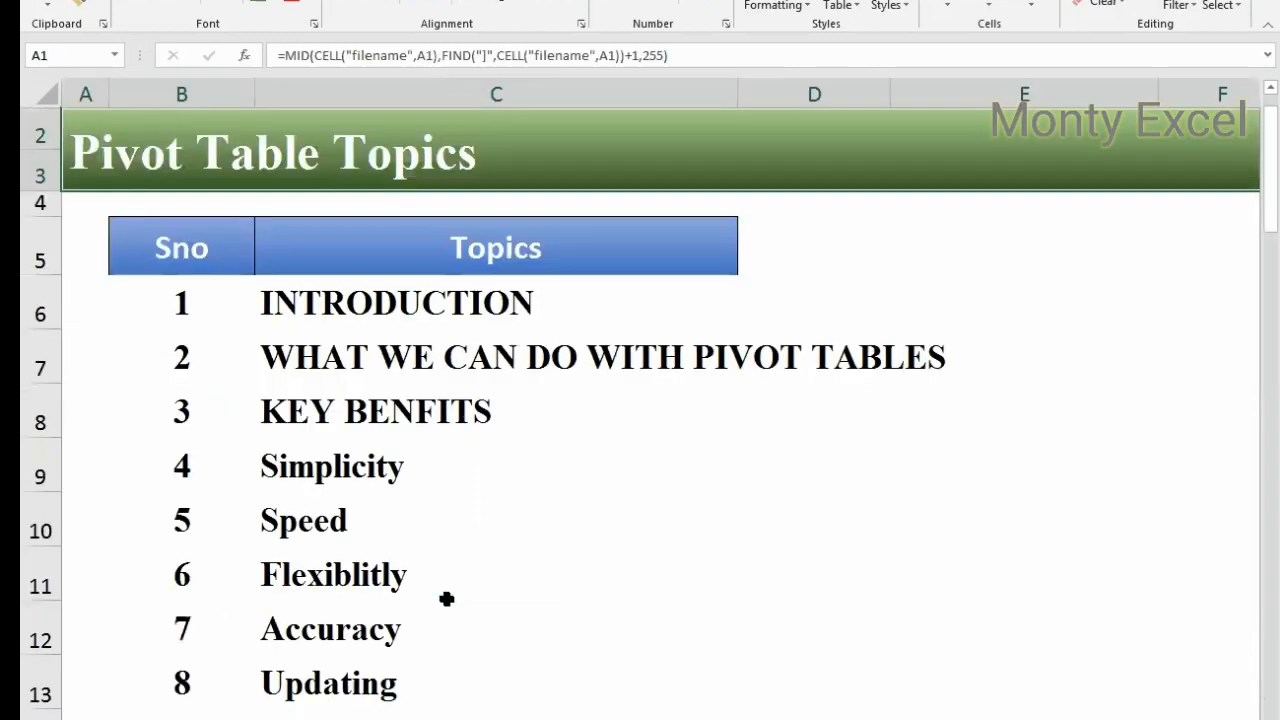
key(ctrl+Home)
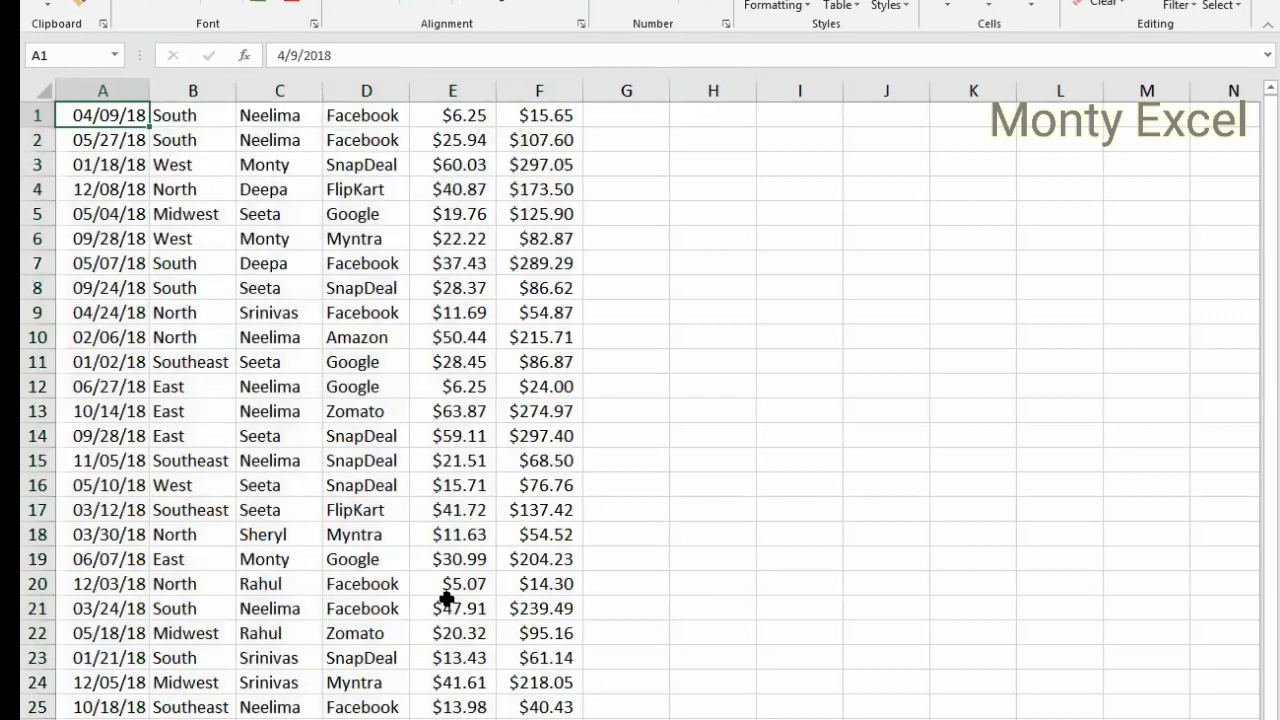
key(ctrl+shift+Right)
key(ctrl+shift+Down)
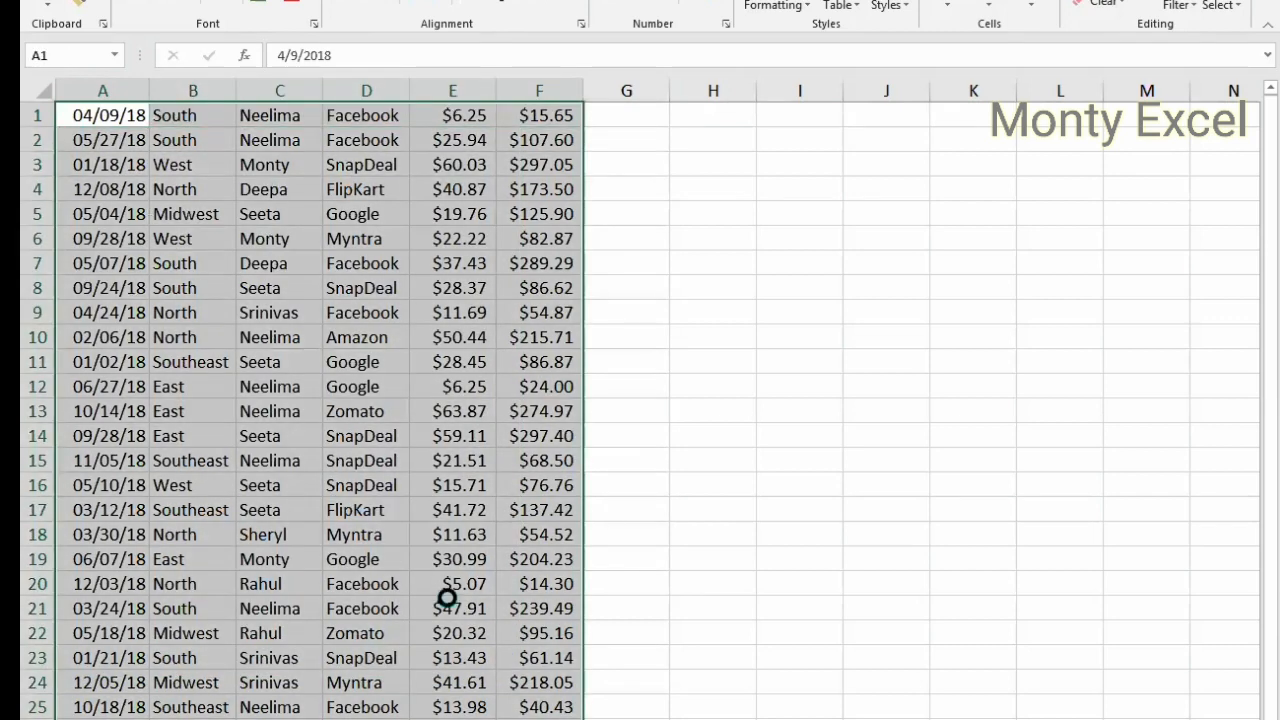
key(ctrl+c)
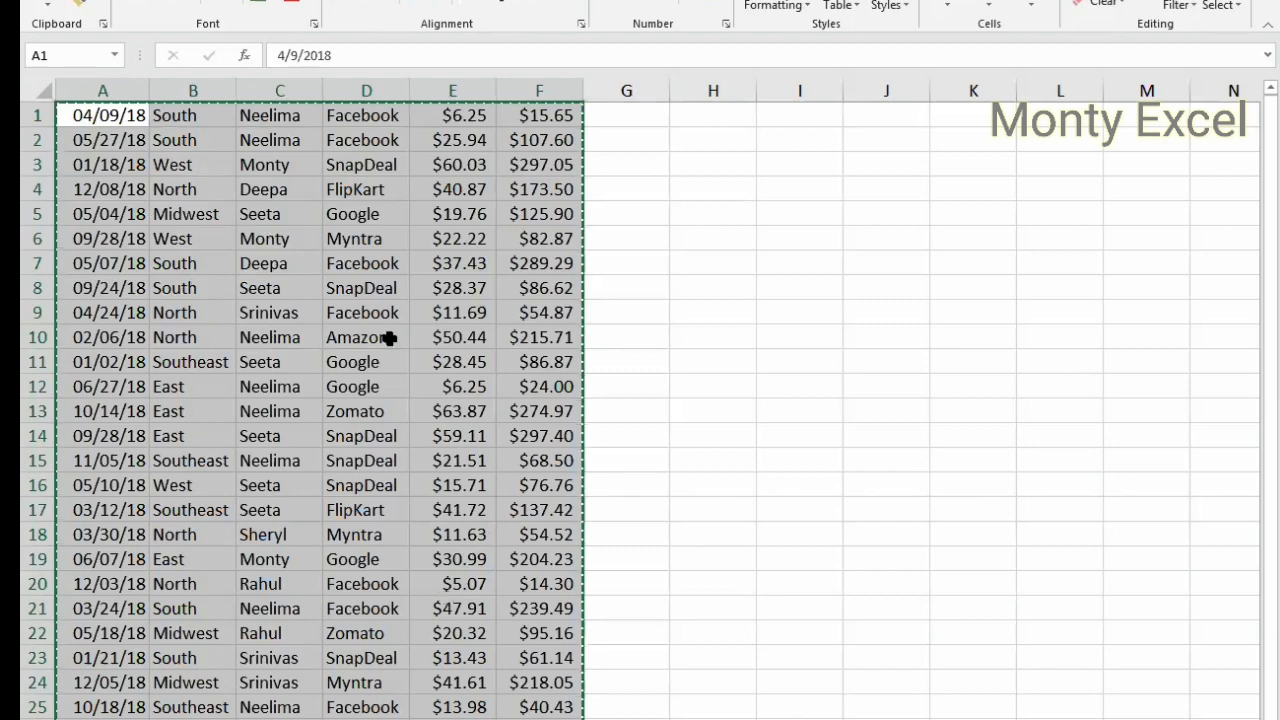
Step: Paste the copied 2018 records directly below the sales table, starting at cell A258
key(alt+Tab)
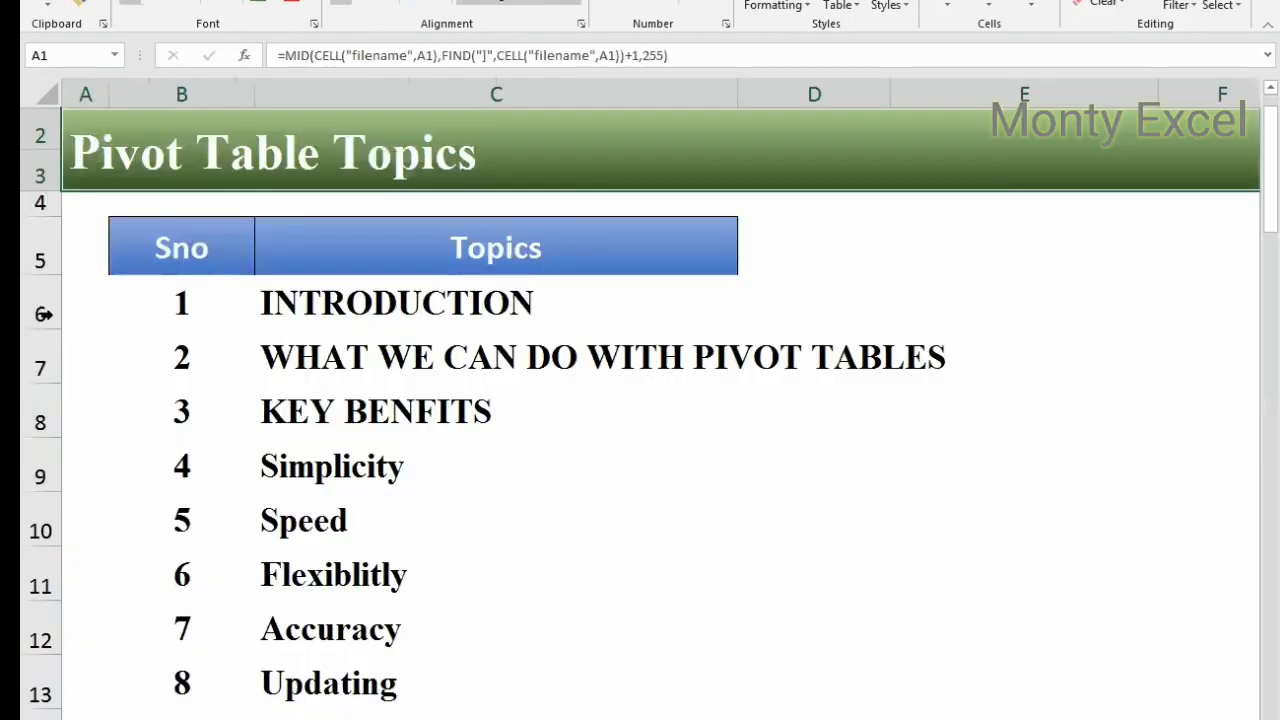
key(ctrl+Page_Down)
click(113, 362)
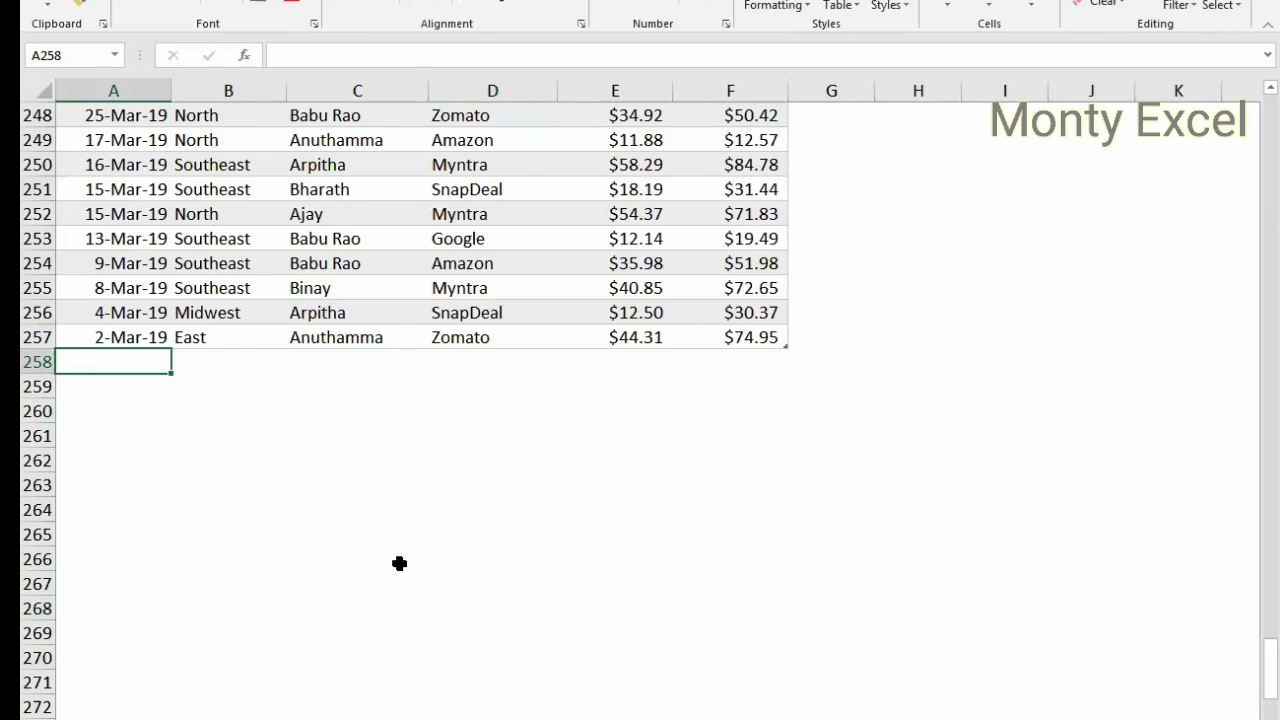
key(ctrl+v)
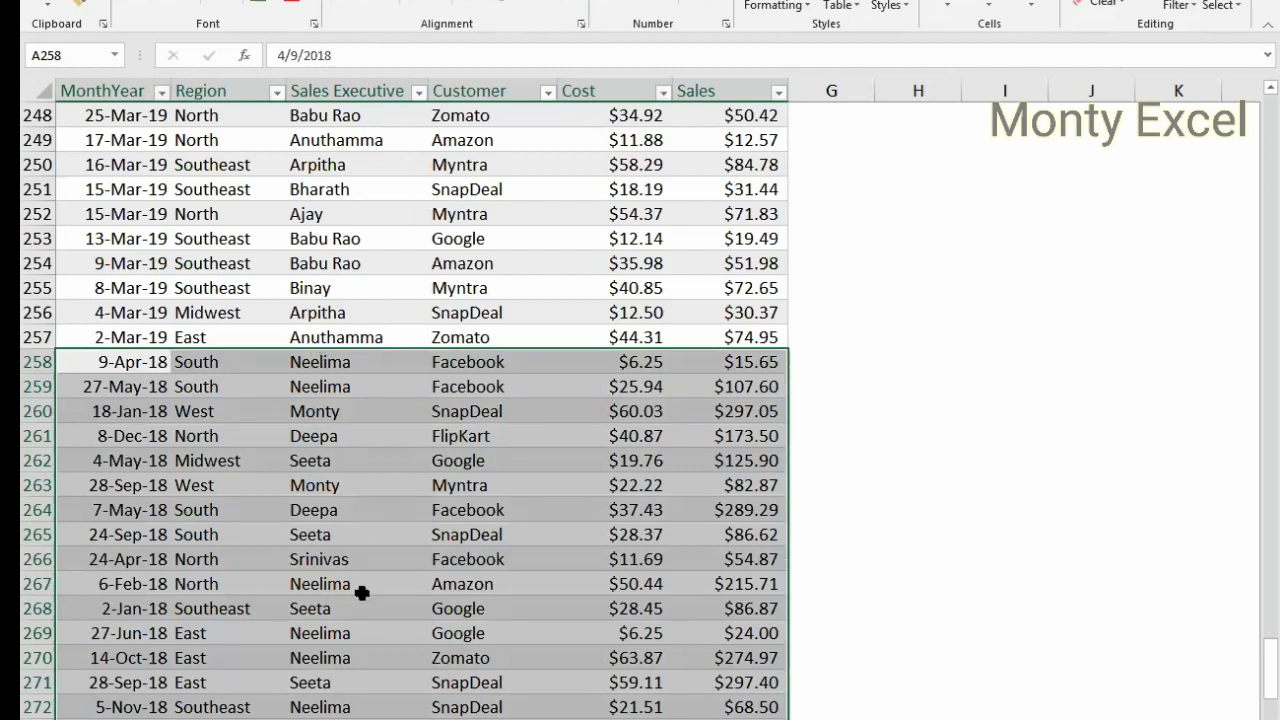
Step: Add a surname to the sales executive's name in cell C284, the last pasted record
scroll(360, 594, down, 3)
scroll(340, 411, down, 6)
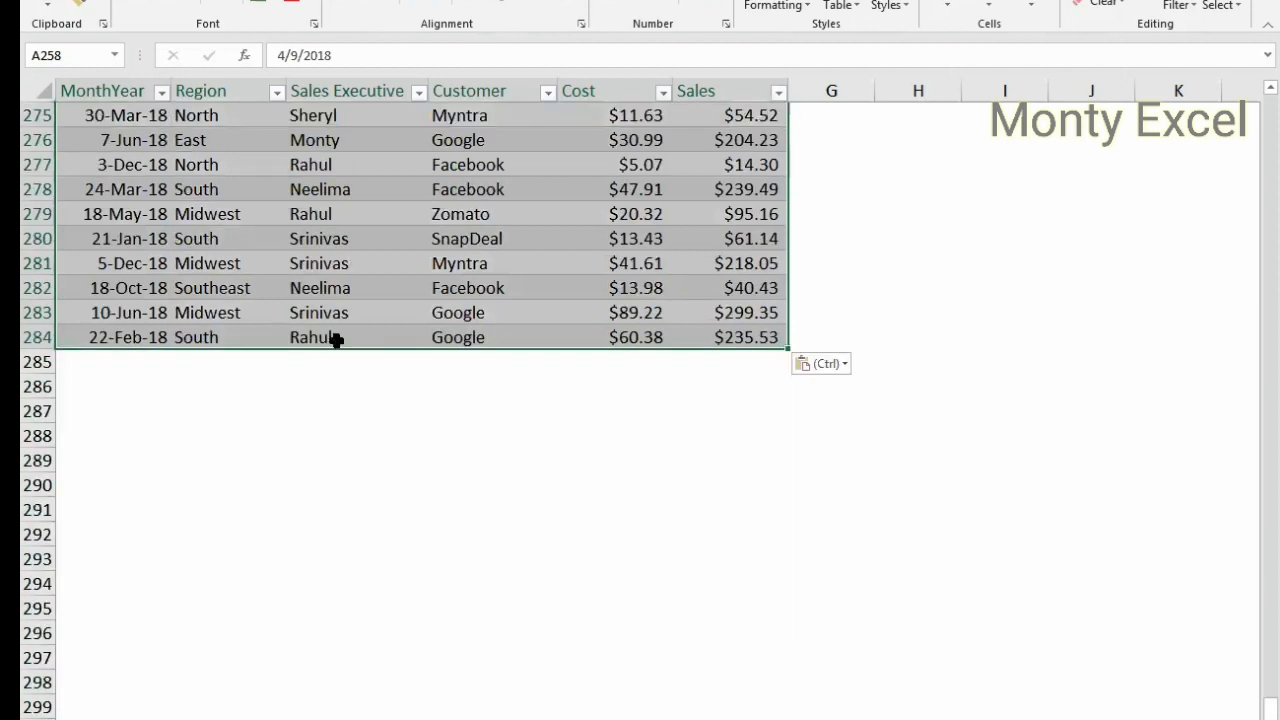
click(335, 340)
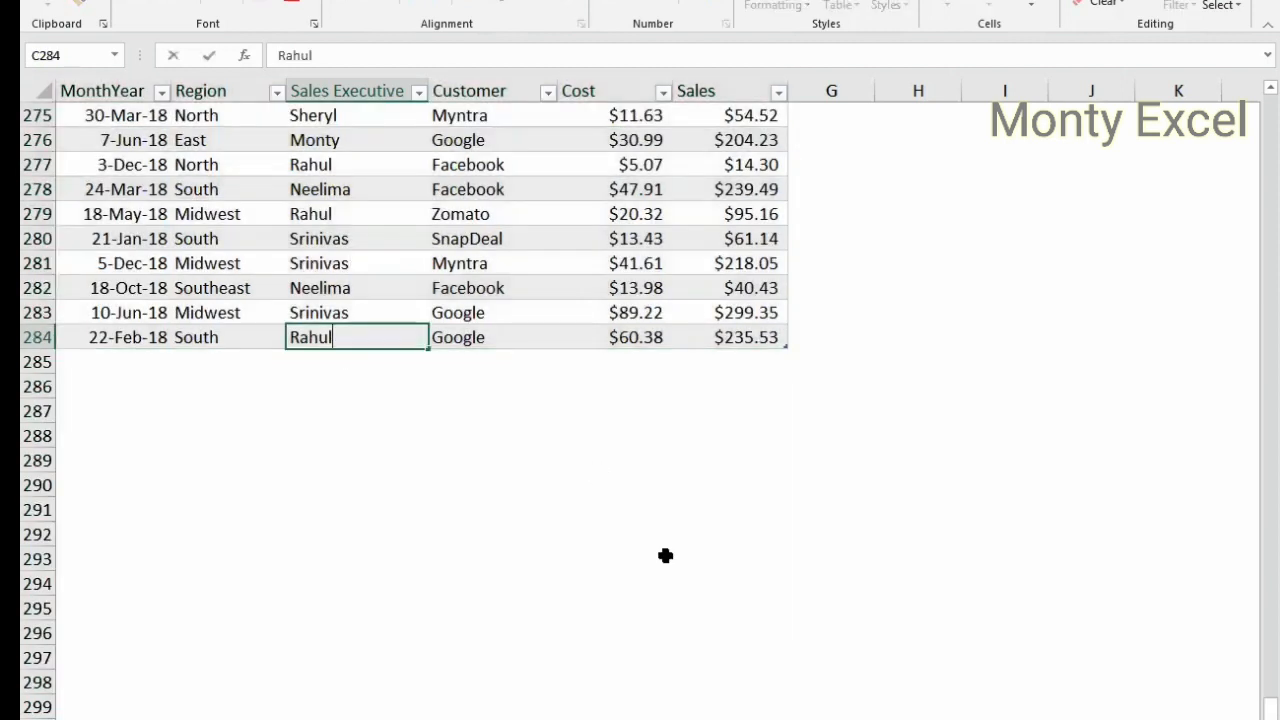
text(p)
key(BackSpace)
text(Ponnala)
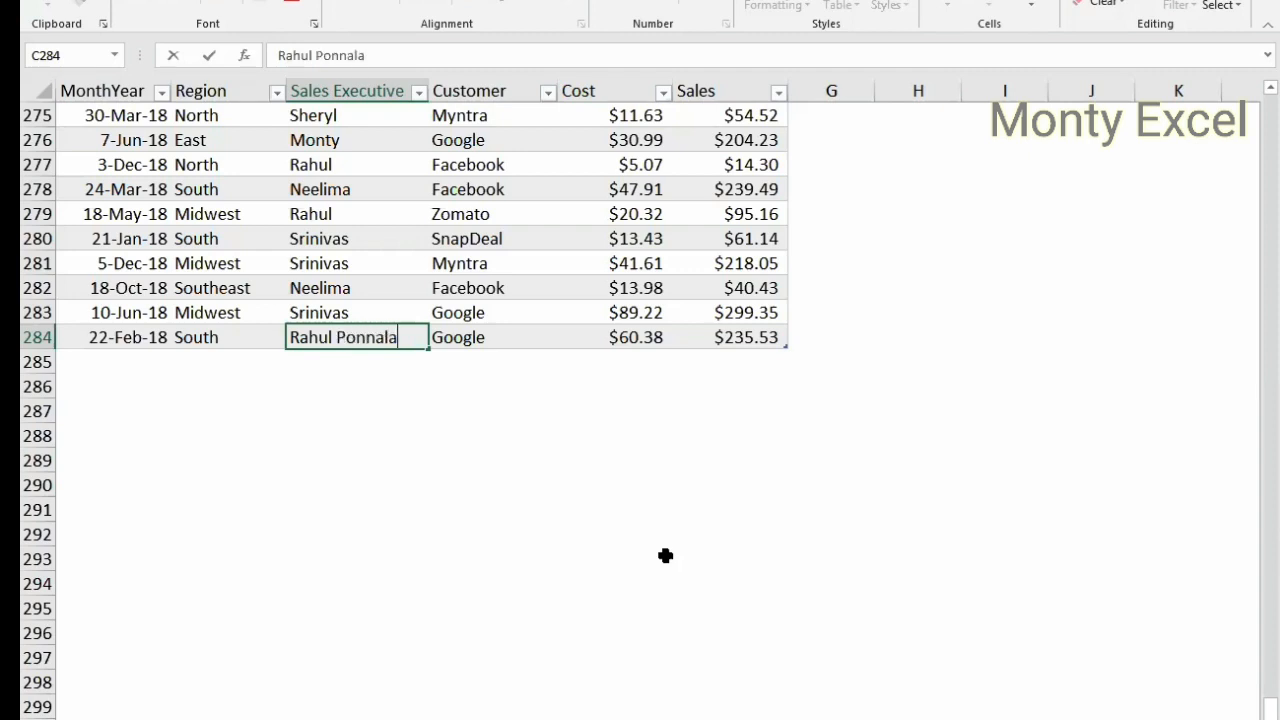
key(Return)
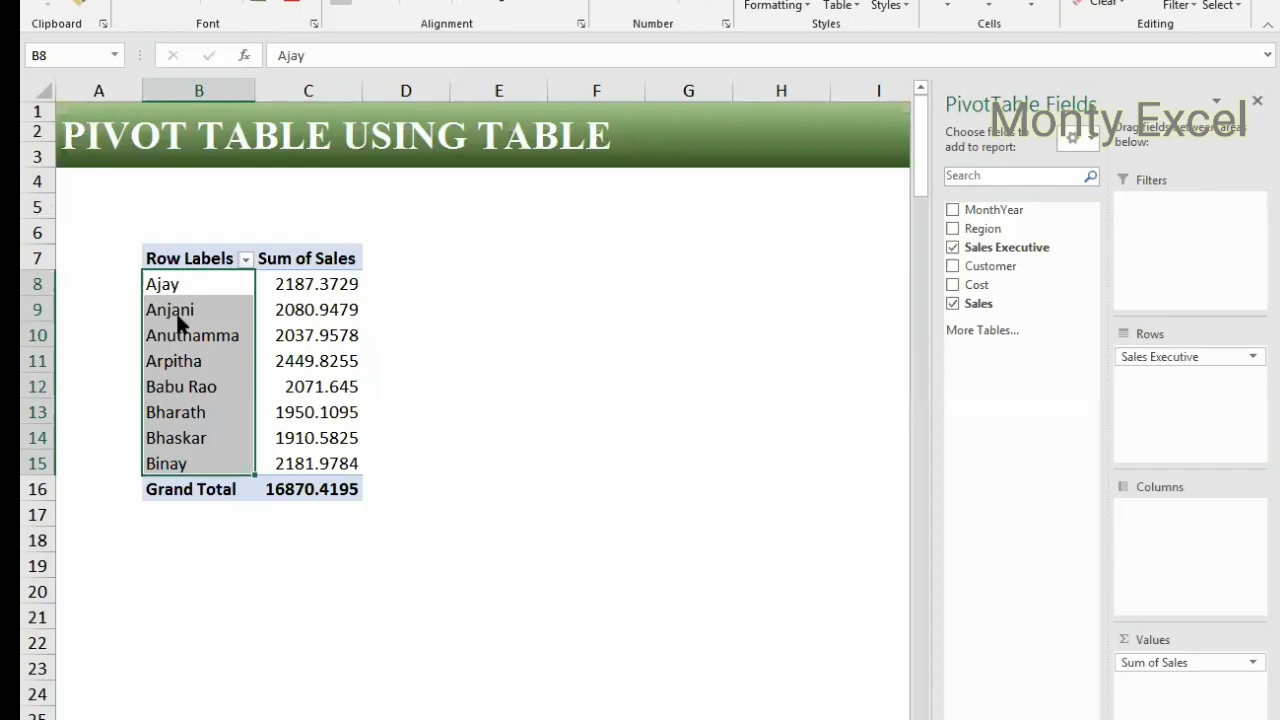
right_click(221, 378)
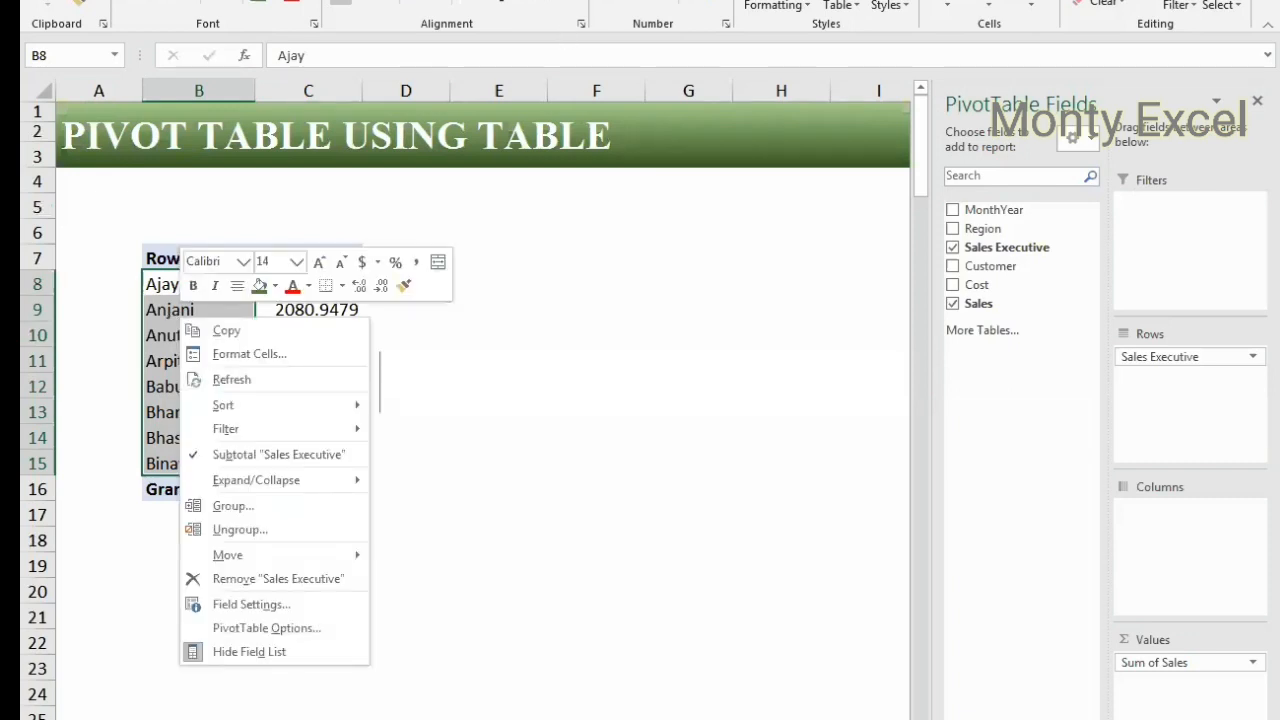
click(690, 1)
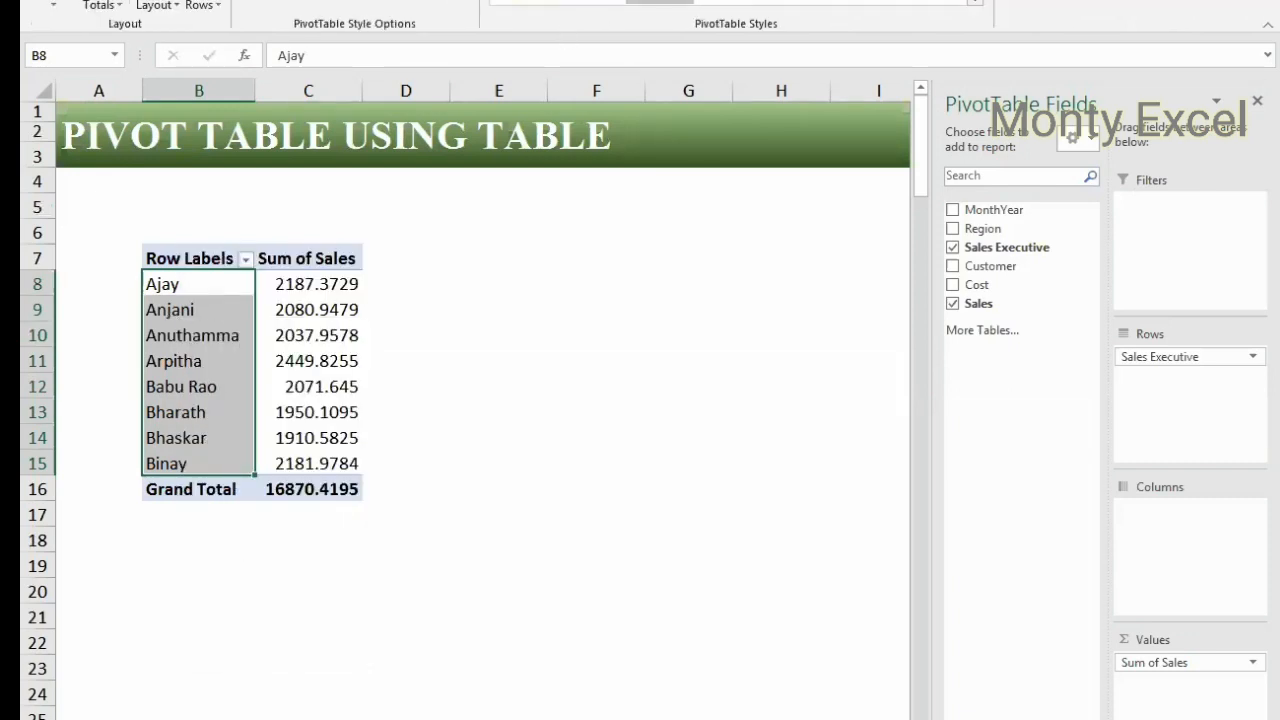
click(657, 1)
click(684, 6)
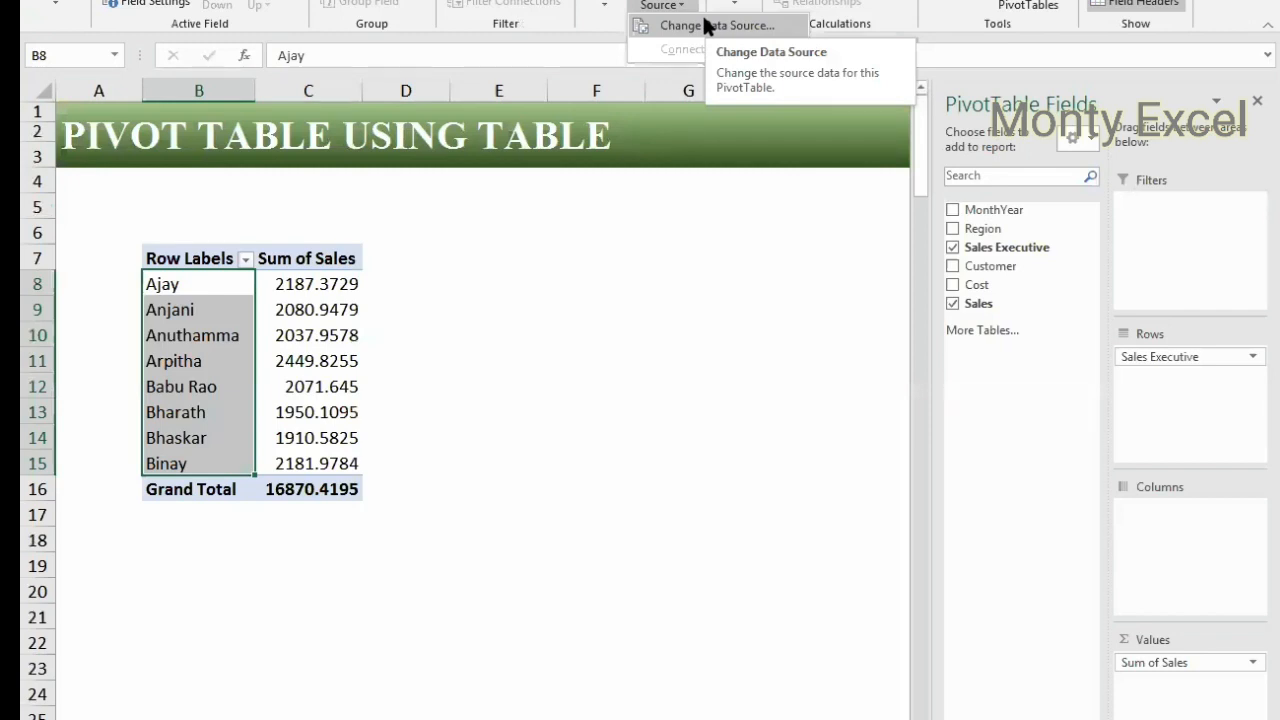
click(588, 427)
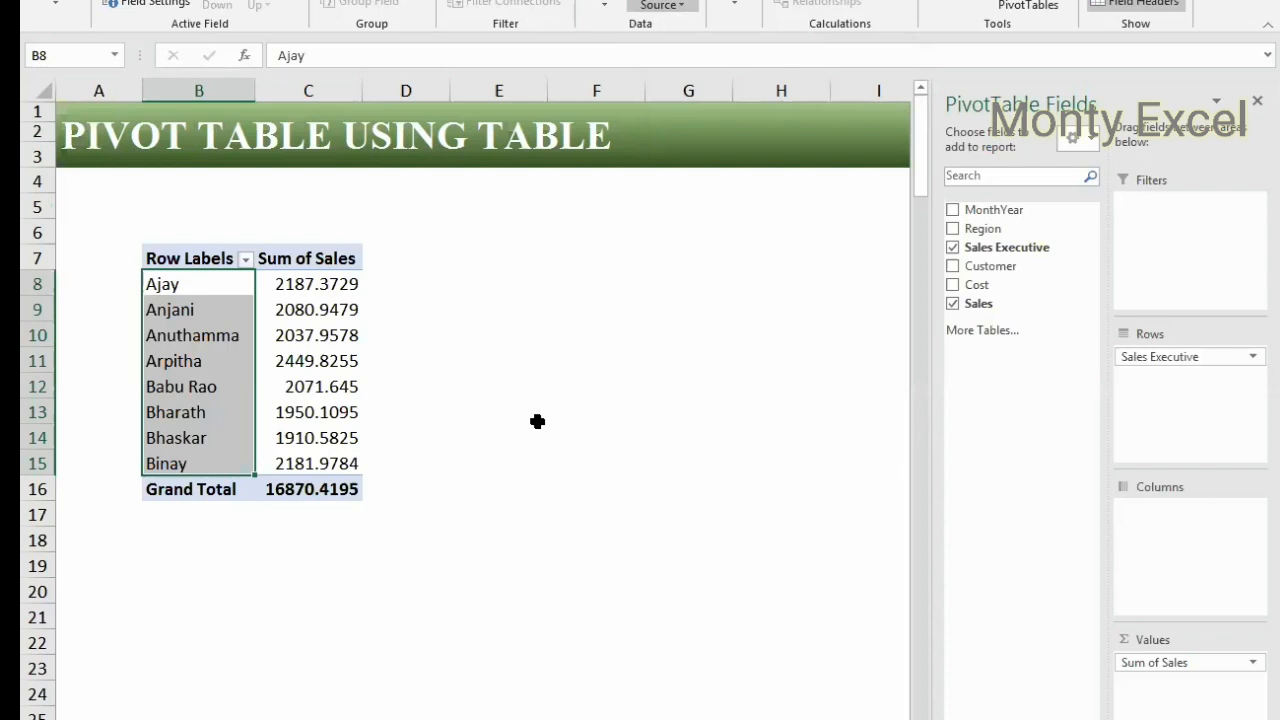
Step: Refresh the pivot table and check the row labels of the newly added sales executives
right_click(298, 344)
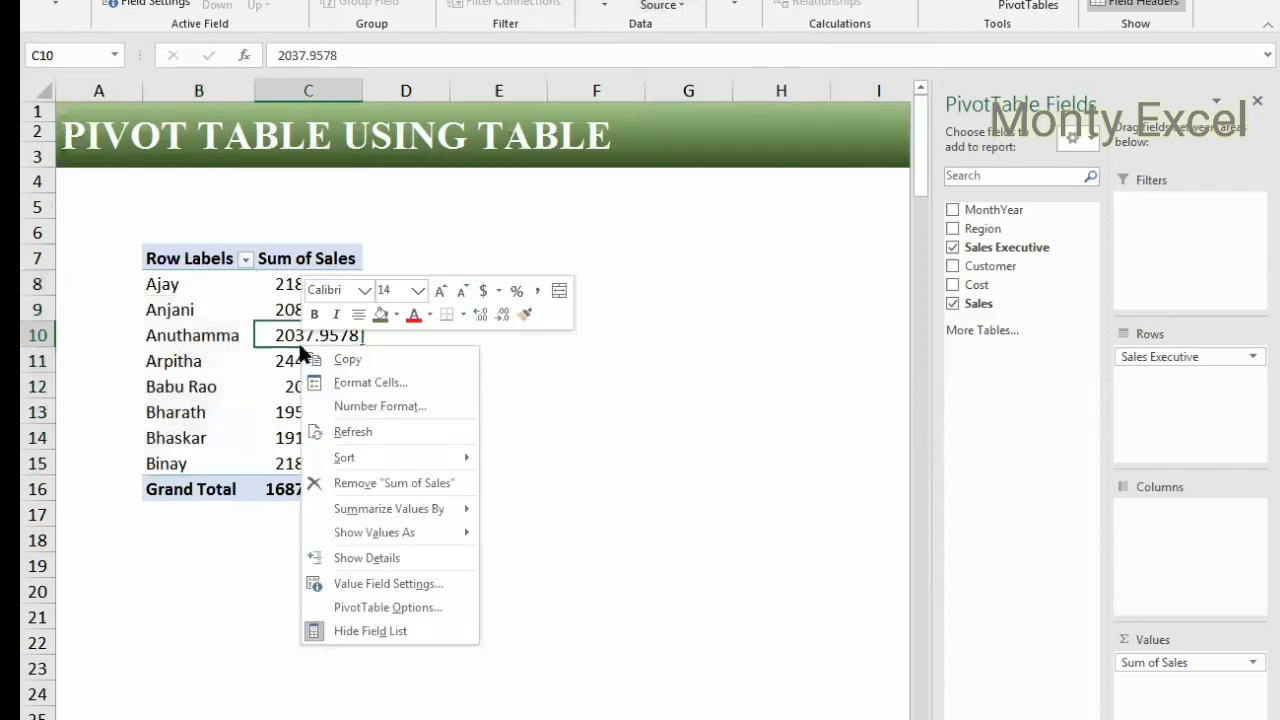
click(355, 432)
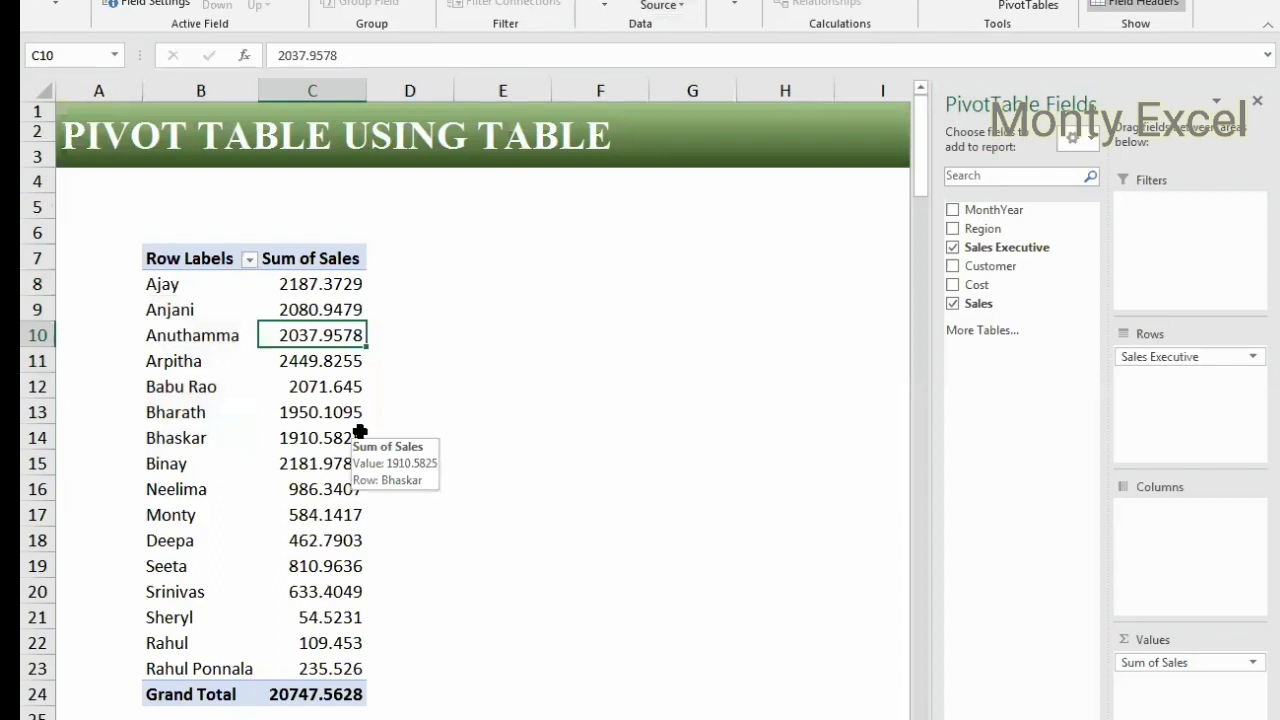
click(185, 665)
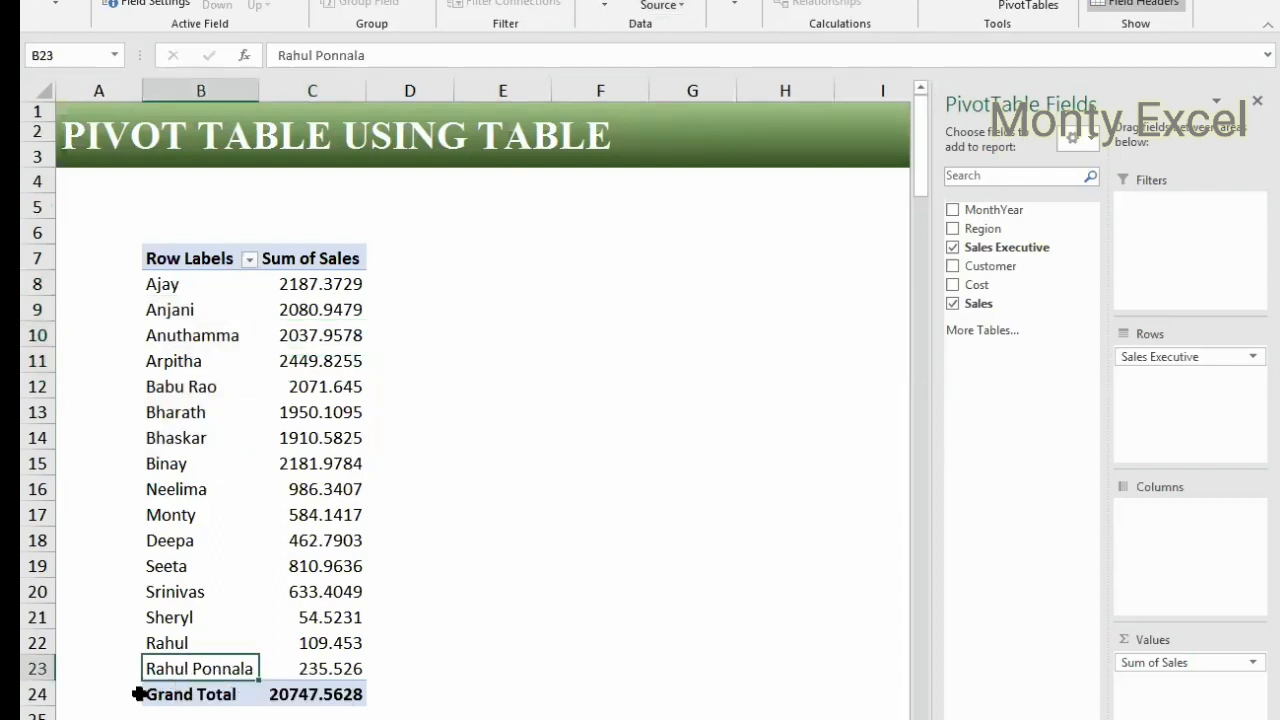
click(180, 560)
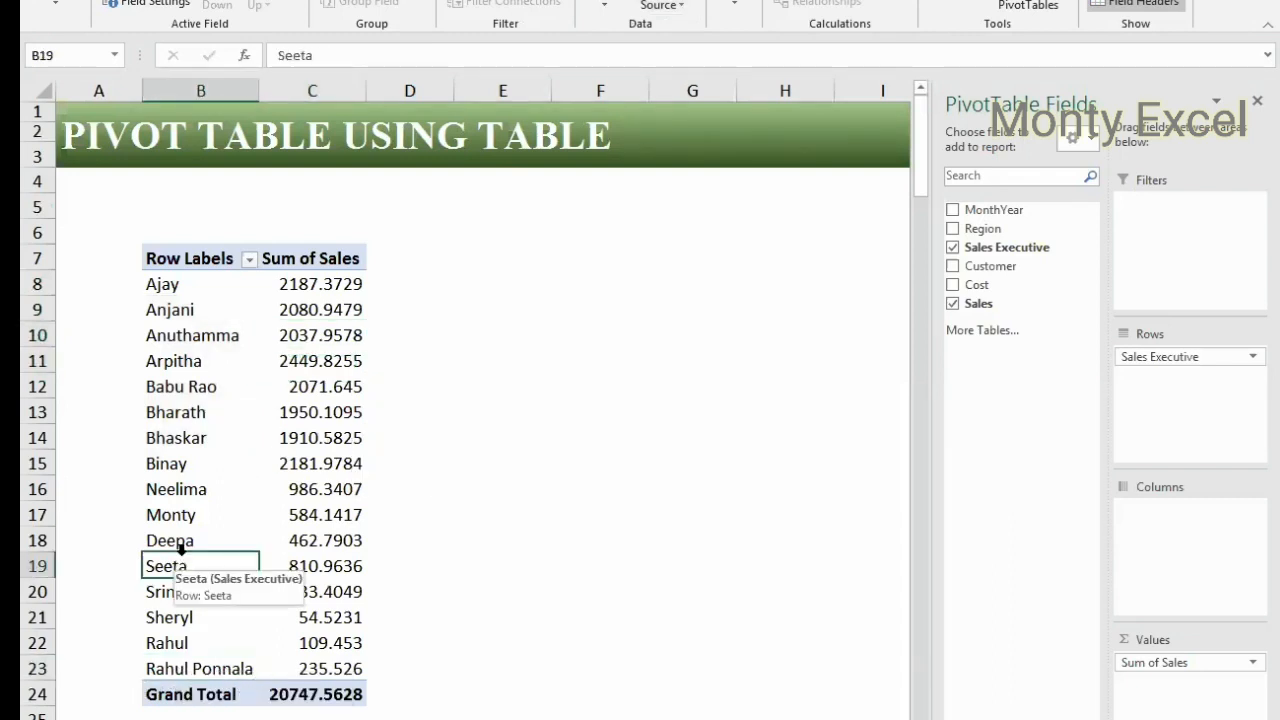
click(180, 538)
click(182, 516)
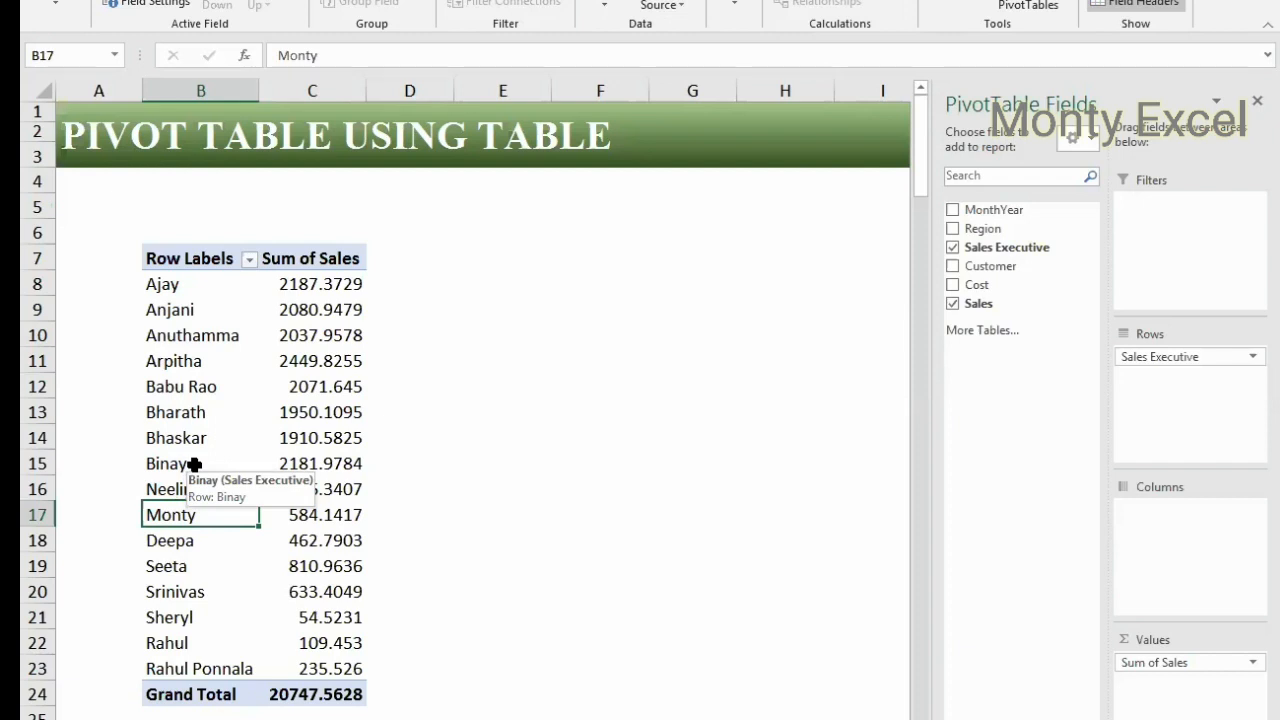
Step: Inspect the table or range used as the pivot table's data source and close the dialog without changes
click(660, 5)
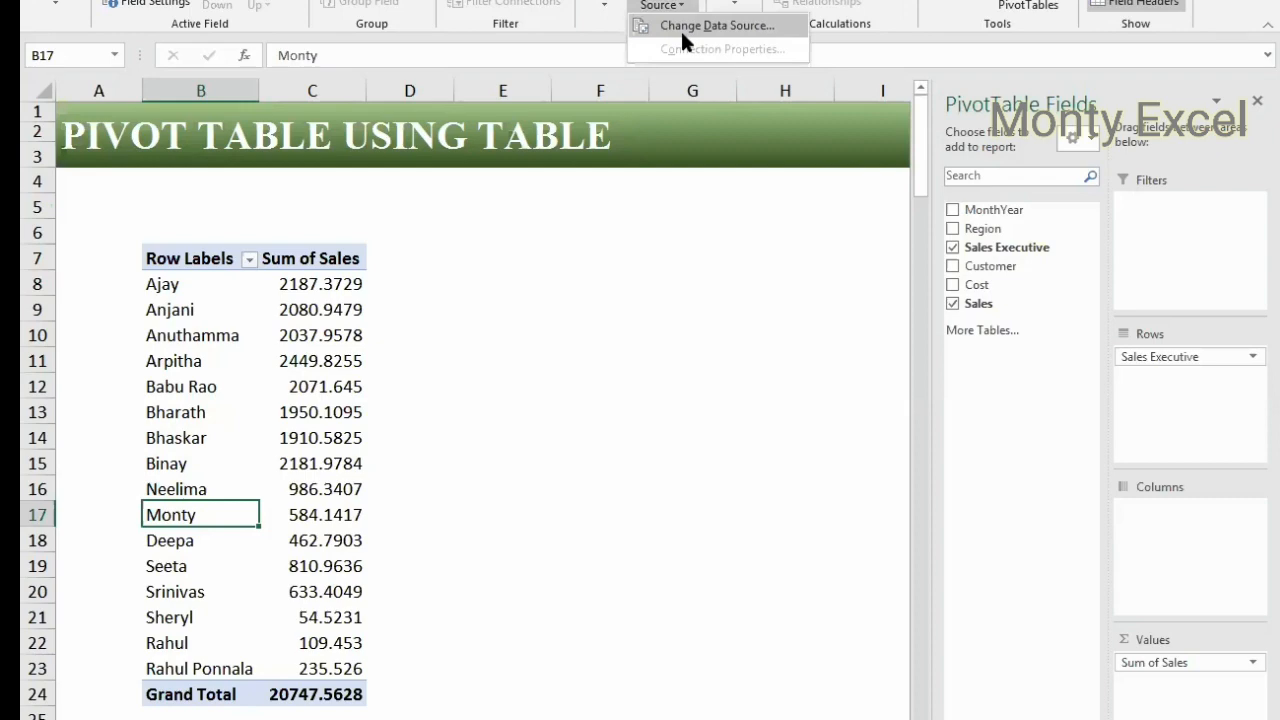
click(680, 26)
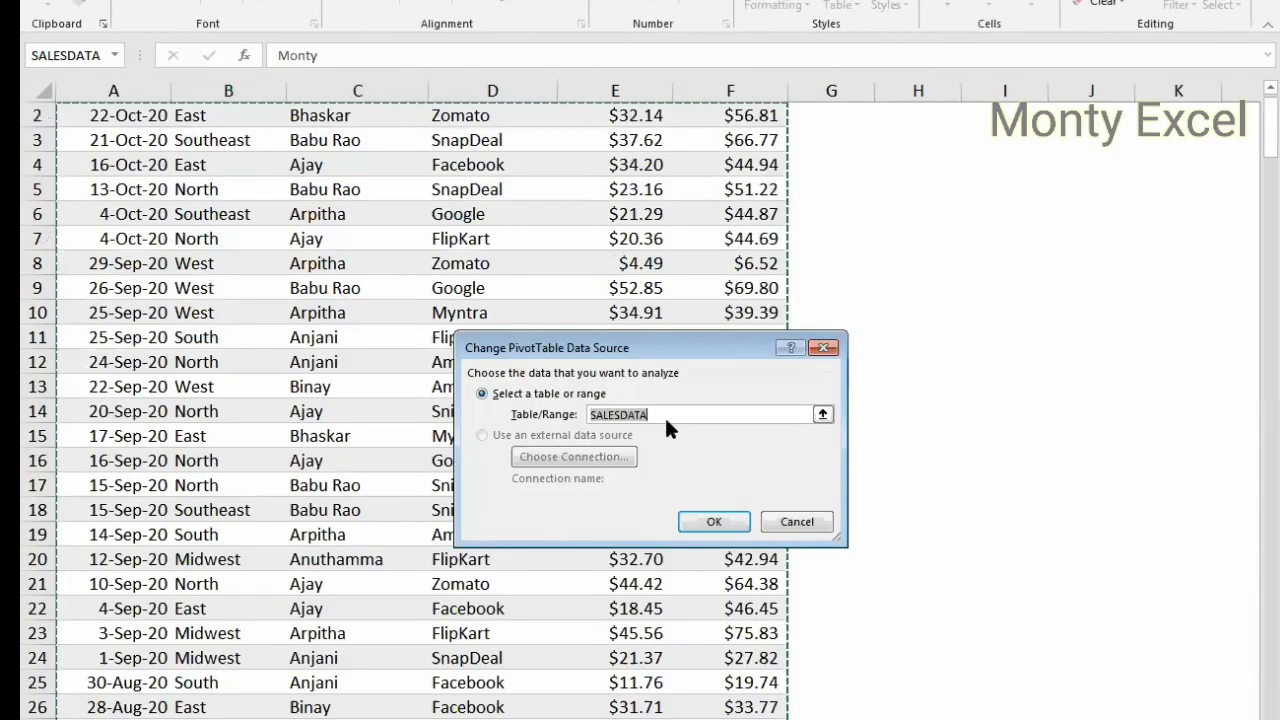
click(670, 414)
double_click(591, 412)
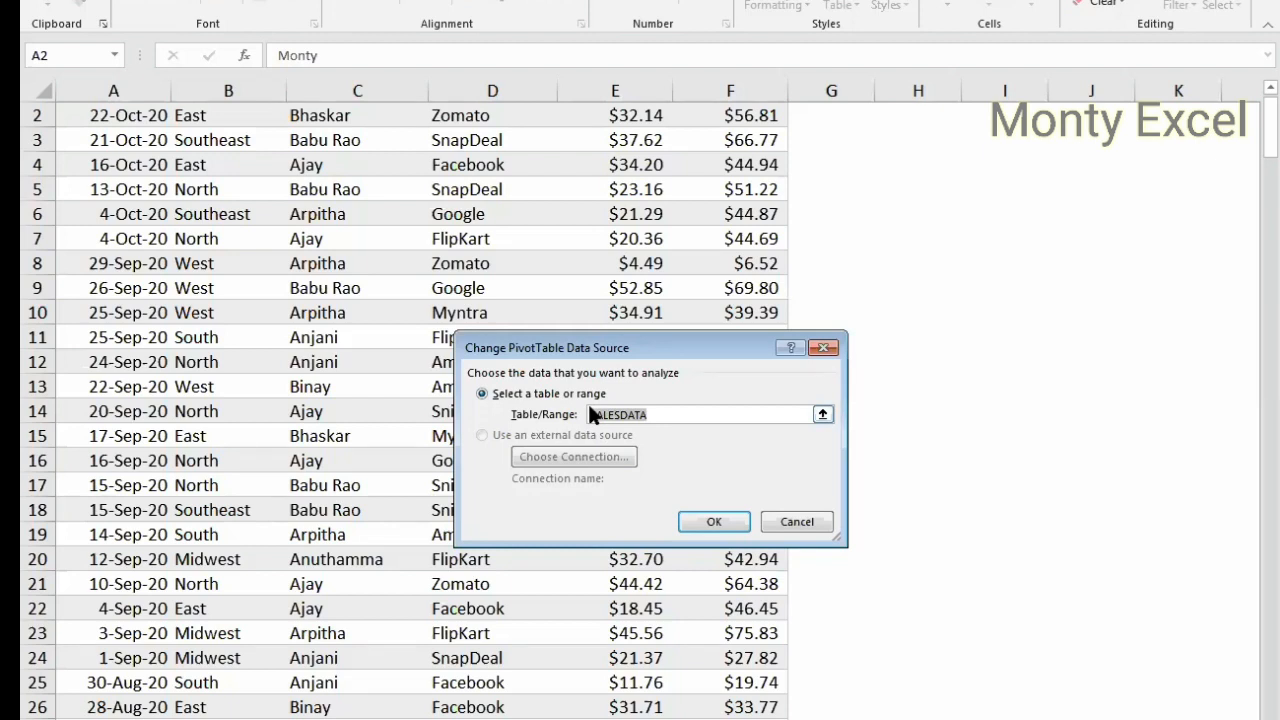
click(822, 416)
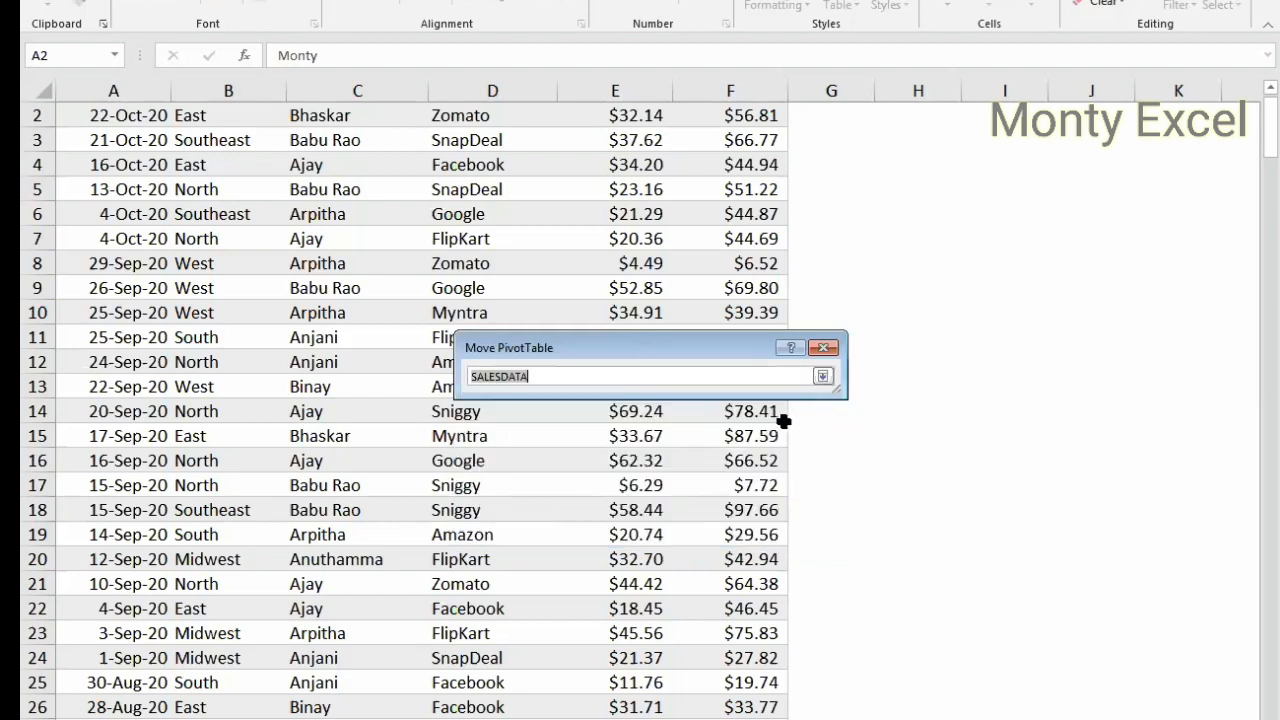
click(368, 310)
click(778, 530)
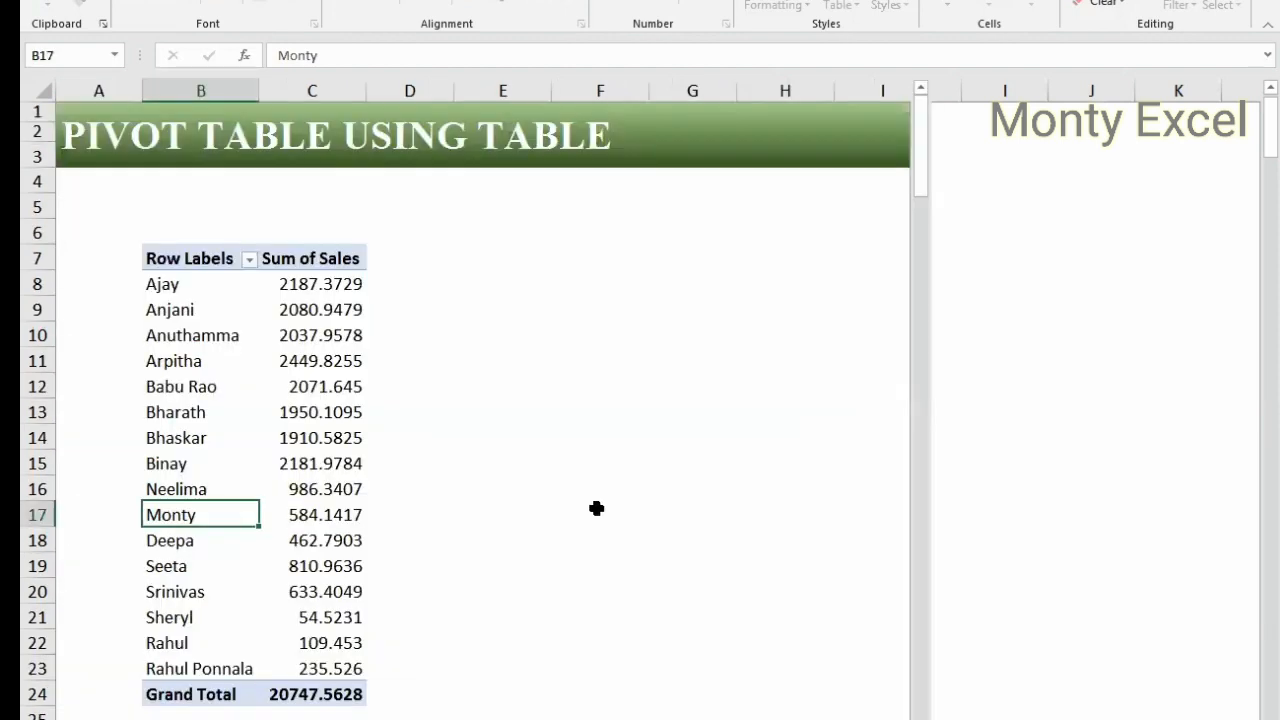
Step: Check the data source range of the Average Cost by Salesman pivot table and cancel without changes
click(785, 540)
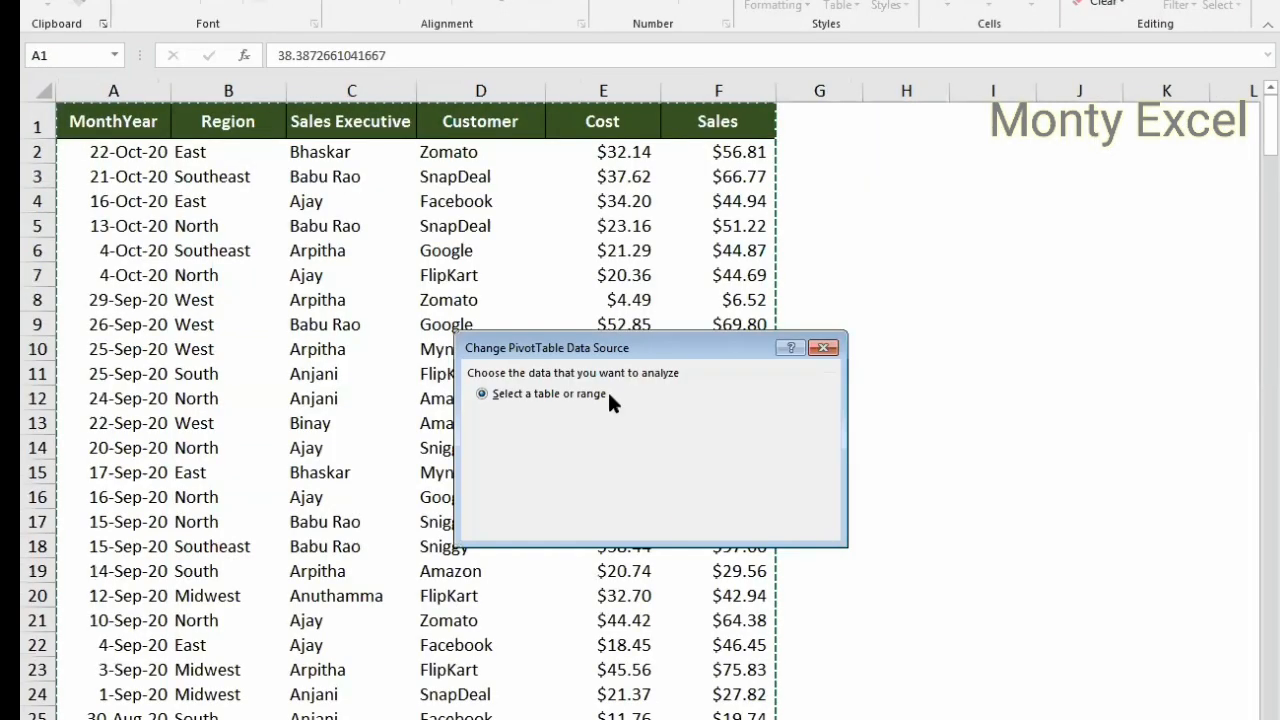
click(709, 418)
drag(709, 418, 551, 412)
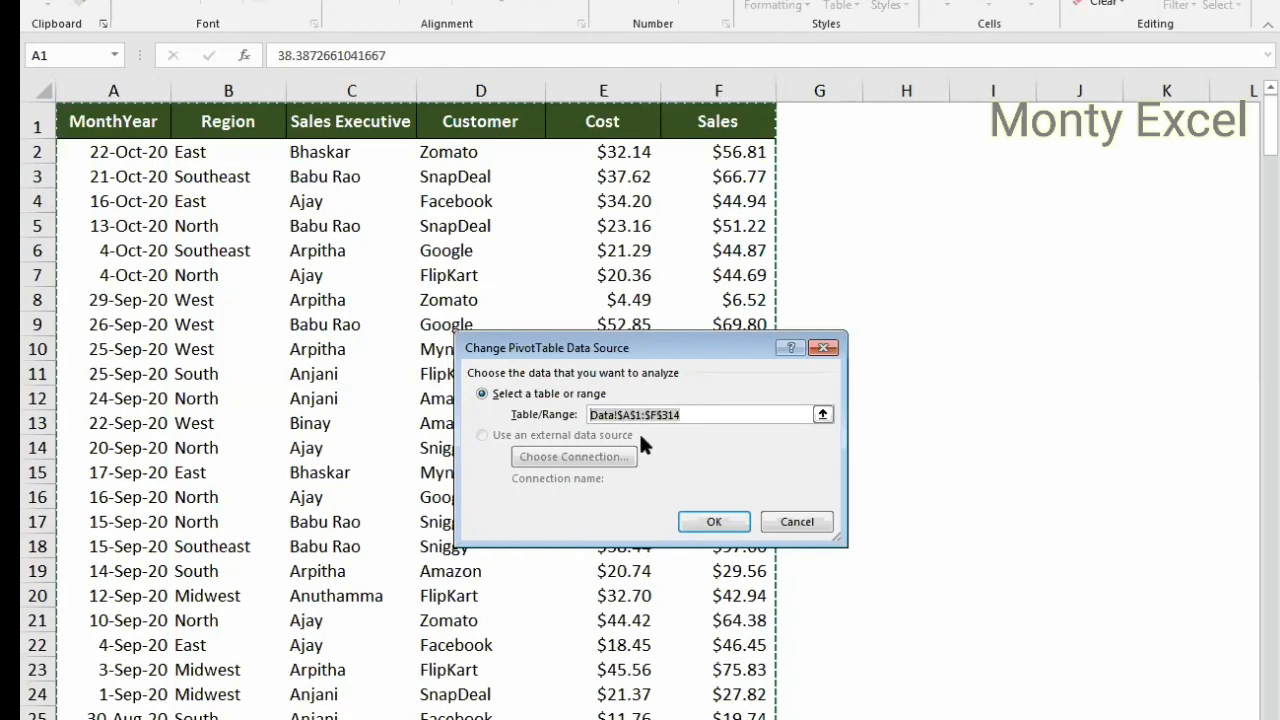
click(798, 522)
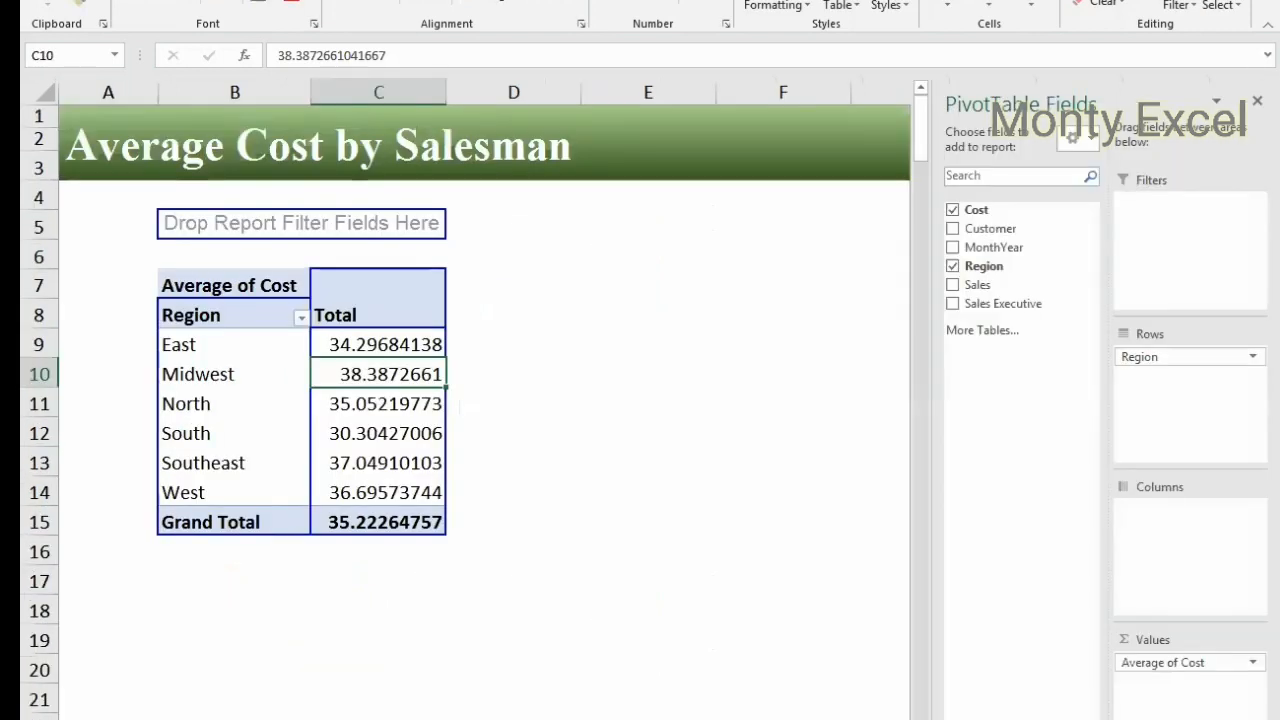
Step: Review the records in the sales table and refresh the pivot table on the PIVOT TABLE USING TABLE sheet again
click(335, 717)
scroll(348, 700, down, 10)
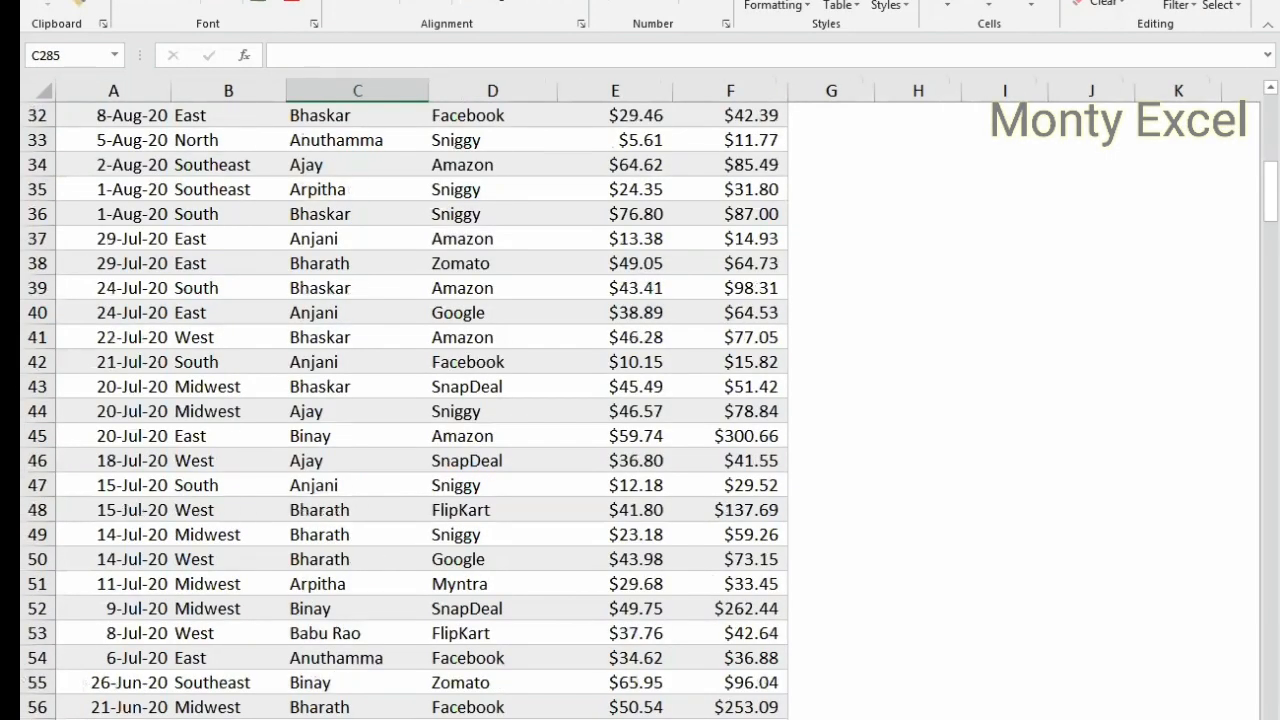
scroll(420, 410, down, 5)
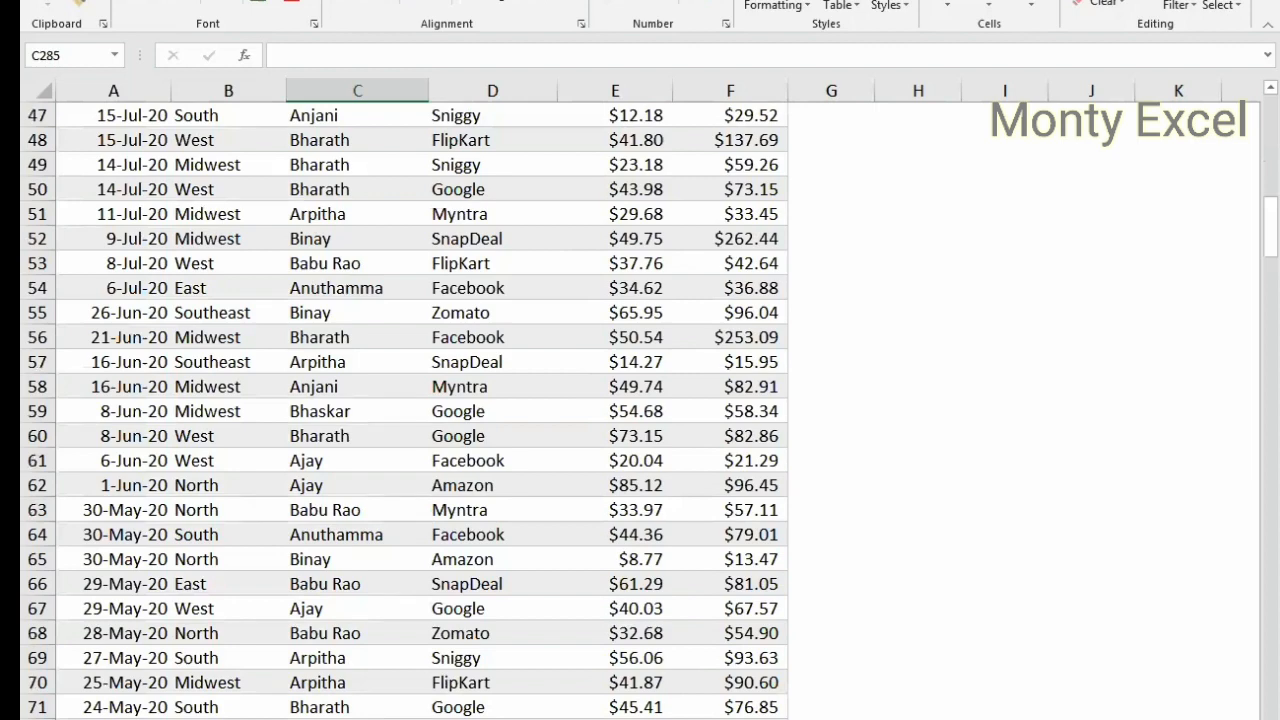
click(540, 719)
right_click(306, 441)
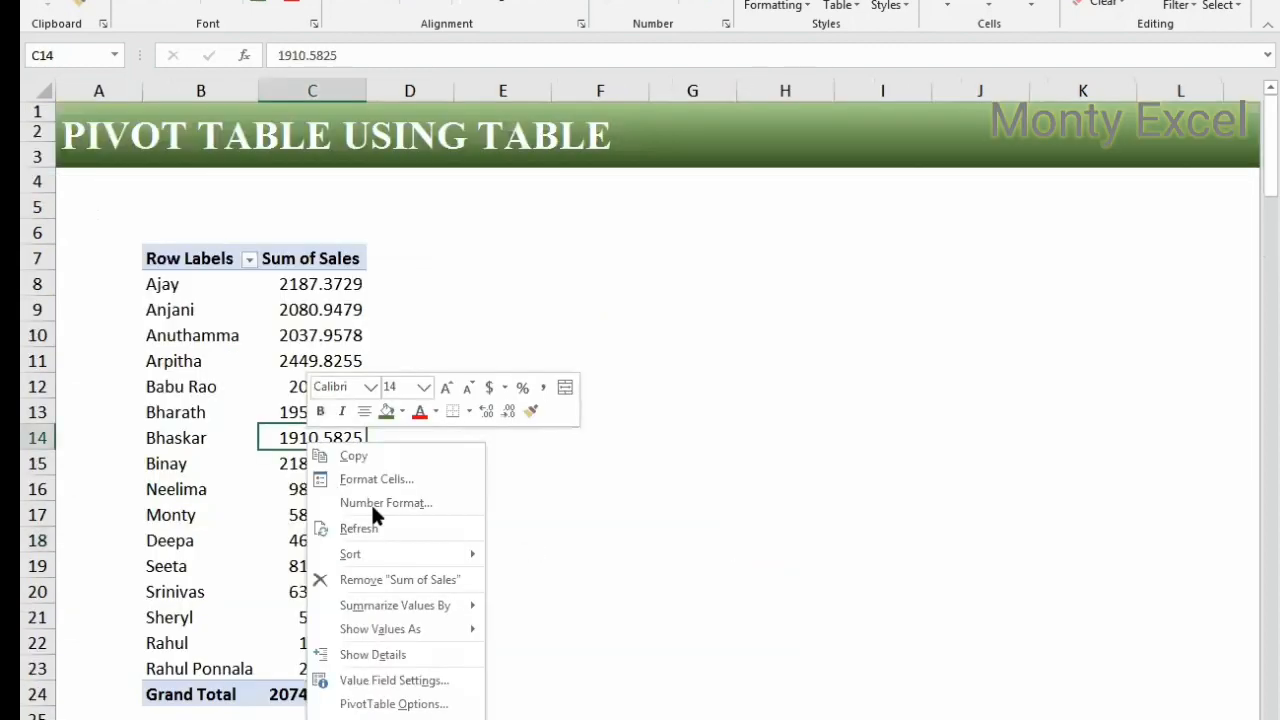
click(359, 528)
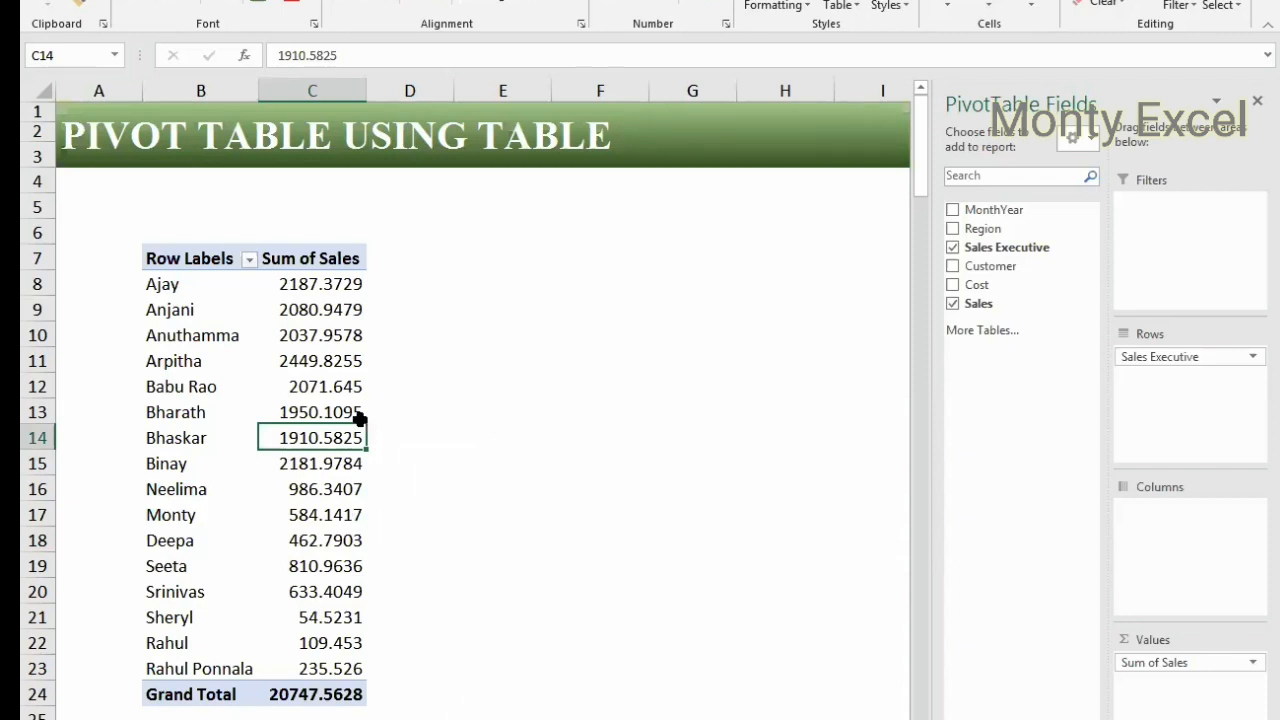
right_click(355, 314)
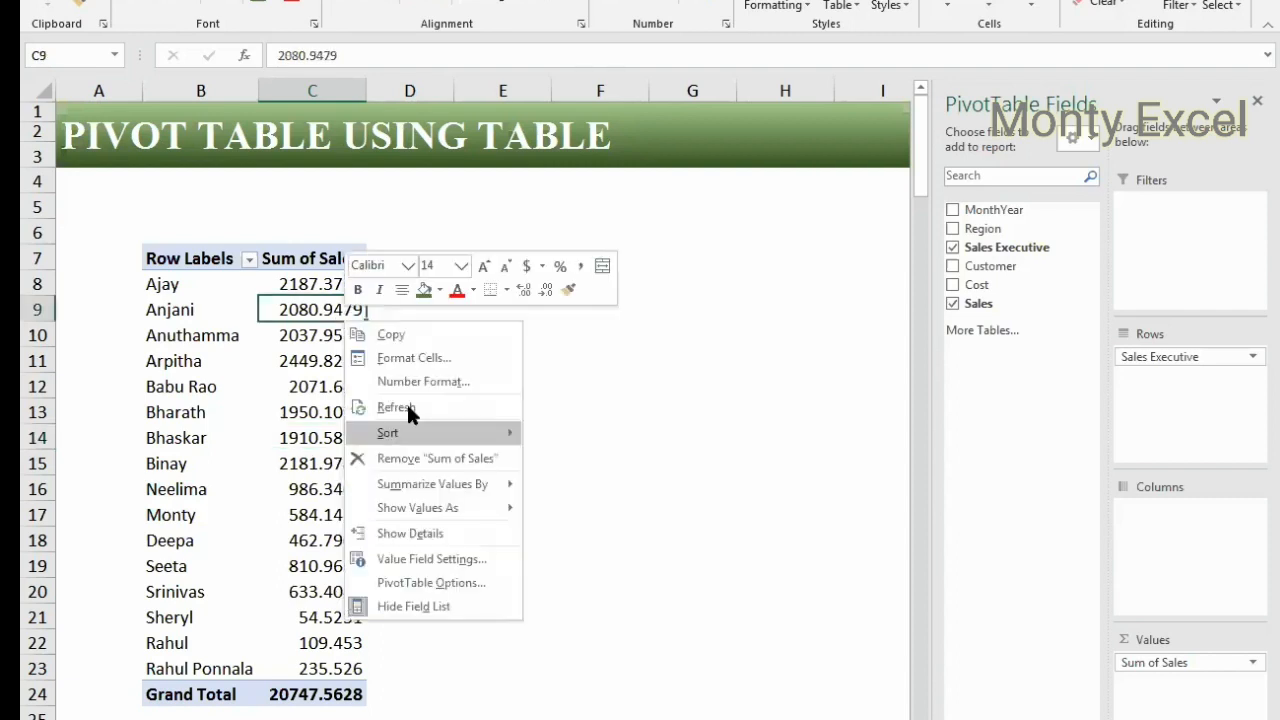
click(409, 407)
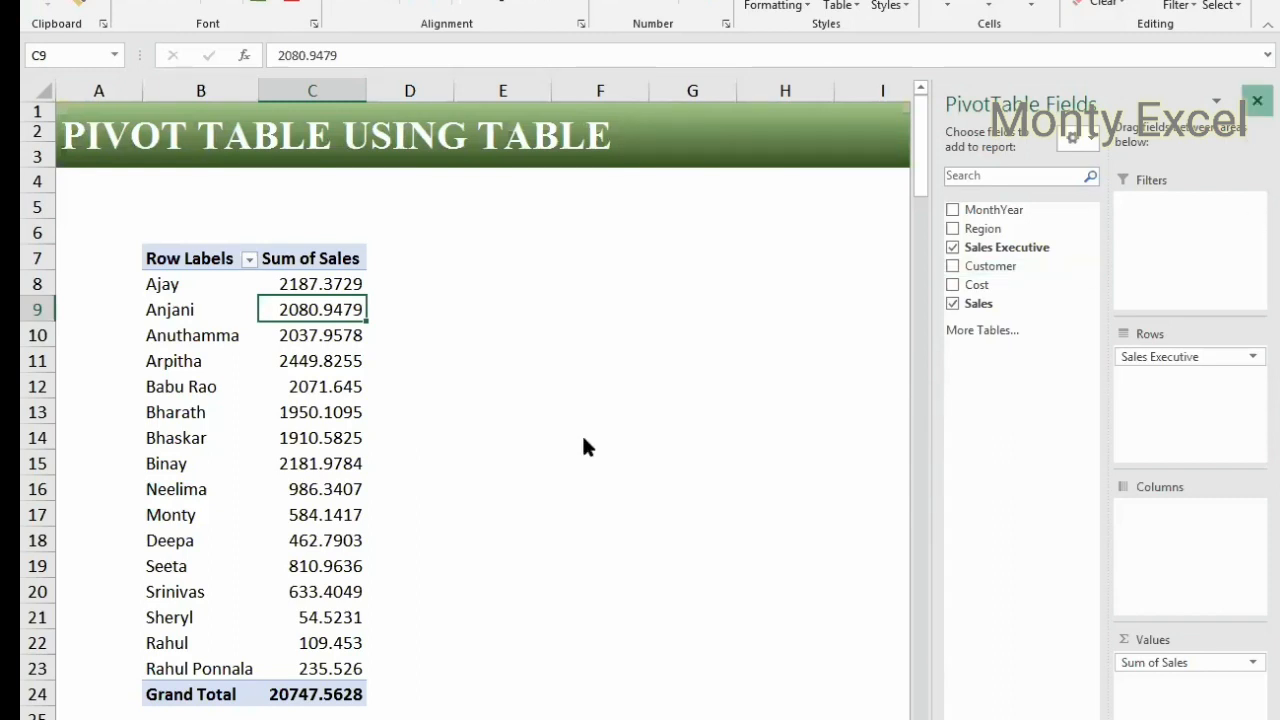
Step: Go to the Pivot Table Topics sheet and copy it into a new workbook
key(ctrl+Home)
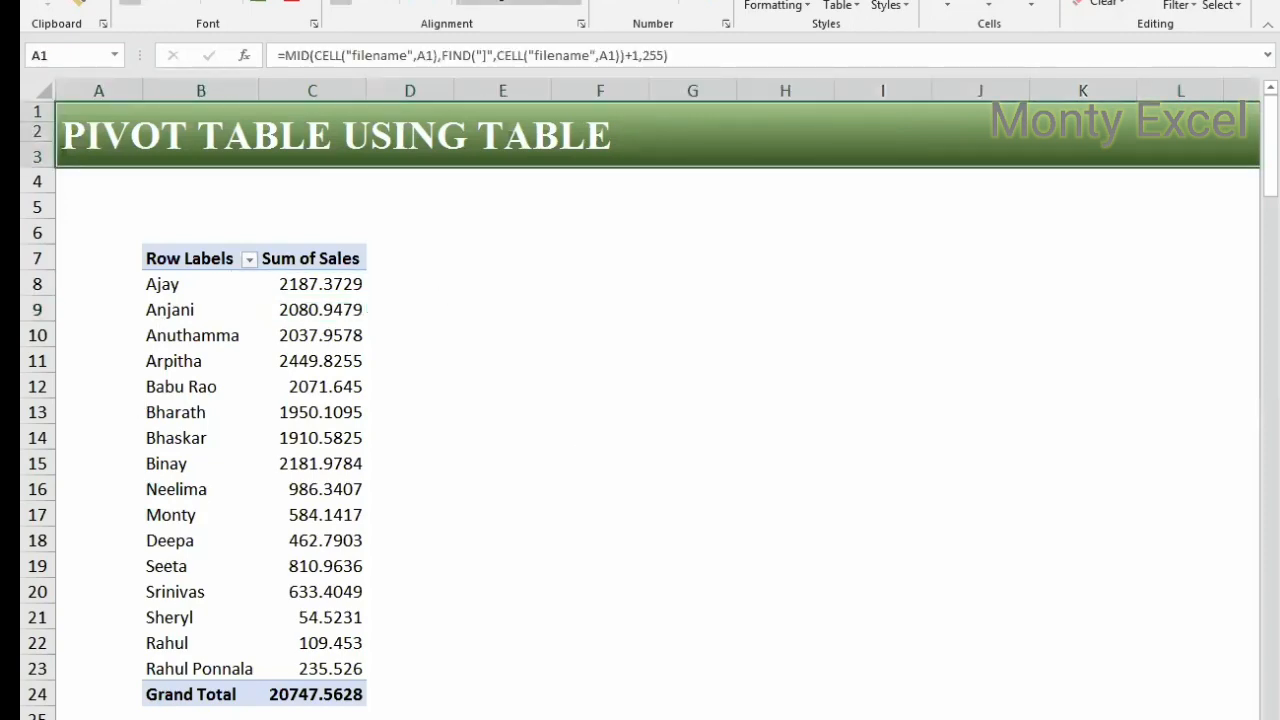
key(ctrl+Page_Up)
key(ctrl+Page_Up)
key(ctrl+Page_Up)
key(ctrl+Page_Up)
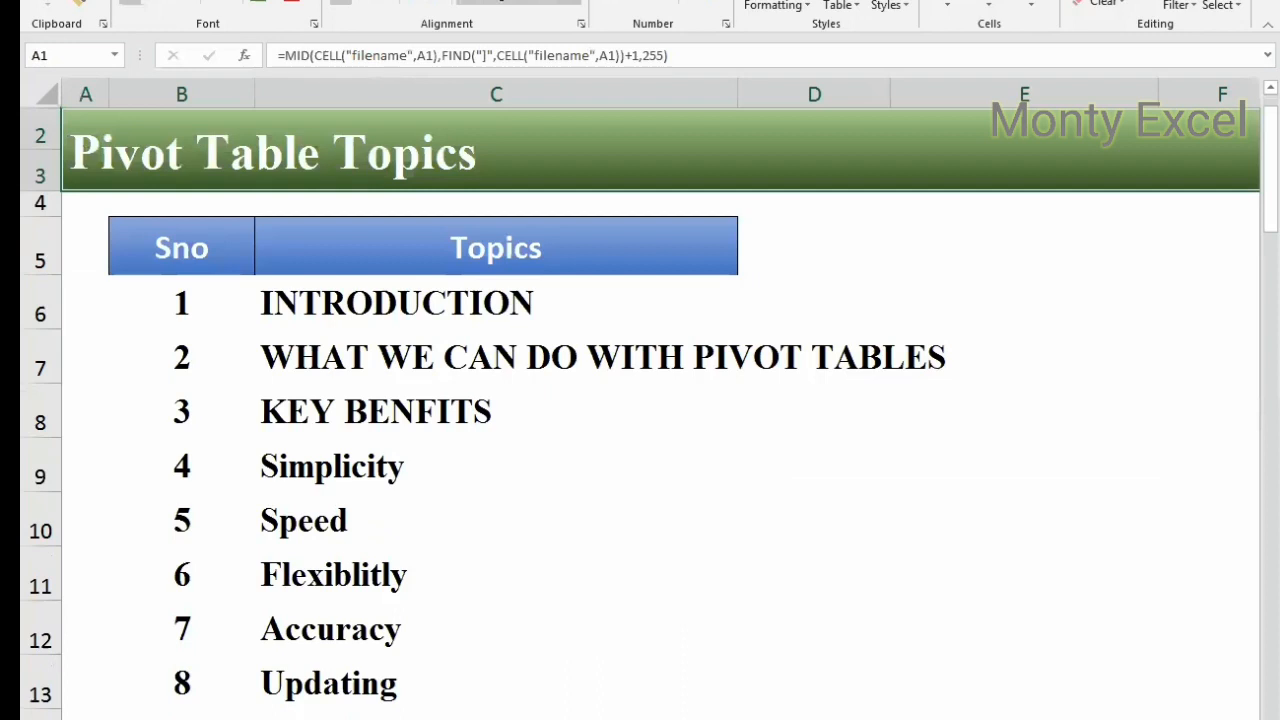
right_click(237, 698)
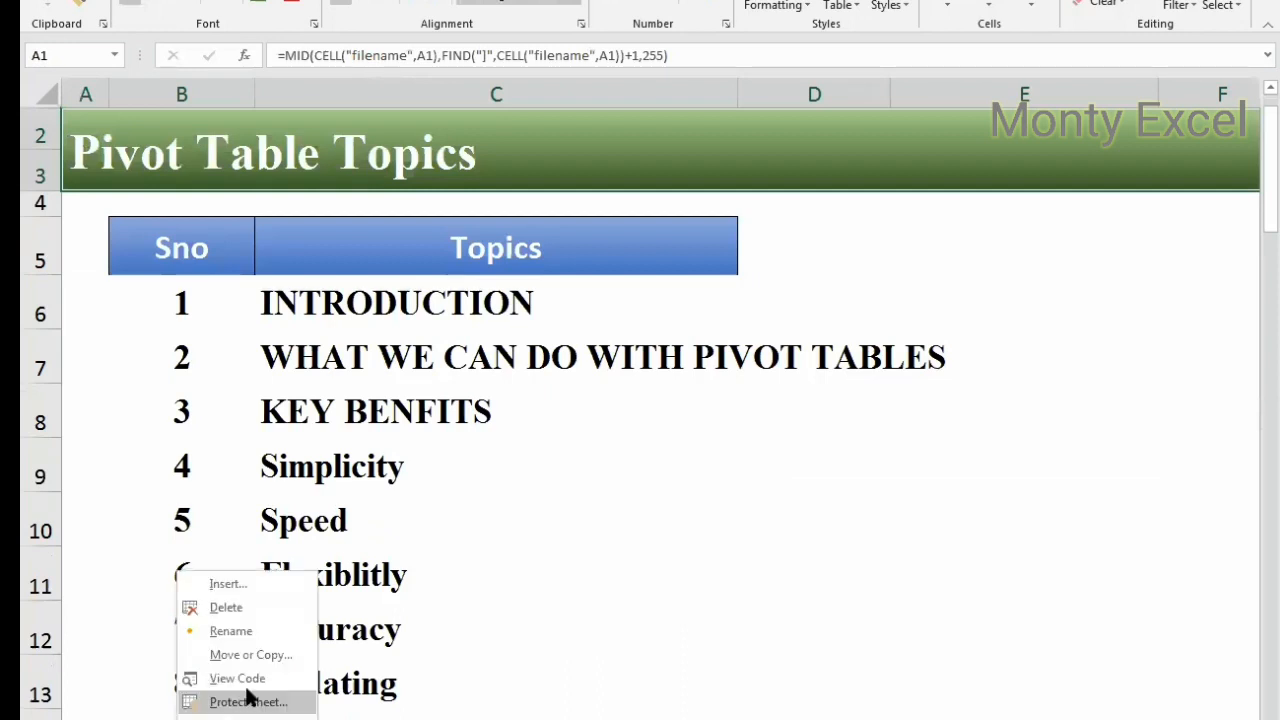
click(225, 654)
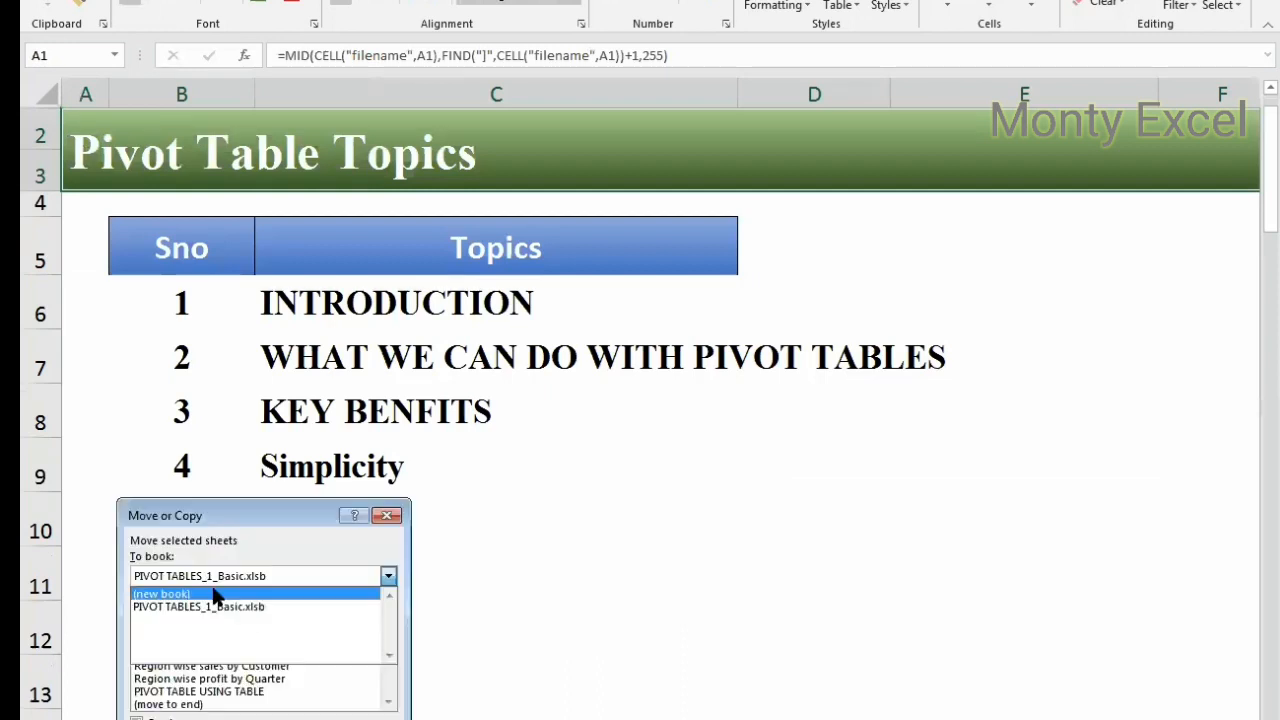
click(213, 581)
click(200, 592)
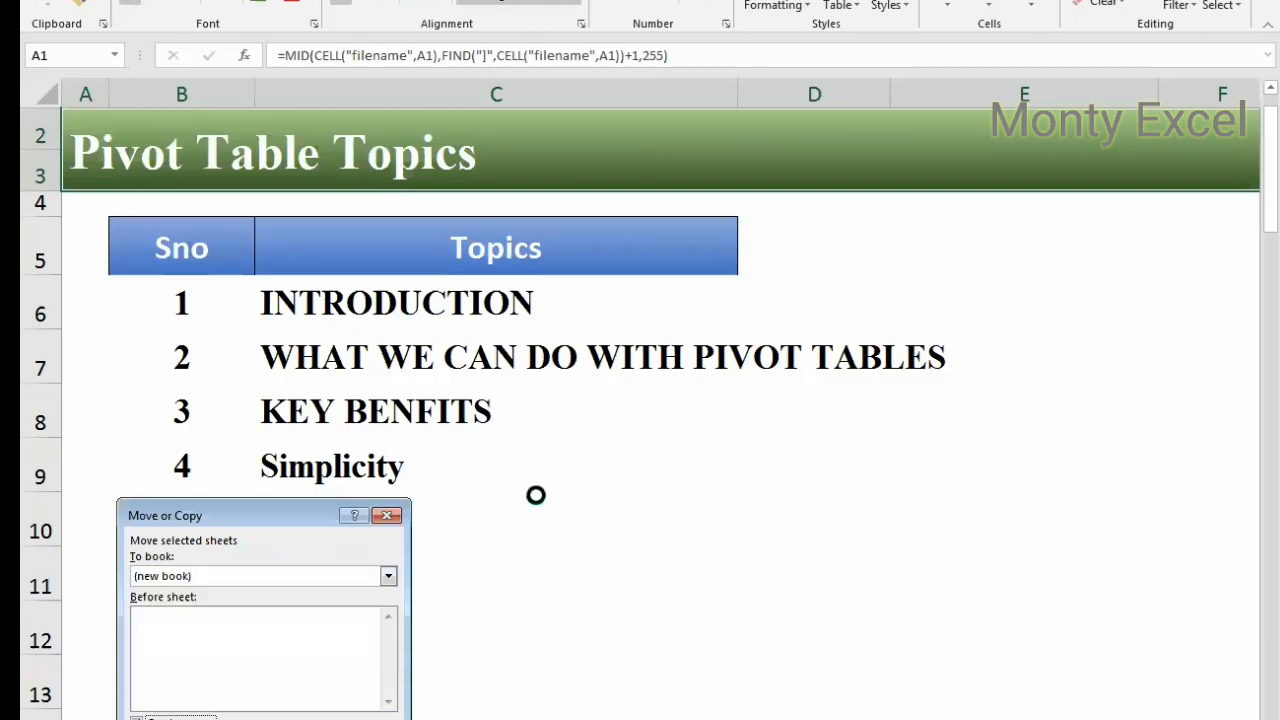
key(Return)
Step: Enter "Average Cost by Salesman" as topic 18 in cell C23 of the new workbook's topics list, matching the pivot sheet's title
click(557, 523)
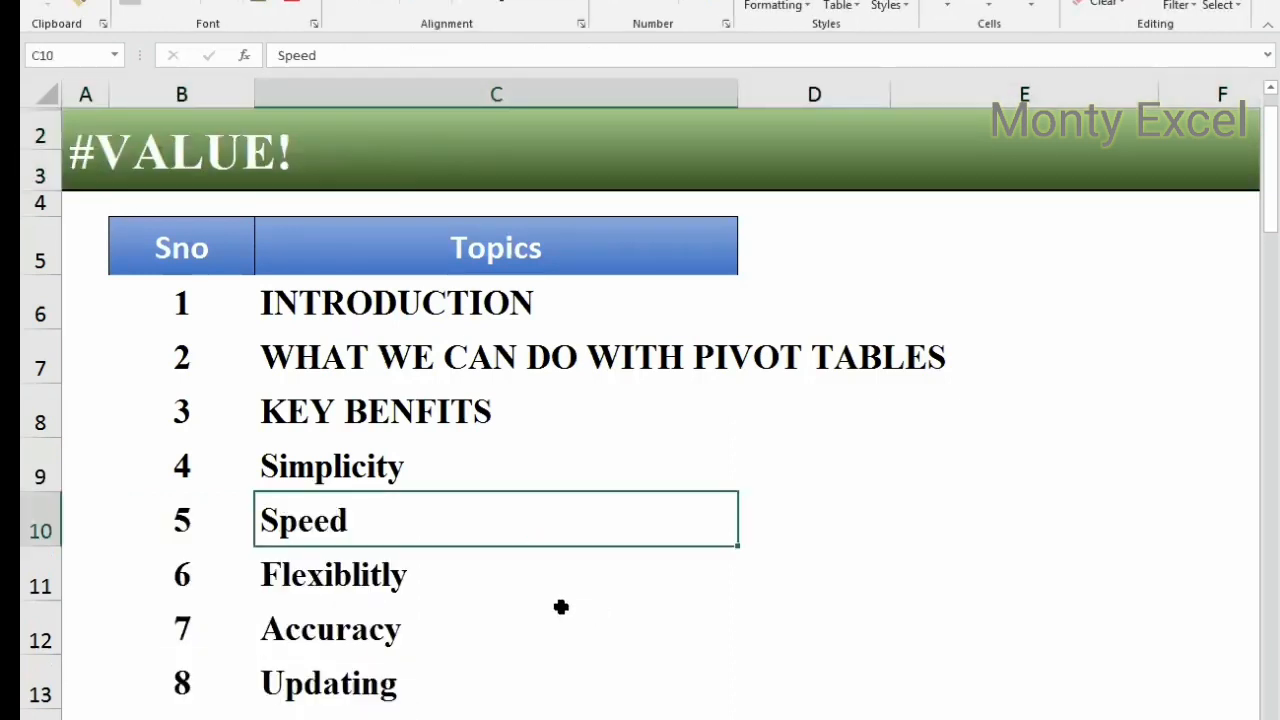
scroll(440, 580, down, 6)
click(334, 297)
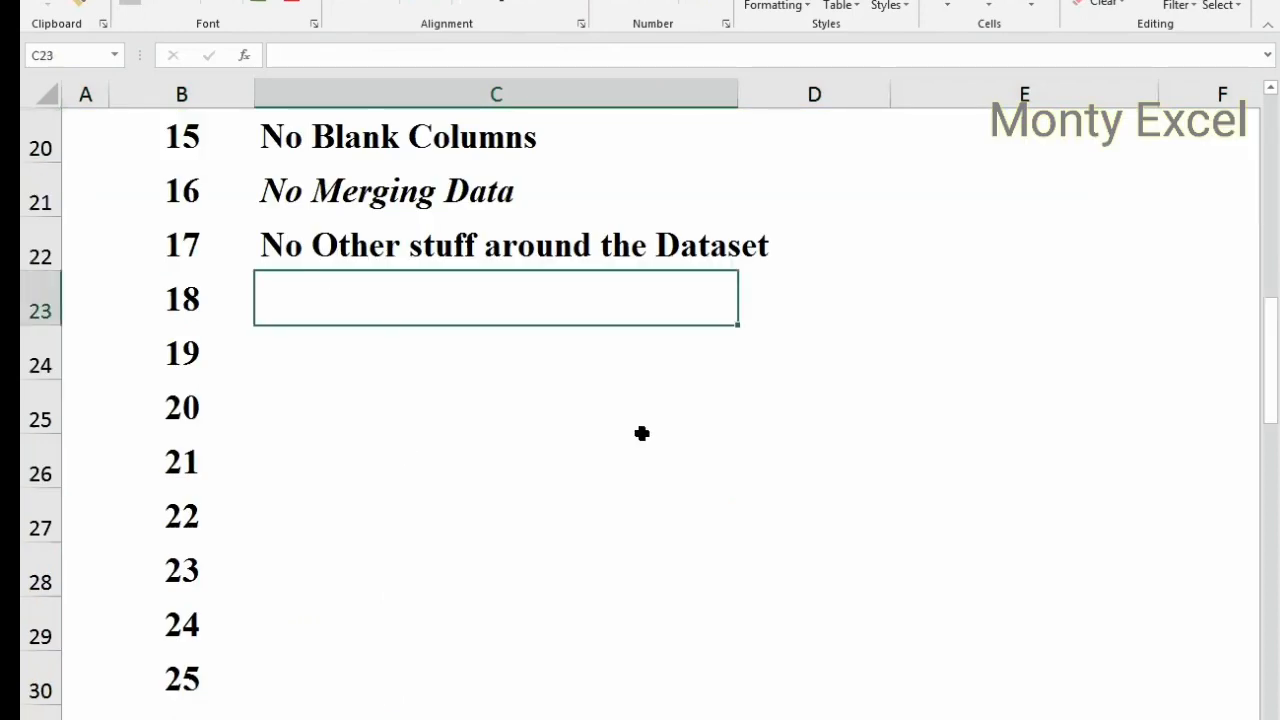
key(ctrl+Home)
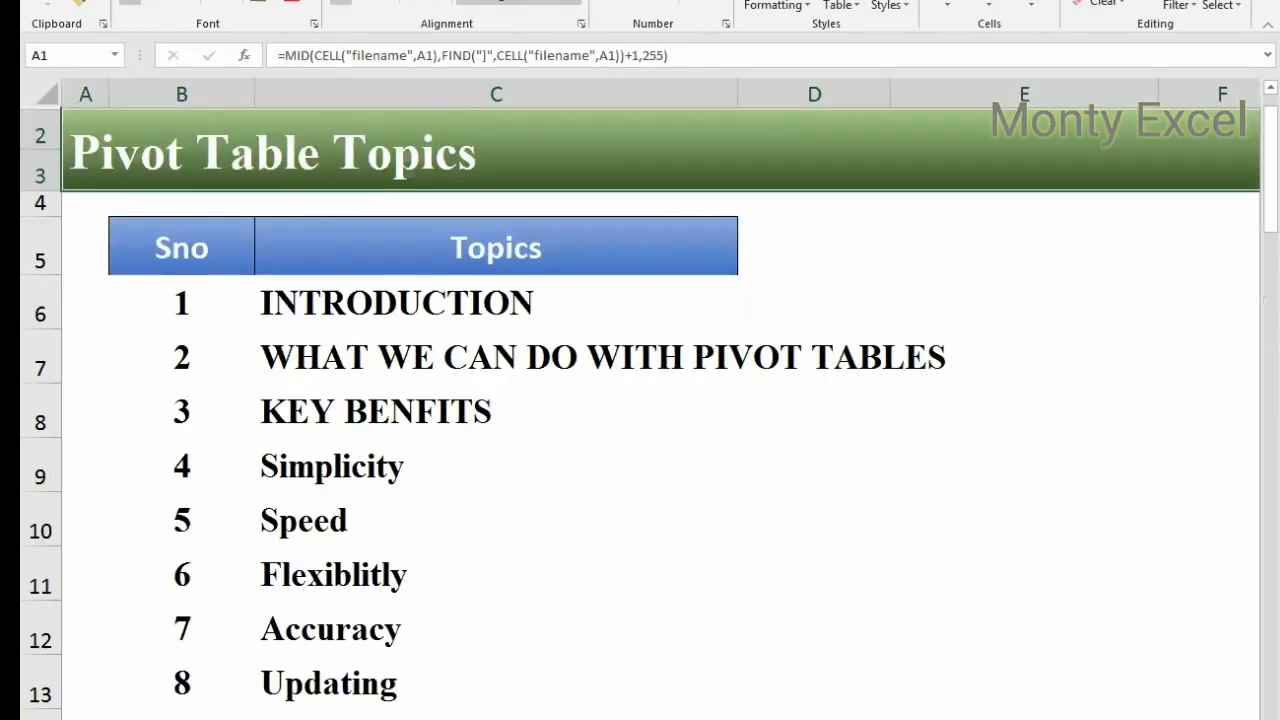
key(ctrl+Page_Down)
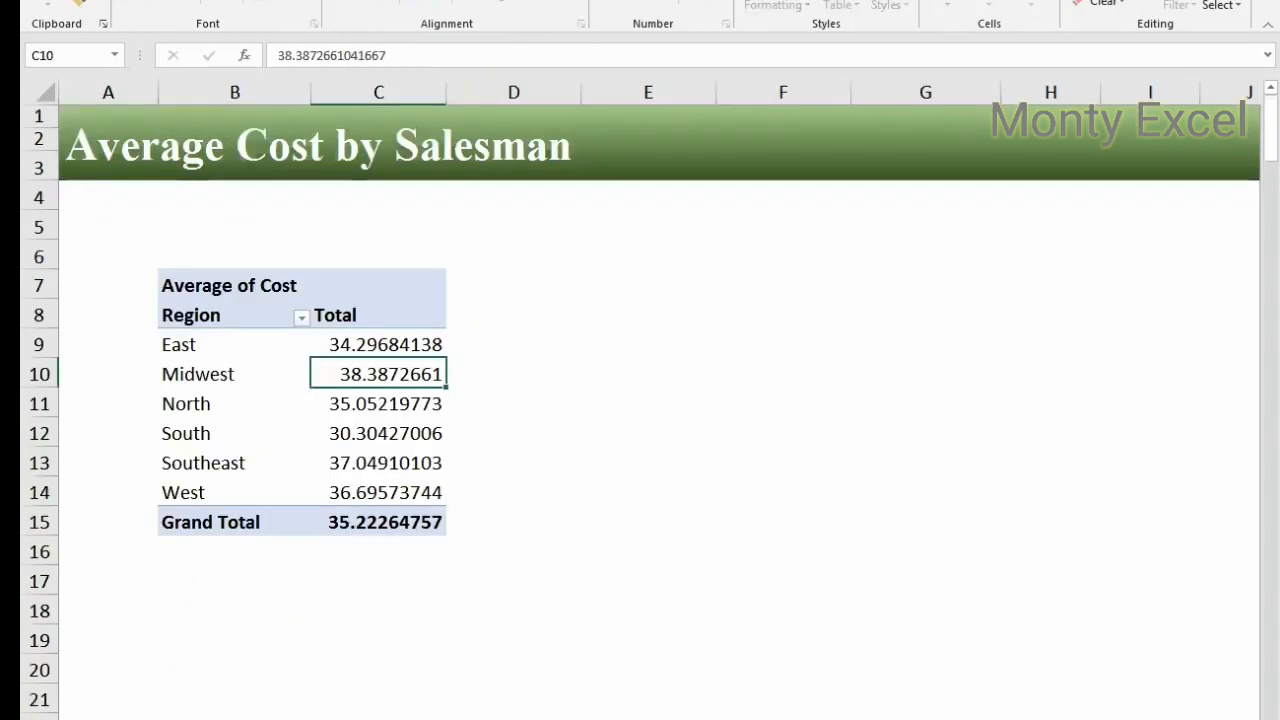
key(ctrl+Page_Up)
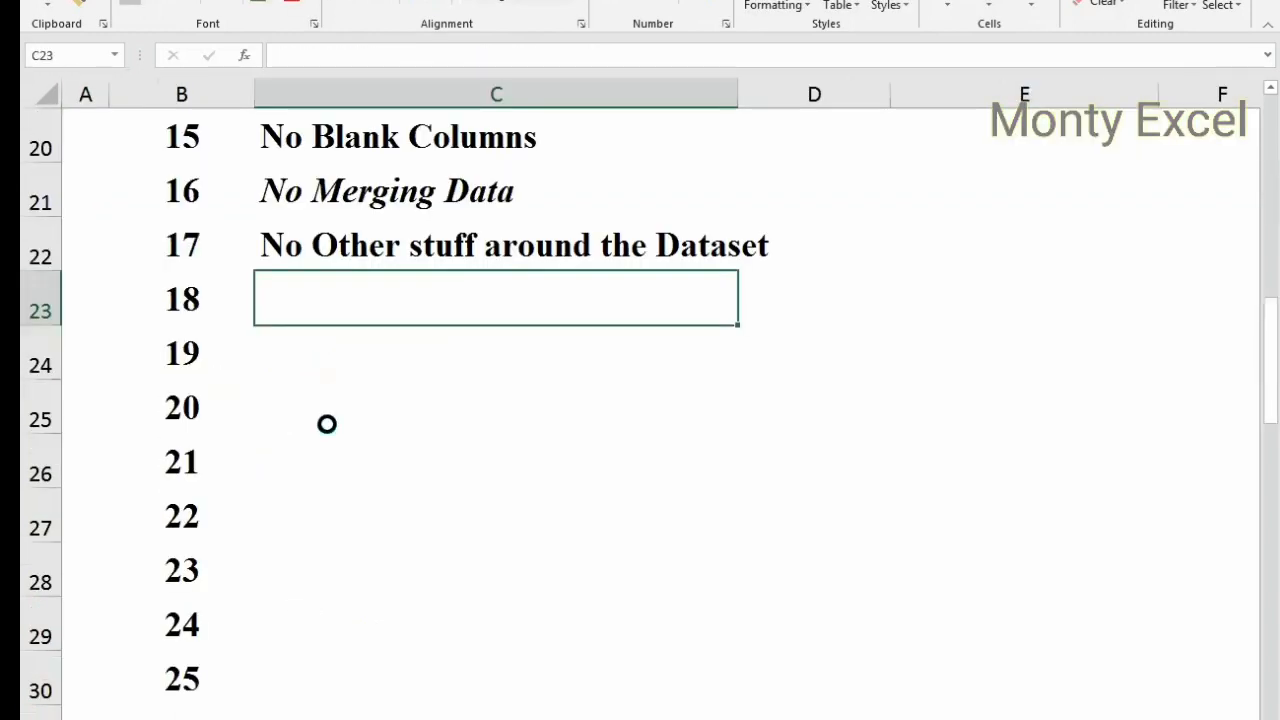
text(Average Cost by Salesman)
Step: Enter "Region wise sales by Customer" as topic 19 in cell C24 of the topics list, matching the pivot sheet's title
key(ctrl+Page_Down)
key(ctrl+Page_Down)
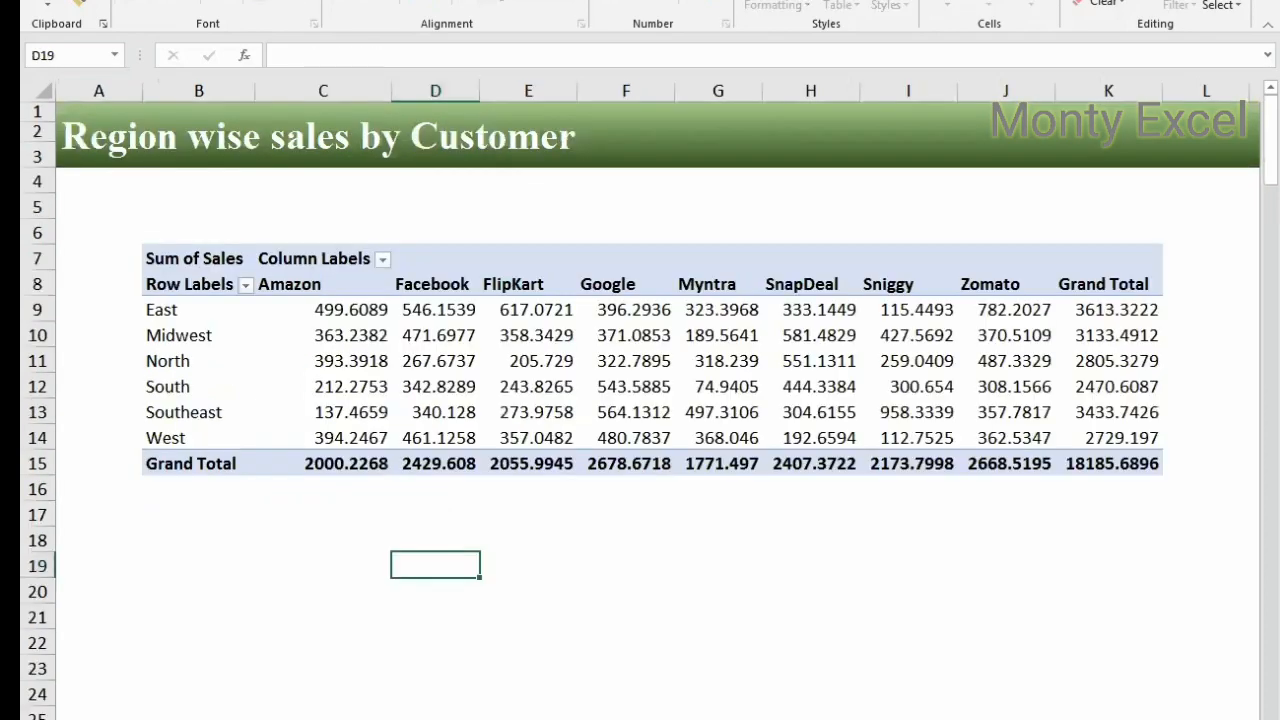
key(ctrl+Page_Up)
key(ctrl+Page_Up)
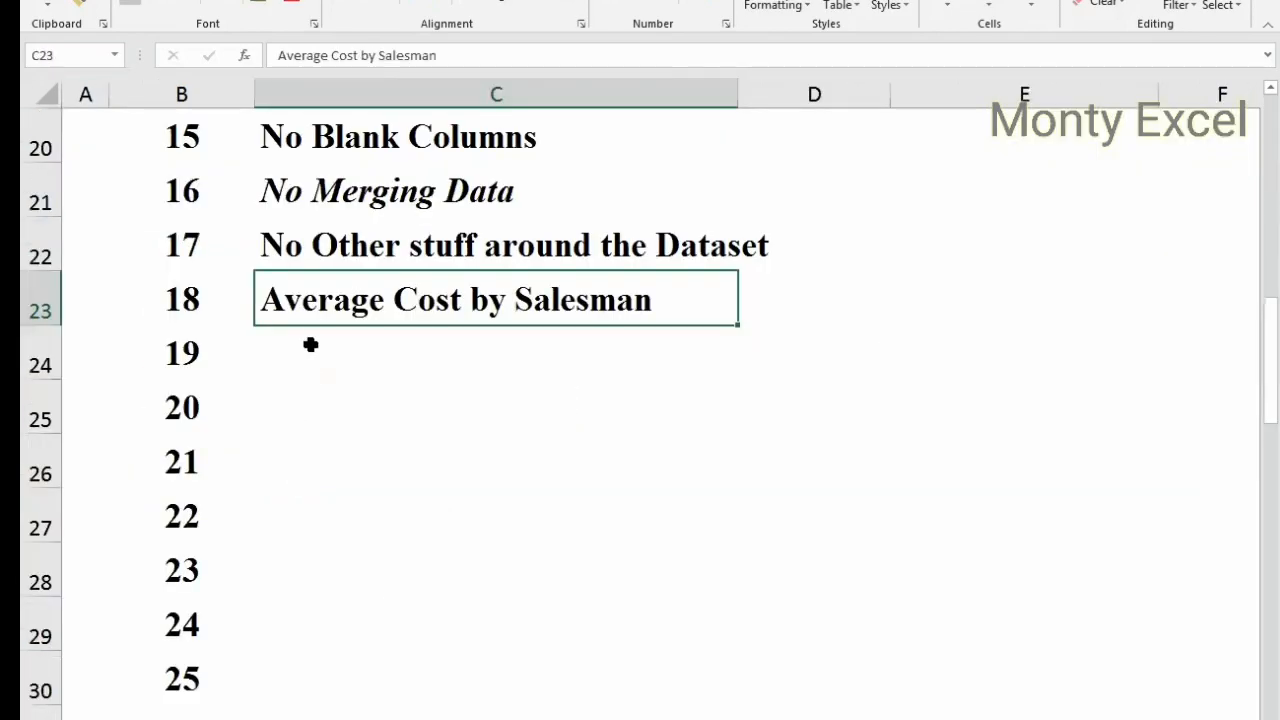
click(309, 345)
text(Region wise sales by Customer)
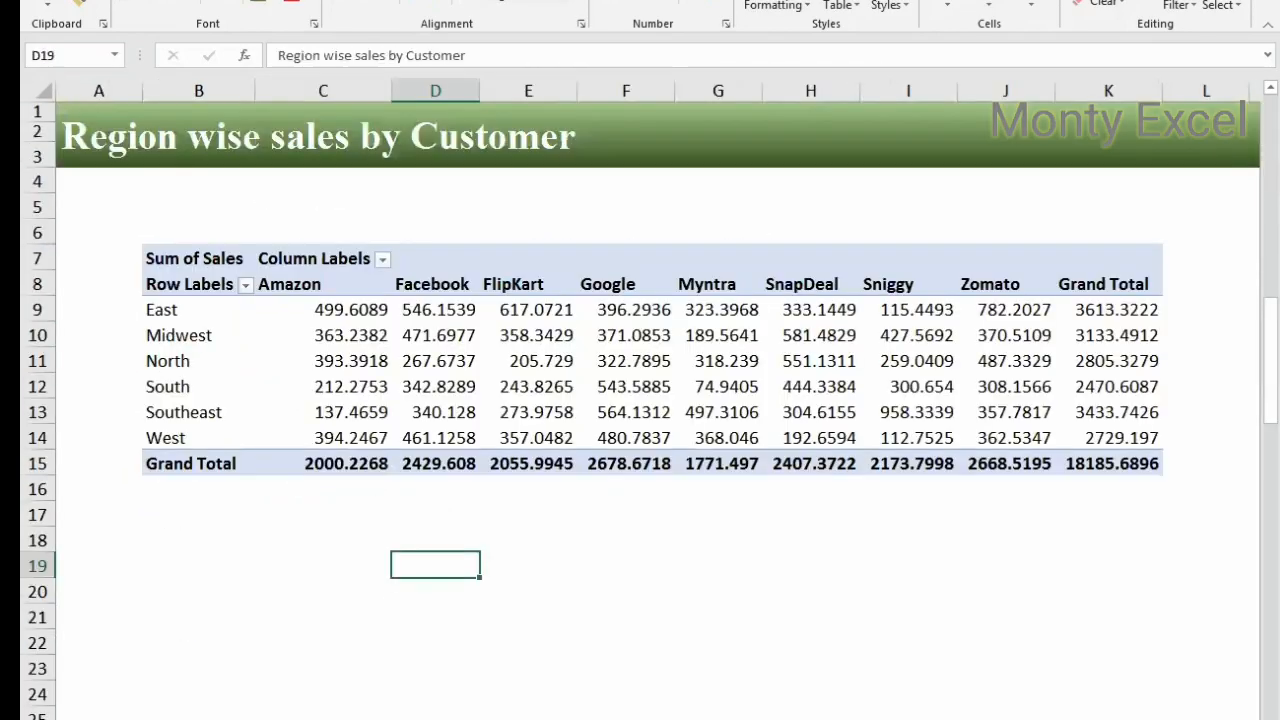
Step: Enter "Region wise profit by Quarter" as topic 20 in cell C25 of the topics list, matching that pivot sheet's title
key(ctrl+Page_Down)
key(ctrl+Page_Down)
key(ctrl+Page_Down)
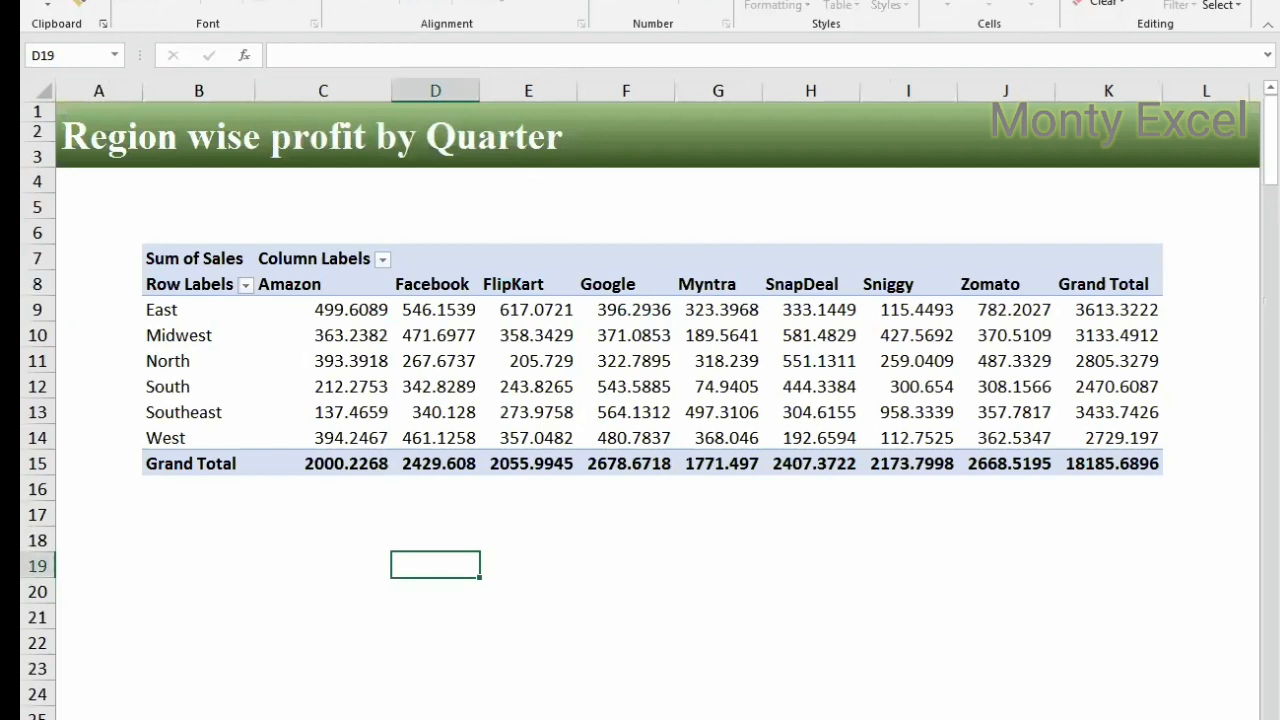
key(ctrl+Page_Up)
key(ctrl+Page_Up)
key(ctrl+Page_Up)
key(Down)
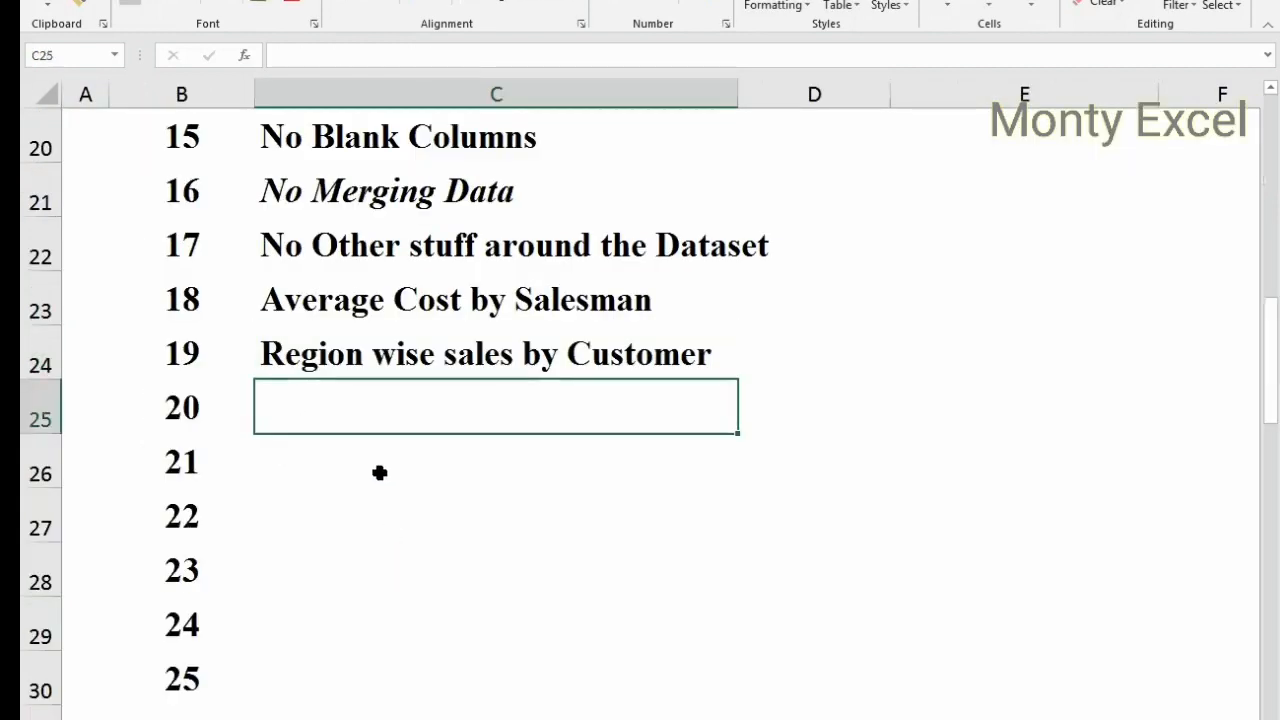
text(Region wise profit by Quarter)
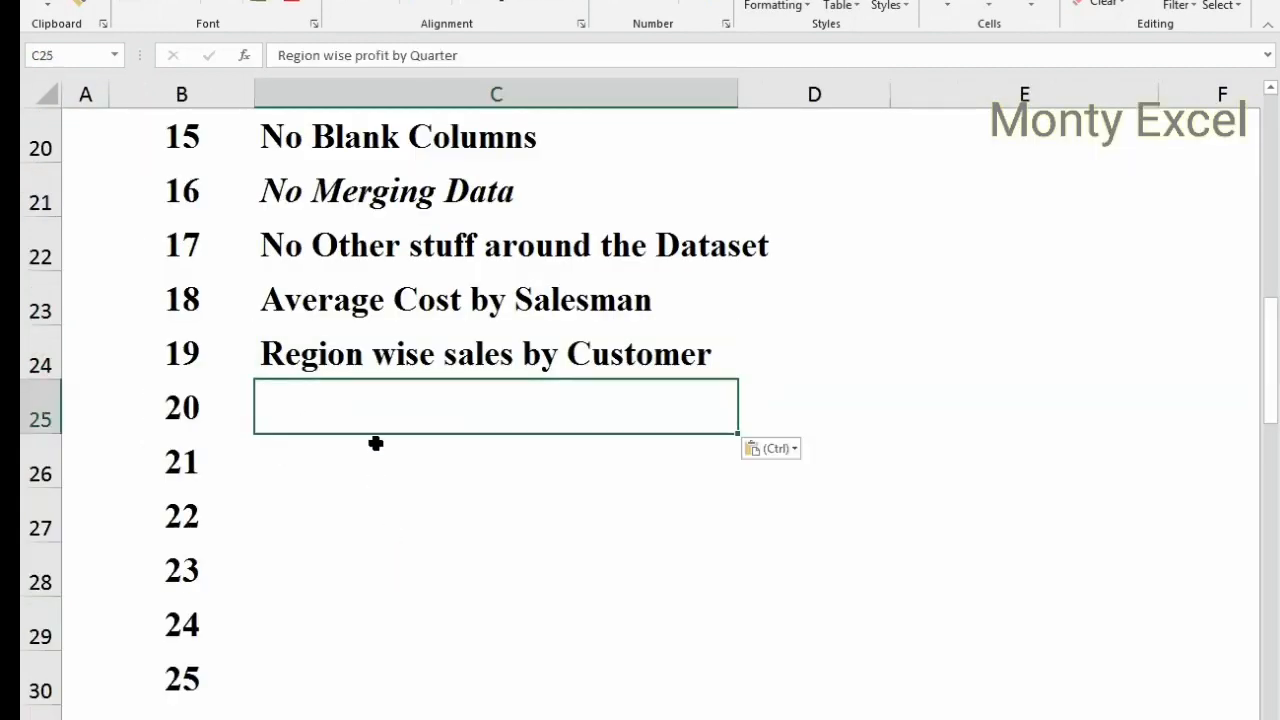
Step: Enter "PIVOT TABLE USING TABLE" as topic 21 in cell C26 of the topics list
key(Down)
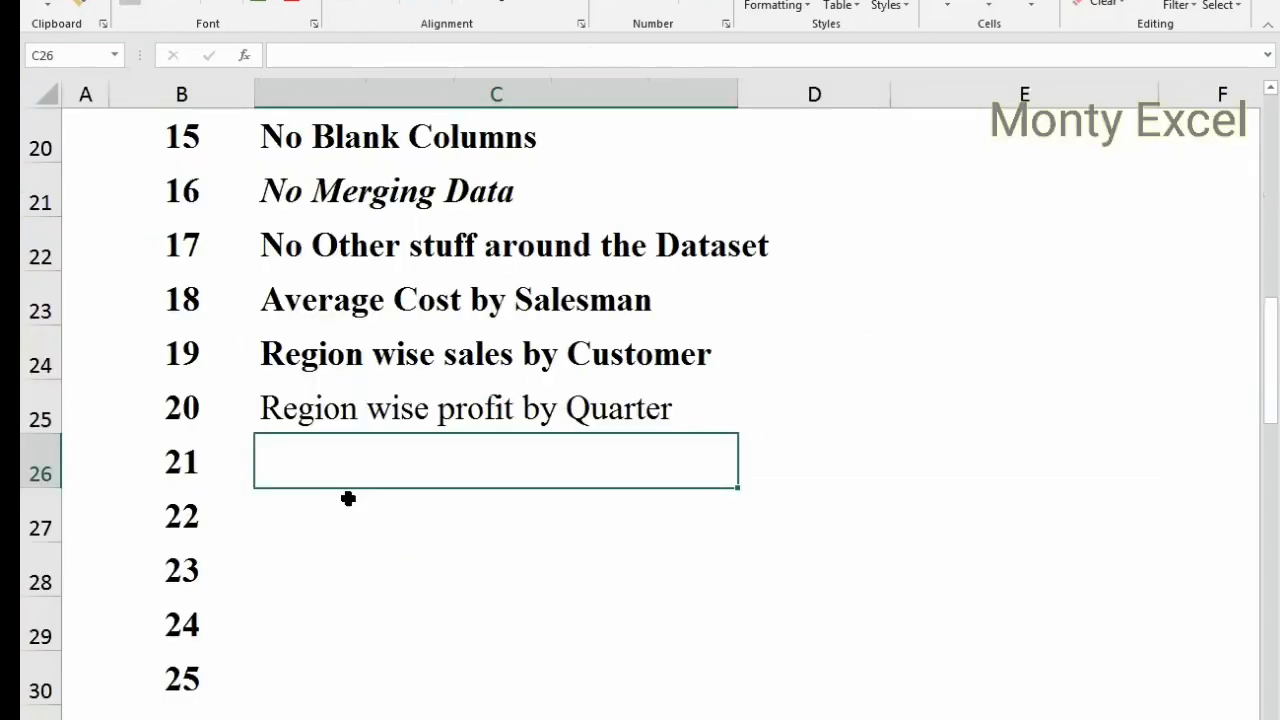
text(PIVOT TABLE USING TABLE)
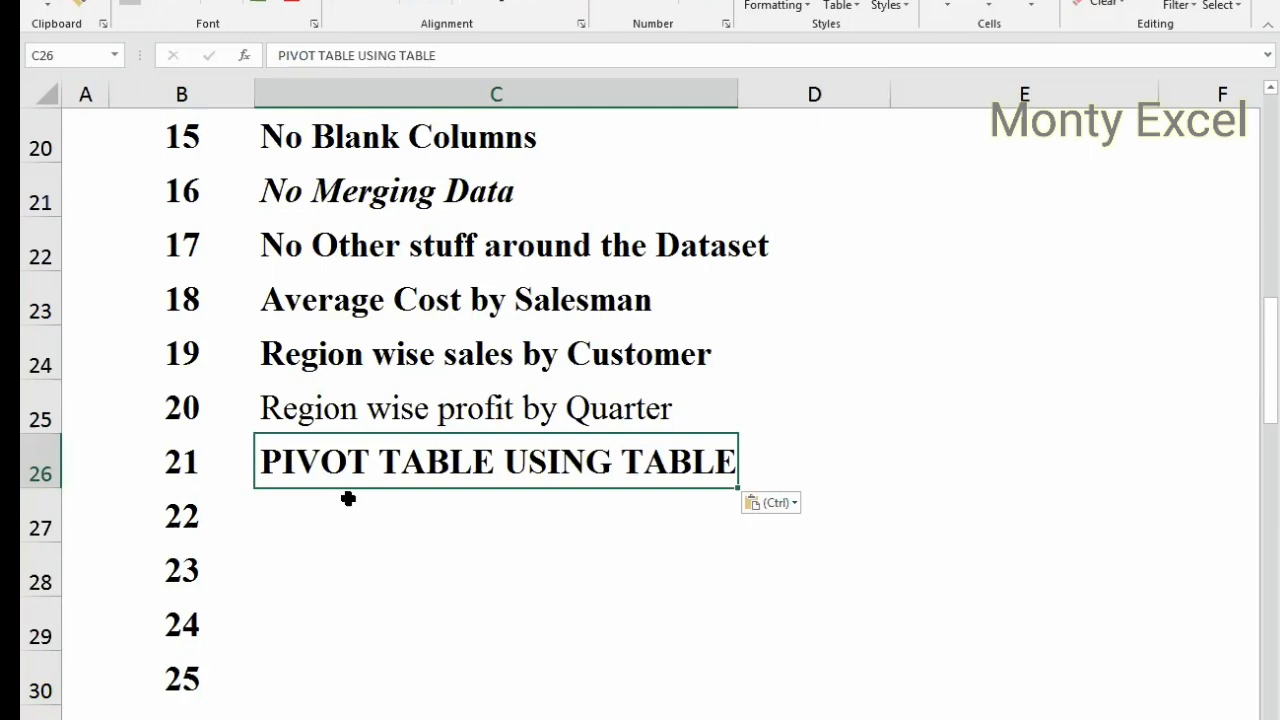
click(740, 640)
Step: Check the first salesperson's total on the PIVOT TABLE USING TABLE sheet and turn on the header filters in the sales table
key(ctrl+Page_Down)
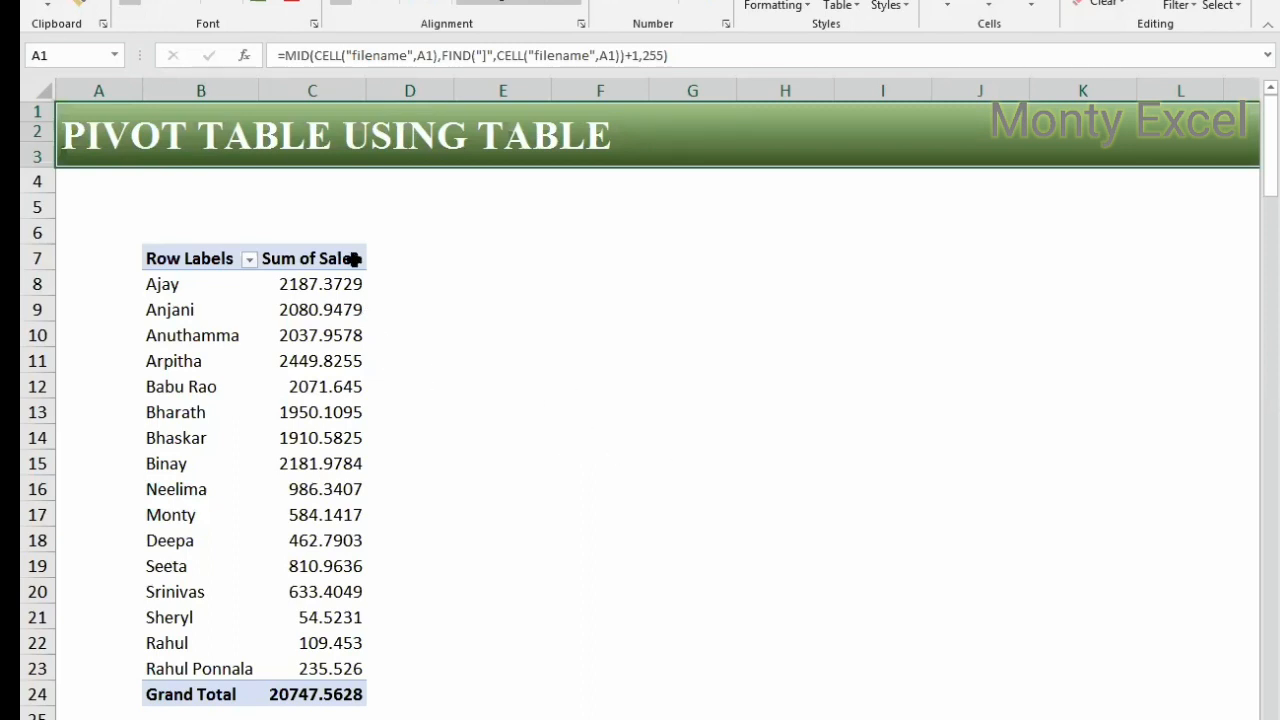
click(302, 295)
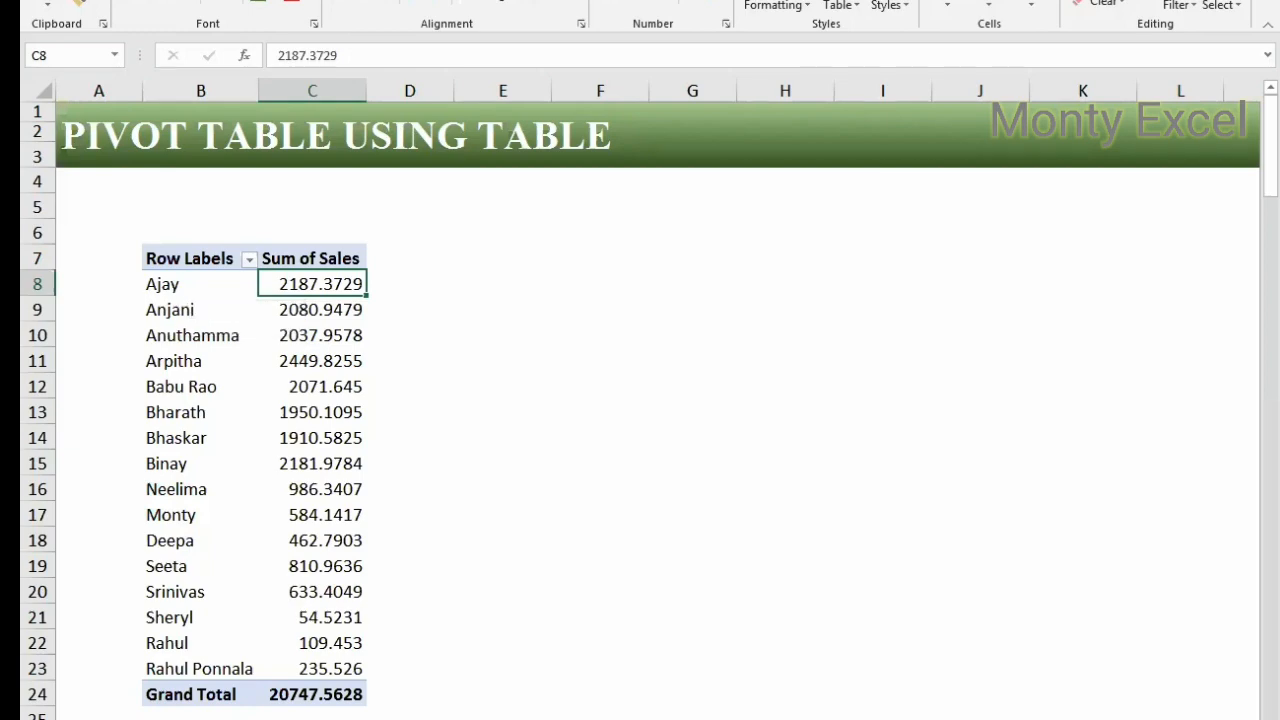
key(ctrl+Page_Up)
key(ctrl+Home)
key(ctrl+shift+l)
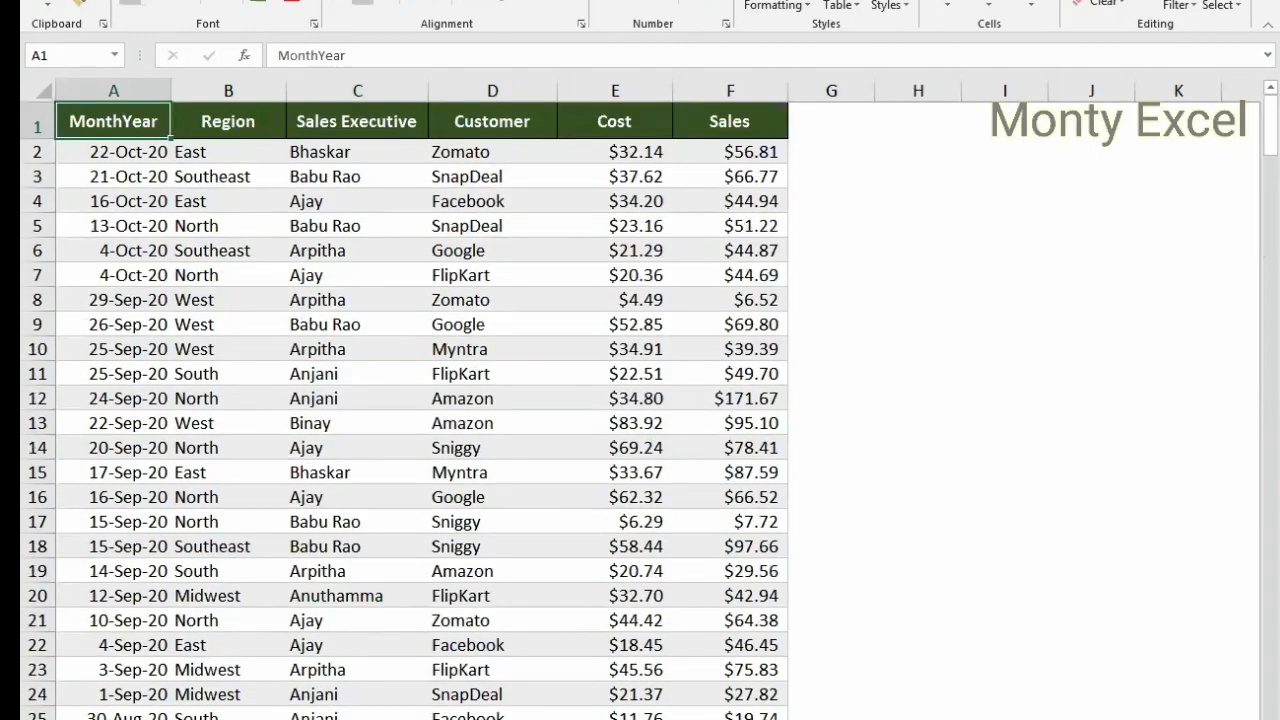
key(ctrl+shift+l)
key(Right)
key(Right)
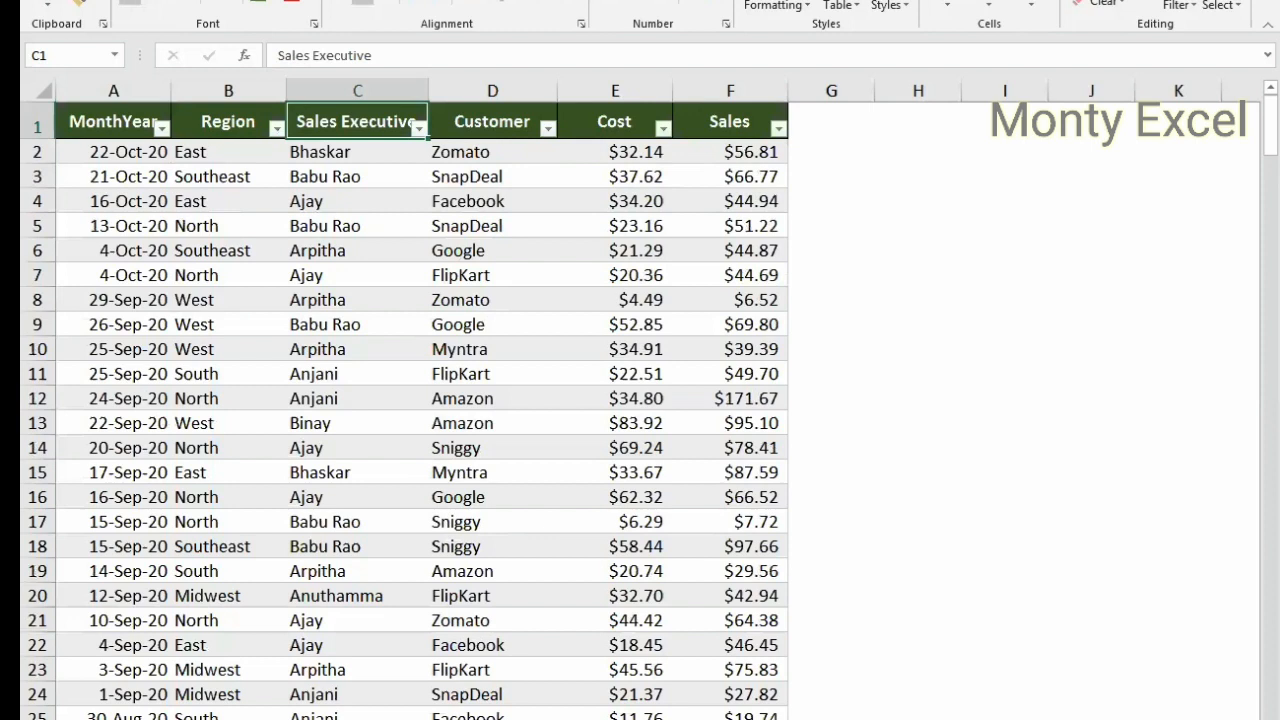
key(Left)
key(Right)
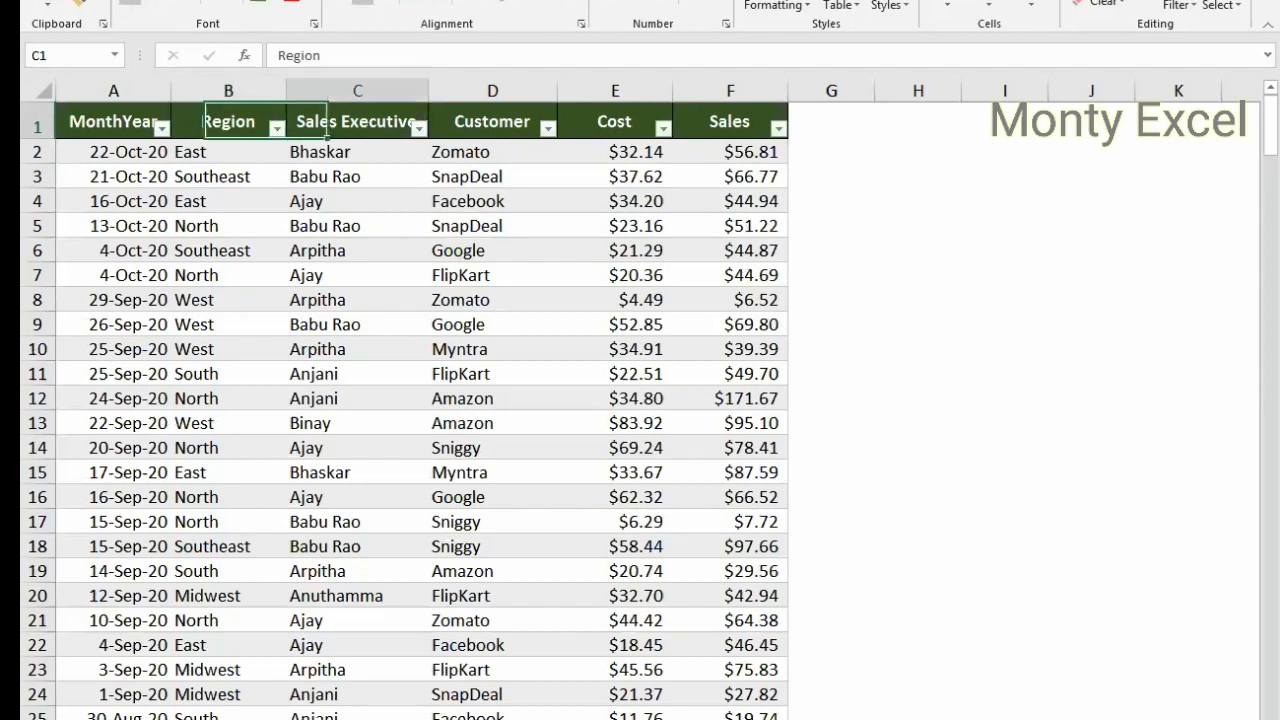
Step: Filter the Sales Executive column to show only the first listed salesperson's records
key(alt+Down)
key(Down)
key(Down)
key(Down)
key(Down)
key(Down)
key(space)
key(Down)
key(space)
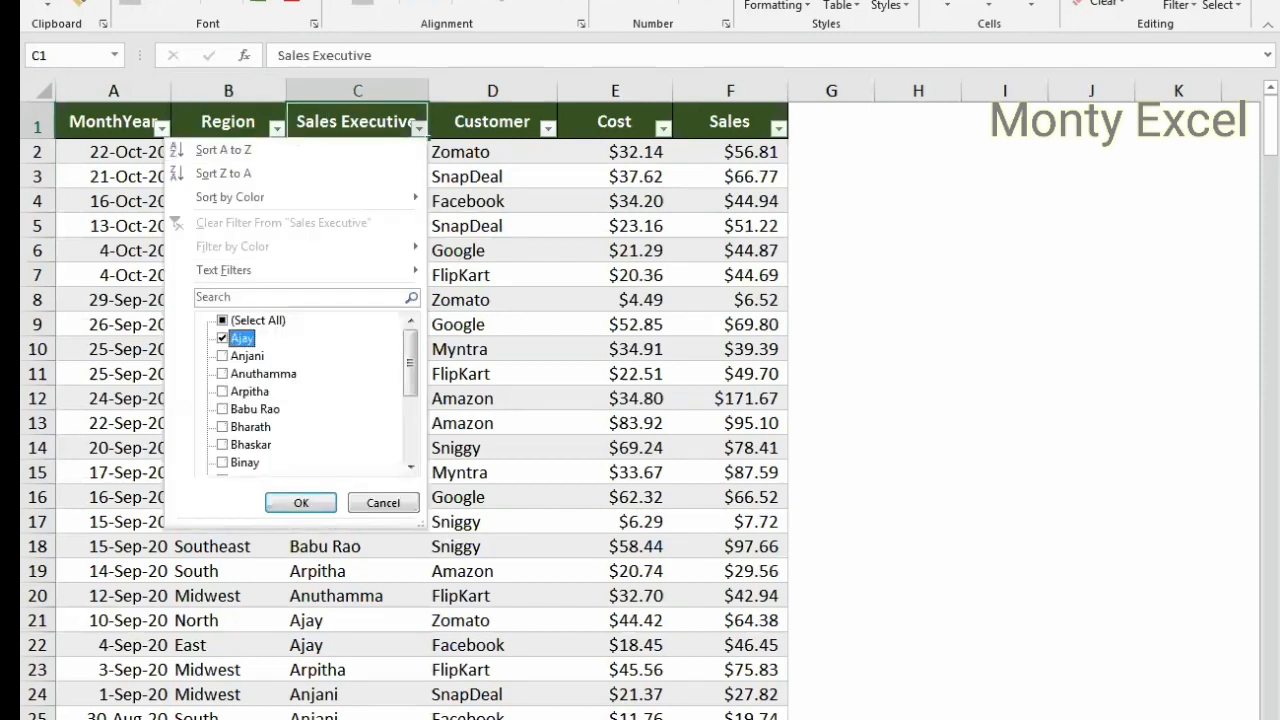
key(Tab)
key(Return)
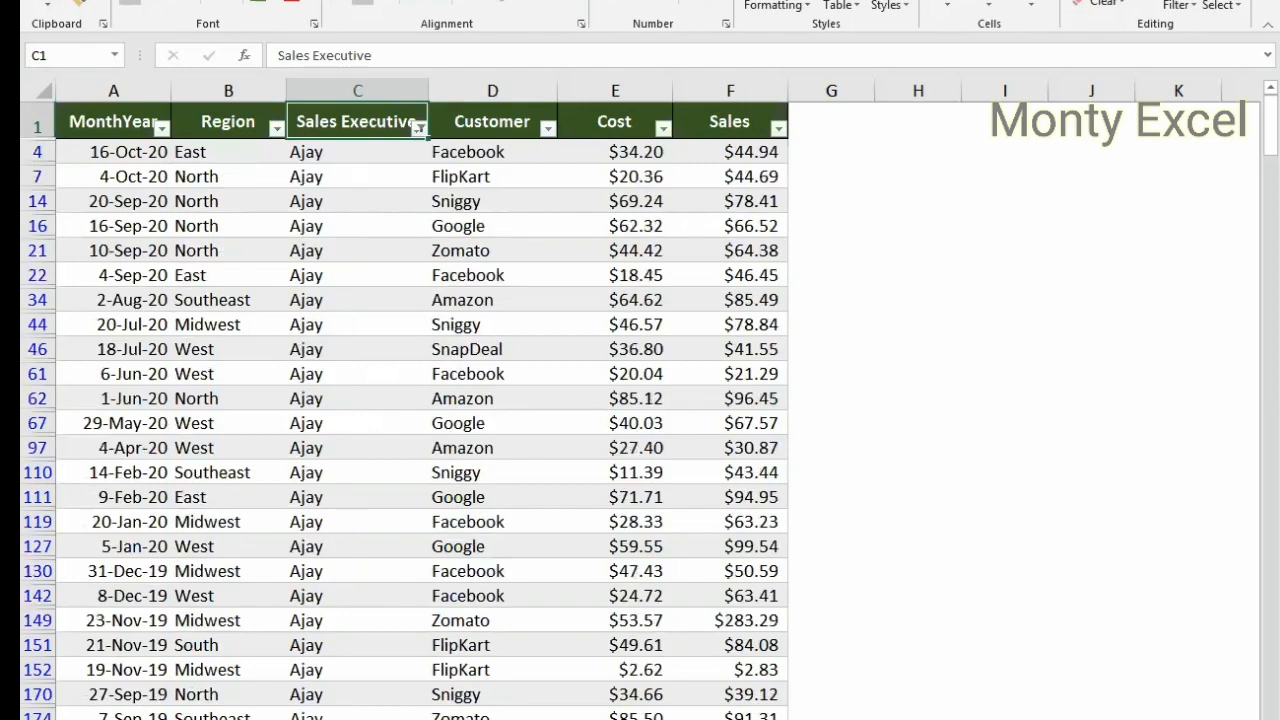
Step: Undo the Sales Executive filter and turn off the header filters in the sales table
key(Left)
key(ctrl+shift+Down)
key(Left)
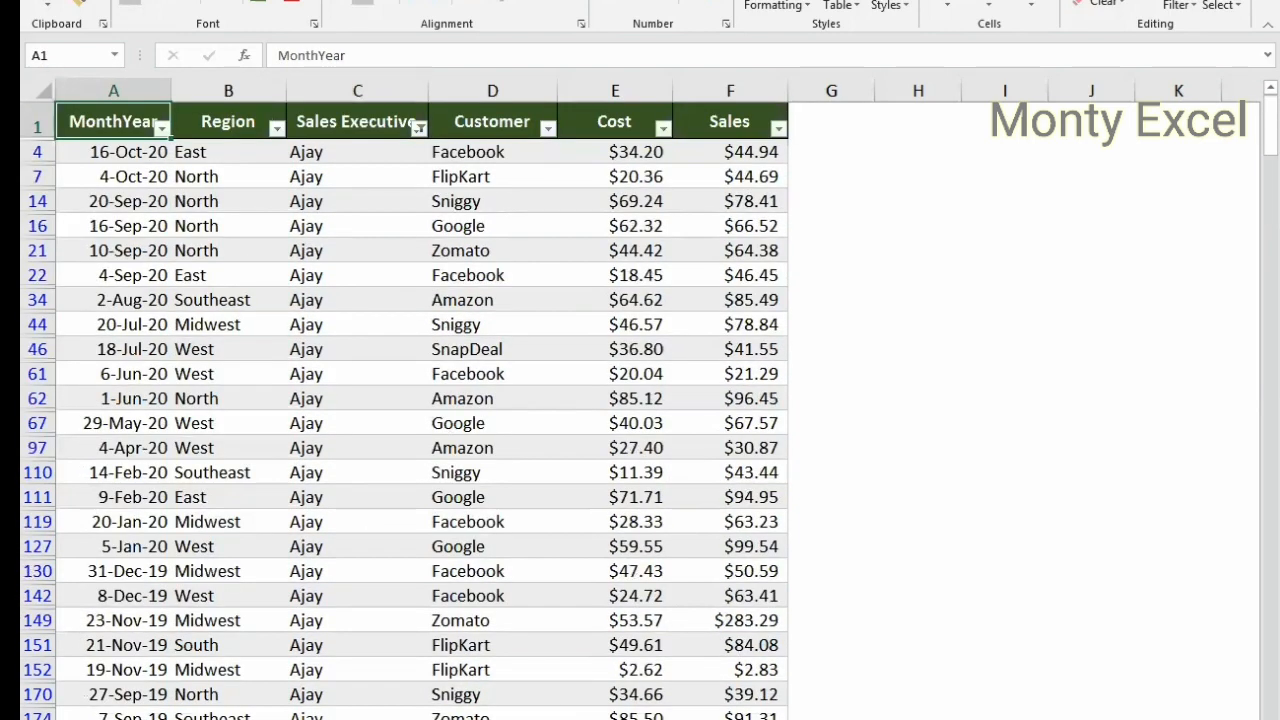
key(ctrl+z)
key(ctrl+shift+l)
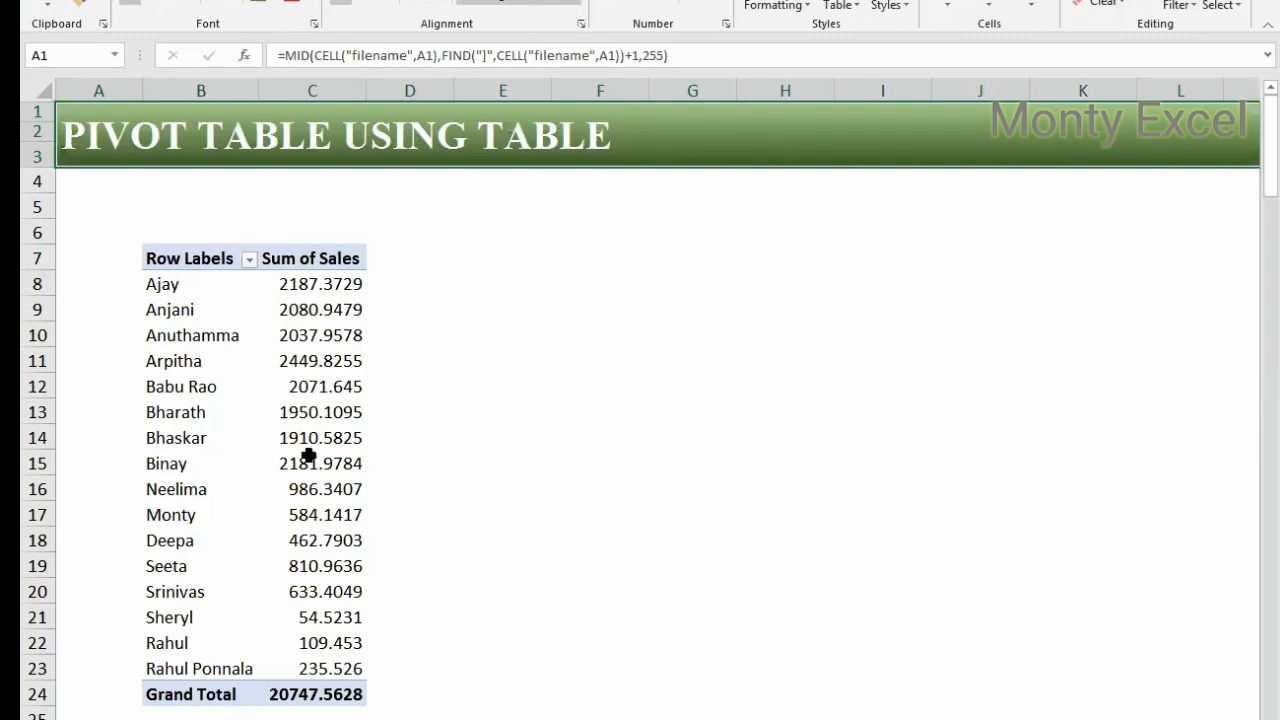
Step: Extract the records behind the sales total in C11 to a new sheet, name it after that salesperson and return to the pivot sheet
click(312, 364)
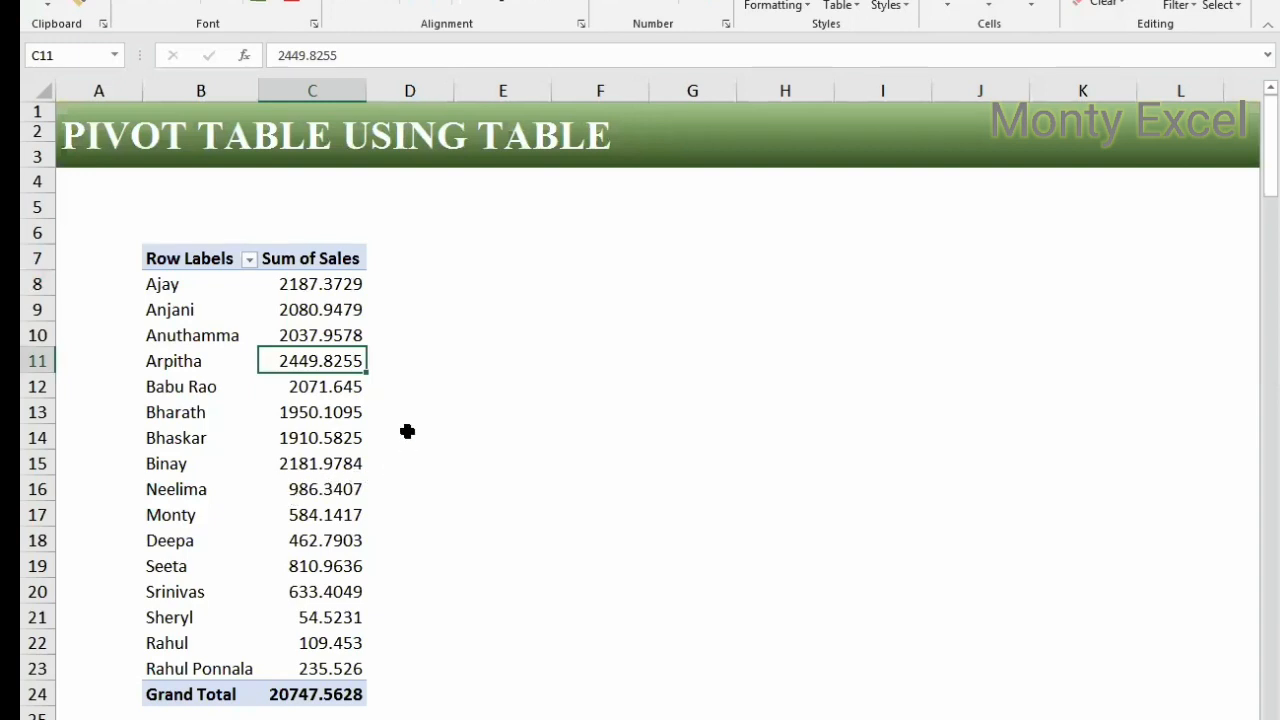
double_click(316, 361)
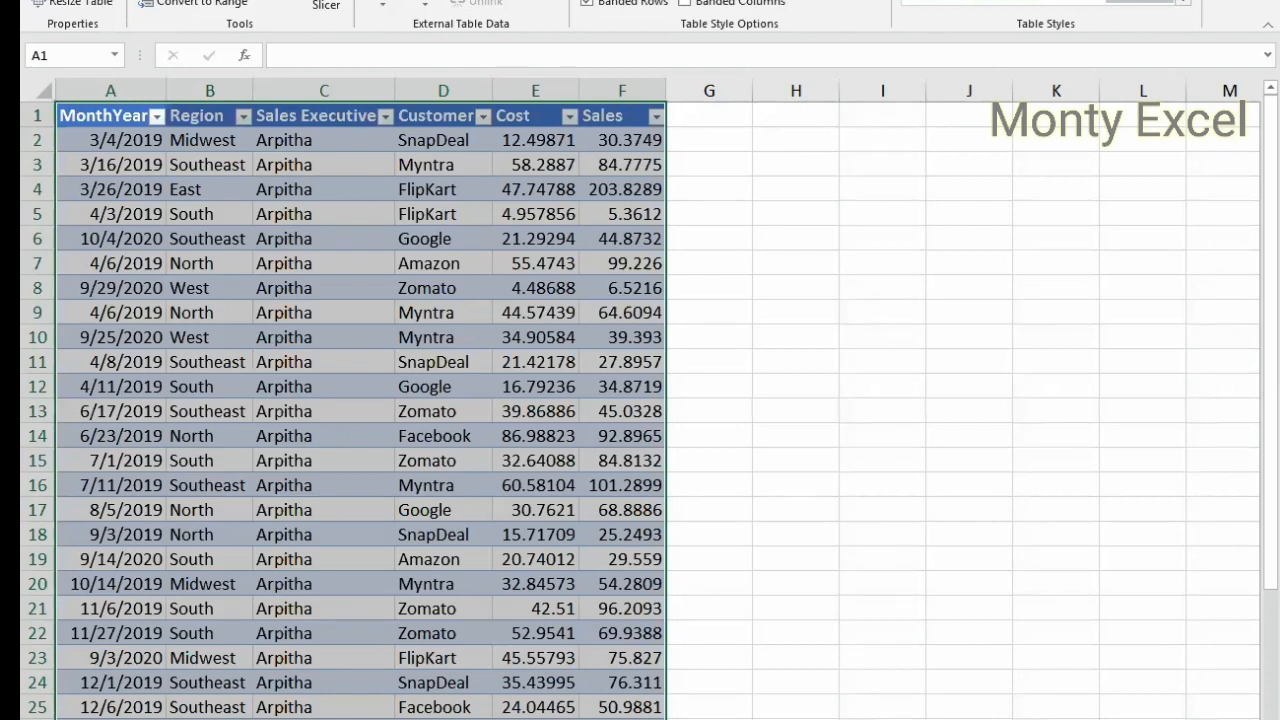
key(Return)
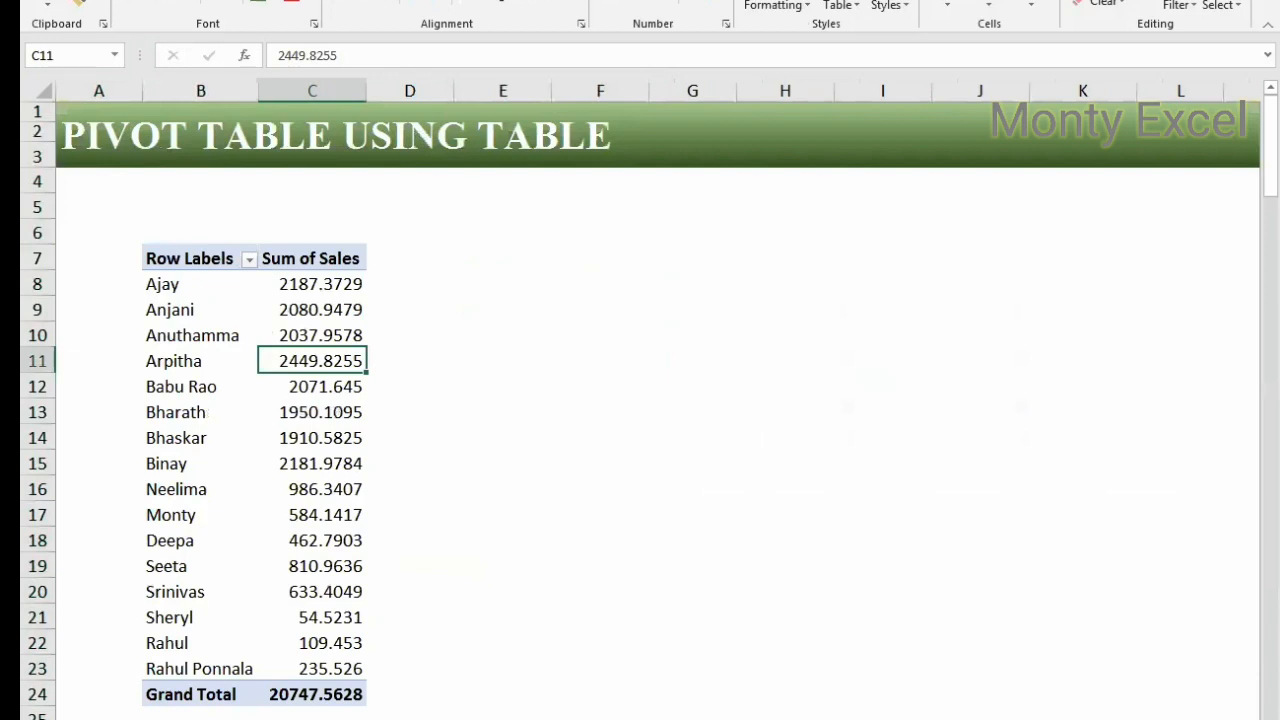
key(ctrl+Home)
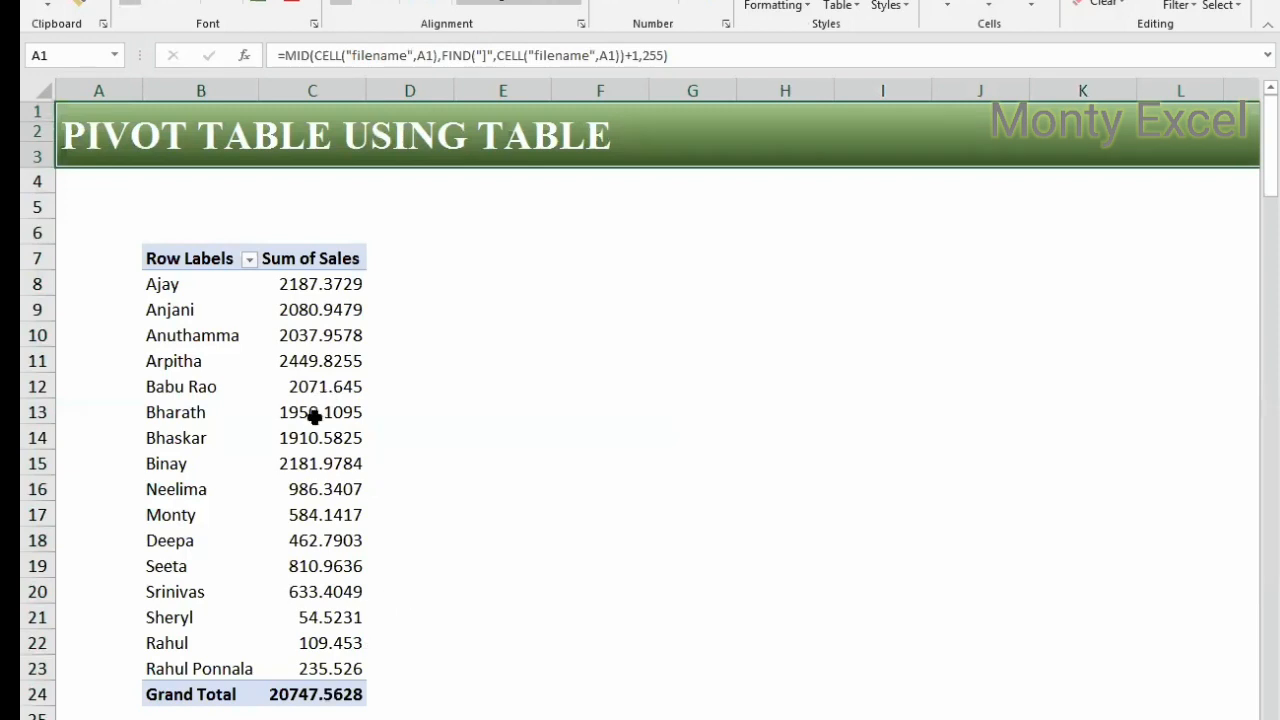
Step: Extract the records behind the sales total in C19 to a new sheet, name it after that salesperson and return to the pivot sheet
double_click(327, 568)
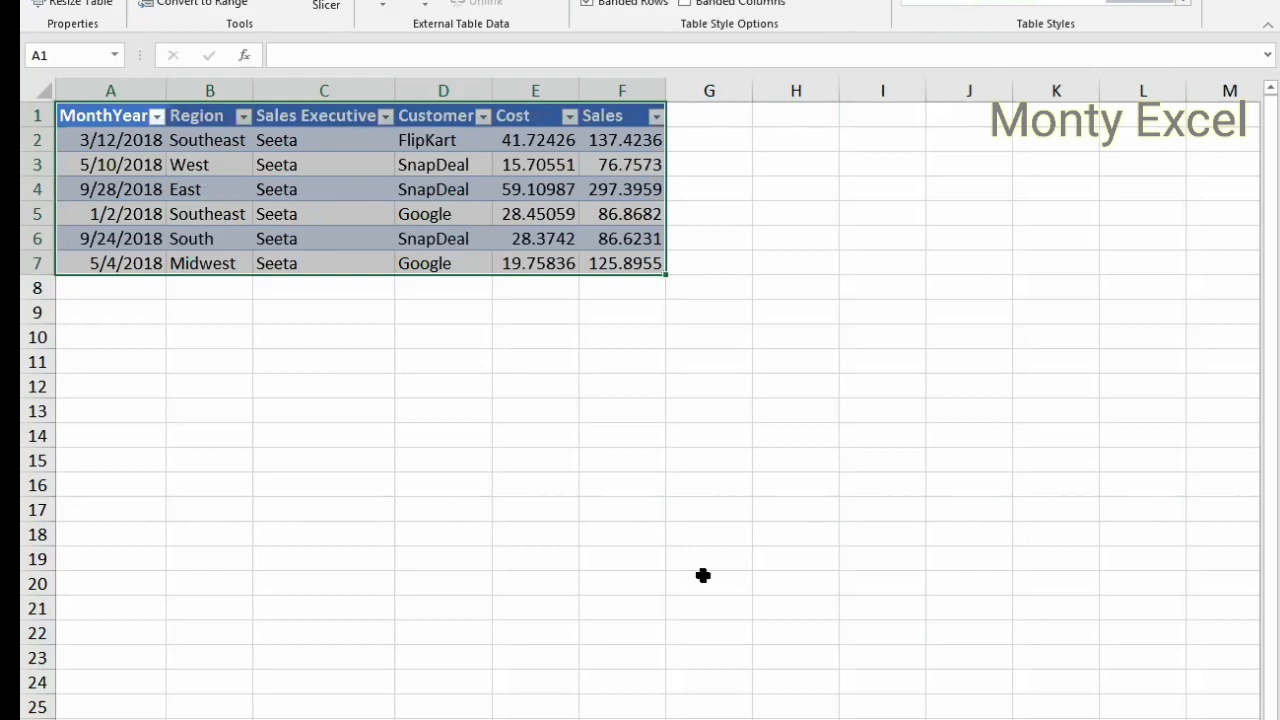
double_click(200, 718)
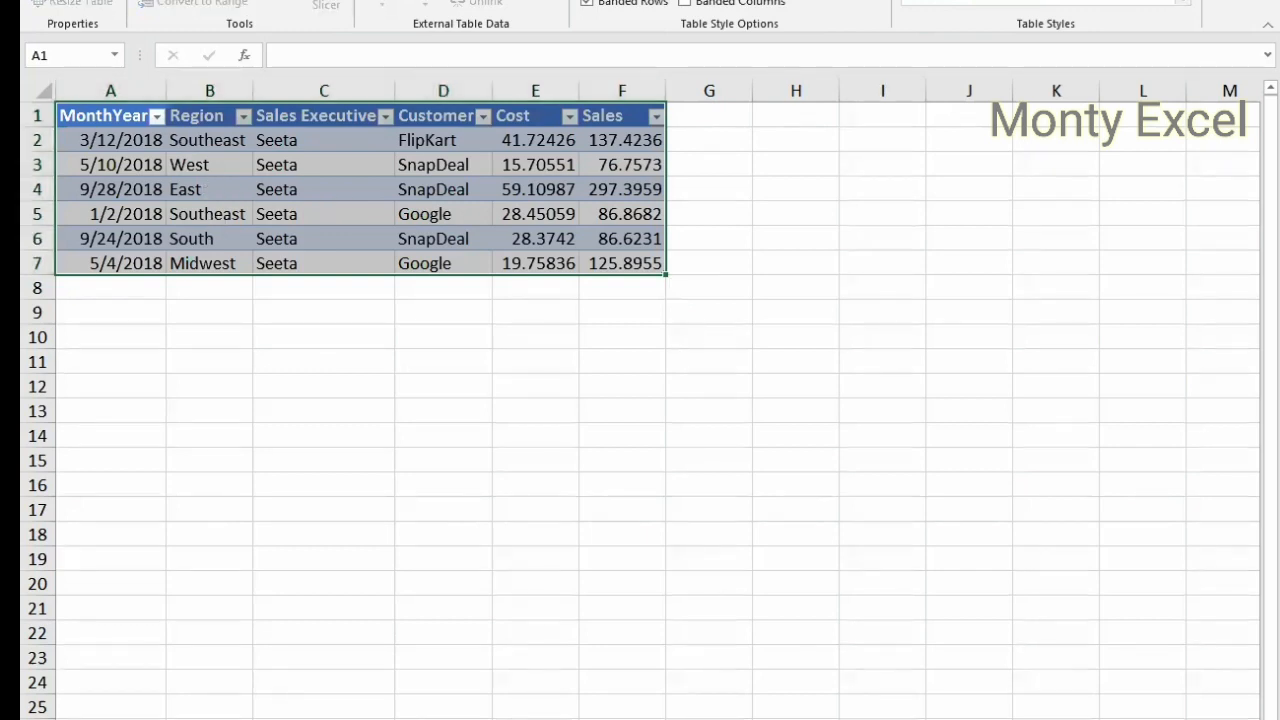
key(Return)
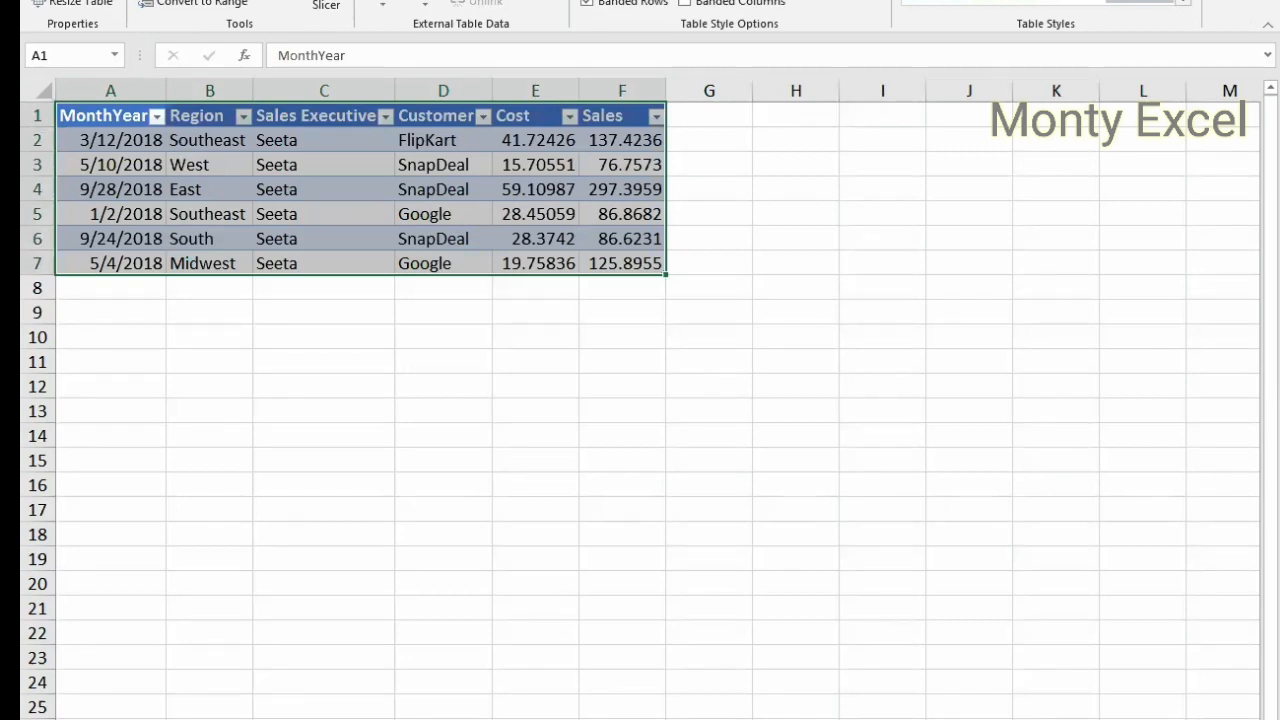
key(ctrl+q)
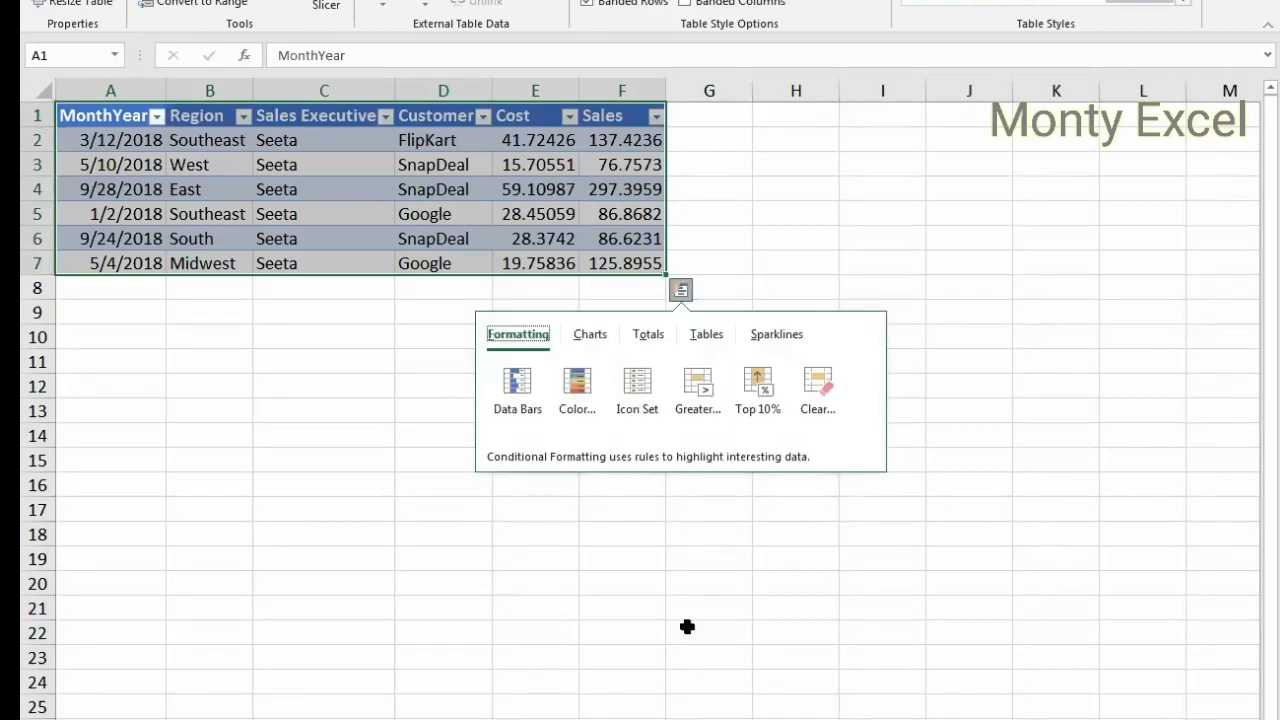
click(687, 627)
key(ctrl+Page_Down)
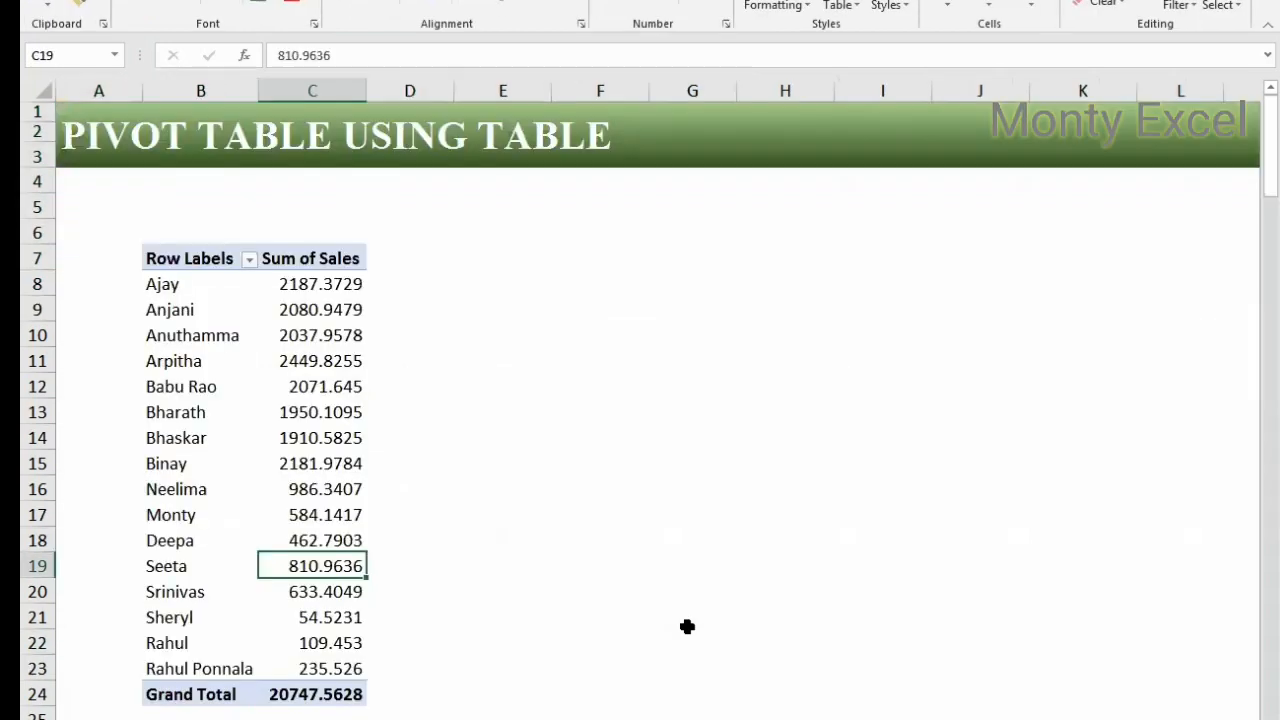
key(ctrl+Home)
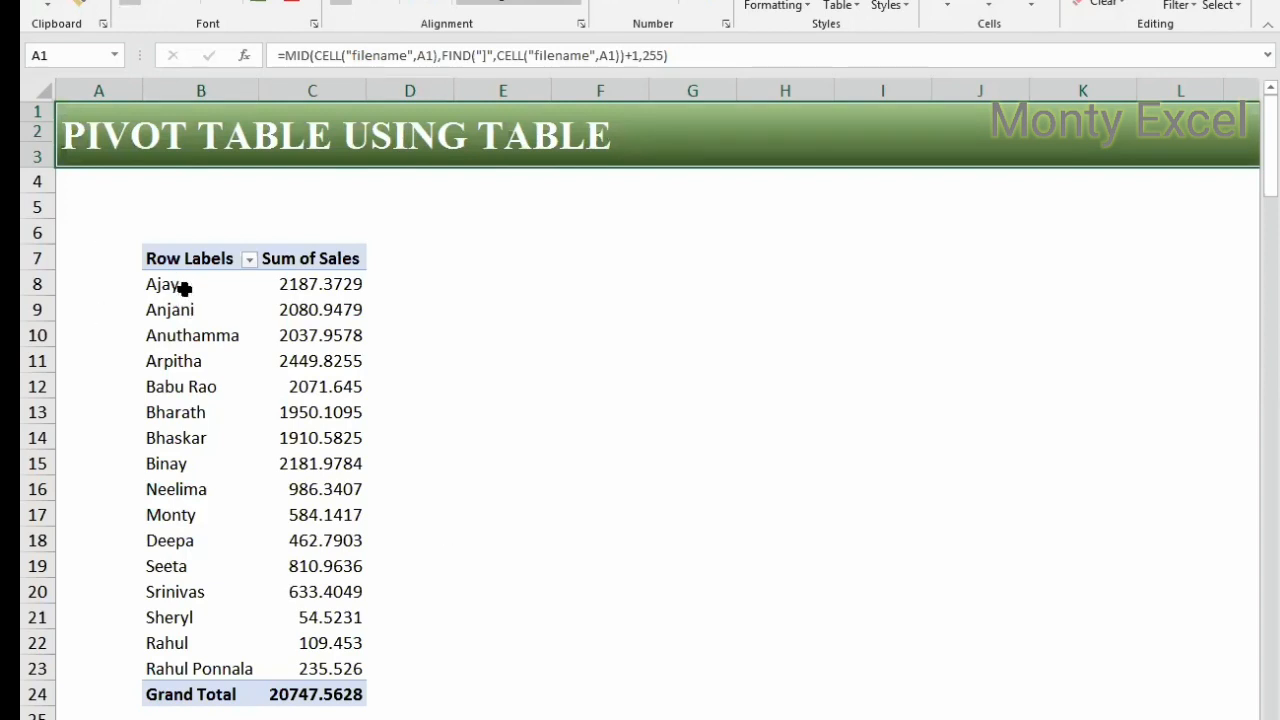
Step: Review the salesperson labels in B8:B23 and their Sum of Sales values in C8:C23 of the pivot table
drag(177, 286, 184, 668)
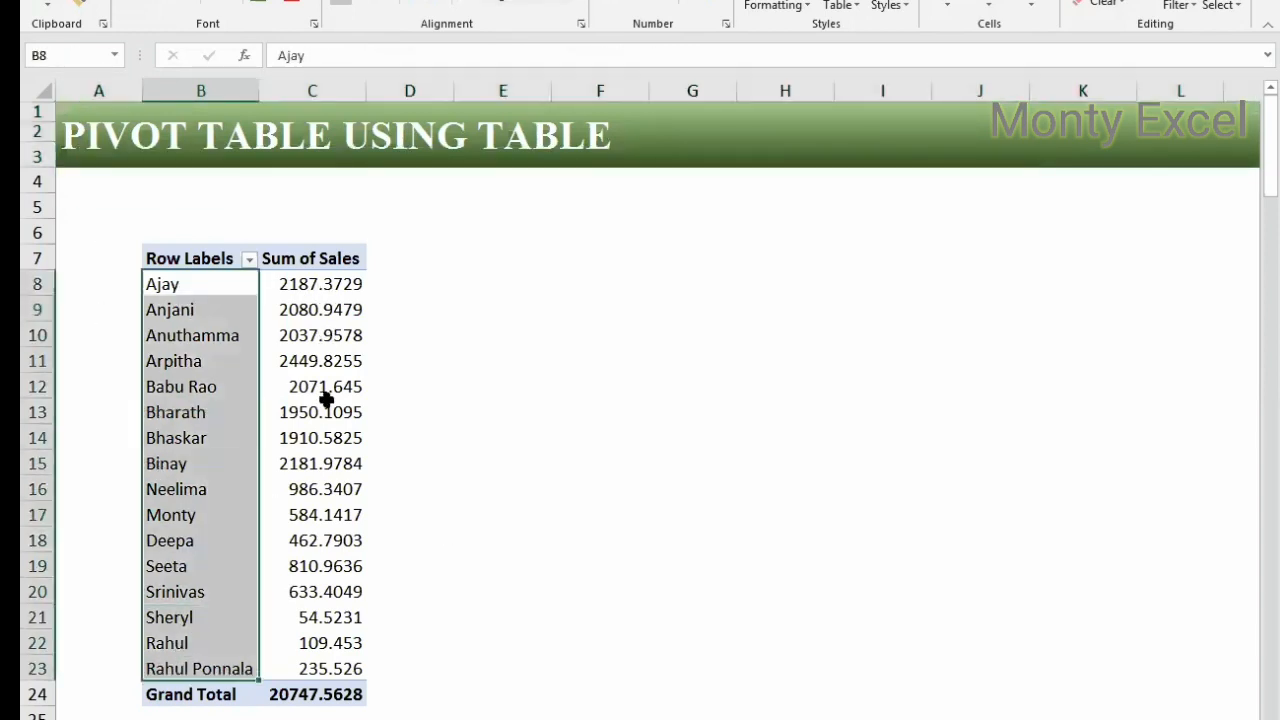
drag(312, 284, 318, 662)
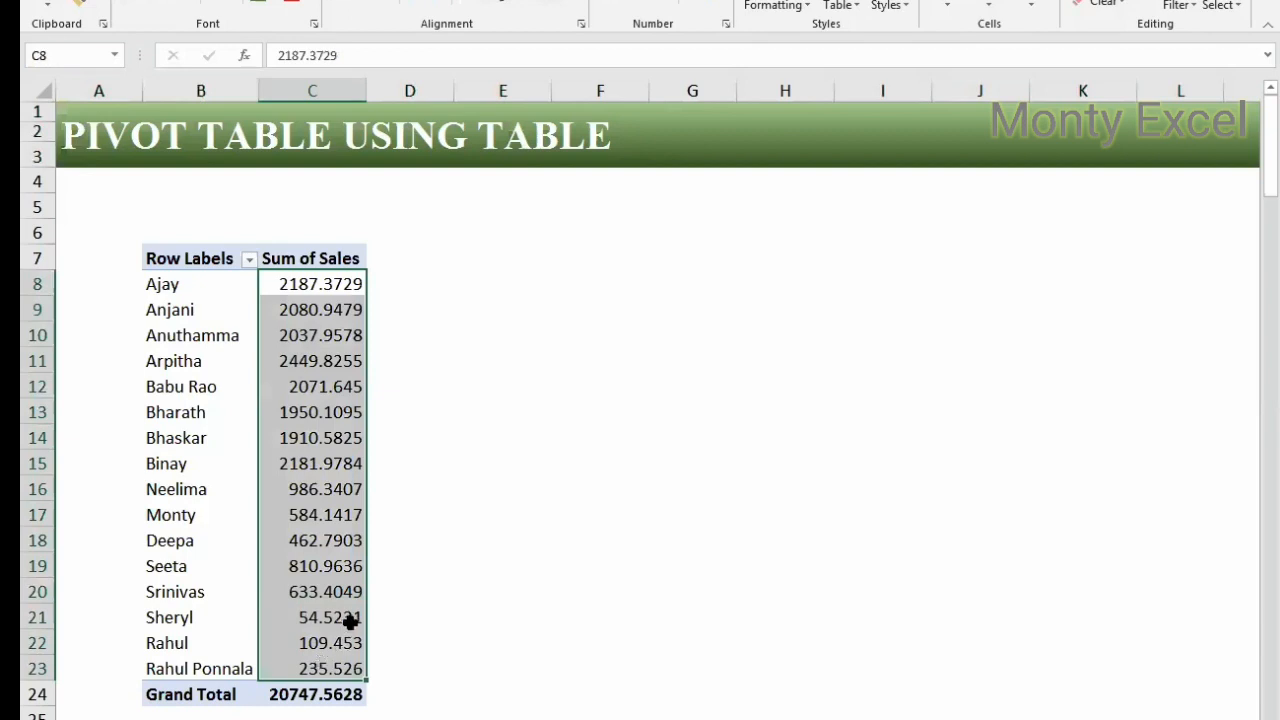
drag(168, 285, 171, 643)
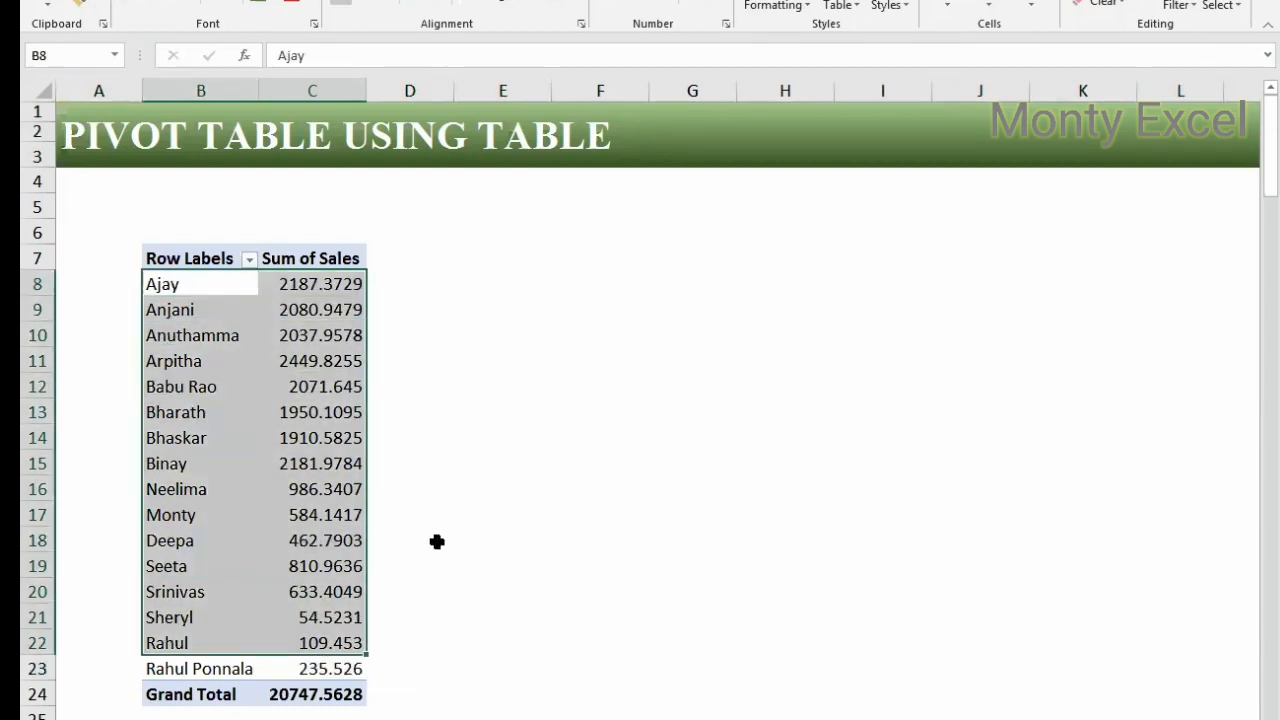
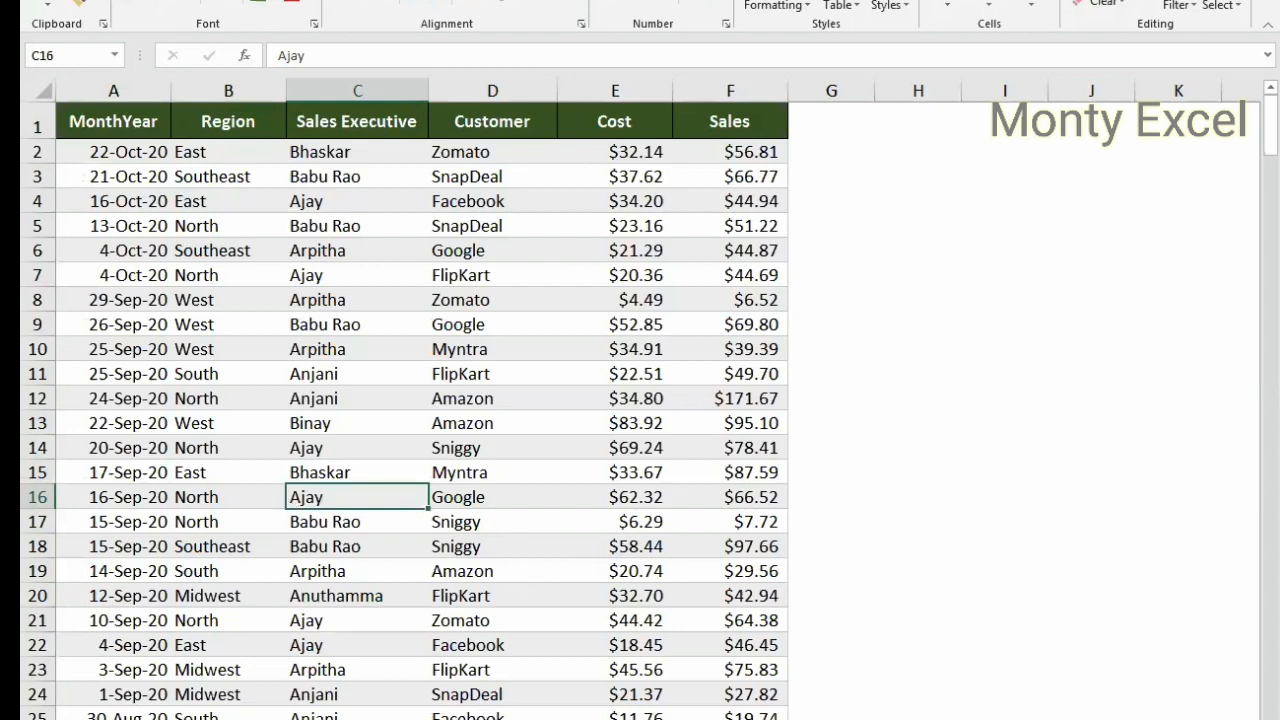
Step: Duplicate the Average Cost by Salesman sheet and rename the copy as Seetings Example
right_click(327, 718)
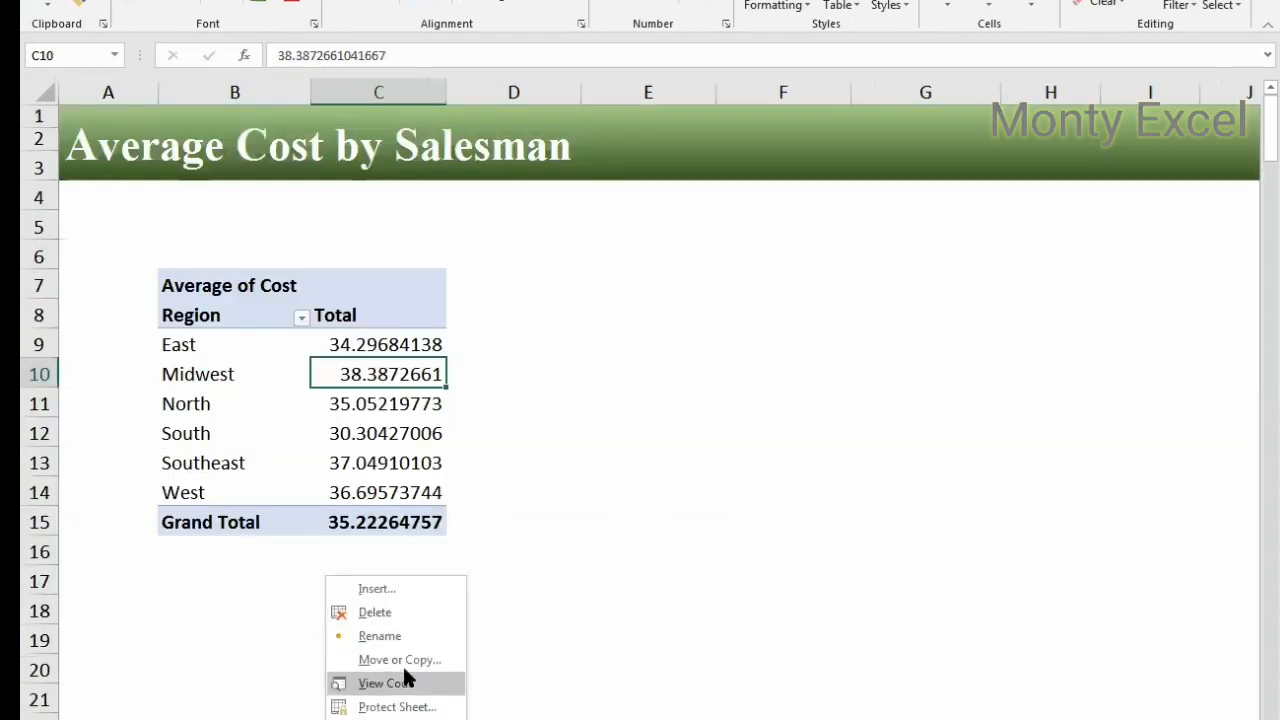
click(430, 662)
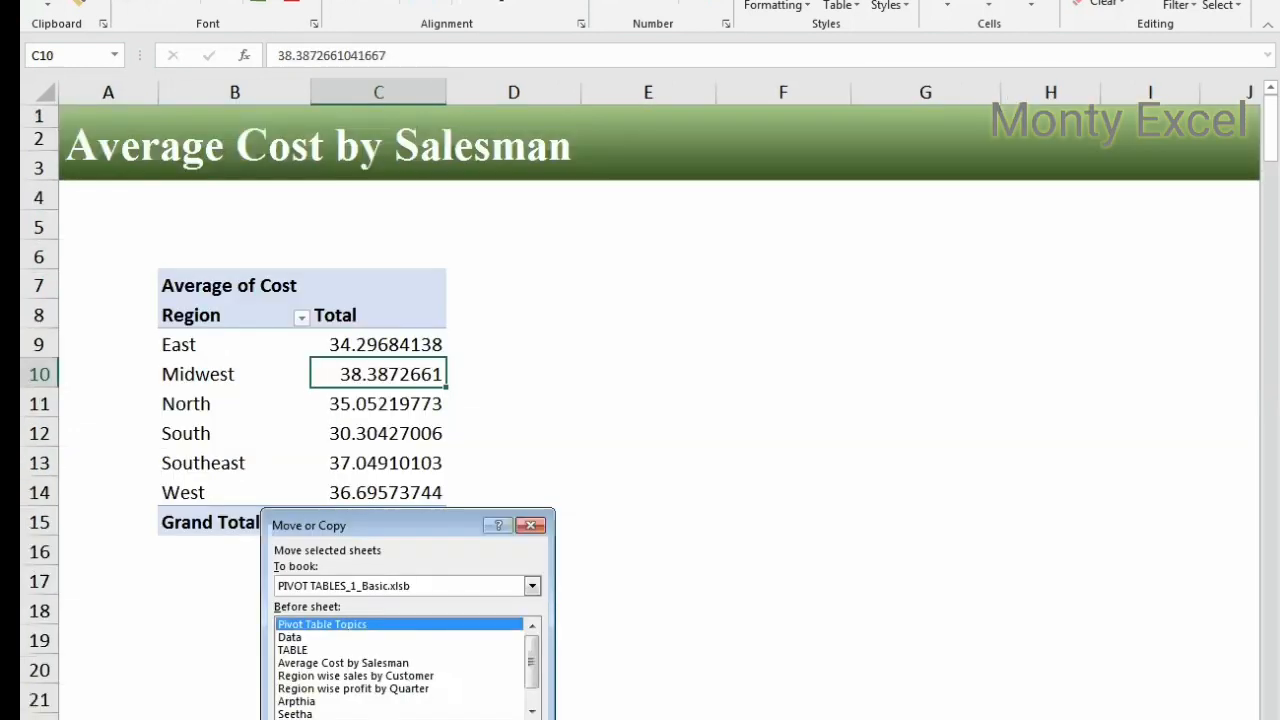
key(Return)
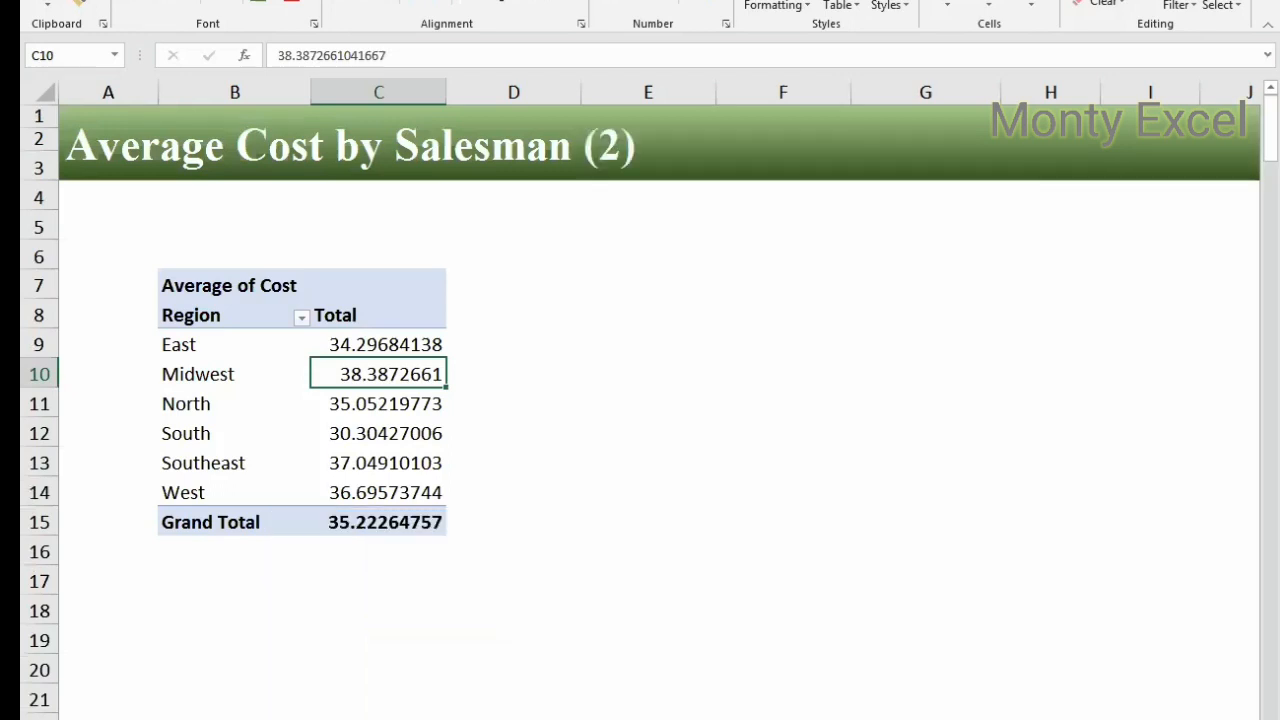
double_click(430, 719)
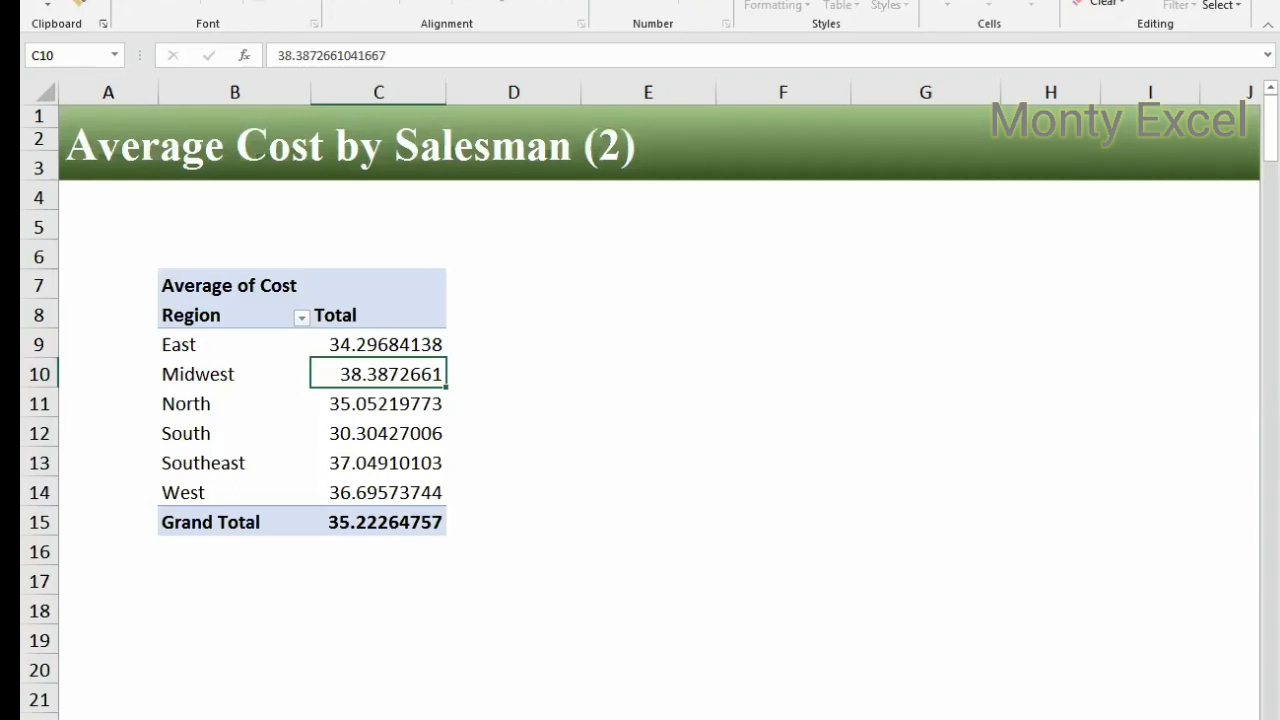
key(Return)
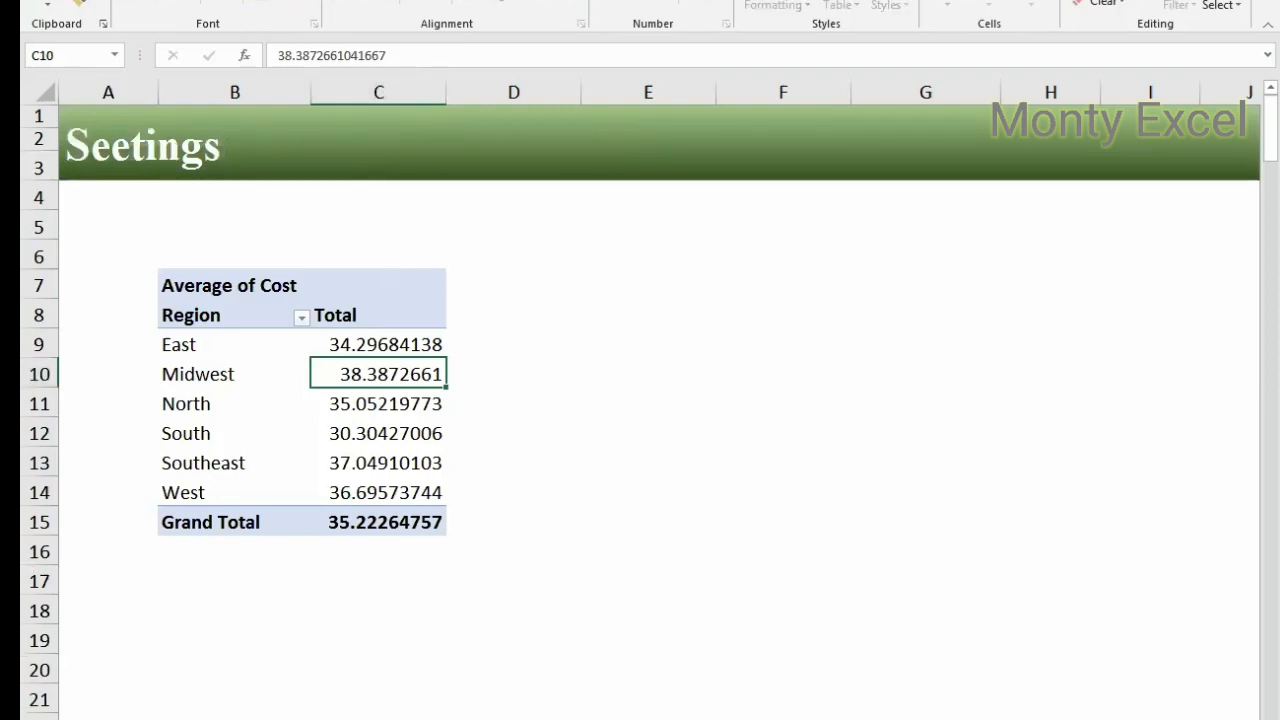
key(Return)
right_click(314, 376)
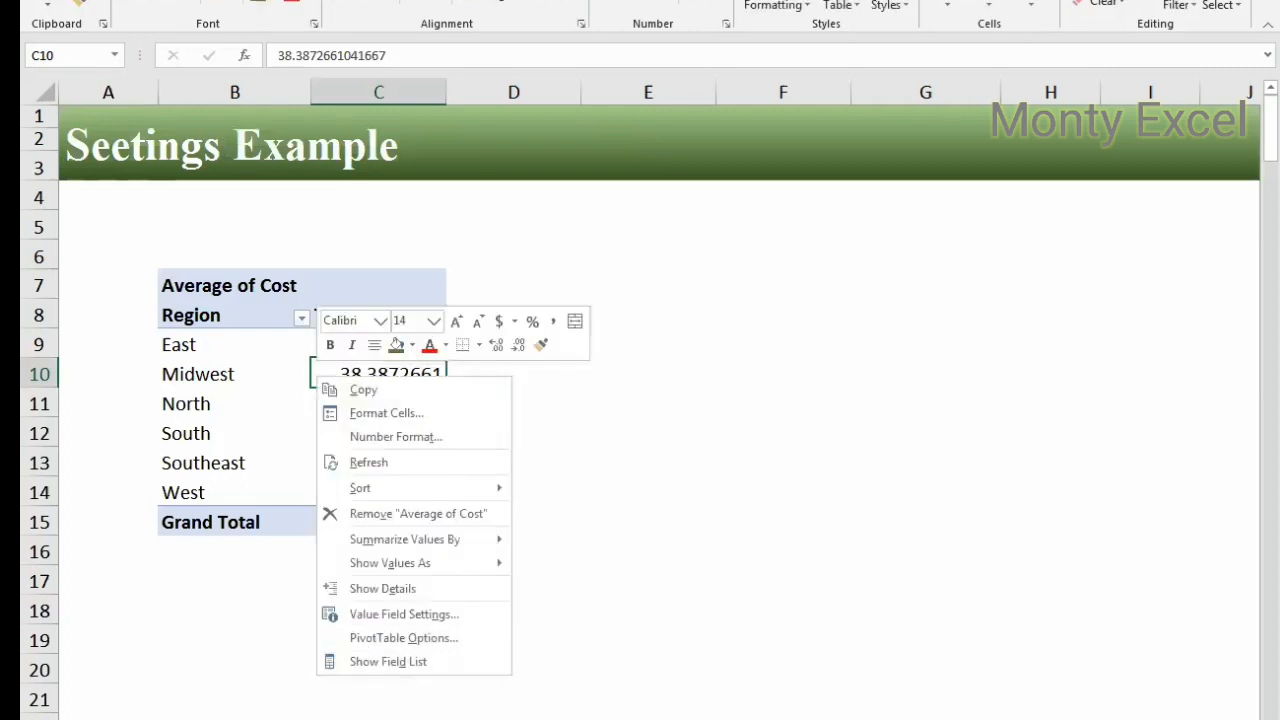
click(1062, 137)
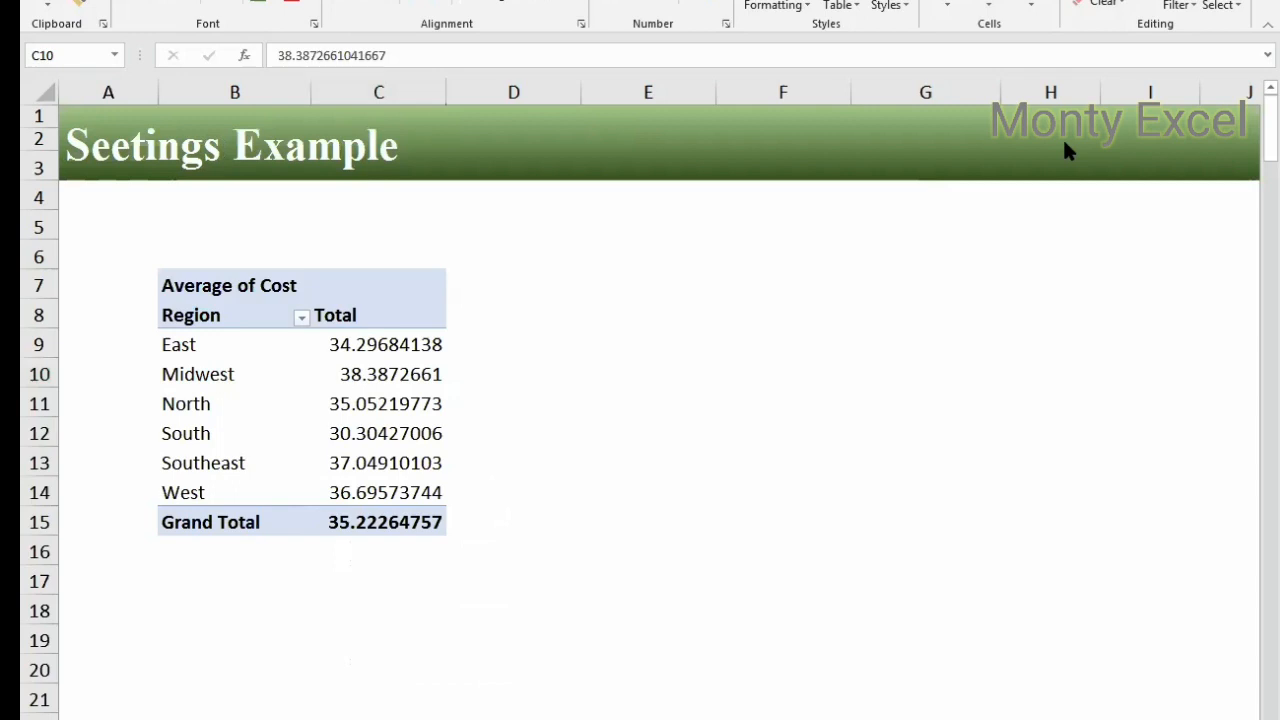
click(395, 378)
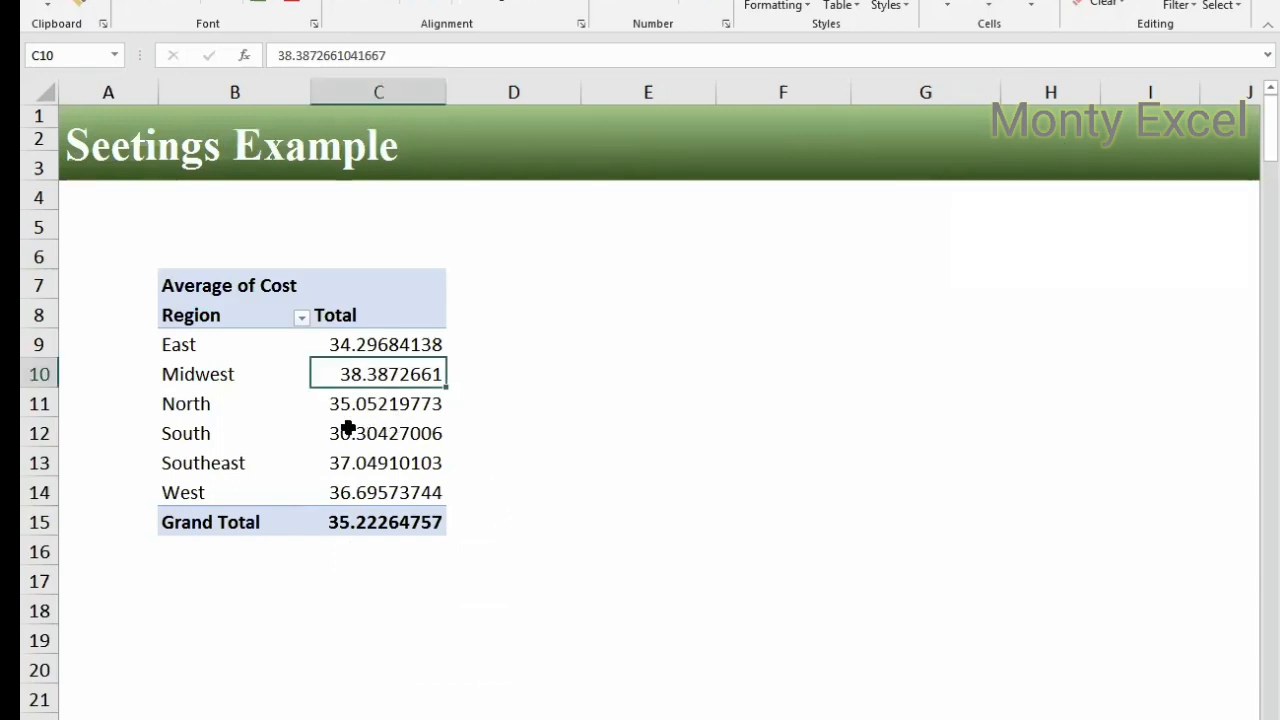
click(345, 430)
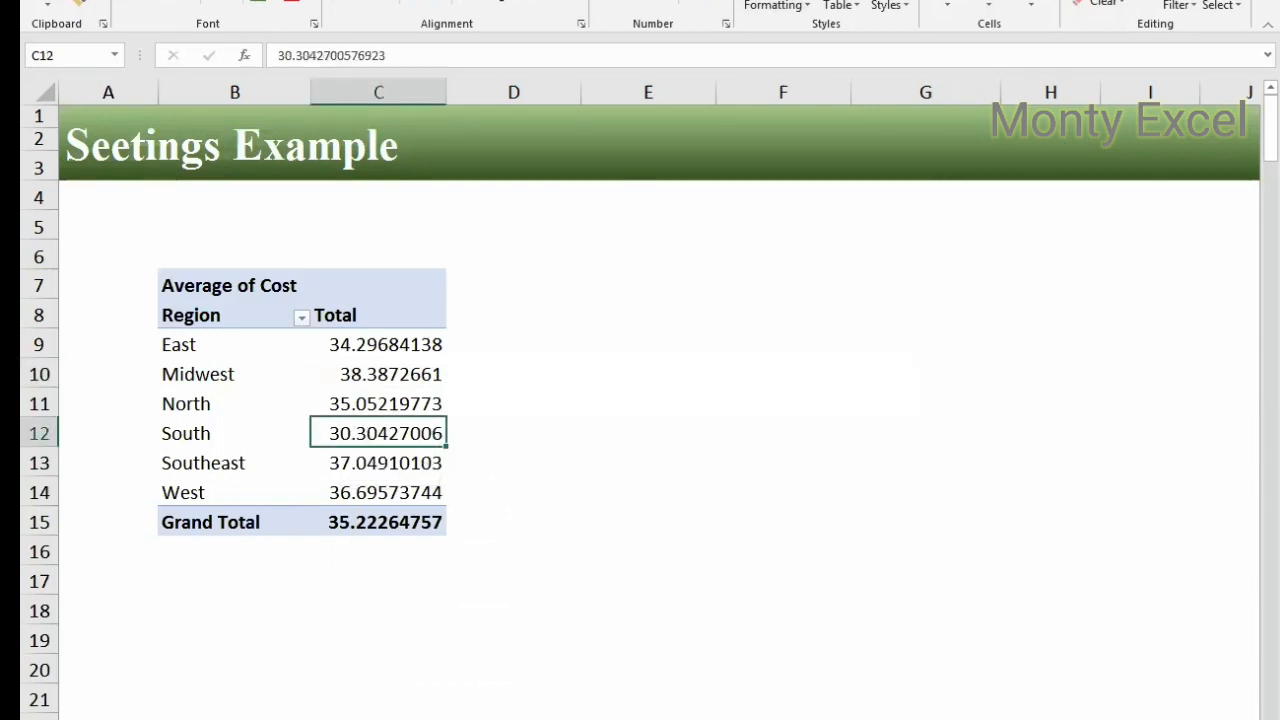
click(700, 2)
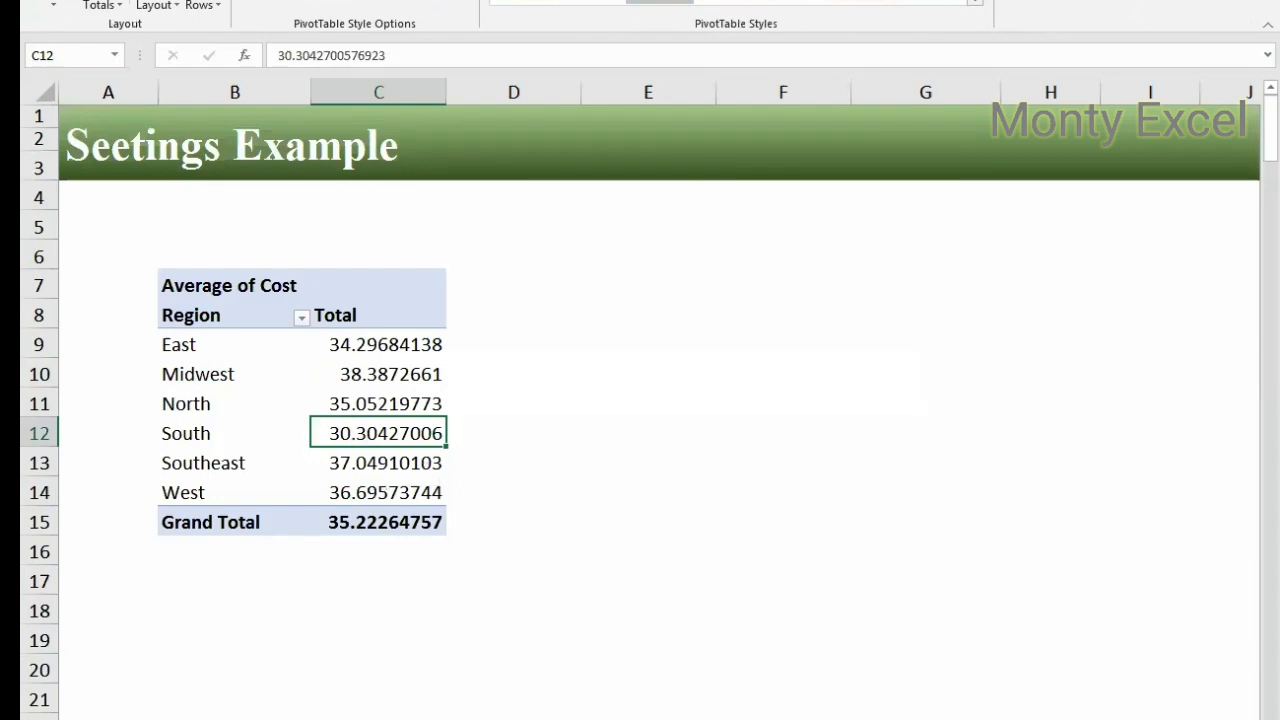
click(660, 2)
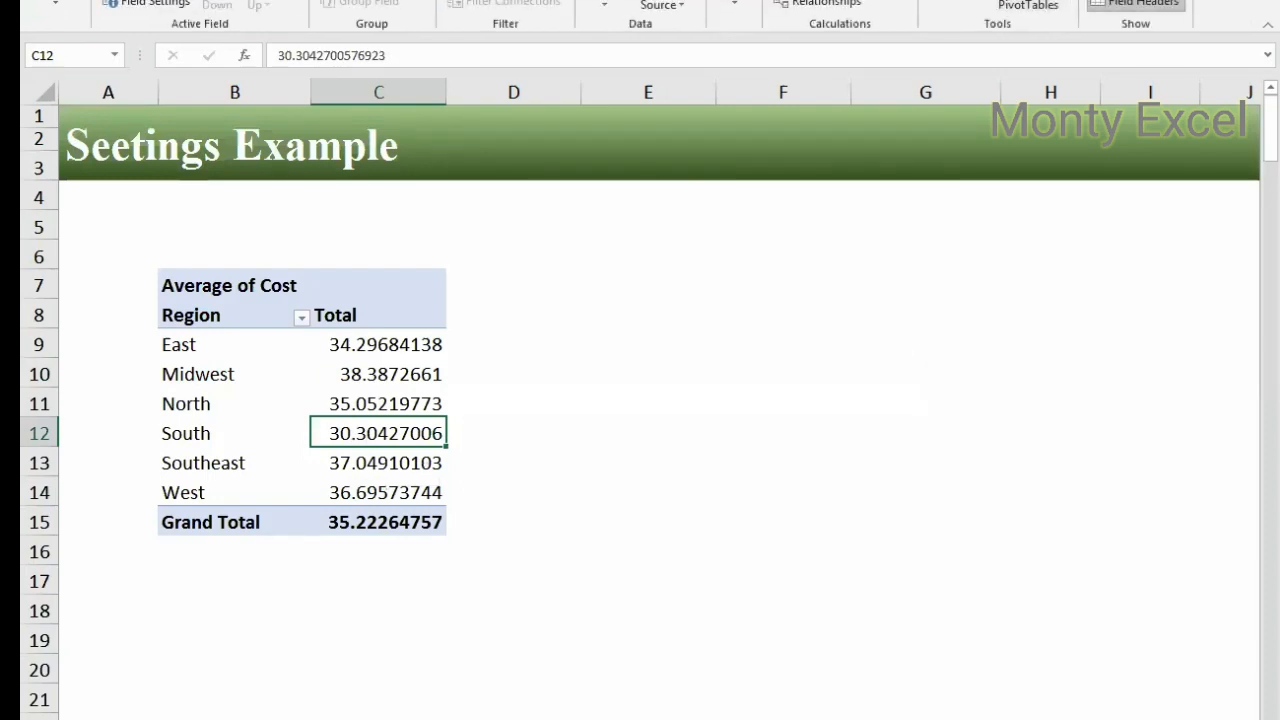
Step: Show the copied pivot table's field list and view its layout and sorting options
click(277, 378)
right_click(280, 382)
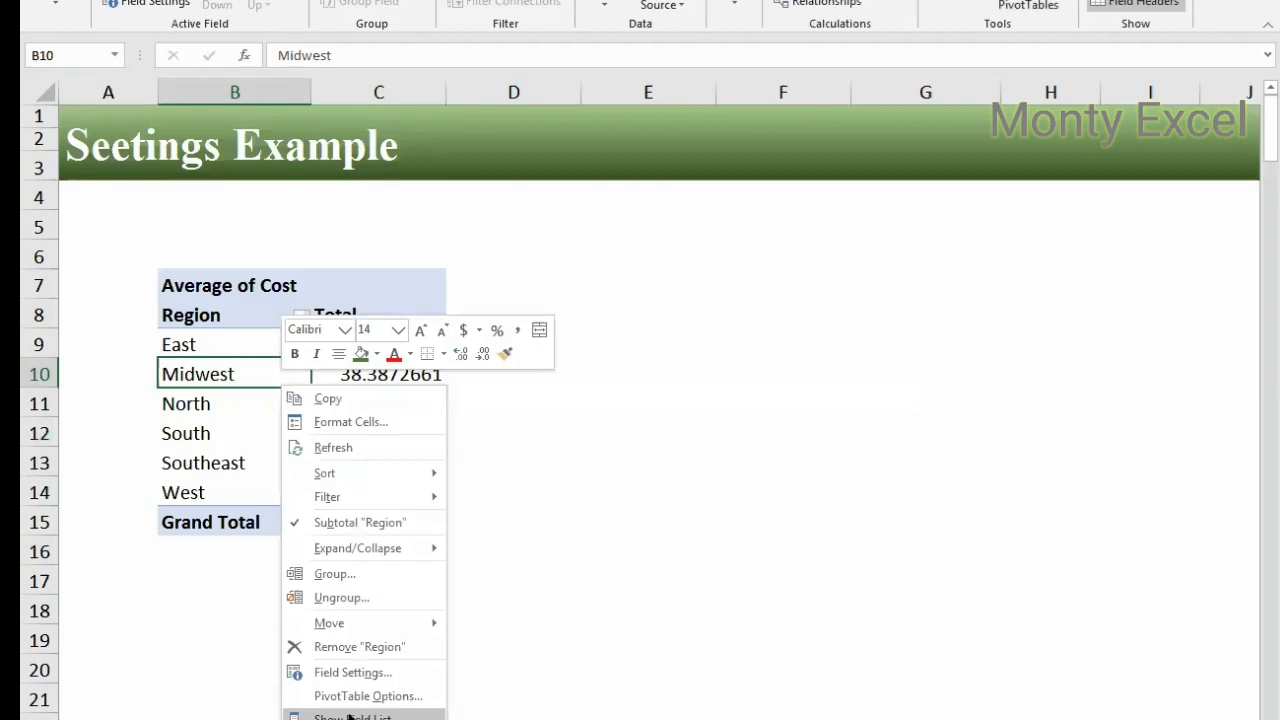
click(349, 717)
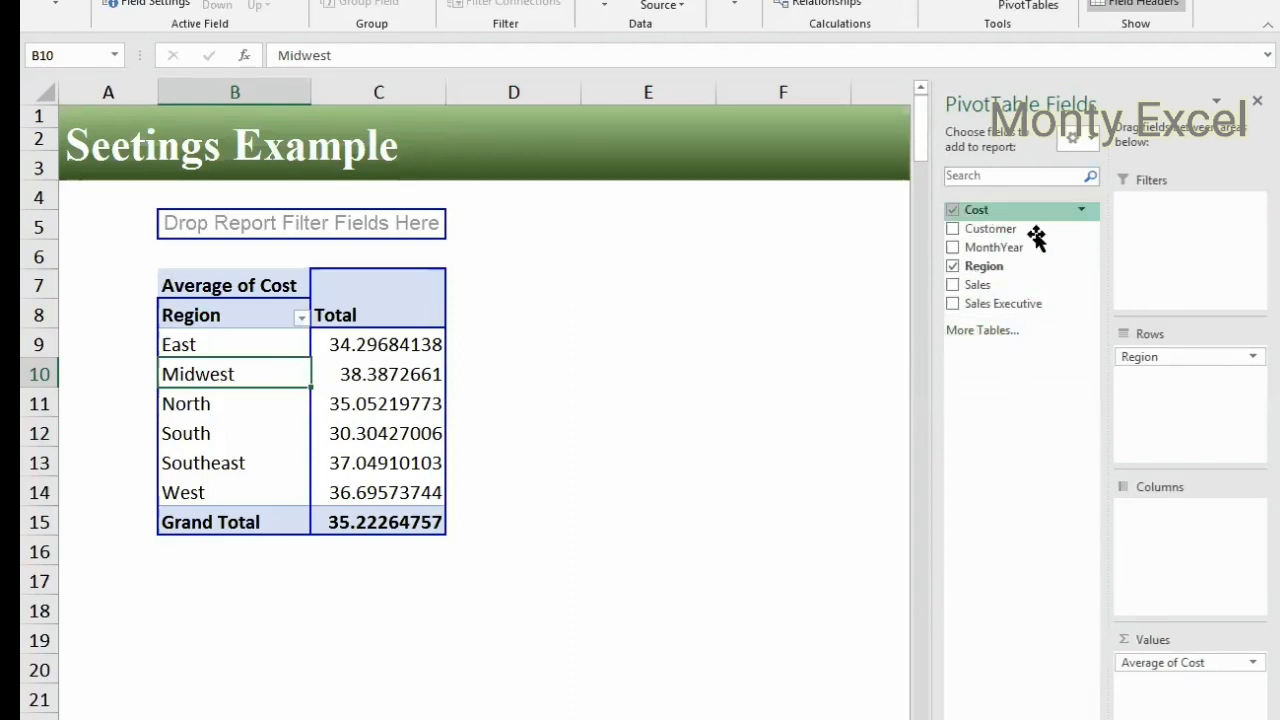
click(1074, 137)
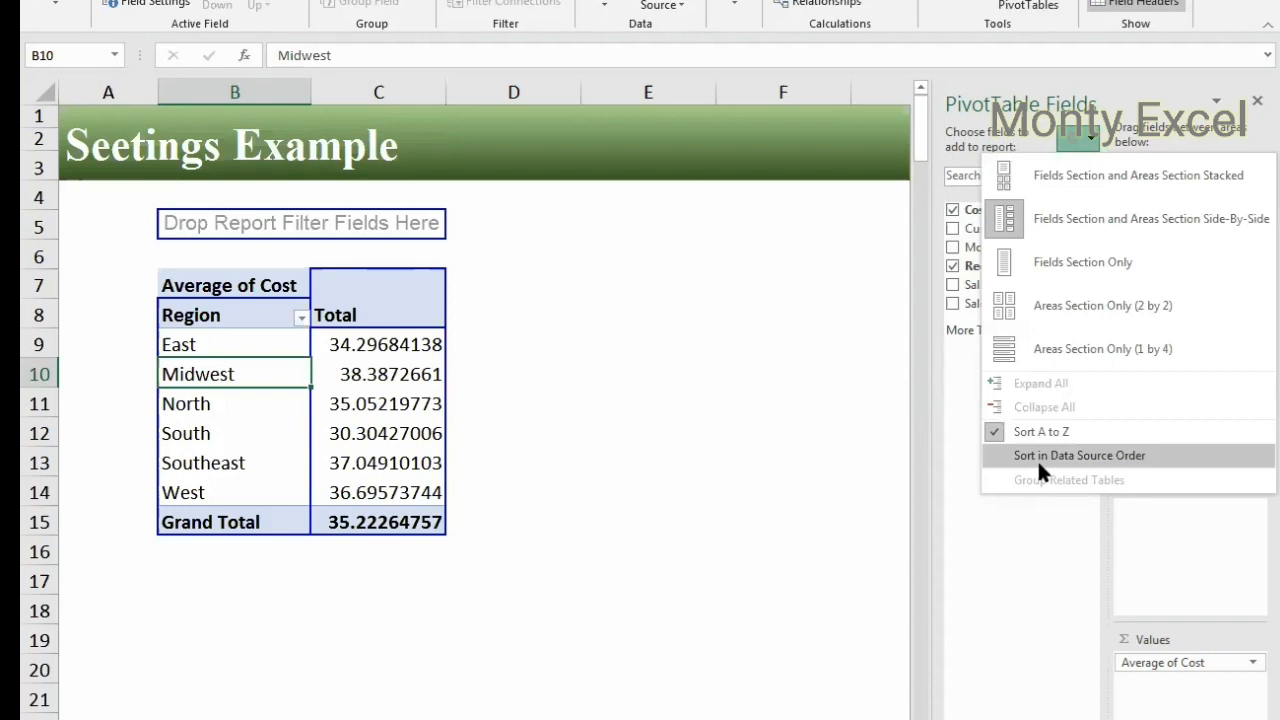
click(1010, 563)
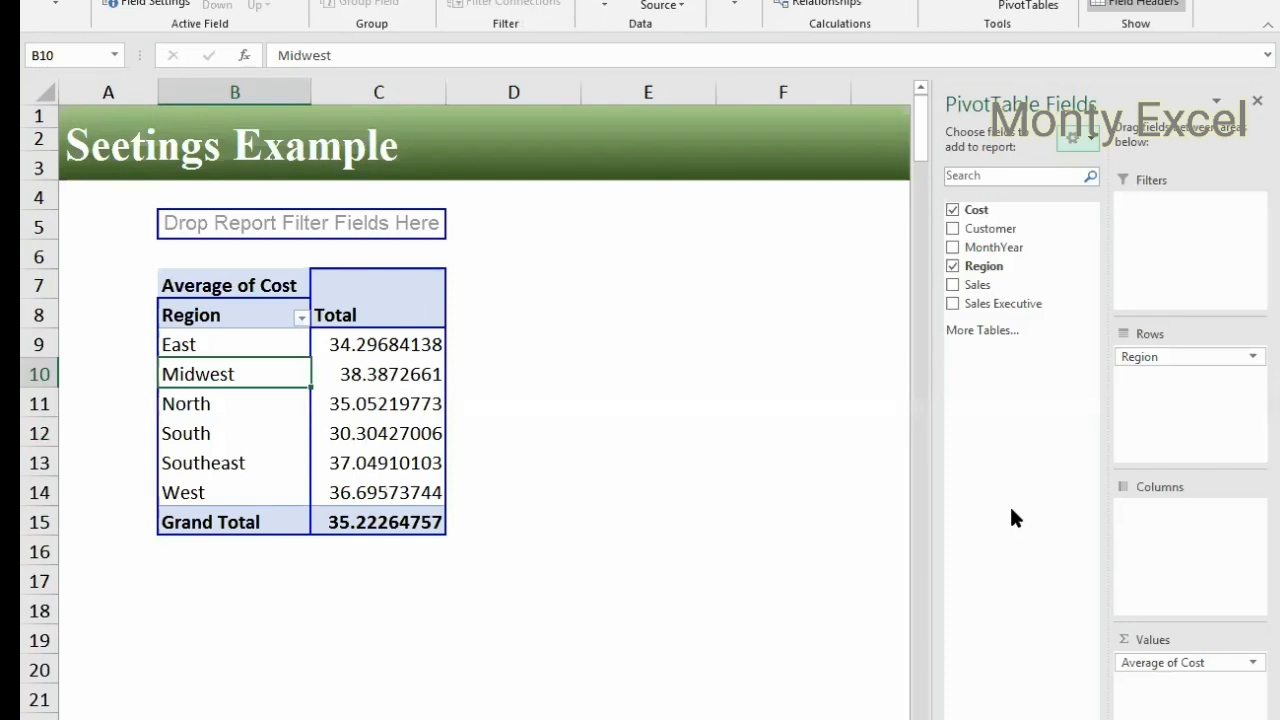
Step: Delete the rows from row 5 down on the Seetings Example sheet to remove the copied pivot table
click(35, 222)
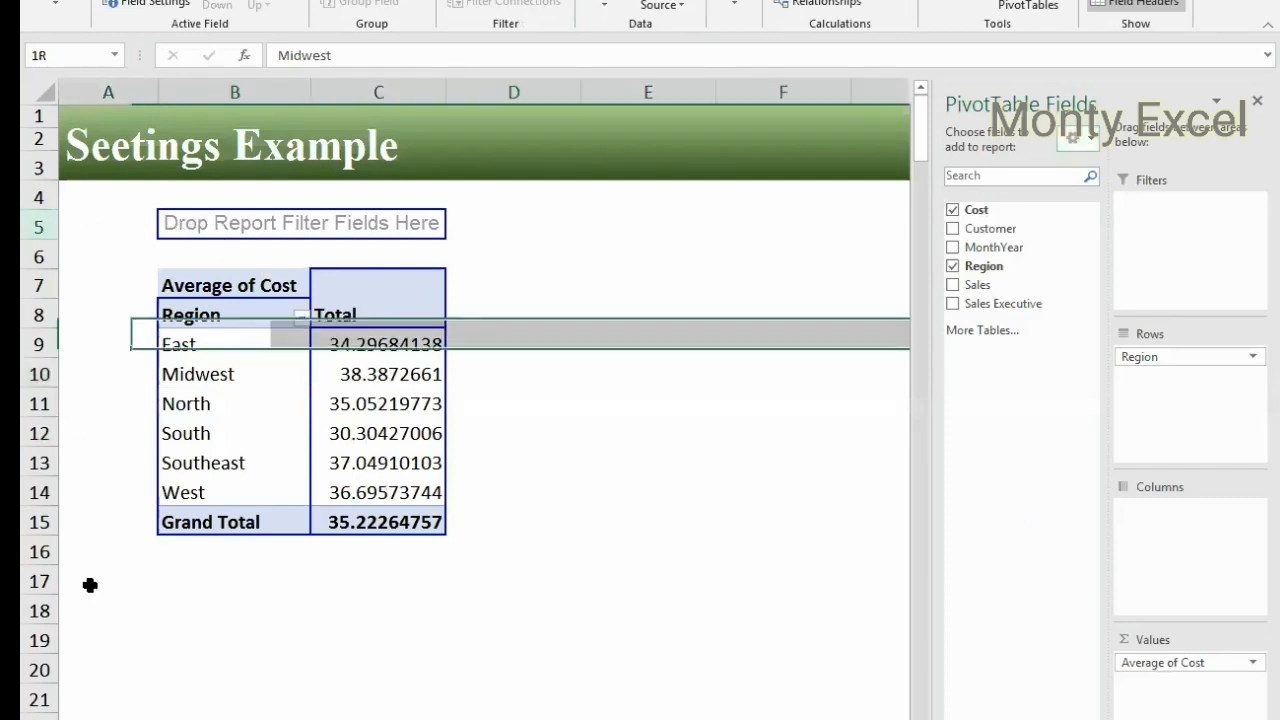
drag(90, 585, 94, 600)
key(ctrl+minus)
key(ctrl+Home)
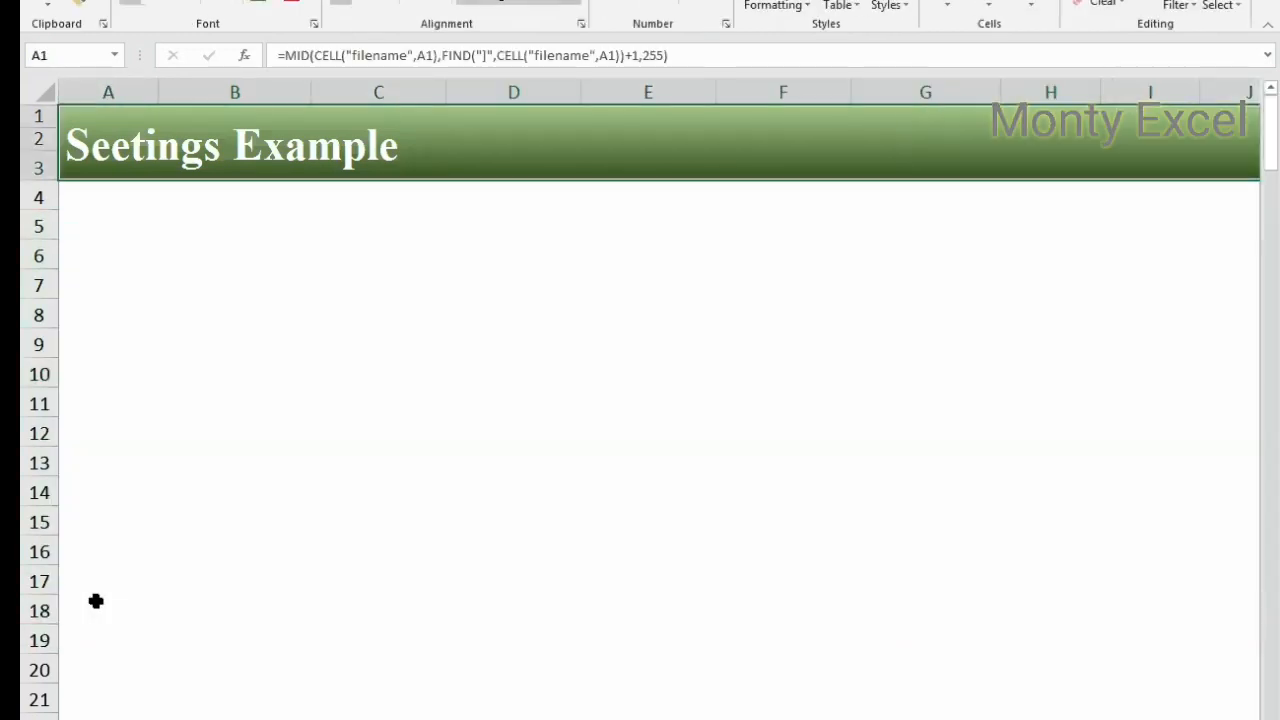
Step: Look through the topics list and the other sheets of the workbook, and return to the Seetings Example sheet
key(ctrl+Page_Up)
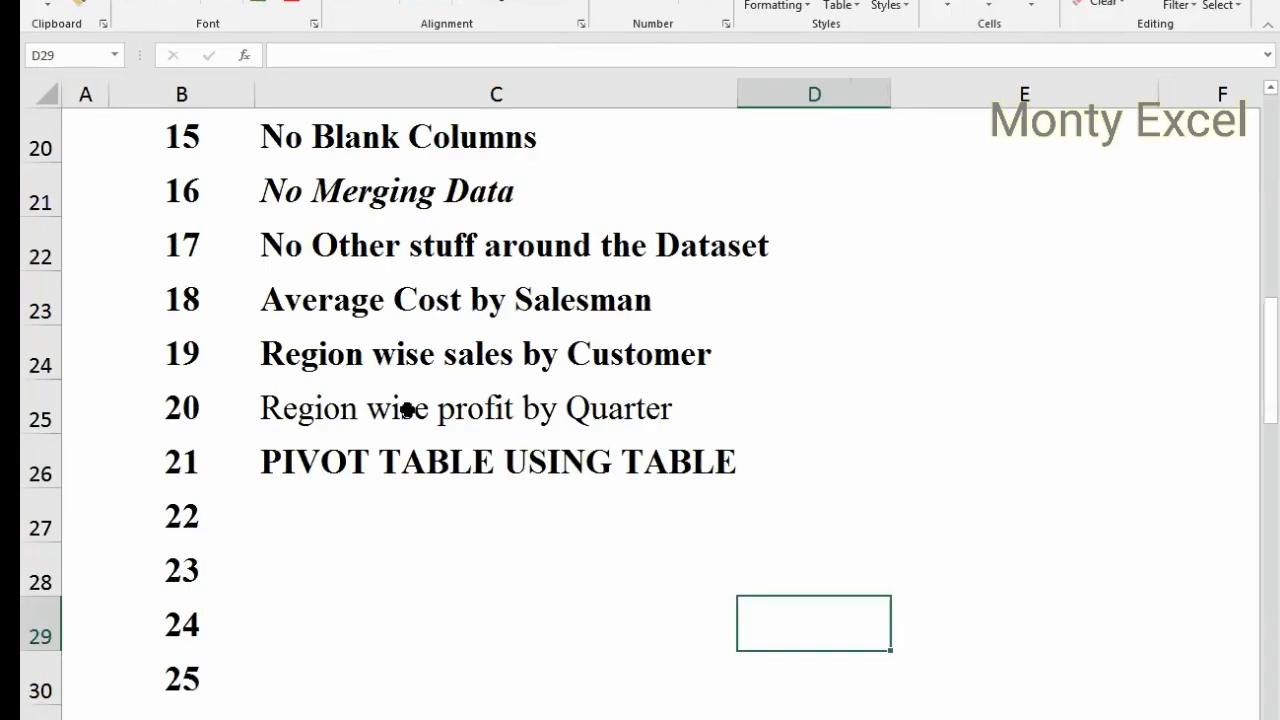
key(ctrl+Page_Down)
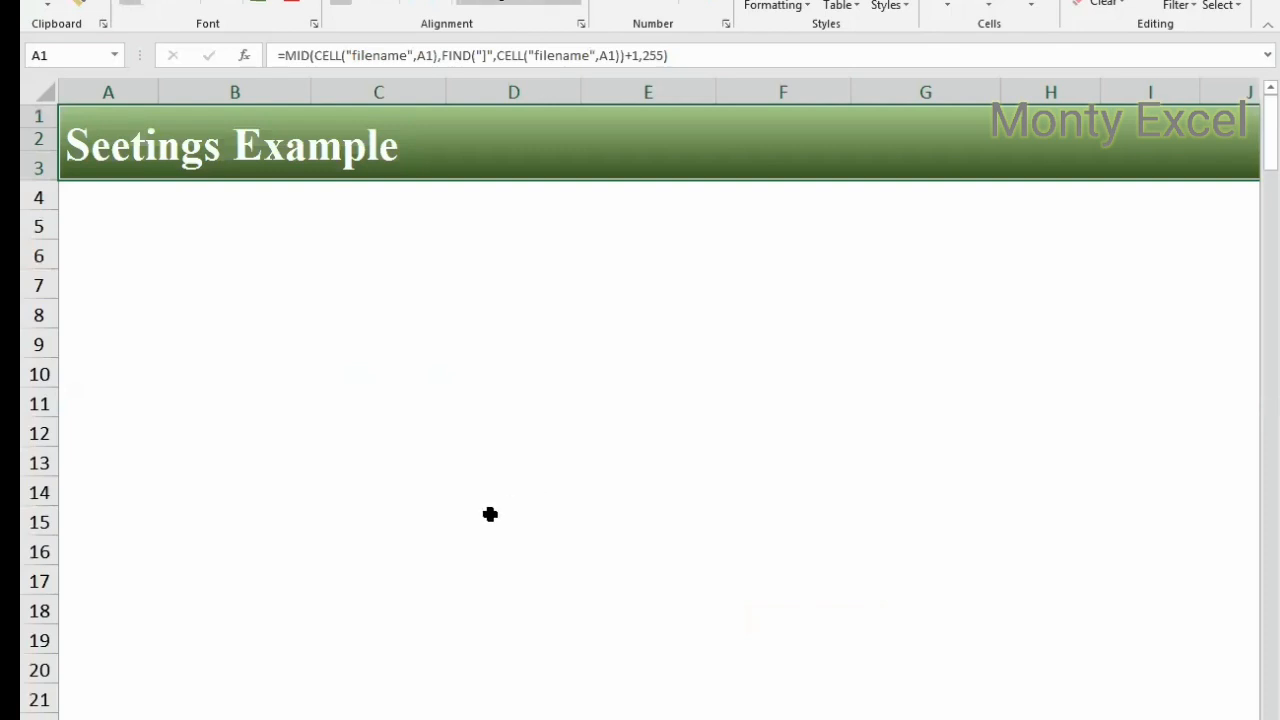
key(ctrl+Page_Up)
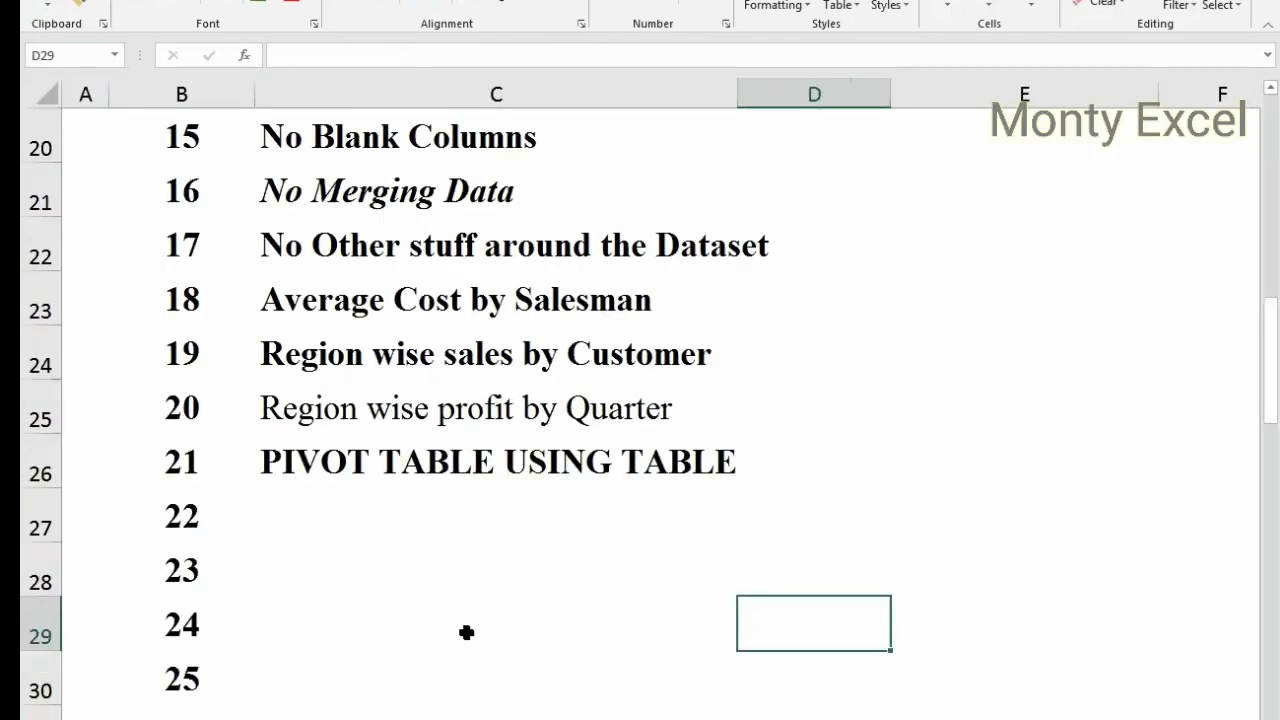
key(ctrl+Page_Down)
key(ctrl+Page_Down)
key(ctrl+Page_Down)
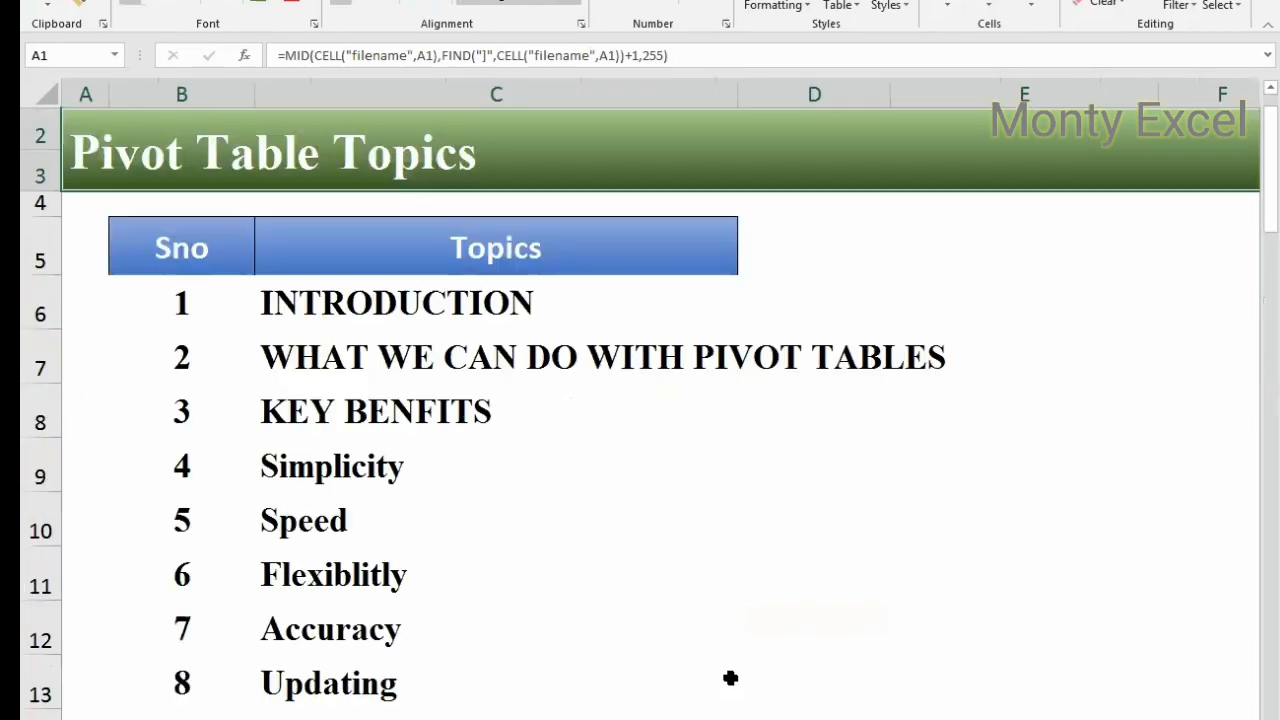
key(ctrl+Page_Down)
key(ctrl+Page_Down)
key(ctrl+Page_Down)
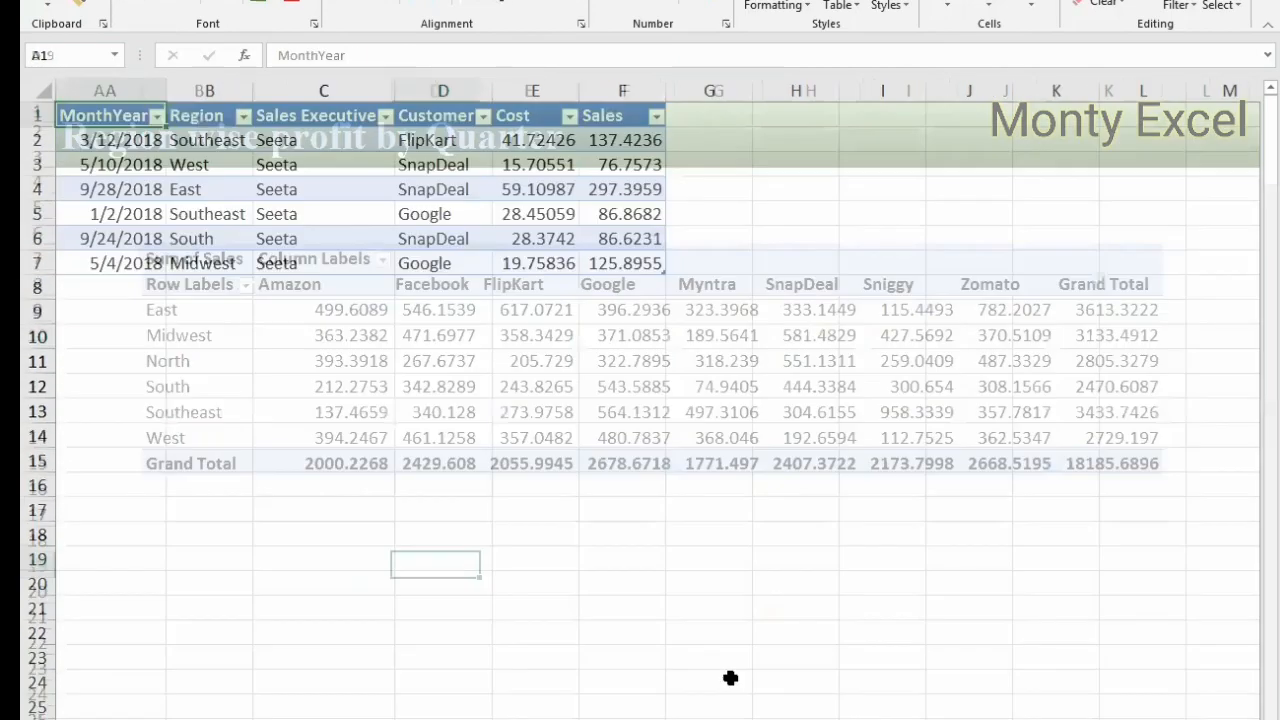
key(ctrl+Page_Up)
key(ctrl+Page_Up)
key(ctrl+Page_Up)
key(ctrl+Page_Up)
key(ctrl+Page_Up)
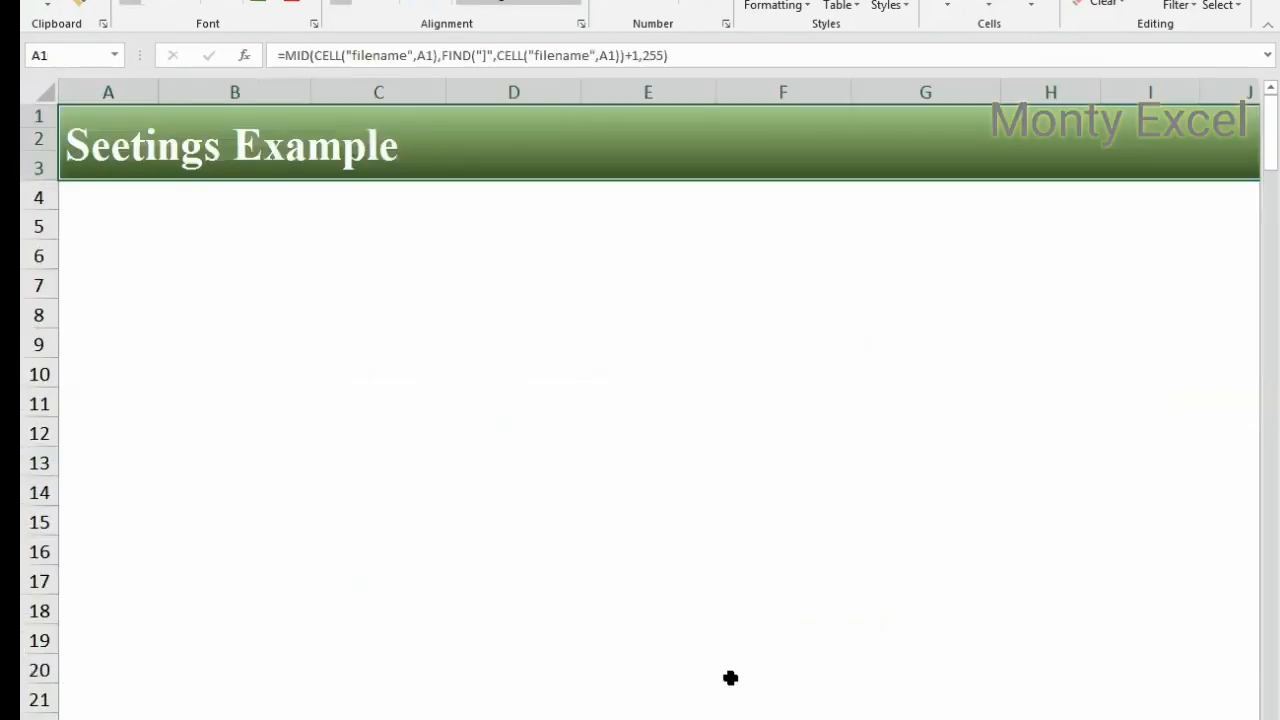
Step: Create a pivot table from the SALESDATA range at cell B5 of the existing Seetings Example sheet
key(ctrl+Page_Down)
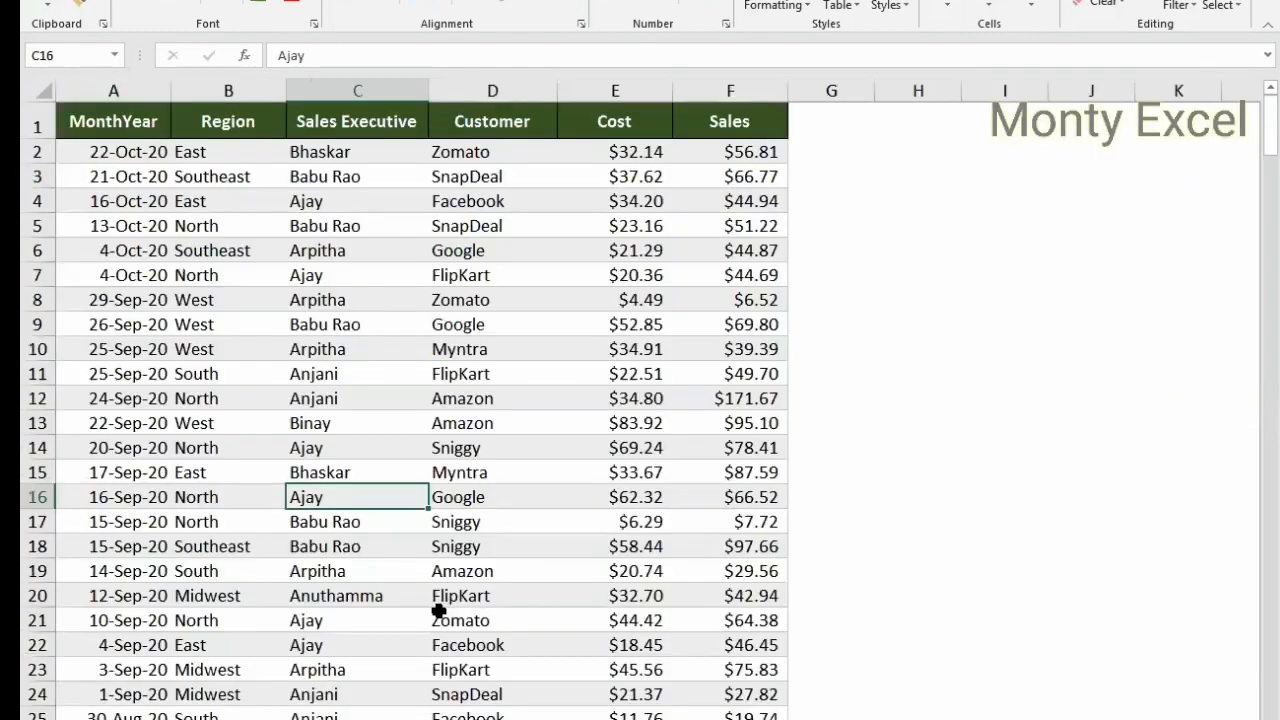
key(alt)
key(n)
key(v)
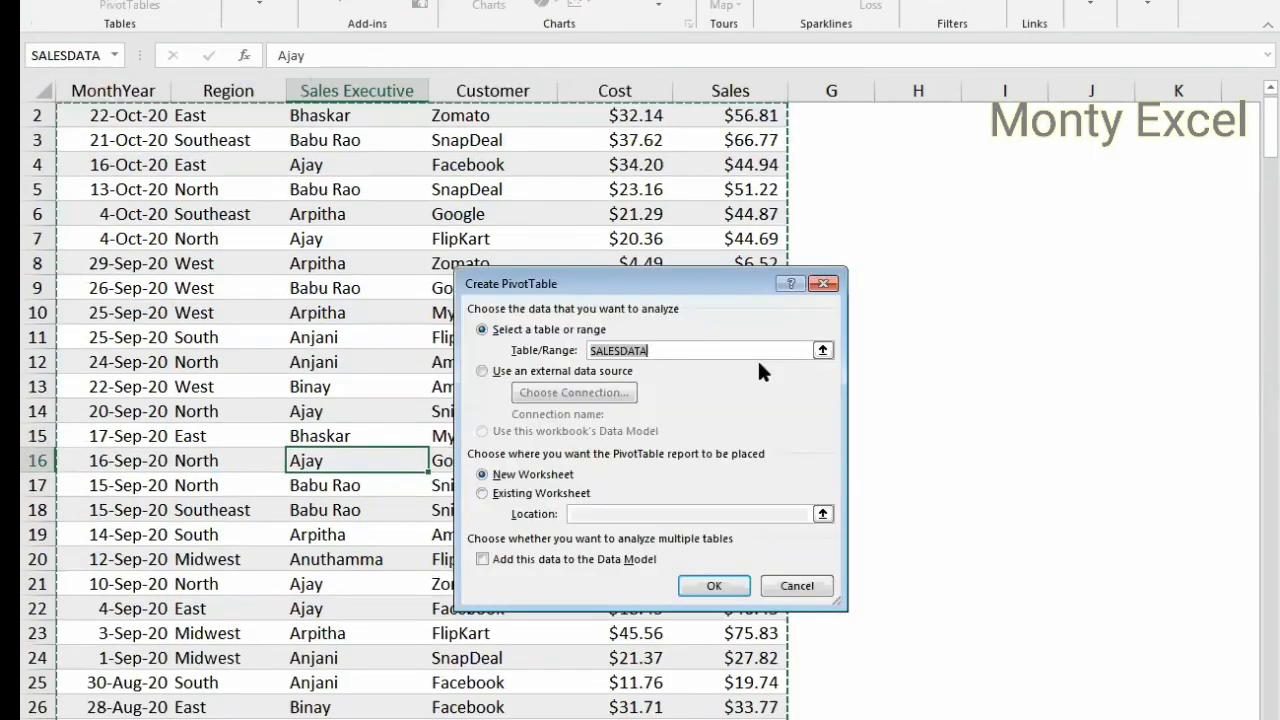
click(564, 494)
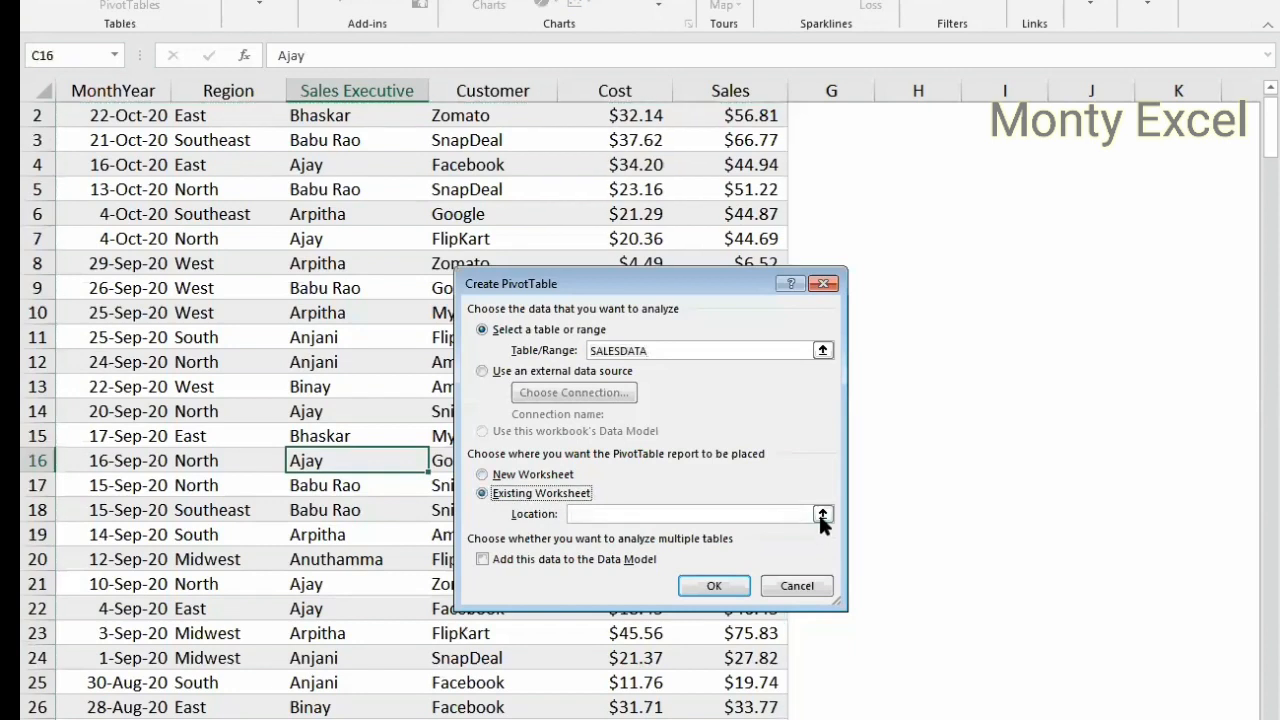
click(822, 515)
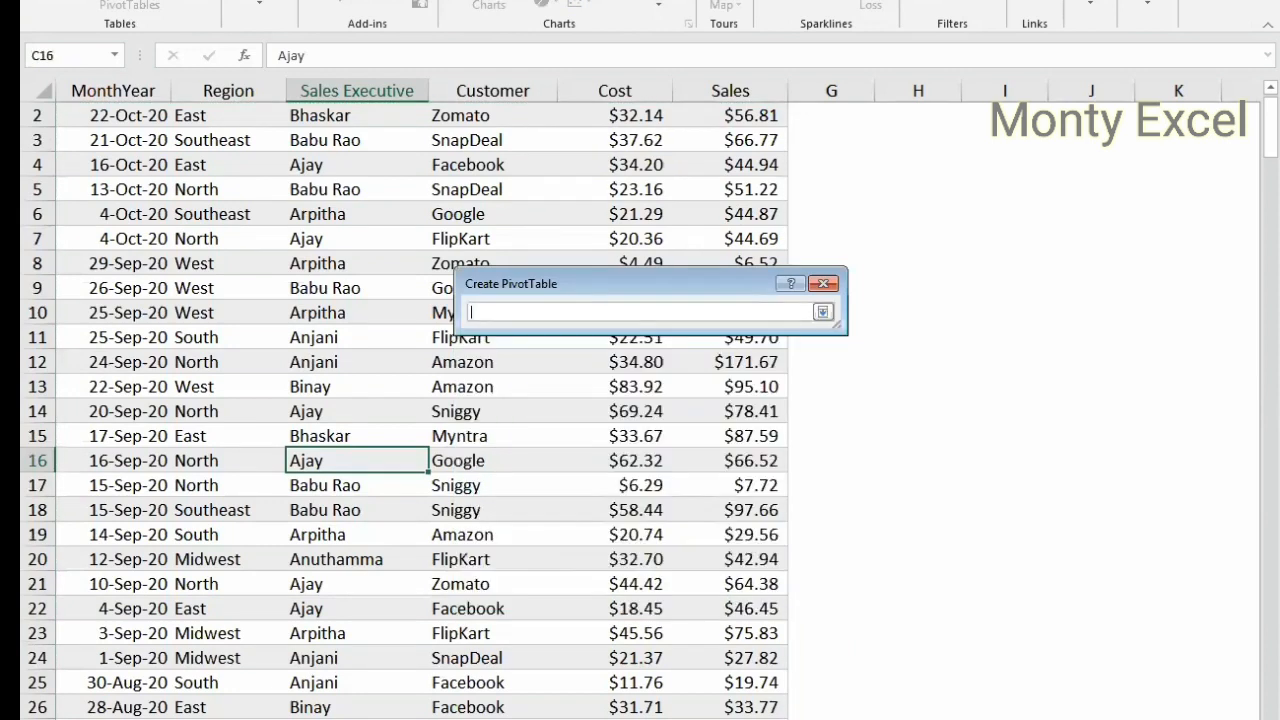
click(186, 718)
click(166, 232)
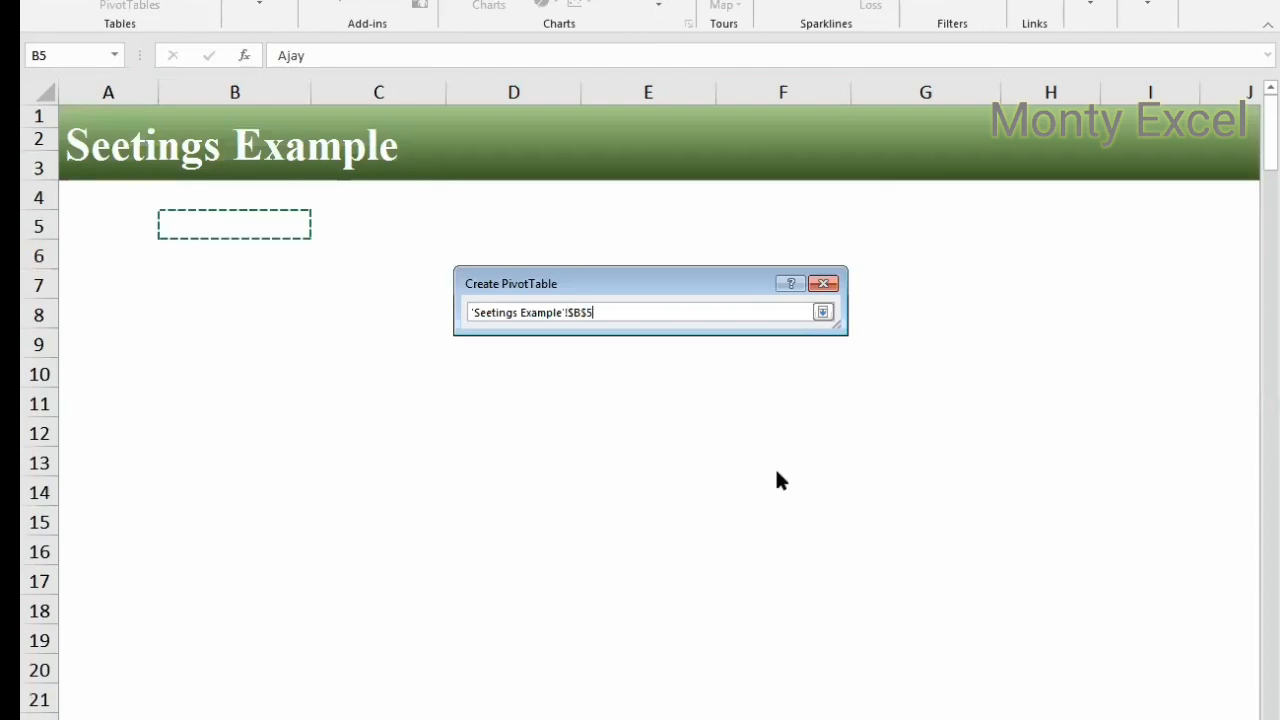
key(Return)
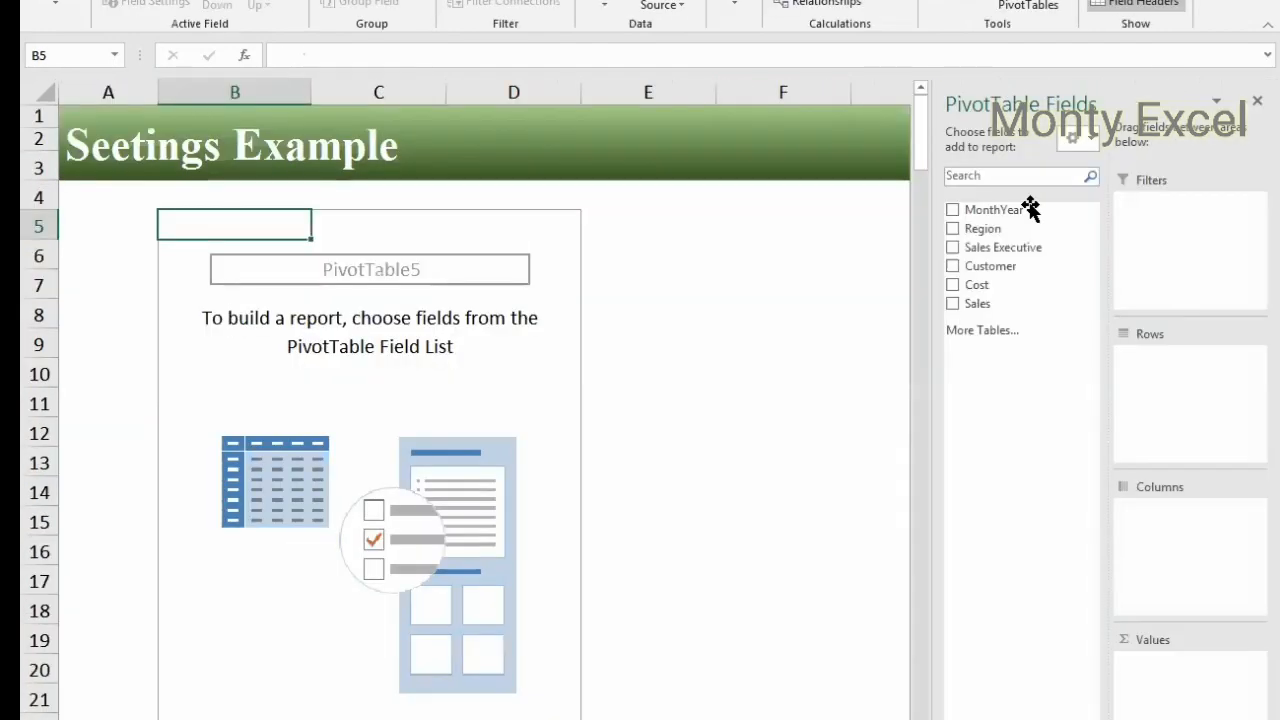
Step: Try the pivot with Region as rows and summed Sales as values, and undo both field placements
drag(1005, 228, 1185, 391)
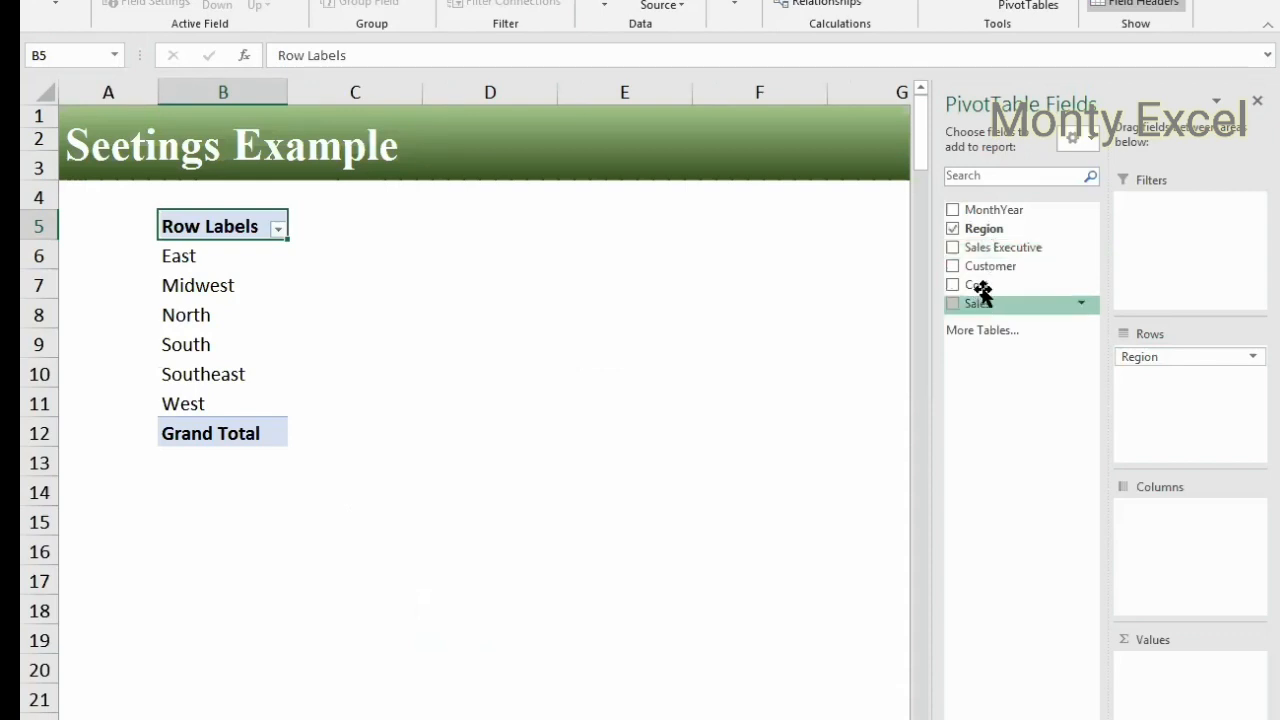
drag(983, 292, 1171, 677)
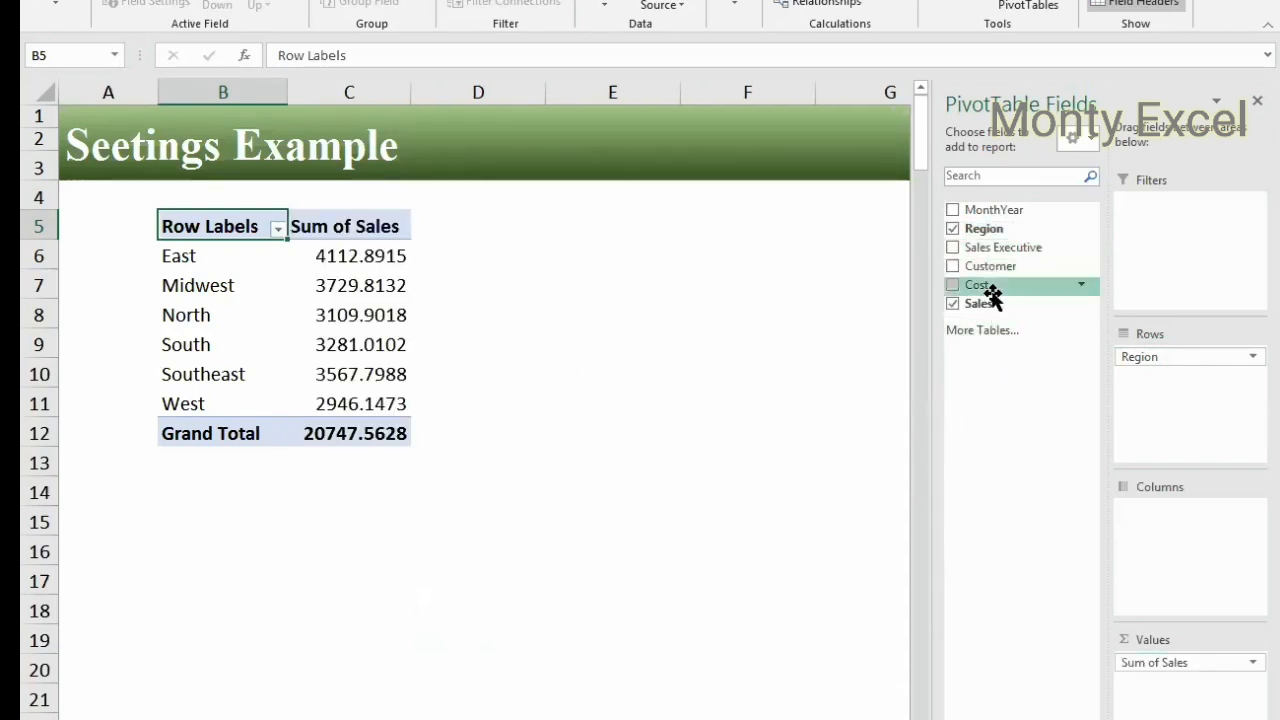
key(ctrl+z)
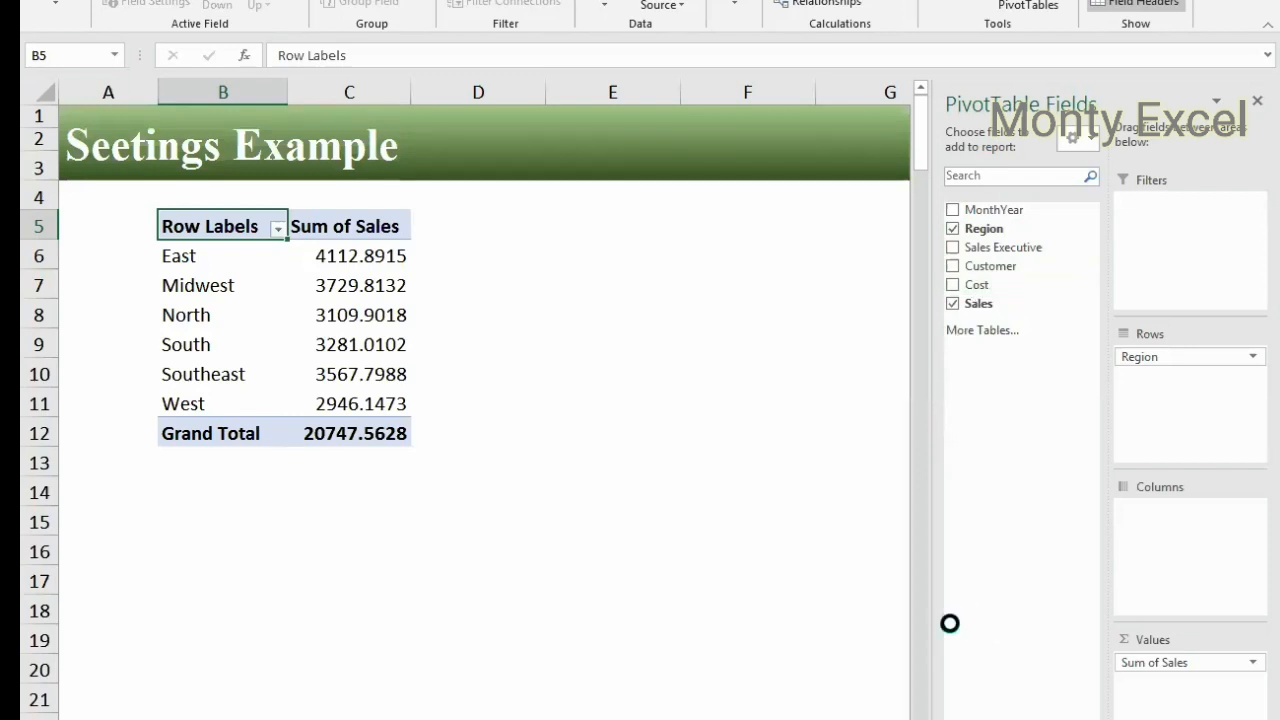
key(ctrl+z)
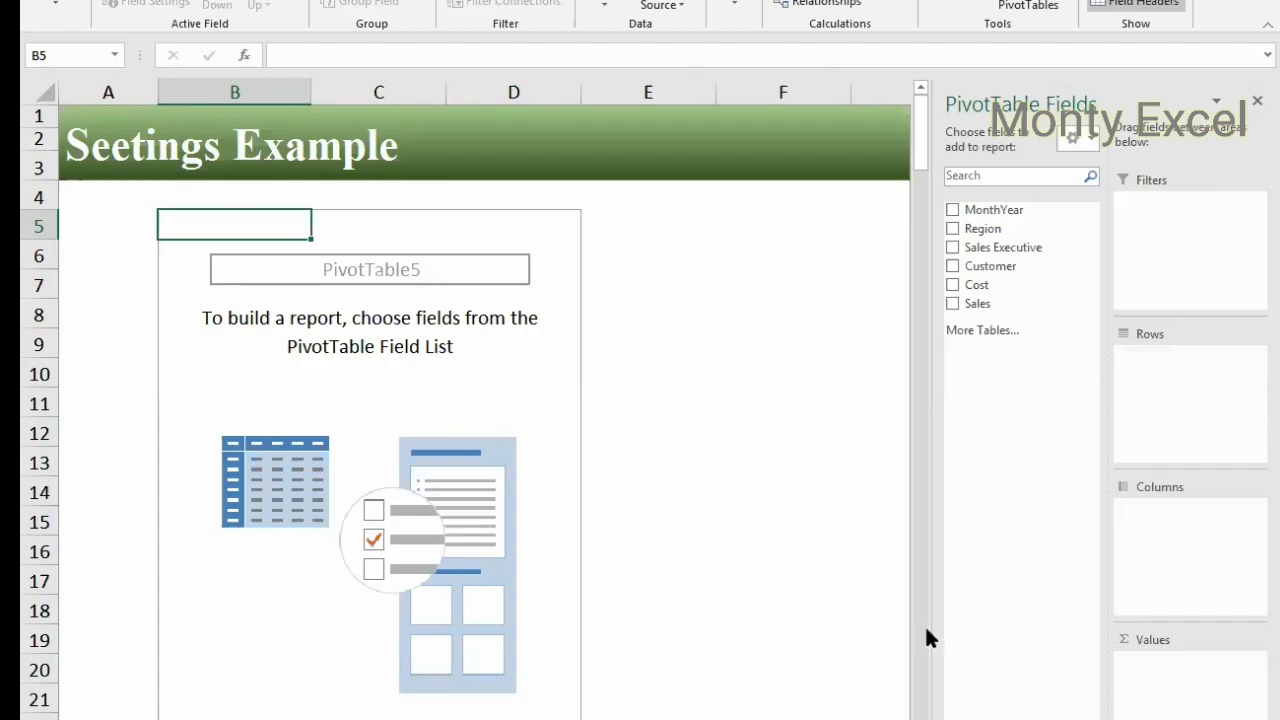
Step: Narrow the PivotTable Fields pane and dock it on the left side of the worksheet
drag(928, 626, 1052, 512)
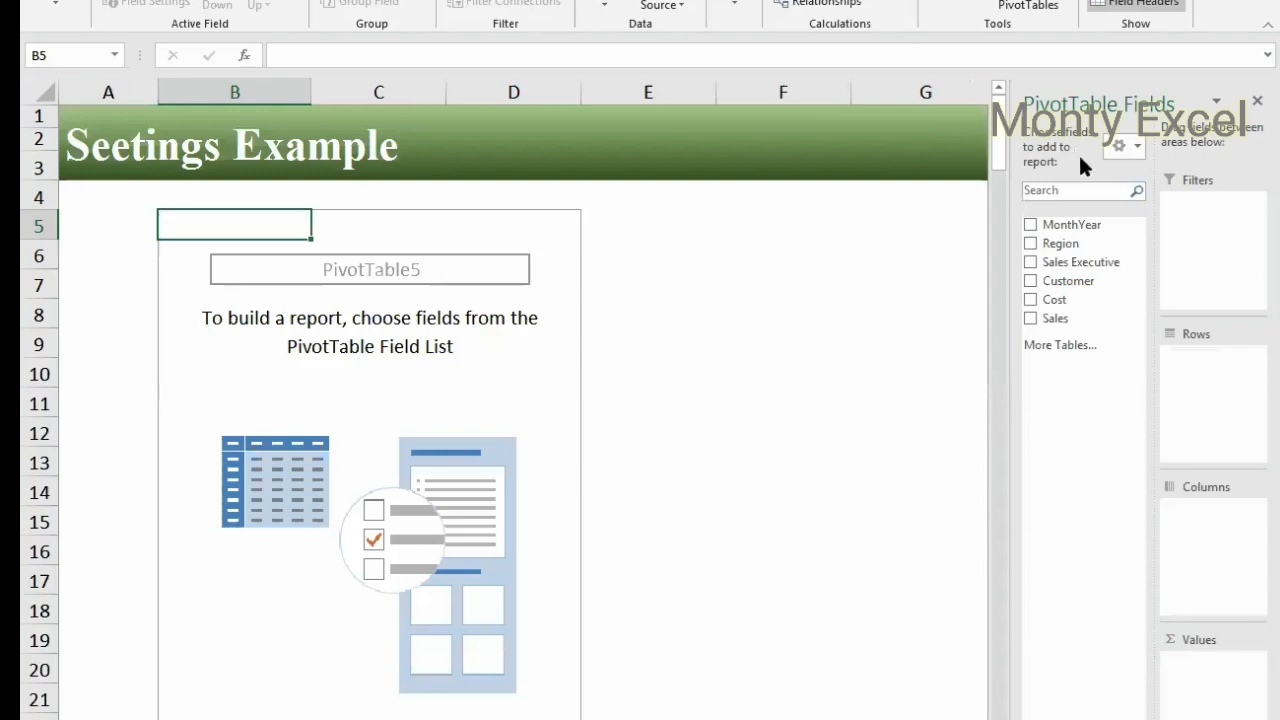
mouse_move(624, 177)
mouse_down()
mouse_move(183, 154)
mouse_move(177, 114)
mouse_move(217, 94)
mouse_move(225, 116)
mouse_move(787, 118)
mouse_move(466, 290)
mouse_move(1206, 286)
mouse_move(297, 143)
mouse_move(25, 140)
mouse_up()
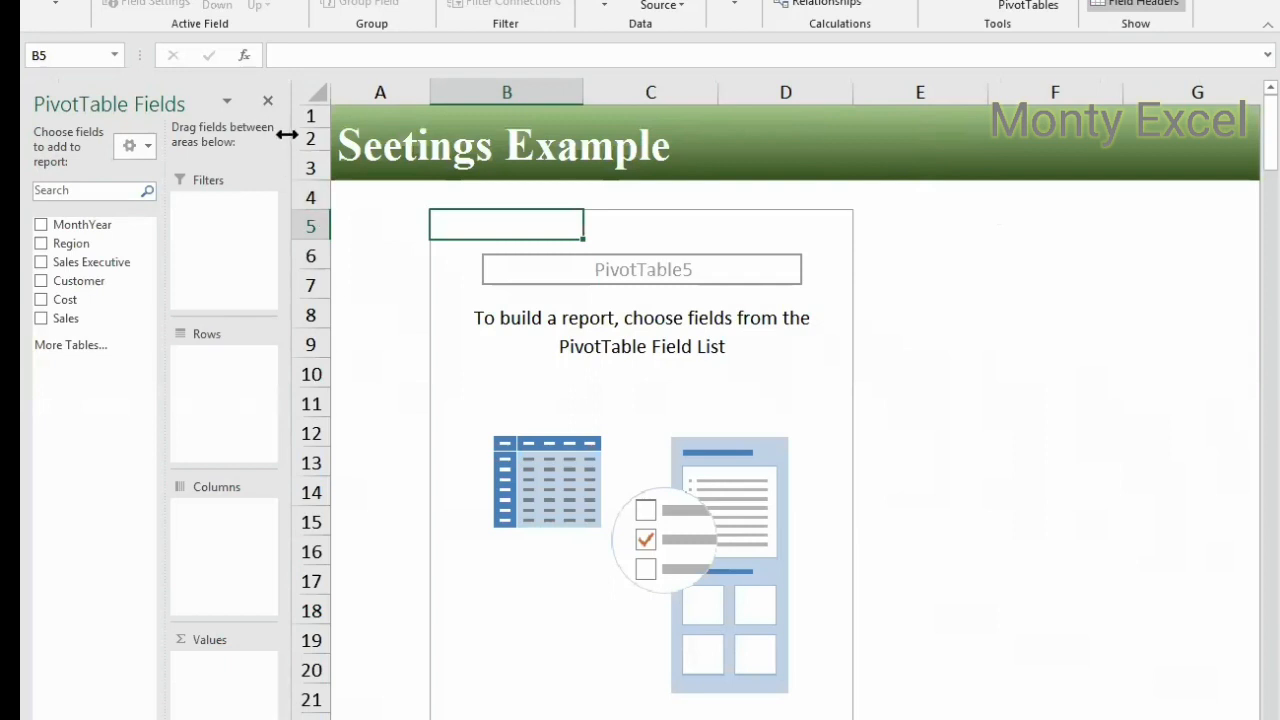
Step: Dock the PivotTable Fields pane on the right side of the worksheet, narrow it, and detach it as a floating pane
drag(88, 103, 1015, 74)
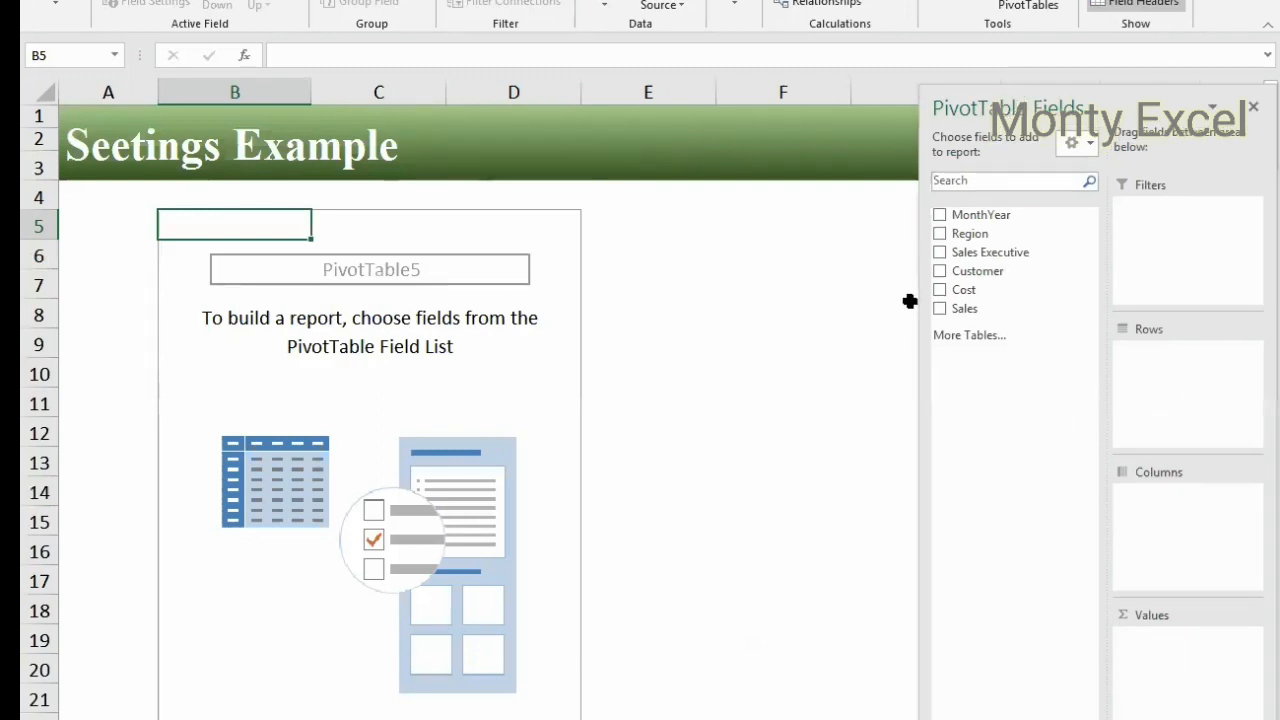
drag(918, 318, 970, 320)
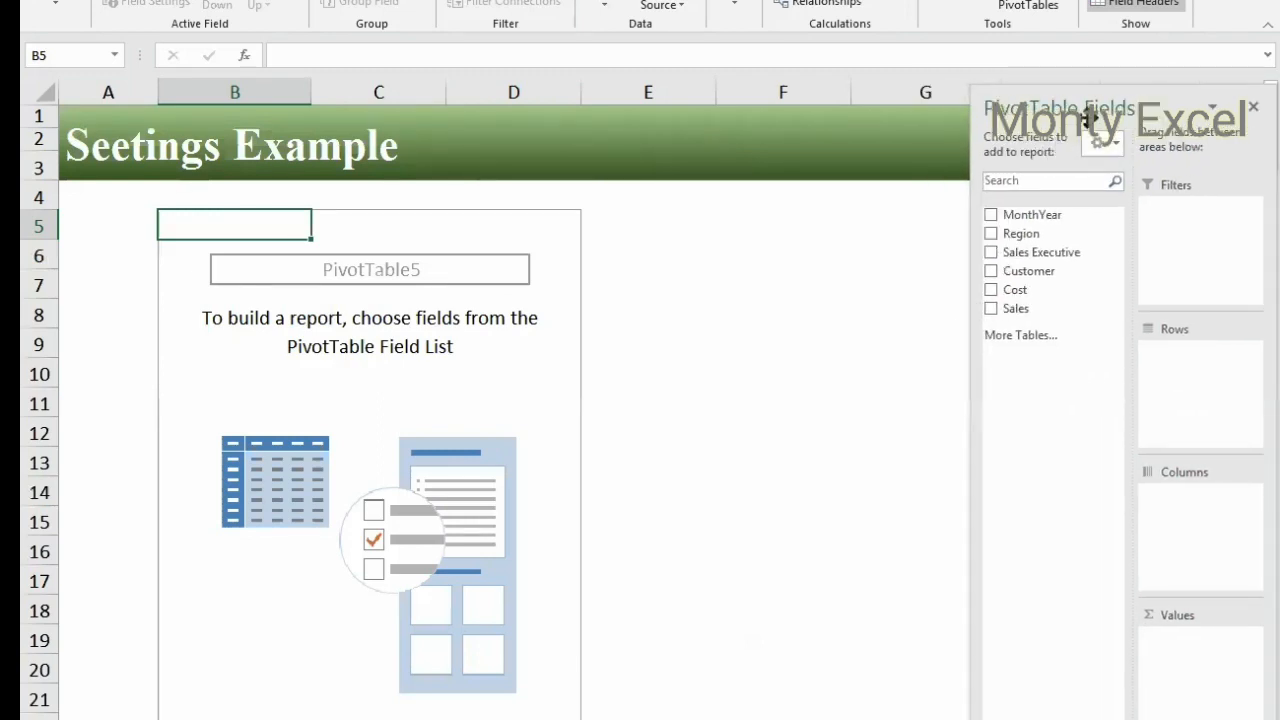
drag(1100, 89, 921, 15)
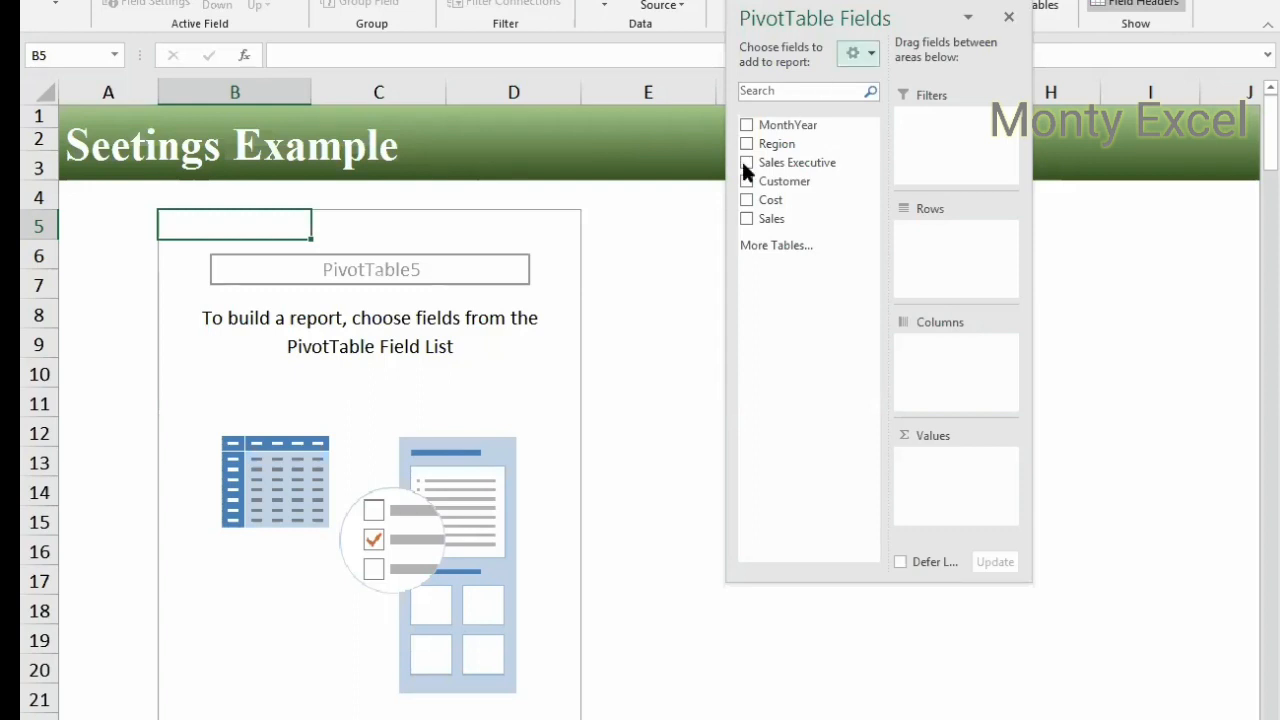
Step: Try summed Sales as the pivot's values, and undo the field placement
drag(765, 220, 926, 497)
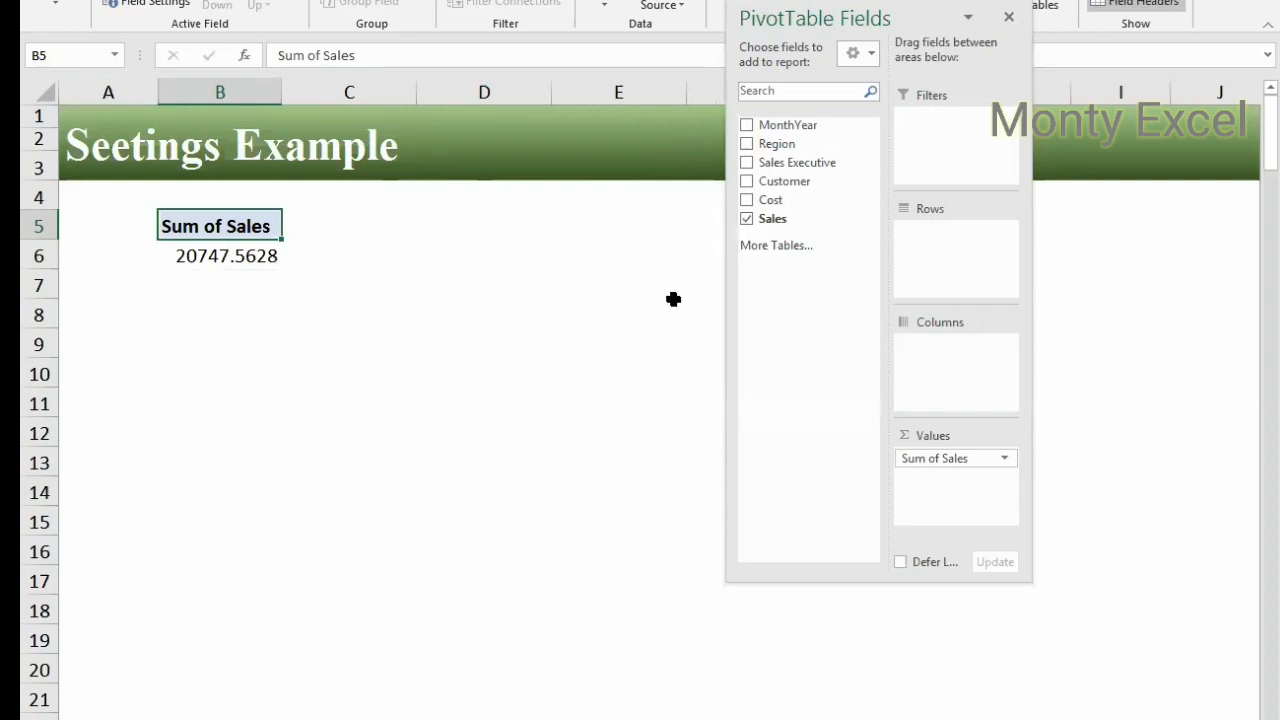
key(ctrl+z)
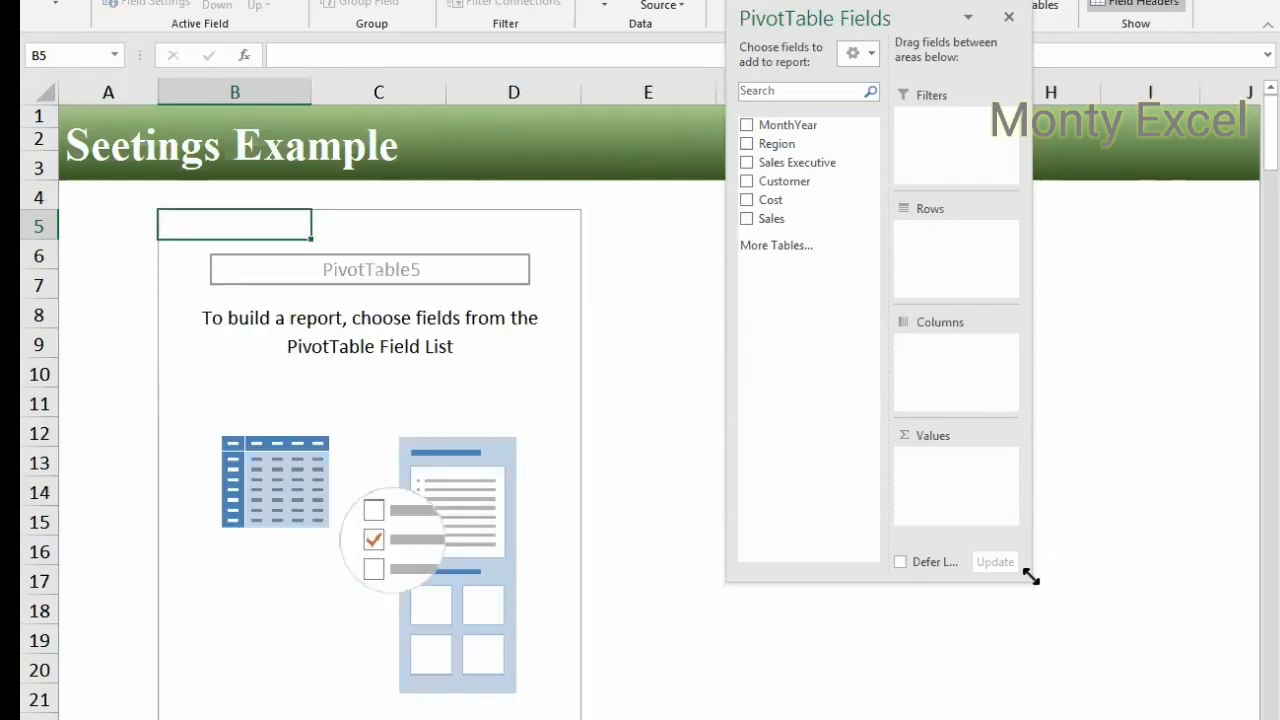
Step: Enlarge the floating field pane, defer layout updates, and build the pivot with Region and Customer as rows and summed Sales as values
drag(1029, 574, 1210, 662)
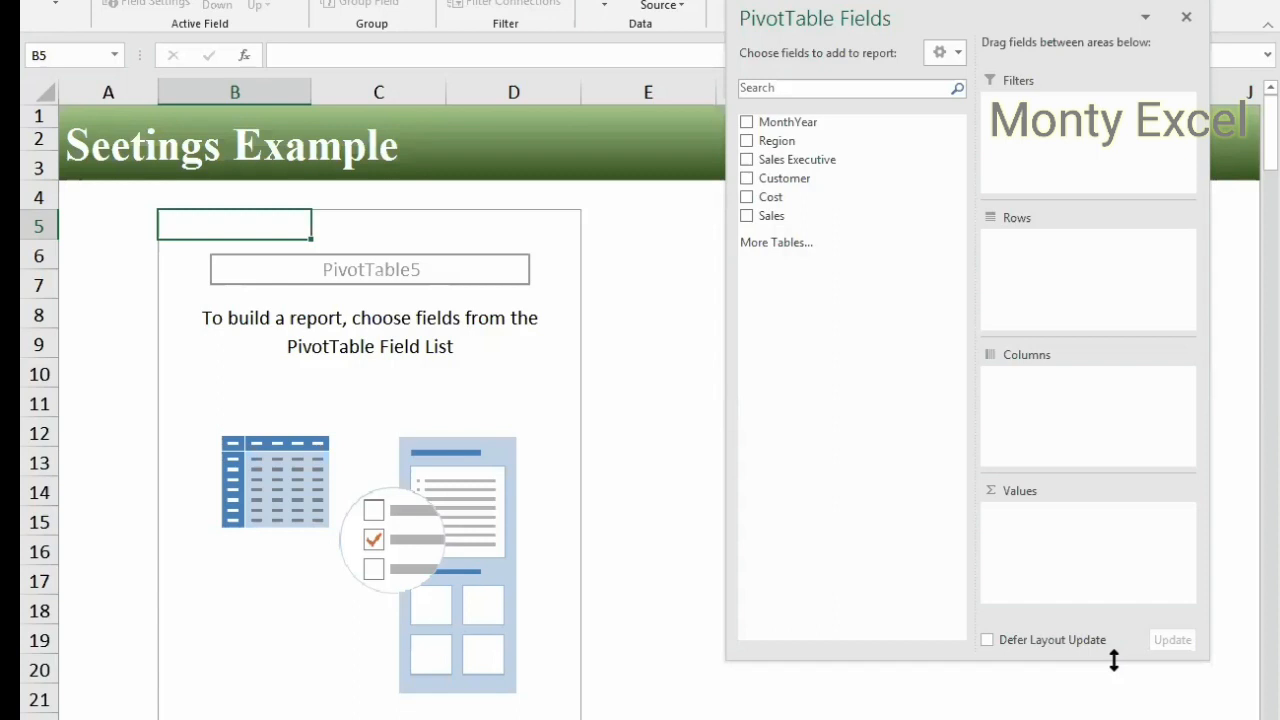
click(988, 640)
drag(791, 145, 1050, 262)
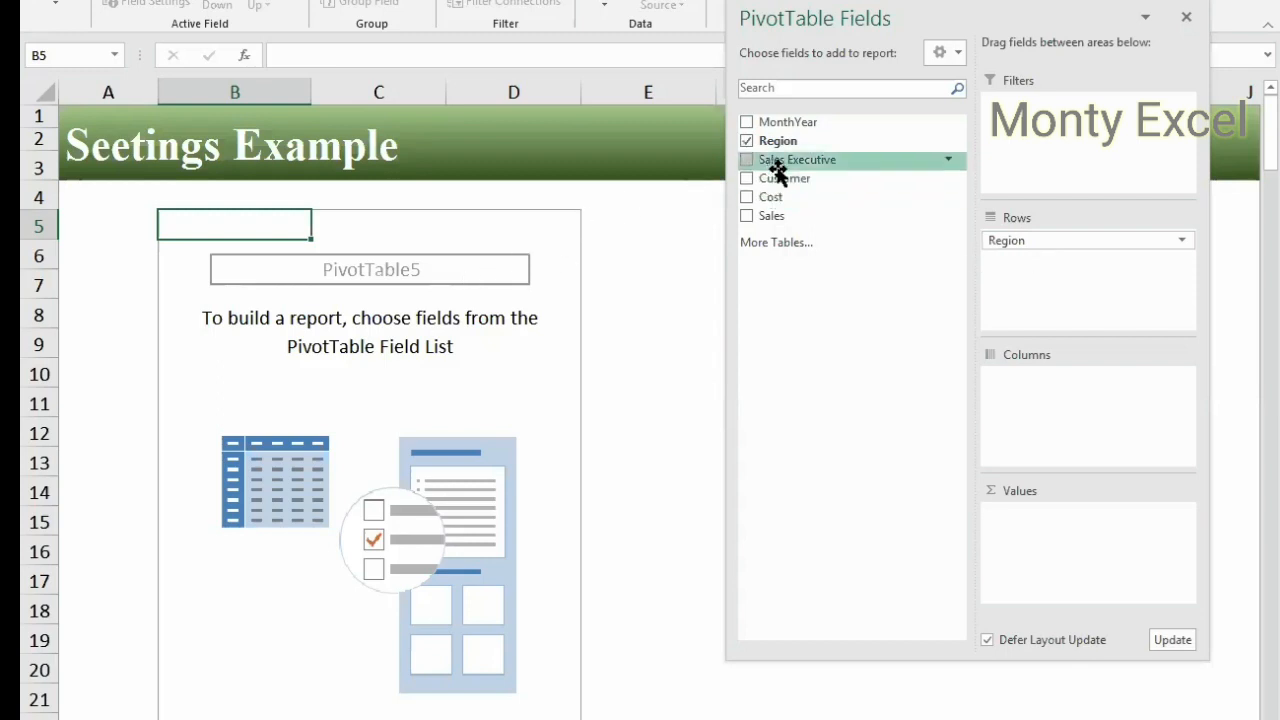
drag(766, 216, 1046, 533)
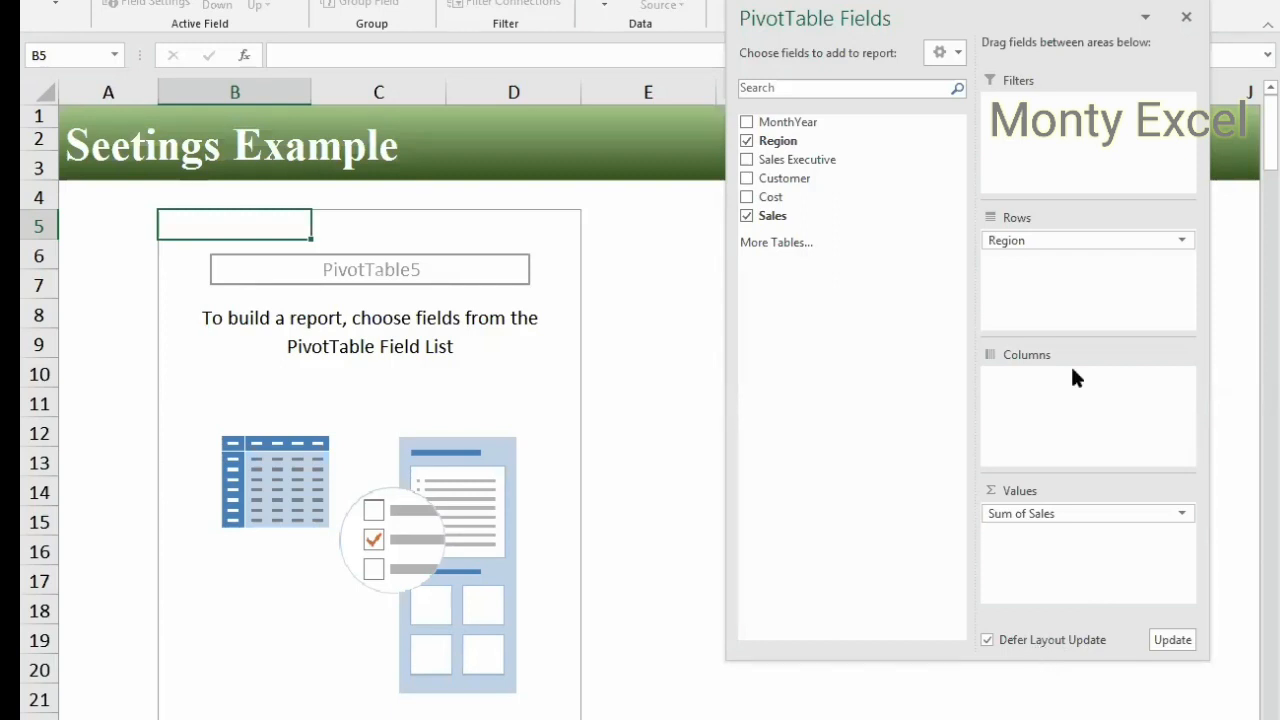
click(1172, 641)
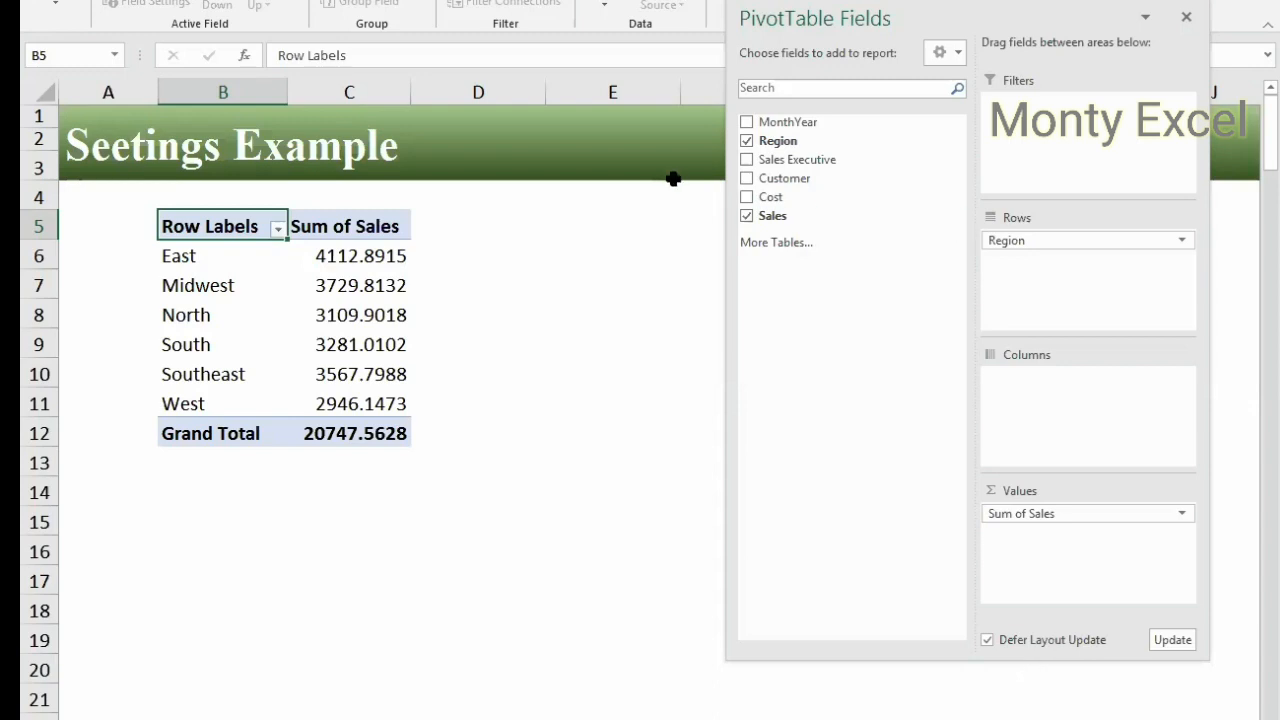
drag(772, 179, 1077, 296)
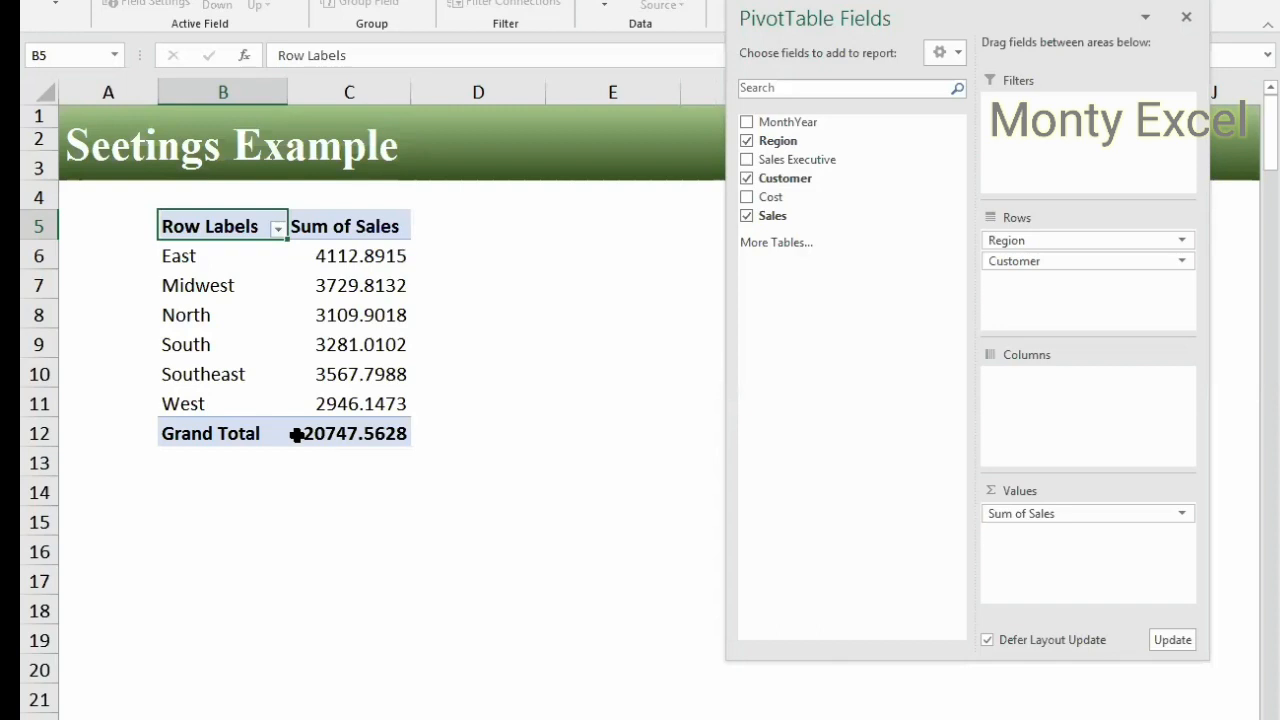
click(1172, 640)
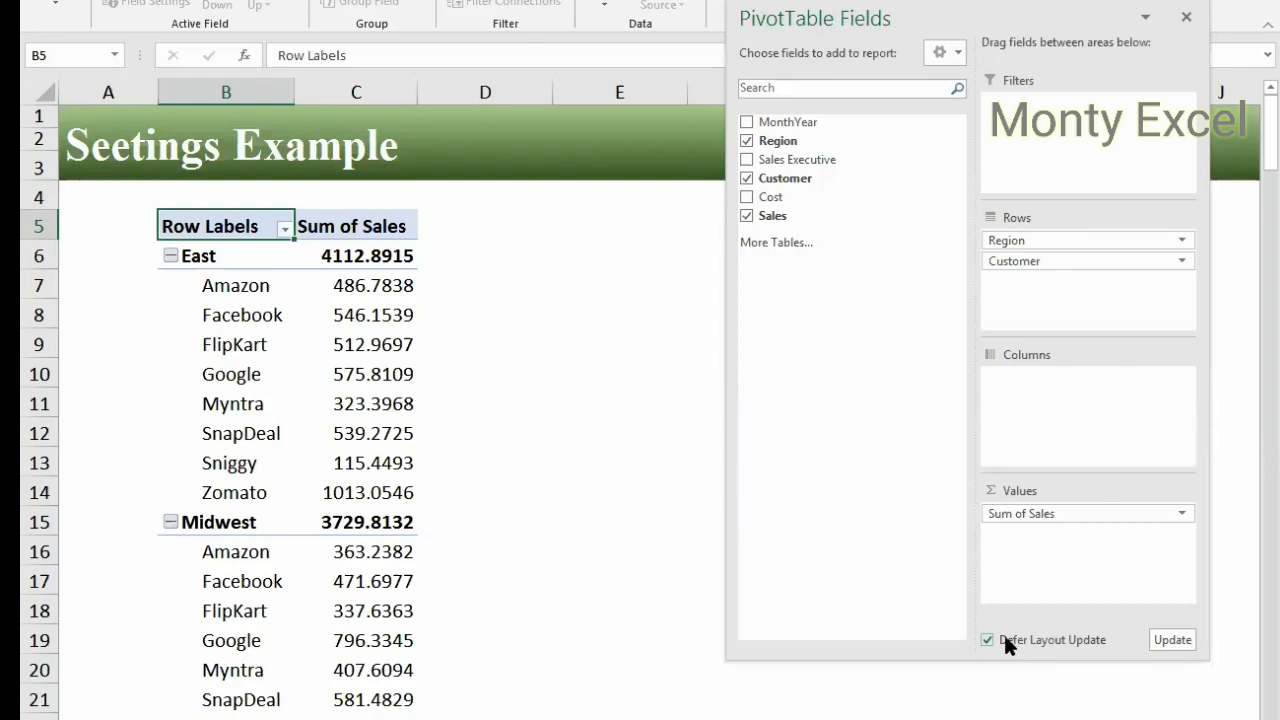
Step: Try Sales Executive and Customer as the pivot's columns with Region alone in rows, and undo the layout update
drag(814, 160, 1040, 400)
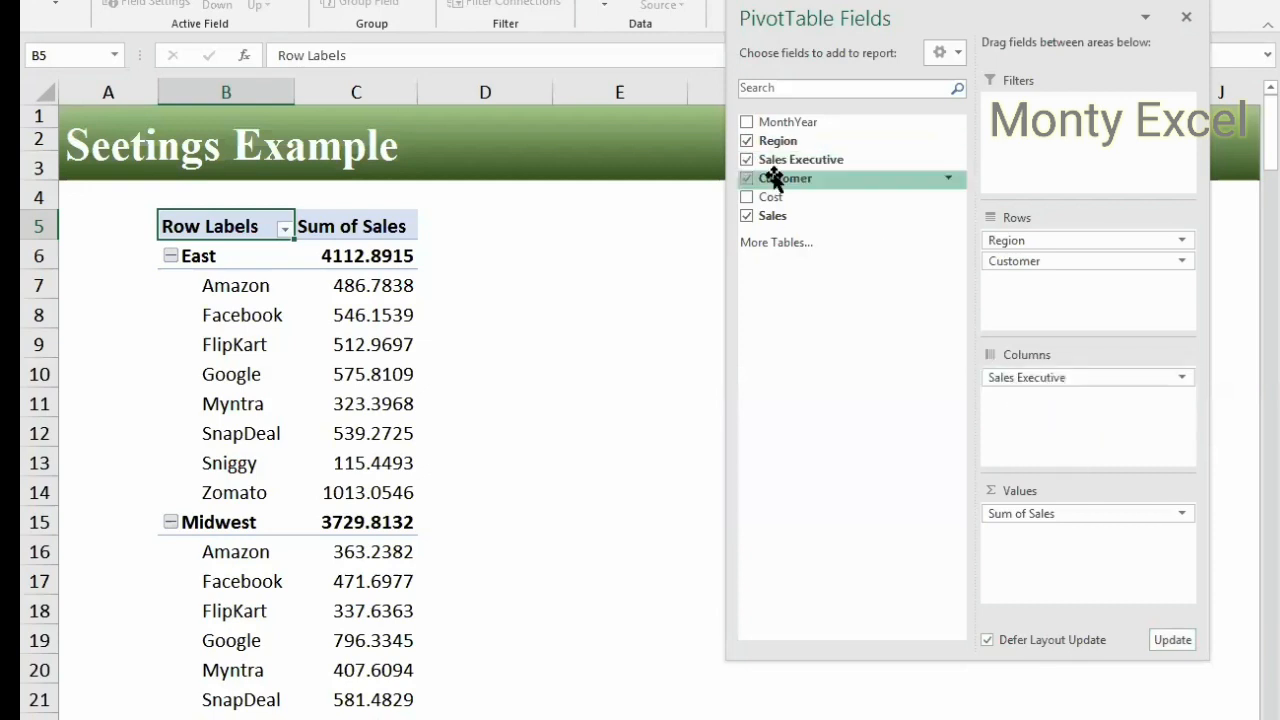
drag(775, 178, 989, 403)
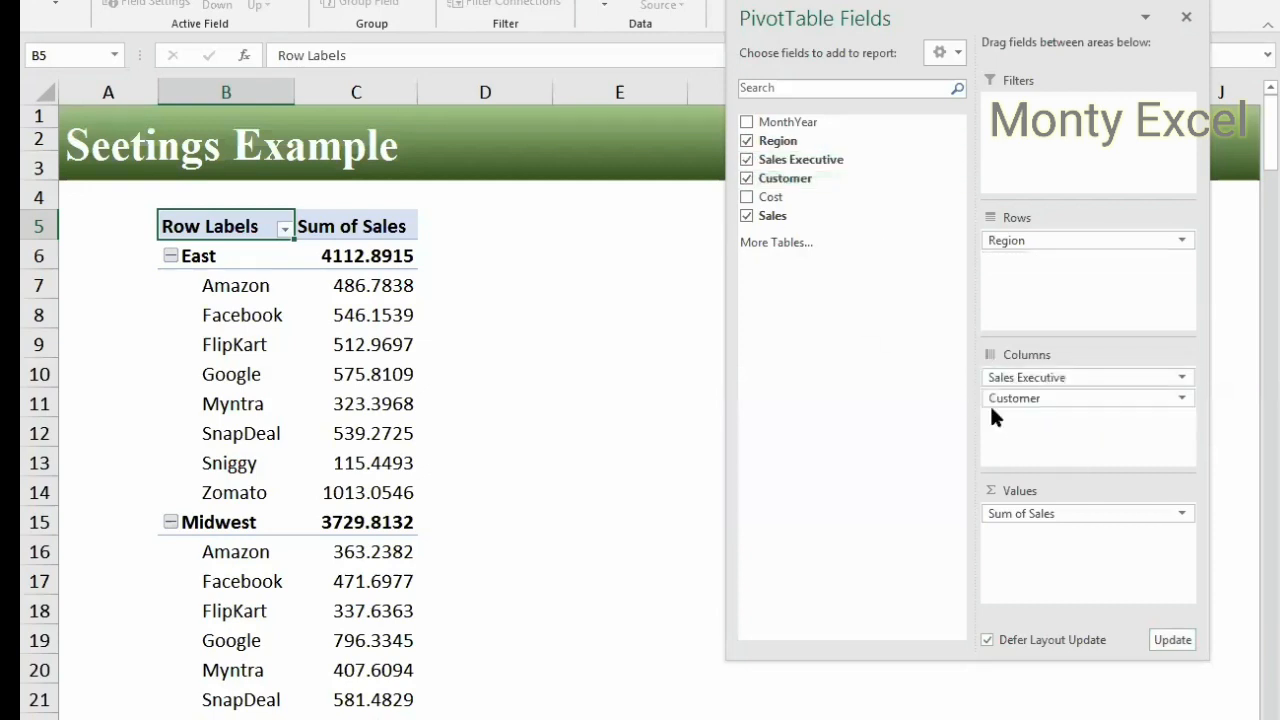
click(1163, 640)
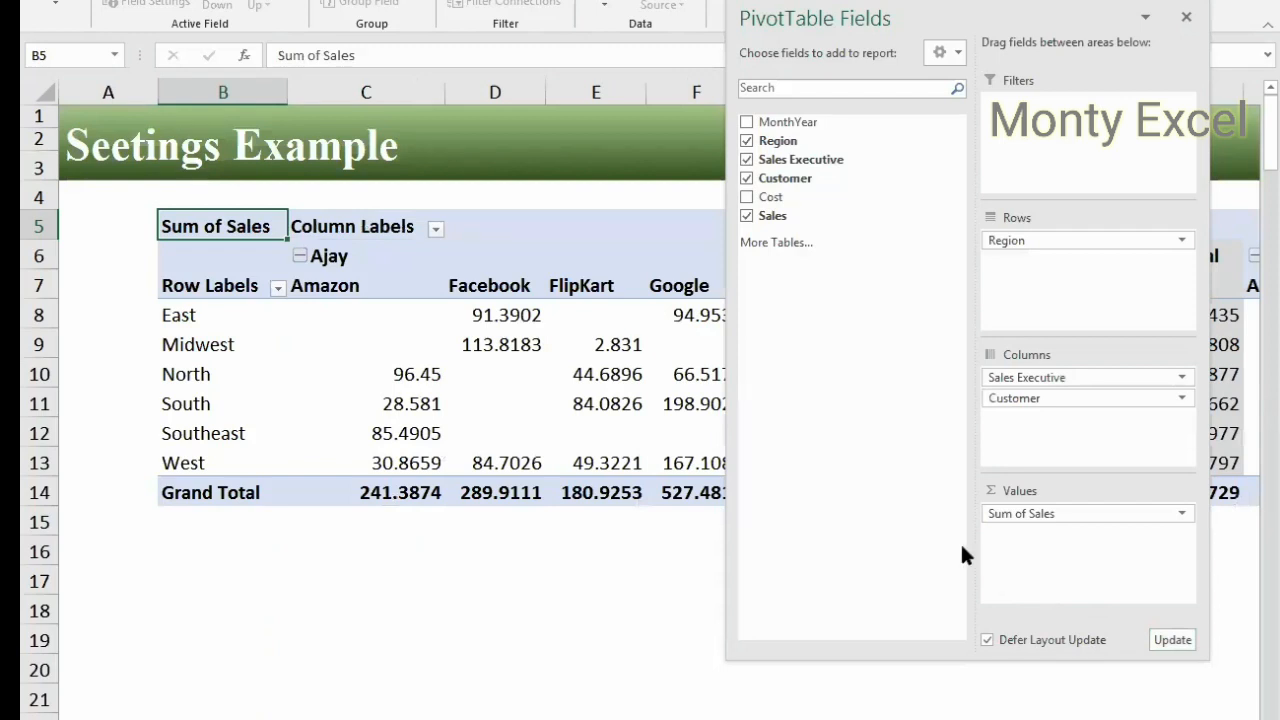
key(ctrl+z)
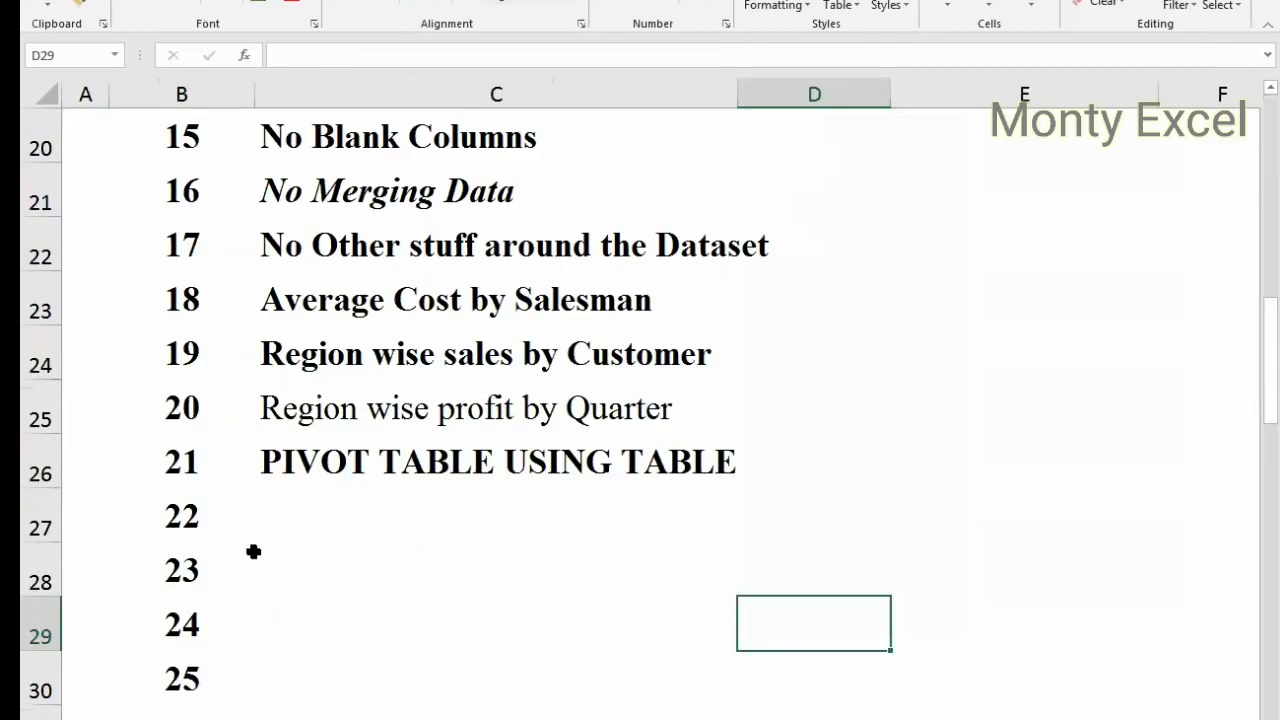
Step: Enter "Drilling down the data" as topic 22 in cell C27 of the topics list
click(297, 512)
text(D)
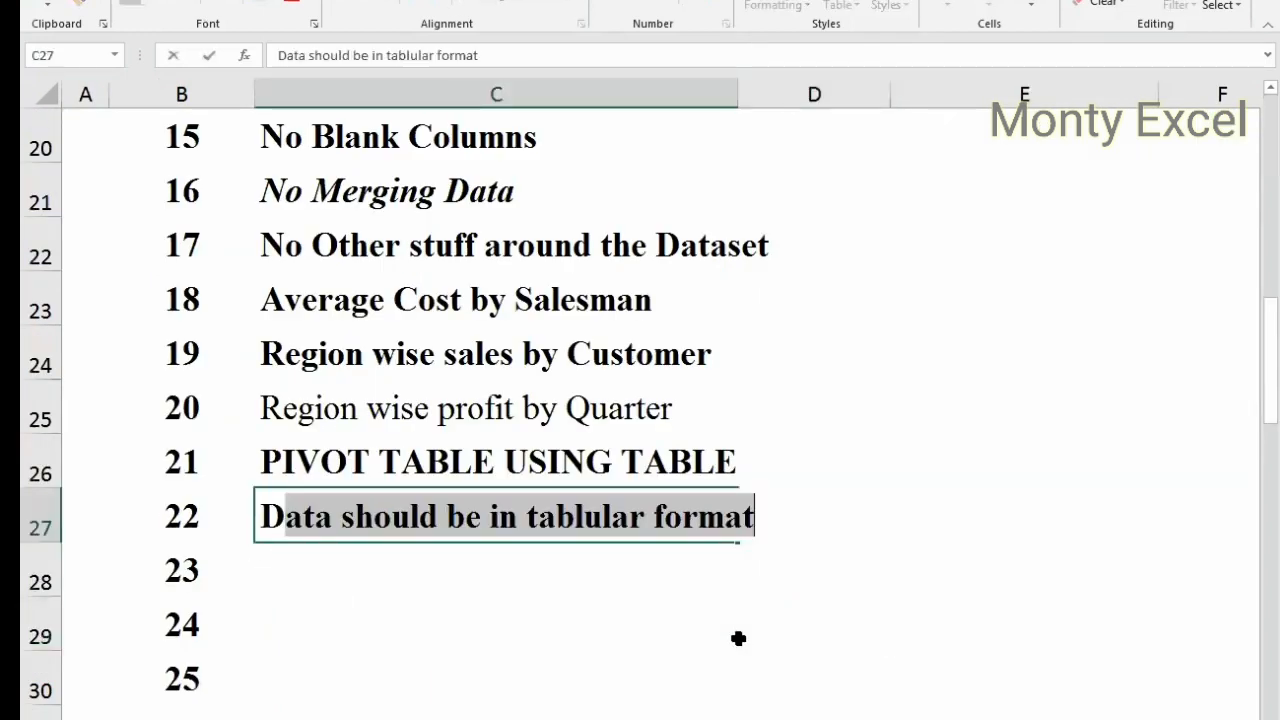
text(rilling dow n)
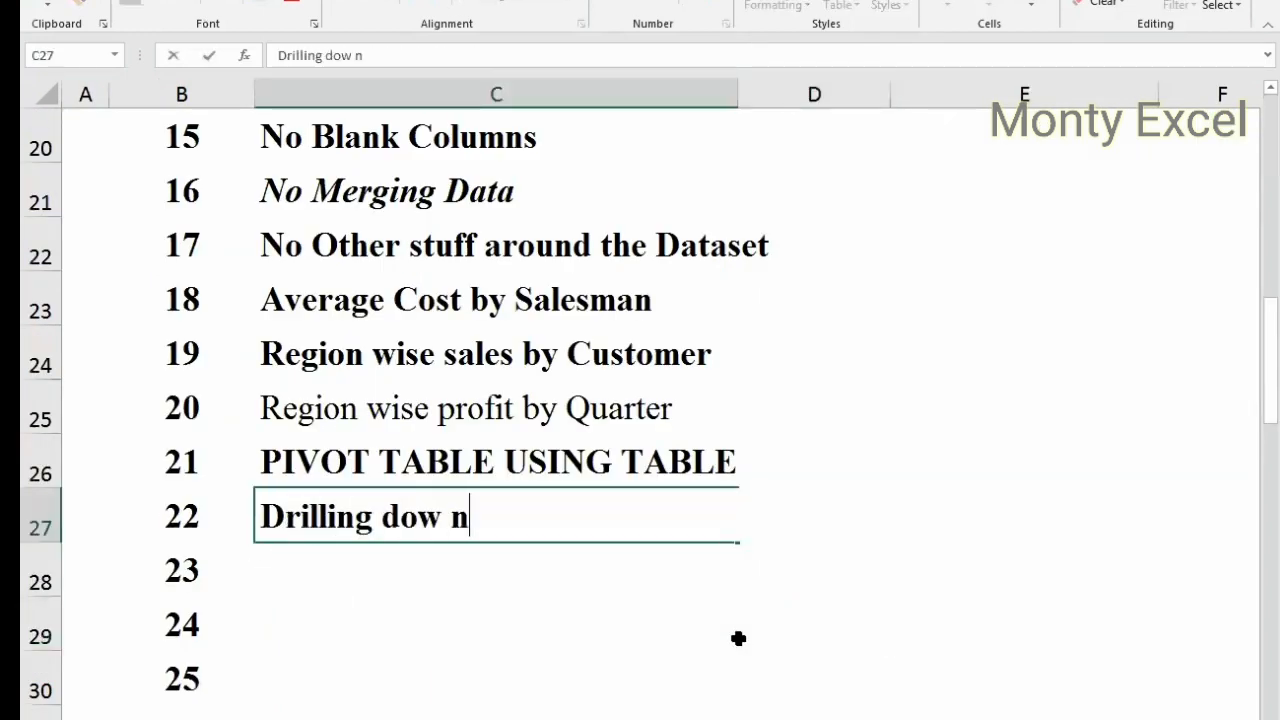
key(BackSpace)
key(BackSpace)
text(n the d)
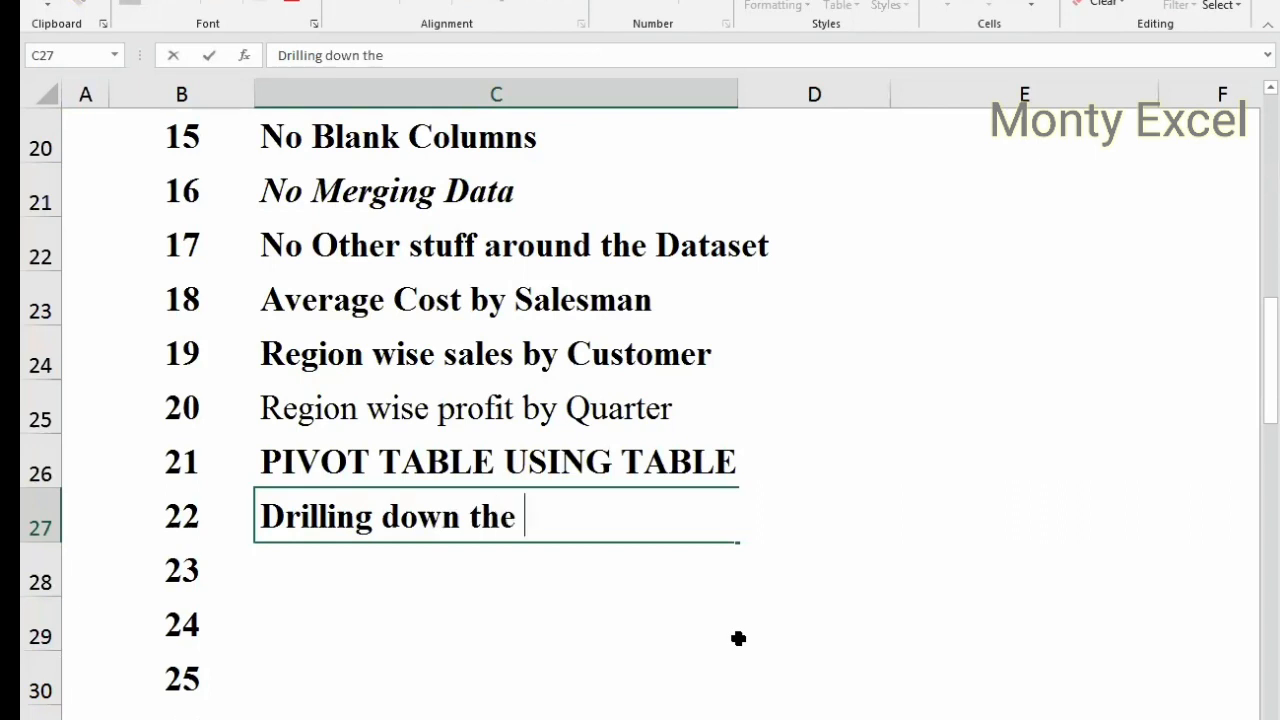
text(ata)
key(Return)
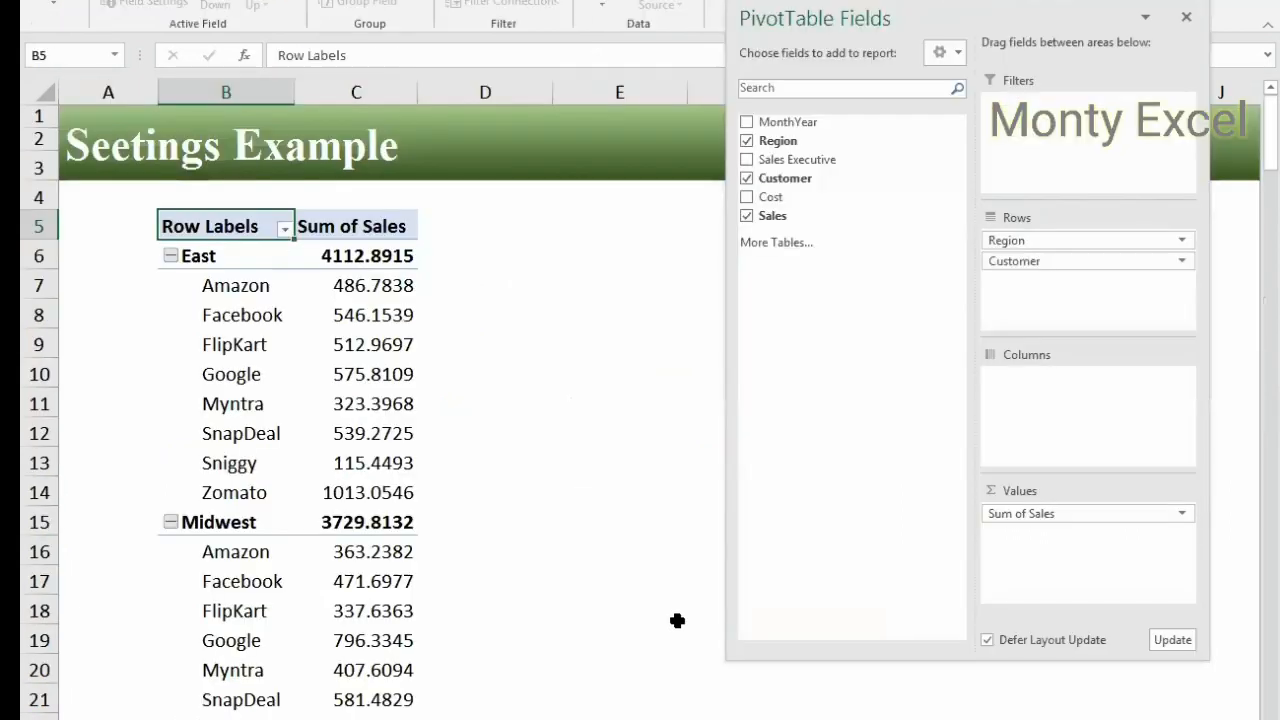
Step: Close the field pane on the Seetings Example sheet and drill down into the East region's sales total
click(1186, 17)
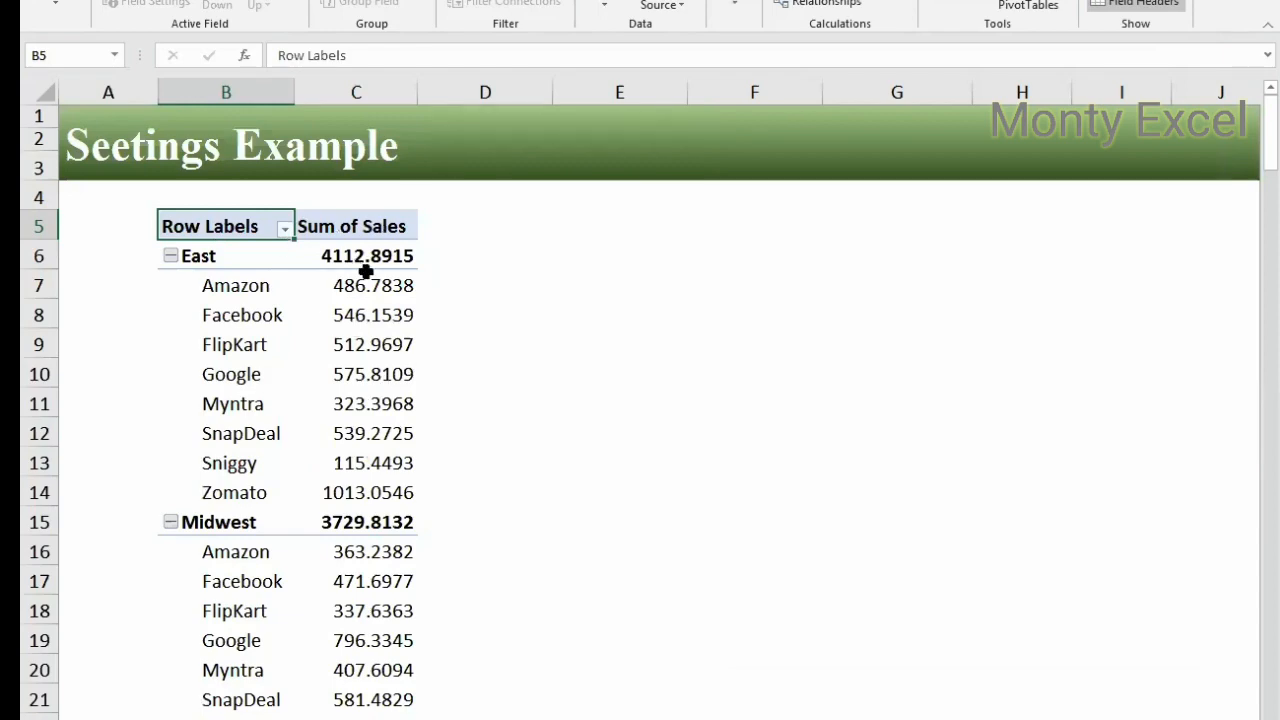
double_click(365, 257)
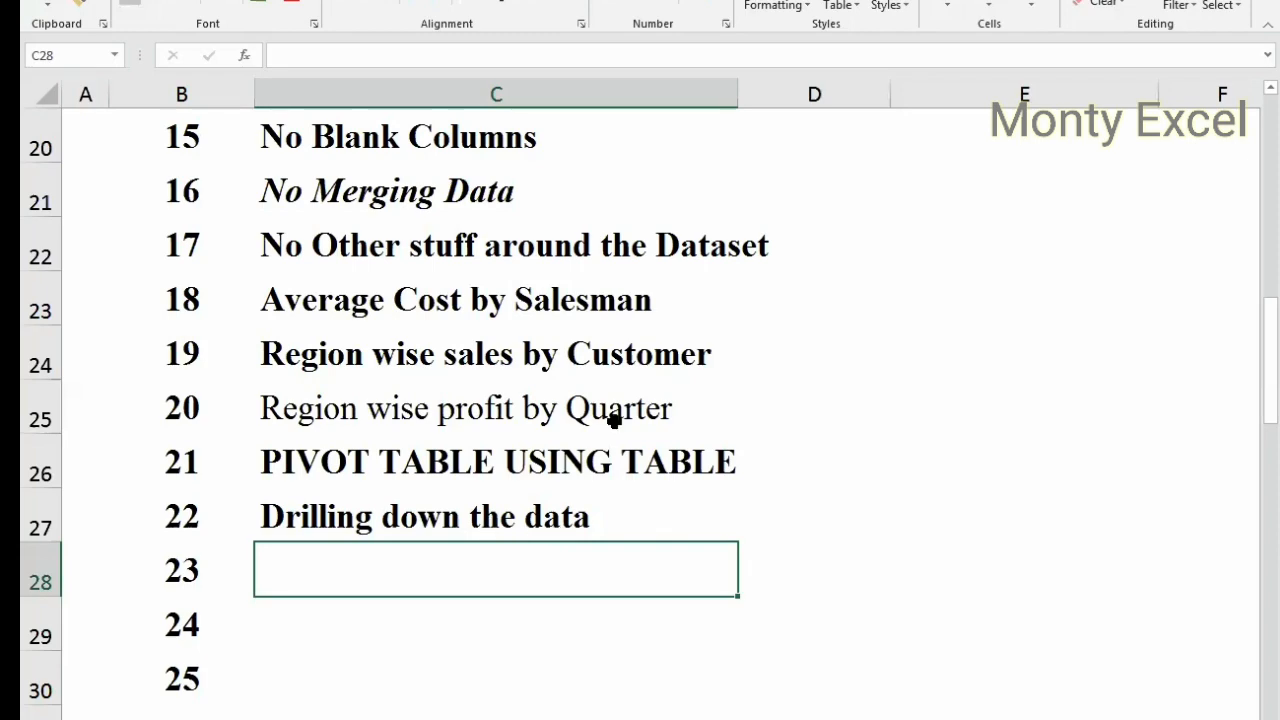
click(374, 352)
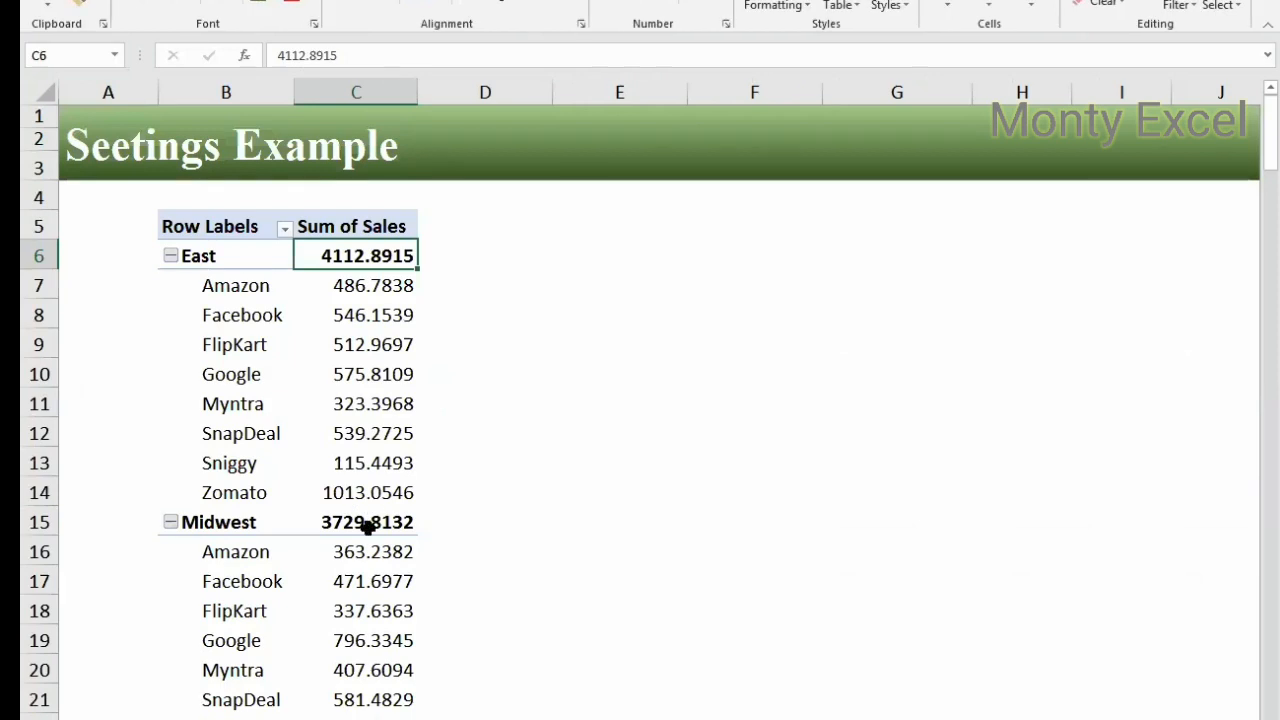
Step: Extract the records behind the Midwest Amazon sales to a new sheet, and delete that sheet
click(366, 522)
scroll(534, 580, down, 2)
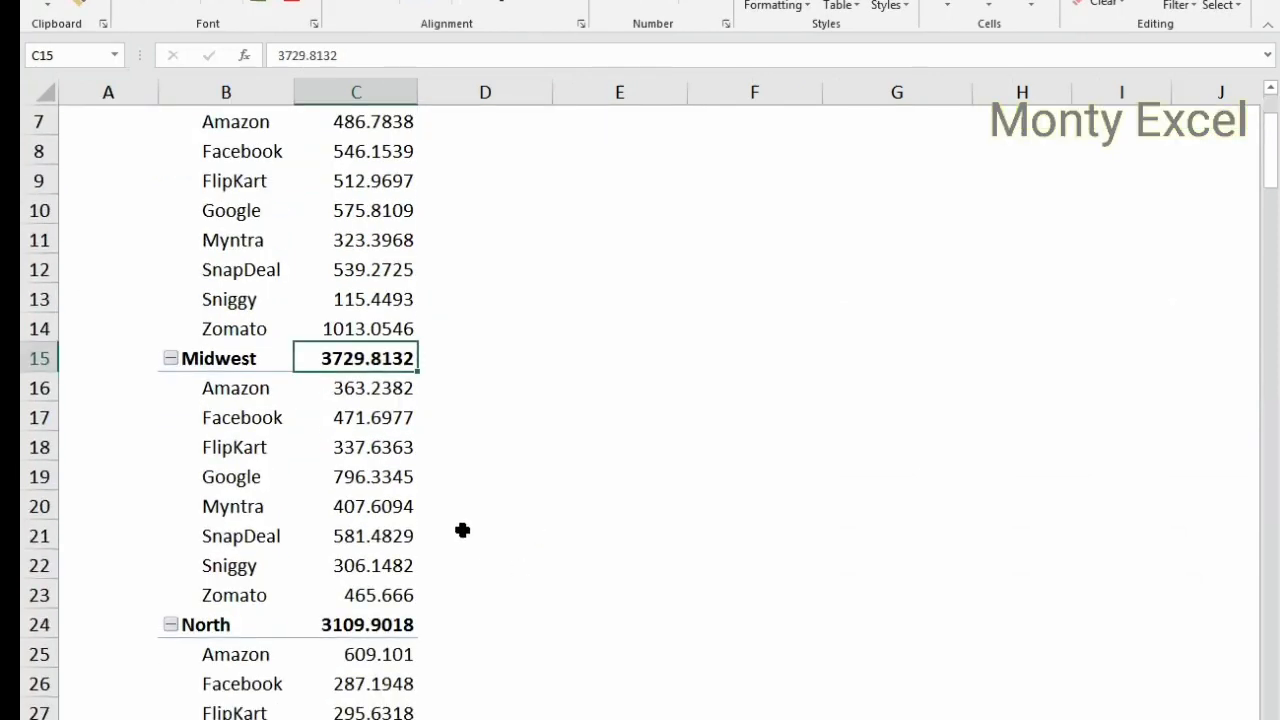
double_click(363, 390)
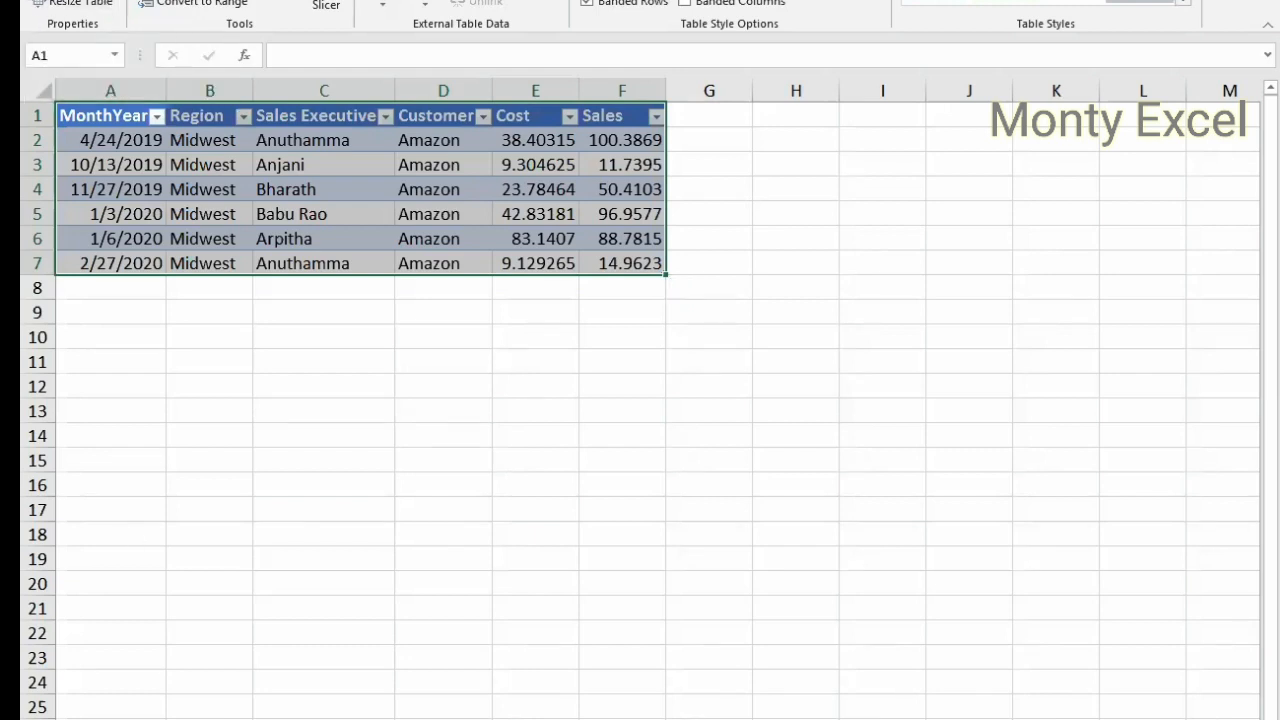
right_click(213, 719)
click(290, 599)
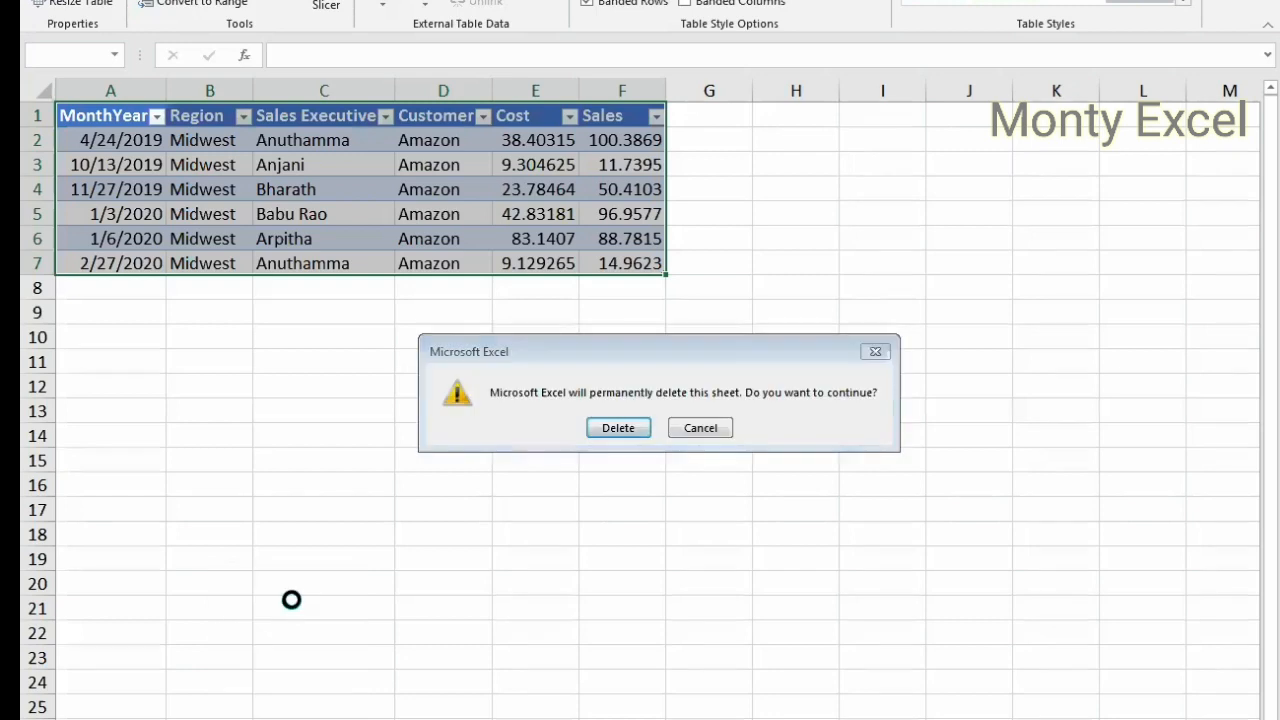
key(Return)
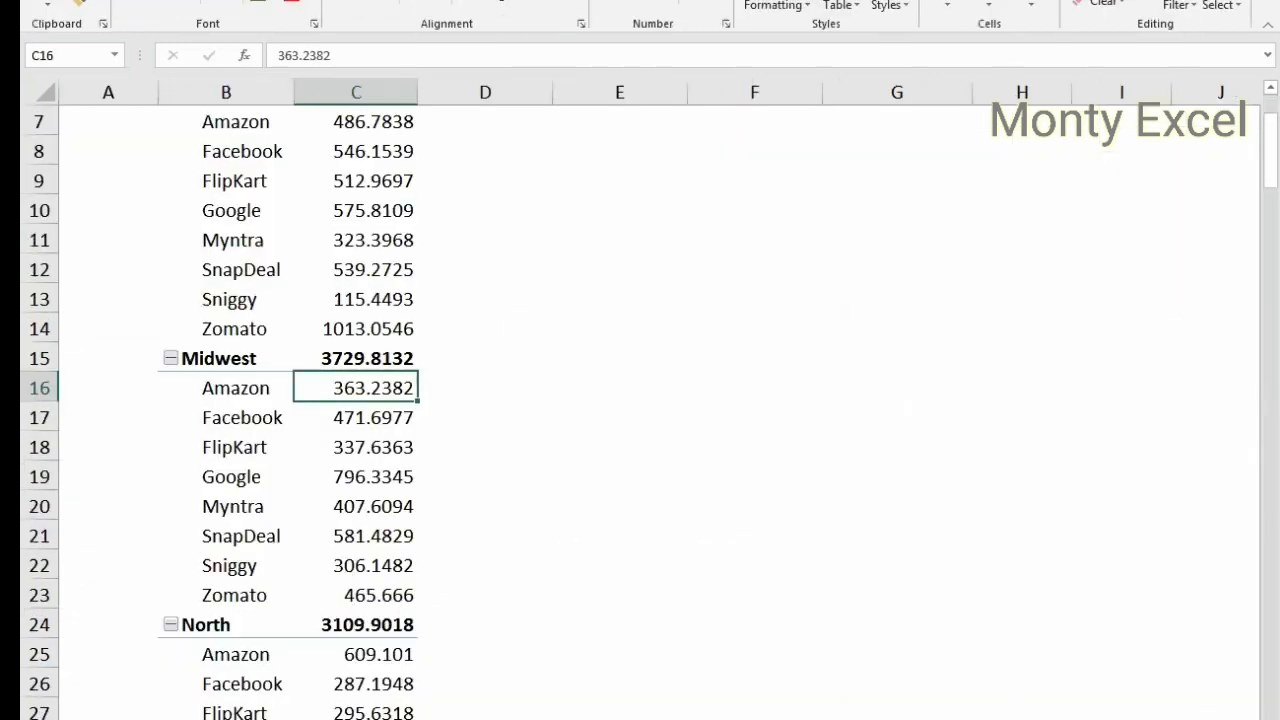
Step: Enter "Grand Totals on and Off" as topic 23 in cell C28 of the topics list
key(ctrl+Page_Up)
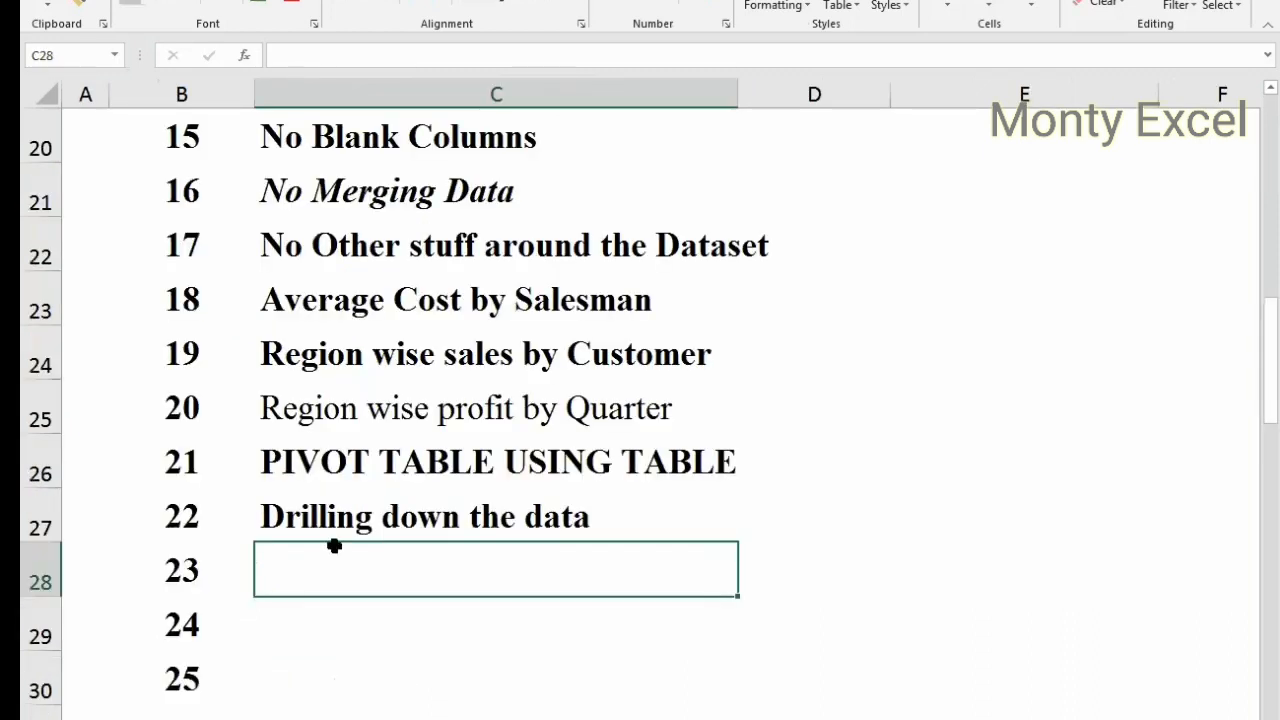
text(Gra)
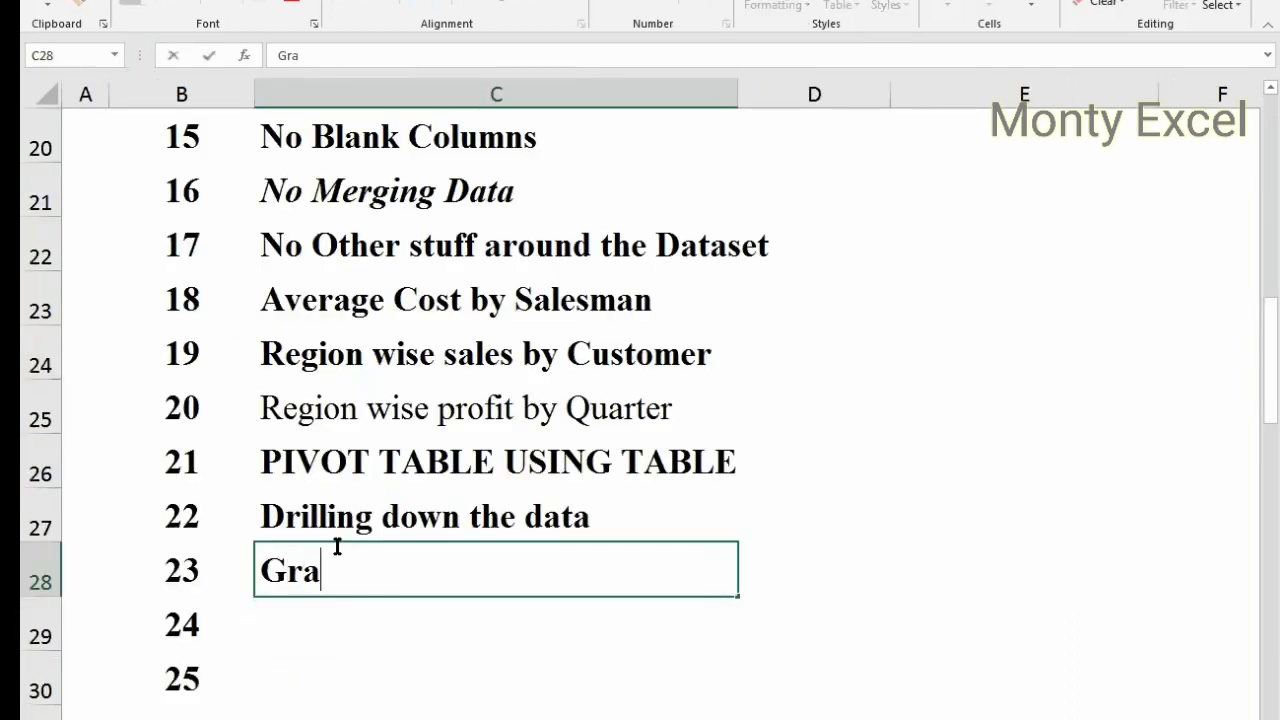
text(nd Totals )
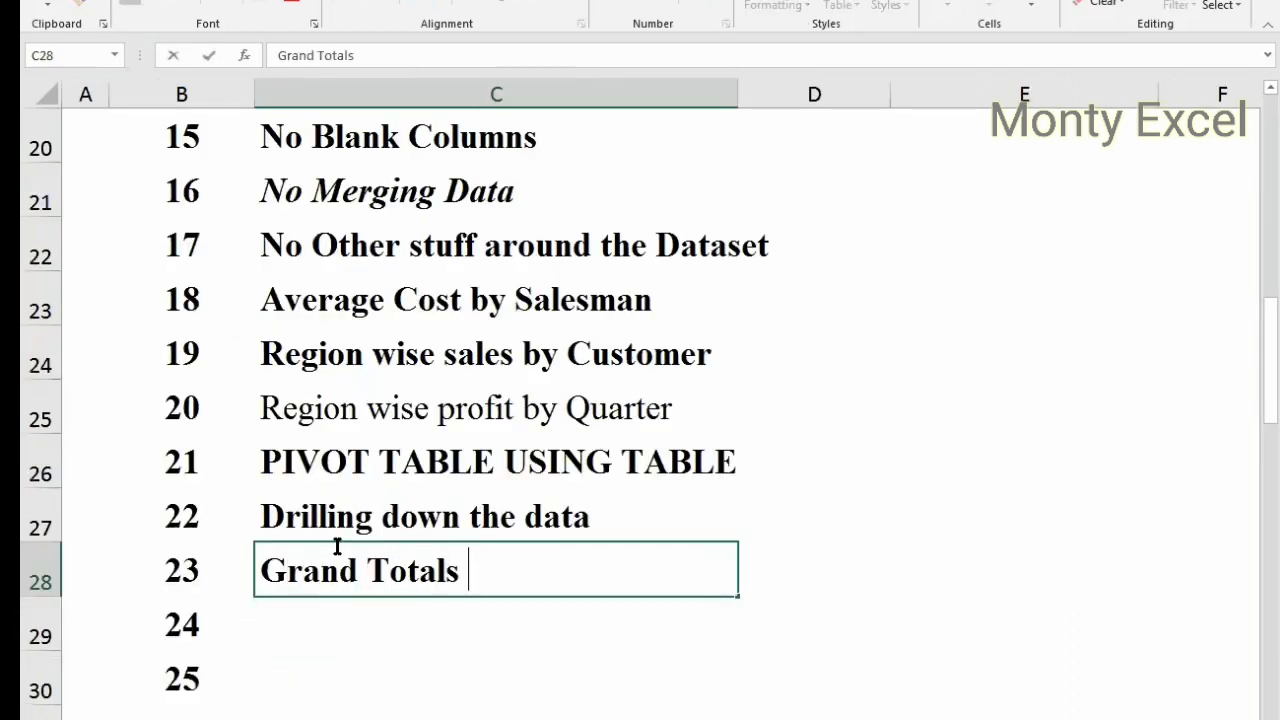
text(on and Off)
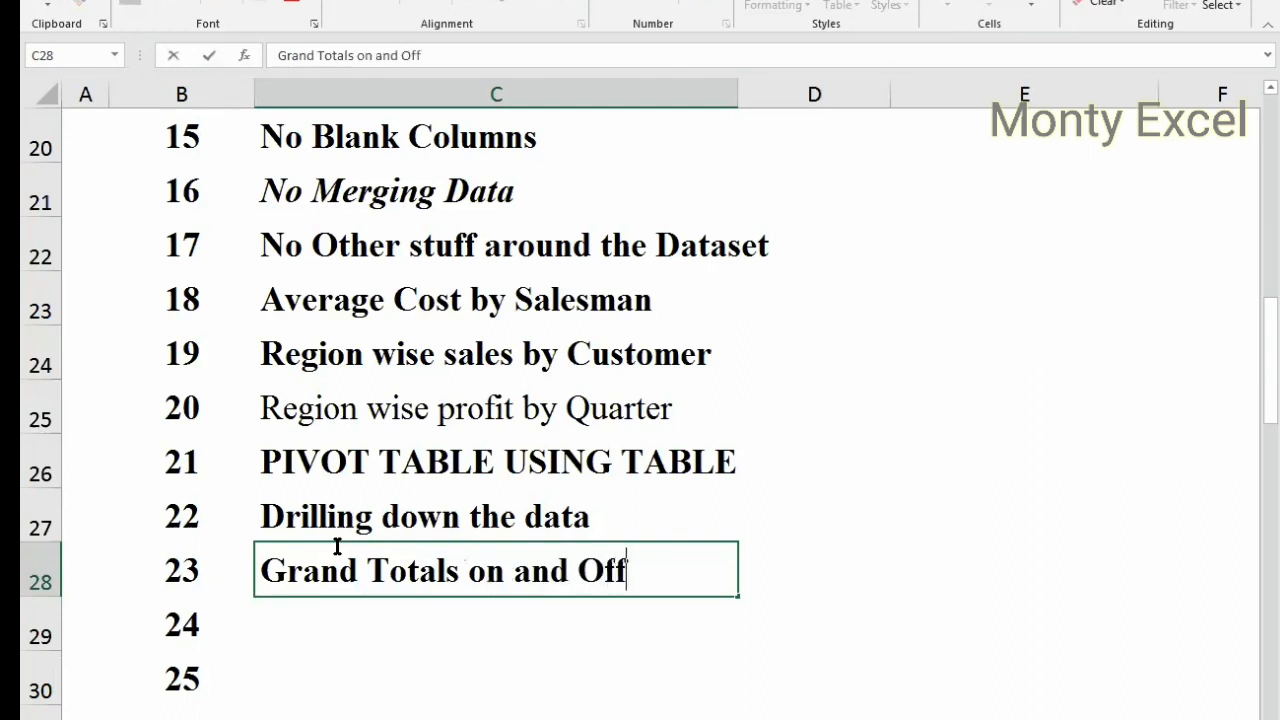
key(Return)
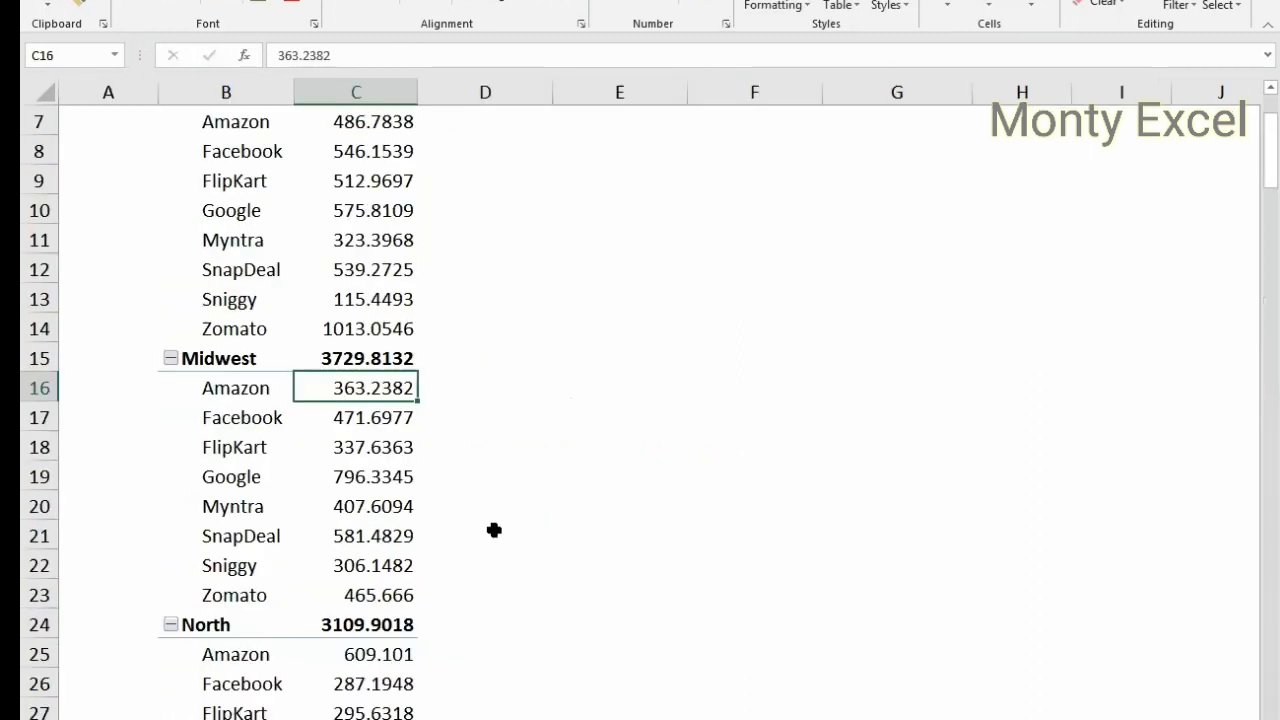
Step: Go to the Grand Totals sheet and show the field list of its pivot table
scroll(508, 500, up, 2)
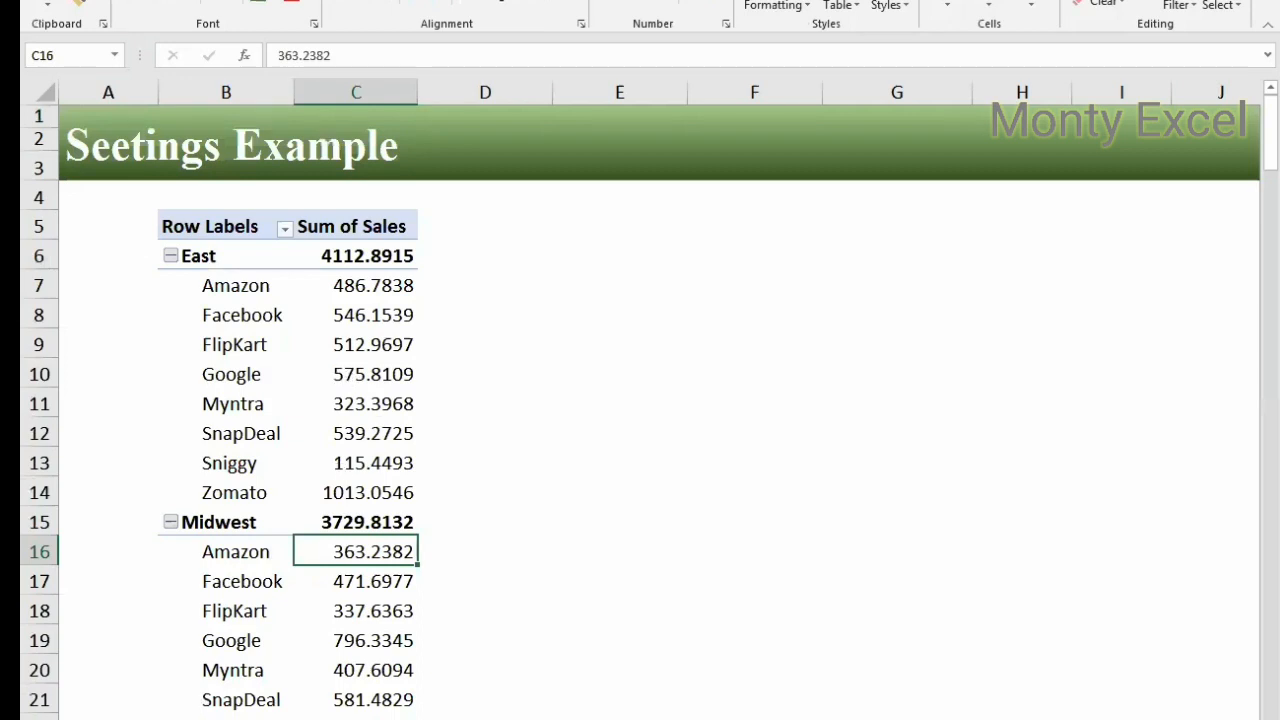
key(ctrl+Page_Down)
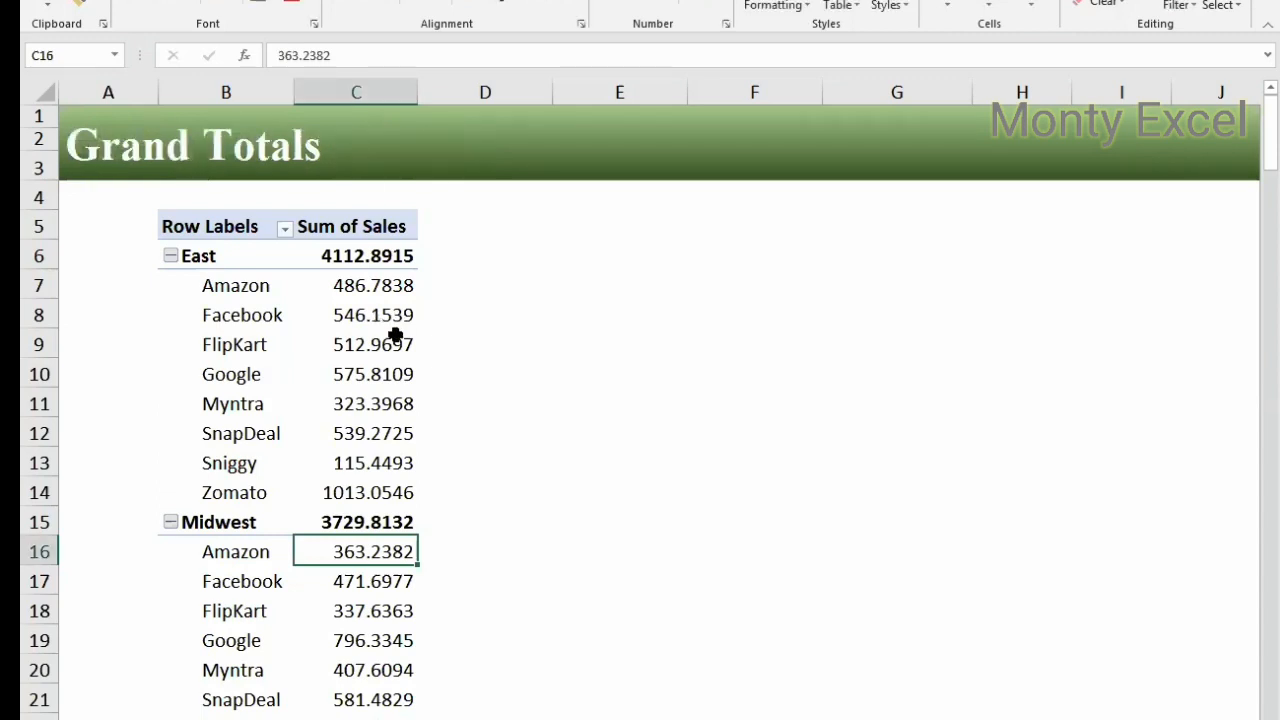
right_click(390, 342)
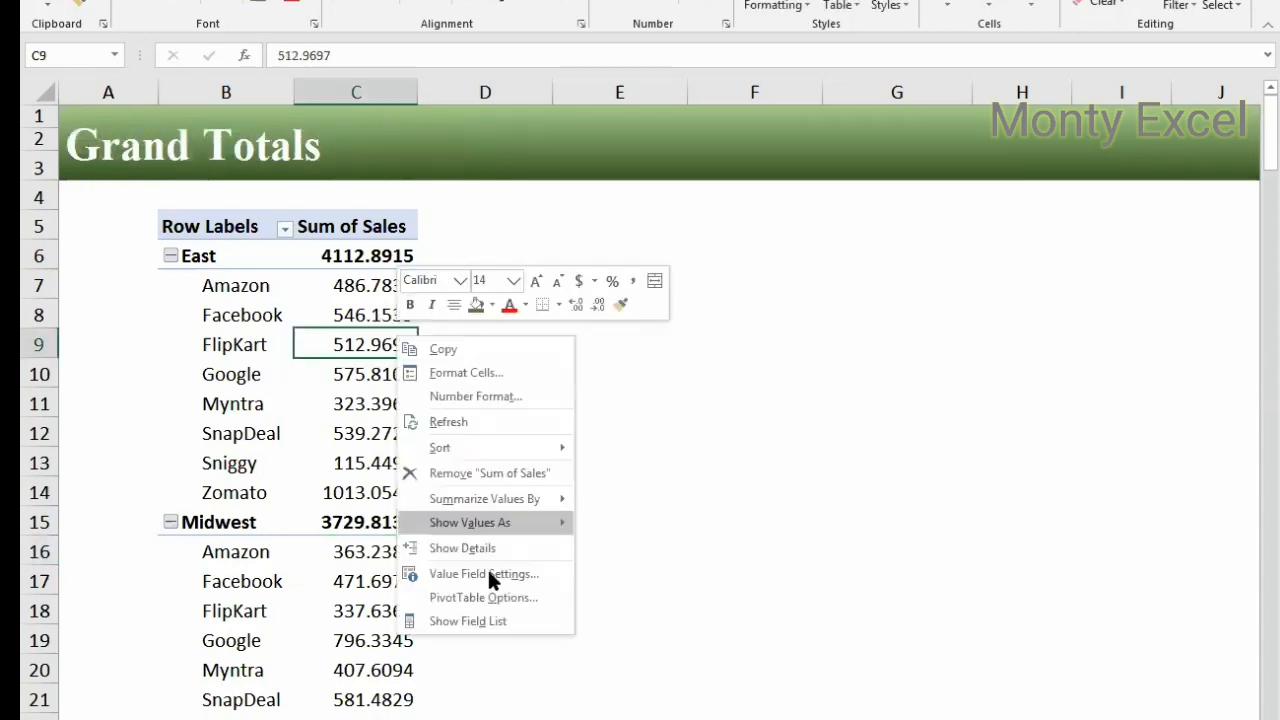
click(471, 621)
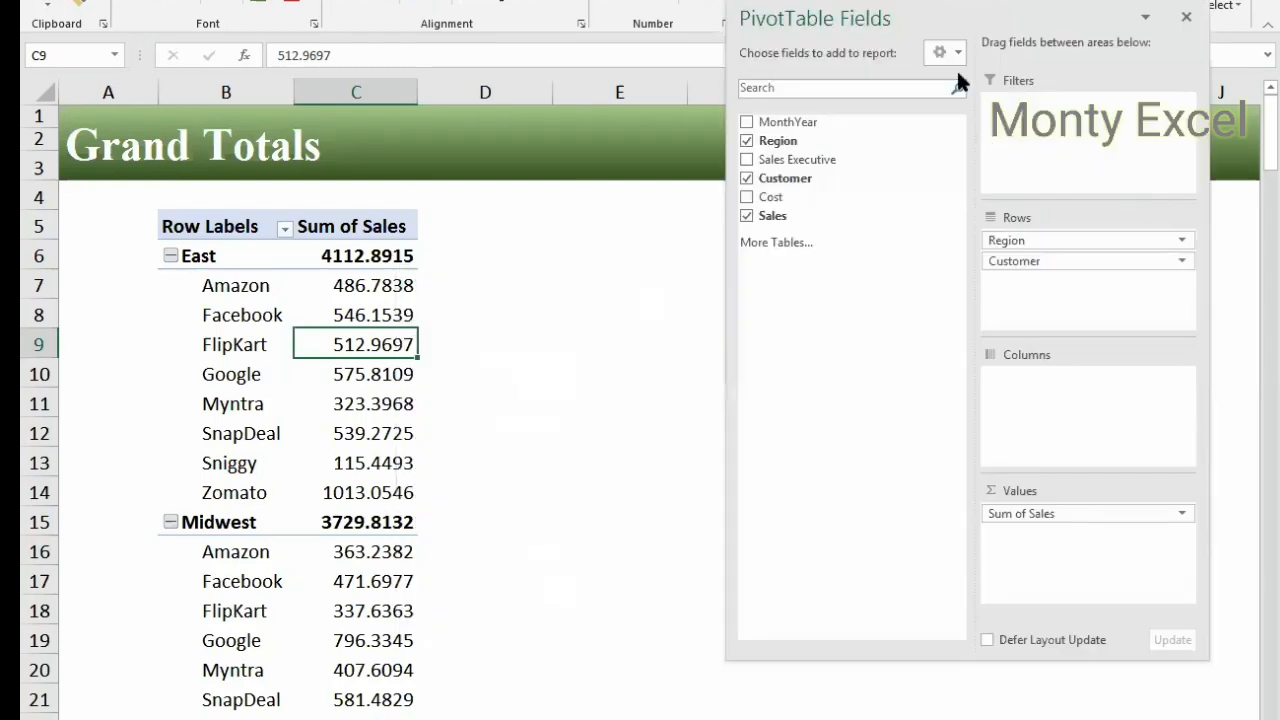
Step: Move the field pane clear of the pivot table and select the East customers' sales values in C7:C14
drag(939, 10, 1093, 115)
drag(903, 506, 989, 549)
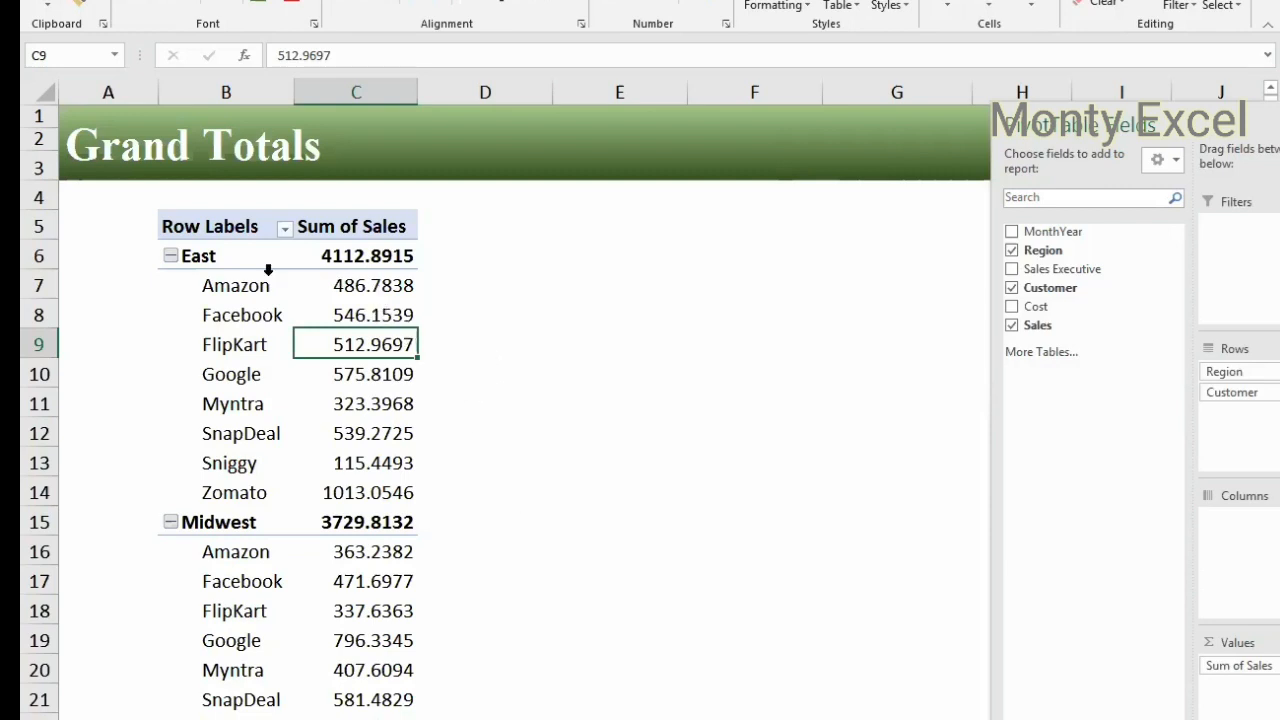
click(207, 255)
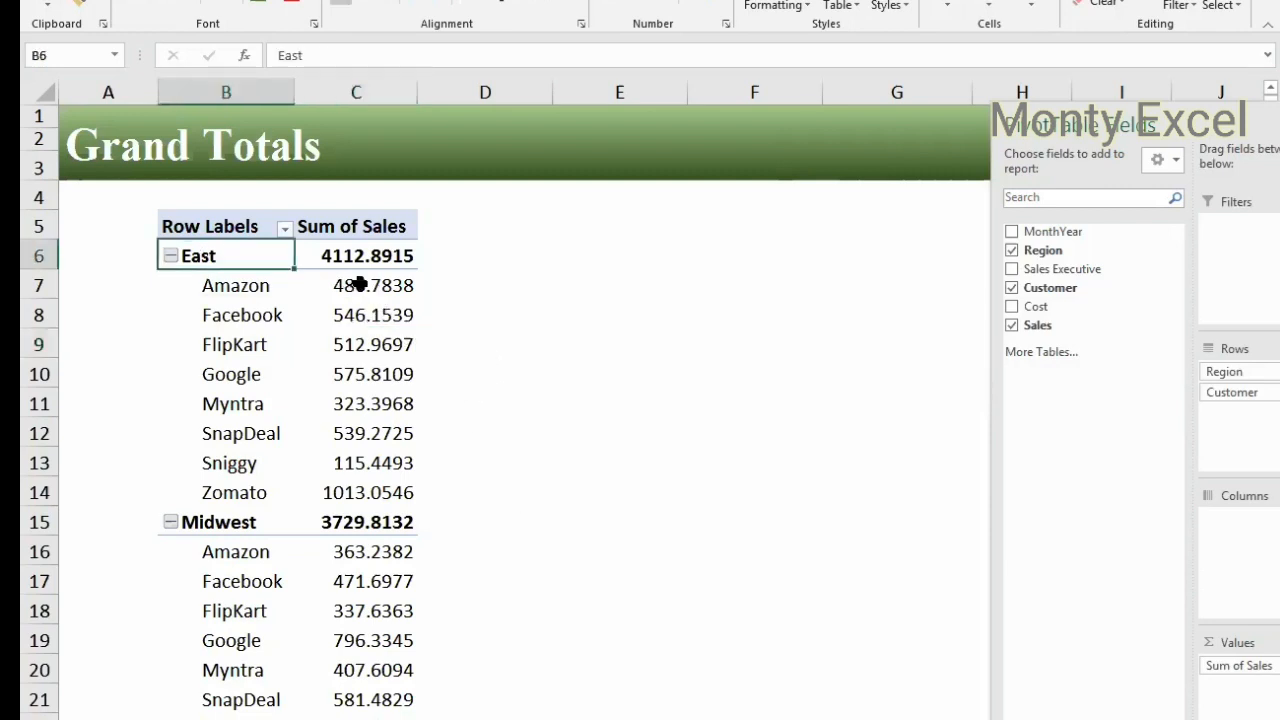
drag(357, 280, 366, 490)
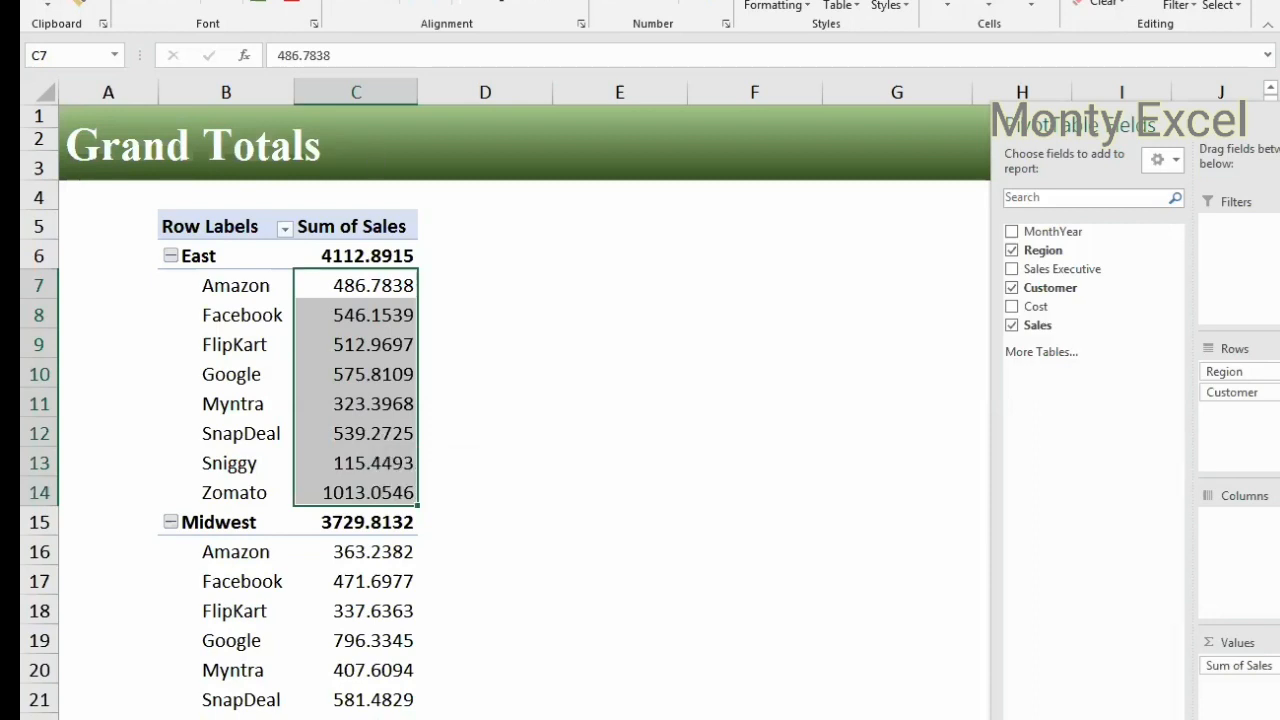
Step: Apply the sixth style (blue) from the first row of the Dark PivotTable styles to the pivot table
click(600, 0)
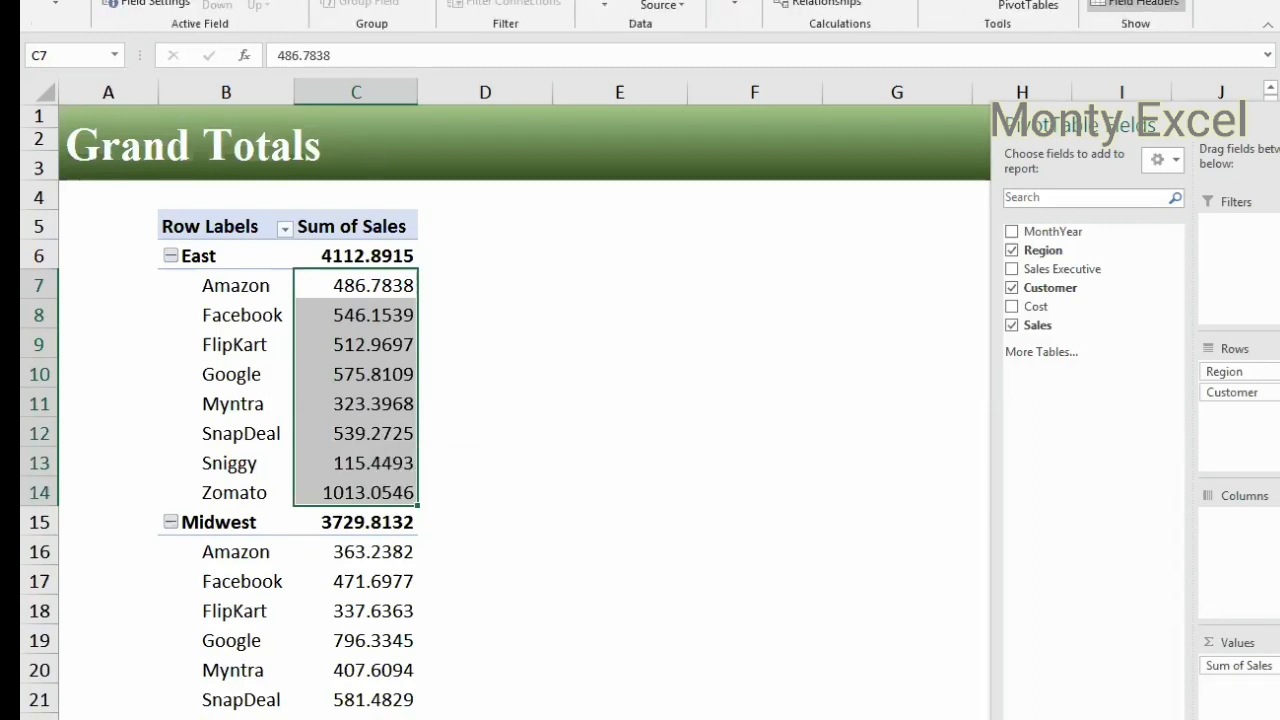
click(740, 0)
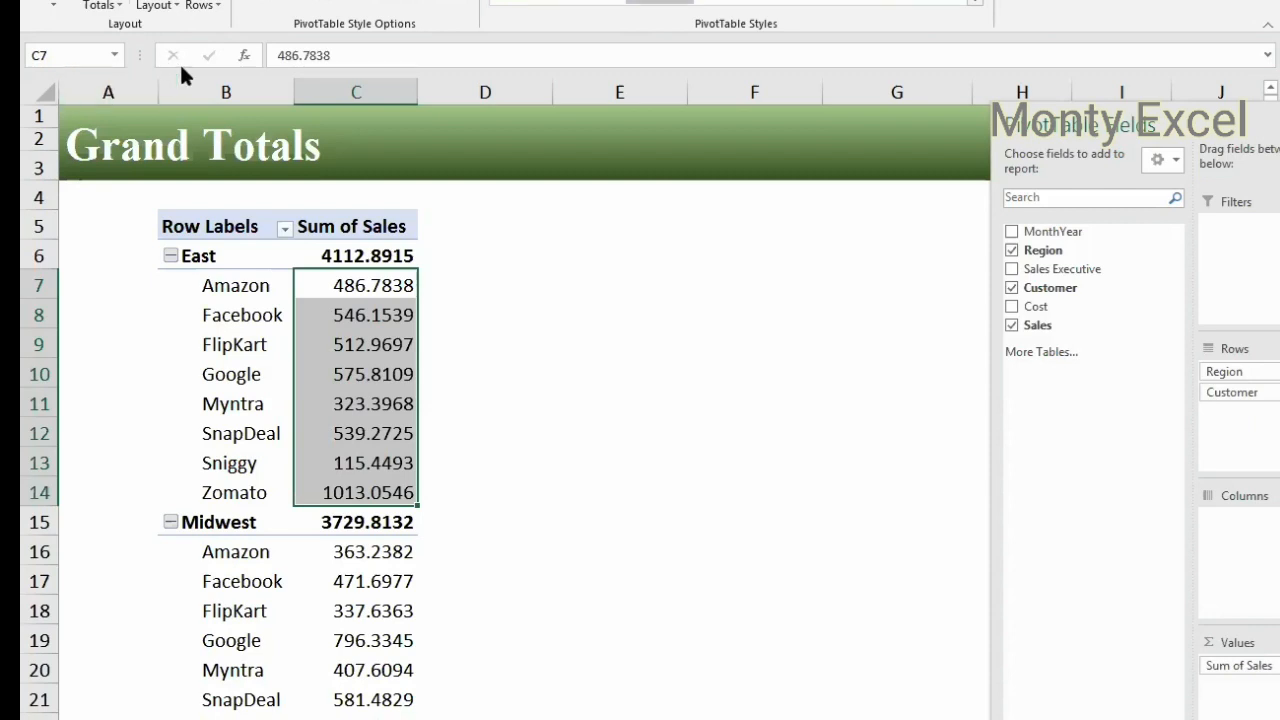
click(973, 3)
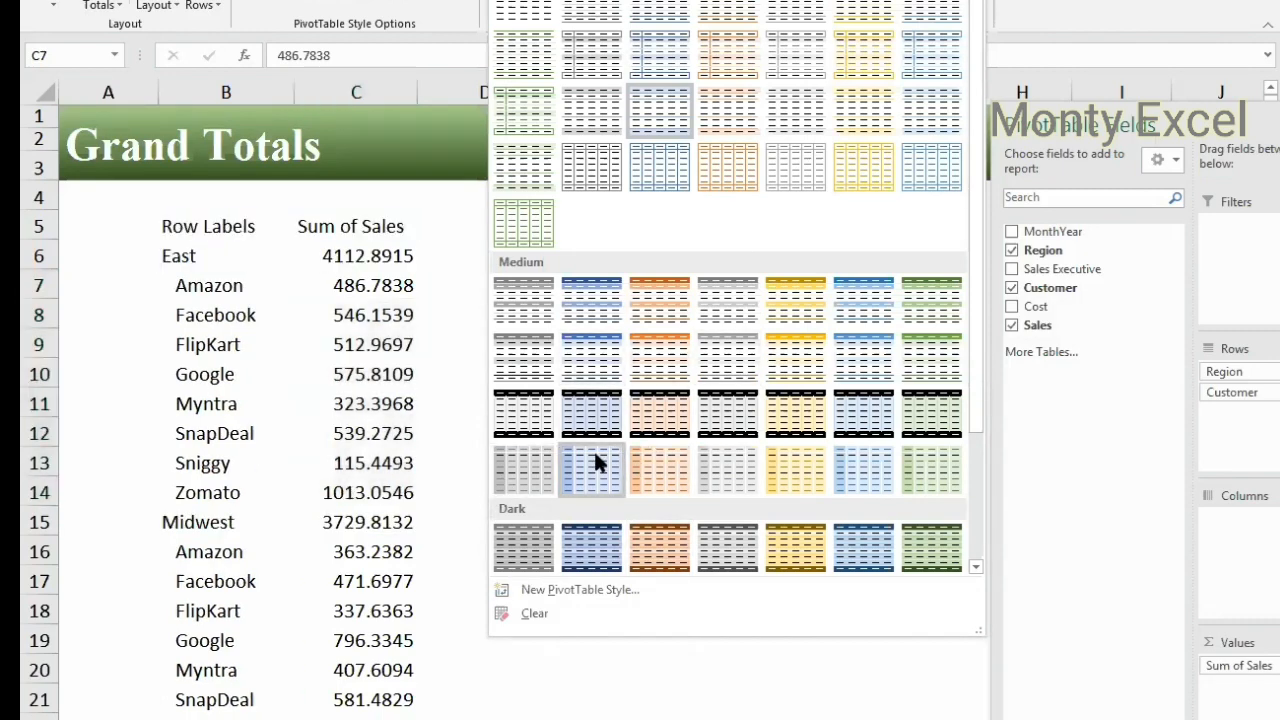
click(853, 541)
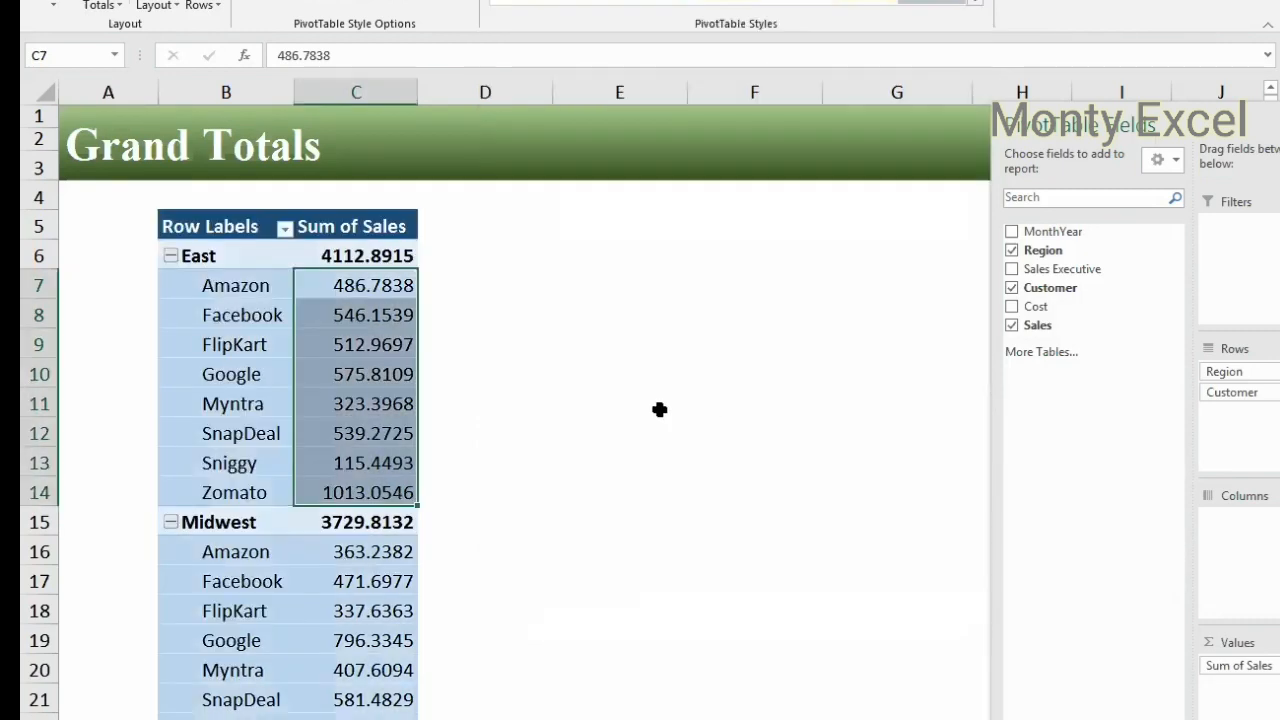
click(626, 405)
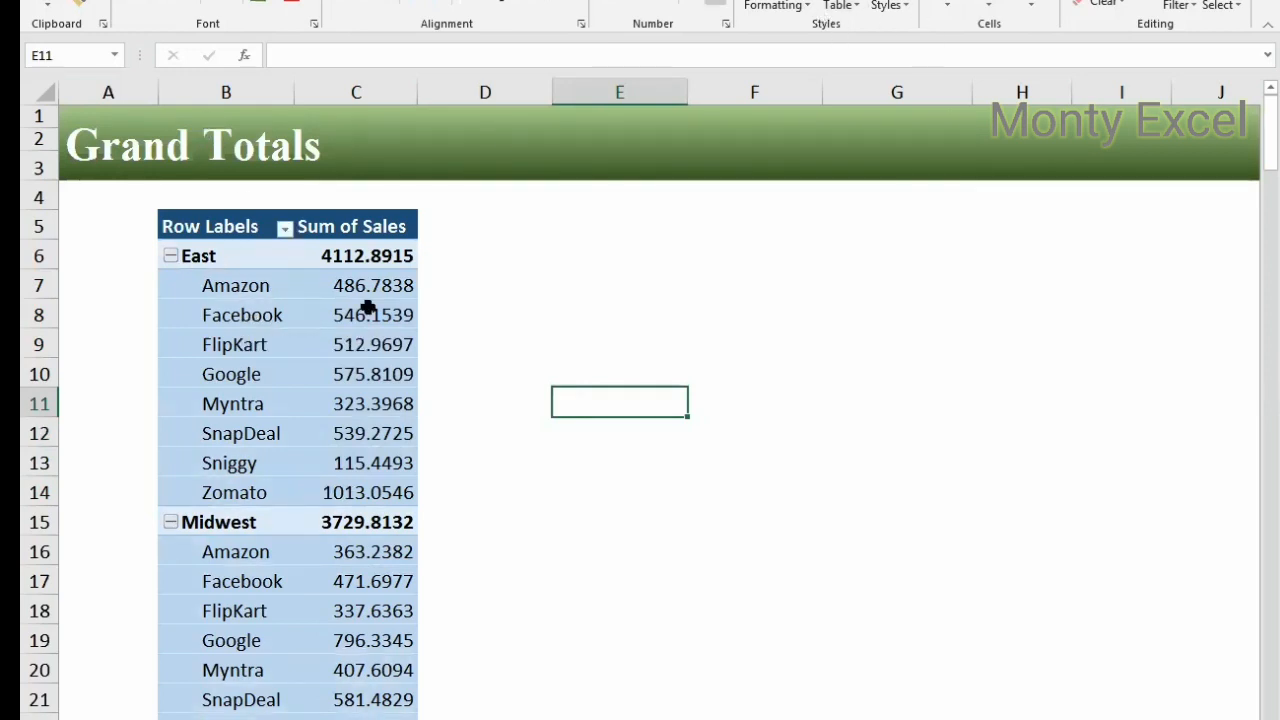
Step: Review the PivotTable style gallery without applying another style, and close the field pane
click(334, 362)
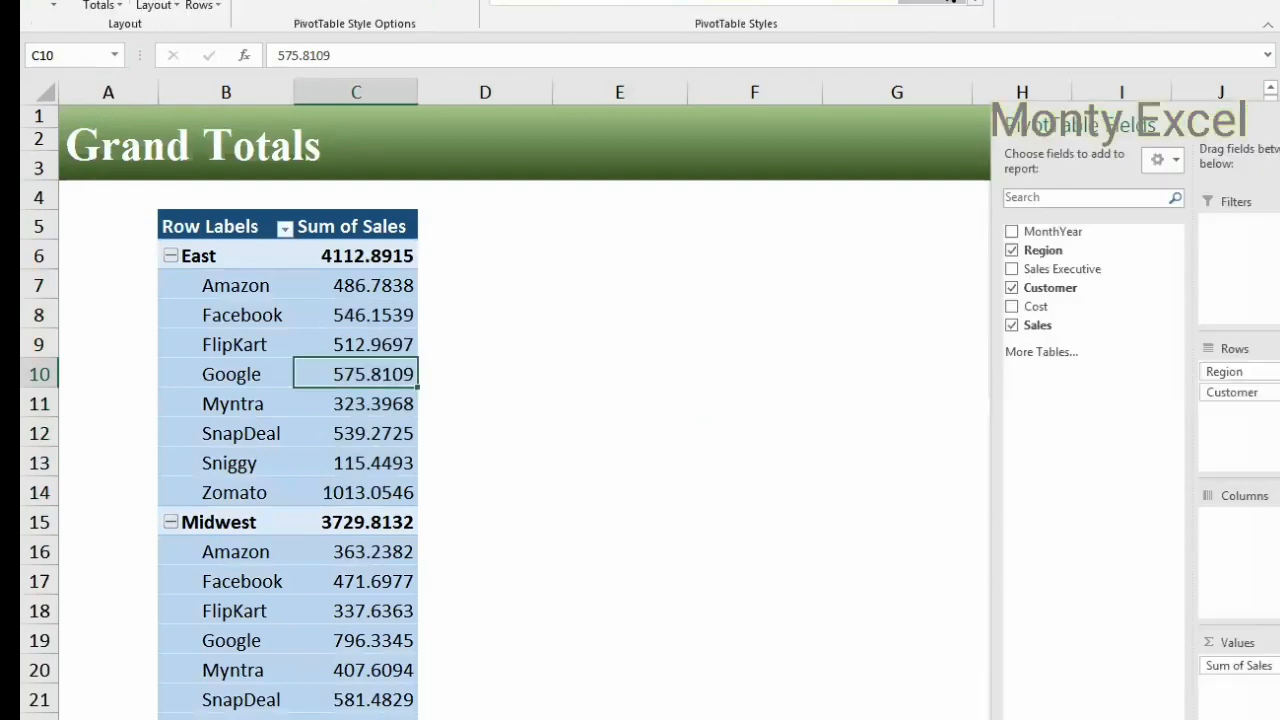
click(974, 3)
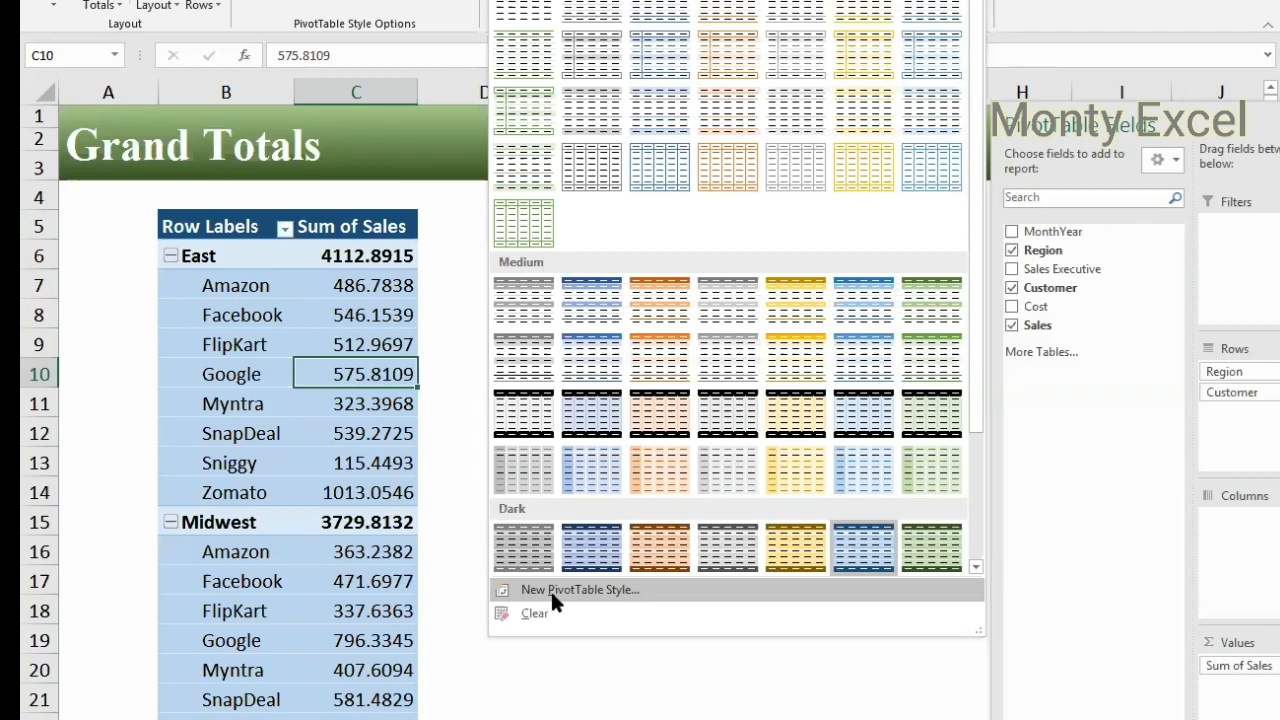
click(571, 677)
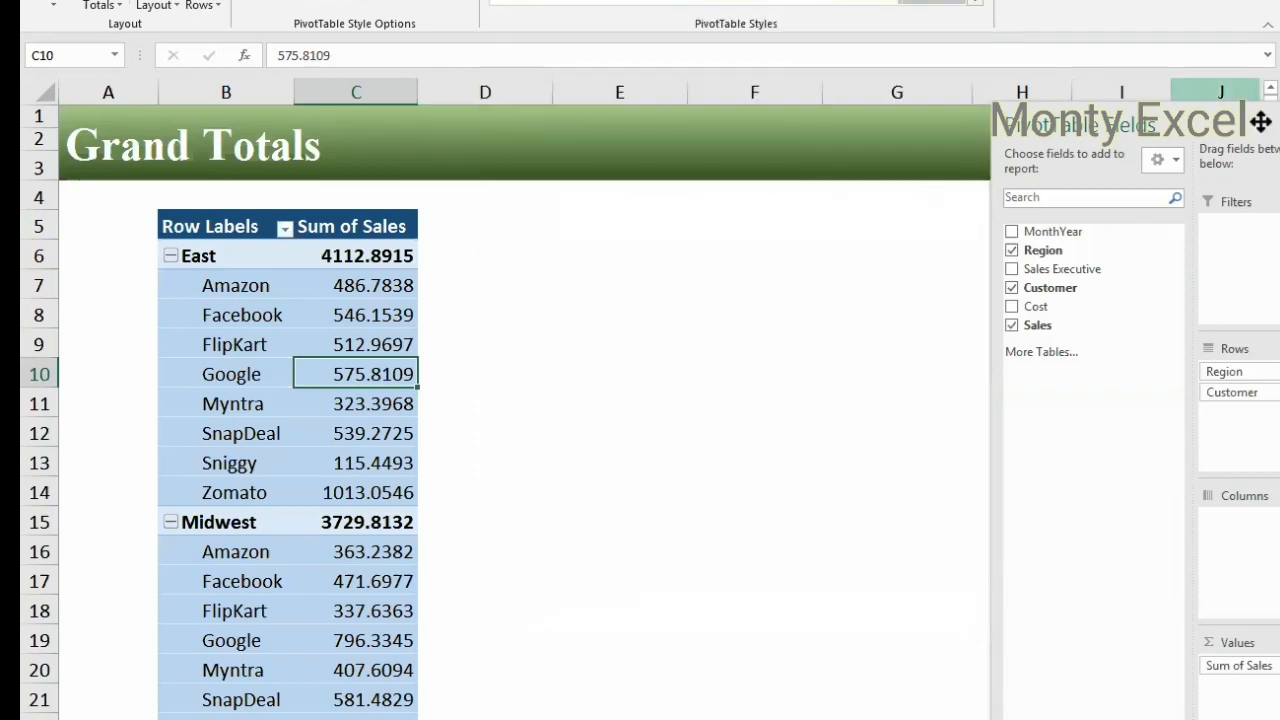
drag(1000, 169, 929, 214)
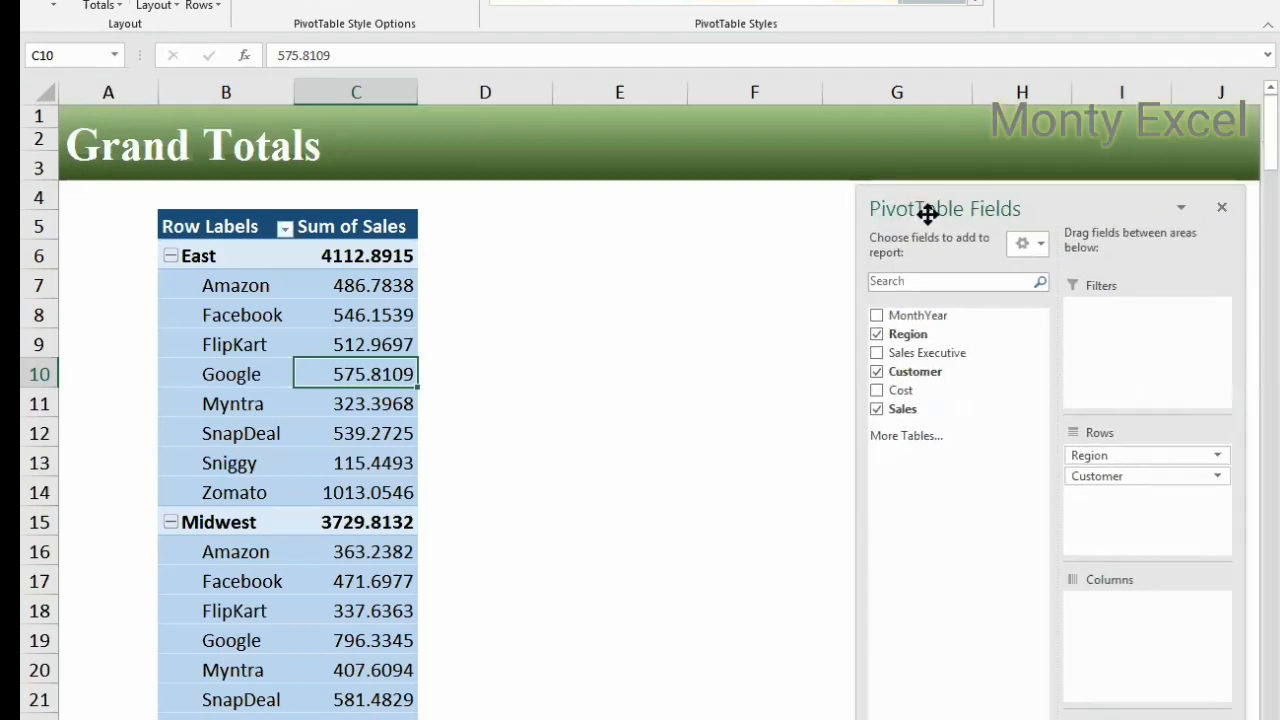
click(1221, 209)
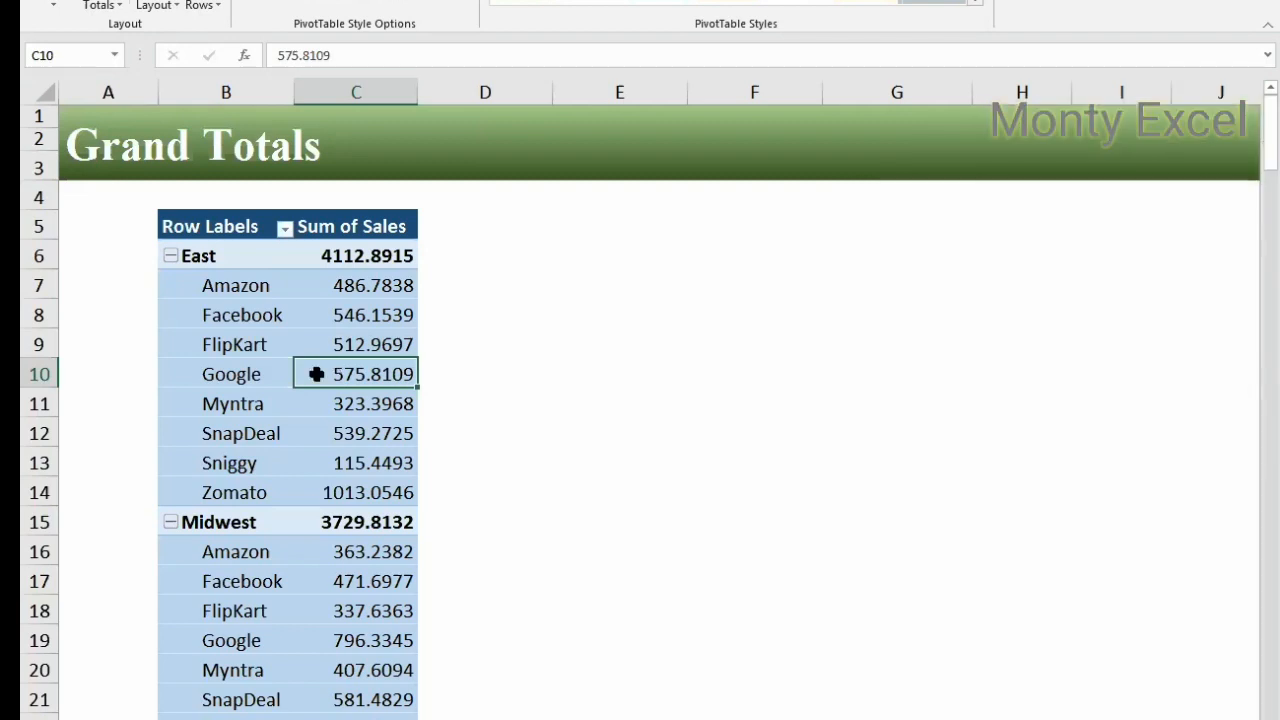
Step: Turn the pivot table's grand totals on for rows and columns, and switch them to on for columns only
click(92, 7)
click(118, 47)
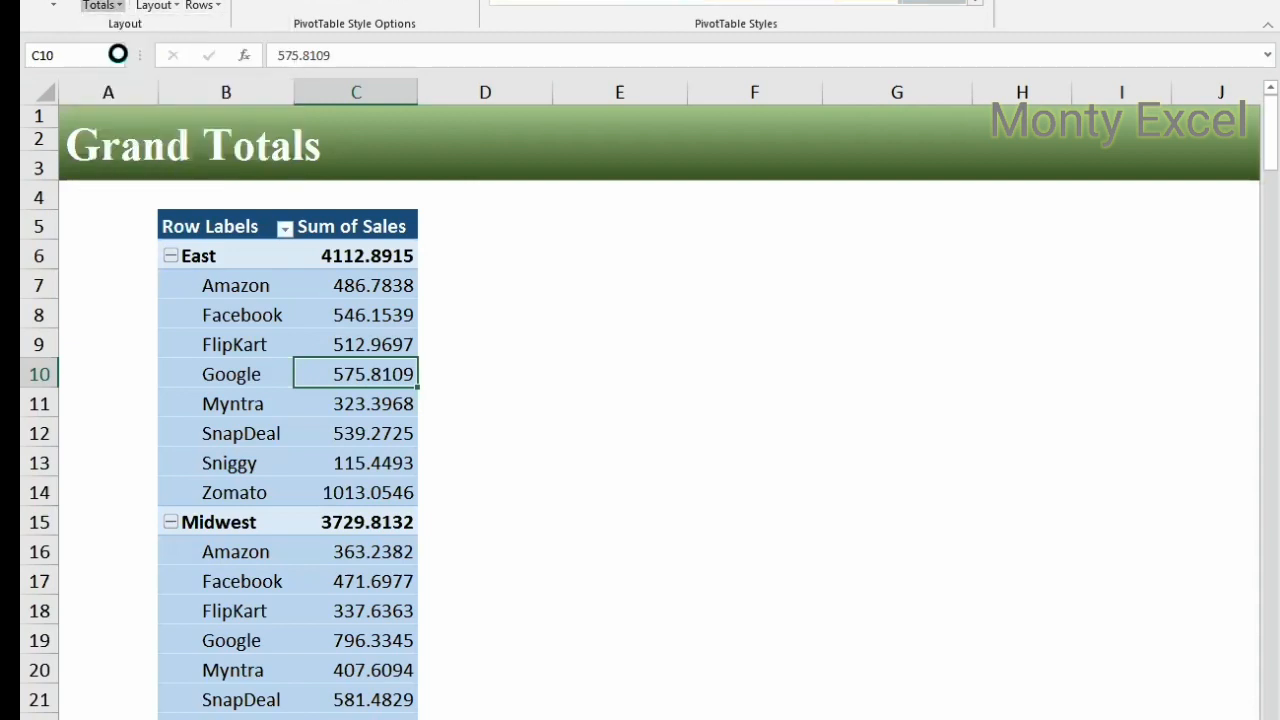
click(118, 6)
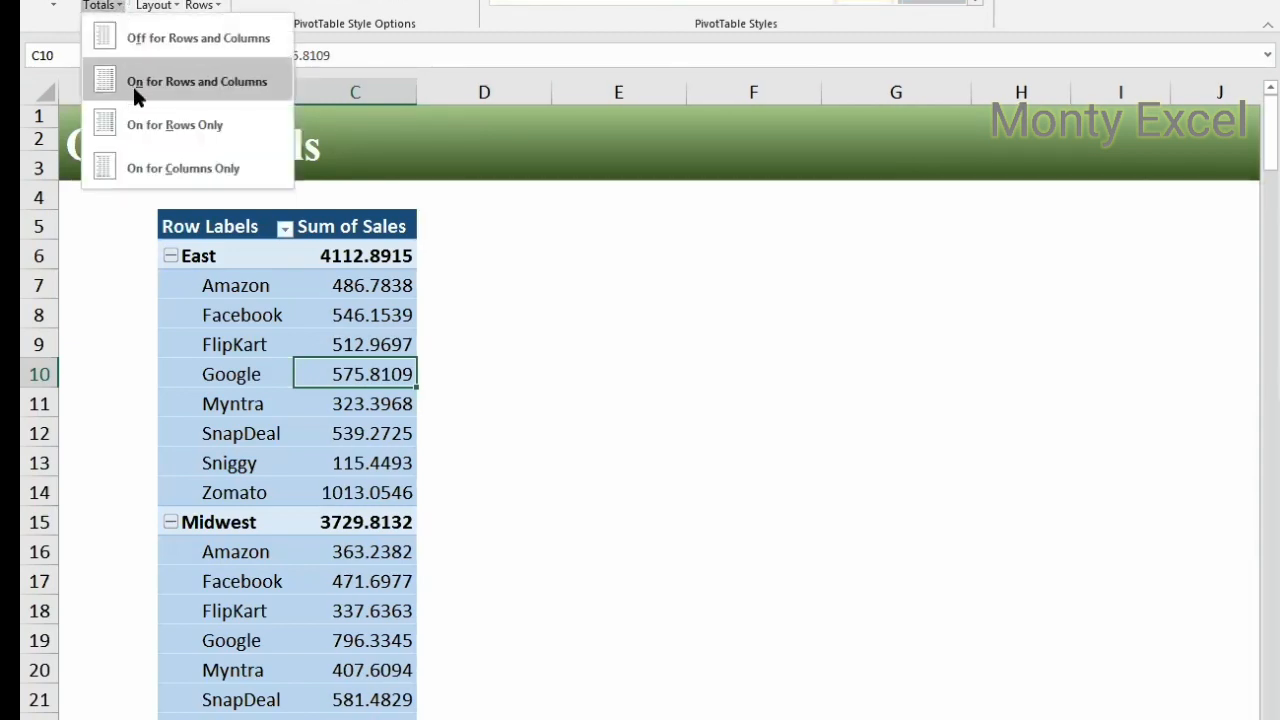
click(132, 84)
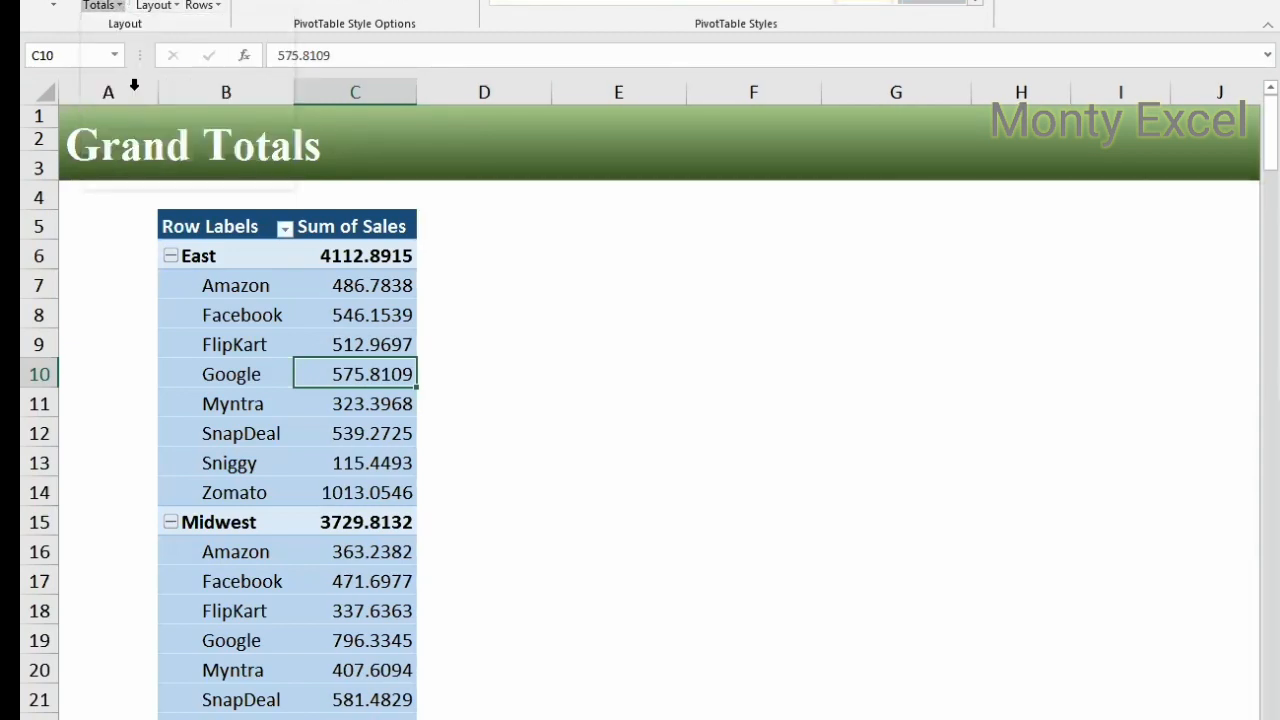
click(104, 6)
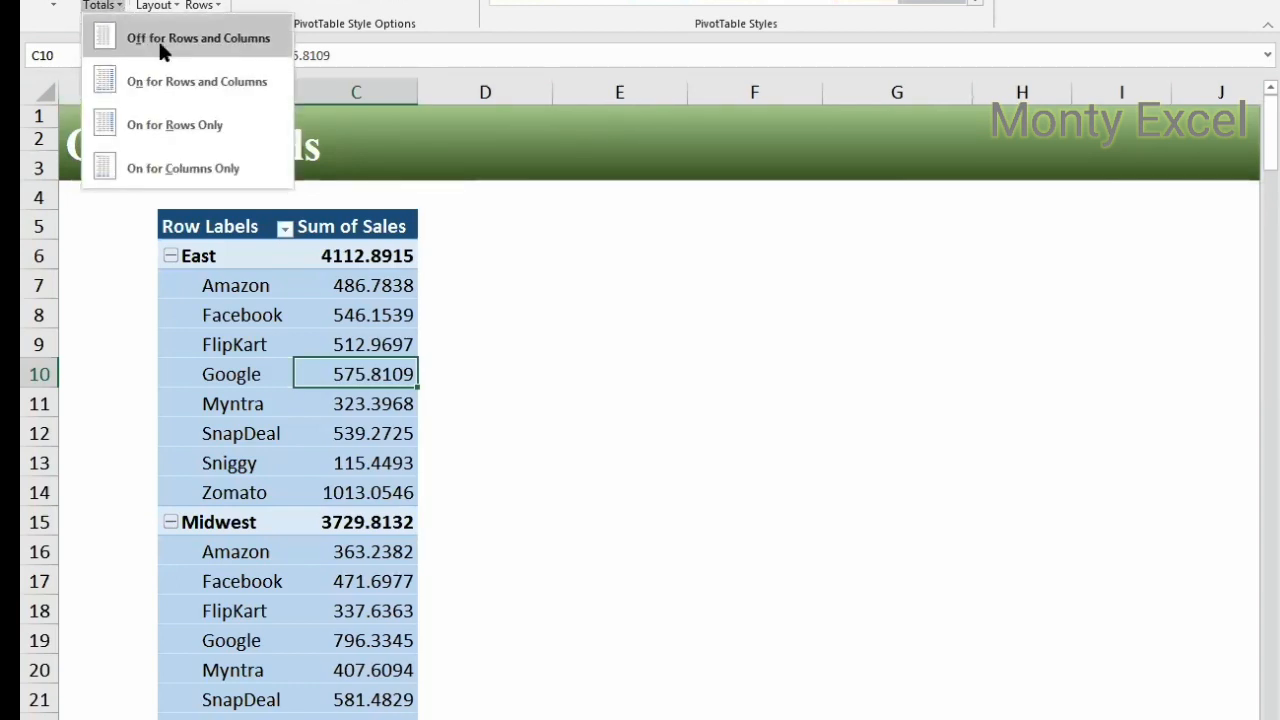
click(177, 167)
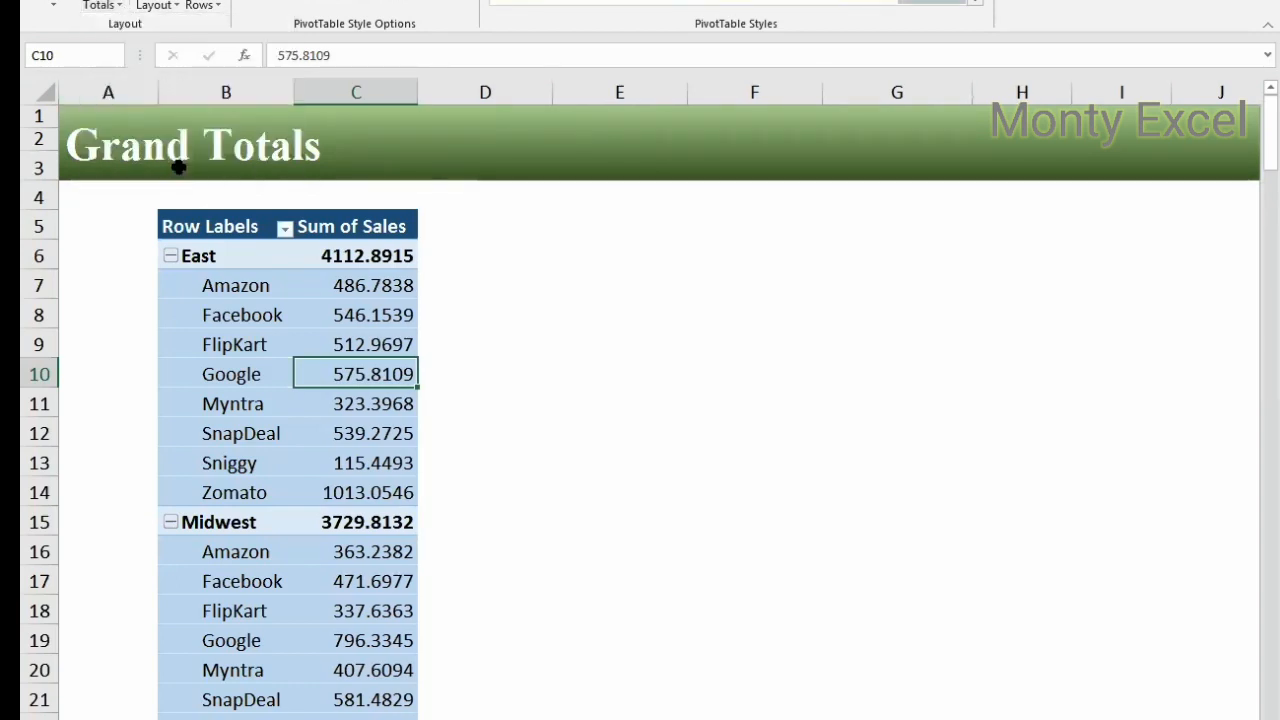
Step: Set the pivot table's report layout to compact form
right_click(333, 348)
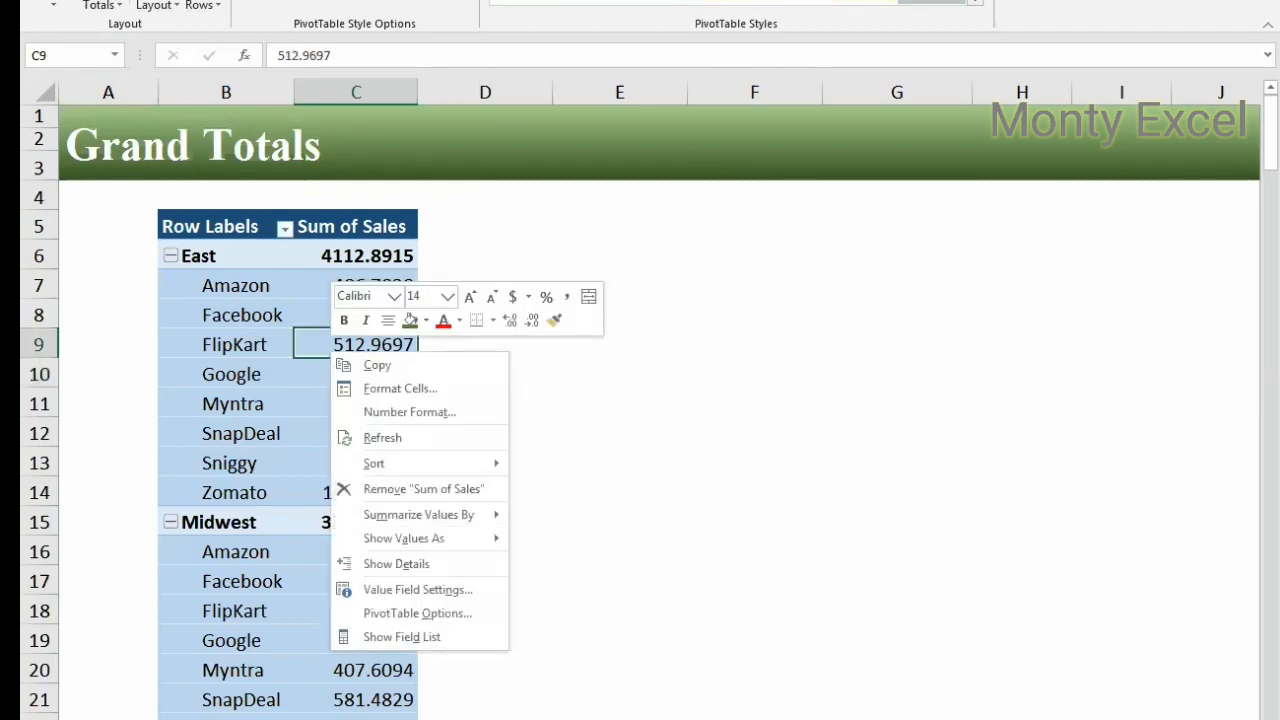
click(298, 417)
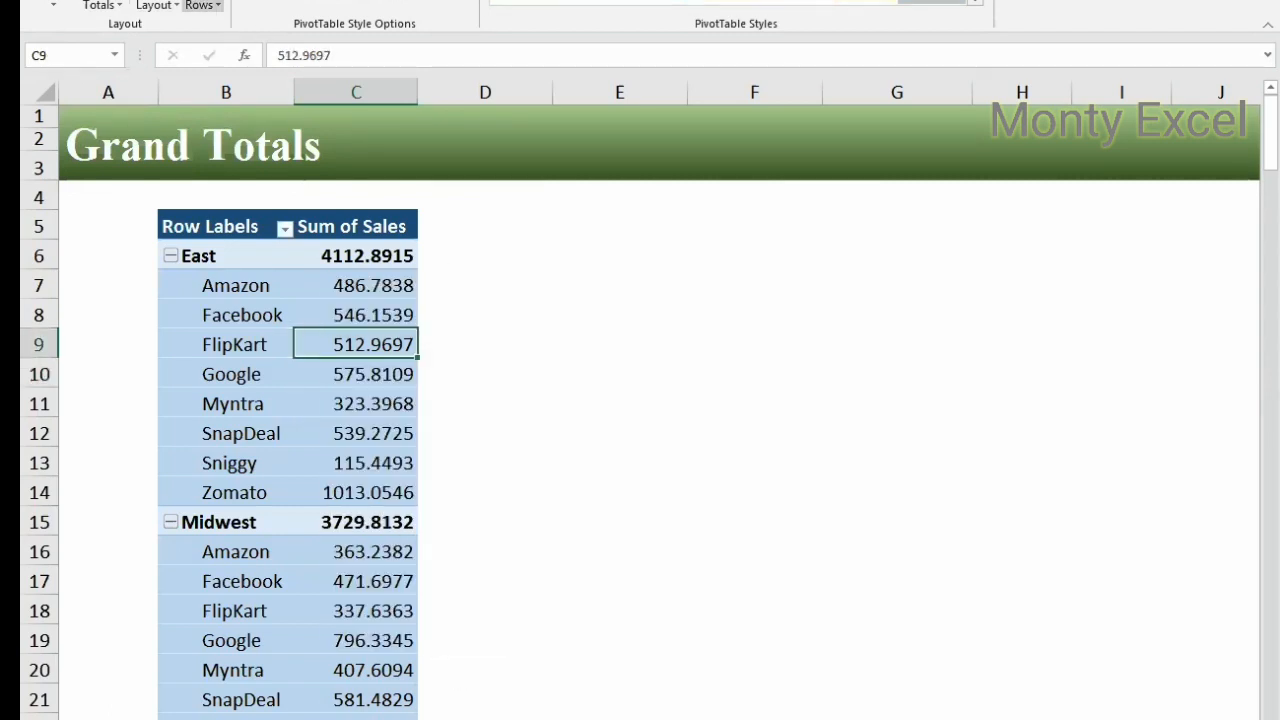
click(162, 6)
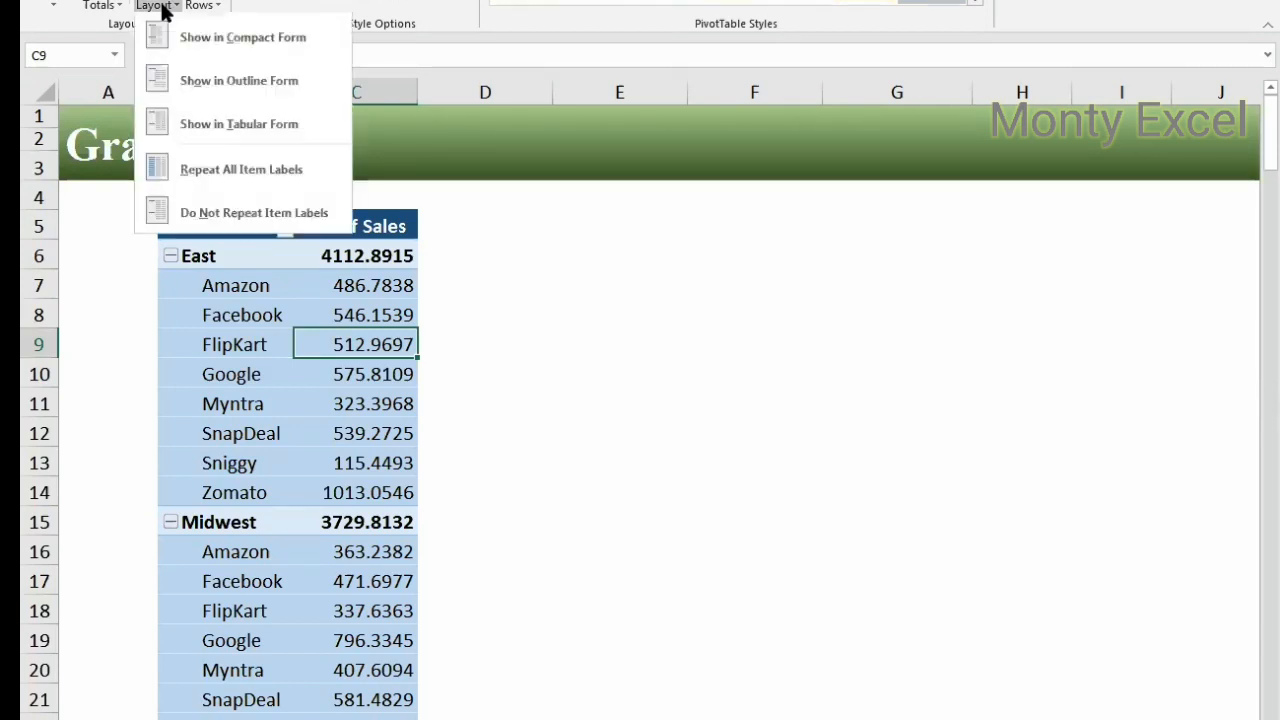
click(221, 50)
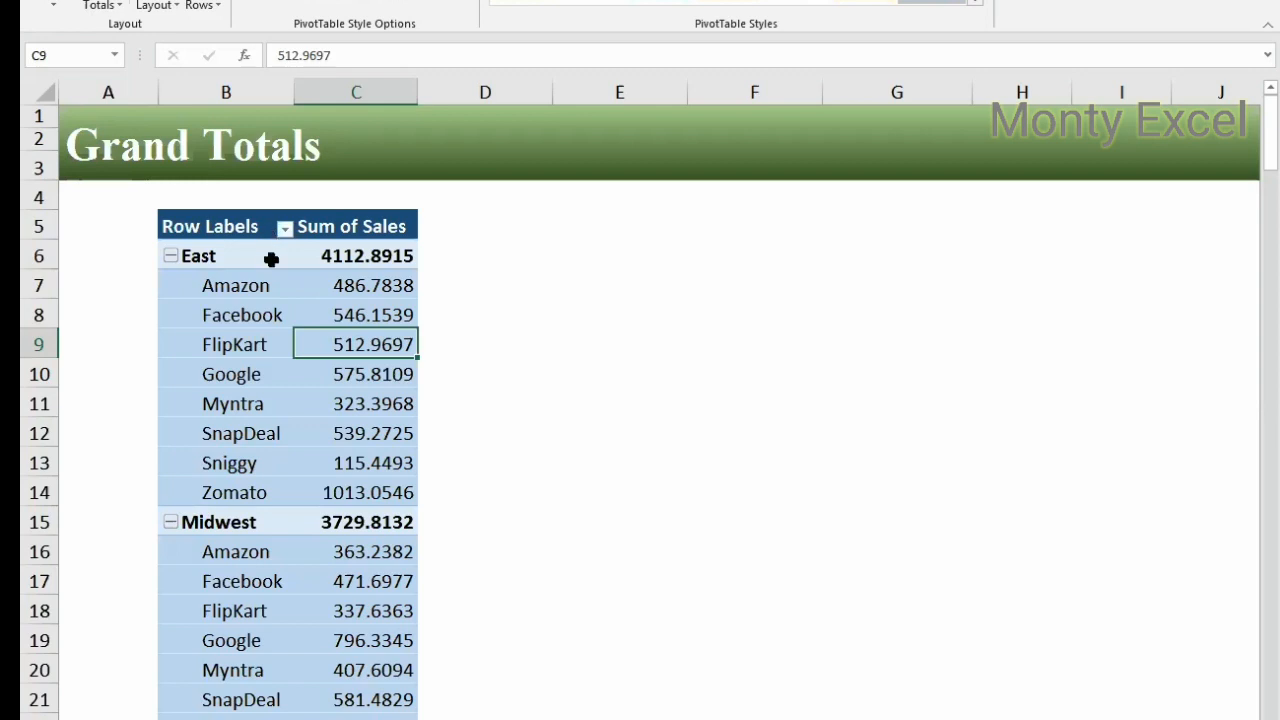
Step: Try showing the pivot table in outline form, and undo the layout change
mouse_move(352, 461)
right_click(378, 428)
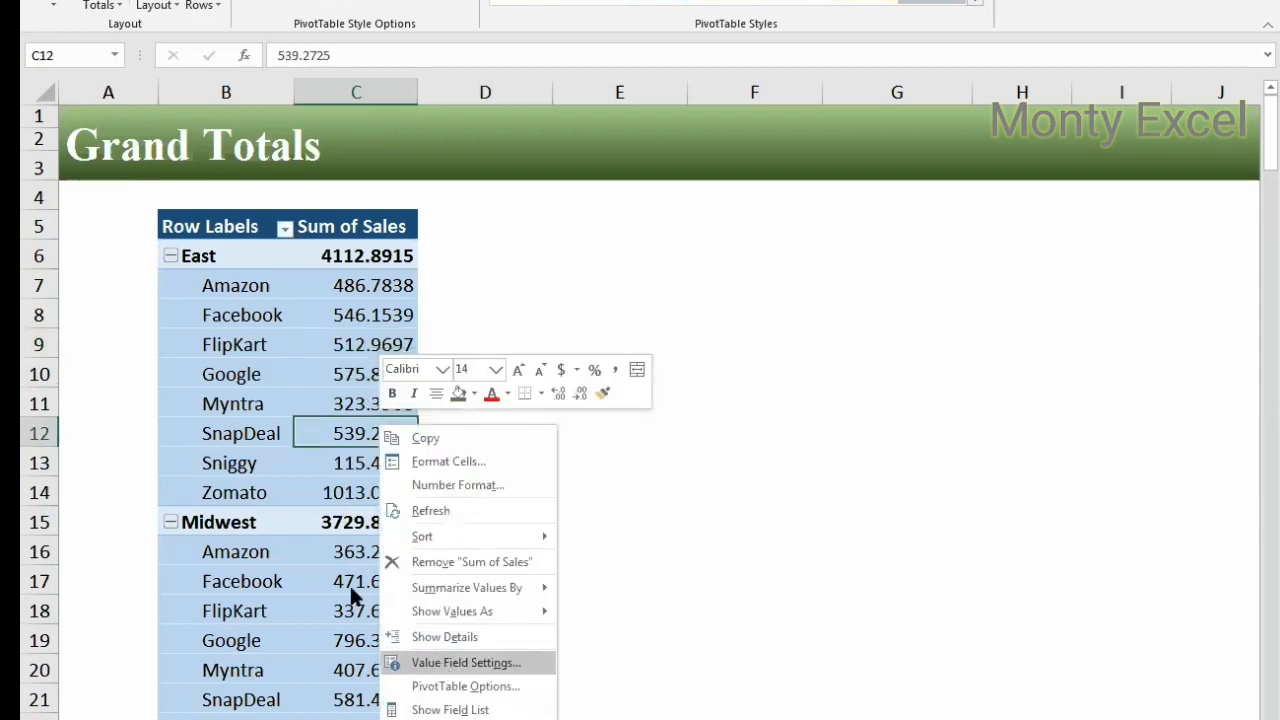
key(Escape)
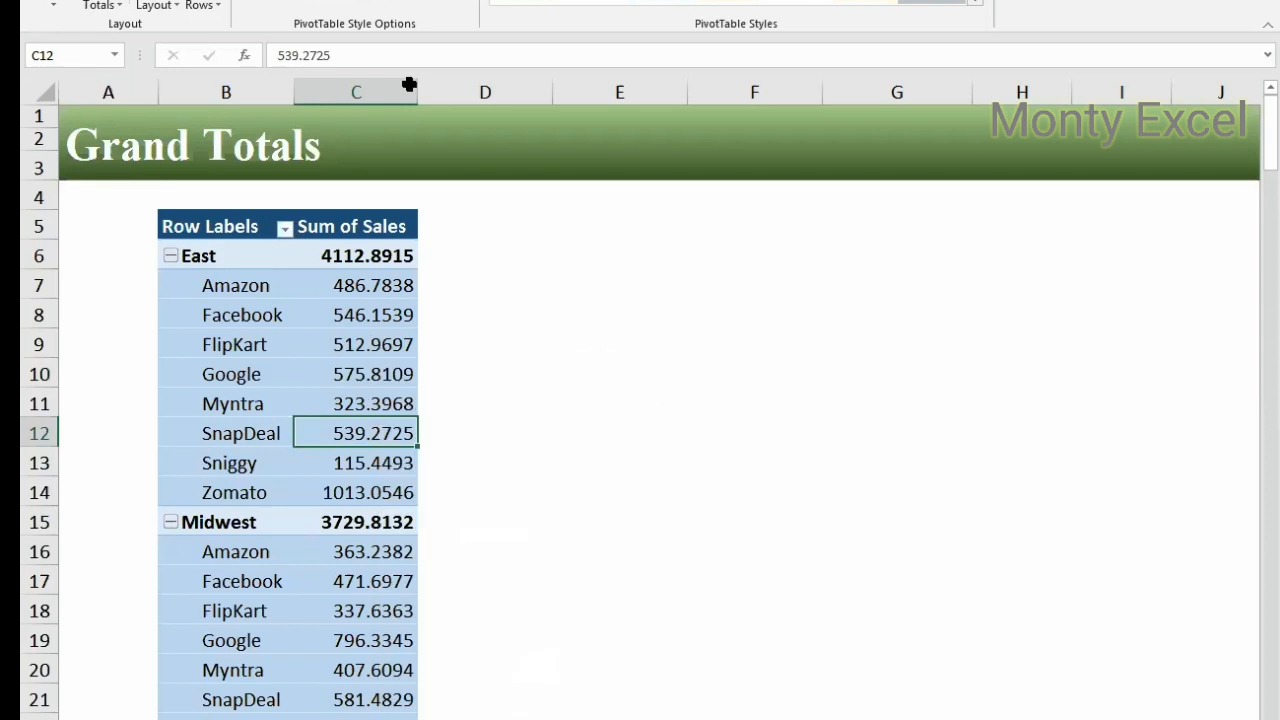
click(172, 4)
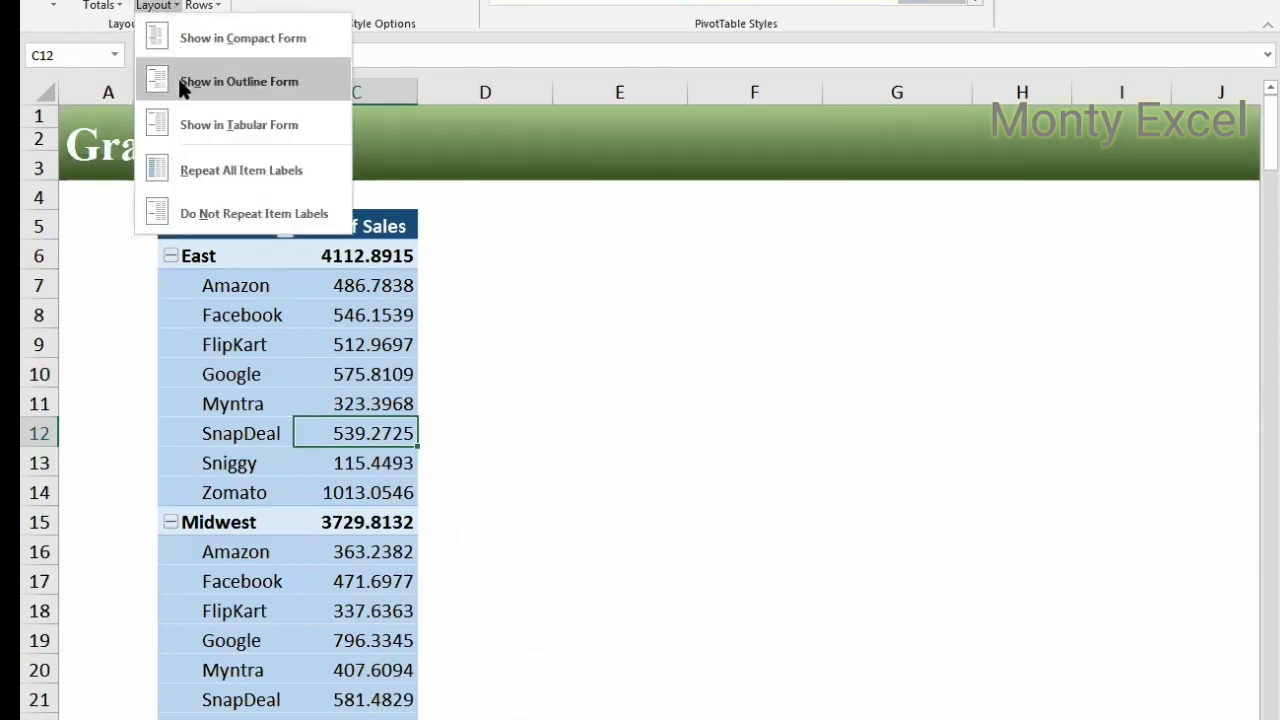
click(238, 81)
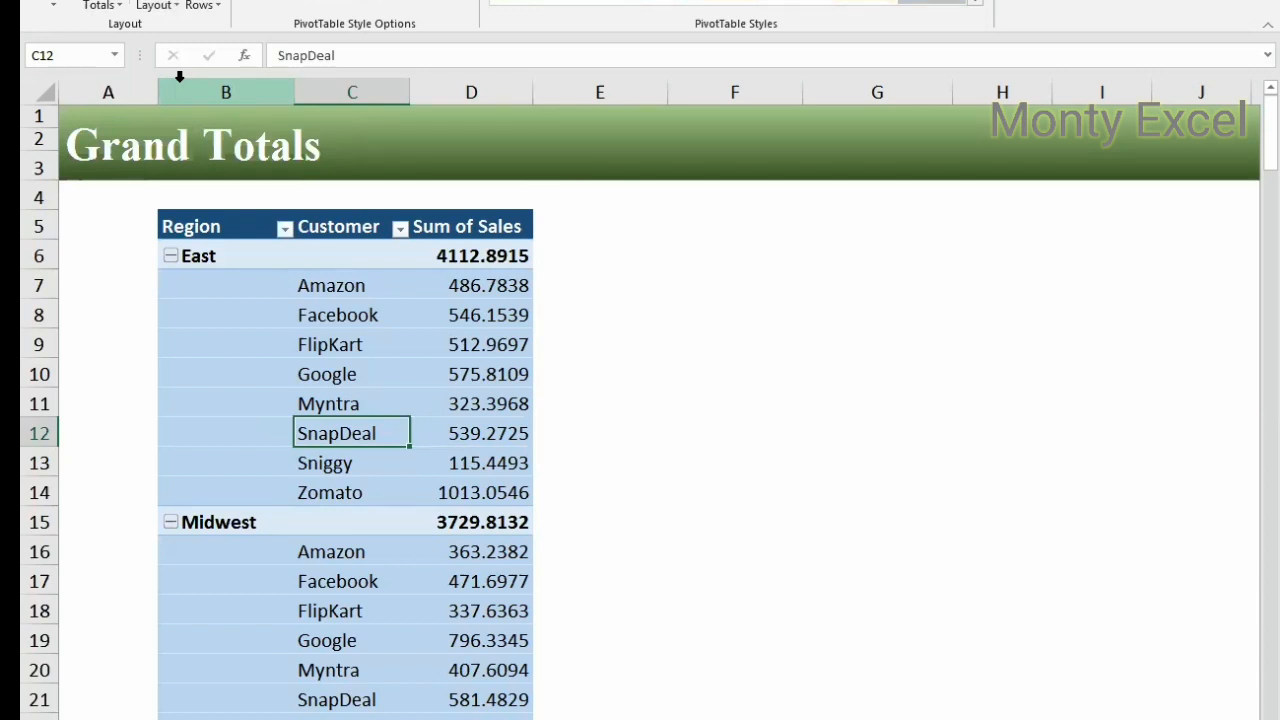
key(ctrl+z)
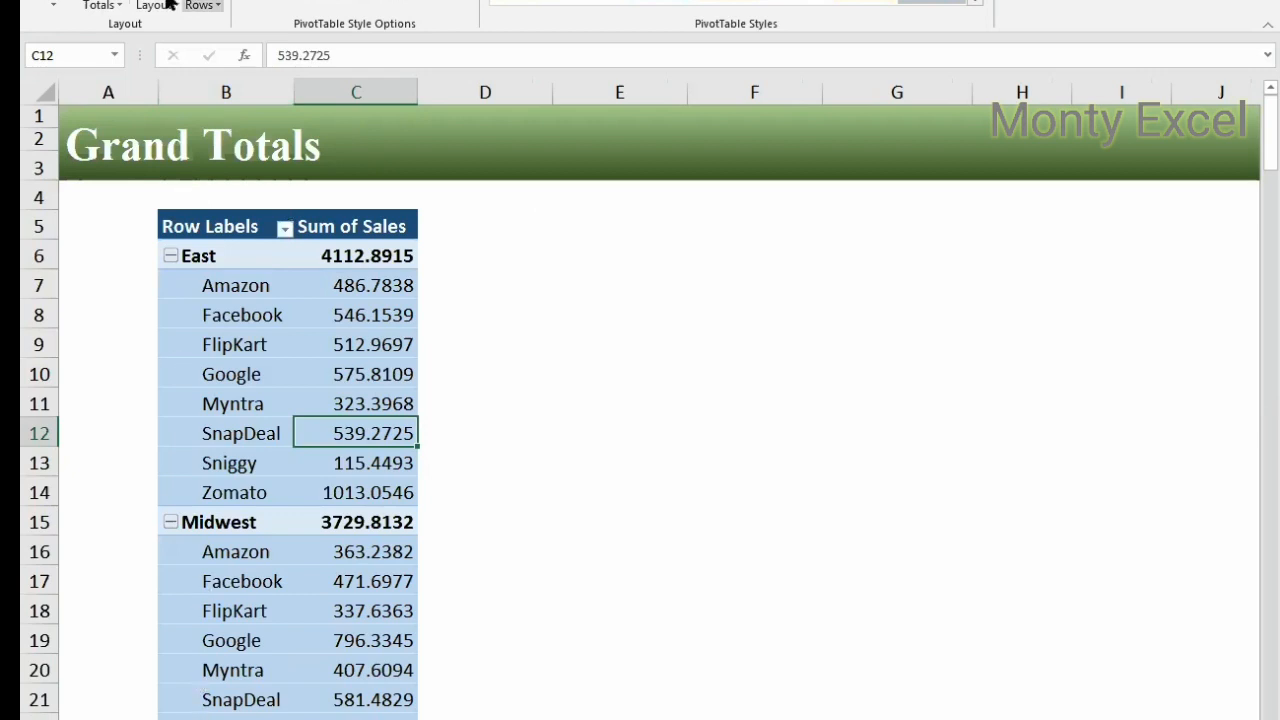
click(170, 6)
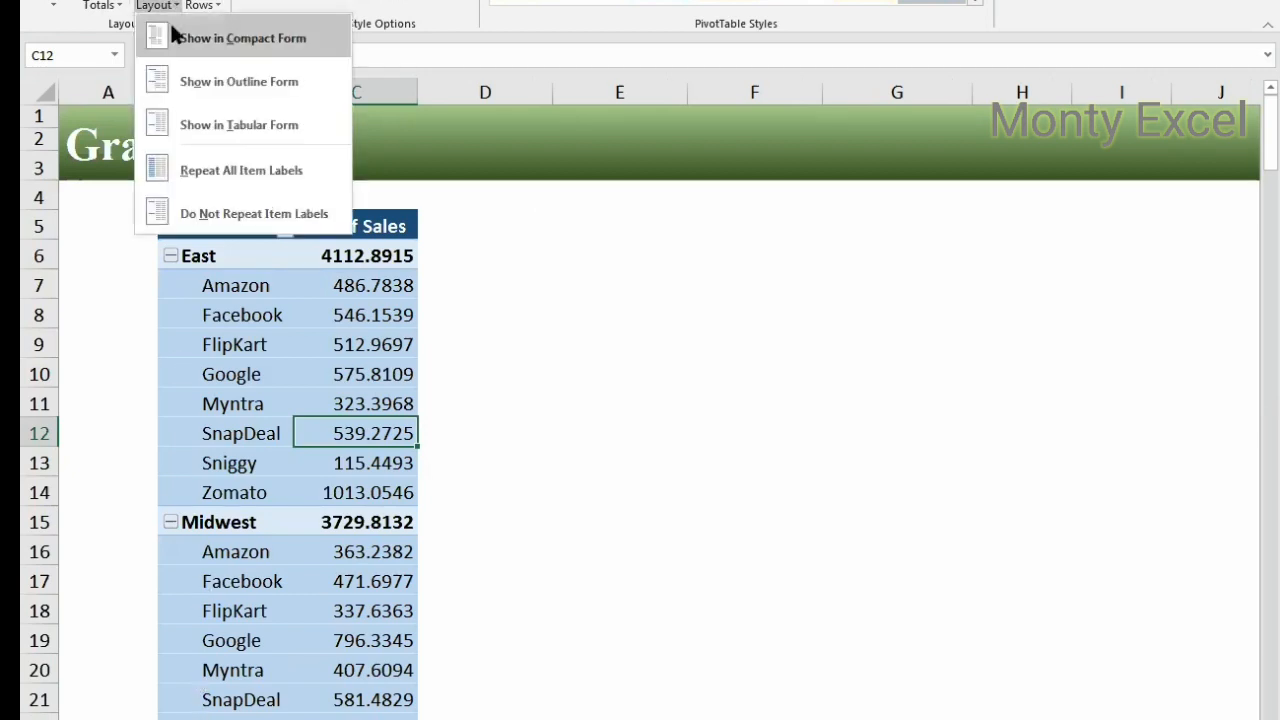
click(201, 80)
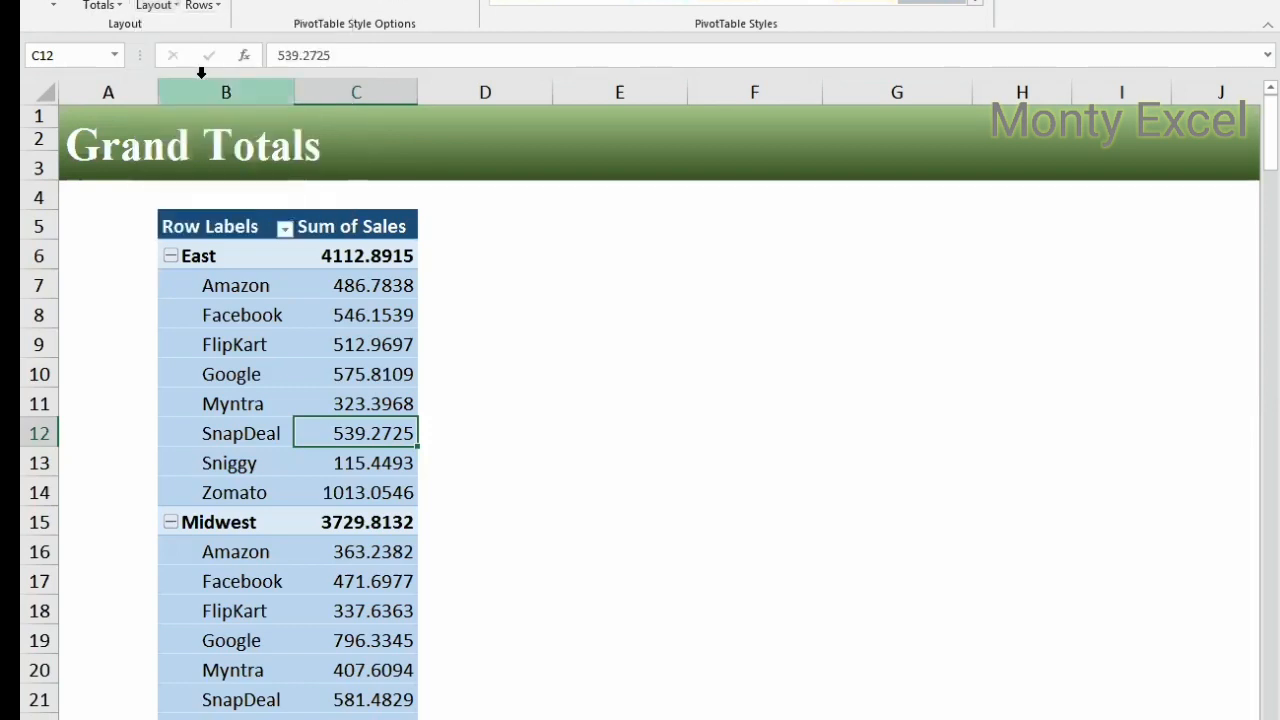
key(ctrl+z)
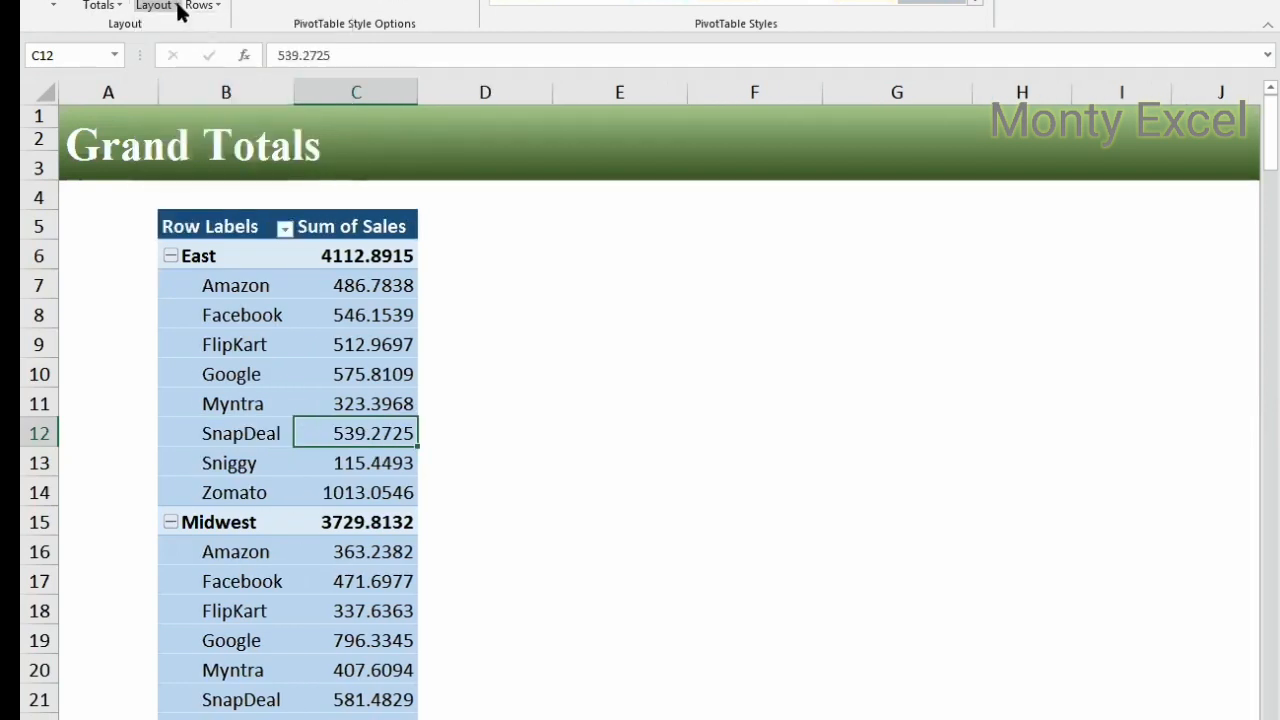
Step: Try showing the pivot table in tabular form, and undo the layout change
click(176, 5)
click(230, 125)
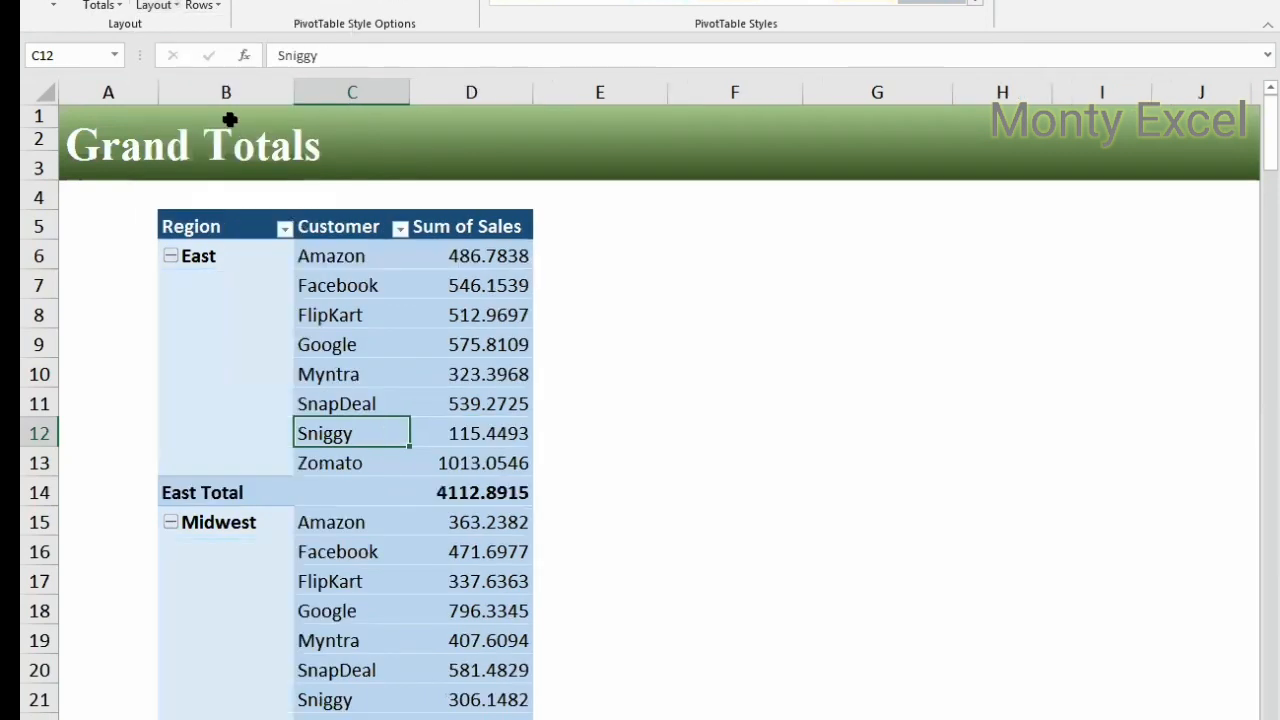
key(ctrl+z)
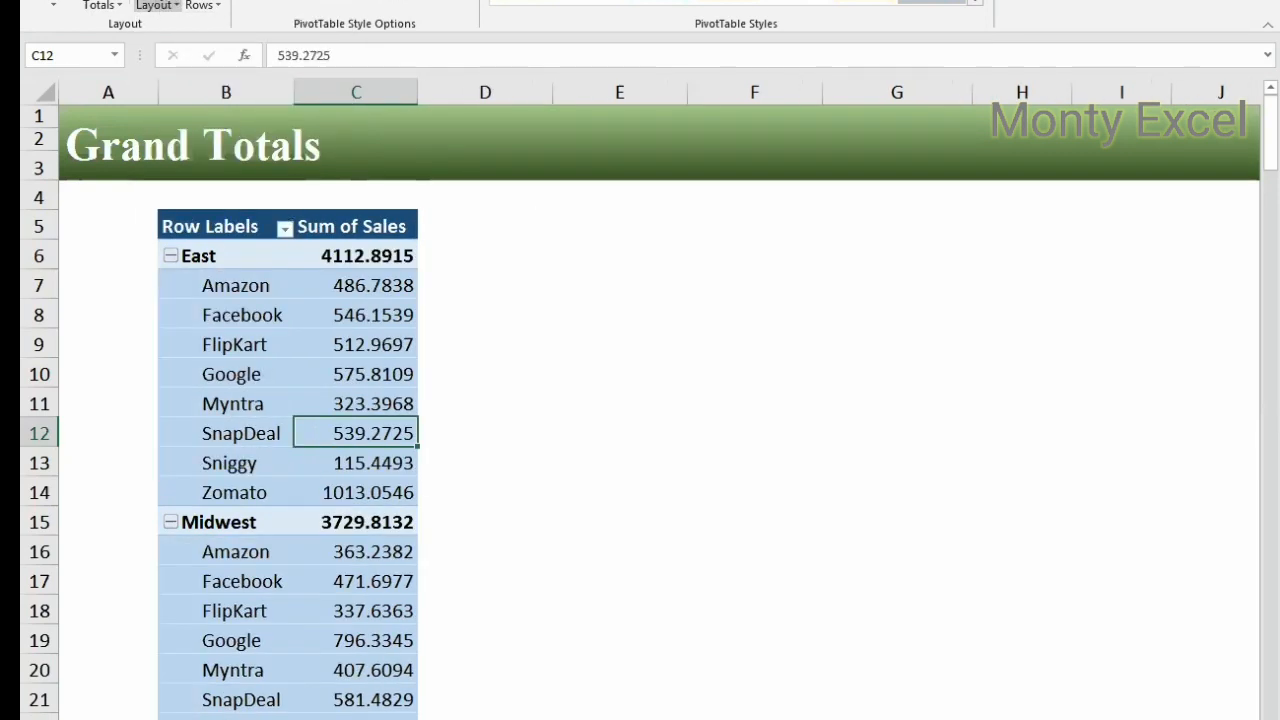
Step: Copy the whole pivot table starting at B5 and paste it at cell E5
drag(192, 229, 360, 250)
key(ctrl+shift+Down)
key(ctrl+c)
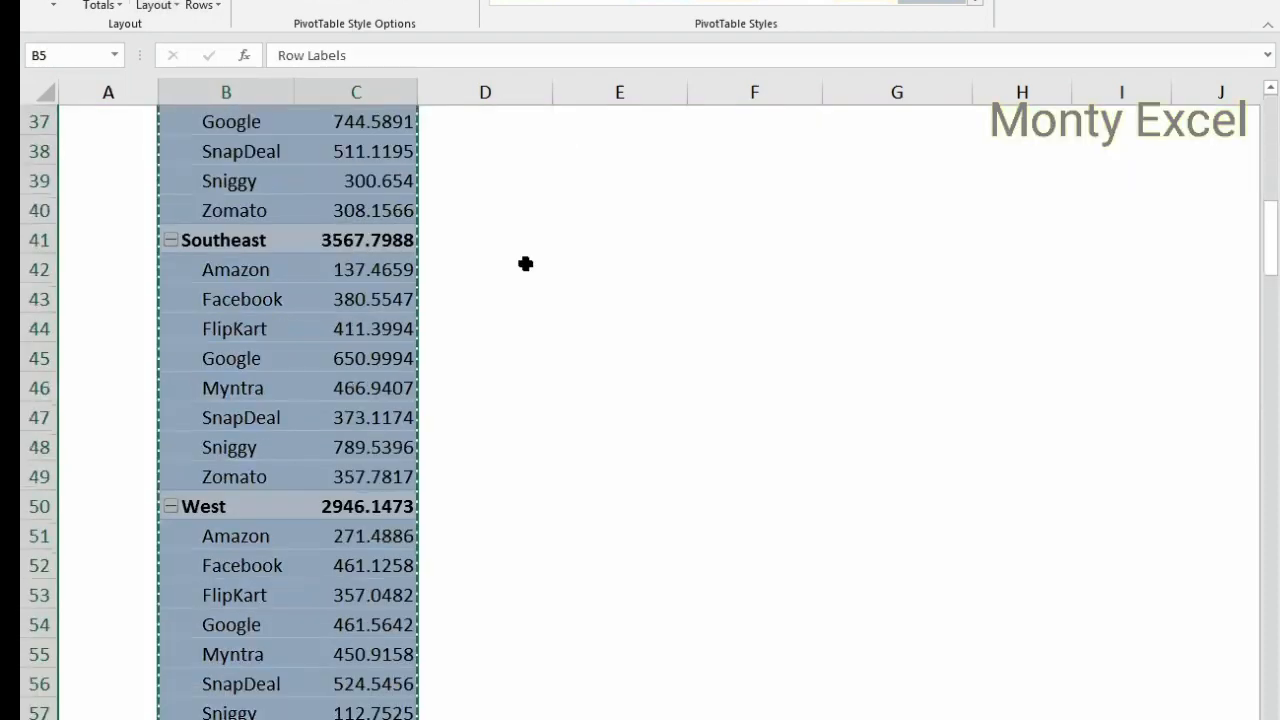
scroll(540, 252, up, 6)
scroll(557, 236, up, 6)
click(651, 229)
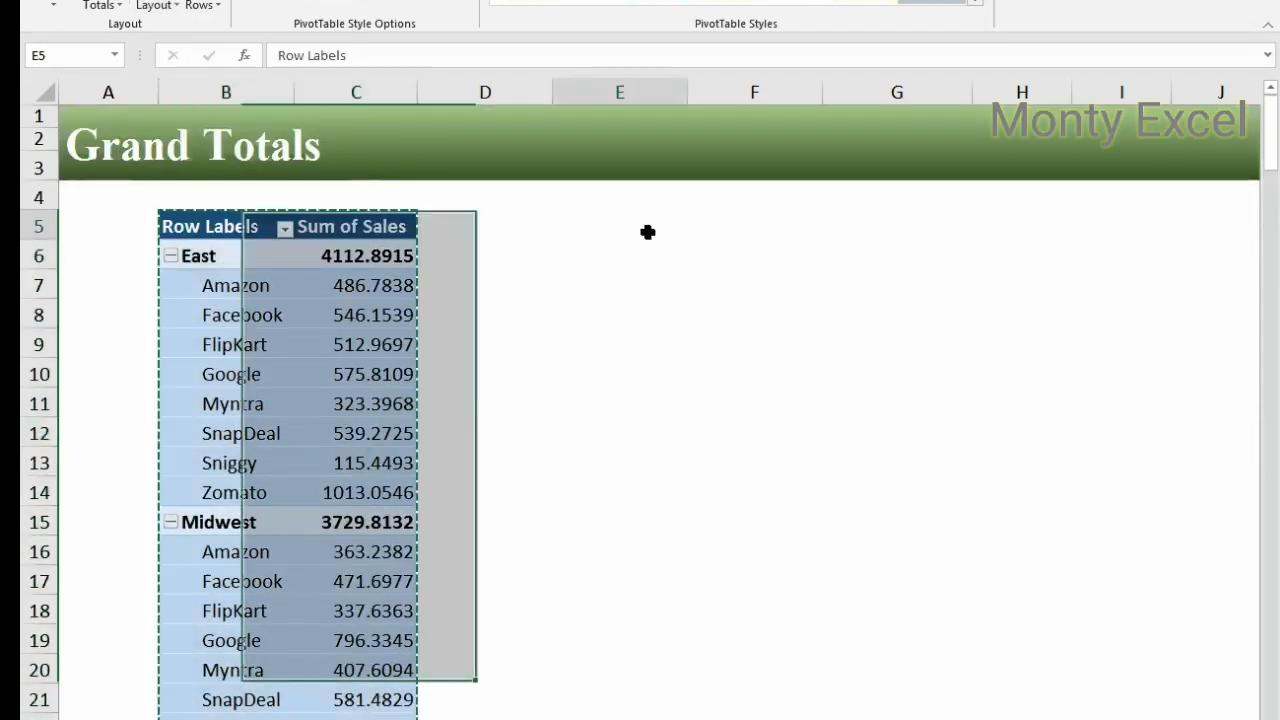
key(ctrl+v)
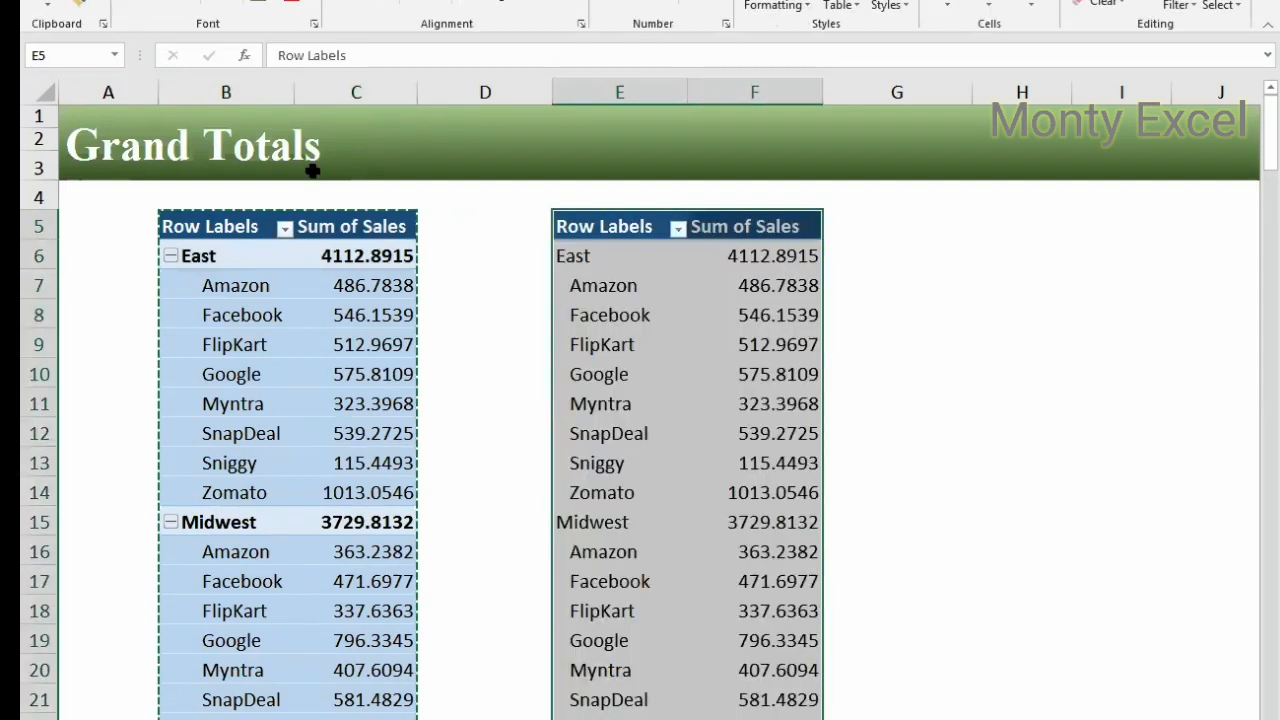
Step: Try showing the pivot table at B5 in outline form beside its copy, and undo the layout change
click(249, 265)
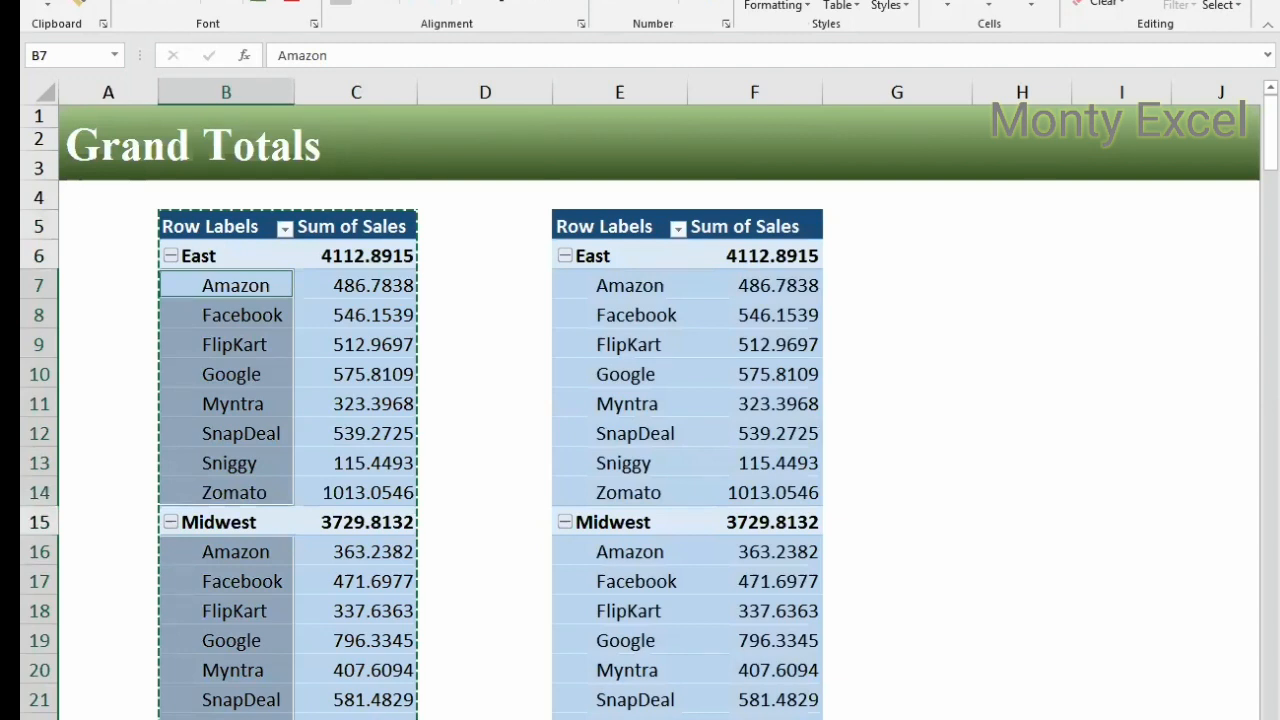
click(431, 226)
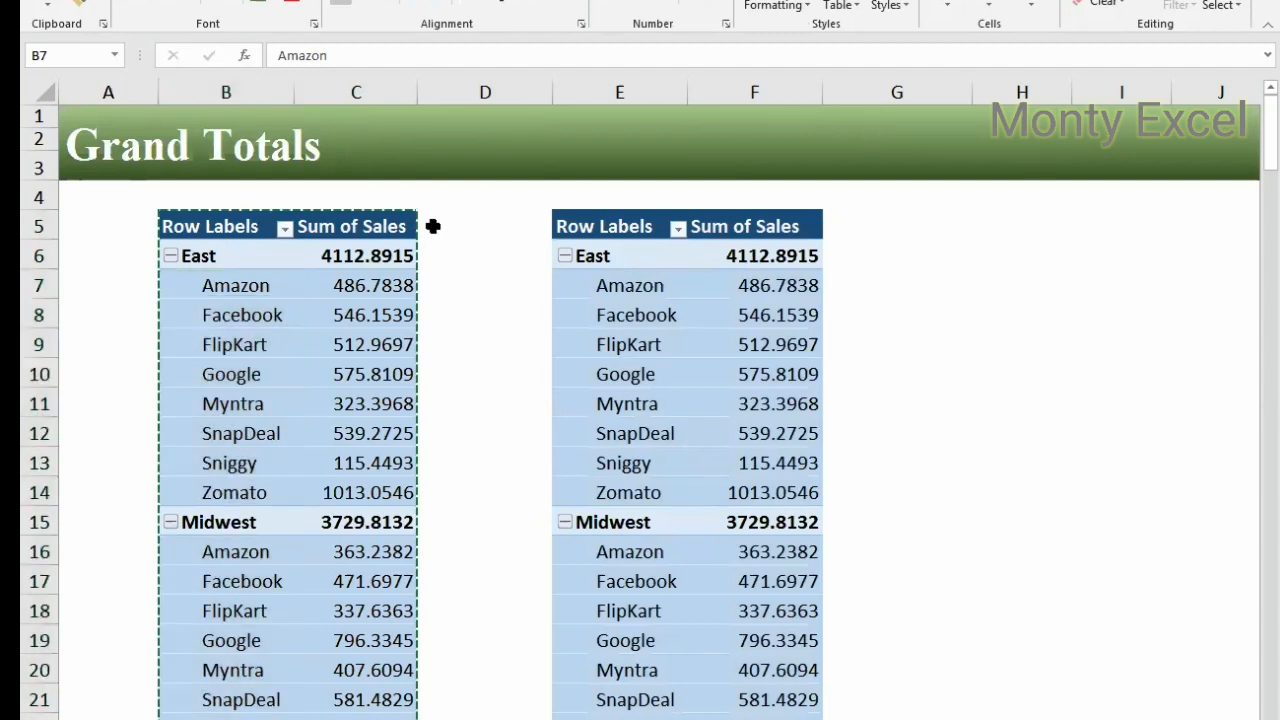
click(288, 300)
click(330, 284)
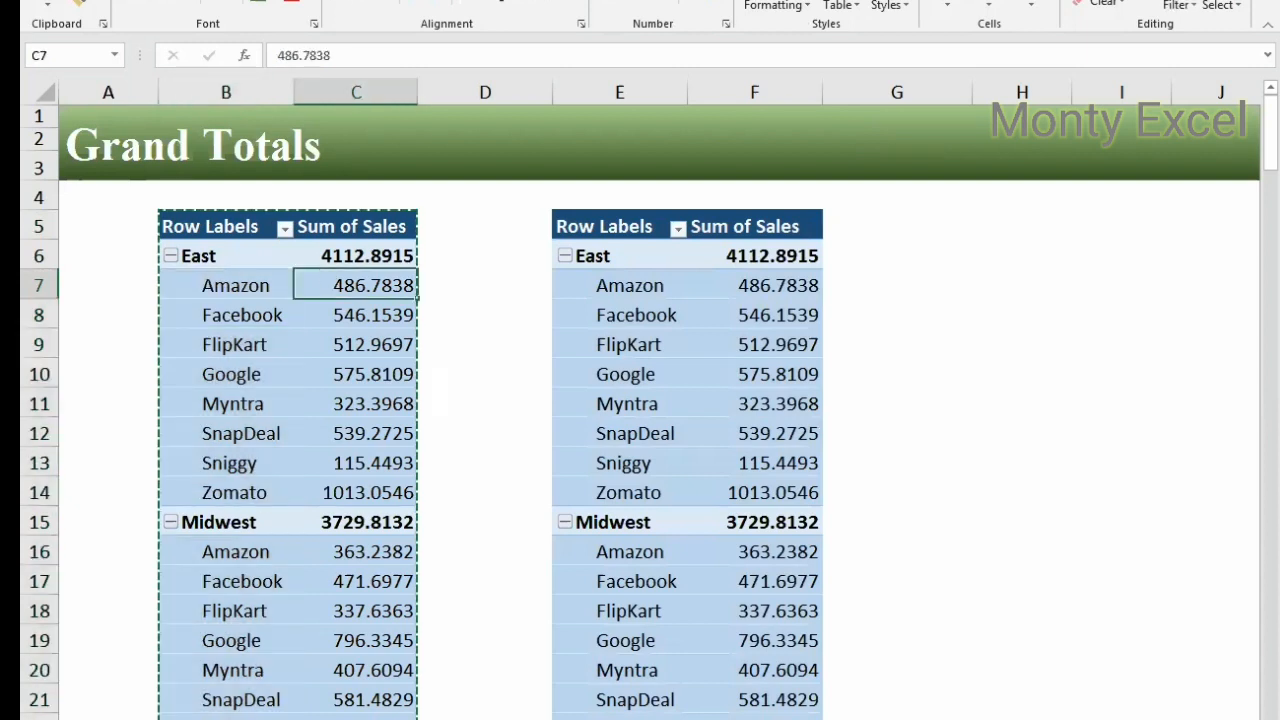
click(720, 1)
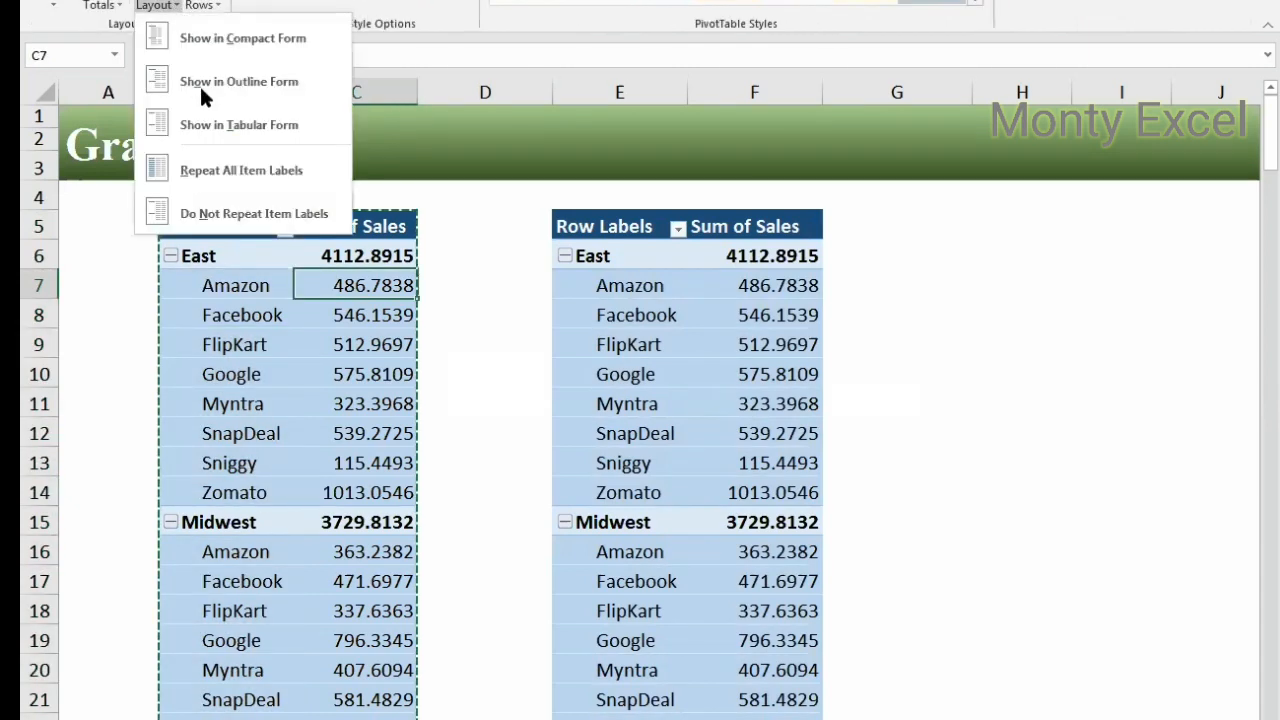
click(203, 90)
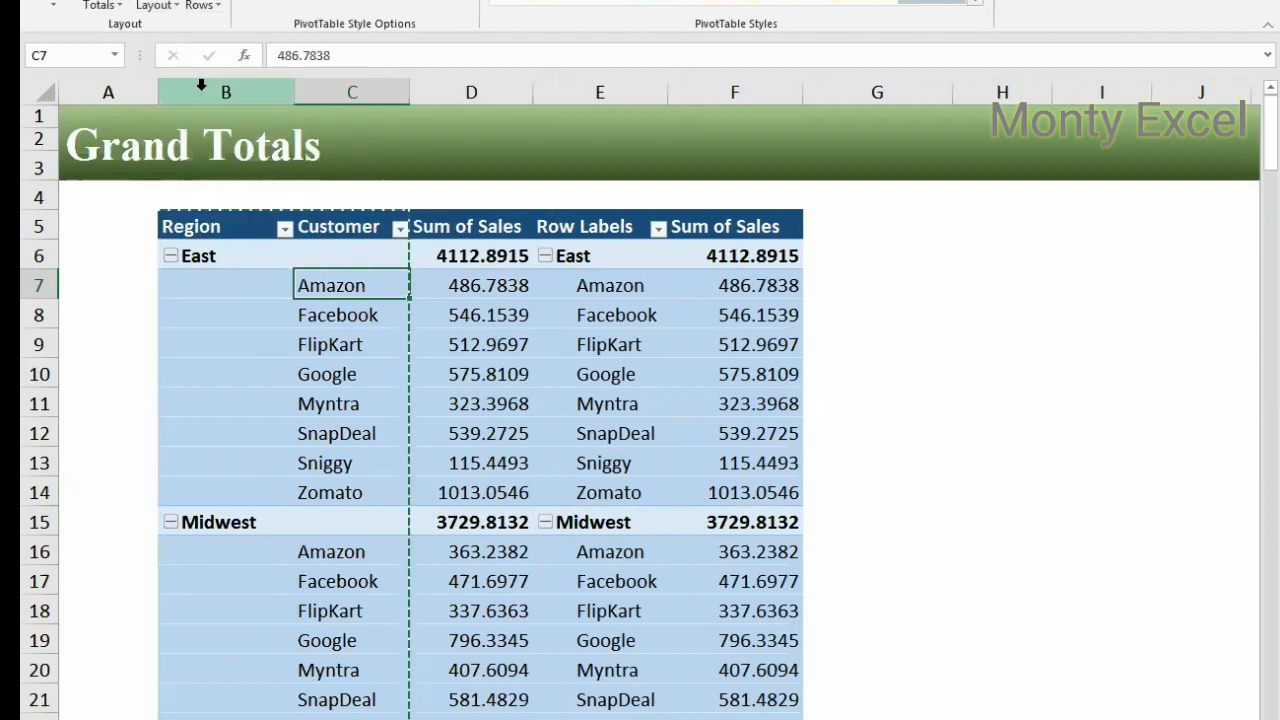
scroll(920, 385, down, 11)
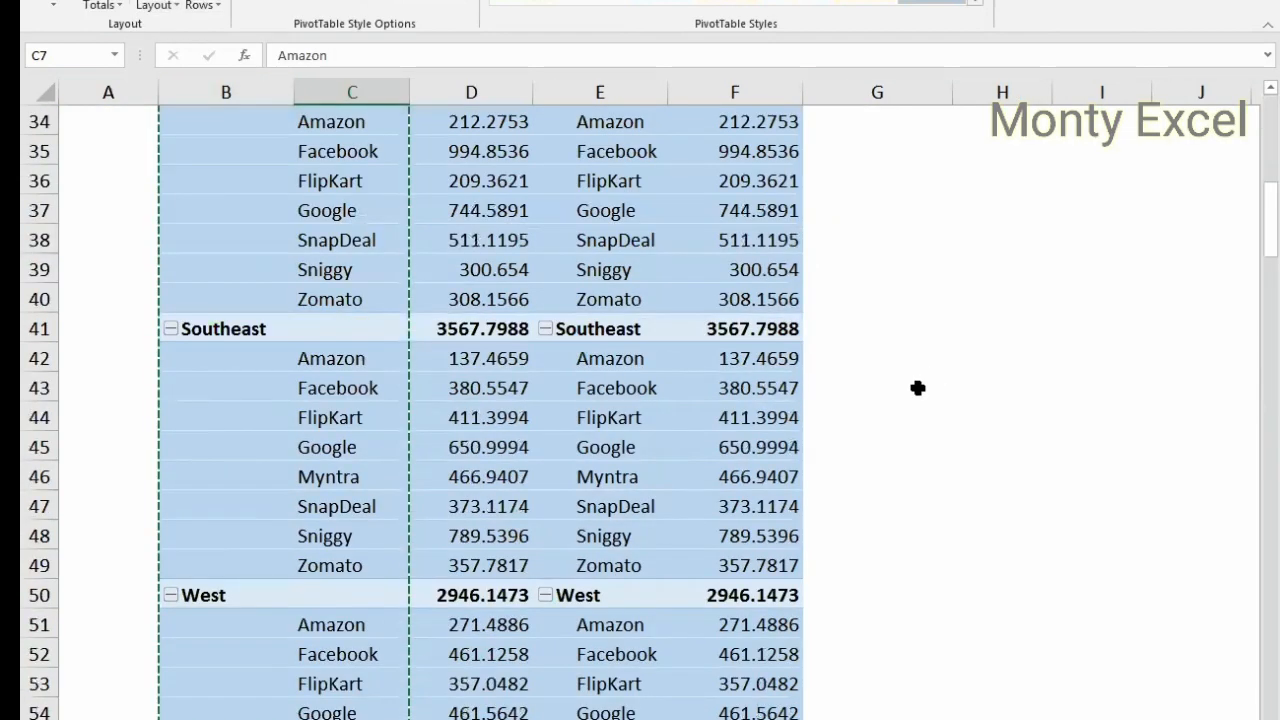
scroll(918, 388, down, 11)
scroll(921, 382, up, 20)
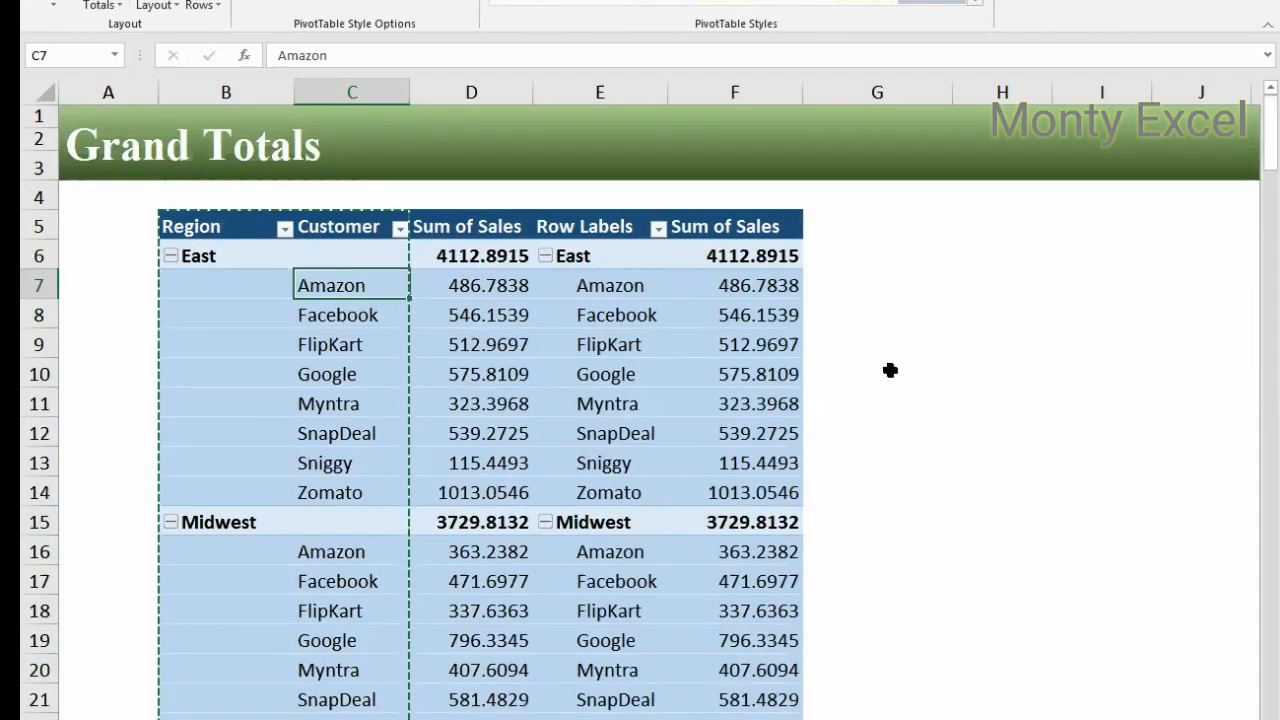
key(ctrl+z)
Step: Move the whole copied pivot table from E5 to cell H5
click(589, 226)
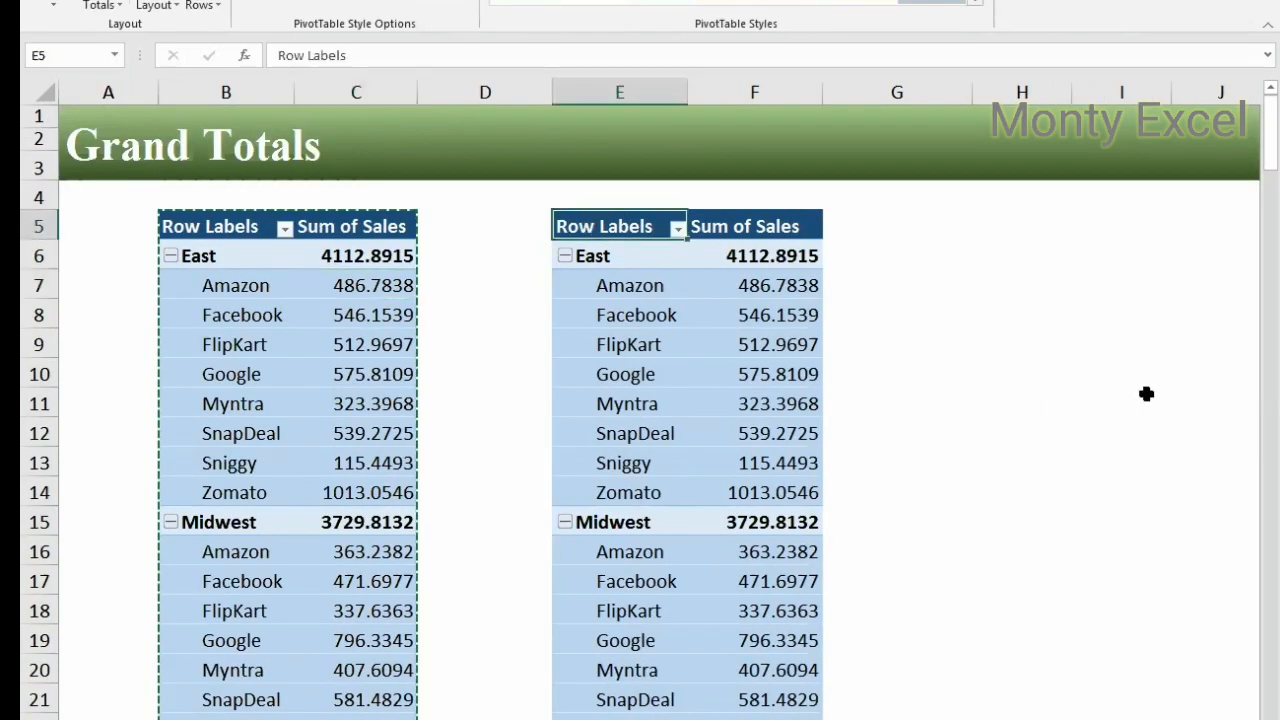
key(shift+Right)
key(ctrl+shift+Down)
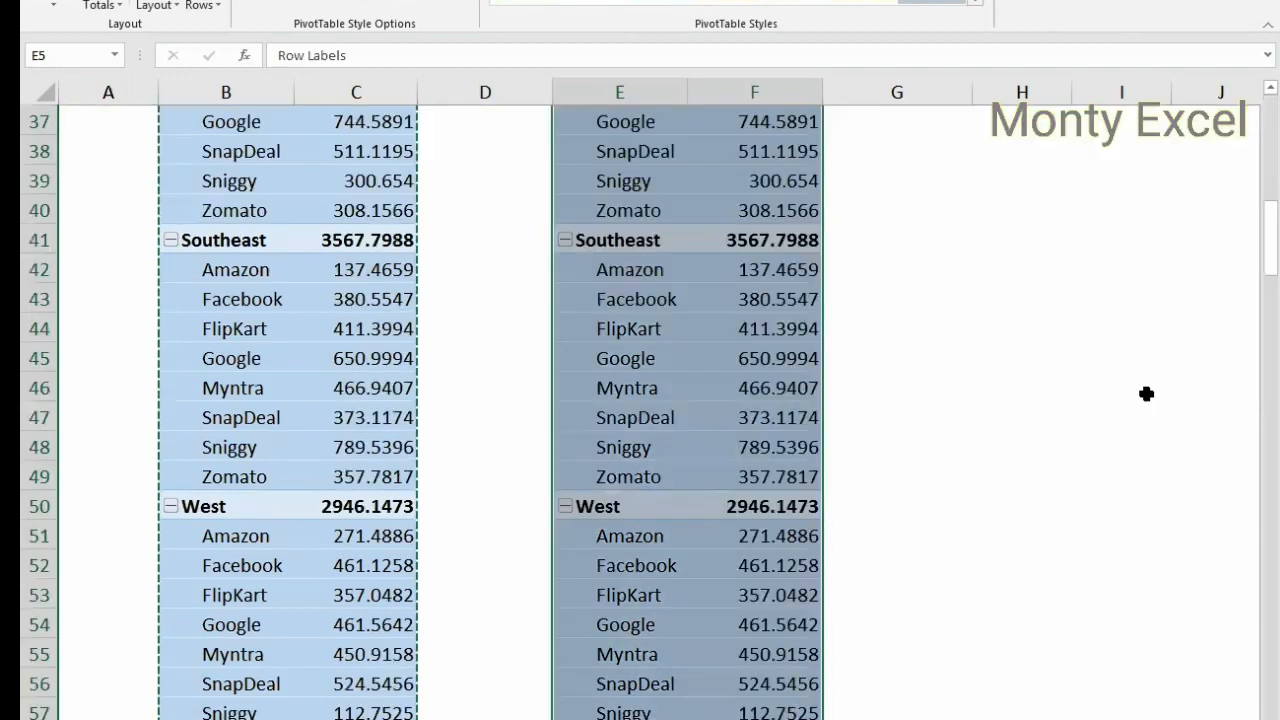
scroll(649, 410, up, 12)
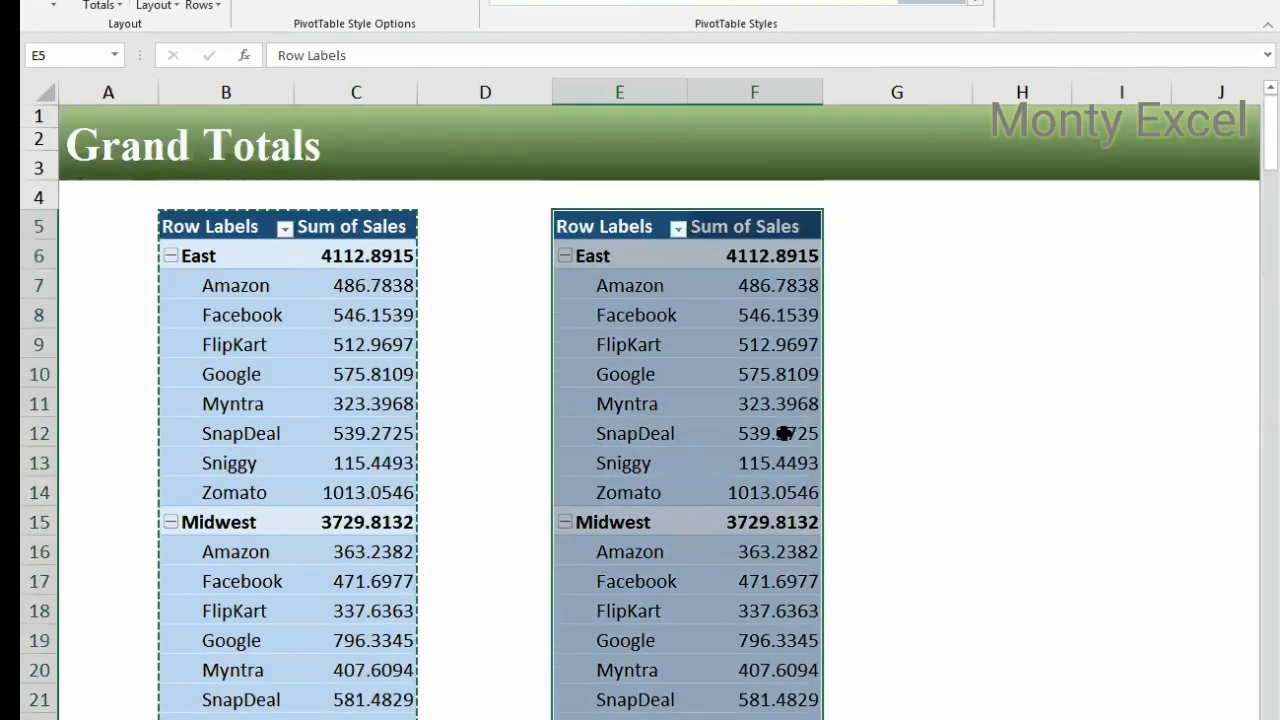
key(ctrl+c)
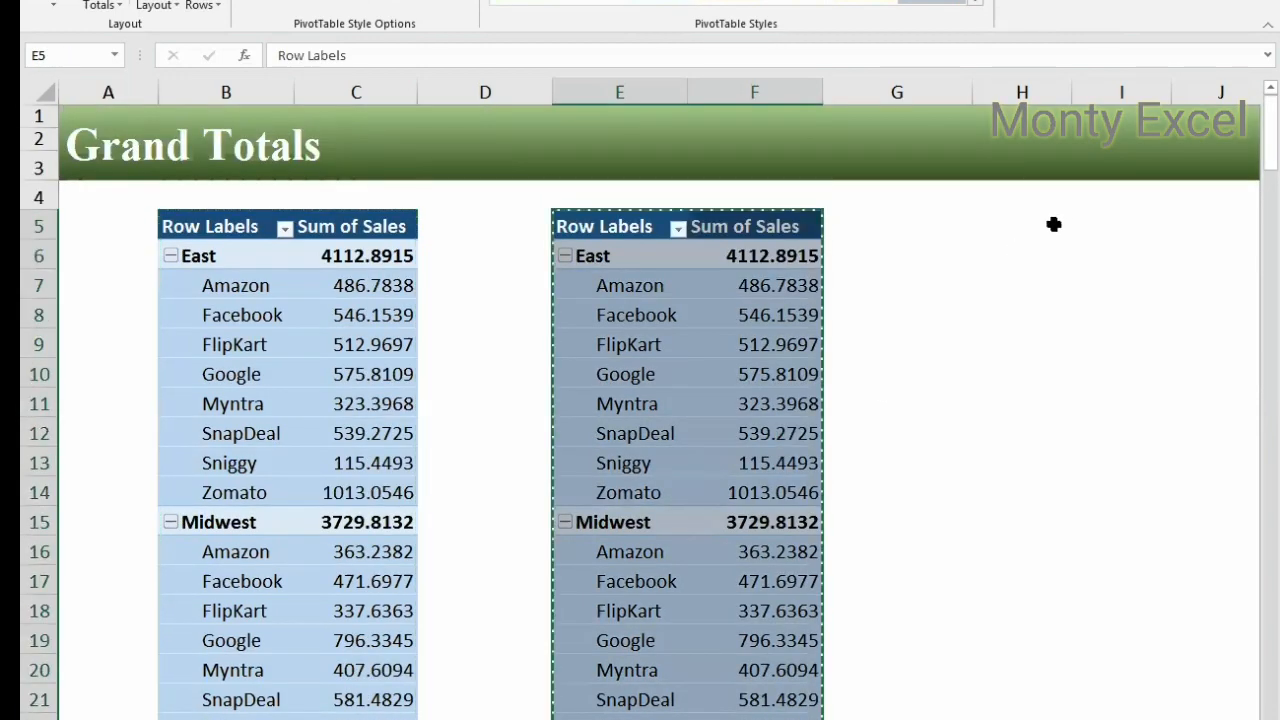
click(1055, 224)
key(ctrl+v)
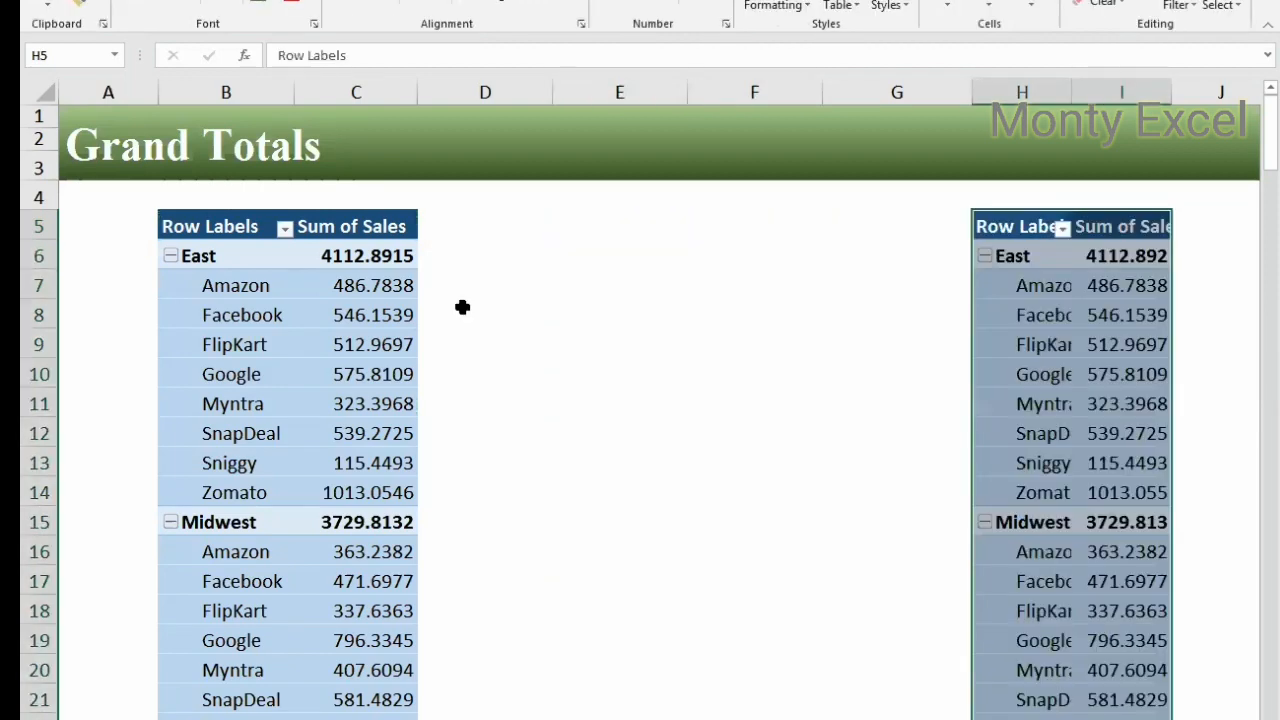
Step: Show the original pivot table at B5 in tabular form
click(234, 284)
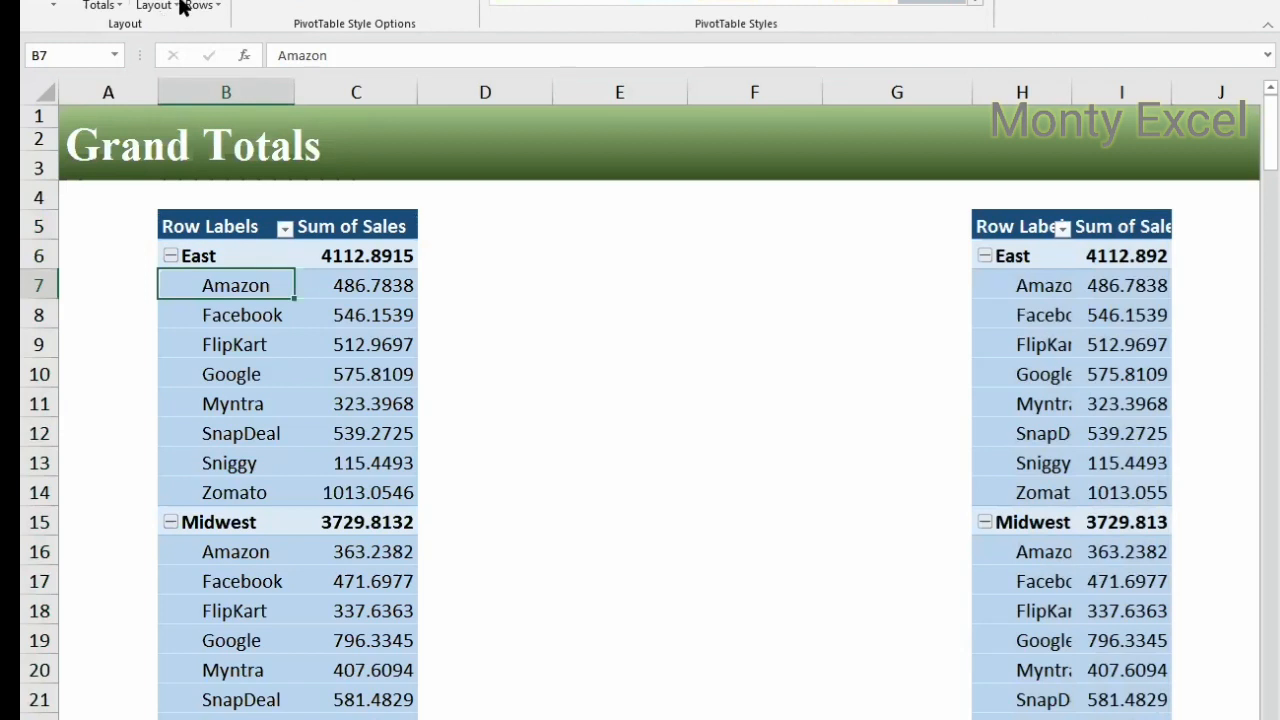
click(172, 5)
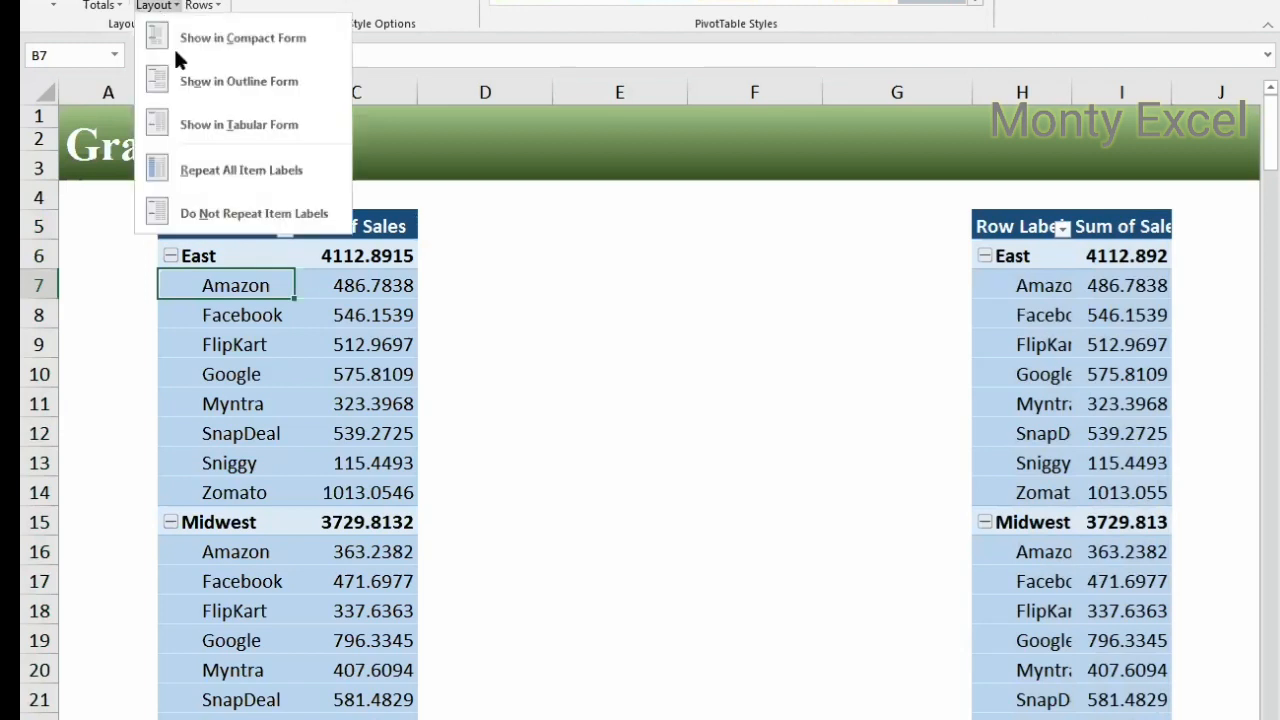
click(211, 122)
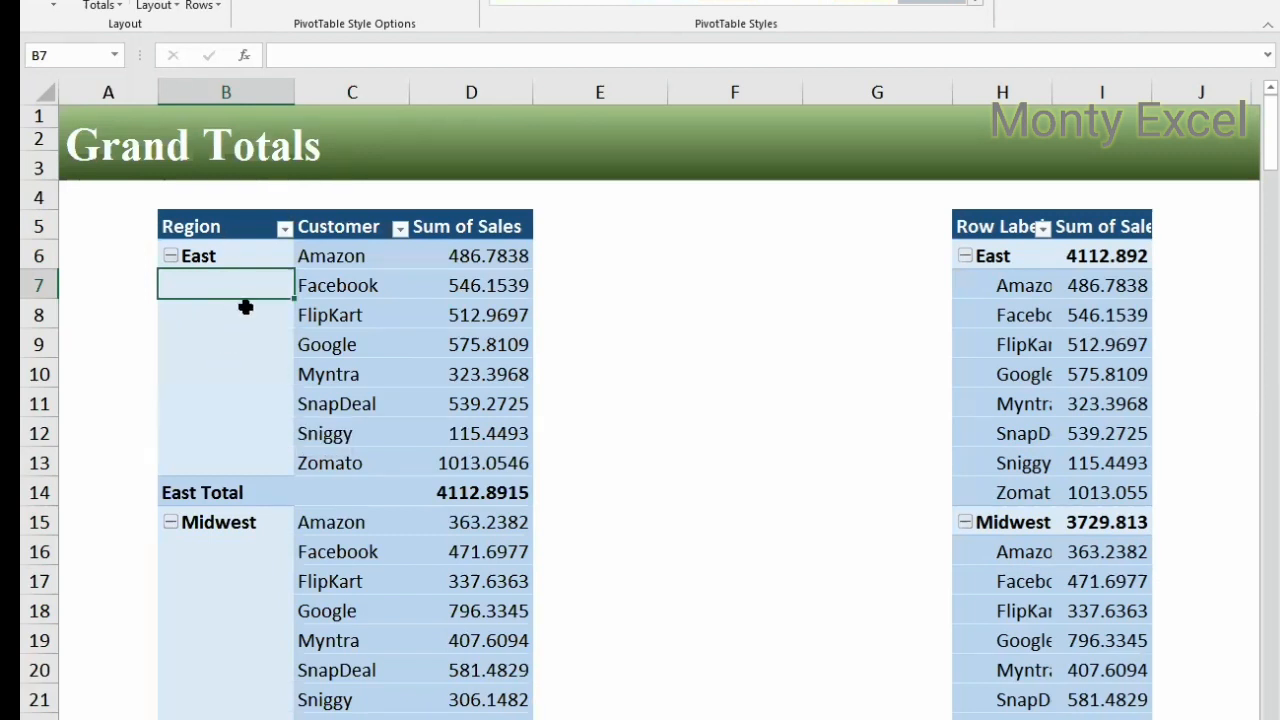
Step: Show the pivot table at H5 in outline form and compare its East customer rows with those of the original table
click(1043, 326)
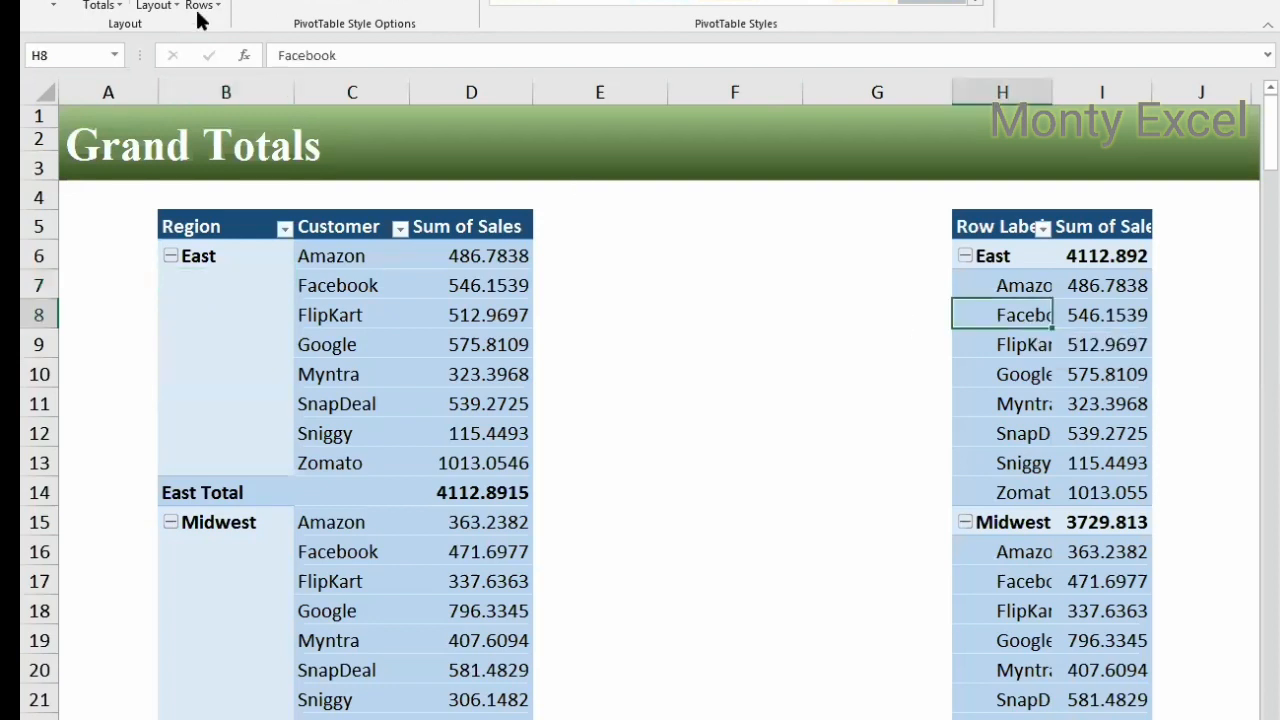
click(172, 6)
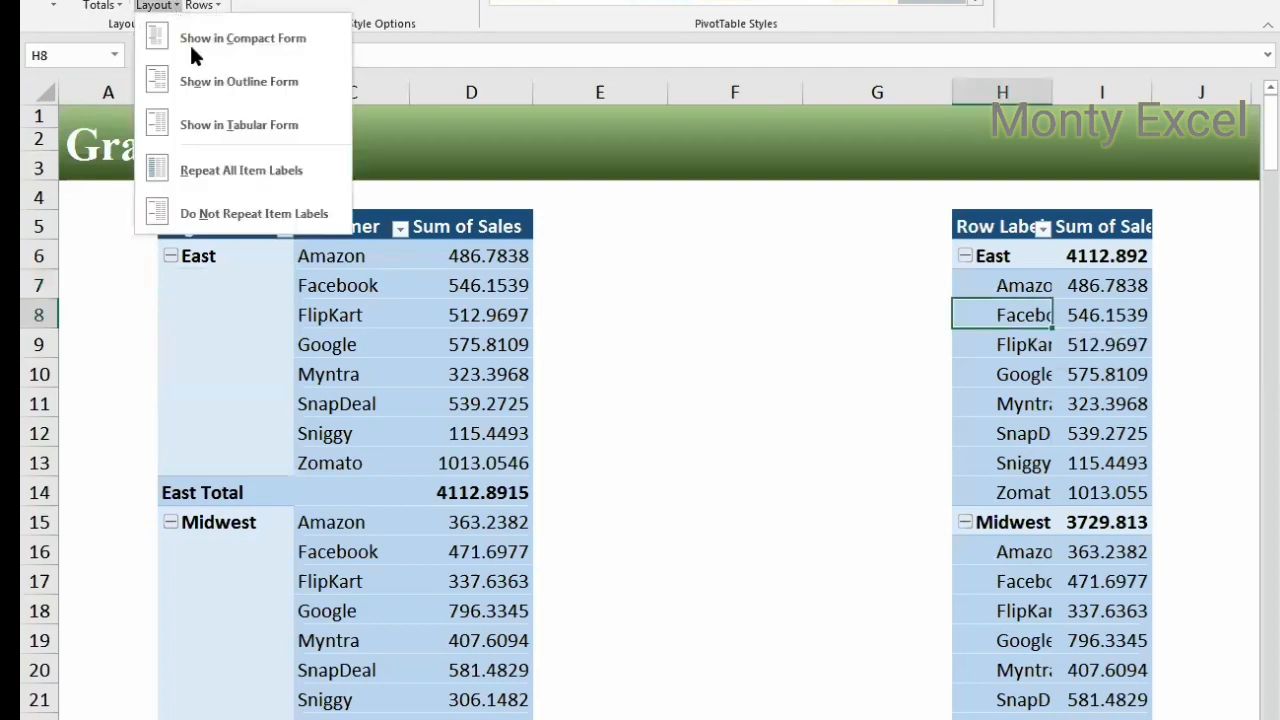
click(238, 82)
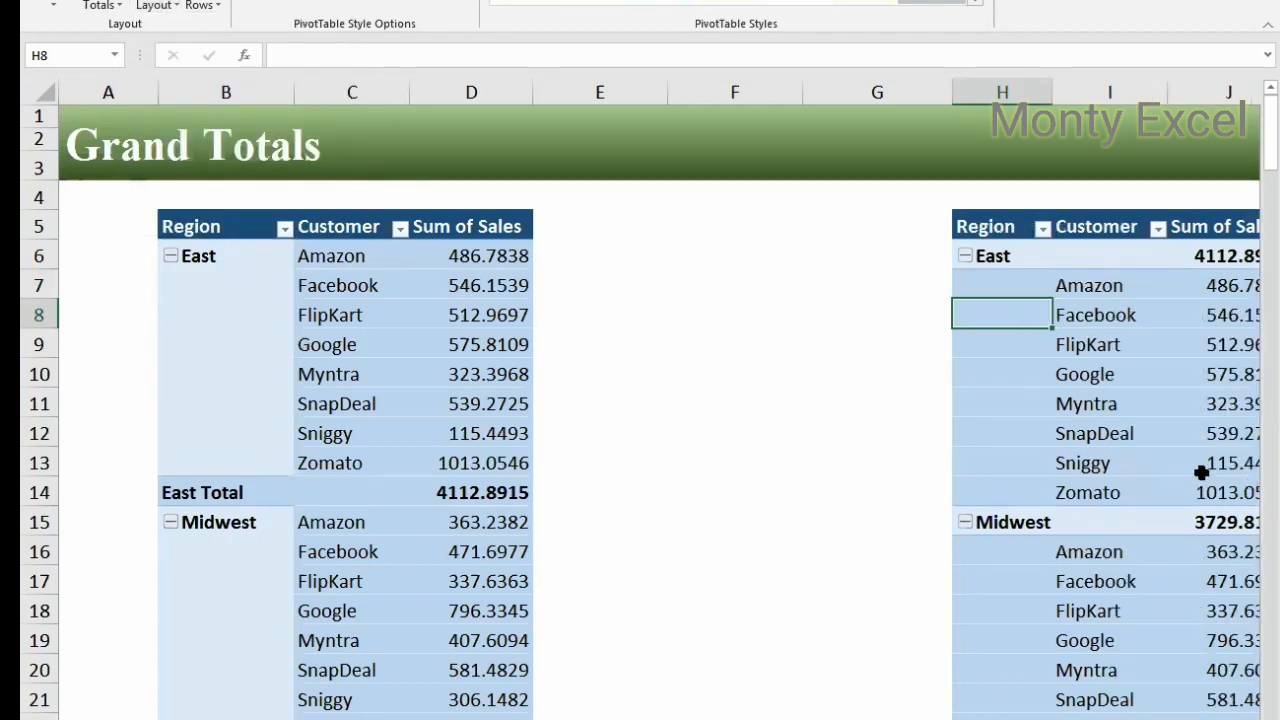
click(1100, 258)
drag(1097, 297, 1106, 495)
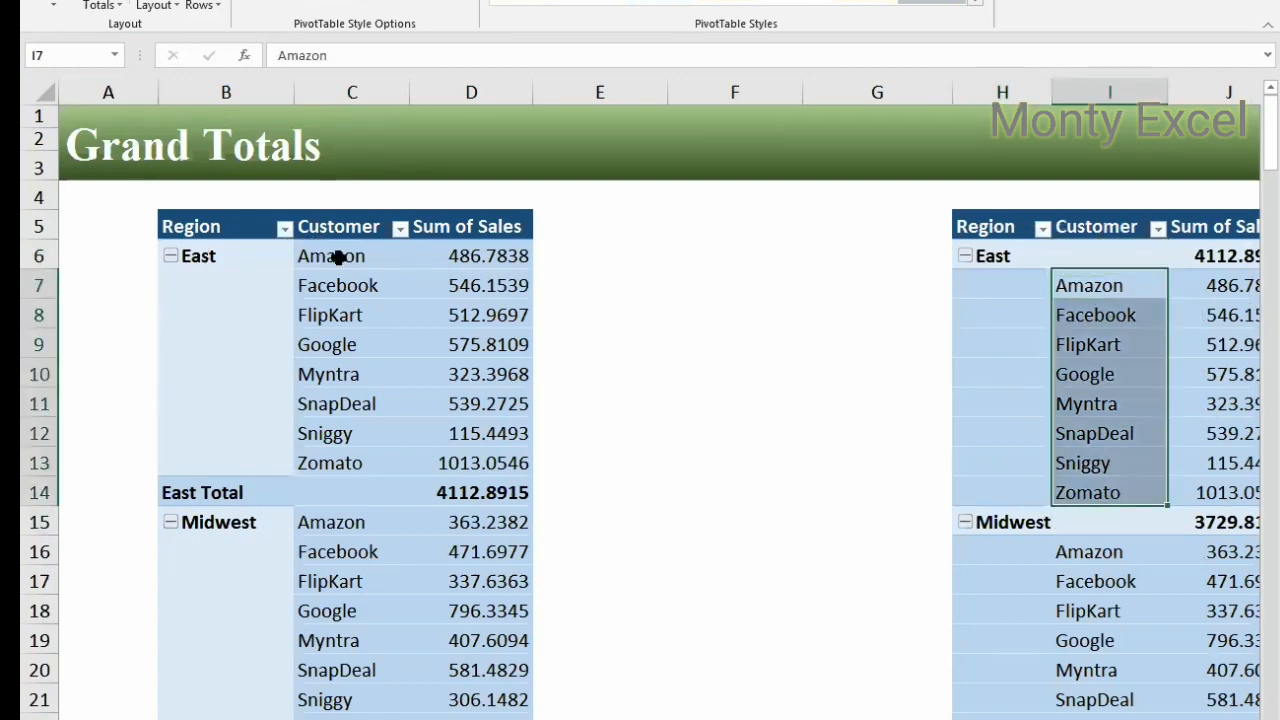
drag(337, 256, 337, 463)
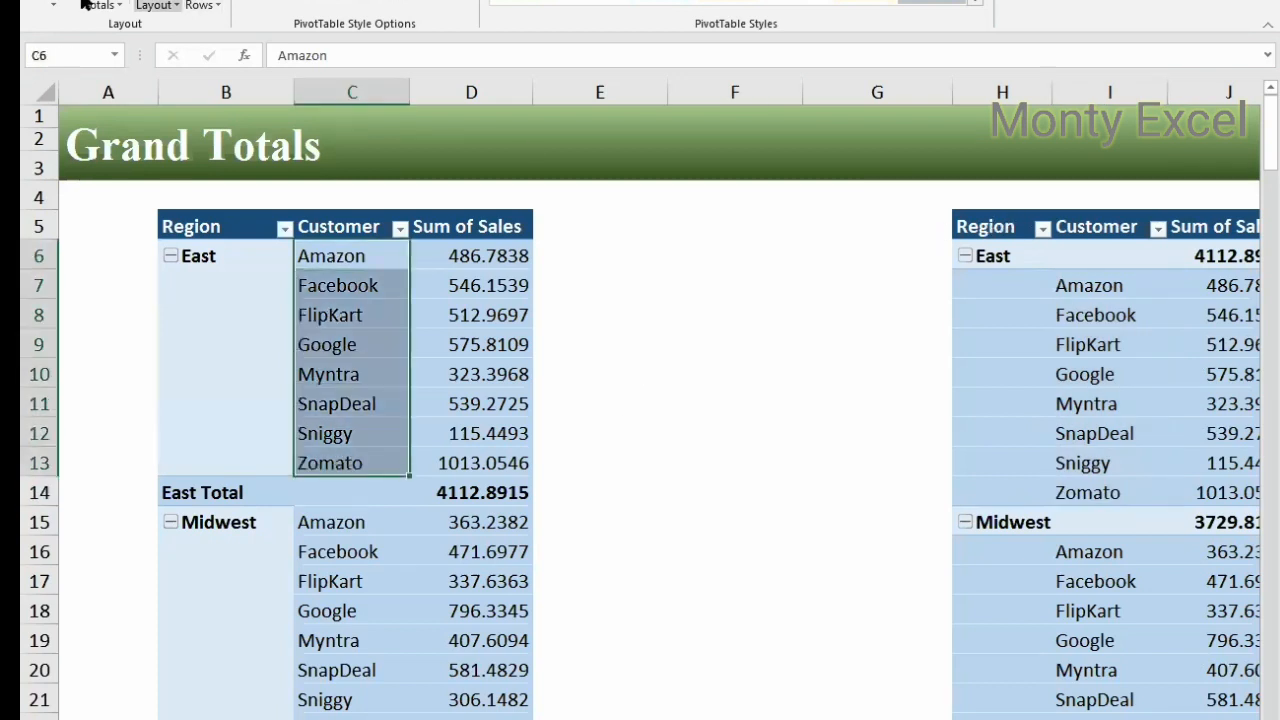
Step: Change the original pivot table's report layout to outline form and check the East heading and customer rows
click(157, 5)
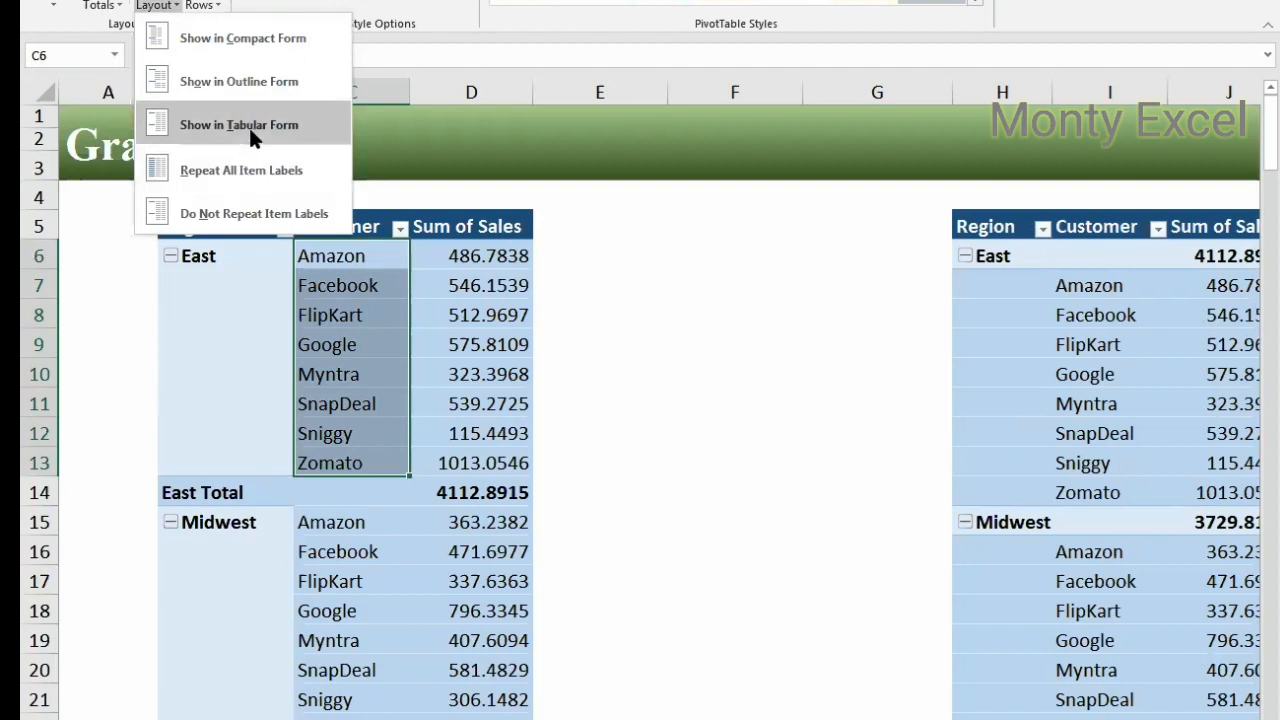
click(250, 81)
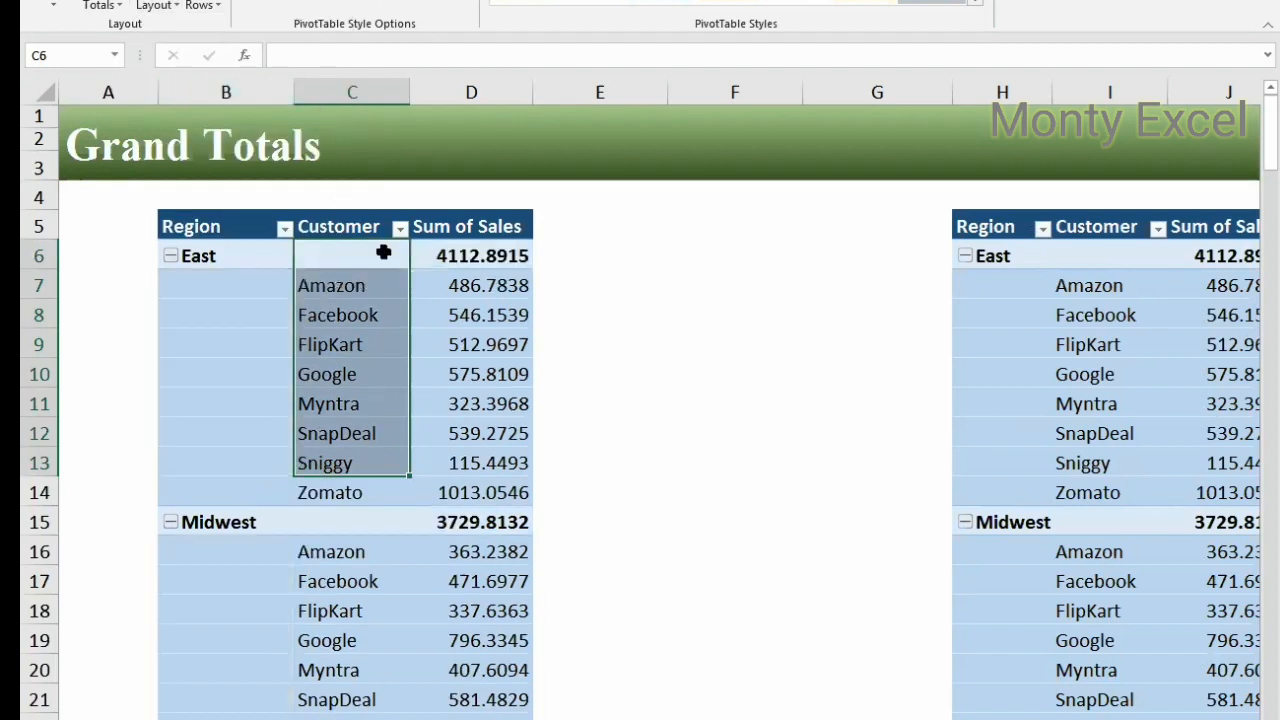
drag(200, 254, 470, 256)
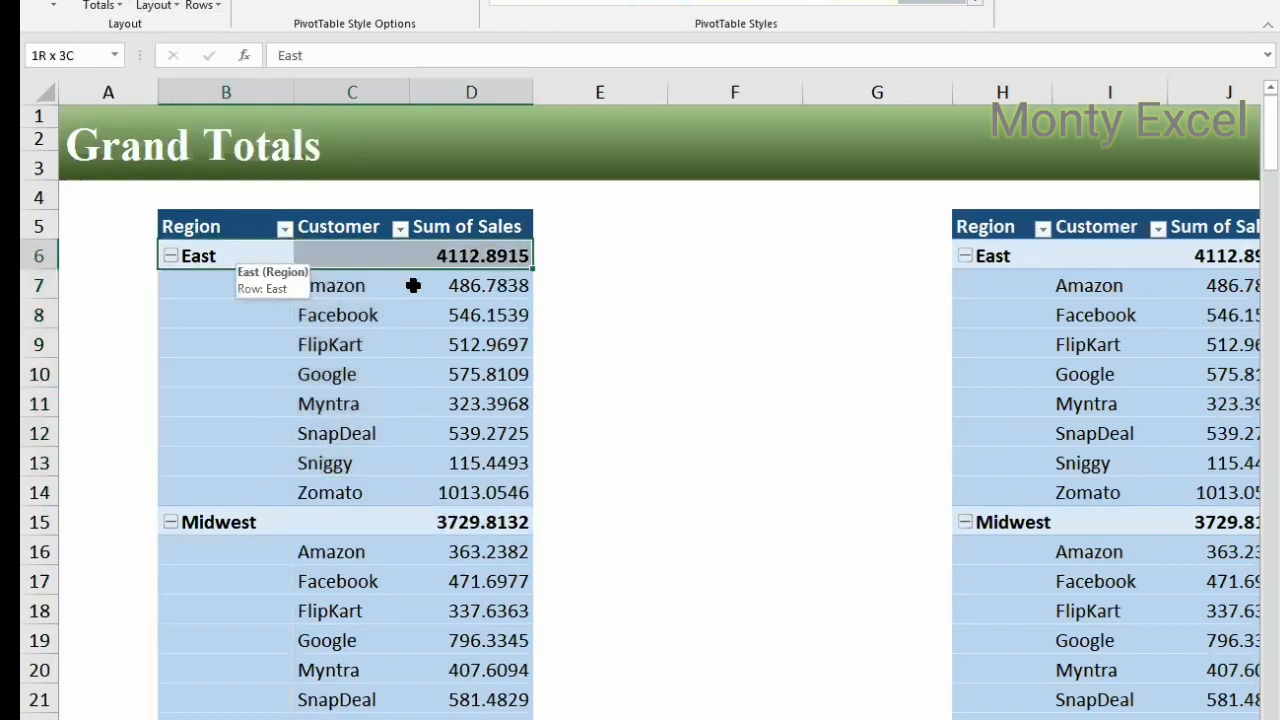
drag(357, 286, 357, 486)
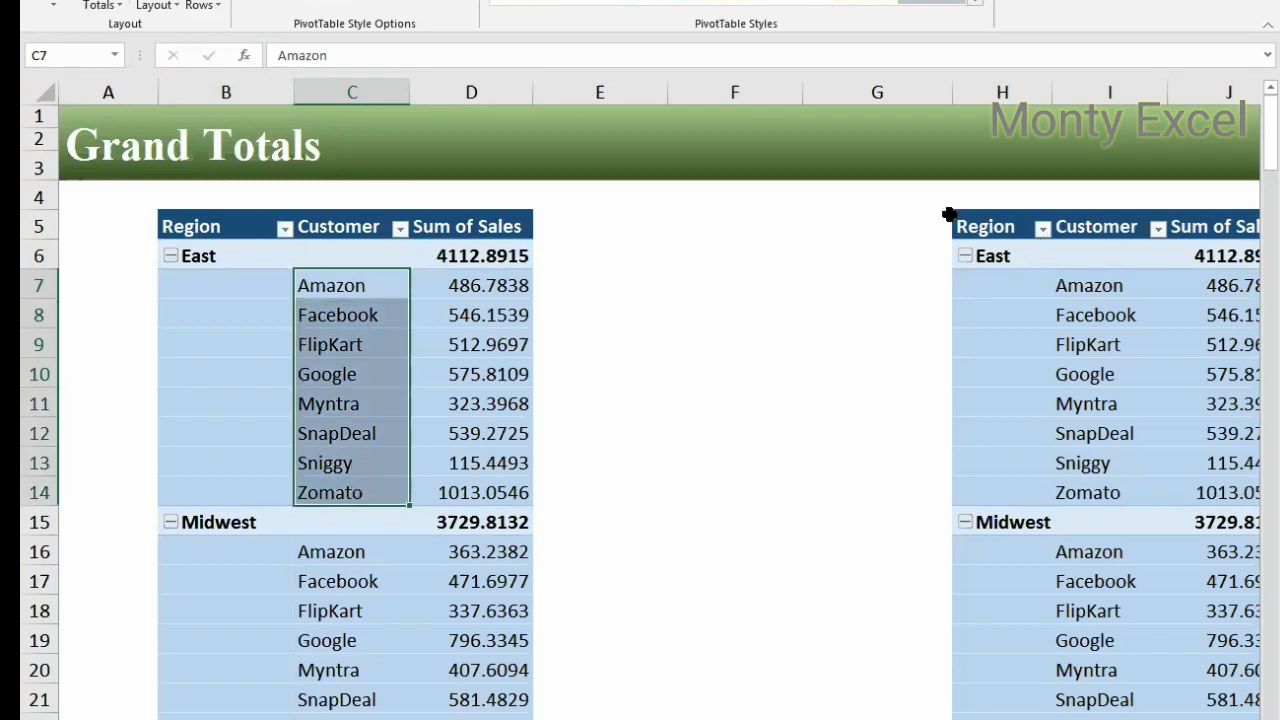
Step: Delete columns G to J, which hold the second pivot table, and return to cell A1
drag(944, 90, 898, 402)
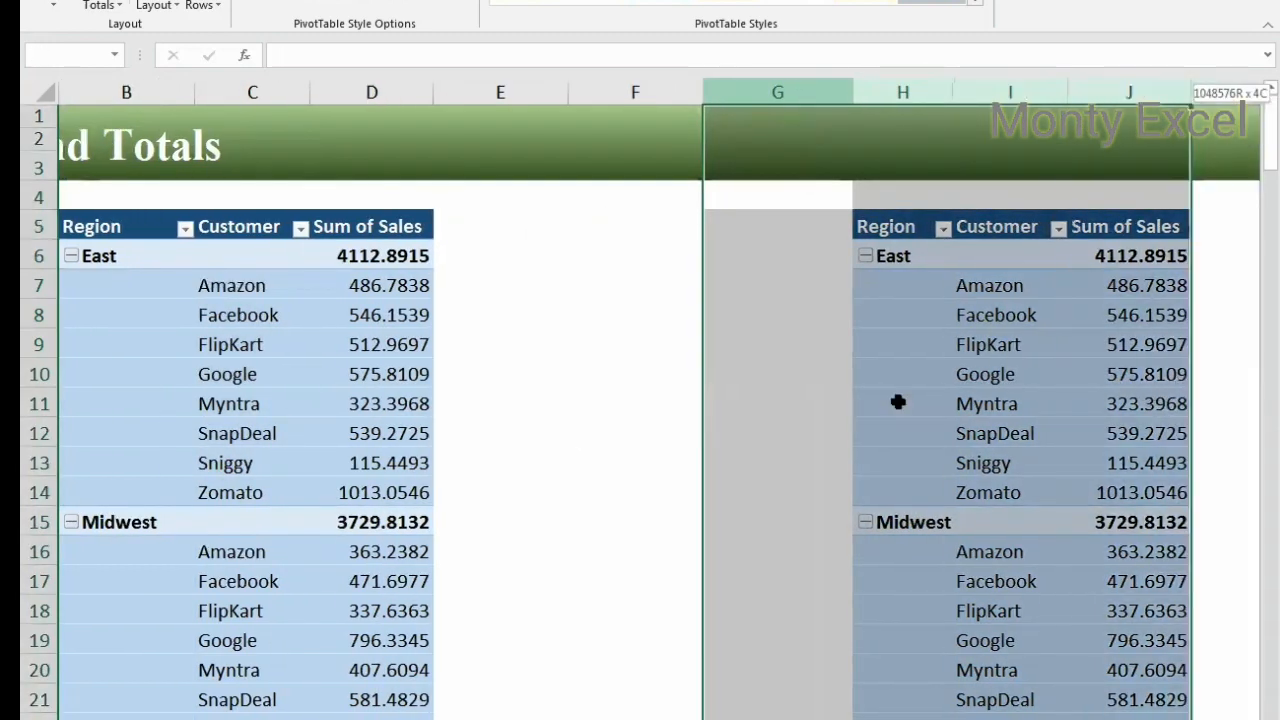
key(ctrl+minus)
key(ctrl+Home)
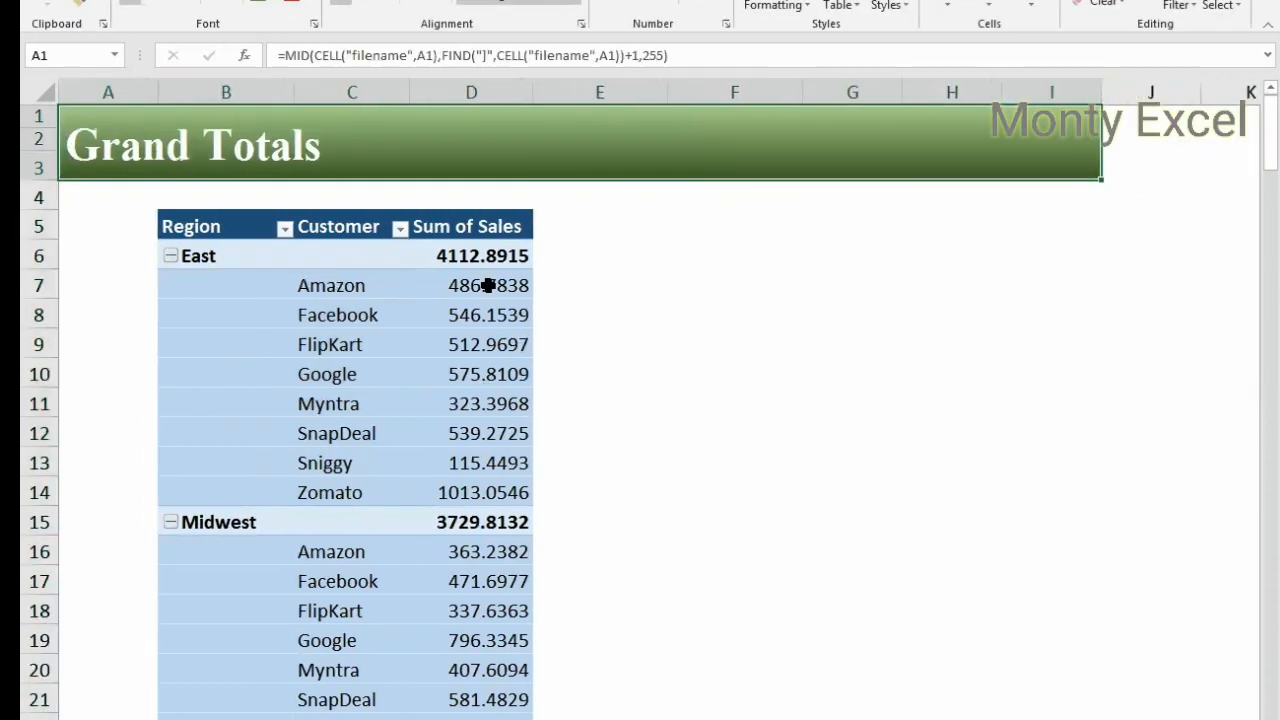
Step: Repeat all item labels in the pivot table to fill the blank Region cells, and review the whole table
click(310, 376)
click(177, 374)
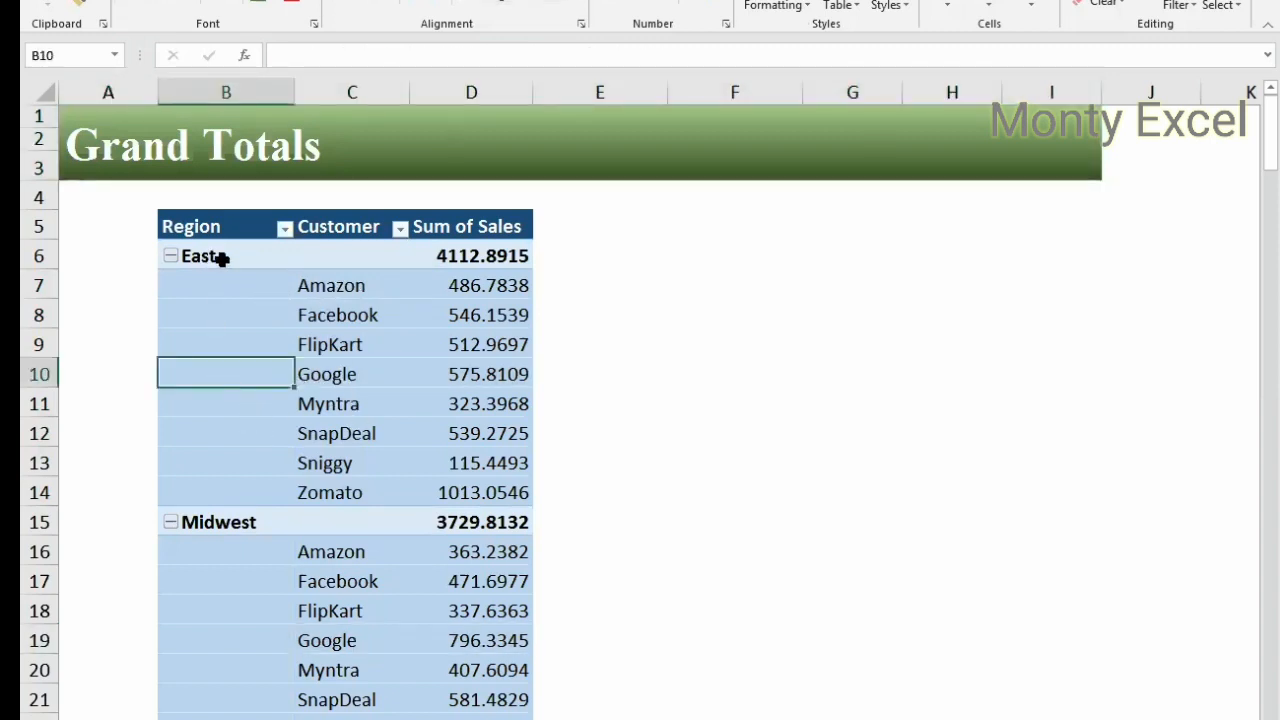
click(221, 258)
drag(218, 289, 222, 495)
drag(222, 560, 222, 712)
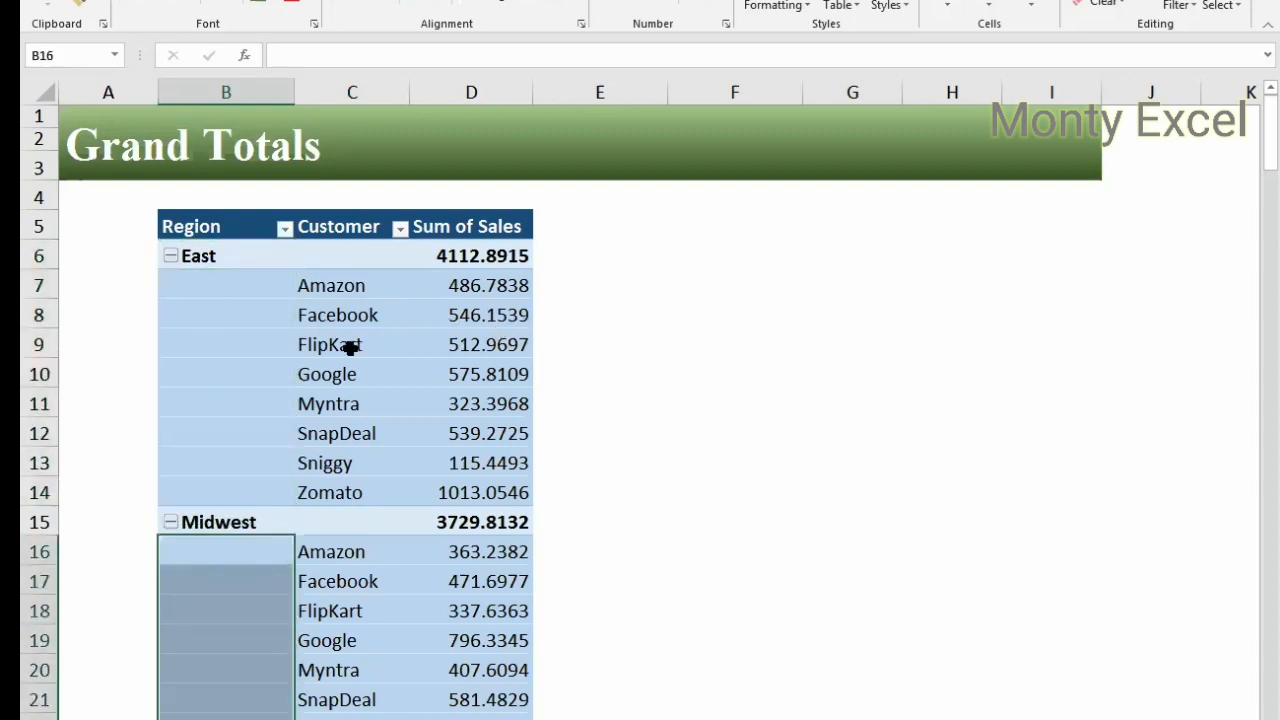
click(204, 285)
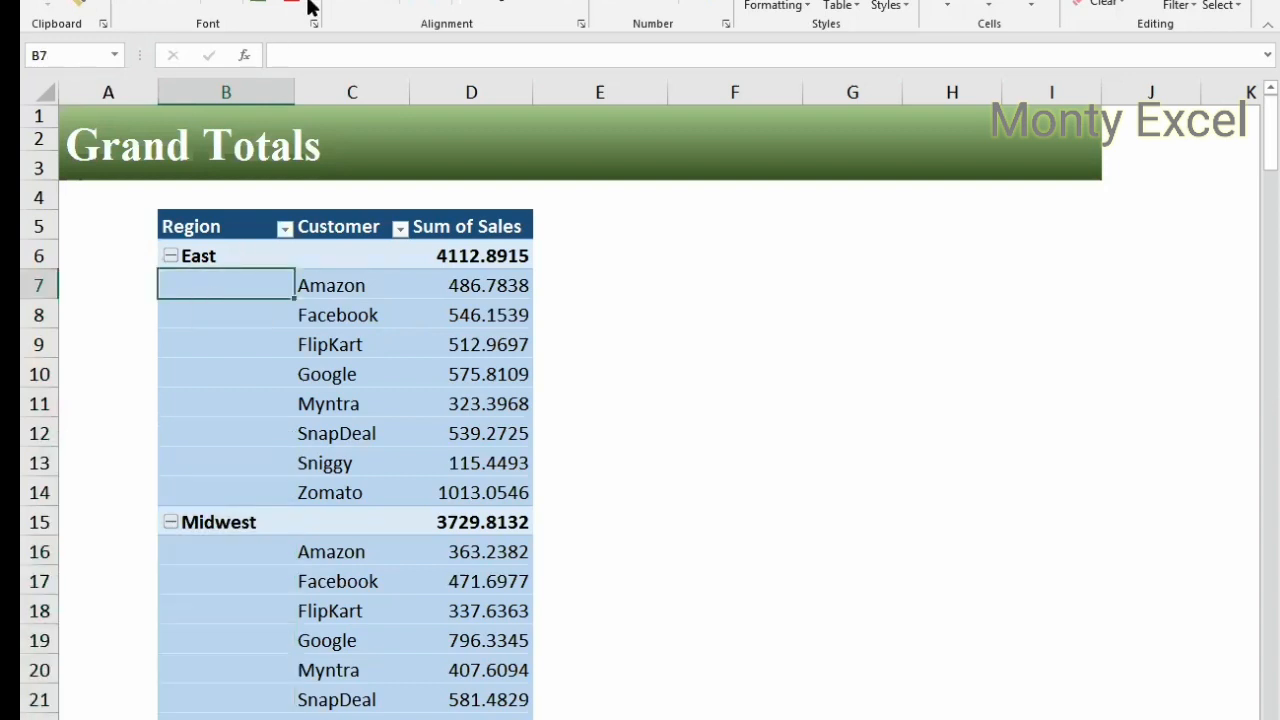
click(700, 1)
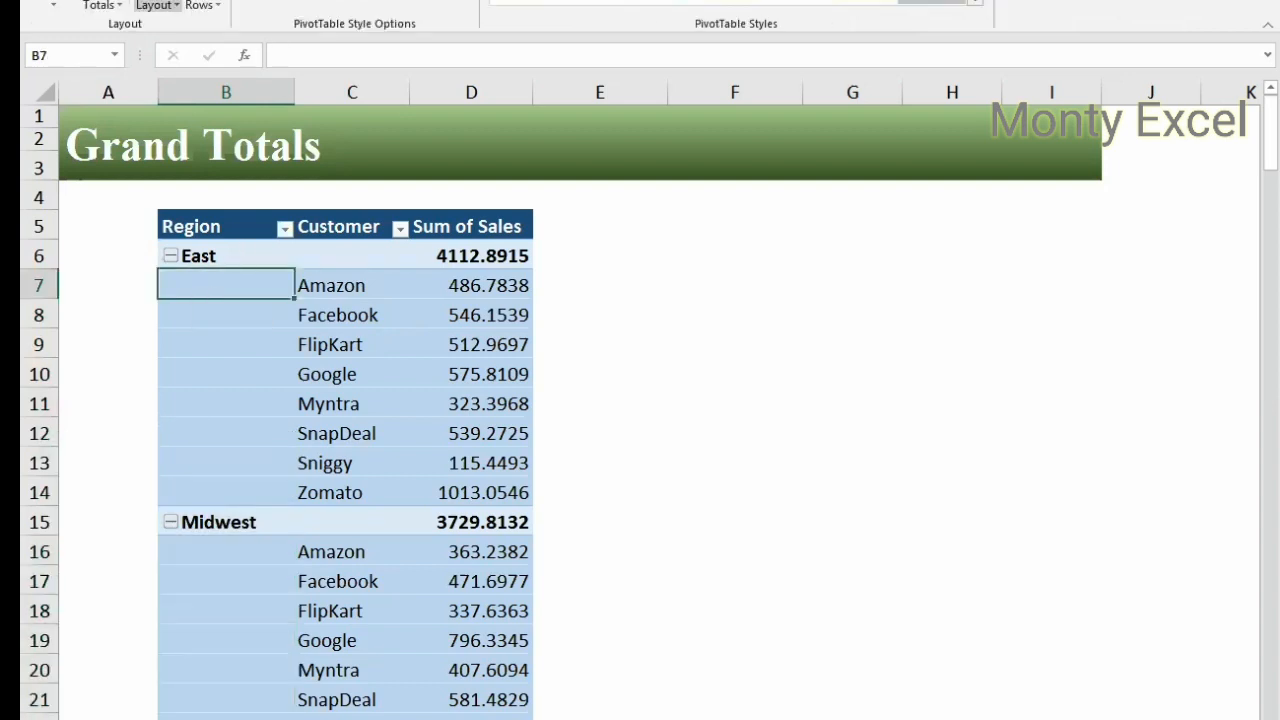
click(155, 6)
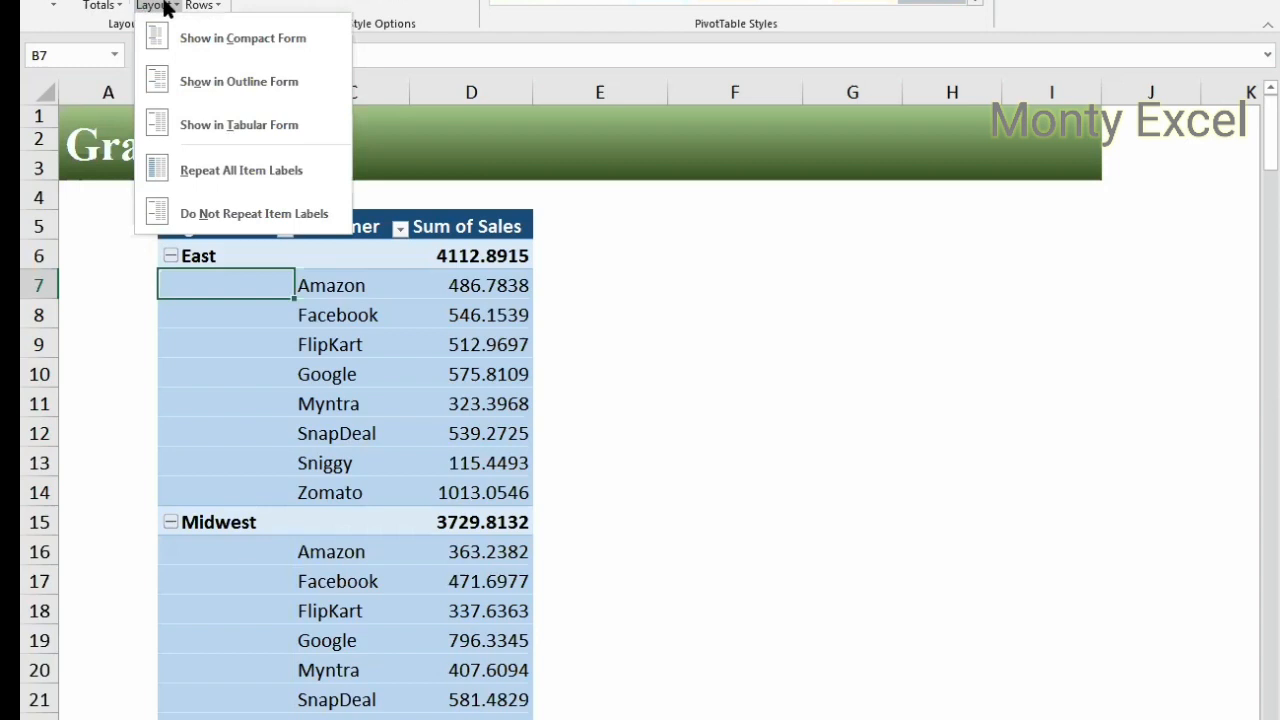
click(218, 170)
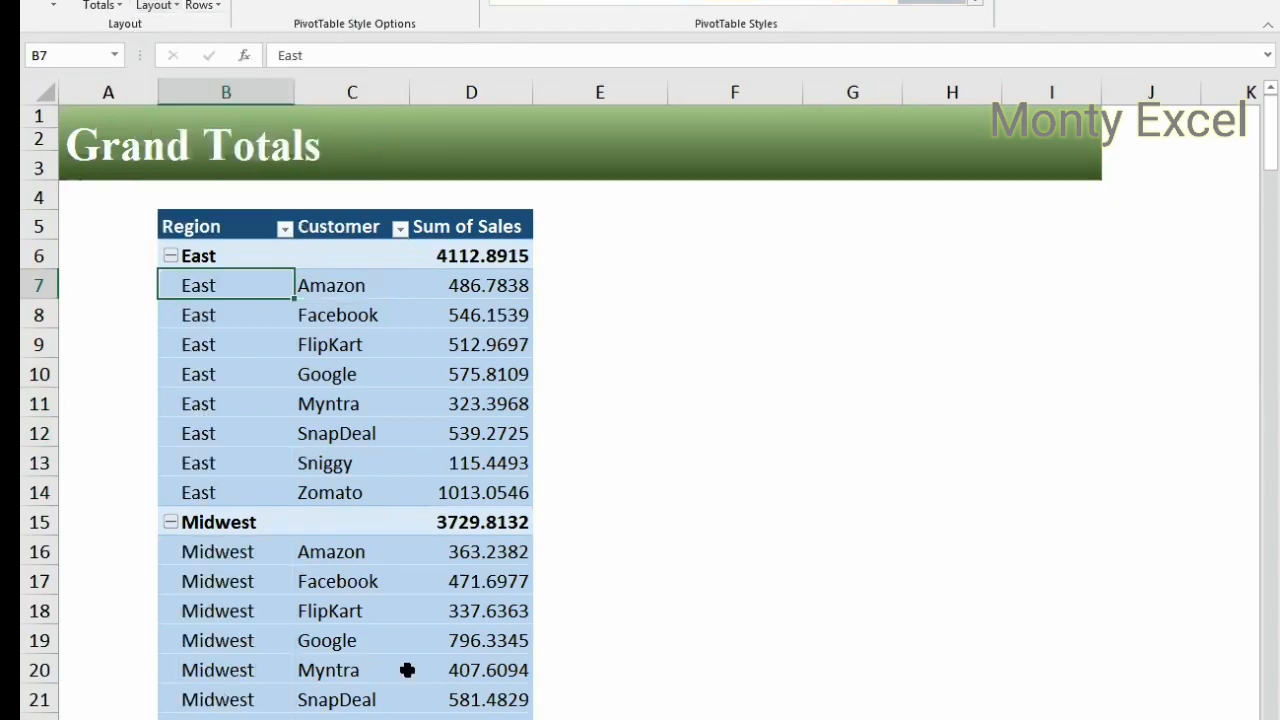
scroll(417, 650, down, 12)
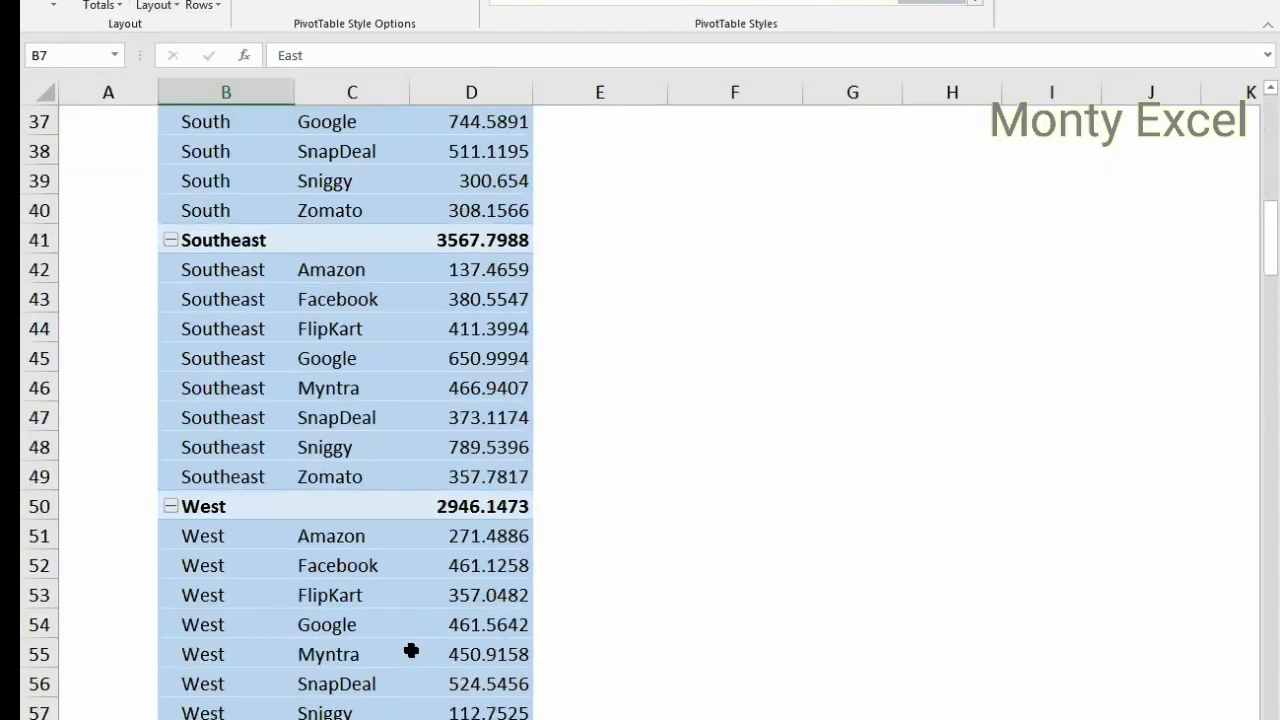
scroll(417, 650, down, 4)
scroll(411, 650, up, 16)
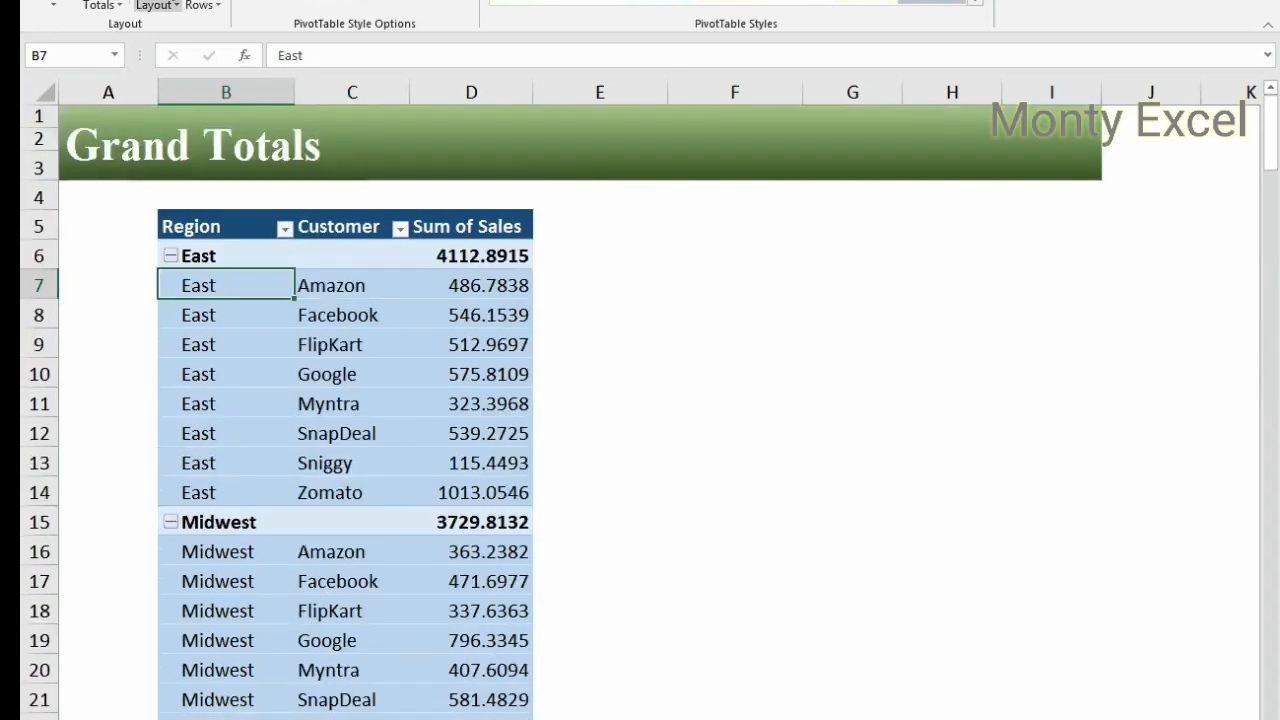
Step: Turn off the repeated item labels in the Grand Totals pivot table
click(177, 7)
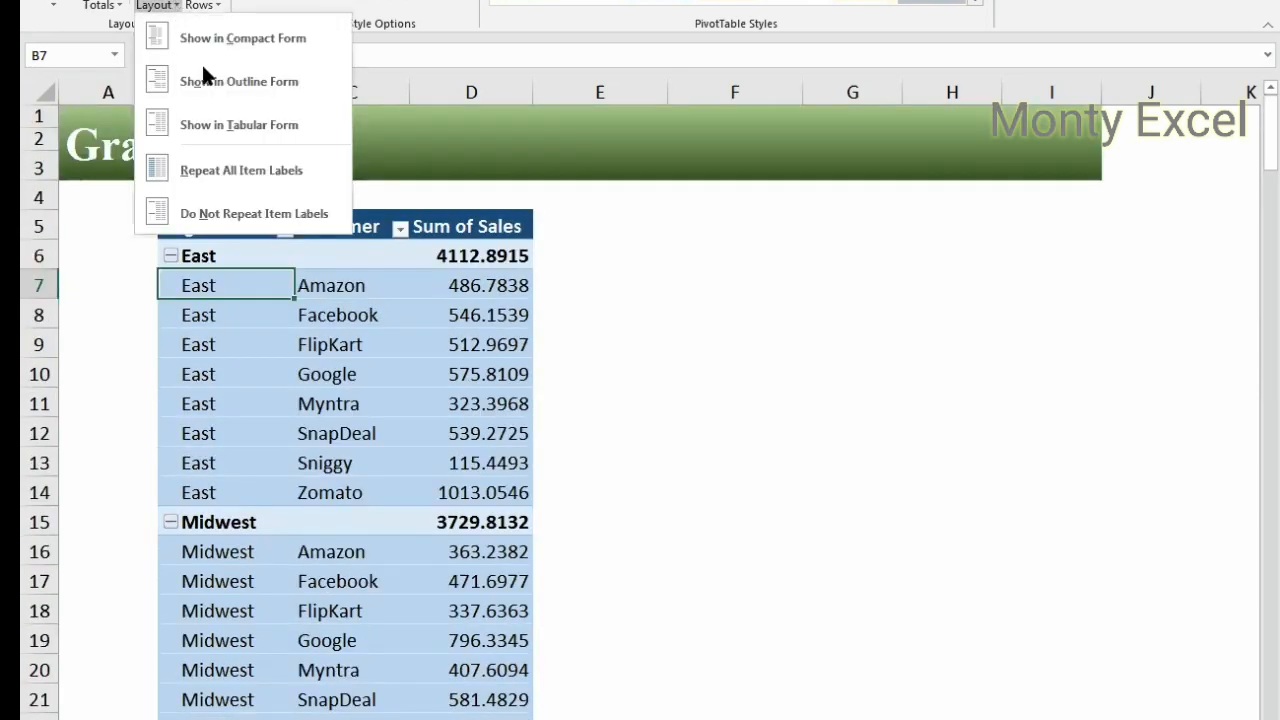
click(240, 216)
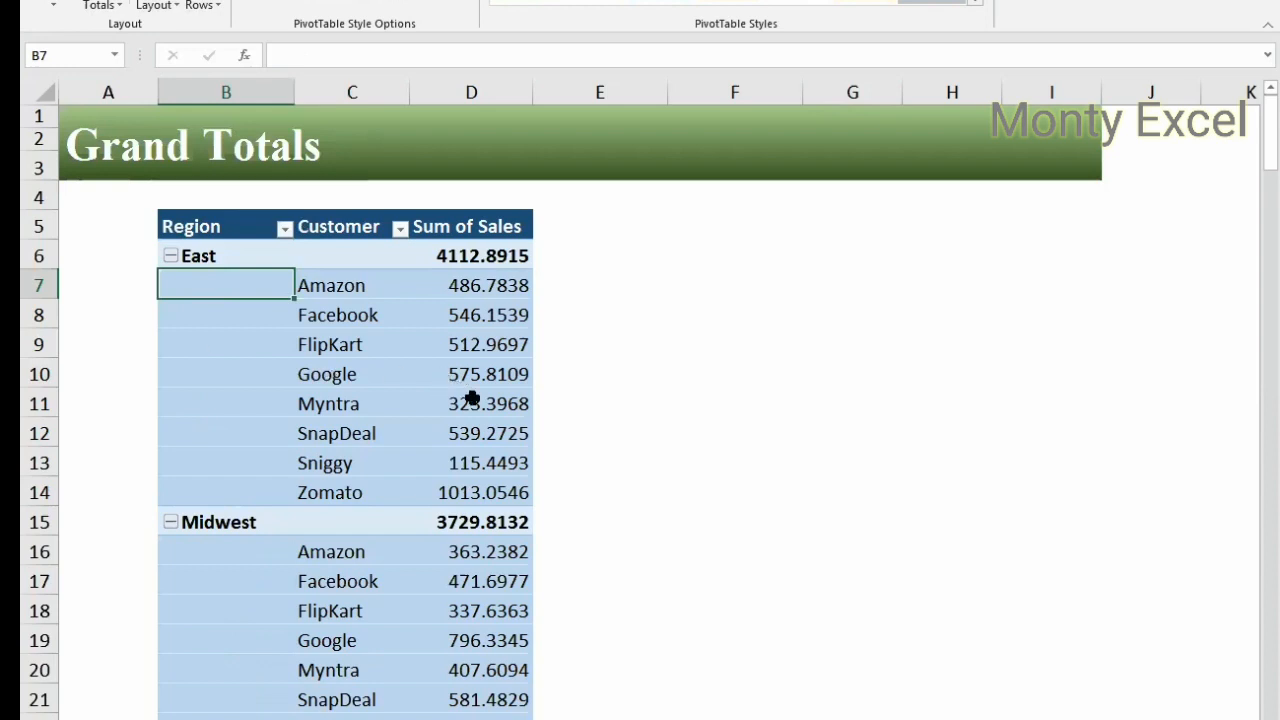
click(176, 8)
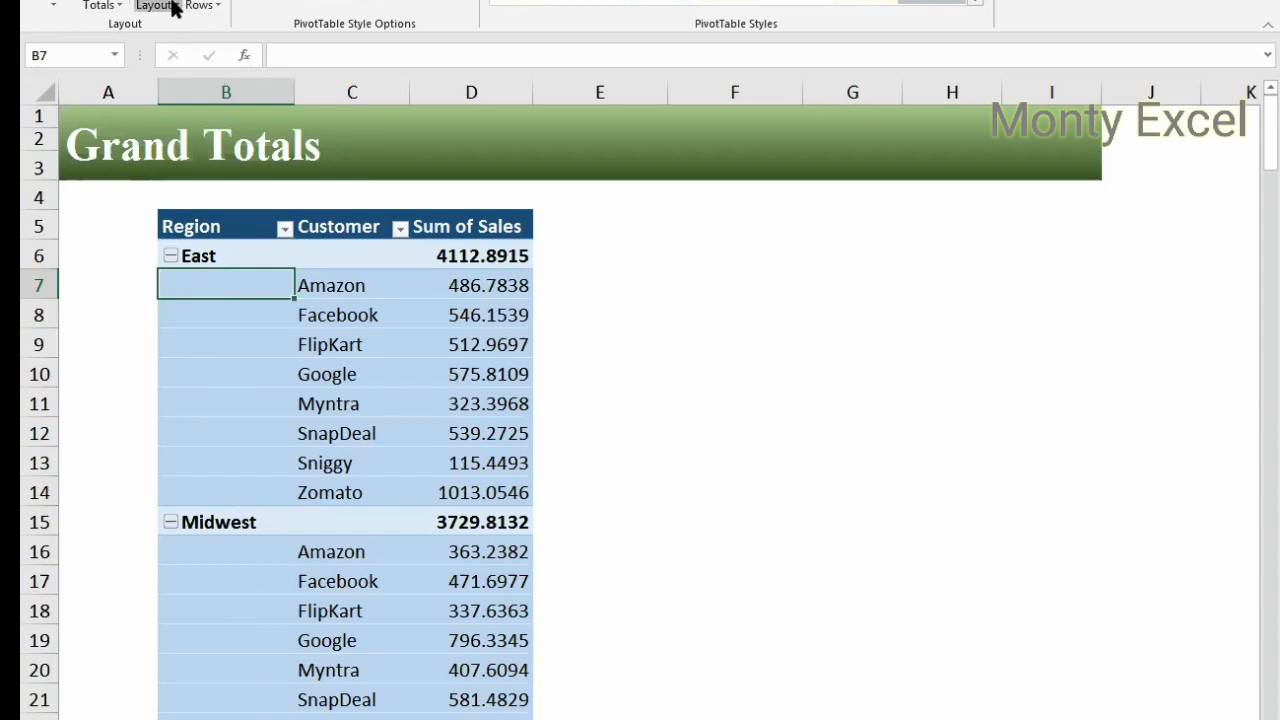
click(391, 366)
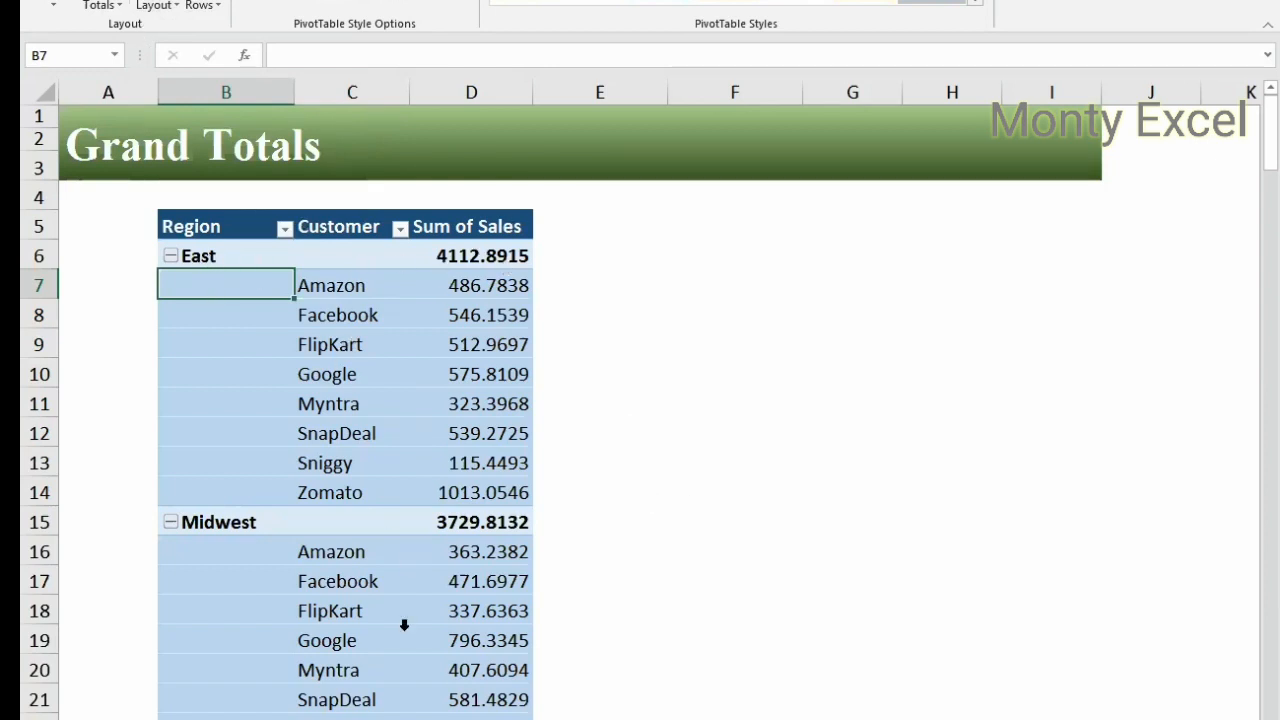
Step: Examine the grand total row, the East customer rows and the region subtotals in the pivot table
scroll(404, 625, down, 17)
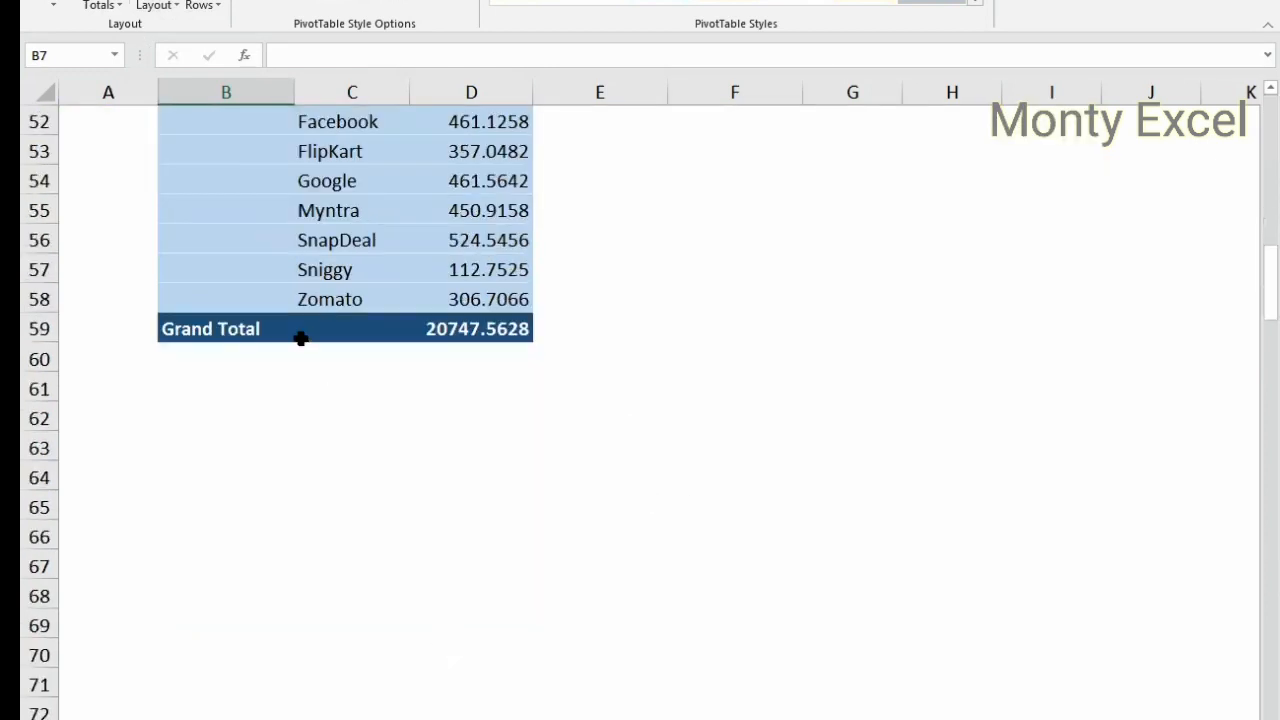
drag(300, 338, 600, 331)
scroll(429, 466, up, 17)
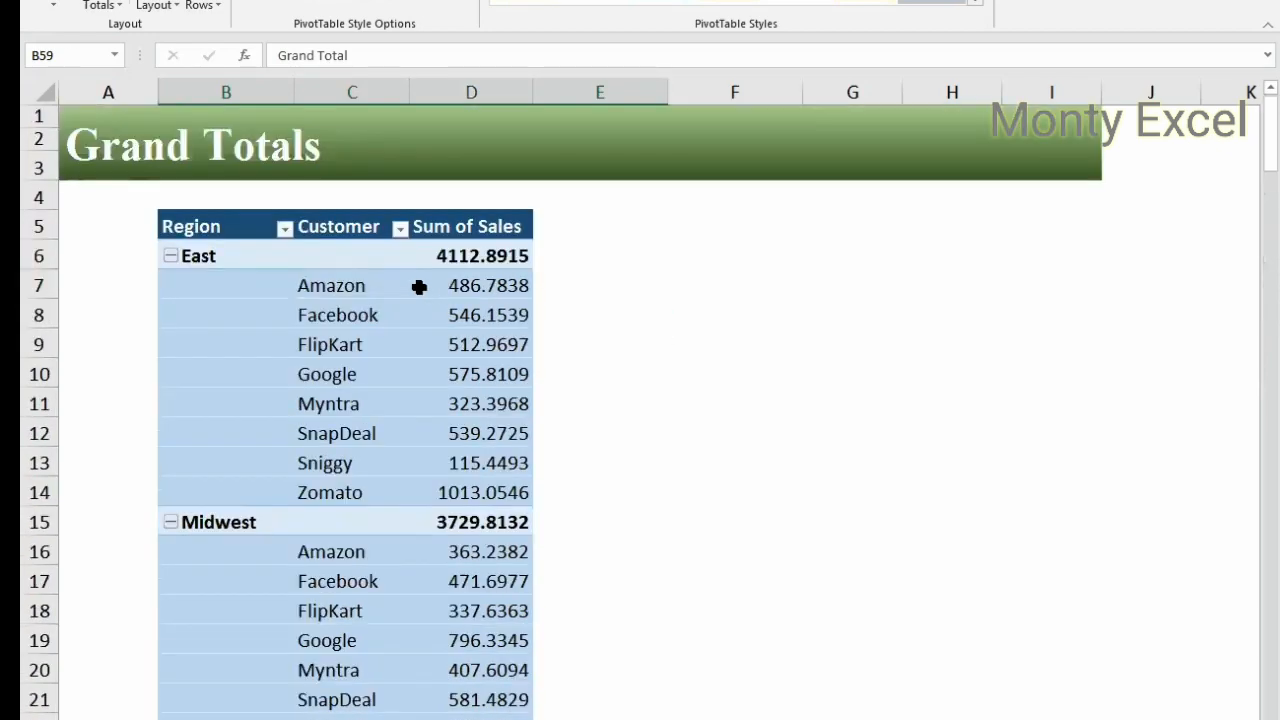
drag(348, 262, 355, 438)
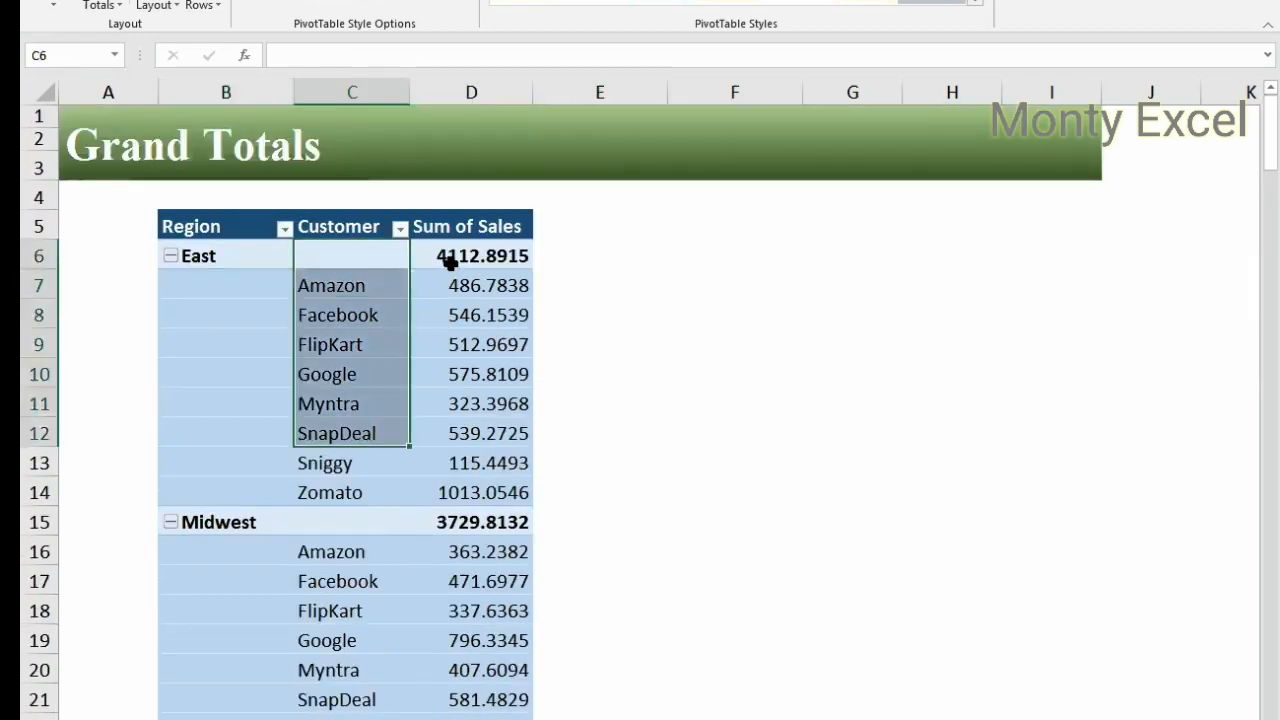
click(450, 261)
scroll(460, 543, down, 13)
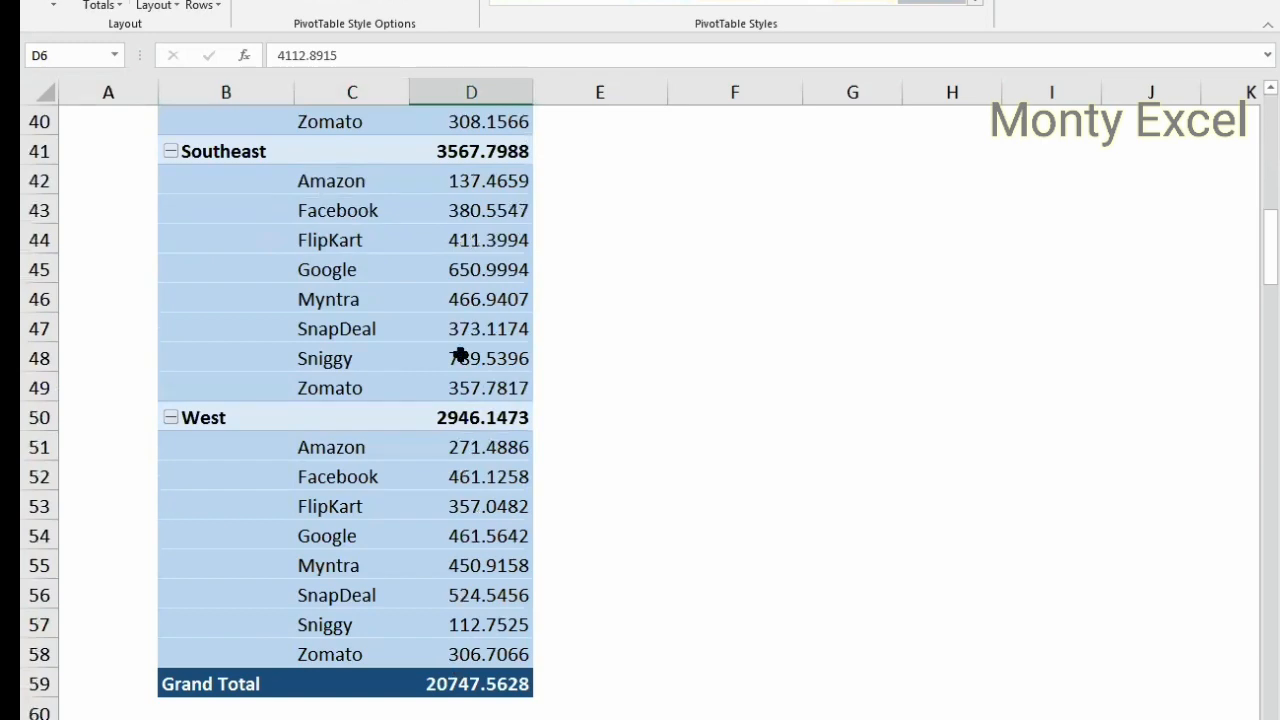
scroll(470, 420, up, 6)
scroll(430, 360, up, 7)
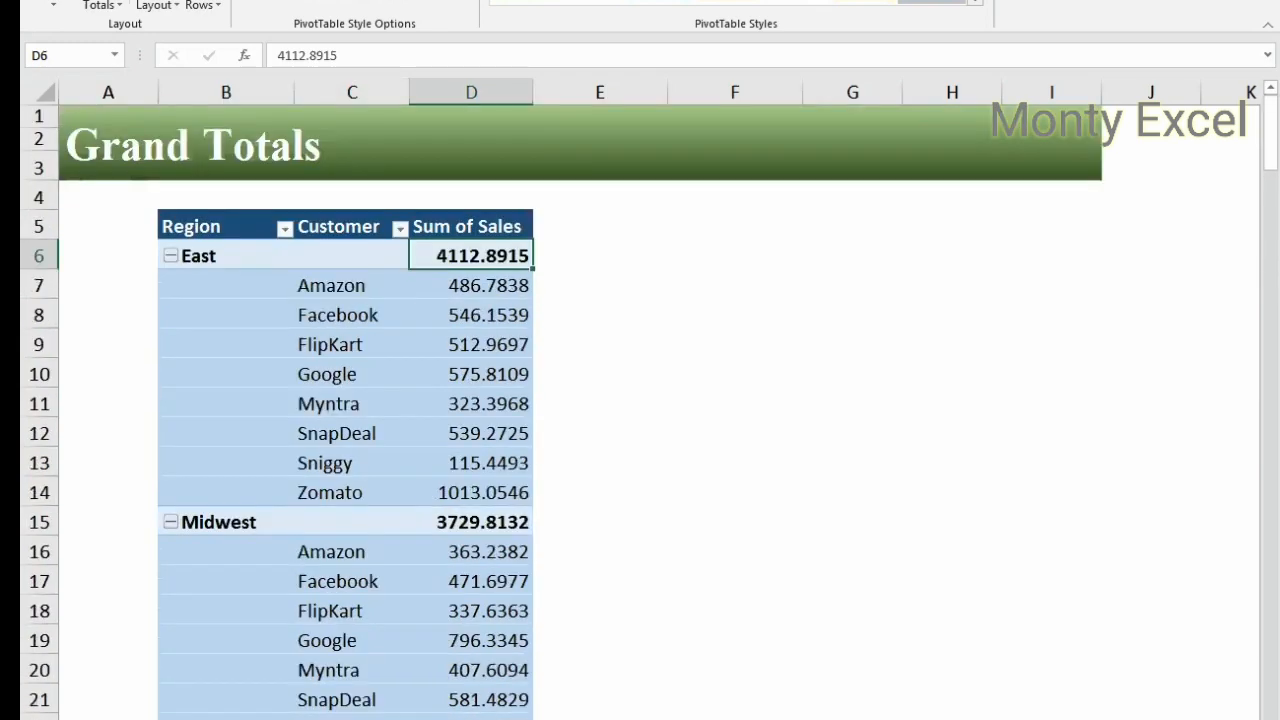
Step: Hide all region subtotals in the pivot table and check the rows down to the grand total
click(118, 8)
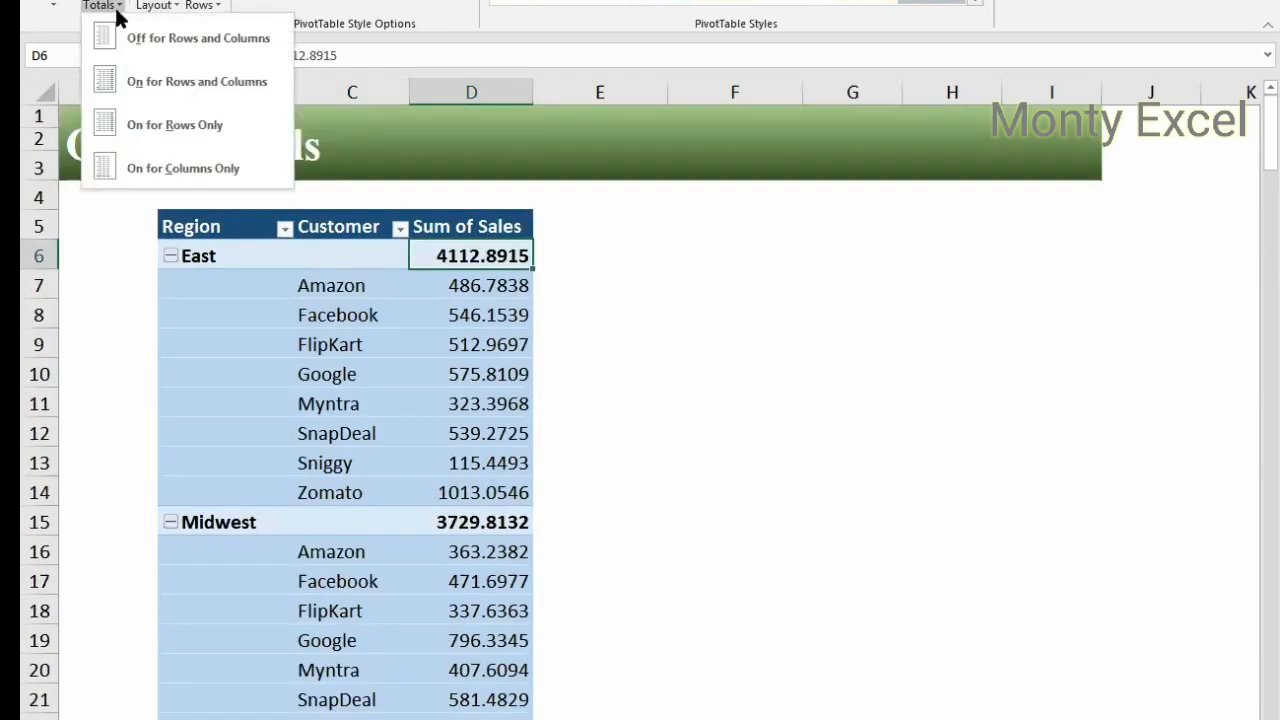
click(53, 7)
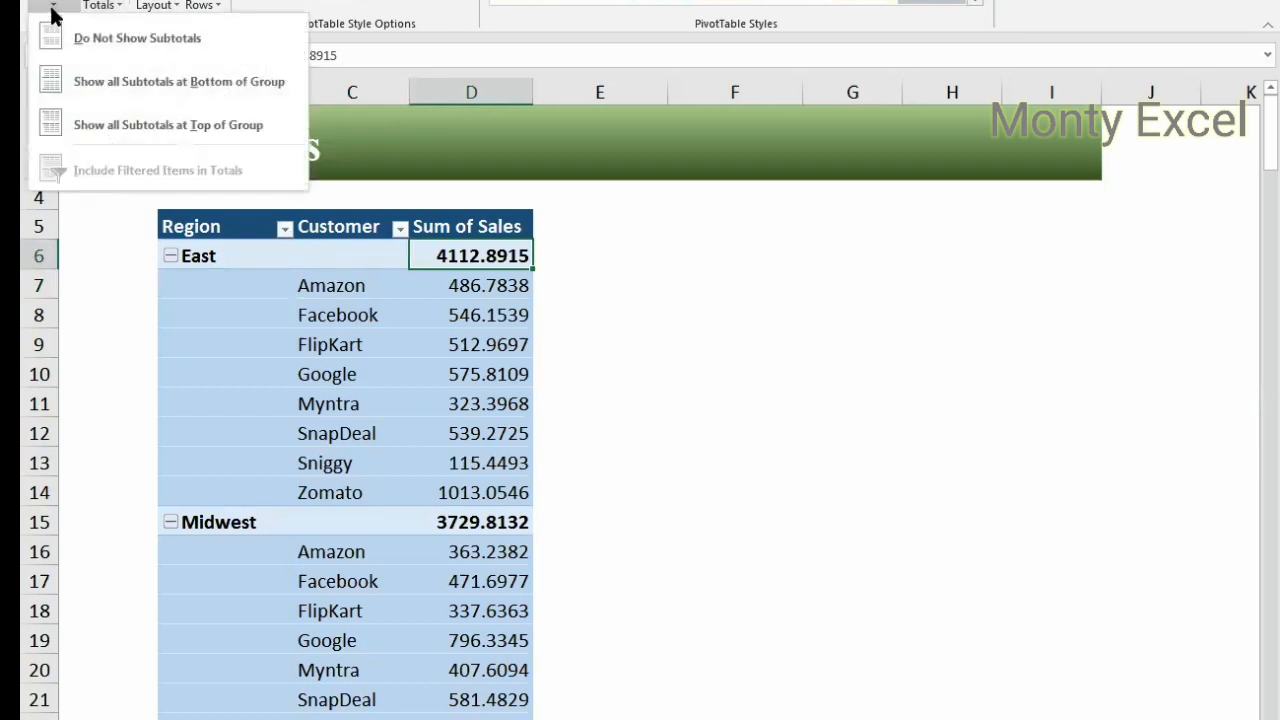
click(96, 42)
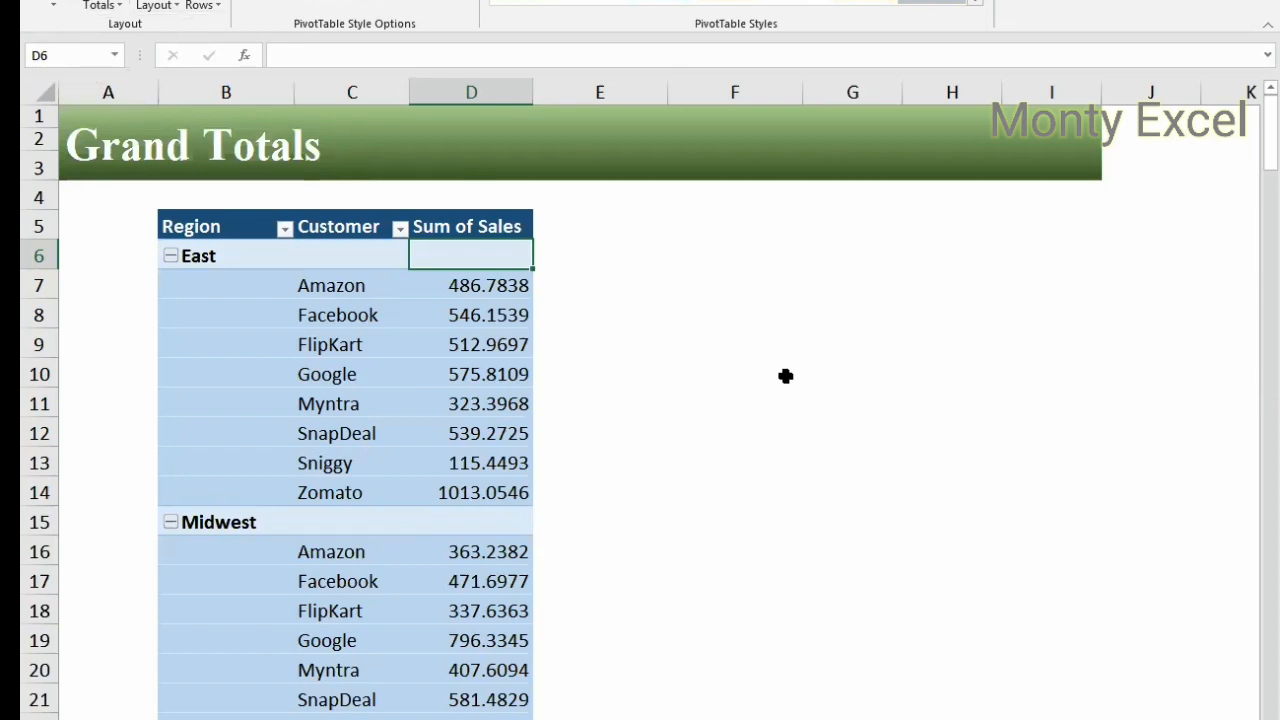
scroll(786, 376, down, 14)
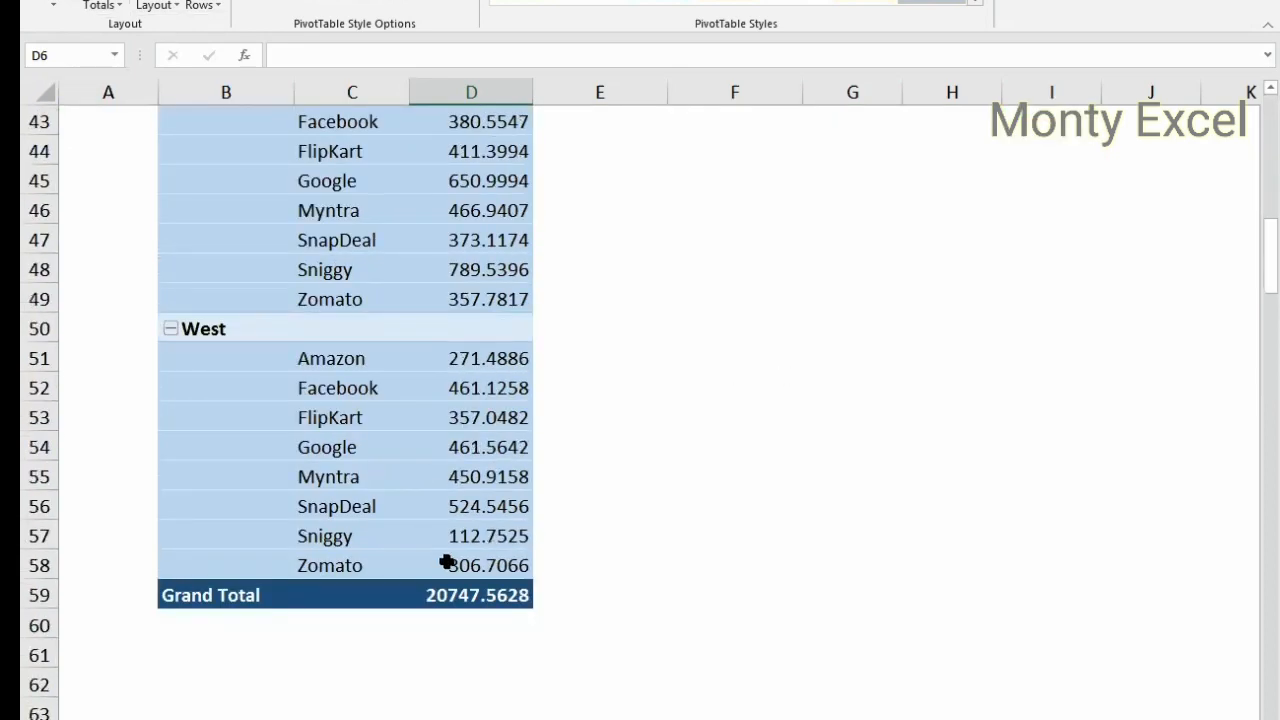
Step: Turn off grand totals for rows and columns and review the table back up to its header
click(104, 6)
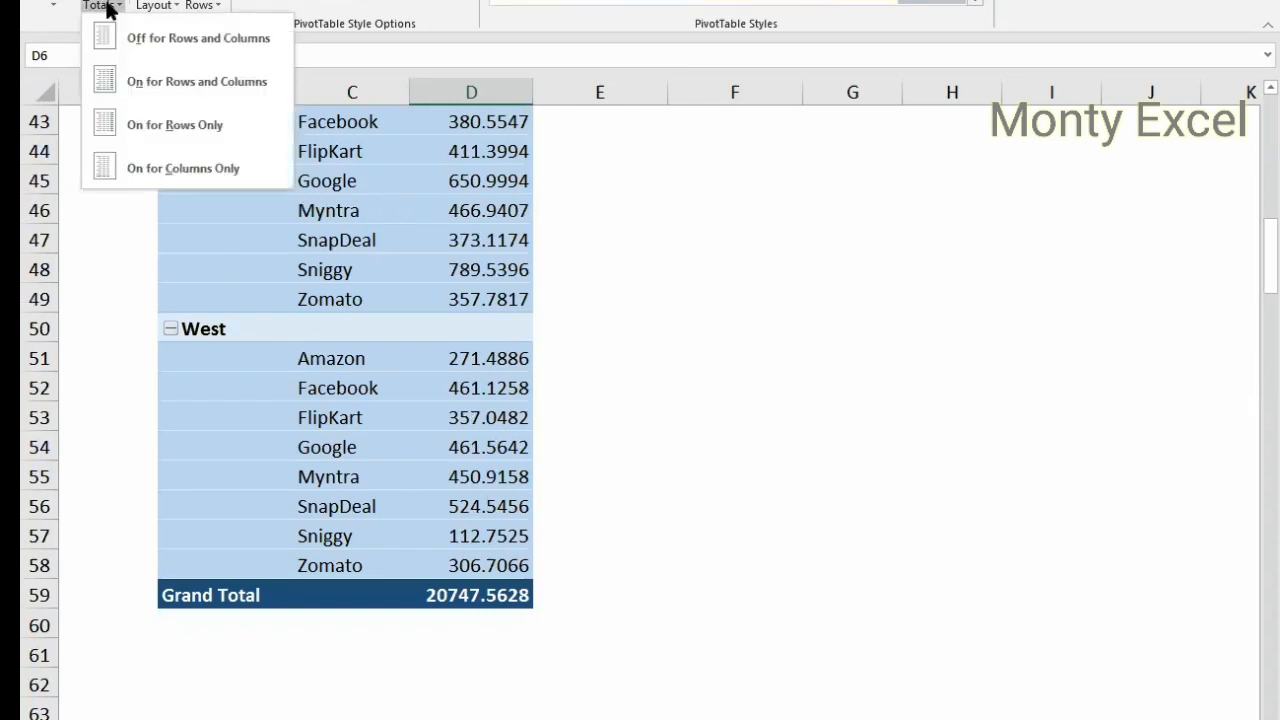
click(146, 40)
scroll(776, 449, up, 6)
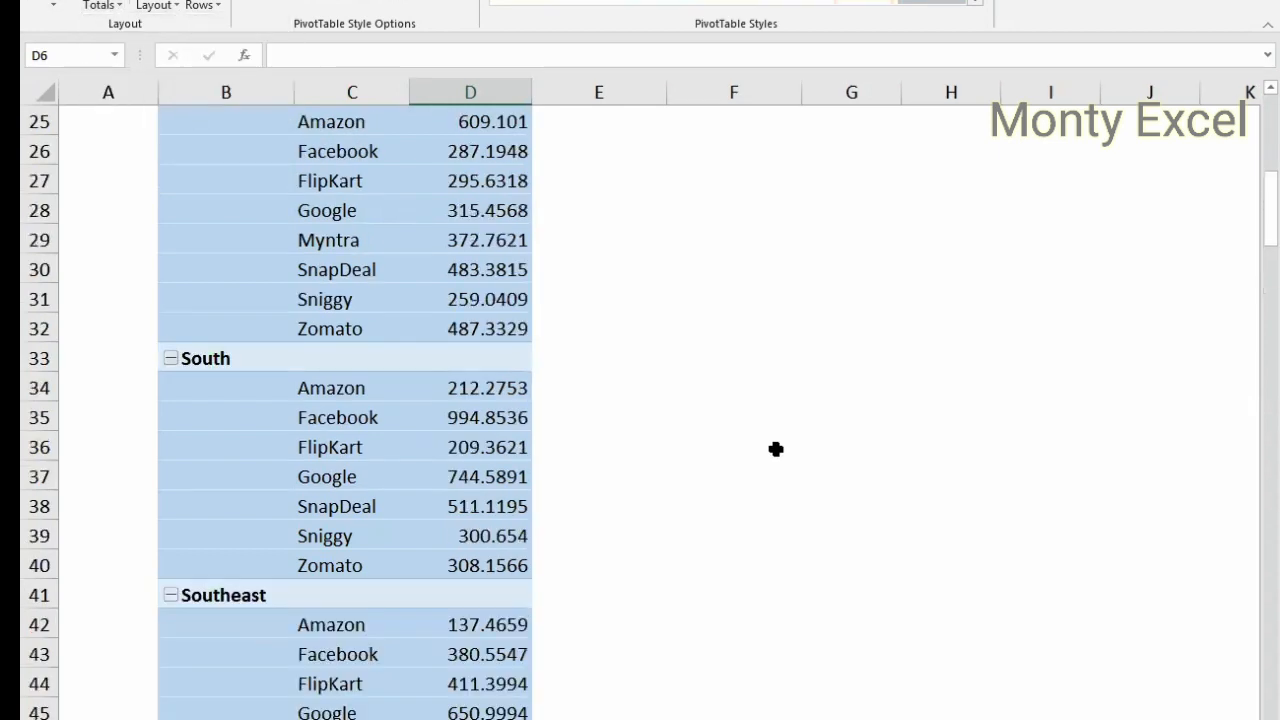
scroll(776, 449, up, 8)
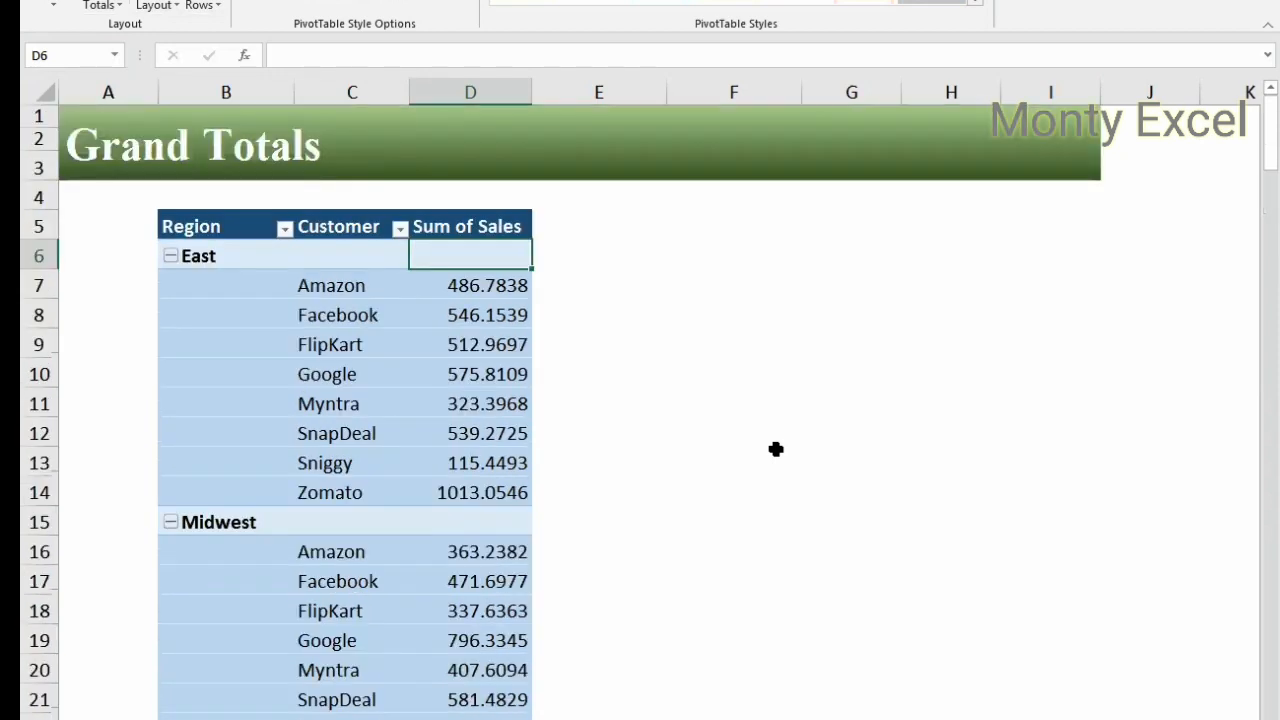
Step: Undo the grand total, subtotal and item label changes made to the pivot table
key(ctrl+z)
key(ctrl+z)
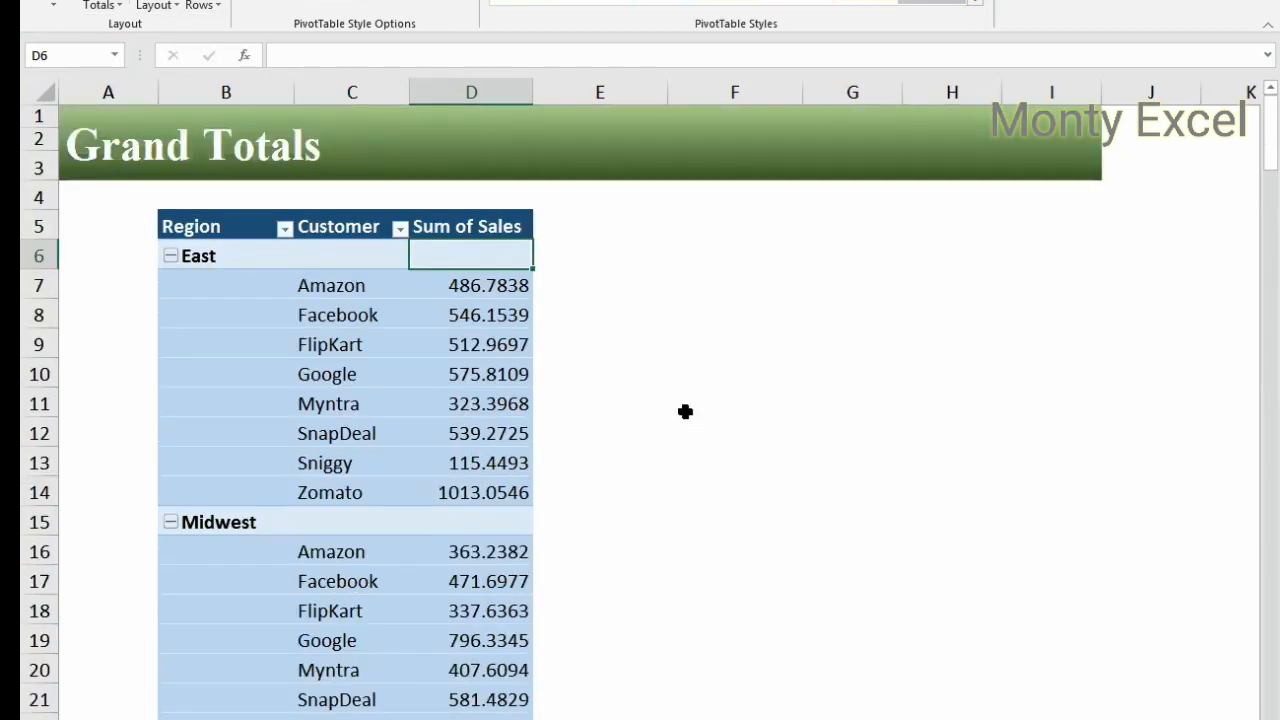
scroll(657, 420, down, 5)
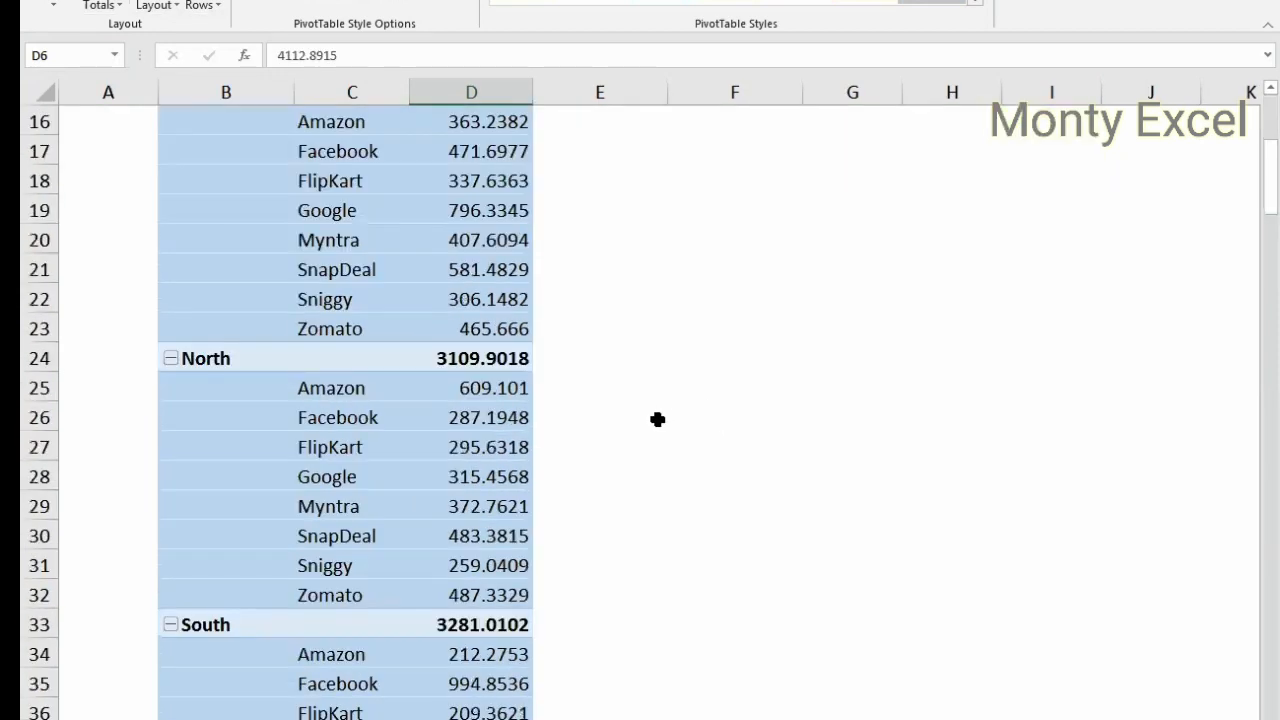
key(ctrl+z)
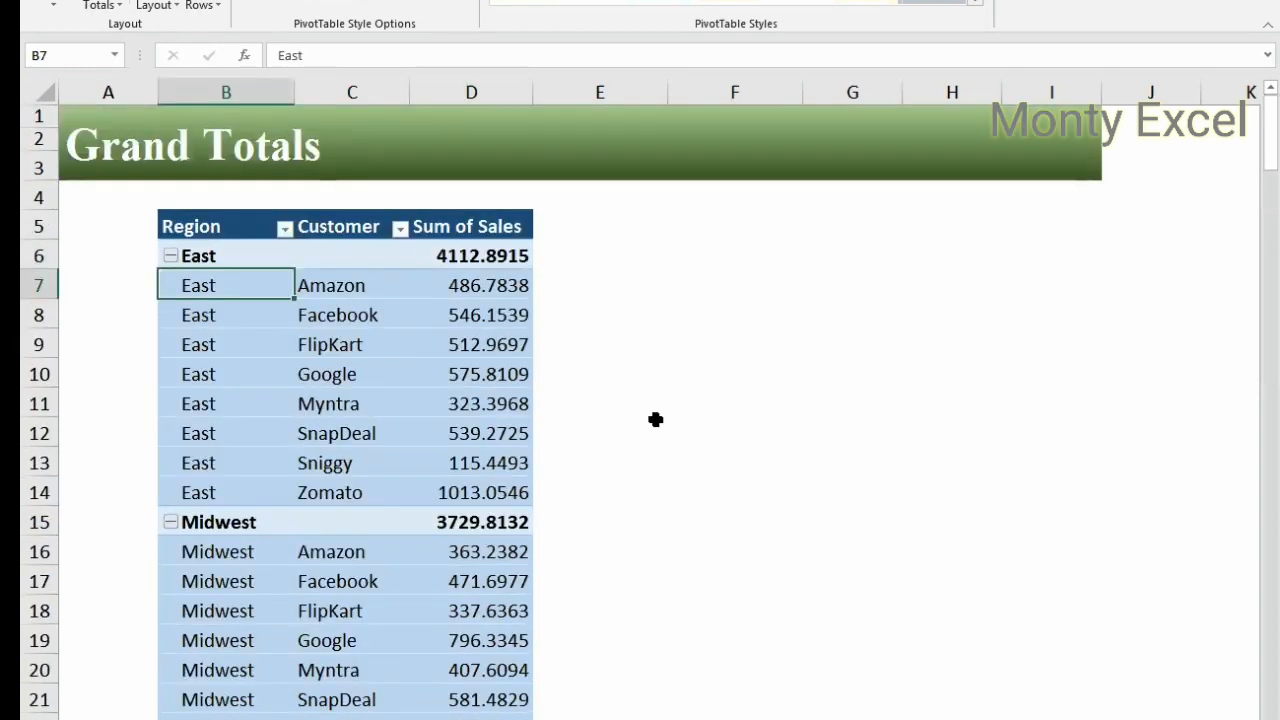
Step: Filter the pivot table's Region field to show only East and Midwest
click(284, 228)
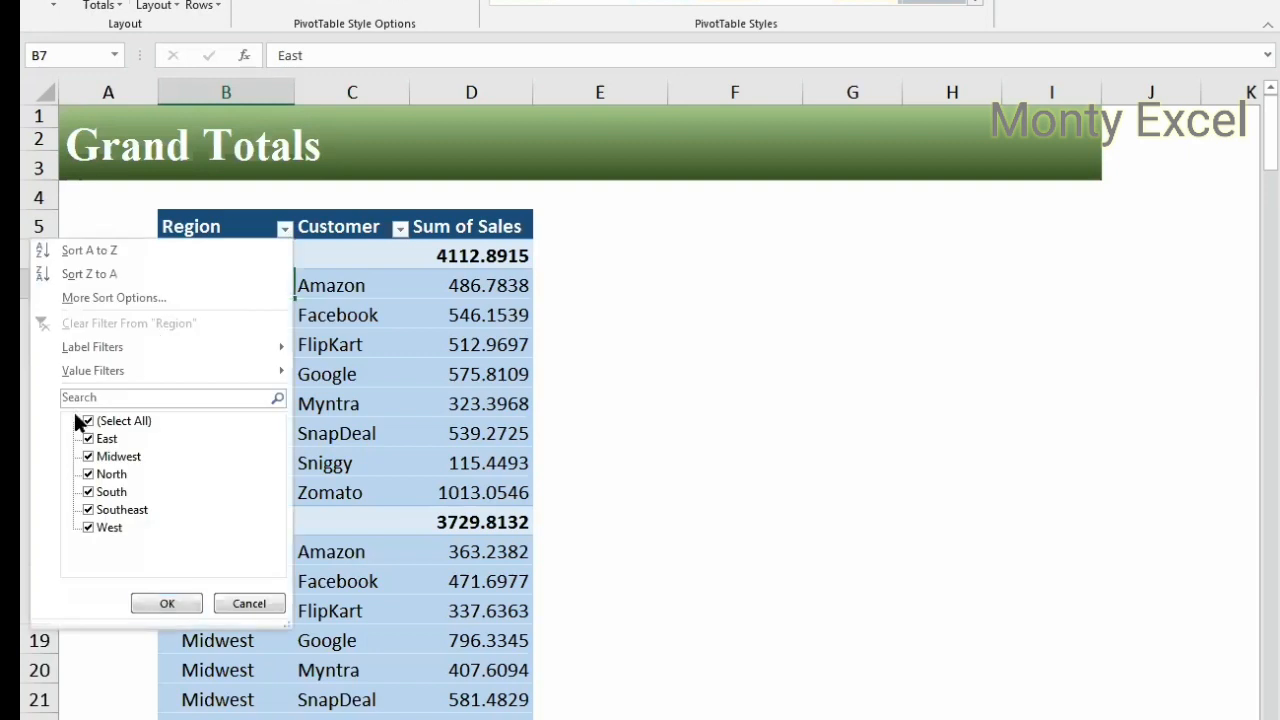
click(88, 421)
click(88, 439)
click(88, 456)
click(168, 604)
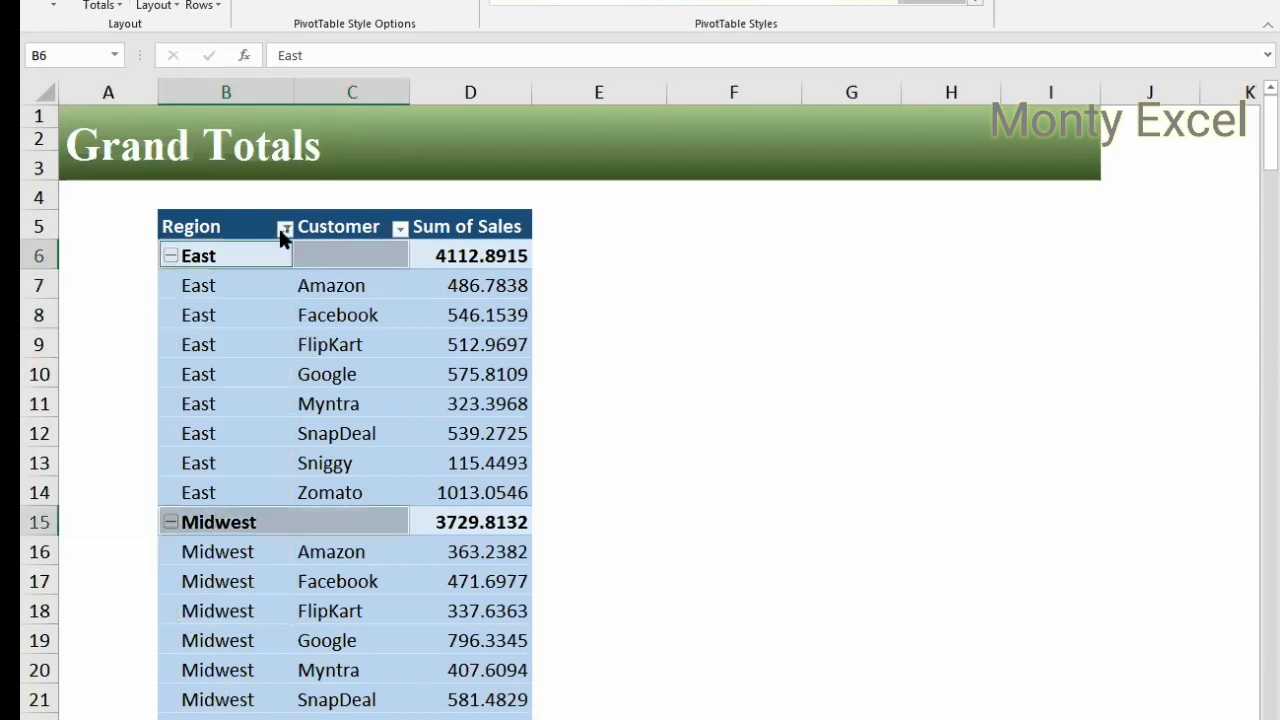
Step: Reset the Region filter to include all regions and leave the pivot table by selecting cell E16
click(284, 228)
click(90, 421)
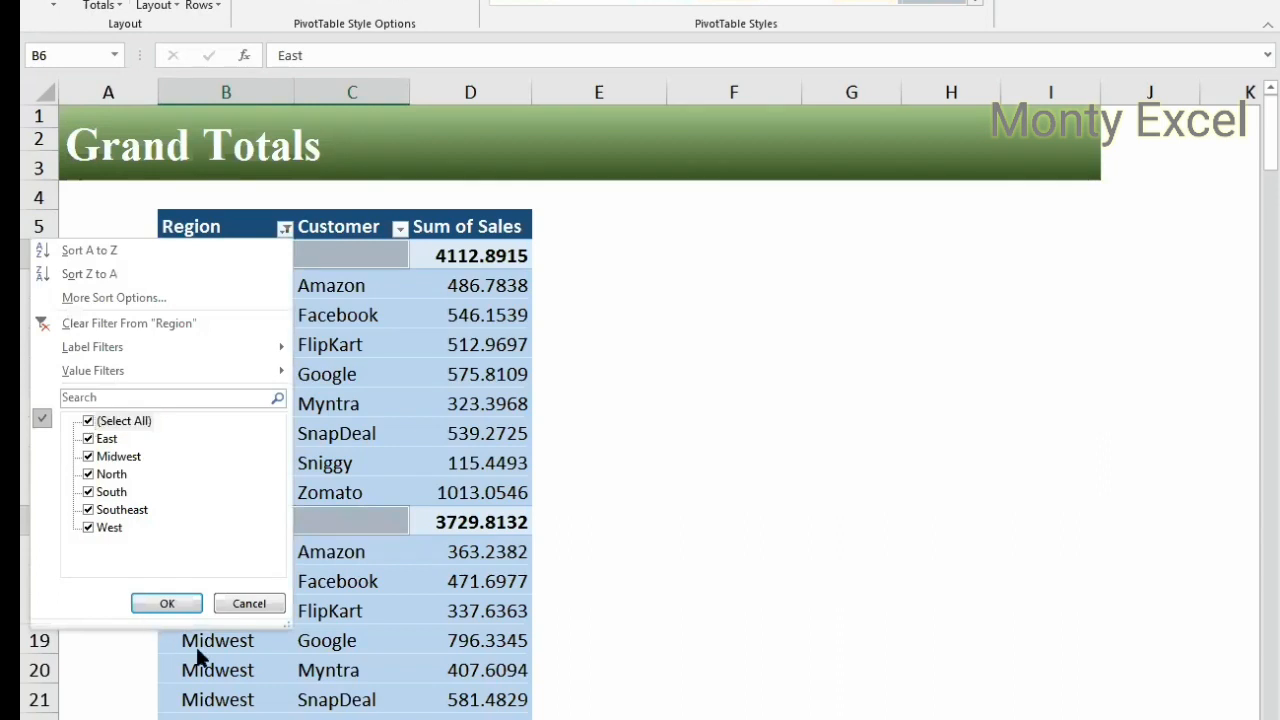
click(188, 606)
click(548, 556)
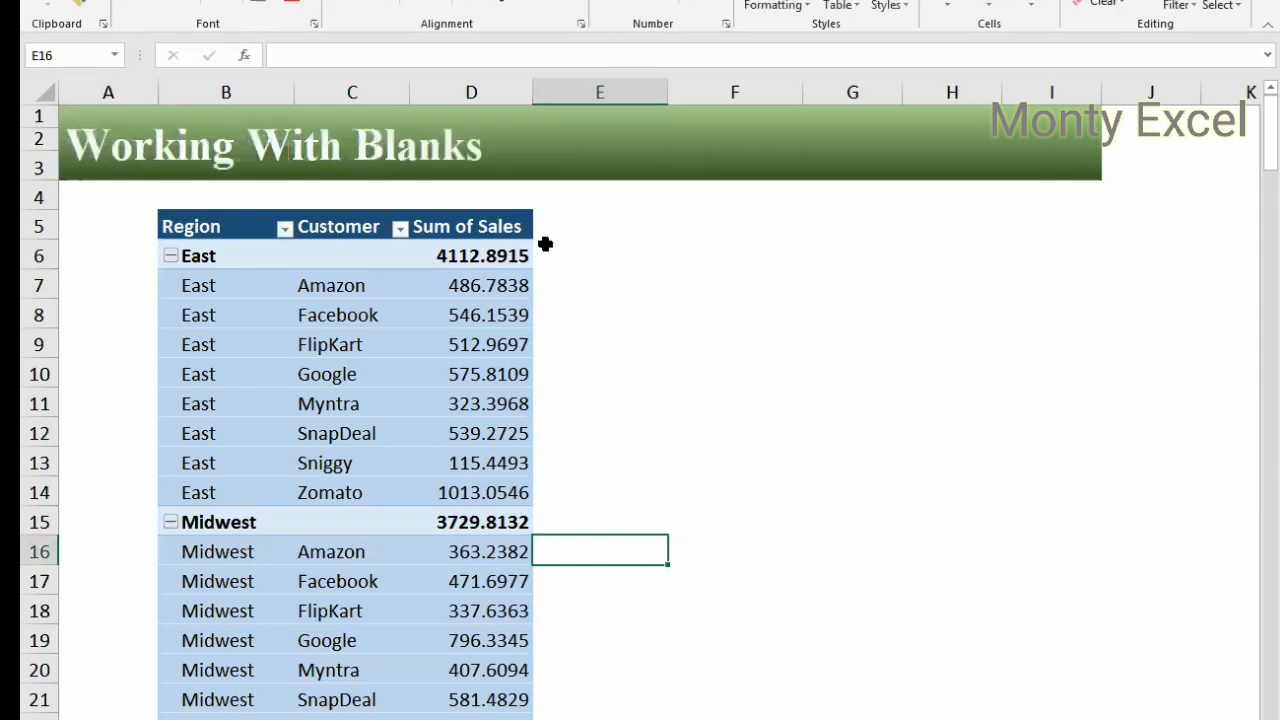
Step: Insert a blank line after each item in the Working With Blanks pivot table and review the spacing between regions
click(404, 379)
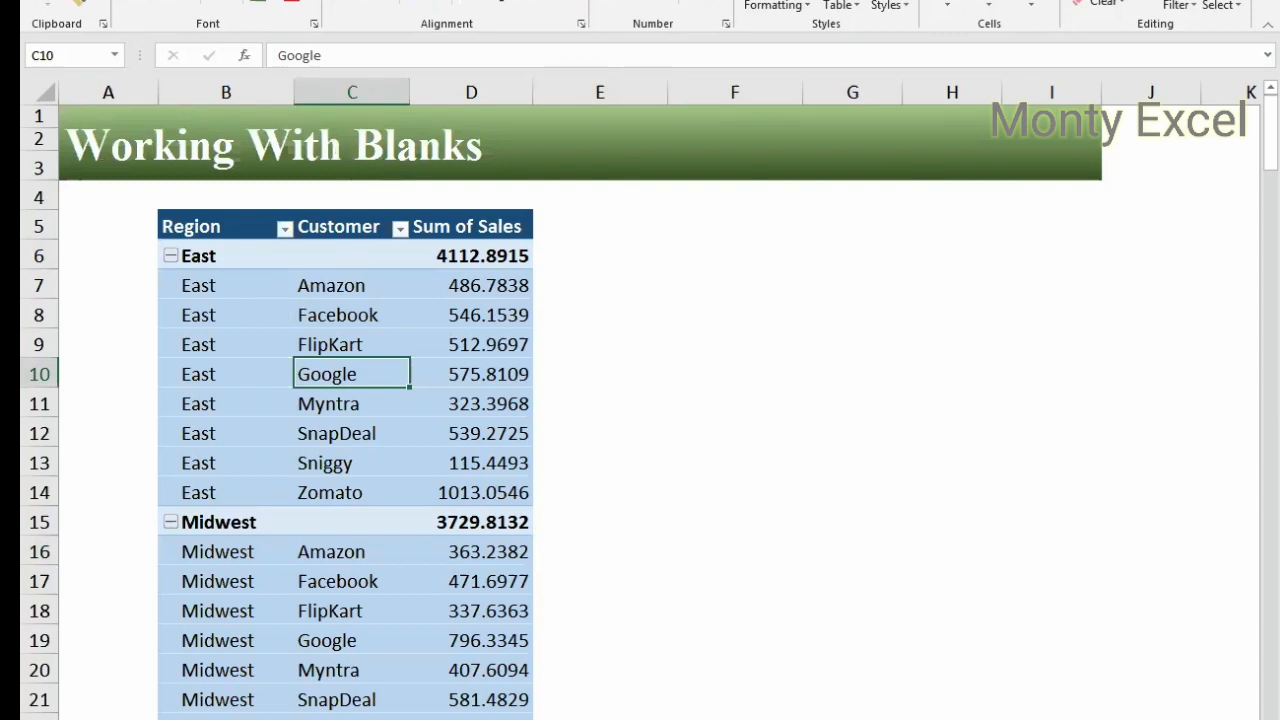
click(740, 1)
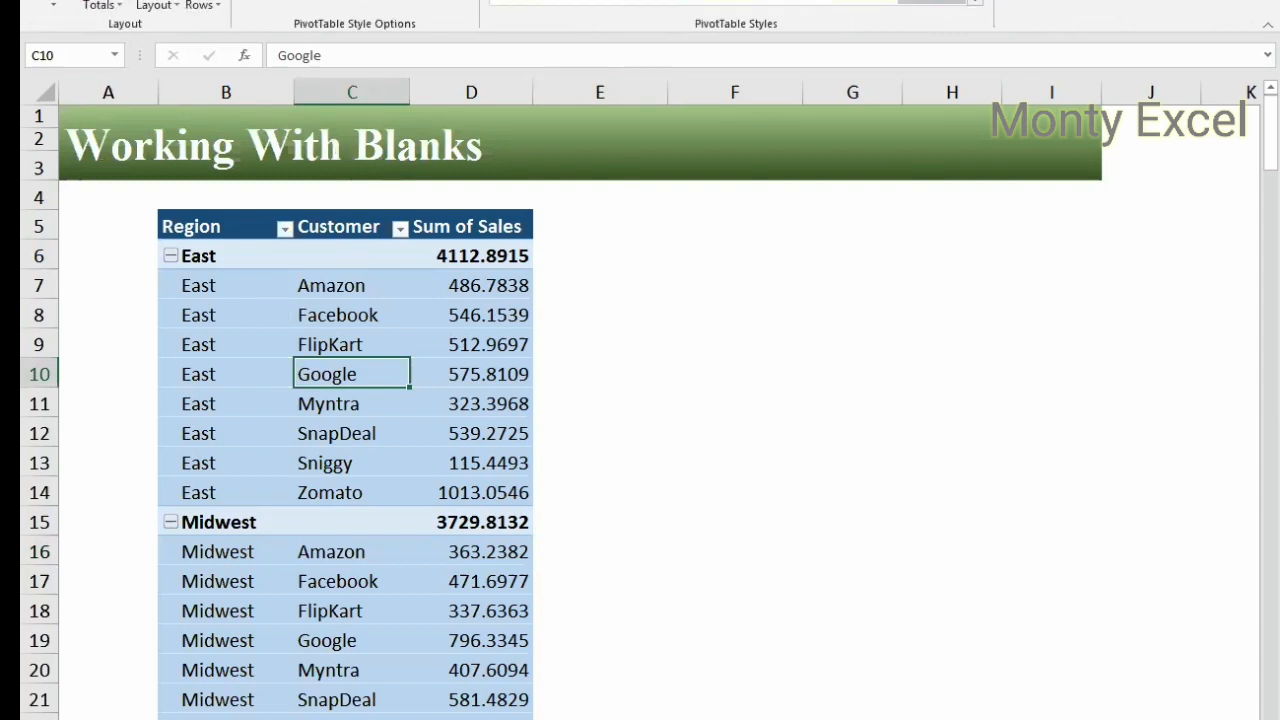
click(219, 6)
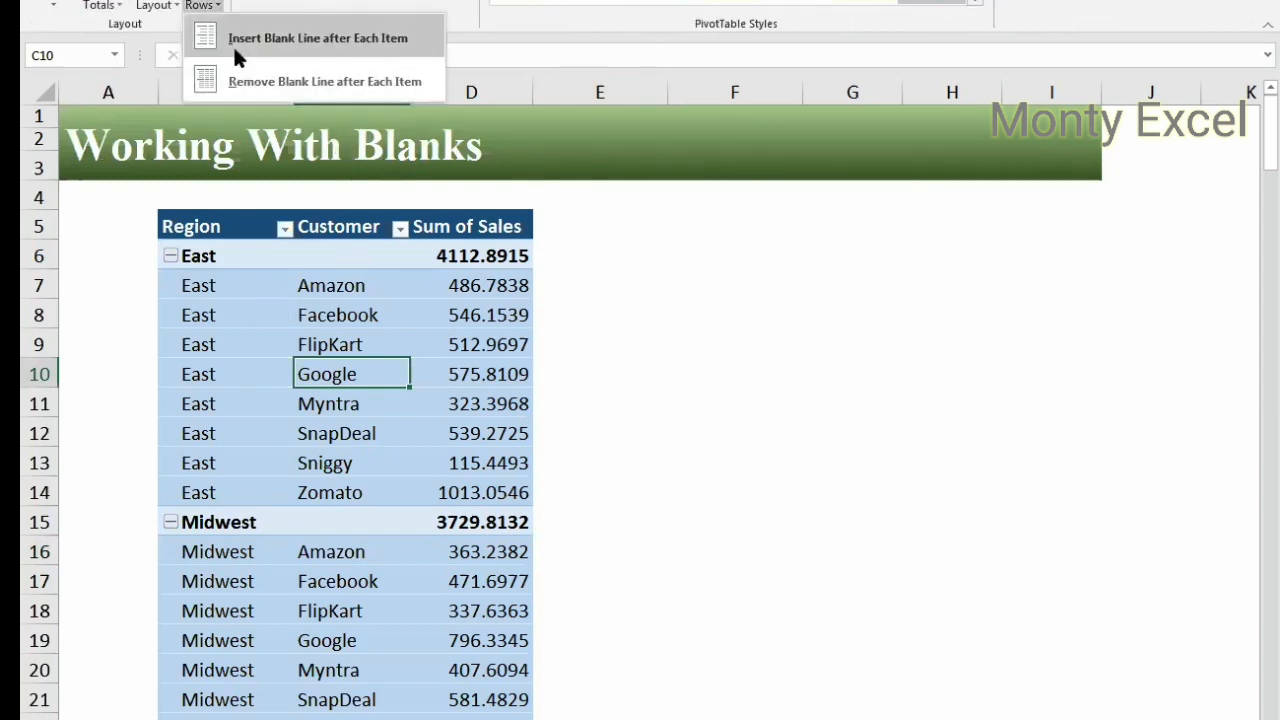
click(235, 50)
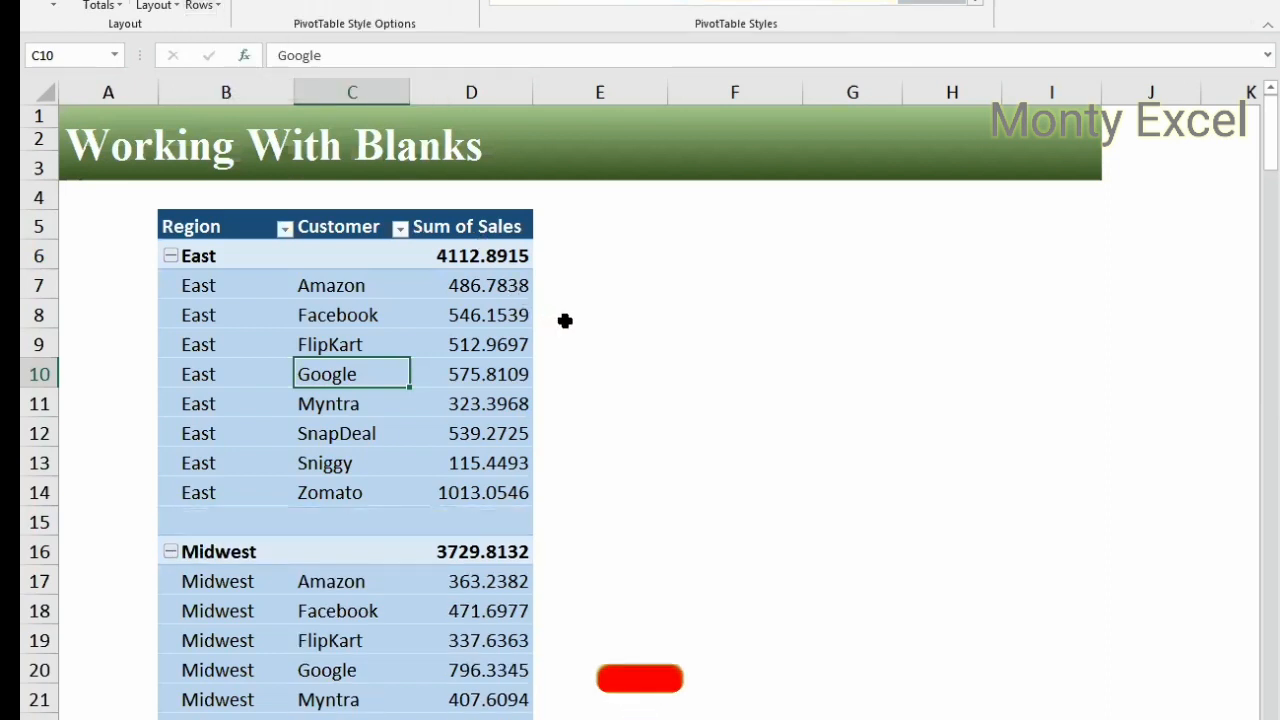
scroll(450, 390, down, 1)
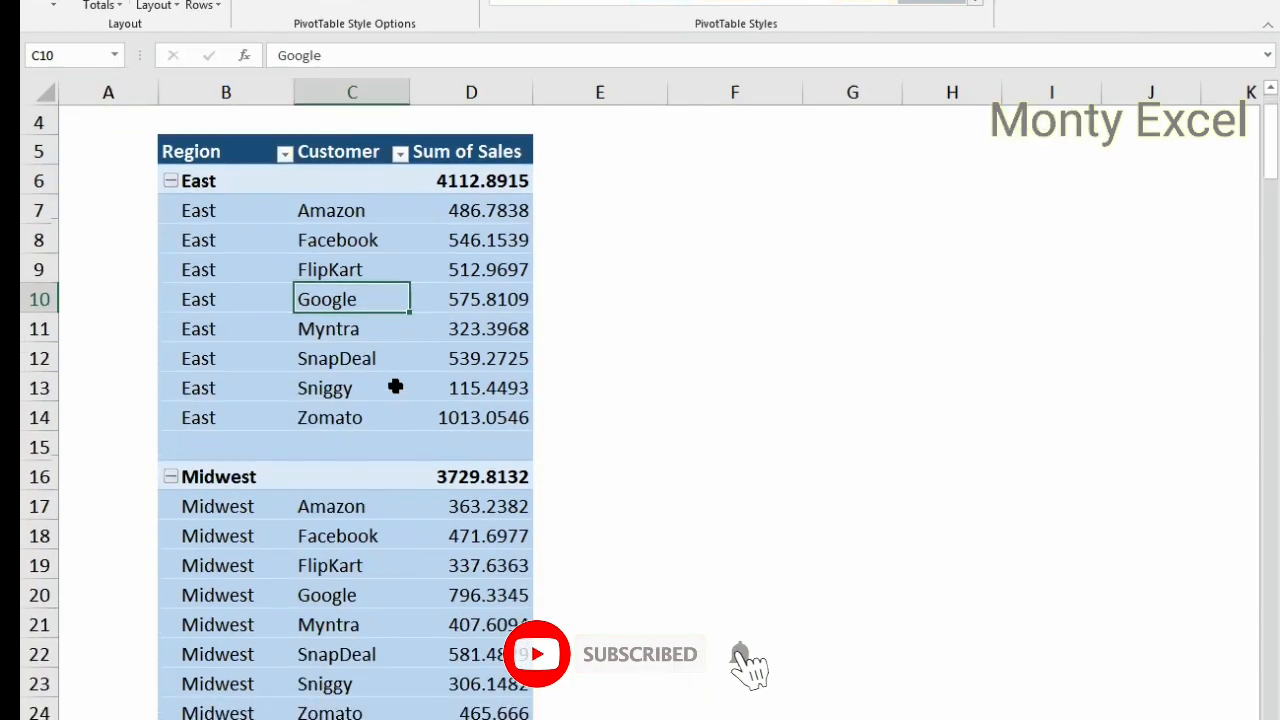
scroll(407, 360, down, 2)
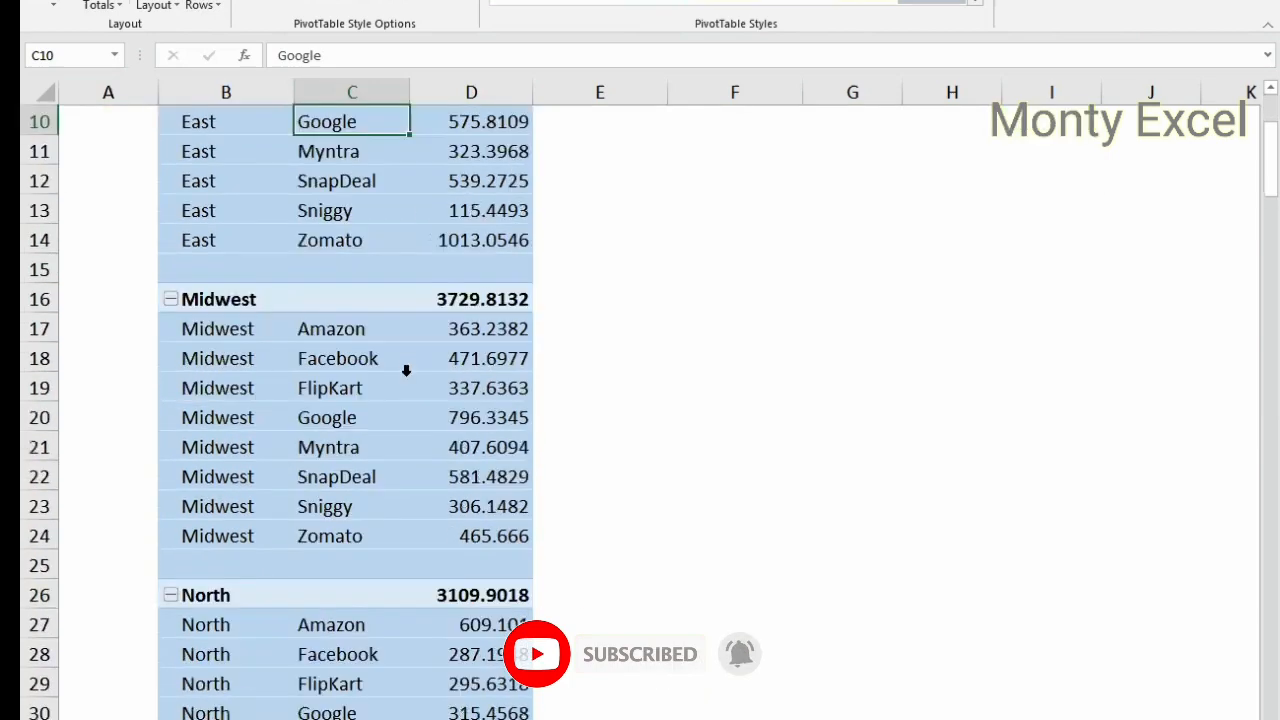
scroll(408, 363, down, 6)
scroll(409, 365, up, 9)
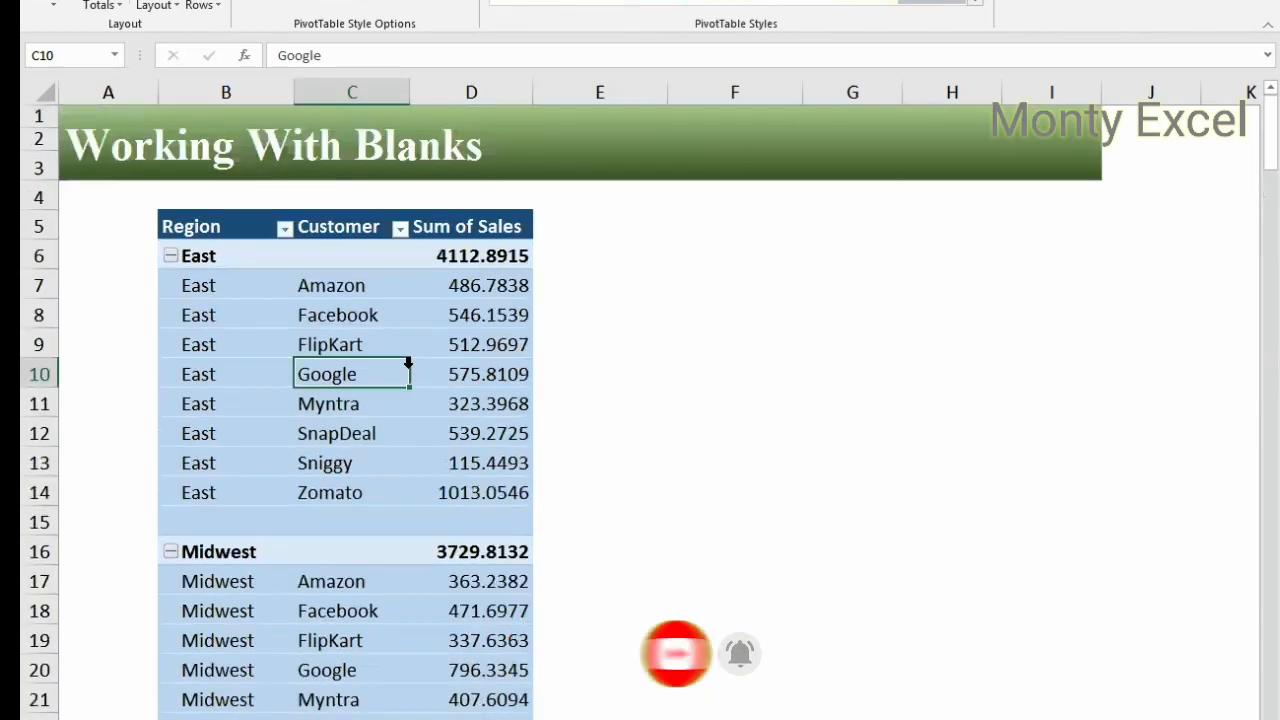
Step: Remove the blank line after each item in the pivot table
click(220, 6)
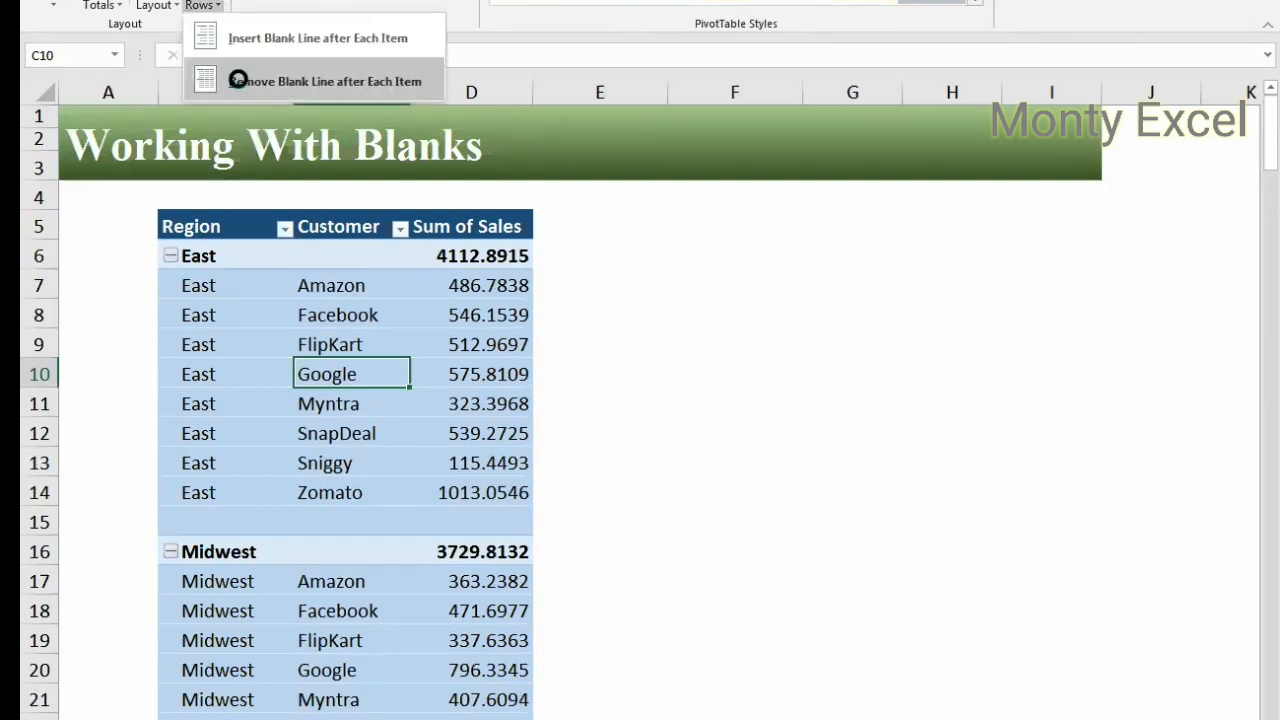
click(236, 80)
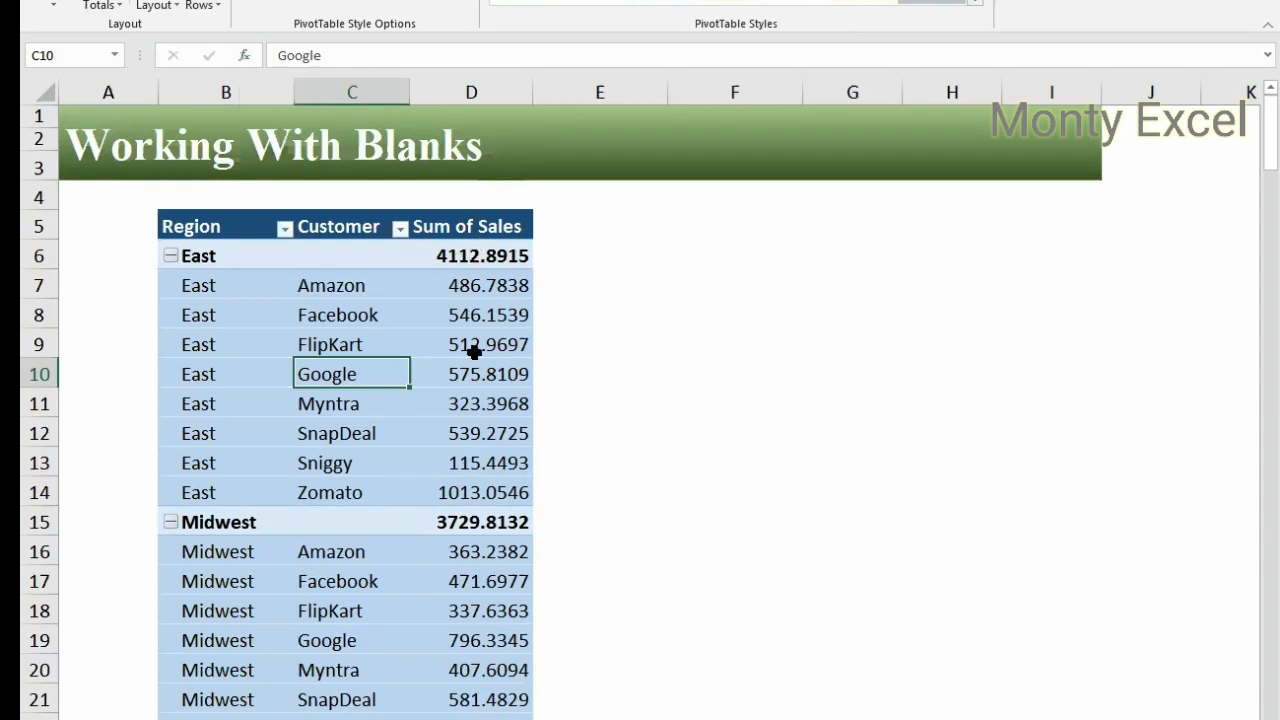
Step: Select the East customers' sales values in D7:D13 to point out the value cells
drag(470, 285, 470, 433)
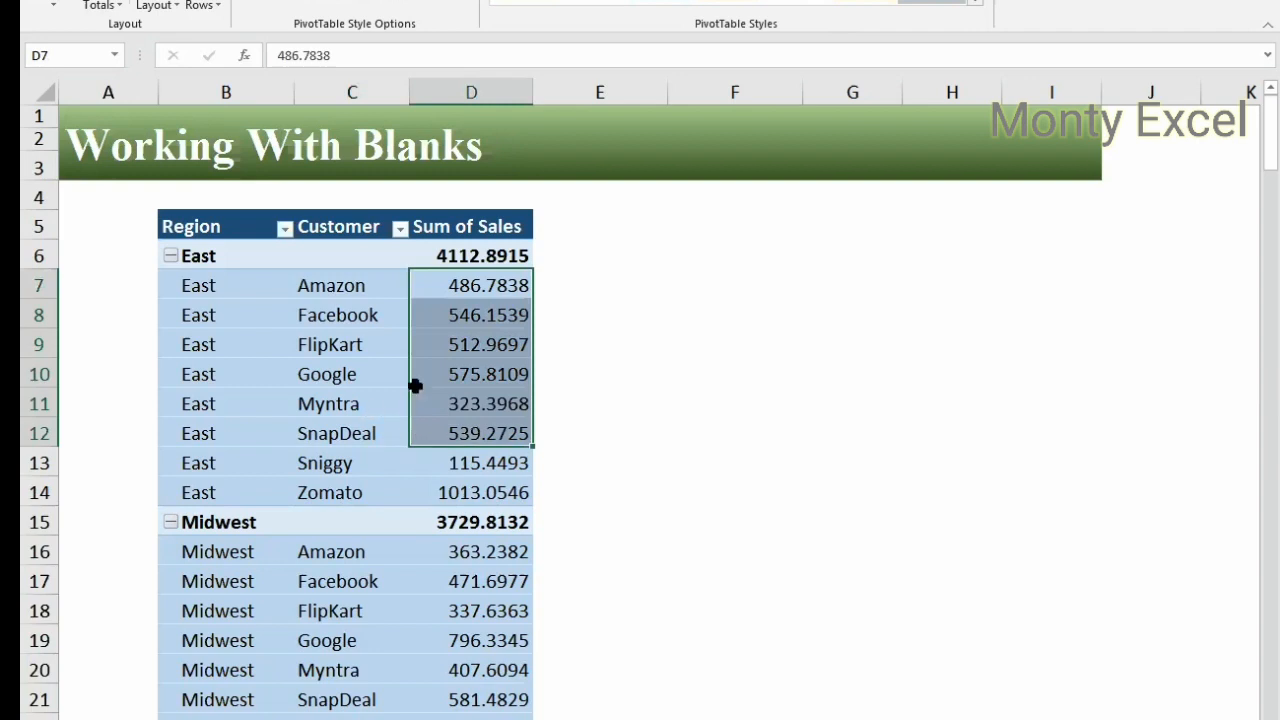
click(500, 290)
drag(487, 459, 487, 459)
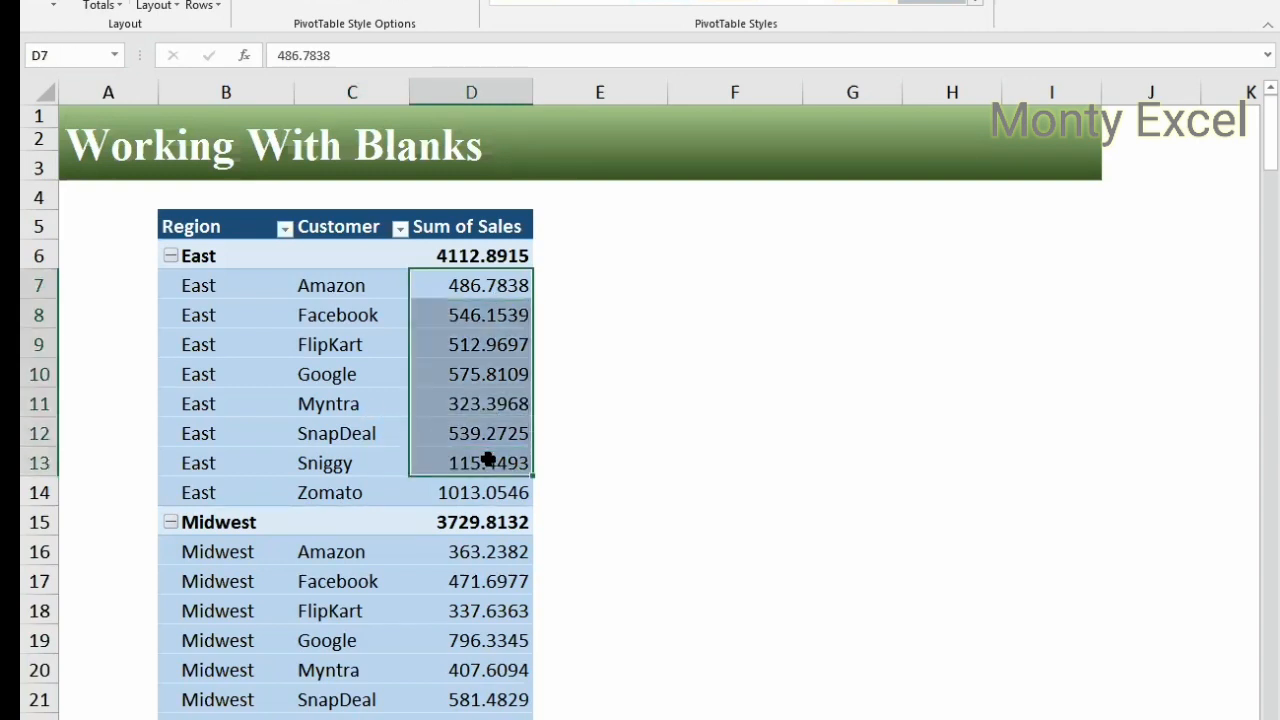